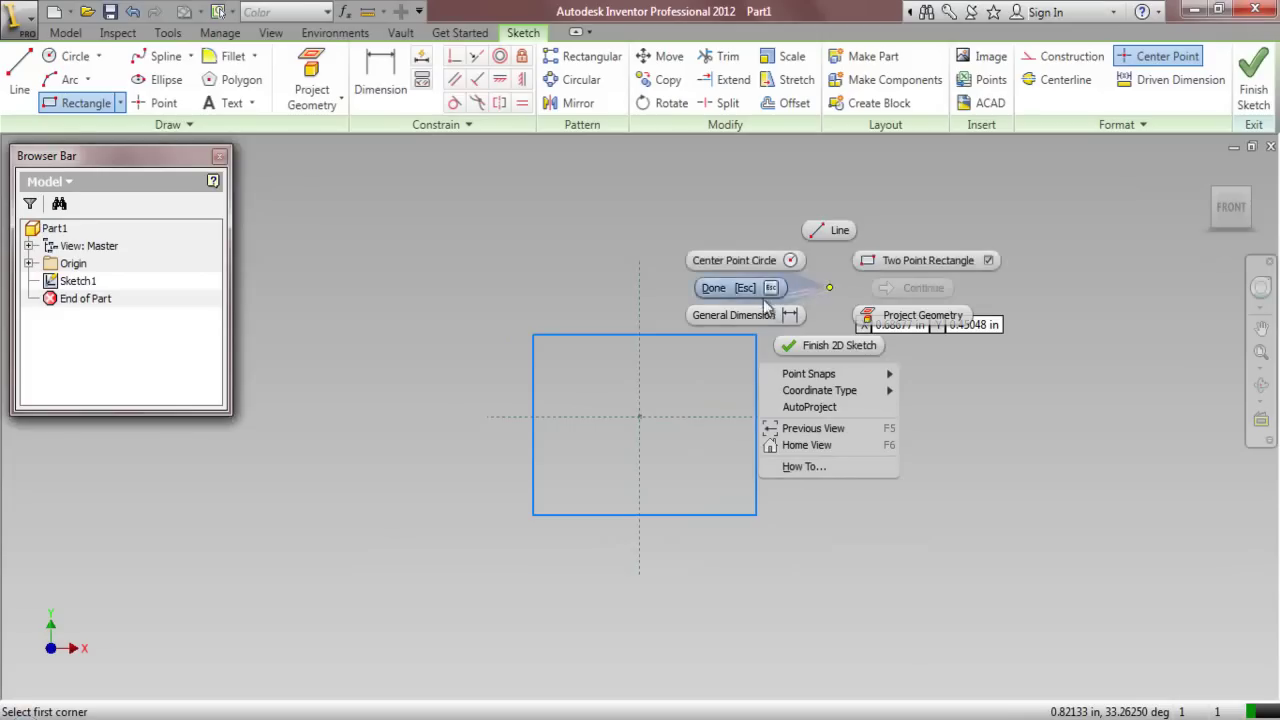
Centre the rectangle with coincident constraints tying its top edge's midpoint to the vertical axis and its left edge's midpoint to the horizontal axis
click(452, 58)
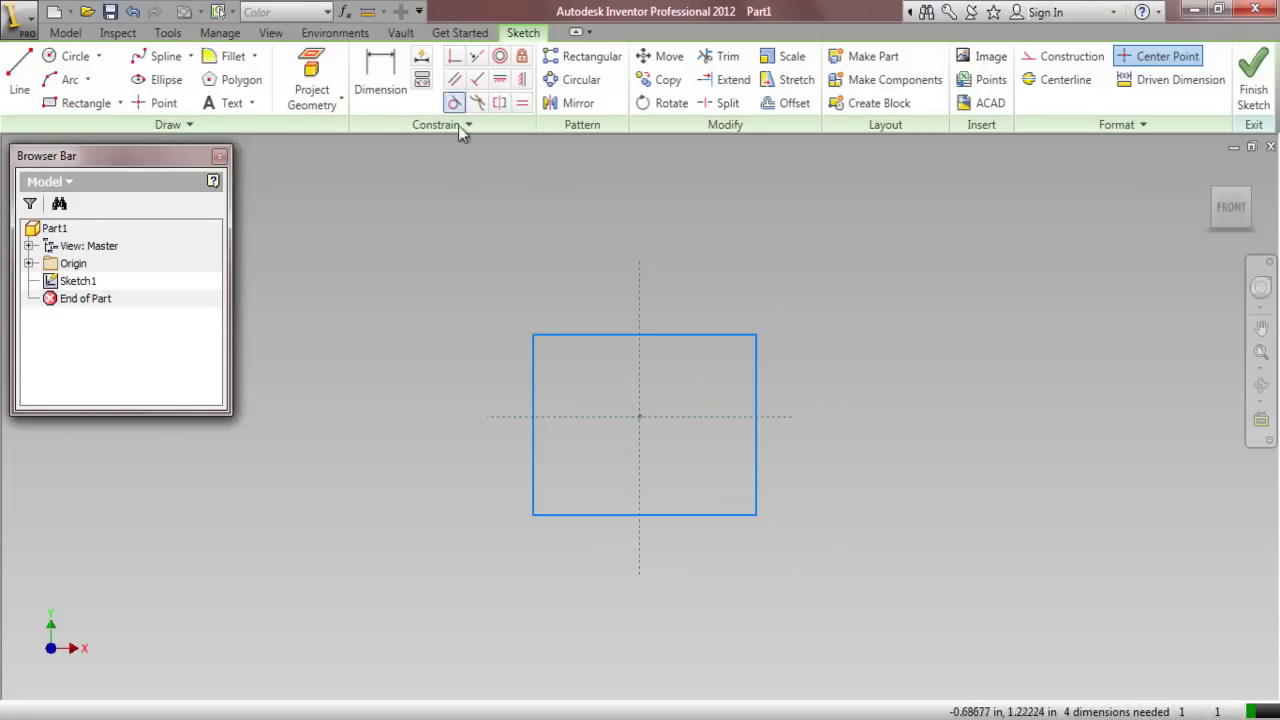
scroll(636, 337, up, 3)
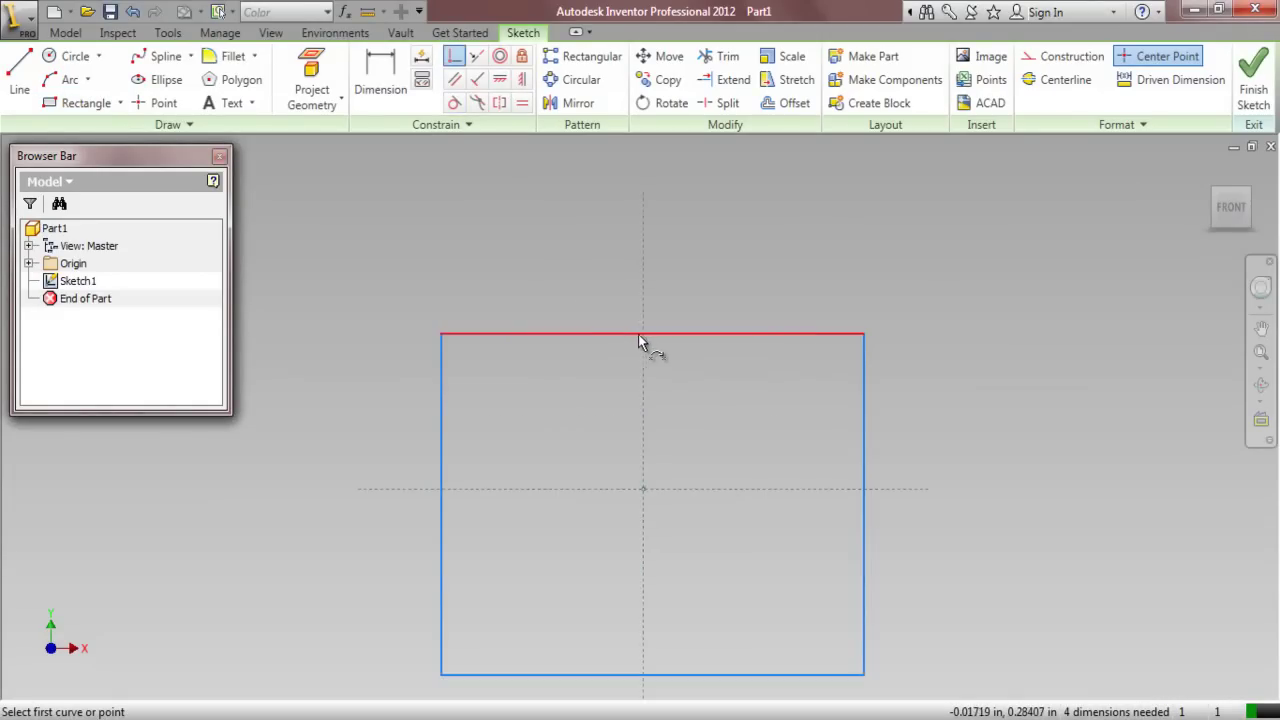
click(652, 333)
click(643, 355)
scroll(641, 350, down, 3)
click(516, 436)
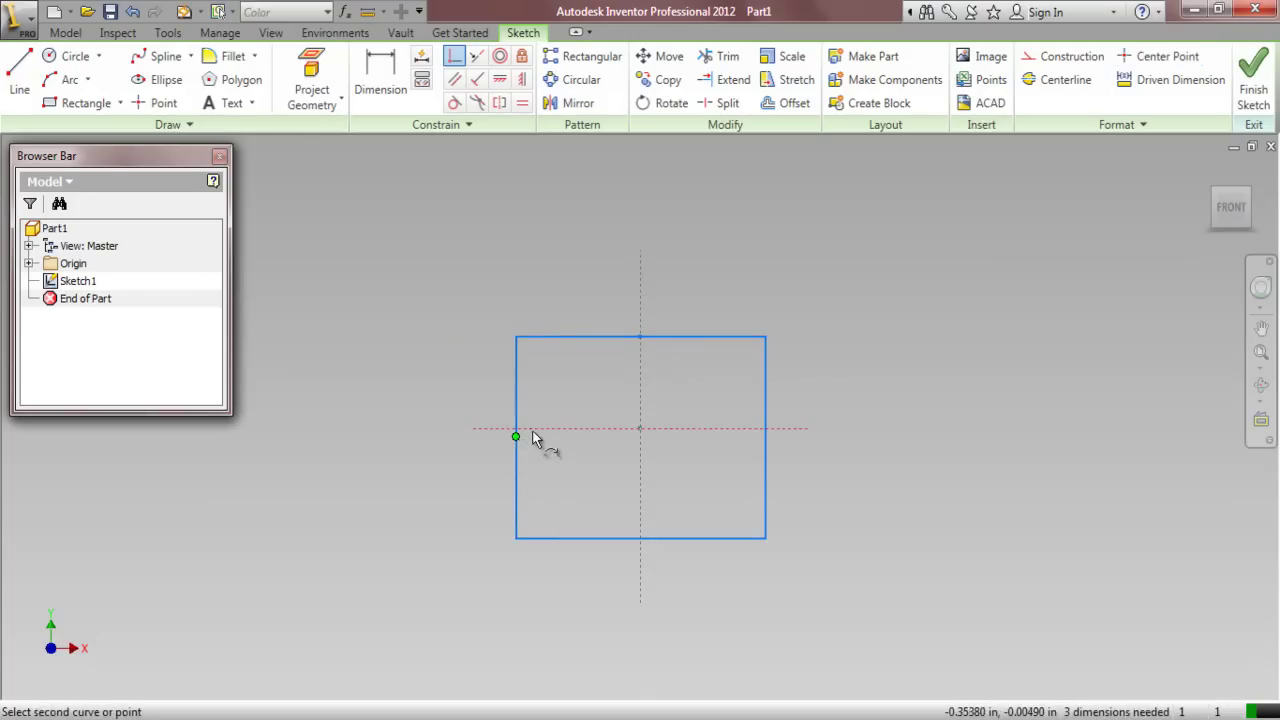
click(528, 428)
Dimension the rectangle's top edge and set its width to 3.125 in
right_click(481, 224)
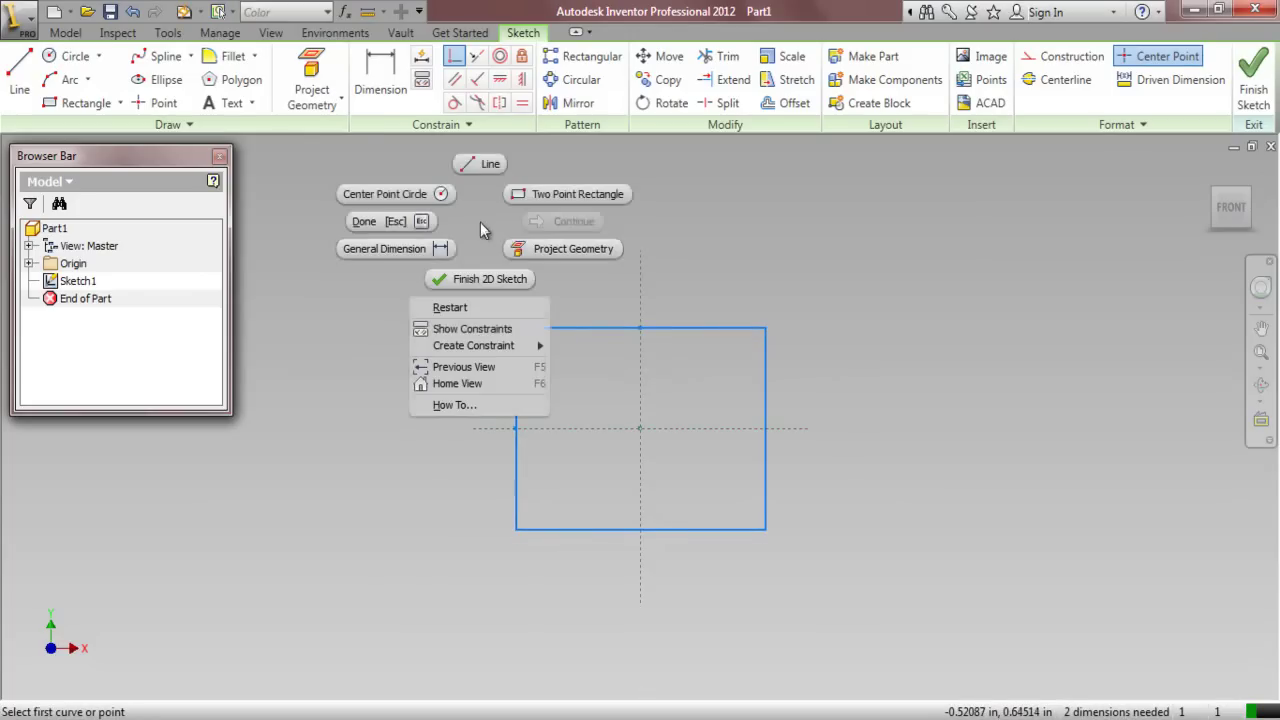
click(402, 248)
click(612, 328)
click(614, 283)
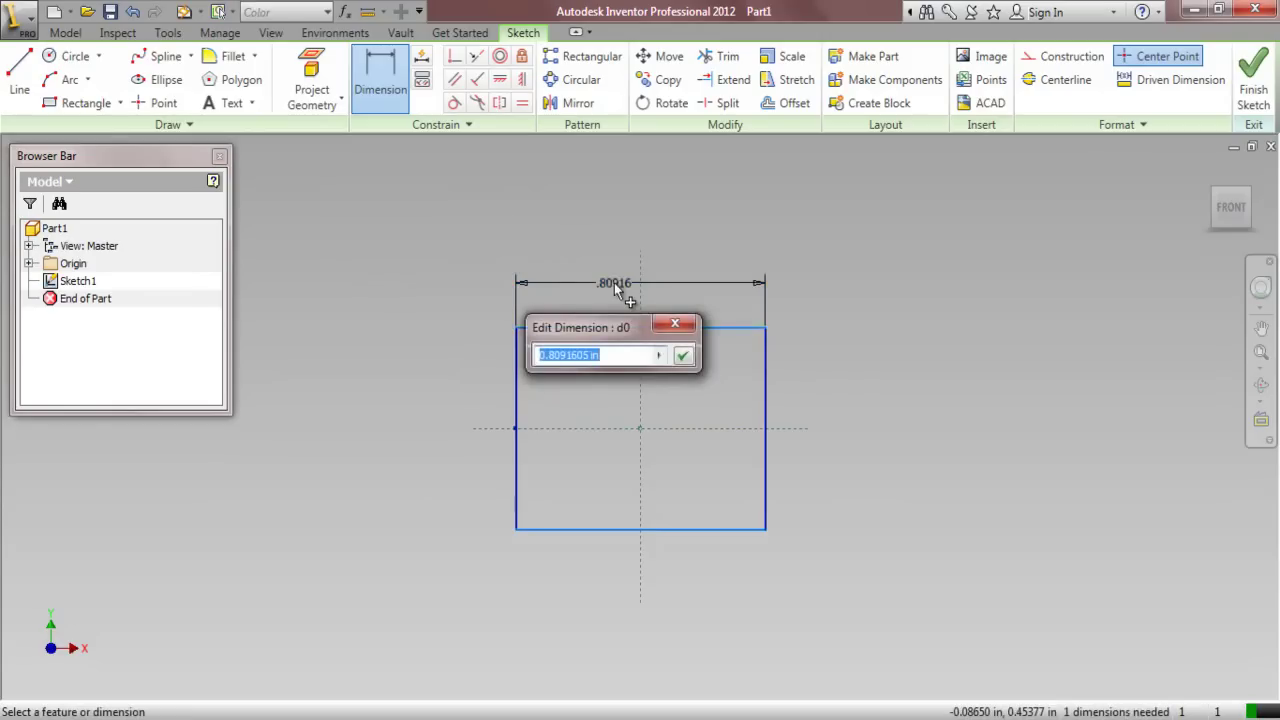
text(3)
key(Return)
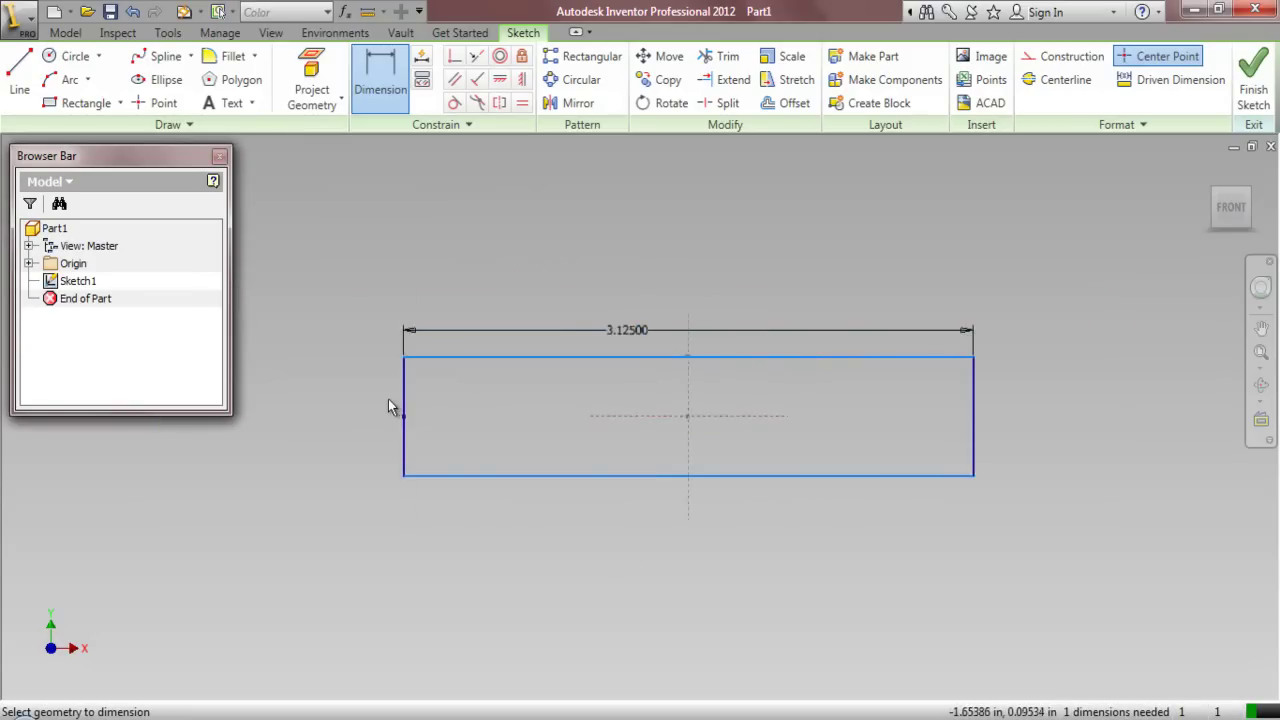
Dimension the rectangle's left edge and set its height to 2.125 in
scroll(389, 406, up, 2)
click(414, 410)
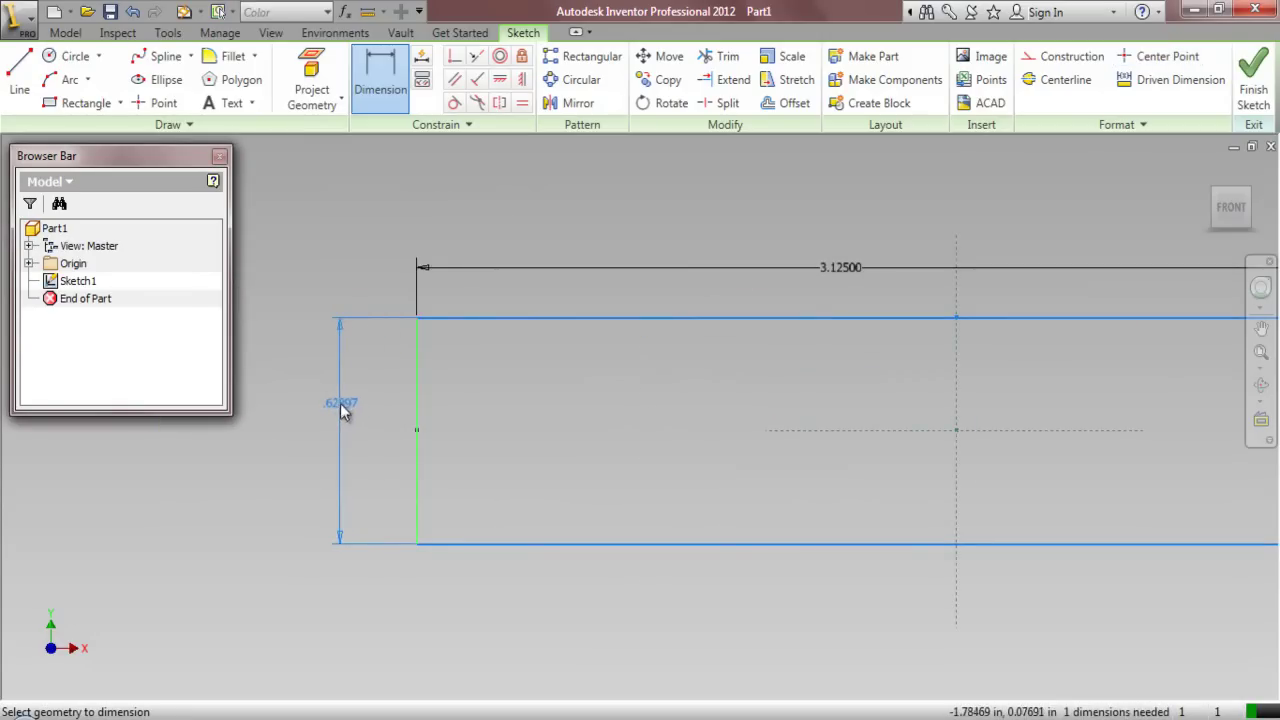
click(342, 410)
text(2.125)
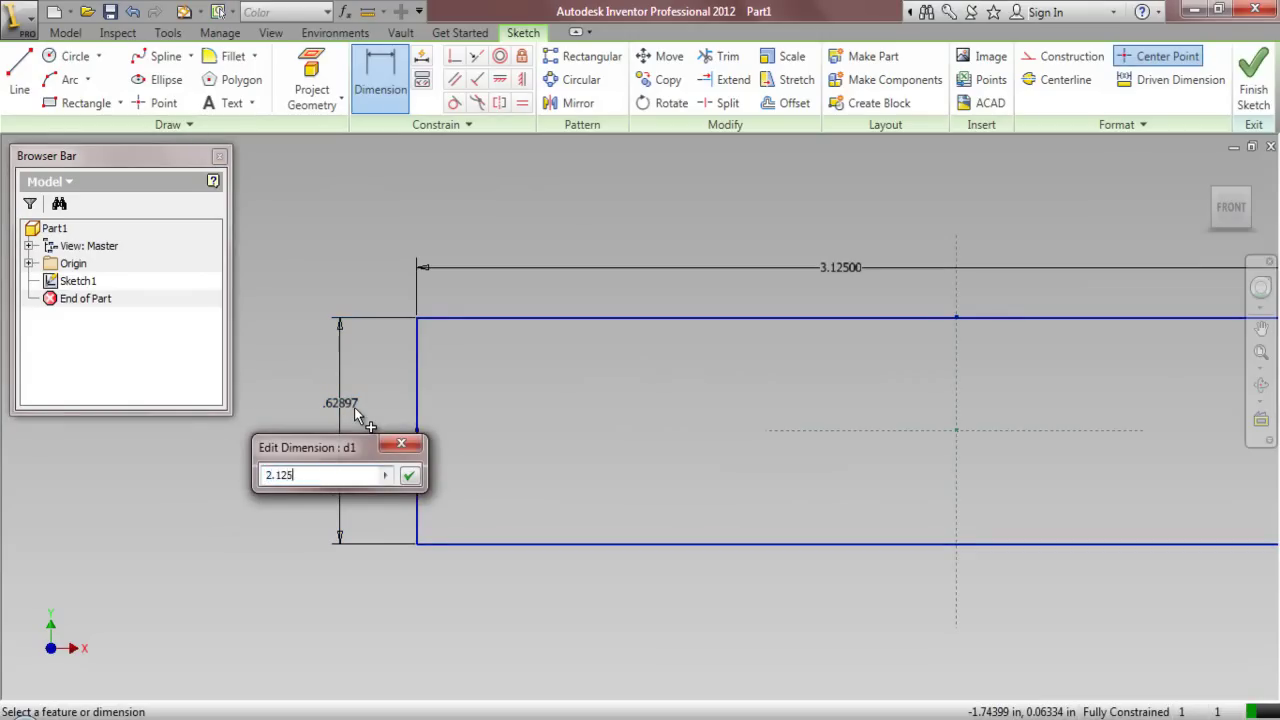
click(410, 476)
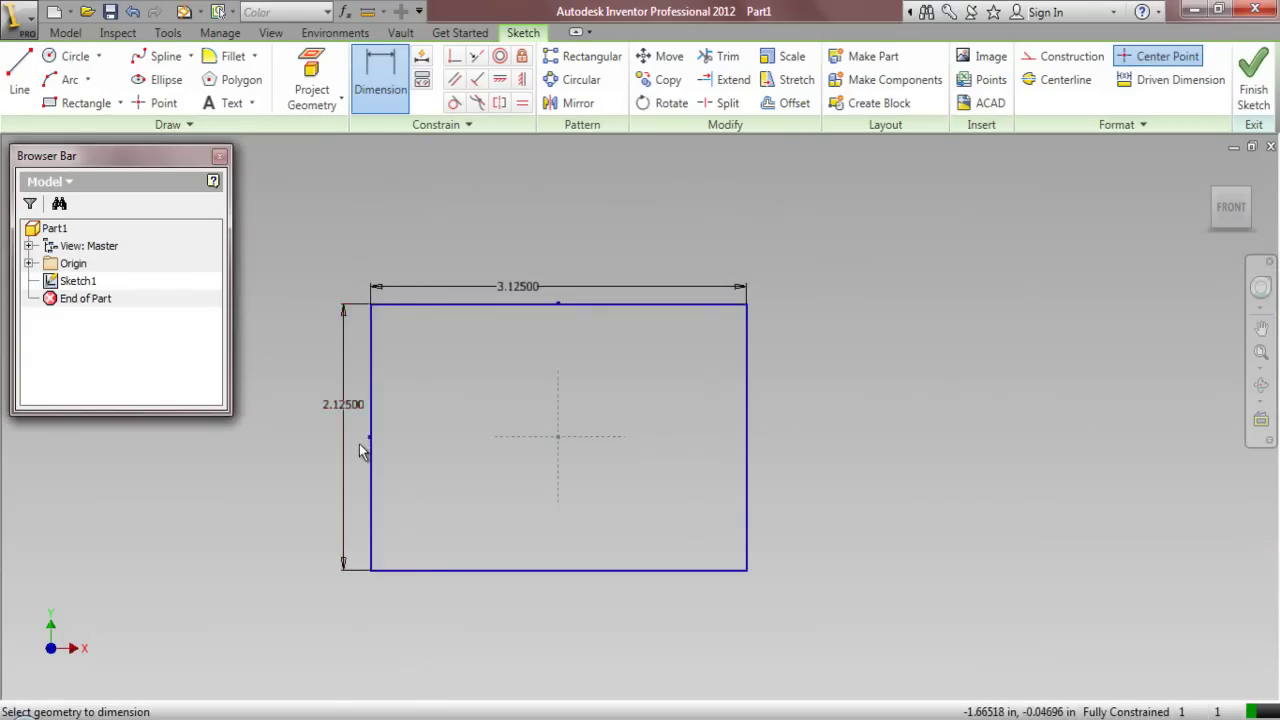
Draw a three-point arc between the rectangle's two right corners, bulging outward with a radius of about 1.16 in
click(67, 79)
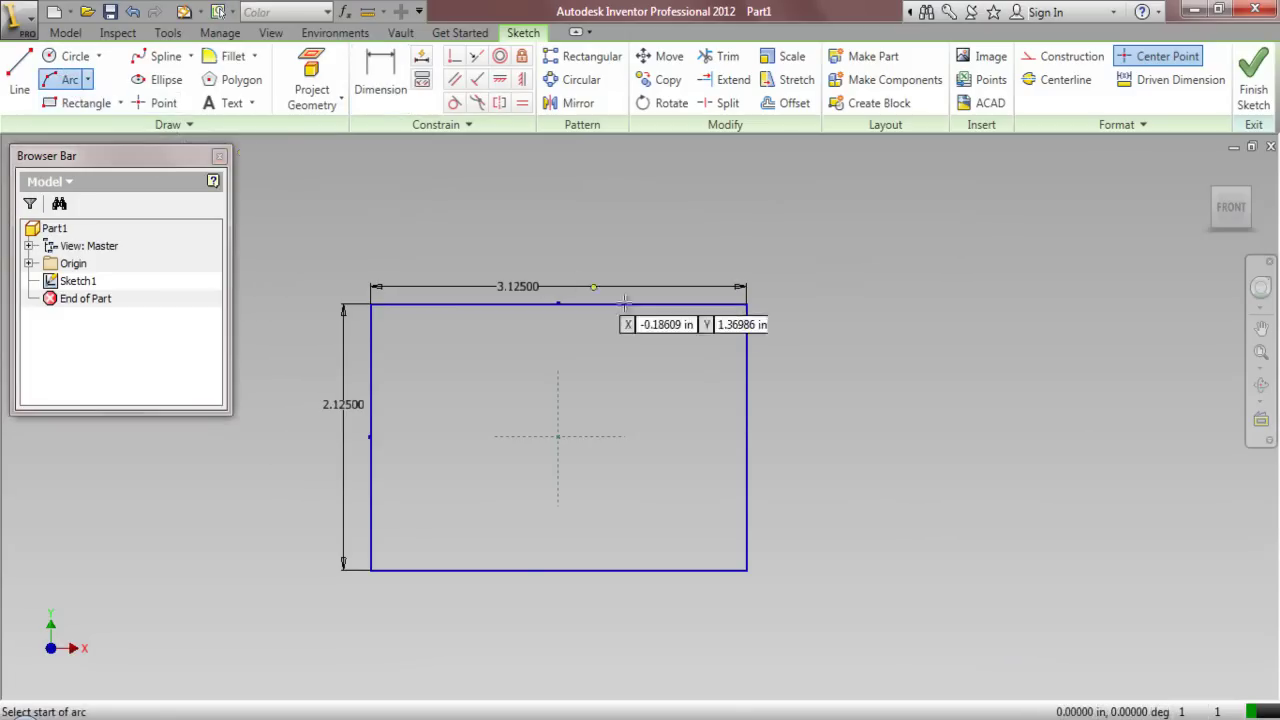
scroll(690, 305, down, 3)
click(800, 301)
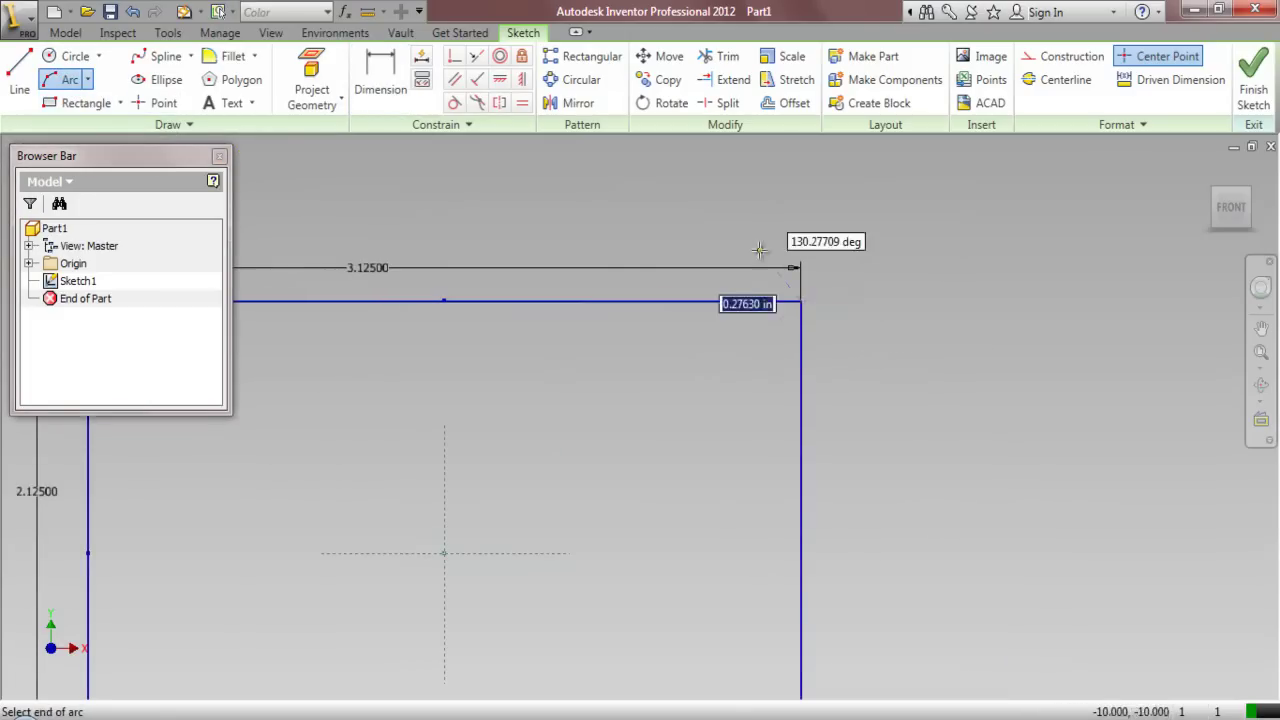
scroll(760, 250, up, 3)
click(792, 617)
click(894, 506)
Draw a three-point arc between the rectangle's two left corners, bulging outward with a radius of about 1.14 in
scroll(937, 480, up, 2)
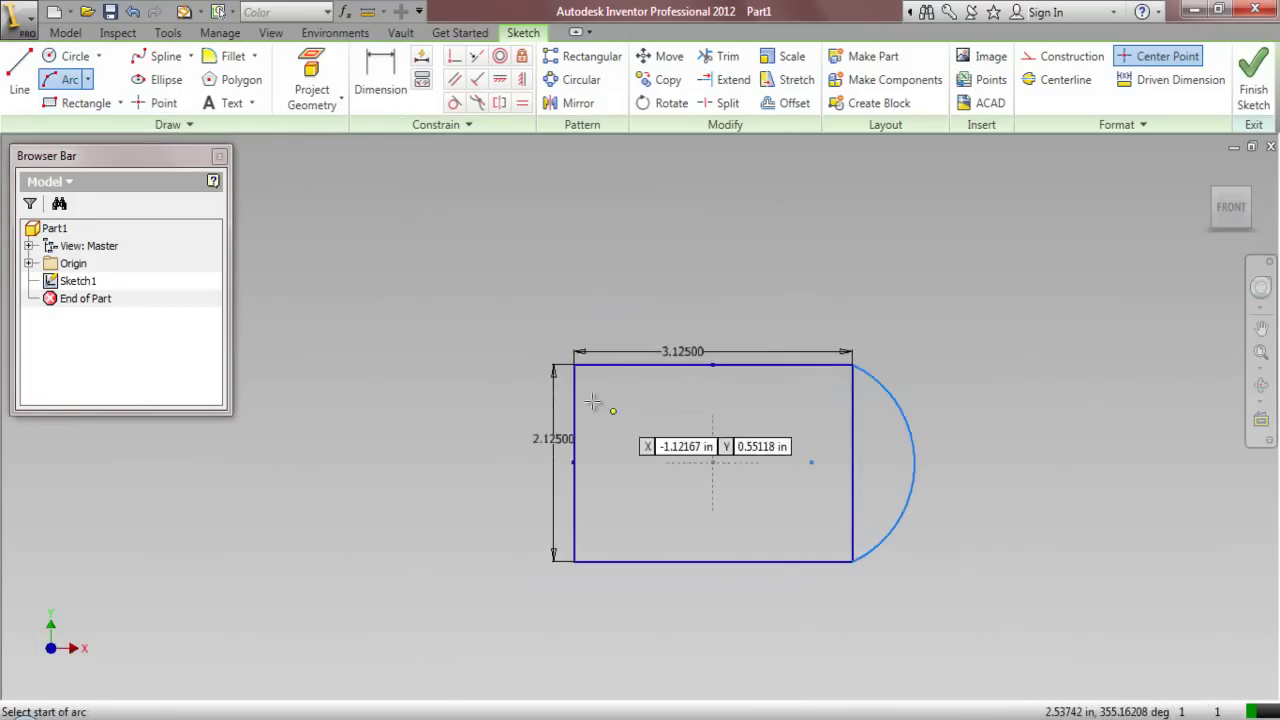
click(574, 364)
scroll(573, 560, down, 3)
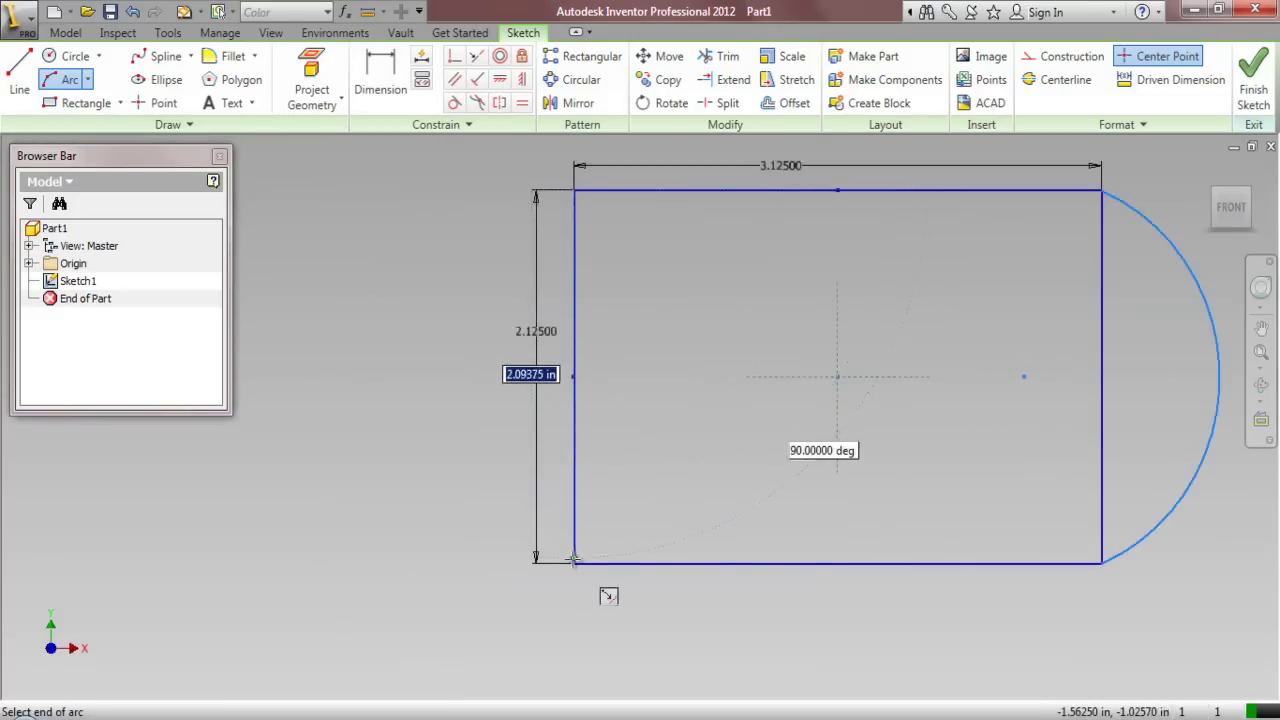
click(574, 562)
click(471, 463)
Dimension the left arc with a radius of 1.1276 in
scroll(457, 506, up, 2)
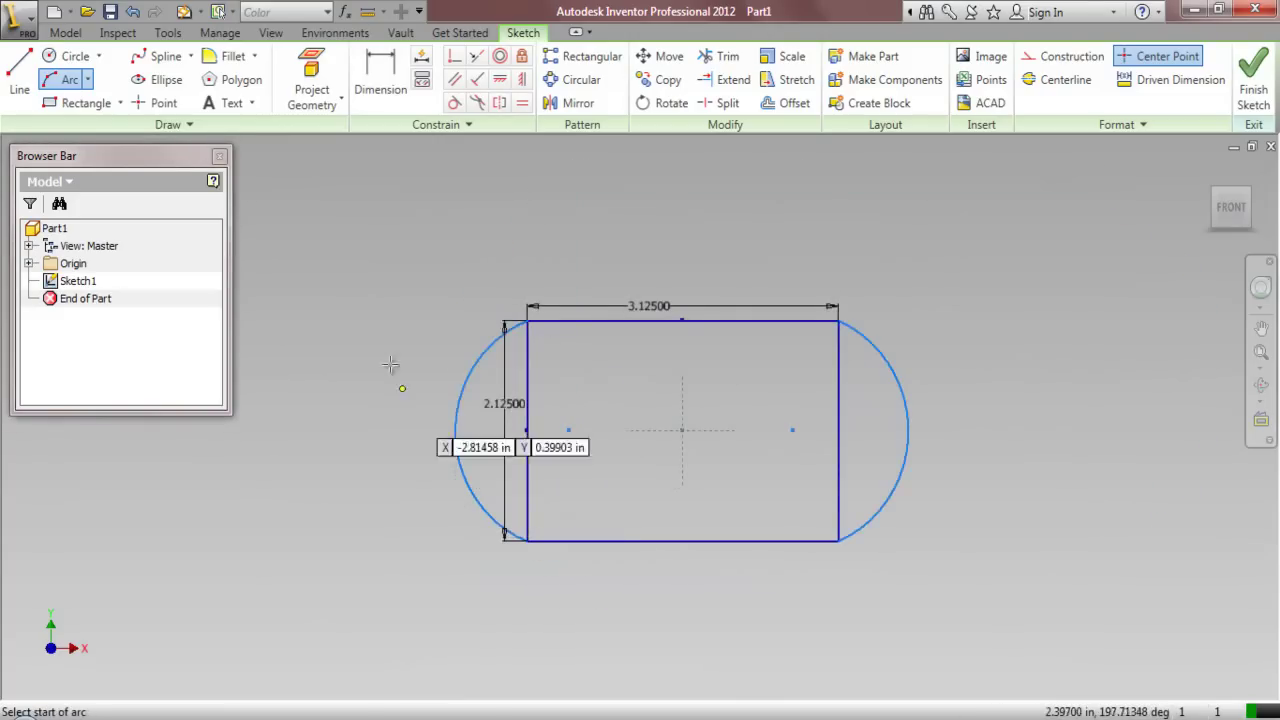
right_click(370, 287)
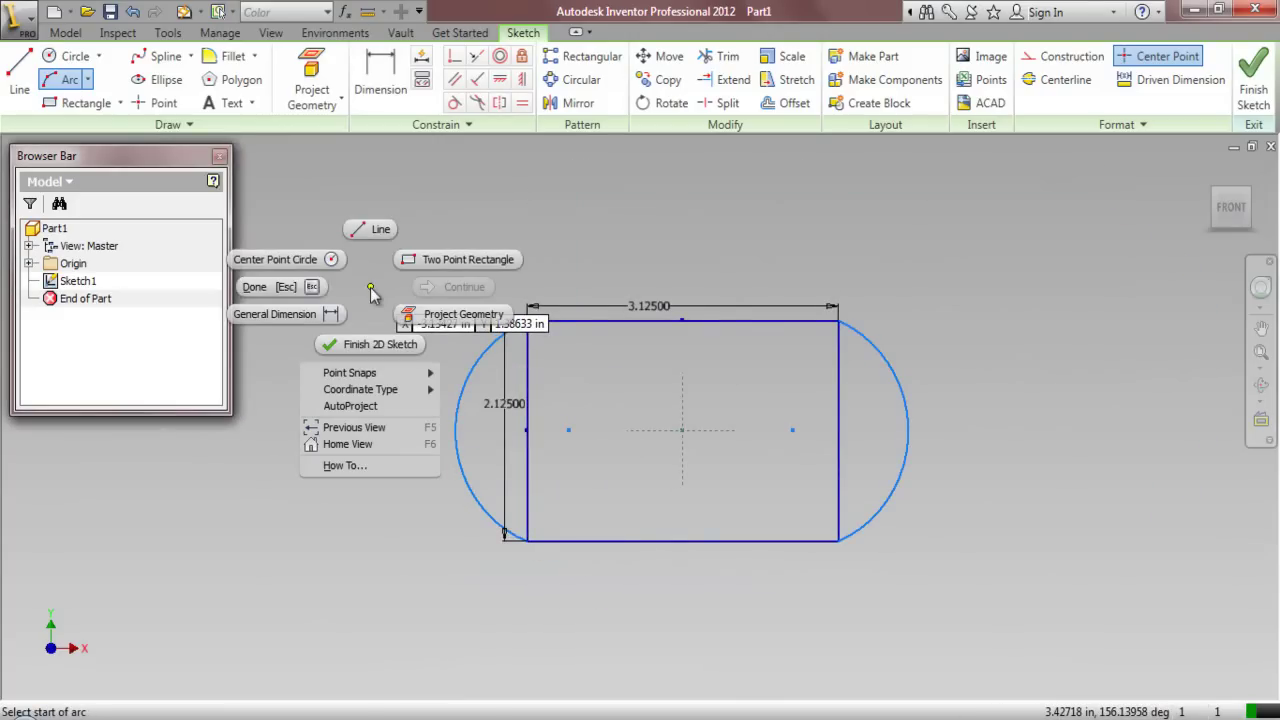
click(288, 316)
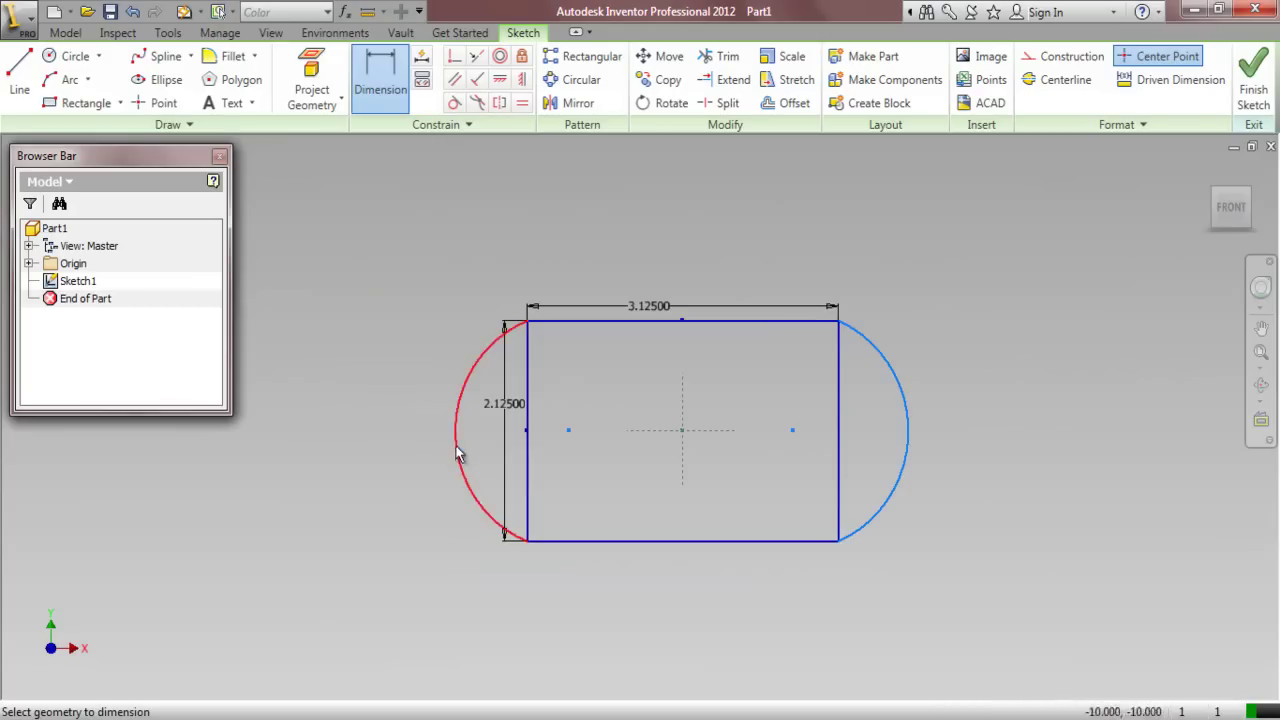
click(457, 449)
click(403, 421)
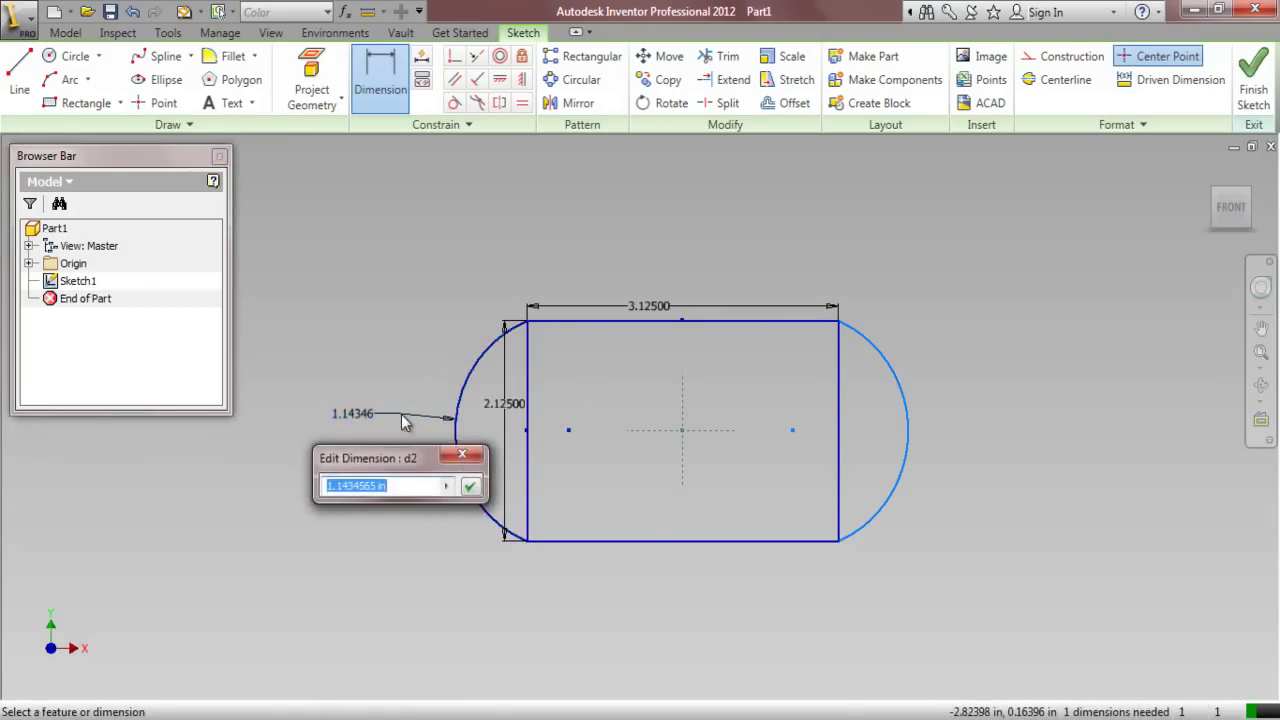
text(1.1276)
click(476, 492)
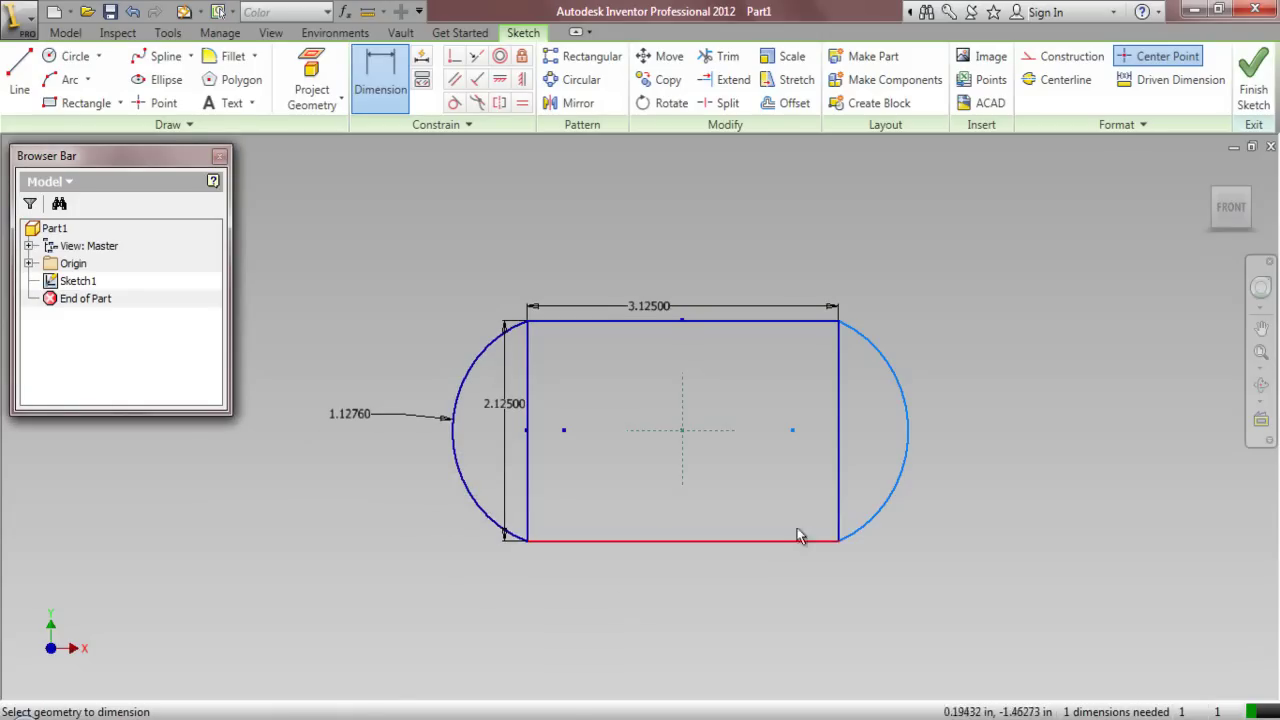
Dimension the right arc with a radius of 1.69271 in and end dimensioning
click(905, 432)
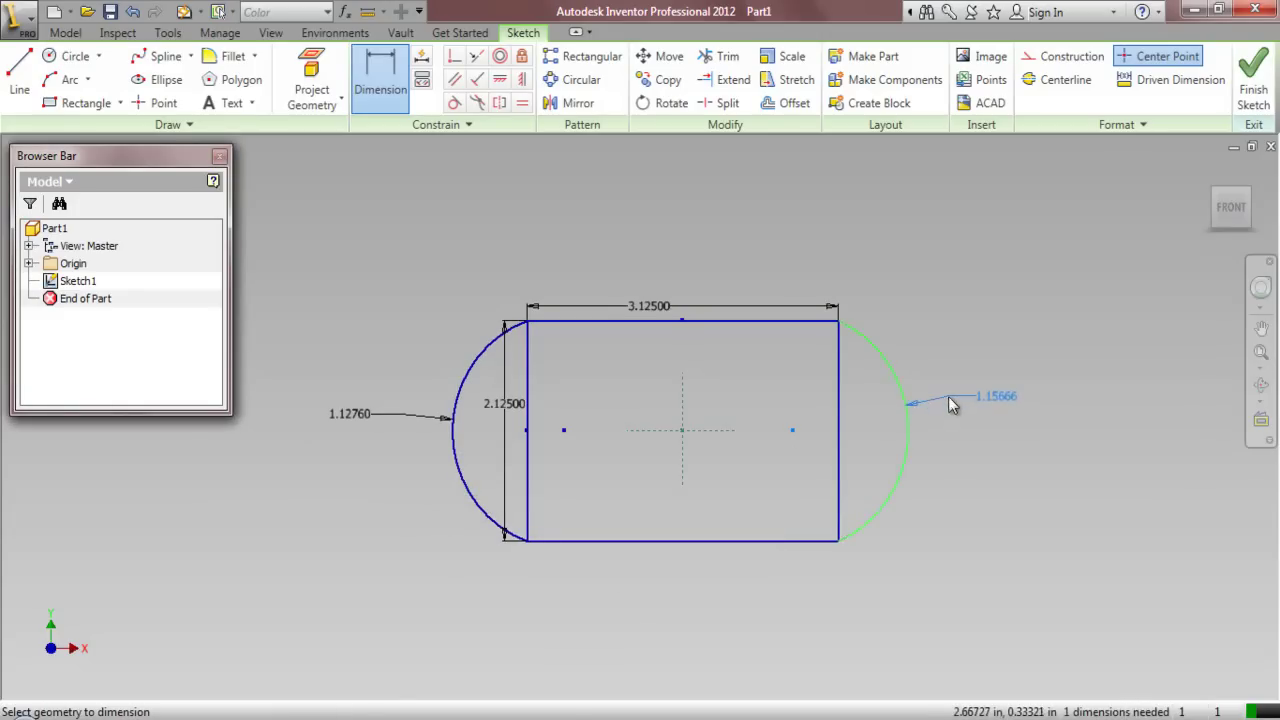
click(951, 401)
text(1)
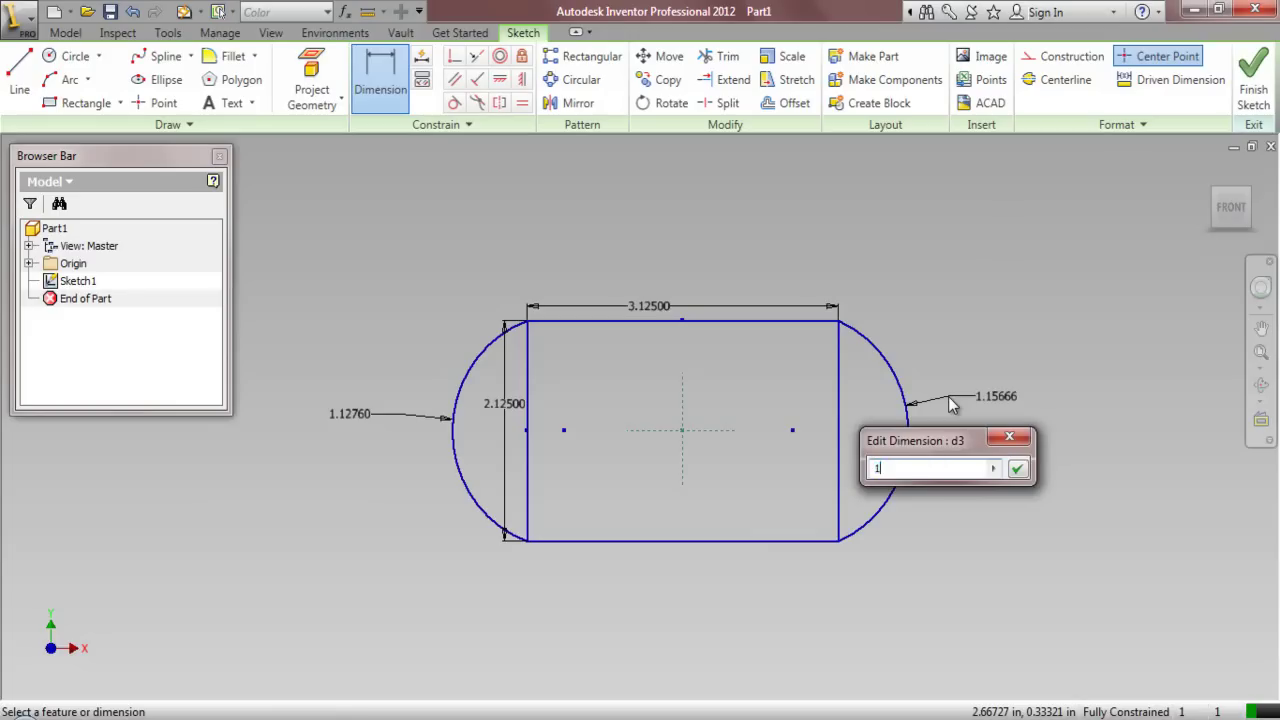
text(.69271)
key(Return)
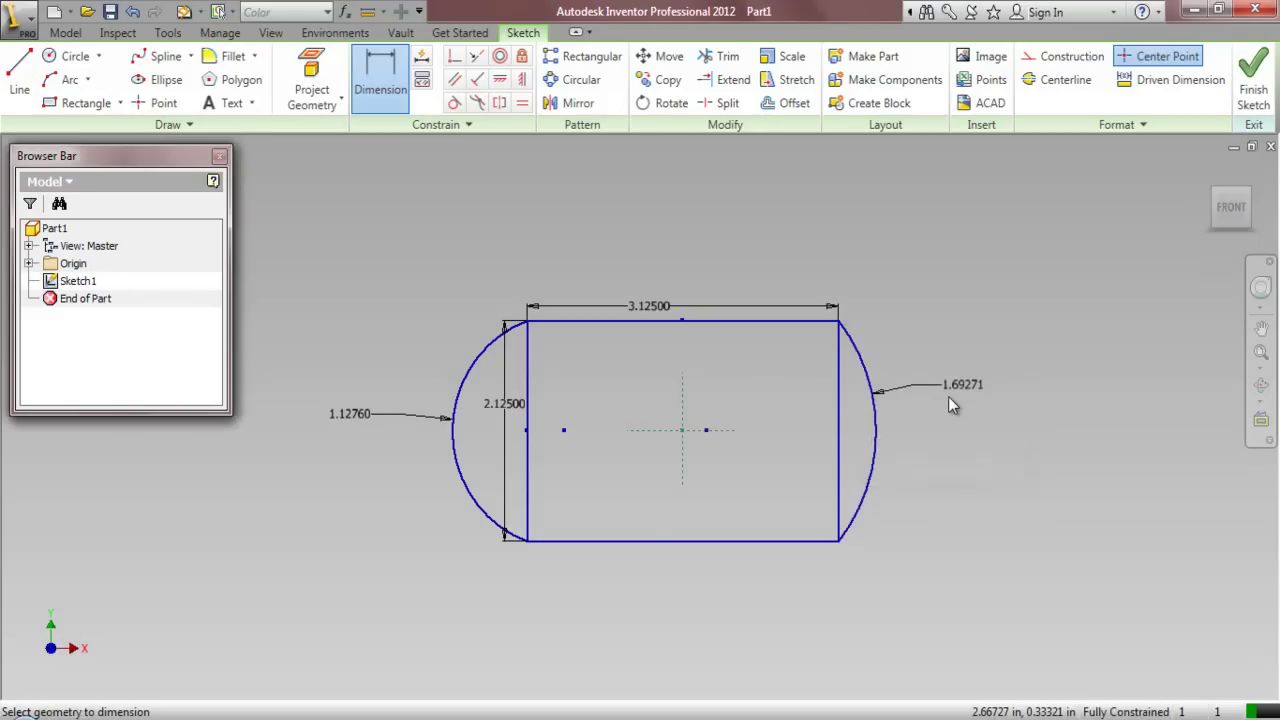
right_click(874, 230)
click(770, 229)
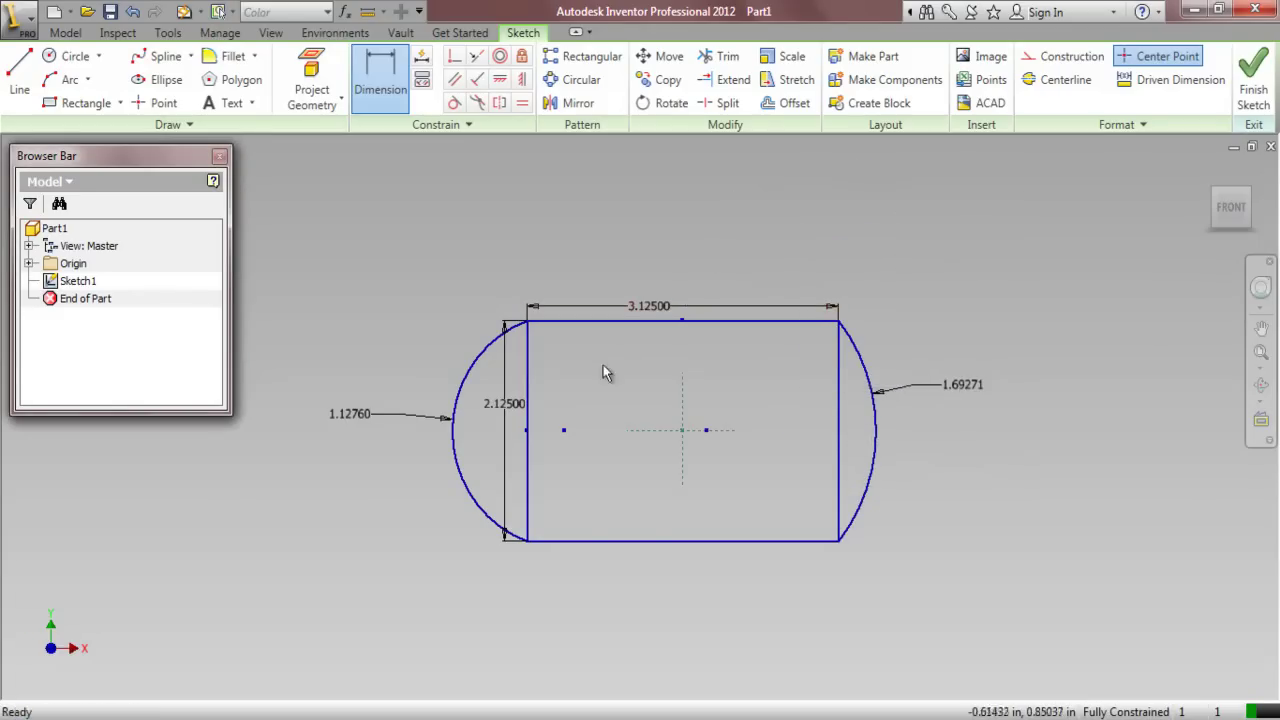
Convert the rectangle's left and right vertical edges to construction lines
click(529, 395)
ctrl+click(840, 405)
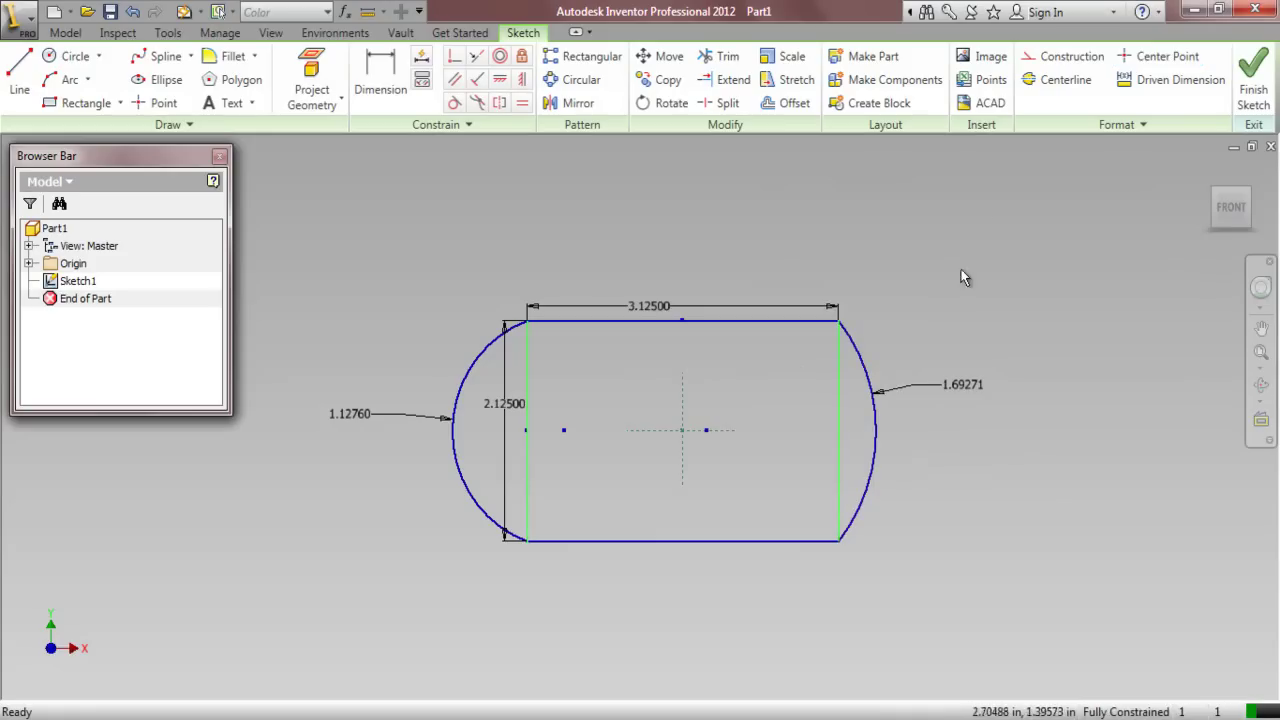
click(1070, 57)
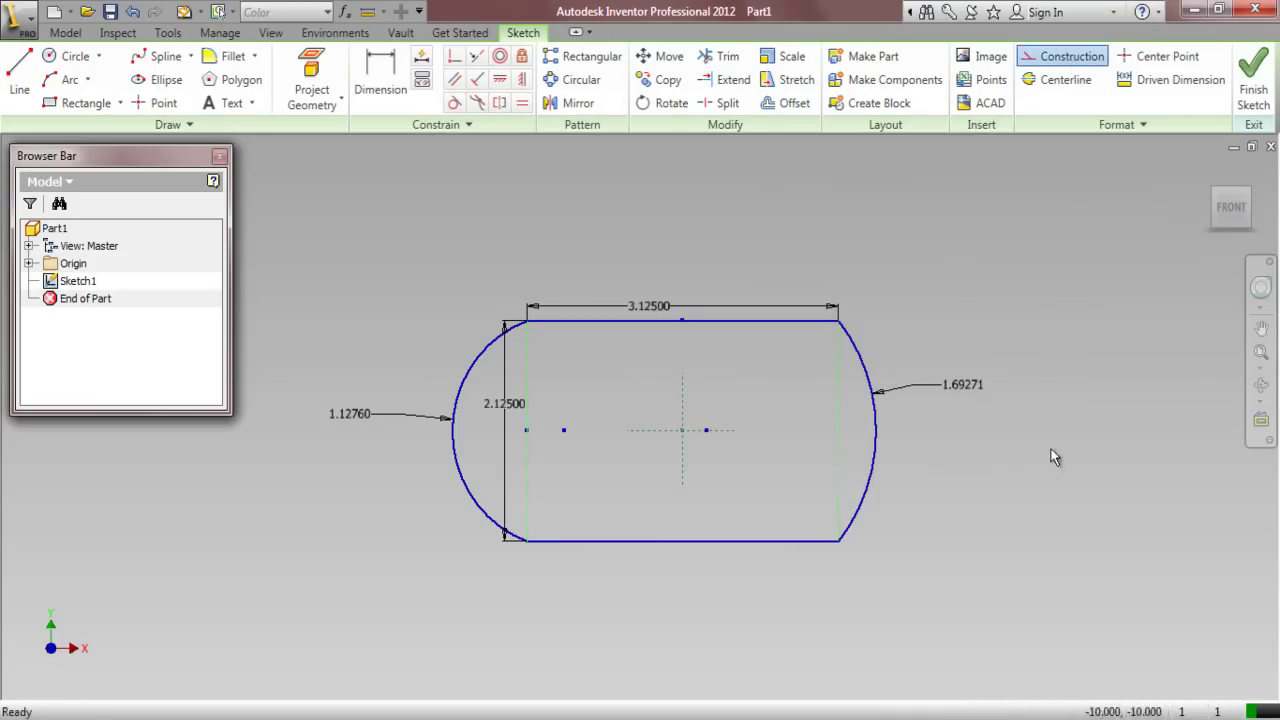
click(759, 499)
Sketch a small two-point rectangle about 0.72 by 0.57 in around the origin, inside the outer profile
scroll(728, 462, down, 5)
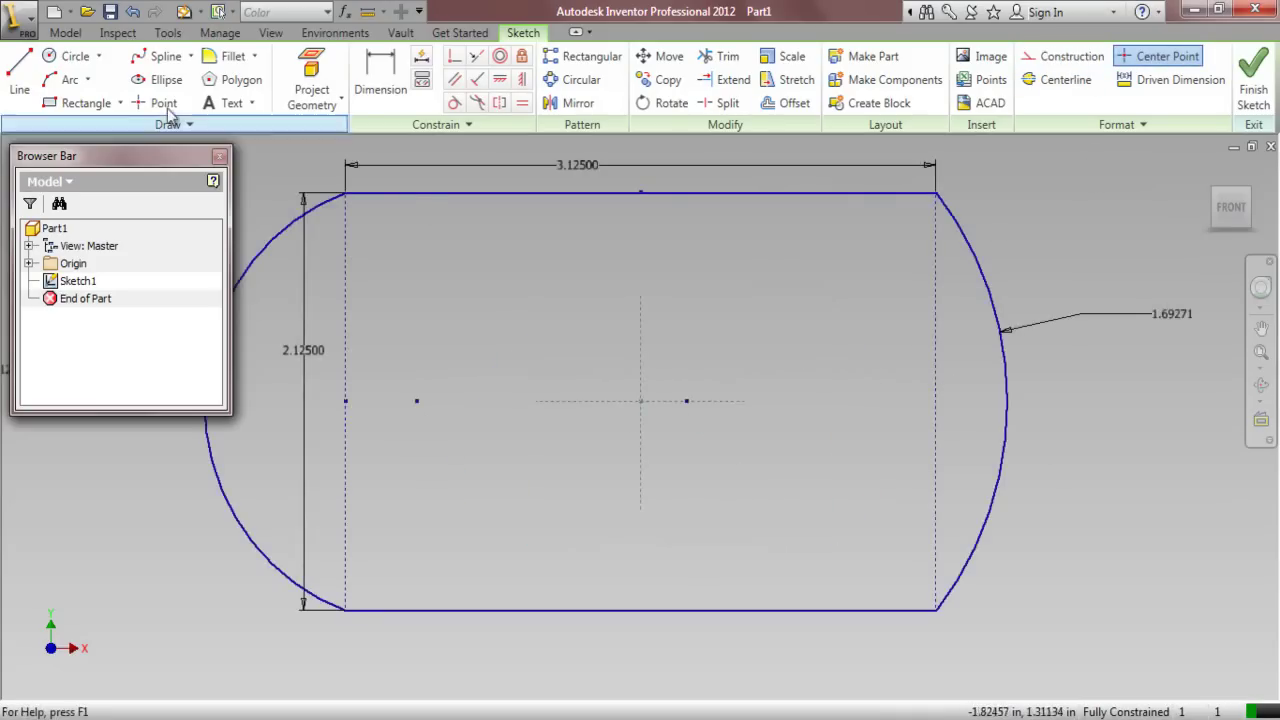
click(90, 103)
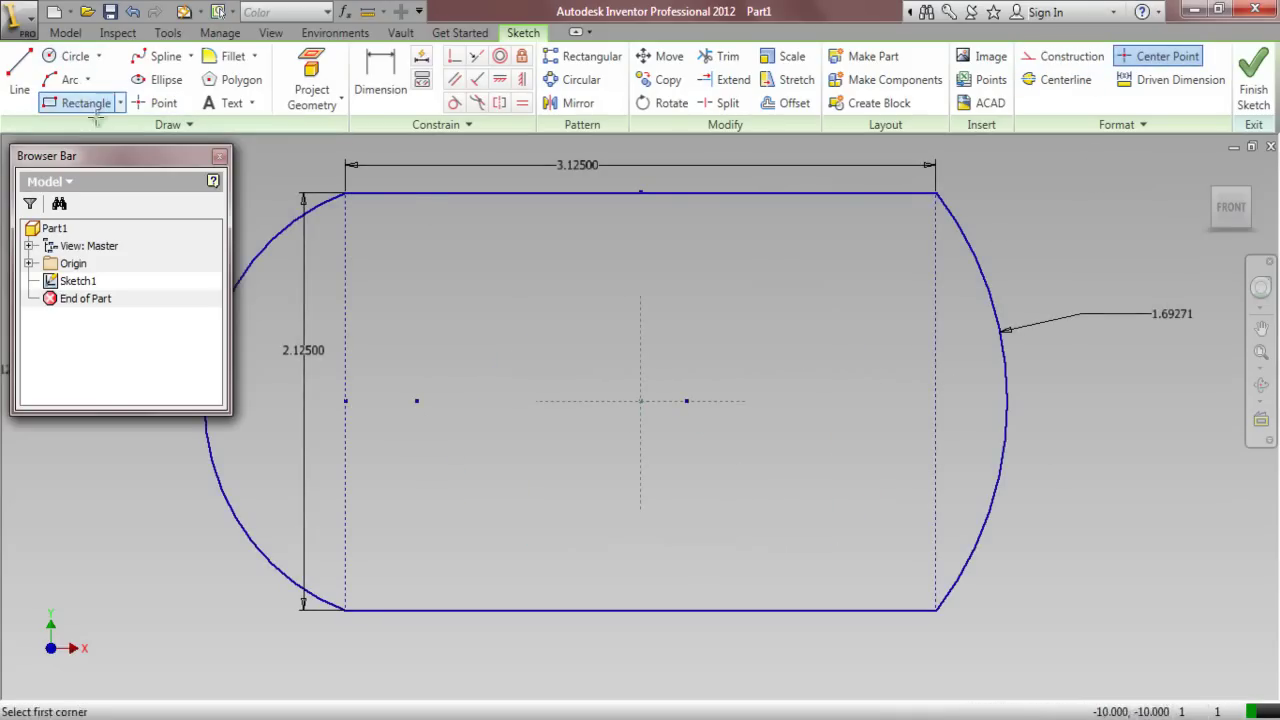
click(571, 351)
click(708, 464)
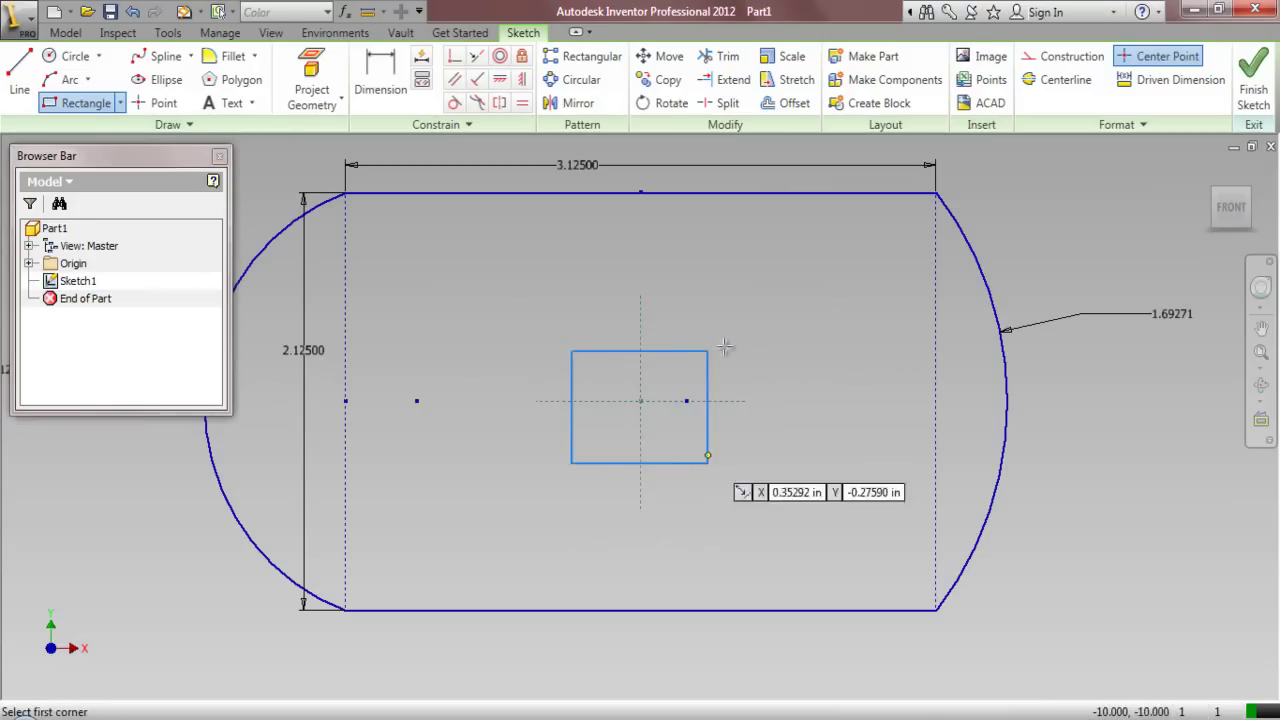
right_click(723, 298)
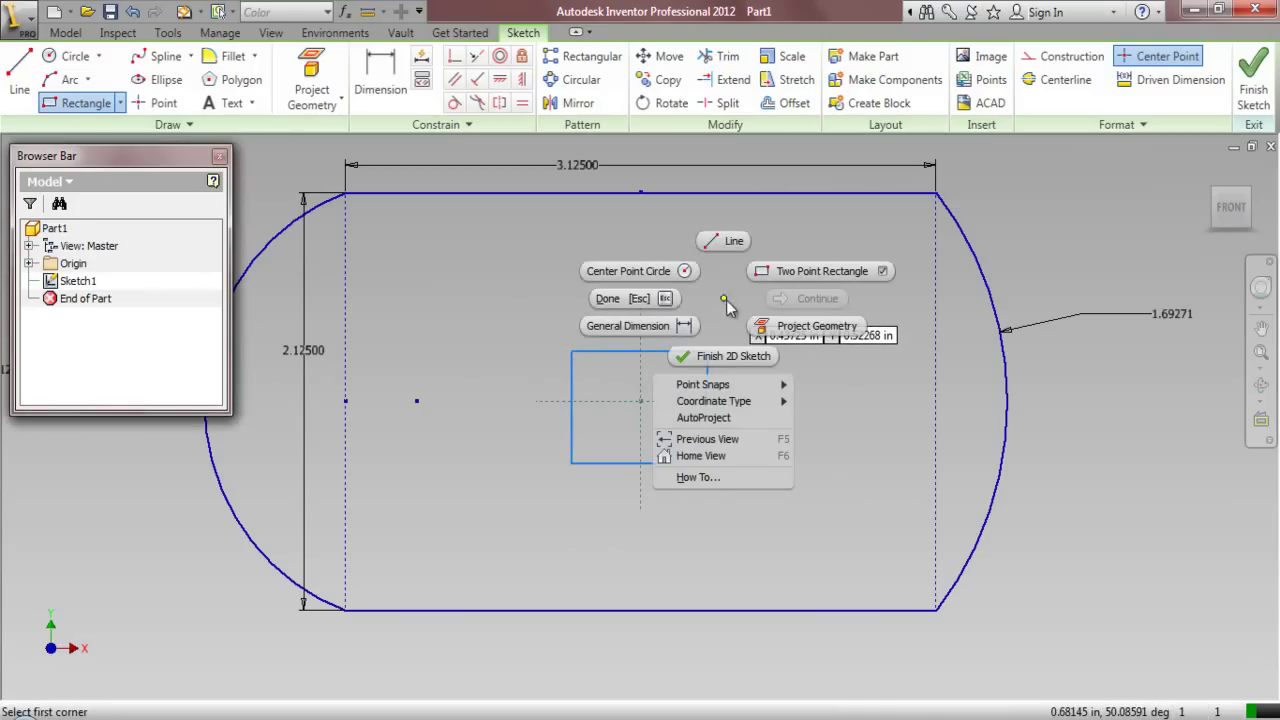
click(638, 299)
Dimension the inner rectangle's top edge and set its width to 0.625 in
key(d)
click(613, 353)
click(612, 300)
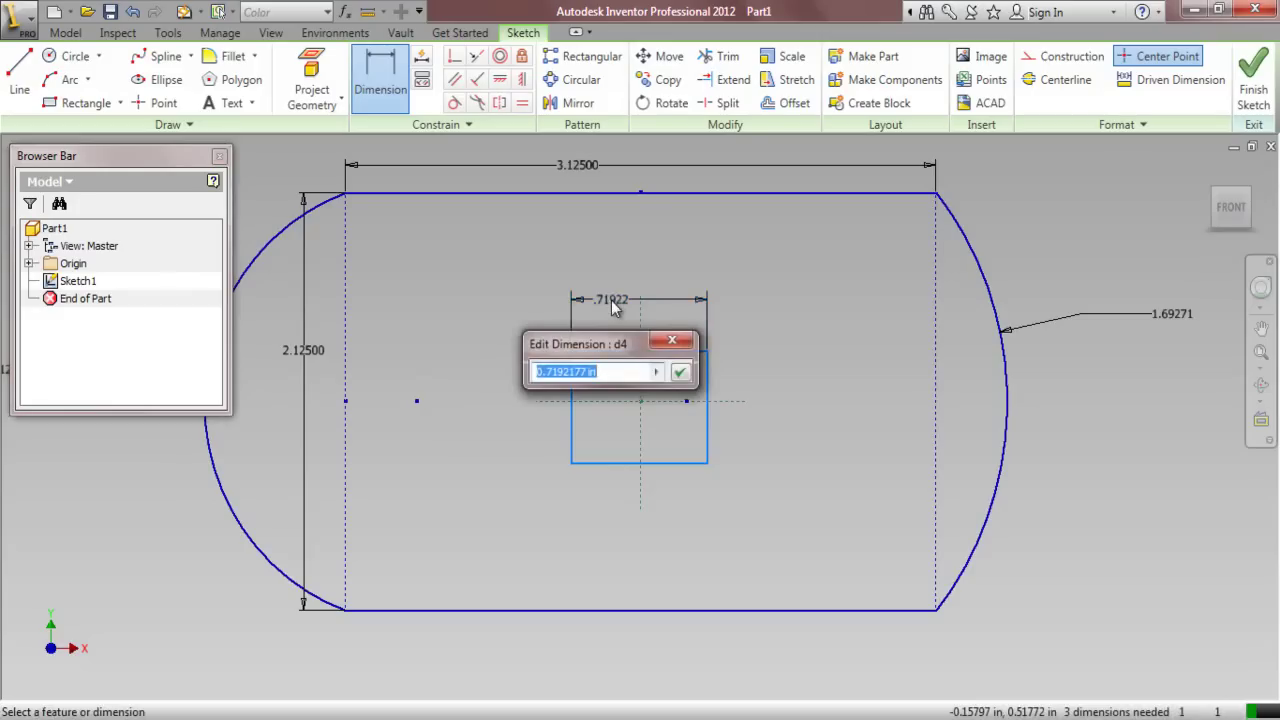
text(.625)
click(679, 371)
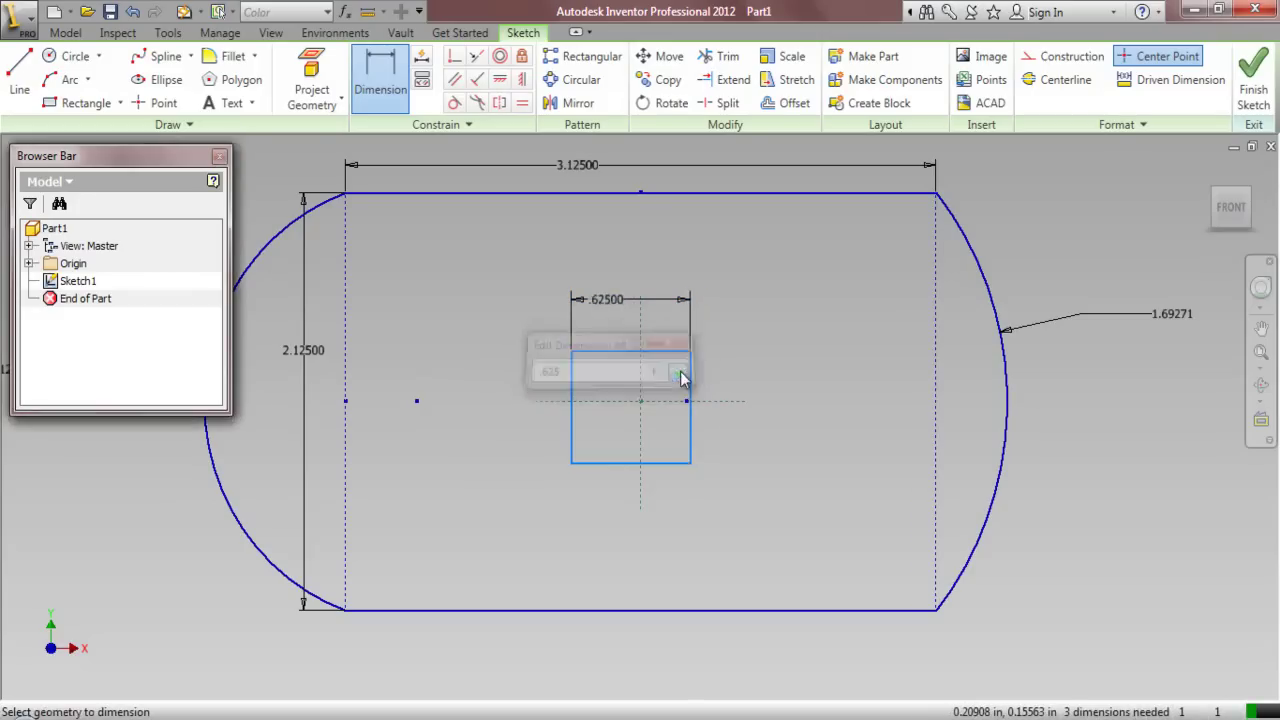
Dimension the inner rectangle's left edge, set its height to 0.875 in, and end dimensioning
click(572, 440)
click(505, 428)
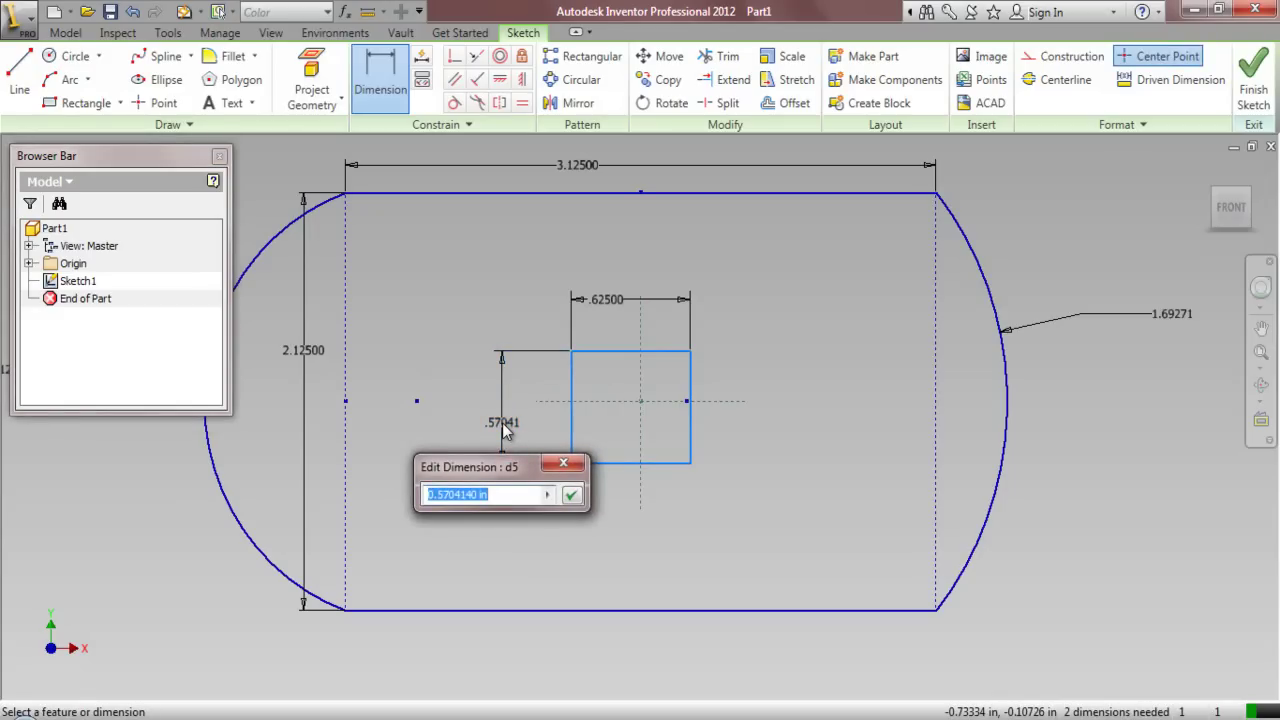
text(.875)
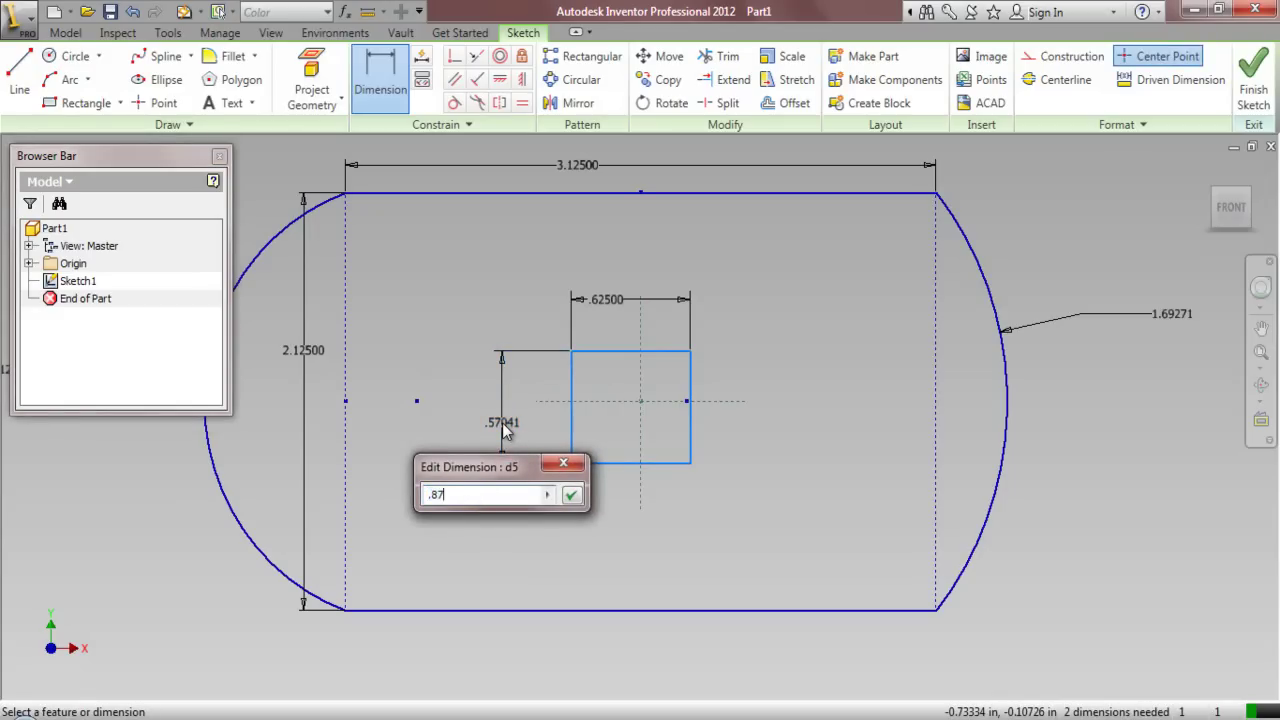
key(Return)
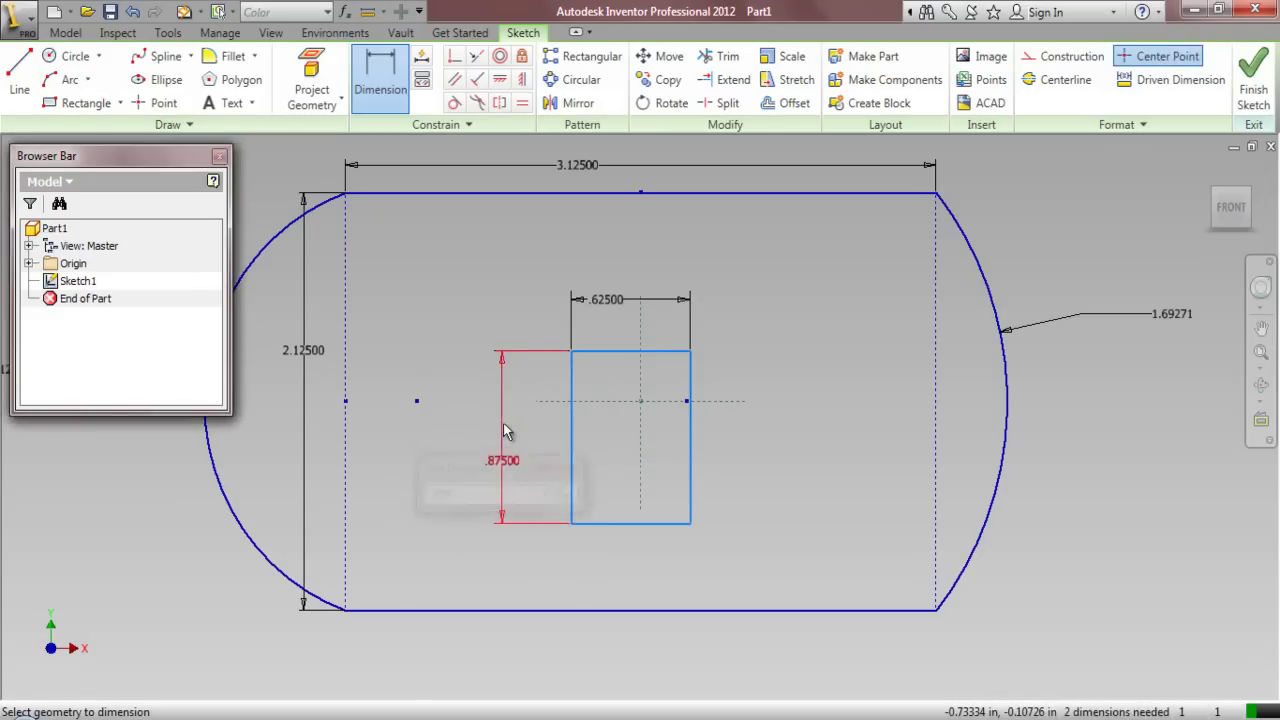
right_click(415, 265)
click(335, 264)
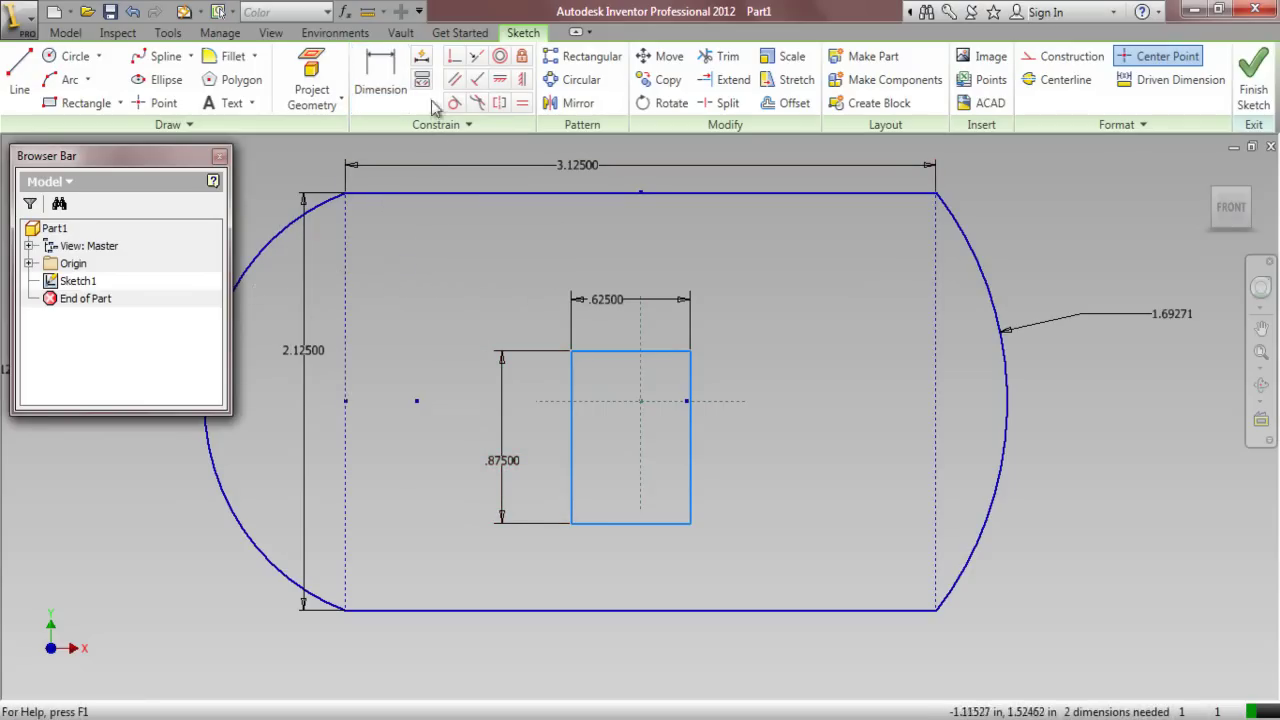
Add a coincident constraint between the midpoint of the inner rectangle's left edge and the horizontal axis
click(453, 57)
click(573, 436)
click(511, 400)
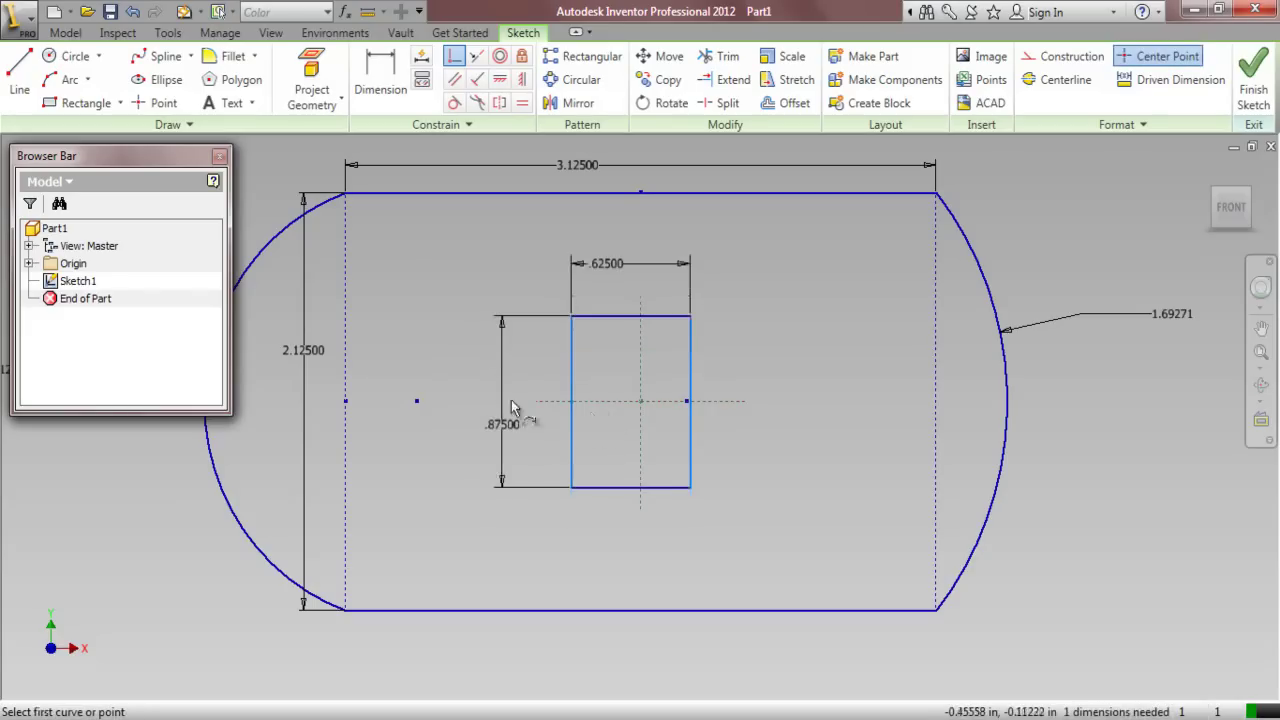
End constraining and place a sketch point at X 1.9375 in, Y 0 on the right end arc's apex
right_click(431, 250)
click(352, 252)
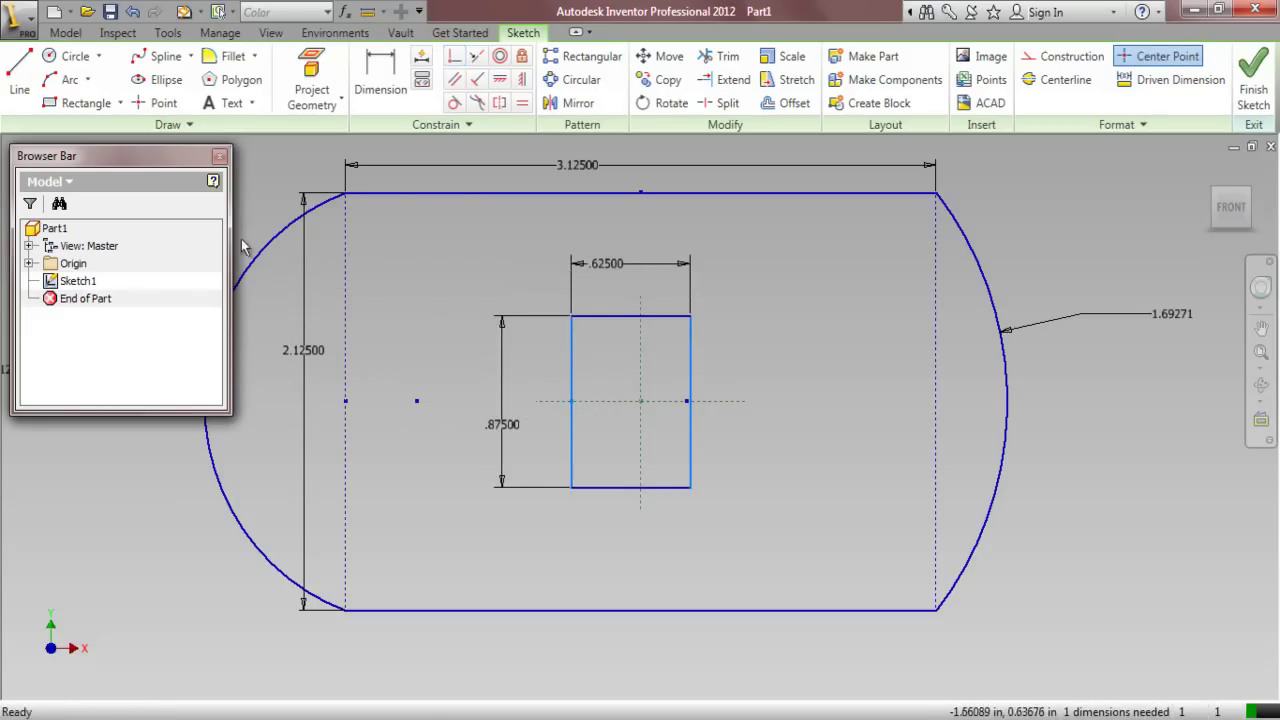
click(160, 103)
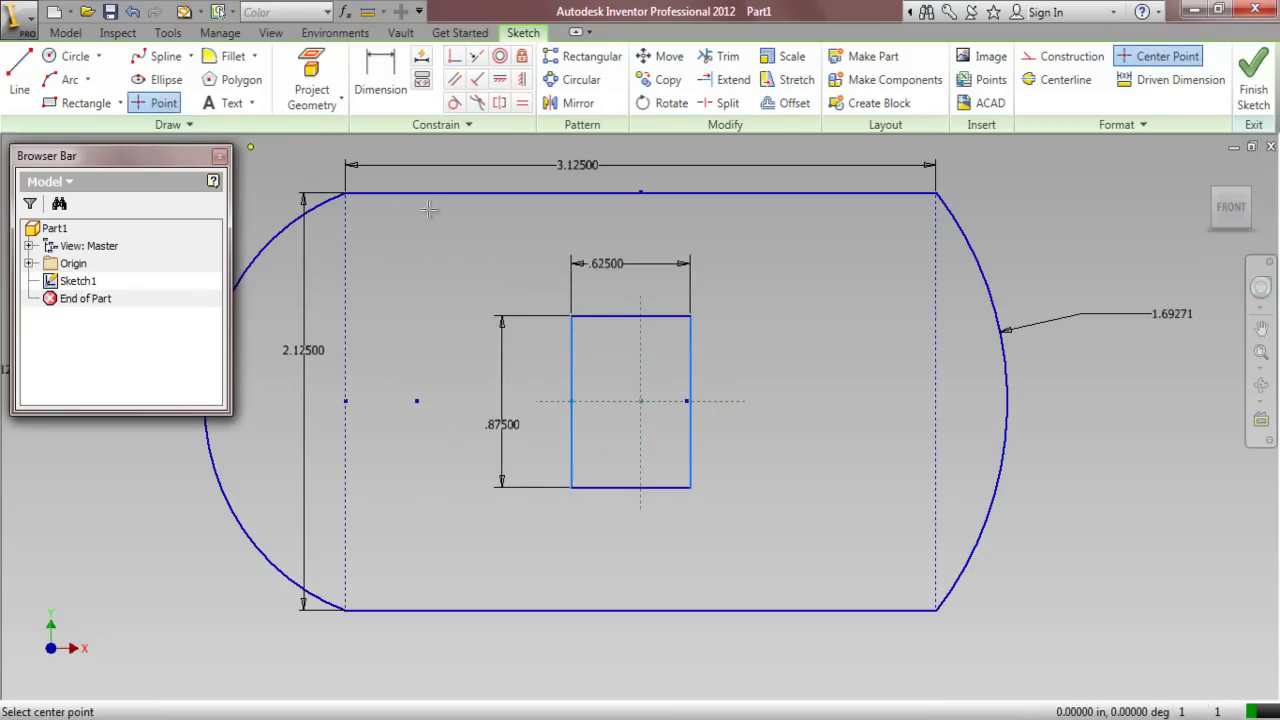
click(1006, 401)
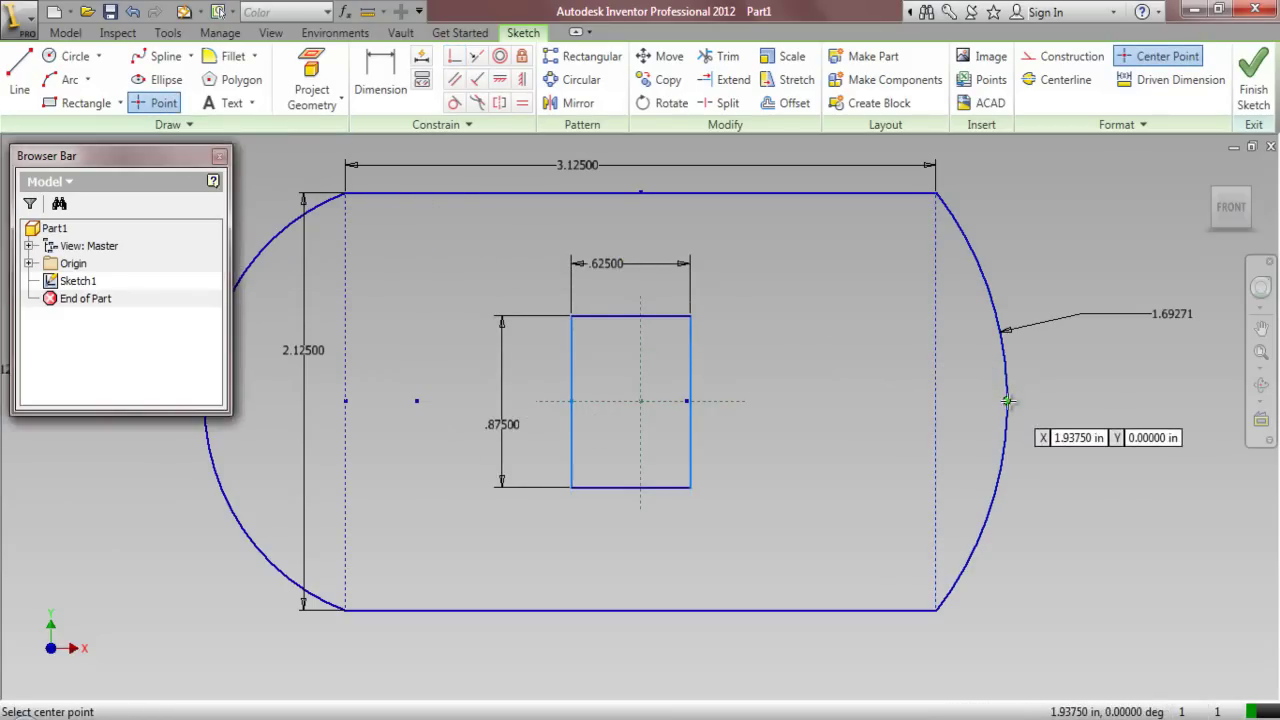
Place a sketch point on the inner rectangle's top edge using the Midpoint snap, and end point placement
right_click(749, 308)
mouse_move(772, 398)
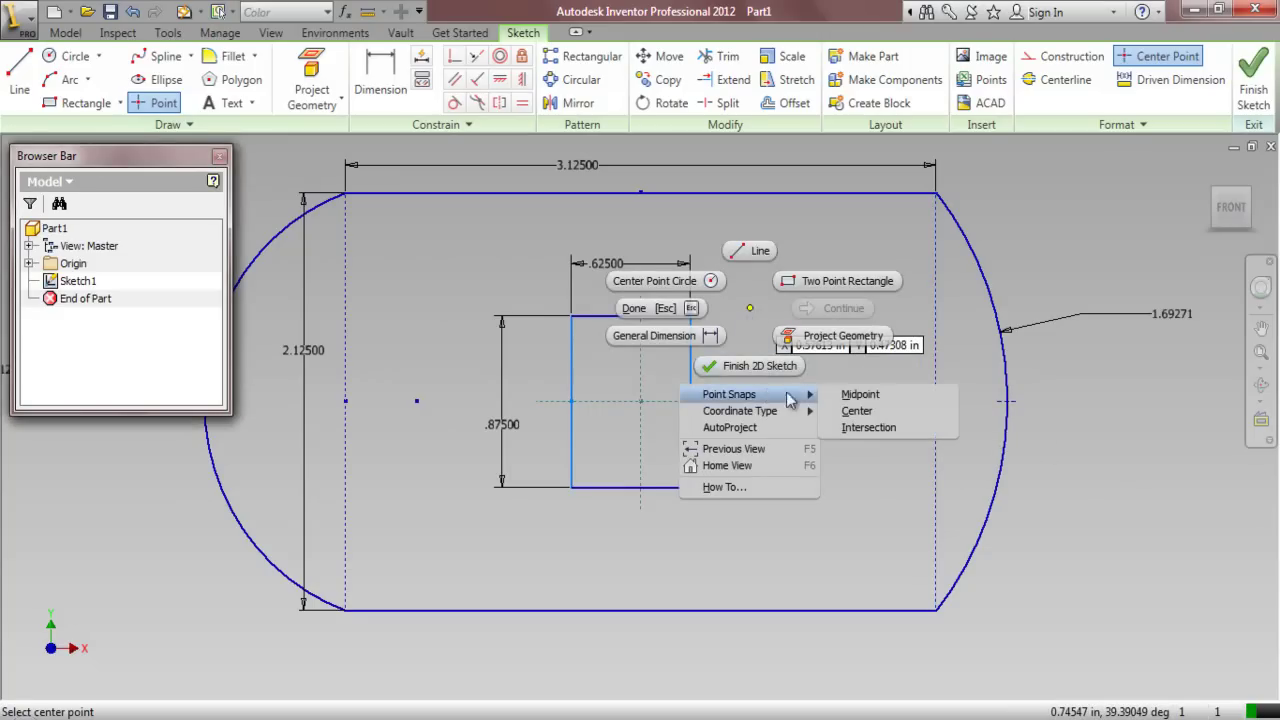
click(850, 395)
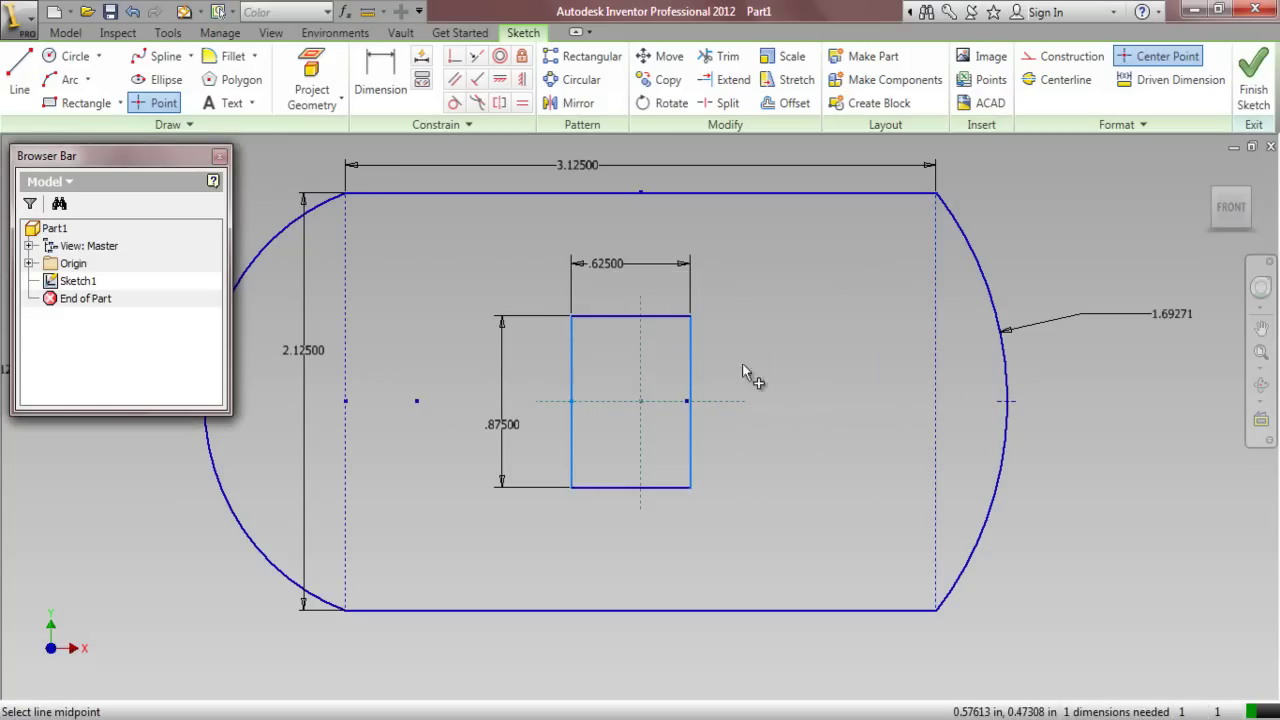
click(616, 318)
right_click(768, 280)
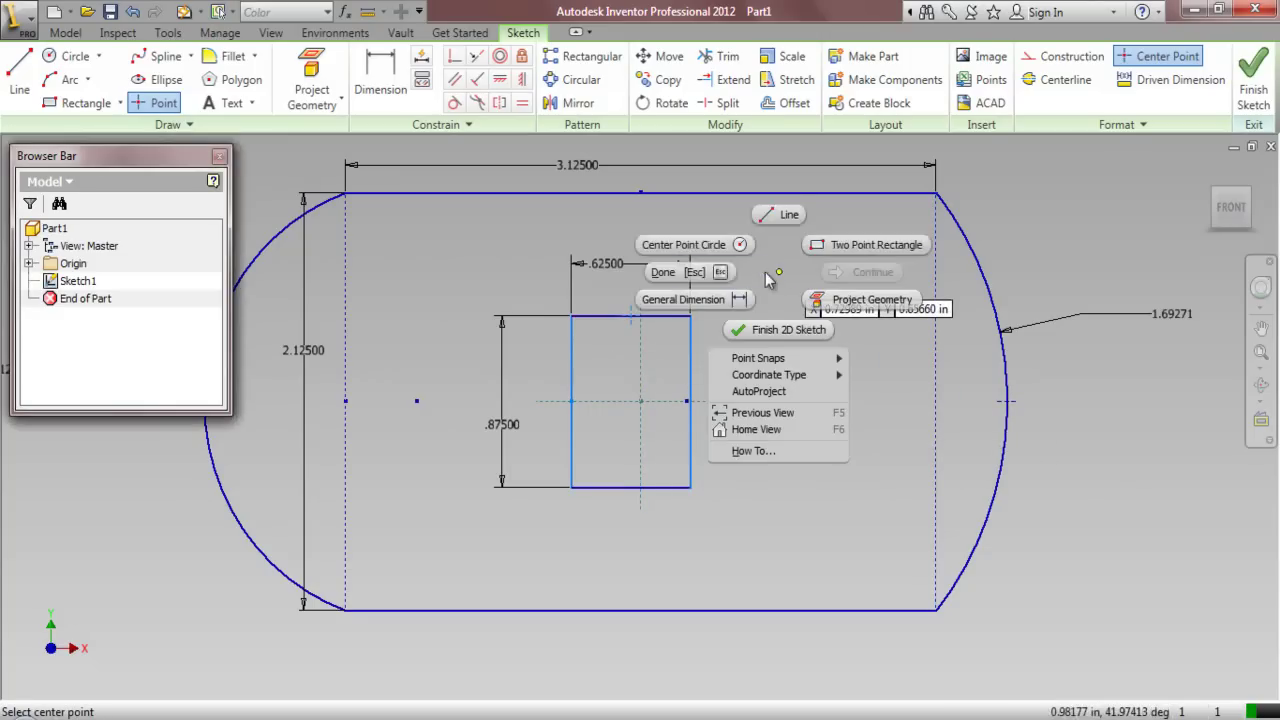
click(691, 274)
Dimension the horizontal distance from the rectangle's top-edge midpoint to the right arc's apex point as 2.125 in
click(392, 100)
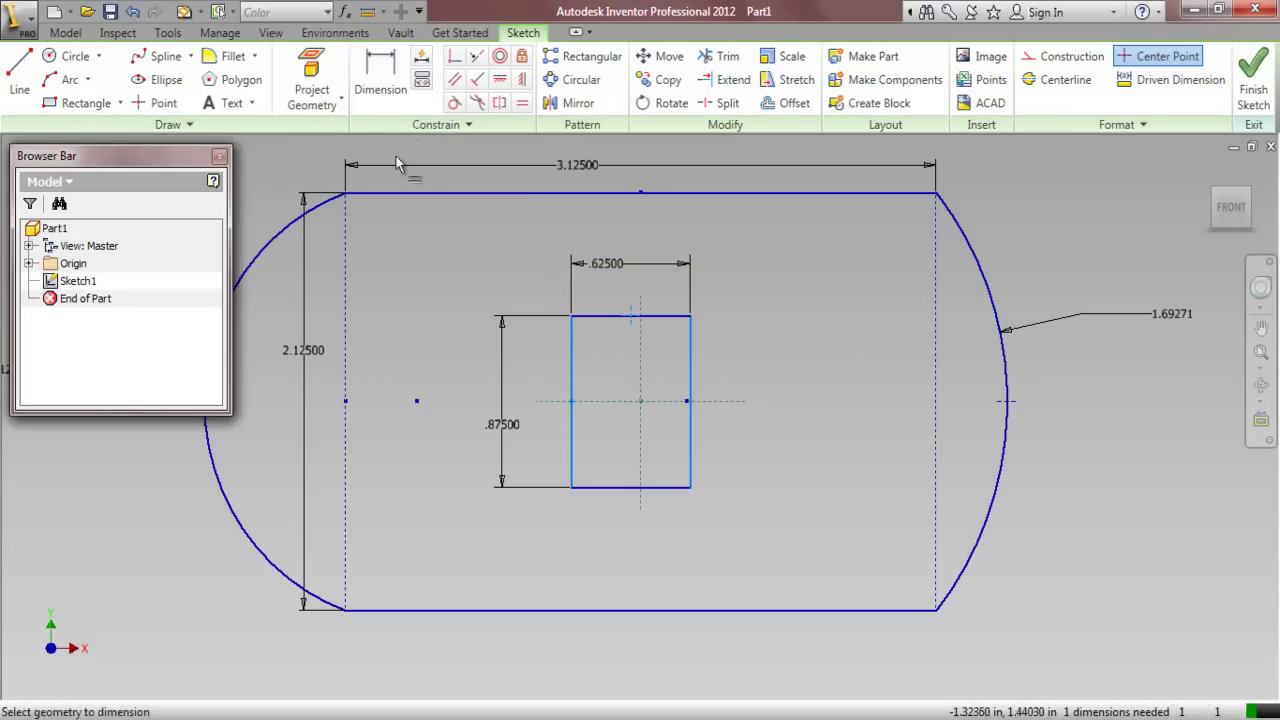
click(632, 318)
click(1003, 406)
click(842, 280)
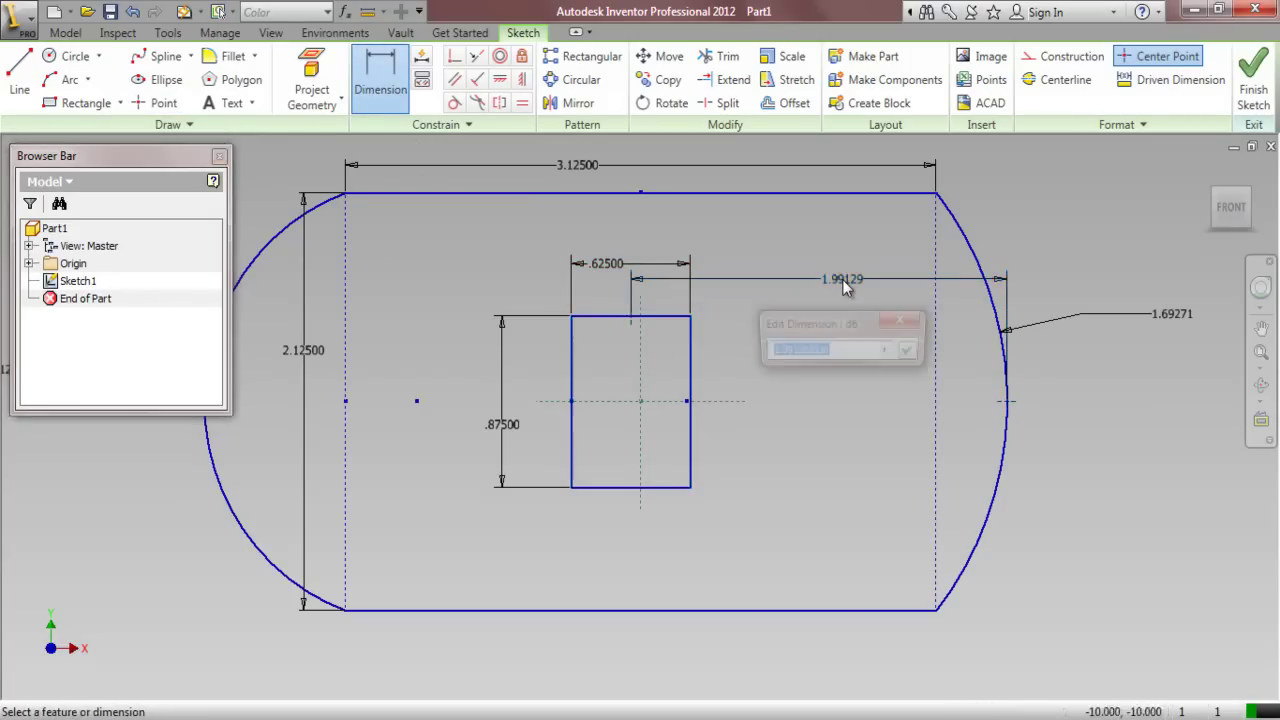
text(2.125)
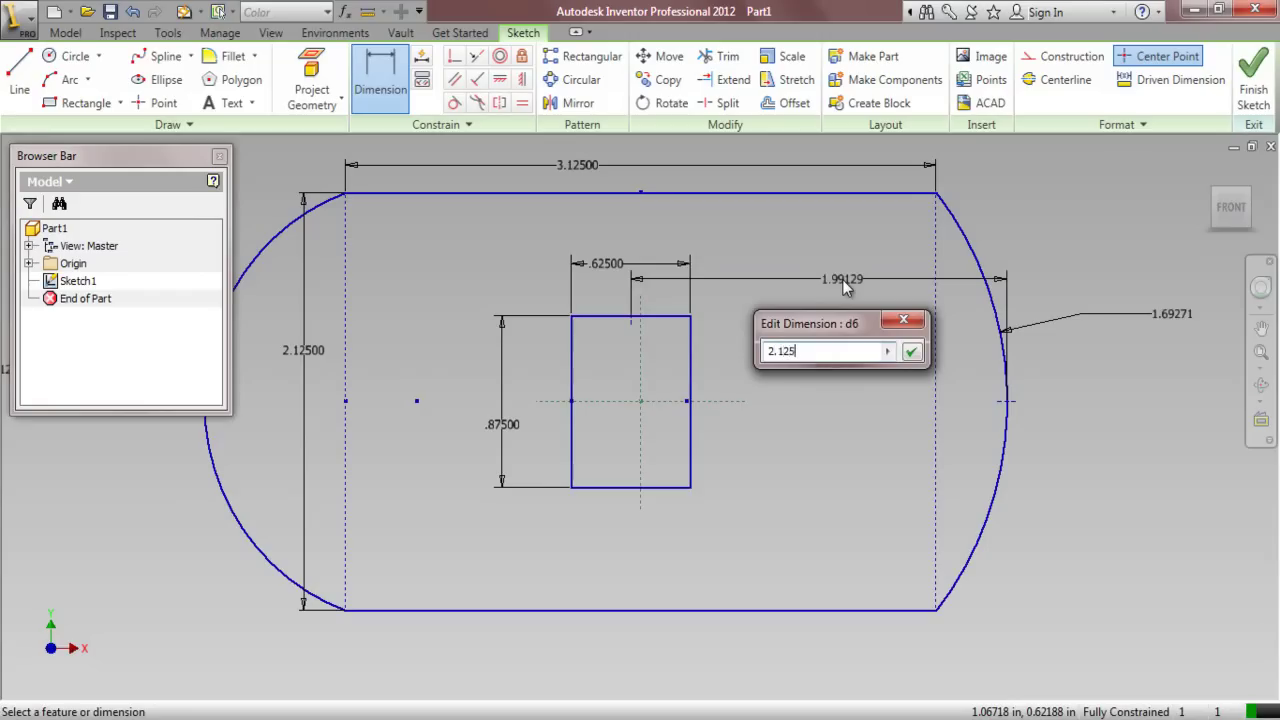
key(Return)
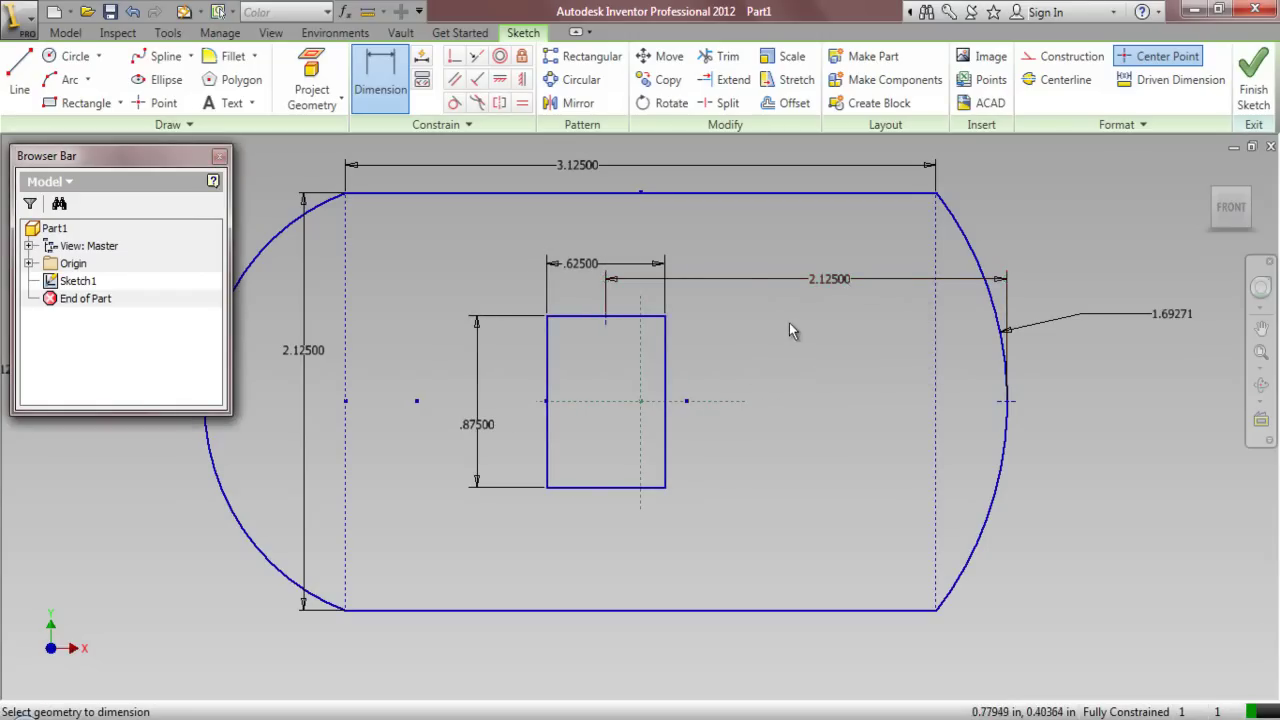
right_click(789, 324)
click(733, 324)
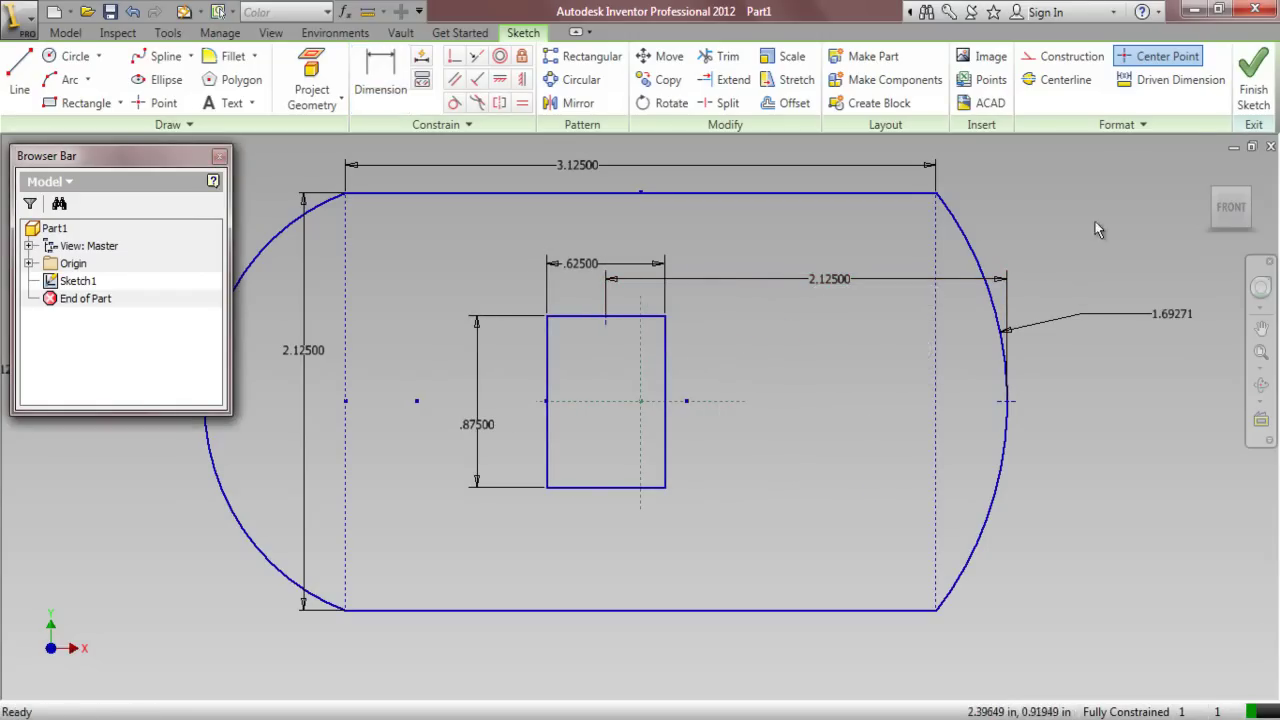
Finish the sketch and set up an extrusion of the whole plate, including the inner rectangle, with a distance of 3/16 in
click(1252, 90)
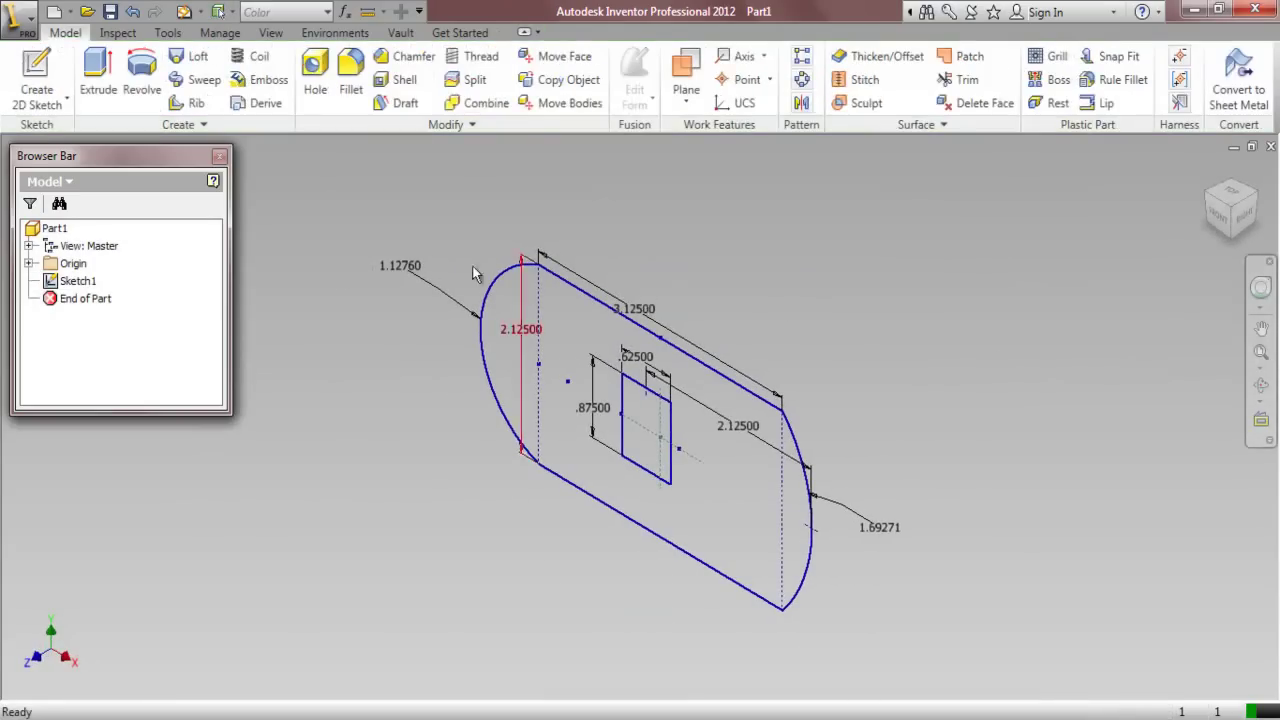
click(98, 75)
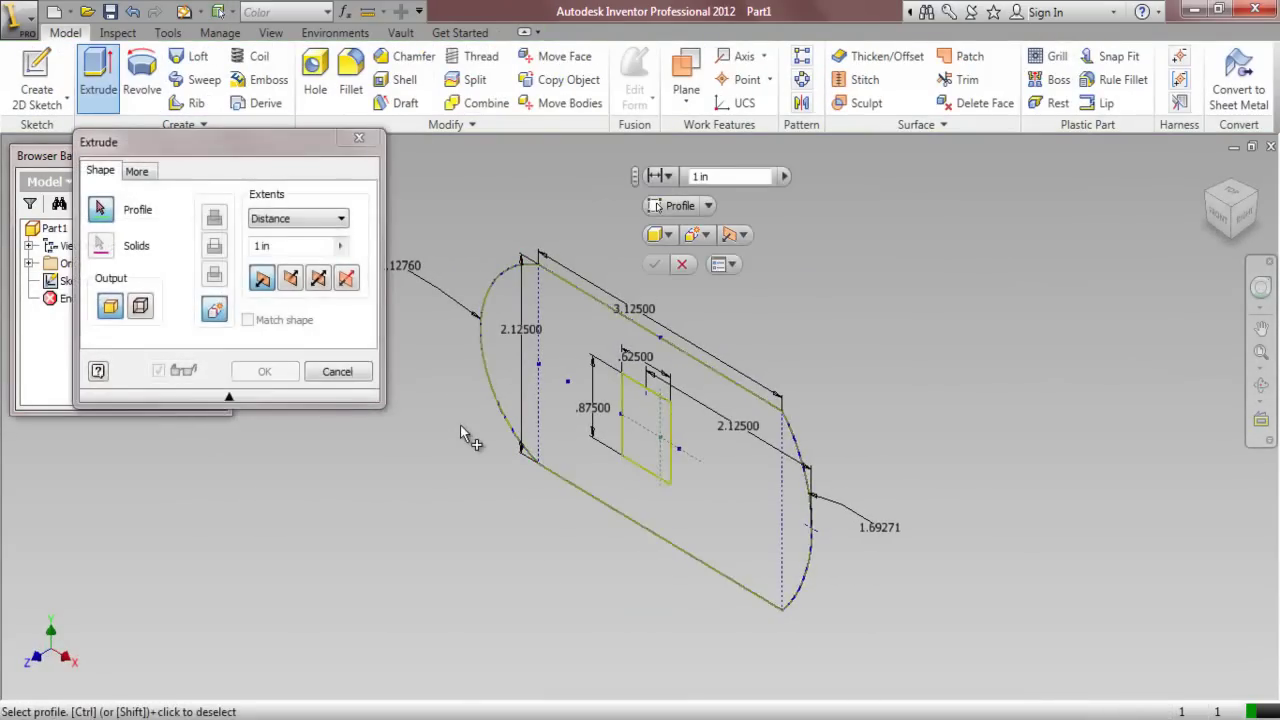
click(590, 437)
click(565, 430)
click(258, 246)
text(3/16)
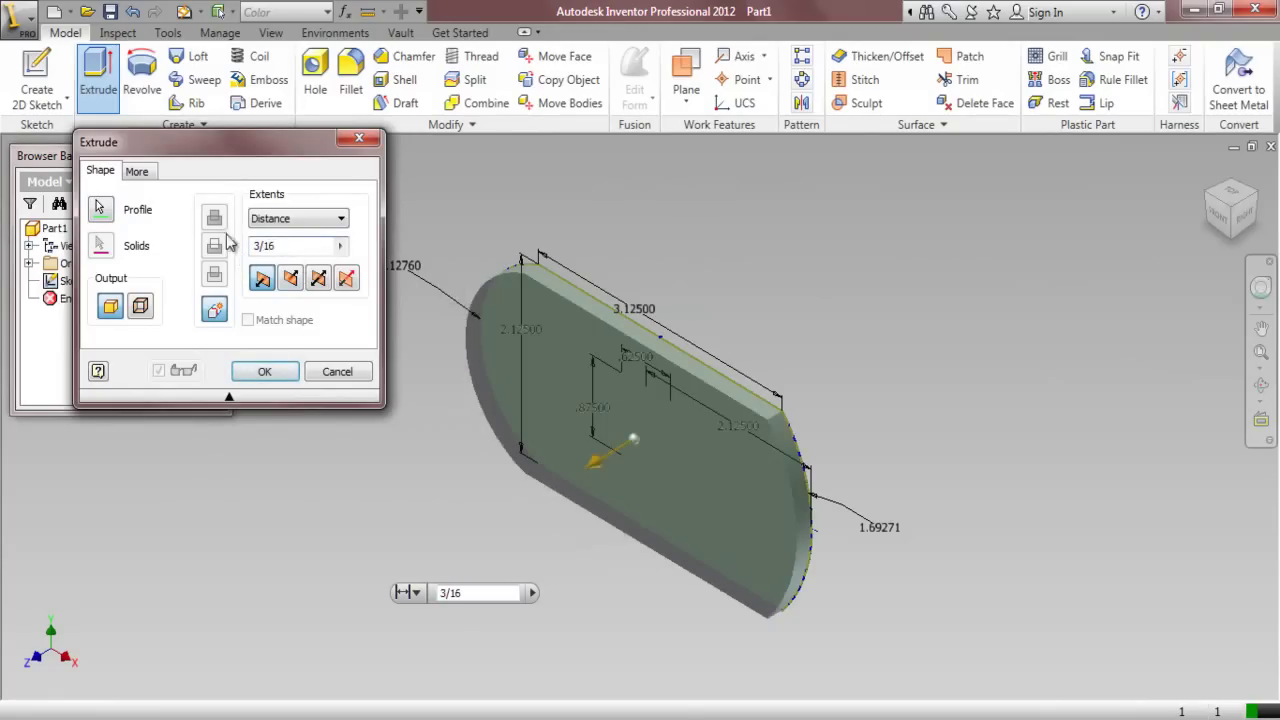
Give the extrusion a 15-degree taper and create it
click(138, 172)
click(148, 274)
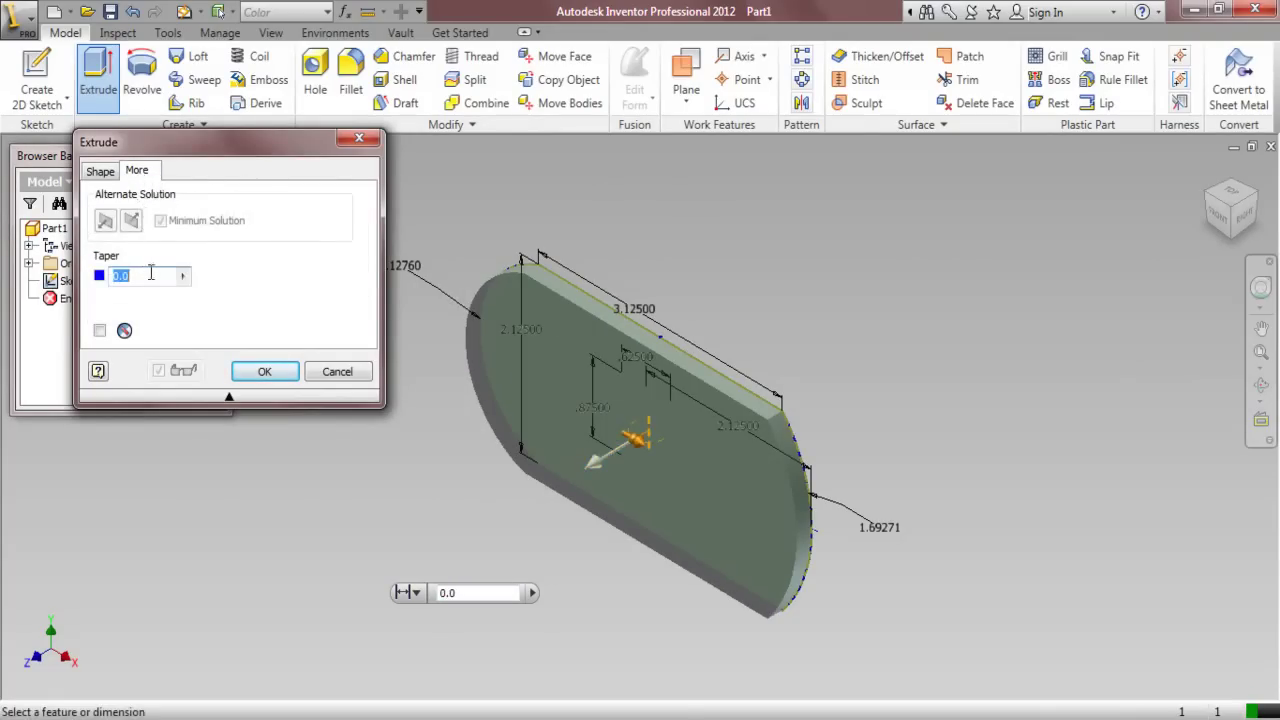
text(15)
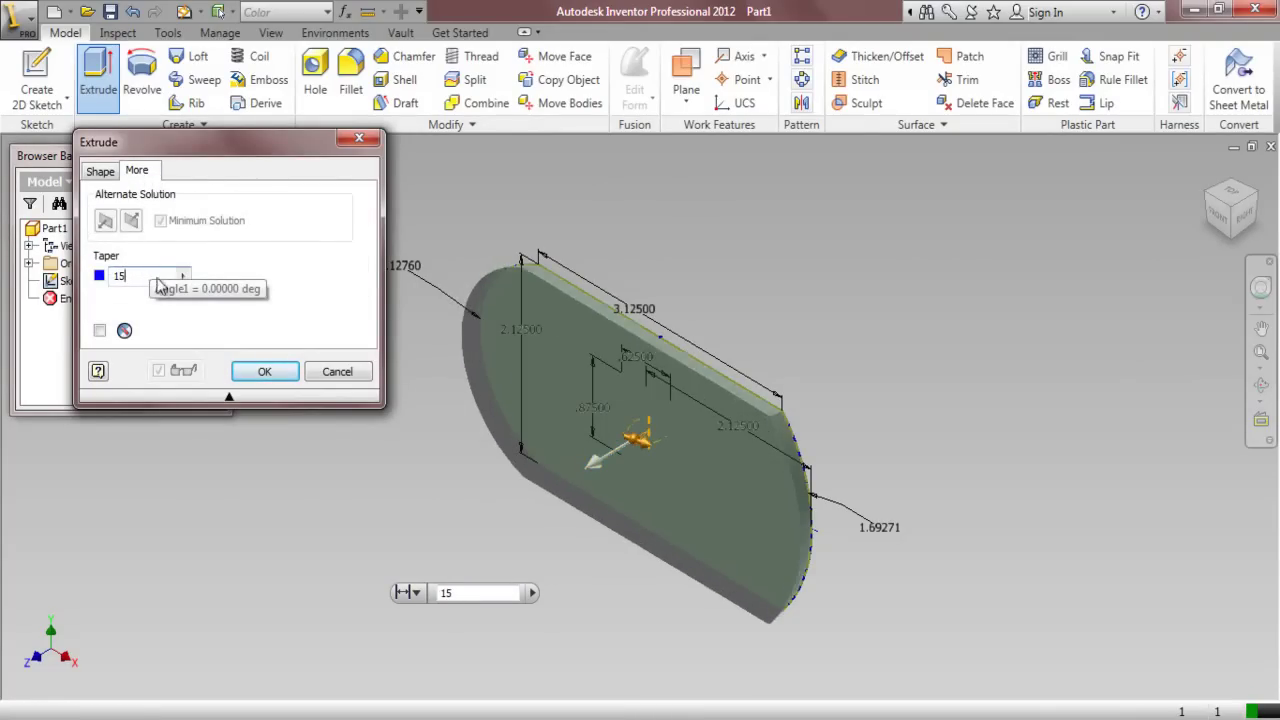
click(265, 372)
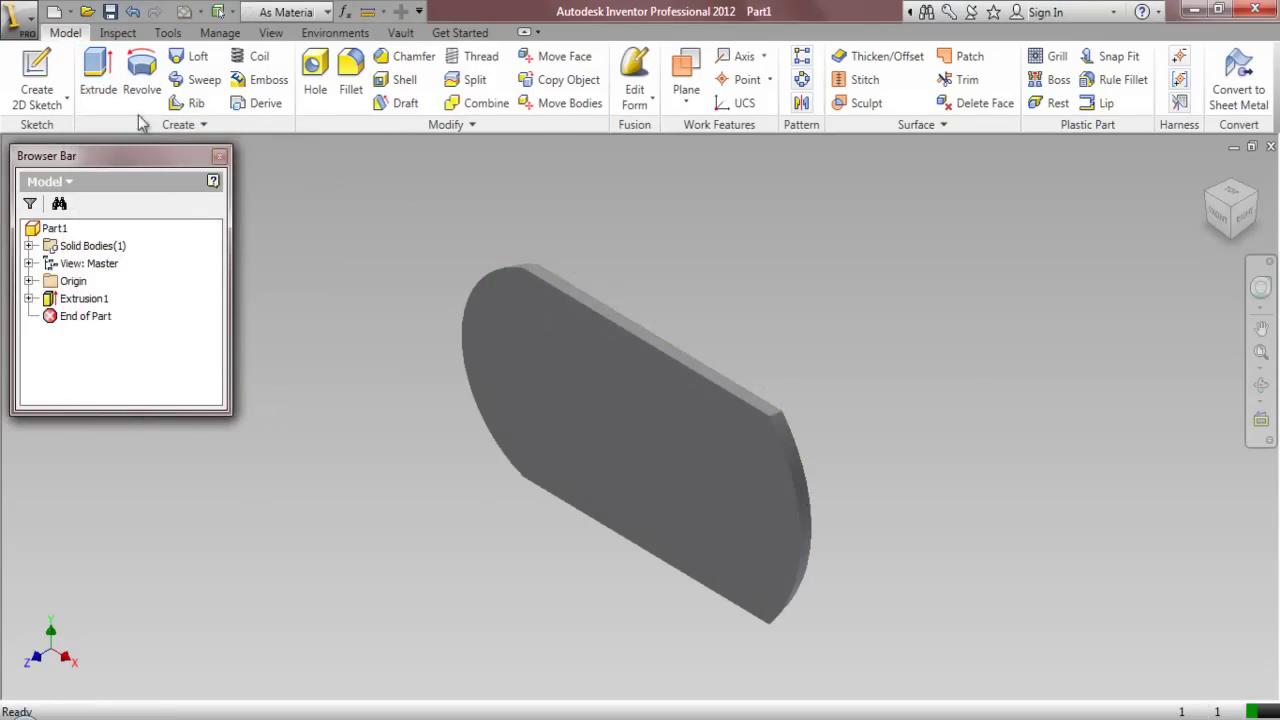
Save the part as Part1 in the Computer Mouse folder
click(110, 11)
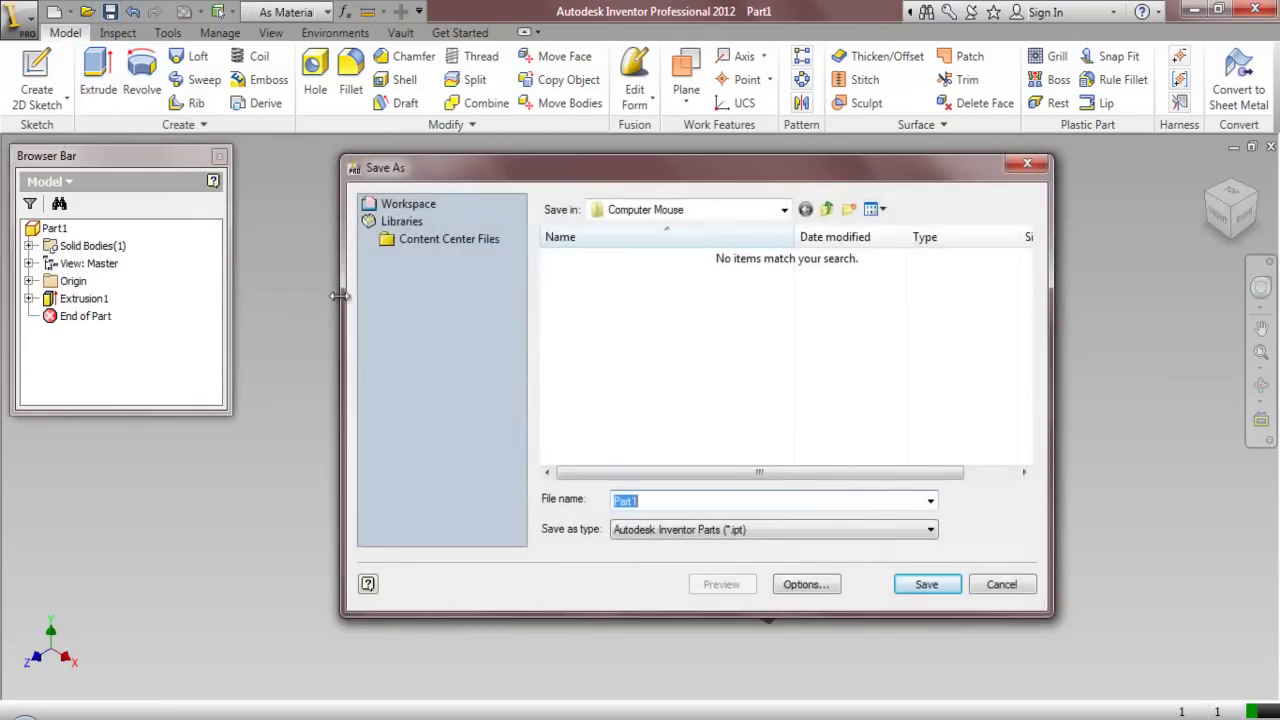
click(925, 585)
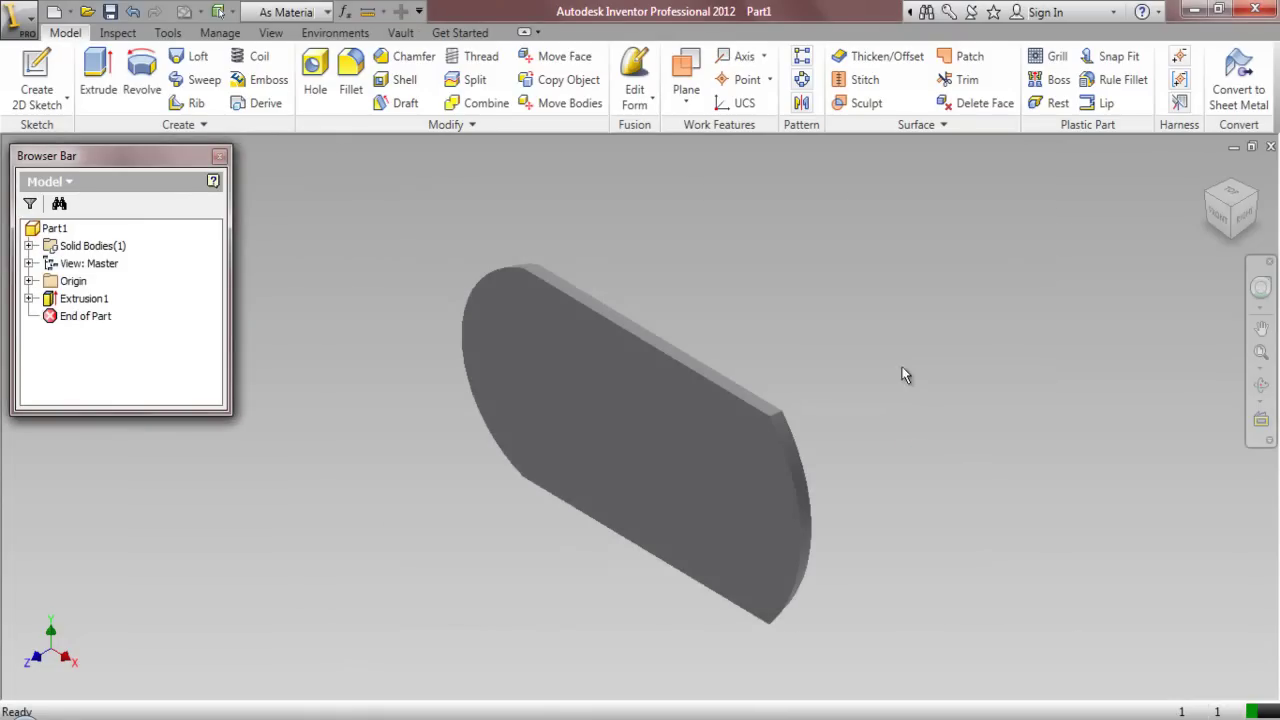
Turn the plate to show its back and start a new 2D sketch on the flat back face
click(1218, 218)
click(1218, 200)
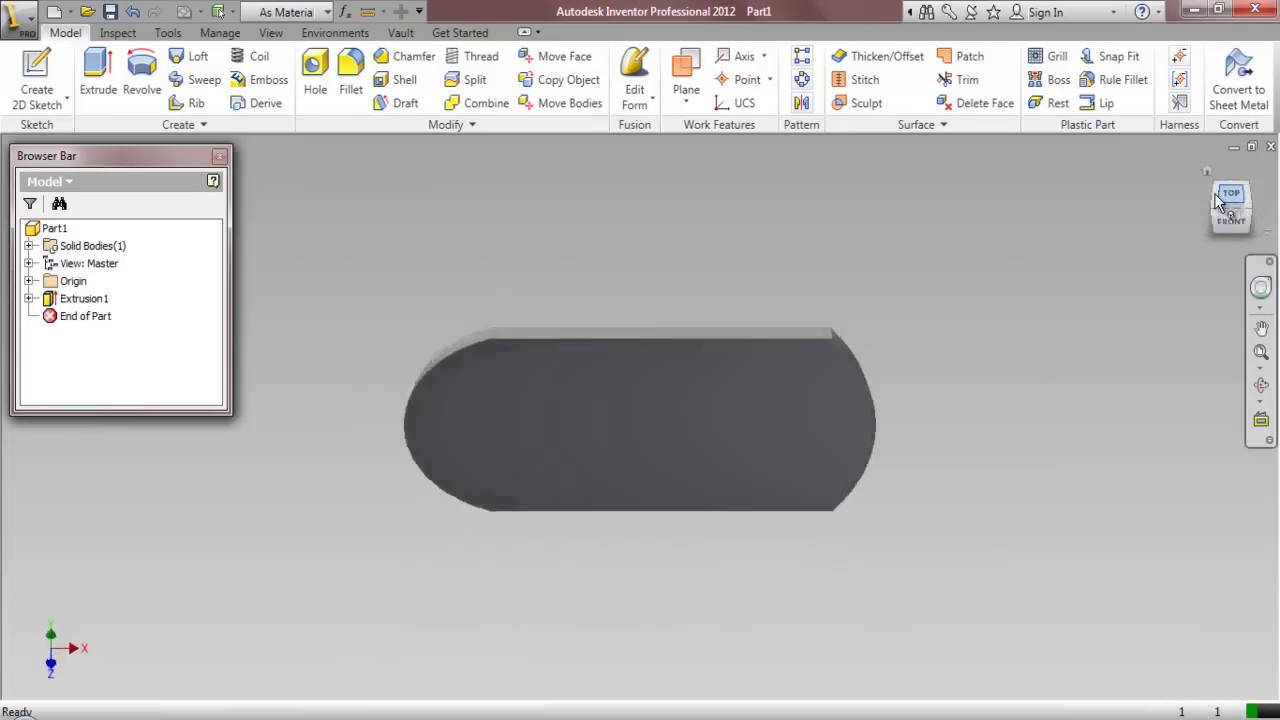
click(1216, 198)
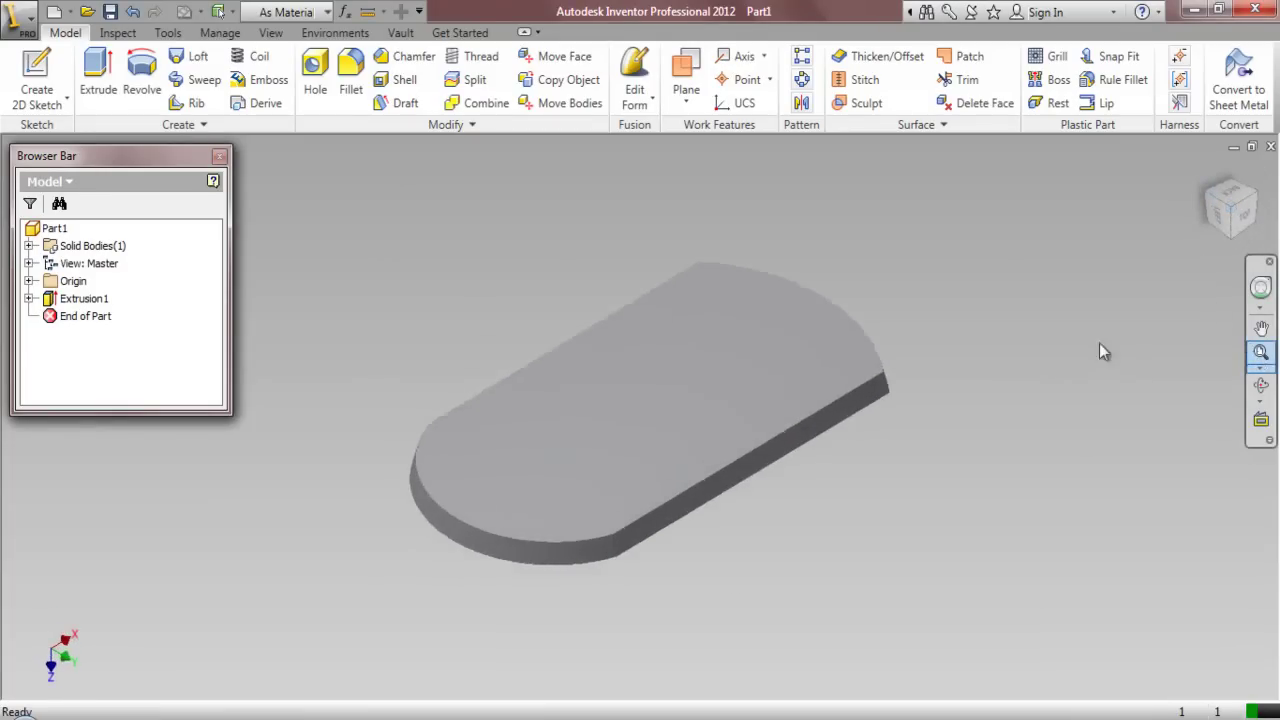
click(37, 68)
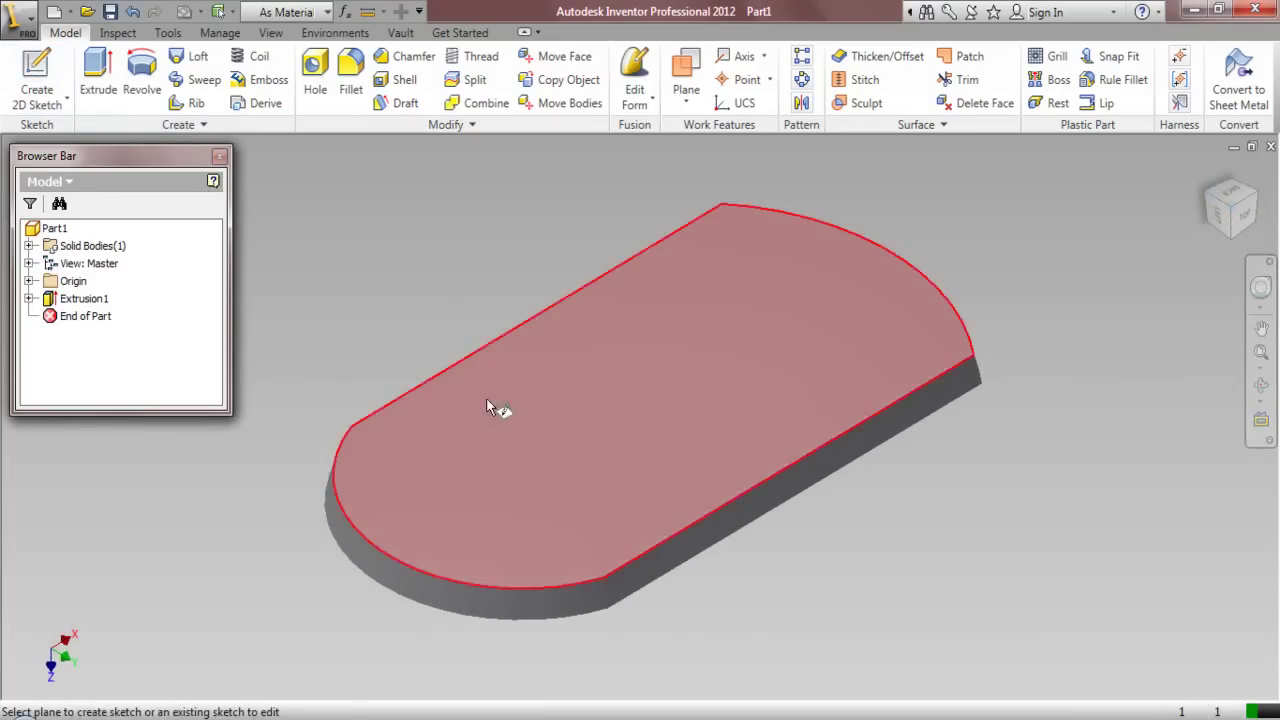
click(547, 457)
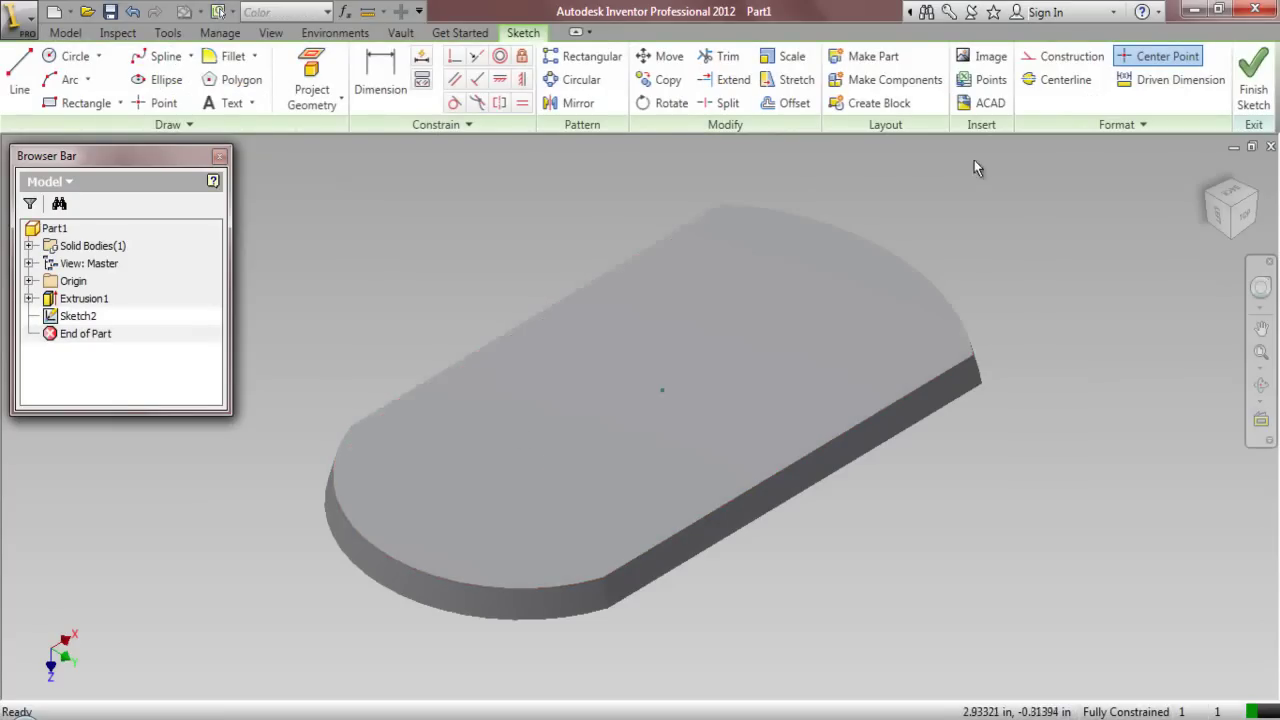
Set the sketch line colour to White and project the plate's cut edges into the sketch
click(1133, 134)
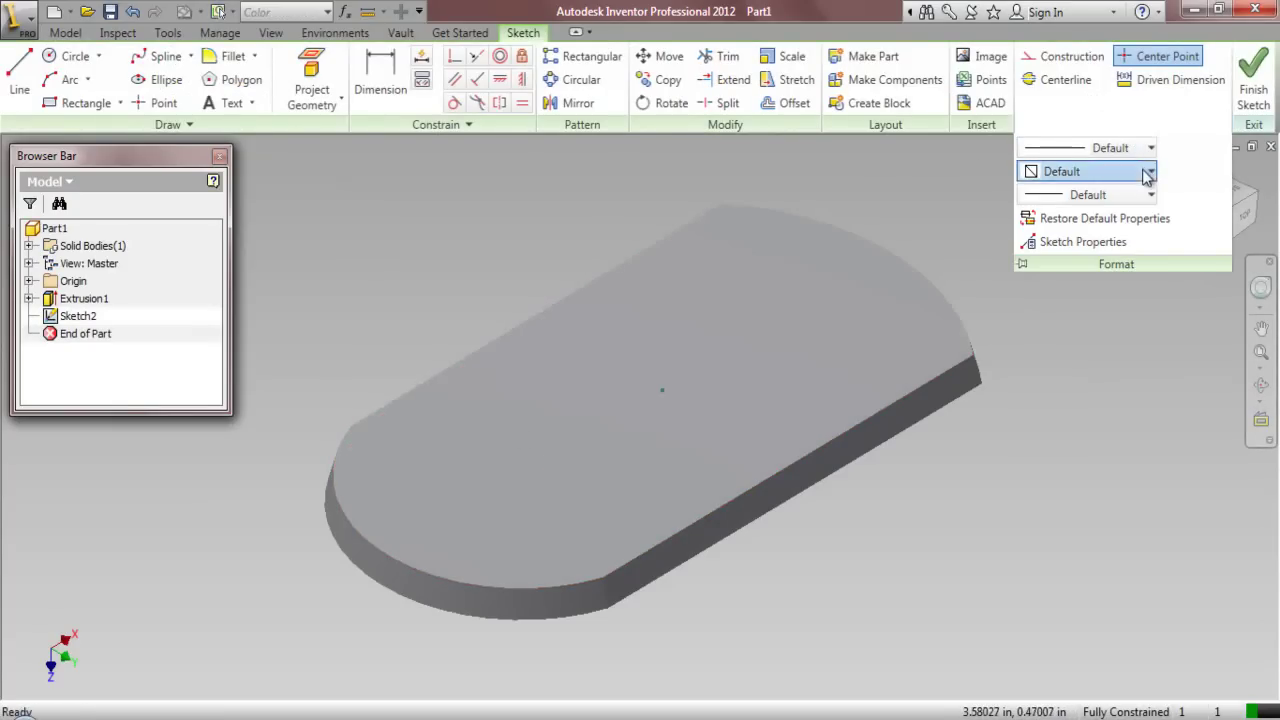
click(1151, 171)
click(1066, 365)
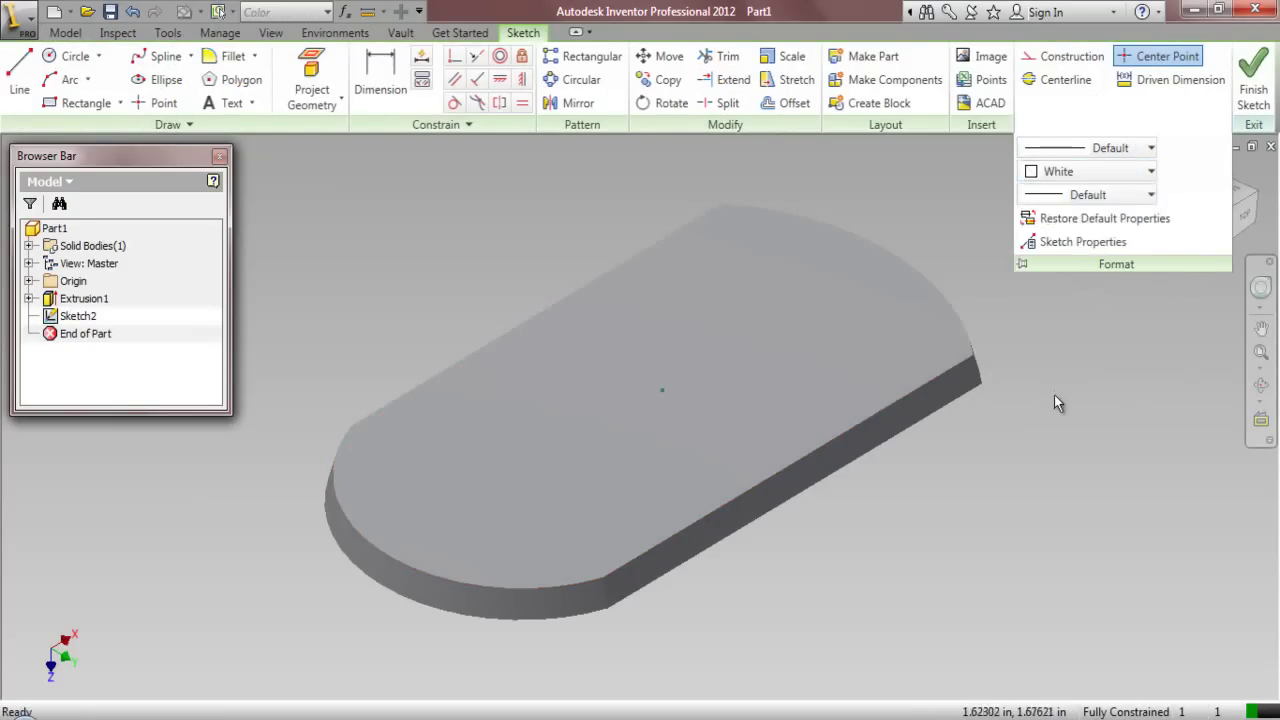
click(331, 101)
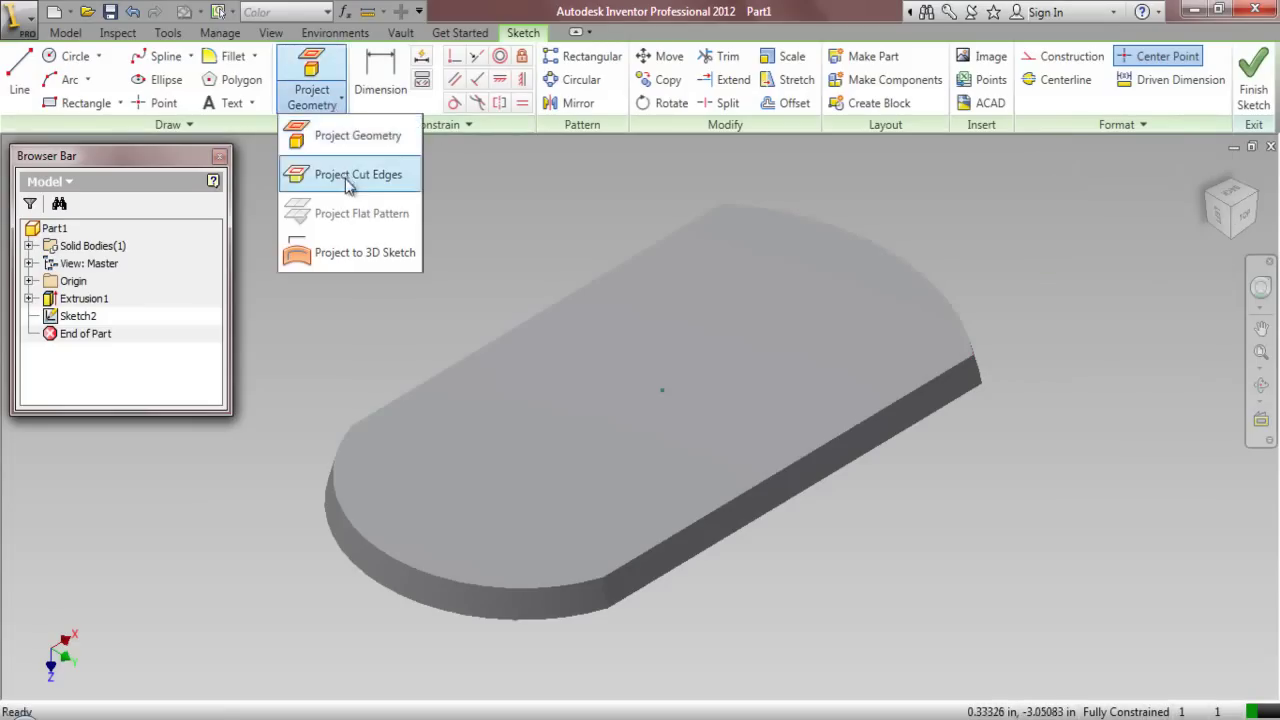
click(350, 175)
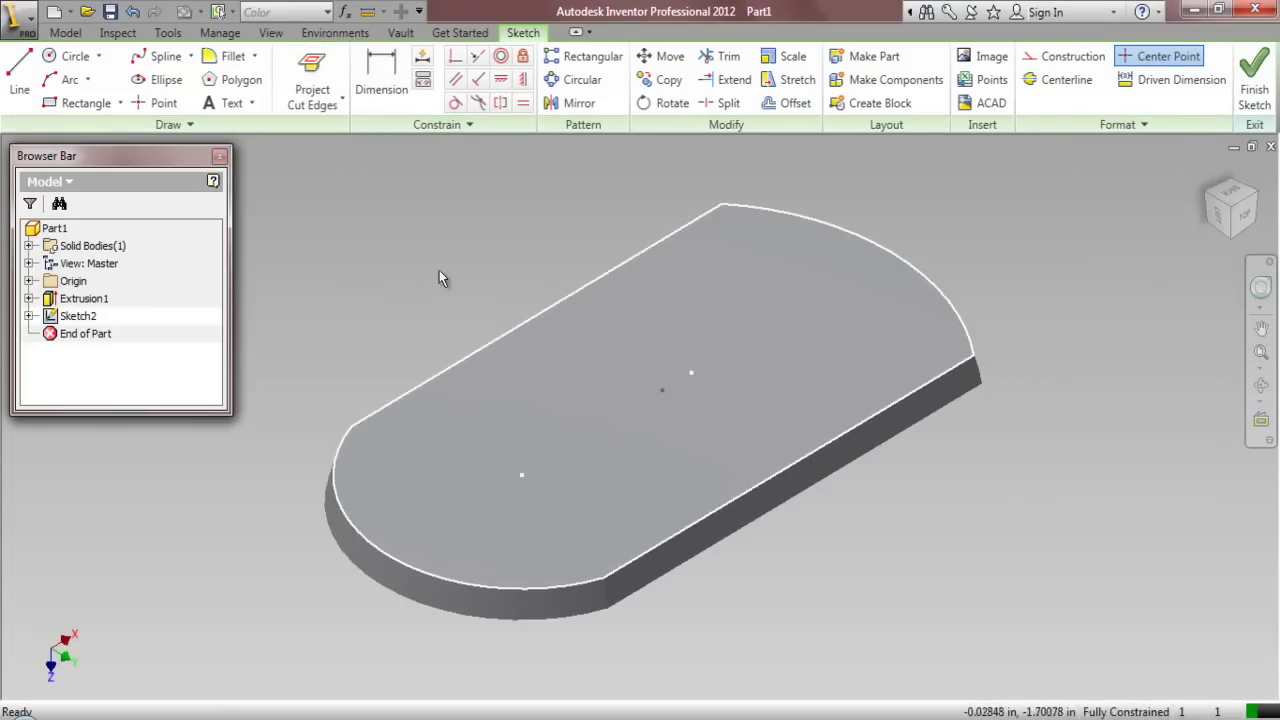
Convert all the projected plate edges to construction geometry and reset the sketch line colour to Default
mouse_move(348, 190)
mouse_down()
mouse_move(820, 449)
mouse_move(1074, 607)
mouse_up()
click(1064, 57)
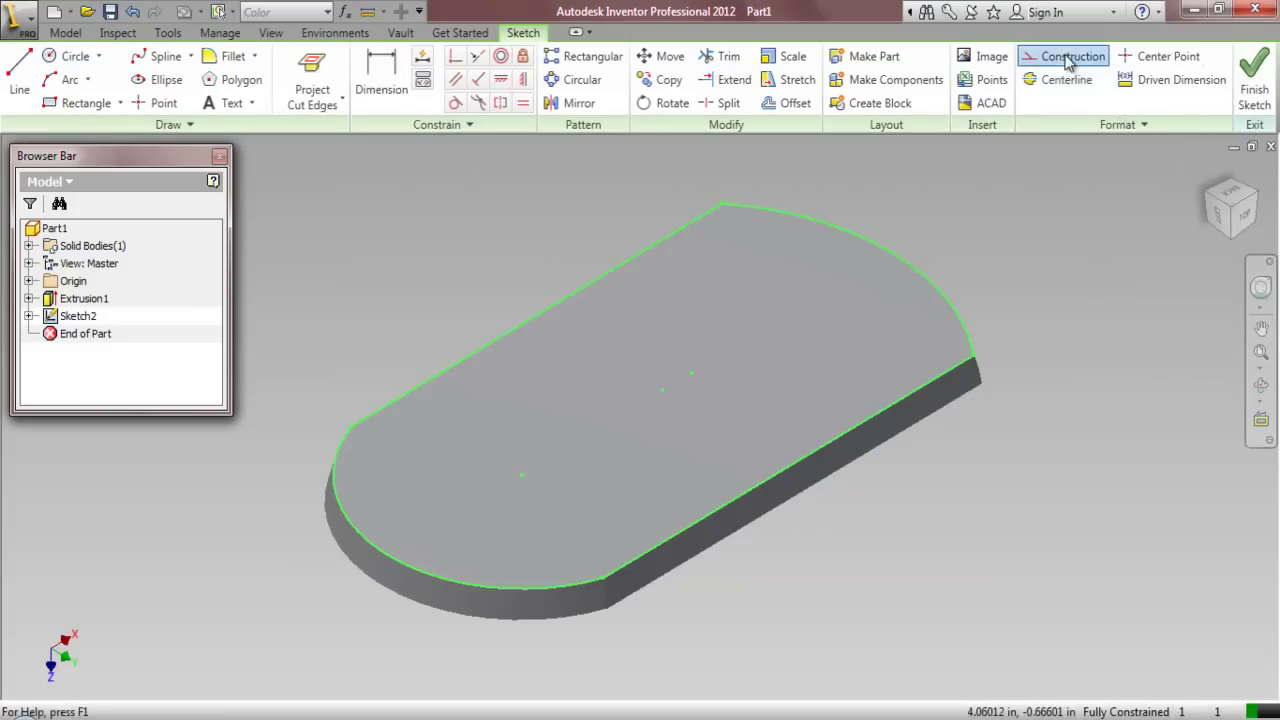
click(1128, 126)
click(1150, 171)
click(1100, 194)
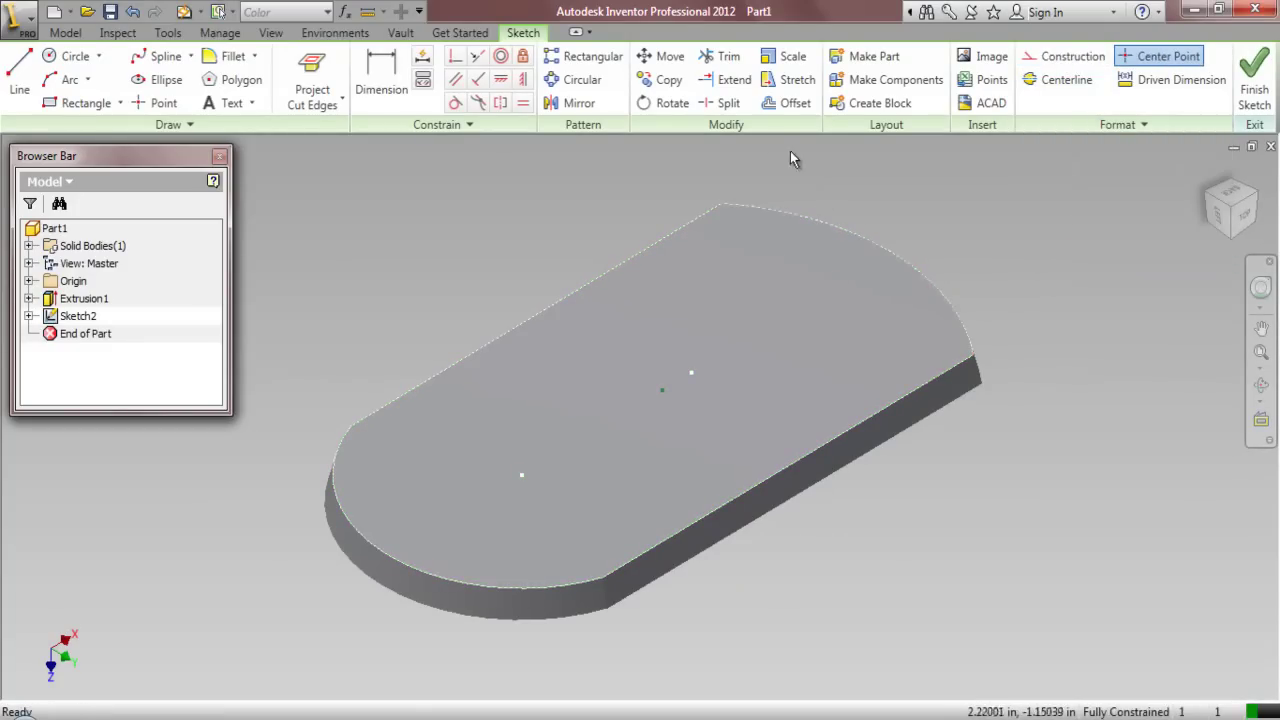
Offset the projected plate outline inward by about 0.24 in, and offset the resulting loop inward once more
click(792, 210)
click(795, 250)
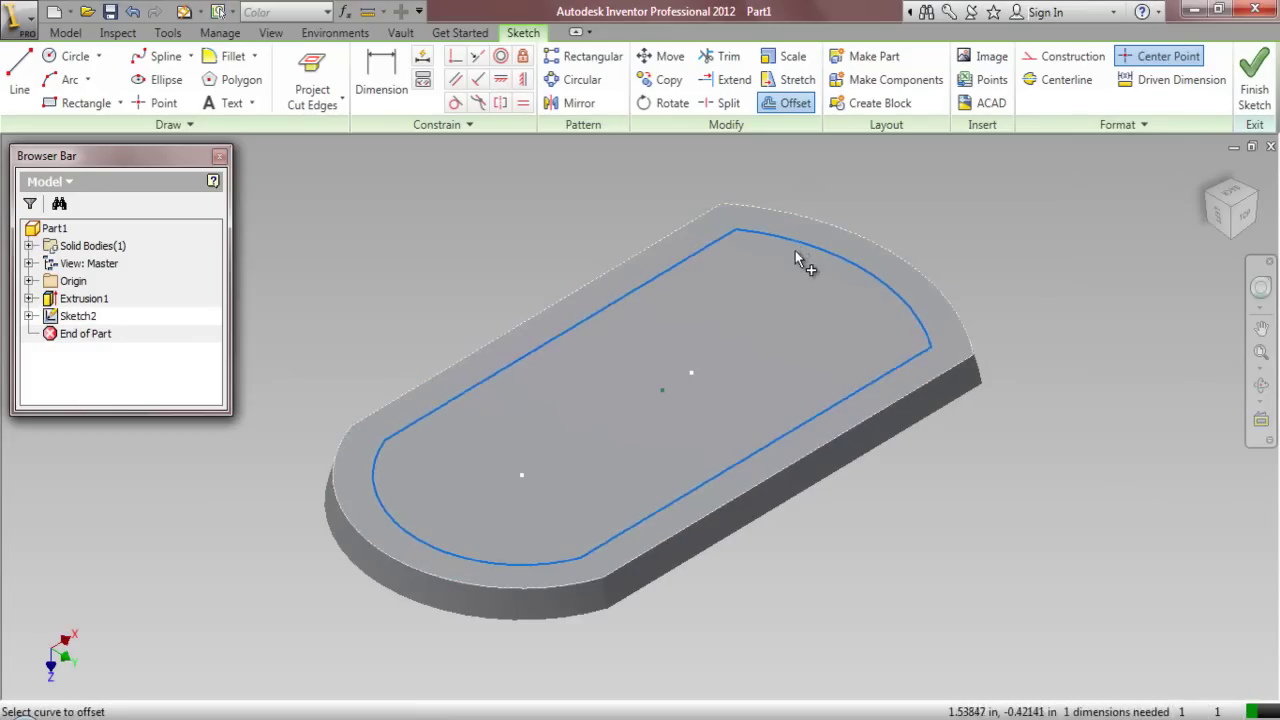
click(799, 240)
click(716, 257)
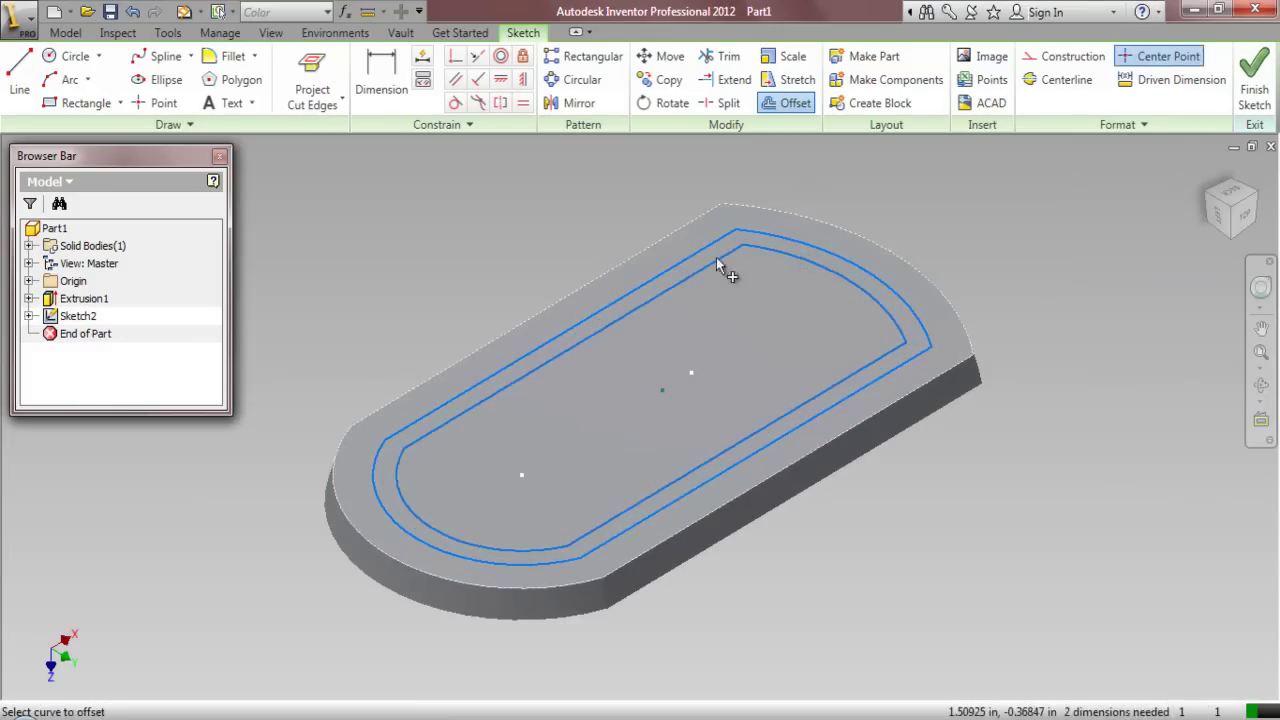
Dimension the gap between the plate's long straight edge and the outer offset loop, and set it to 0.09375 in
right_click(522, 184)
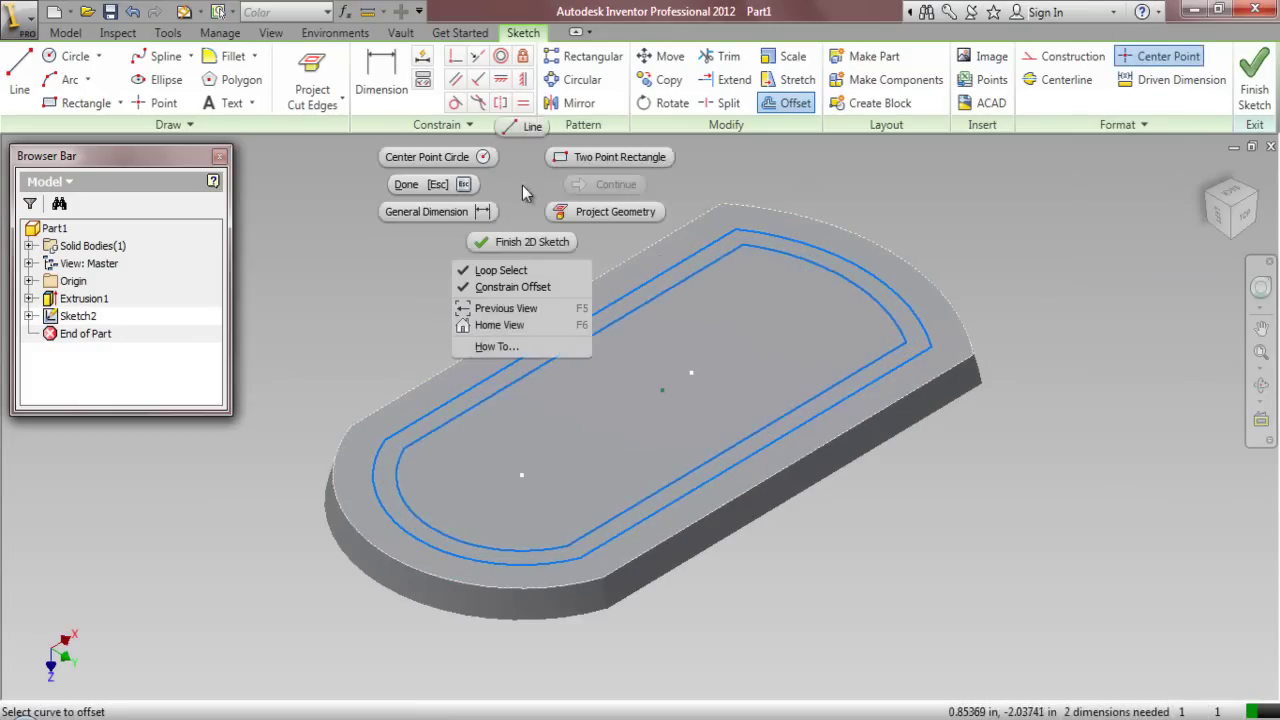
click(445, 212)
click(920, 392)
click(1020, 313)
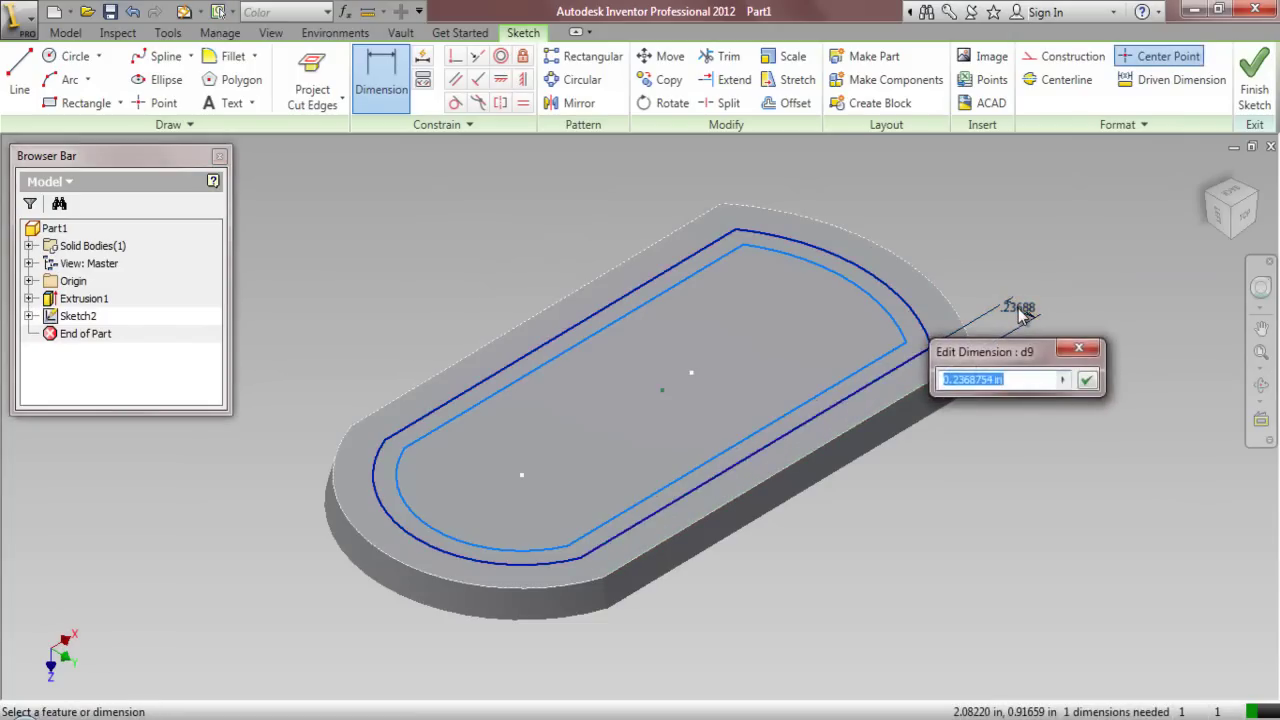
text(.09375)
key(Return)
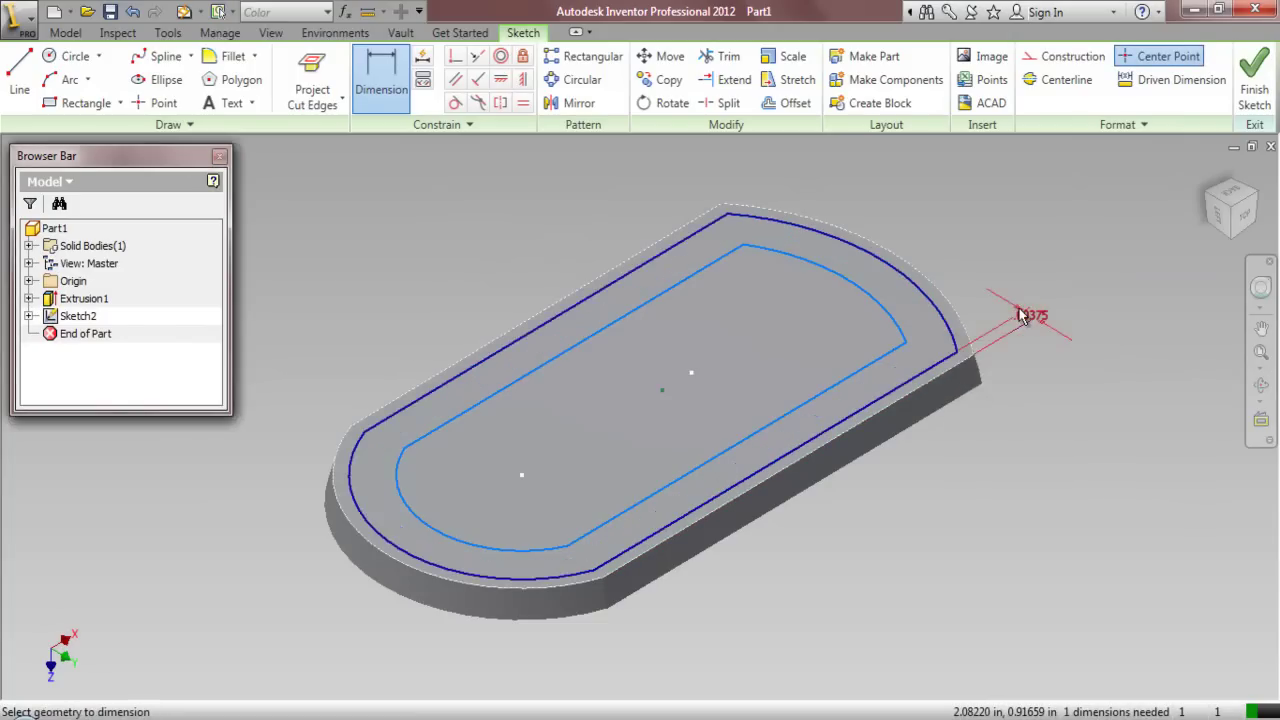
Dimension the gap between the inner and outer offset loops, set it to 0.03125 in, and finish the sketch
click(868, 363)
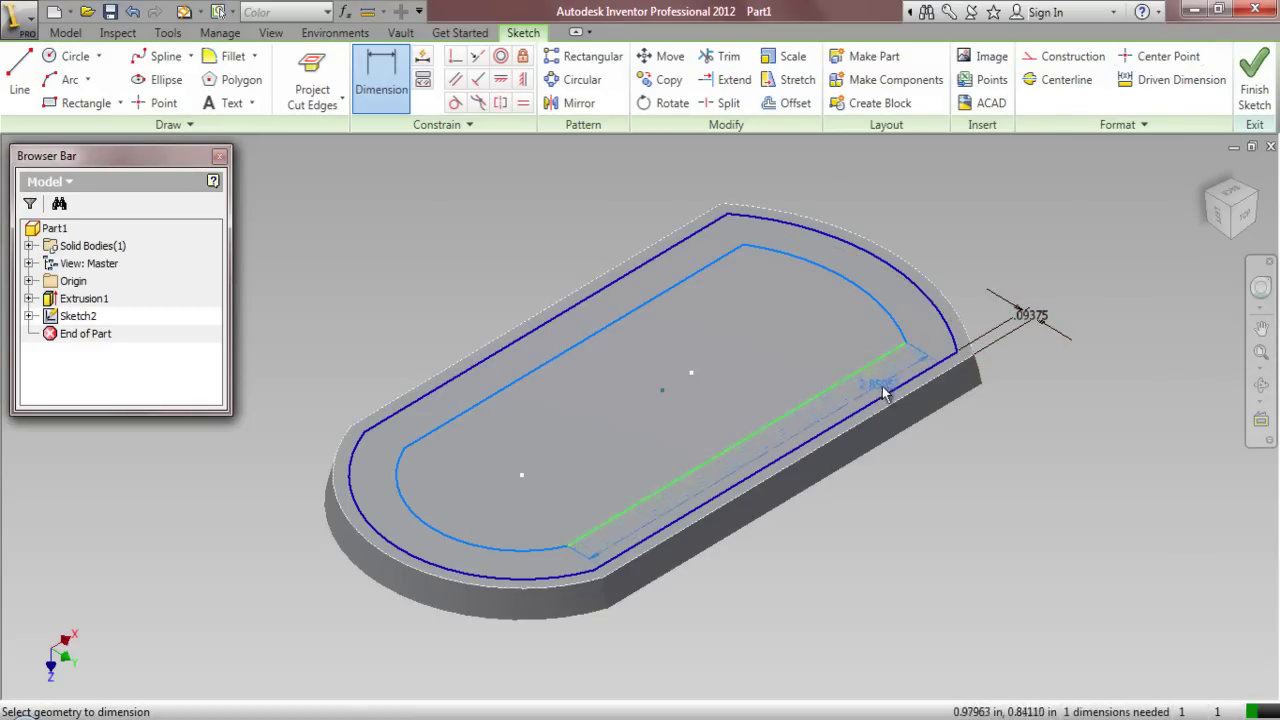
click(885, 398)
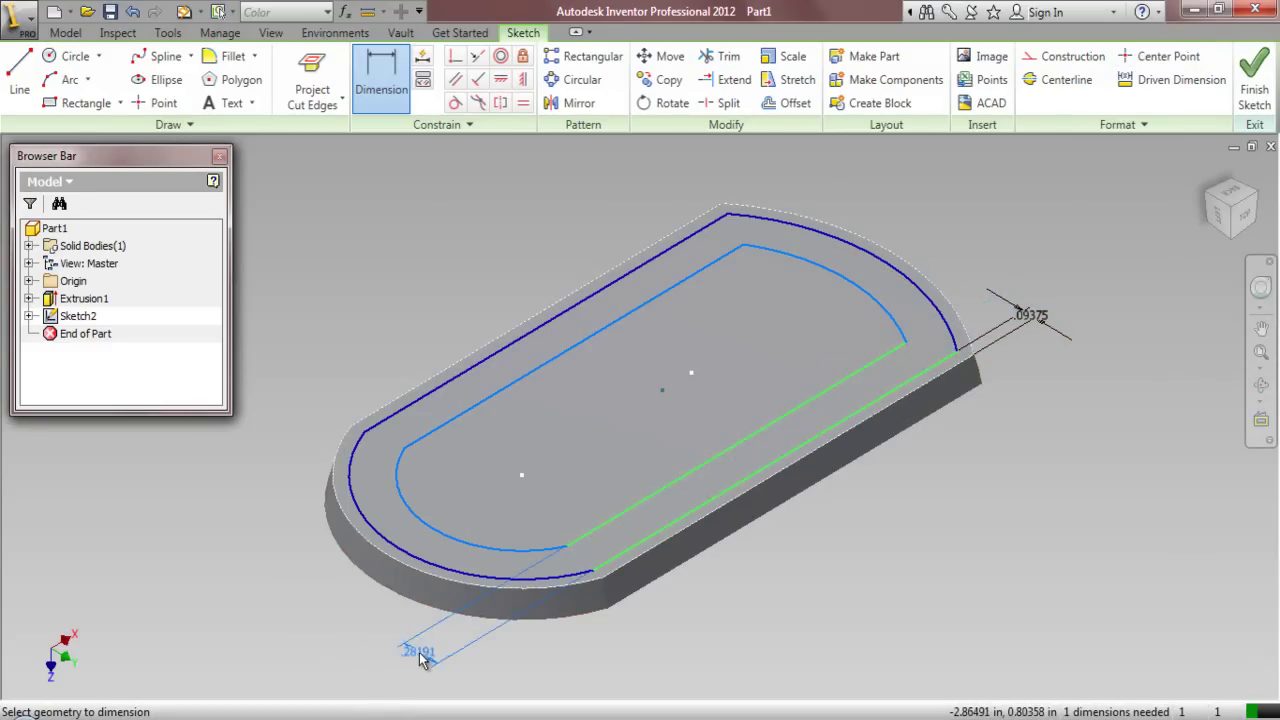
click(420, 655)
text(.03125)
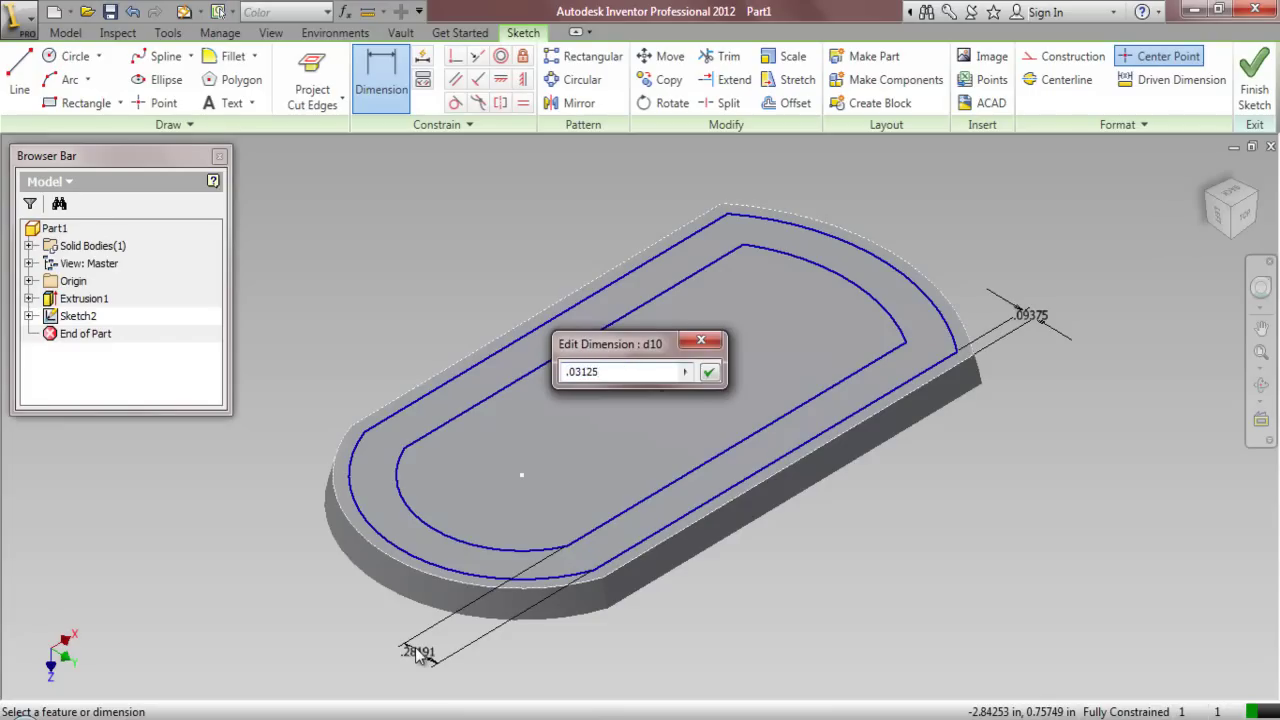
key(Return)
right_click(395, 226)
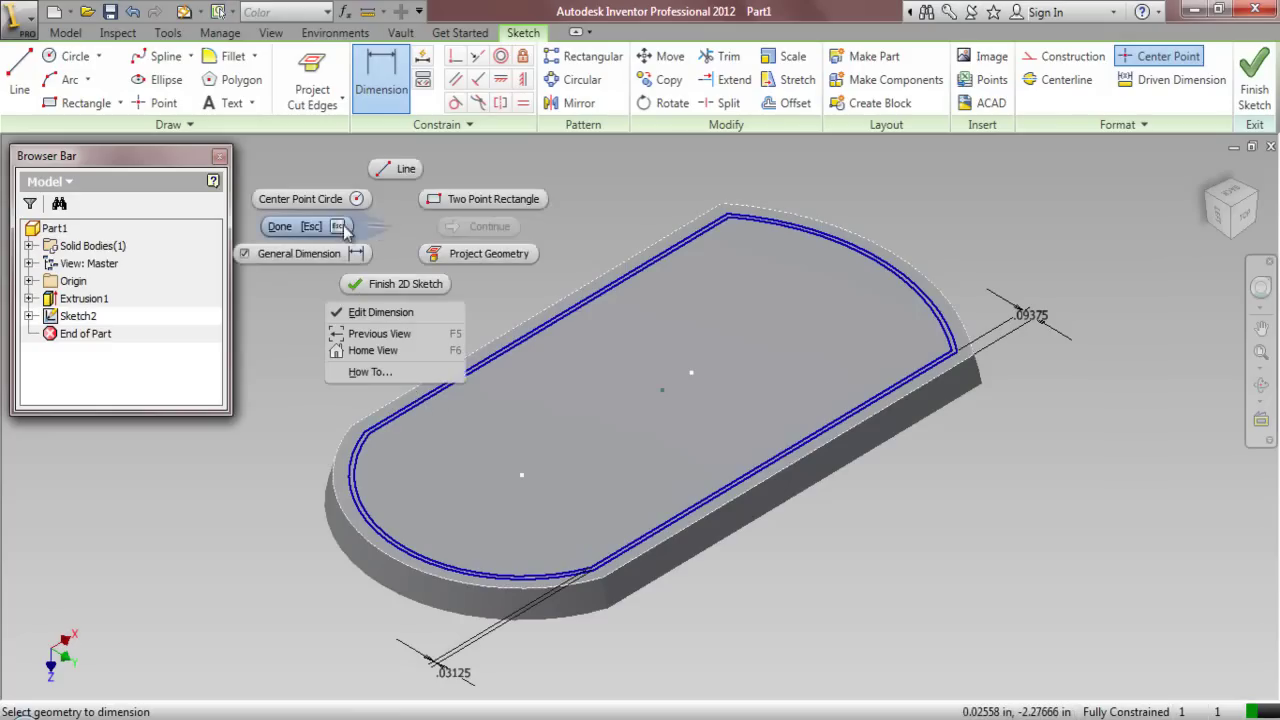
click(343, 228)
click(1250, 80)
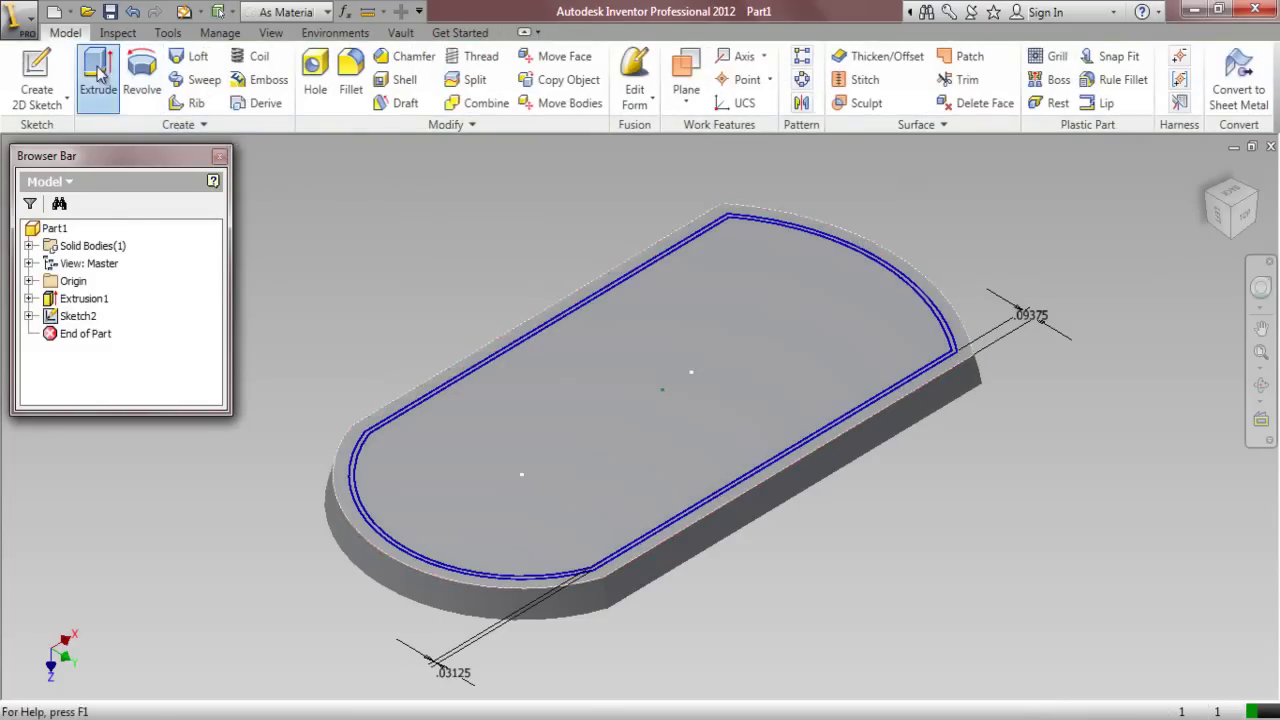
Extrude the thin band between the two offset loops as a cut 1/64 in deep into the plate
click(98, 72)
scroll(470, 380, up, 5)
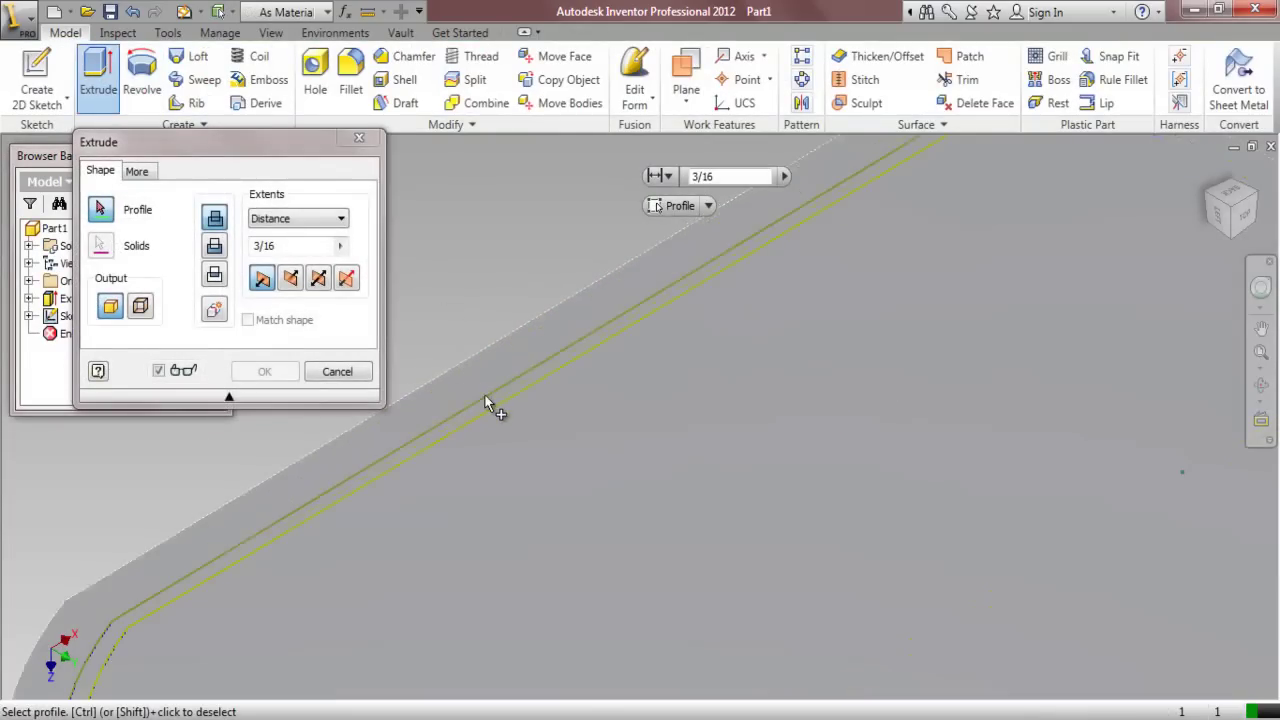
click(488, 398)
scroll(500, 380, down, 5)
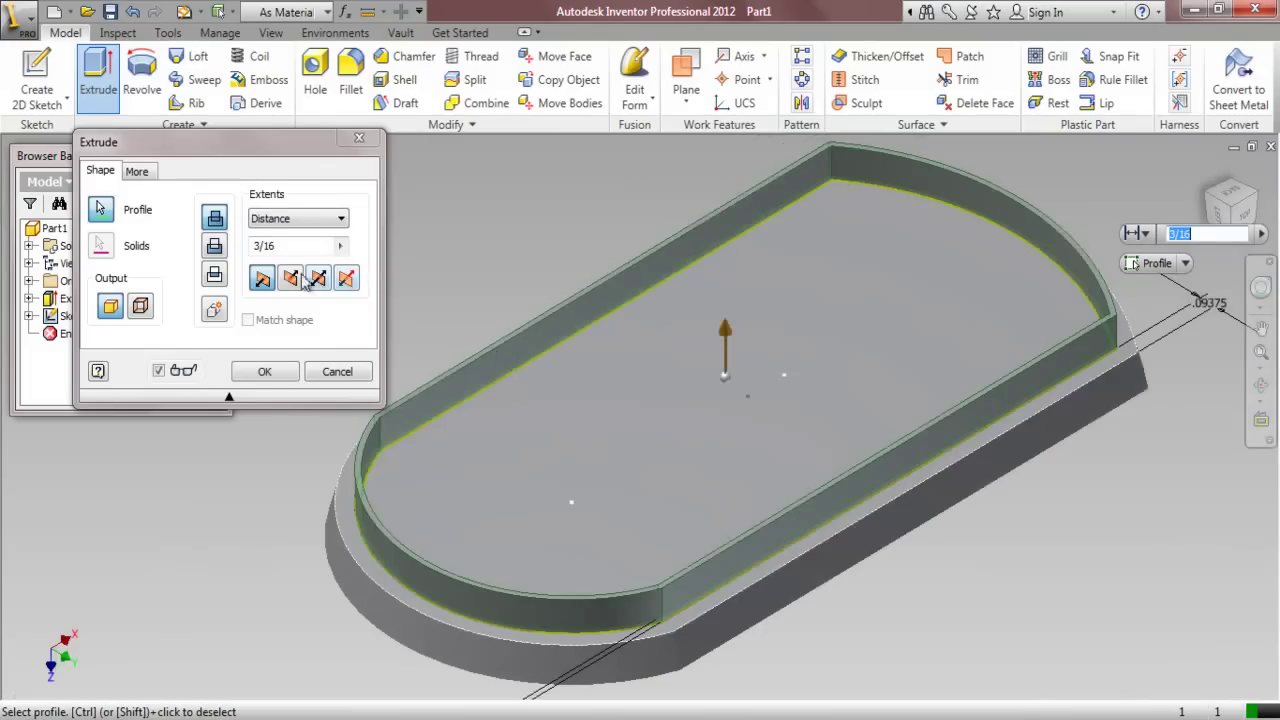
click(214, 245)
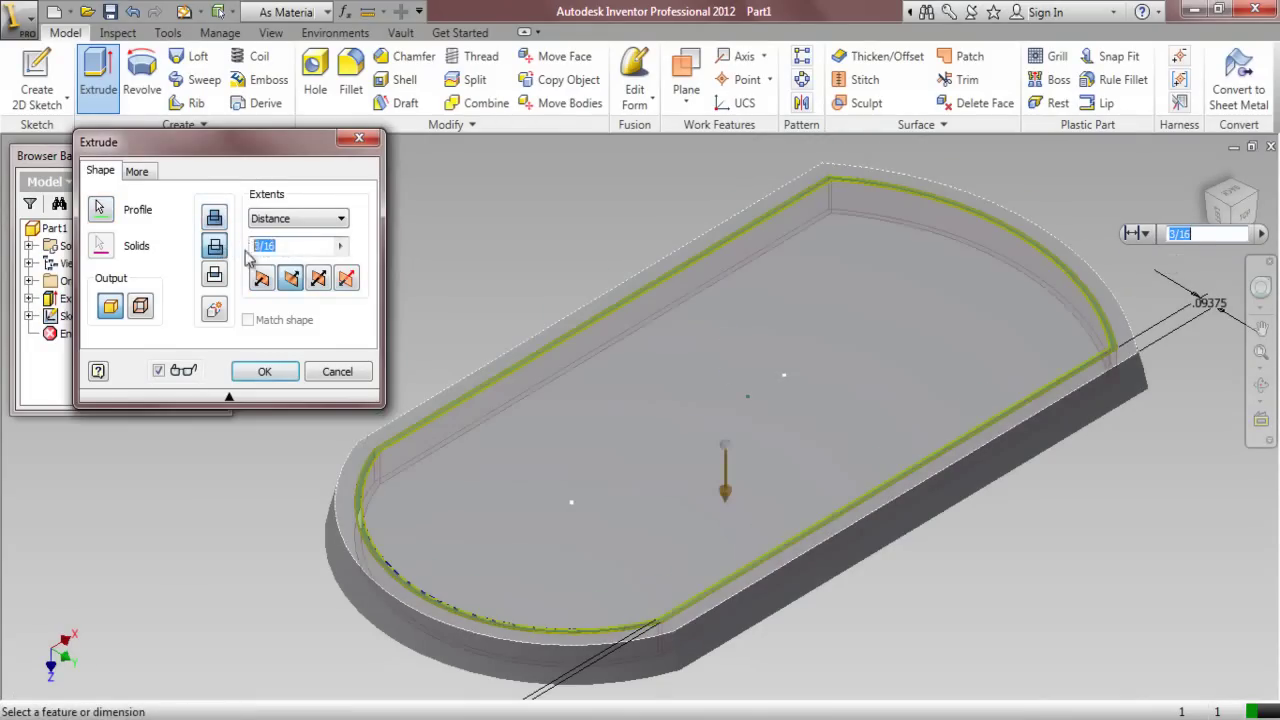
text(1/64)
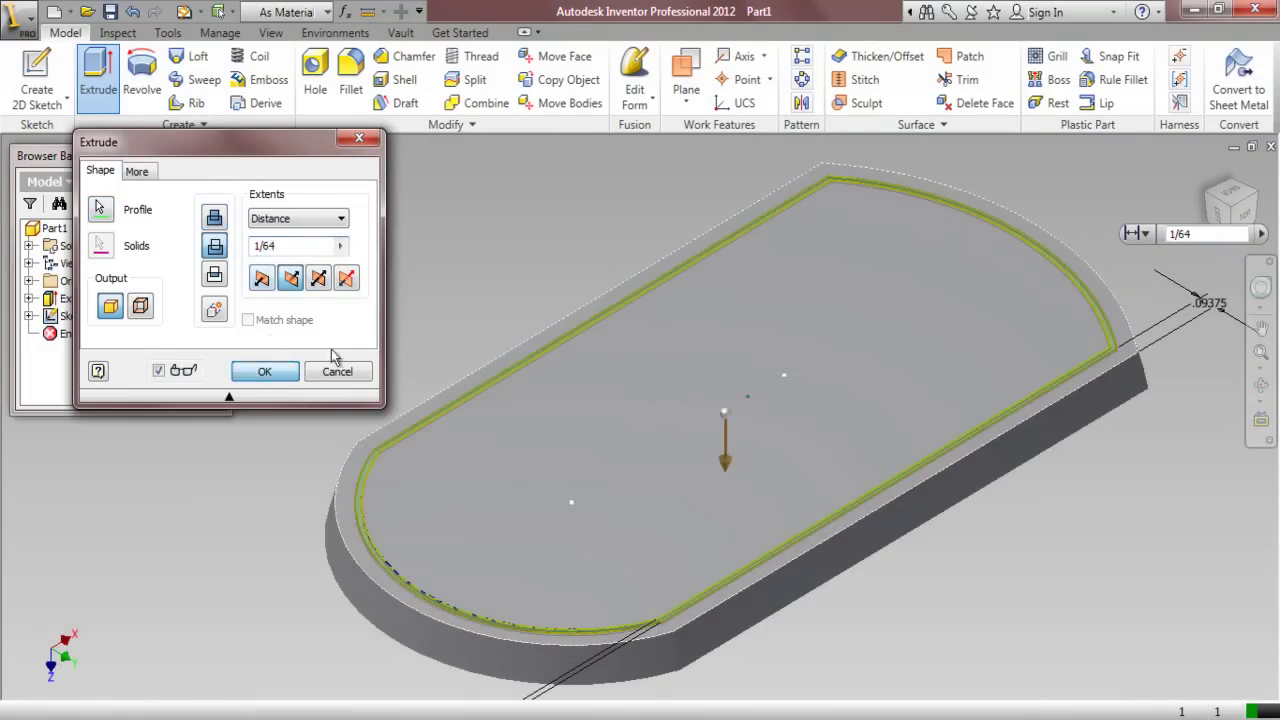
click(264, 371)
Set the feature color style of the groove cut Extrusion2 to Gray (Dark)
click(84, 316)
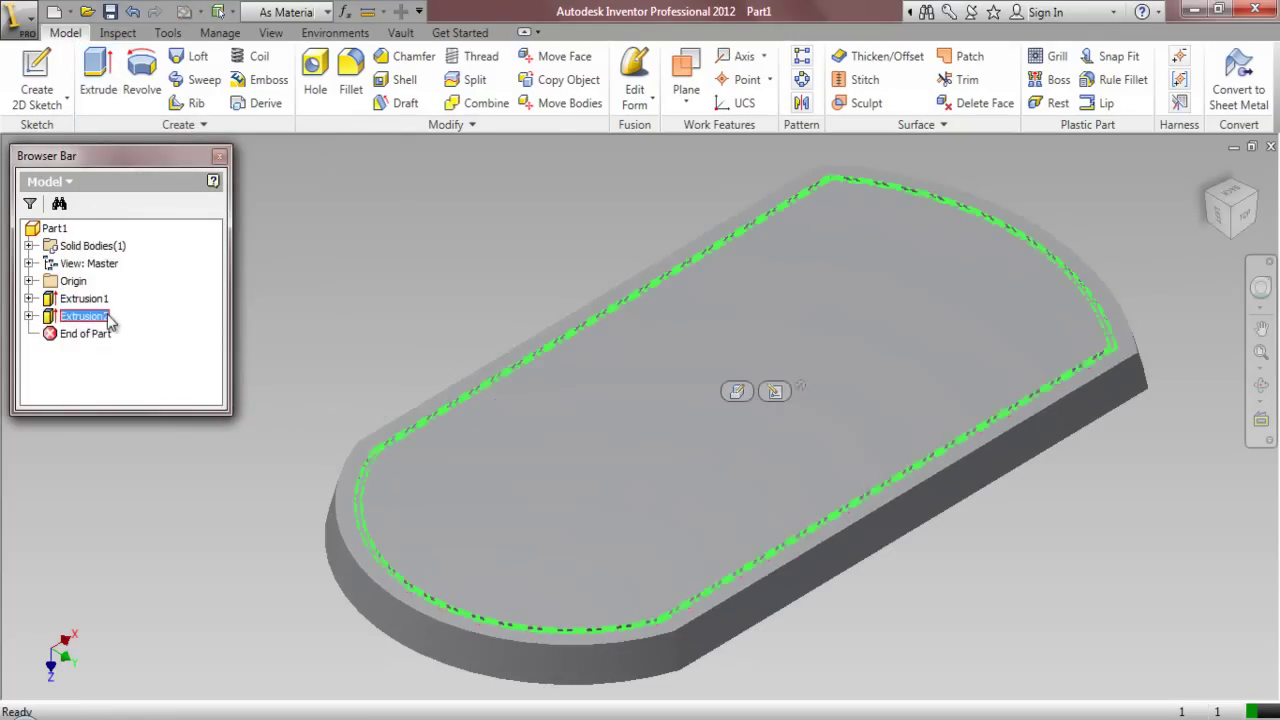
right_click(117, 340)
click(165, 640)
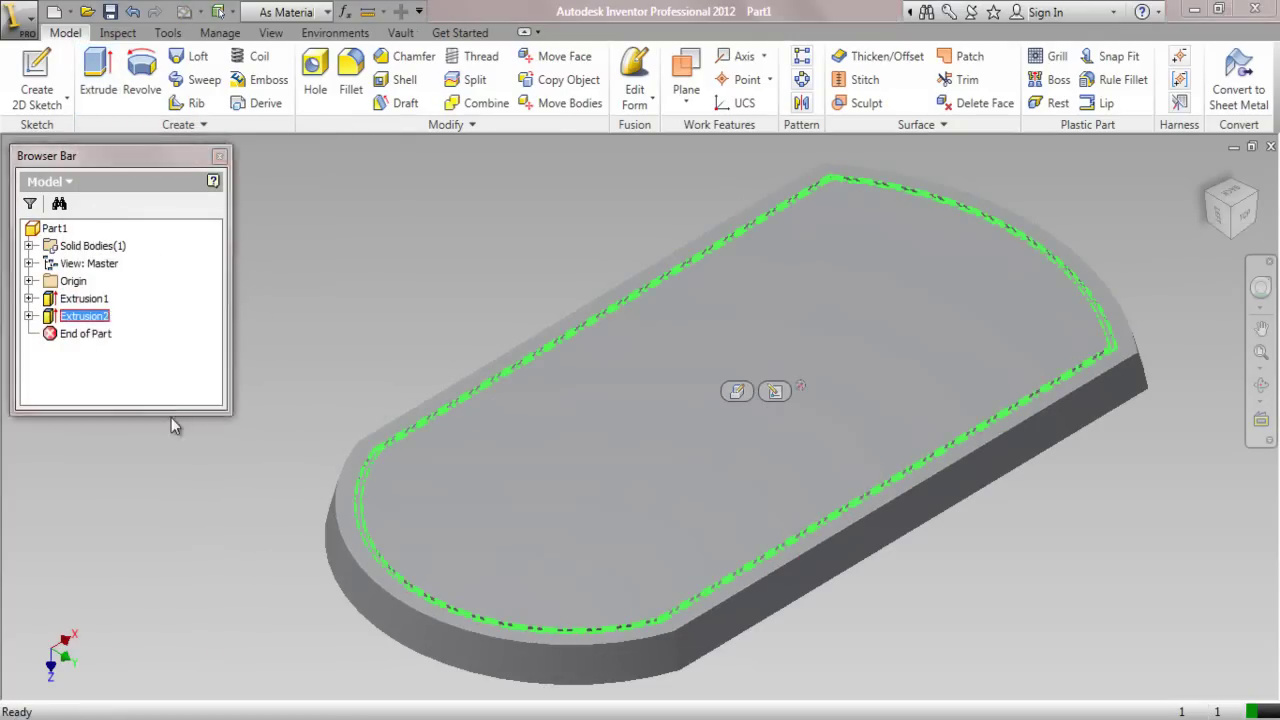
click(221, 493)
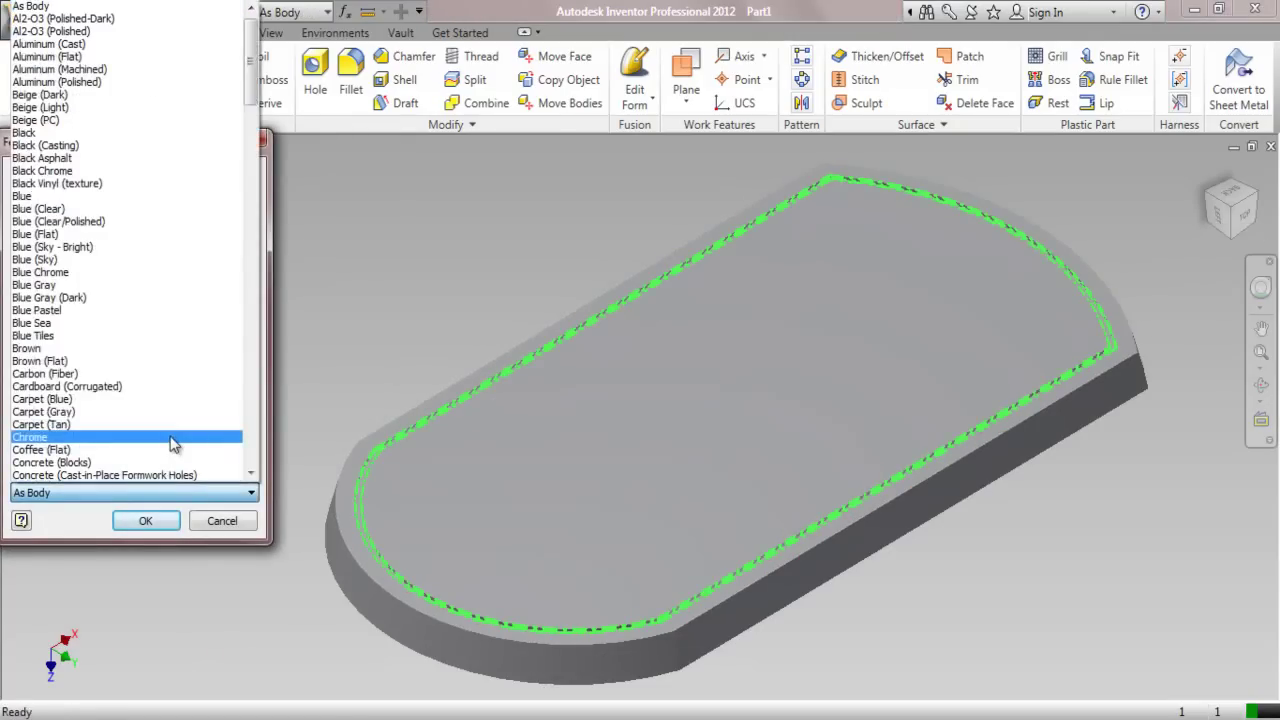
key(g)
scroll(250, 475, down, 3)
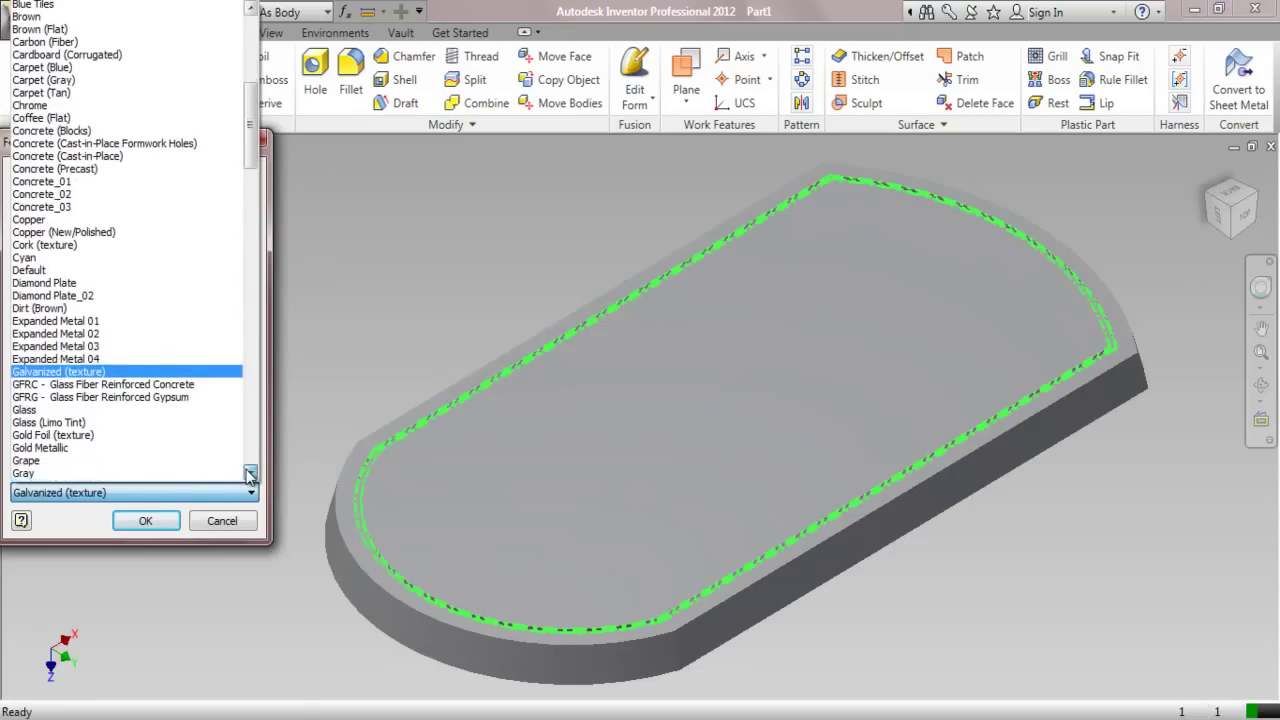
click(115, 476)
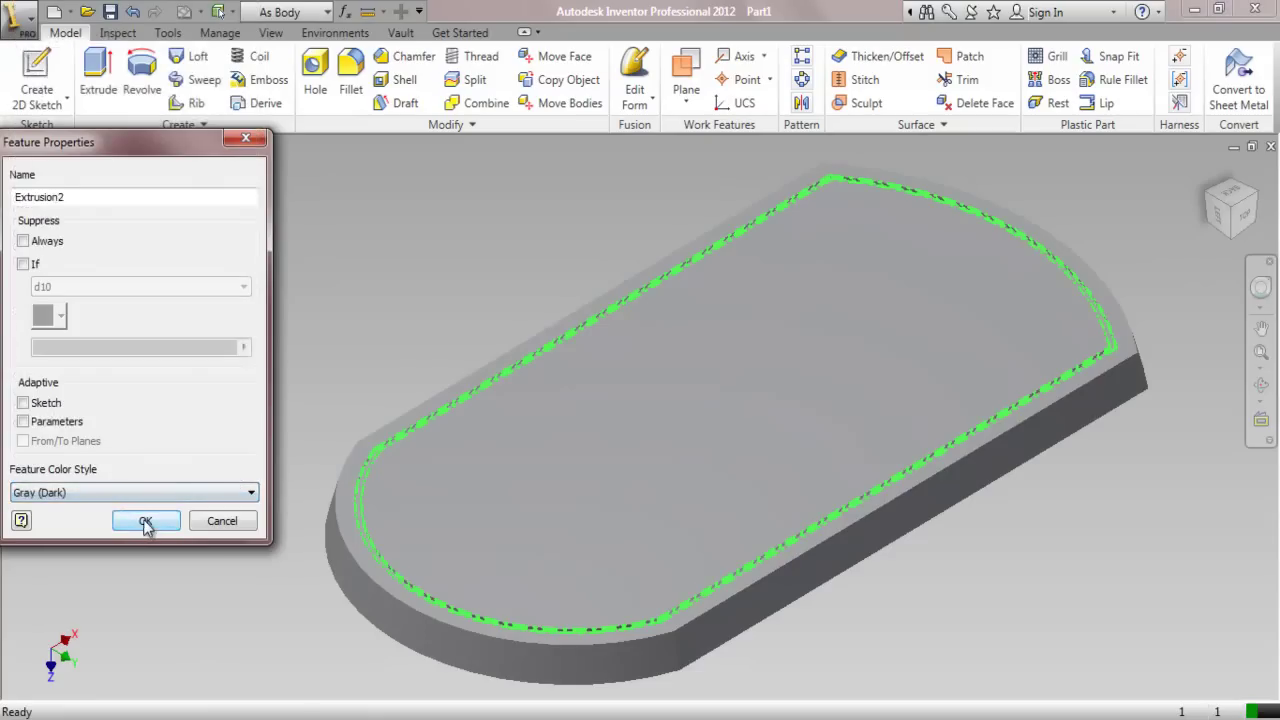
click(145, 522)
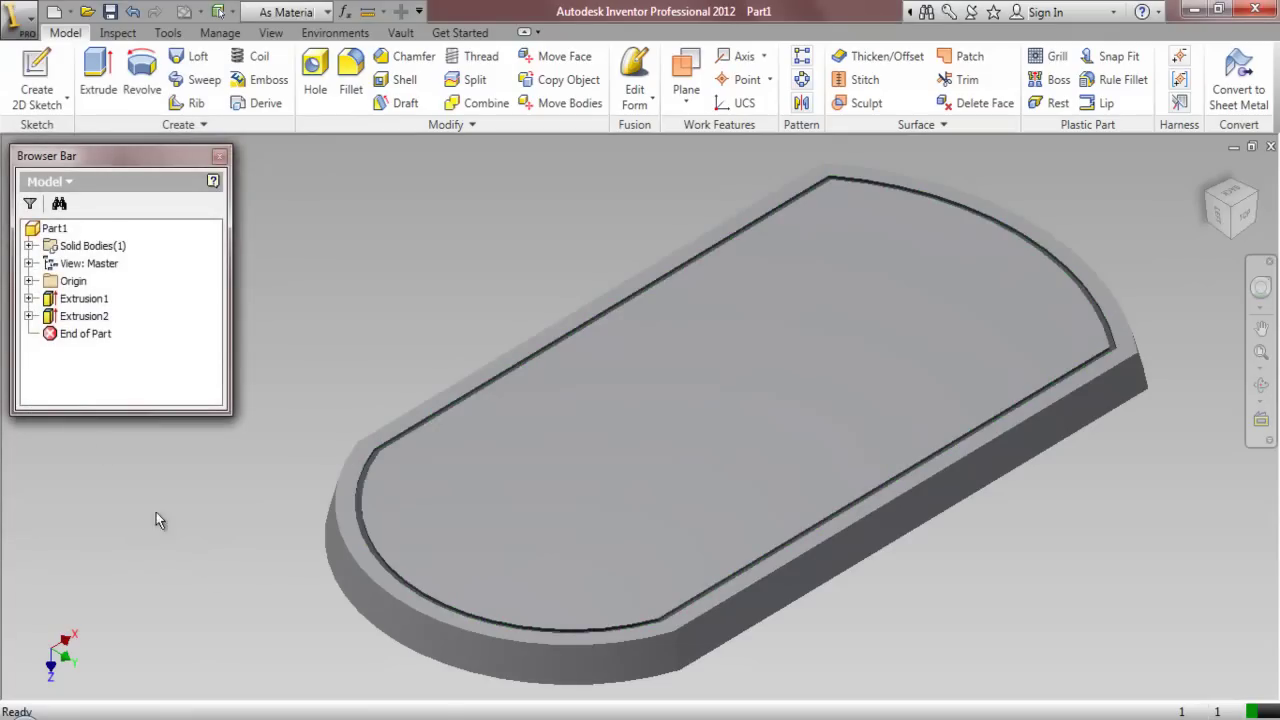
Share Sketch1 of the plate extrusion and cut its central rectangle 1/64 in deep into the plate
click(29, 299)
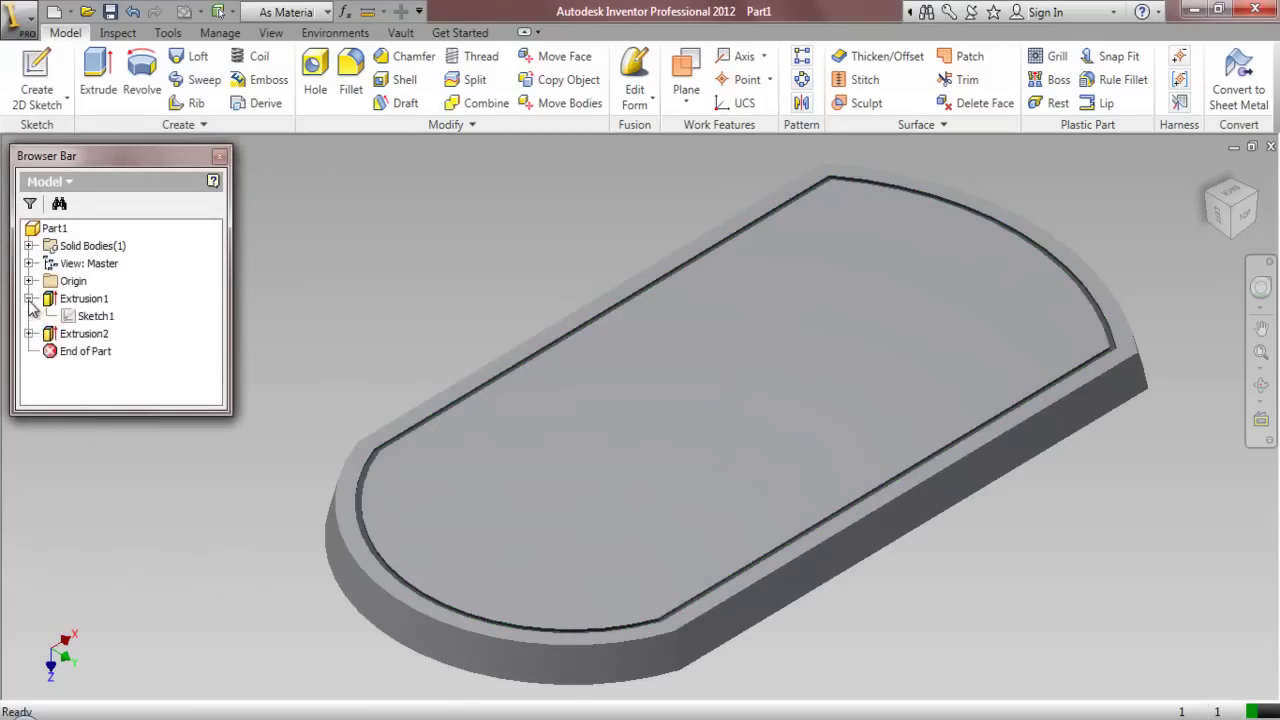
click(90, 318)
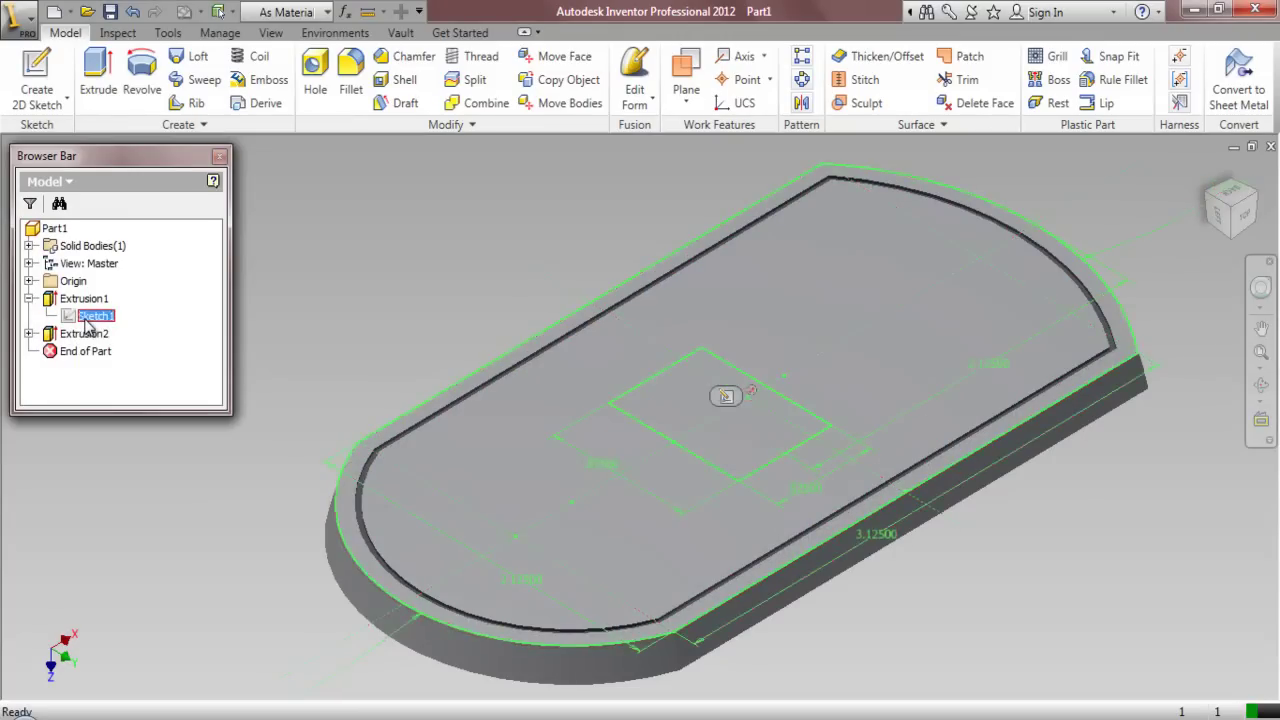
right_click(88, 323)
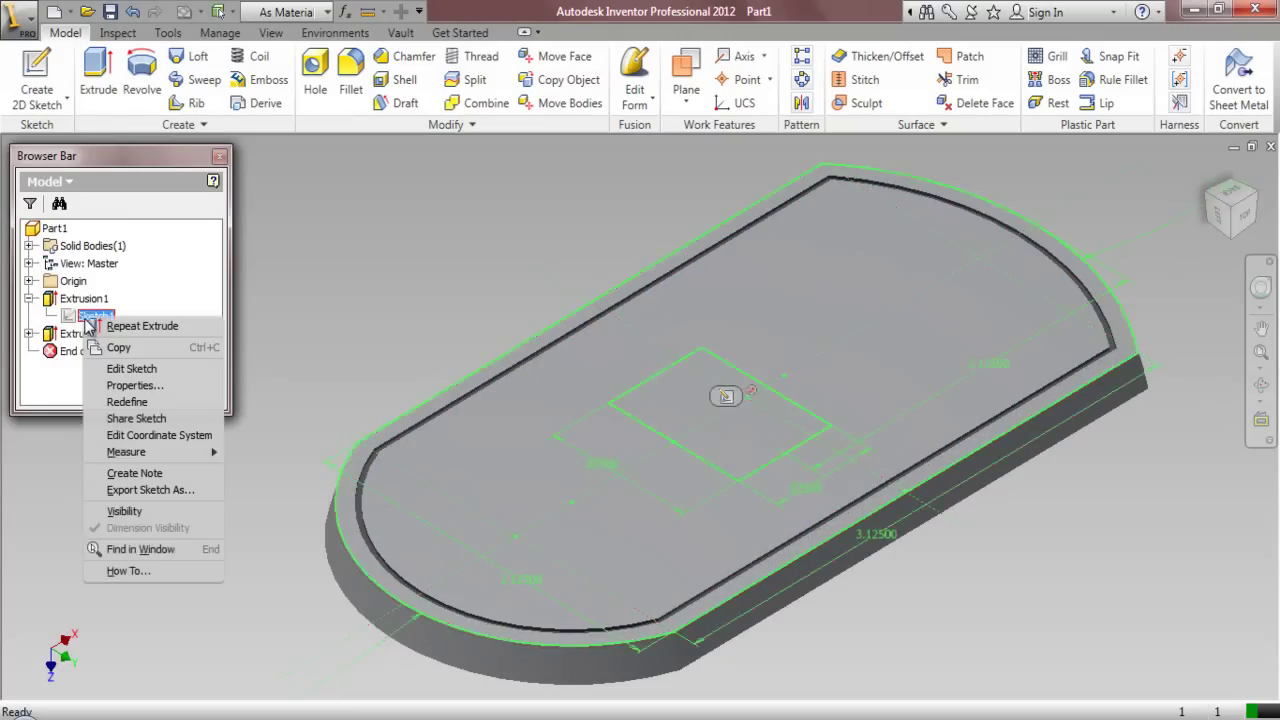
click(118, 418)
click(98, 72)
click(727, 423)
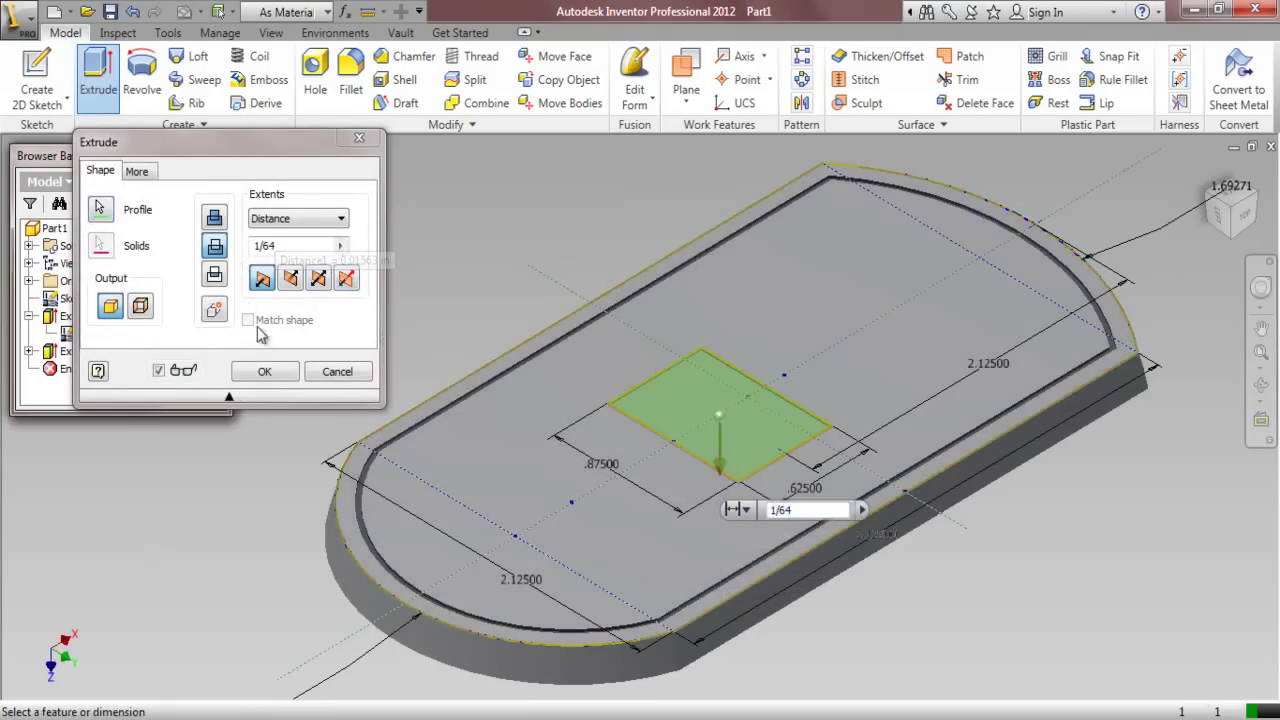
click(264, 371)
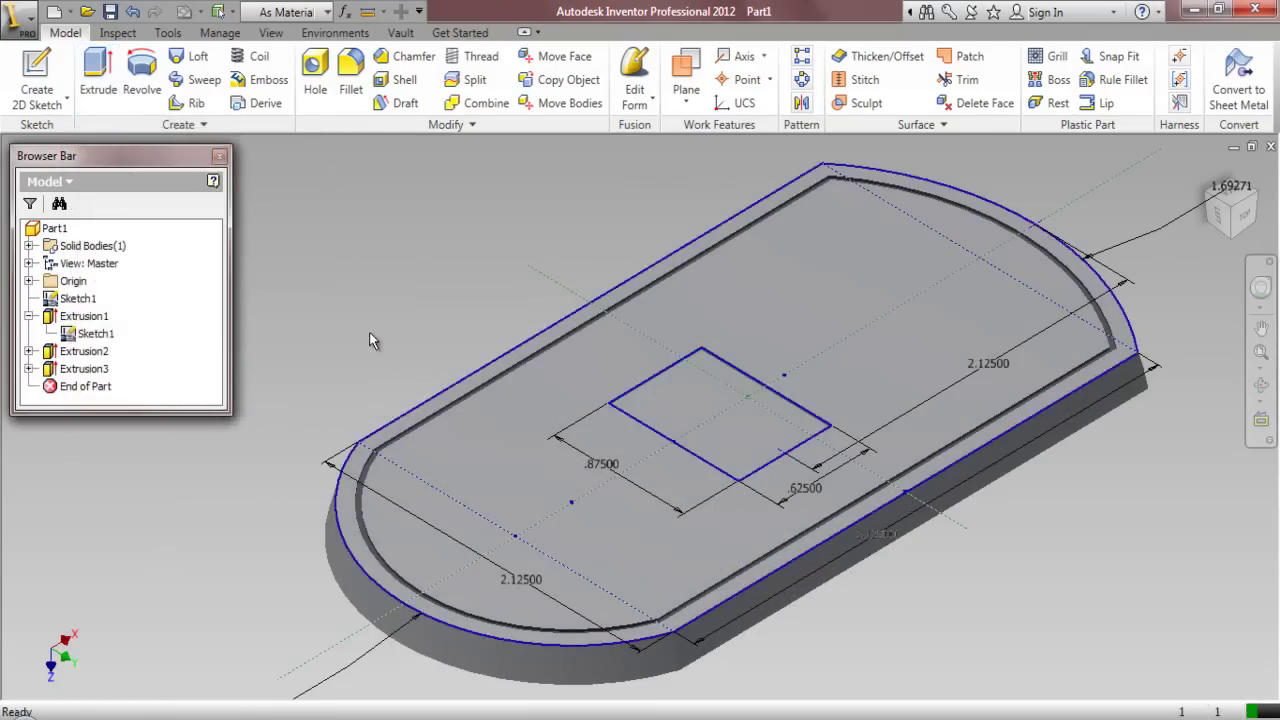
Turn off the visibility of the shared Sketch1
right_click(104, 340)
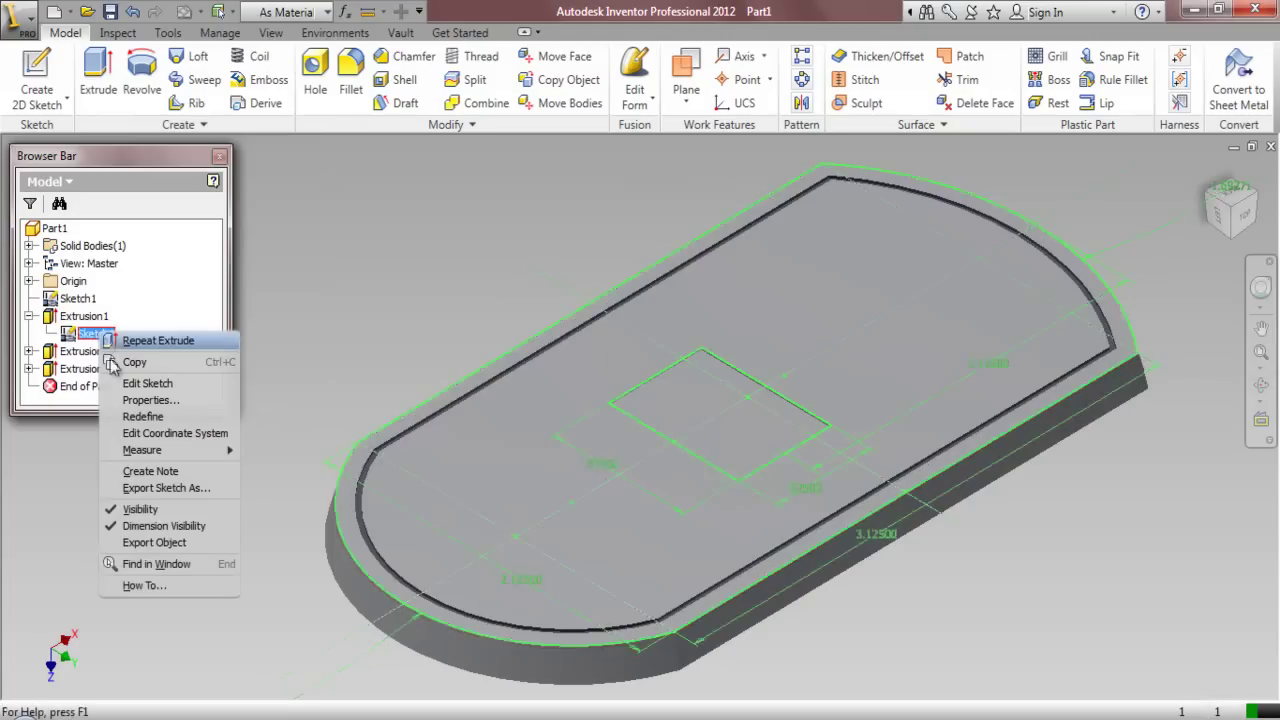
click(150, 503)
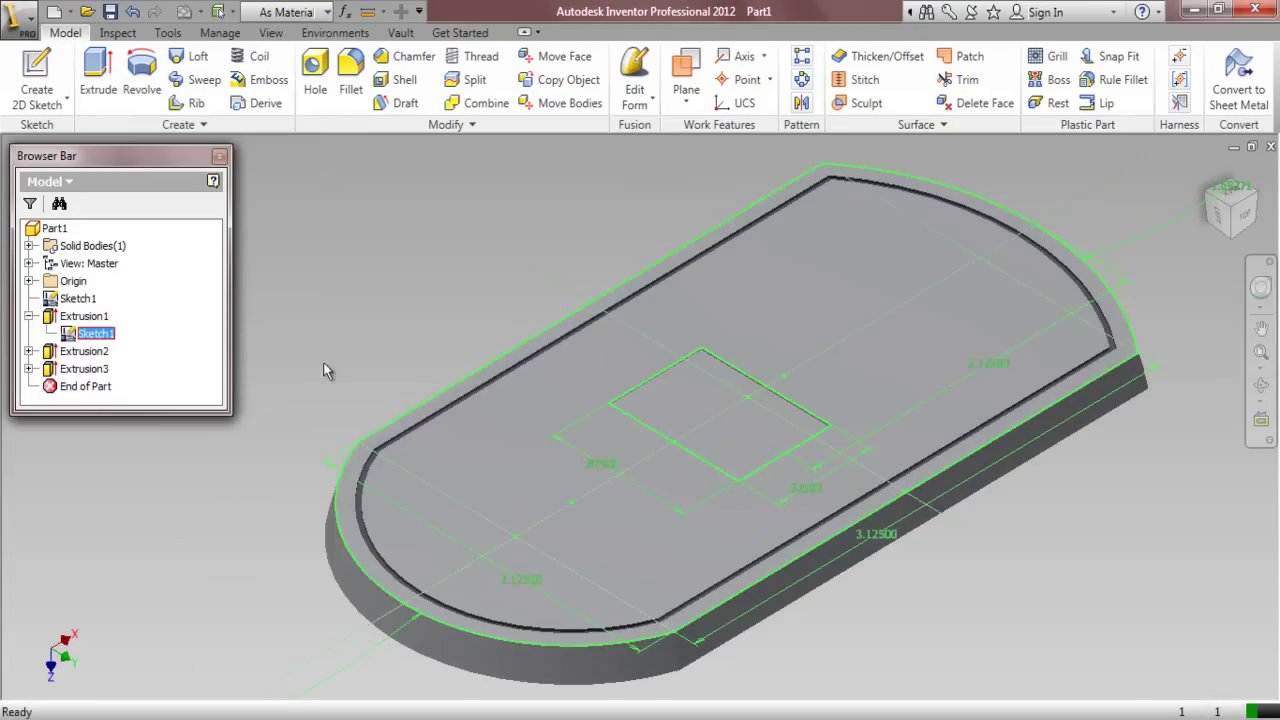
right_click(98, 334)
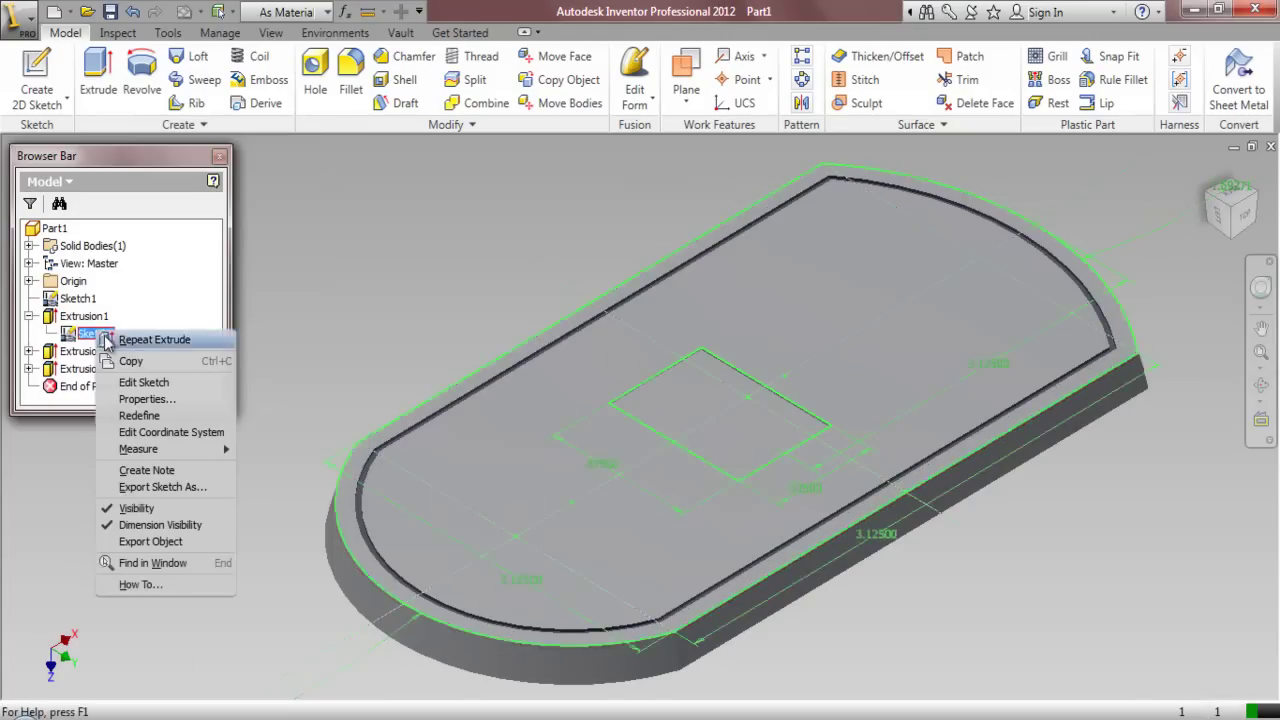
click(106, 508)
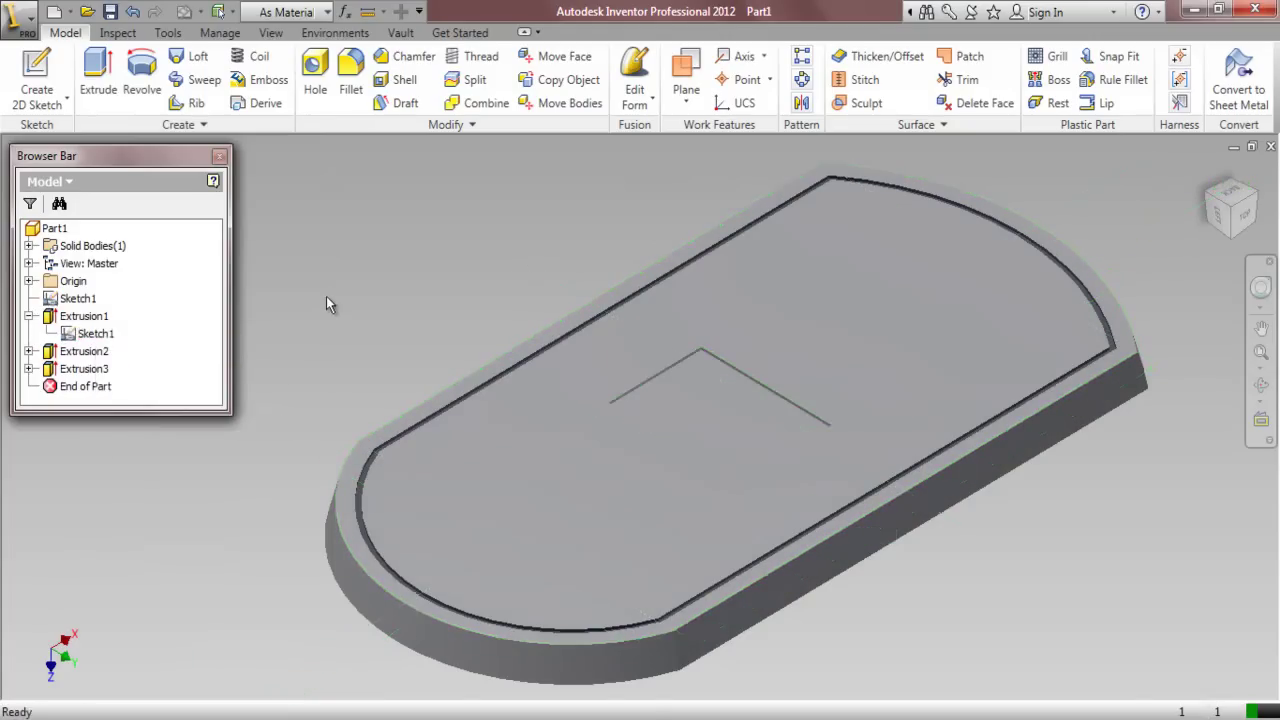
Set the feature color style of the rectangular pocket Extrusion3 to Gray (Dark)
click(84, 369)
right_click(84, 369)
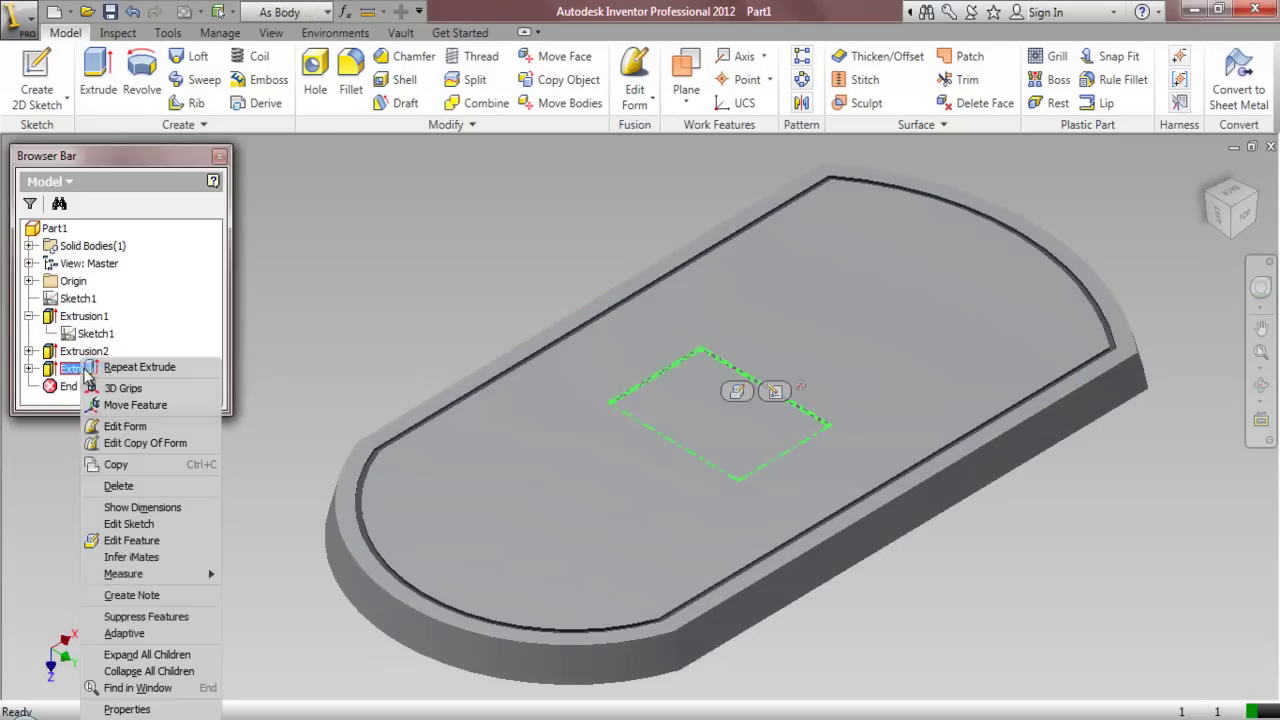
click(127, 709)
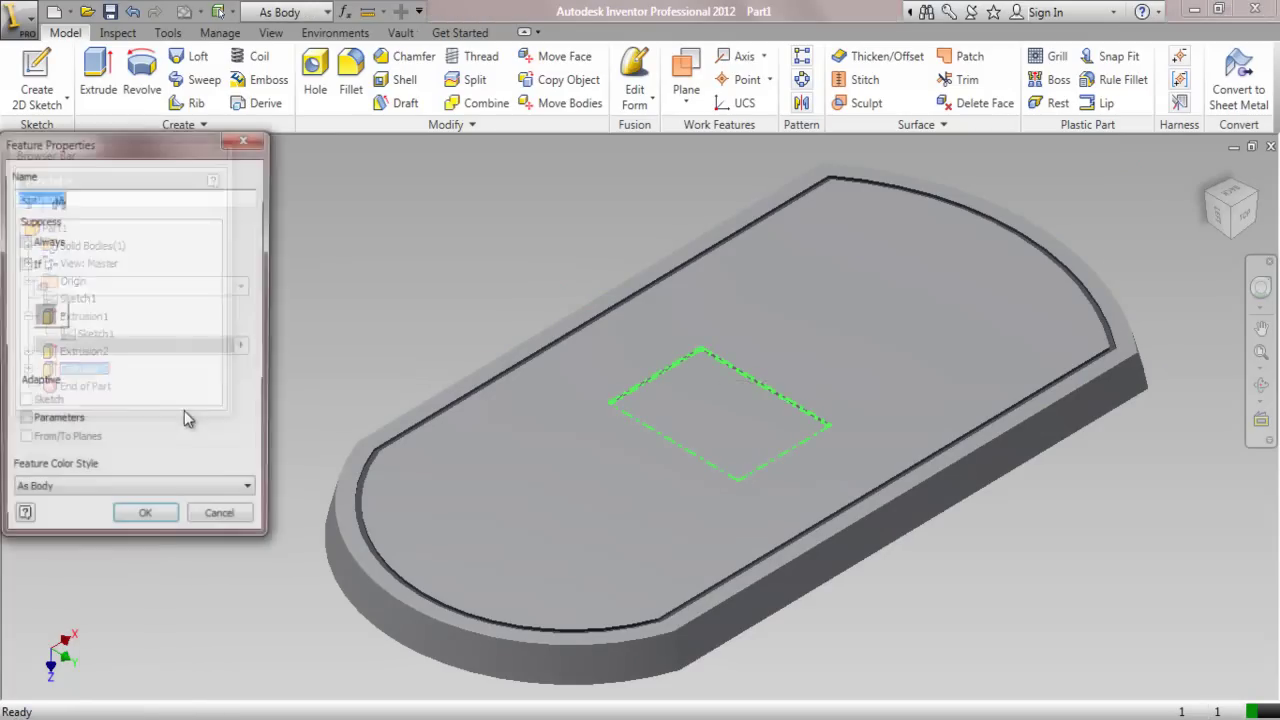
click(240, 493)
key(g)
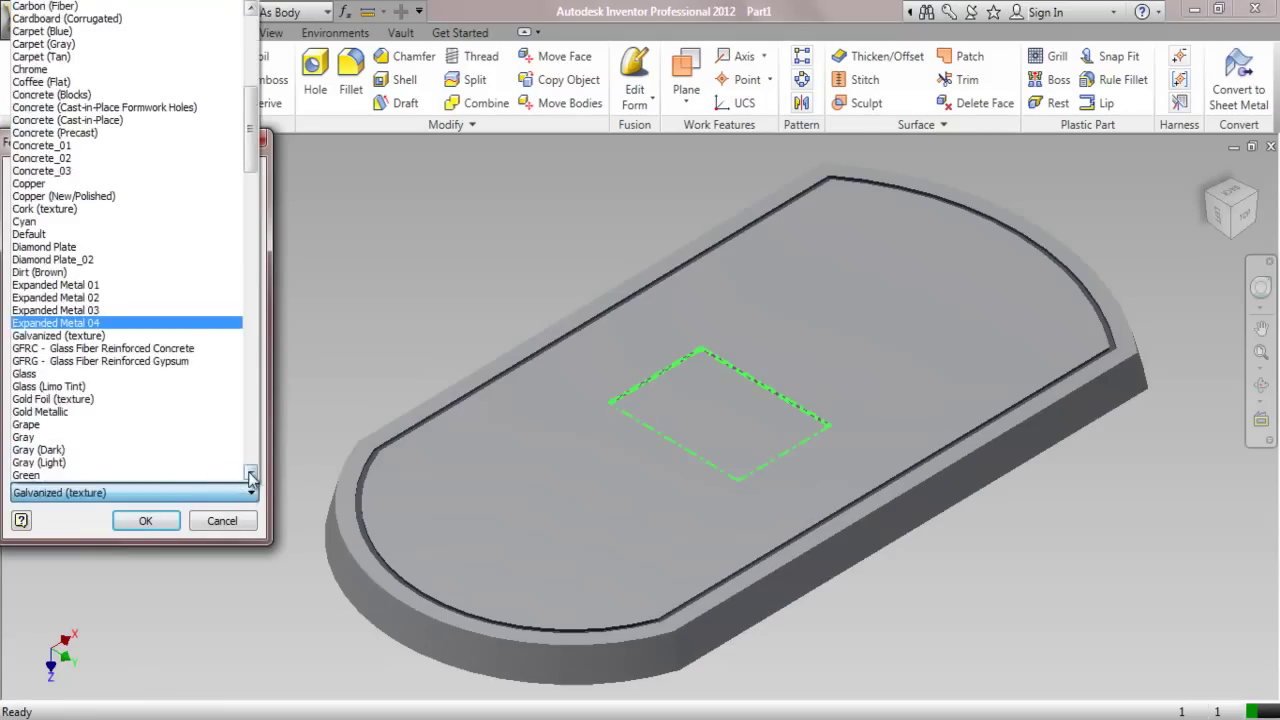
click(114, 450)
click(146, 521)
scroll(662, 381, up, 6)
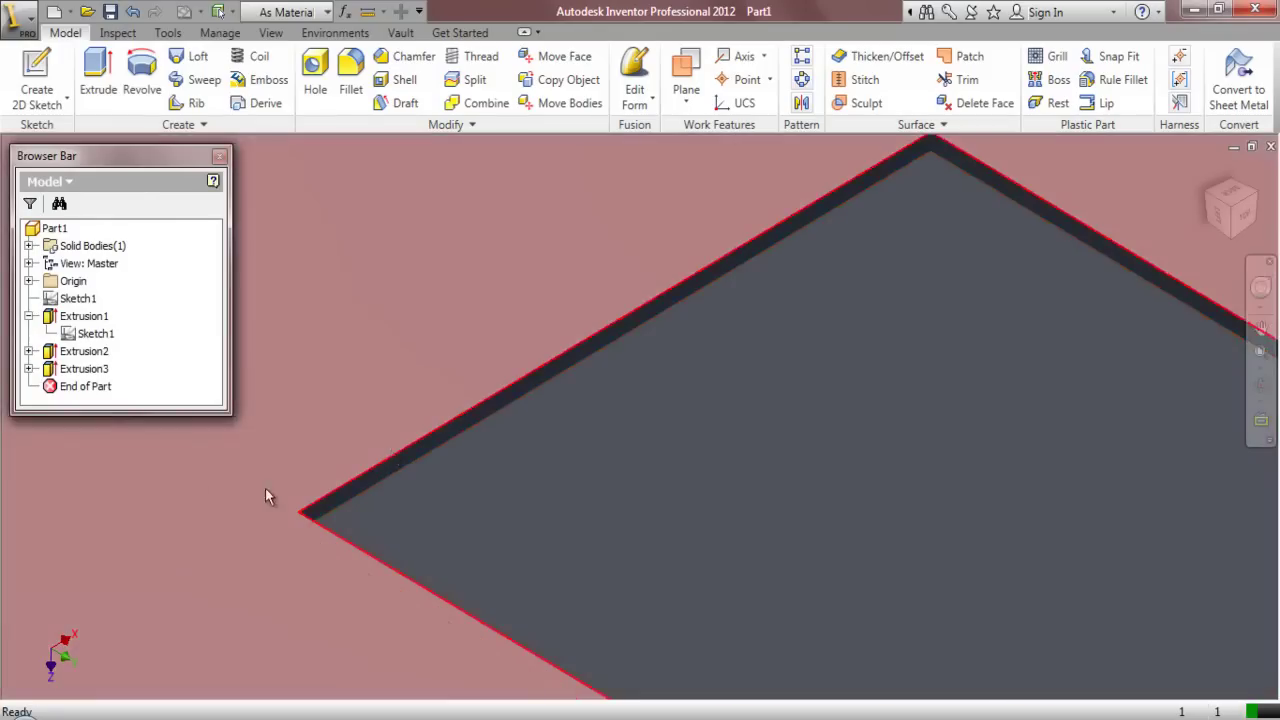
scroll(405, 425, down, 6)
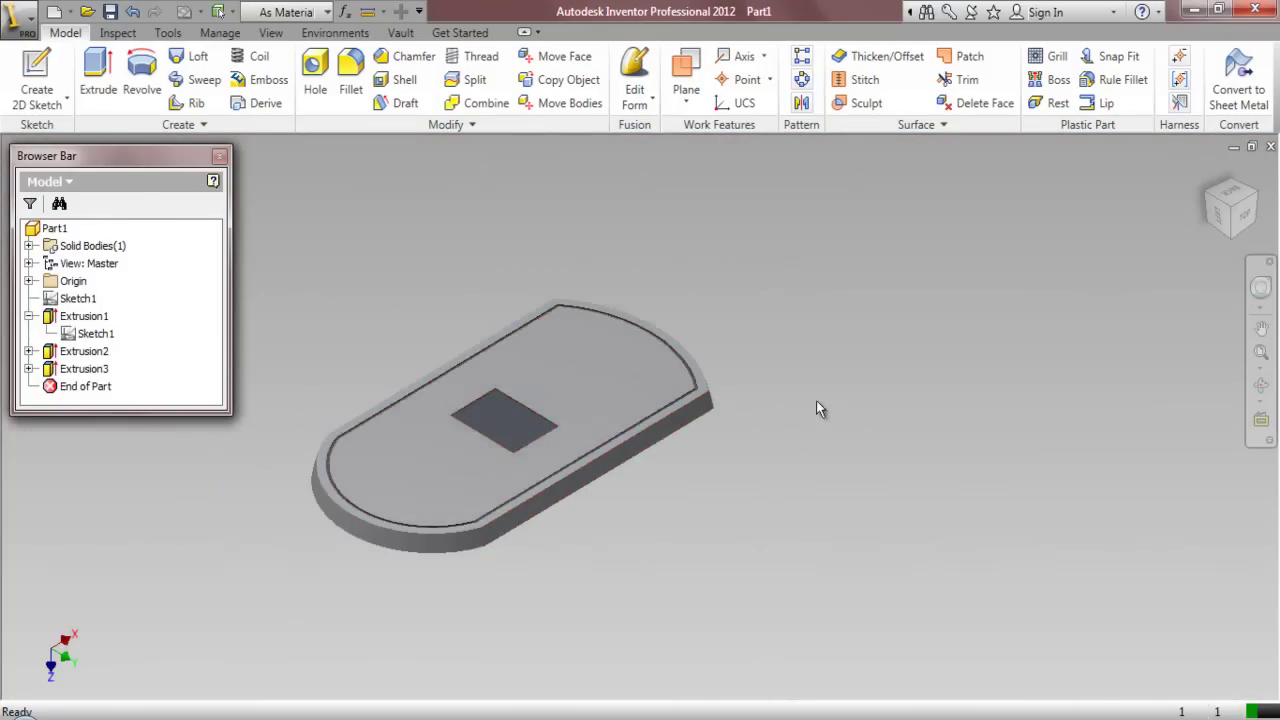
click(1261, 352)
drag(1140, 345, 1145, 371)
key(Escape)
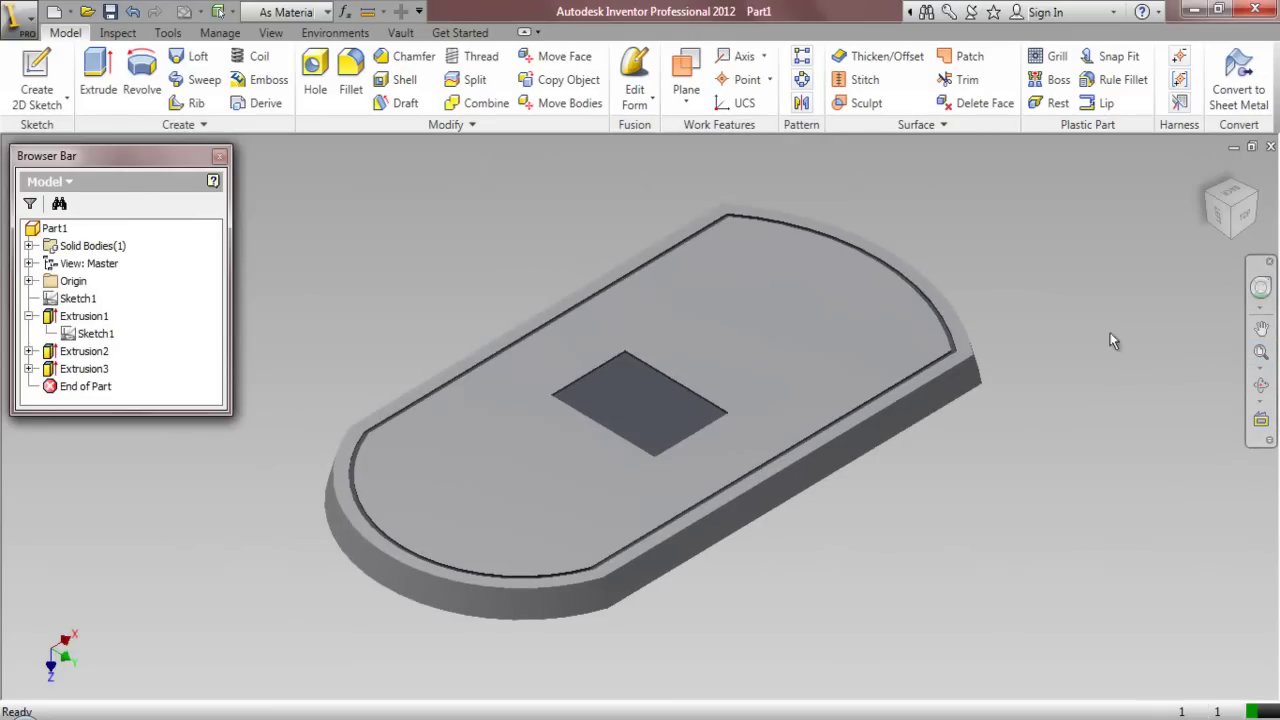
Return the plate to its home view, then save and close the part
mouse_move(1230, 200)
mouse_down()
mouse_move(1183, 406)
mouse_move(1182, 473)
mouse_move(1210, 192)
mouse_up()
click(1208, 175)
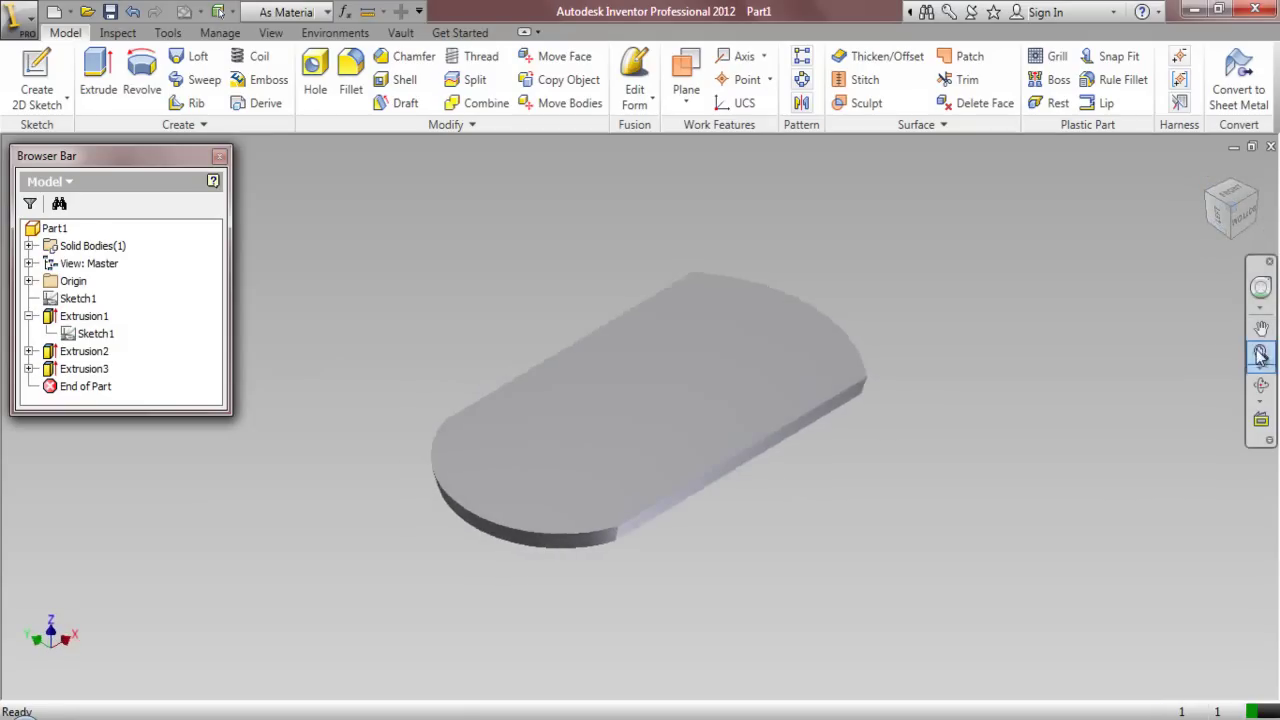
click(1261, 354)
click(112, 12)
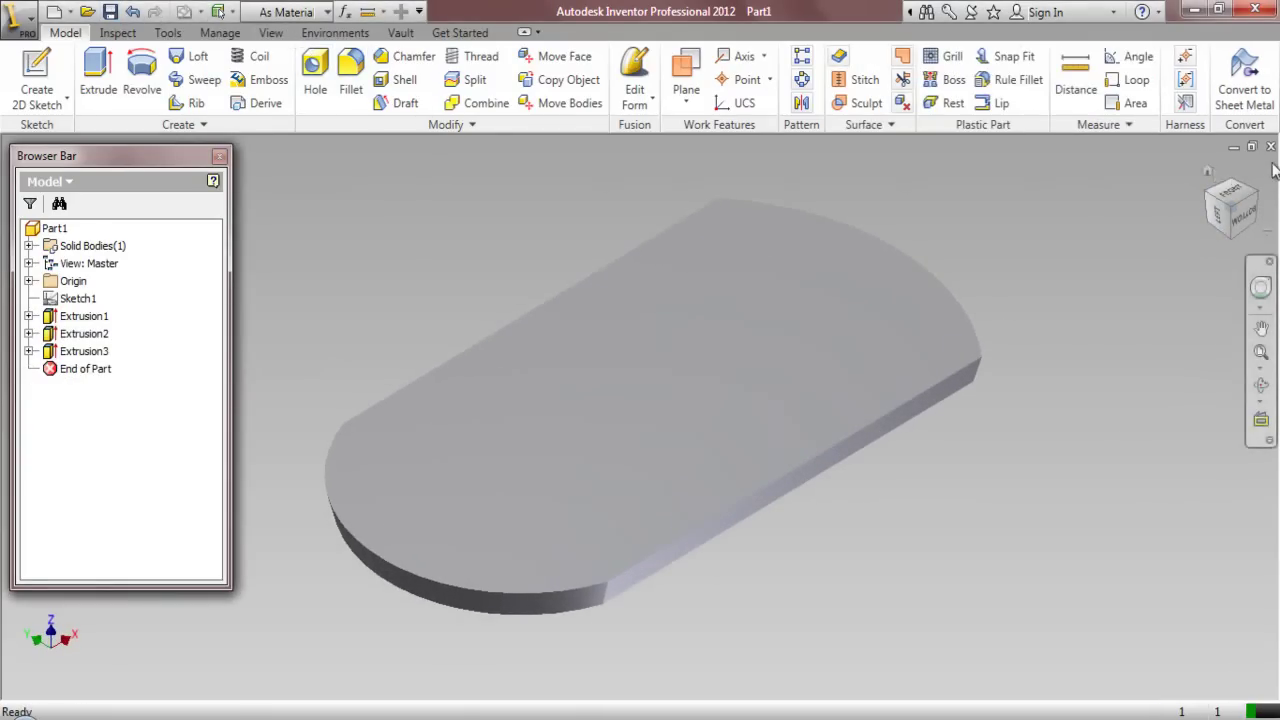
click(1271, 147)
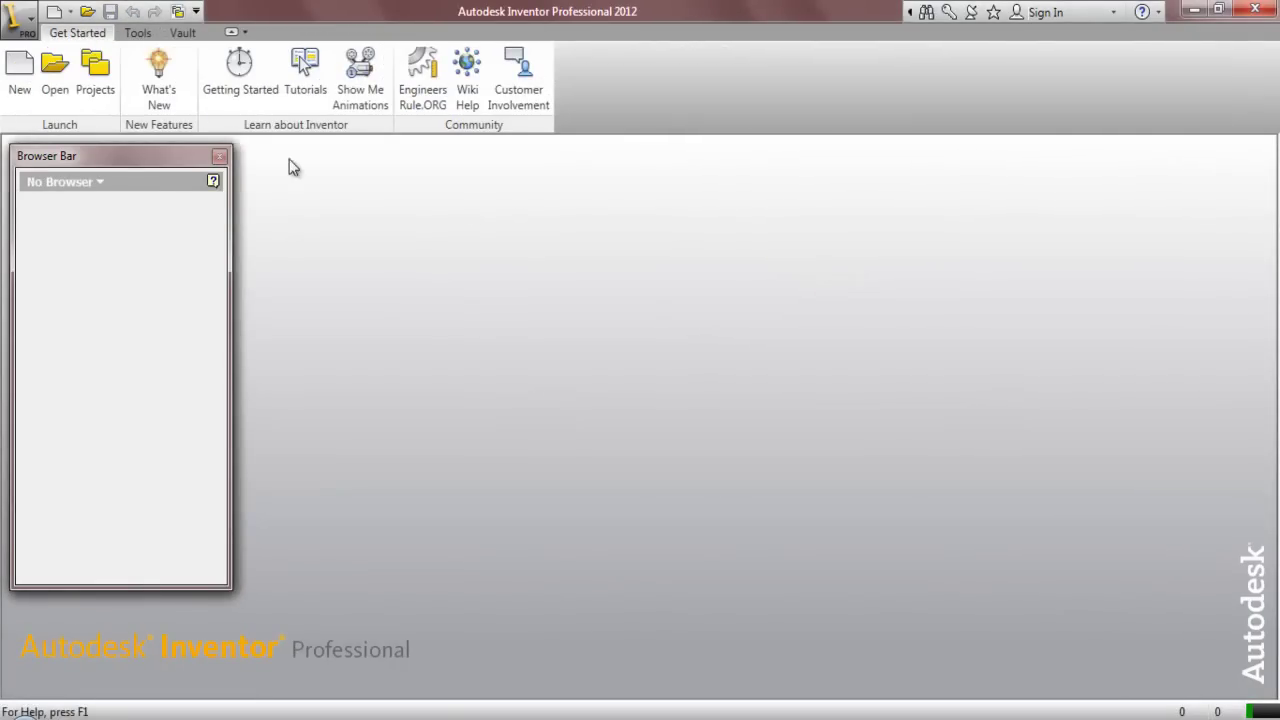
Create a new assembly file from the My Preference.iam template
click(21, 90)
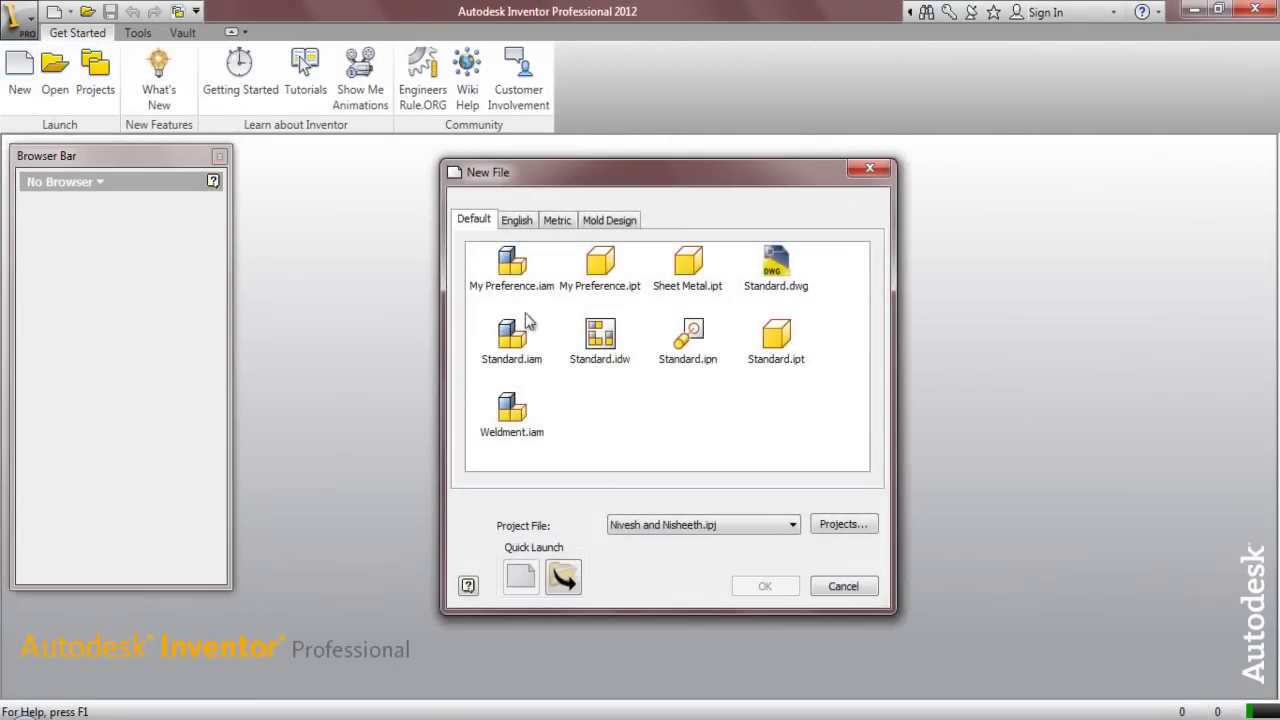
click(524, 278)
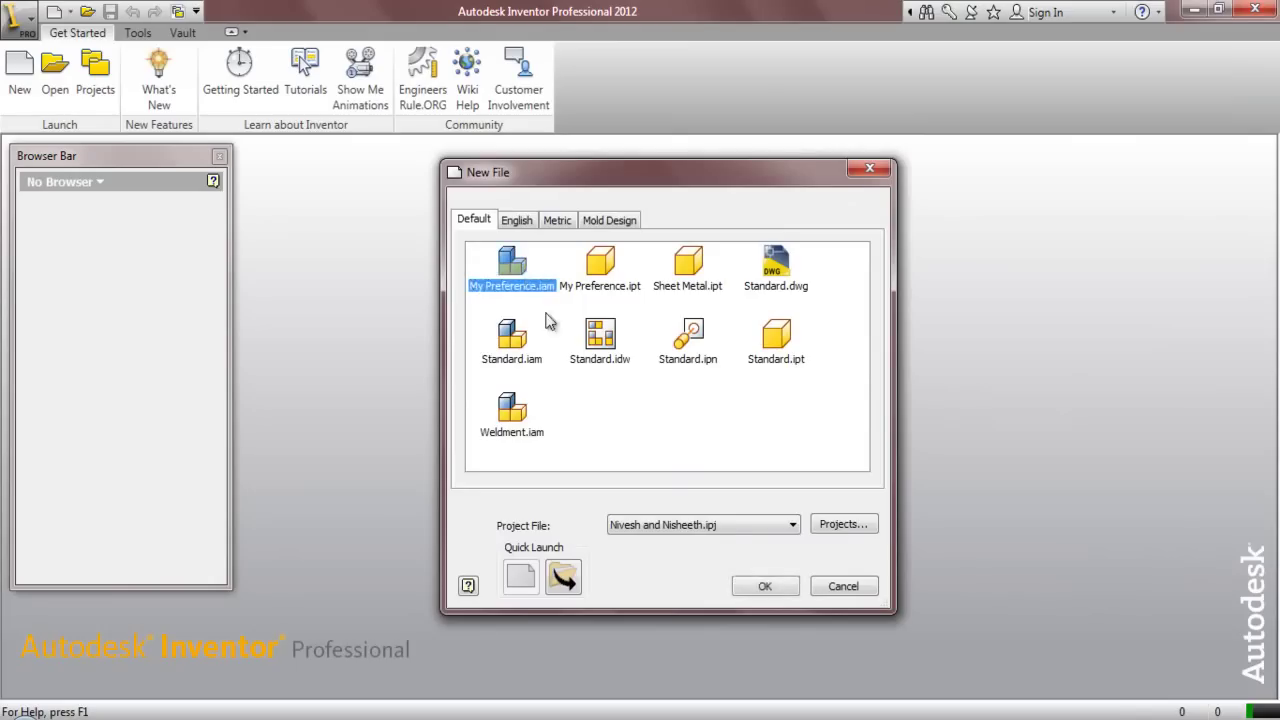
click(774, 589)
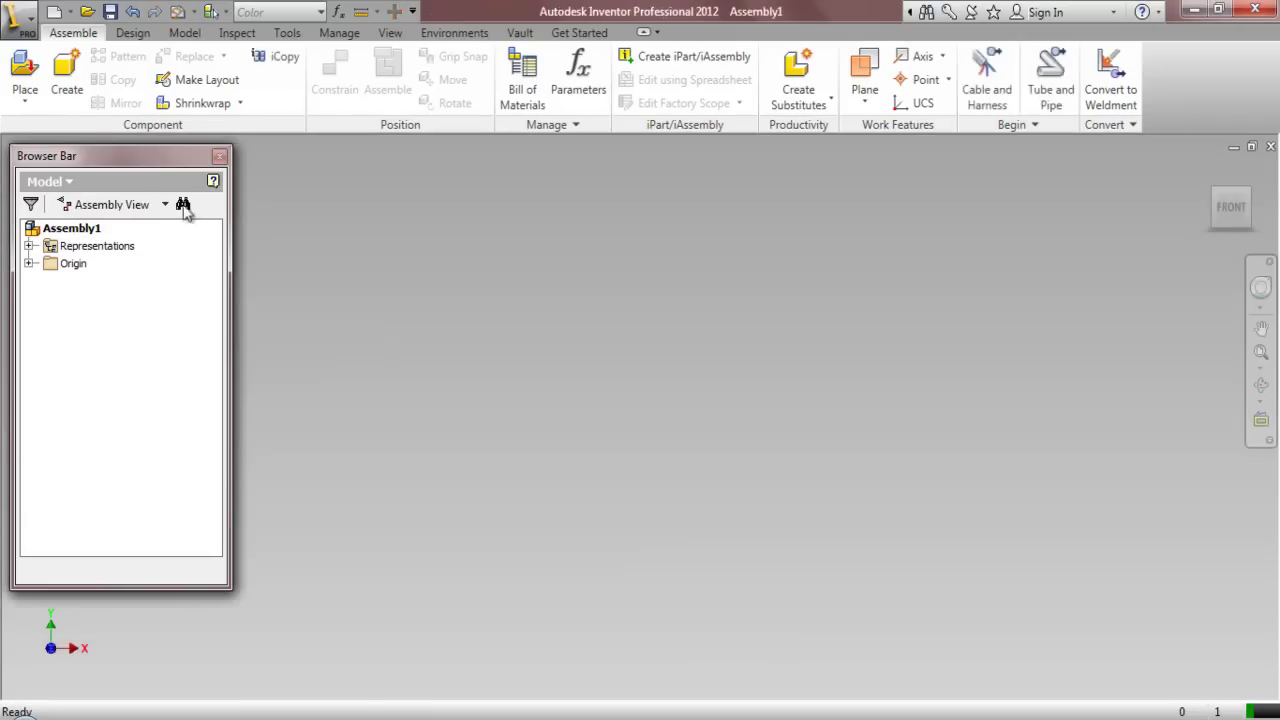
Place a single instance of Part1 from the Computer Mouse folder into the assembly
click(25, 66)
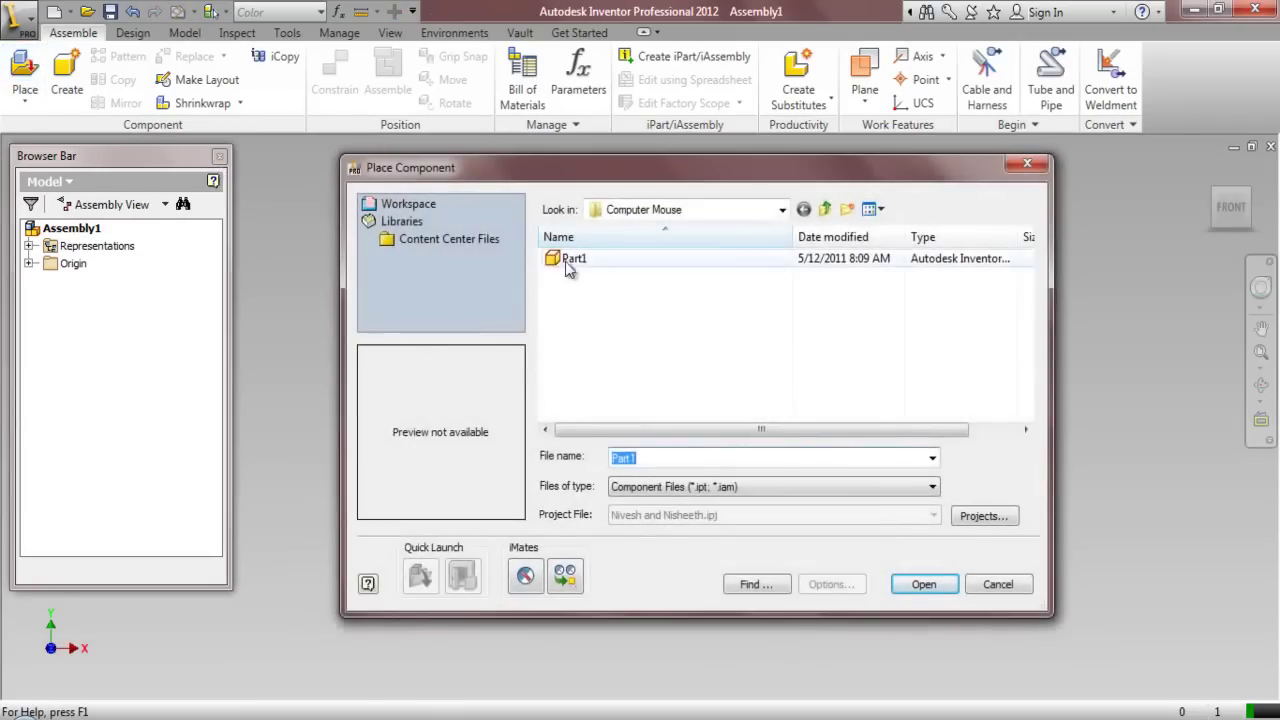
click(914, 587)
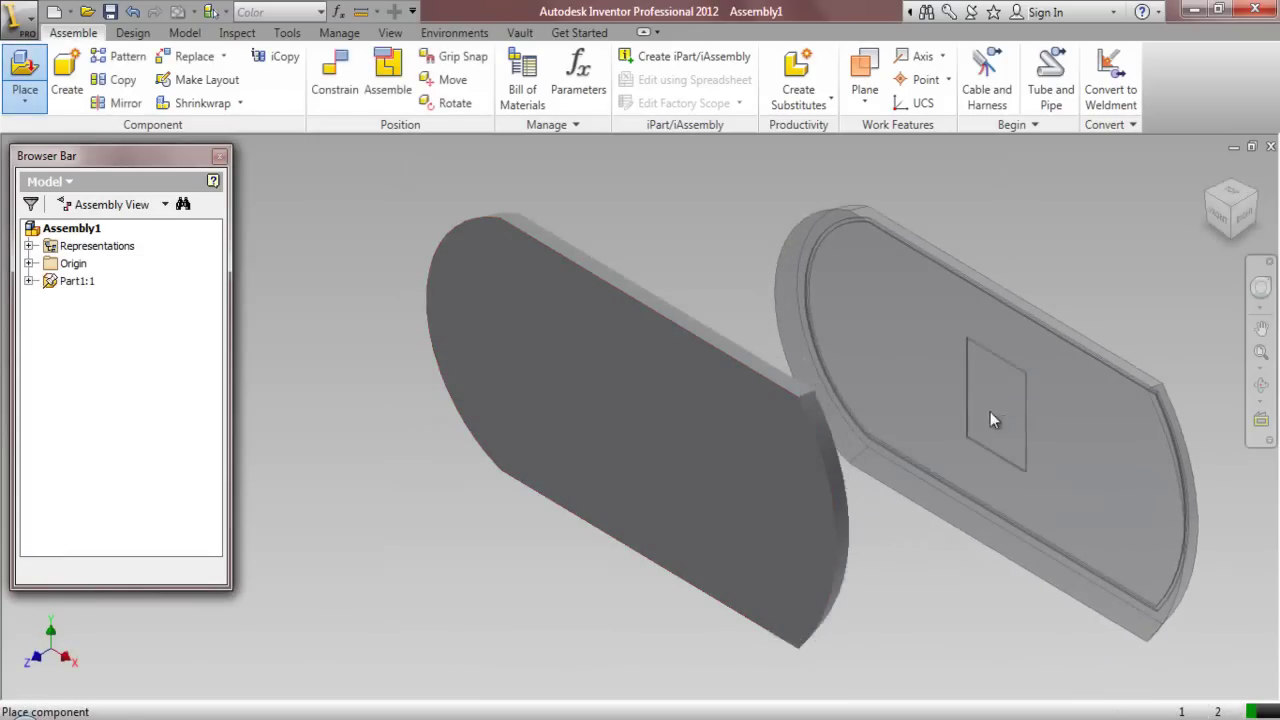
right_click(992, 414)
click(998, 418)
Orient the assembly to an isometric view showing the plate's underside and set it as the home view with Fit to View
click(1210, 221)
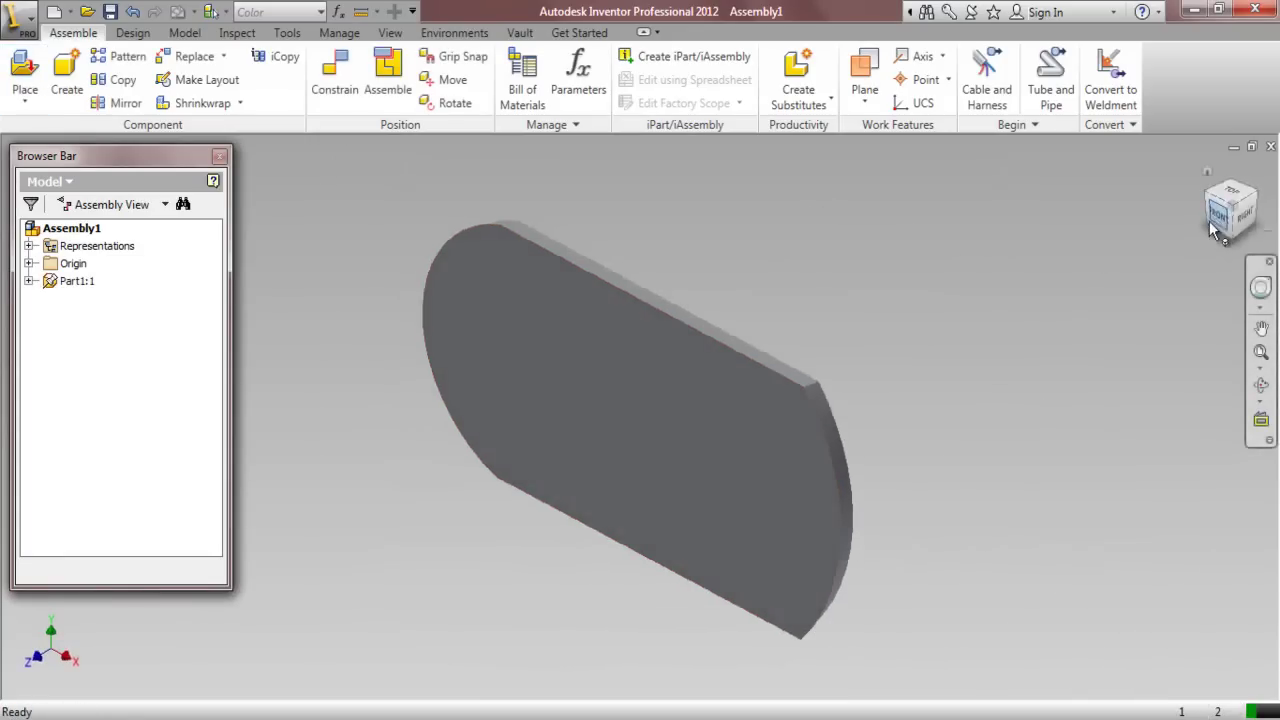
click(1226, 195)
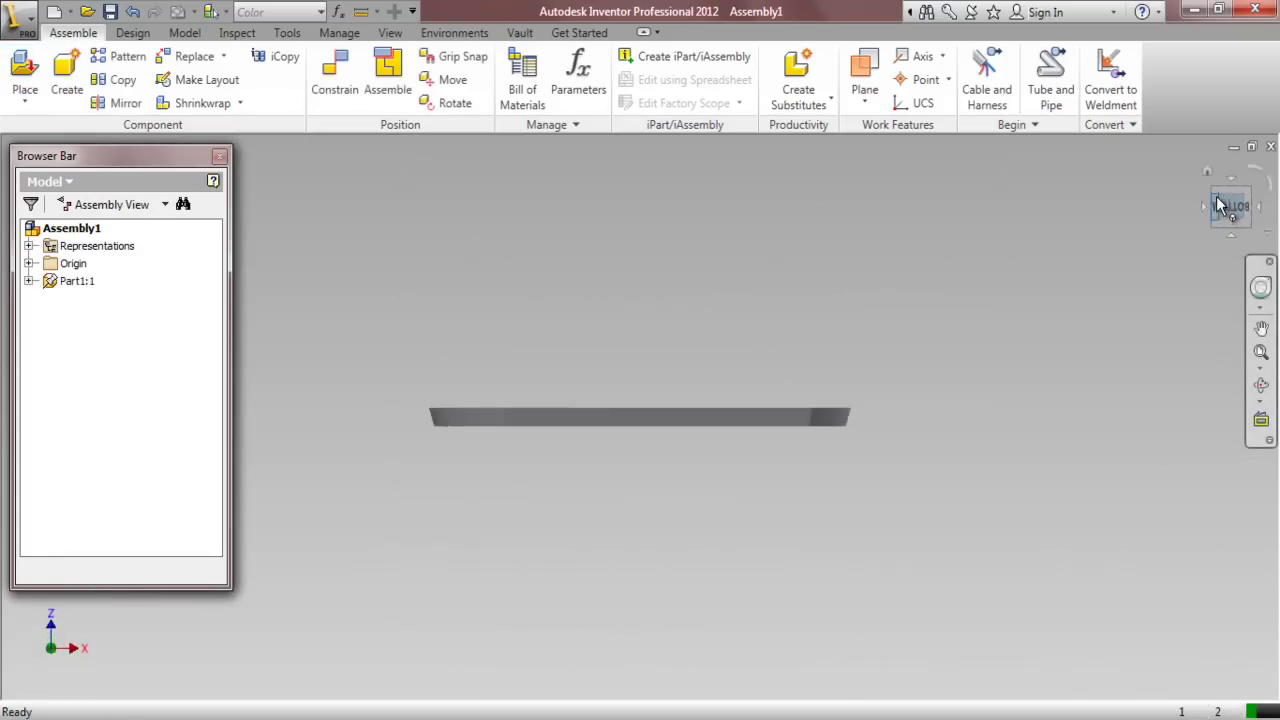
click(1216, 191)
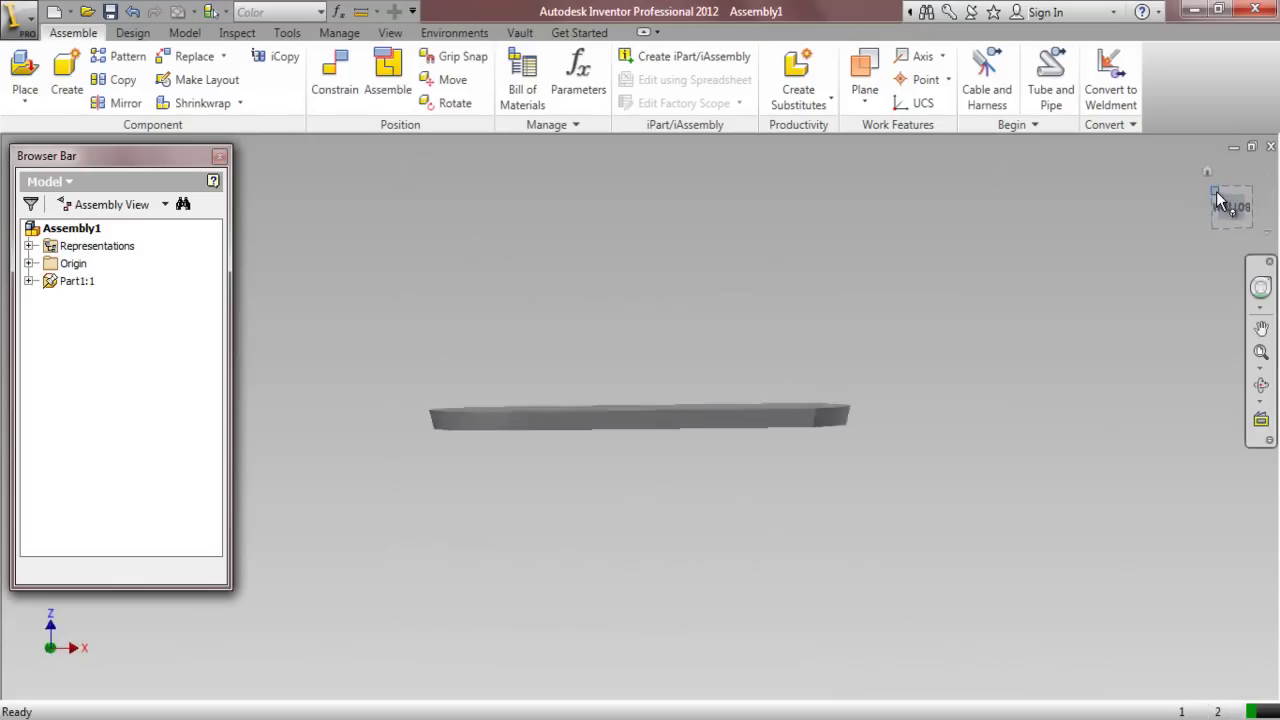
click(1262, 354)
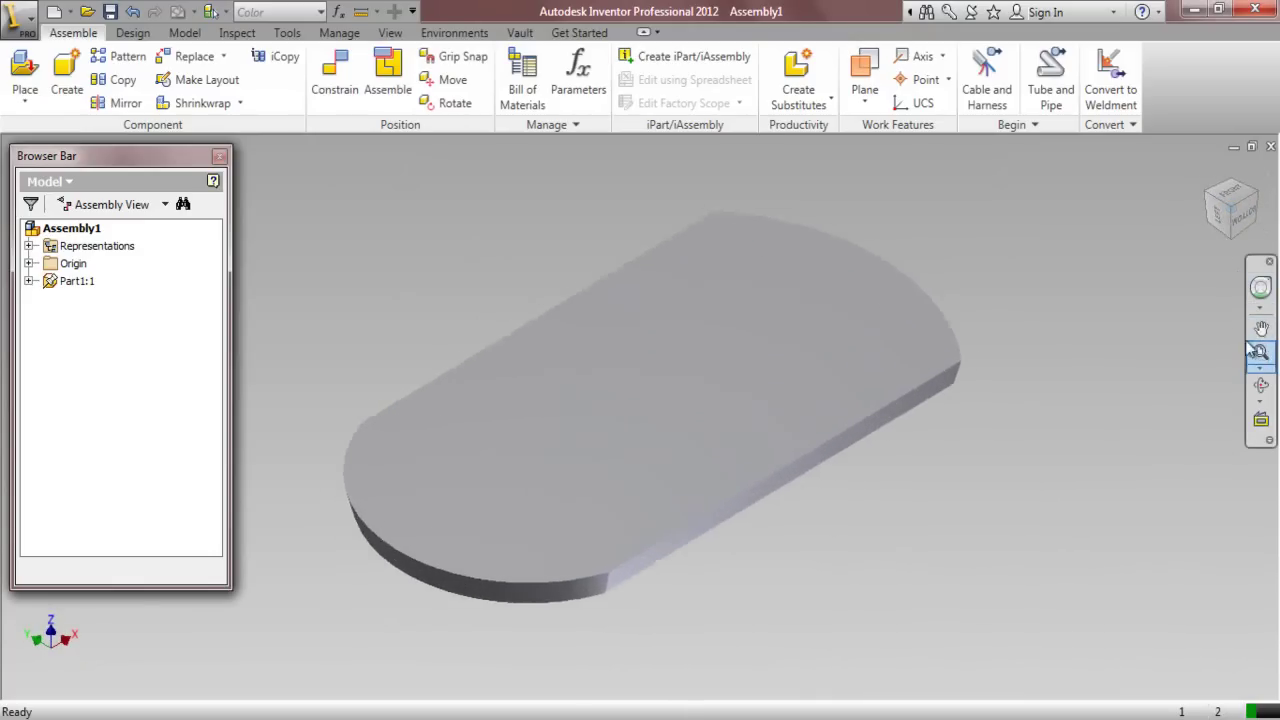
right_click(1236, 214)
click(1075, 346)
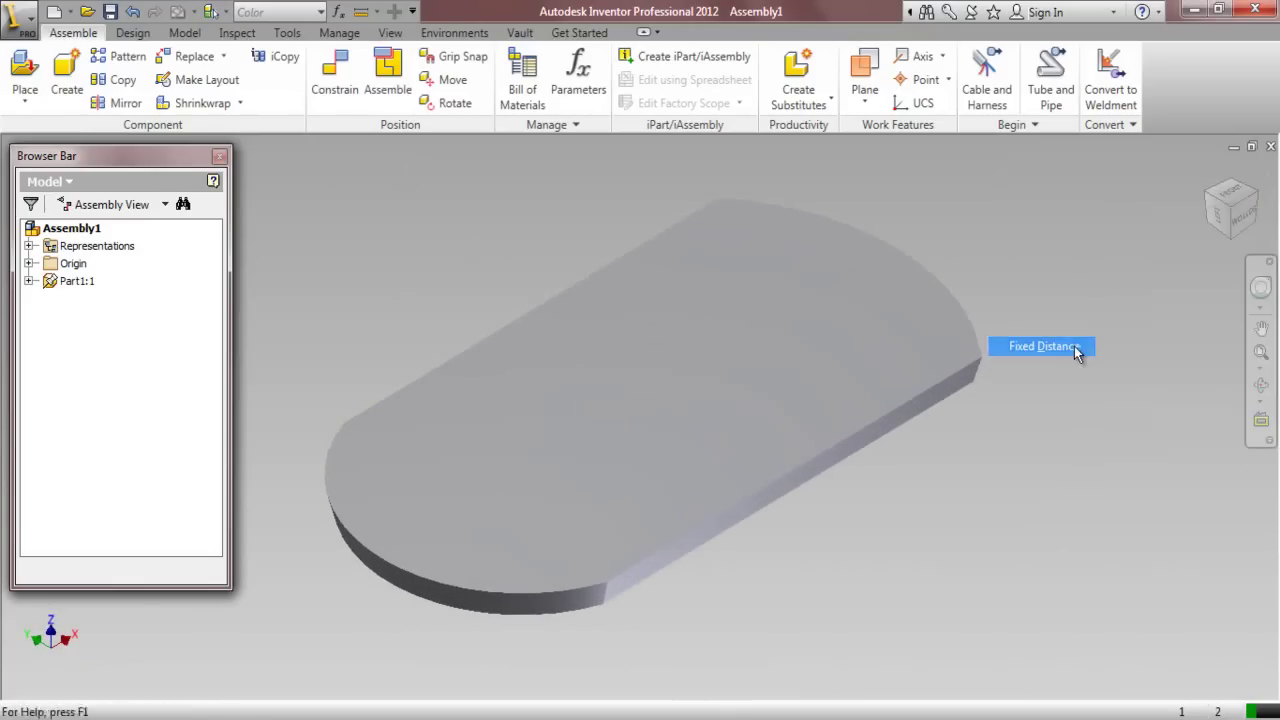
right_click(1230, 212)
mouse_move(1150, 353)
click(1036, 372)
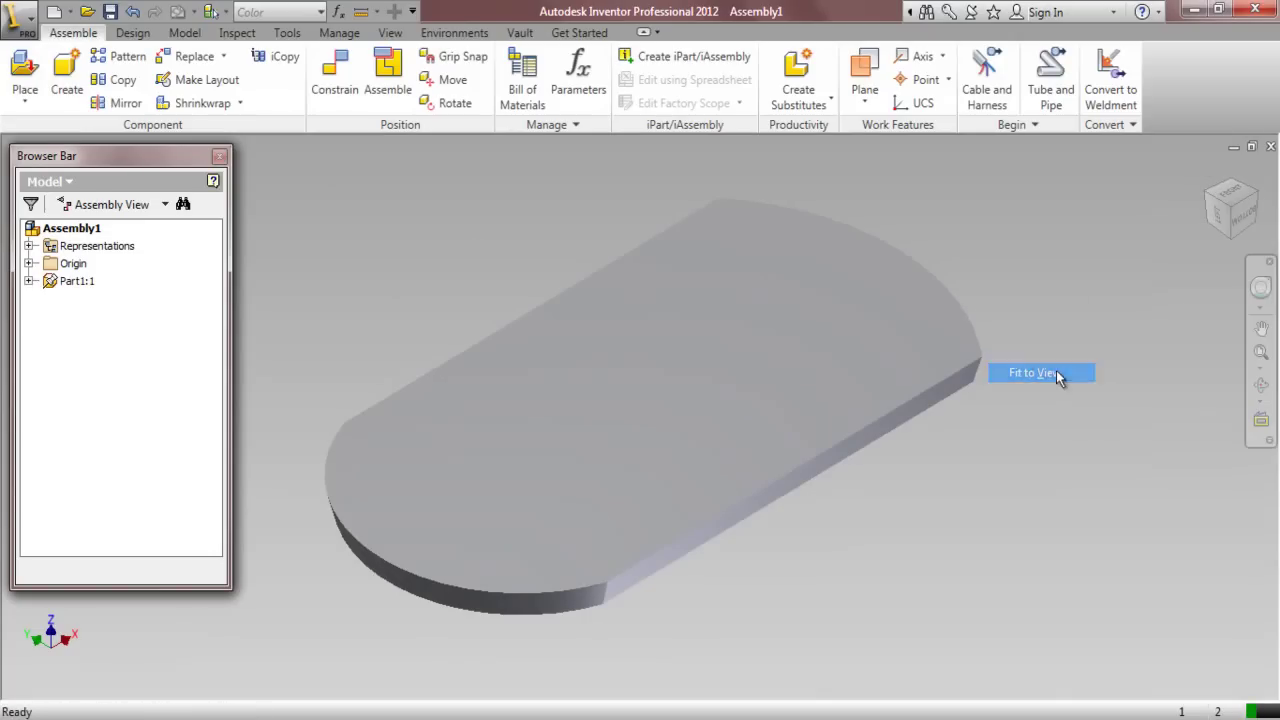
Save the assembly as Computer Mouse in the Computer Mouse folder
click(110, 12)
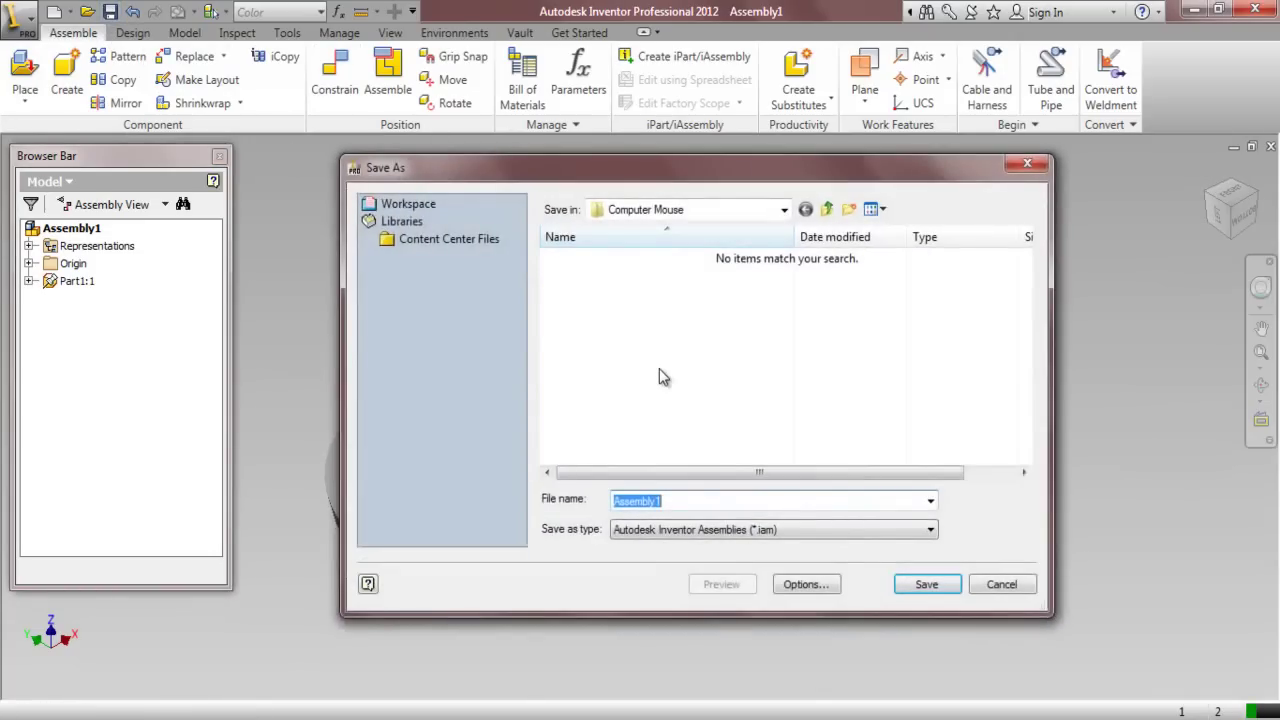
text(Computer Mouse)
click(920, 590)
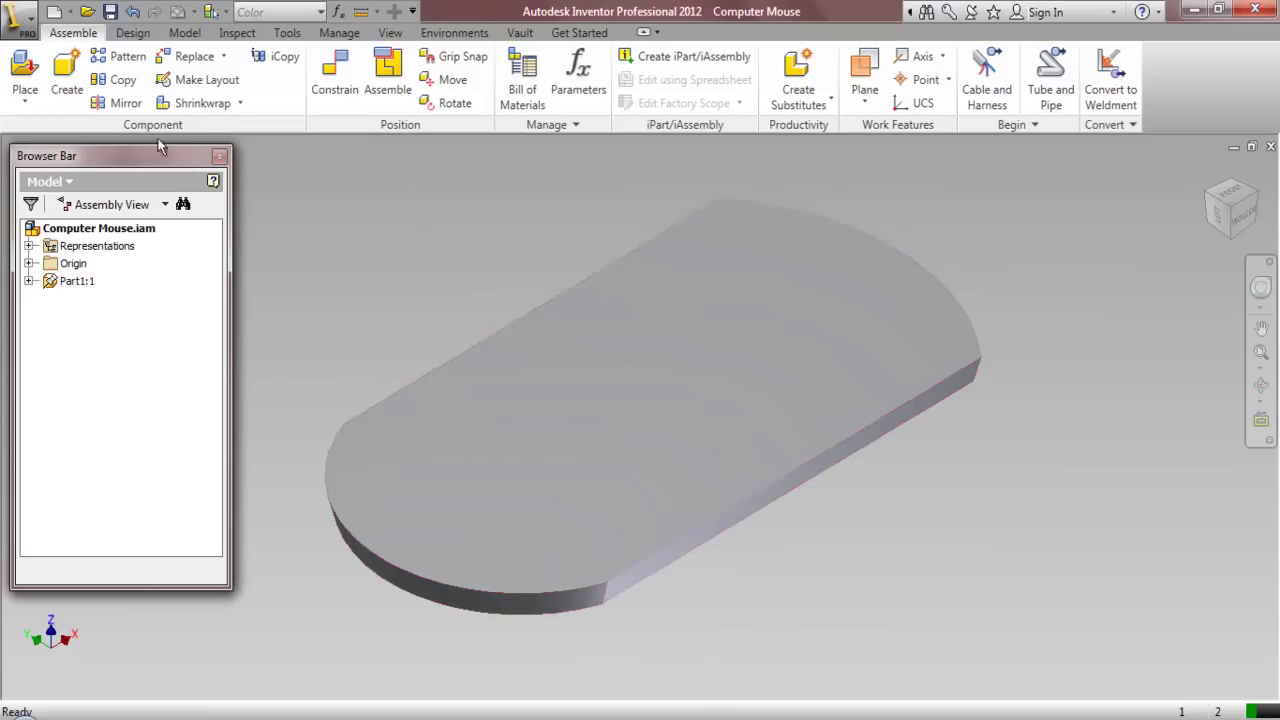
Create an in-place component named Part2 from the My Preference.ipt template, placing its sketch plane in empty space beside the plate
click(68, 80)
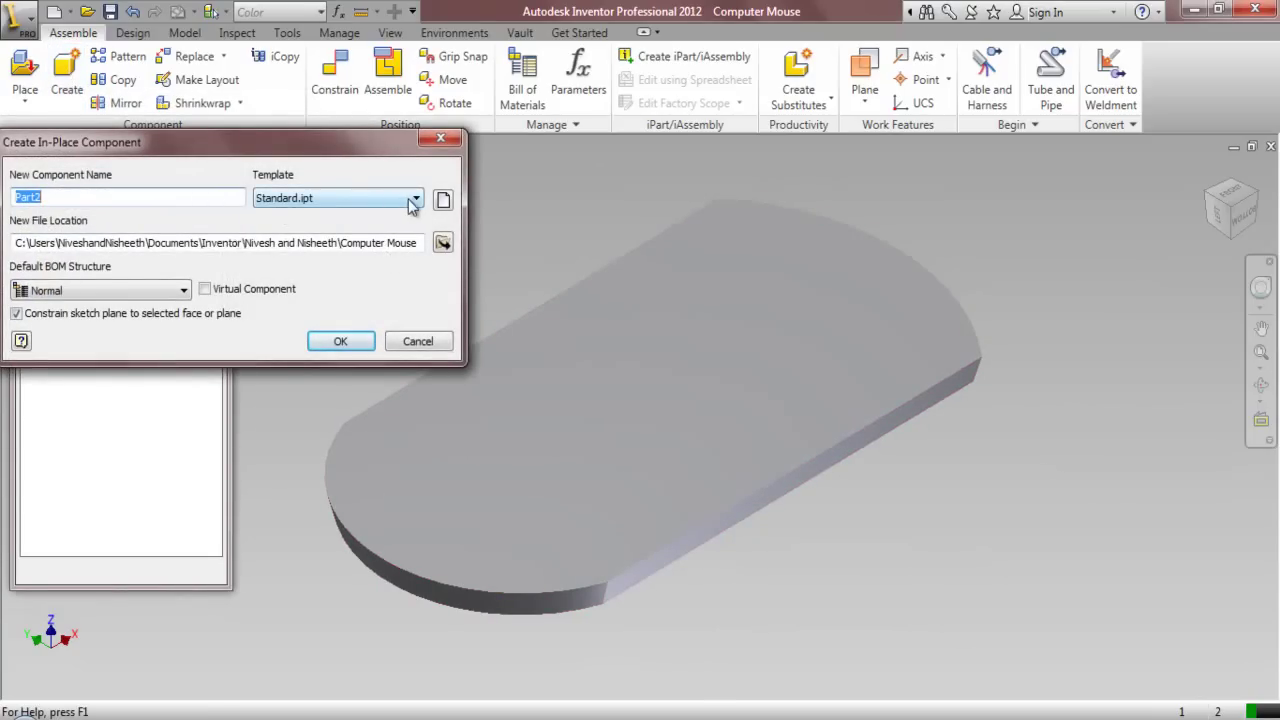
click(413, 199)
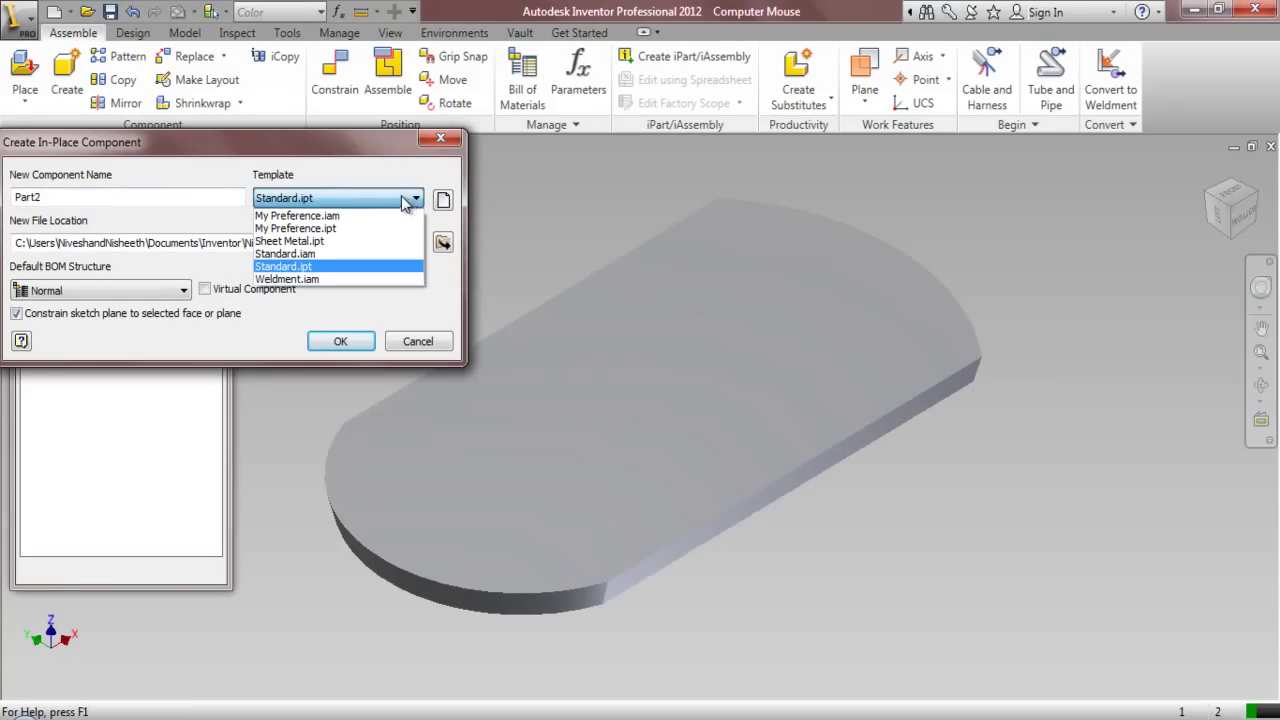
click(320, 228)
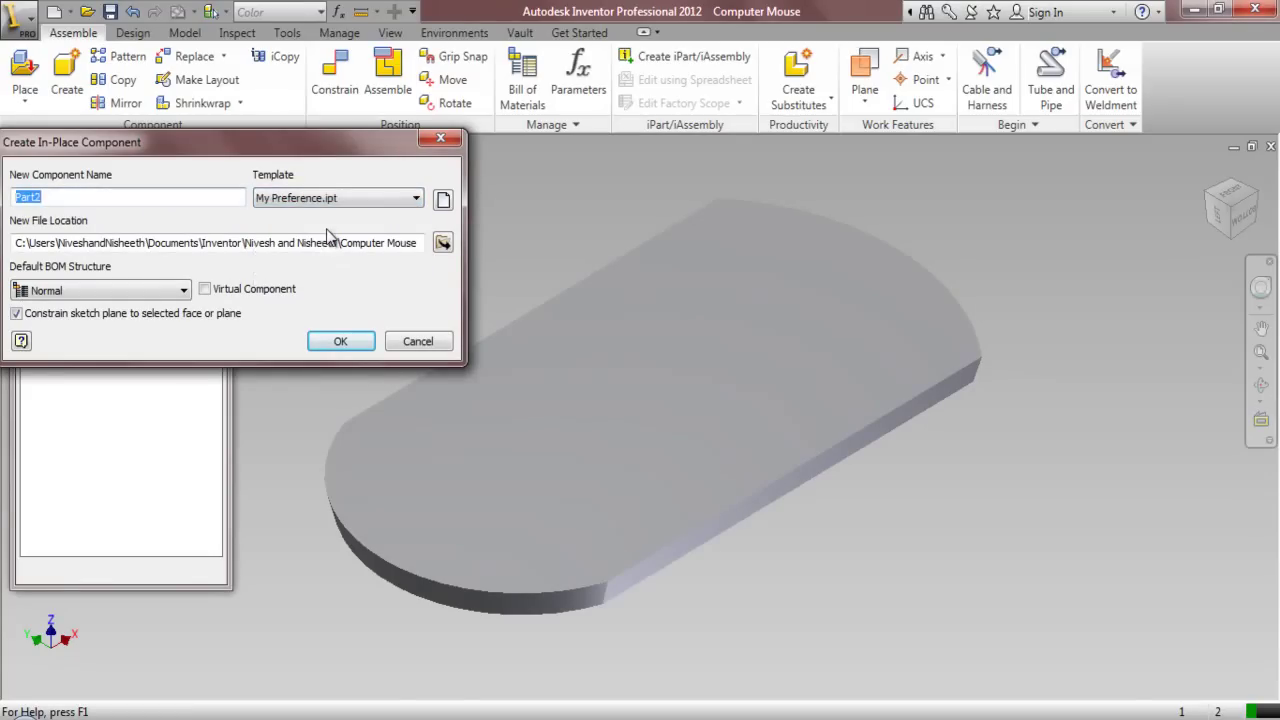
click(340, 341)
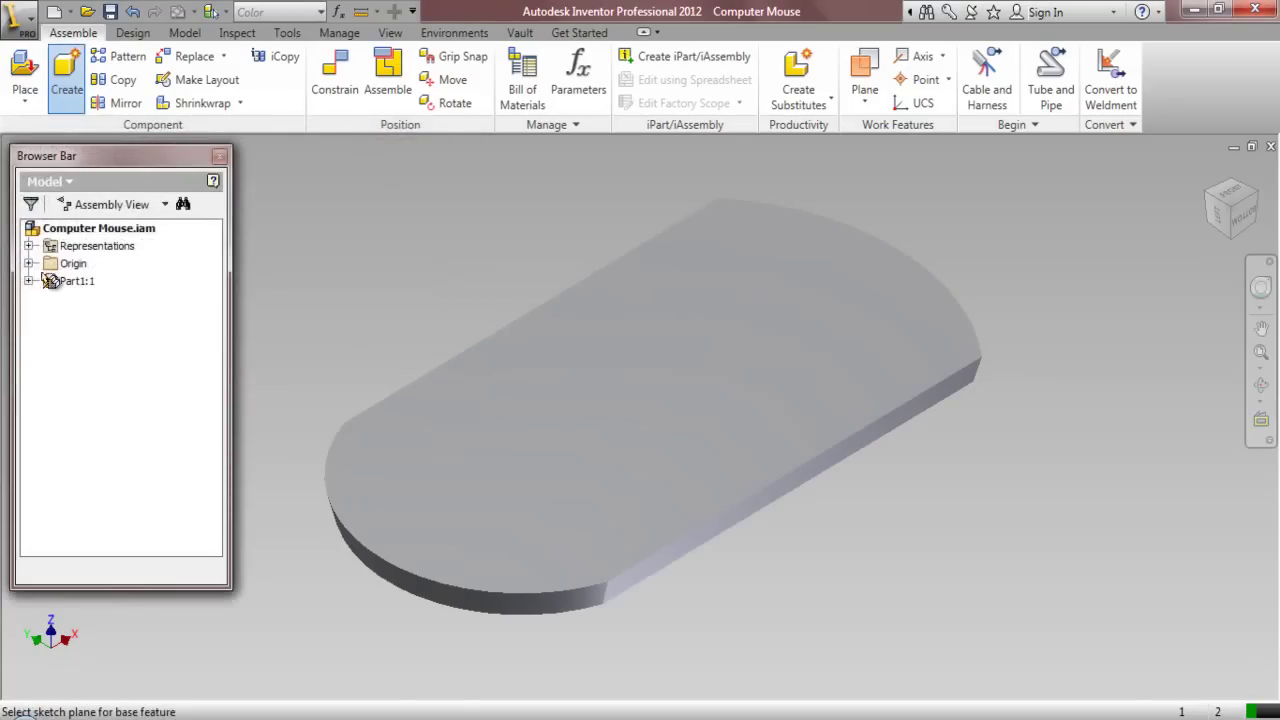
click(29, 263)
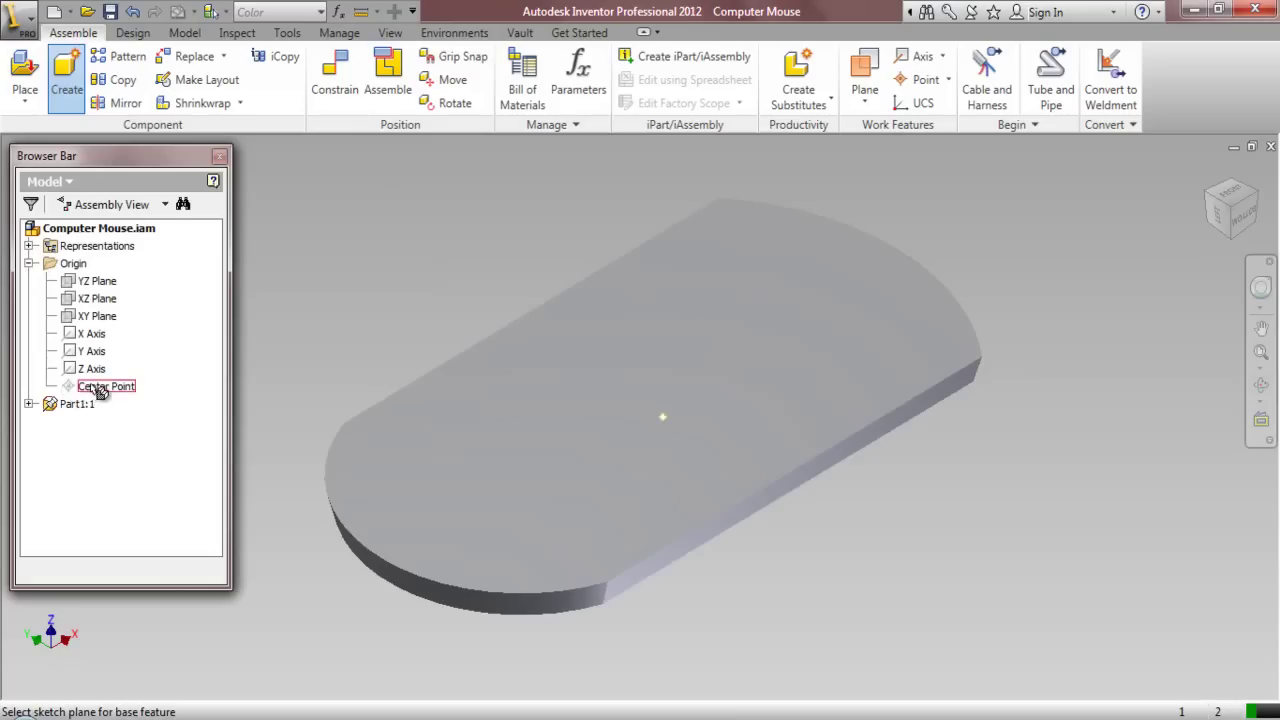
click(350, 342)
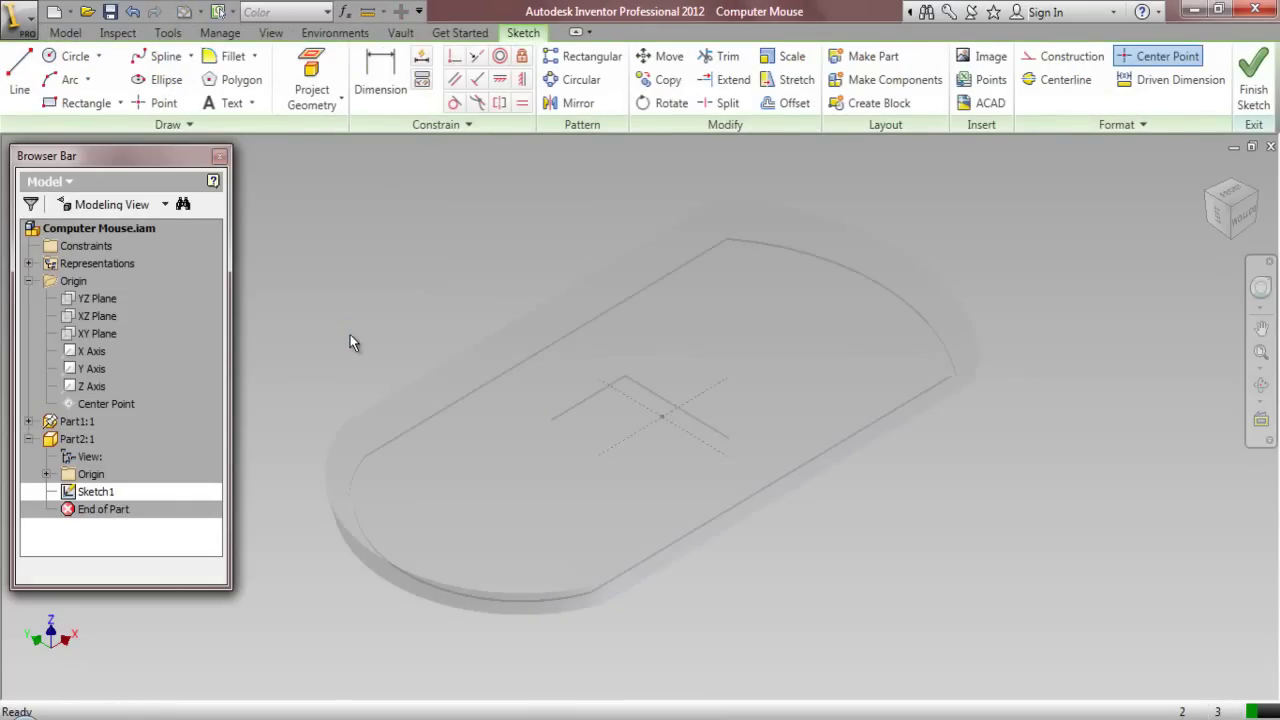
Finish Part2's sketch, return to the assembly, and save the assembly together with Part2
click(1253, 75)
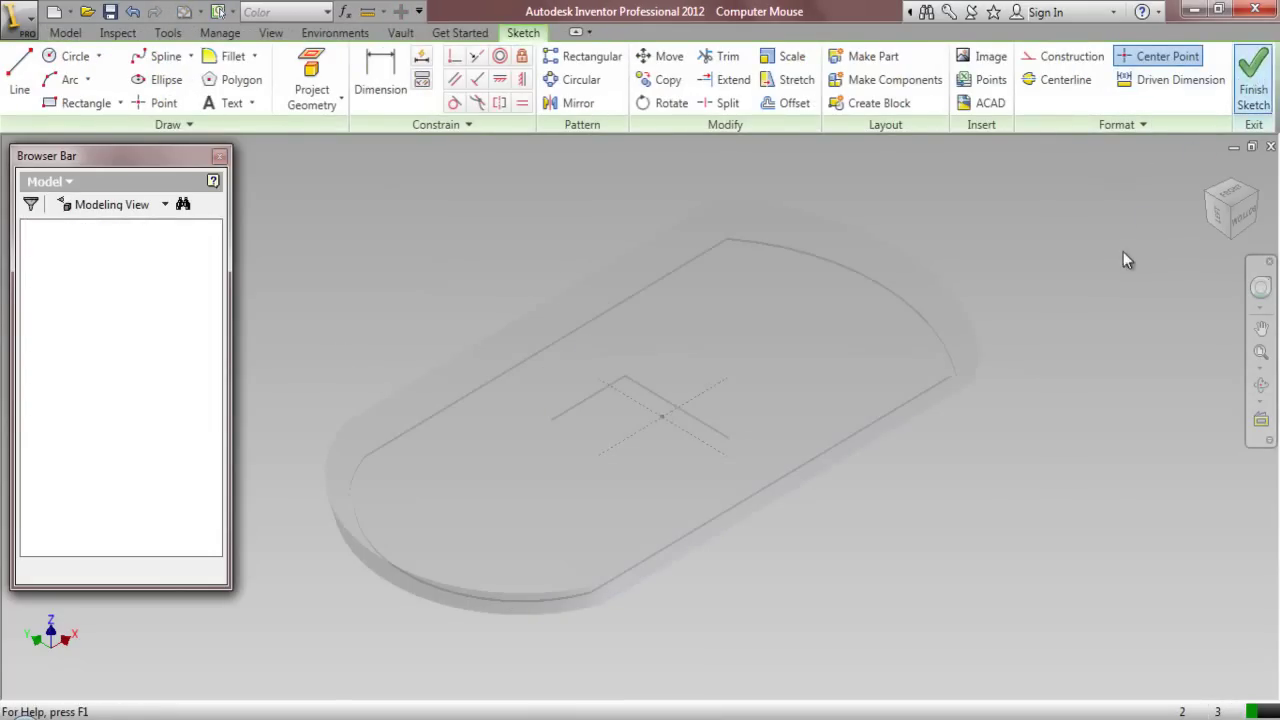
click(1243, 72)
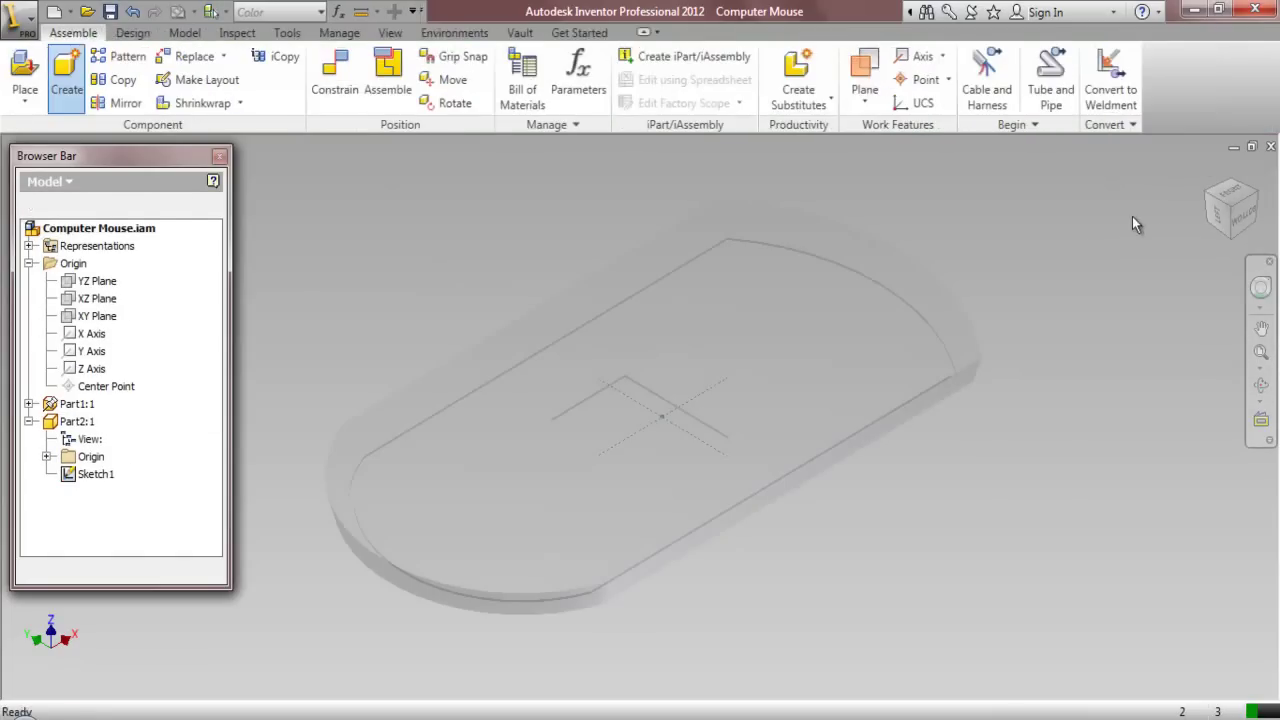
click(110, 11)
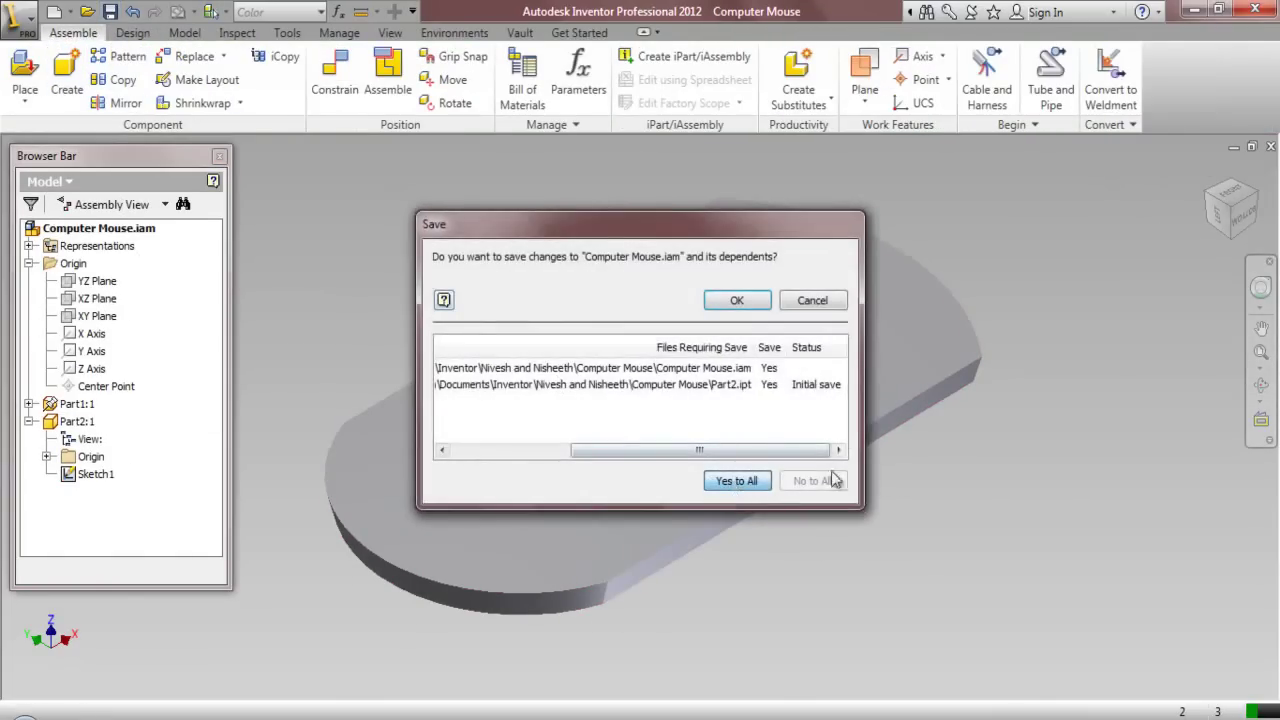
click(757, 309)
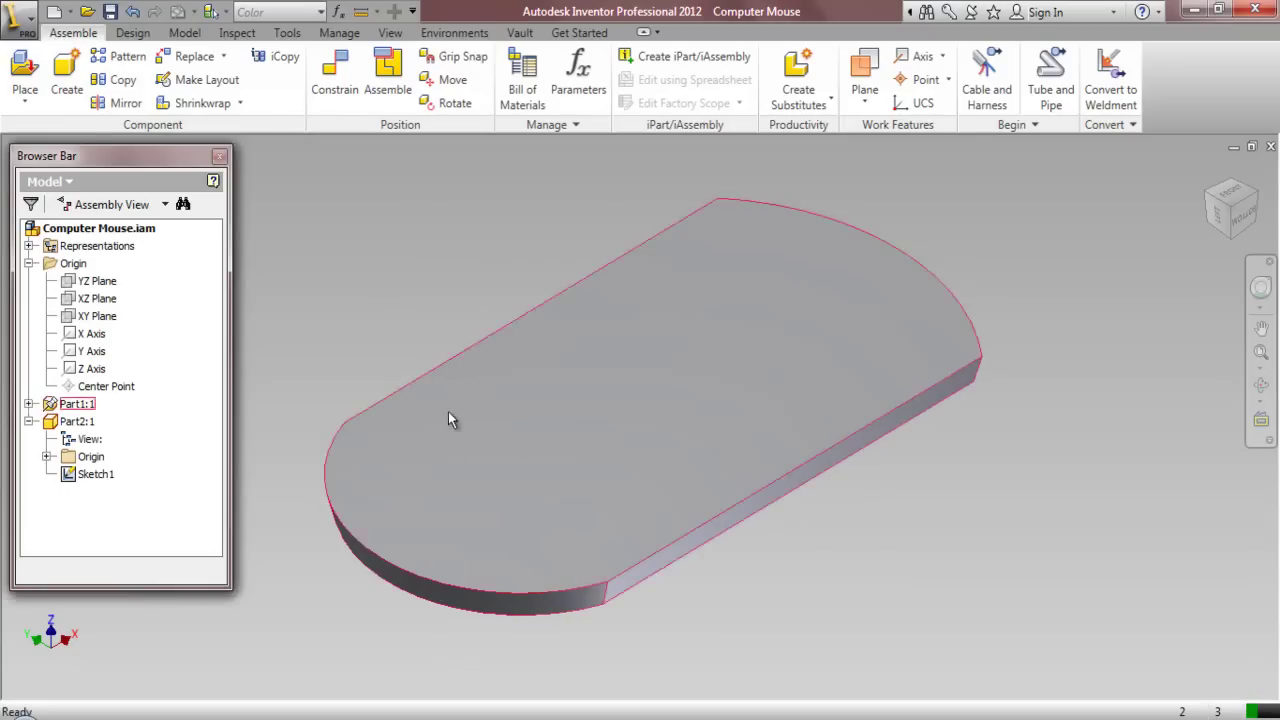
Show the degrees of freedom and move Part2 away from the plate into empty space
scroll(363, 443, down, 2)
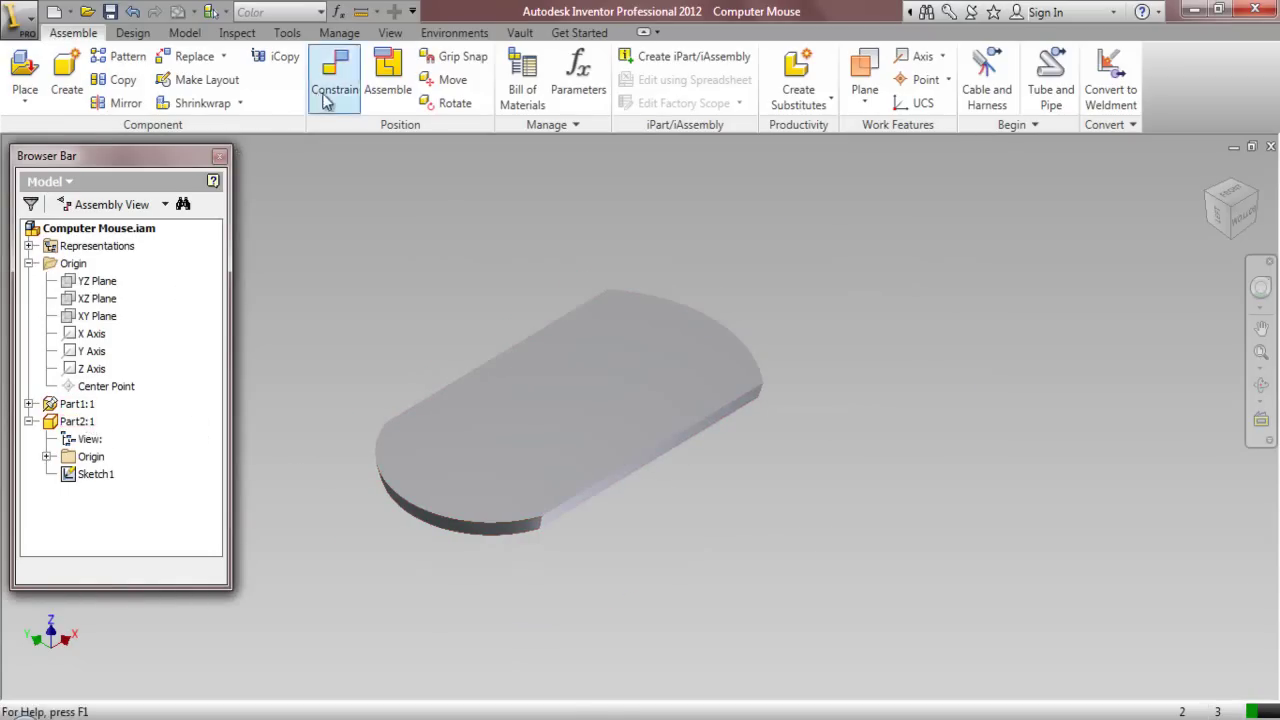
click(388, 34)
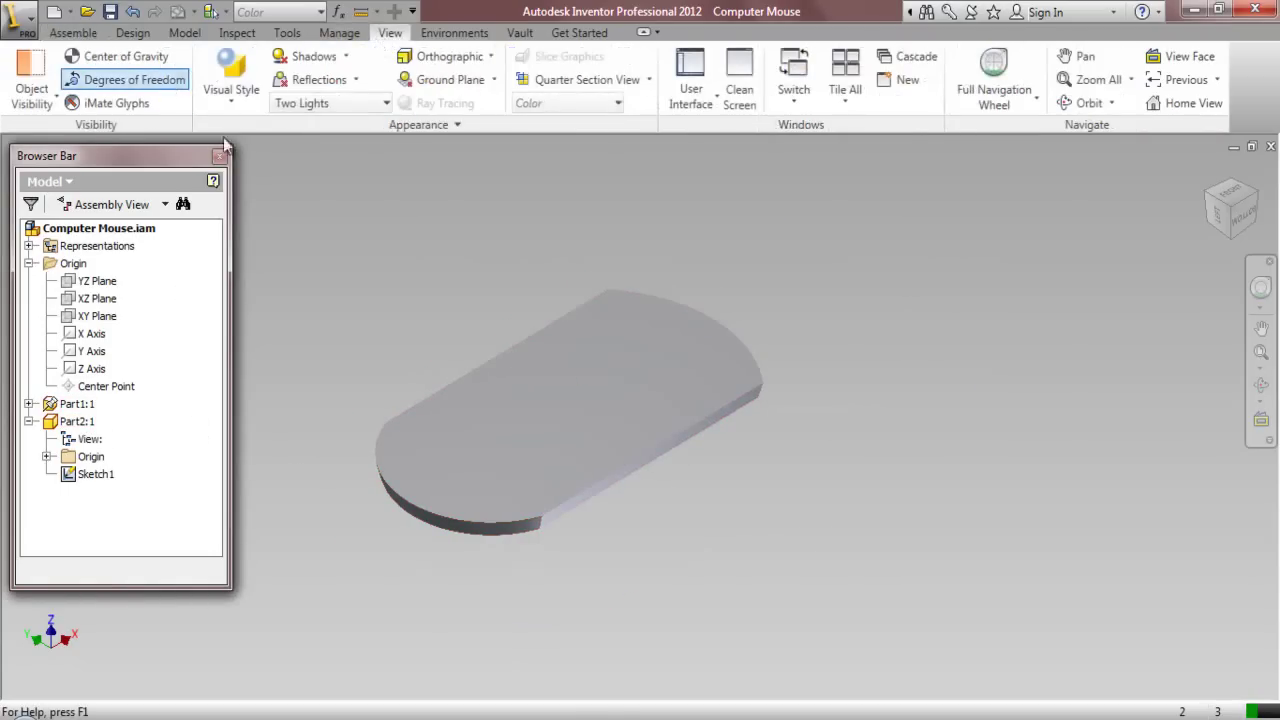
click(130, 79)
click(79, 422)
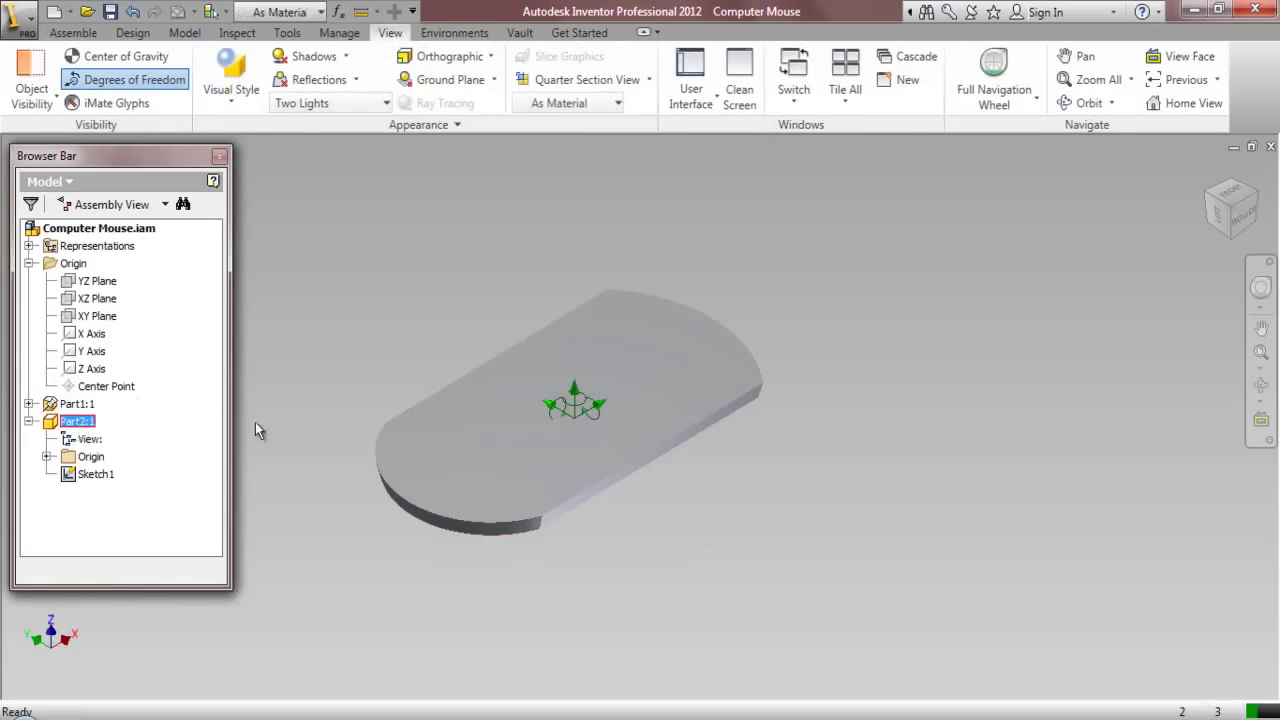
drag(341, 404, 767, 369)
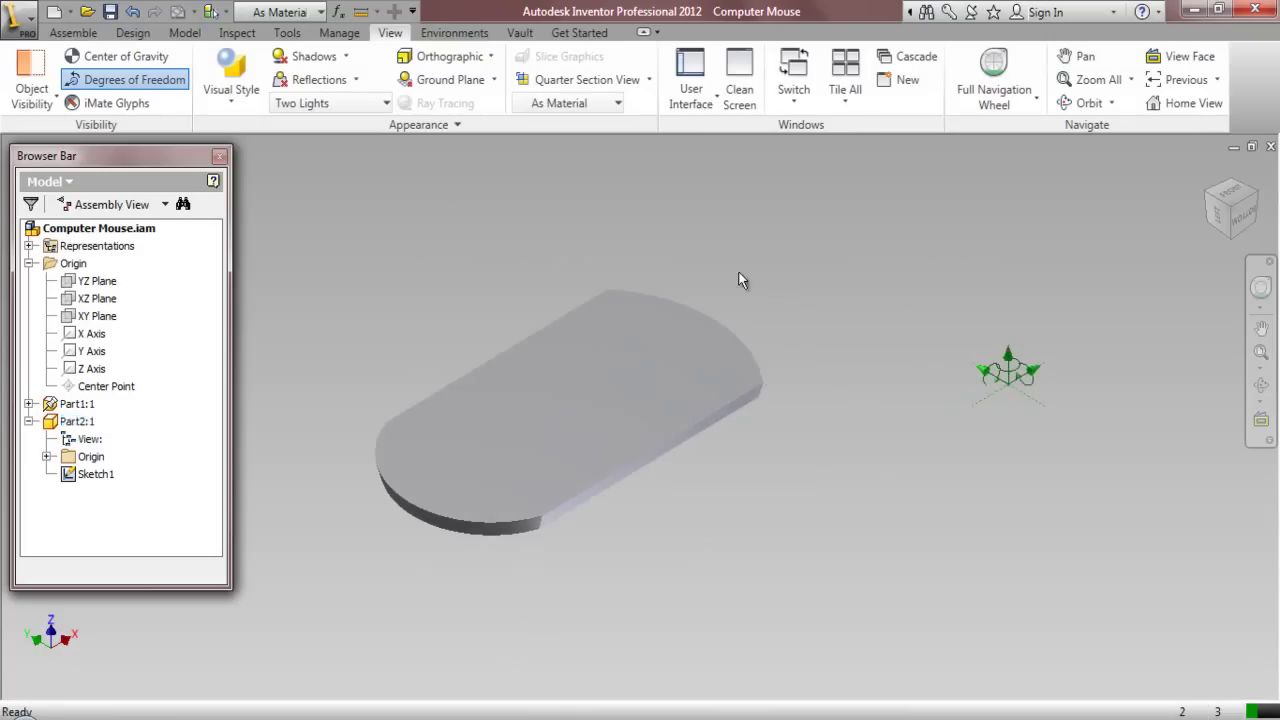
Turn on the visibility of the origin center points of Part2 and the assembly
click(47, 456)
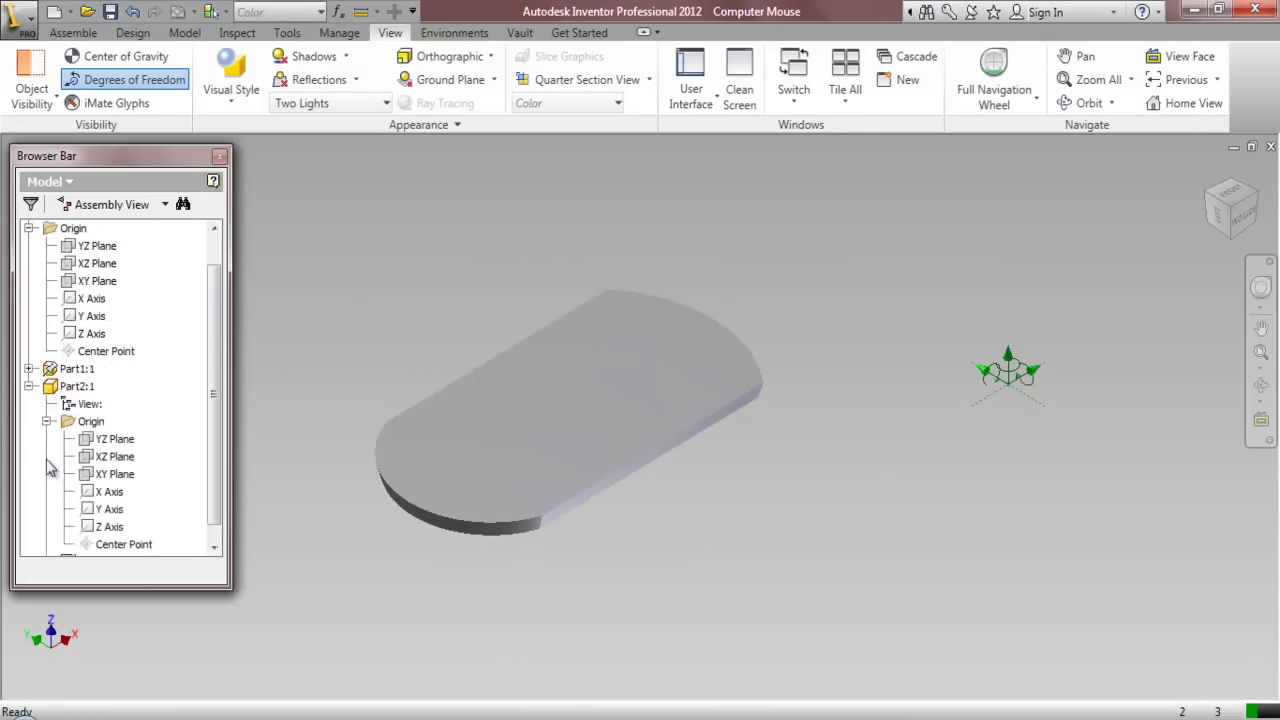
right_click(106, 545)
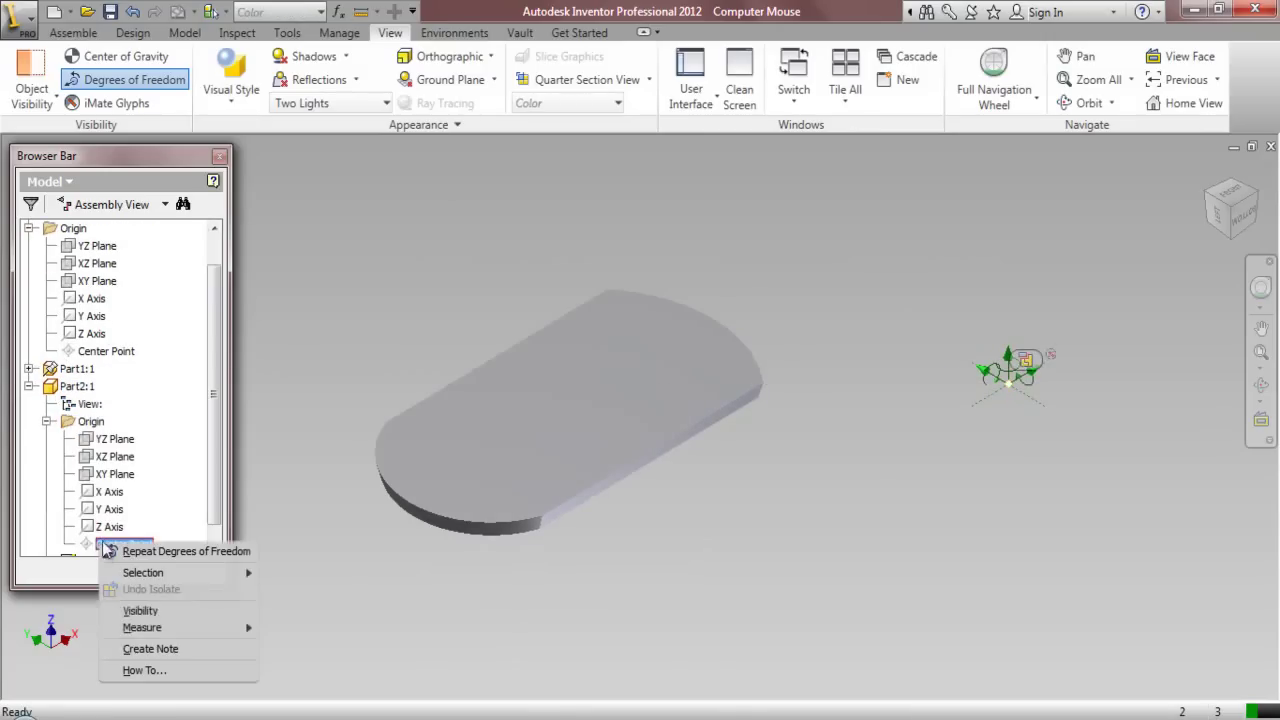
click(139, 611)
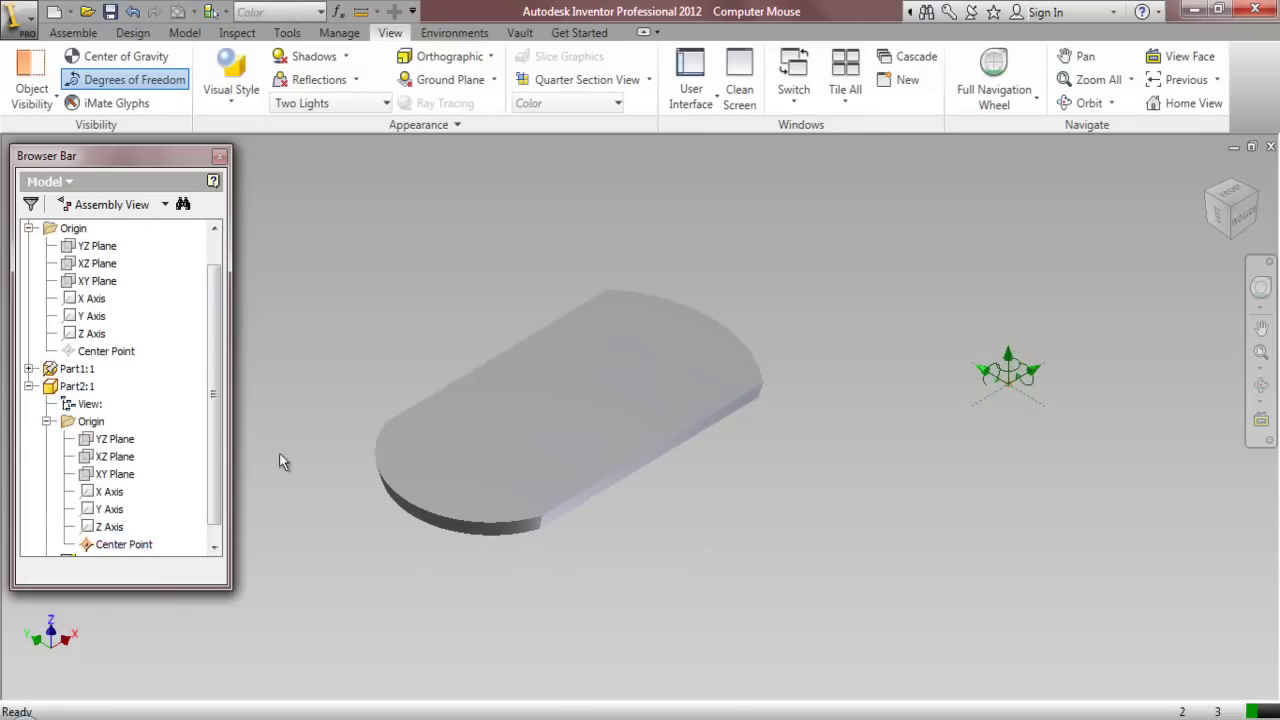
right_click(95, 355)
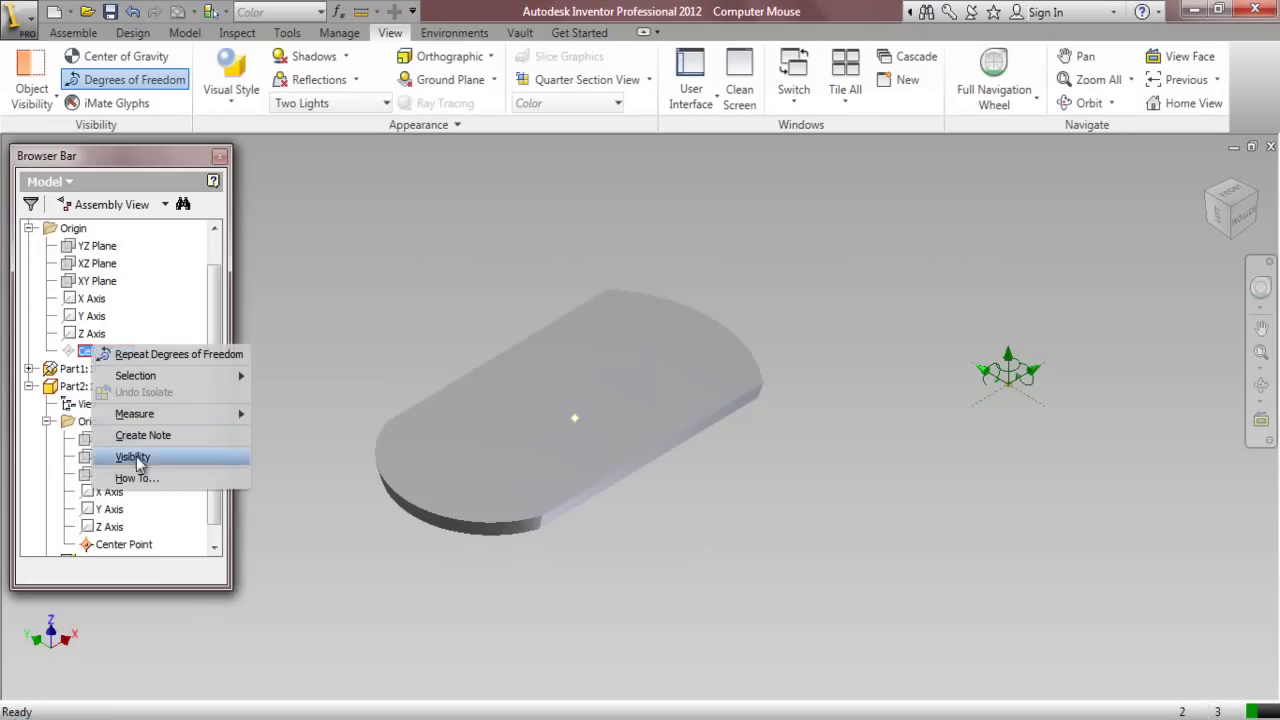
click(128, 454)
Mate Part2's center point to the assembly's center point with a 0 in offset
click(73, 32)
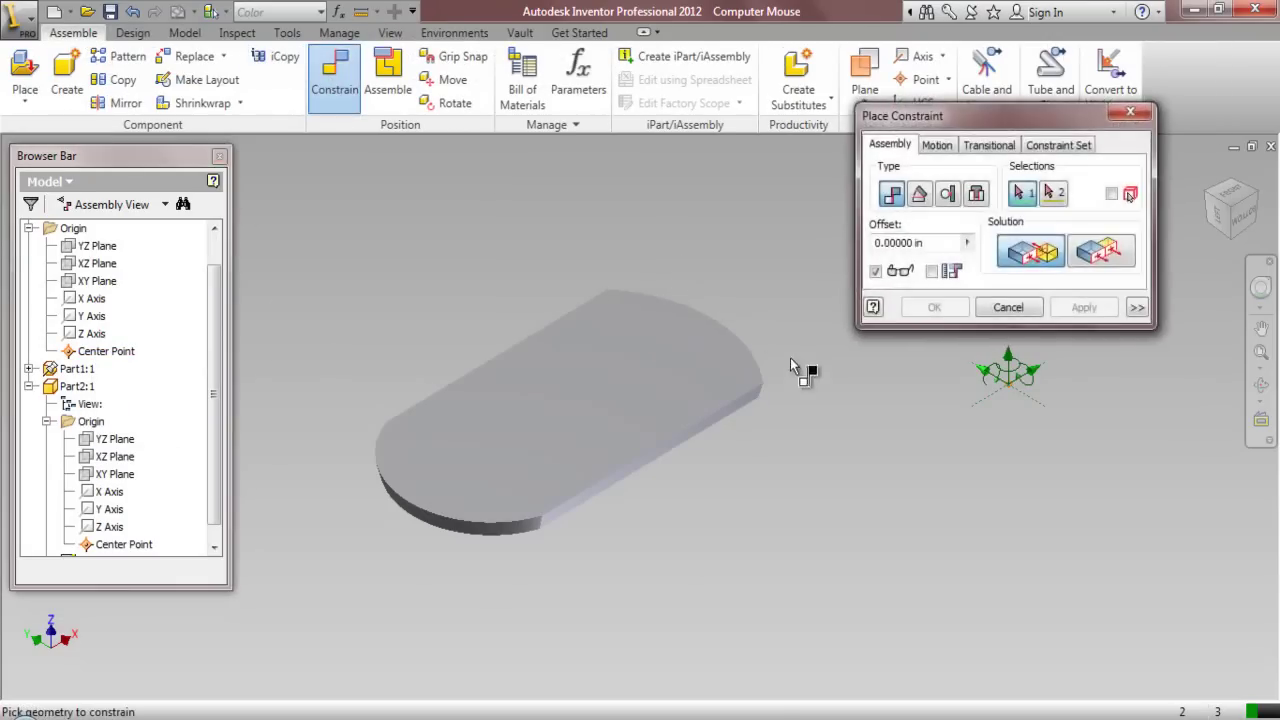
click(986, 394)
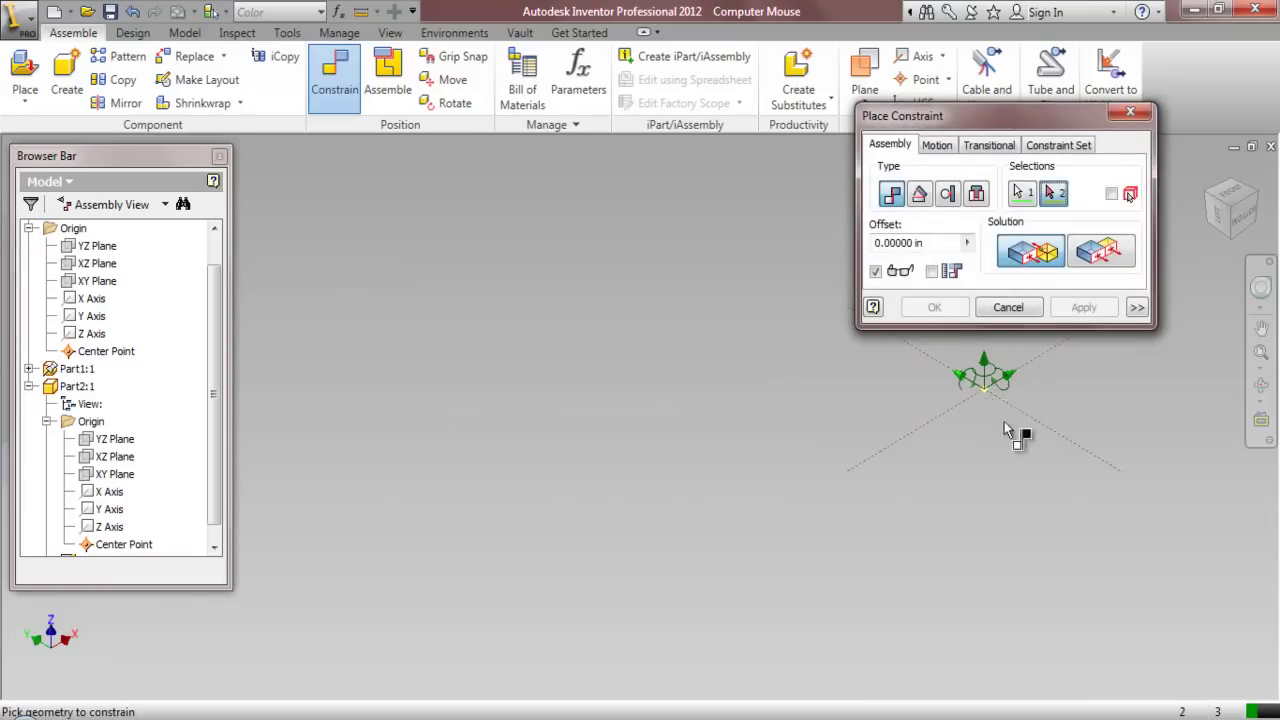
click(132, 353)
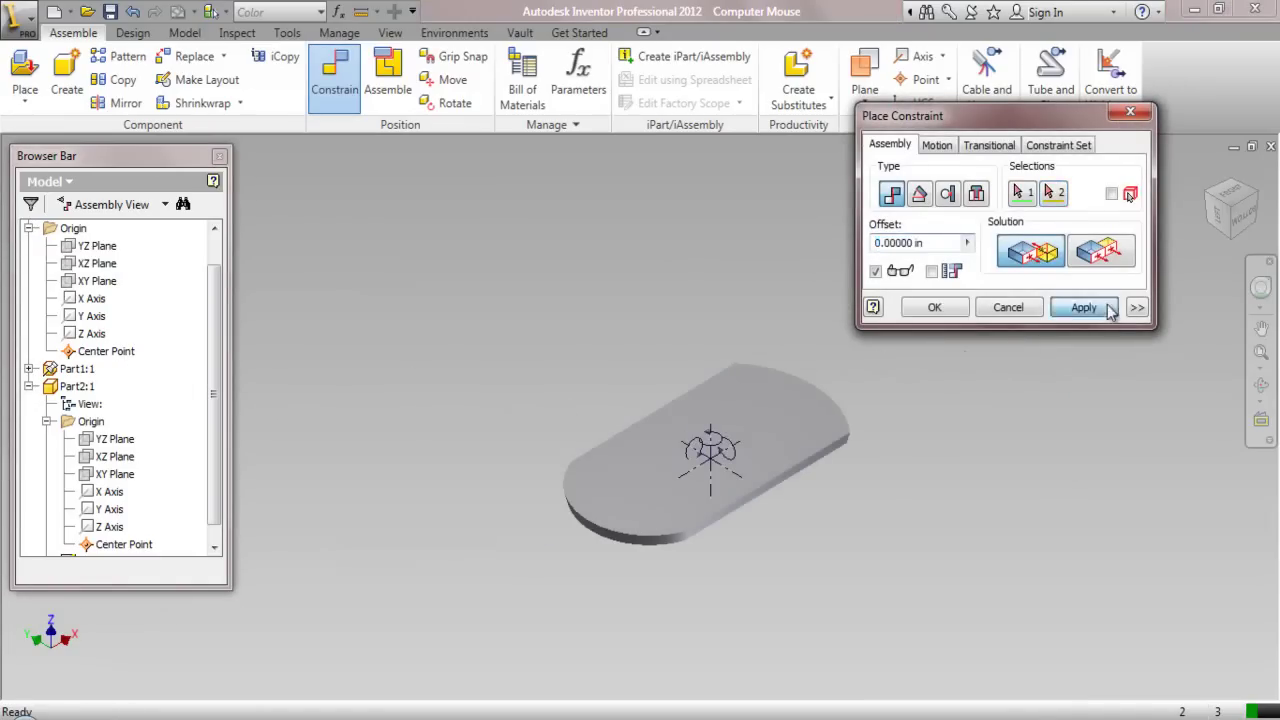
click(1084, 308)
click(1025, 308)
Turn on the visibility of the YZ planes of Part2 and the assembly, and rotate Part2 out of alignment
click(125, 443)
scroll(677, 480, up, 3)
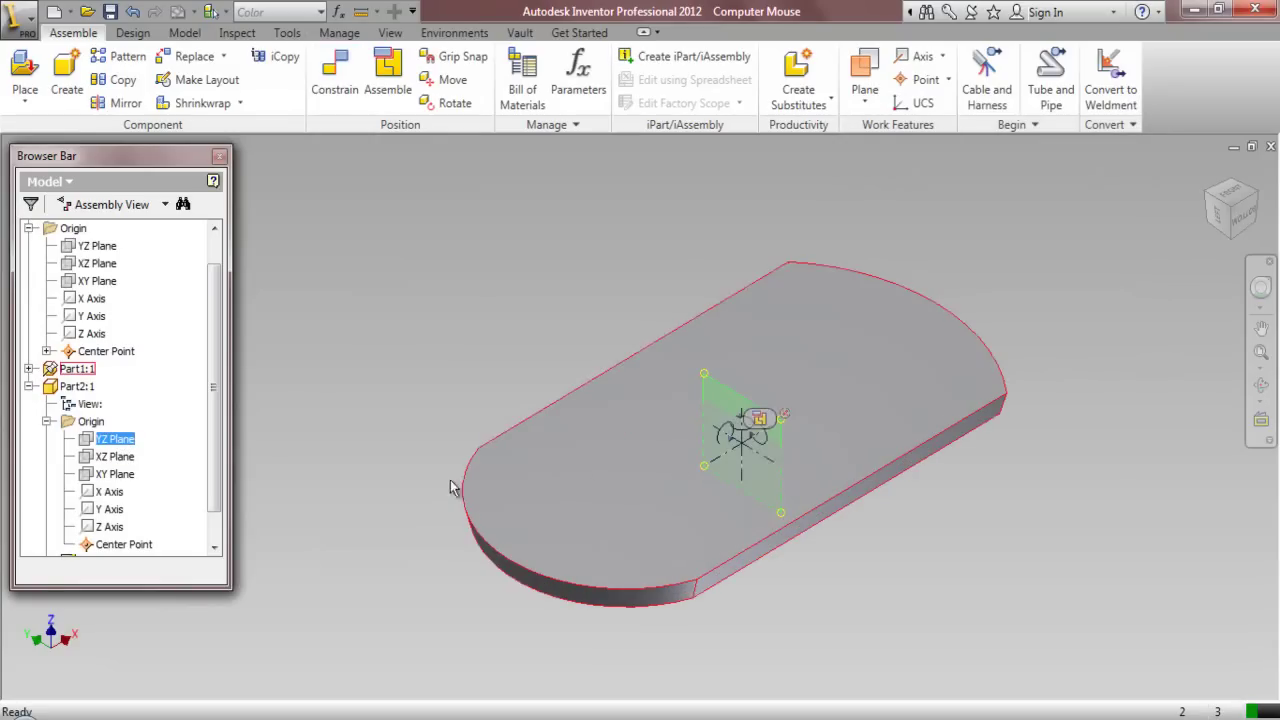
right_click(117, 443)
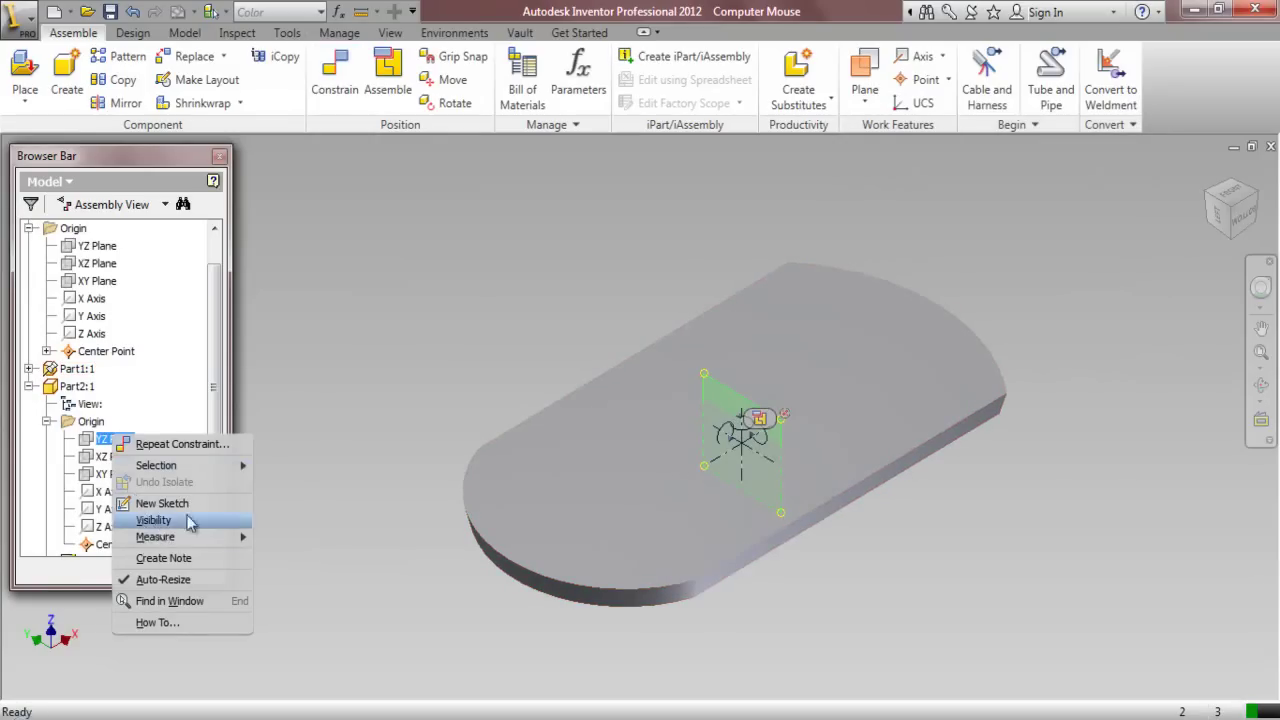
click(168, 517)
scroll(162, 360, up, 2)
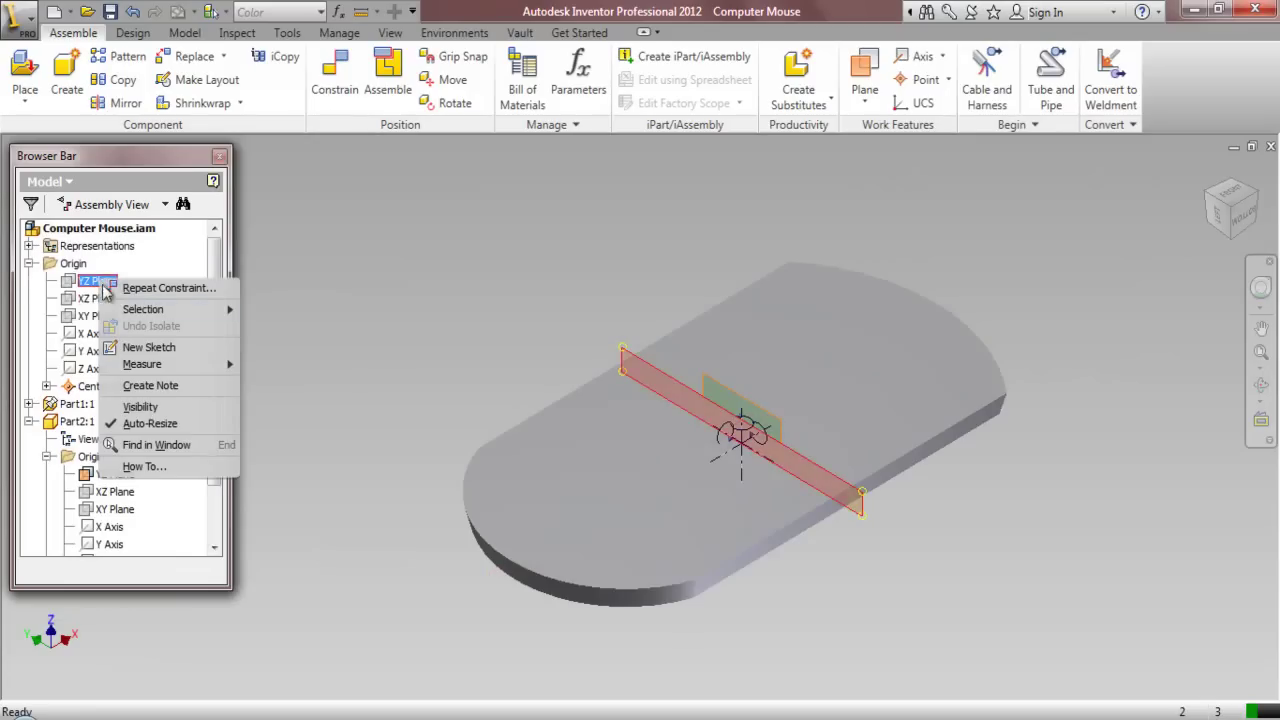
click(150, 423)
click(100, 425)
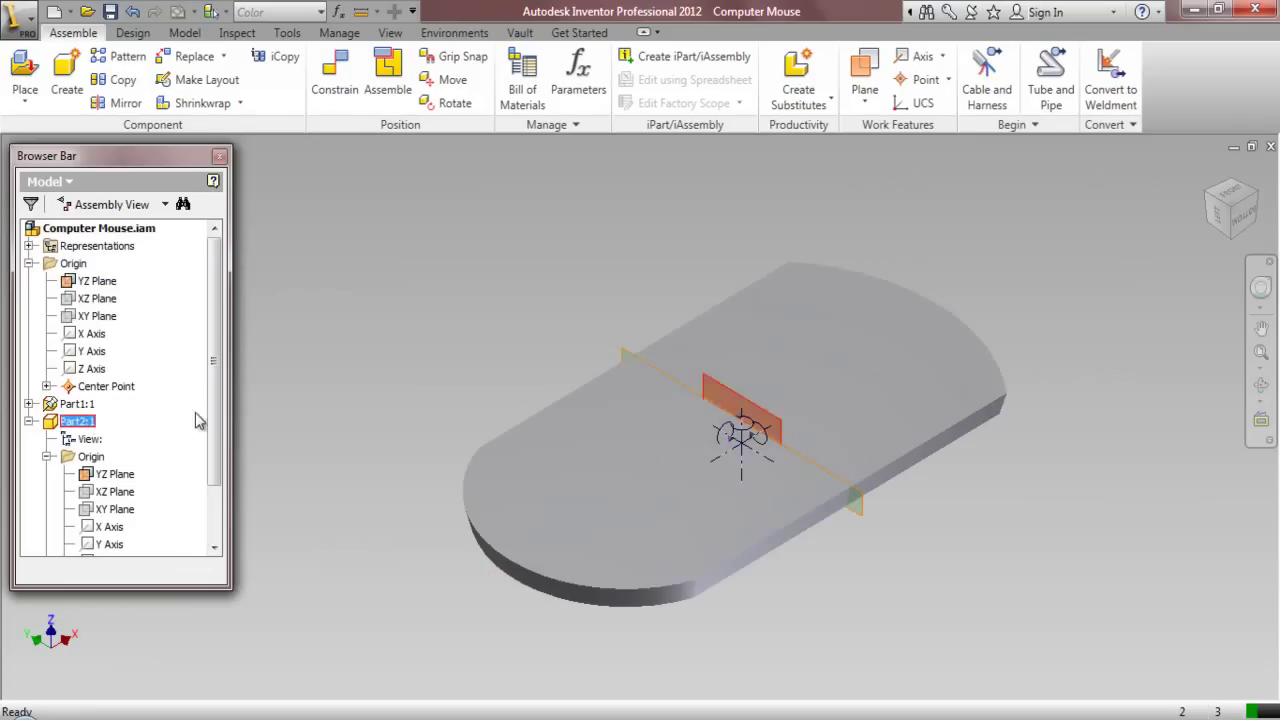
click(476, 352)
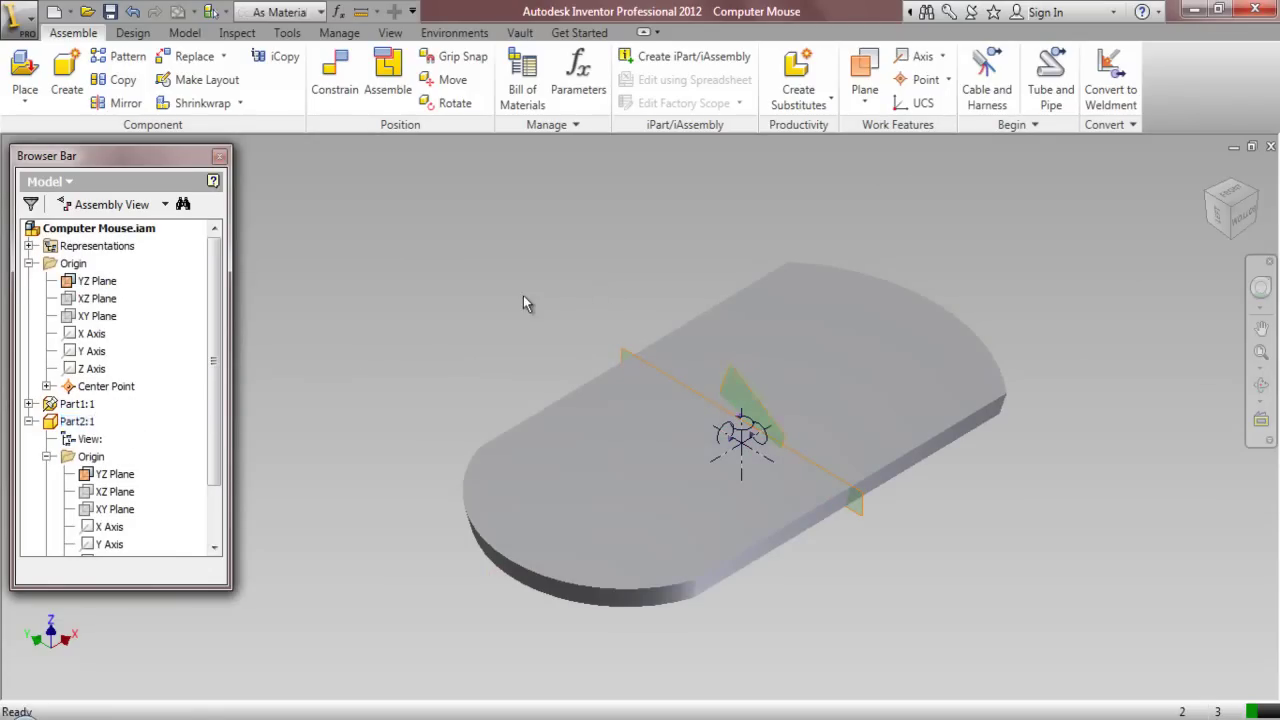
Mate Part2's YZ plane to the assembly's YZ plane with a 0 in offset
click(334, 72)
scroll(665, 308, up, 3)
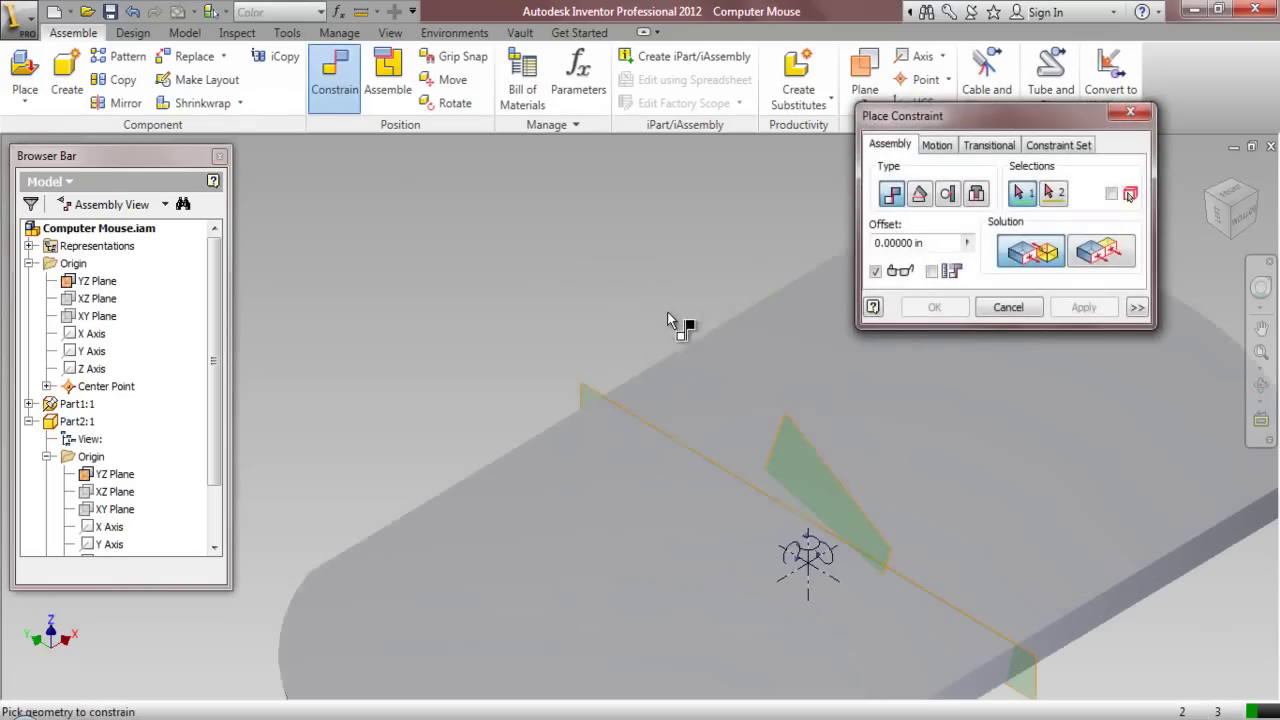
click(788, 420)
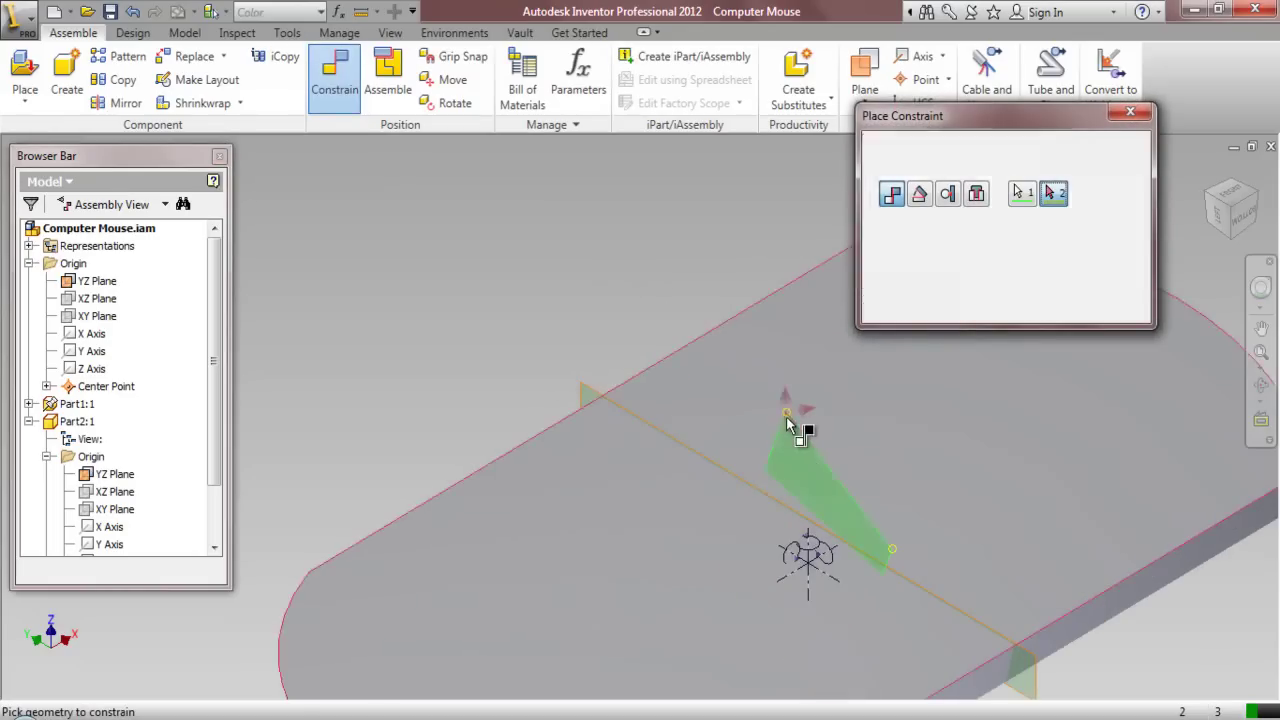
click(587, 390)
click(1095, 314)
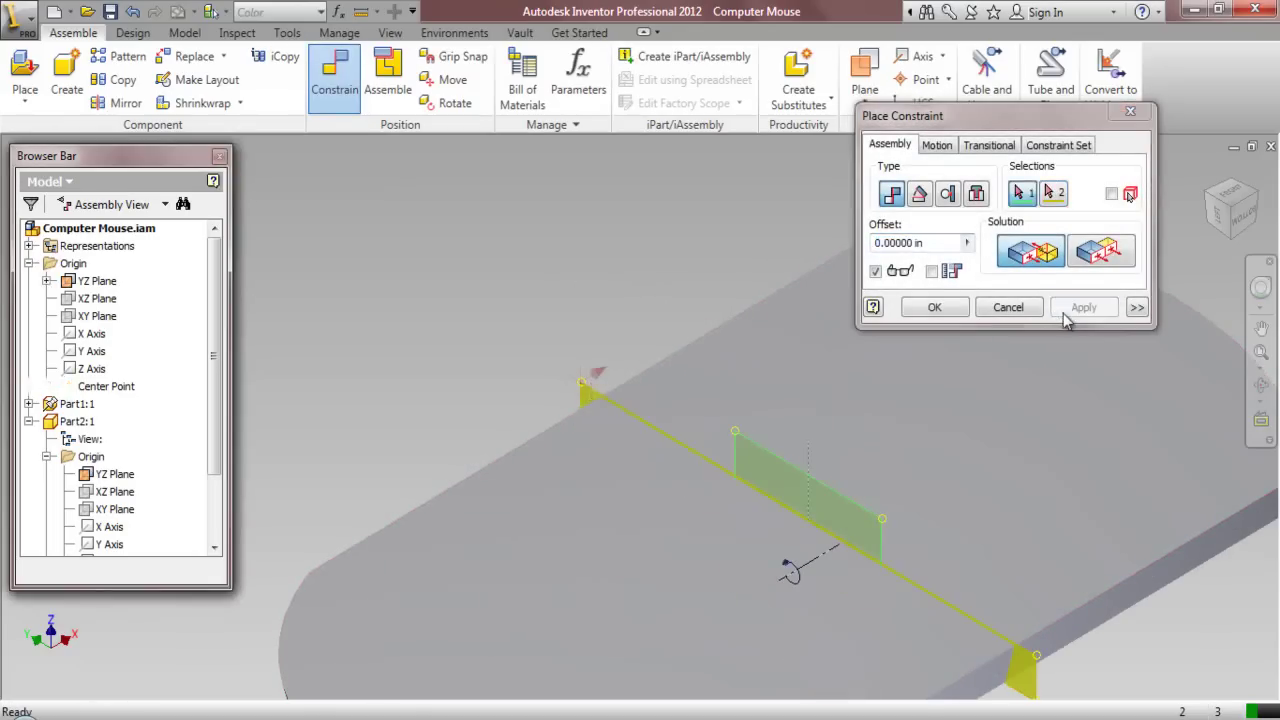
click(1030, 312)
scroll(733, 310, down, 3)
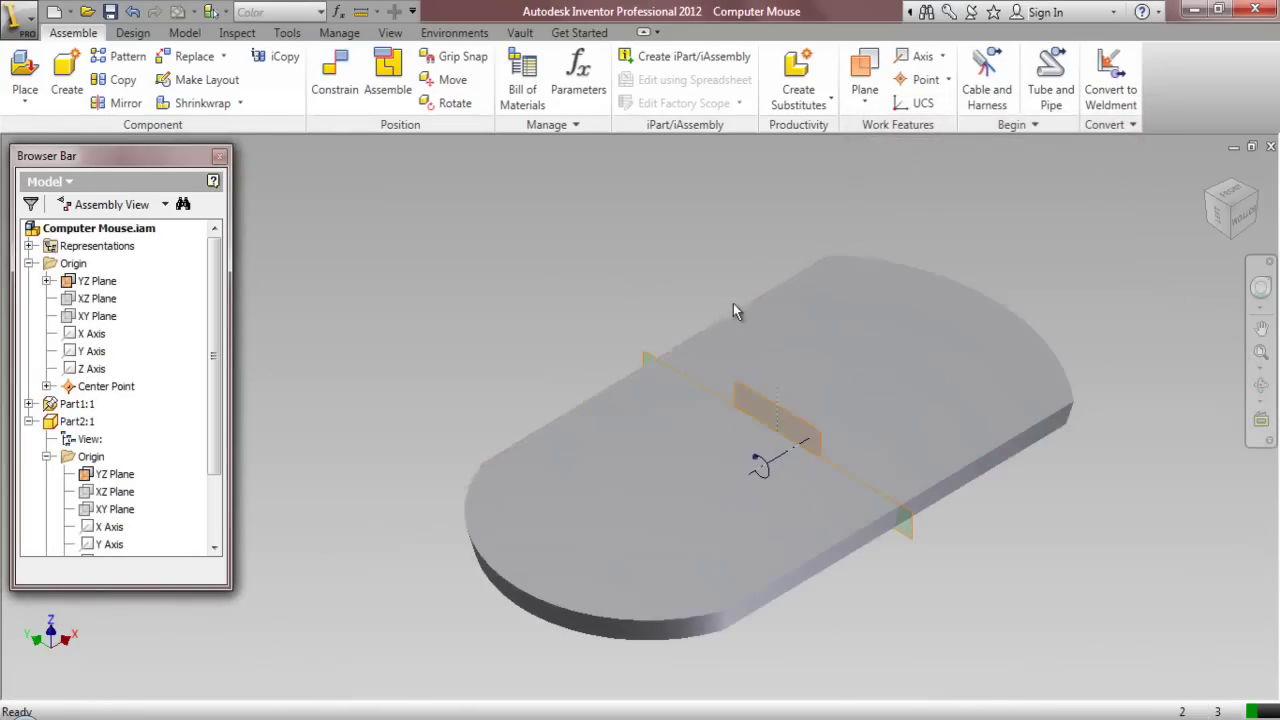
Turn off the visibility of the YZ planes and center points of both the assembly and Part2
right_click(100, 285)
click(134, 405)
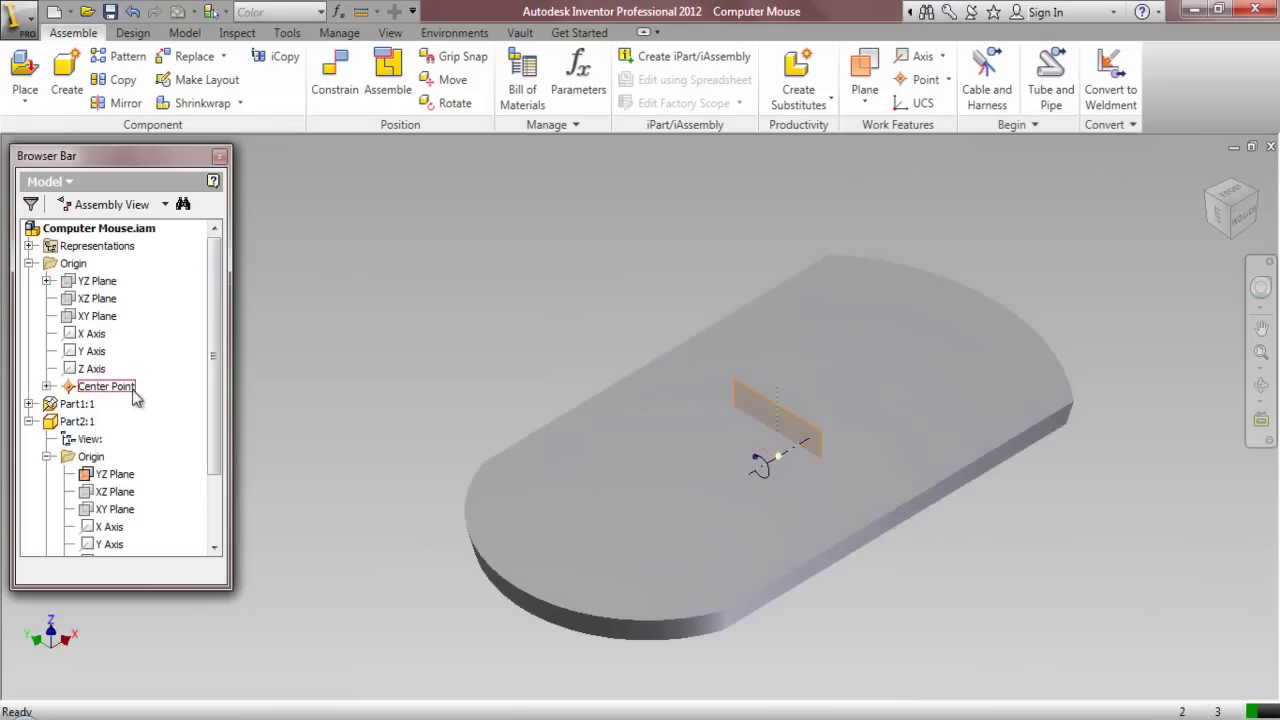
right_click(127, 393)
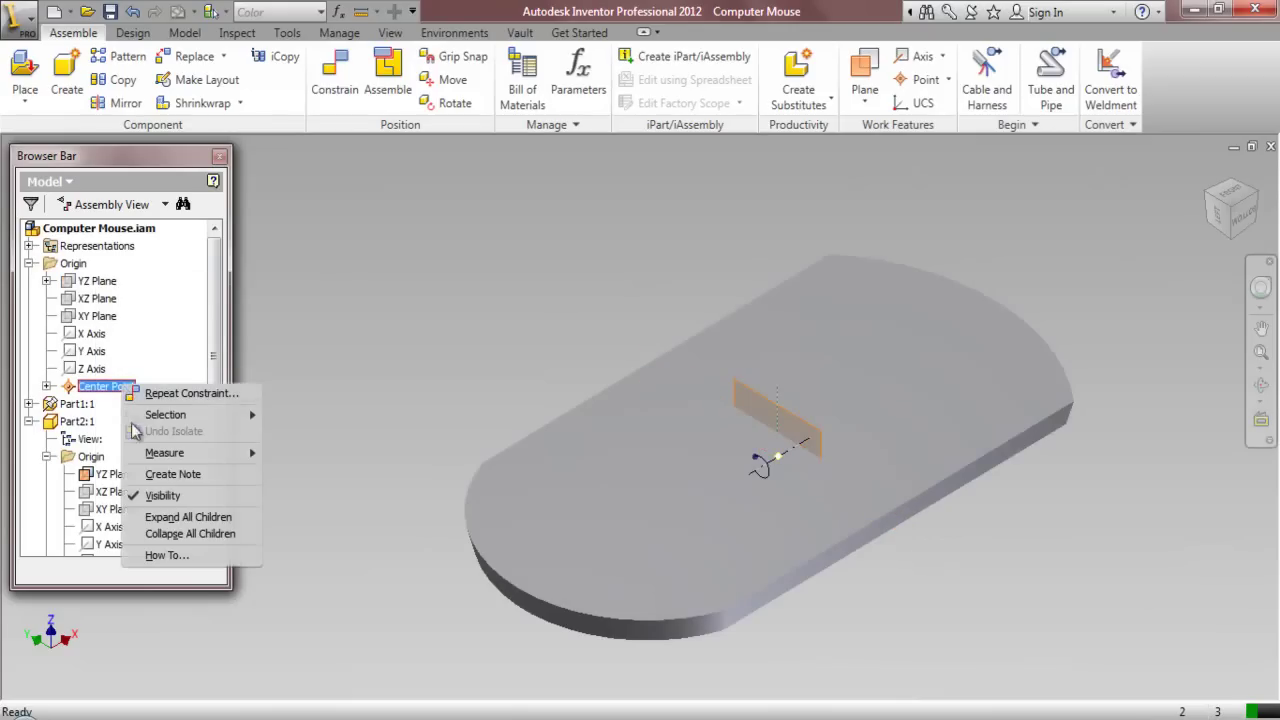
click(160, 492)
drag(214, 412, 214, 468)
click(155, 492)
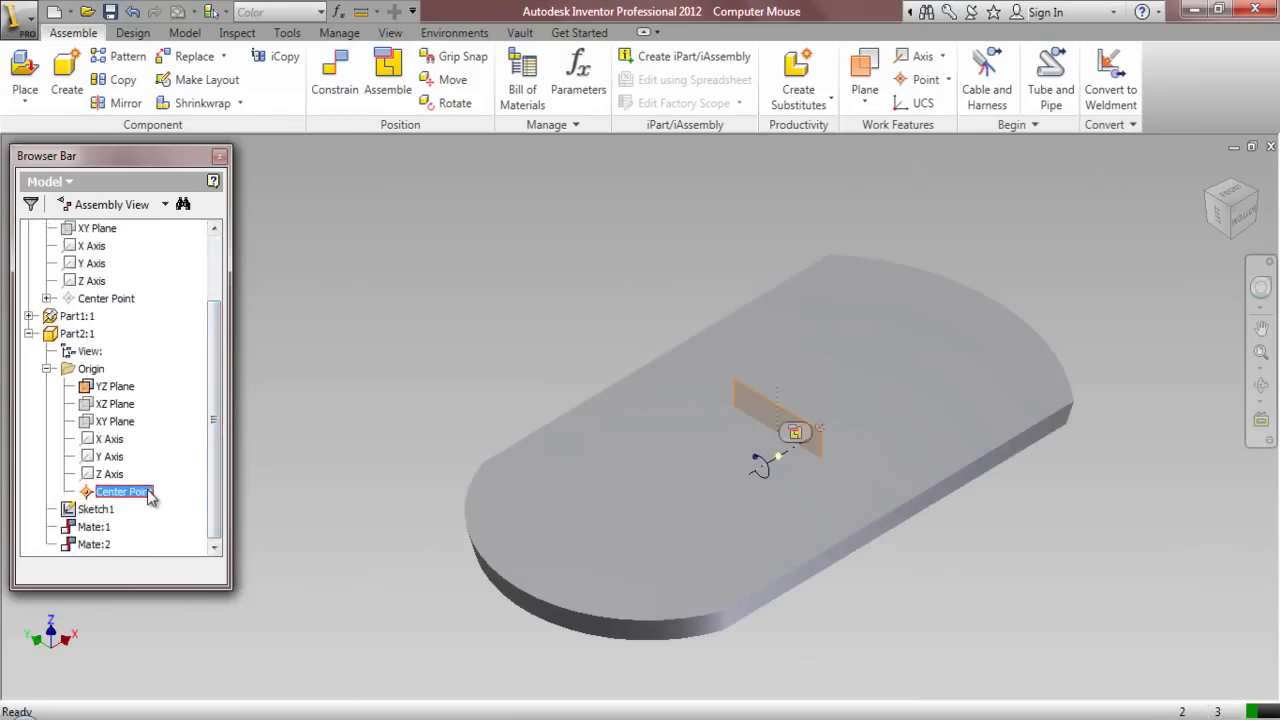
right_click(148, 491)
click(178, 557)
click(116, 387)
right_click(118, 387)
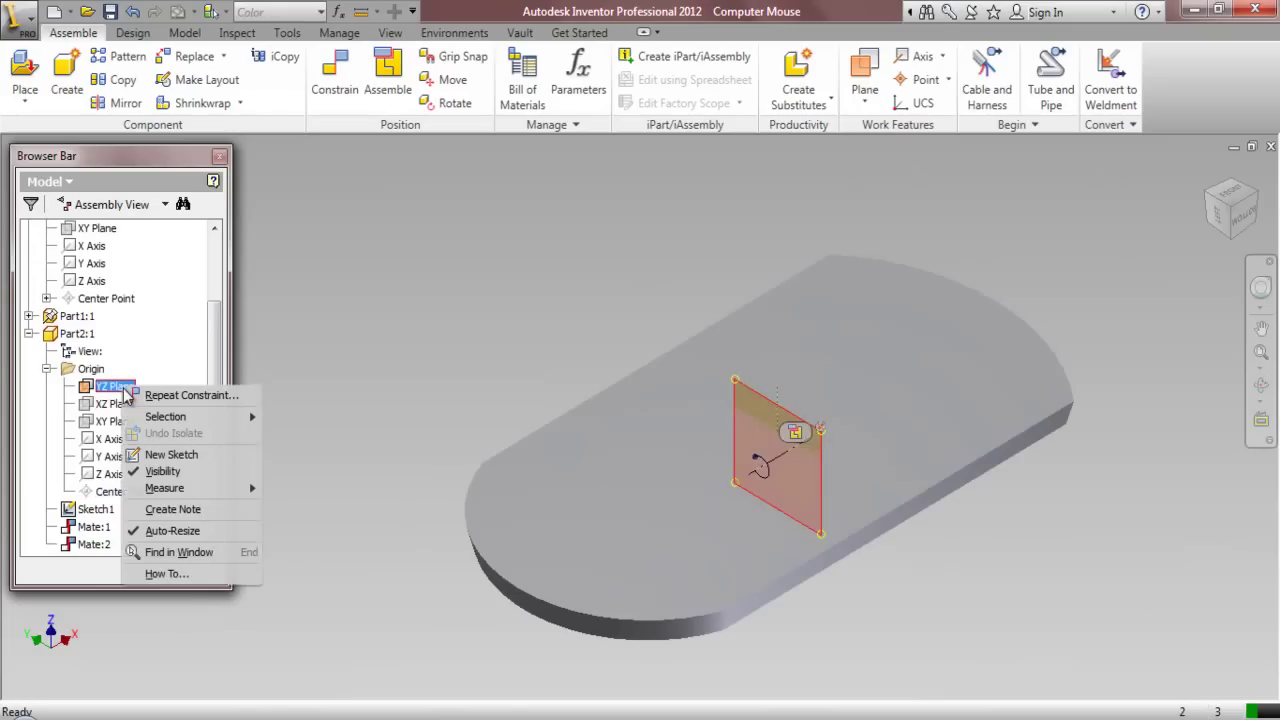
click(152, 471)
scroll(200, 370, up, 2)
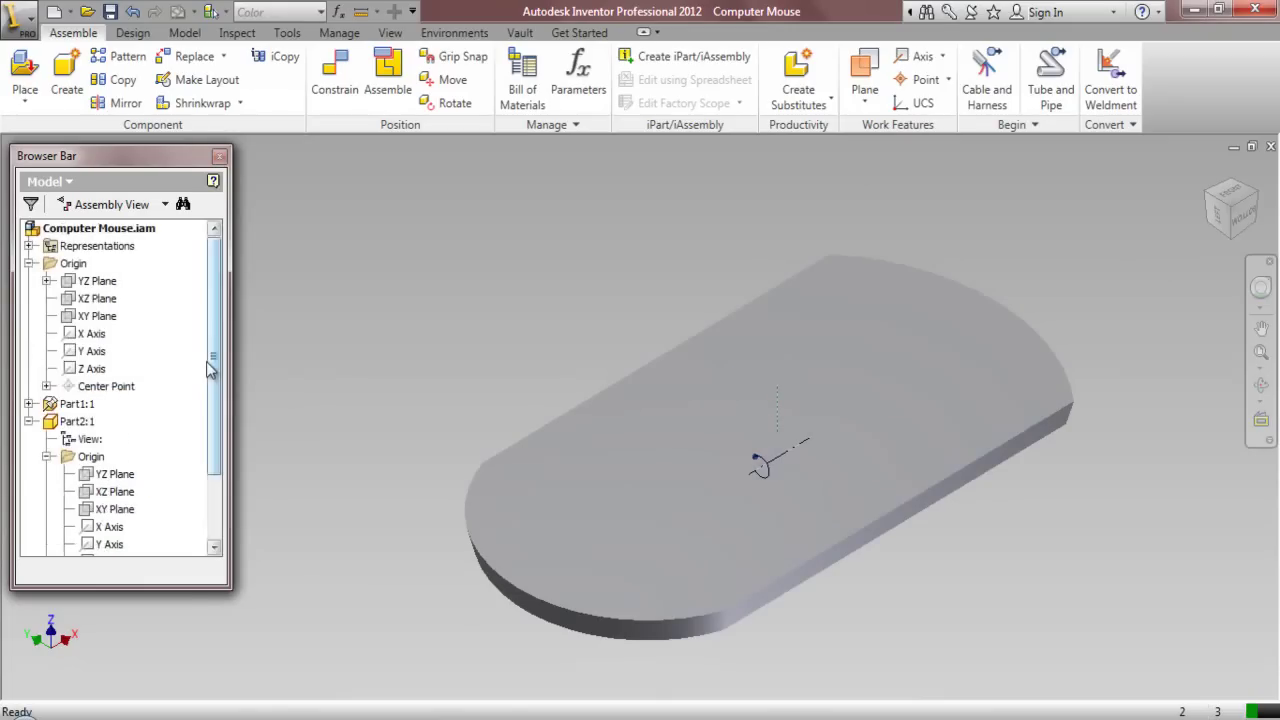
Show the assembly's XZ plane and Part2's XY plane, and swing Part2 slightly out of alignment
right_click(104, 302)
click(150, 427)
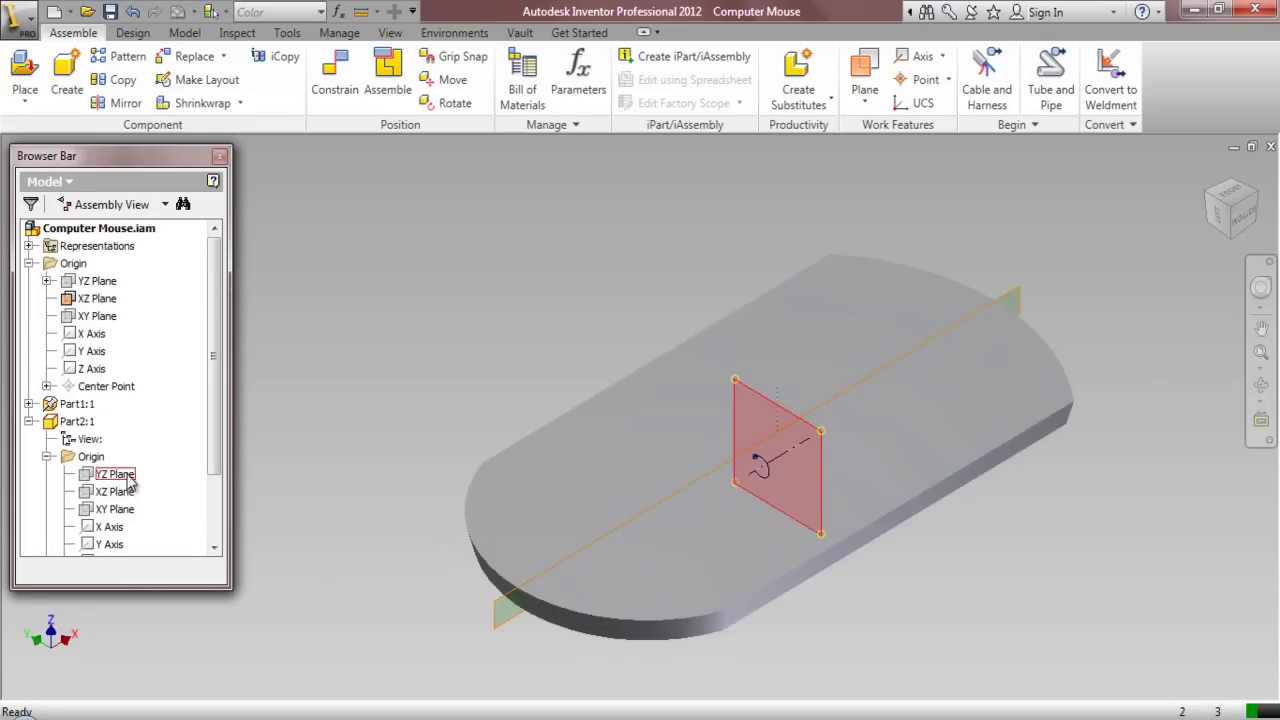
right_click(126, 511)
click(155, 594)
right_click(126, 511)
click(155, 595)
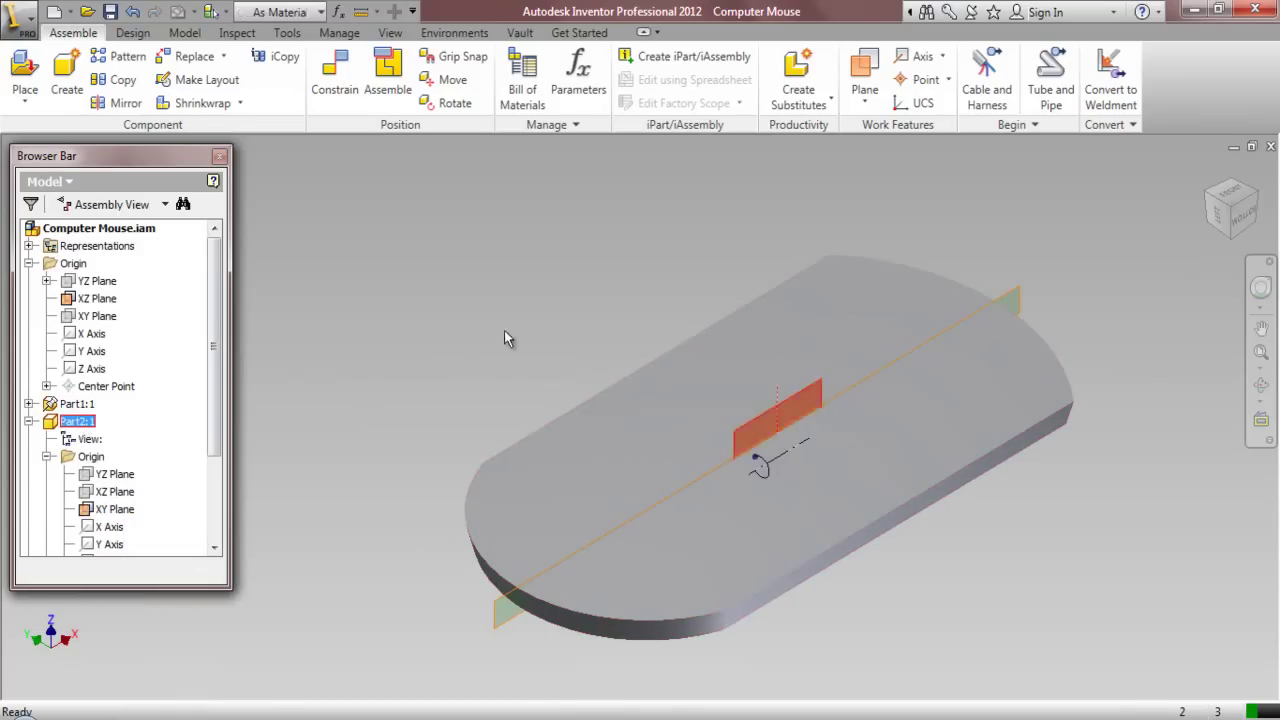
click(477, 299)
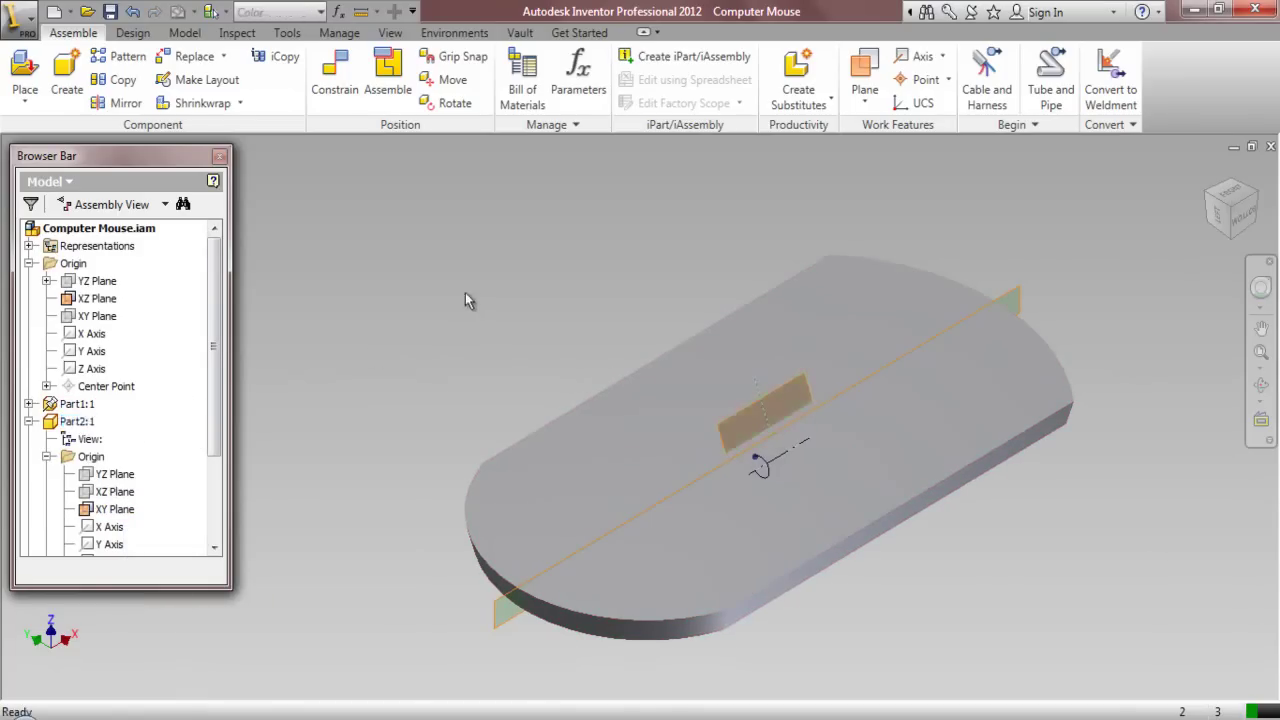
Mate Part2's XY plane to the assembly's XZ plane with a 0 in offset
click(334, 75)
scroll(788, 379, up, 3)
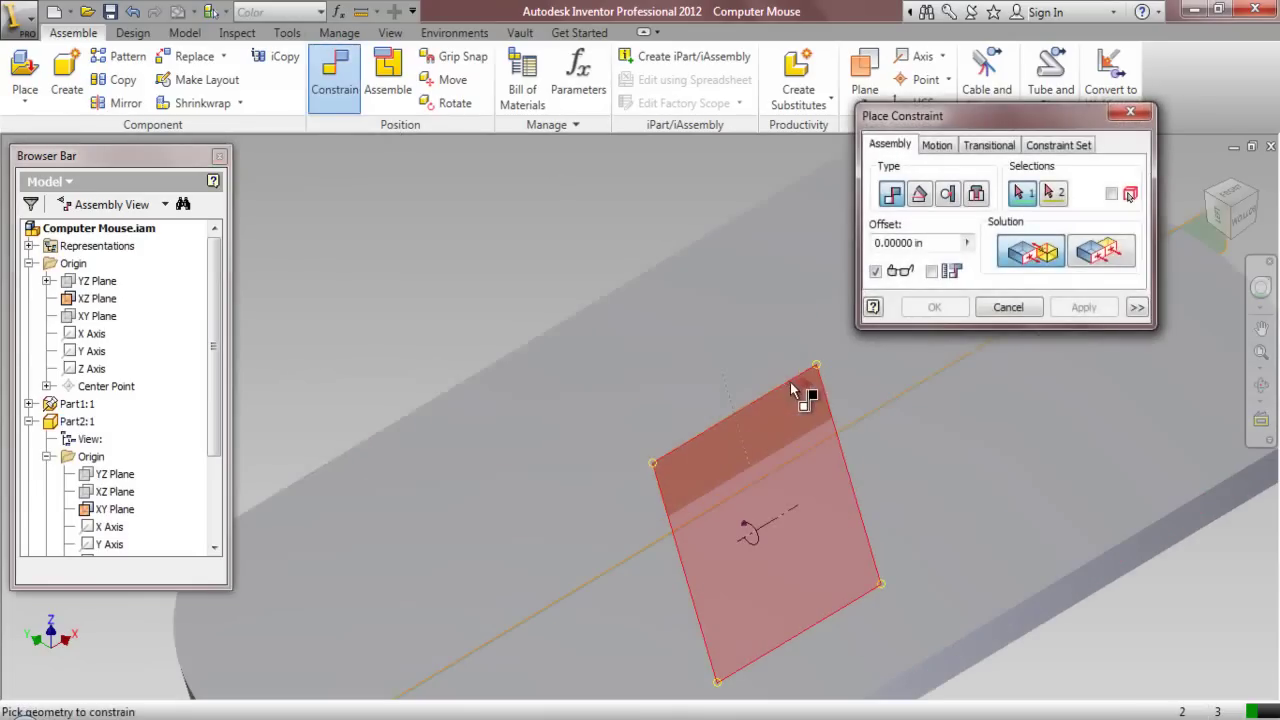
click(790, 388)
scroll(766, 400, down, 4)
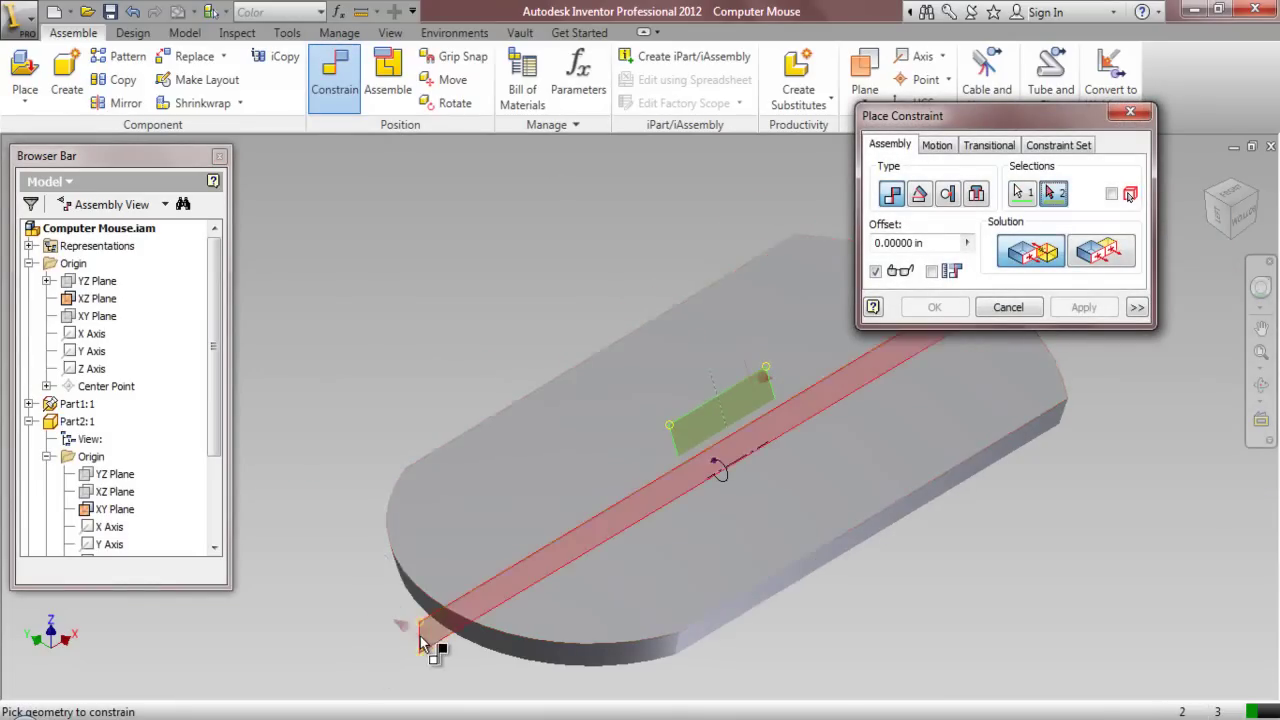
click(420, 638)
click(1088, 309)
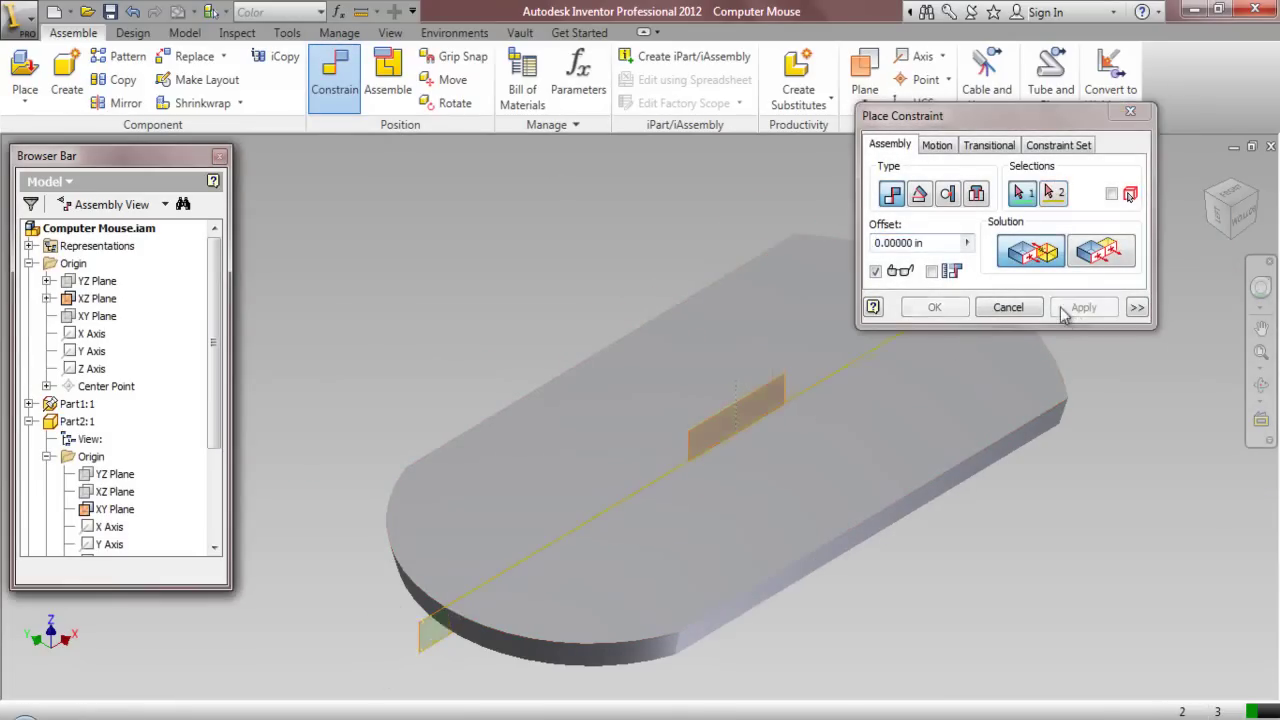
click(1008, 307)
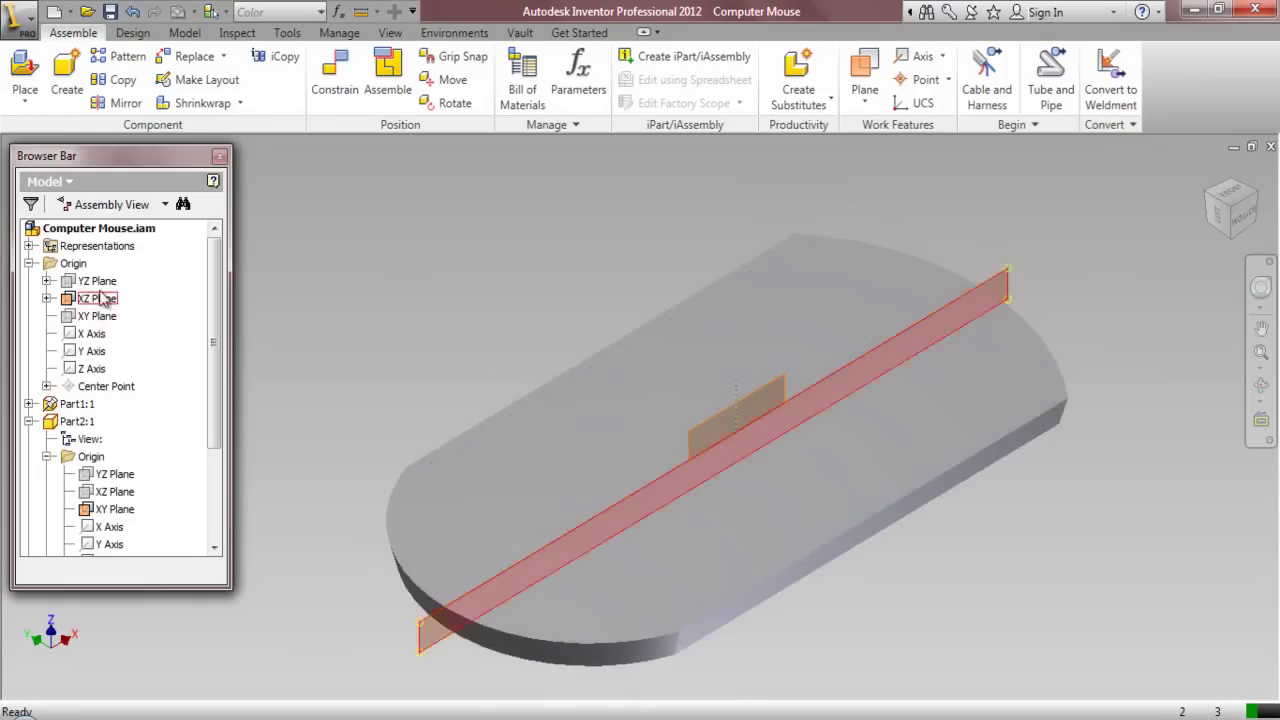
Turn off the visibility of the assembly's XZ plane, Part2's XY plane and Work Plane1
right_click(97, 298)
click(130, 415)
right_click(115, 509)
click(149, 597)
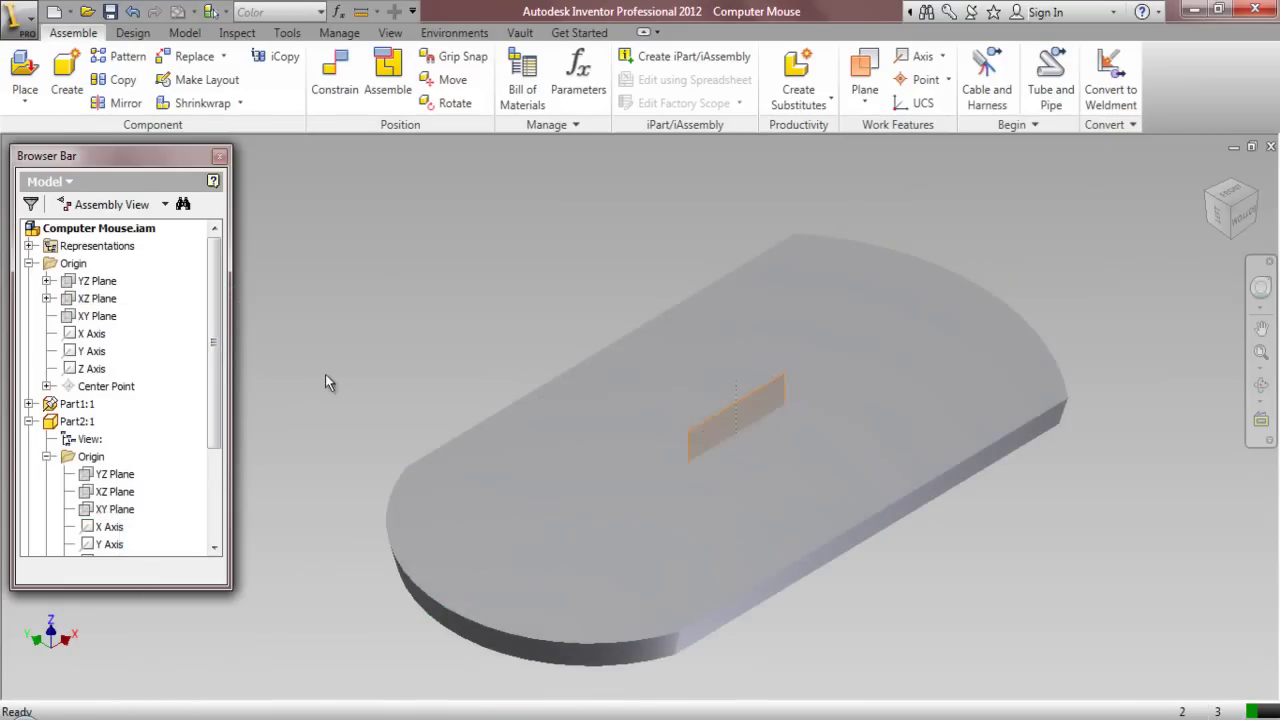
scroll(200, 412, down, 3)
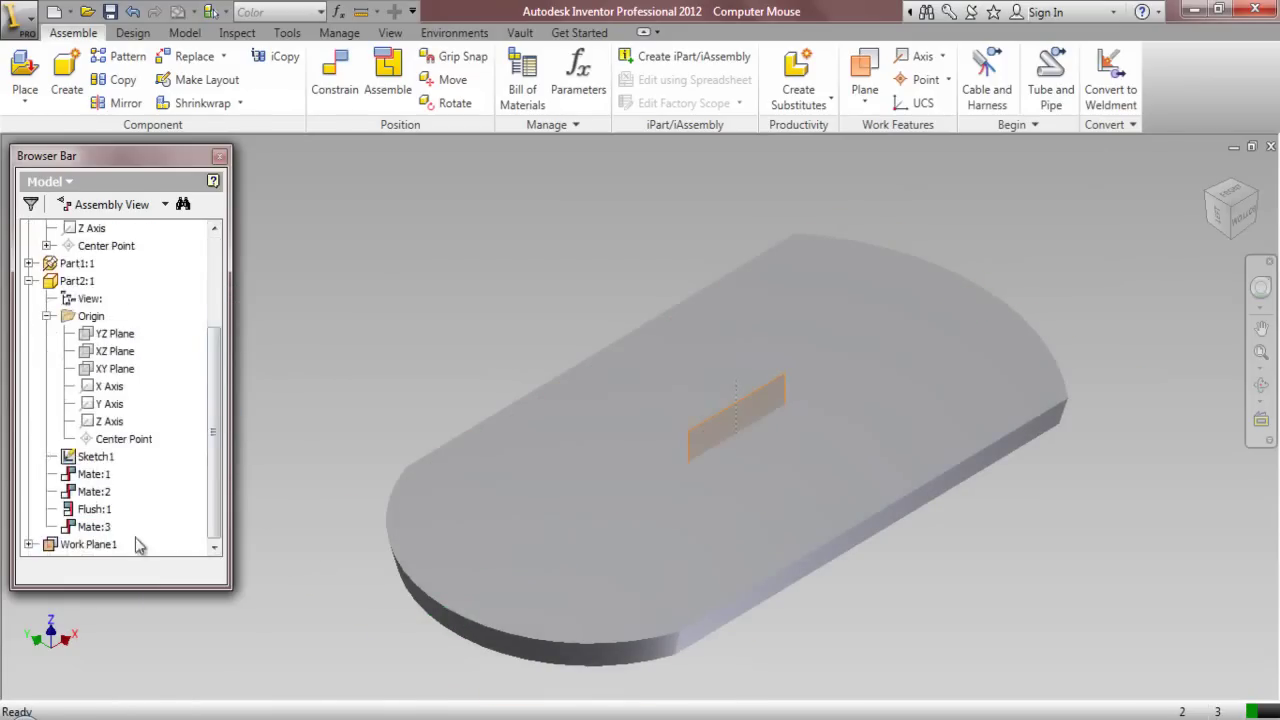
right_click(102, 548)
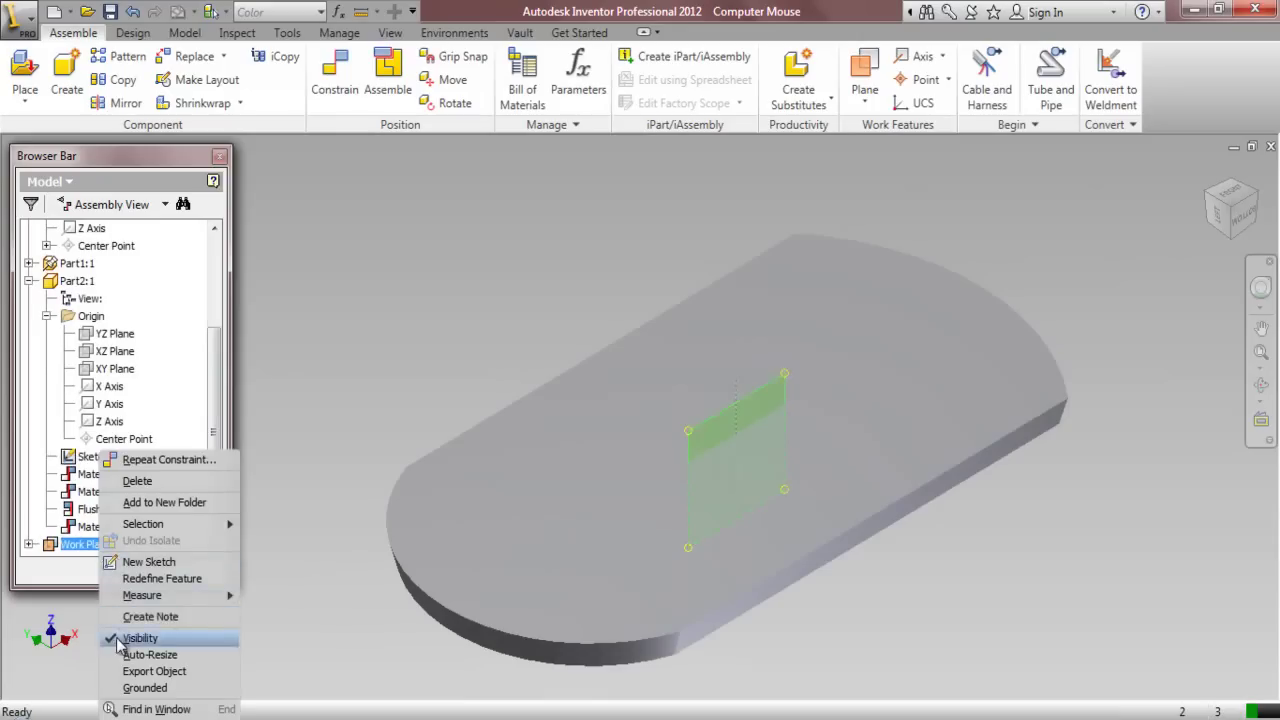
click(140, 640)
Collapse the whole model tree and save the Computer Mouse assembly together with Part2
right_click(189, 399)
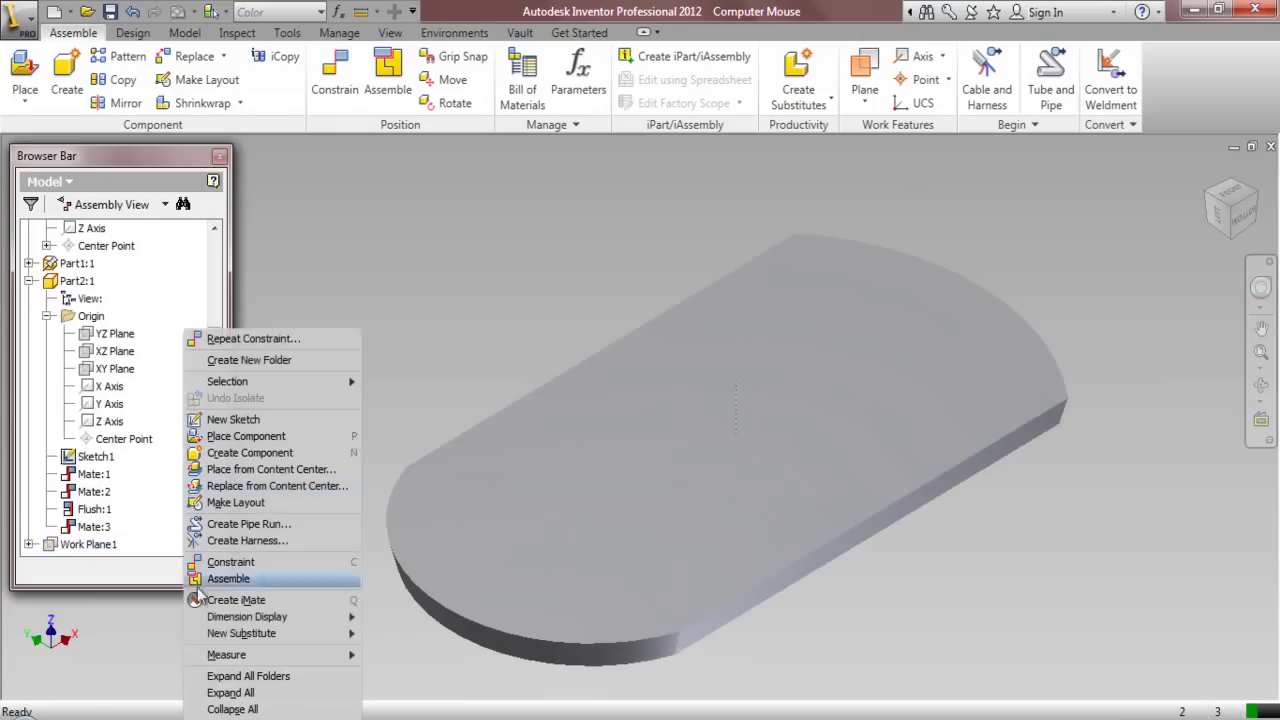
click(300, 708)
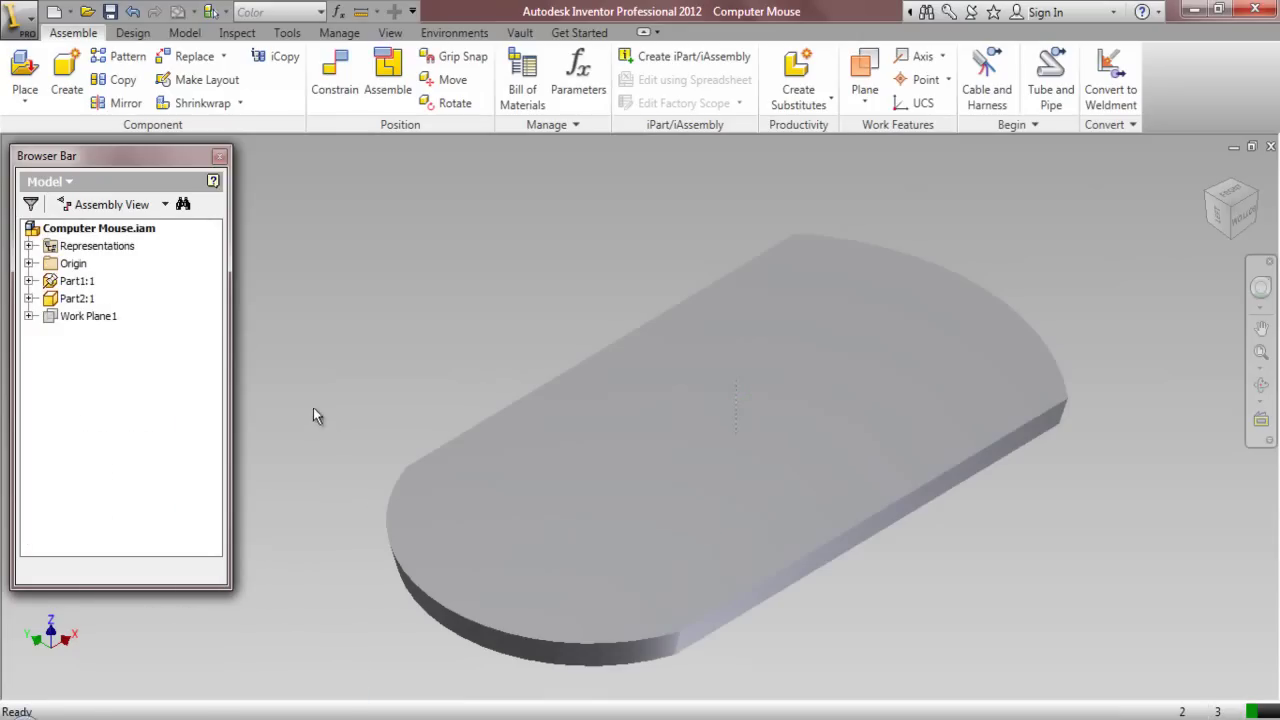
click(110, 11)
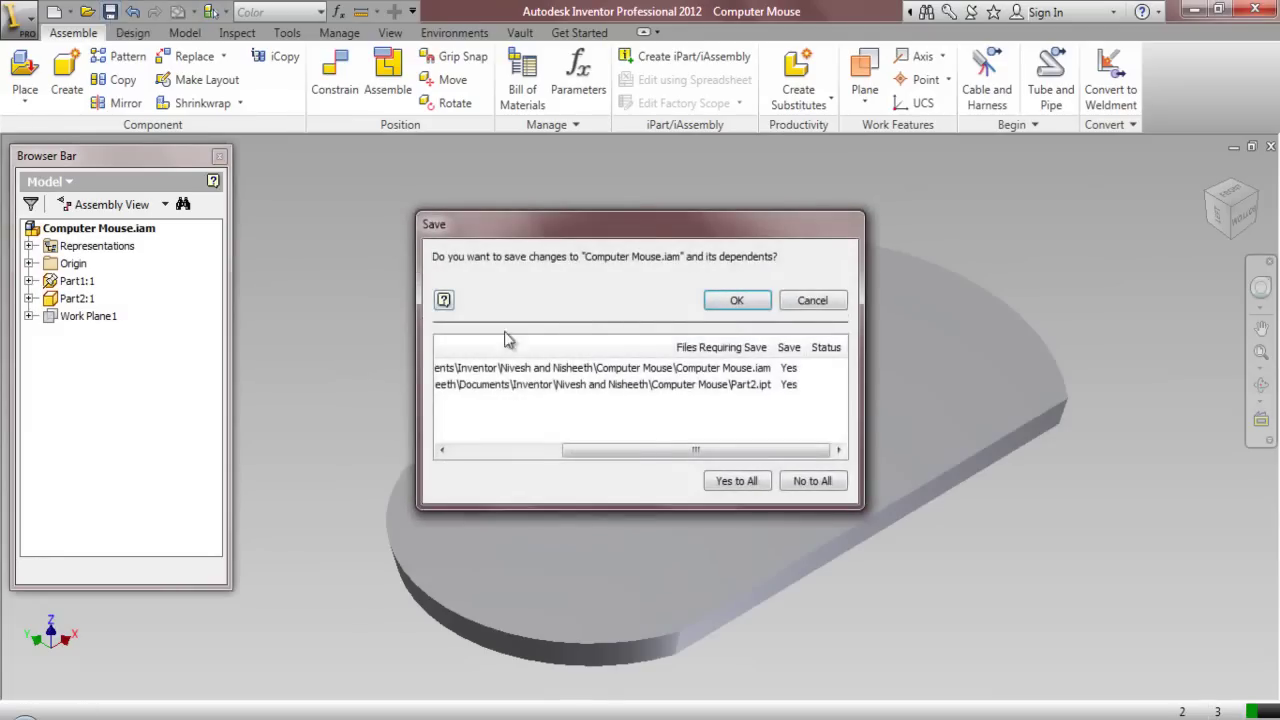
click(736, 300)
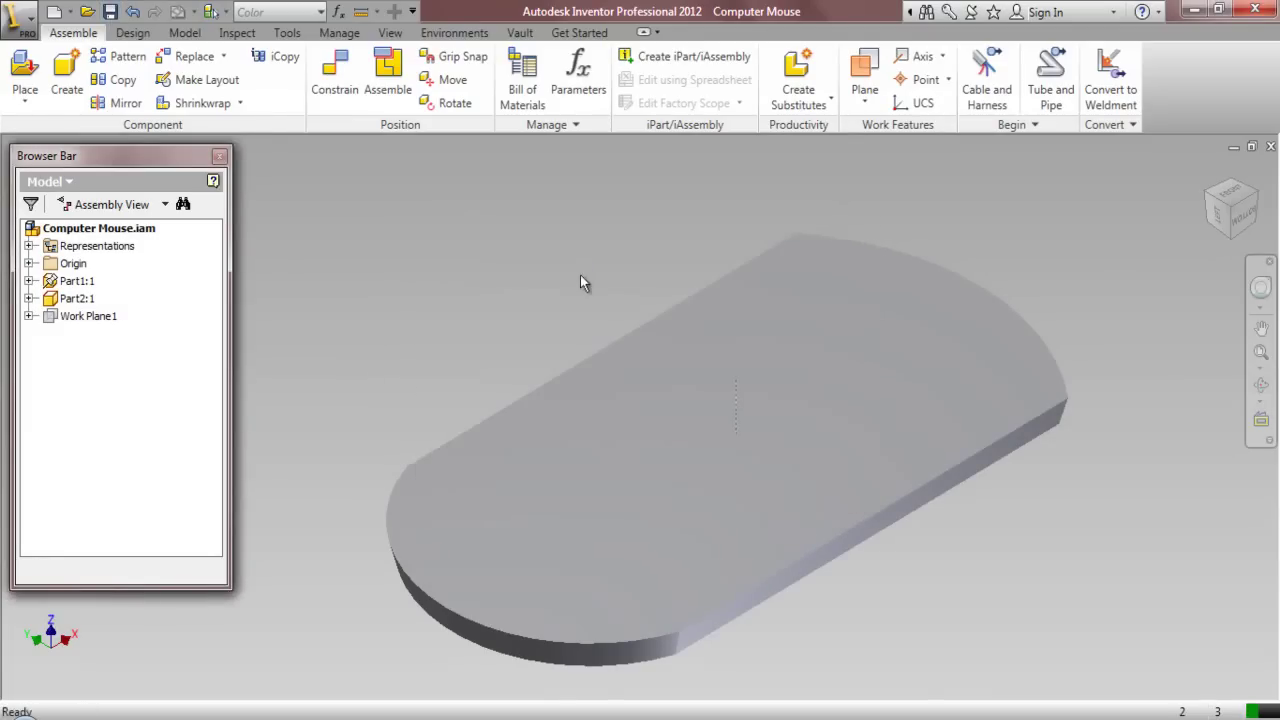
click(390, 32)
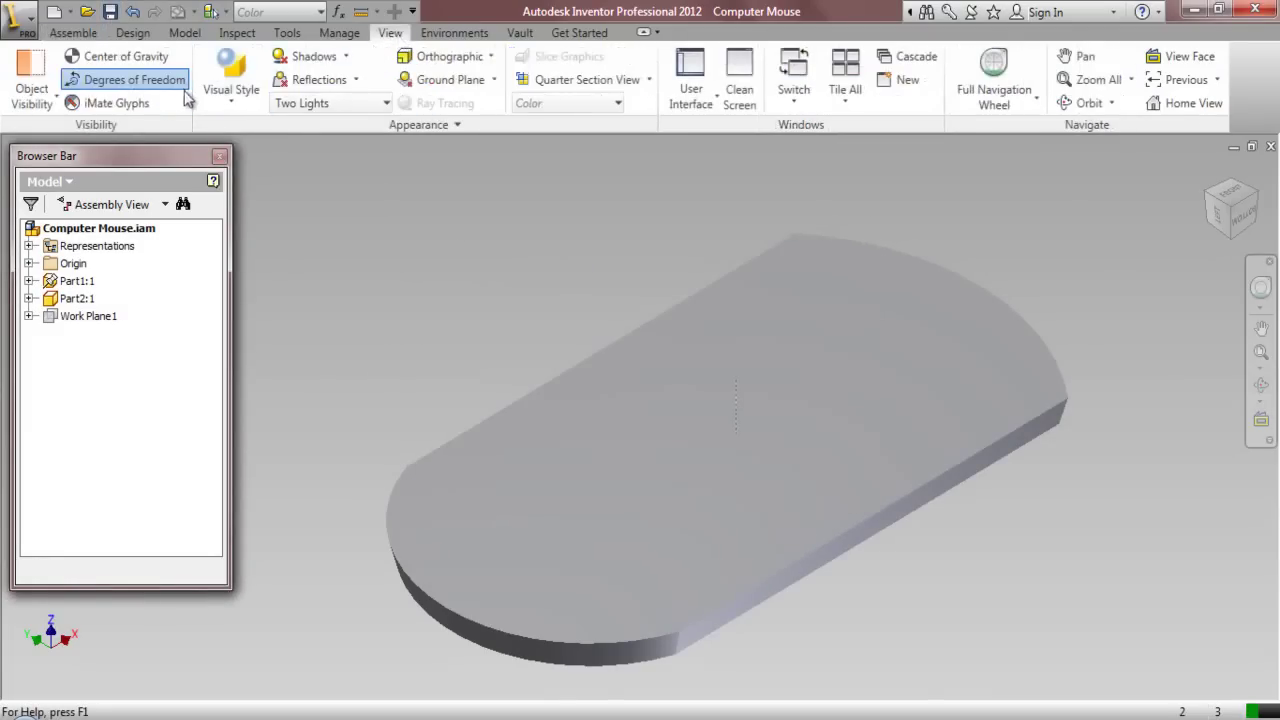
click(73, 33)
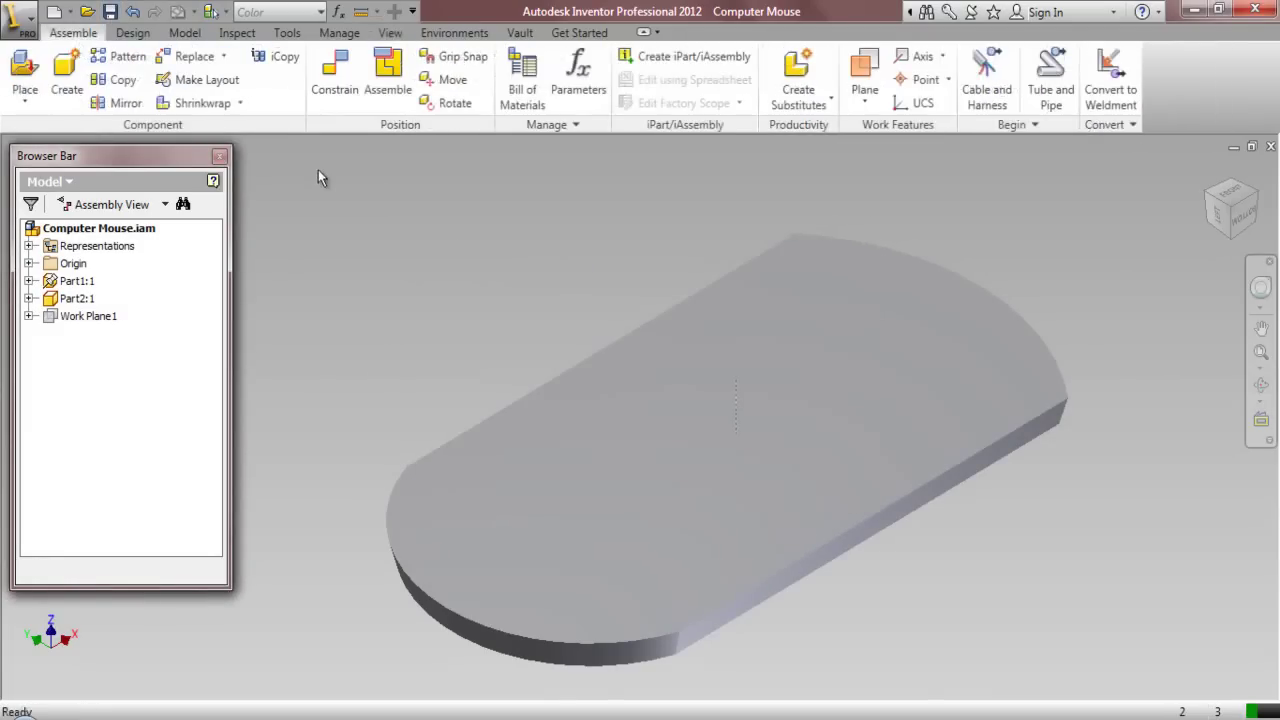
Edit Part2 in place and start a new sketch on its XY plane
right_click(92, 300)
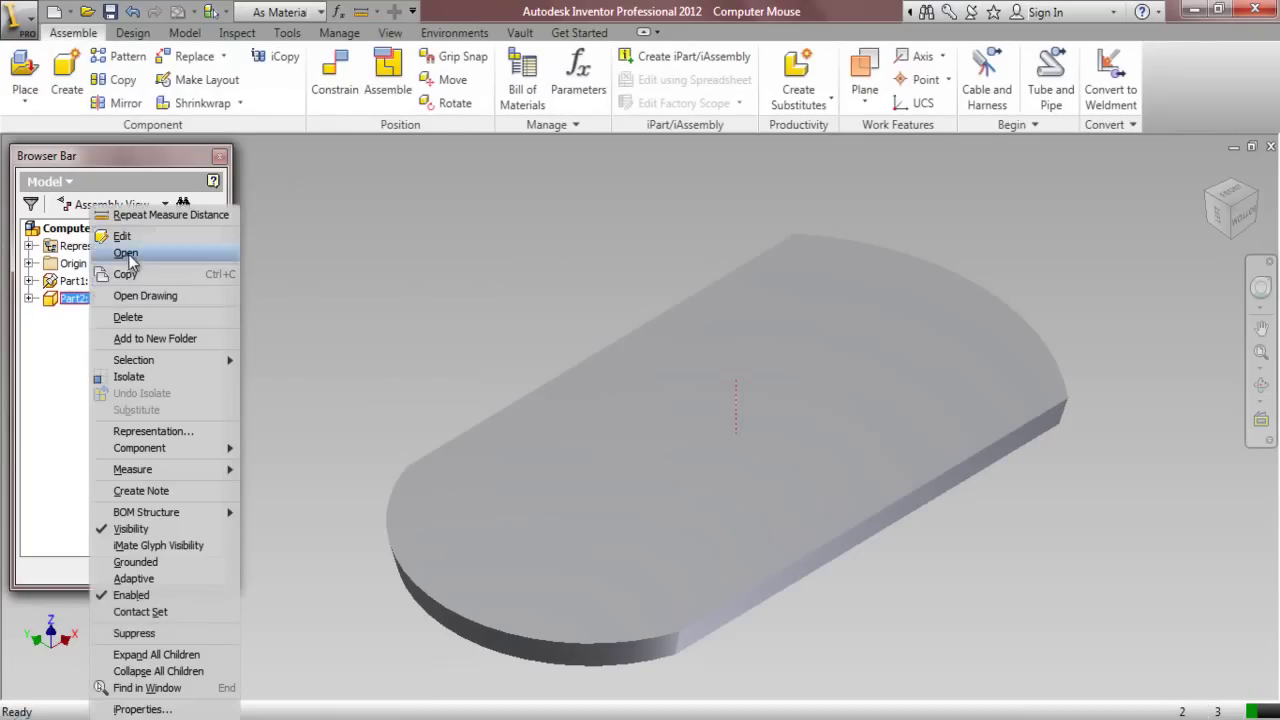
click(122, 236)
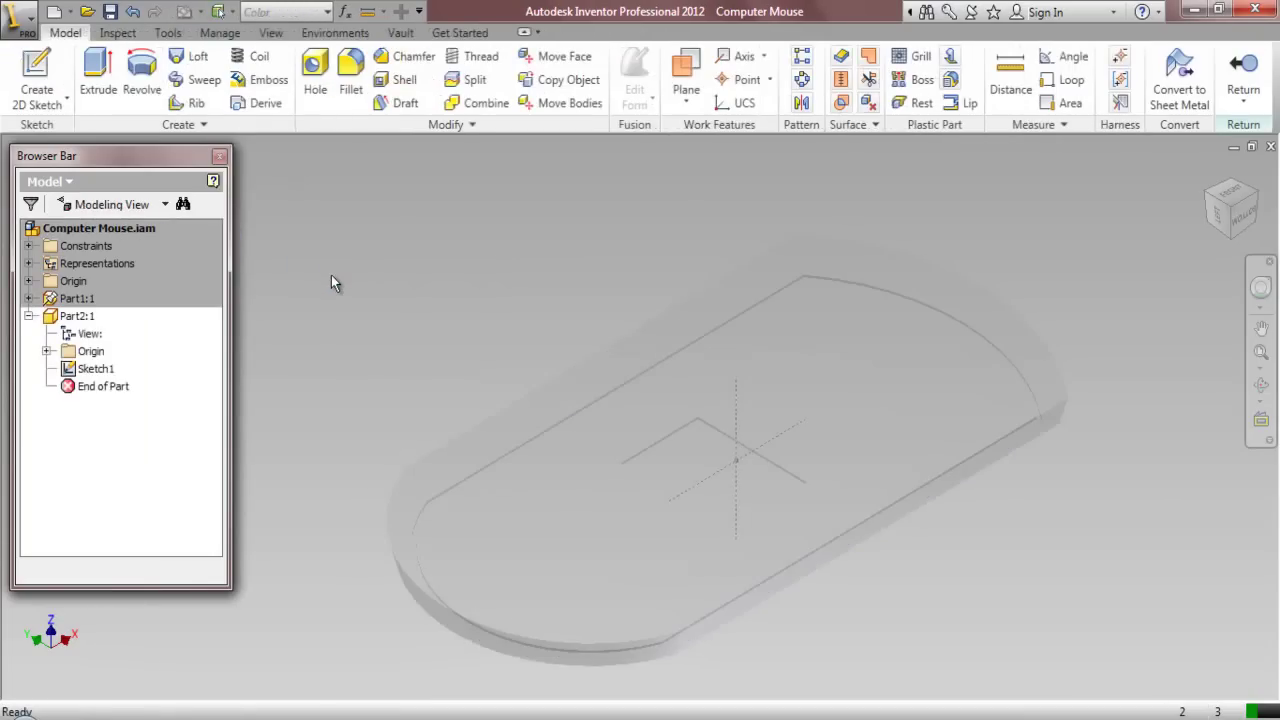
click(47, 352)
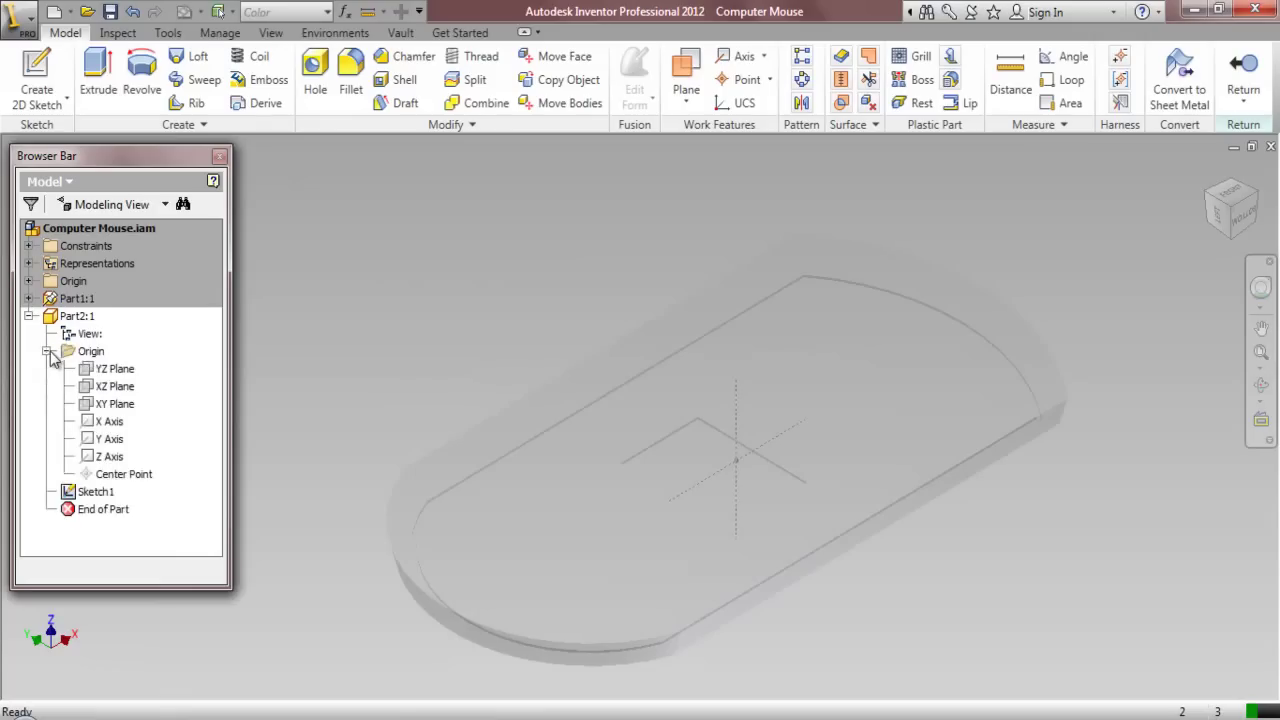
click(112, 403)
right_click(113, 402)
click(150, 446)
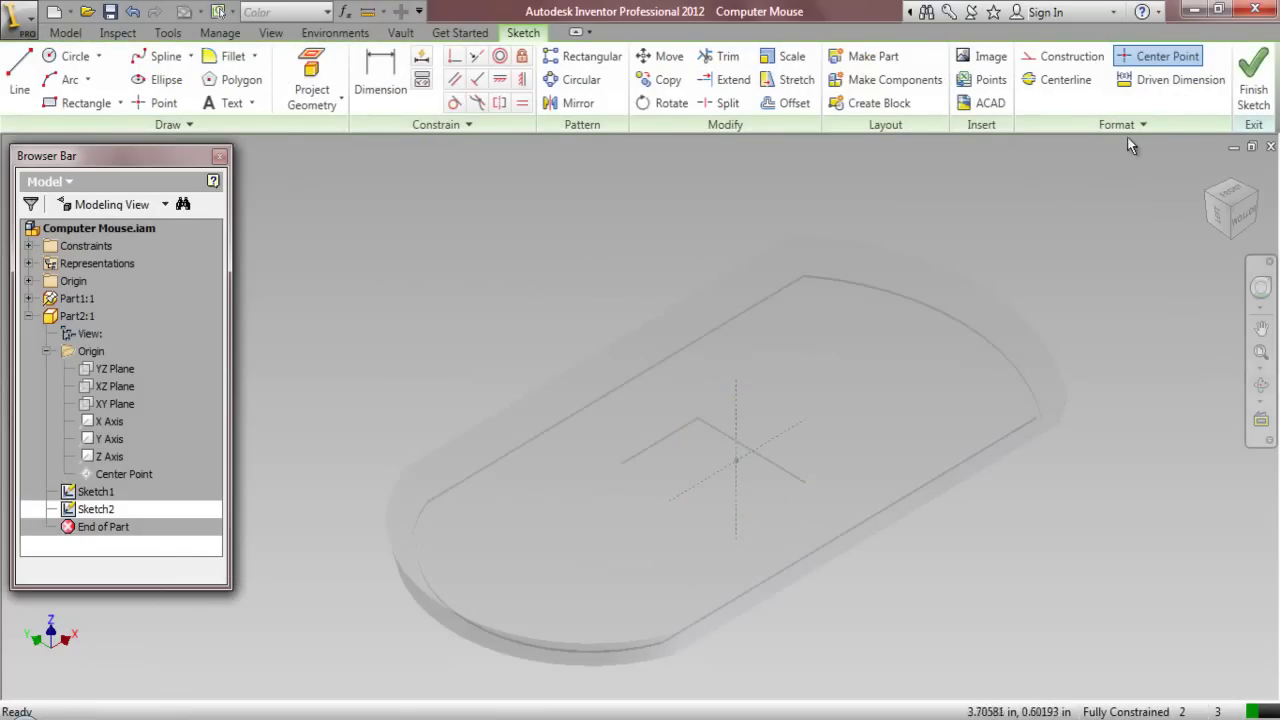
Set the color for new sketch geometry to White
click(1141, 125)
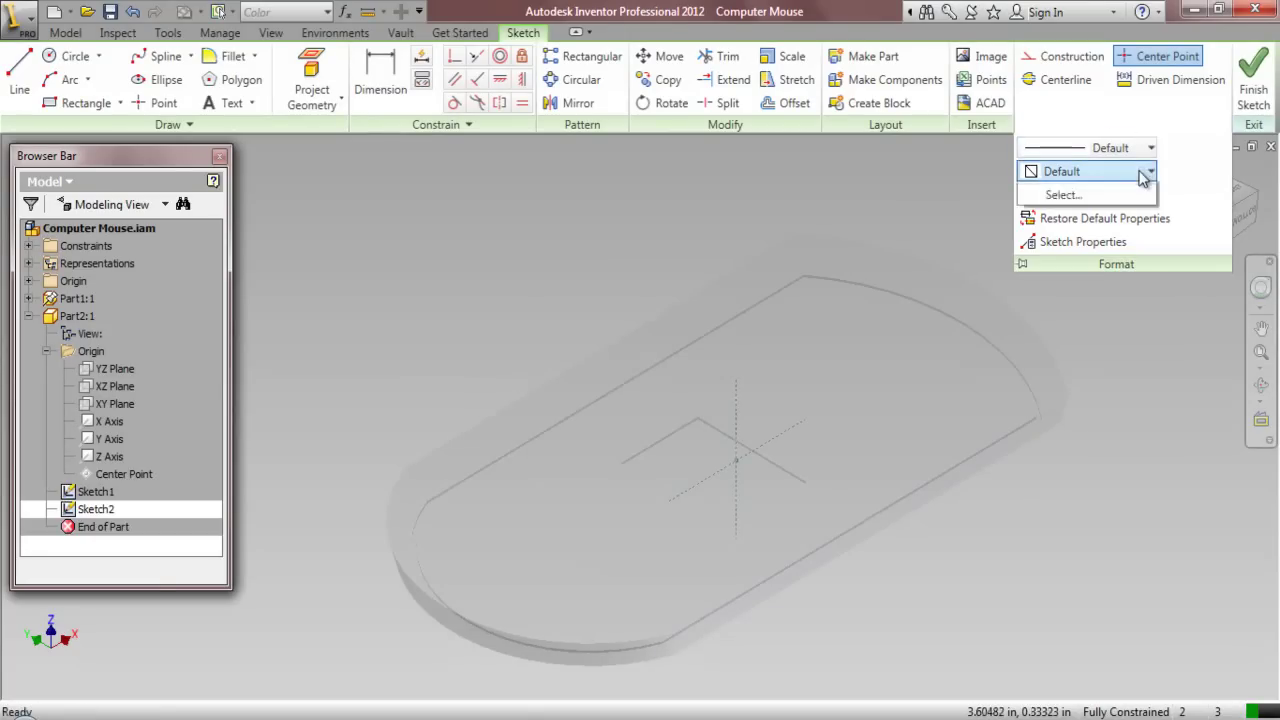
click(1143, 173)
click(1086, 367)
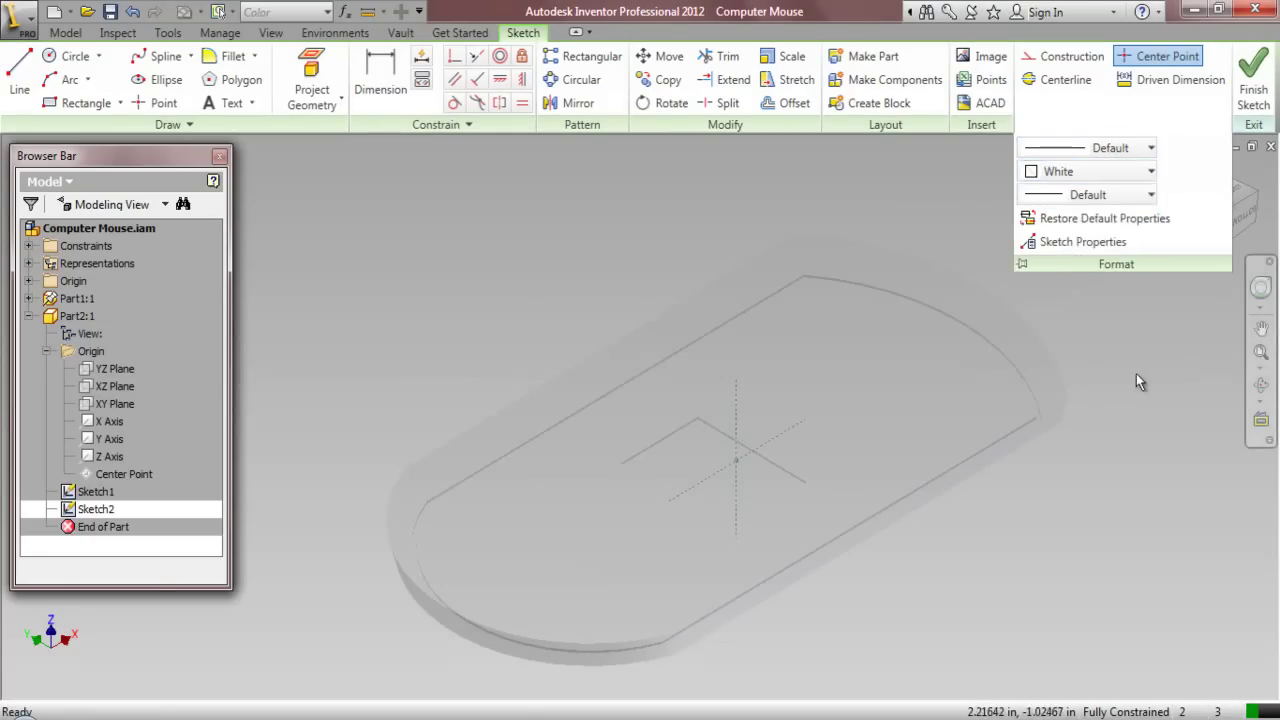
Project the cut edges of the mouse base onto Part2's sketch plane
click(323, 106)
click(330, 175)
click(432, 608)
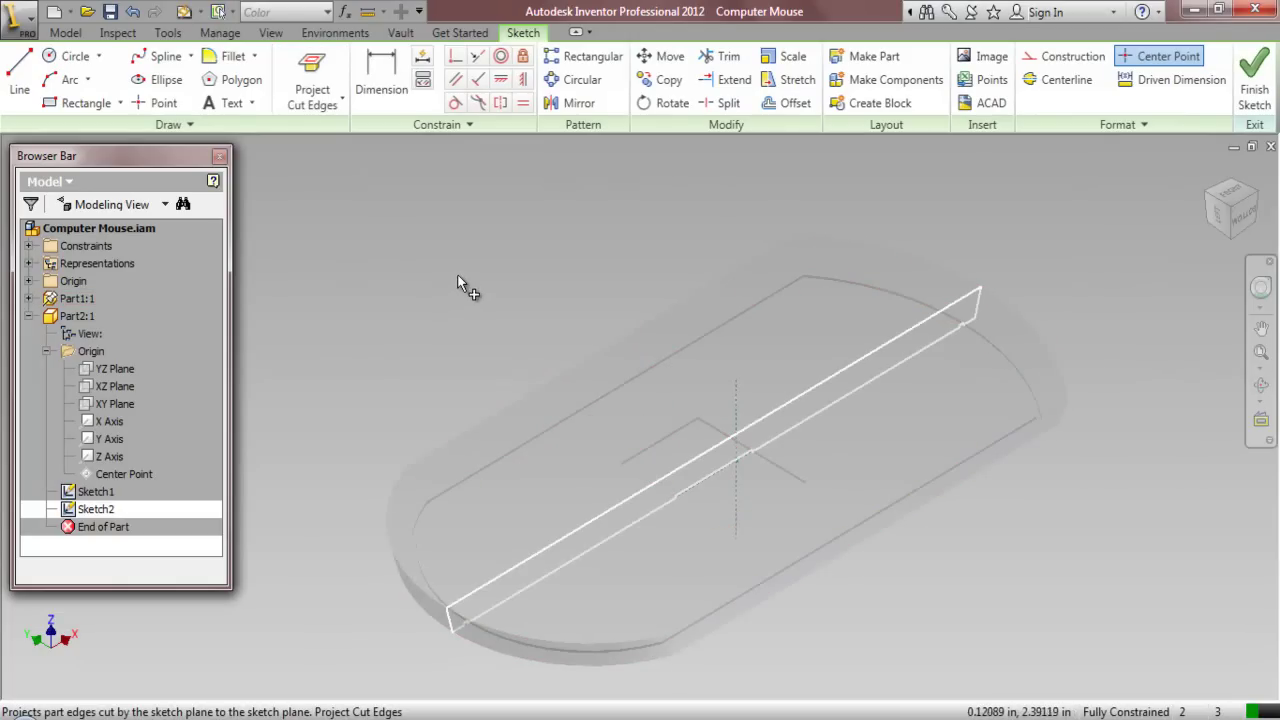
right_click(480, 288)
click(492, 284)
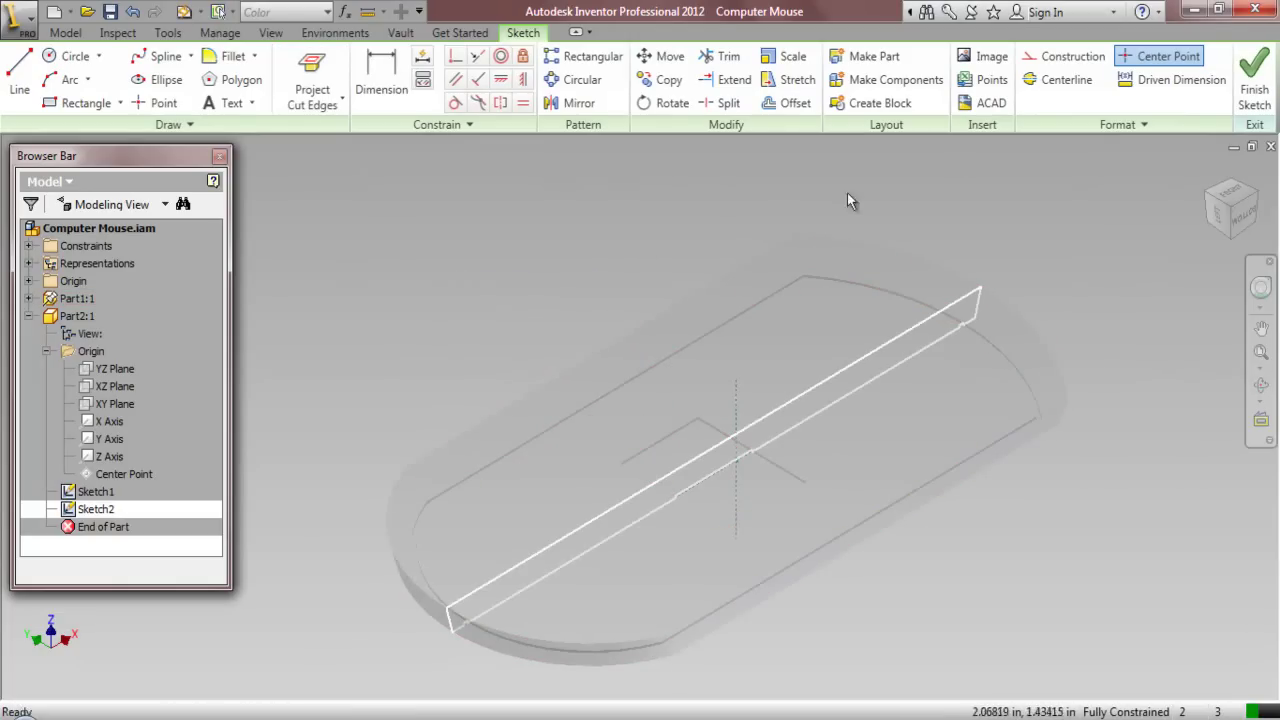
Set the color for new sketch geometry back to Default
click(1135, 130)
click(1138, 174)
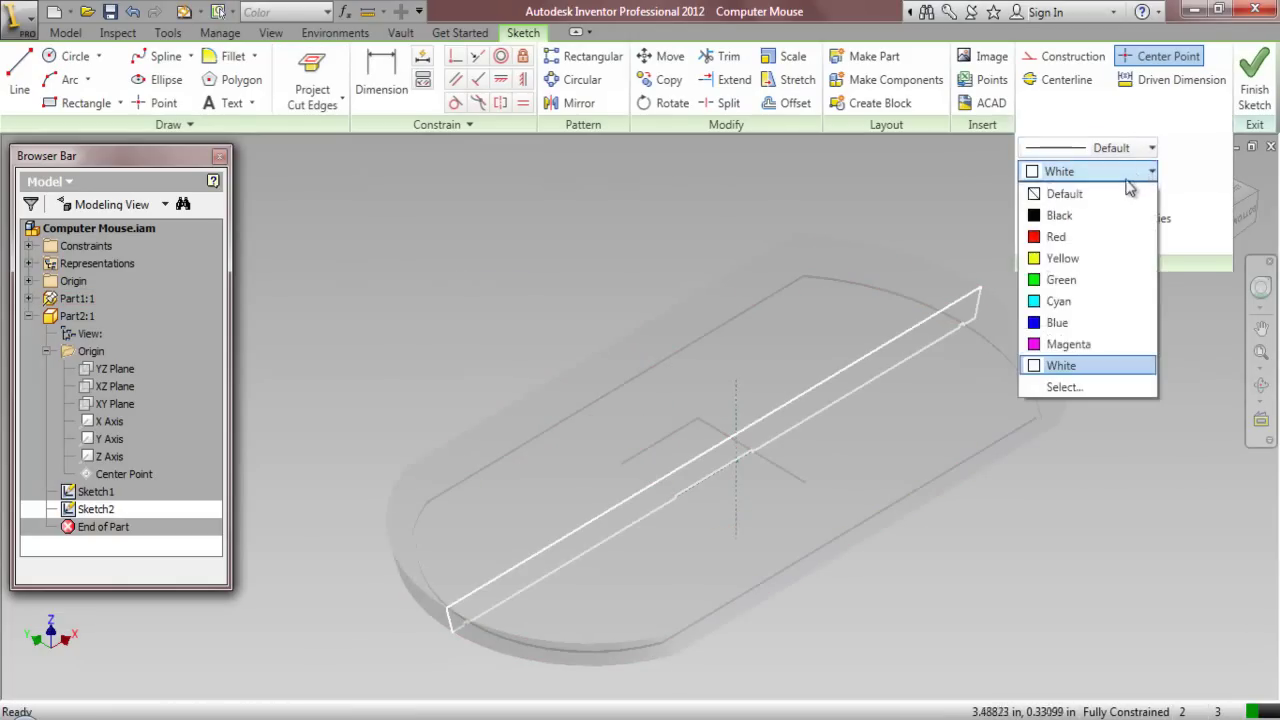
click(1123, 195)
Convert all projected cut edges to construction geometry and view the sketch plane straight on
scroll(873, 197, down, 2)
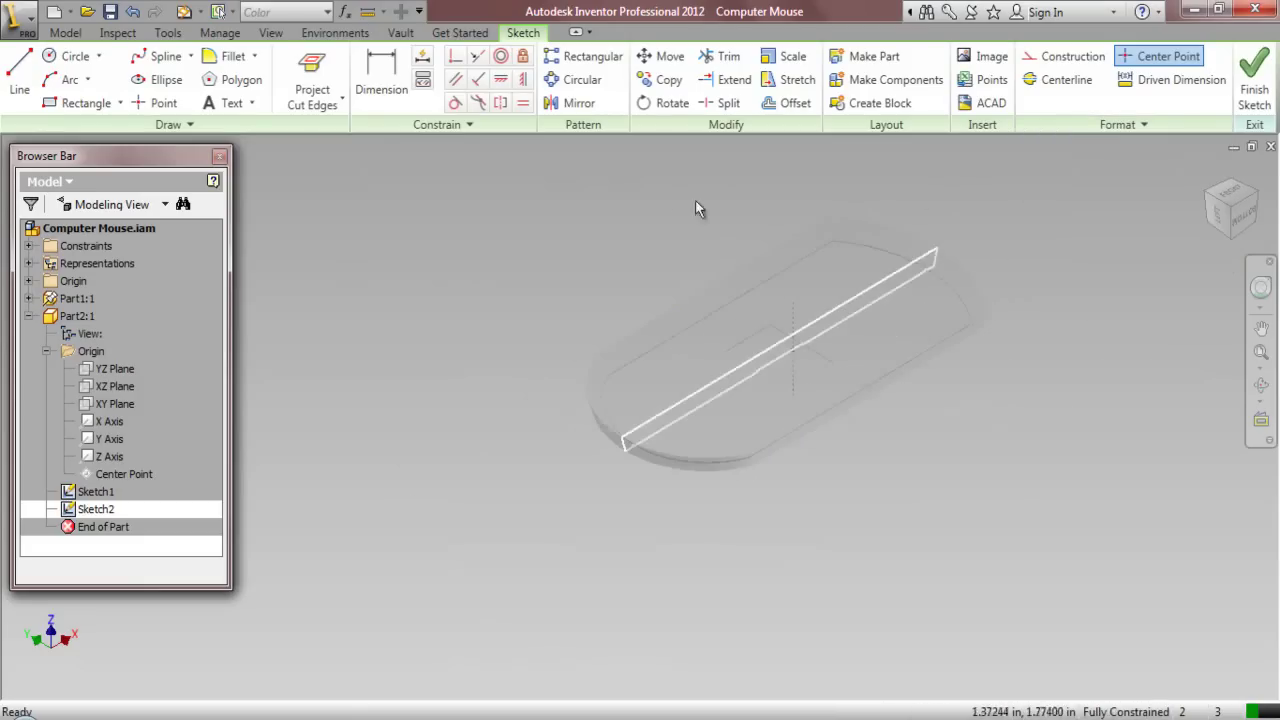
mouse_move(562, 167)
mouse_down()
mouse_move(972, 449)
mouse_move(1077, 471)
mouse_up()
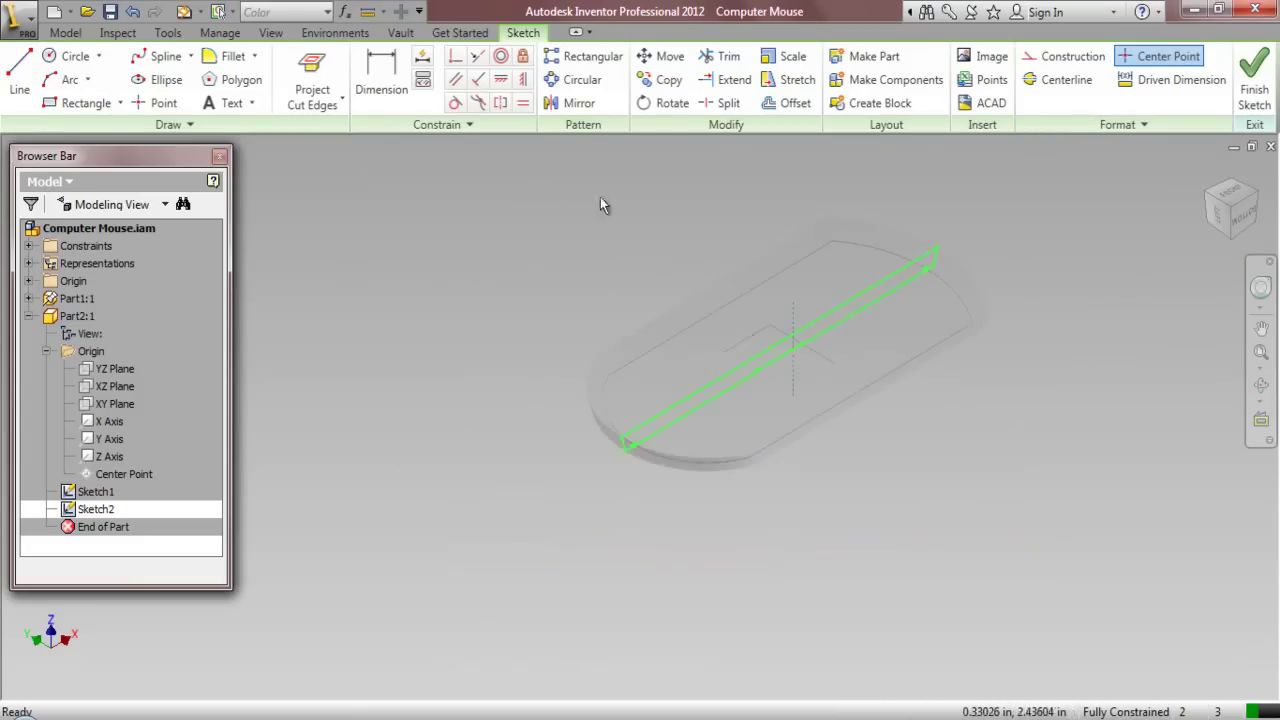
click(1043, 62)
click(1234, 212)
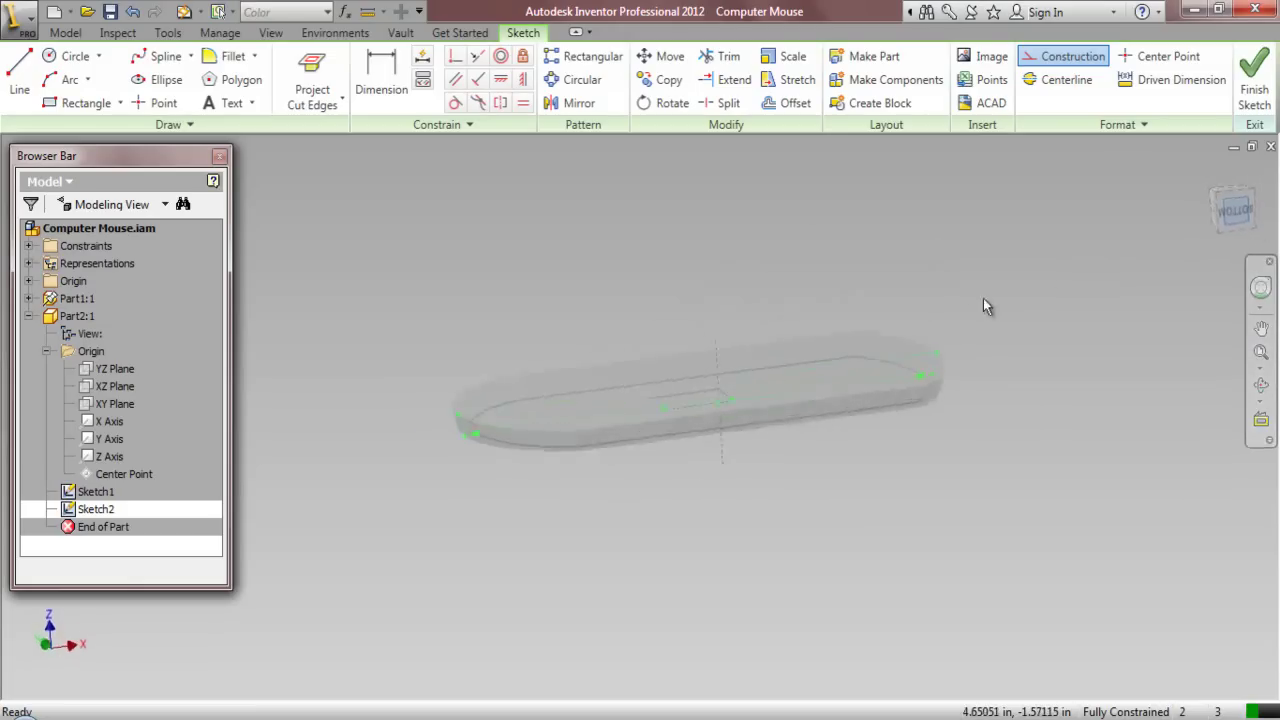
Turn the upper projected edge back into a normal sketch line and set its color to Default
click(416, 413)
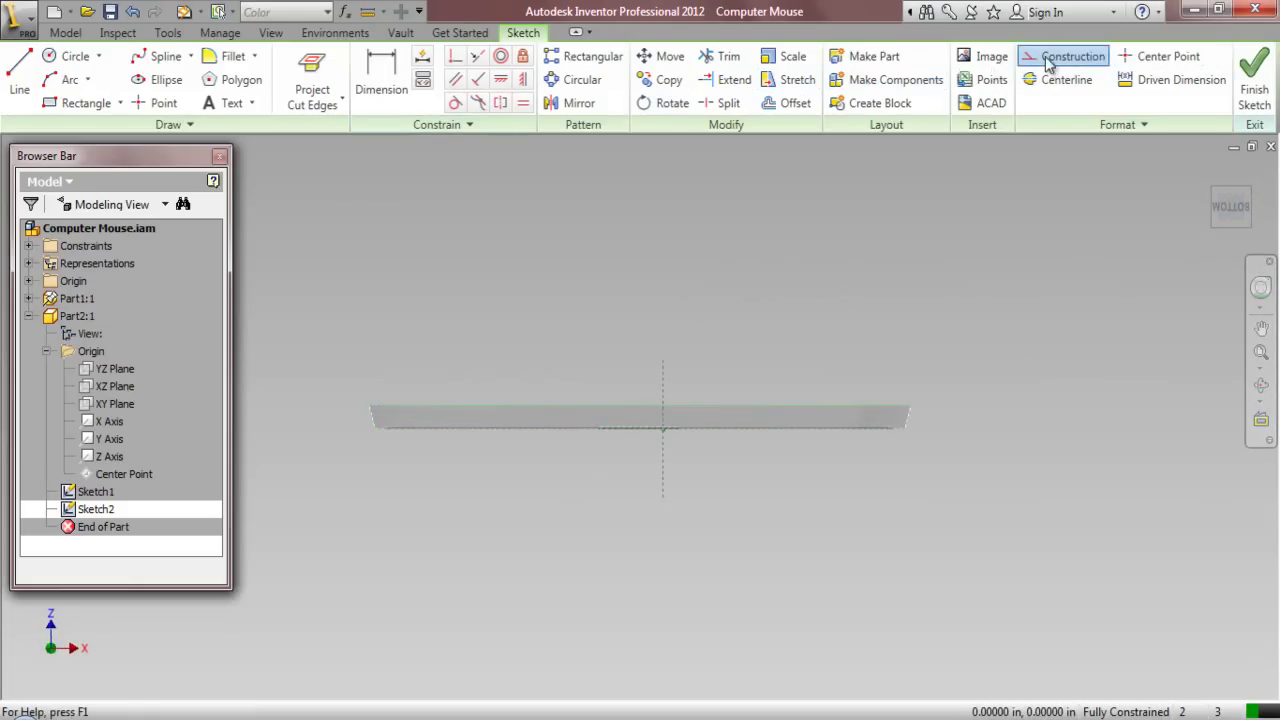
scroll(428, 370, up, 2)
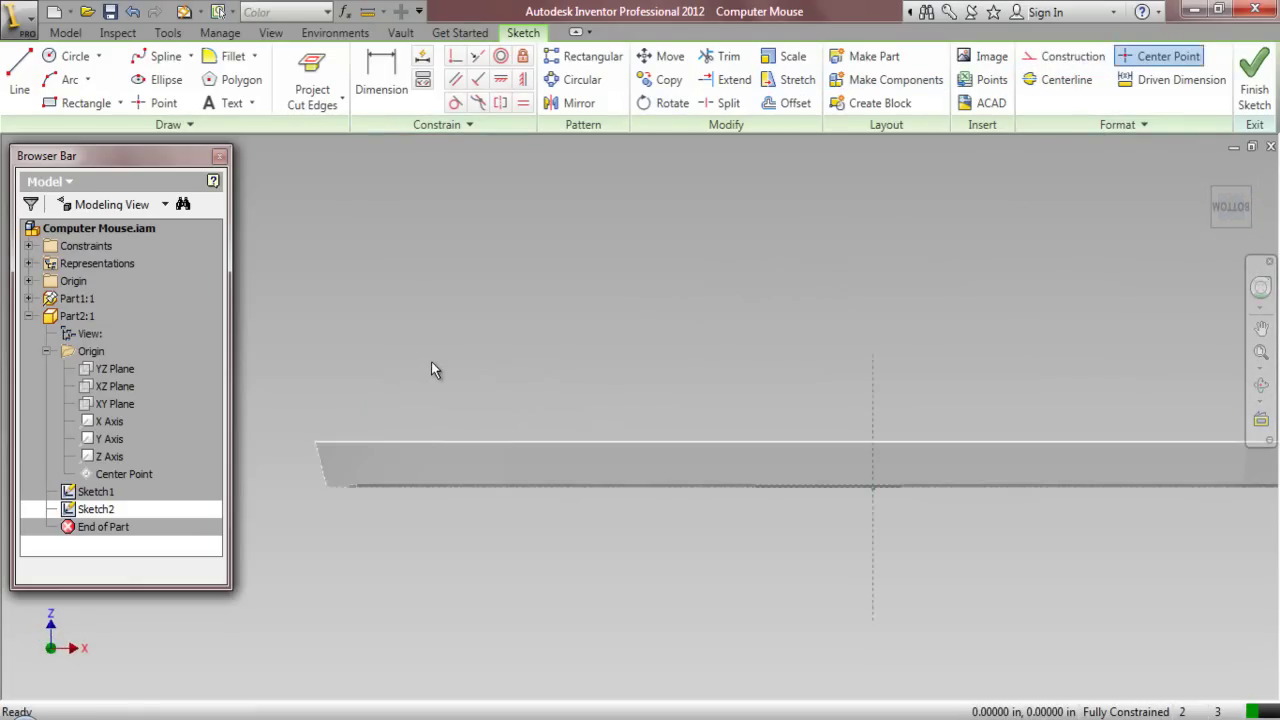
click(387, 441)
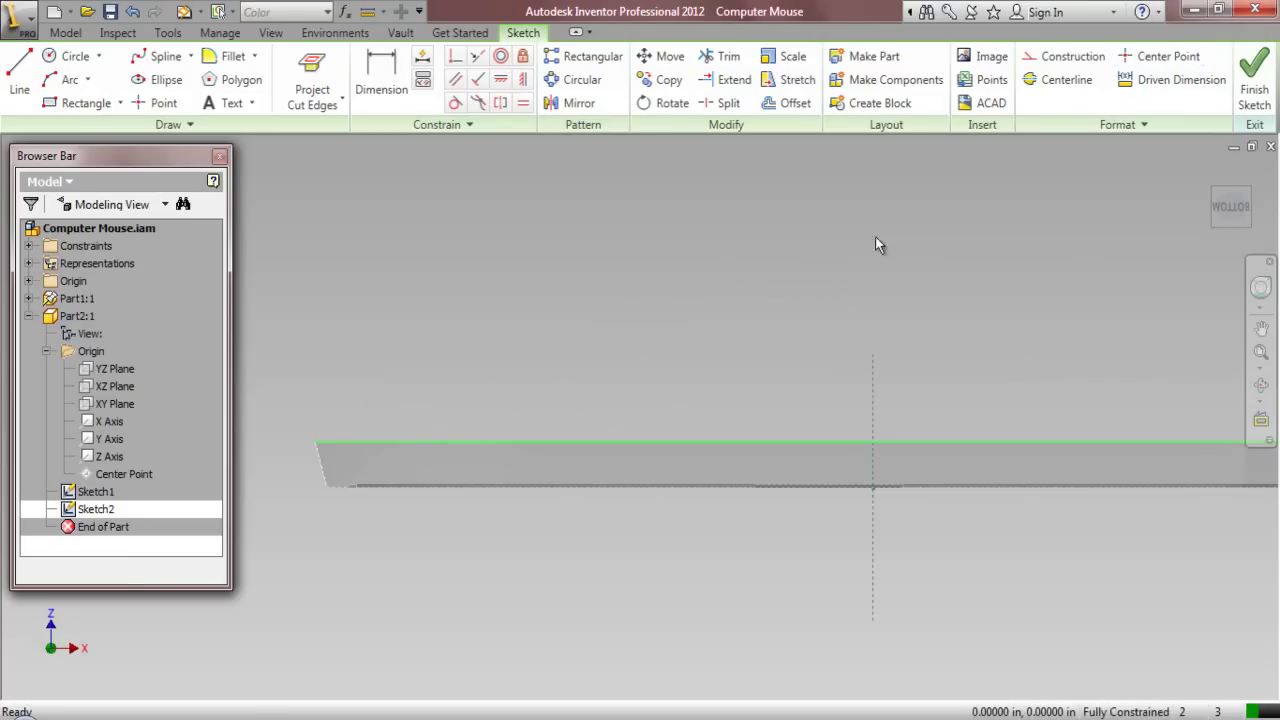
click(1137, 126)
click(1150, 171)
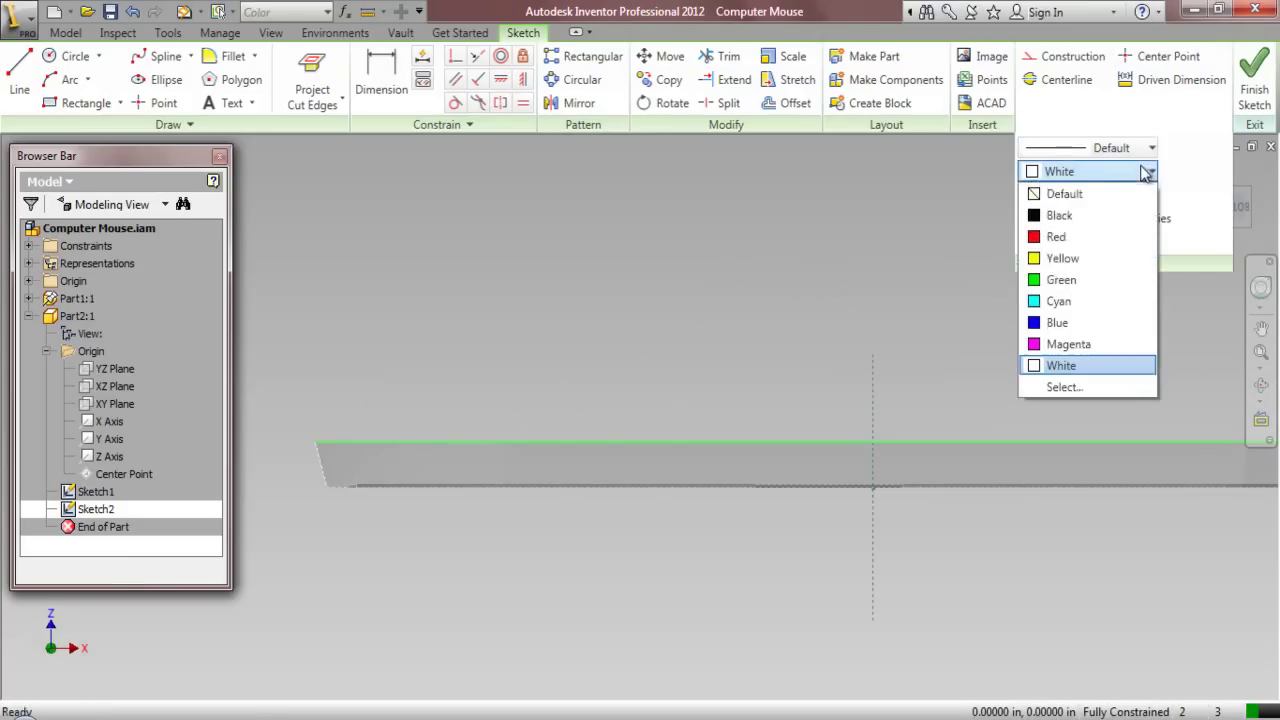
click(1060, 194)
click(710, 273)
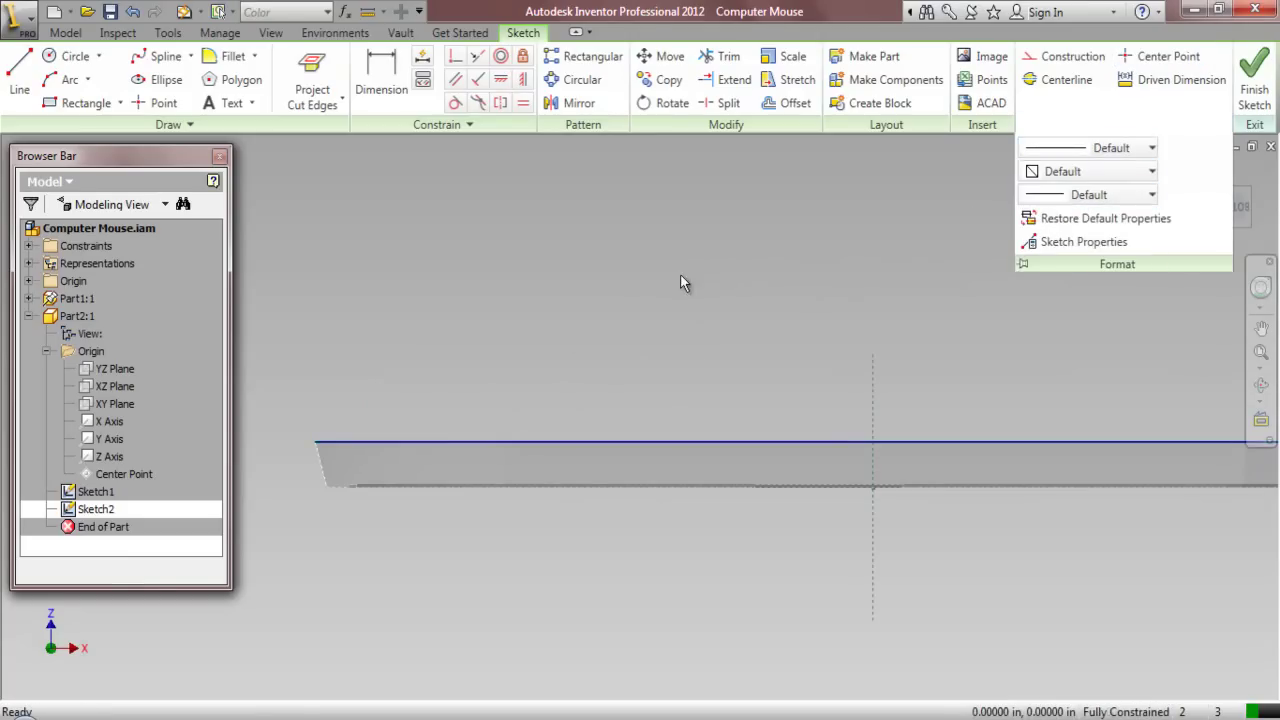
Sketch a line about 0.14 in long from the upper edge's left endpoint, sloping up and inward
click(17, 92)
scroll(272, 415, up, 5)
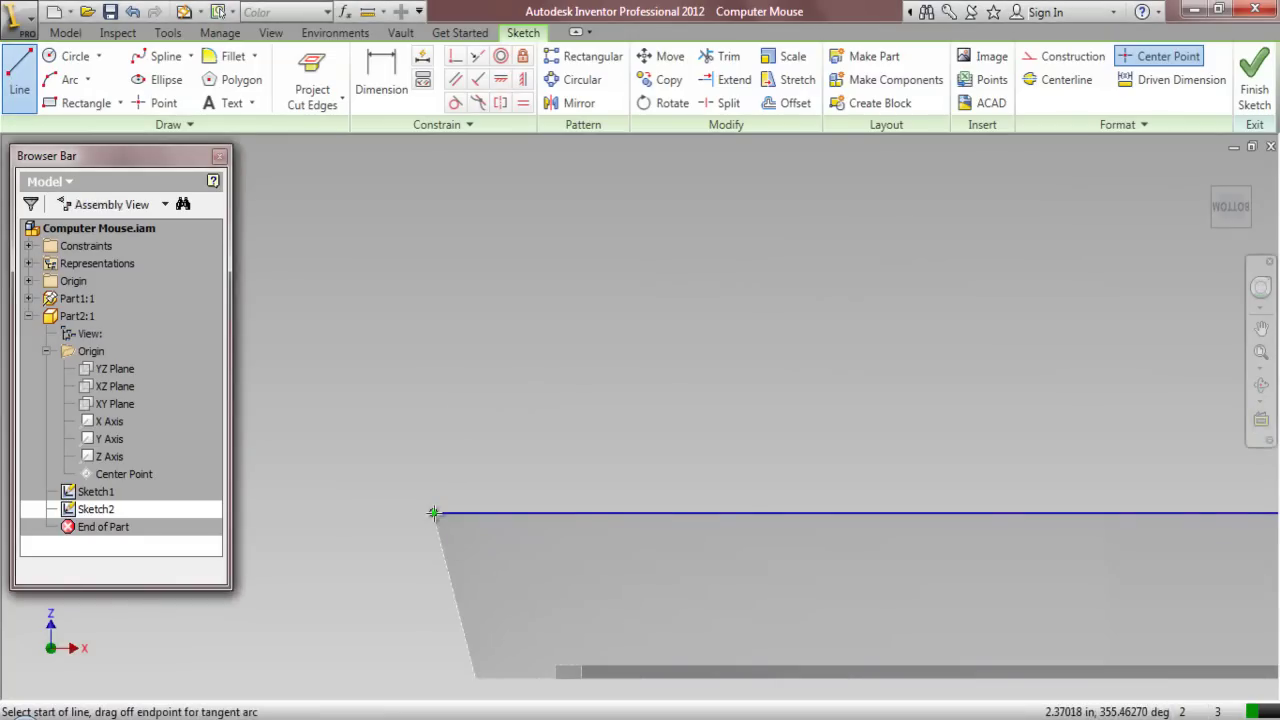
click(433, 513)
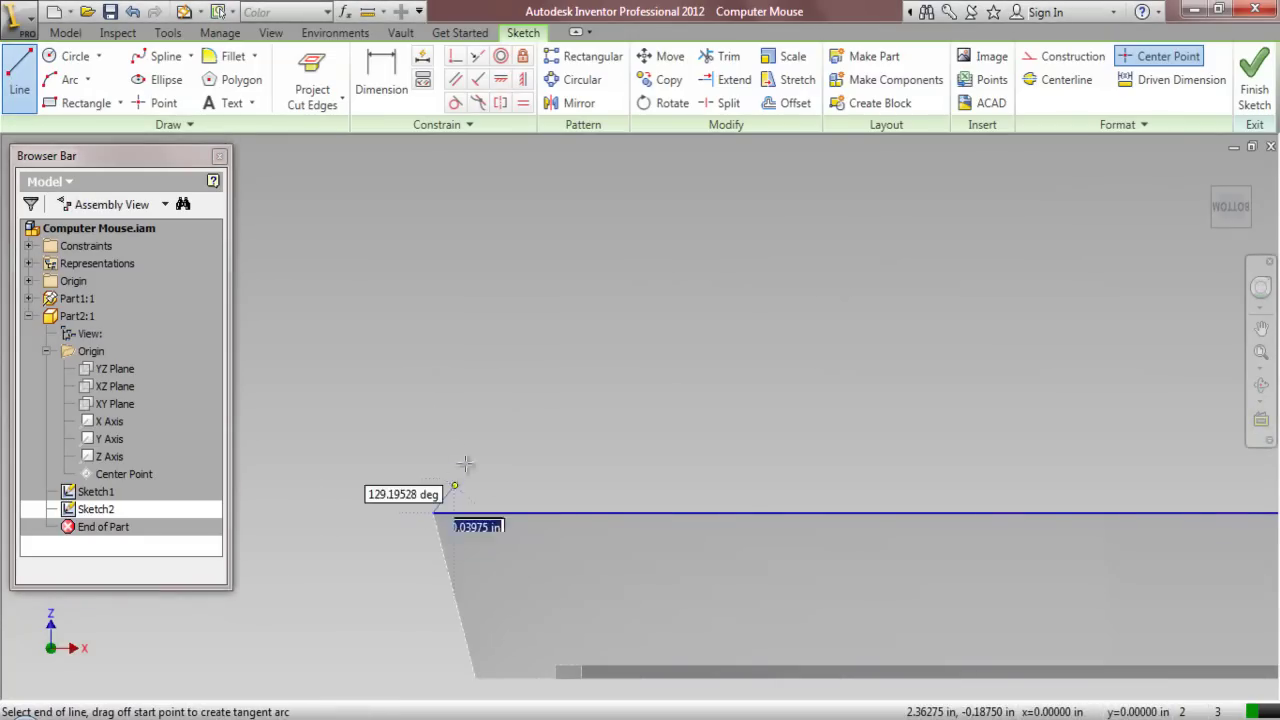
click(493, 407)
Dimension the angle between the short left line and the upper edge as 75 degrees
click(381, 89)
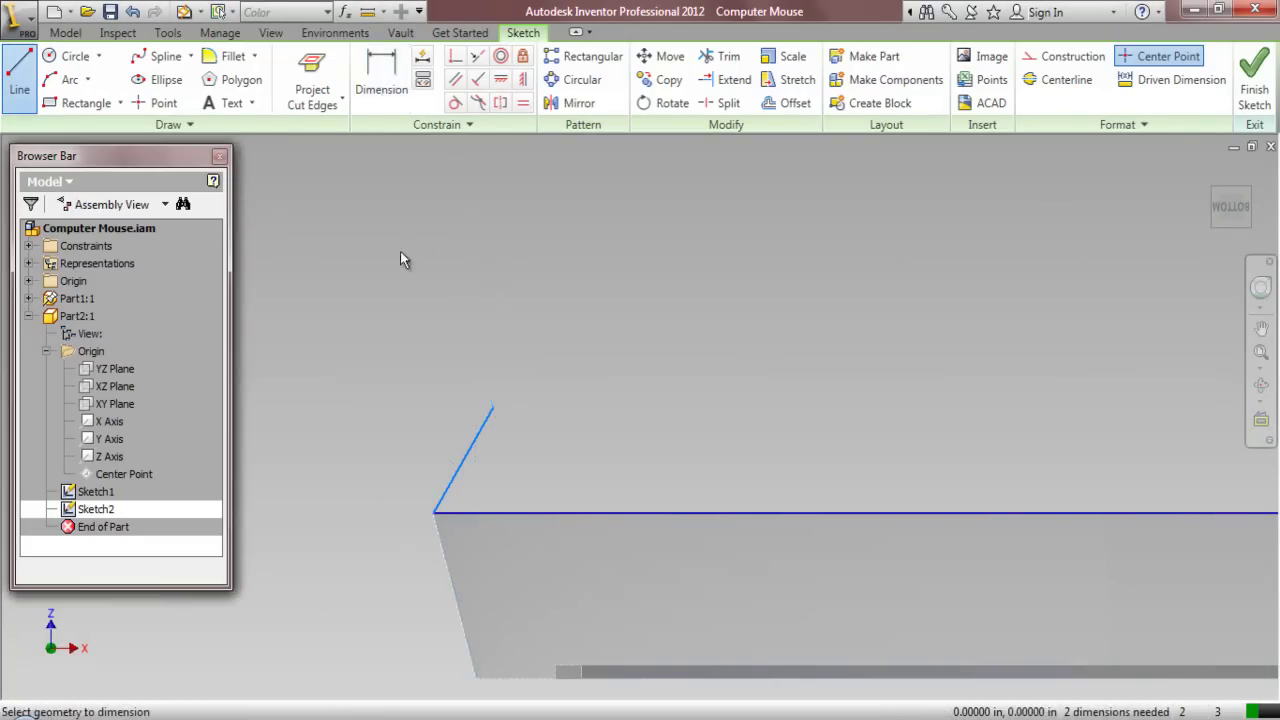
click(467, 449)
click(489, 513)
click(502, 494)
text(75)
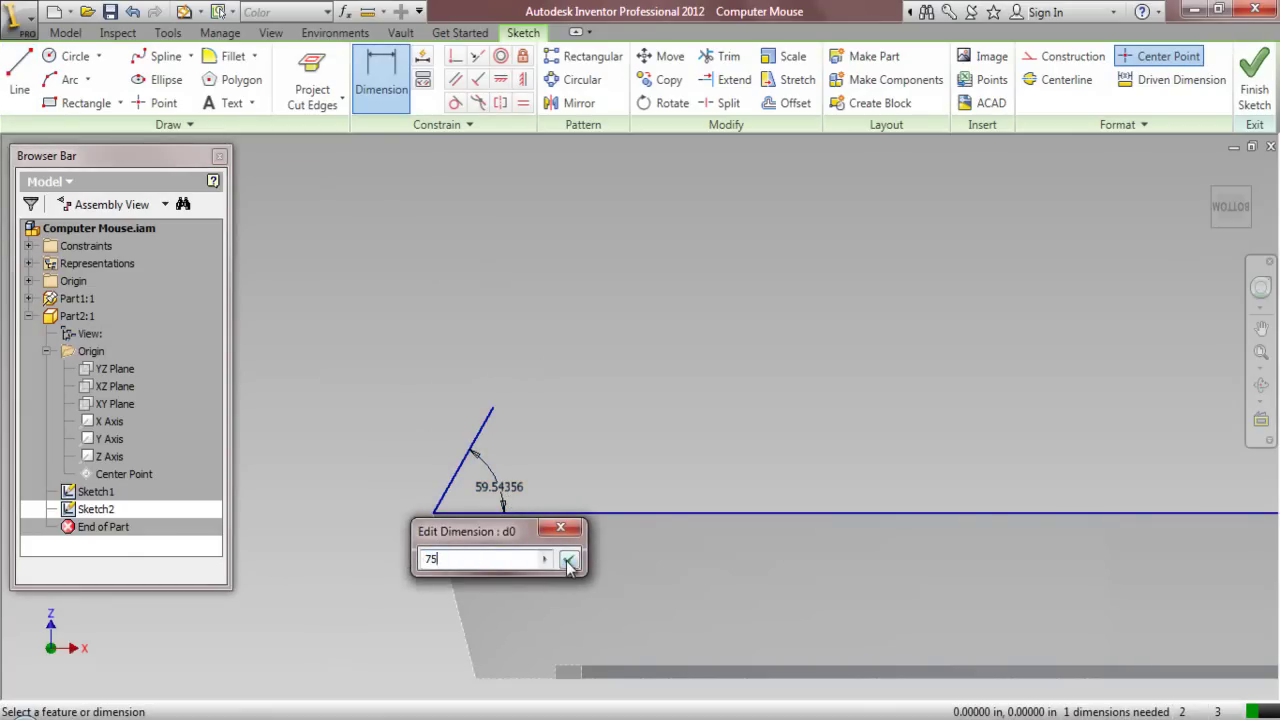
click(567, 560)
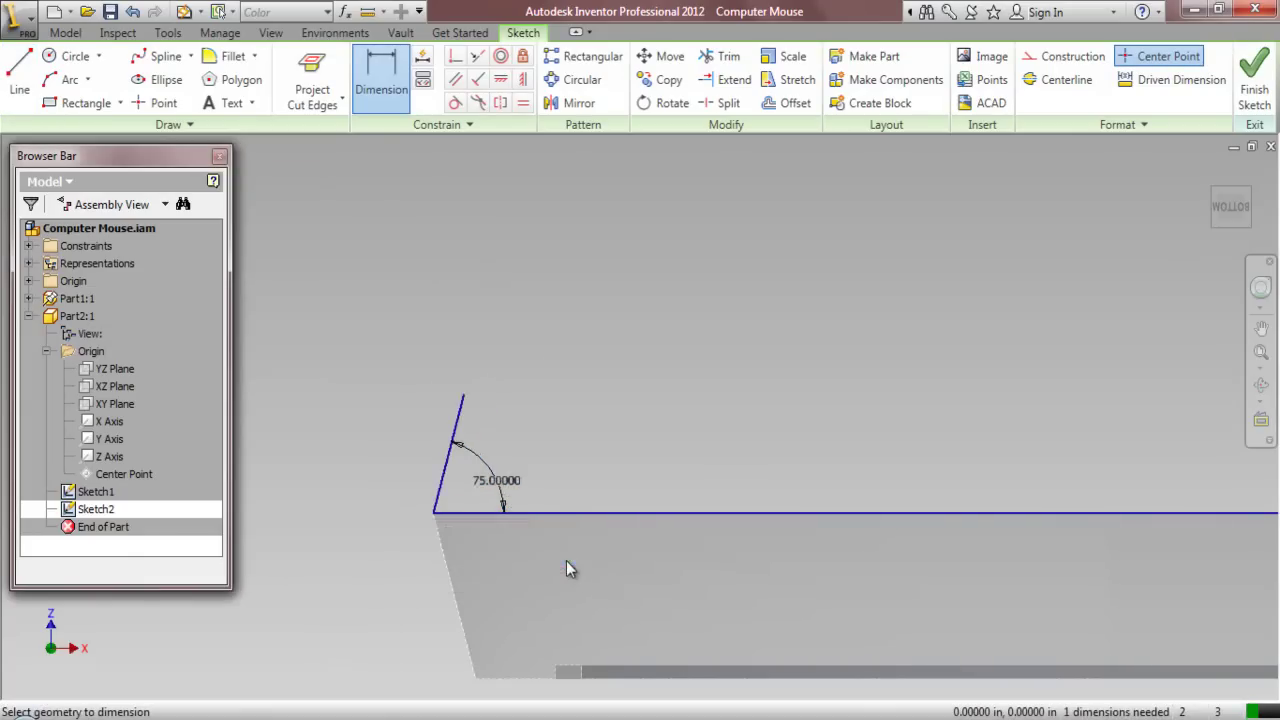
Dimension the short left line's length as 0.25 in
click(448, 466)
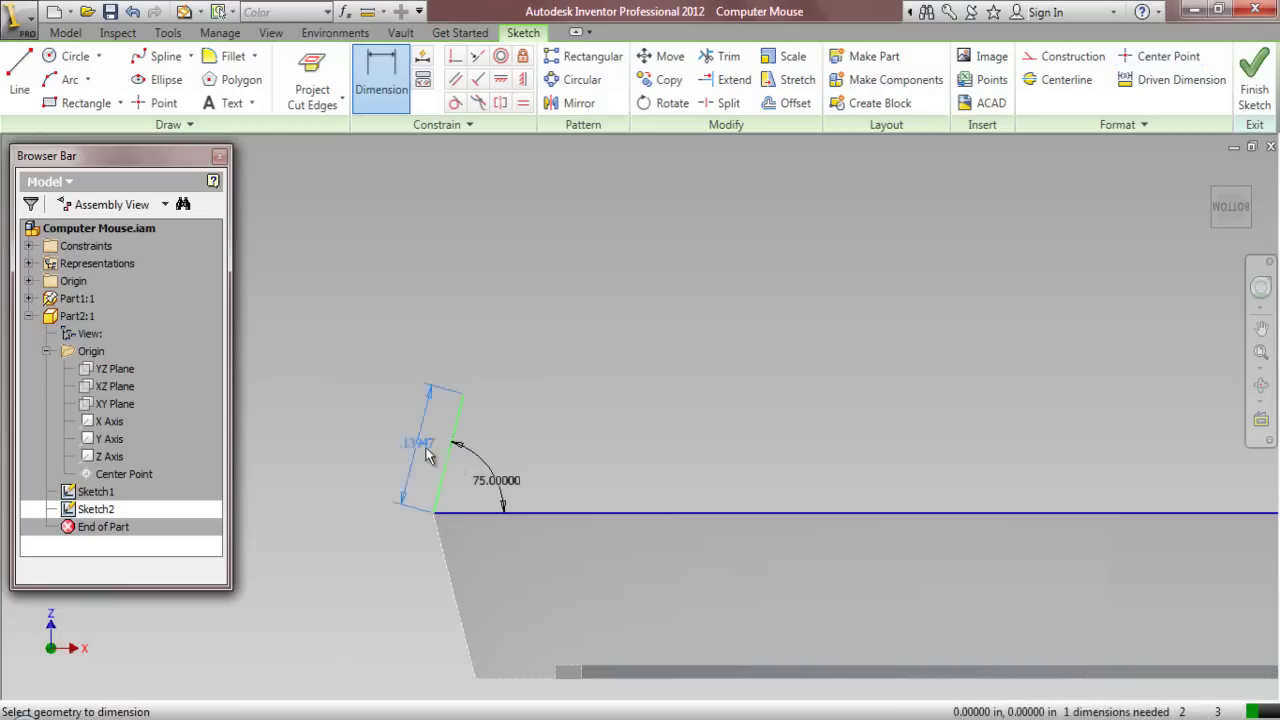
click(385, 440)
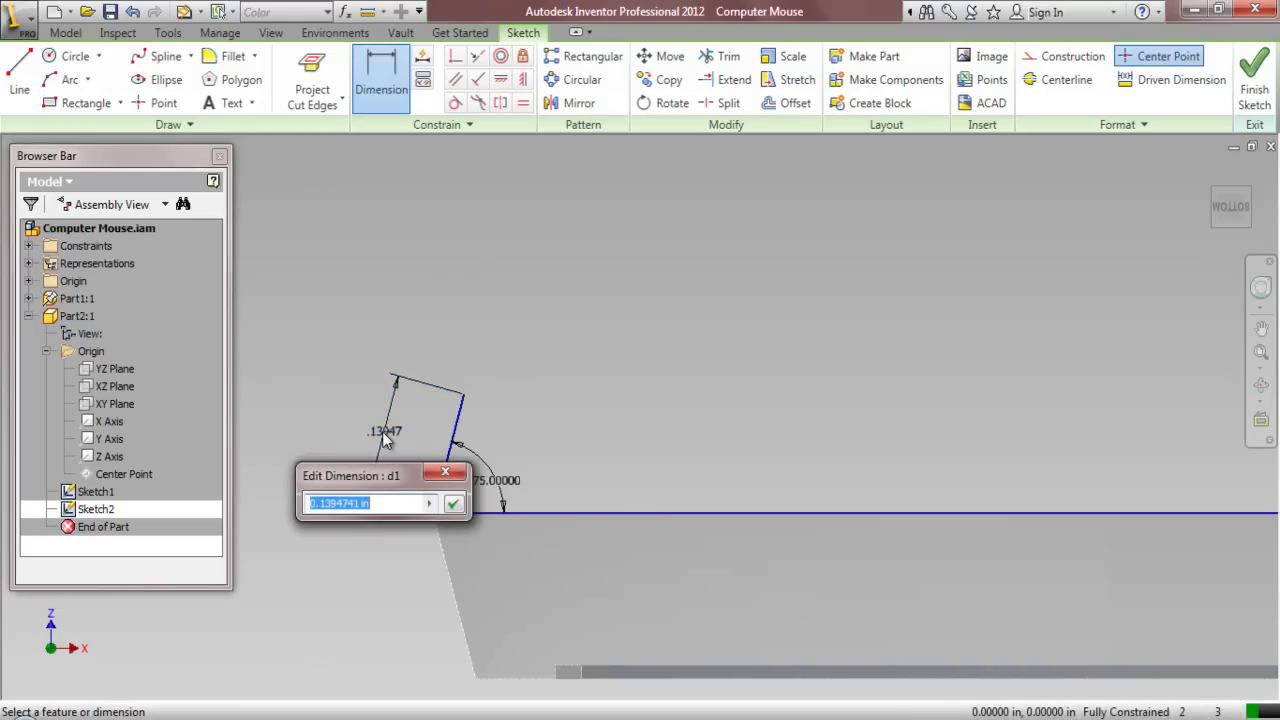
click(453, 504)
scroll(345, 400, down, 4)
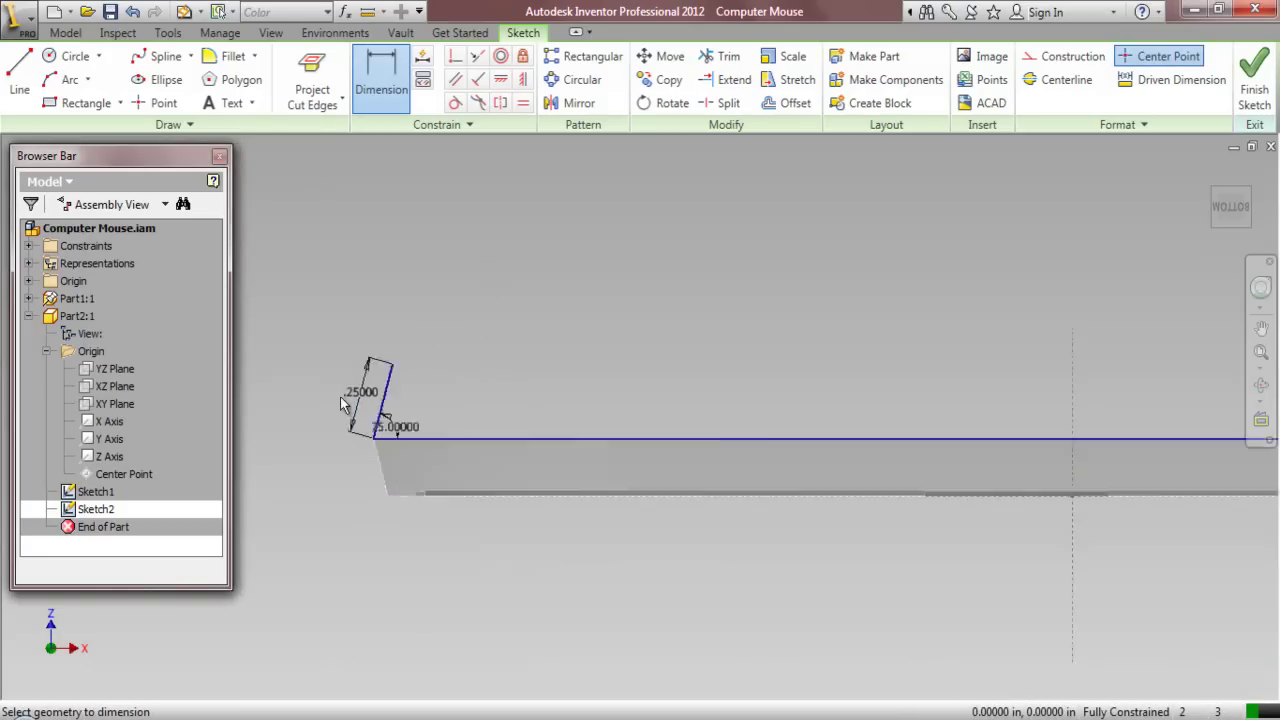
Sketch a line about 0.11 in long from the upper edge's right endpoint, sloping up and outward
click(19, 88)
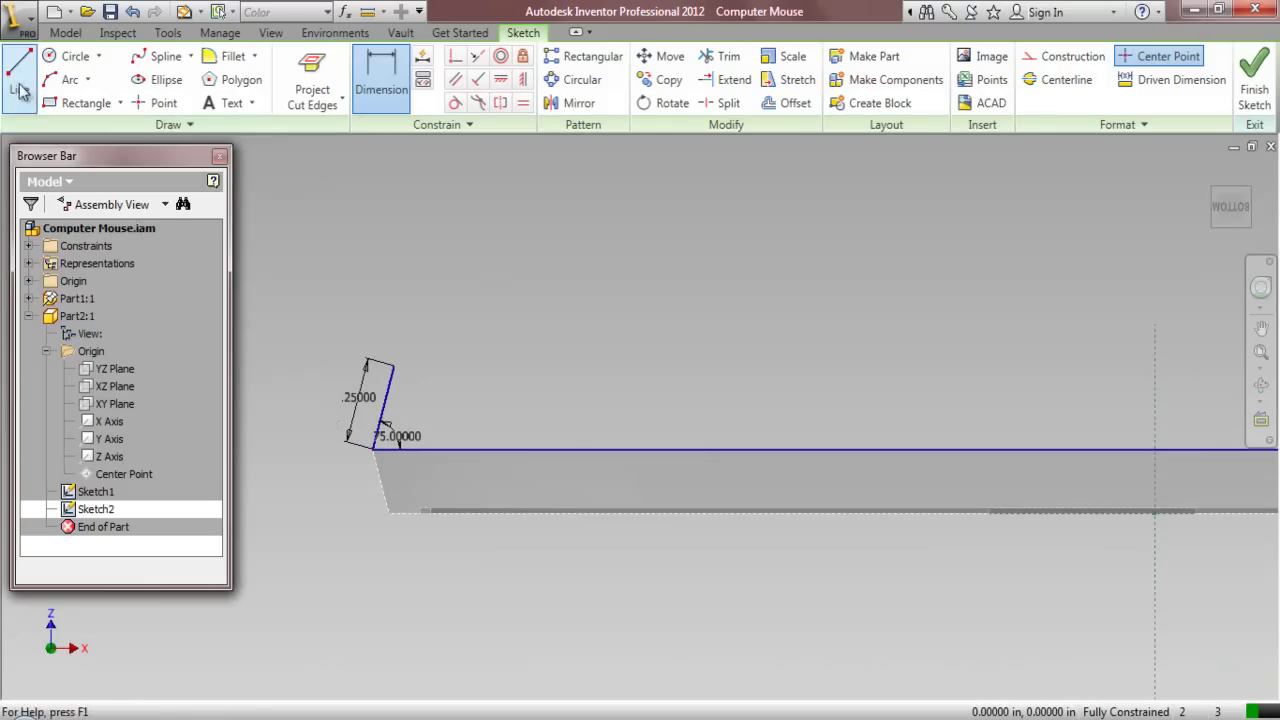
scroll(330, 430, down, 2)
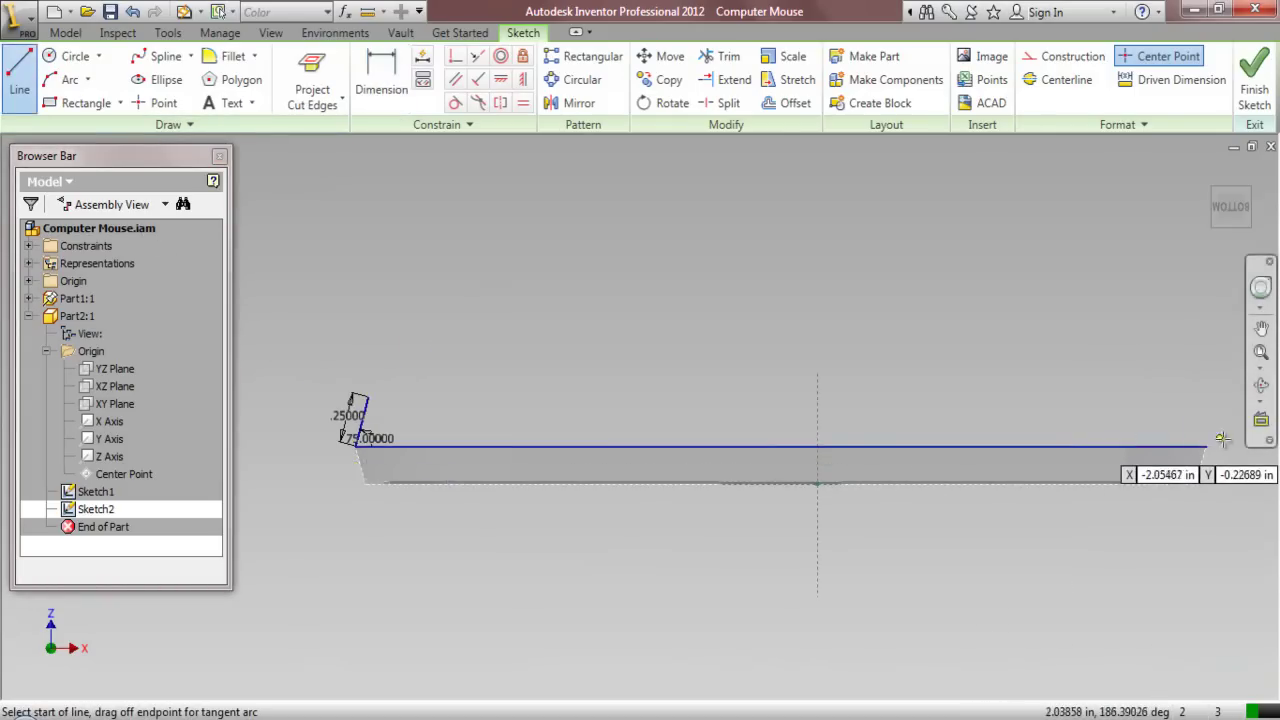
scroll(1214, 440, up, 3)
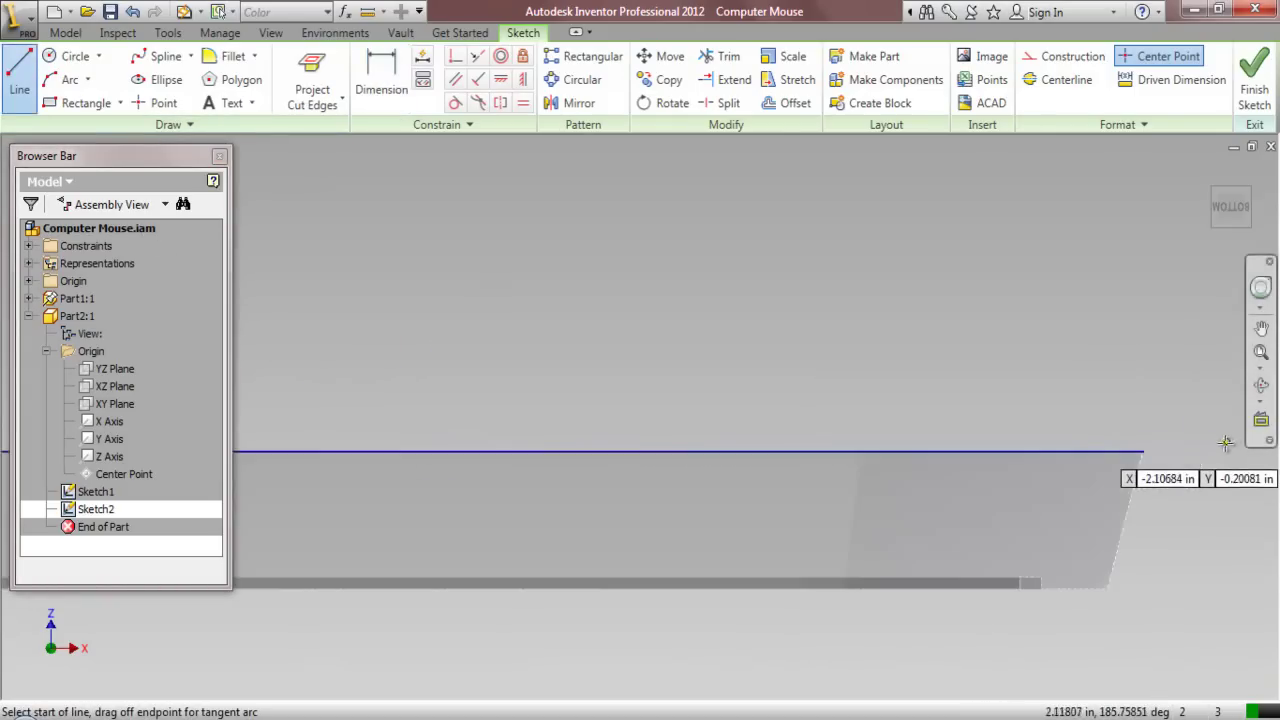
click(1146, 452)
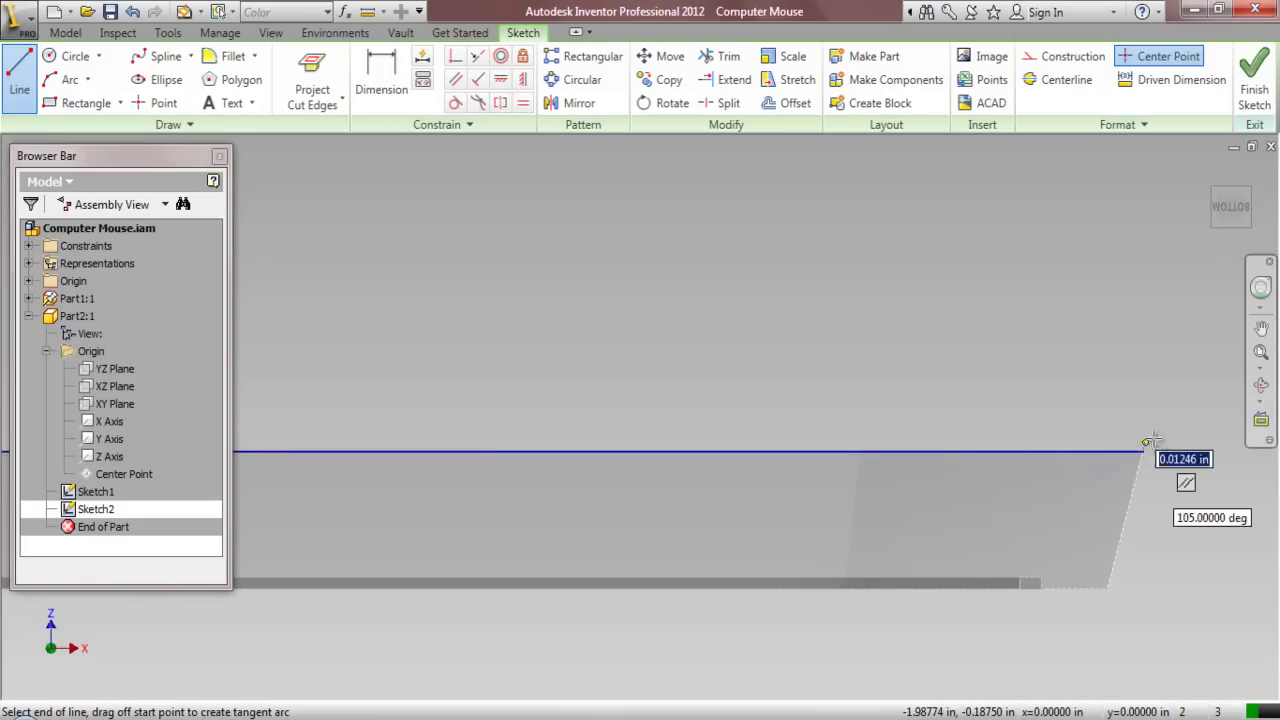
click(1184, 386)
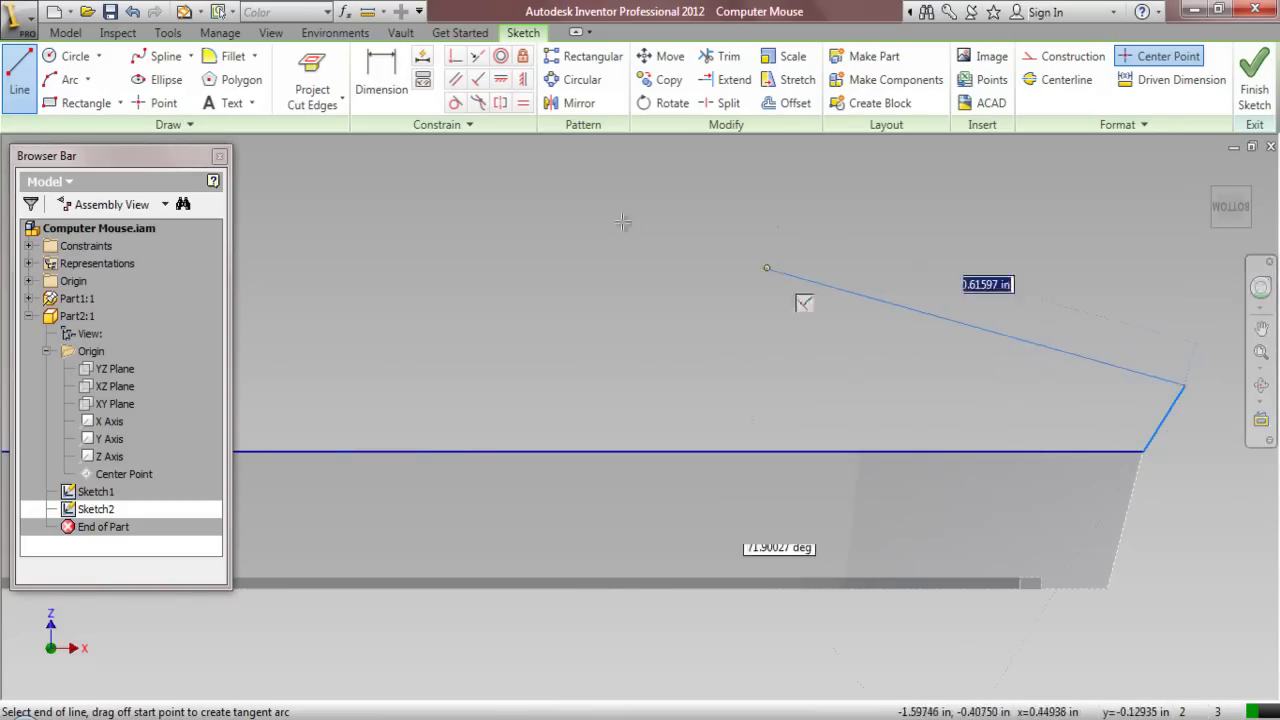
Dimension the angle between the short right line and the upper edge as 105 degrees
click(370, 88)
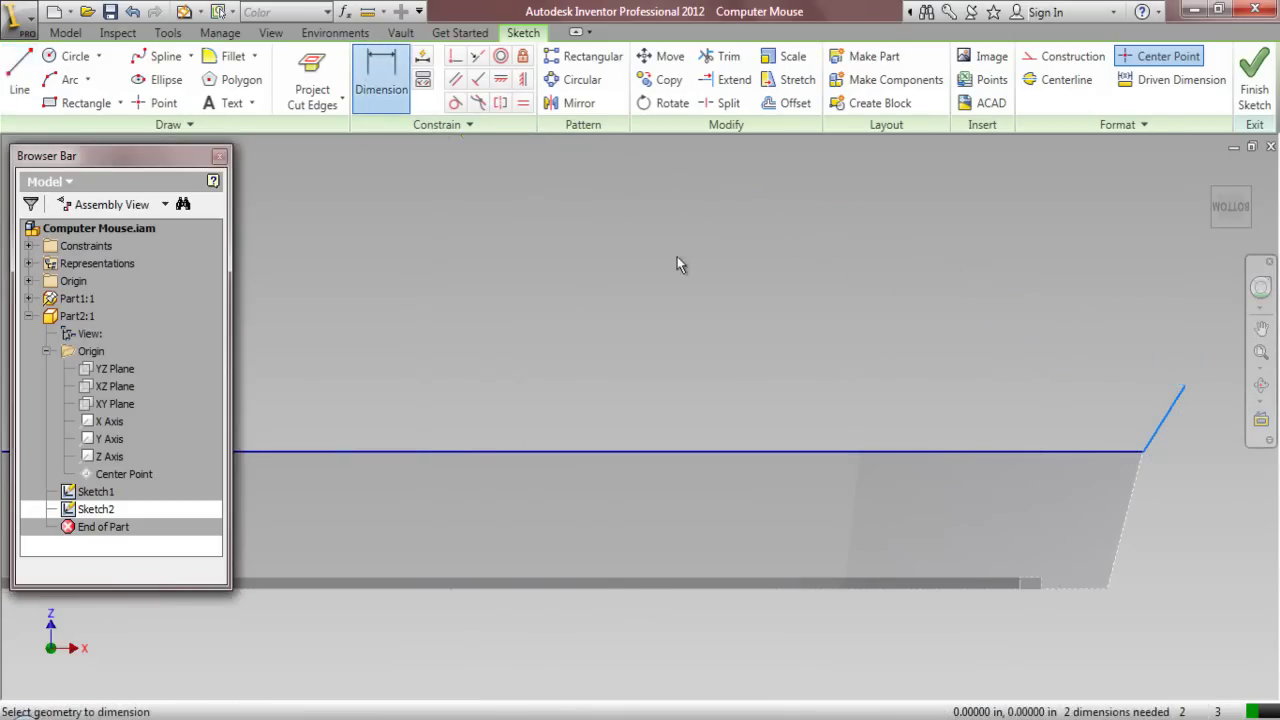
click(1163, 428)
click(1103, 451)
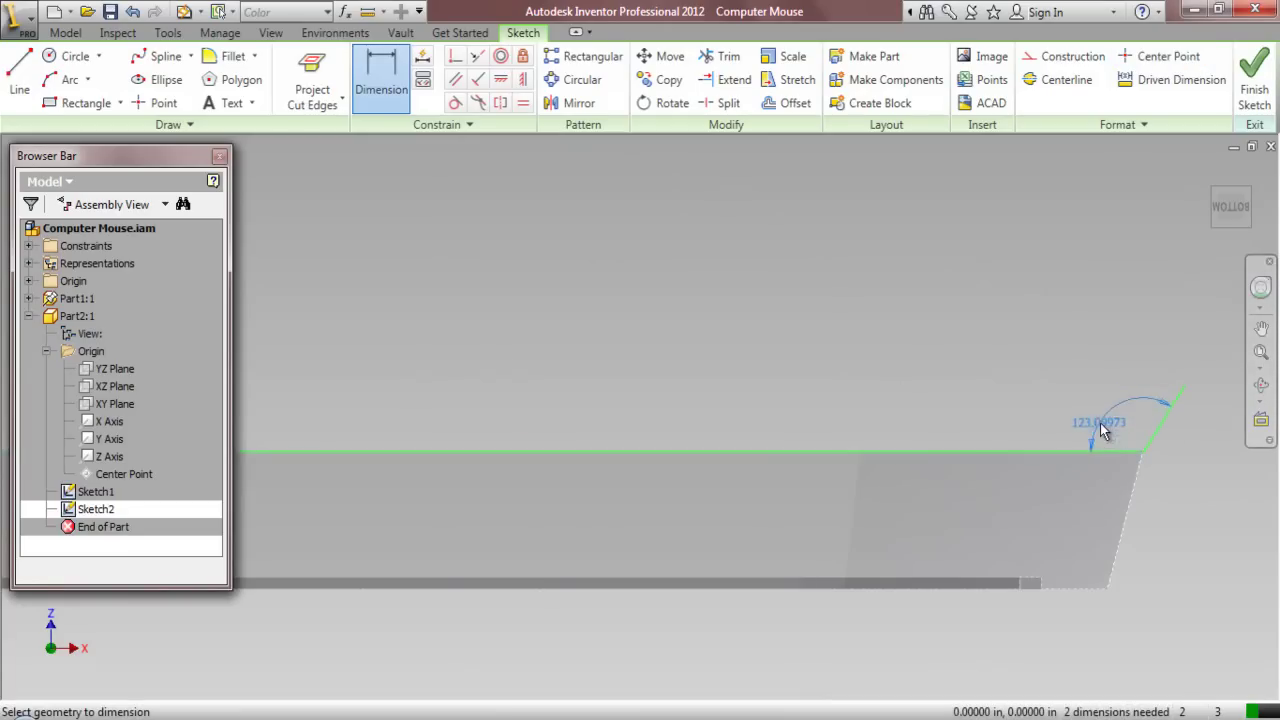
click(1102, 424)
text(105)
key(Return)
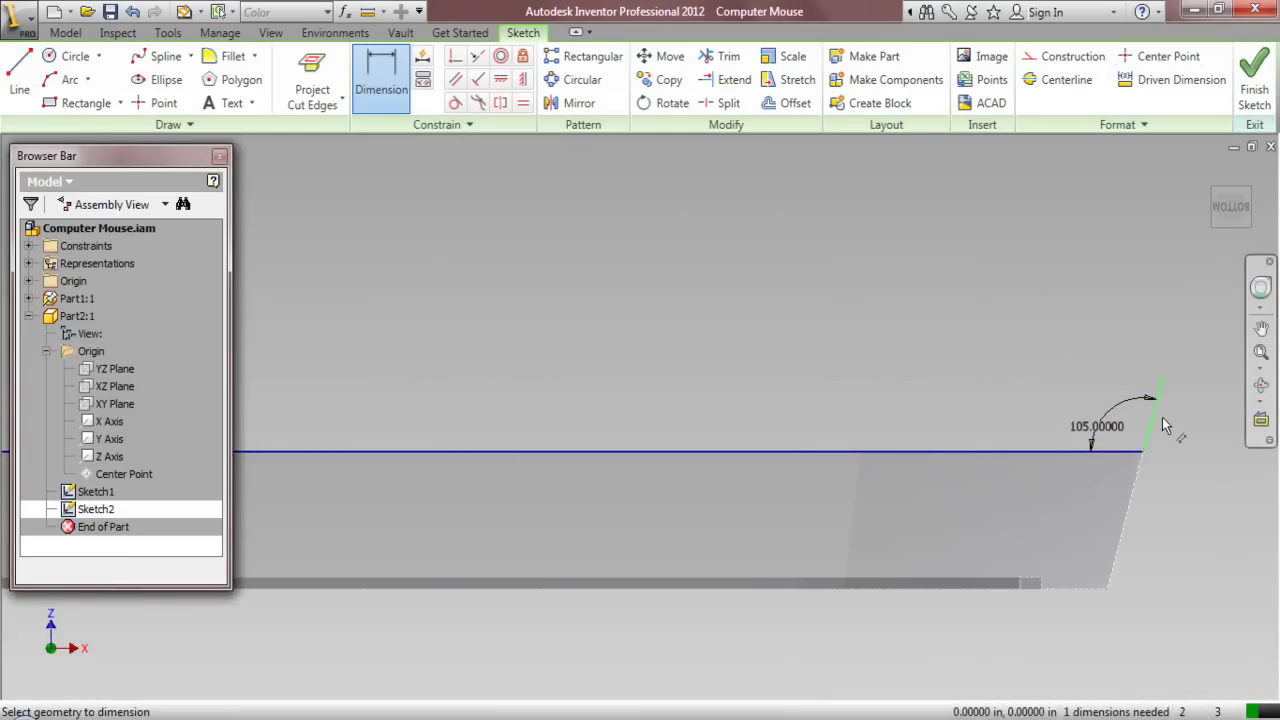
Dimension the short right line's length and link it to the left line's length dimension d1
click(1188, 436)
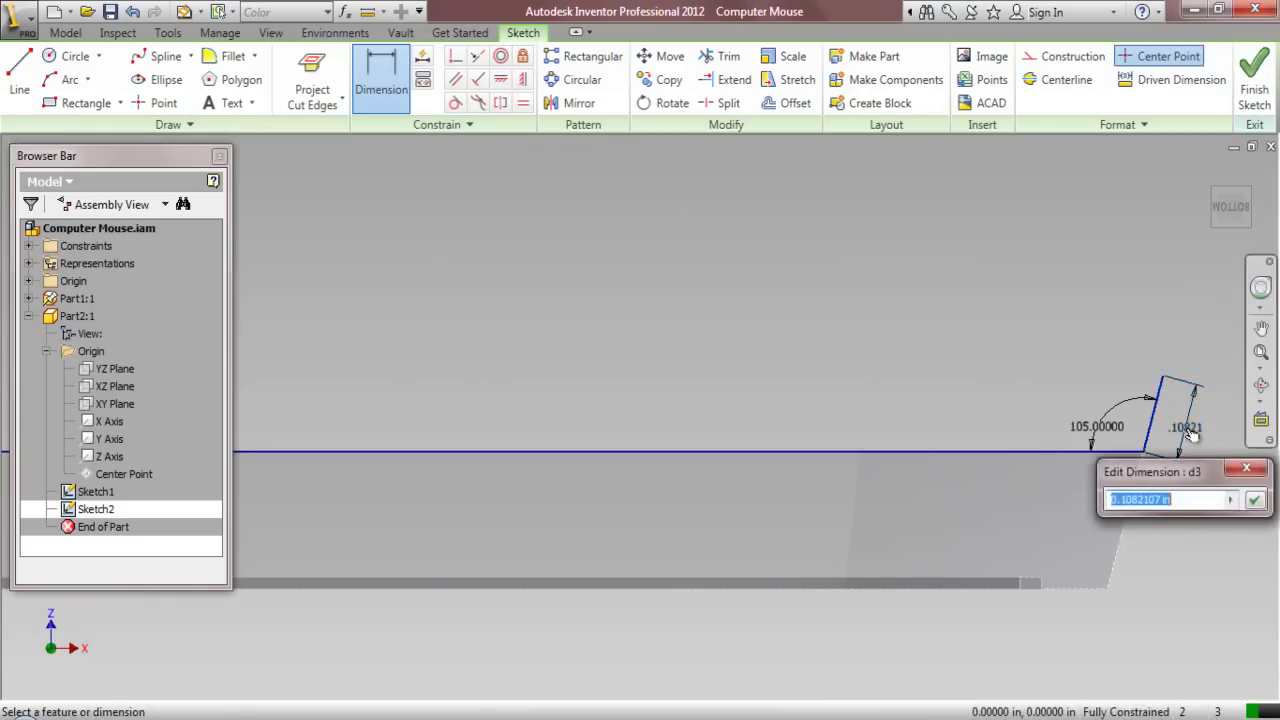
scroll(1040, 415, down, 5)
scroll(705, 395, up, 5)
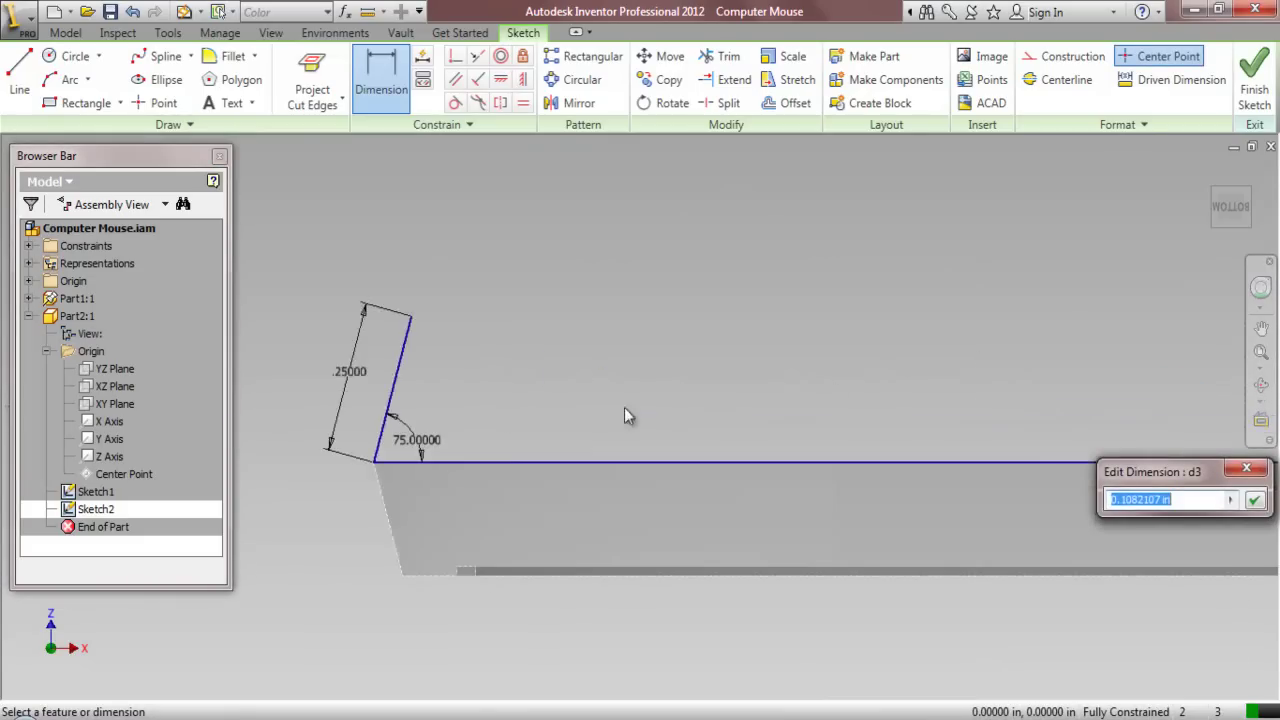
click(356, 378)
scroll(670, 434, down, 5)
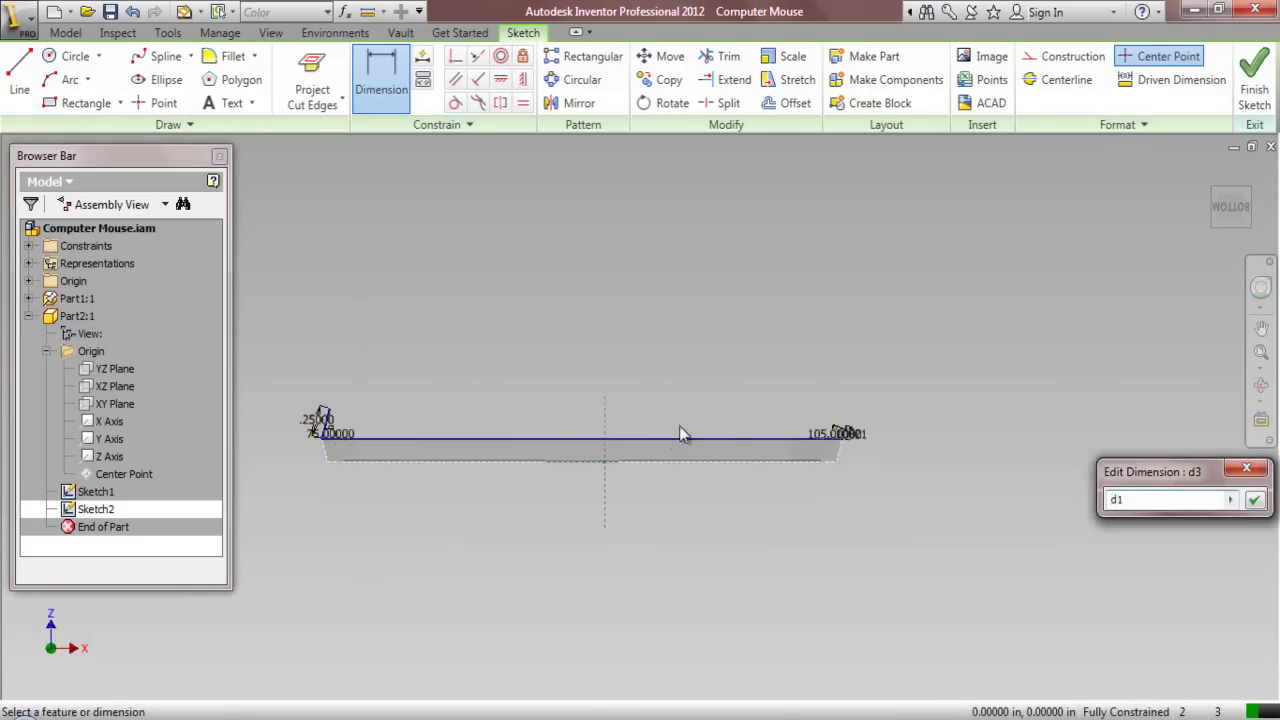
scroll(931, 405, up, 5)
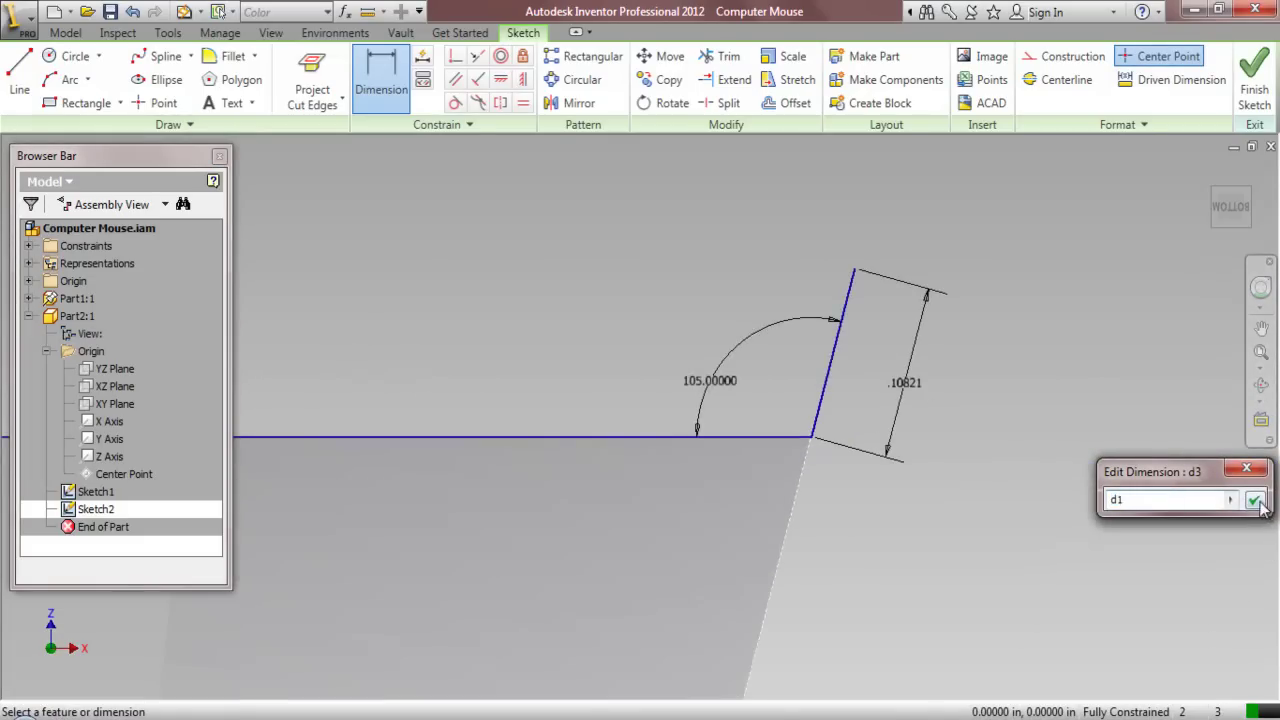
click(1255, 500)
scroll(1113, 486, down, 5)
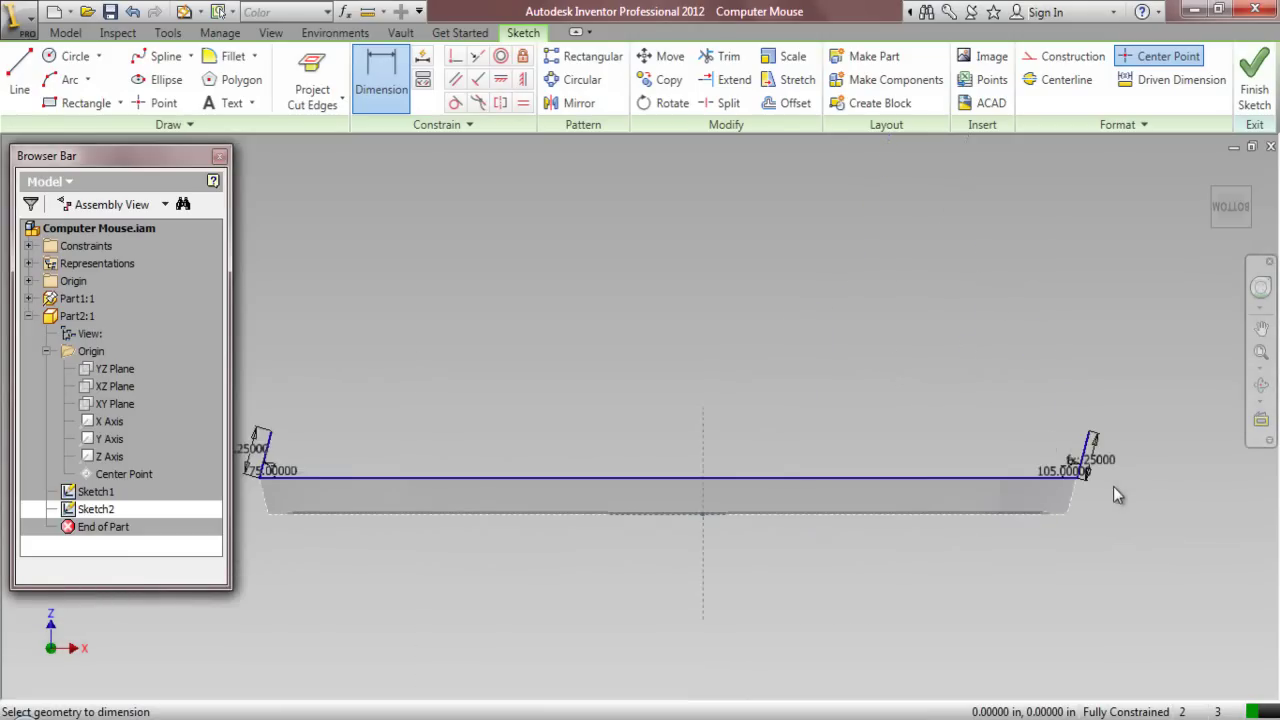
Sketch a three-point arc of about 2.81 in radius bulging upward between the upper endpoints of the two short lines
click(68, 79)
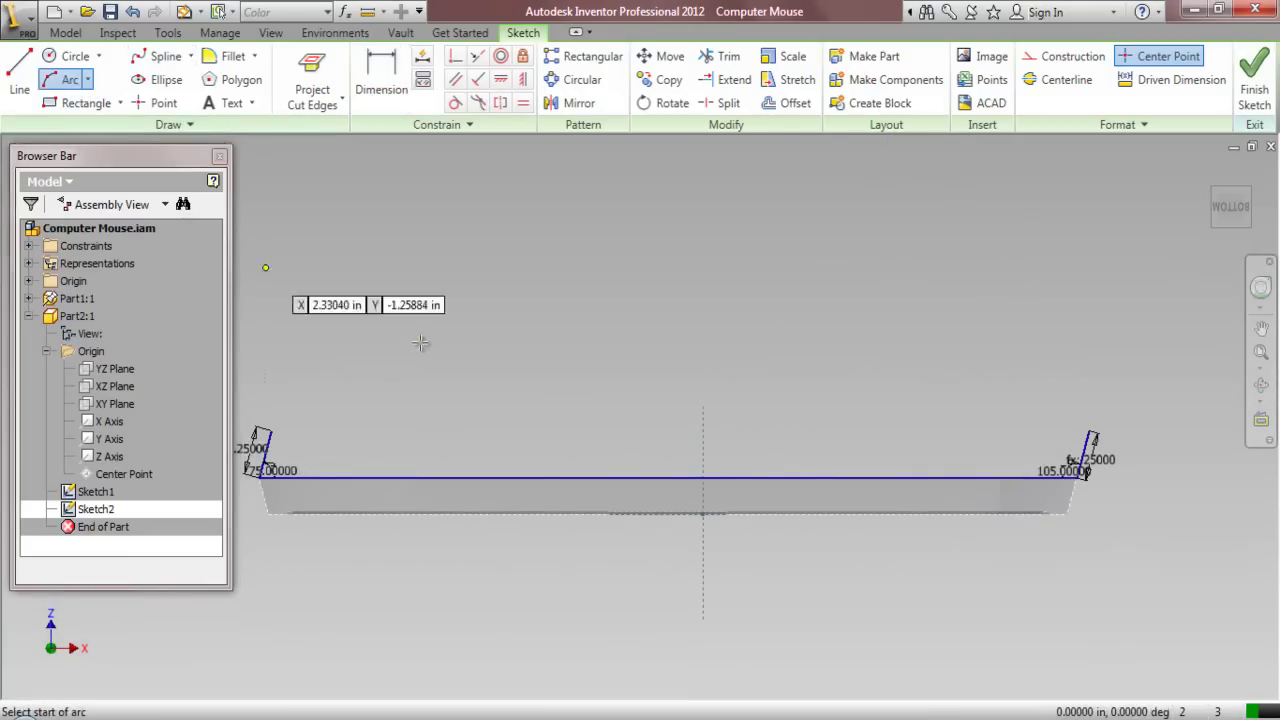
scroll(313, 407, up, 1)
scroll(313, 407, up, 1)
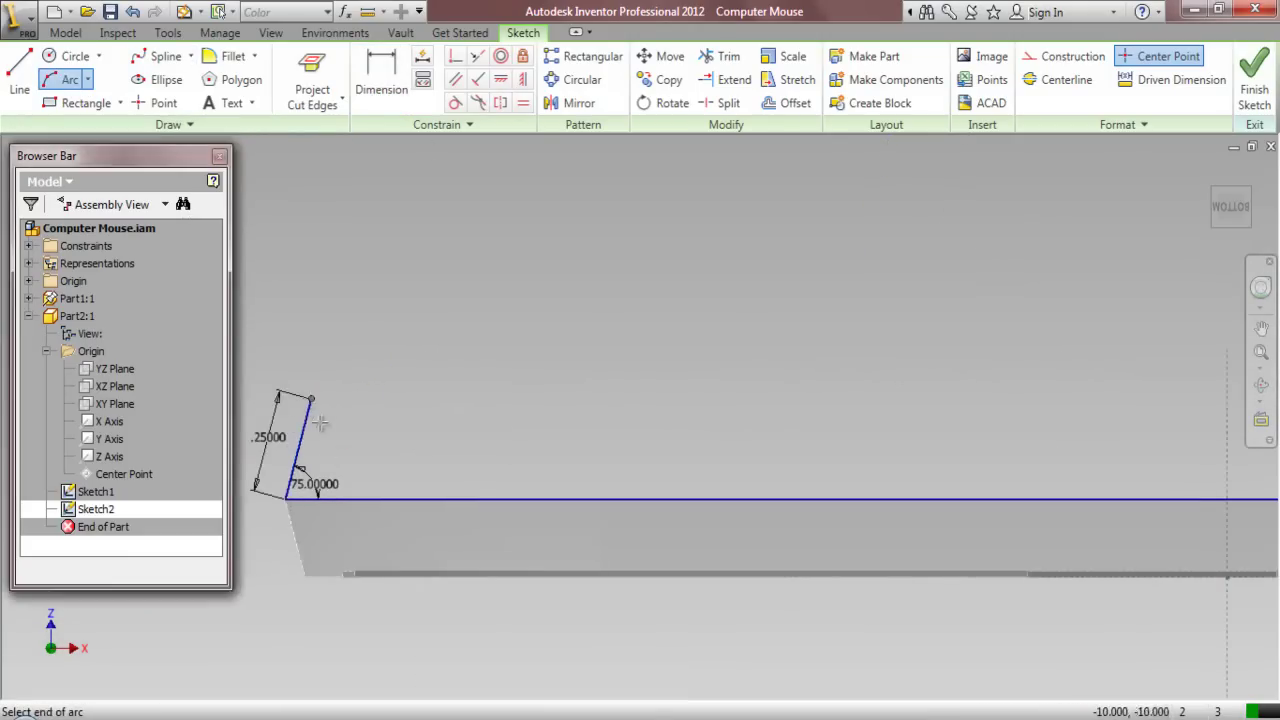
click(313, 407)
scroll(310, 402, down, 2)
scroll(935, 425, up, 4)
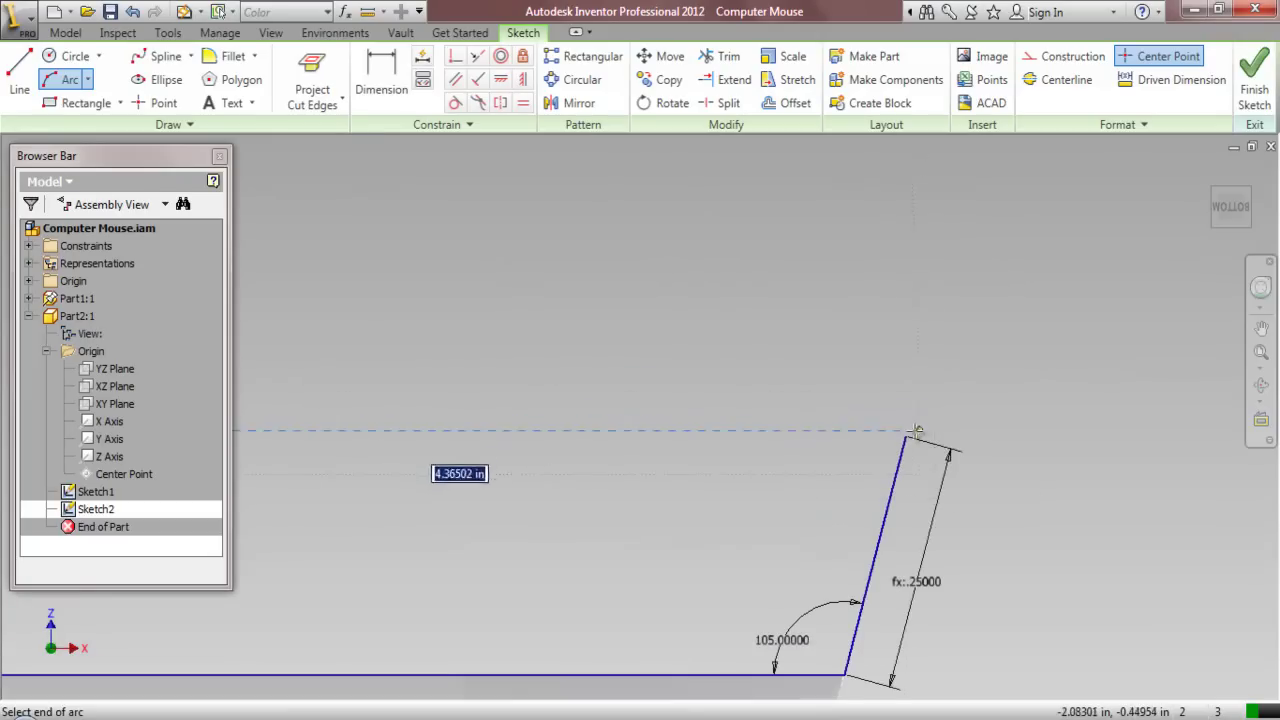
click(907, 437)
scroll(945, 445, down, 4)
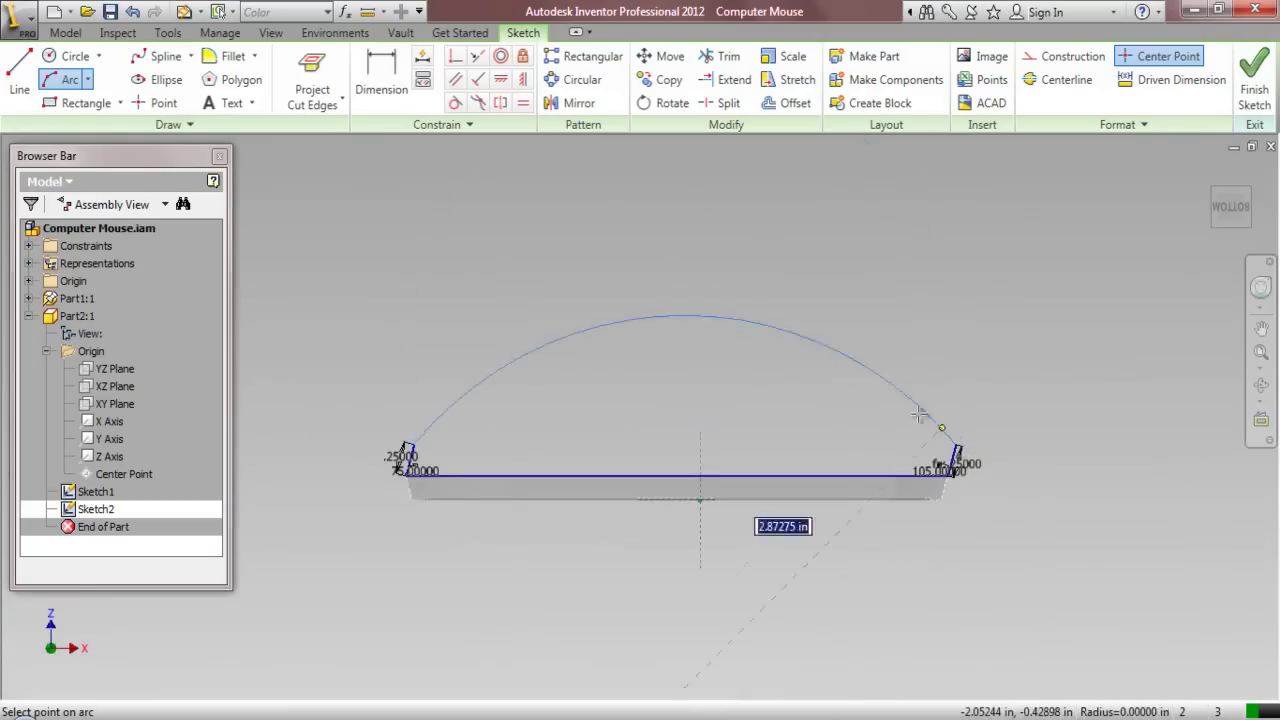
click(685, 311)
Dimension the arc's radius as 2.74328 in
right_click(657, 238)
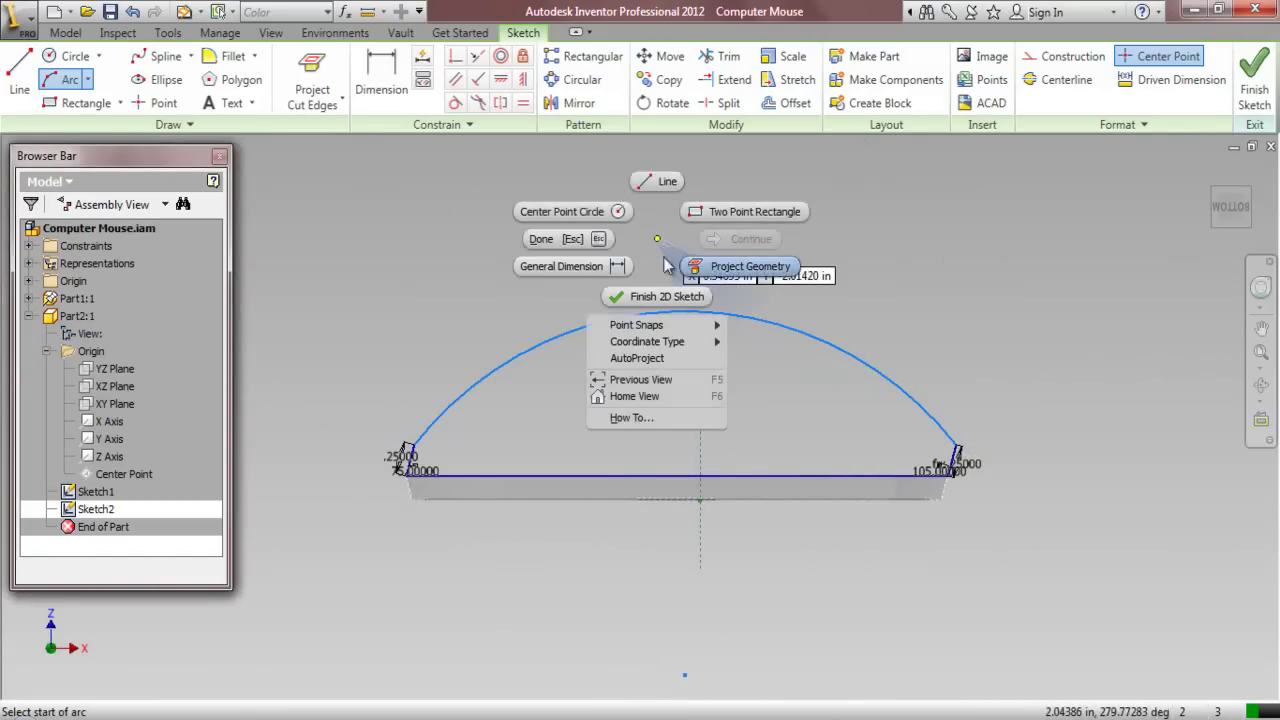
click(565, 267)
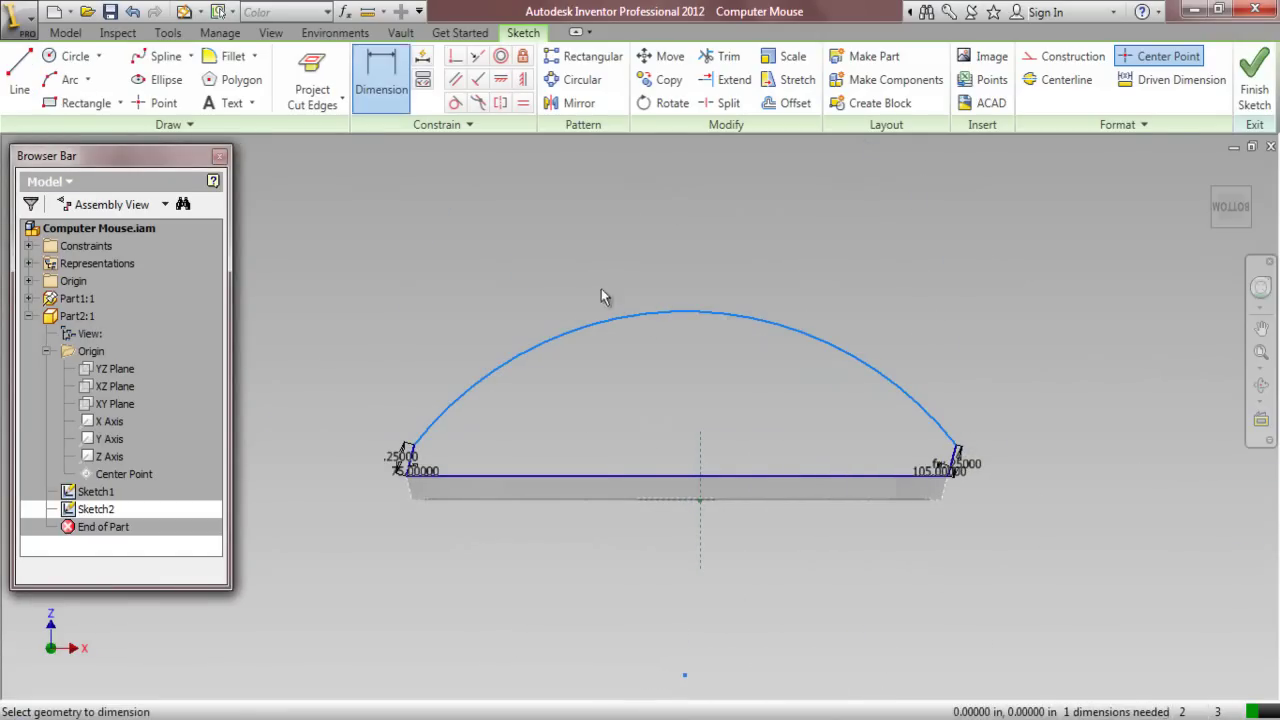
click(655, 317)
click(649, 267)
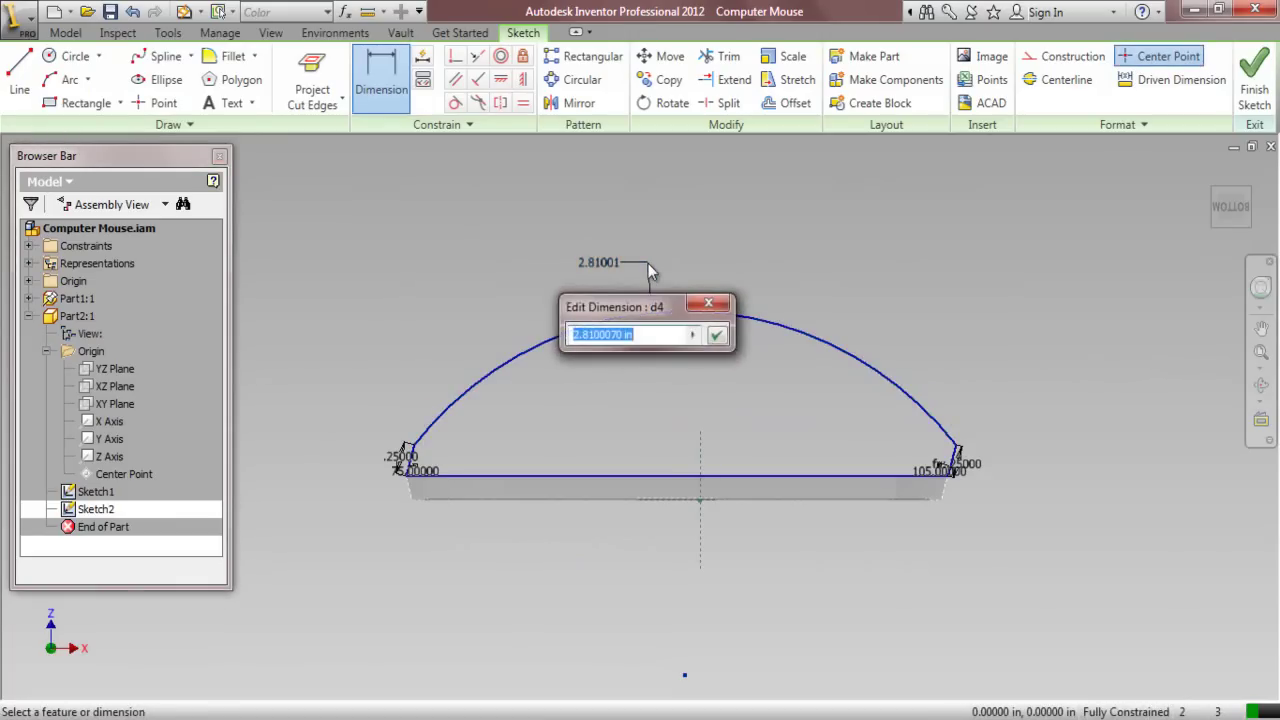
drag(634, 334, 557, 334)
text(2.74328)
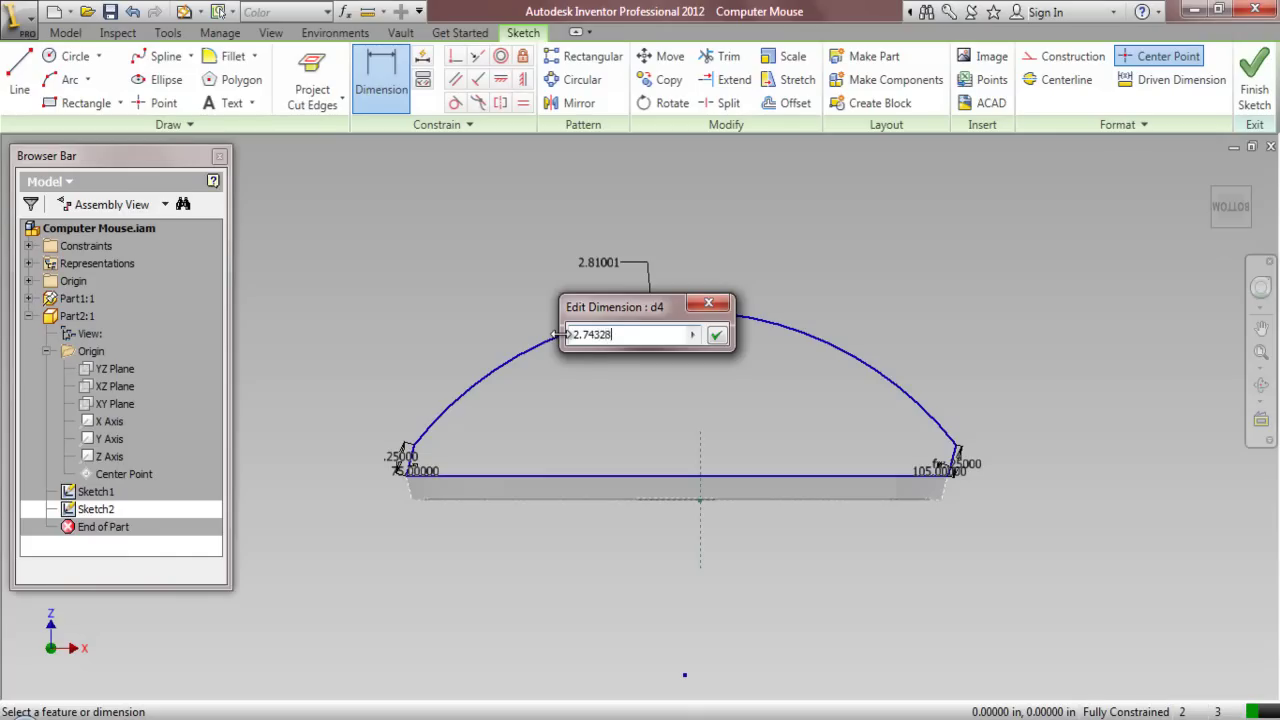
key(Return)
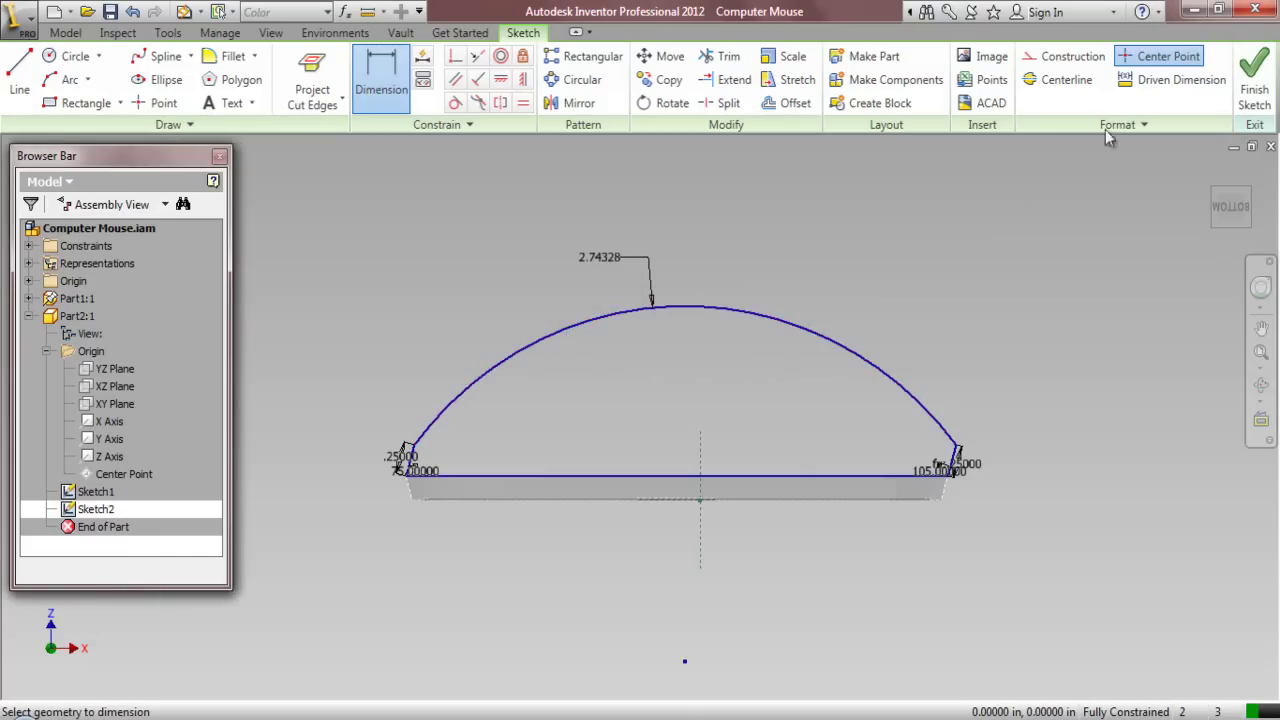
Finish the sketch and create a work plane parallel to Part2's XY plane through the corner of the base's straight upper side edge
click(1215, 200)
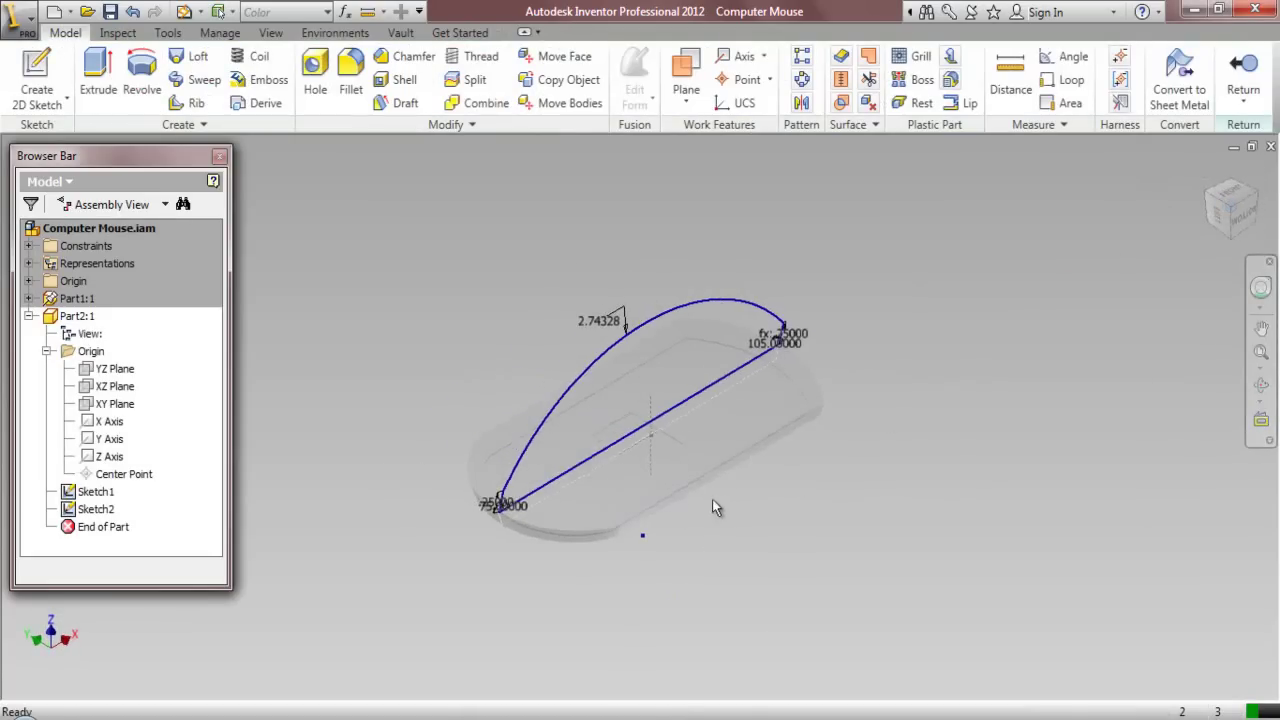
scroll(632, 520, up, 5)
scroll(604, 540, up, 2)
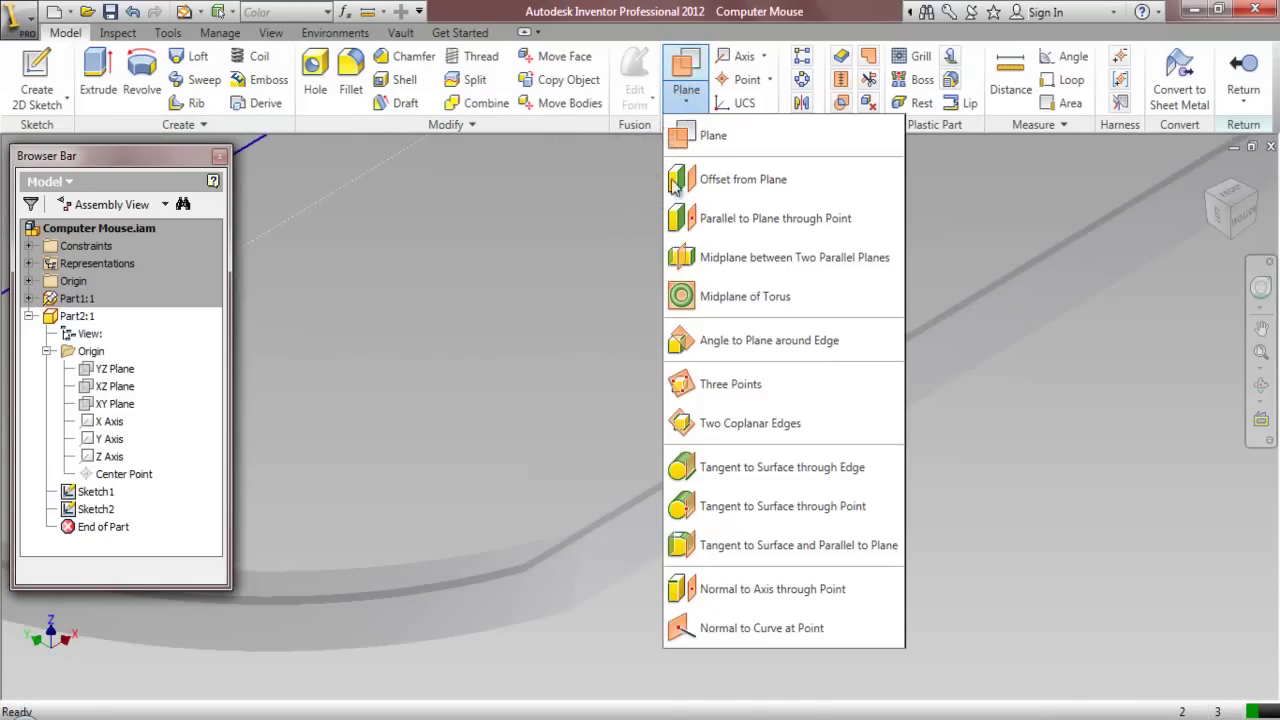
click(705, 135)
scroll(525, 452, down, 8)
scroll(565, 534, up, 6)
scroll(560, 525, up, 4)
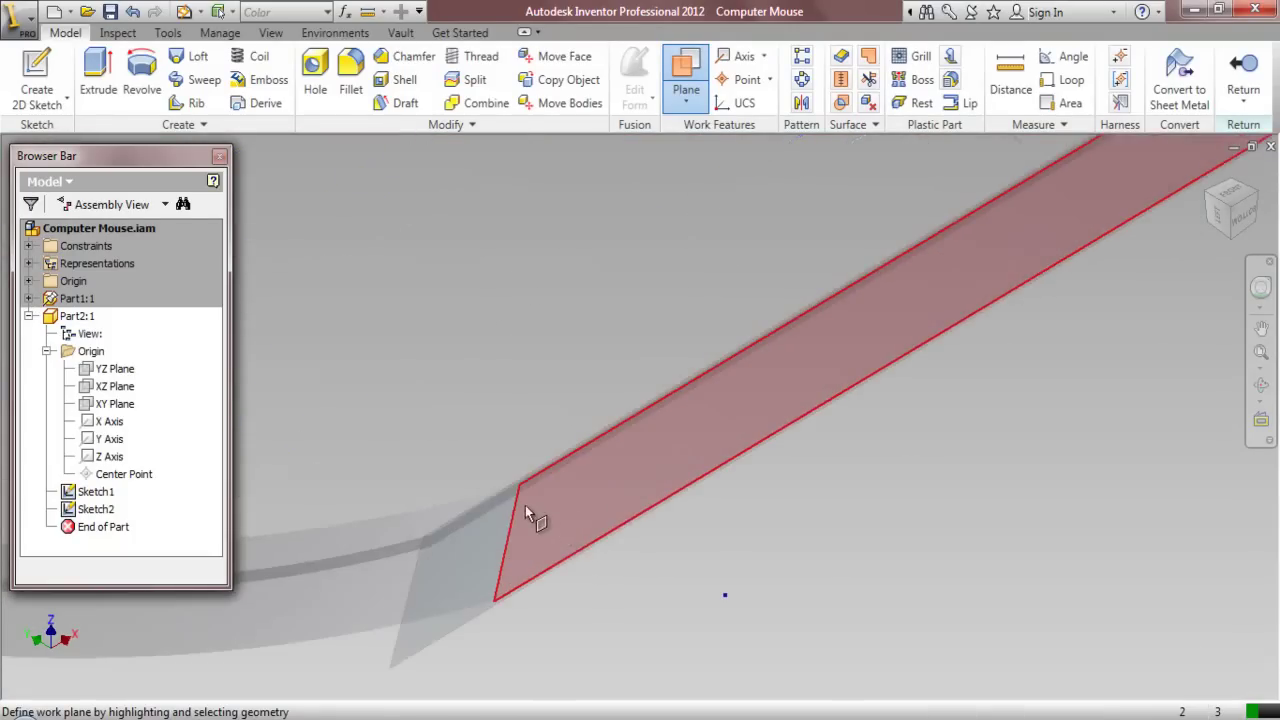
click(518, 483)
scroll(700, 560, down, 6)
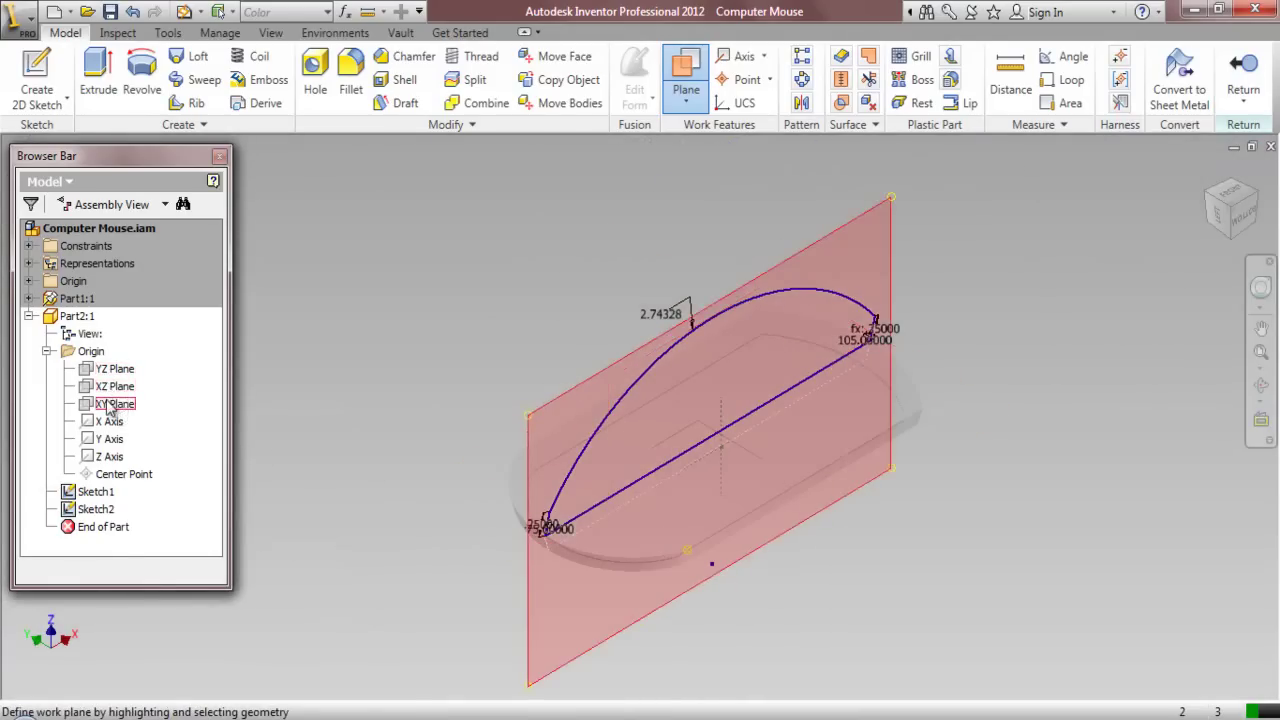
click(111, 405)
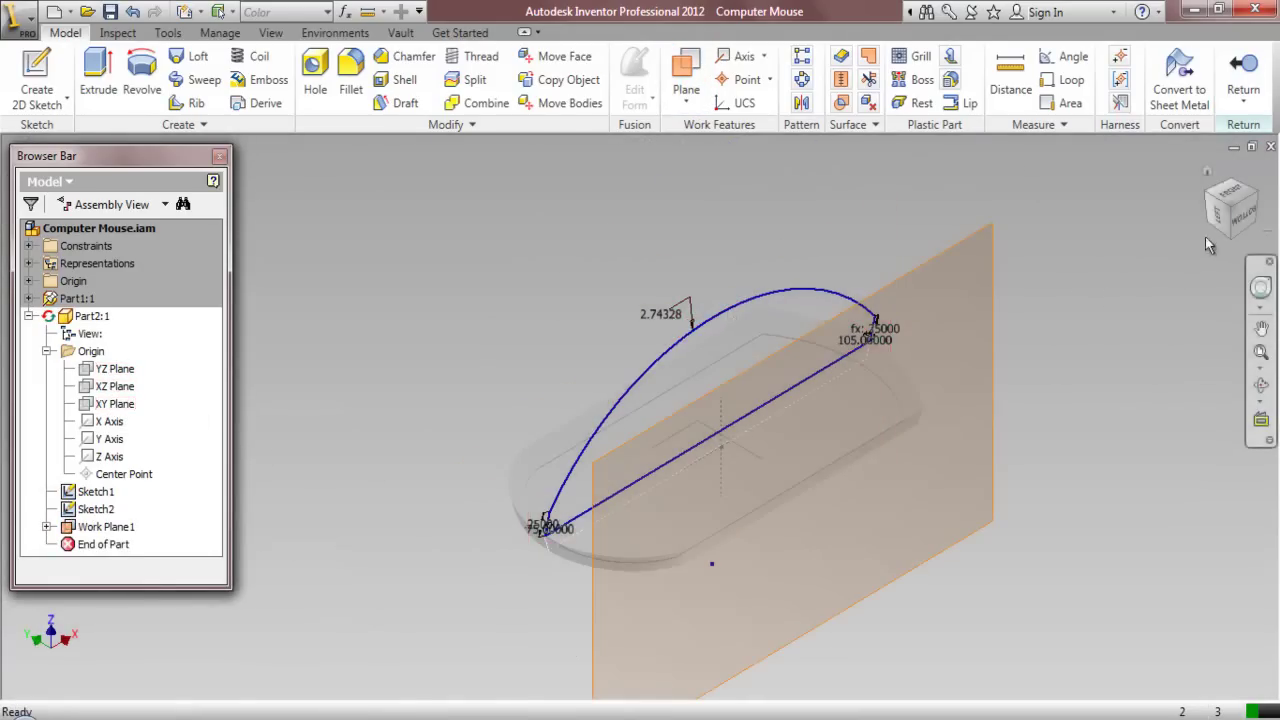
Hide Sketch2 and Sketch1 of Part2
click(1222, 218)
scroll(732, 412, up, 5)
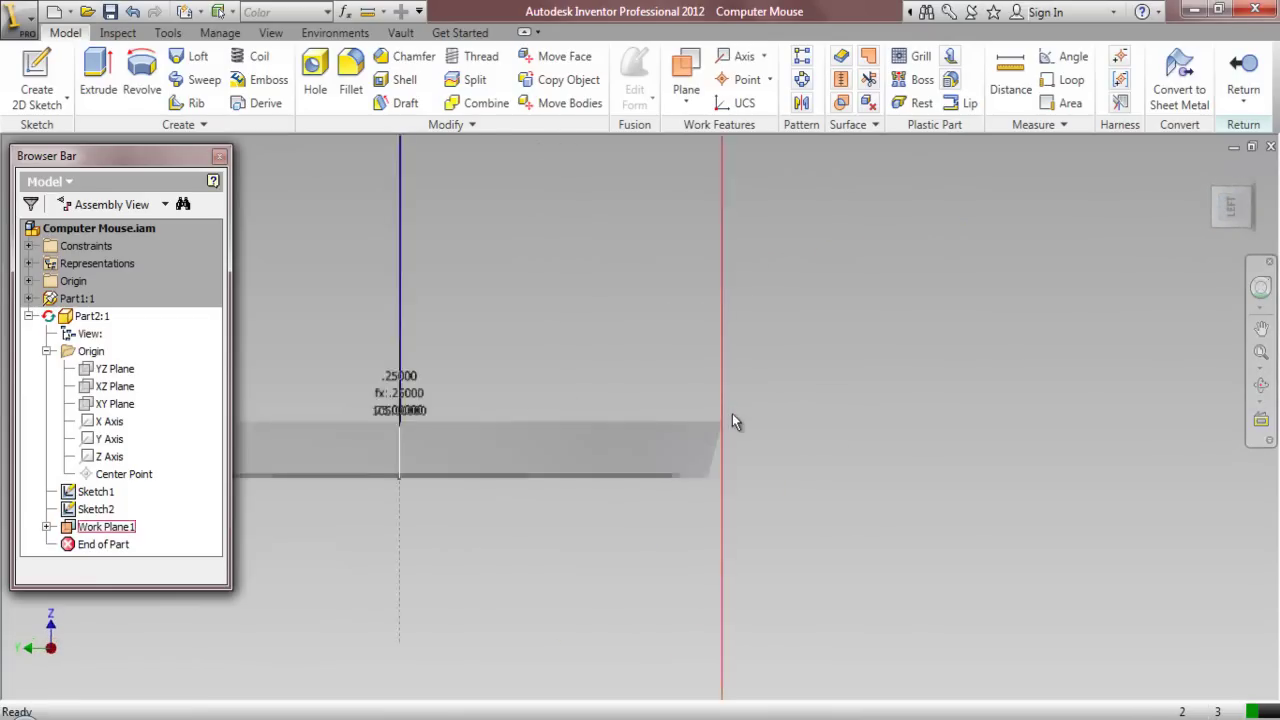
click(1262, 214)
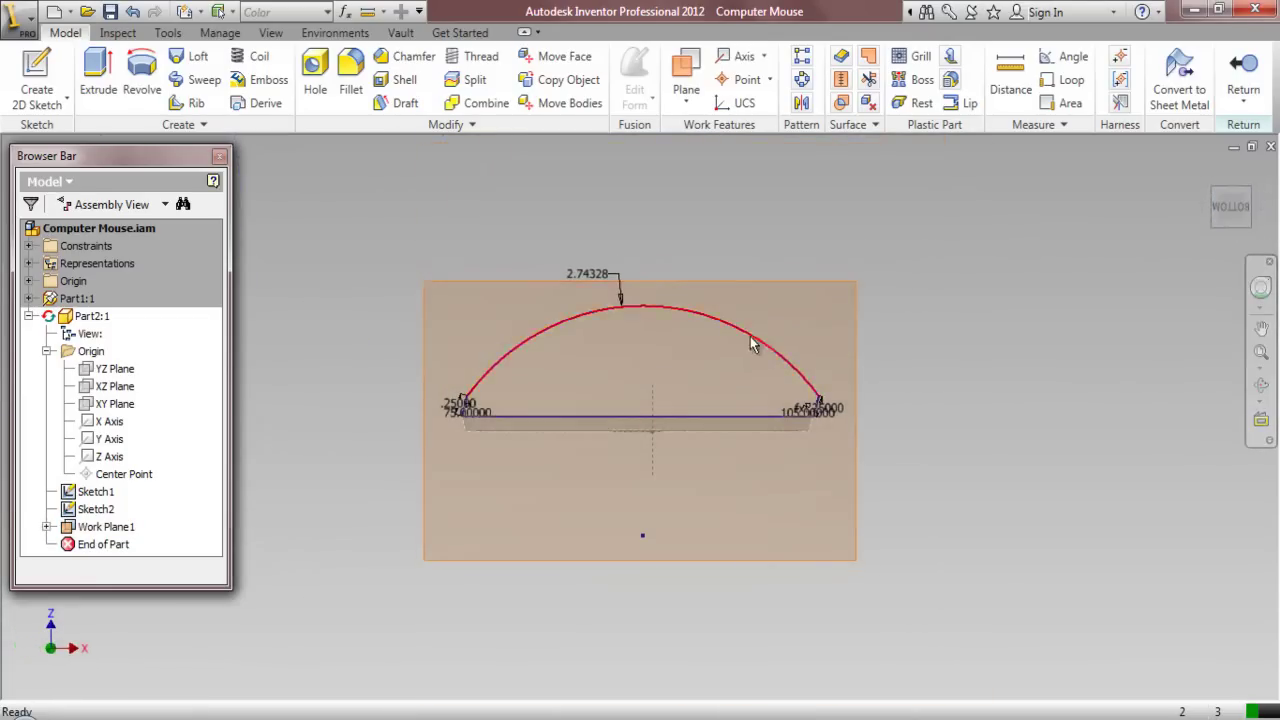
scroll(638, 352, up, 2)
right_click(115, 512)
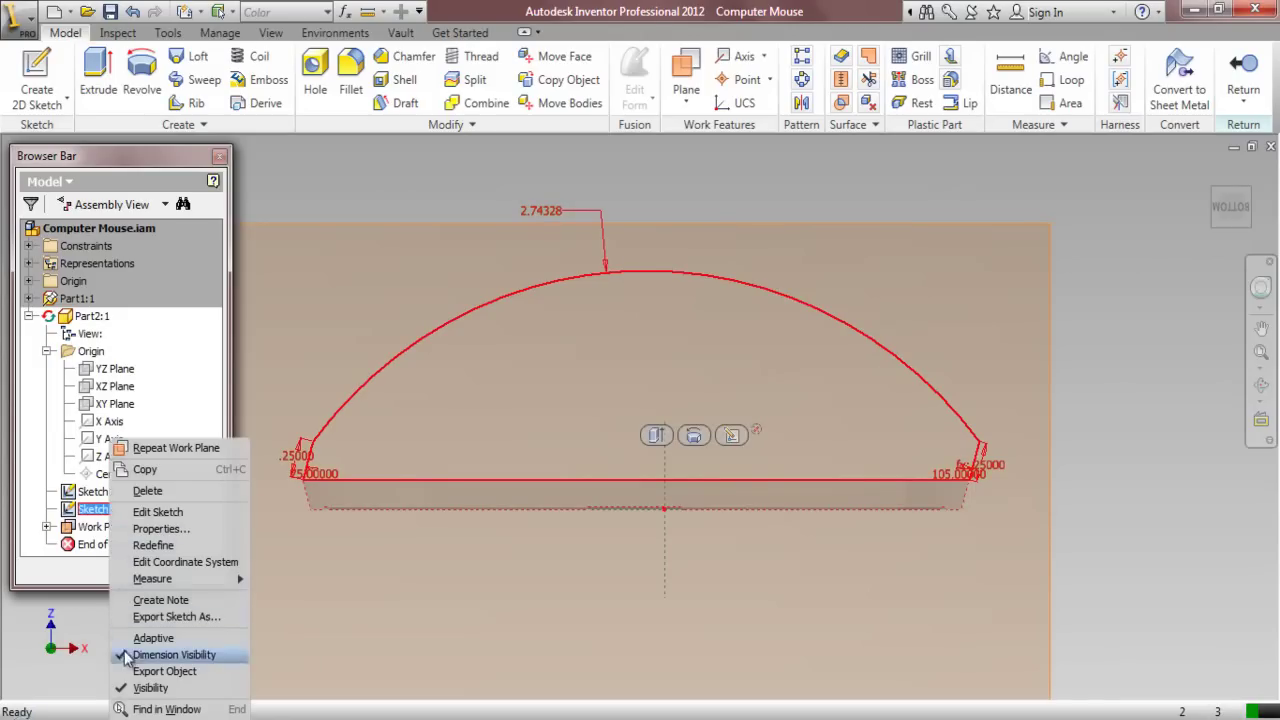
click(150, 688)
click(95, 491)
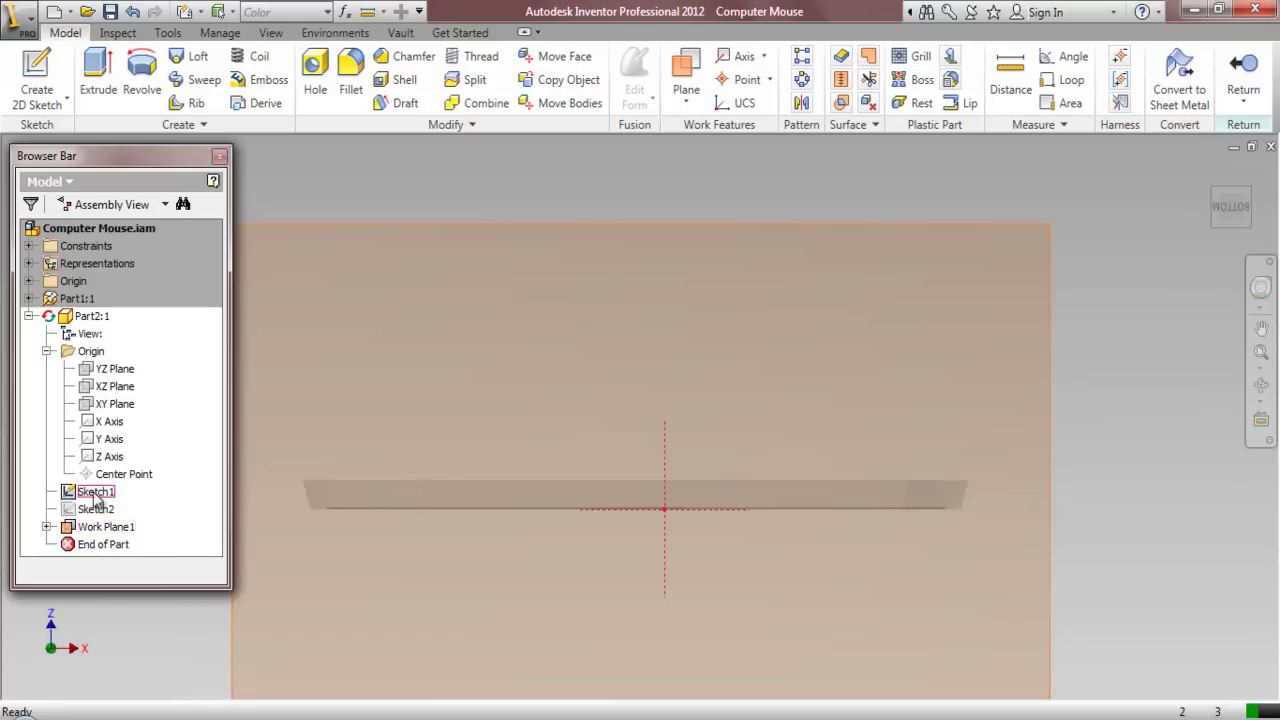
right_click(97, 497)
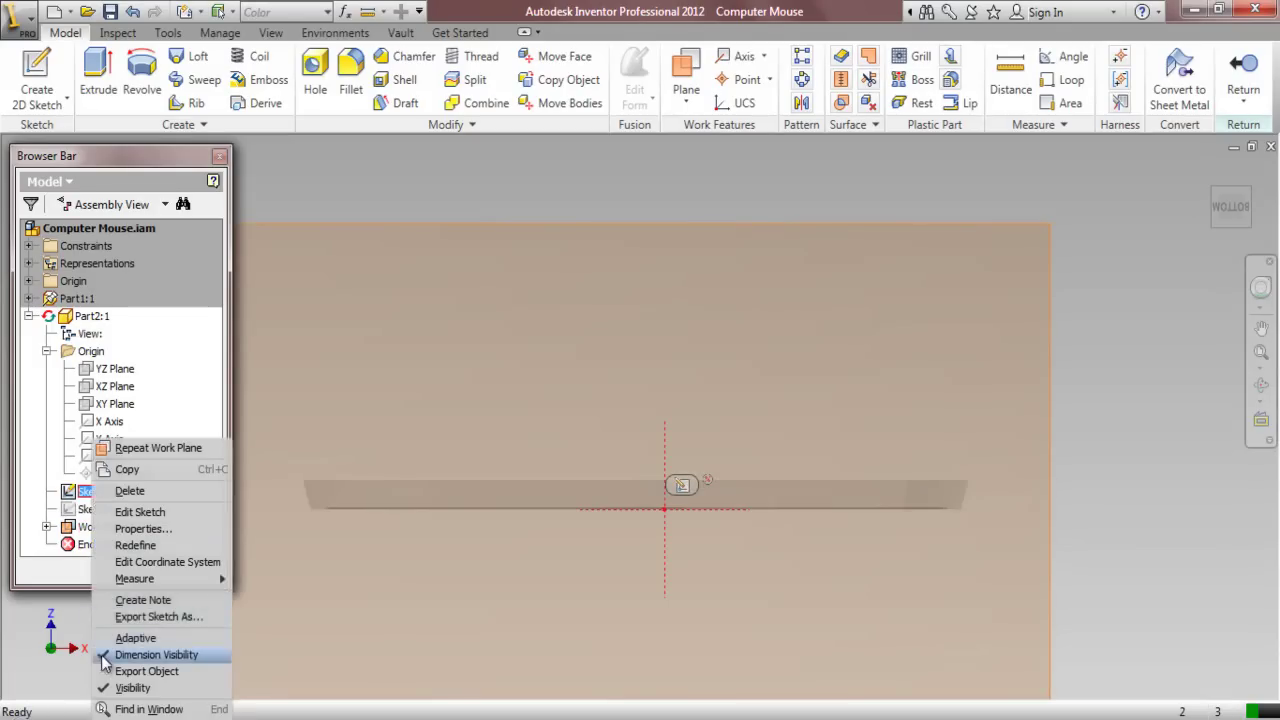
click(125, 688)
scroll(637, 420, down, 2)
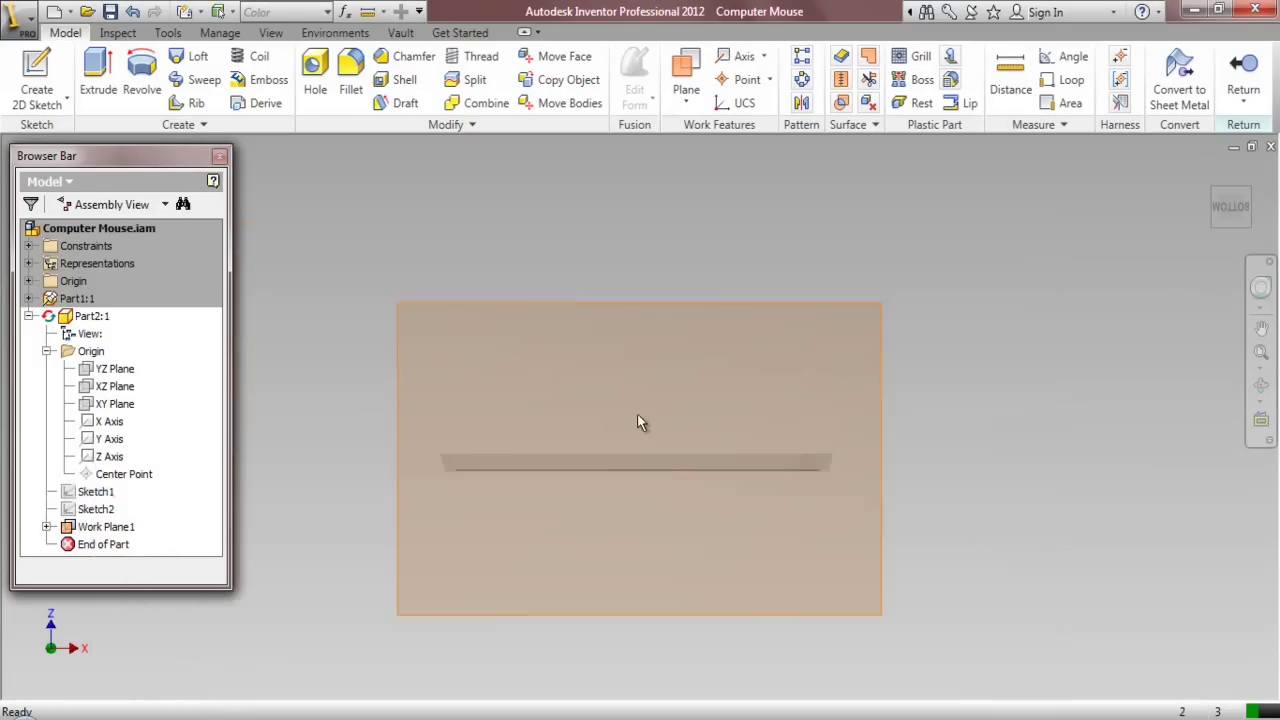
Start a new sketch on Work Plane1 and project the base's straight upper edge into it
click(37, 78)
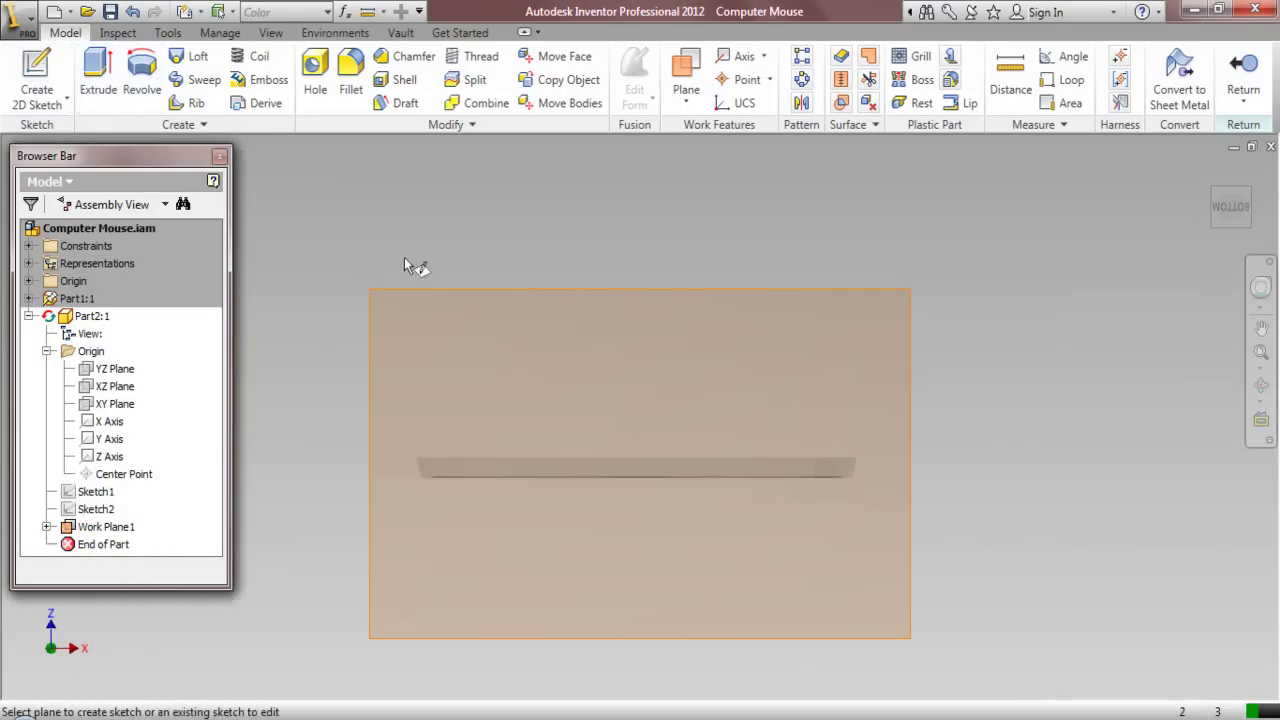
click(418, 290)
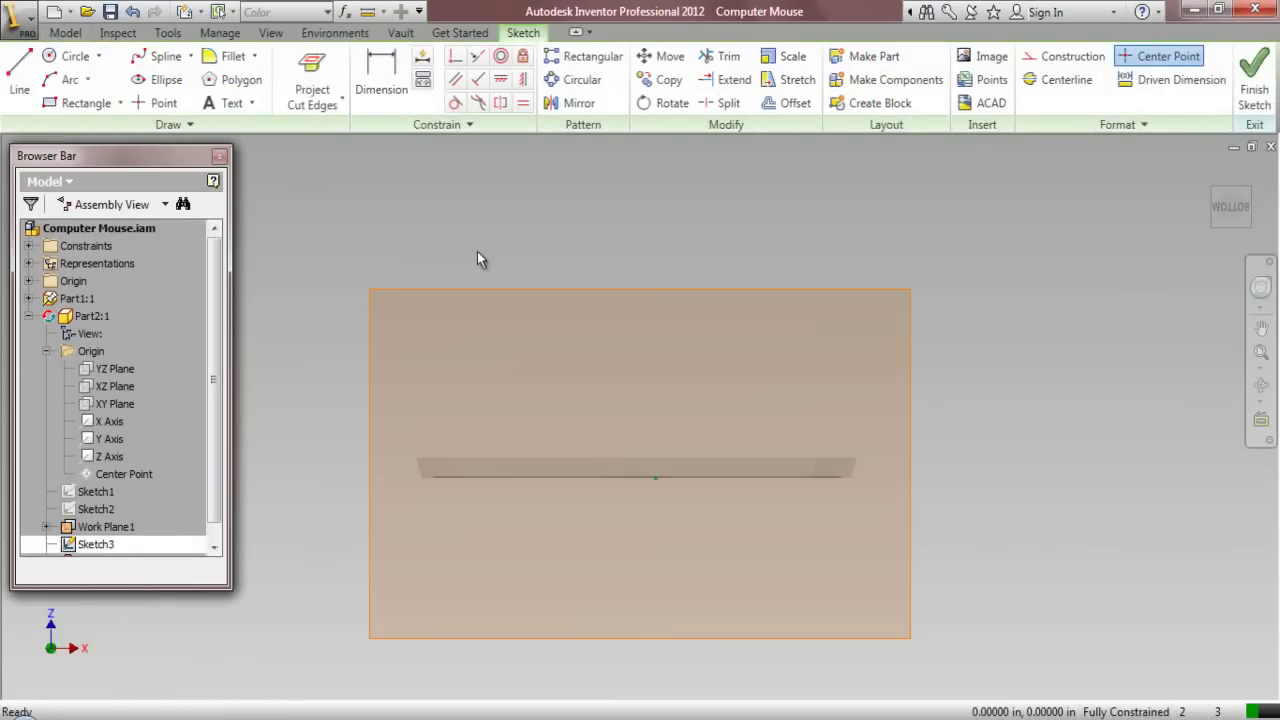
click(330, 105)
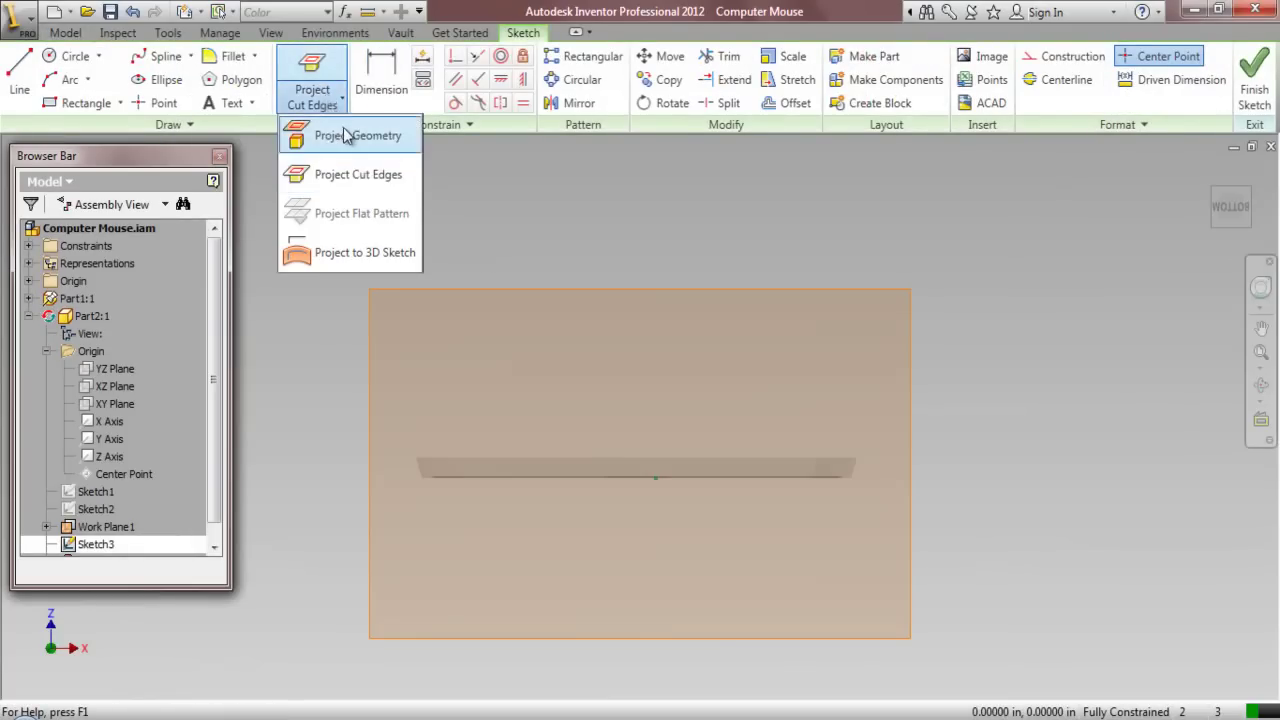
click(343, 131)
scroll(492, 440, up, 2)
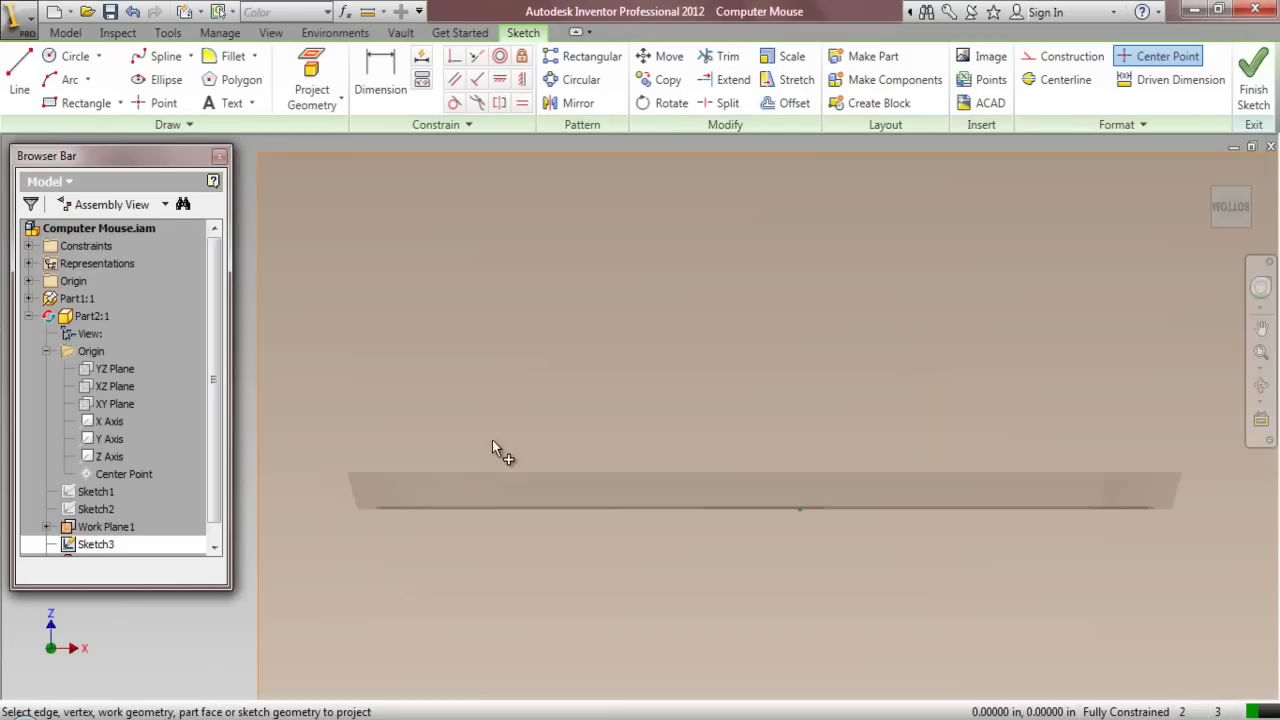
click(532, 474)
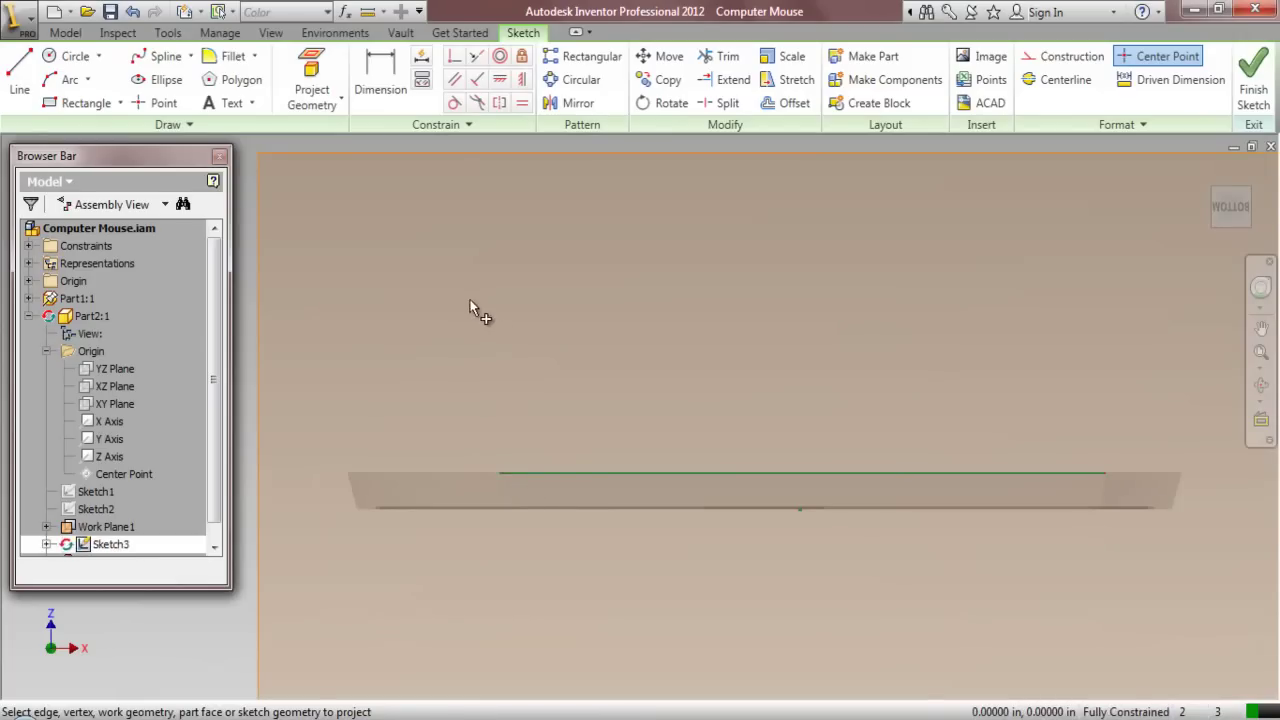
right_click(442, 288)
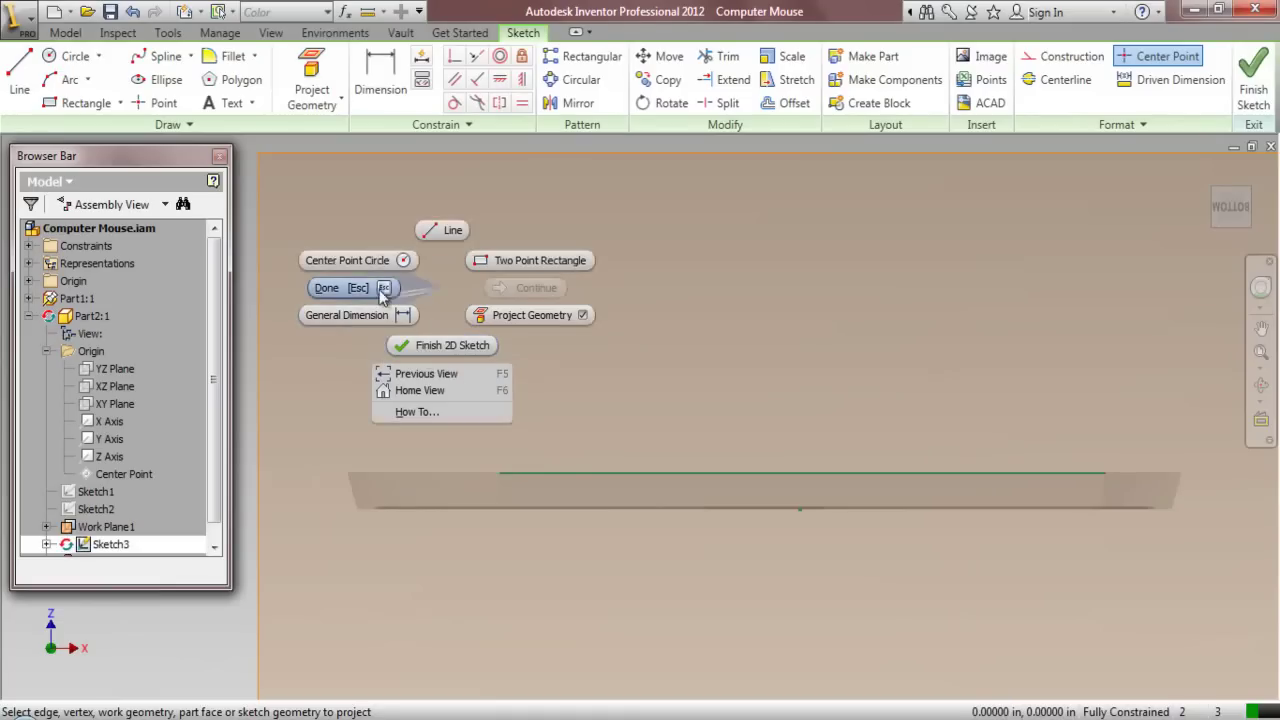
click(347, 287)
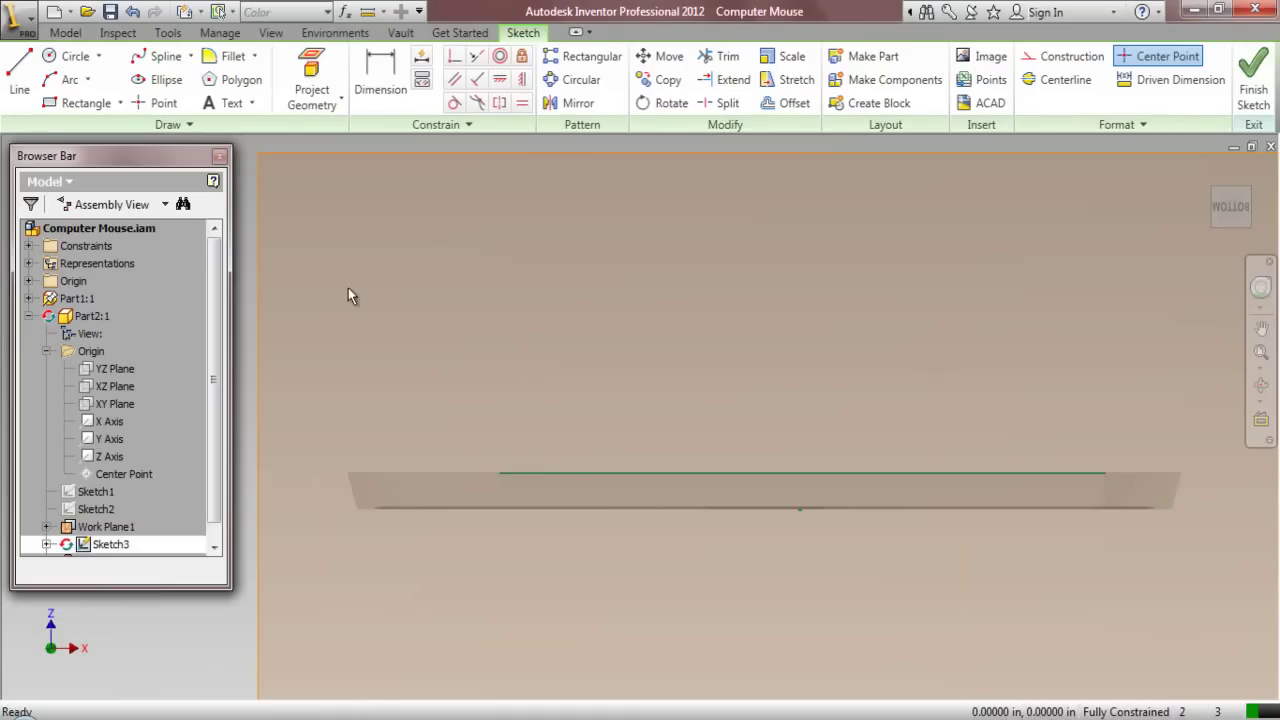
Sketch a line about 0.6 in long from the projected edge's left endpoint, sloping up and inward at about 62 degrees
click(19, 72)
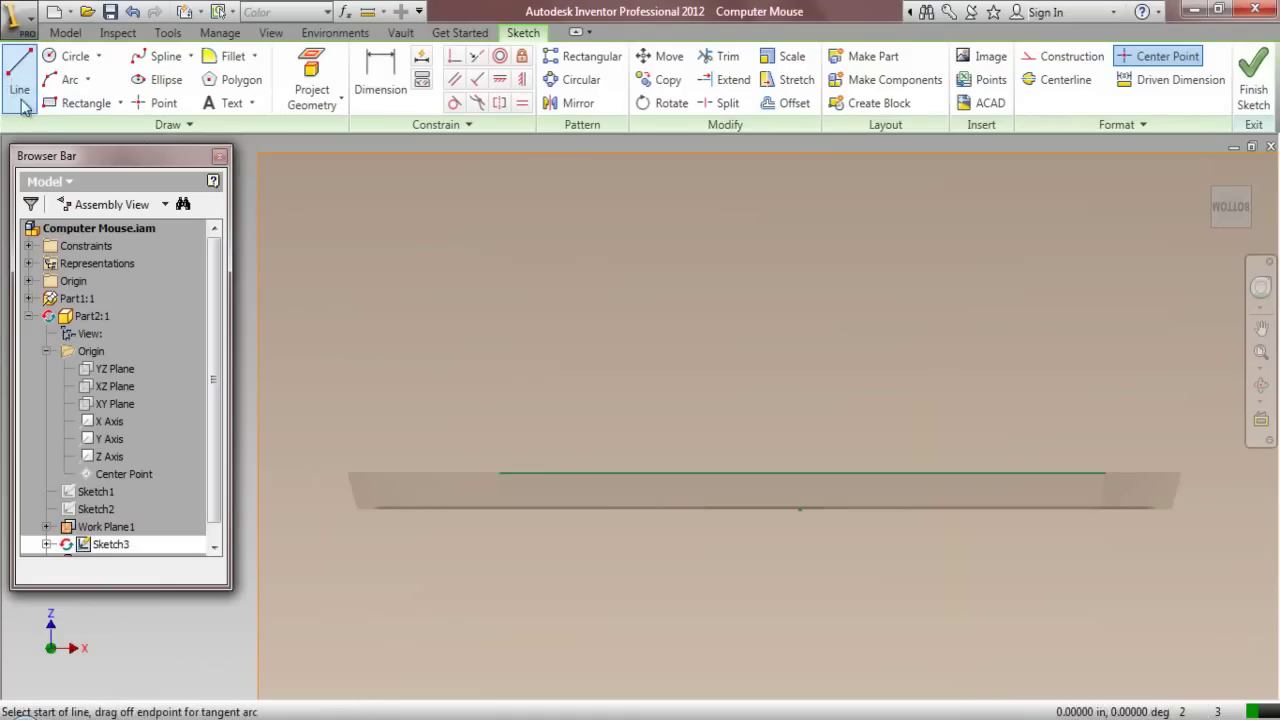
click(499, 471)
click(553, 368)
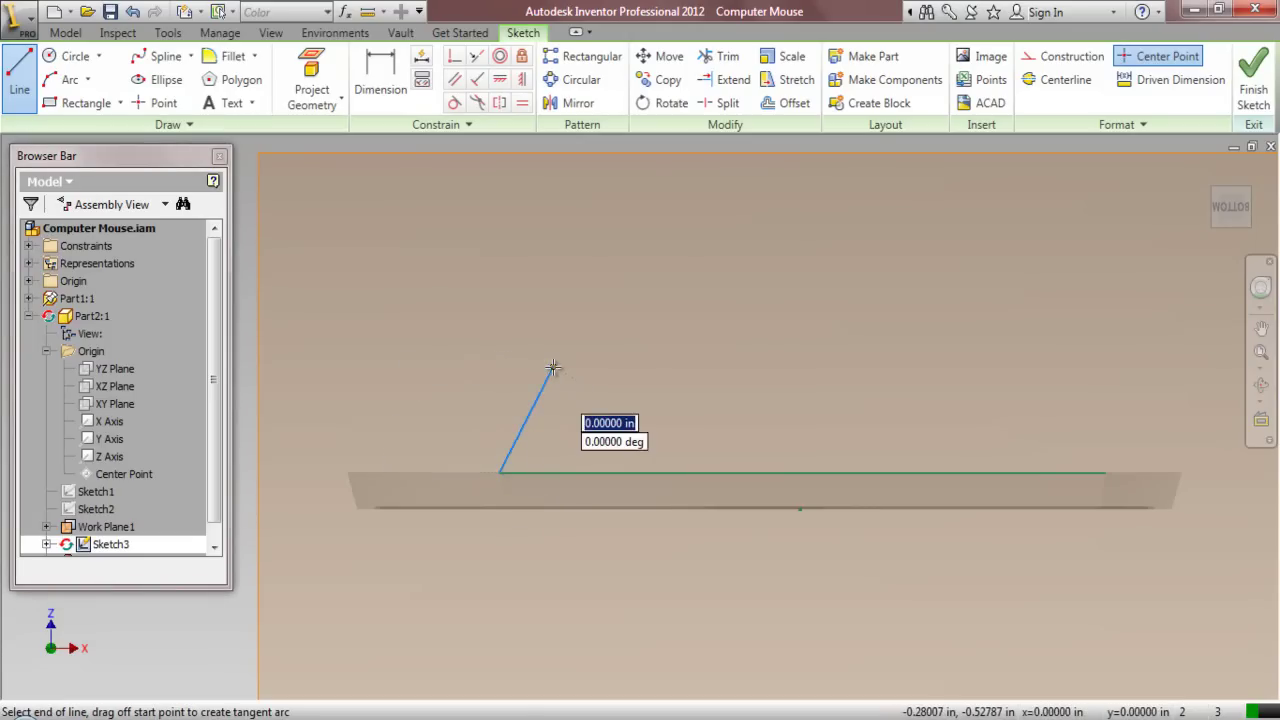
Dimension the angle between the sloping line and the projected edge as 75 degrees
key(d)
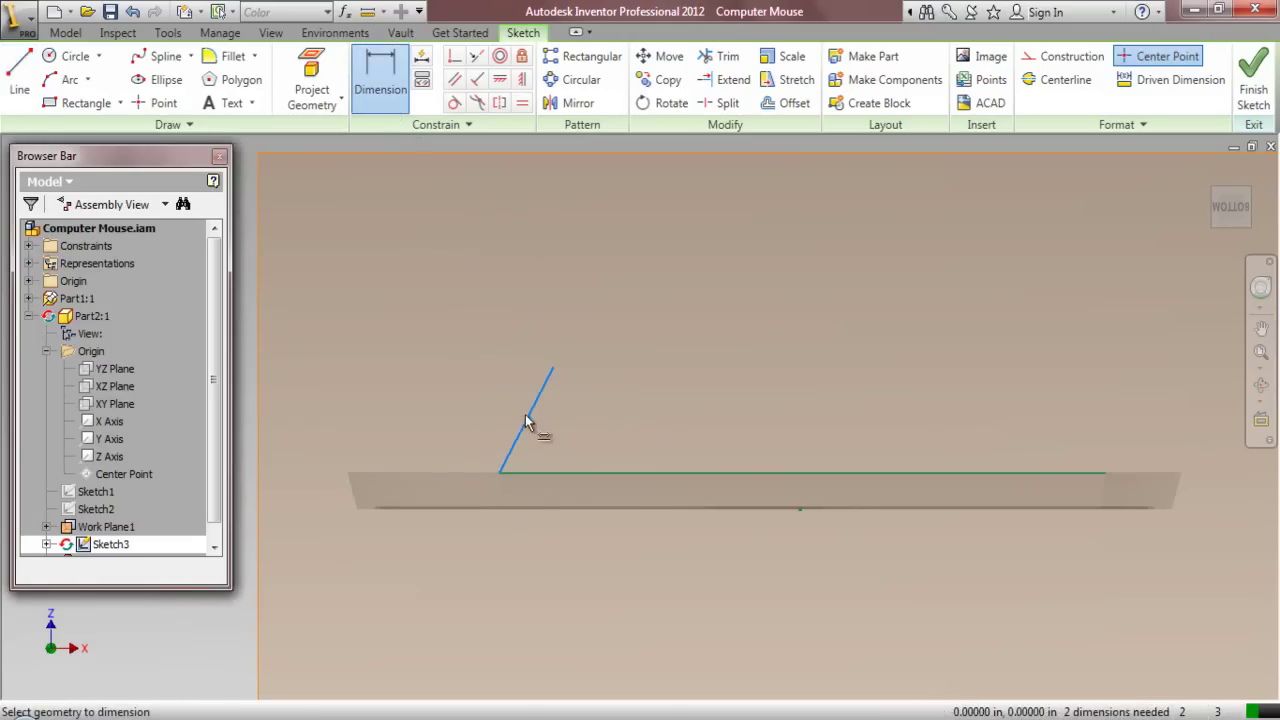
click(550, 471)
click(530, 412)
click(563, 451)
text(75)
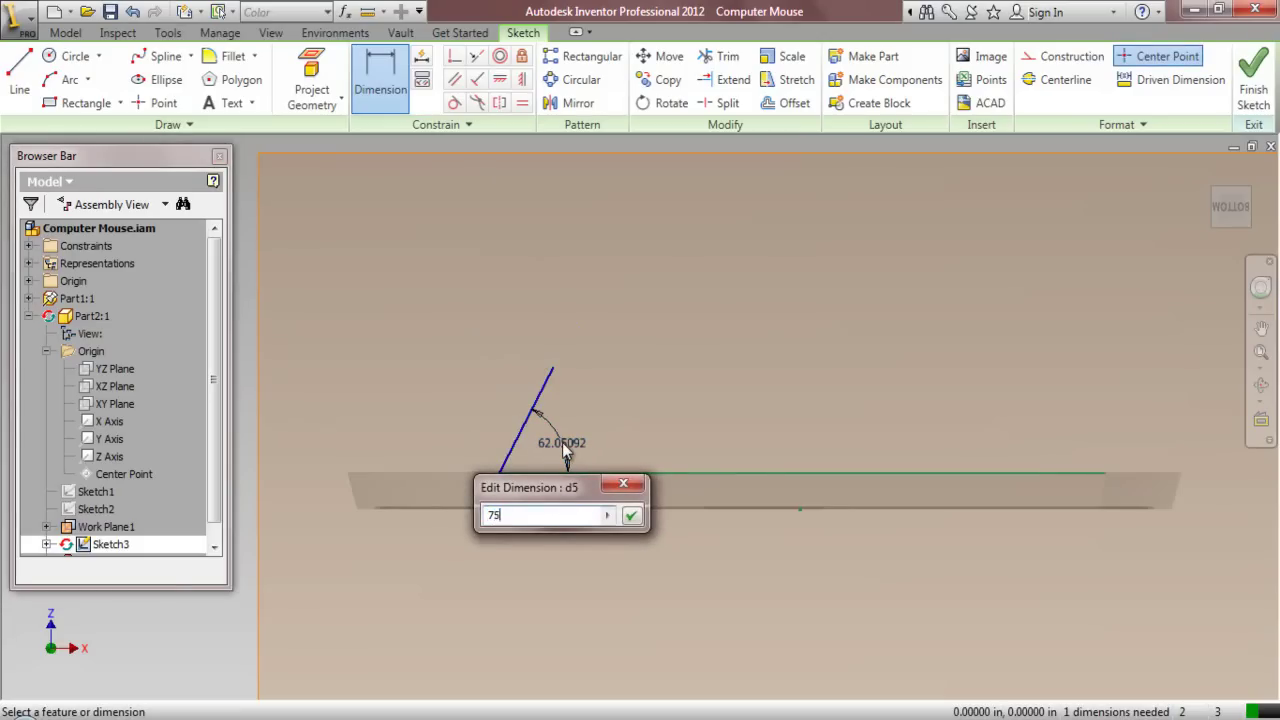
key(Return)
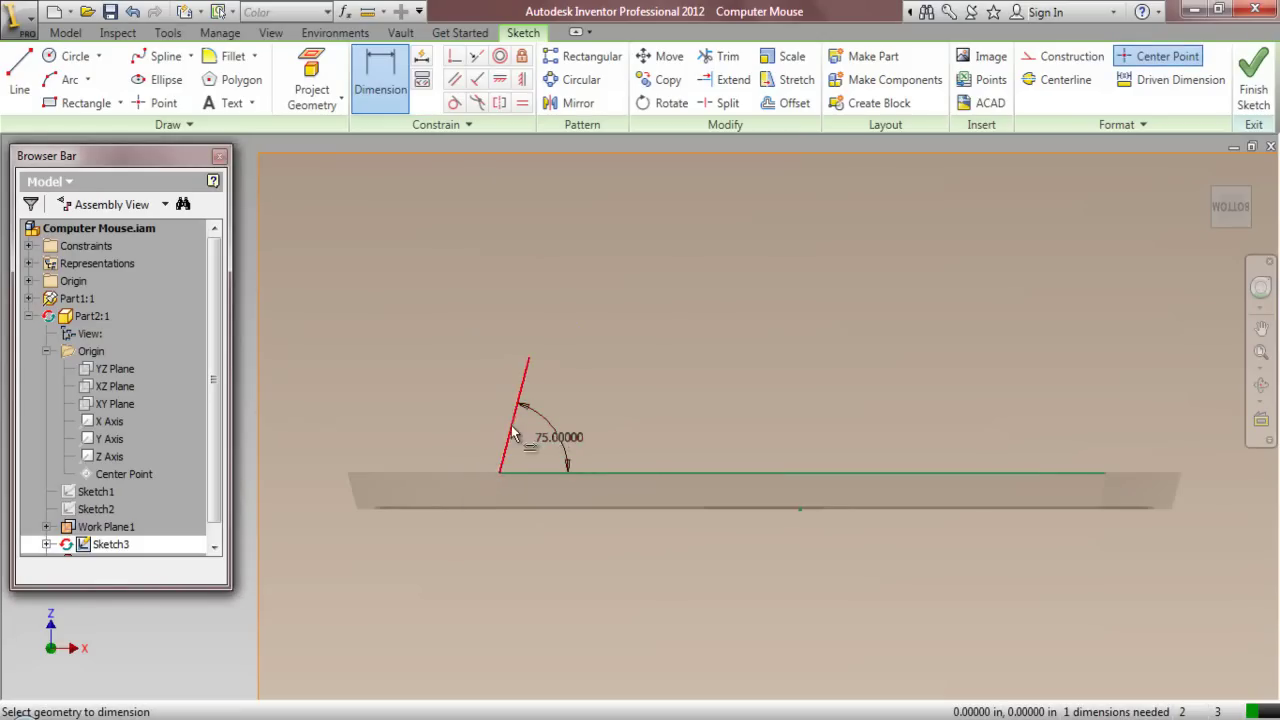
Dimension the sloping line's length as 0.25 in
click(508, 425)
click(460, 394)
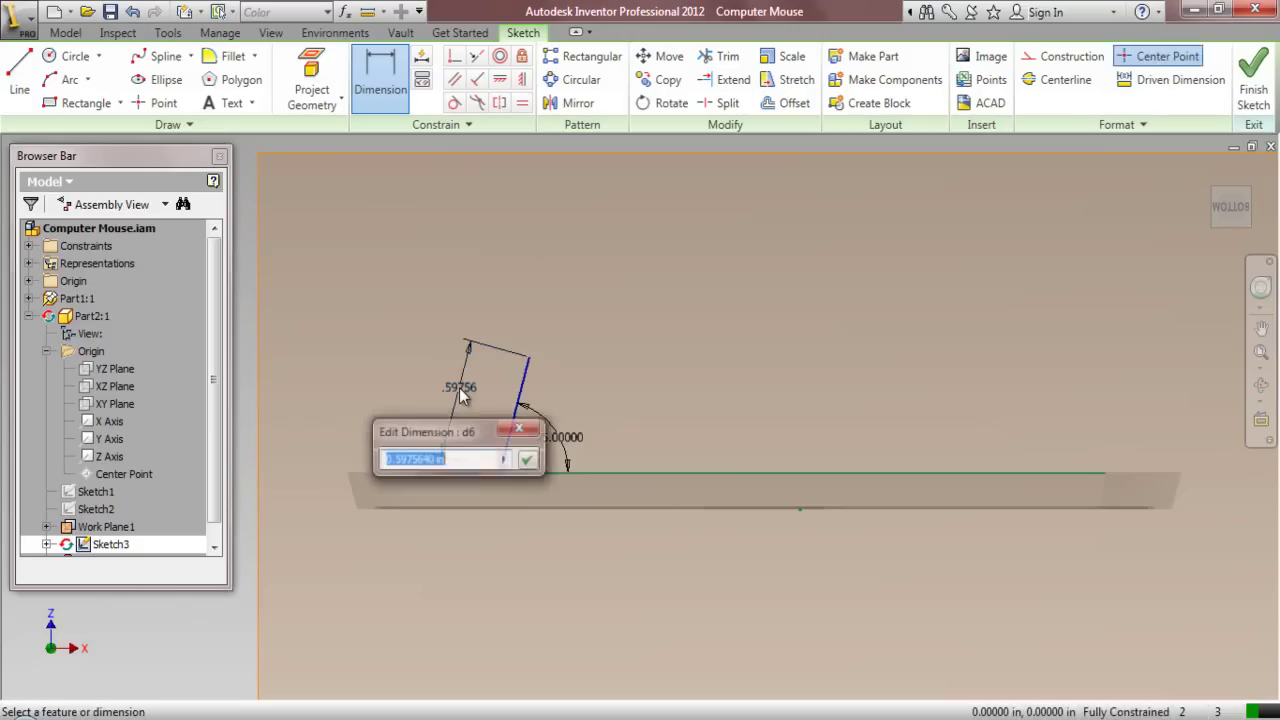
text(.)
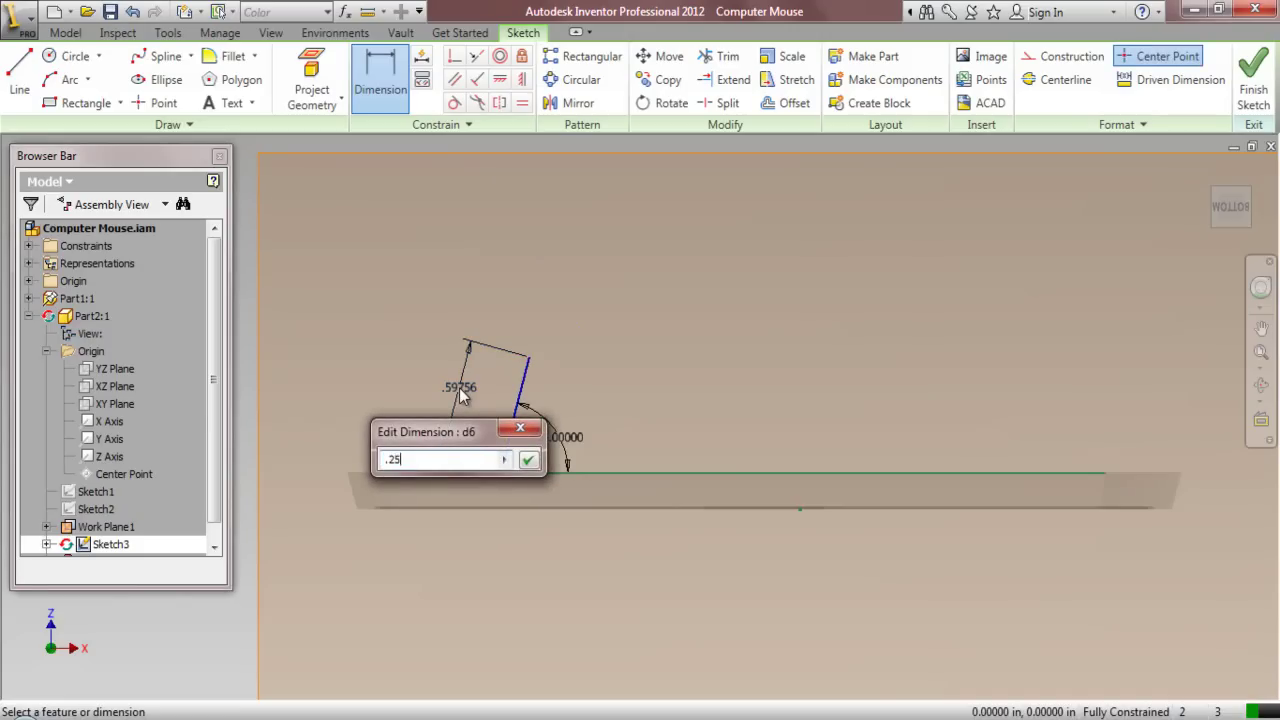
text(25)
key(Return)
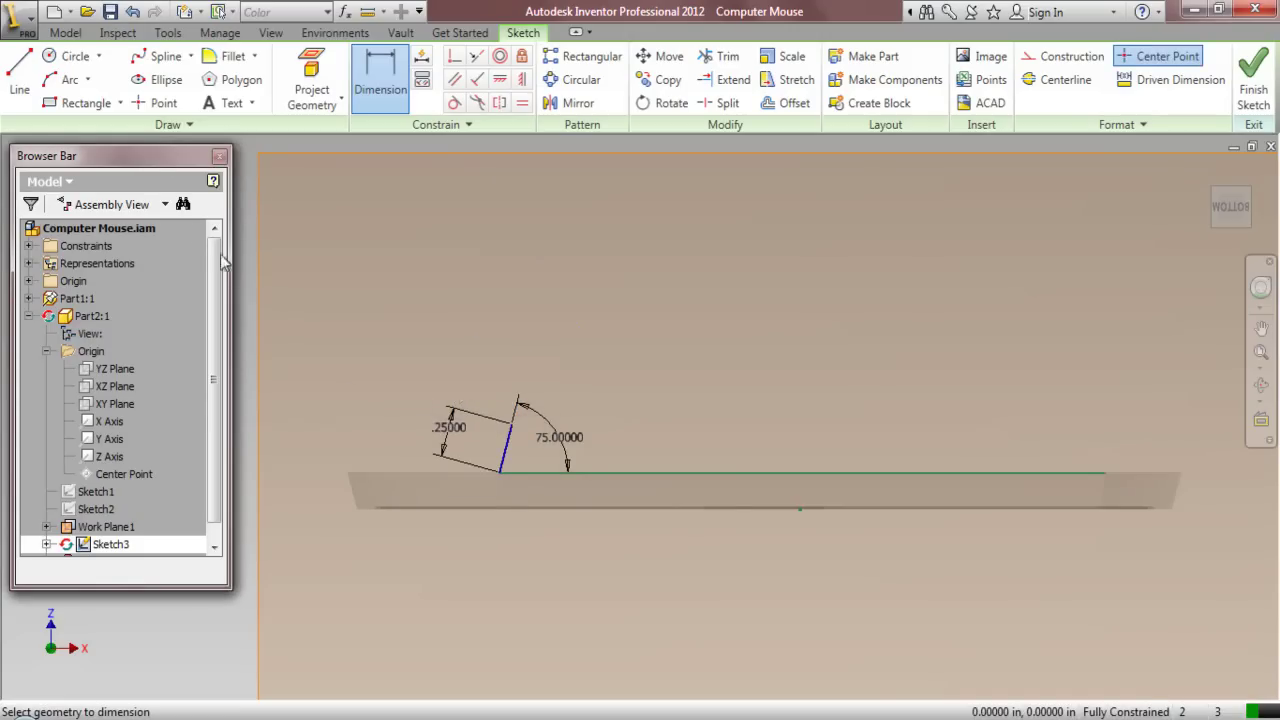
Sketch a line about 0.16 in long from the projected edge's right endpoint, sloping up and outward at about 120 degrees to the edge
key(l)
scroll(462, 449, down, 2)
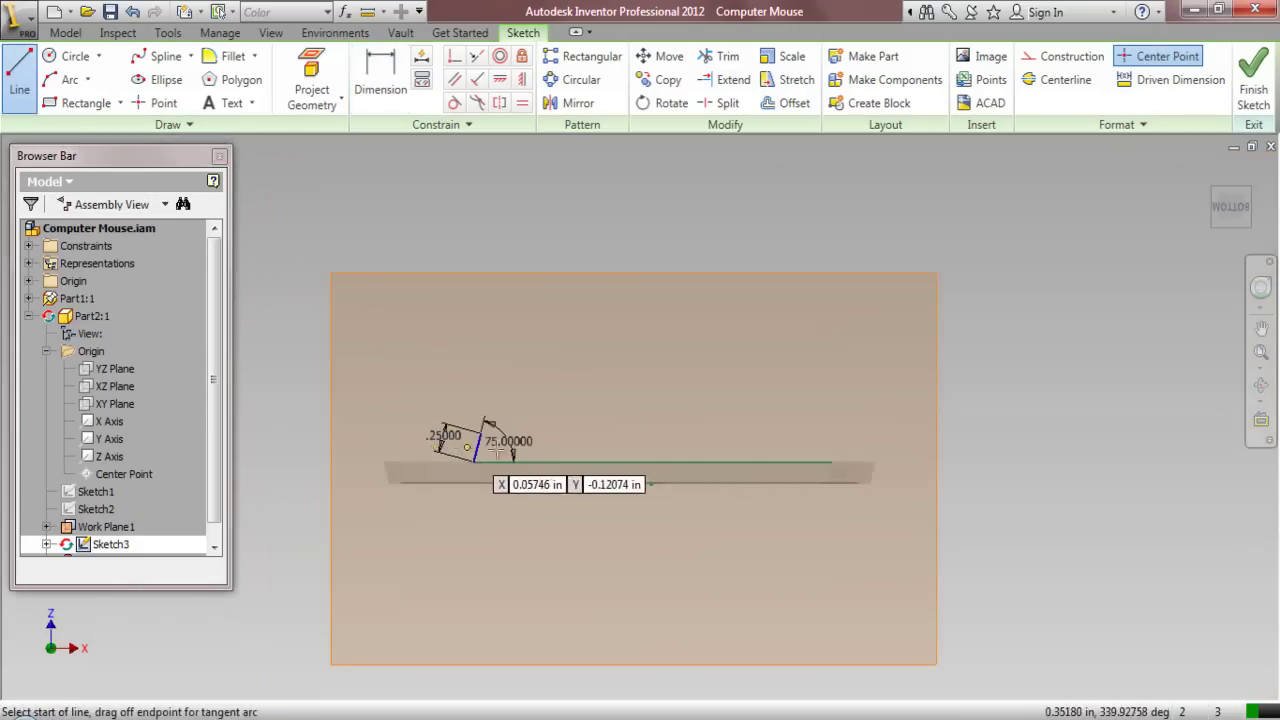
scroll(800, 464, up, 3)
click(879, 468)
click(912, 410)
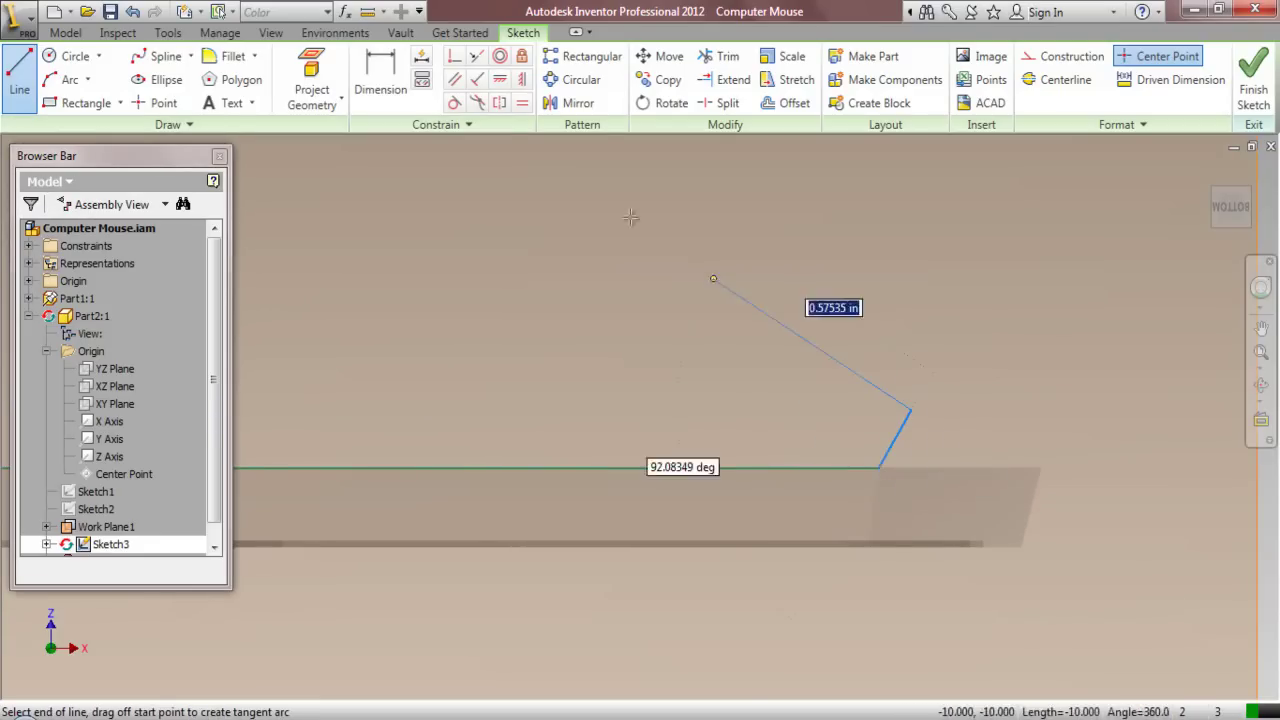
Dimension the angle between the new short line and the projected edge as 105 degrees
click(380, 82)
click(893, 439)
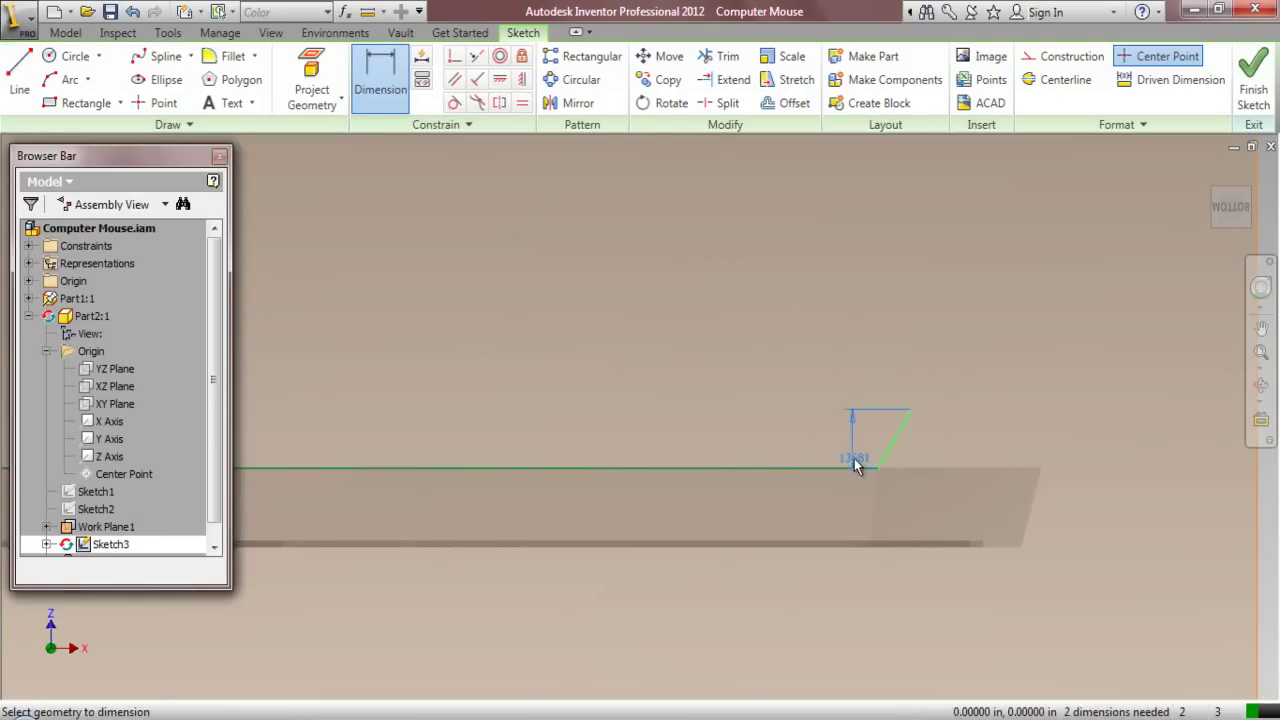
click(852, 466)
click(851, 441)
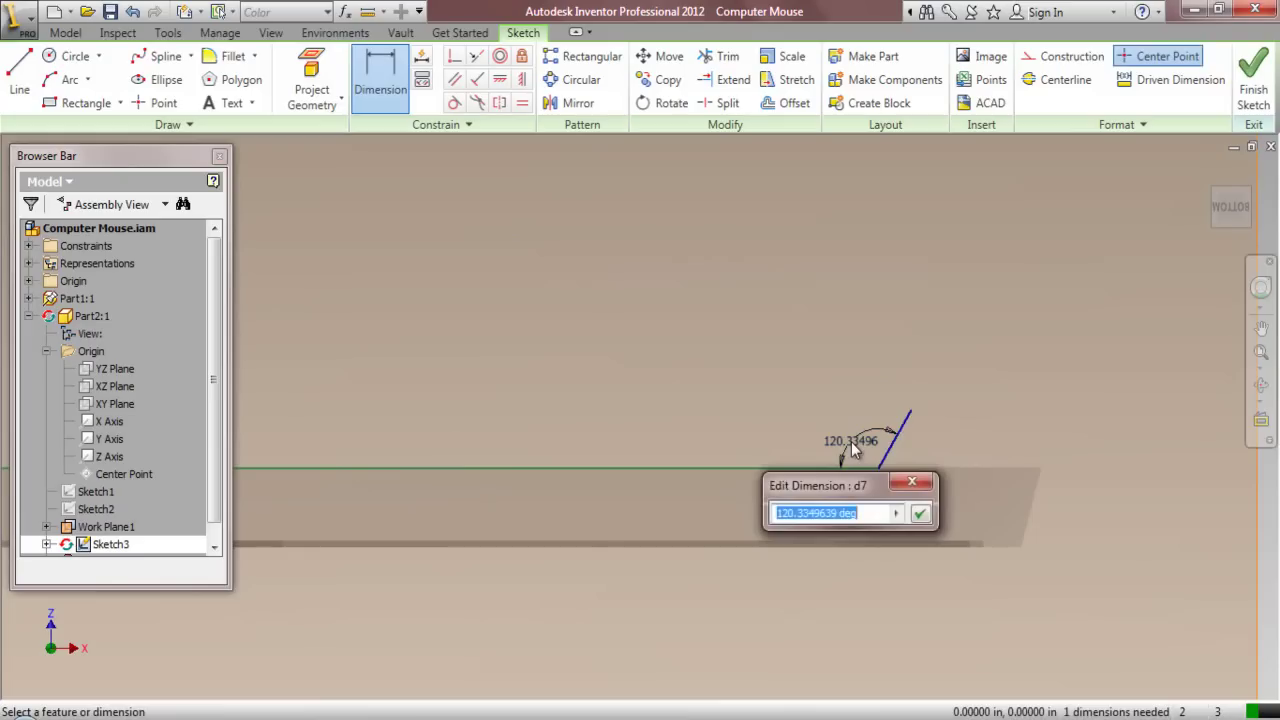
text(105)
key(Return)
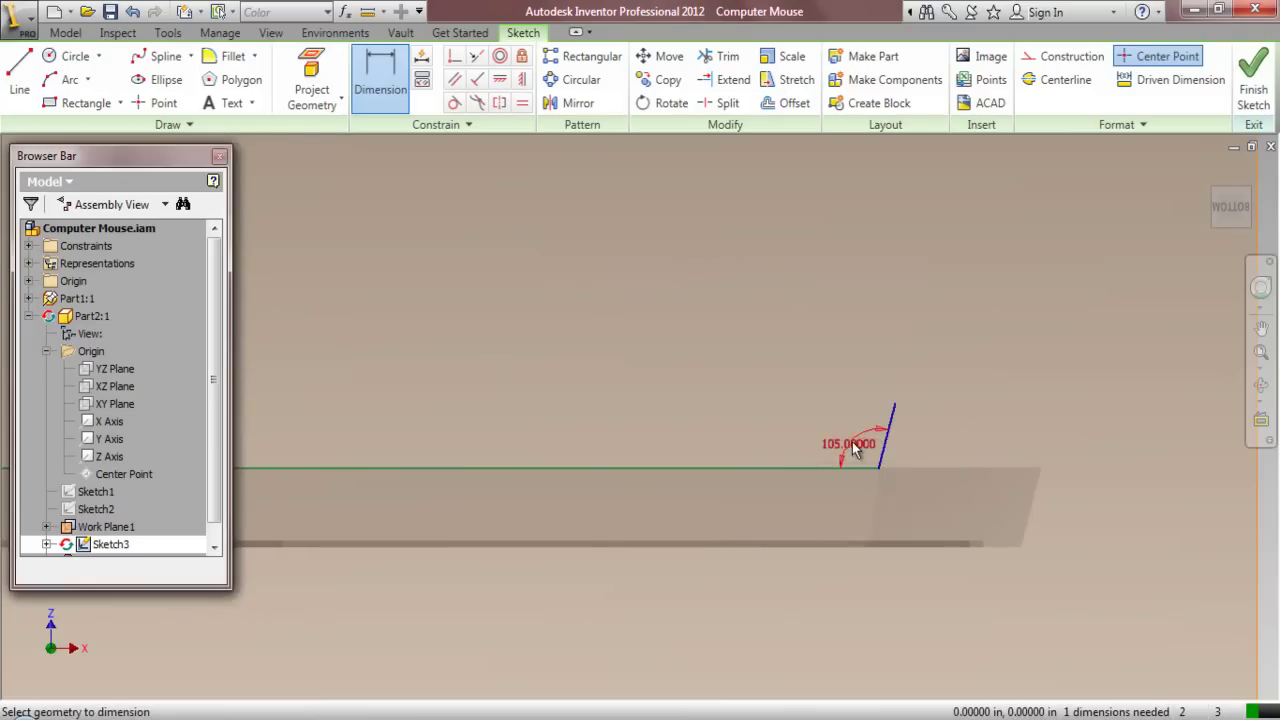
Dimension the right sloping line's length by linking it to the left line's length dimension, d6
click(892, 449)
click(922, 451)
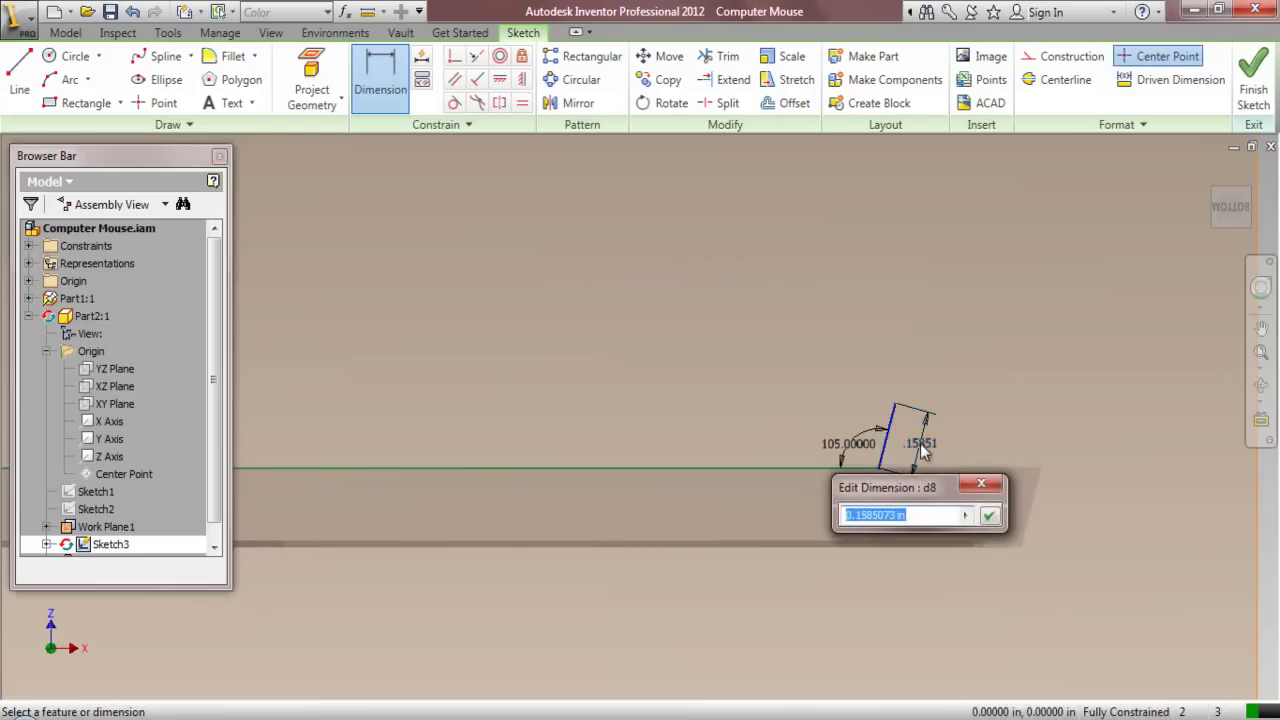
scroll(1002, 412, down, 5)
scroll(886, 323, up, 5)
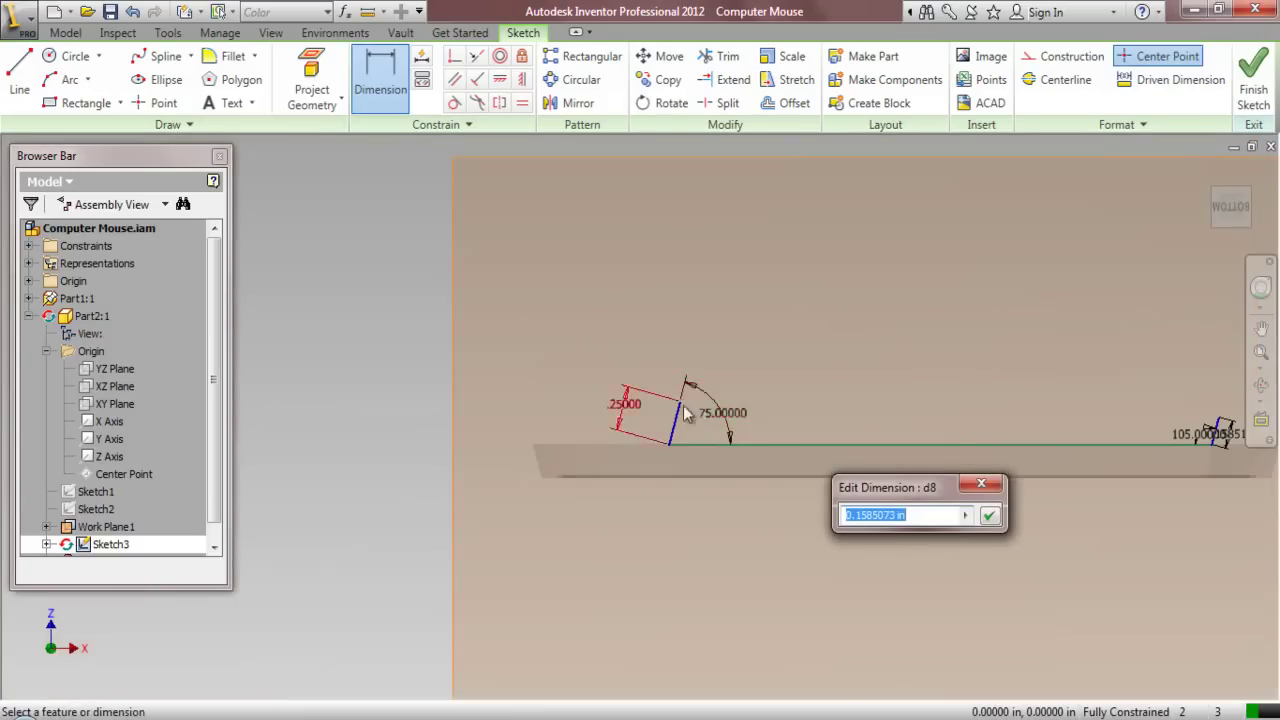
click(625, 405)
scroll(737, 522, down, 4)
scroll(793, 507, up, 4)
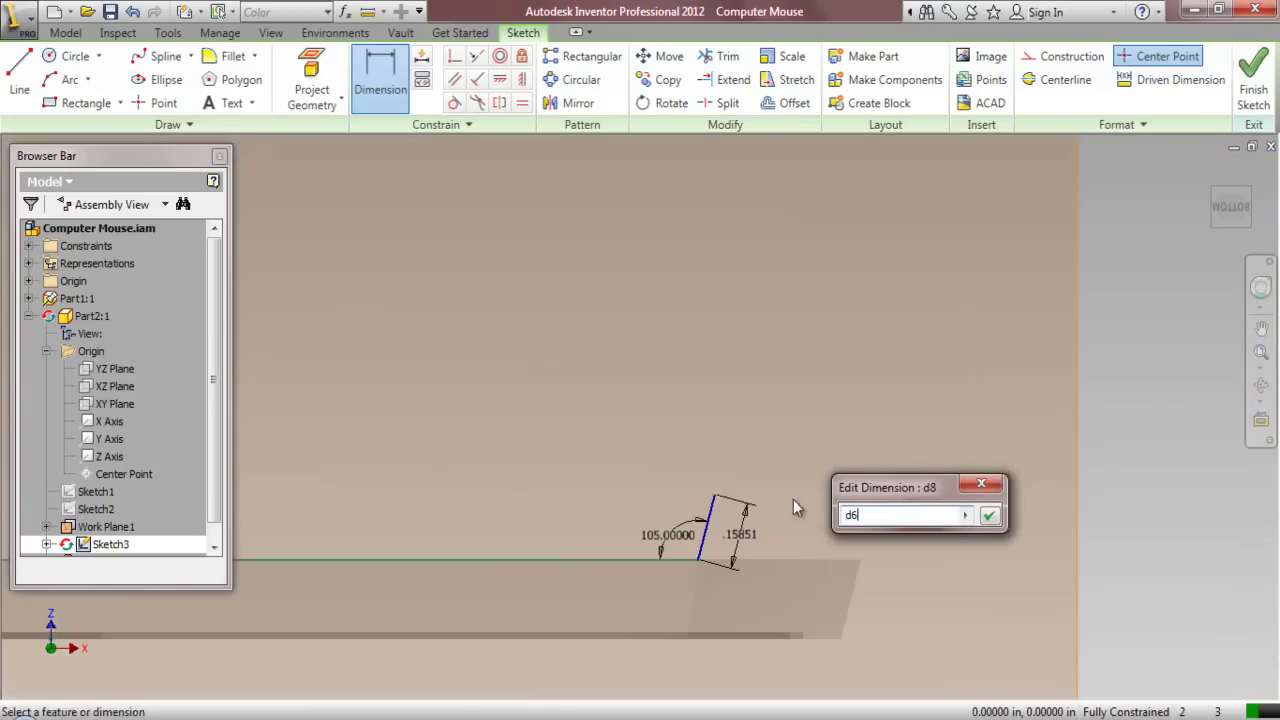
click(991, 515)
Draw a three-point arc with a radius of about 2.28 in, bulging upward between the upper endpoints of the two sloping lines
scroll(994, 478, down, 4)
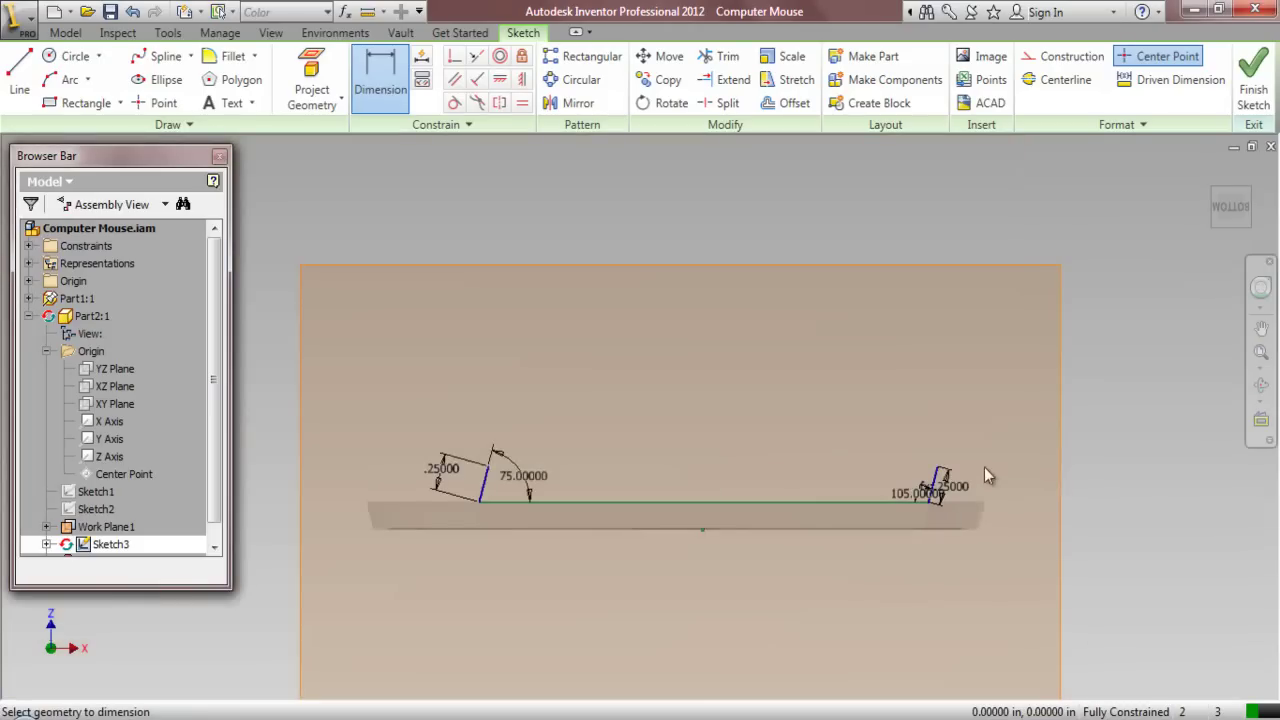
click(70, 79)
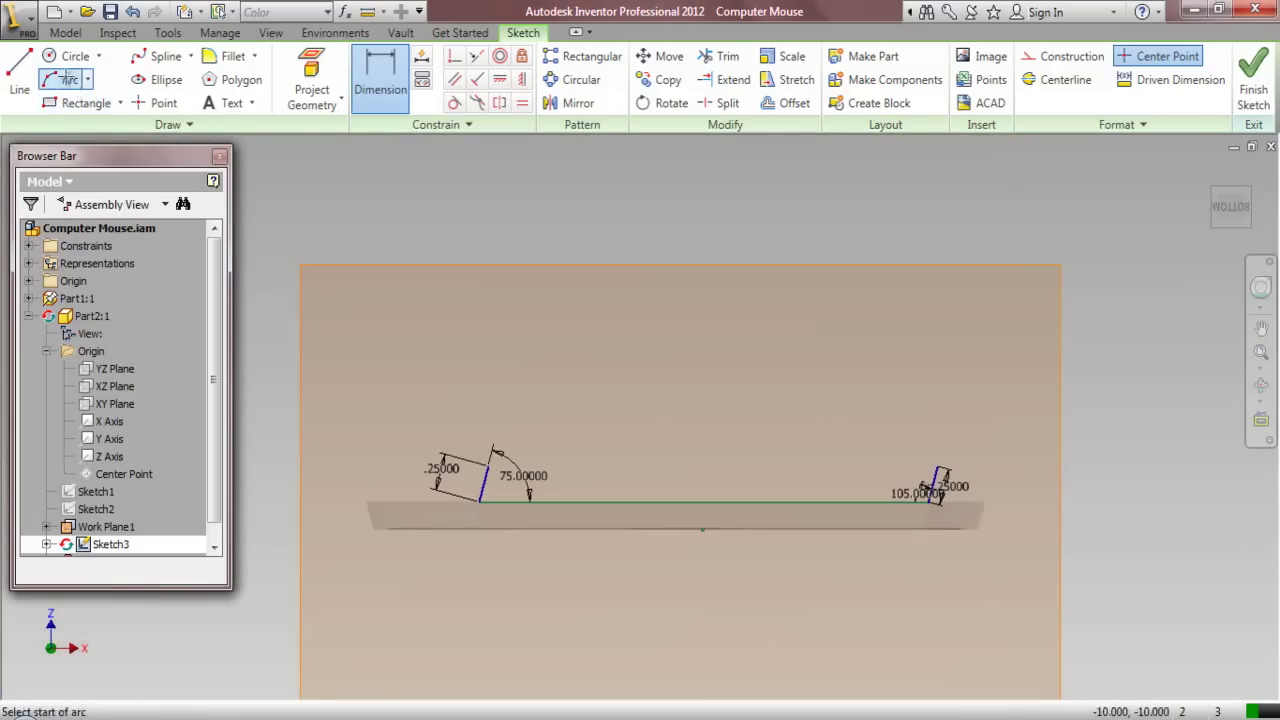
scroll(490, 455, up, 4)
click(518, 534)
scroll(483, 513, down, 3)
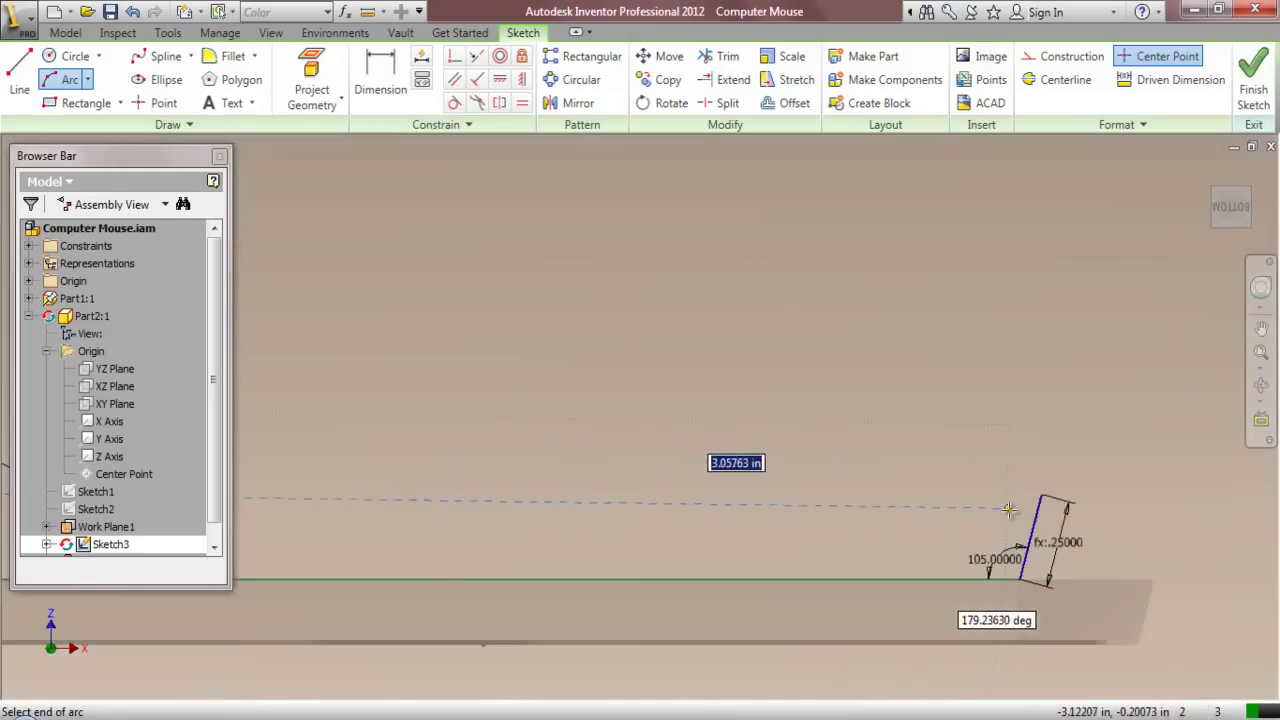
click(1033, 498)
scroll(994, 475, down, 3)
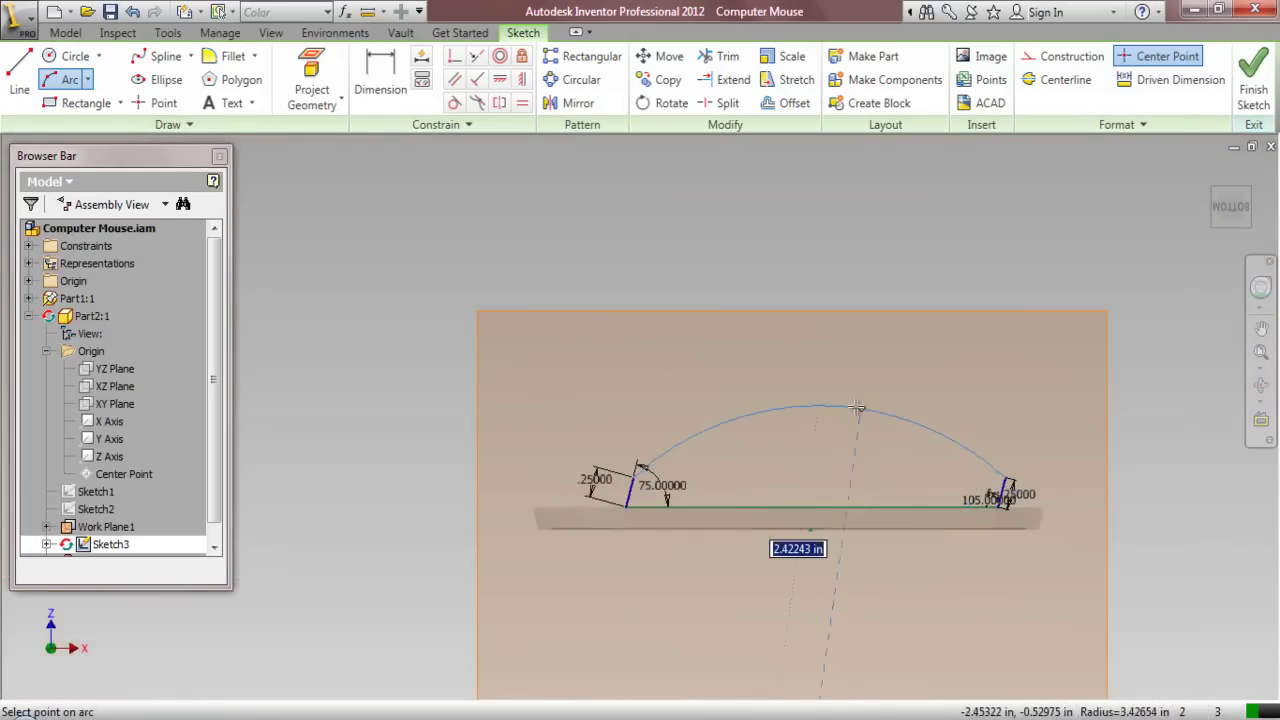
click(848, 401)
scroll(862, 420, up, 3)
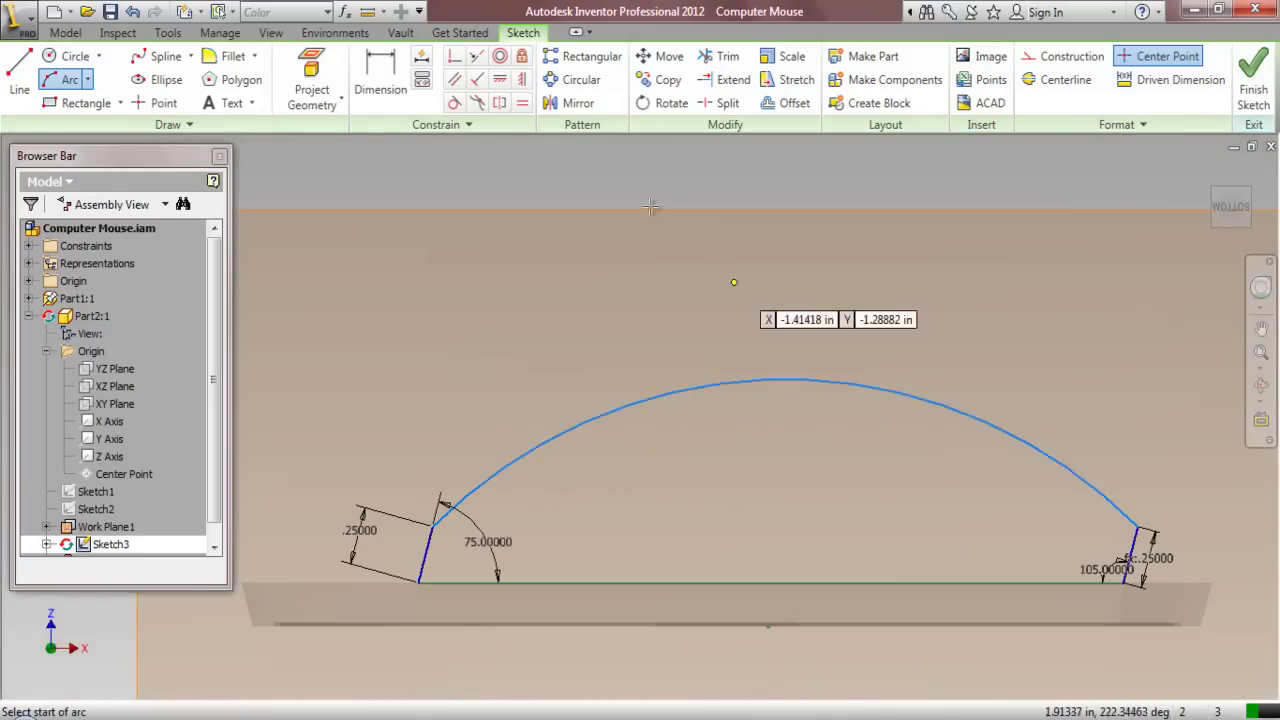
Dimension the arc's radius as 2.25219 in
click(407, 97)
click(795, 380)
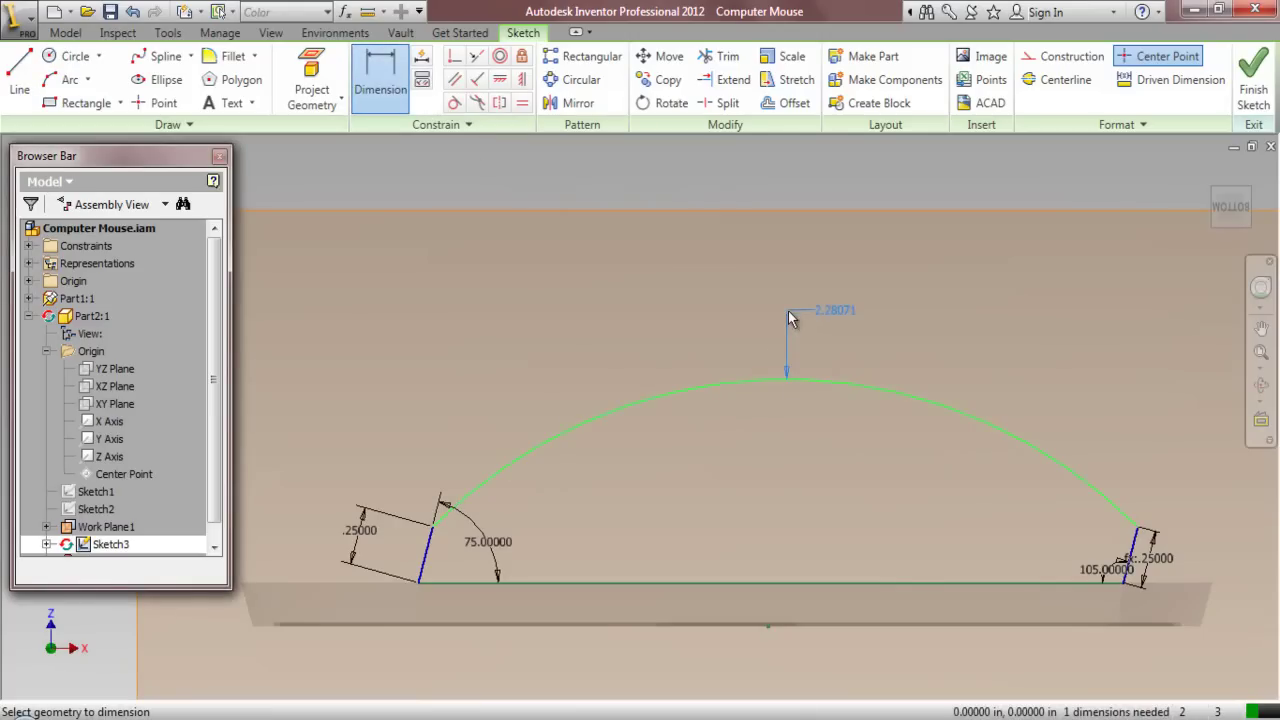
click(789, 318)
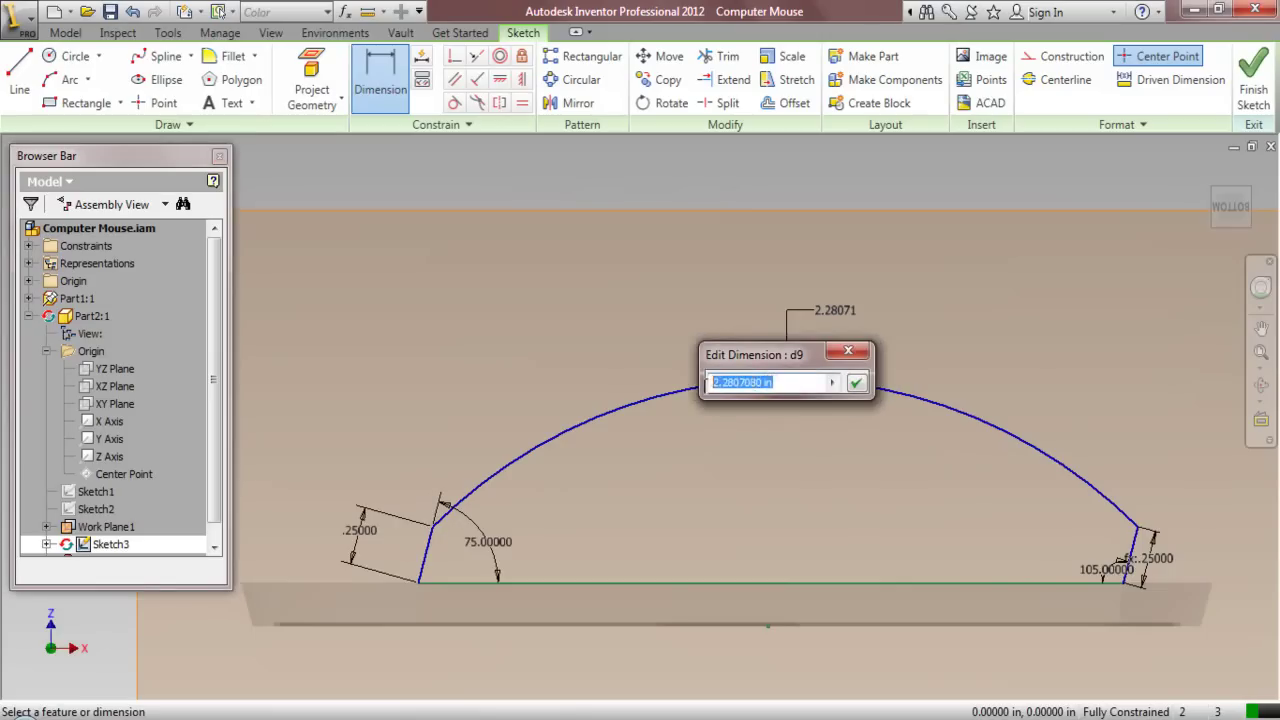
text(2.25219)
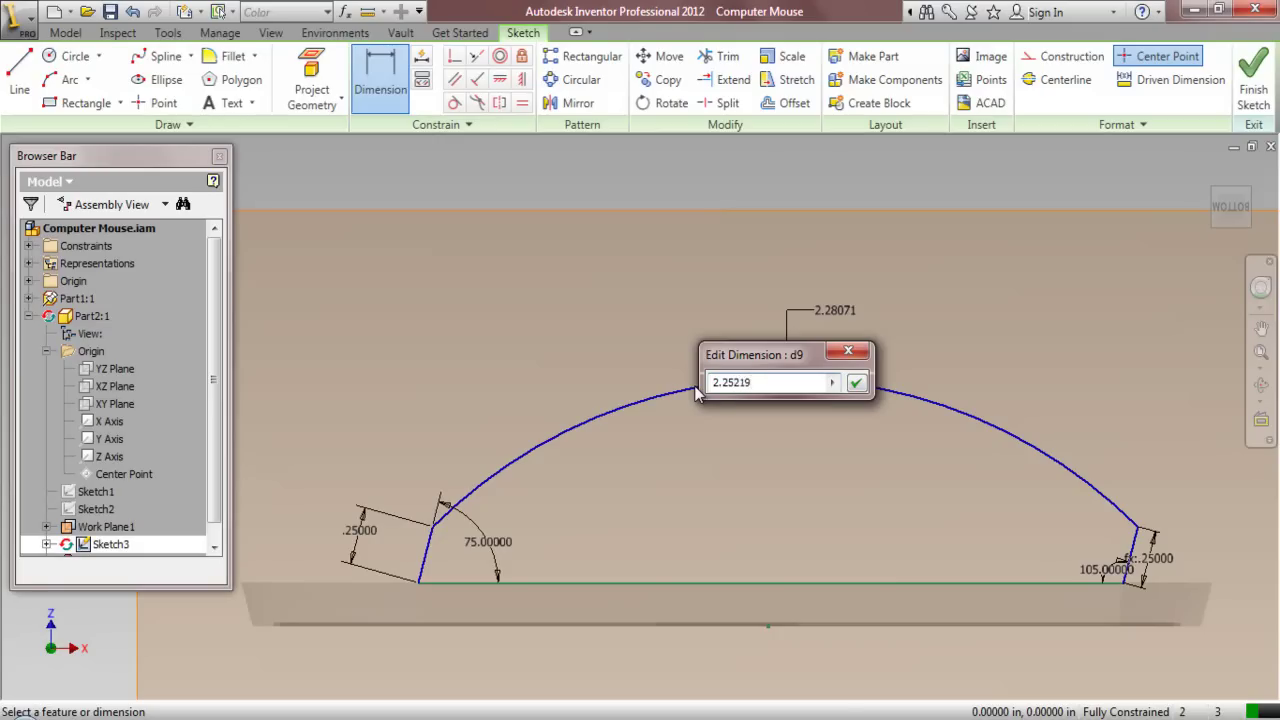
key(Return)
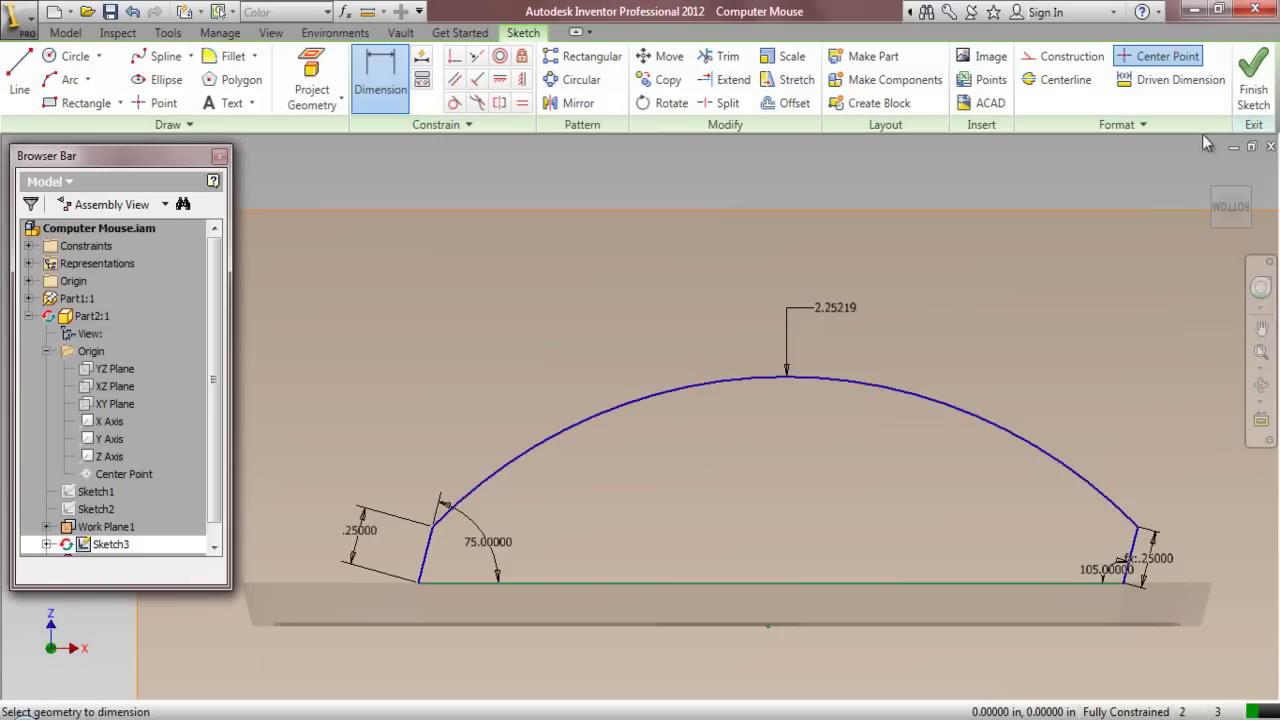
Finish the profile sketch and hide Work Plane1
click(1253, 85)
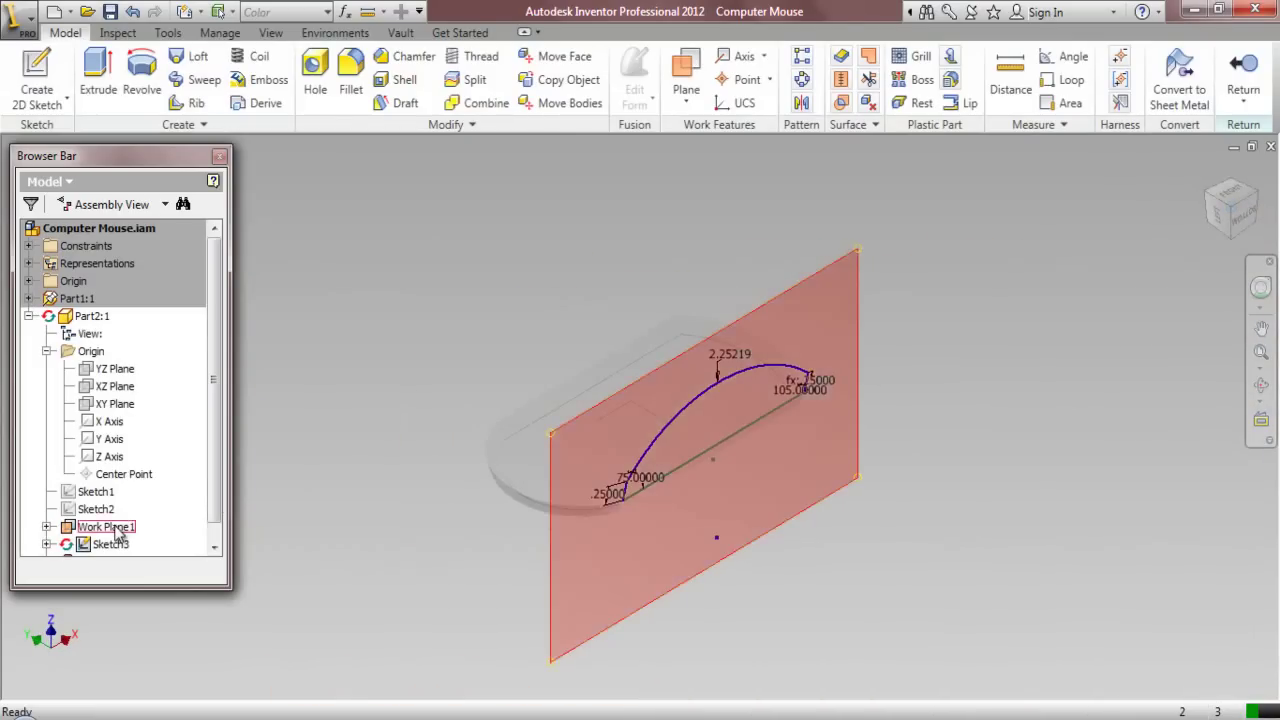
click(110, 527)
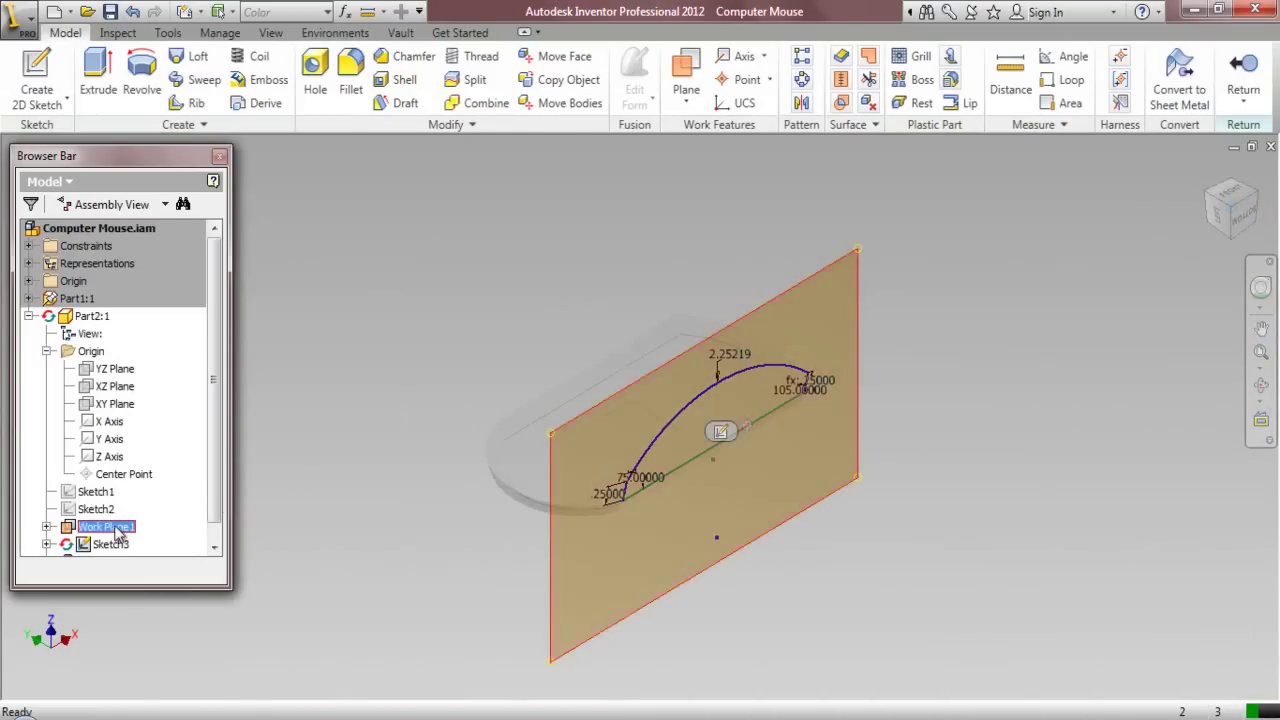
right_click(118, 535)
click(140, 538)
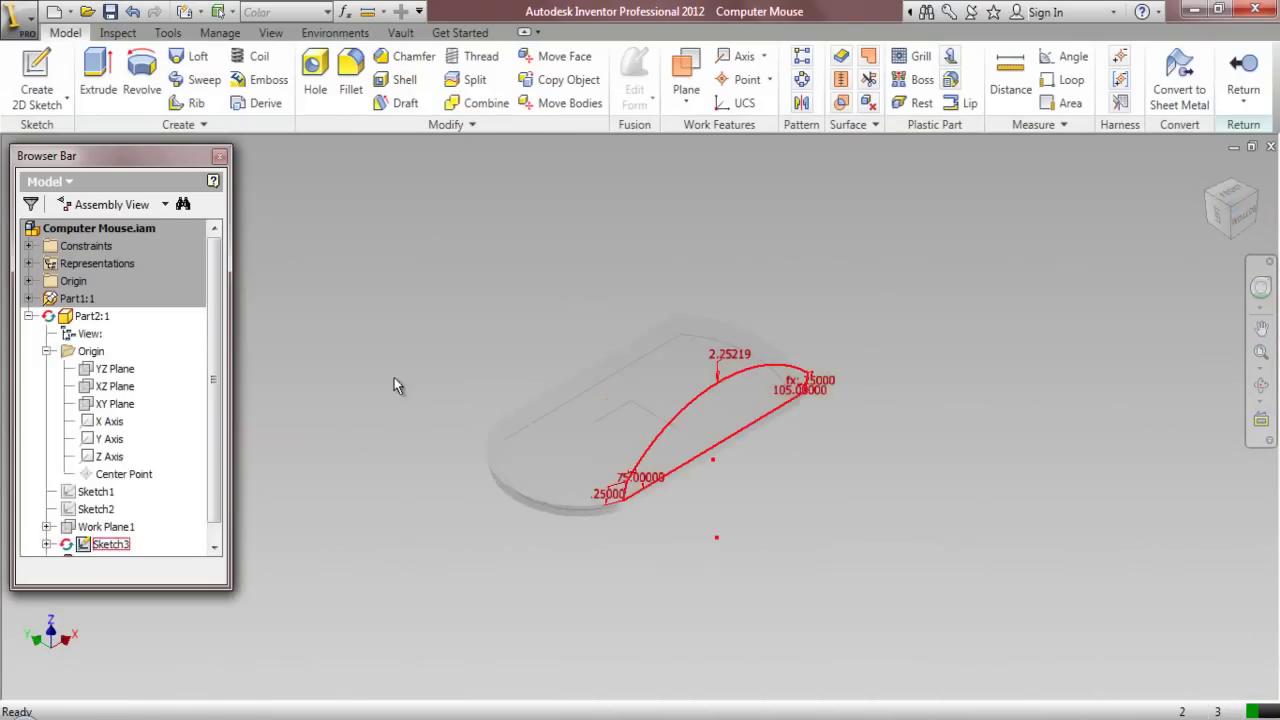
Create a work plane parallel to Part2's XY plane through the end vertex of the base's opposite straight upper edge
click(1213, 203)
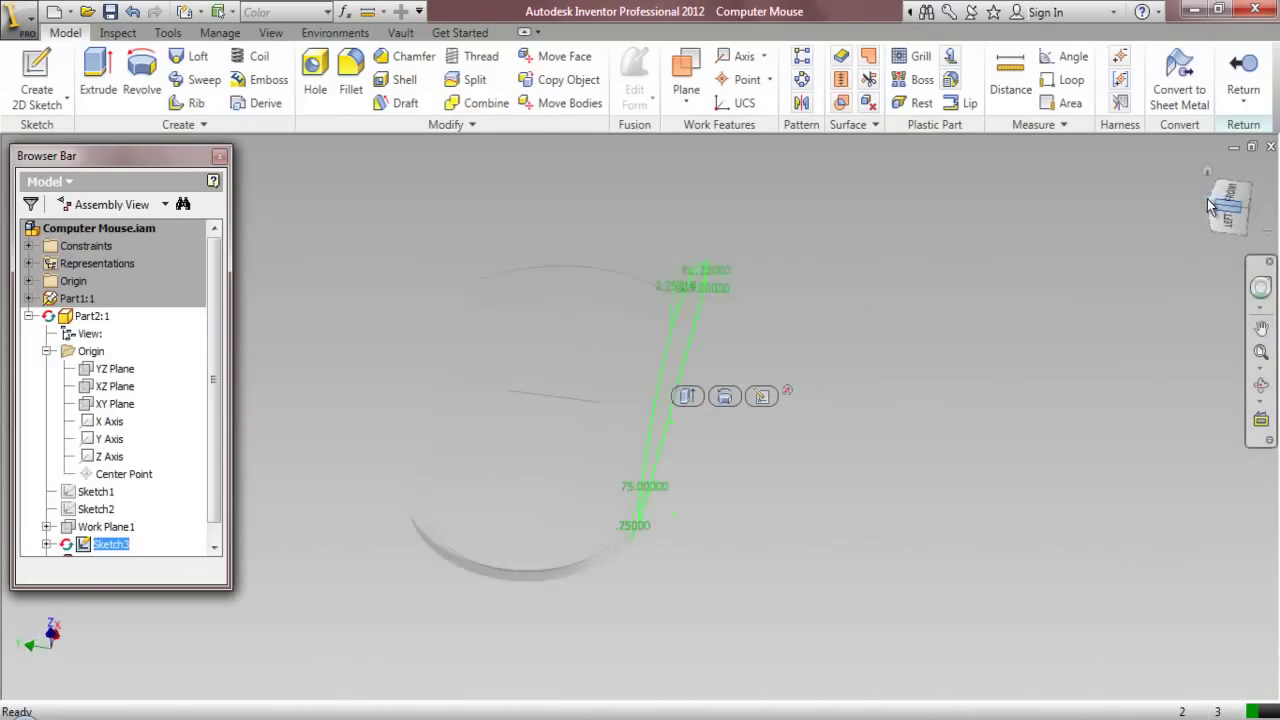
click(1218, 220)
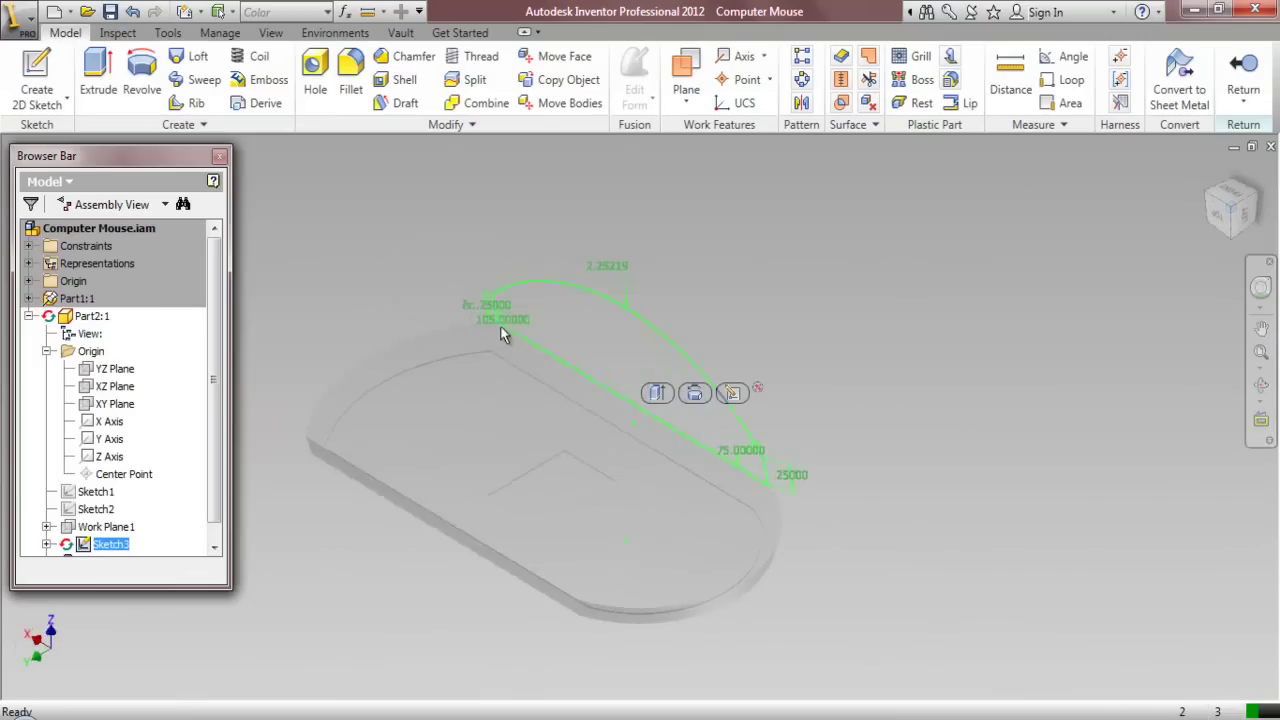
click(416, 224)
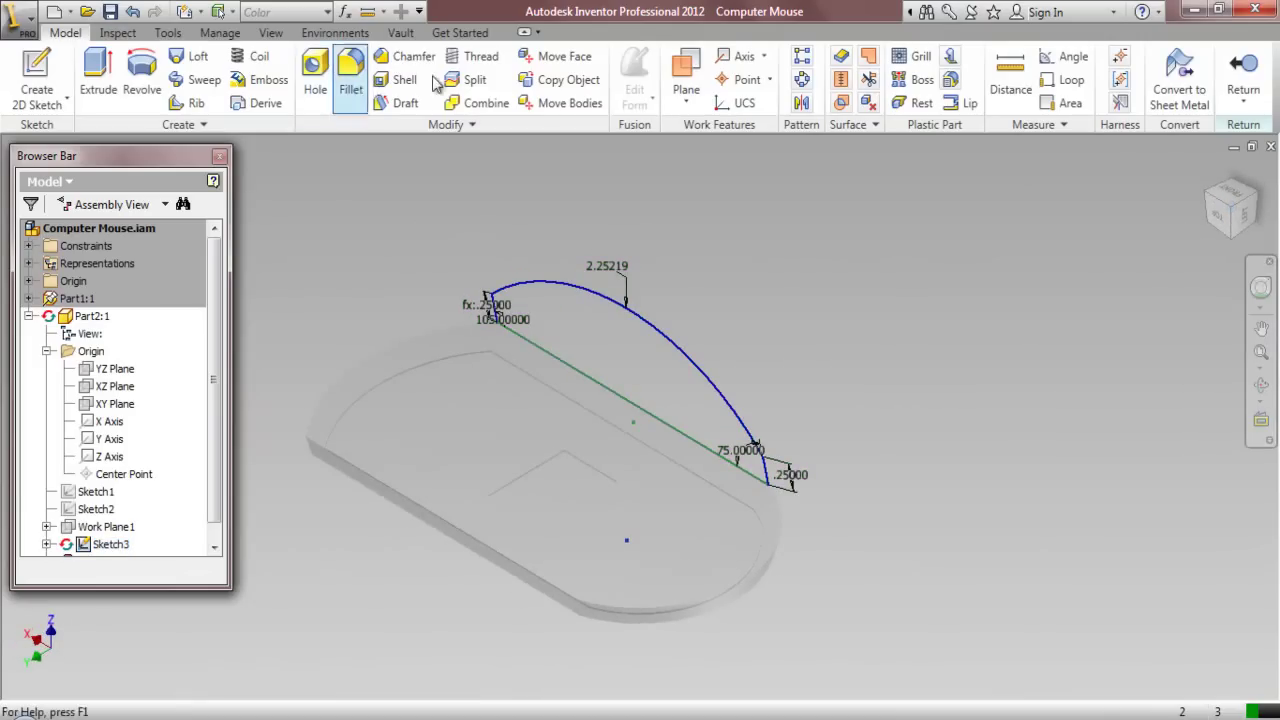
click(674, 80)
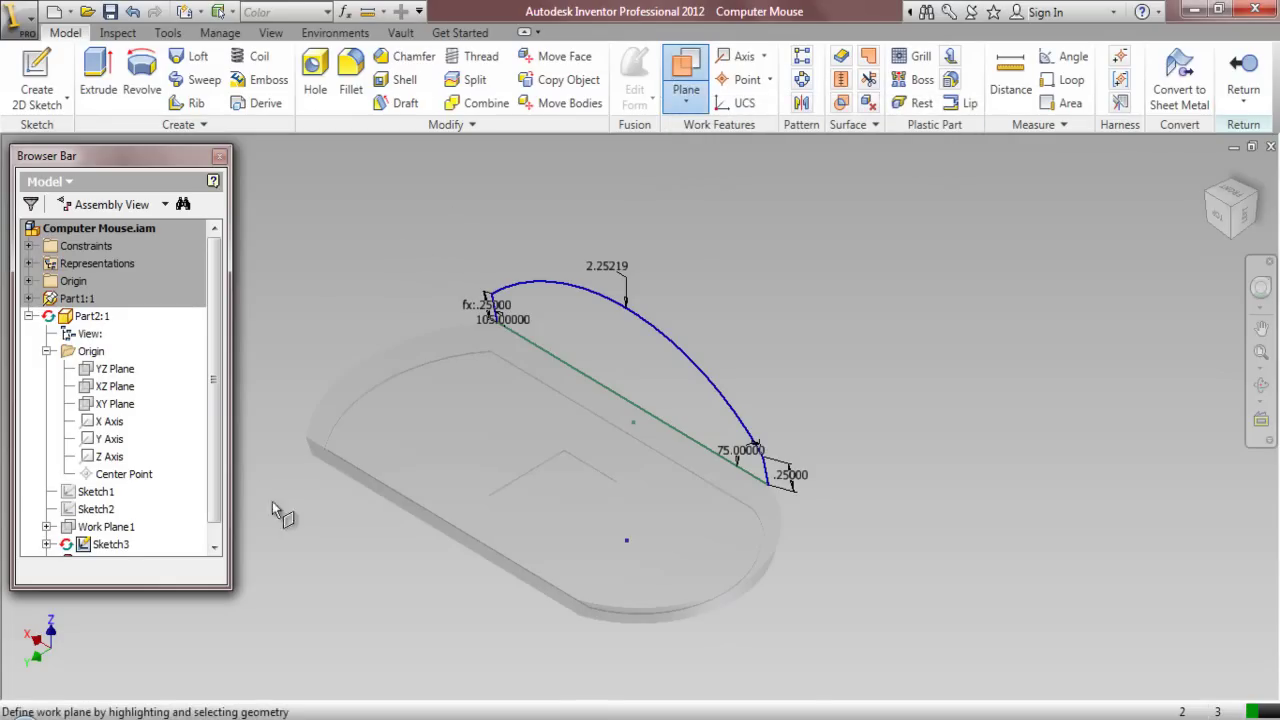
scroll(311, 474, up, 5)
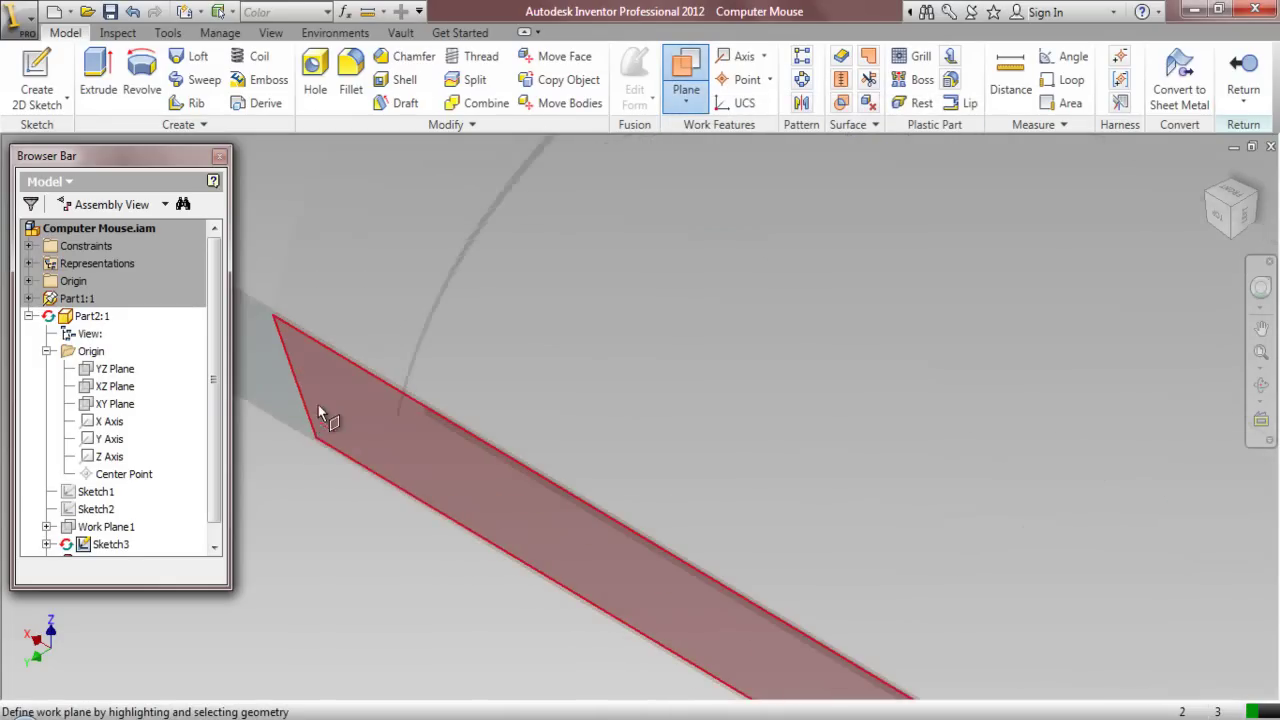
click(280, 321)
scroll(278, 323, down, 3)
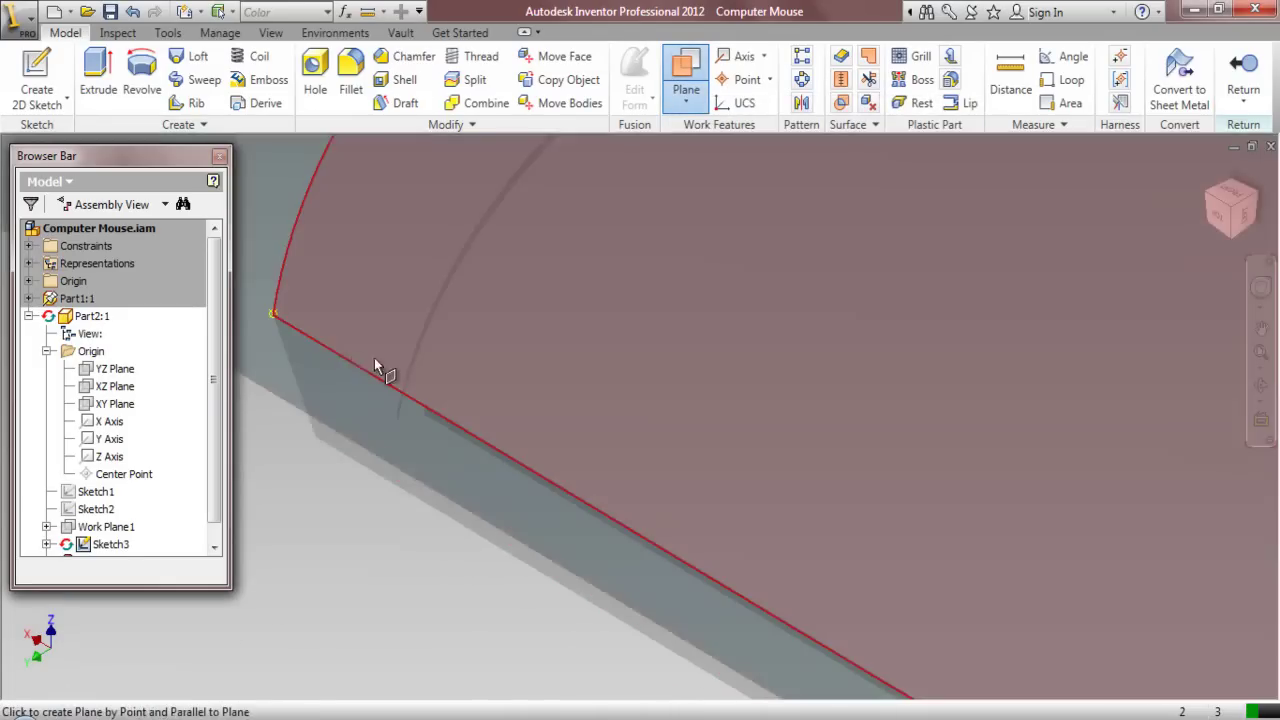
scroll(438, 375, down, 3)
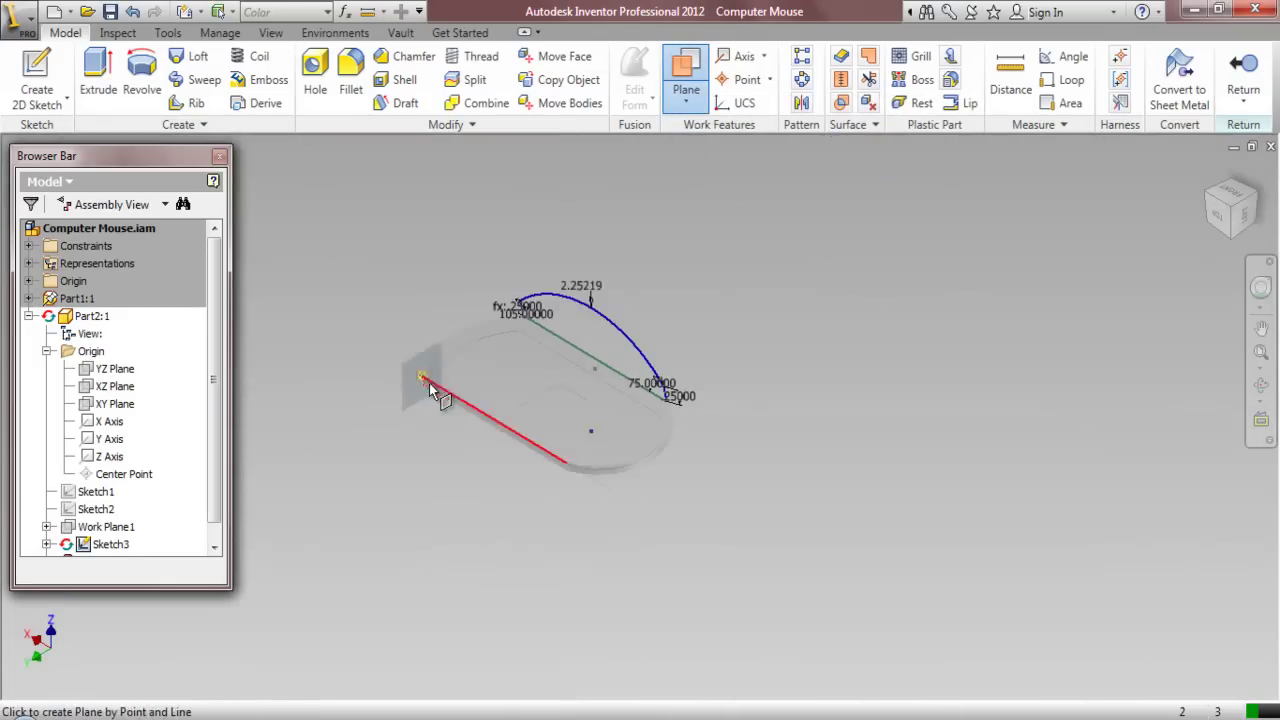
click(125, 403)
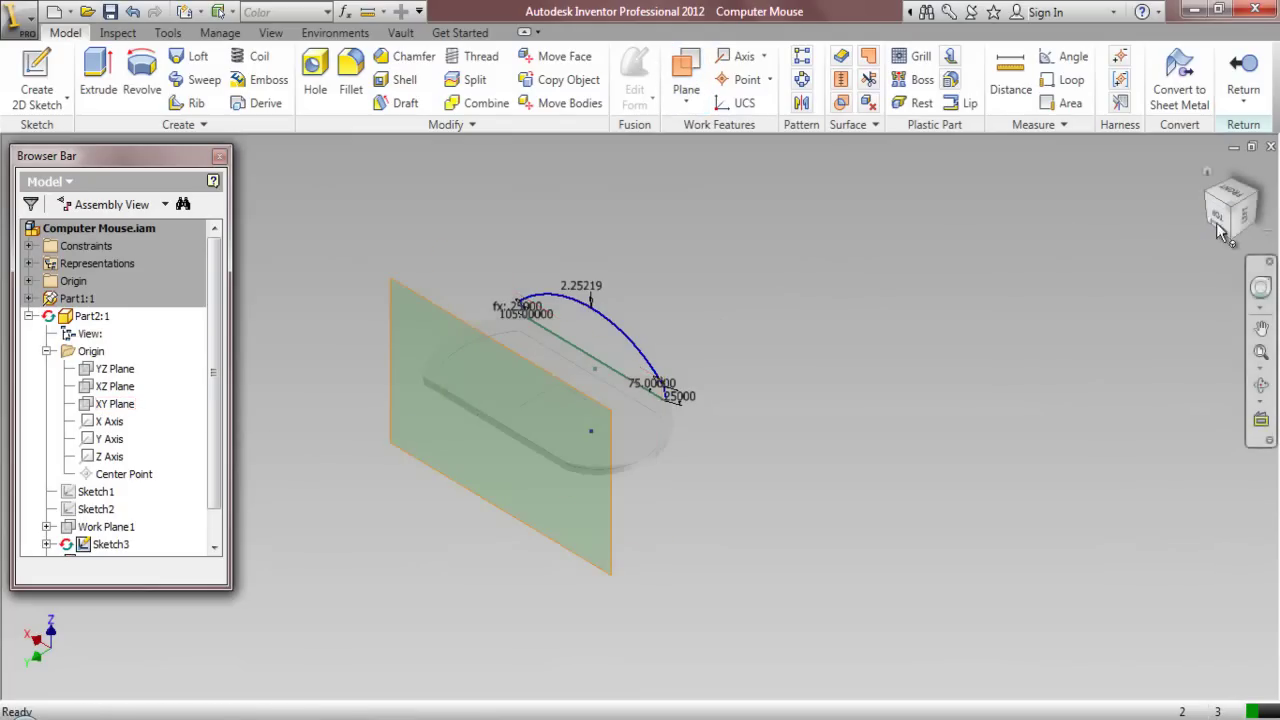
Start a new sketch on the new work plane along the base's opposite side
click(1252, 225)
scroll(546, 396, up, 5)
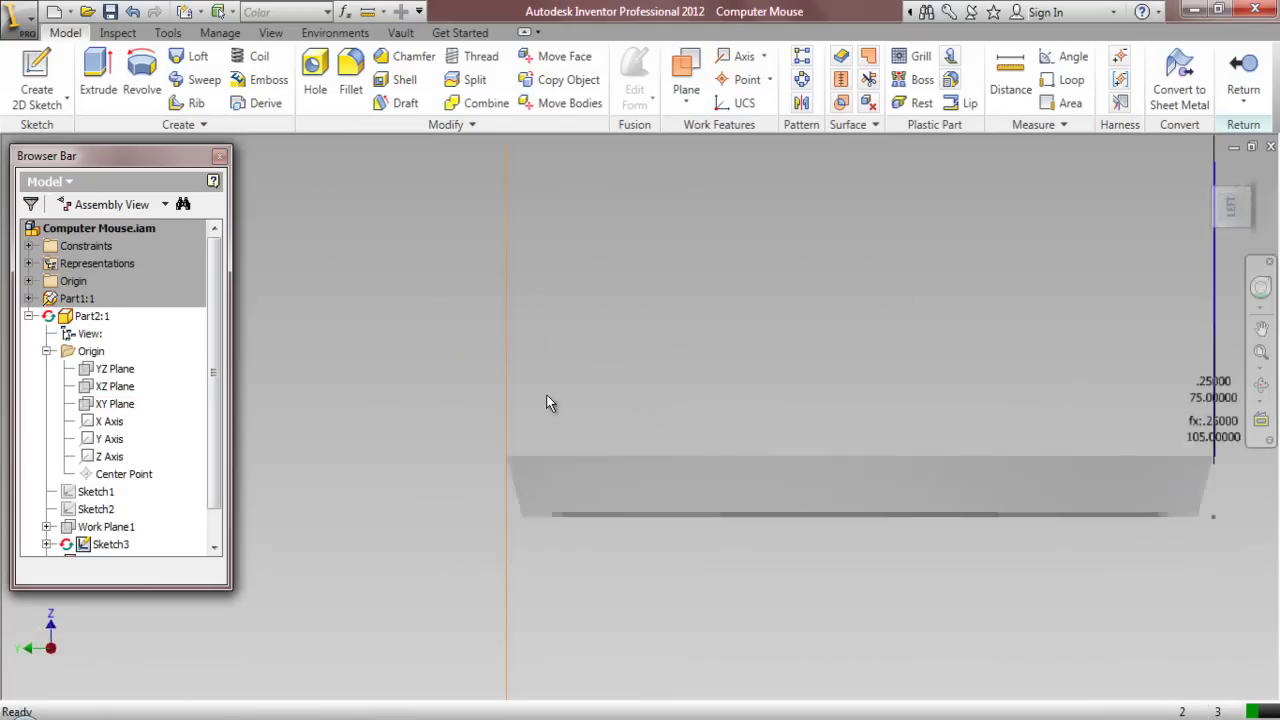
scroll(546, 403, down, 2)
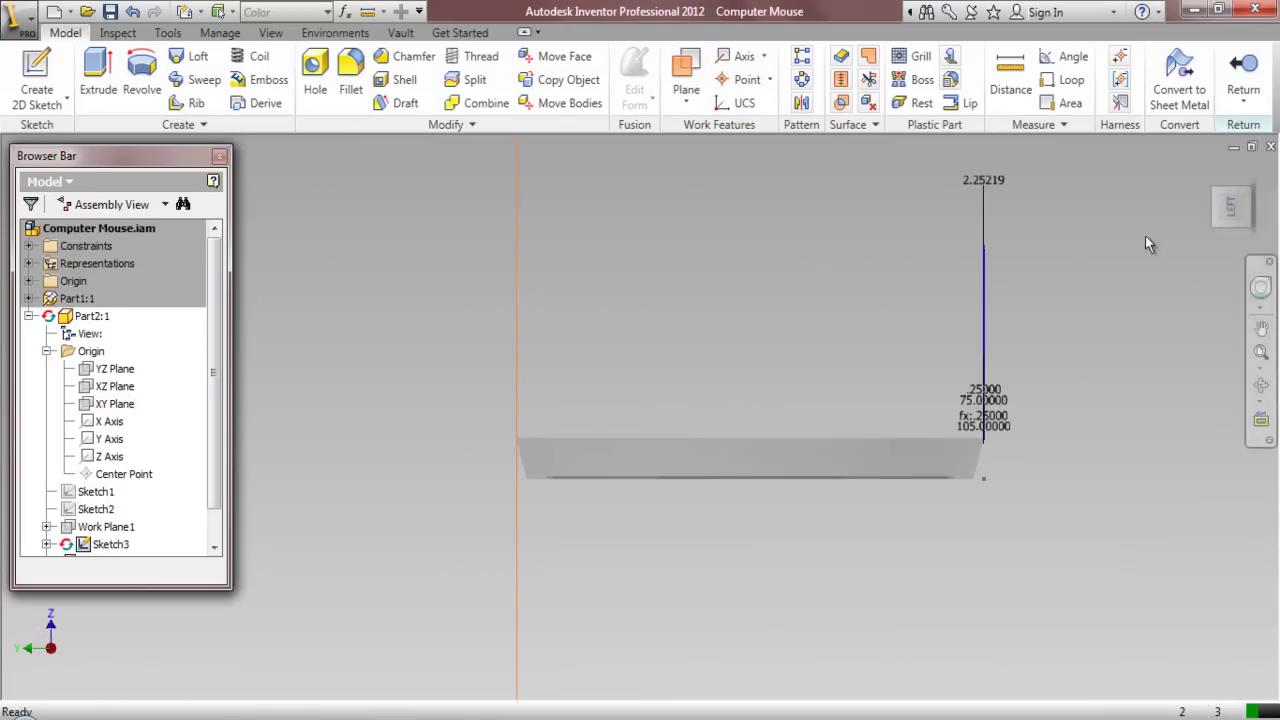
click(1222, 206)
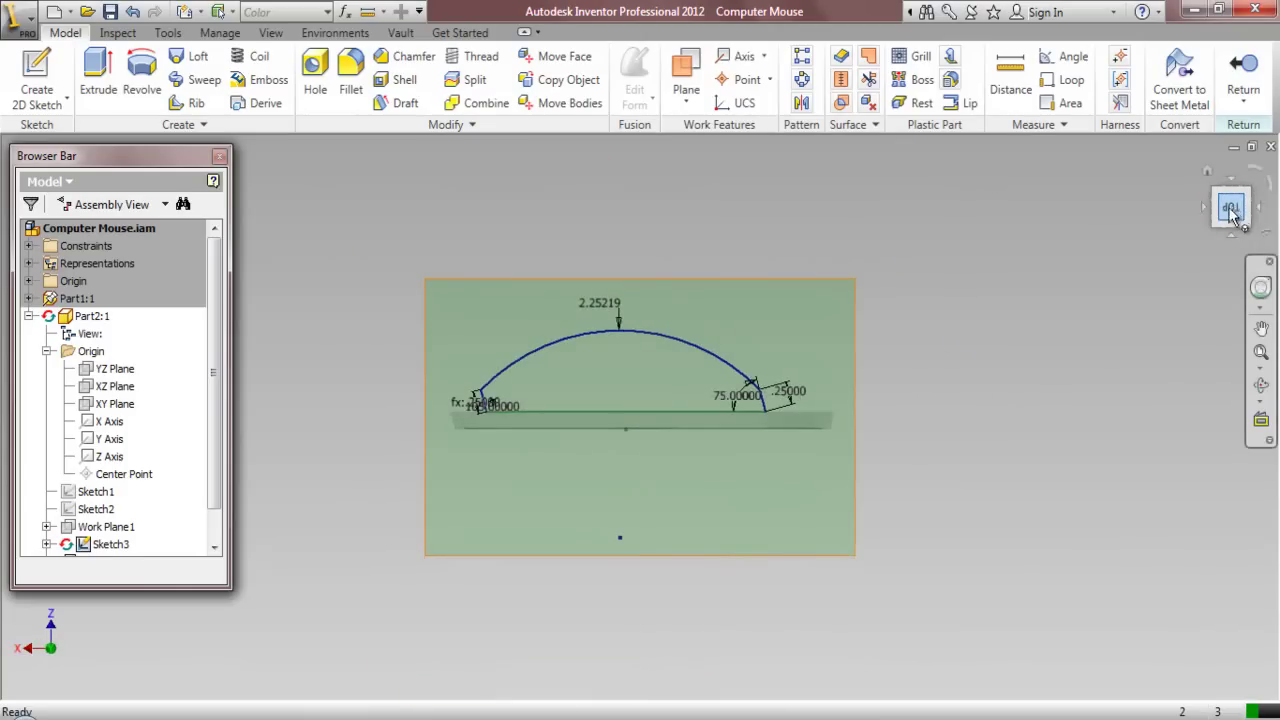
click(37, 78)
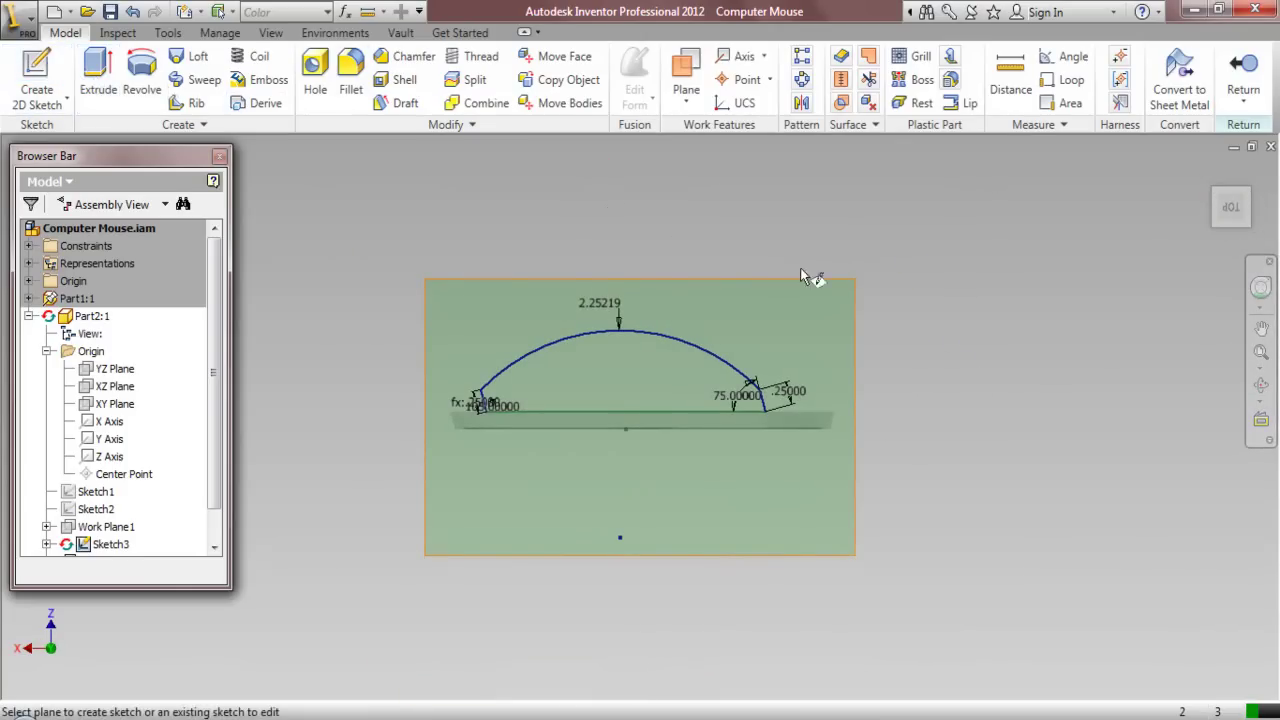
click(838, 284)
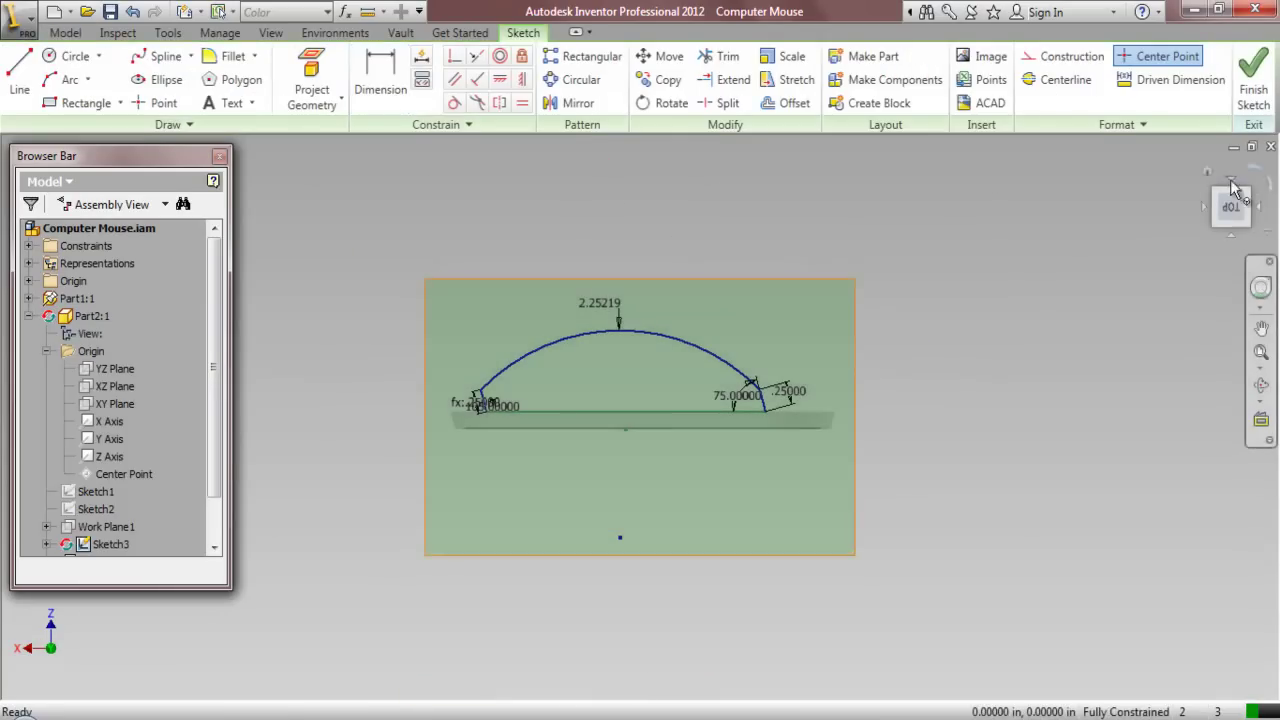
Project the first side profile's arc, both short slanted lines and its base line onto the new sketch plane
click(1207, 173)
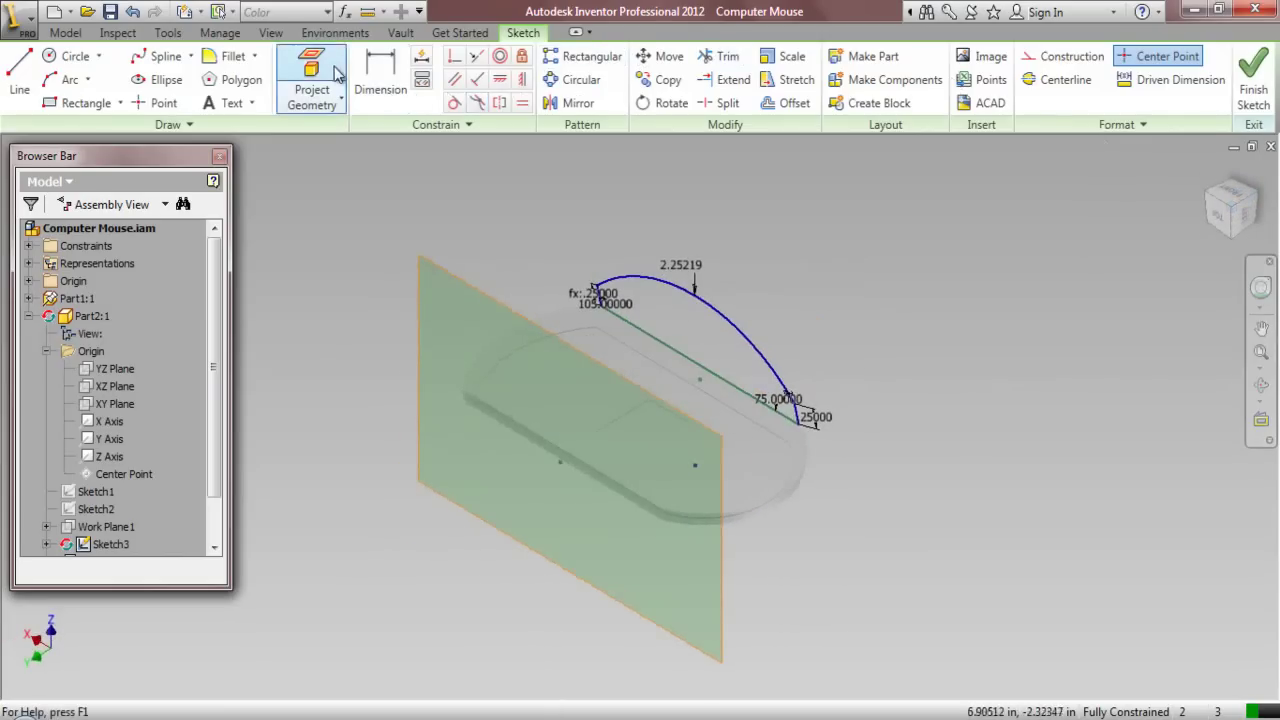
click(312, 75)
scroll(541, 261, up, 3)
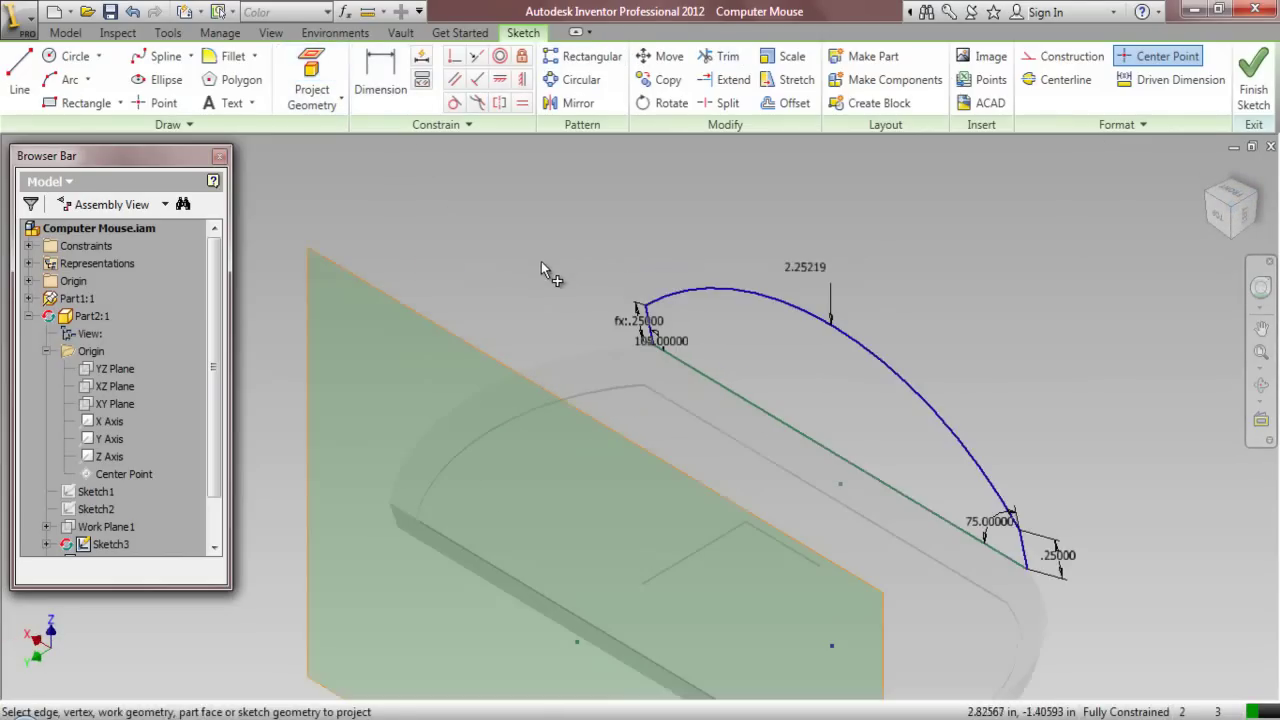
click(698, 284)
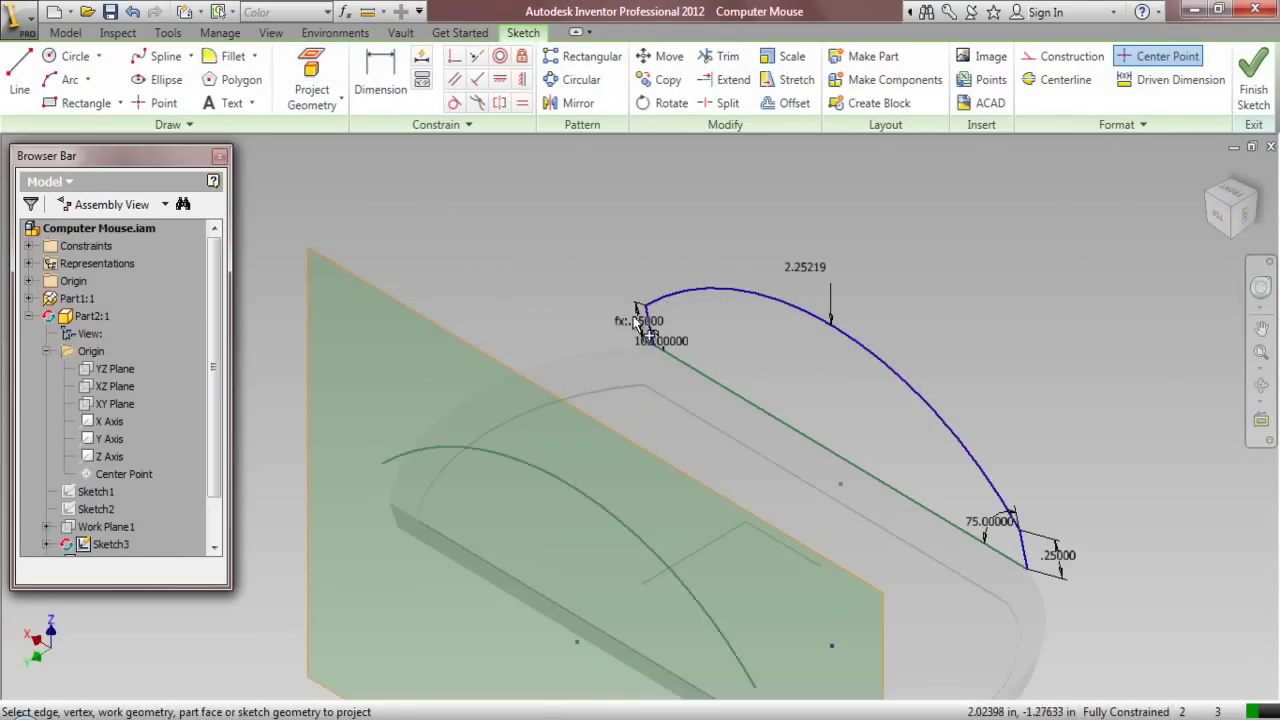
scroll(622, 335, up, 3)
scroll(676, 301, down, 4)
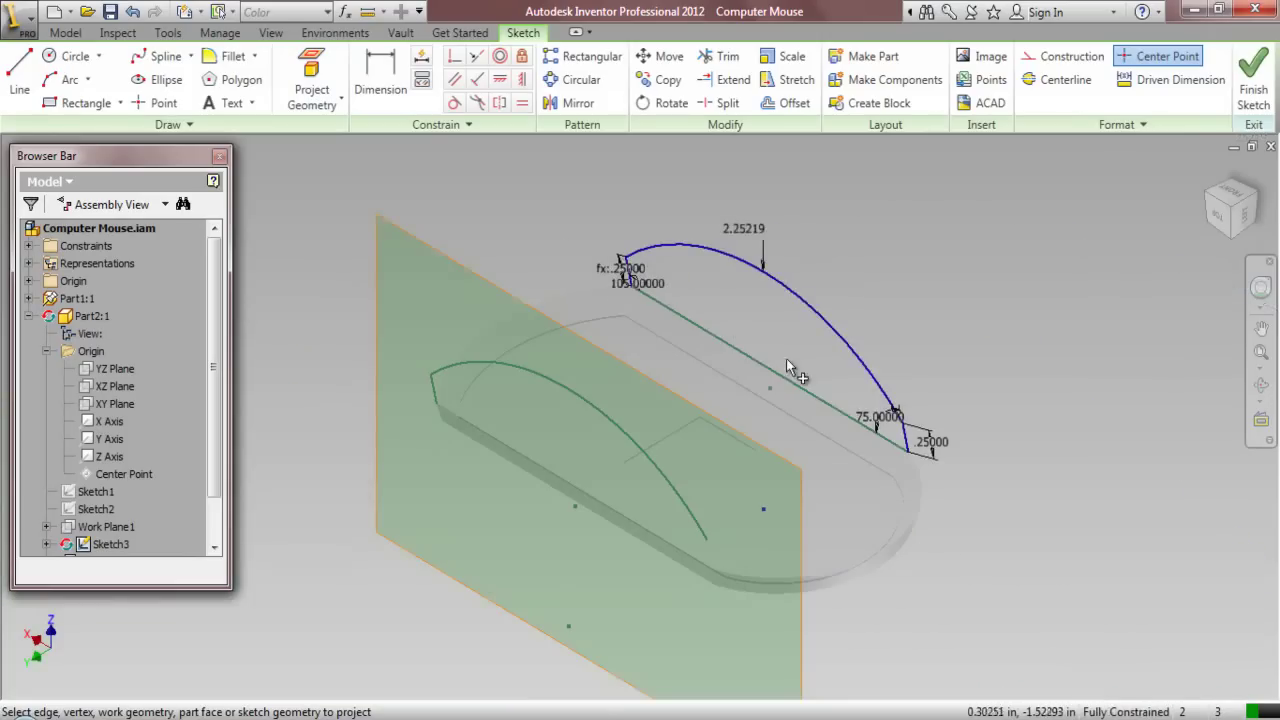
scroll(910, 440, up, 3)
scroll(966, 420, down, 2)
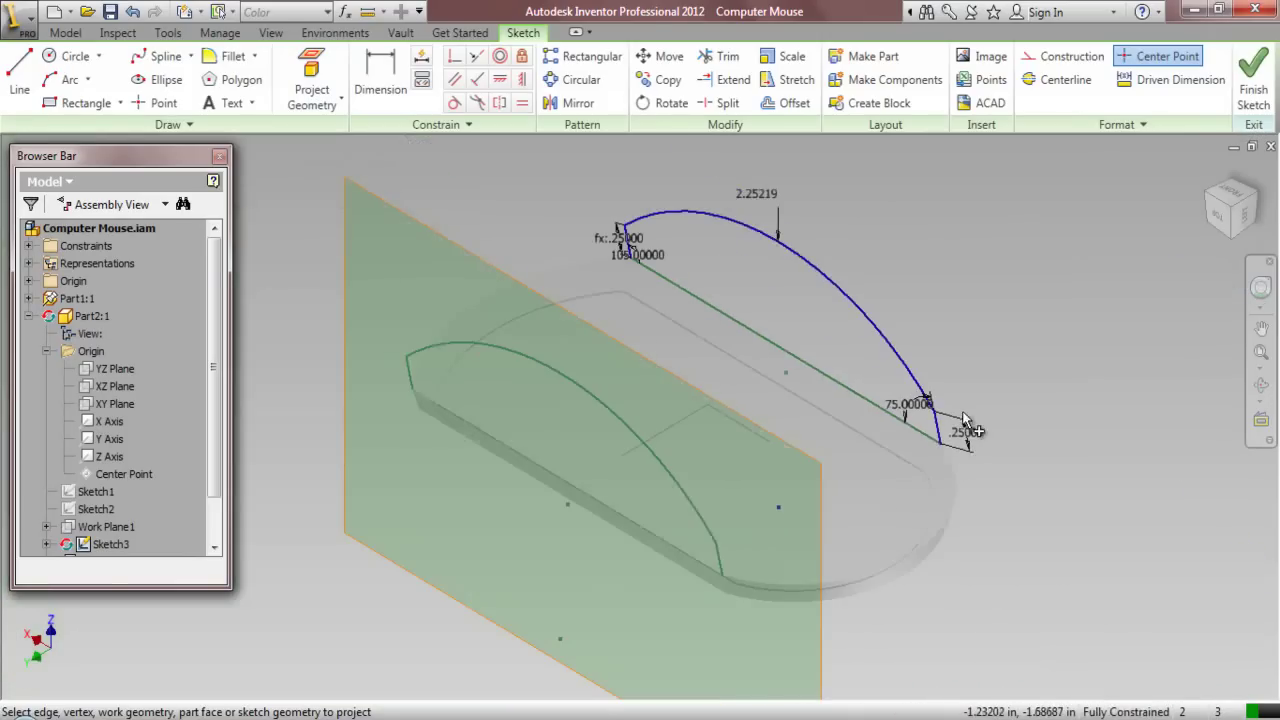
right_click(963, 291)
click(891, 287)
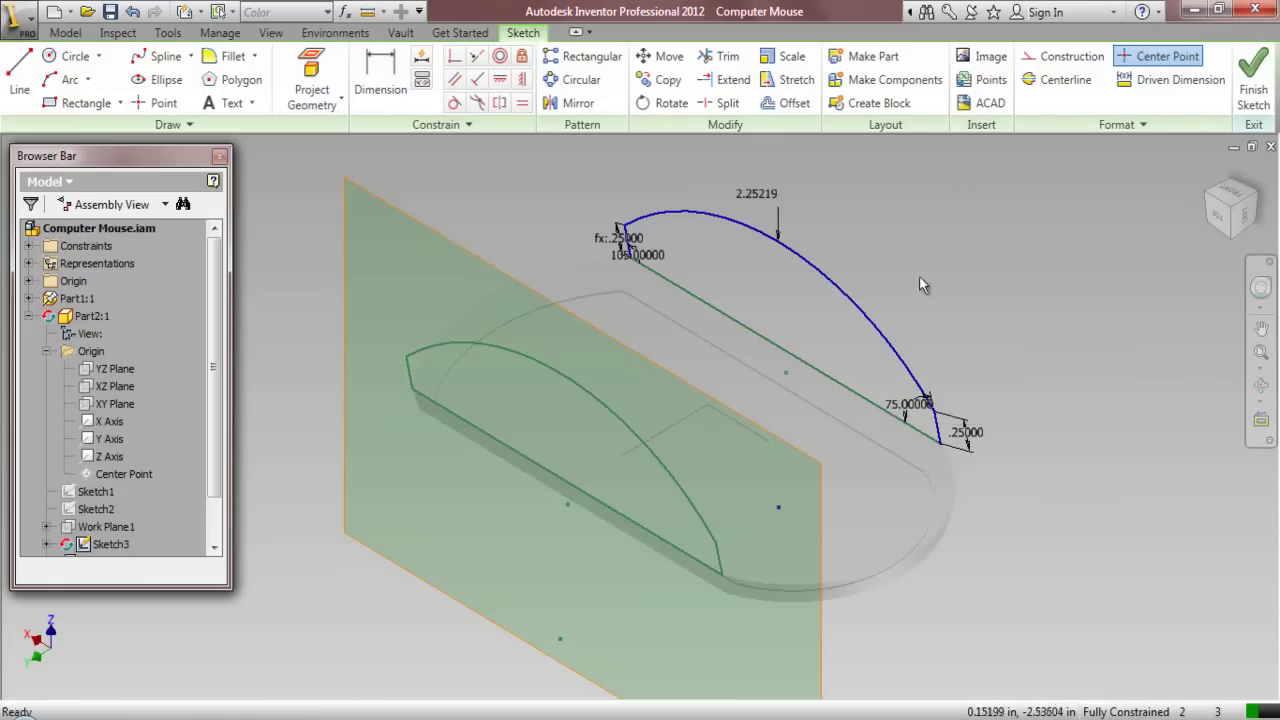
Finish the projected profile sketch and hide Work Plane2
click(1253, 80)
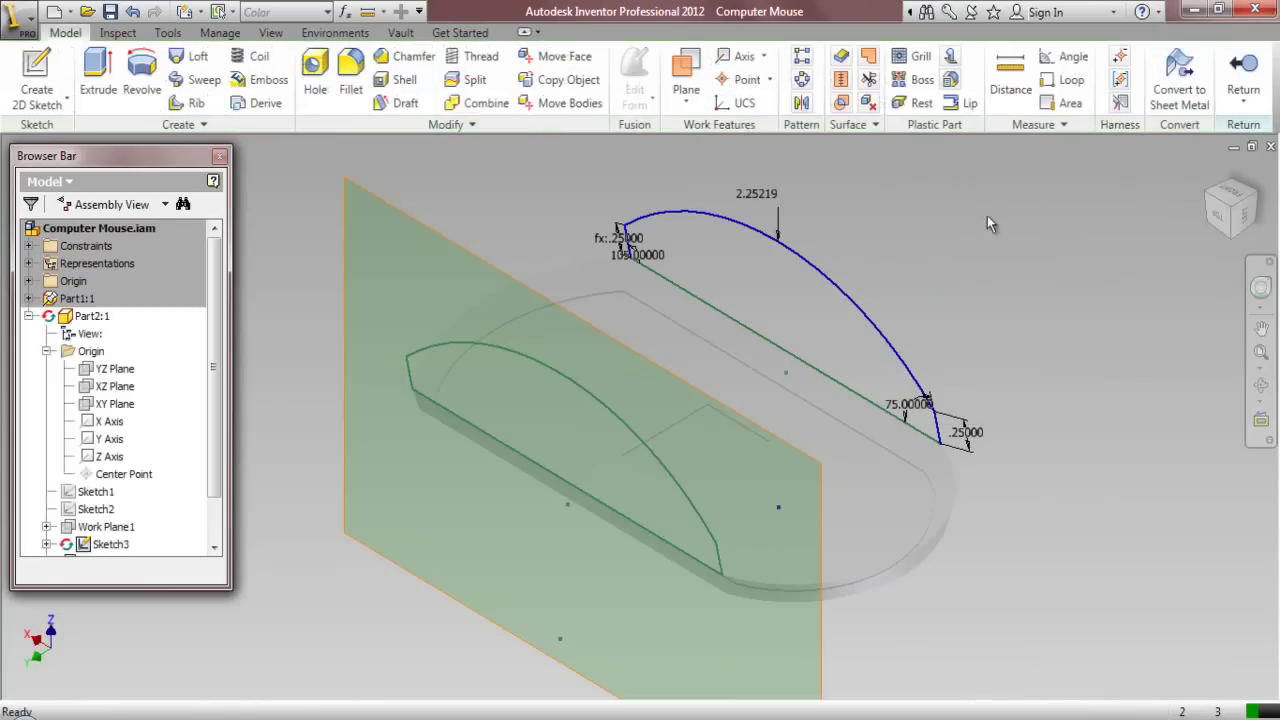
scroll(224, 482, down, 1)
click(124, 511)
right_click(127, 520)
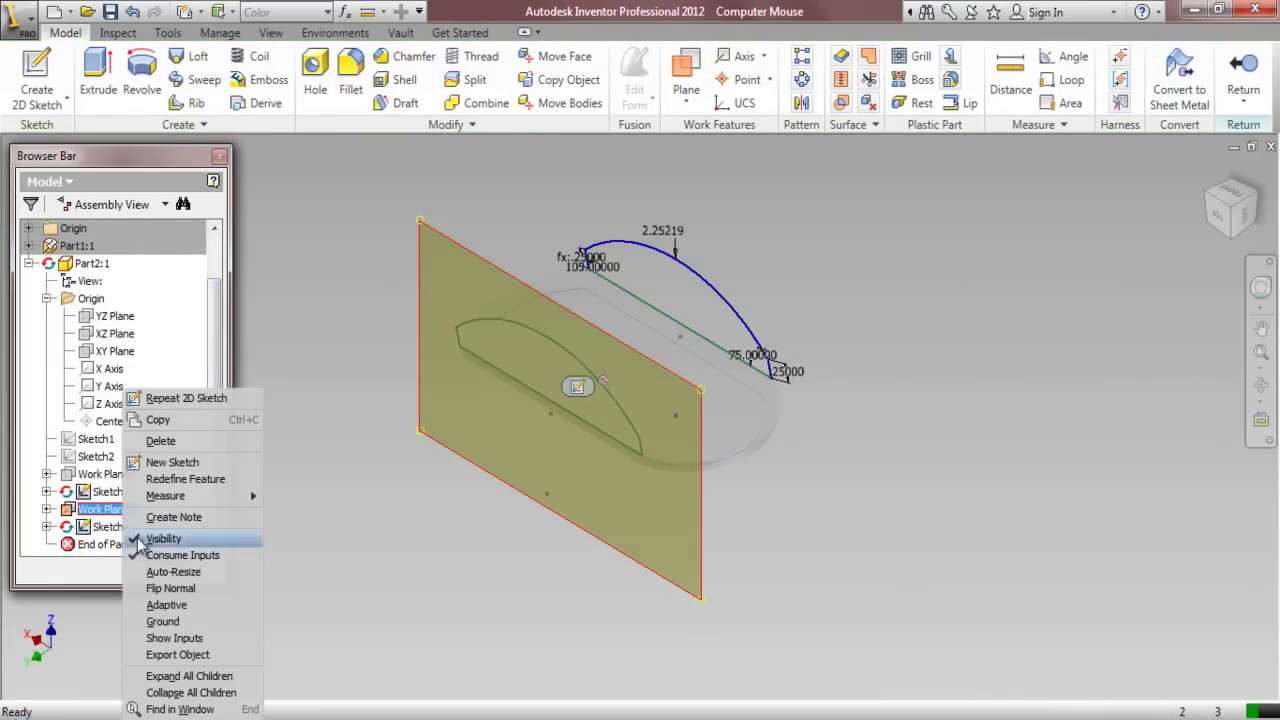
click(140, 534)
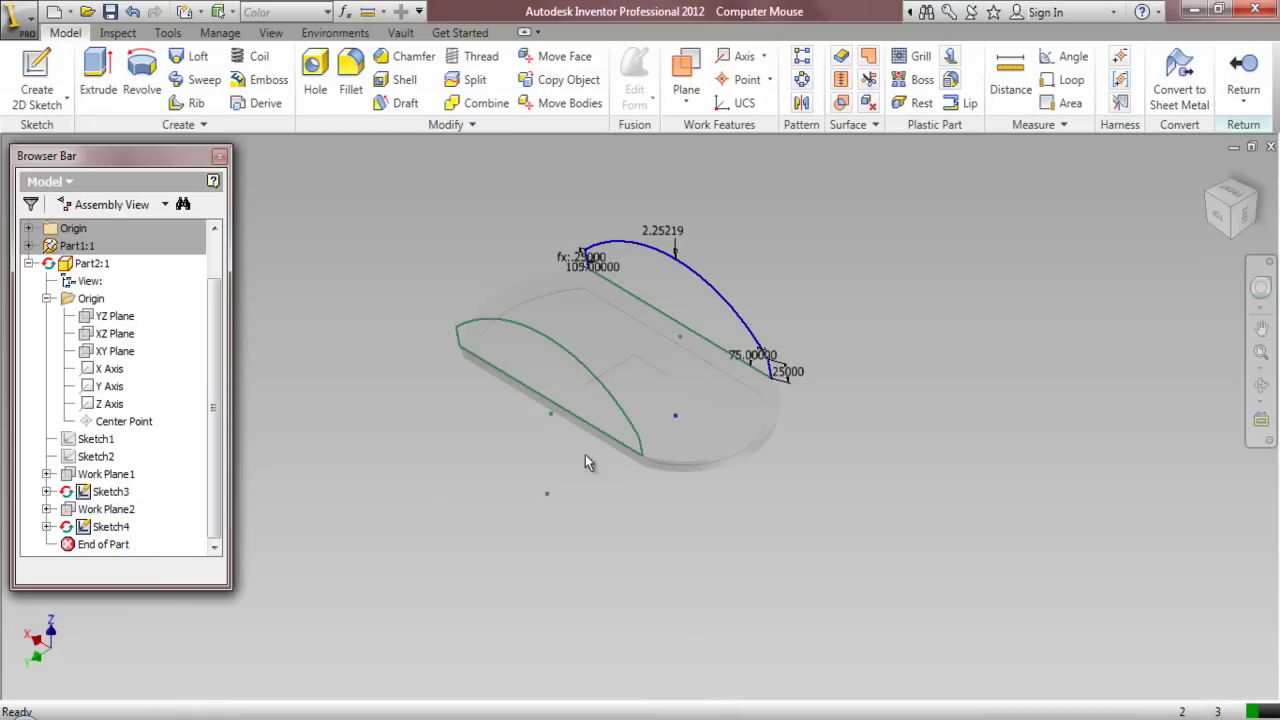
Create a work plane parallel to the base's top face through the upper end of the projected profile's short slanted line
drag(1232, 205, 700, 290)
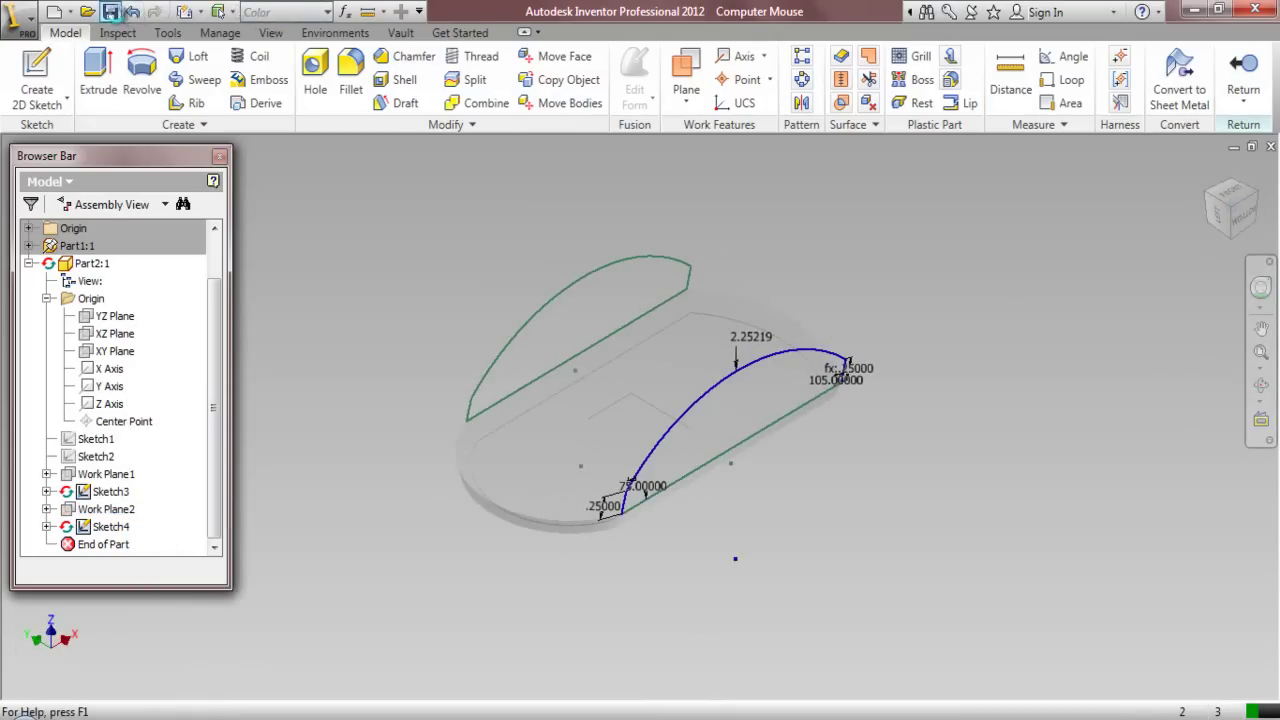
click(690, 74)
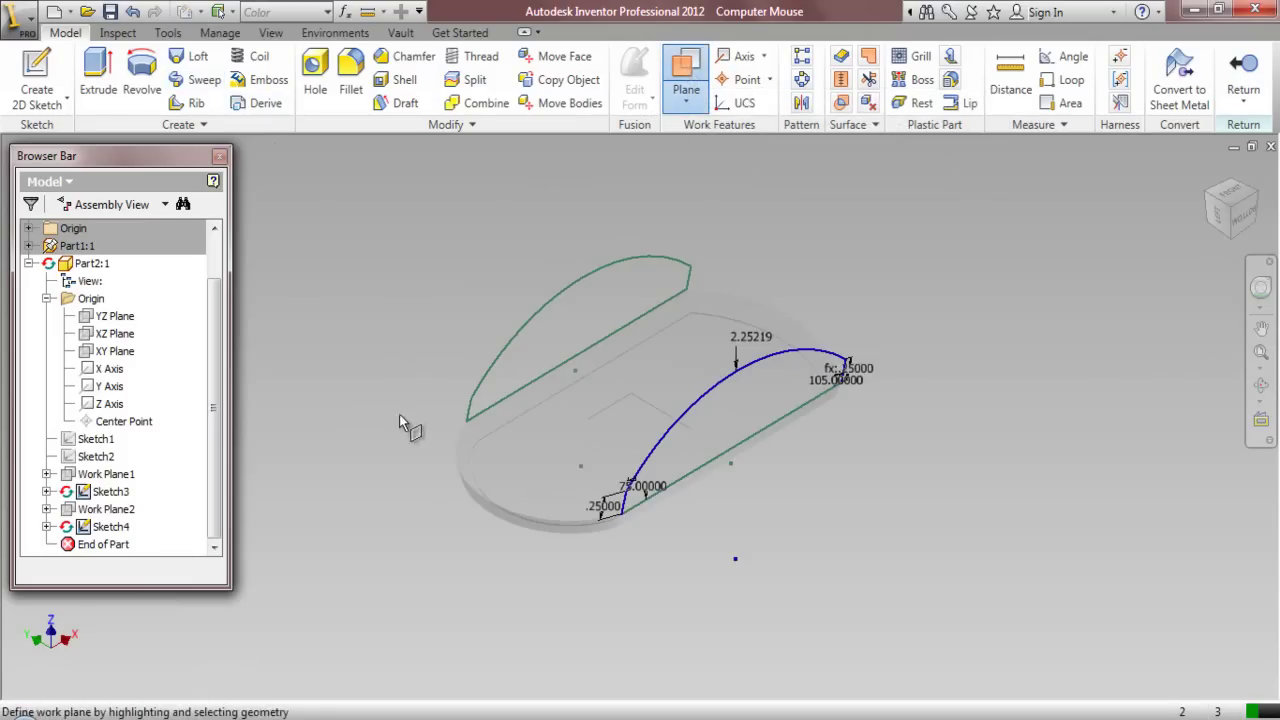
scroll(445, 420, up, 3)
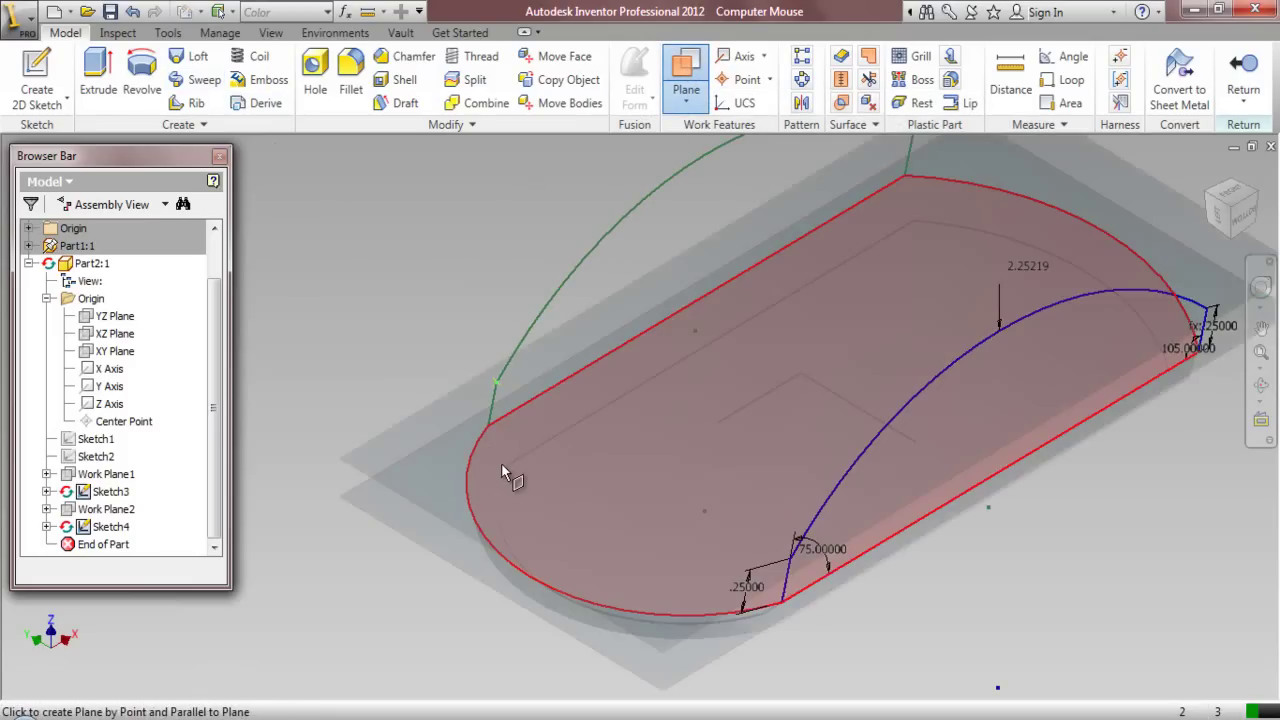
click(501, 463)
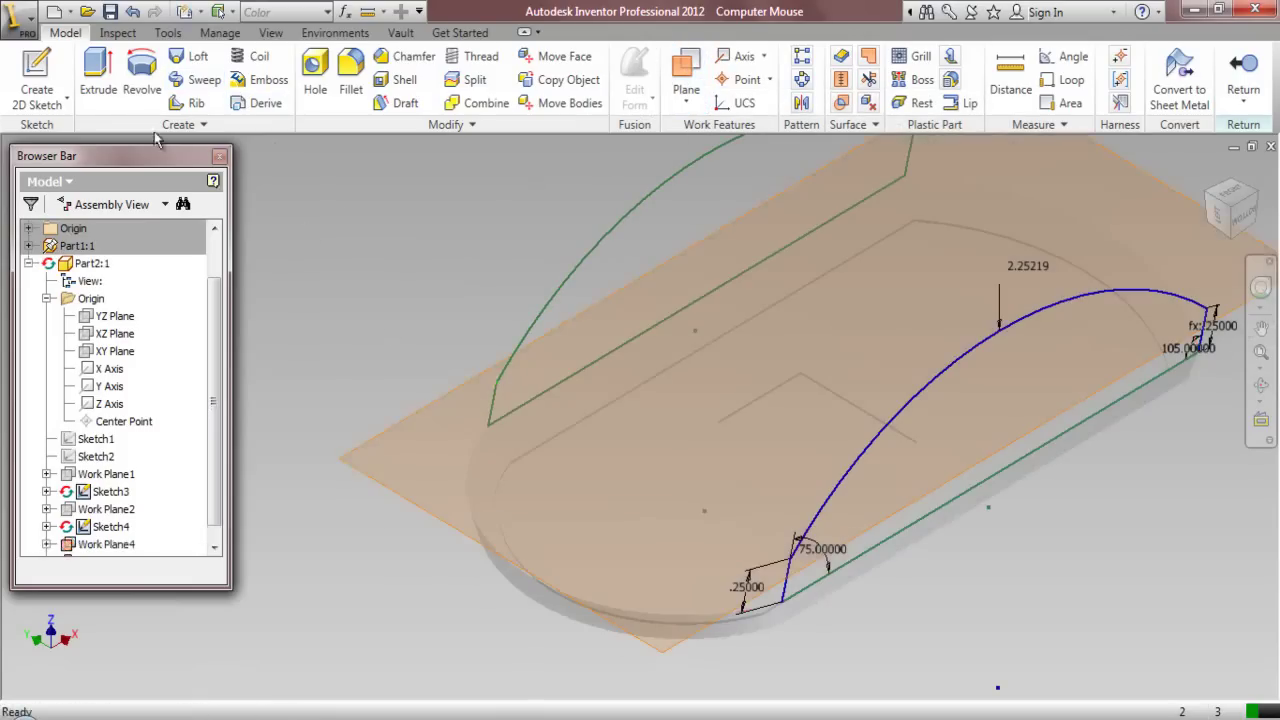
Start a new sketch on the horizontal work plane and make the middle profile, Sketch2, visible
click(35, 65)
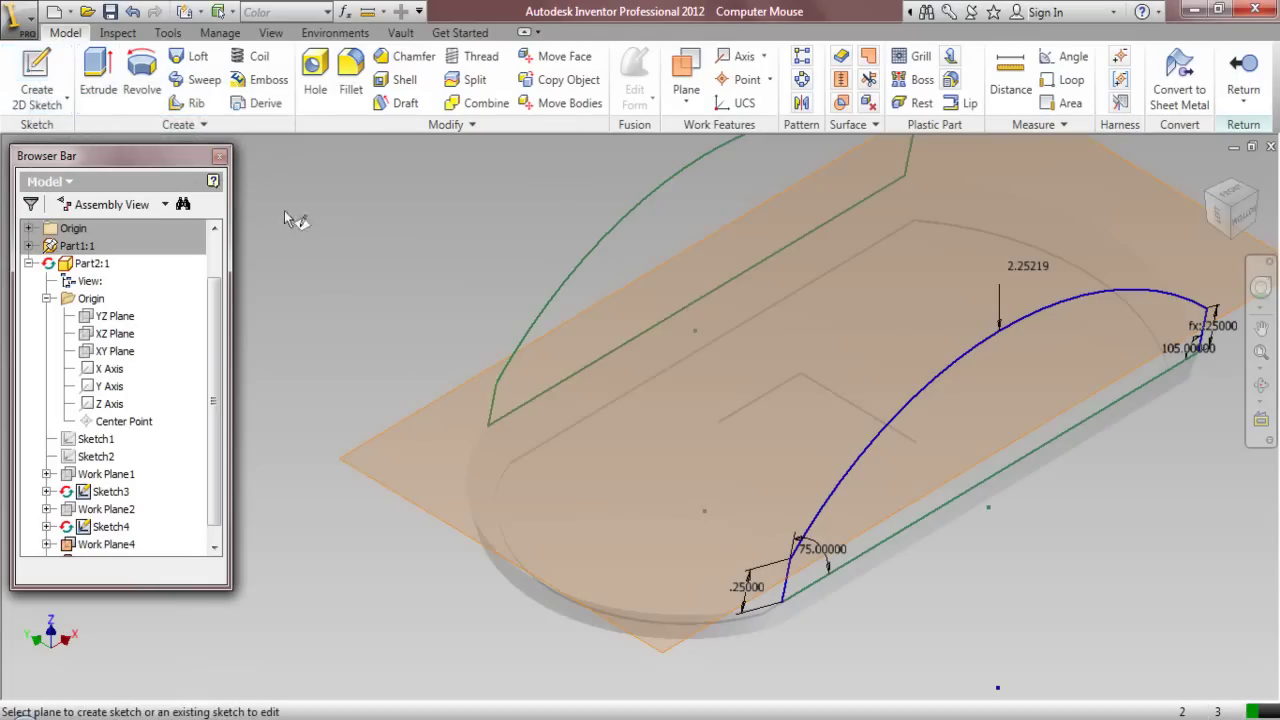
click(448, 369)
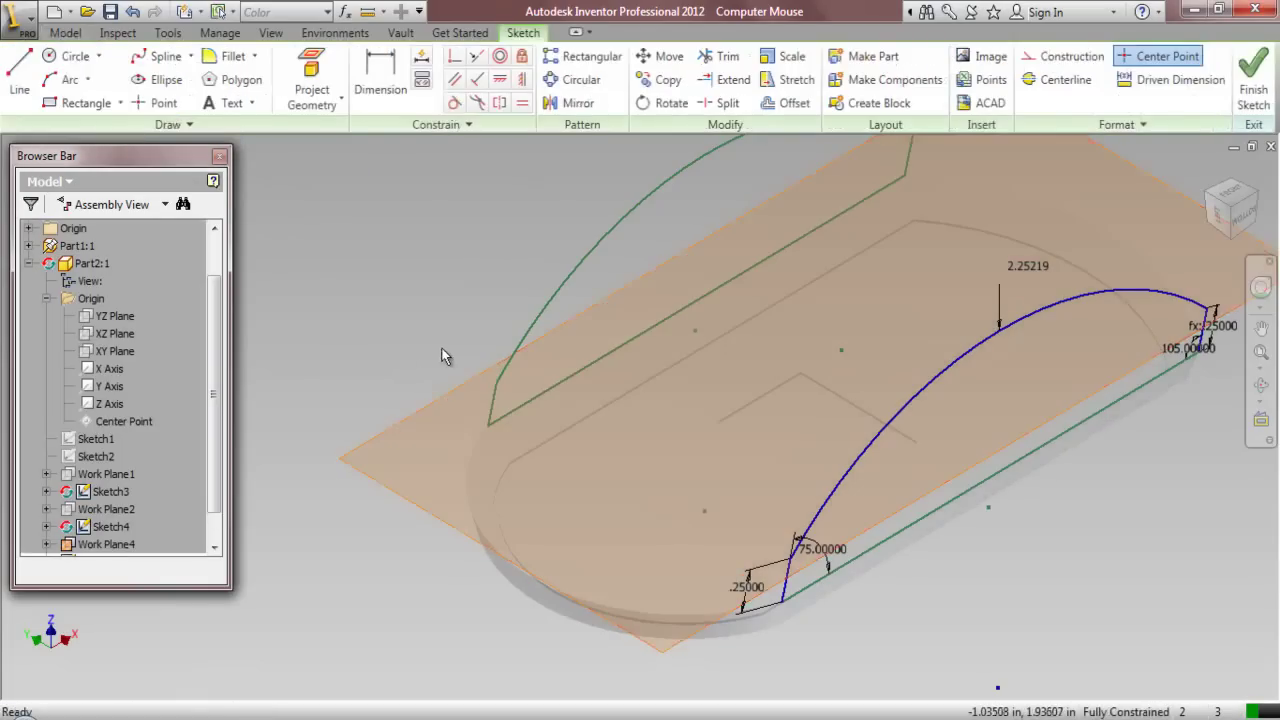
scroll(206, 455, down, 1)
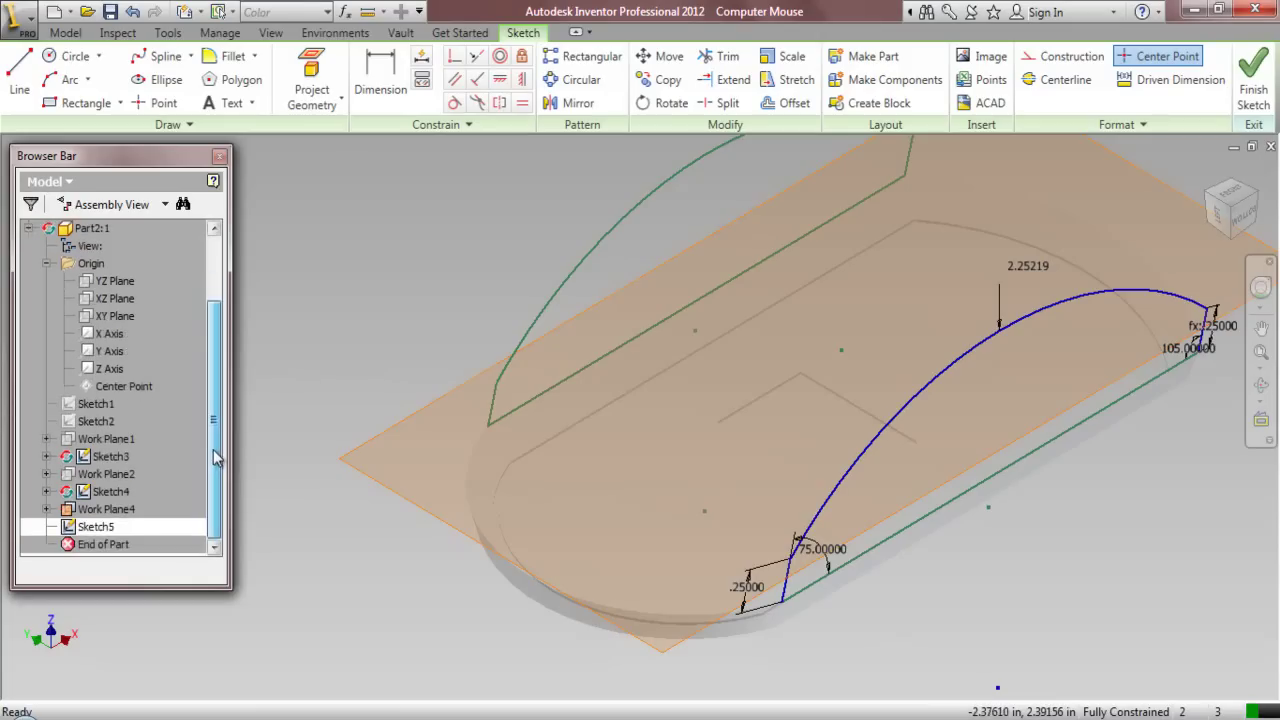
click(75, 425)
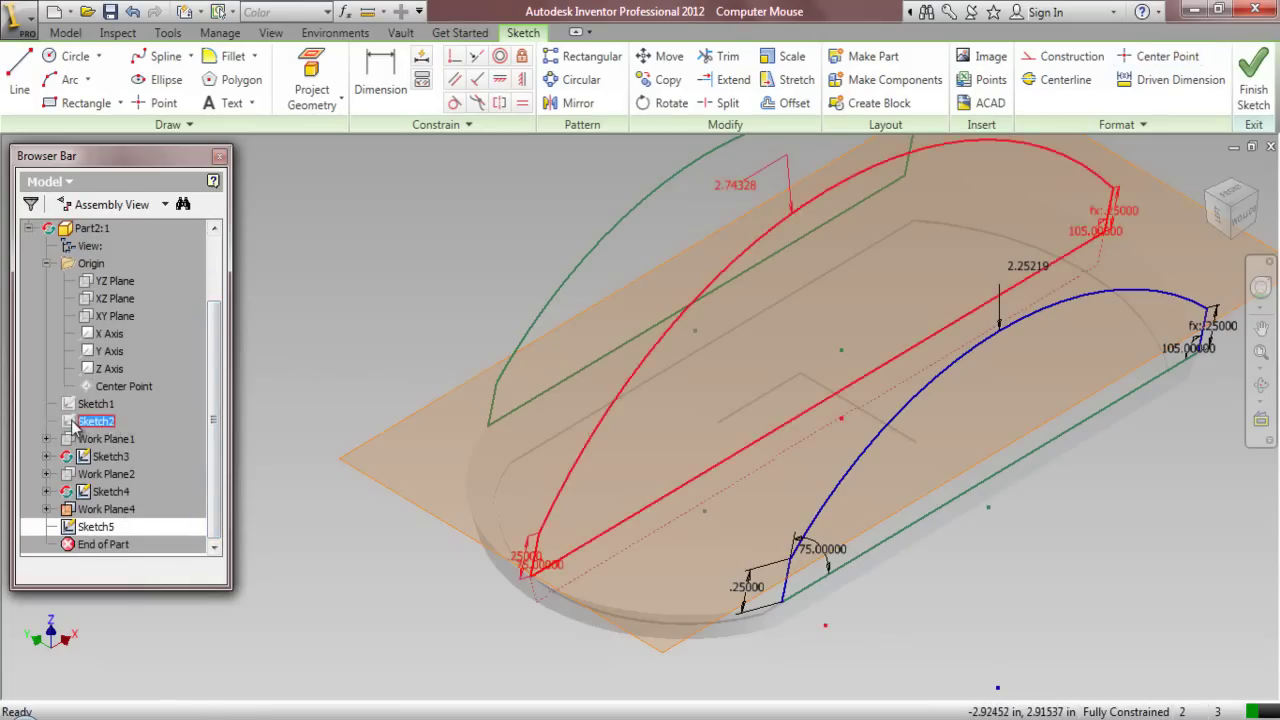
right_click(75, 425)
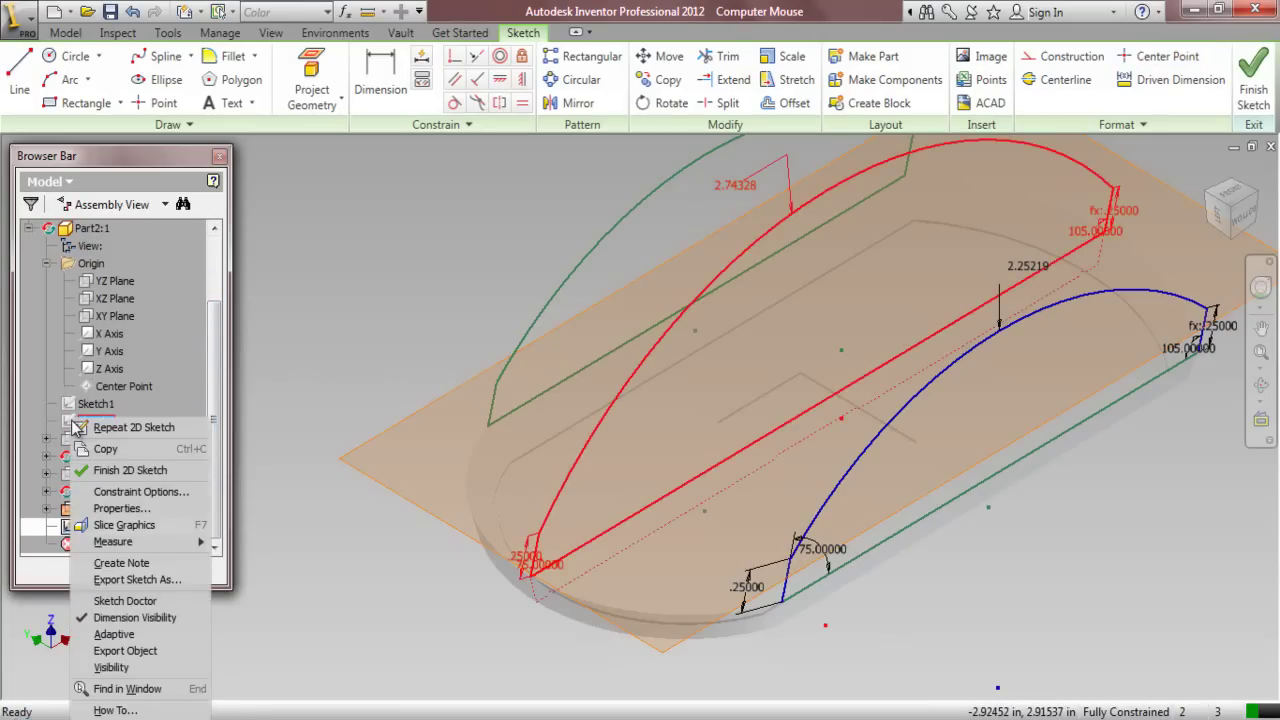
click(111, 667)
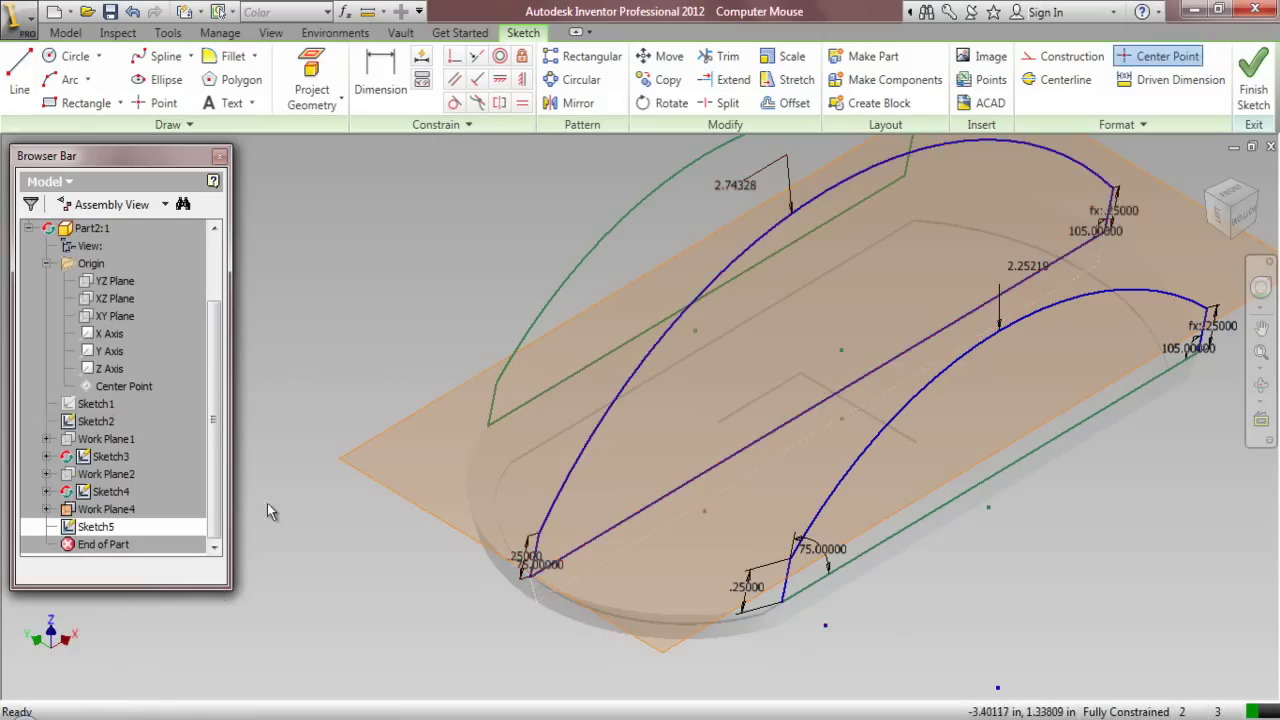
Project the upper endpoints of the three profiles' short slanted lines at this end of the base into the sketch
click(316, 66)
scroll(483, 400, up, 3)
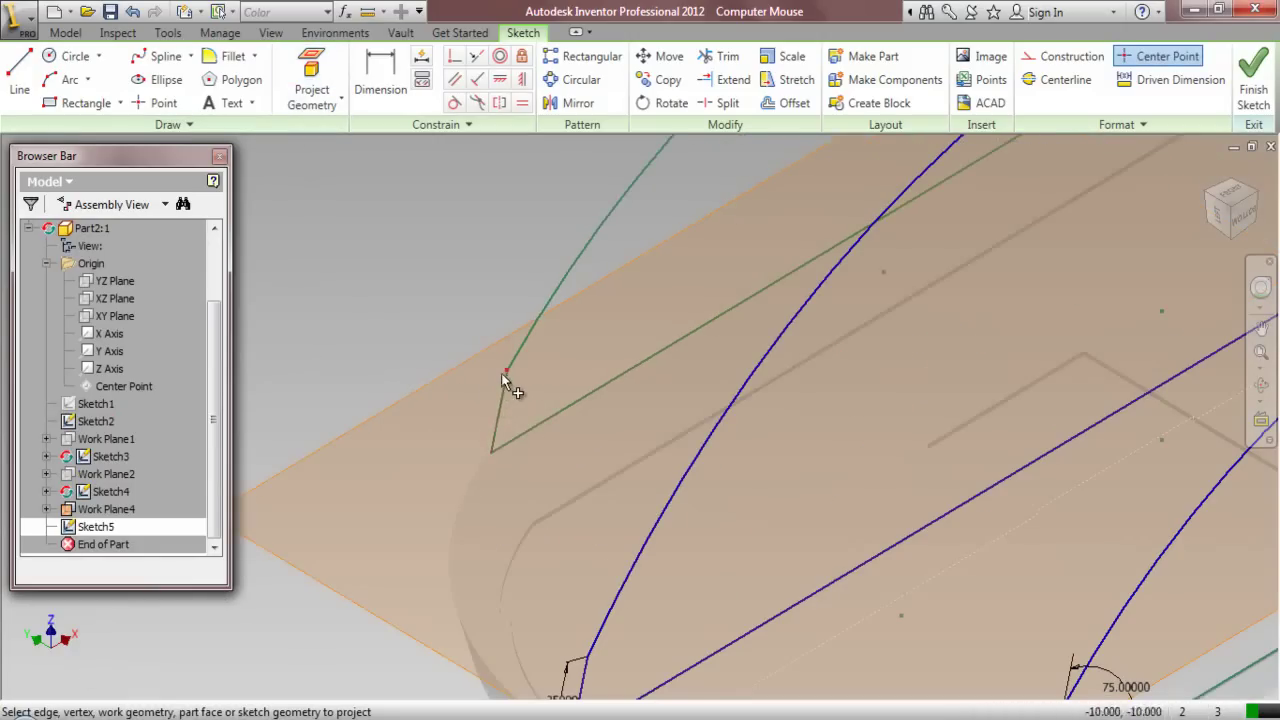
scroll(480, 360, down, 3)
scroll(535, 558, up, 5)
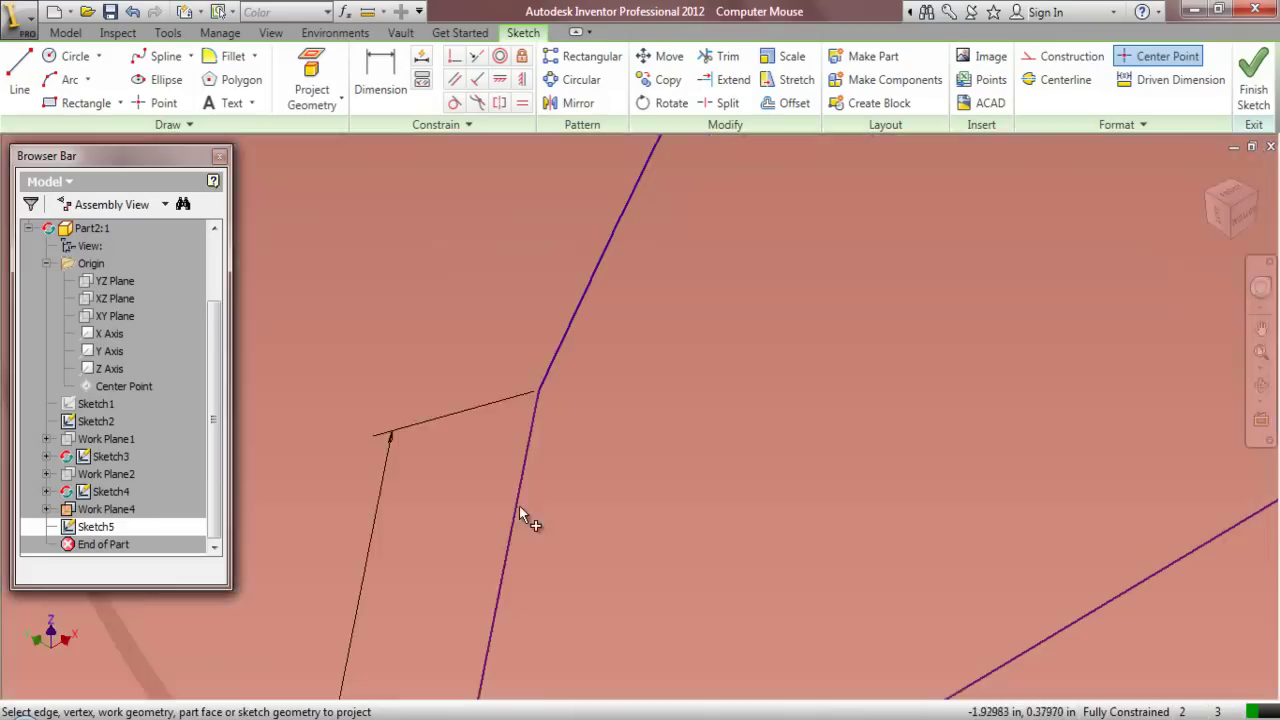
scroll(552, 420, down, 5)
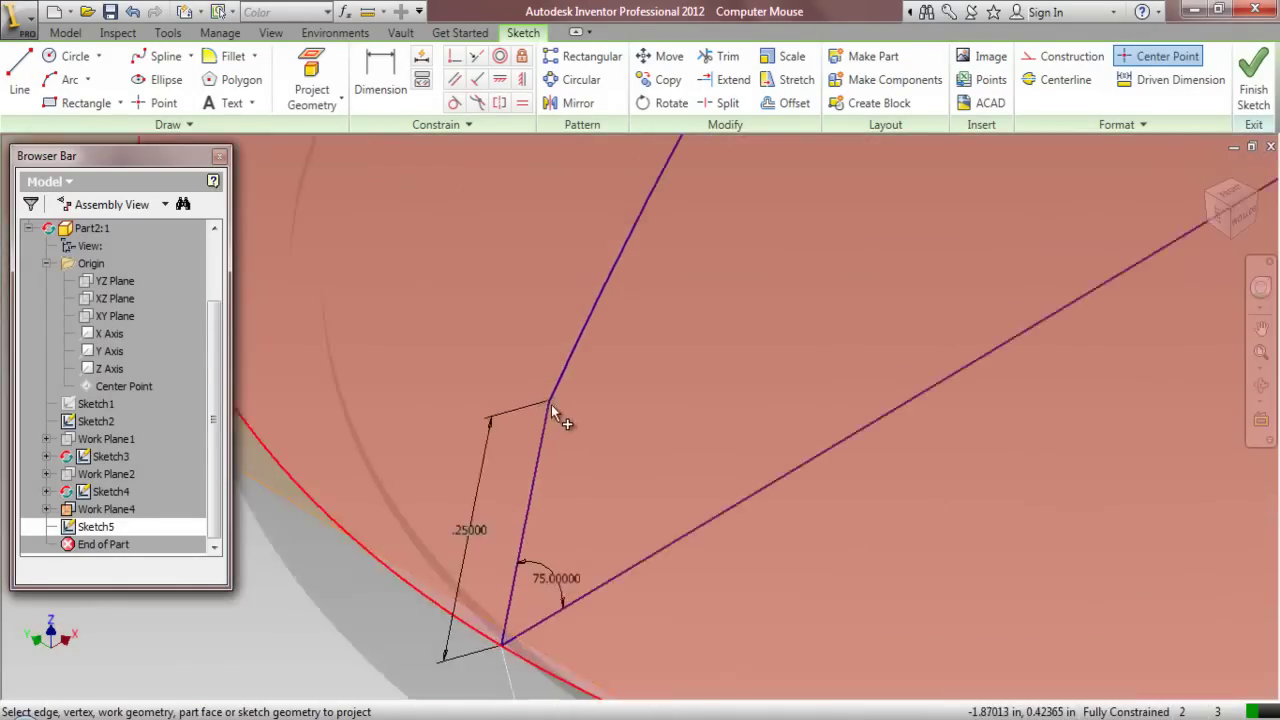
scroll(1043, 463, up, 4)
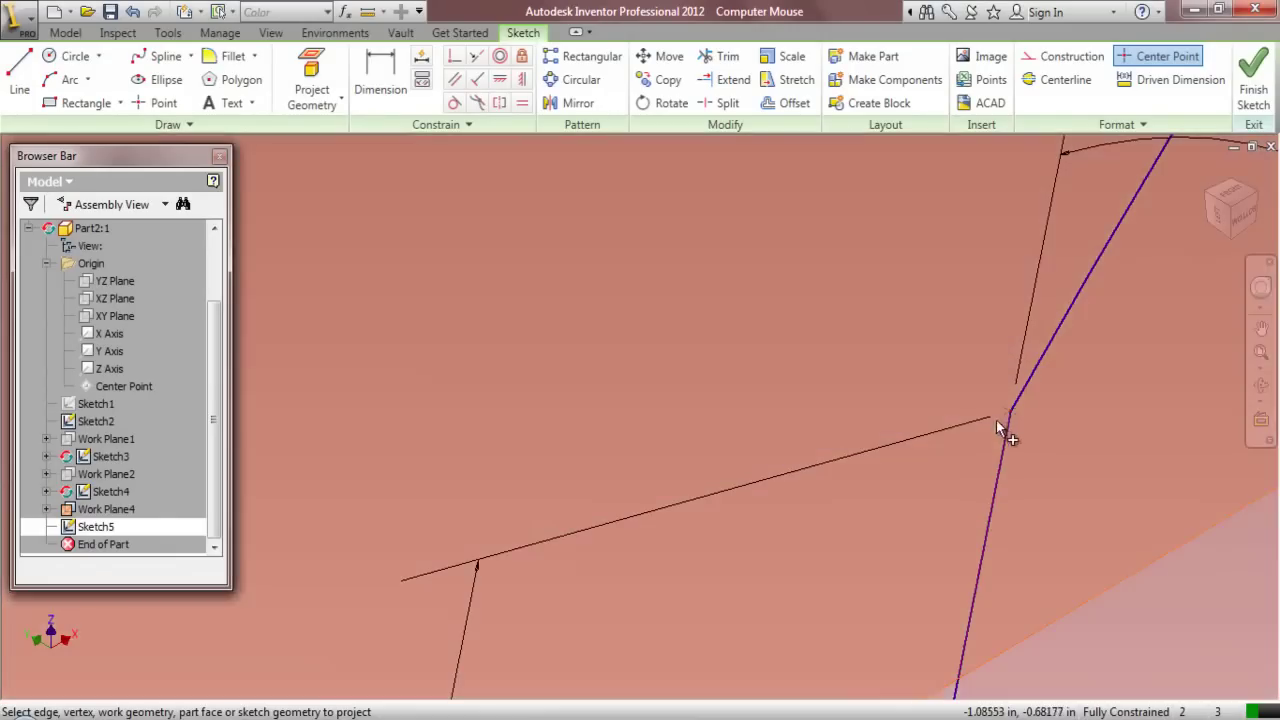
scroll(996, 420, down, 3)
scroll(960, 438, down, 3)
right_click(400, 194)
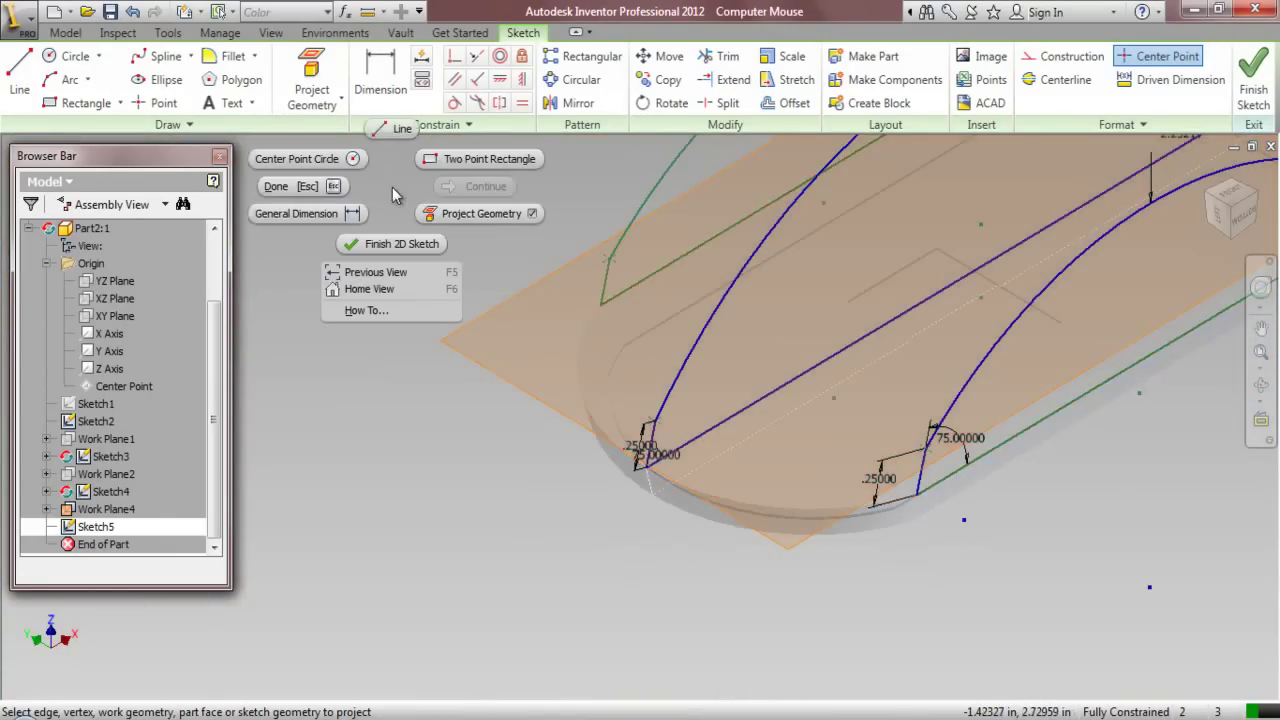
click(296, 188)
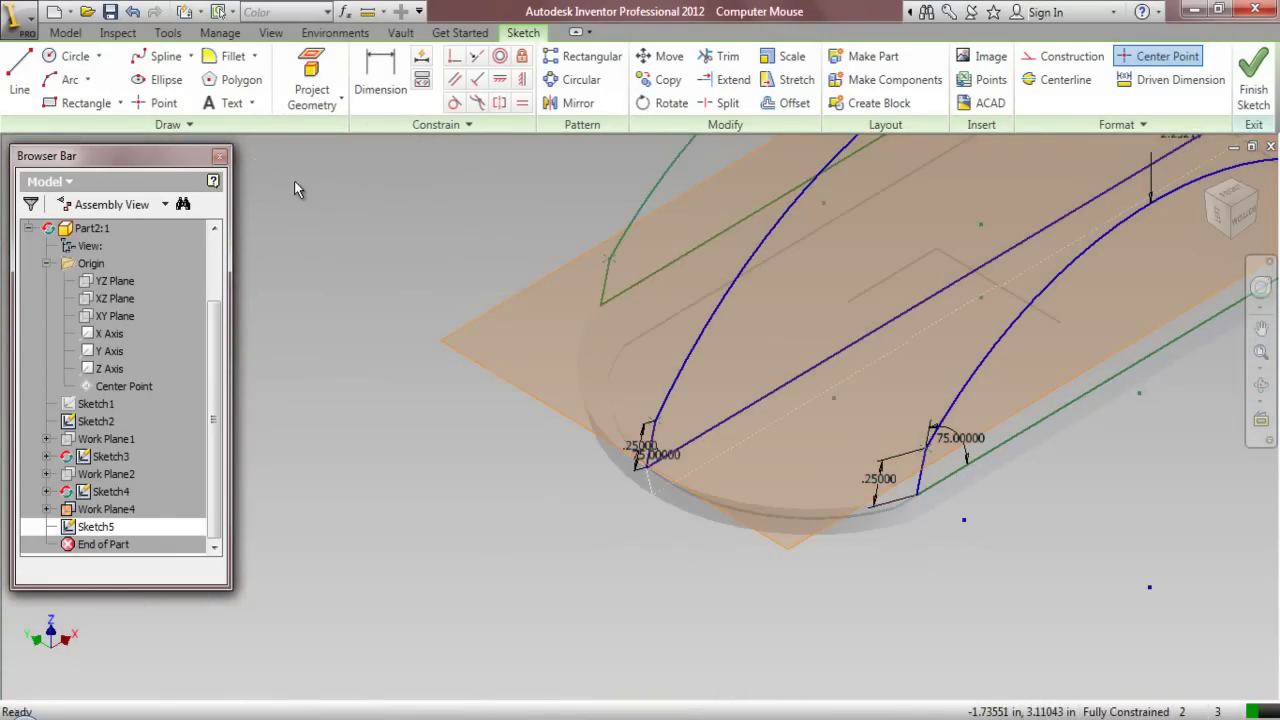
Draw a three-point arc between the two side profiles' projected endpoints, passing through the middle profile's endpoint
click(70, 80)
scroll(461, 220, up, 3)
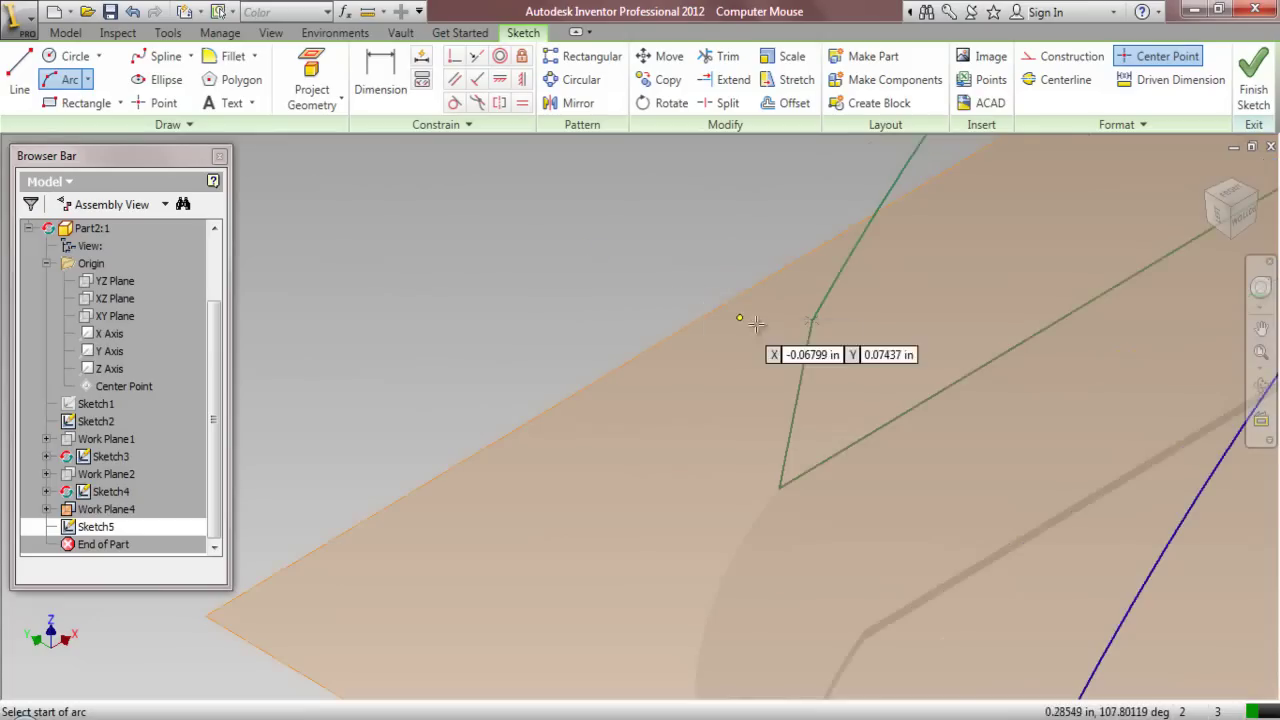
click(810, 318)
scroll(820, 340, down, 3)
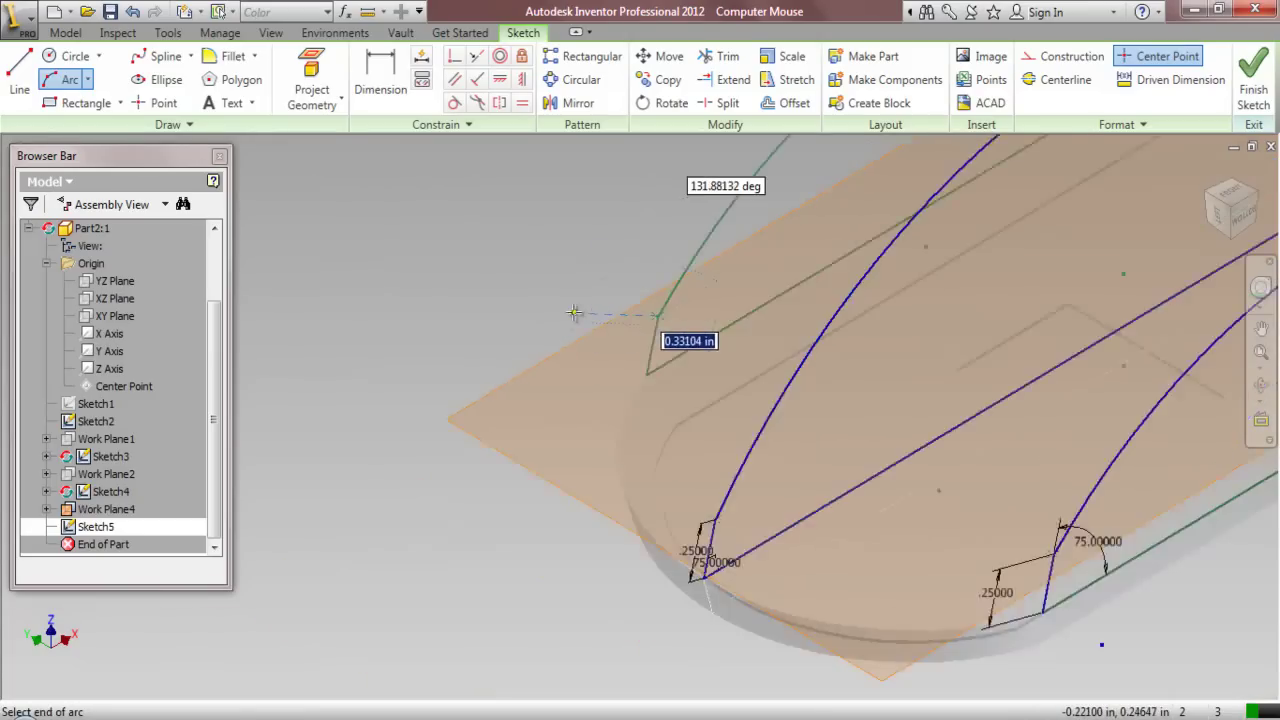
scroll(876, 478, up, 3)
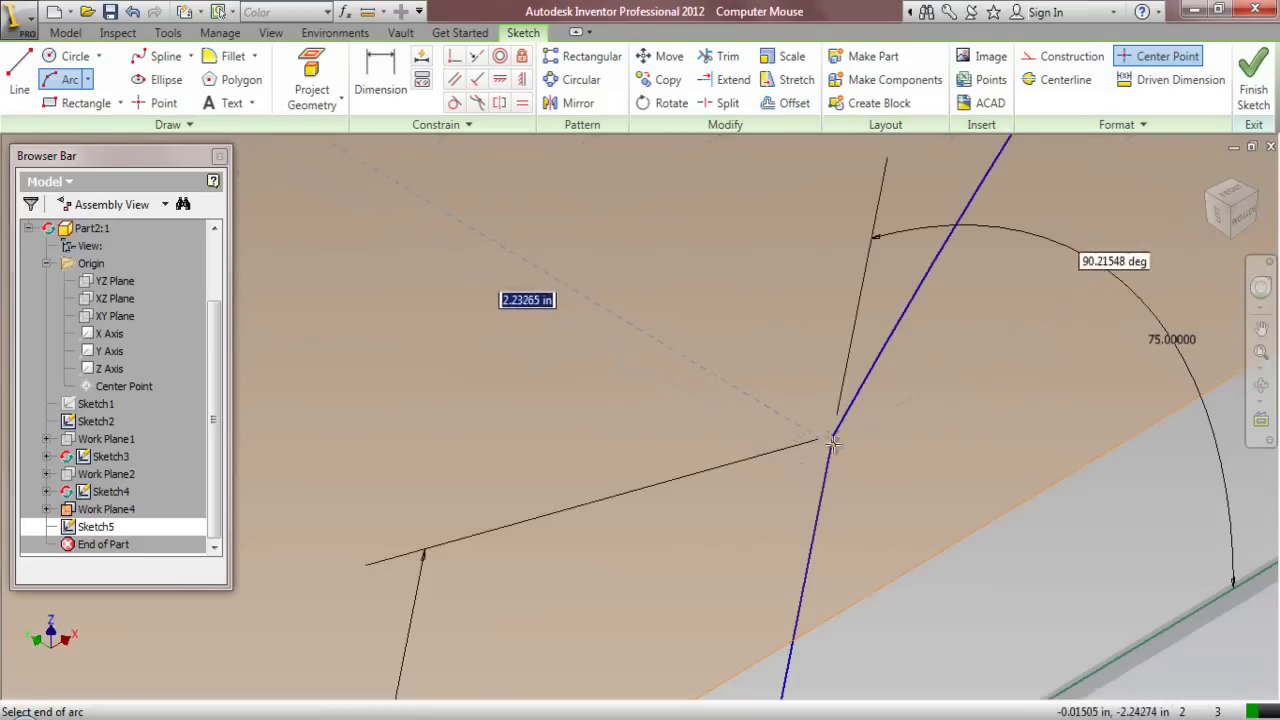
click(833, 436)
scroll(700, 340, down, 3)
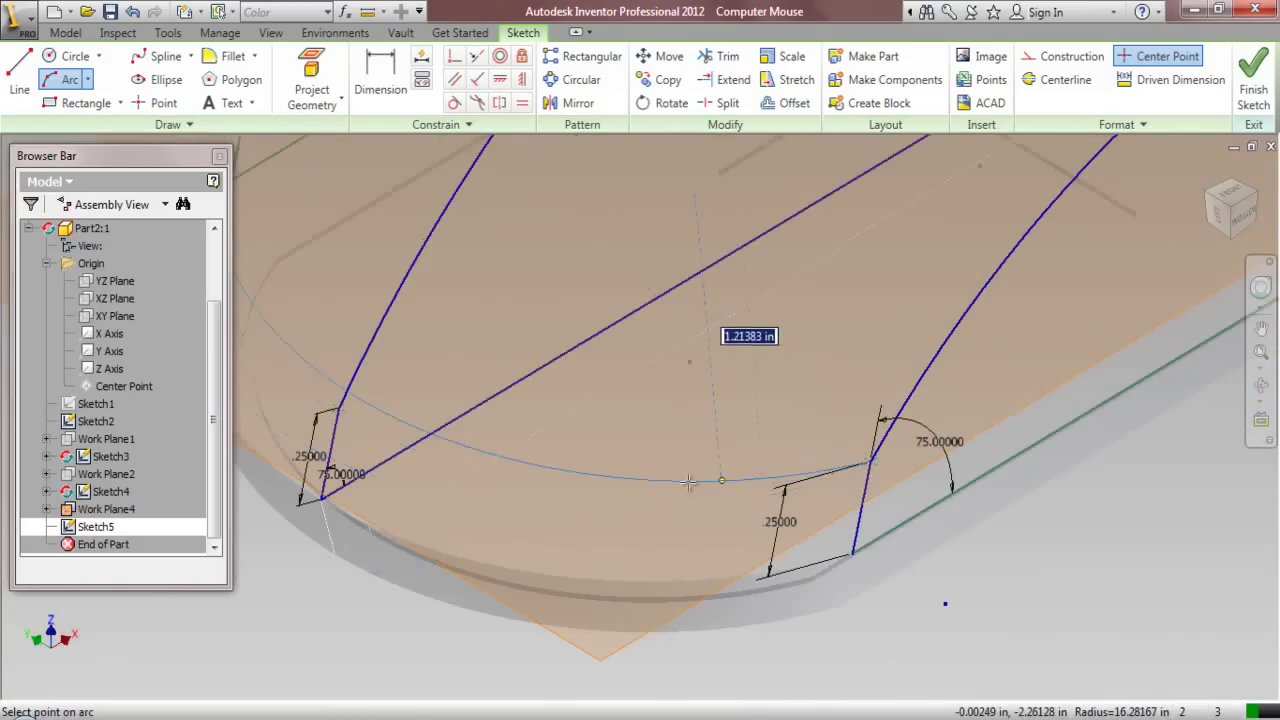
scroll(510, 482, down, 2)
scroll(508, 480, up, 4)
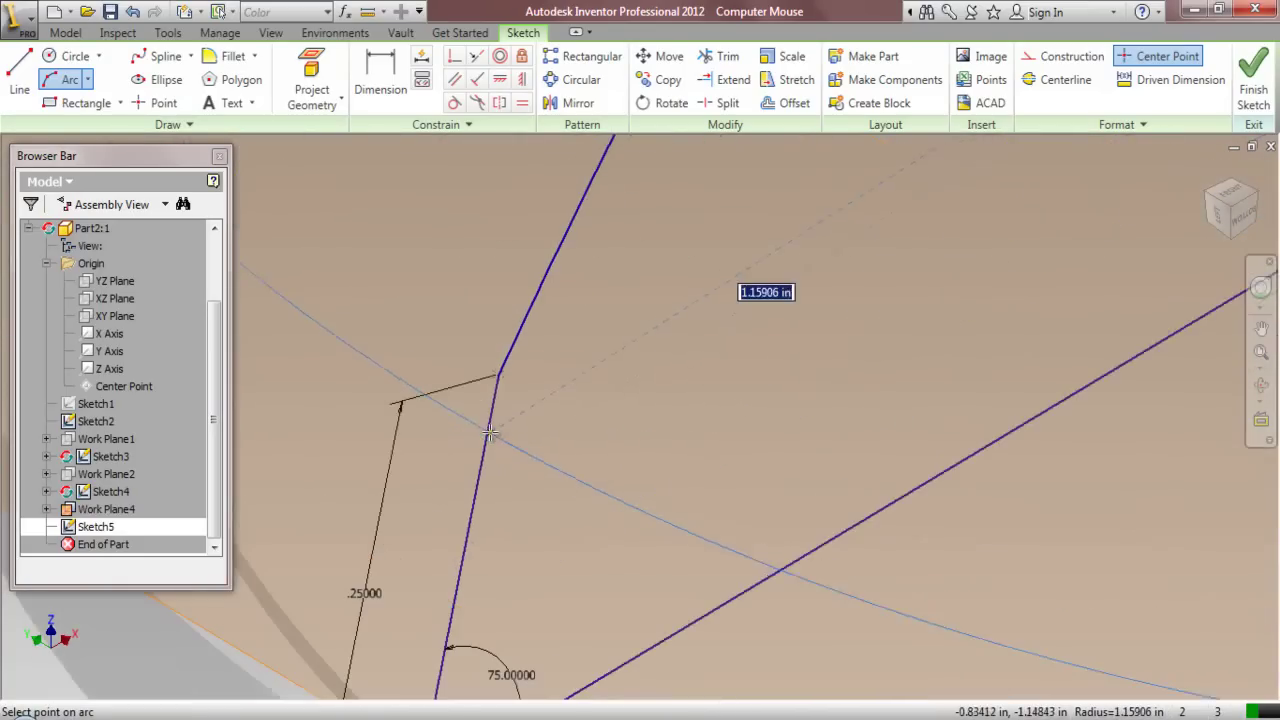
click(528, 411)
scroll(522, 432, down, 5)
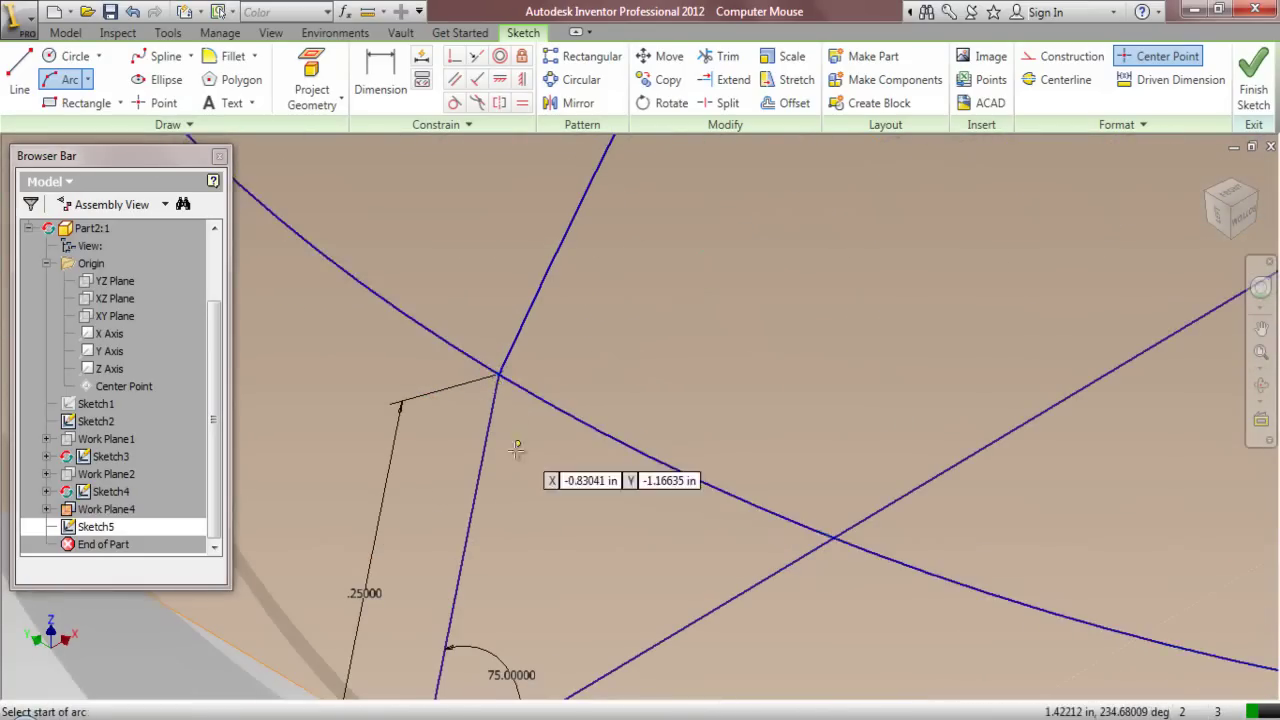
right_click(350, 255)
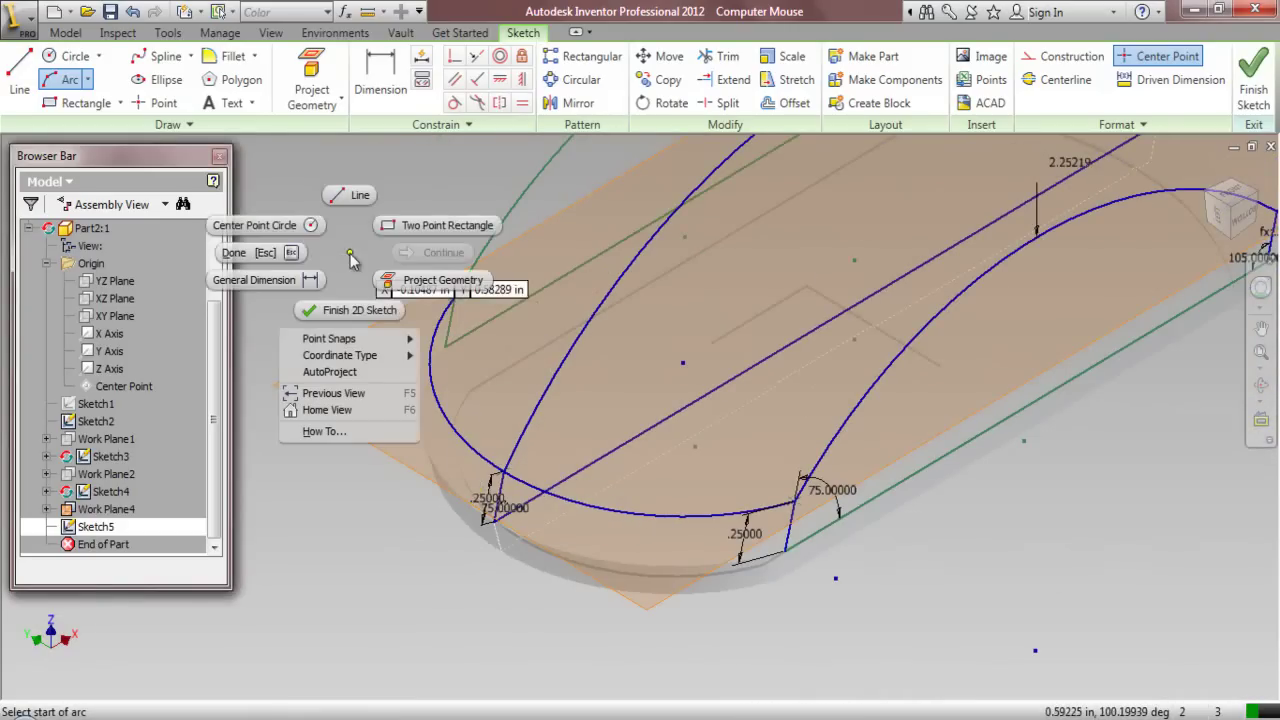
click(262, 253)
Project the upper endpoints of the three profiles' short slanted lines at the opposite end of the base into the sketch
scroll(440, 478, down, 2)
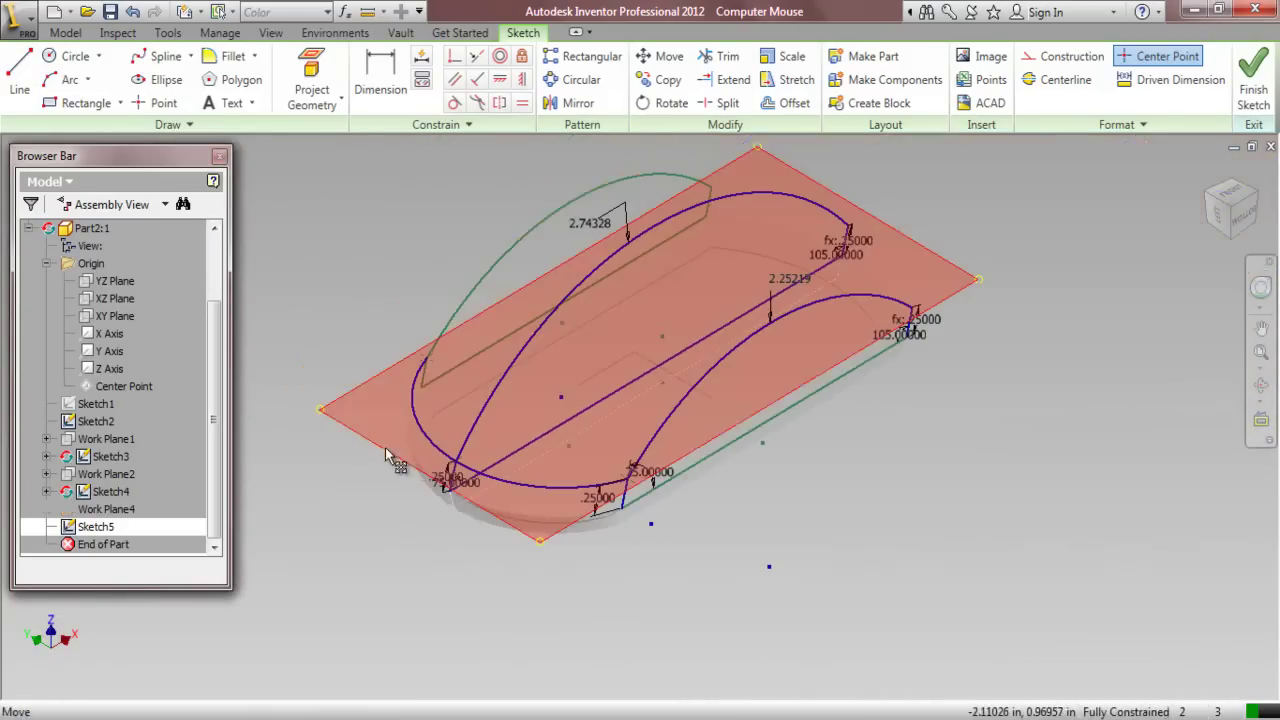
click(1258, 199)
scroll(748, 490, up, 5)
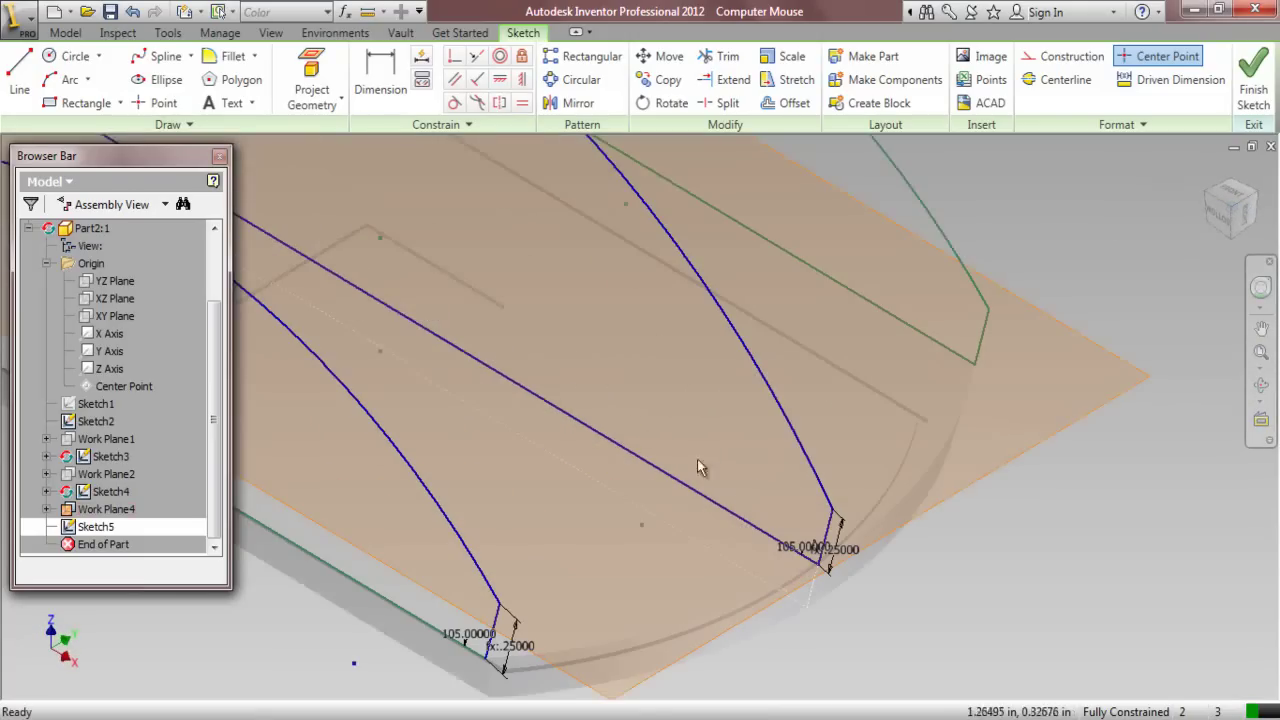
click(312, 80)
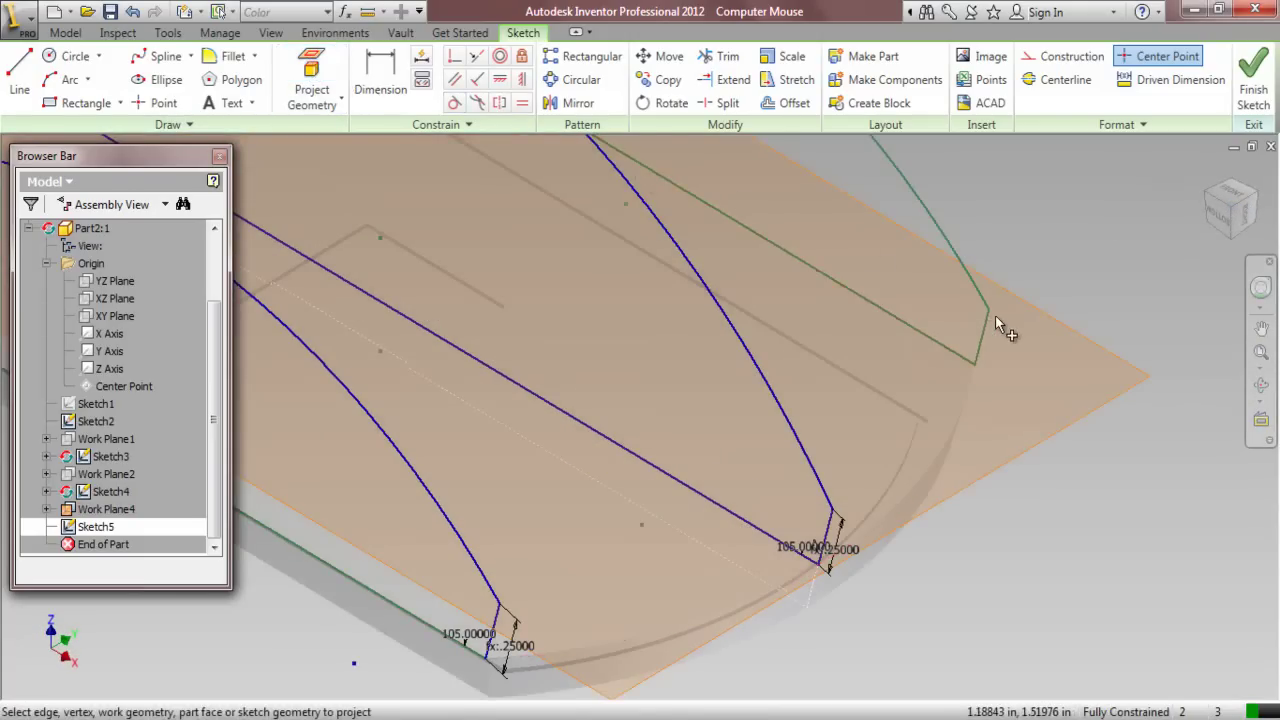
scroll(993, 315, up, 3)
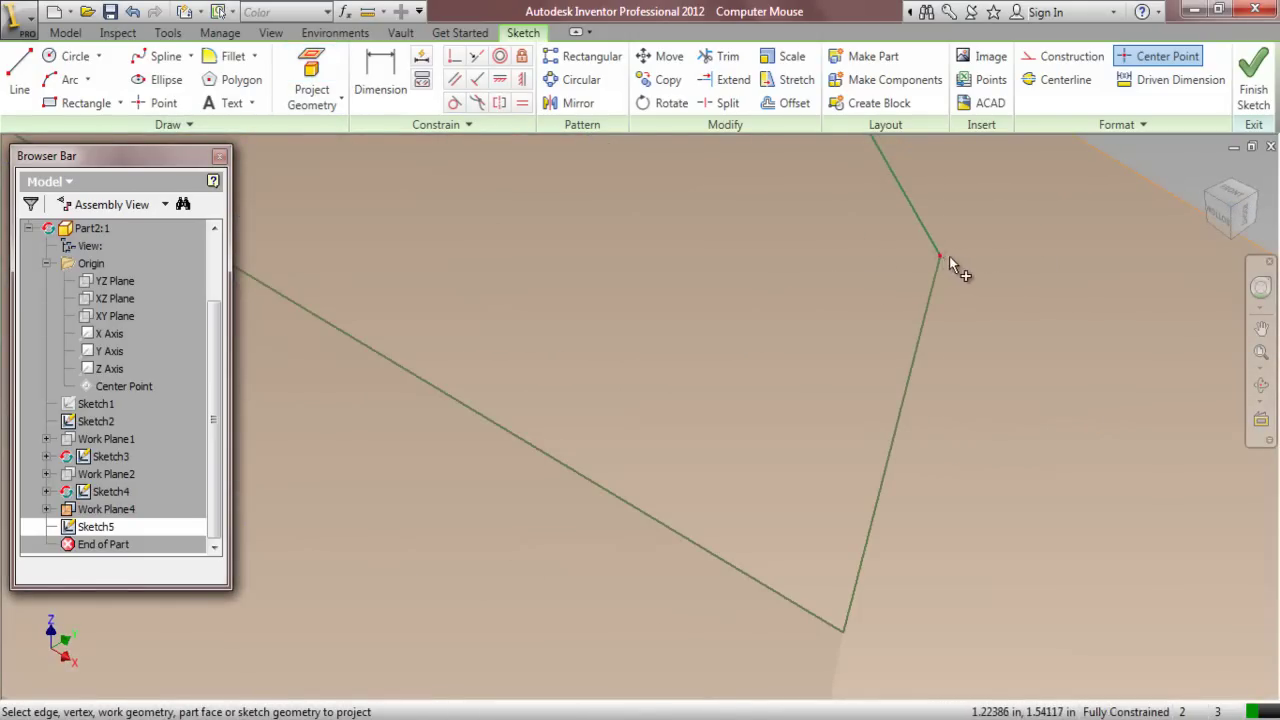
scroll(1000, 255, down, 4)
scroll(757, 550, up, 5)
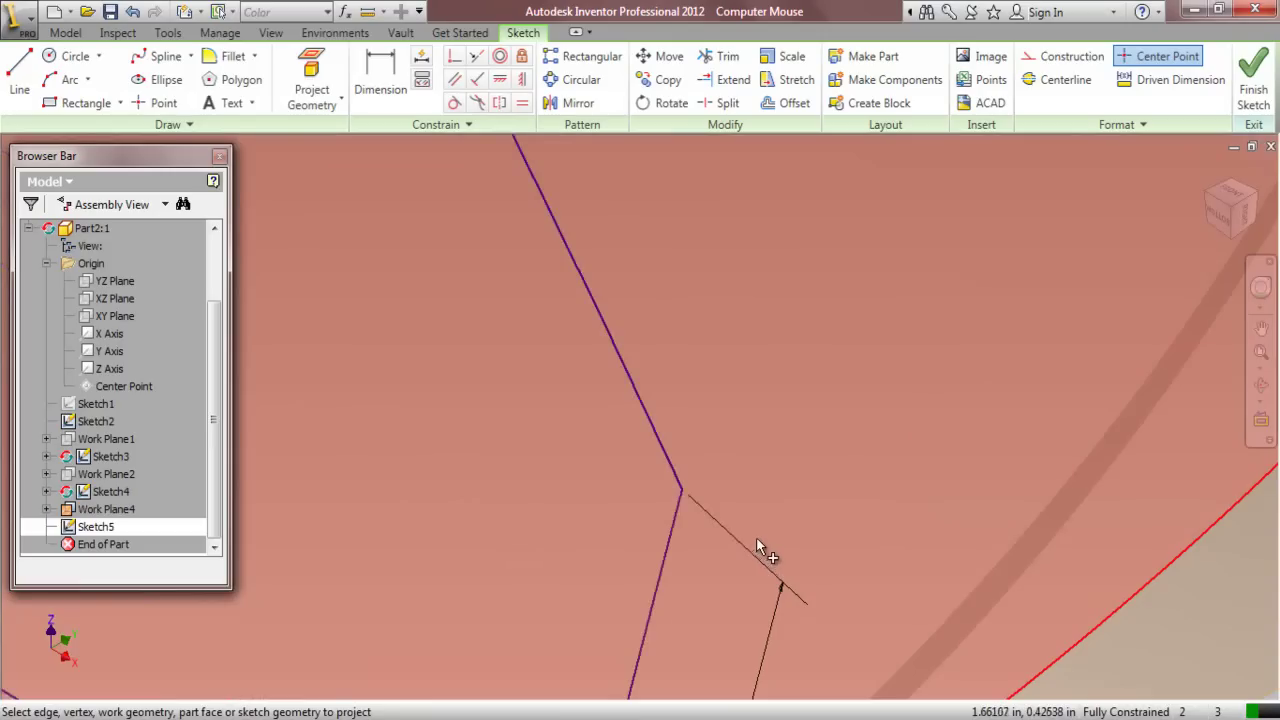
scroll(871, 363, down, 3)
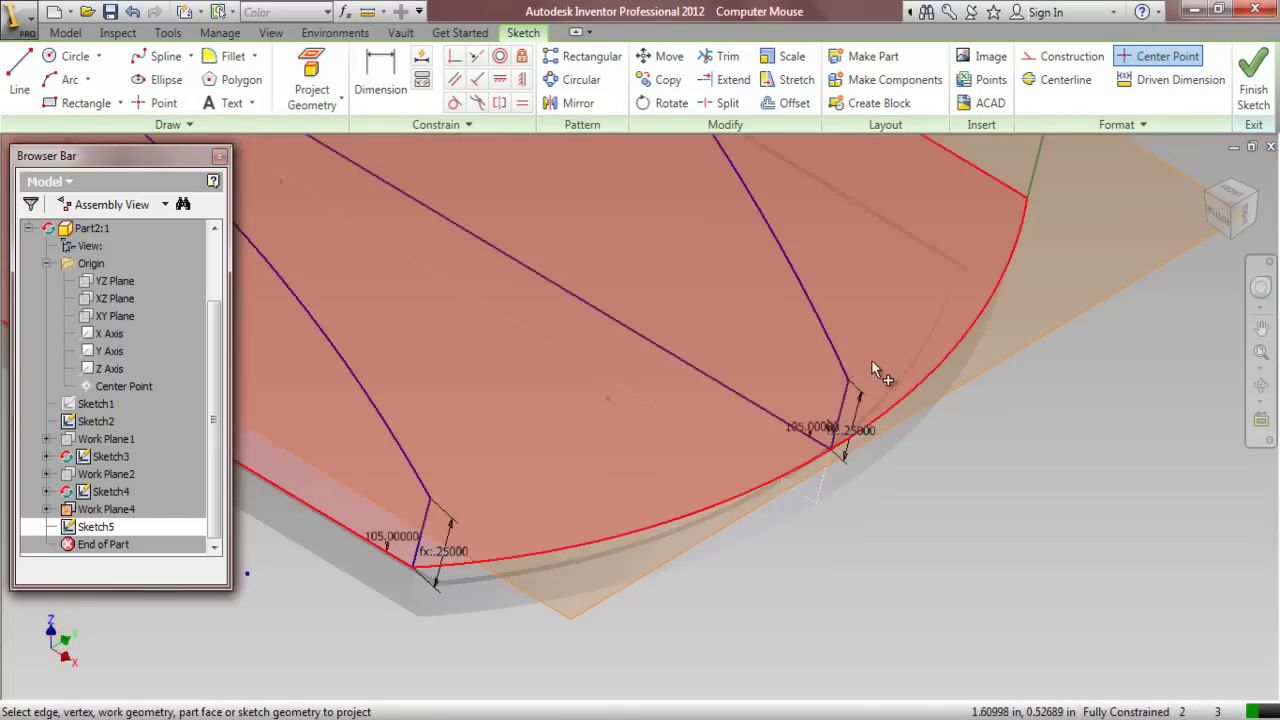
scroll(417, 514, up, 3)
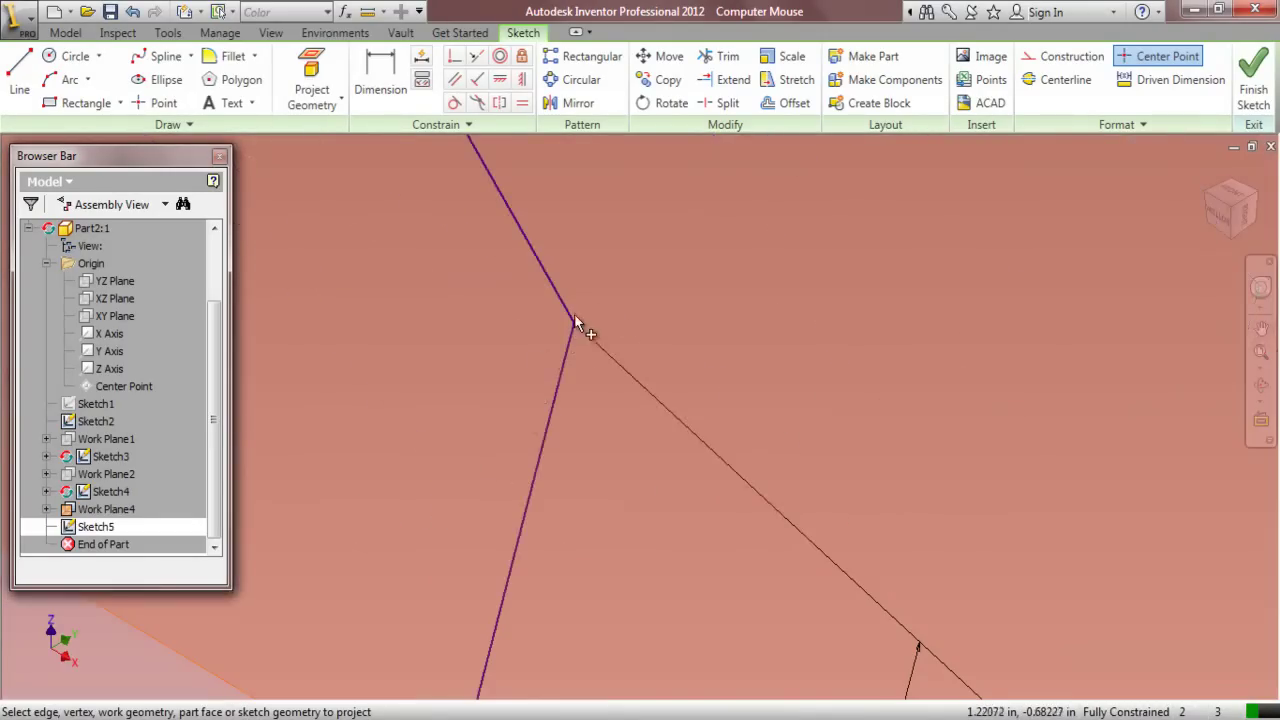
scroll(614, 434, down, 5)
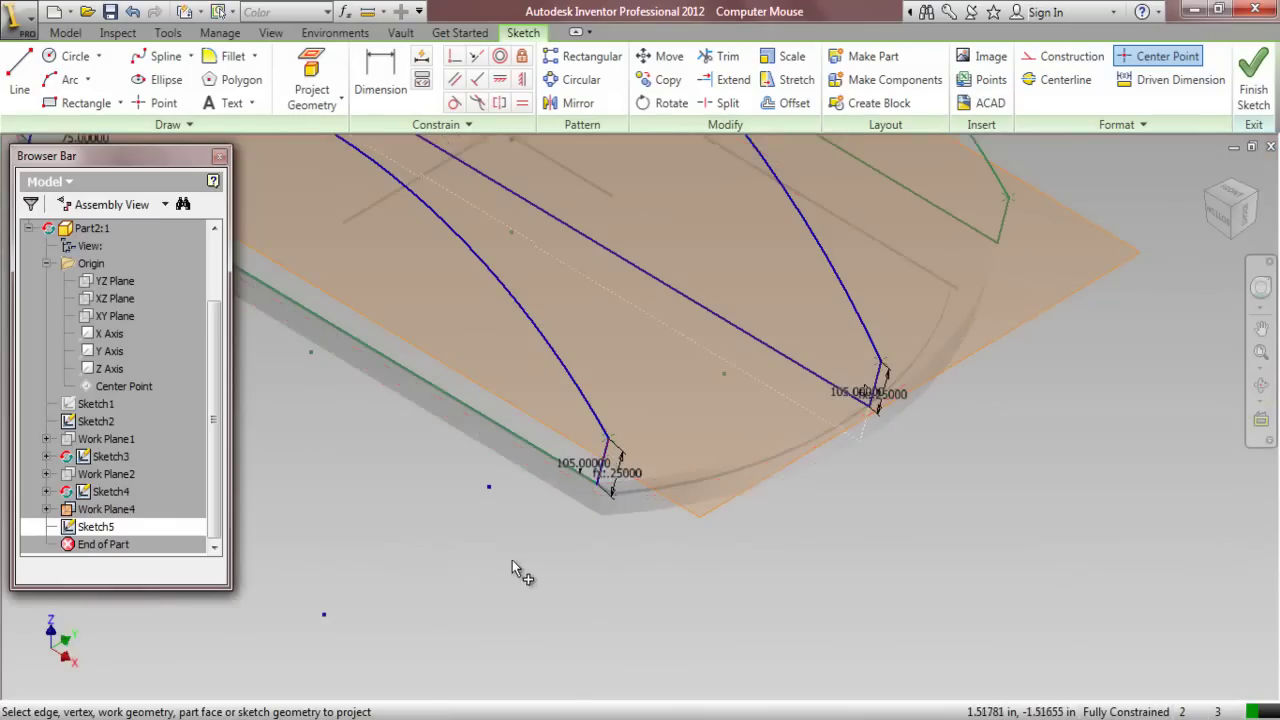
right_click(512, 562)
click(412, 560)
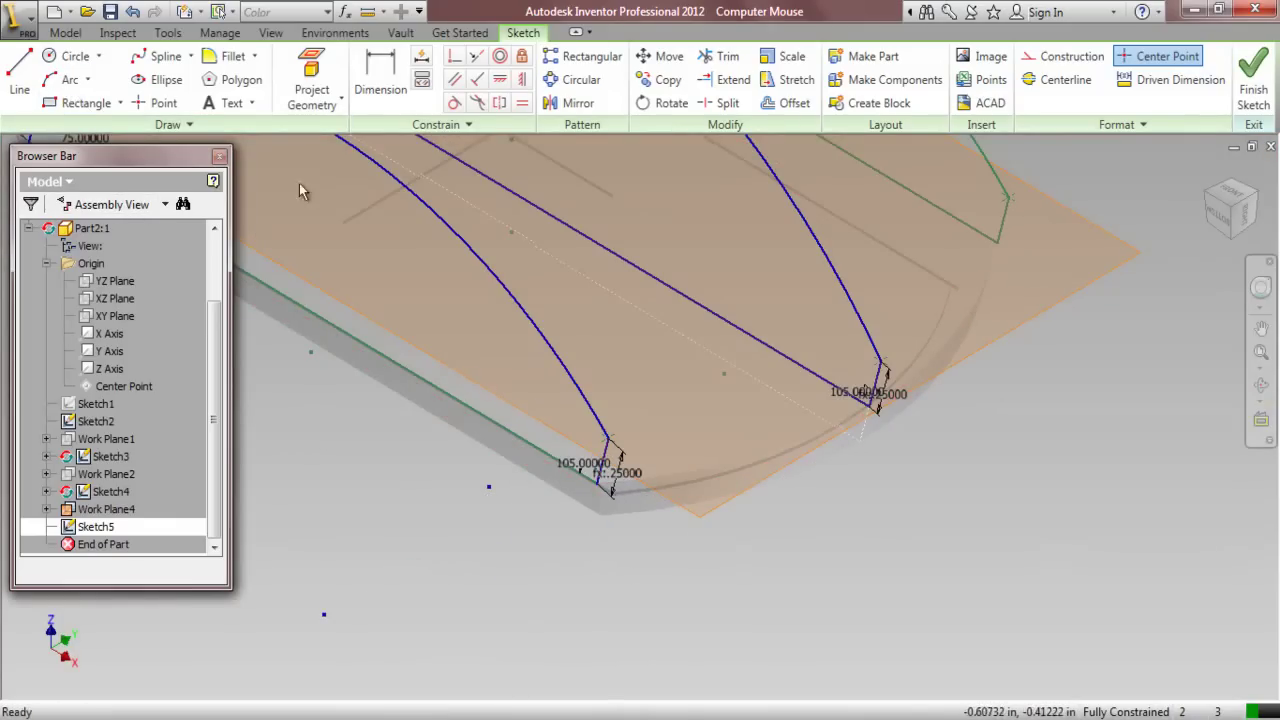
Draw a three-point arc between the side profiles' projected endpoints at this end, passing through the middle profile's endpoint
click(66, 80)
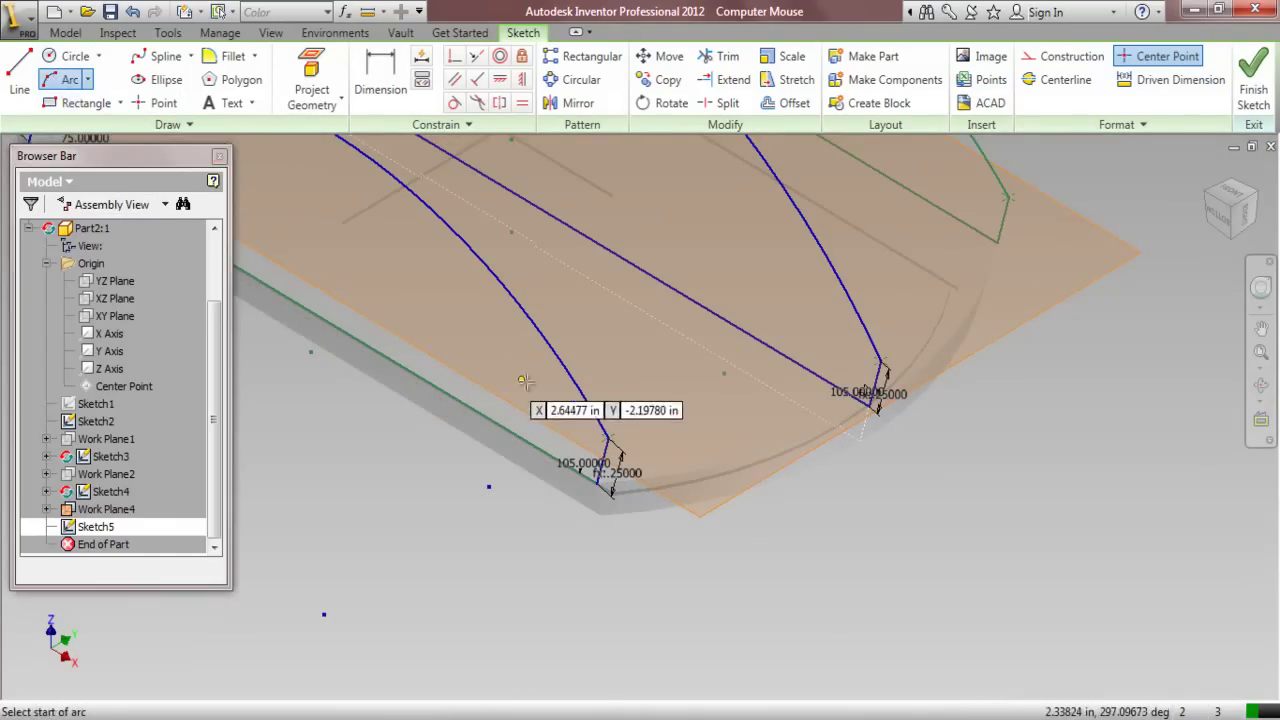
scroll(612, 432, down, 3)
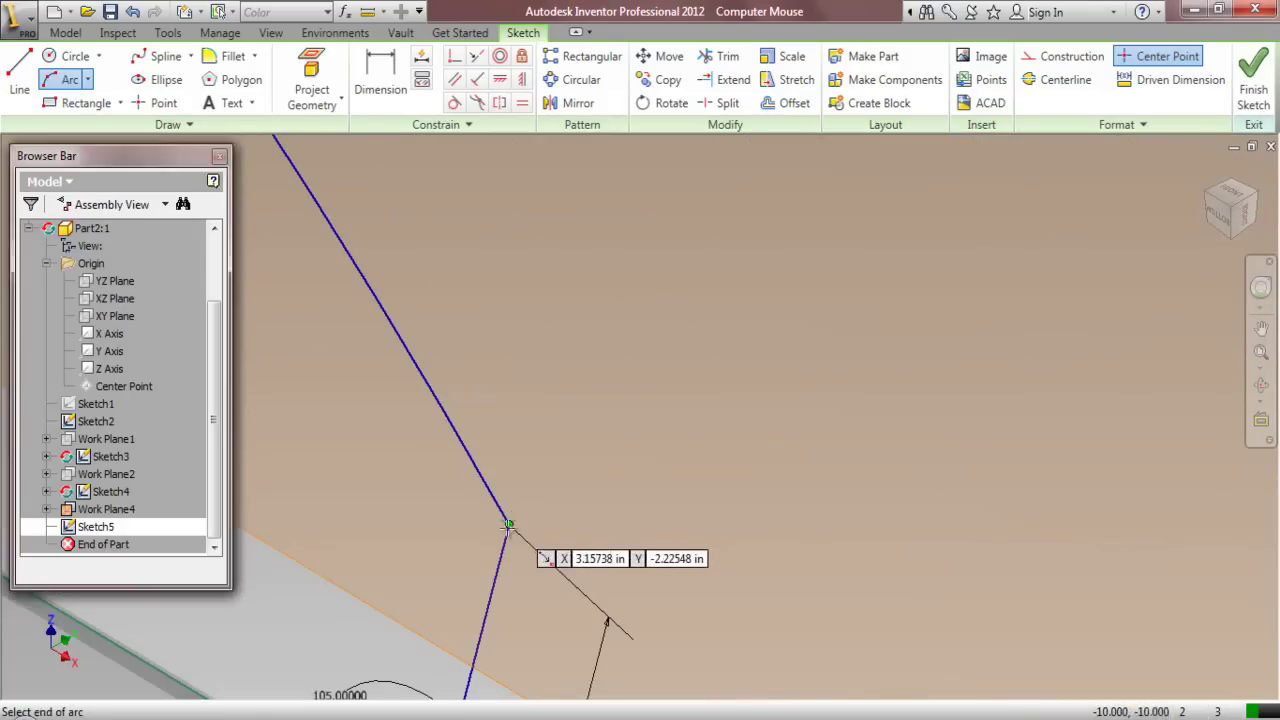
click(509, 527)
scroll(509, 527, up, 2)
scroll(817, 398, down, 3)
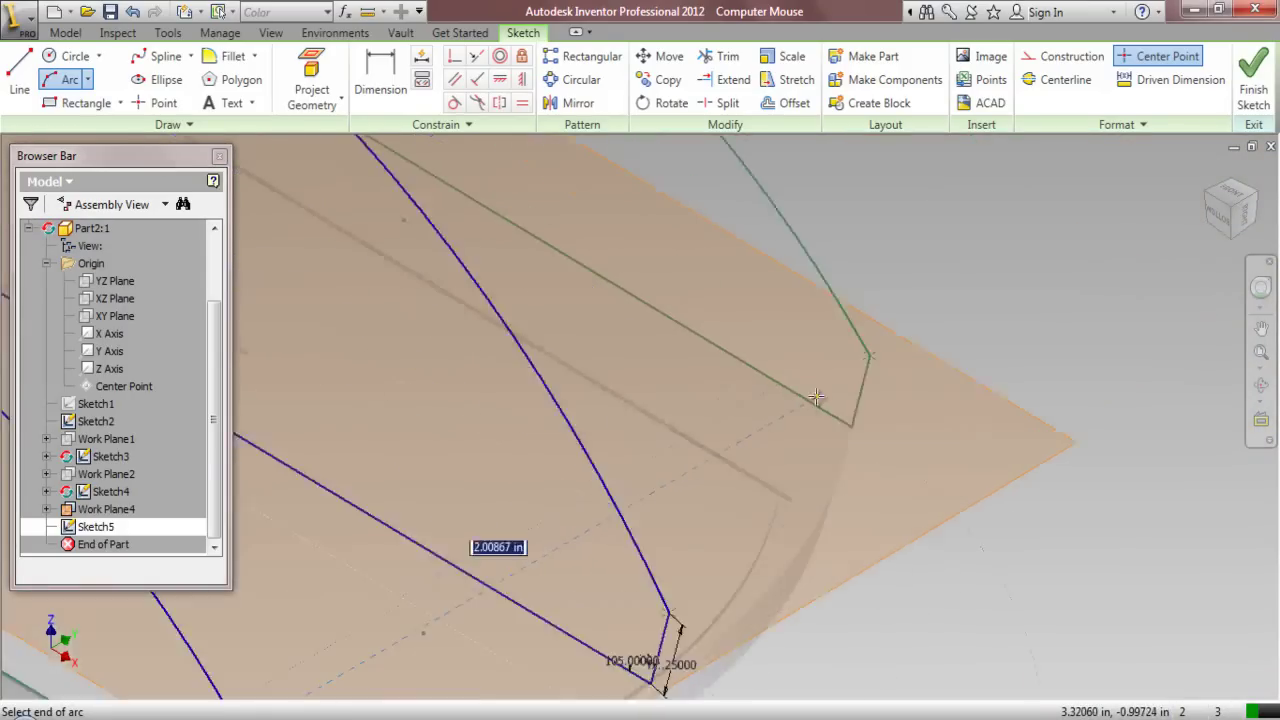
scroll(817, 398, down, 2)
click(911, 320)
scroll(905, 330, up, 2)
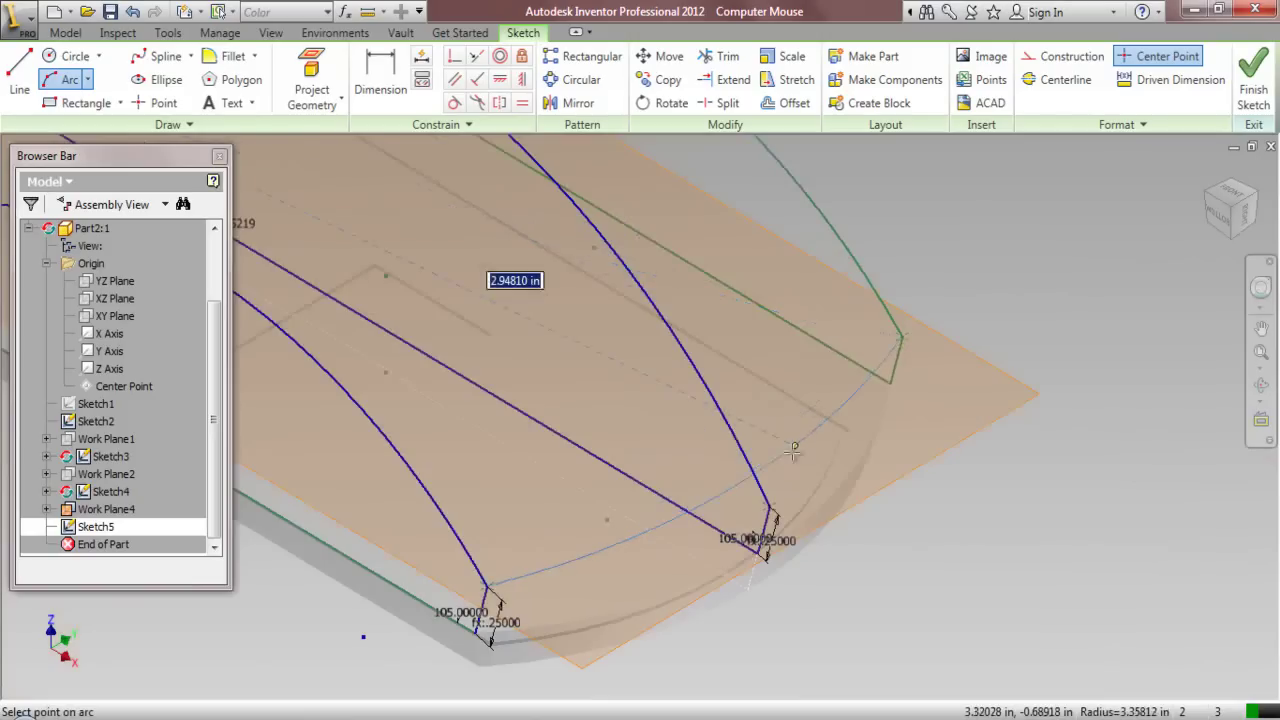
scroll(801, 435, down, 3)
click(737, 511)
scroll(745, 520, up, 5)
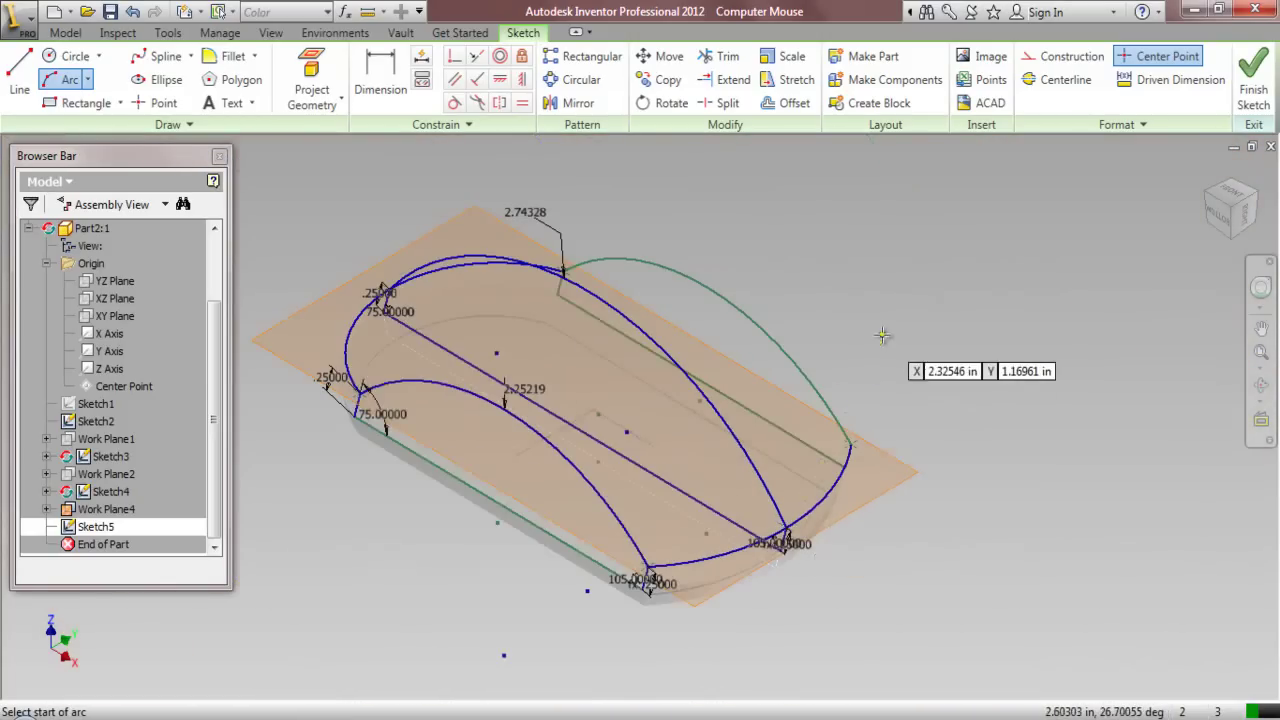
right_click(882, 336)
click(812, 336)
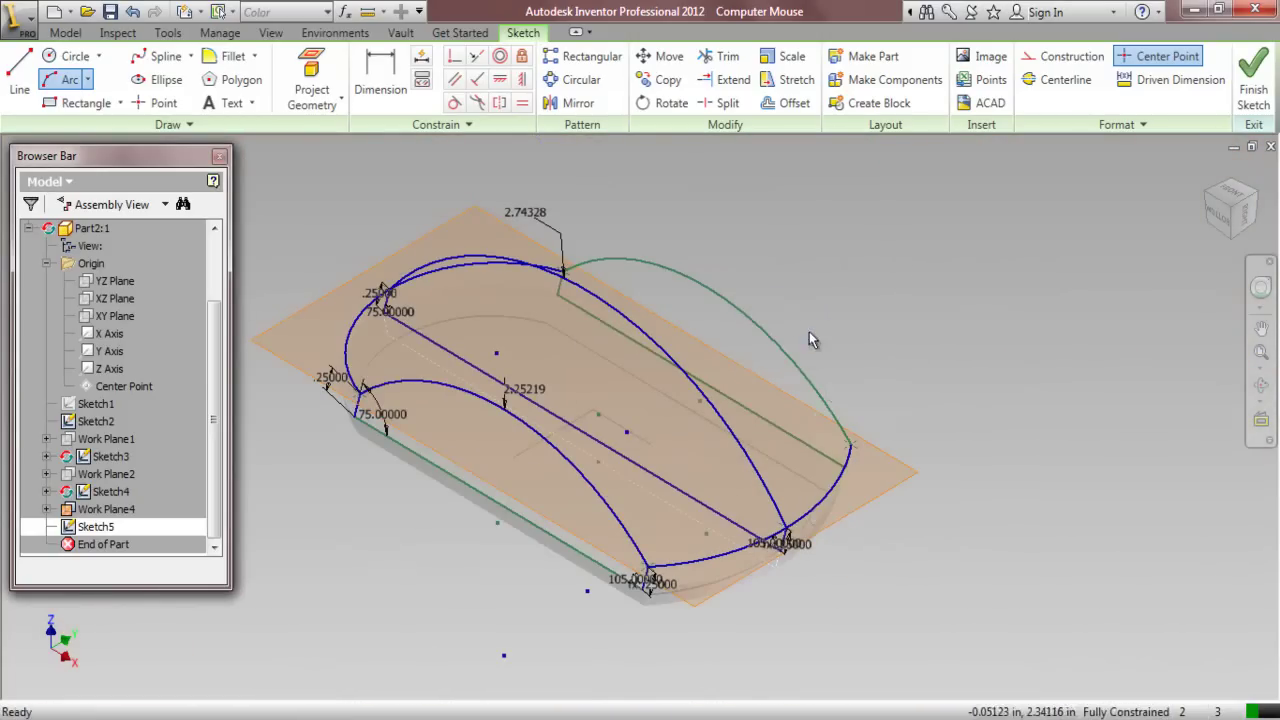
Hide the horizontal work plane, Work Plane4, and finish the sketch with the two end arcs
click(1207, 192)
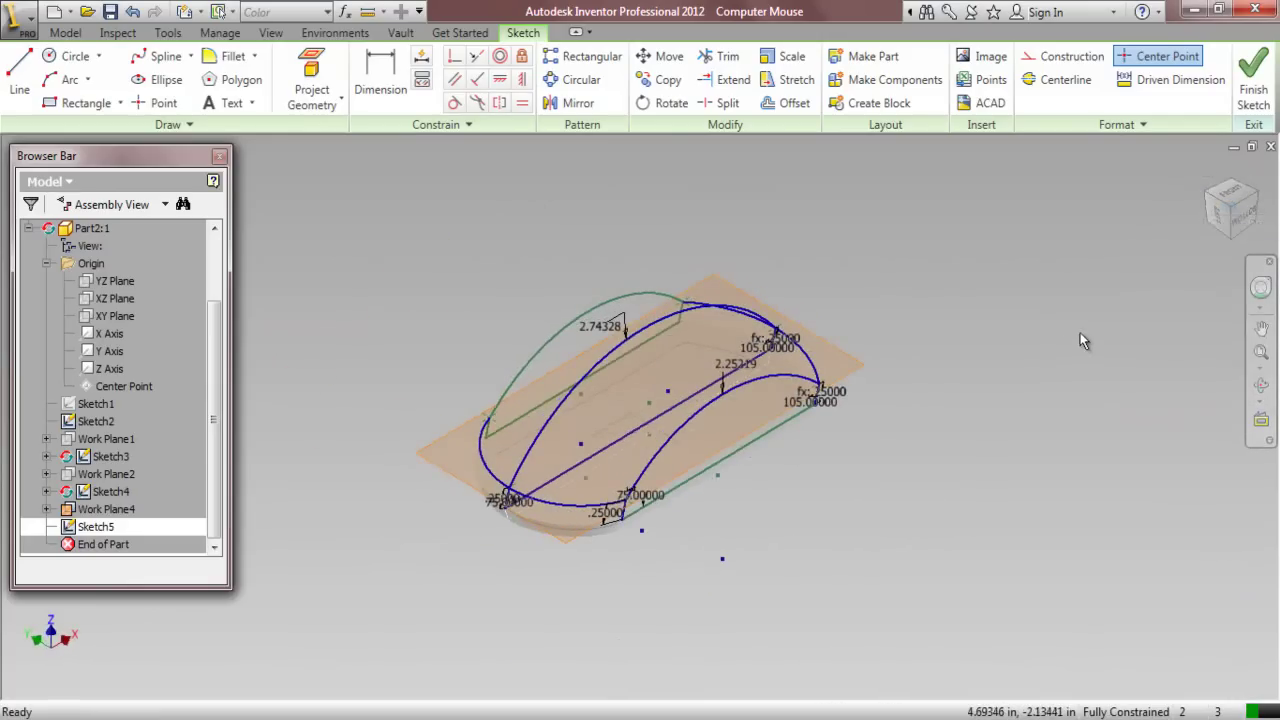
right_click(862, 364)
click(800, 601)
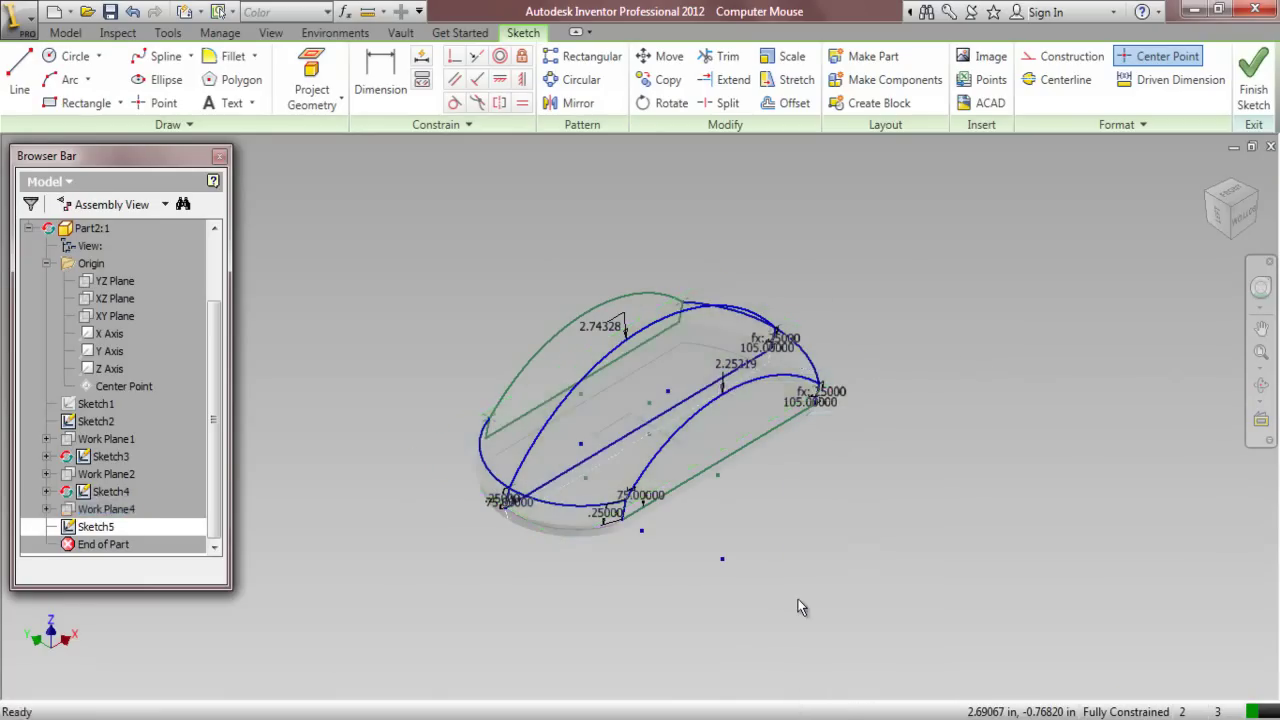
click(1261, 352)
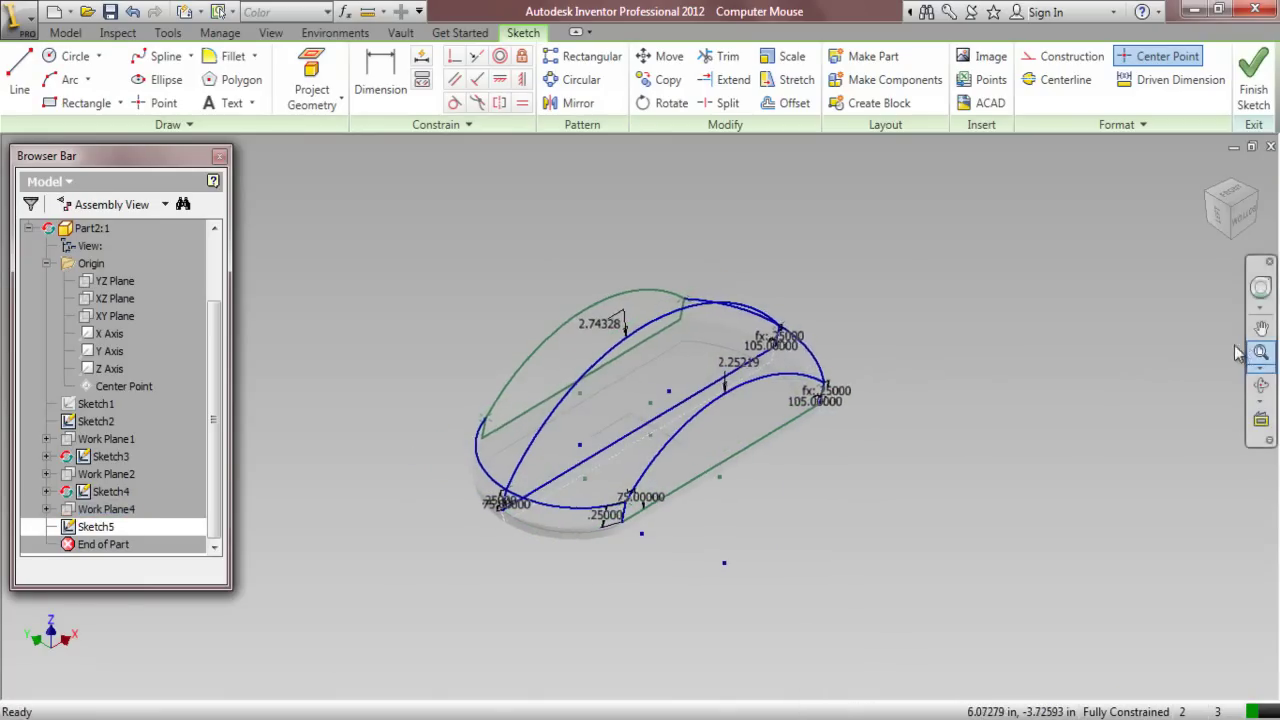
click(1255, 72)
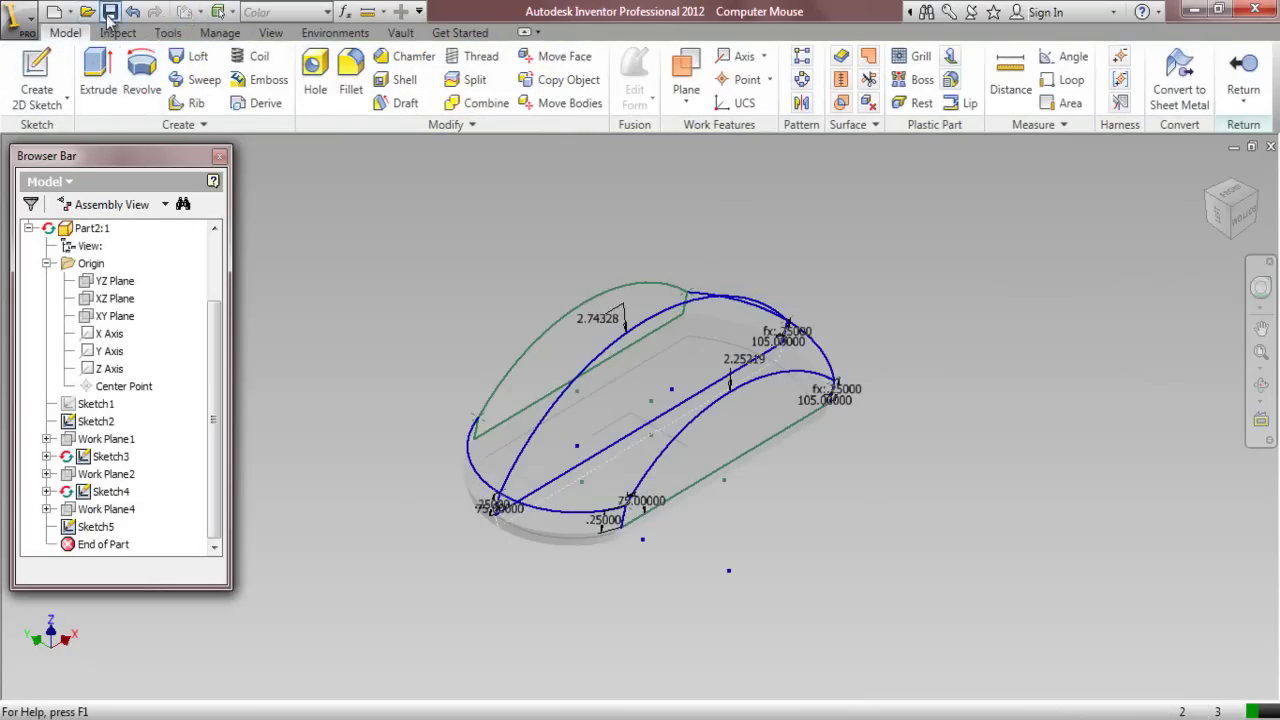
Start a new sketch on the base's top face and project the face's curved edge at the 75-degree end of the profiles
click(37, 78)
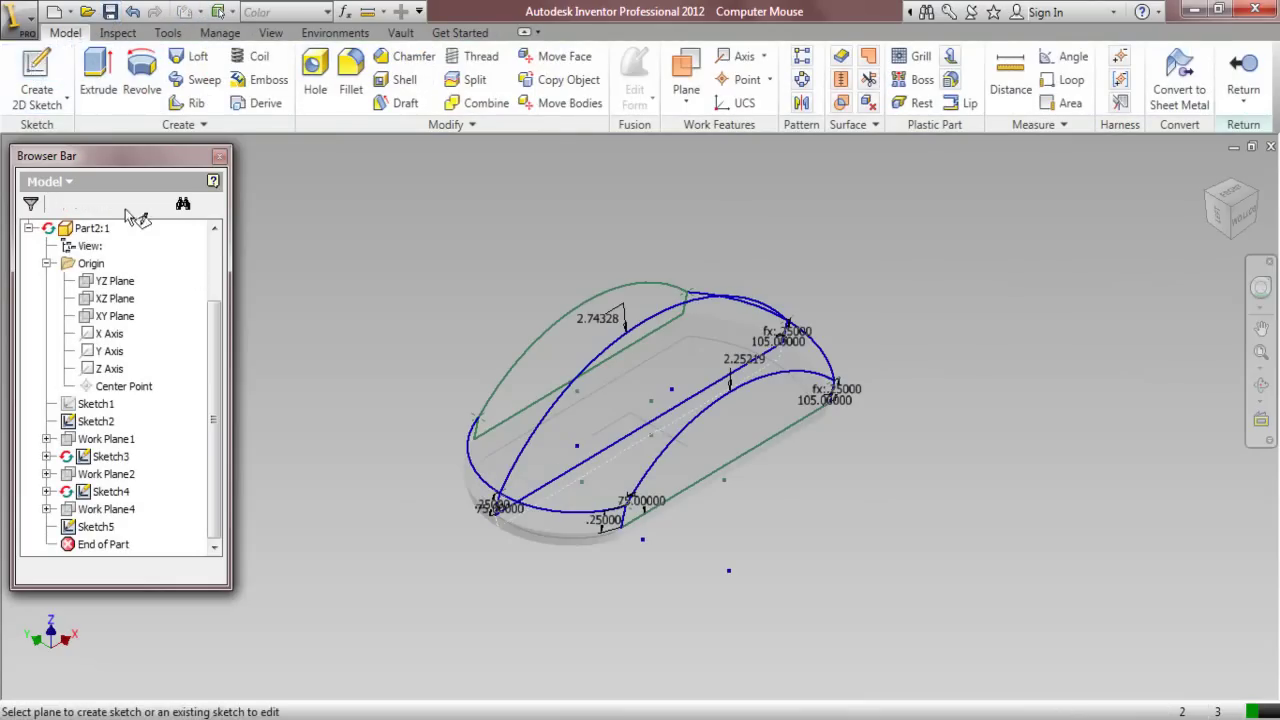
scroll(464, 488, up, 5)
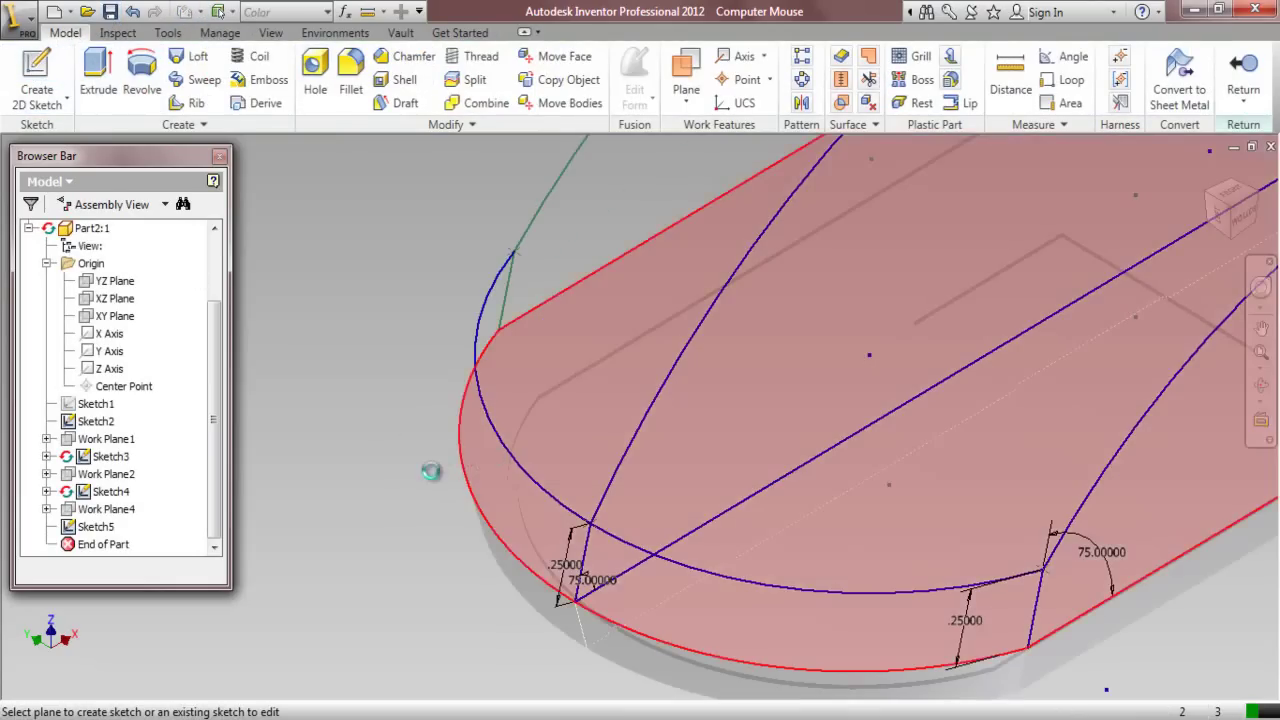
click(444, 465)
click(311, 77)
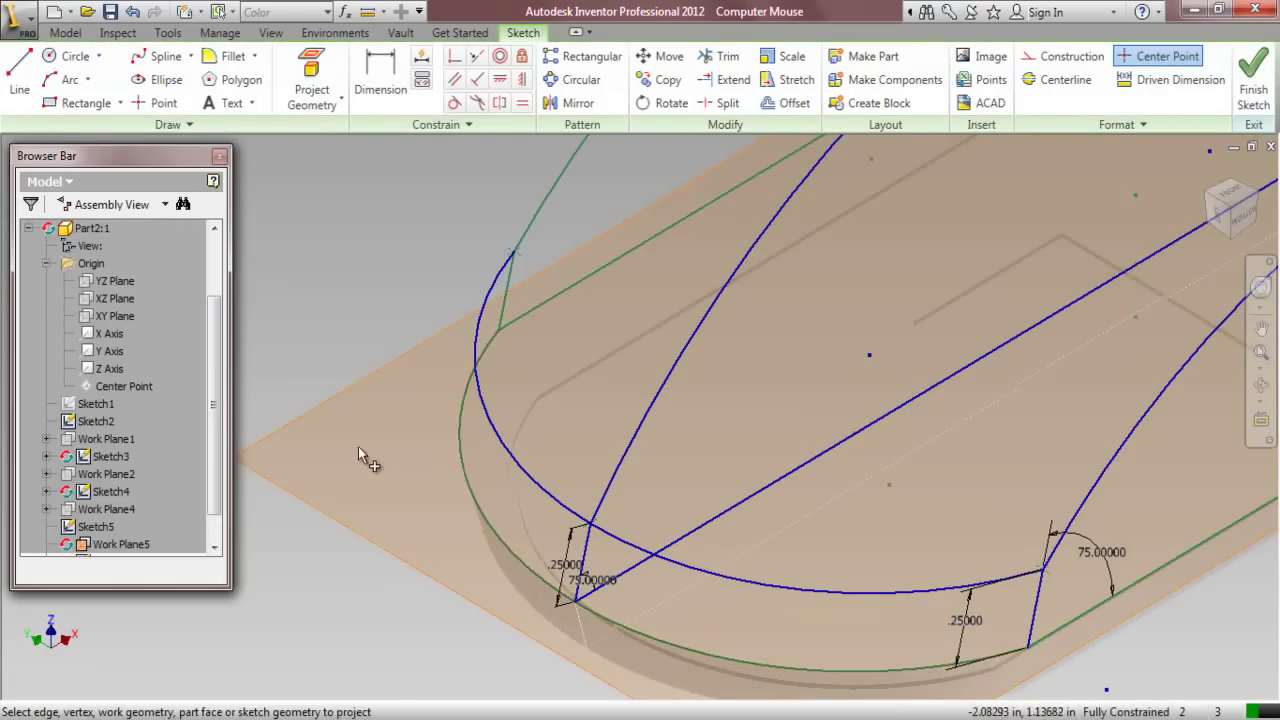
scroll(377, 447, up, 3)
click(740, 378)
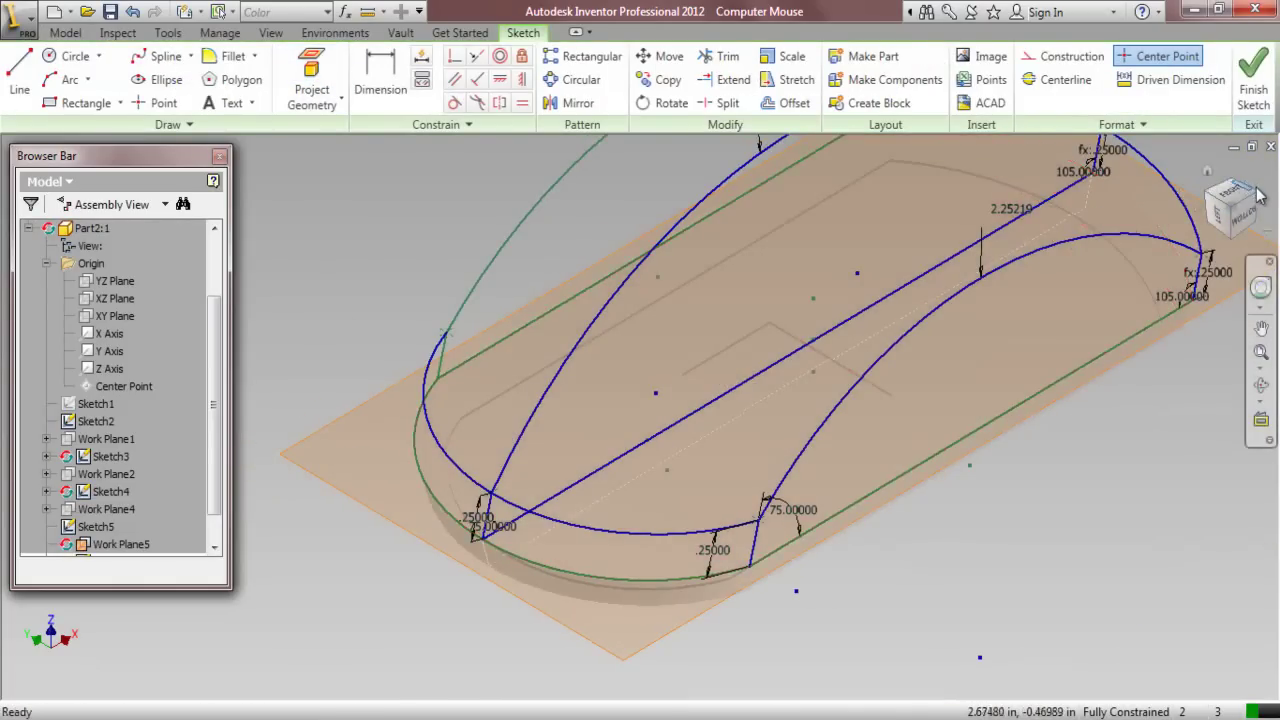
Project the base top face's curved edge at the 105-degree end of the profiles and finish the sketch
click(1262, 197)
scroll(721, 507, down, 4)
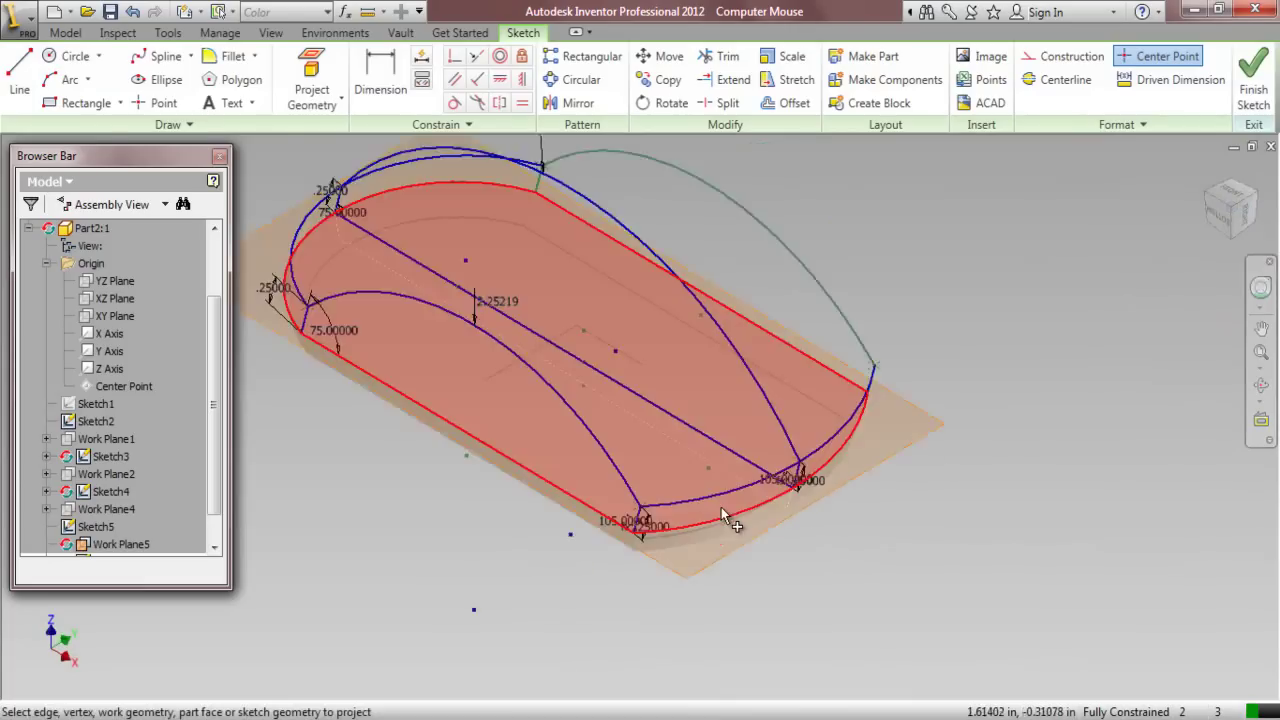
click(740, 522)
scroll(876, 585, up, 3)
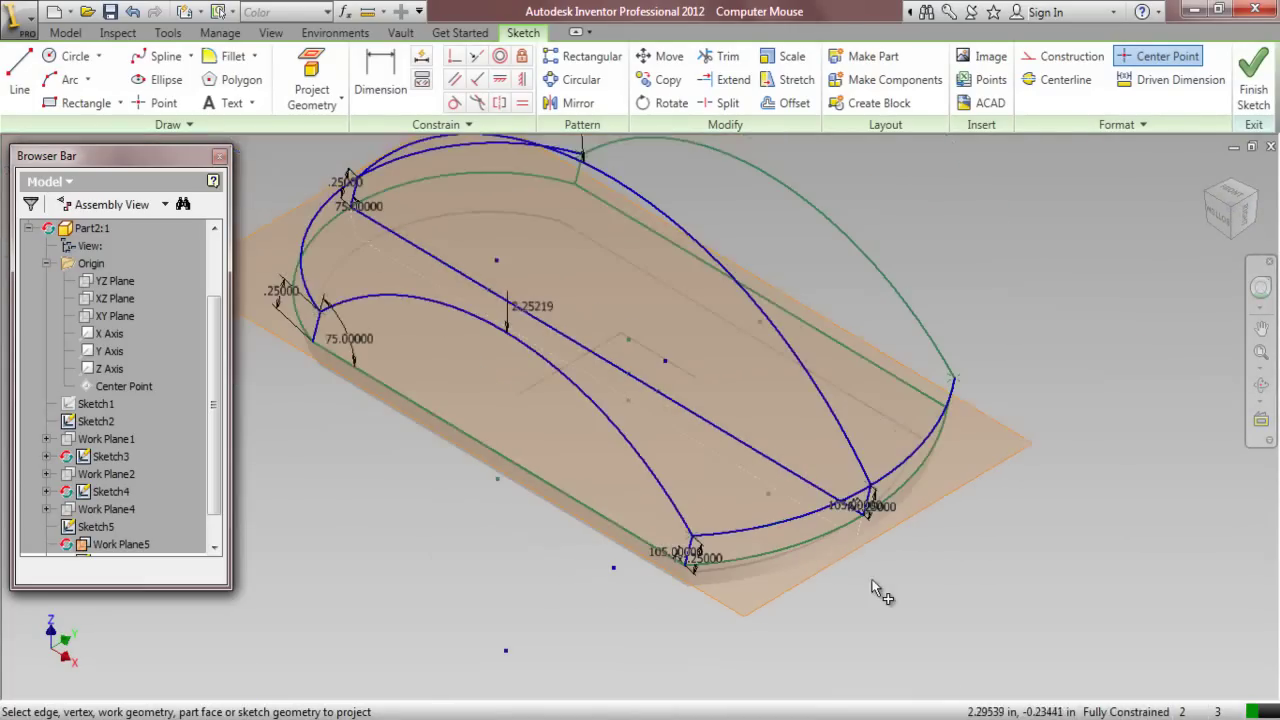
right_click(1020, 294)
key(Escape)
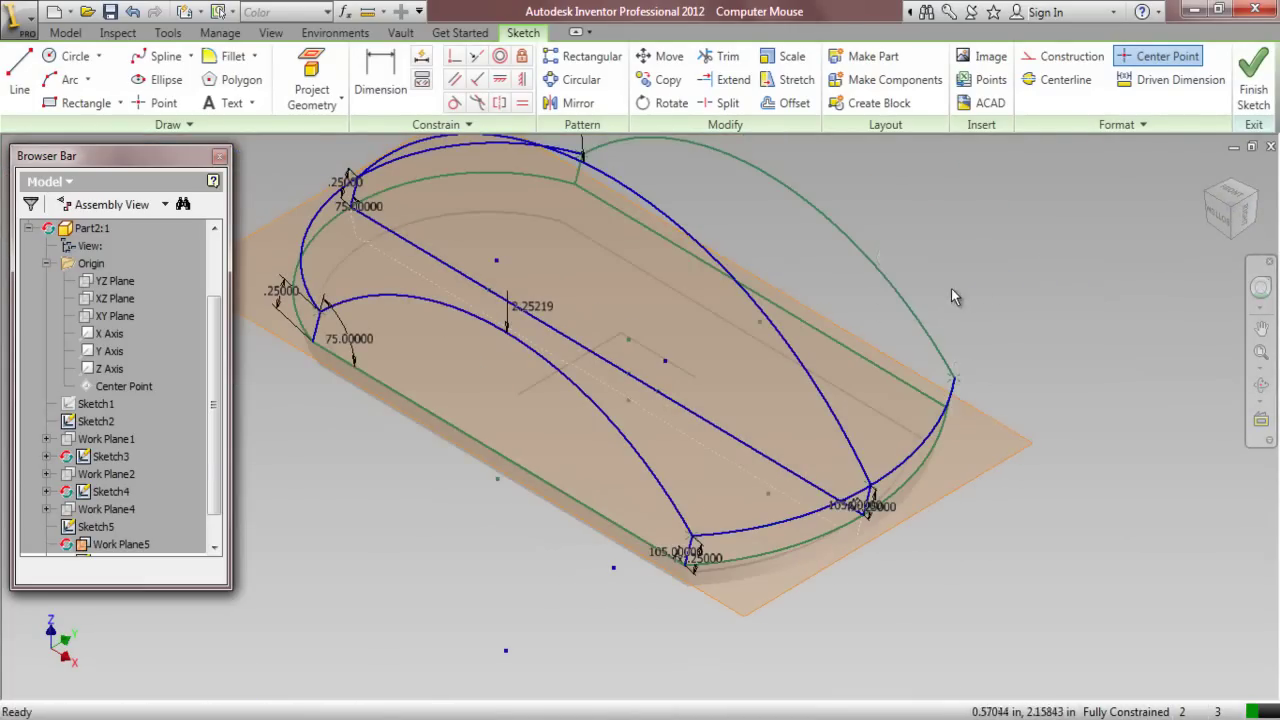
click(1250, 75)
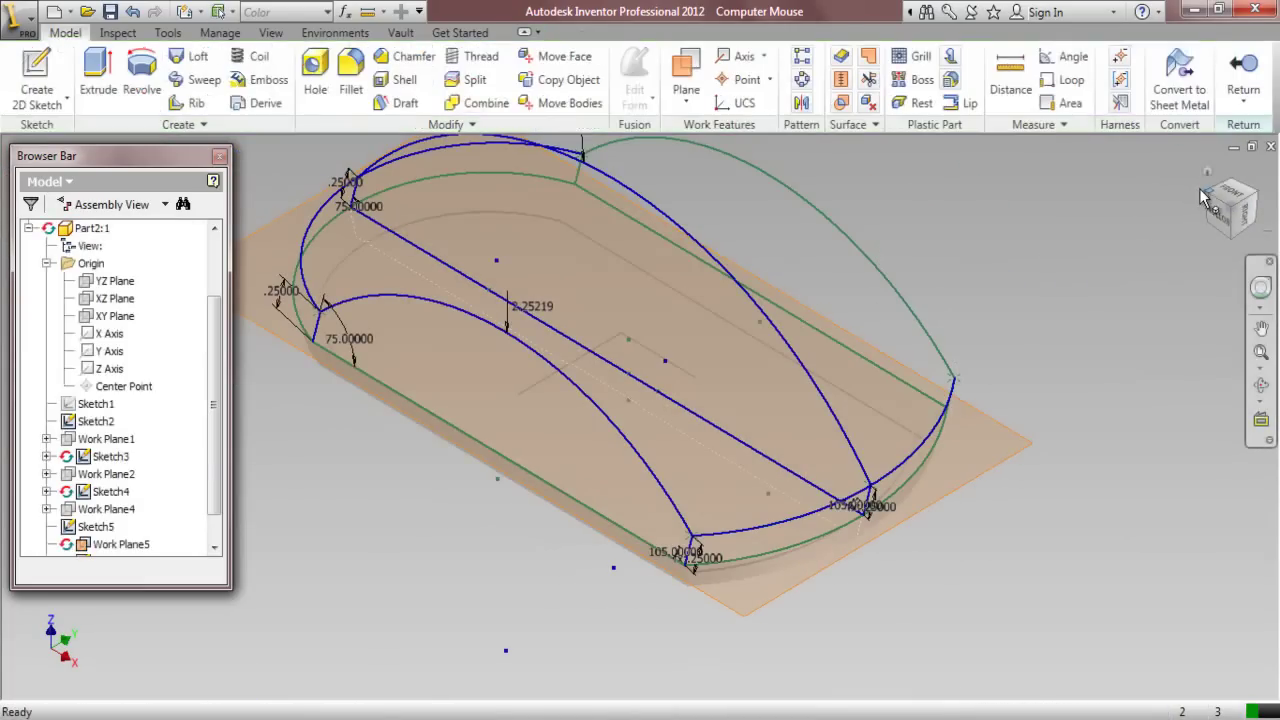
Hide Work Plane5 on the base's top face and collapse Part2's Origin folder
click(1199, 188)
click(128, 546)
right_click(128, 546)
click(168, 605)
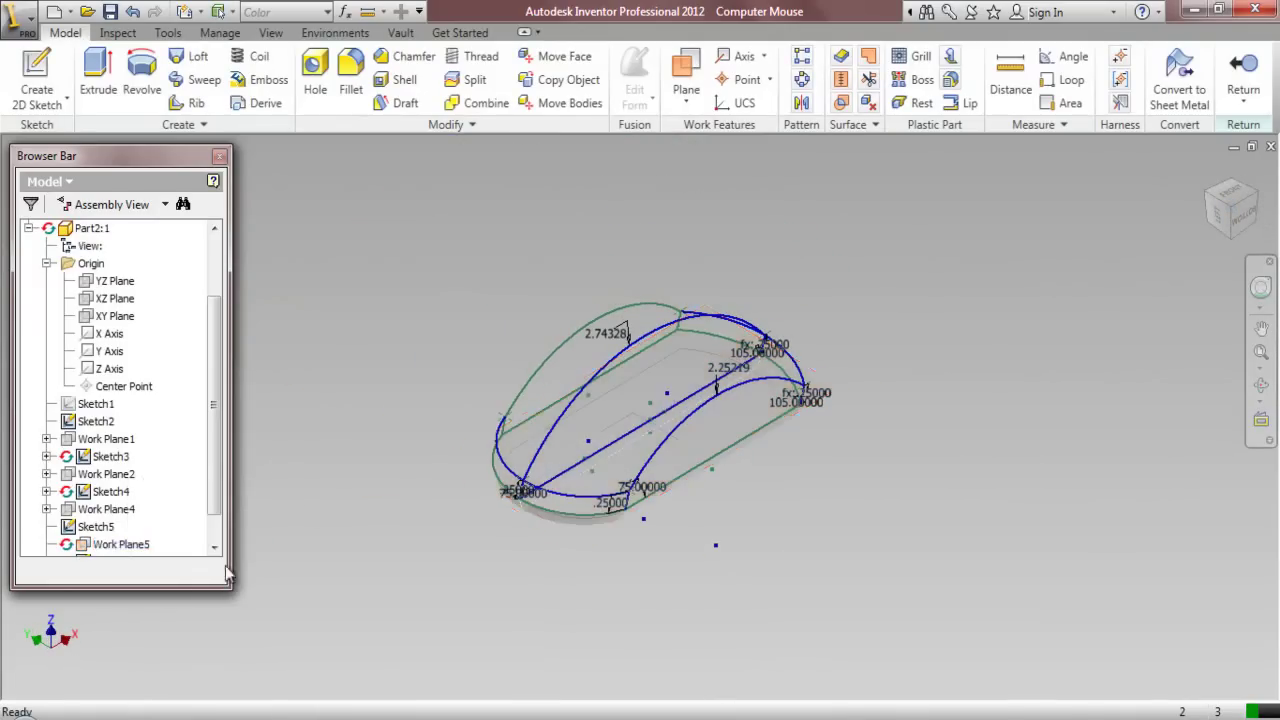
click(46, 263)
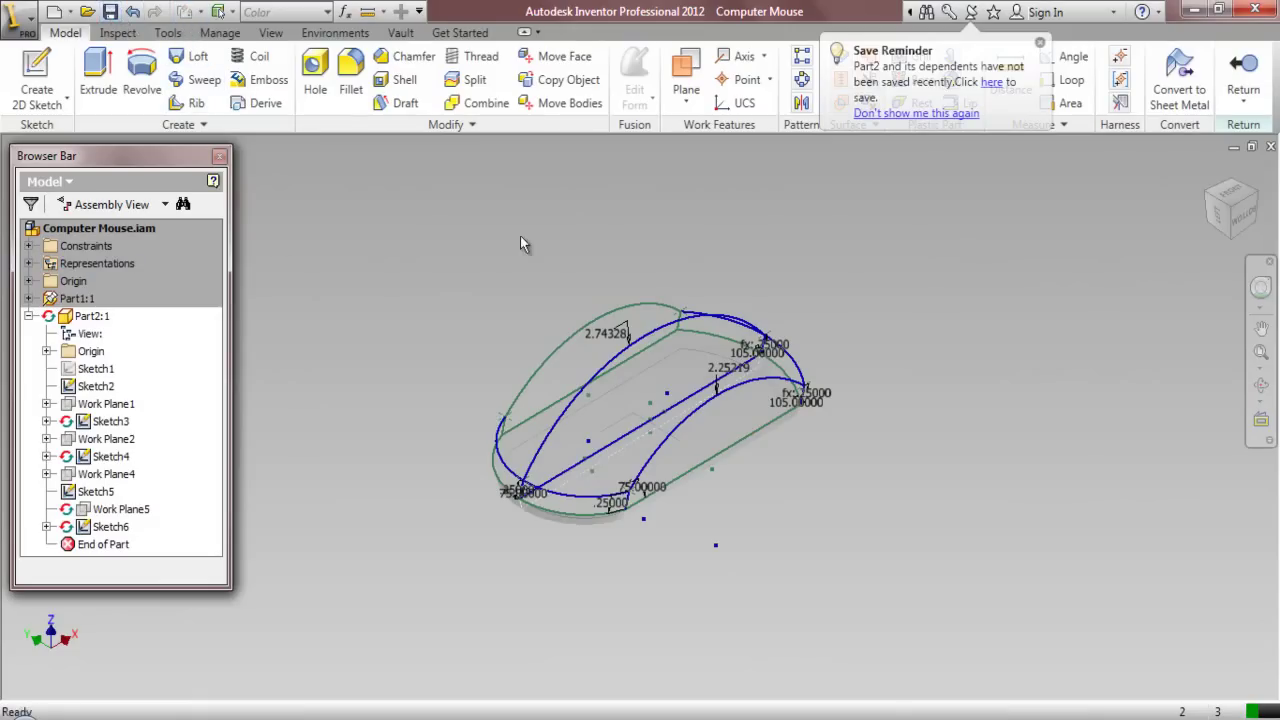
scroll(568, 372, up, 3)
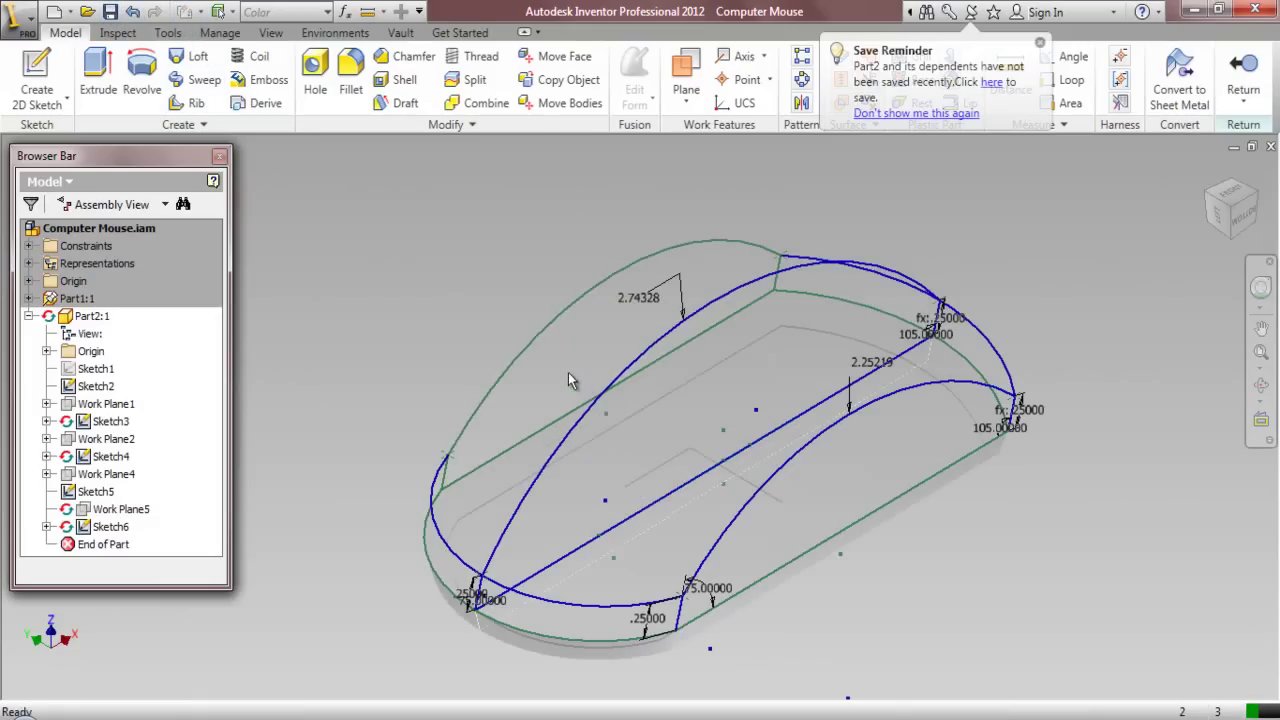
Start a solid Loft with the three side profiles Sketch4, Sketch2 and Sketch3 as its sections, in that order
click(192, 57)
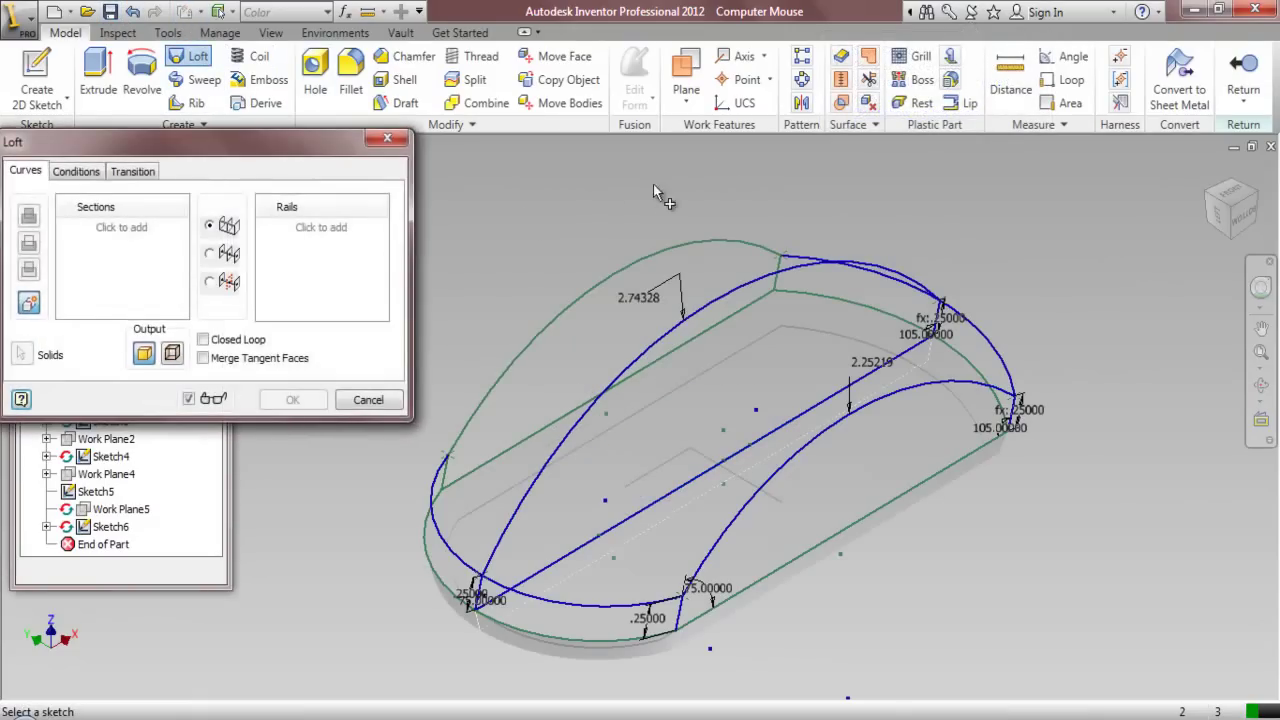
click(709, 238)
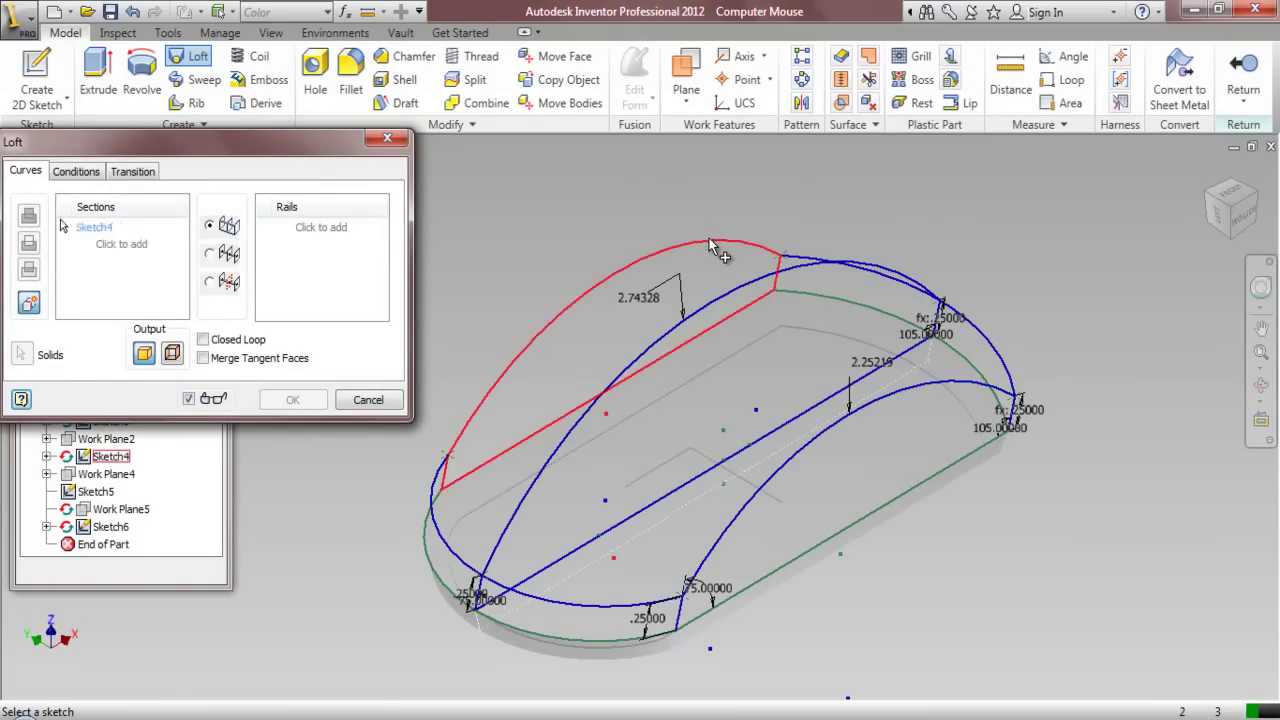
click(792, 269)
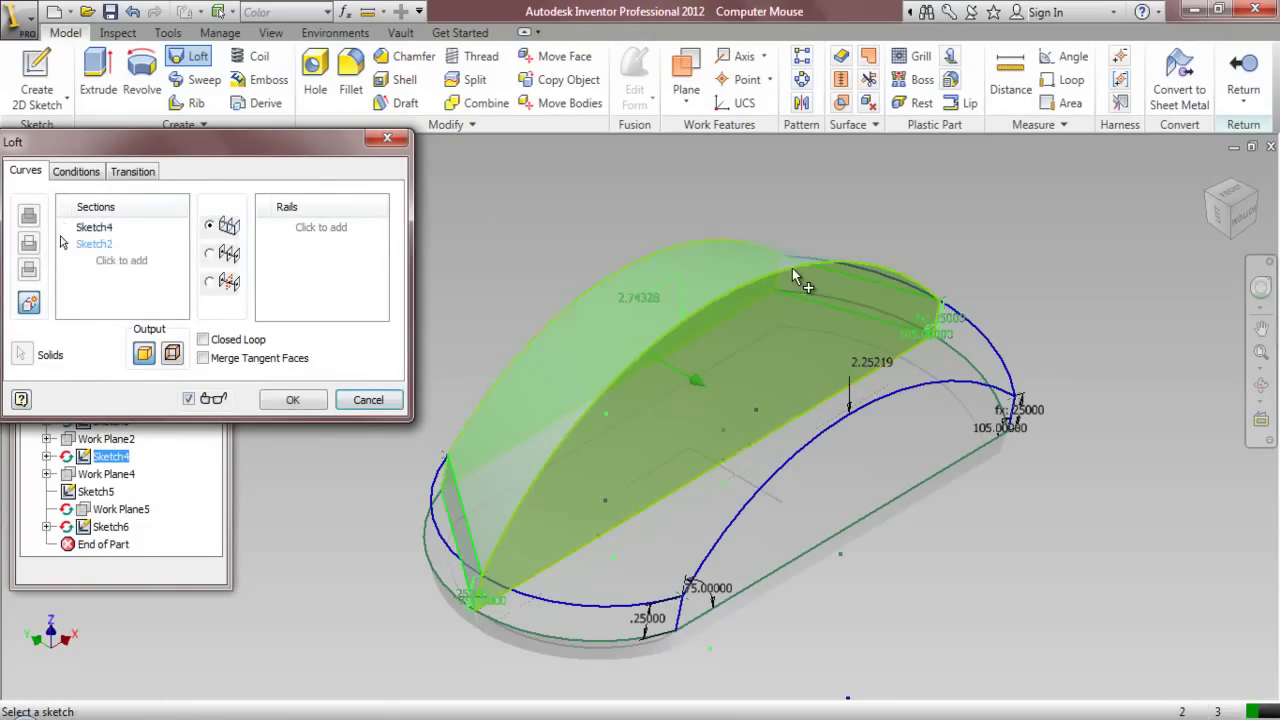
click(944, 377)
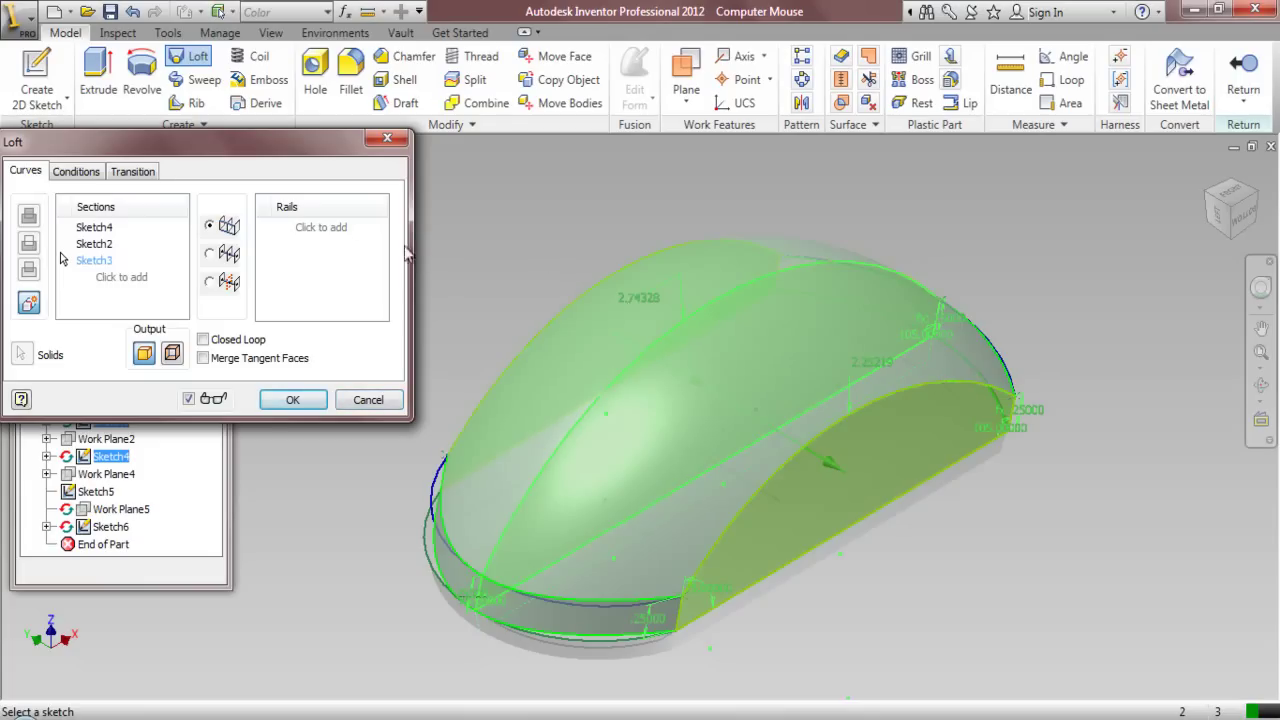
Begin adding the curved end edges as rails of the loft
click(334, 232)
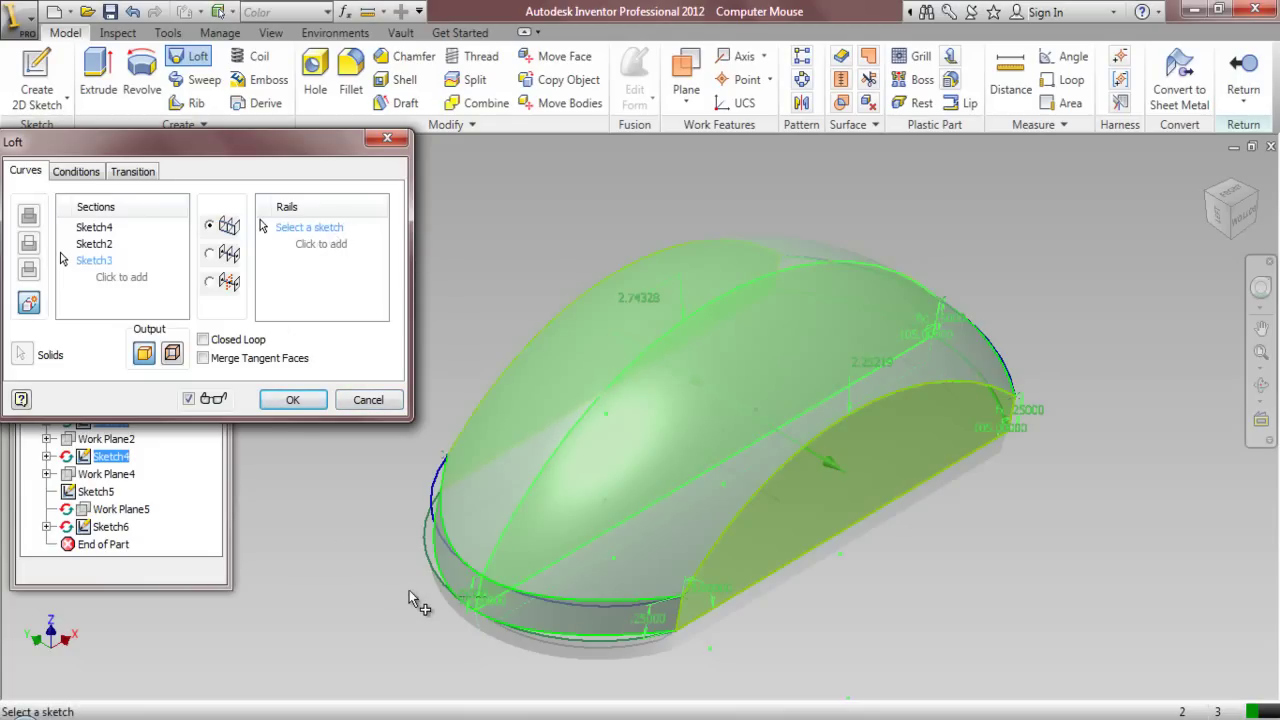
scroll(452, 616, down, 3)
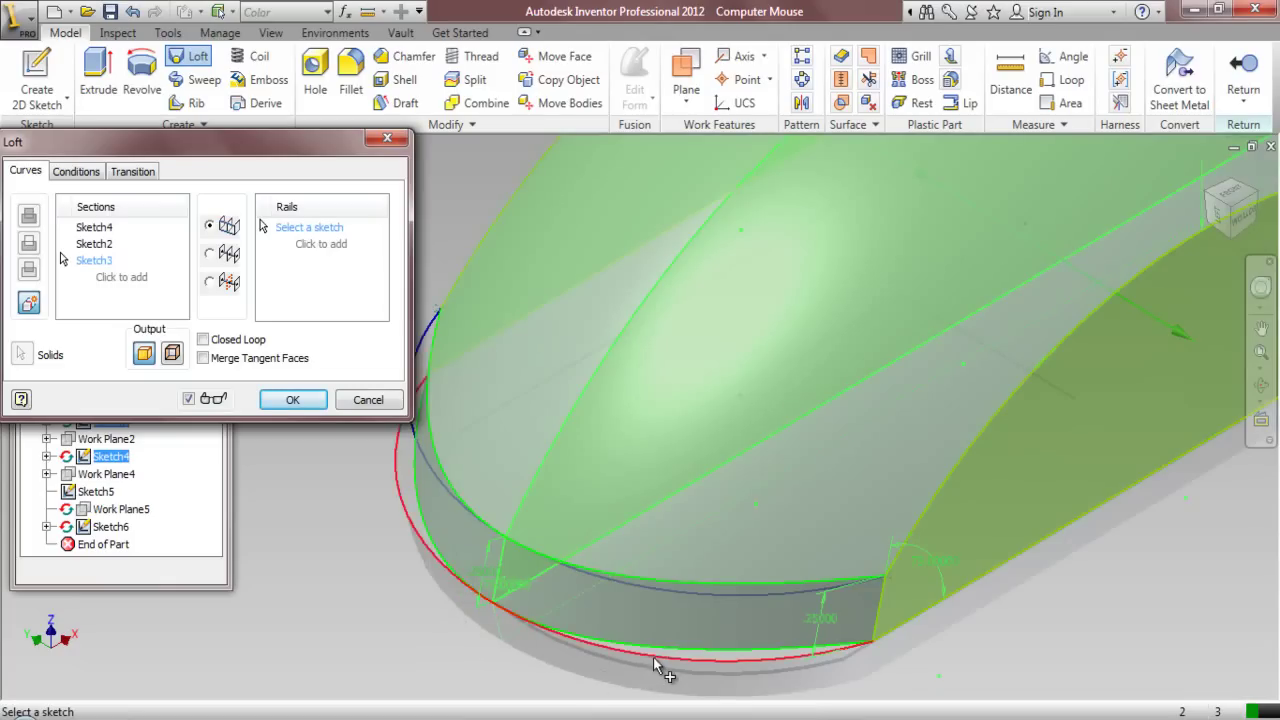
Add the lower and upper end curves of Sketch6 and Sketch5 at both ends as rails and create the solid loft
click(677, 594)
click(677, 594)
scroll(600, 585, up, 3)
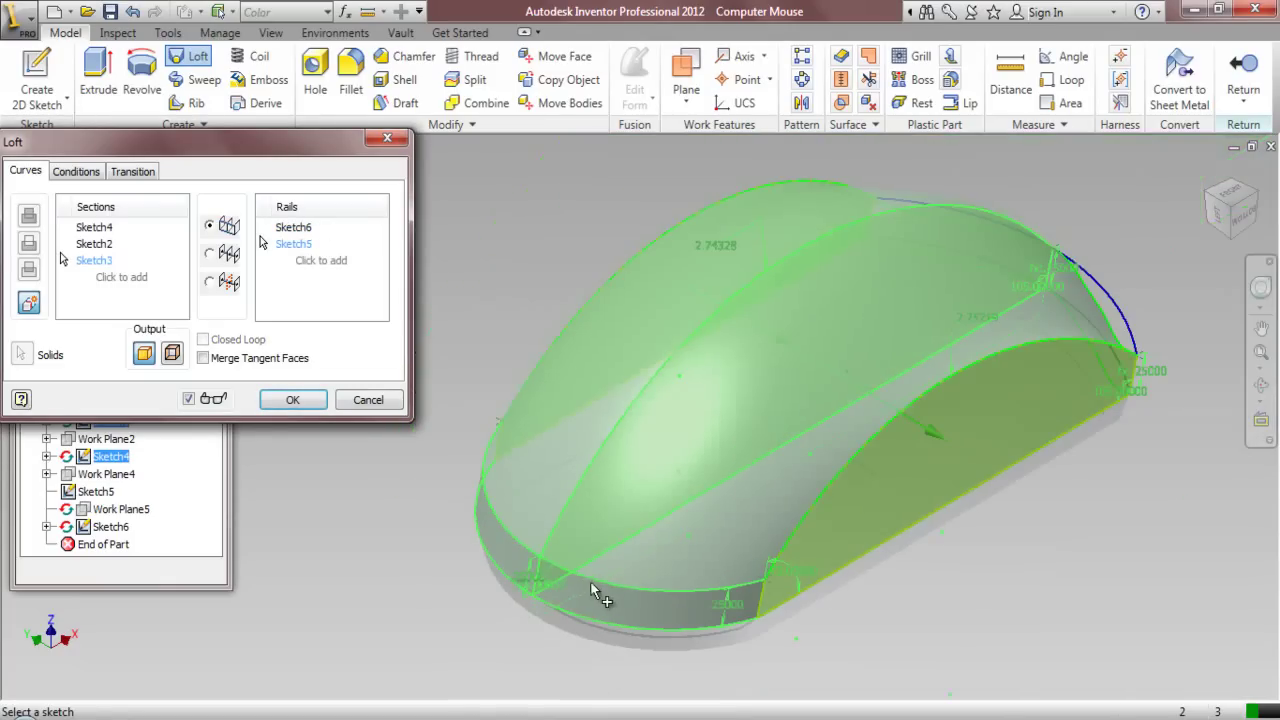
click(1262, 203)
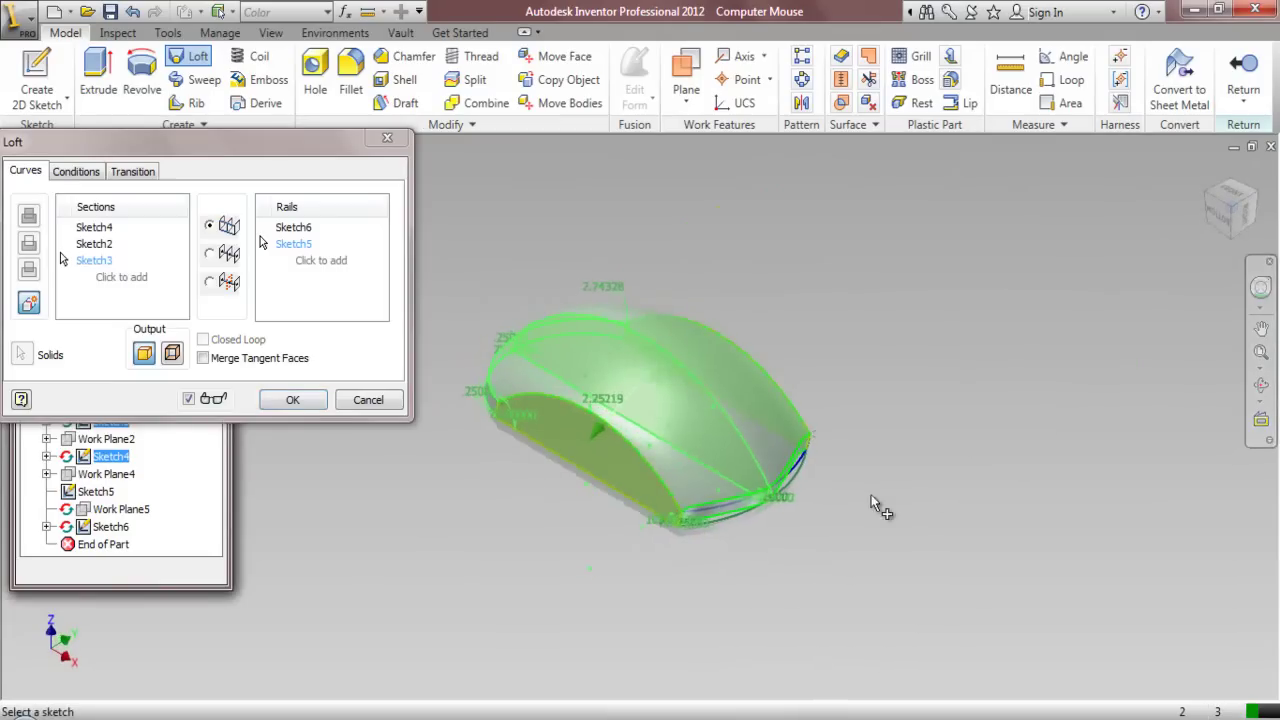
scroll(722, 513, down, 5)
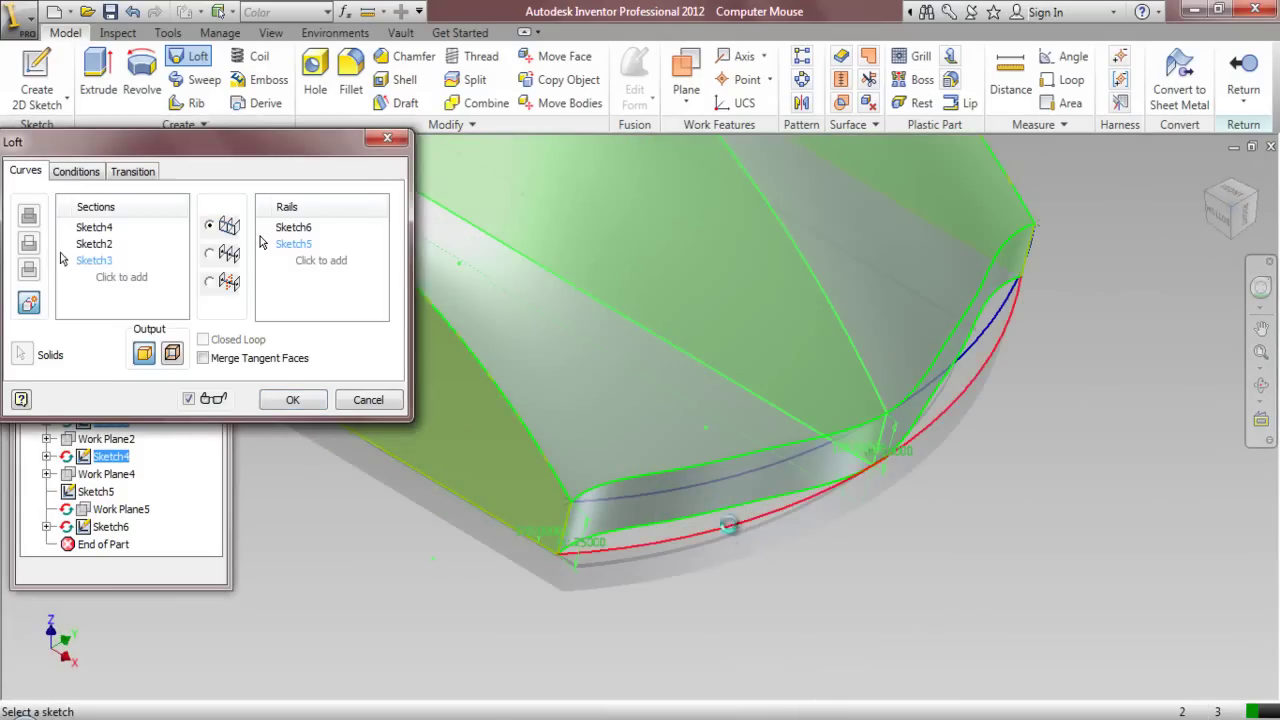
click(729, 523)
click(729, 481)
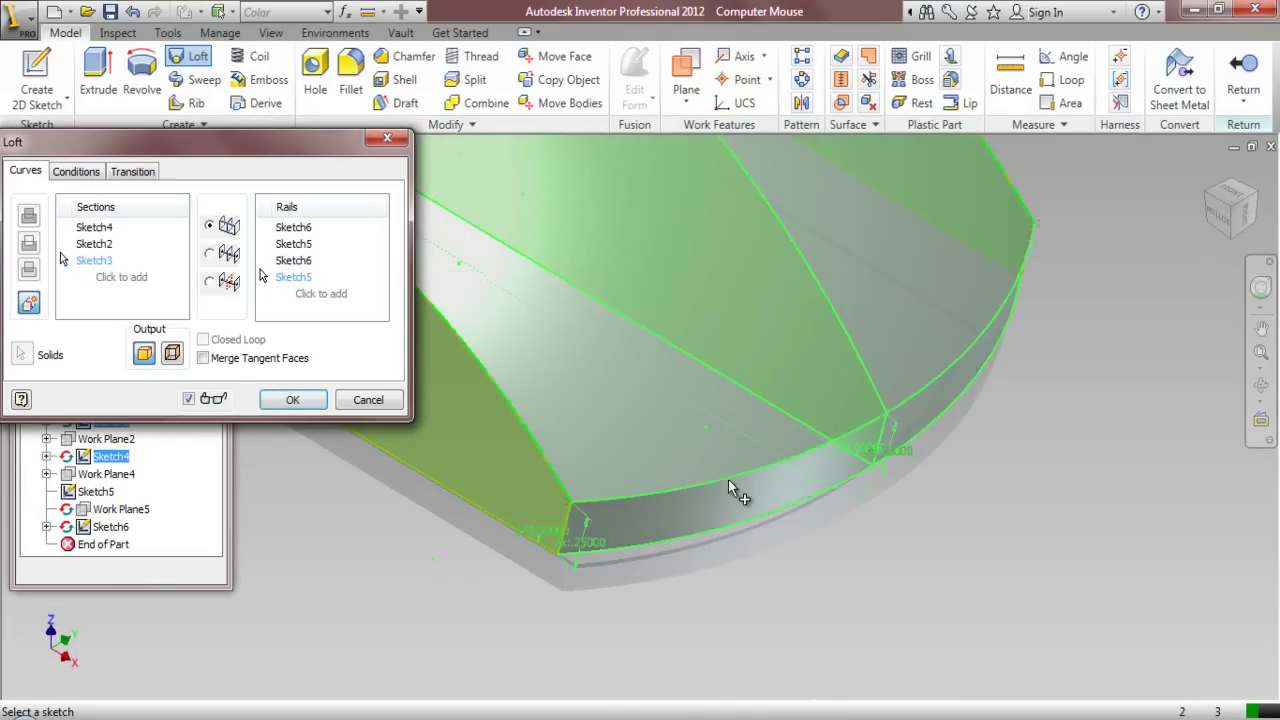
click(293, 400)
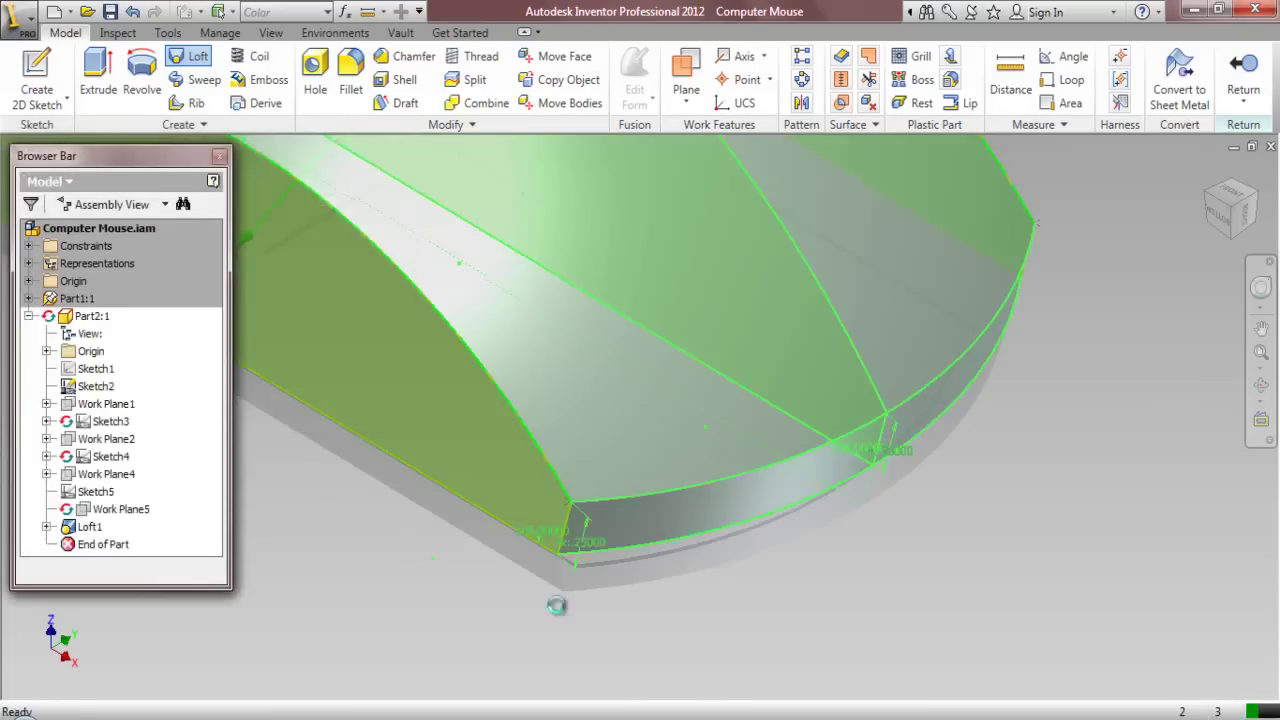
Hide Sketch2 so its centre curve and dimensions no longer display on the lofted body
scroll(950, 581, up, 3)
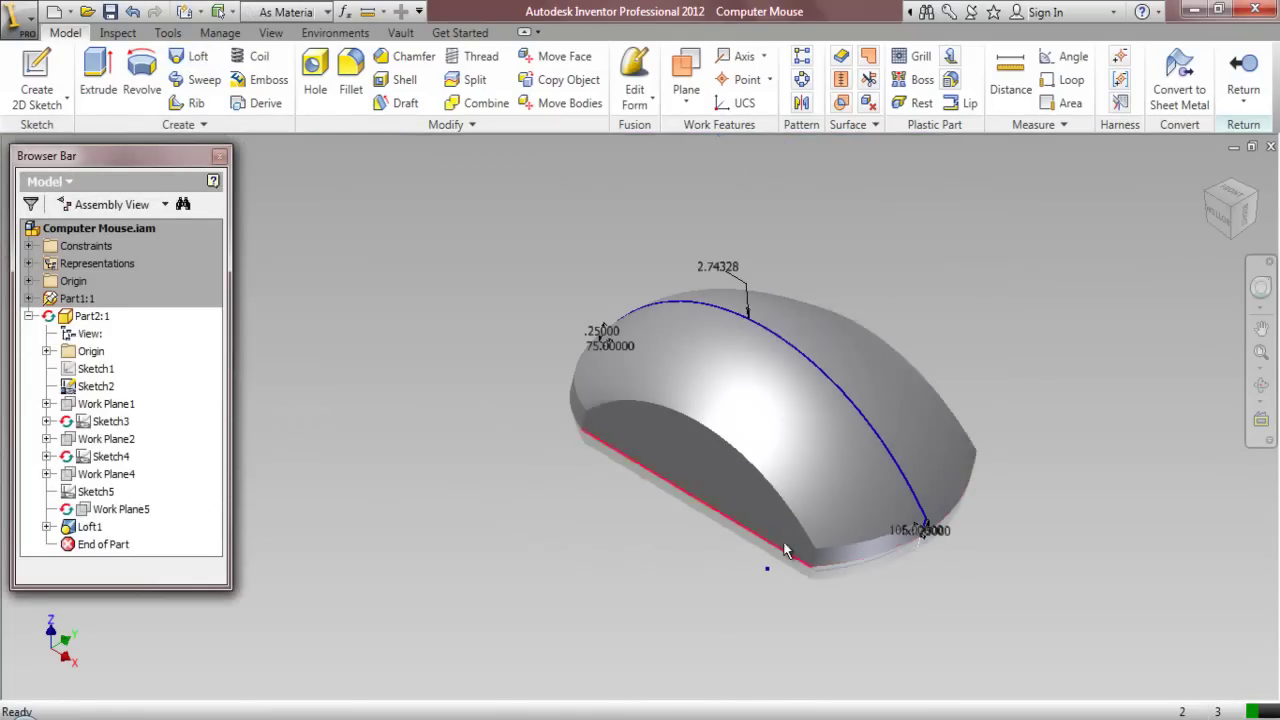
click(97, 386)
right_click(104, 394)
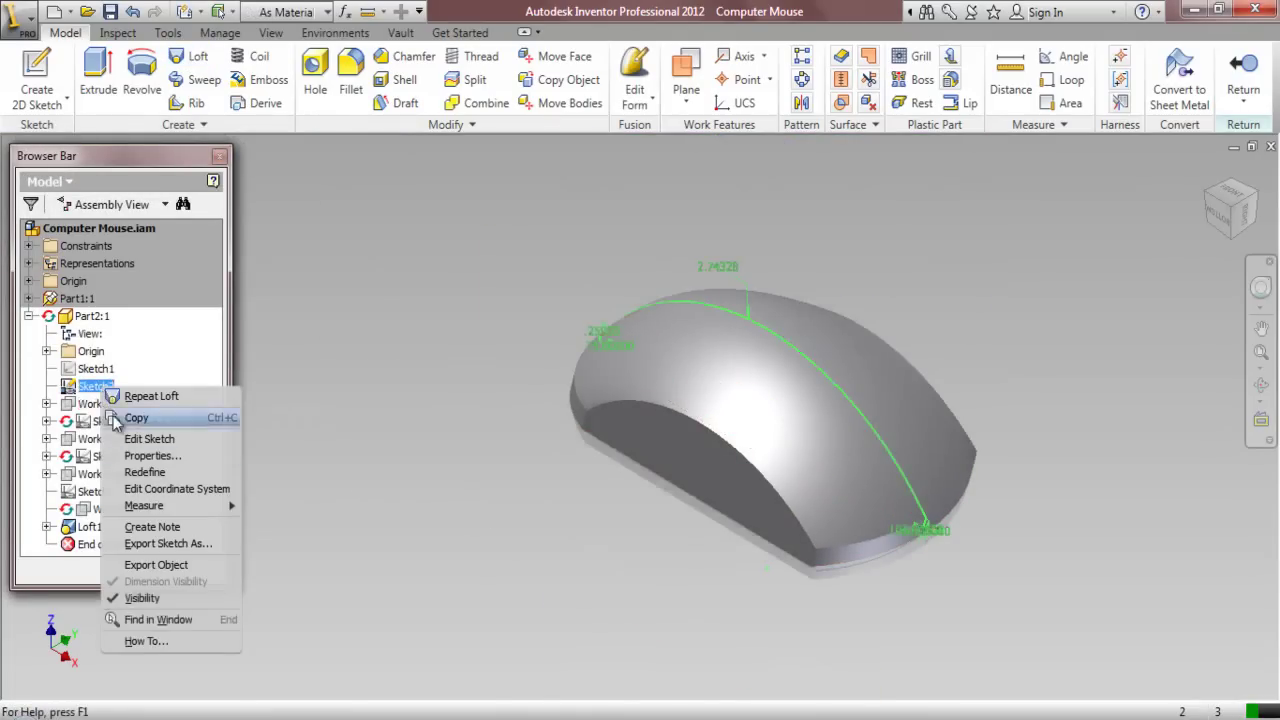
click(142, 597)
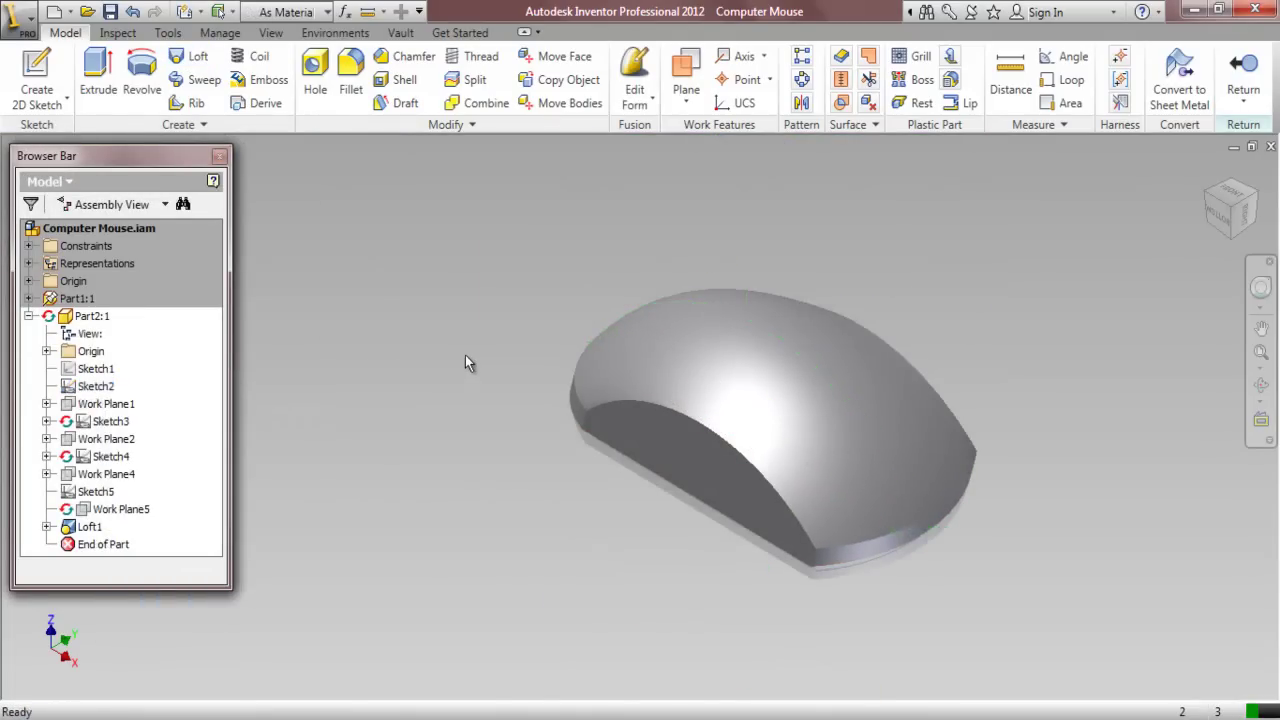
Return from editing Part2 to the top-level assembly and collapse all expanded nodes of the model tree
click(1201, 192)
click(1261, 354)
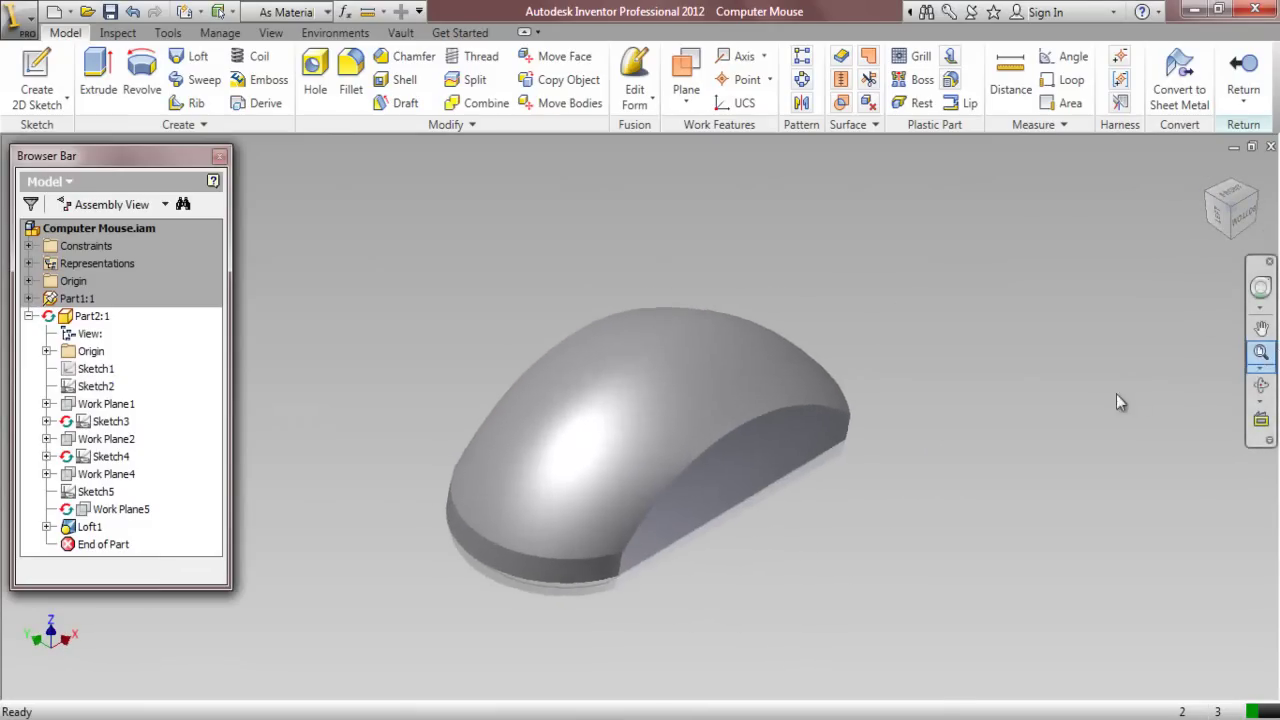
click(1240, 90)
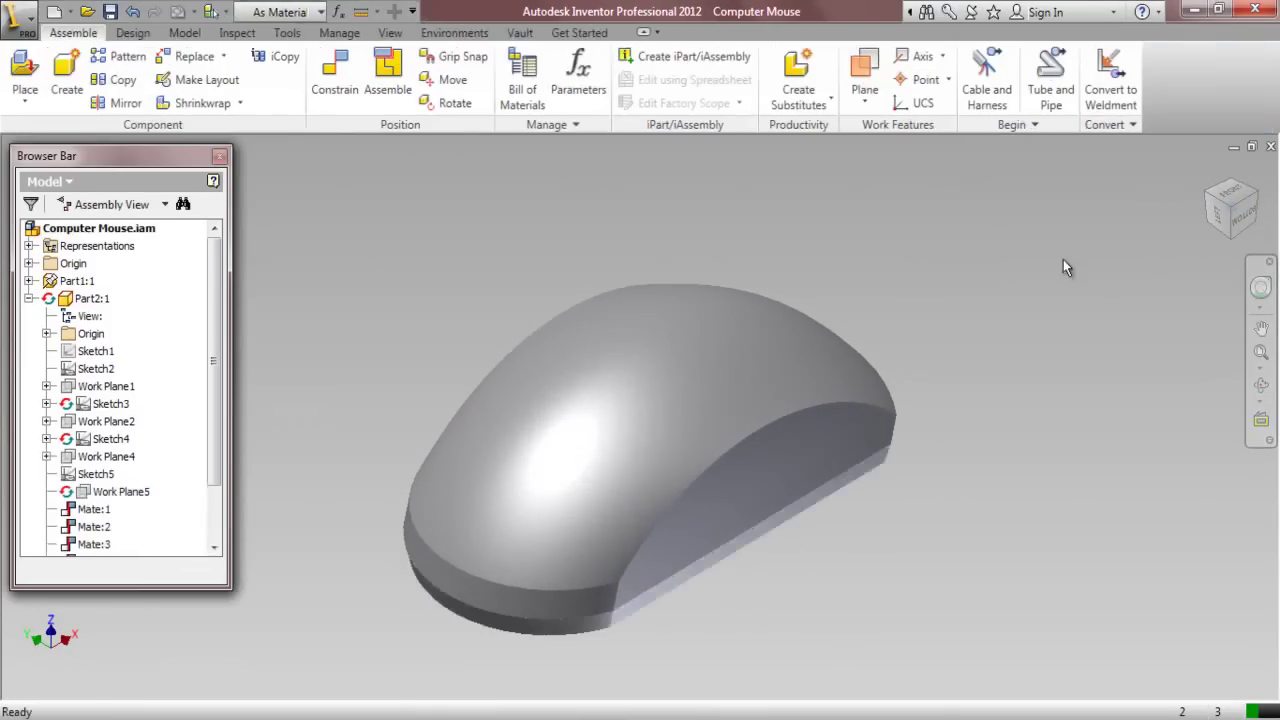
right_click(180, 378)
click(225, 709)
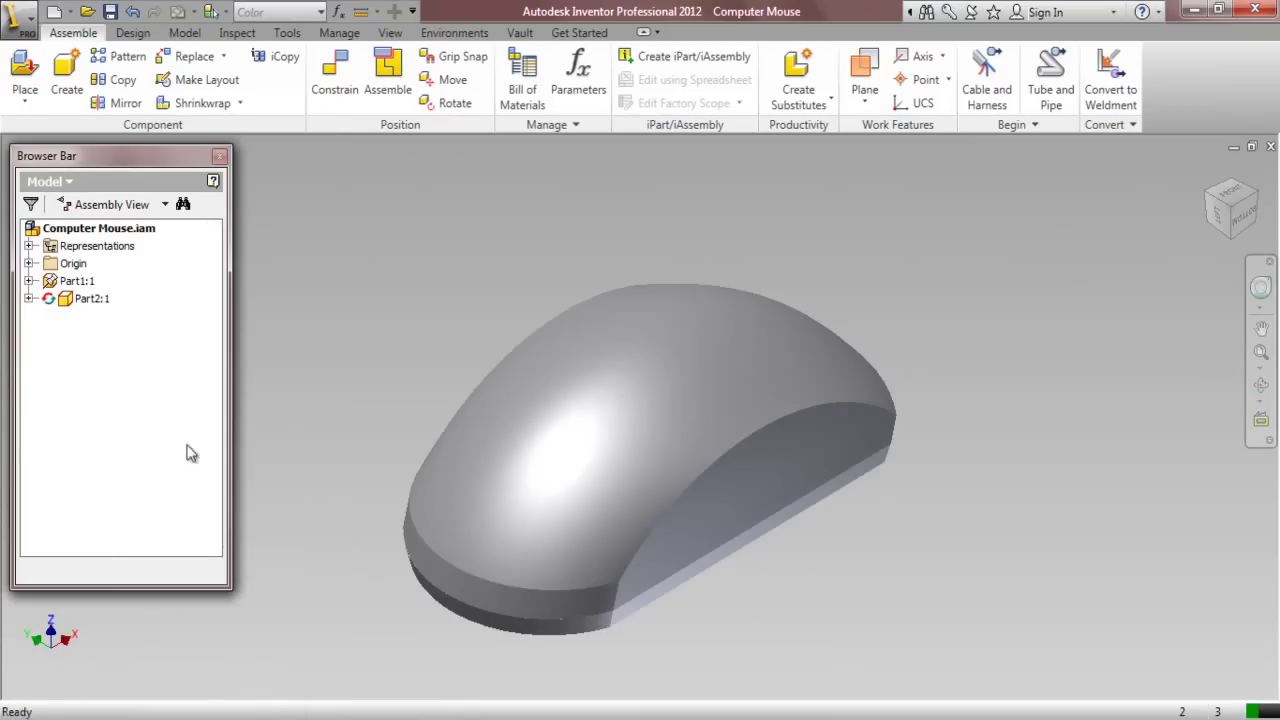
Save Computer Mouse.iam together with its dependent Part2.ipt
click(110, 13)
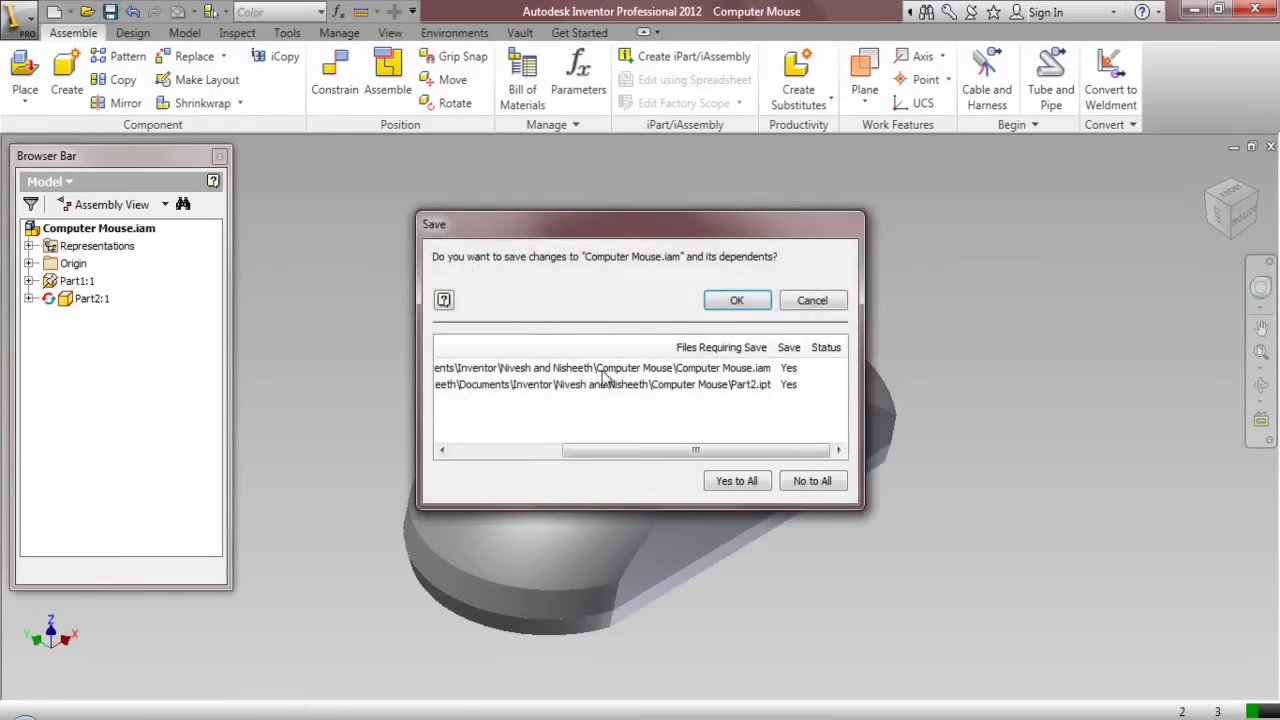
click(737, 481)
click(737, 300)
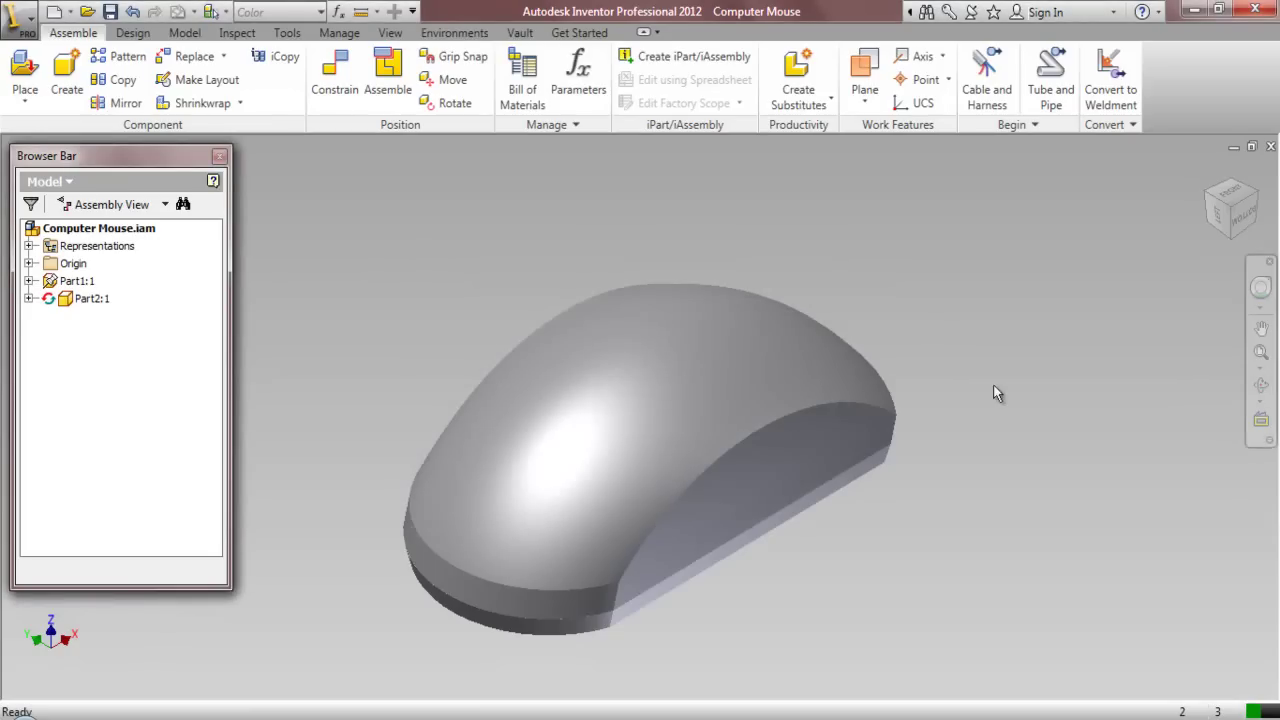
Edit Part2 in place and shell the lofted body inward with a .03125 in wall thickness, removing no faces
right_click(724, 381)
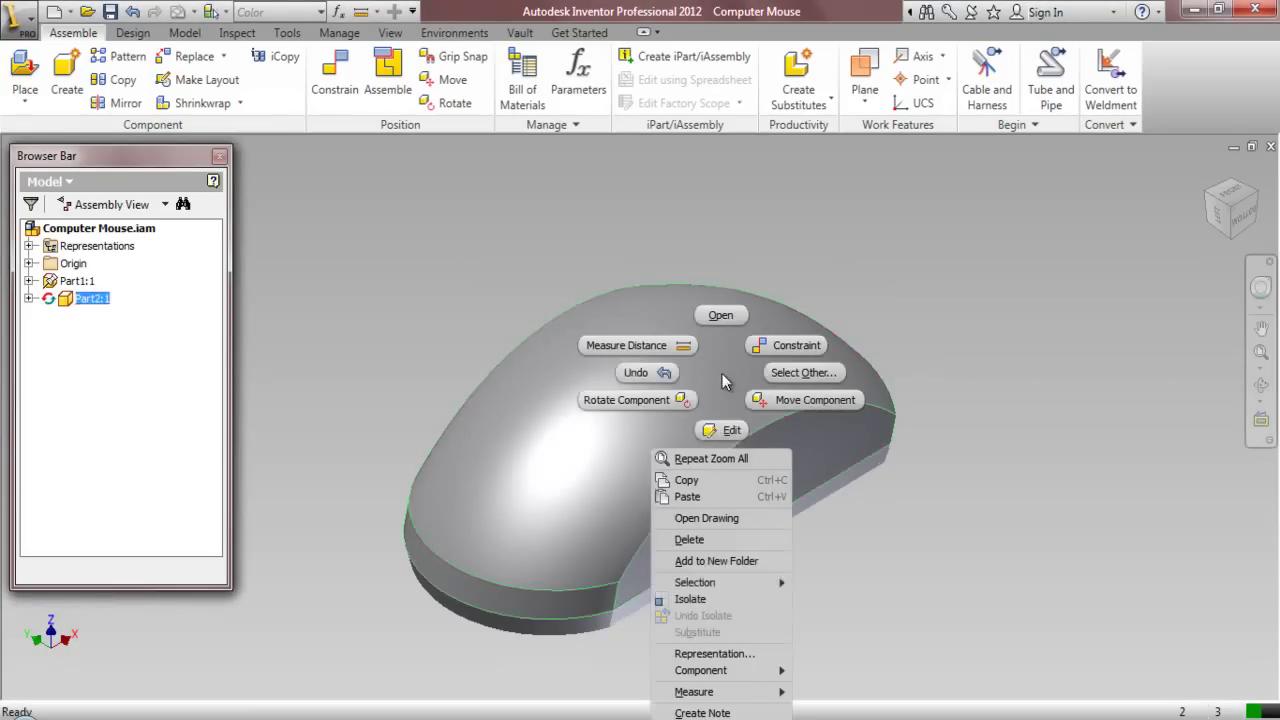
click(729, 431)
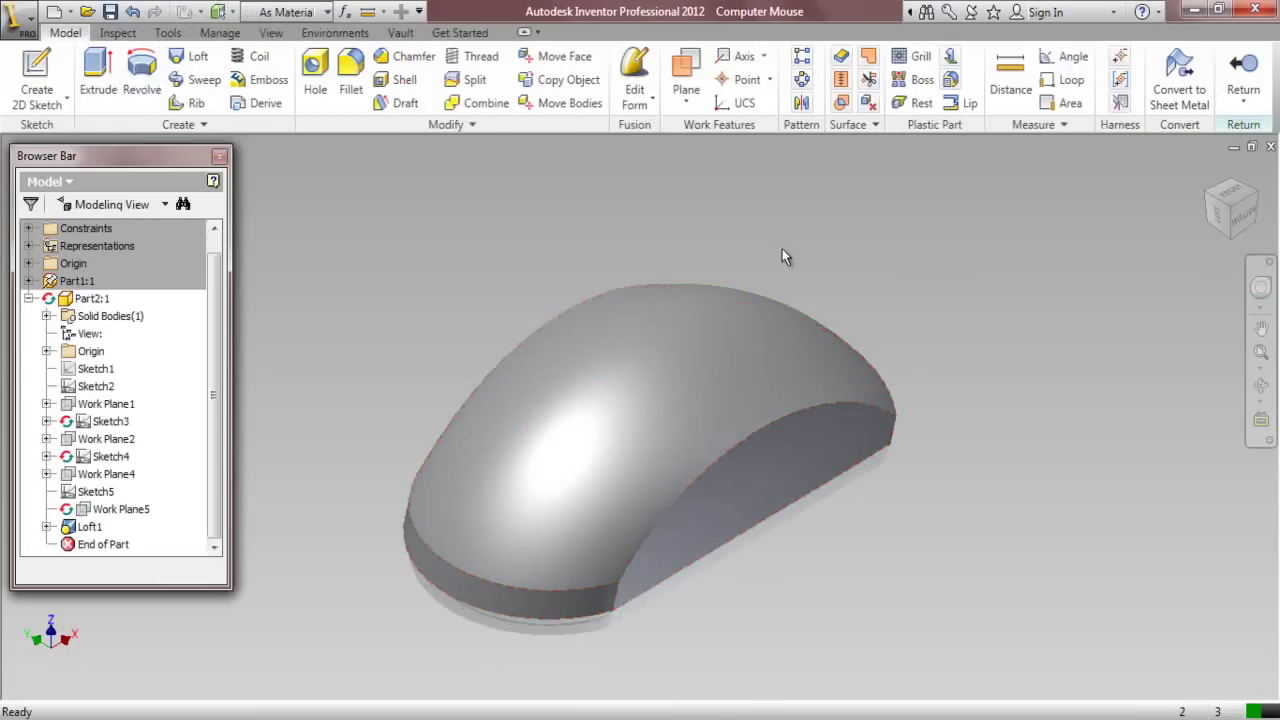
click(400, 80)
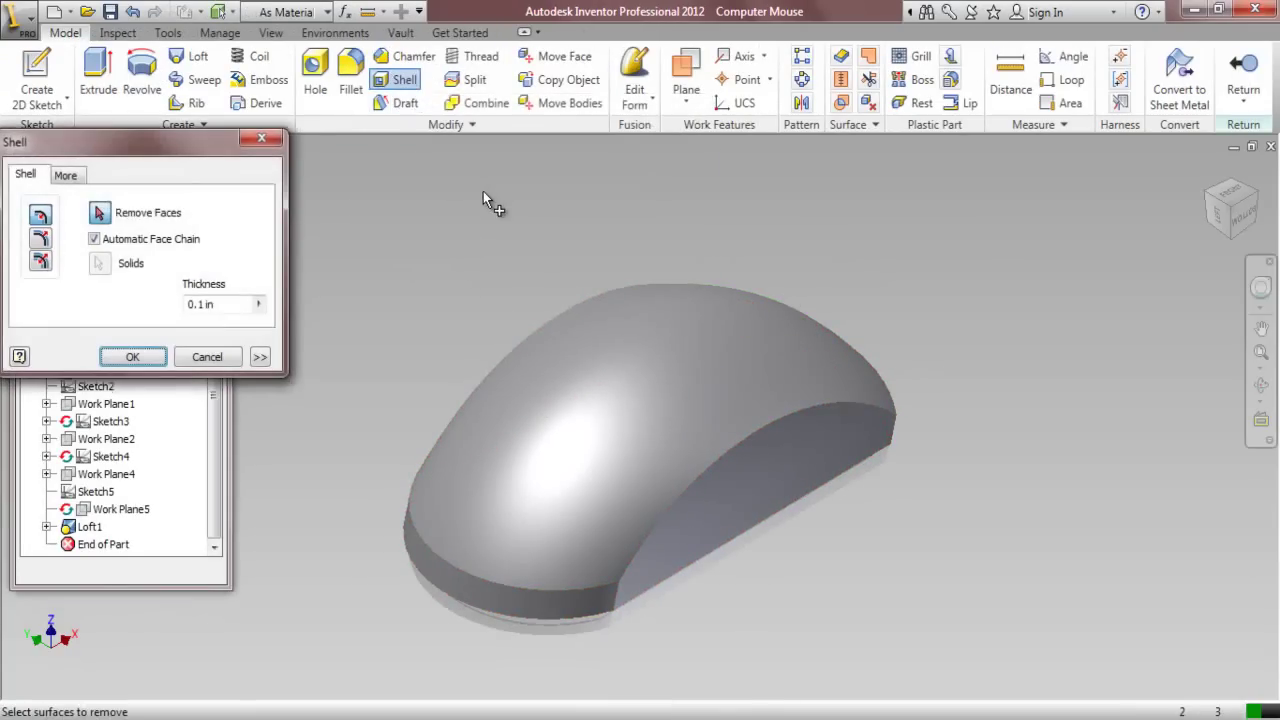
drag(240, 304, 190, 306)
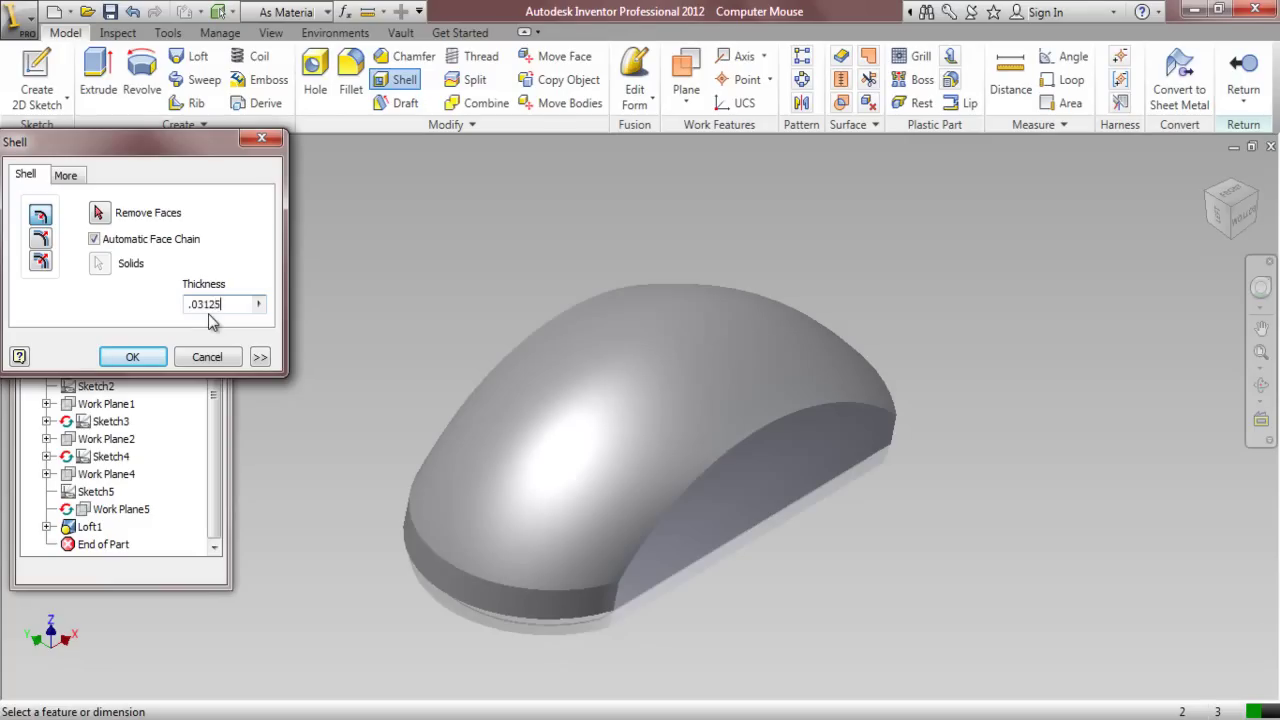
click(133, 357)
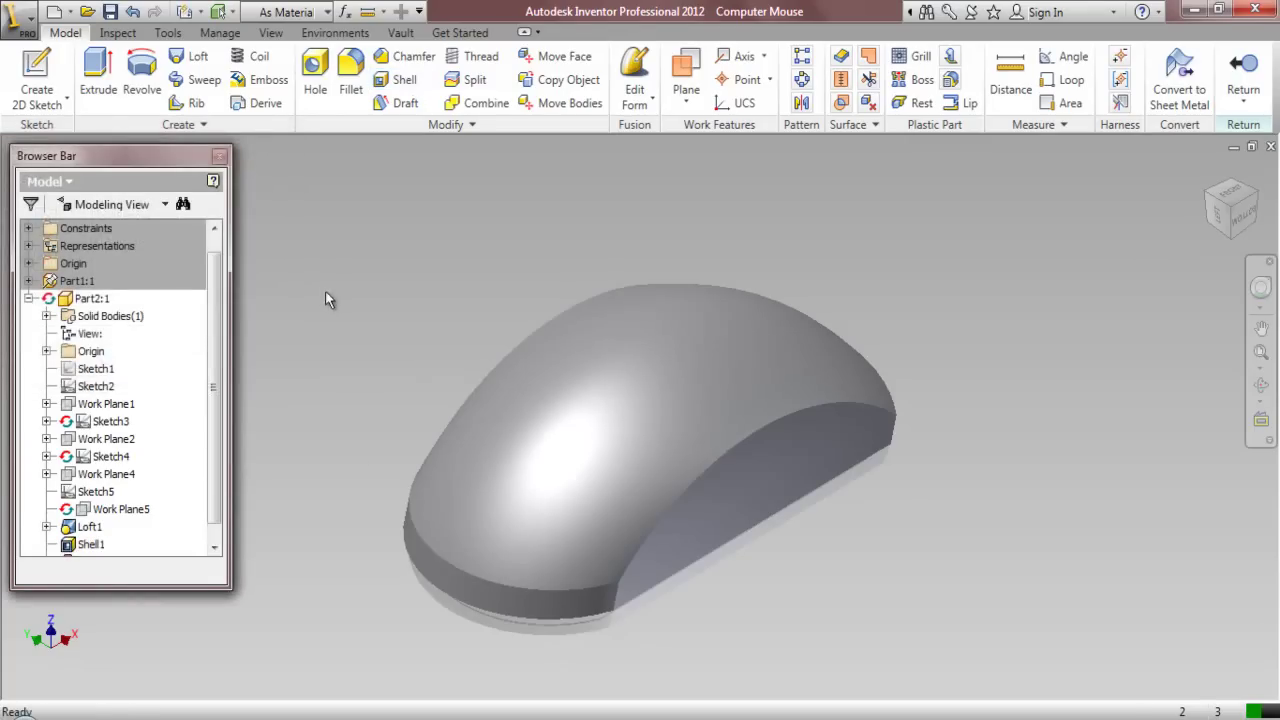
Create a cross section analysis of Part2 through its XY Plane with zero offset and inspect the hollow interior
click(124, 33)
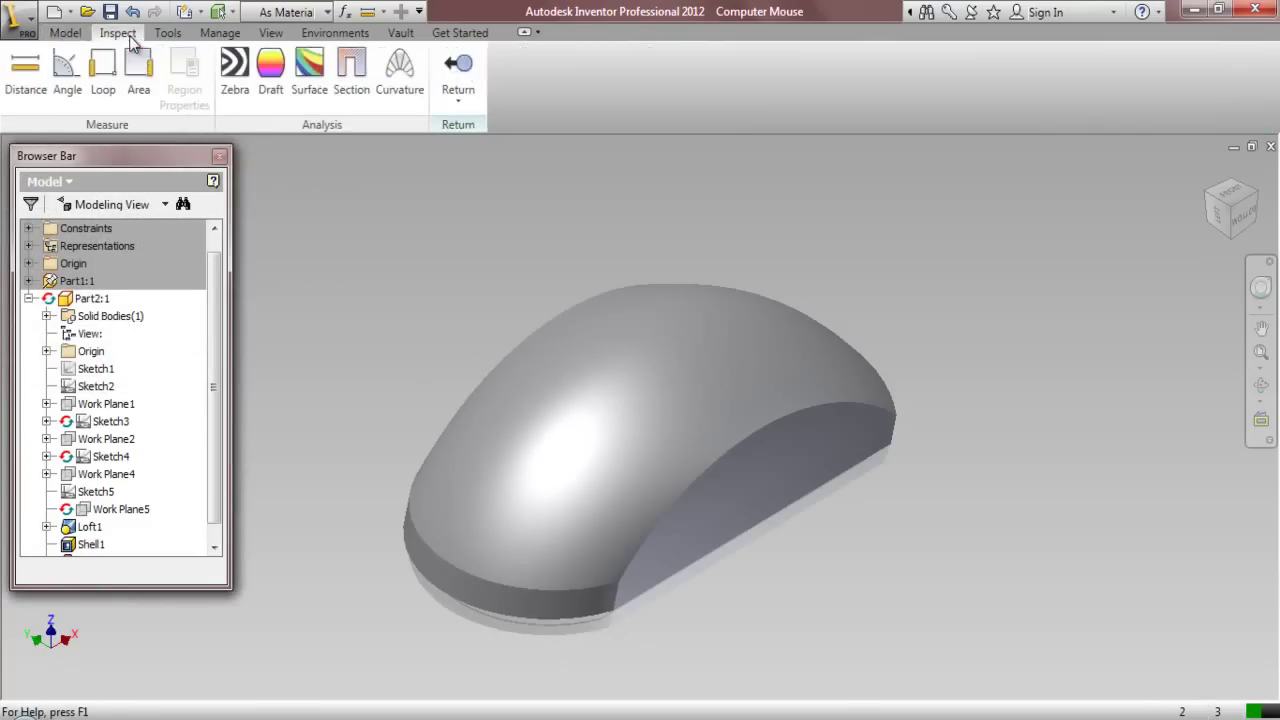
click(352, 89)
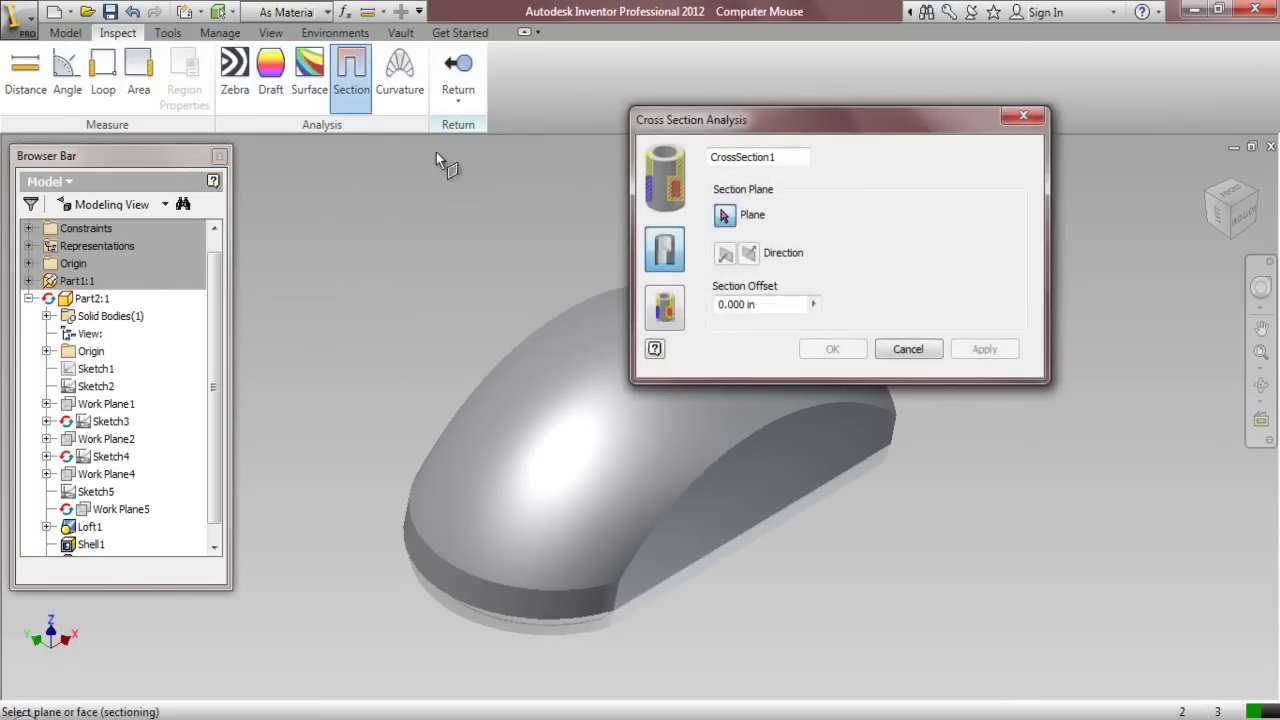
drag(755, 132, 924, 75)
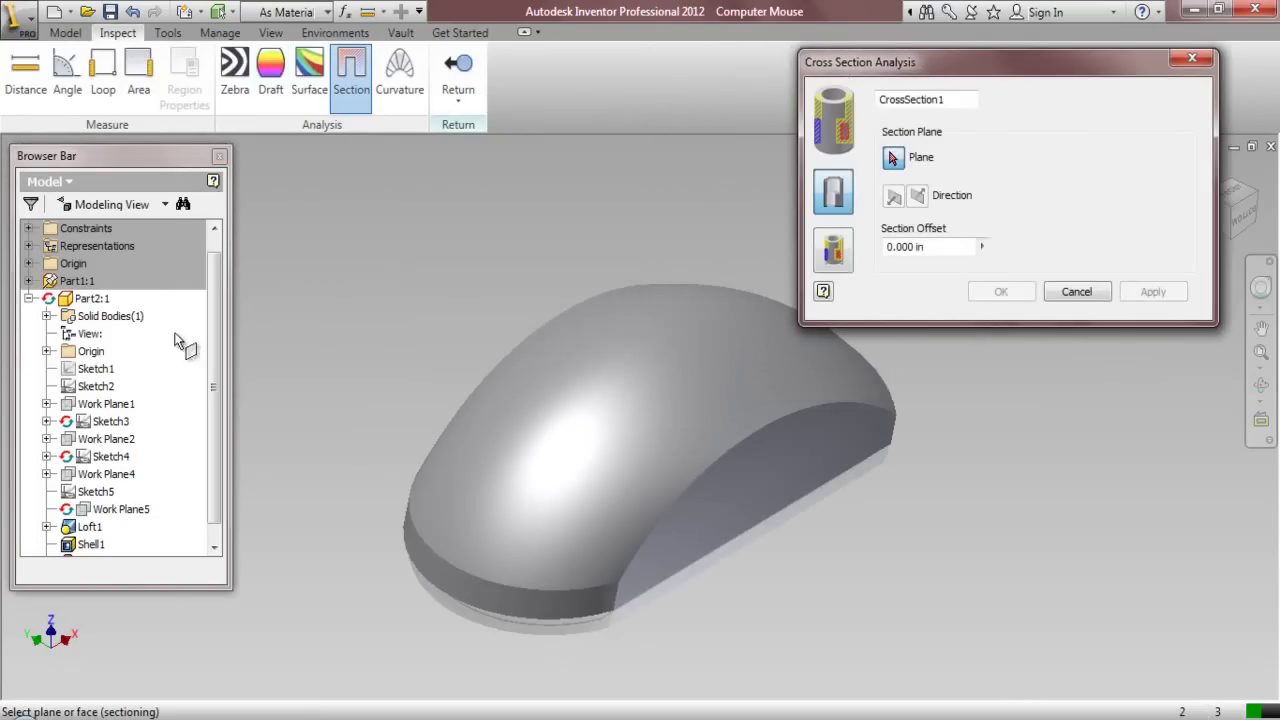
click(46, 351)
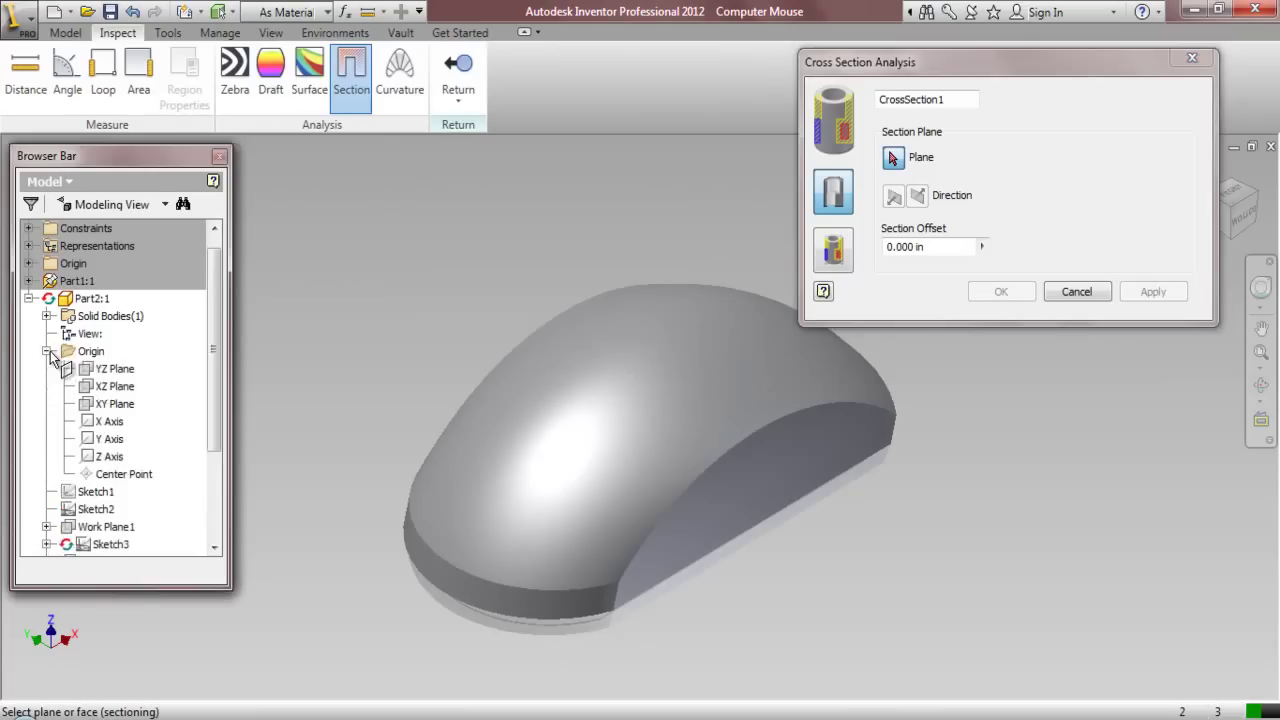
click(115, 405)
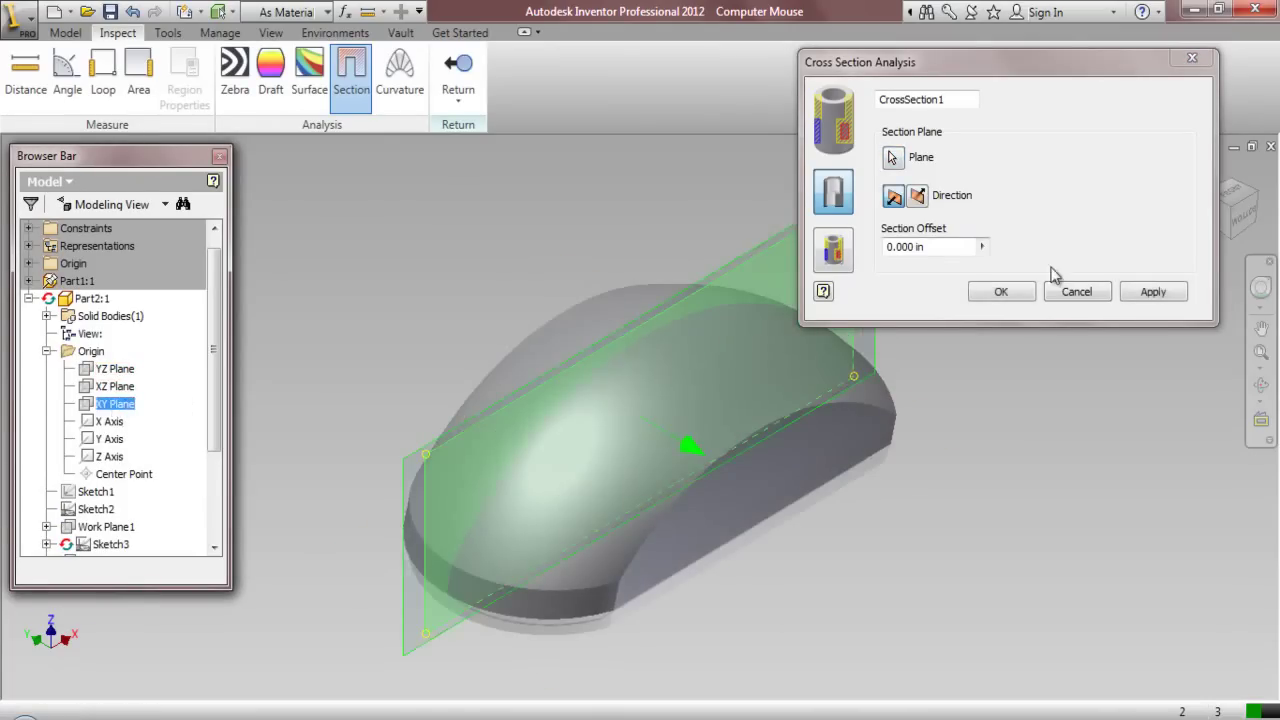
click(1015, 291)
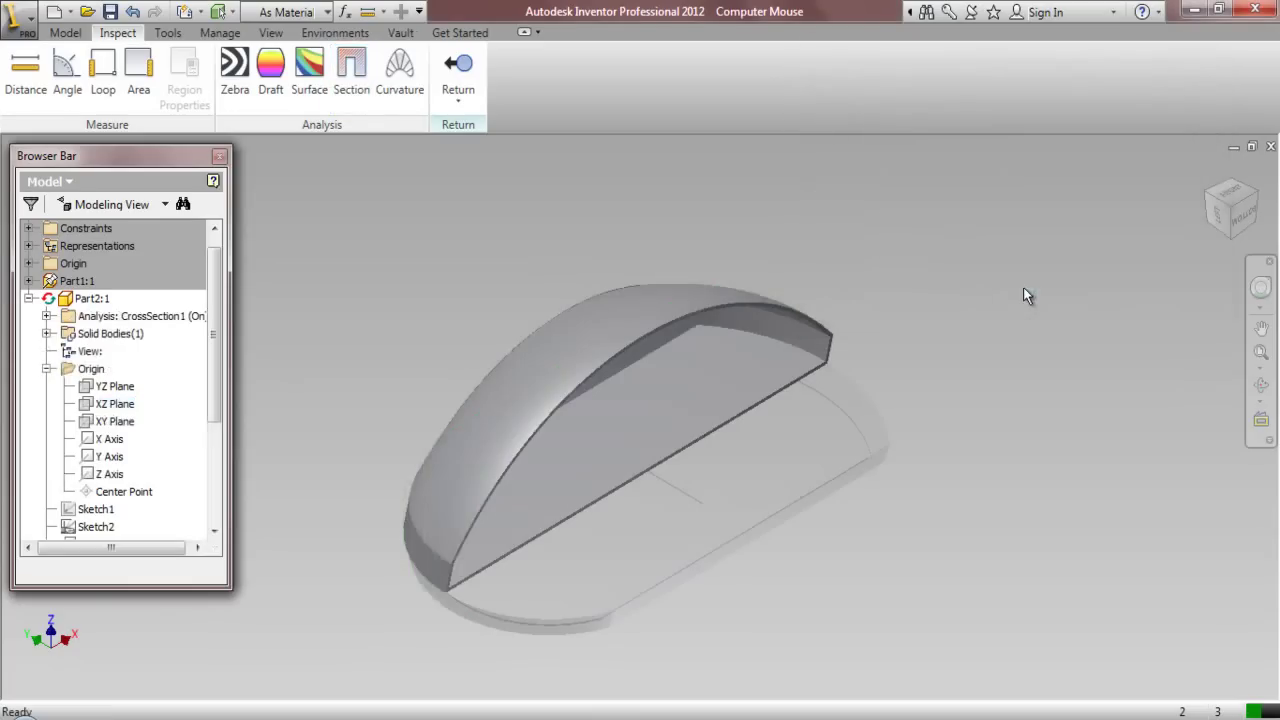
click(1261, 386)
drag(729, 434, 625, 437)
click(1210, 208)
right_click(710, 389)
click(726, 394)
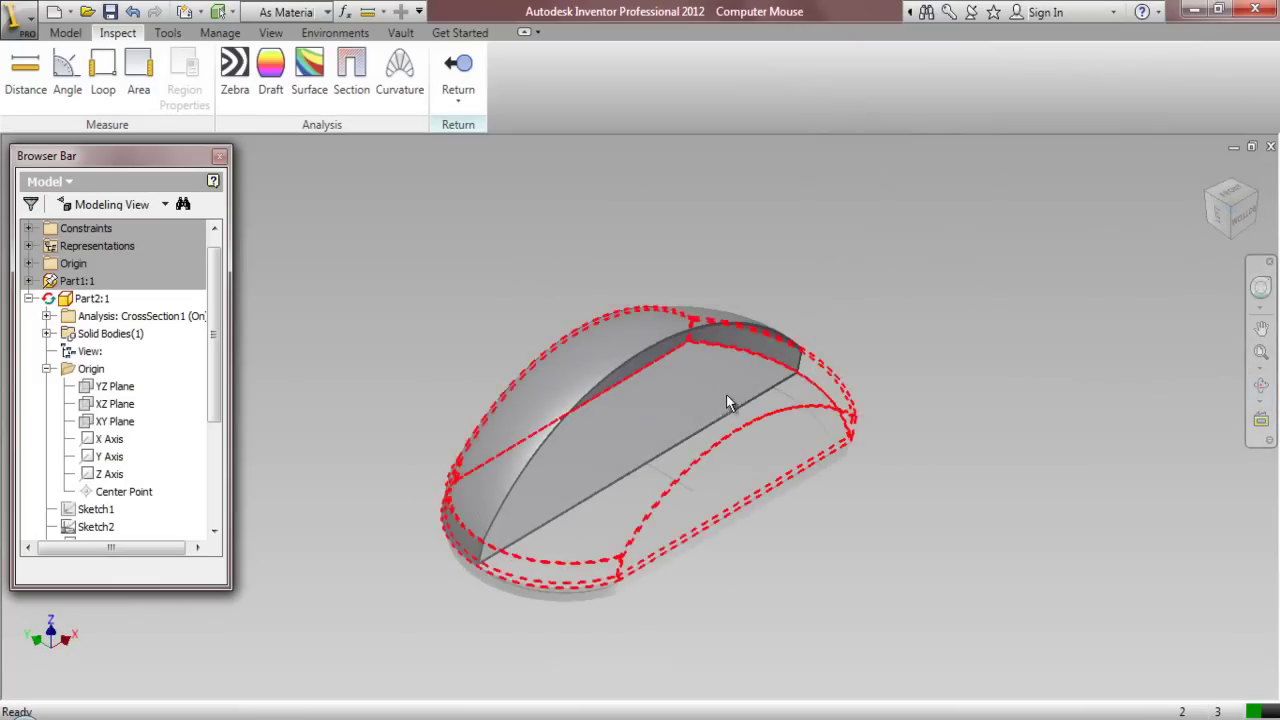
Collapse Part2's Origin folder and turn off the display of the cross section analysis
click(46, 369)
right_click(137, 318)
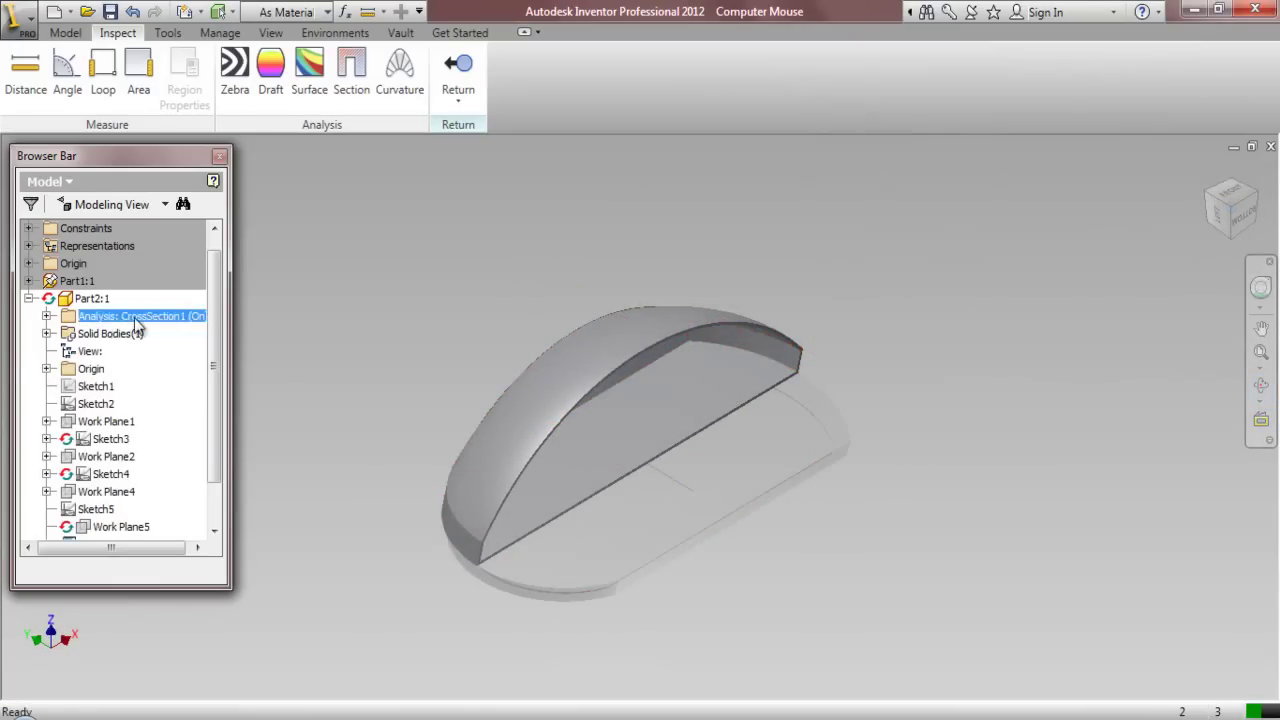
click(151, 347)
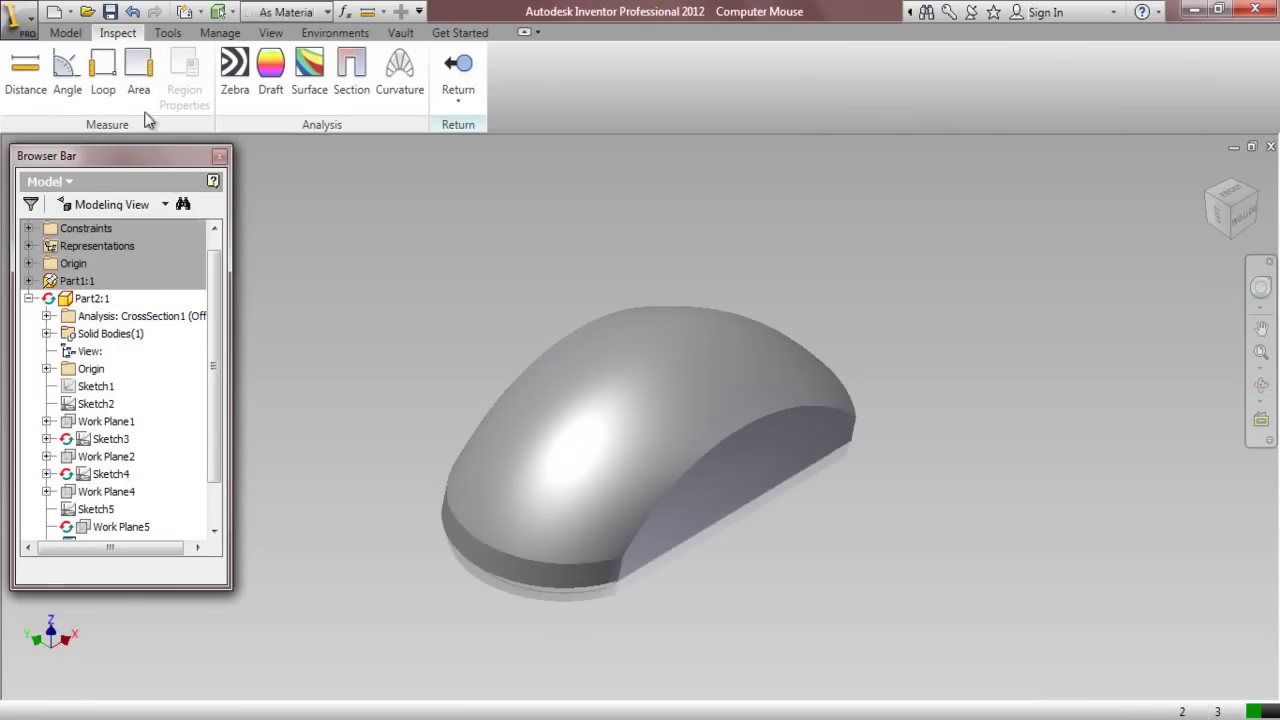
Create a work plane offset -0.15625 in from the flat side face of the mouse body
click(65, 32)
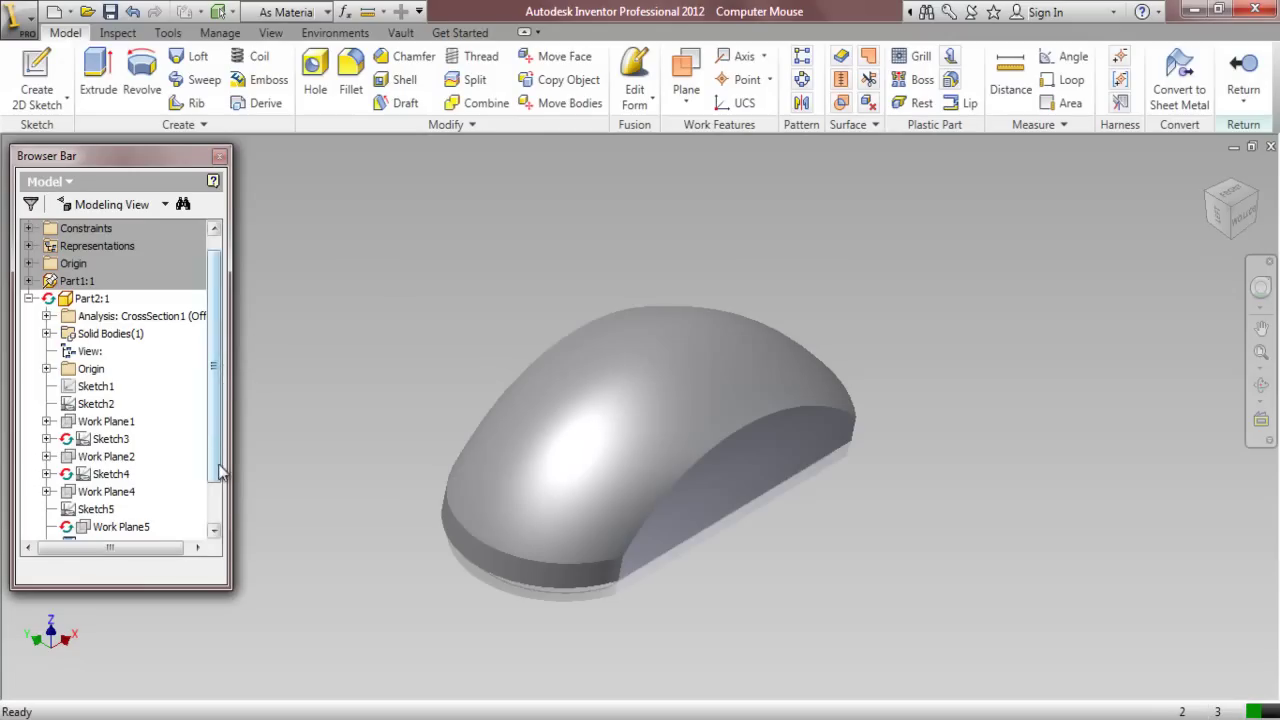
scroll(220, 472, down, 1)
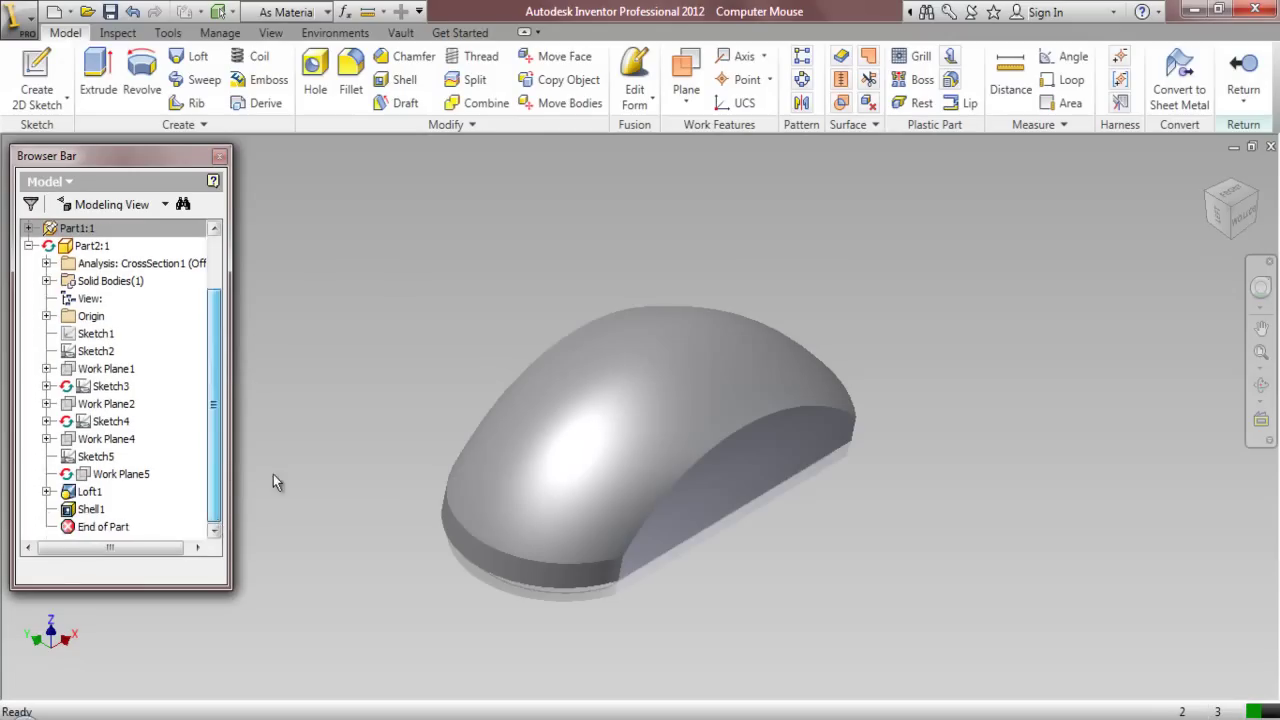
click(686, 80)
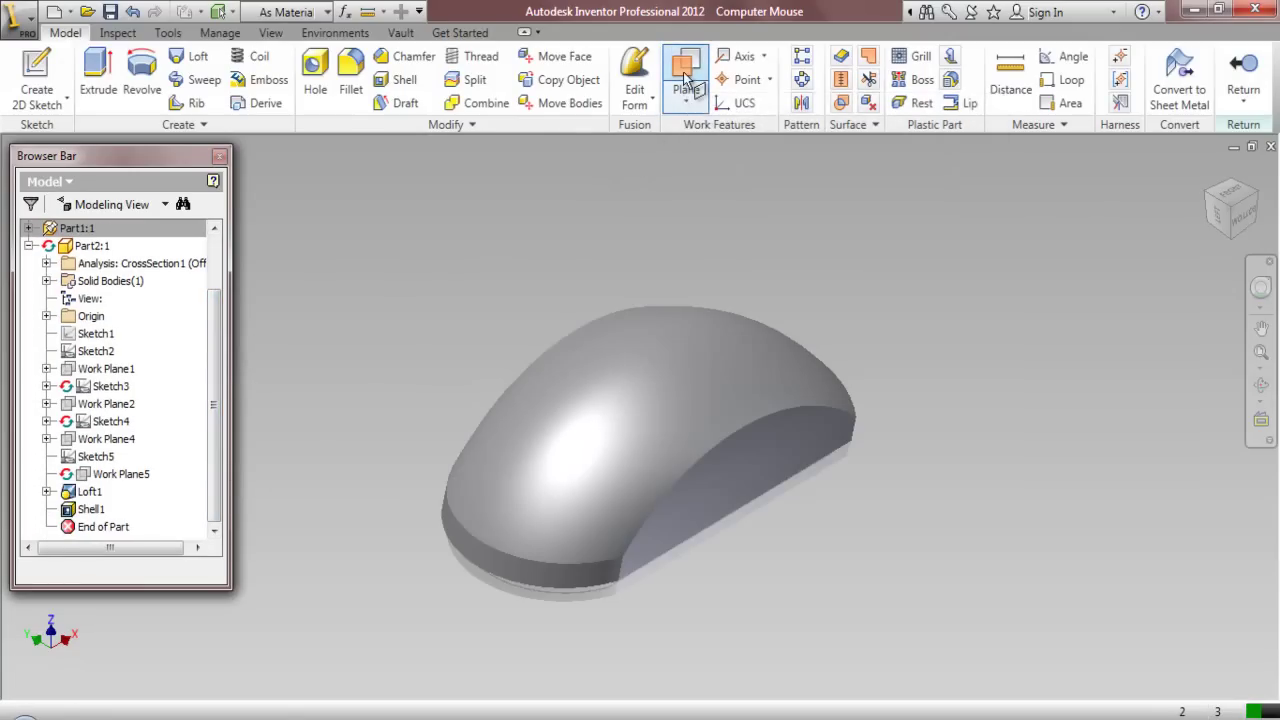
drag(779, 461, 733, 435)
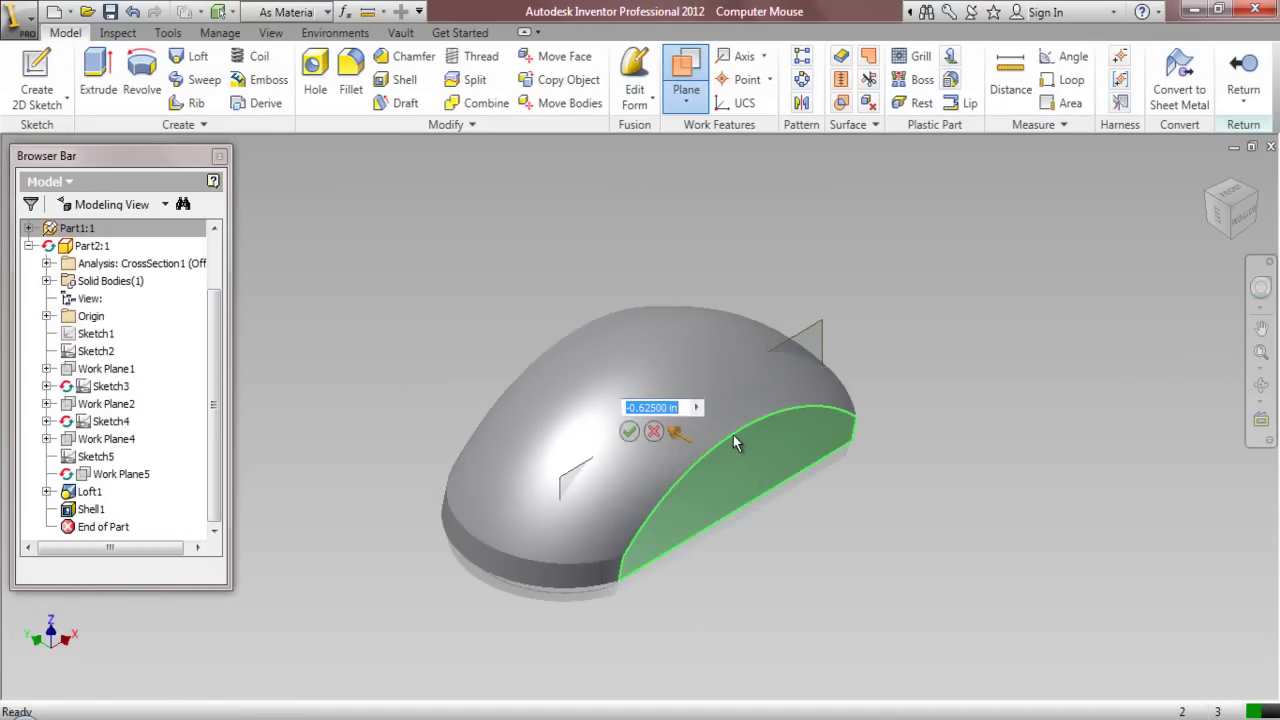
text(-0.1562)
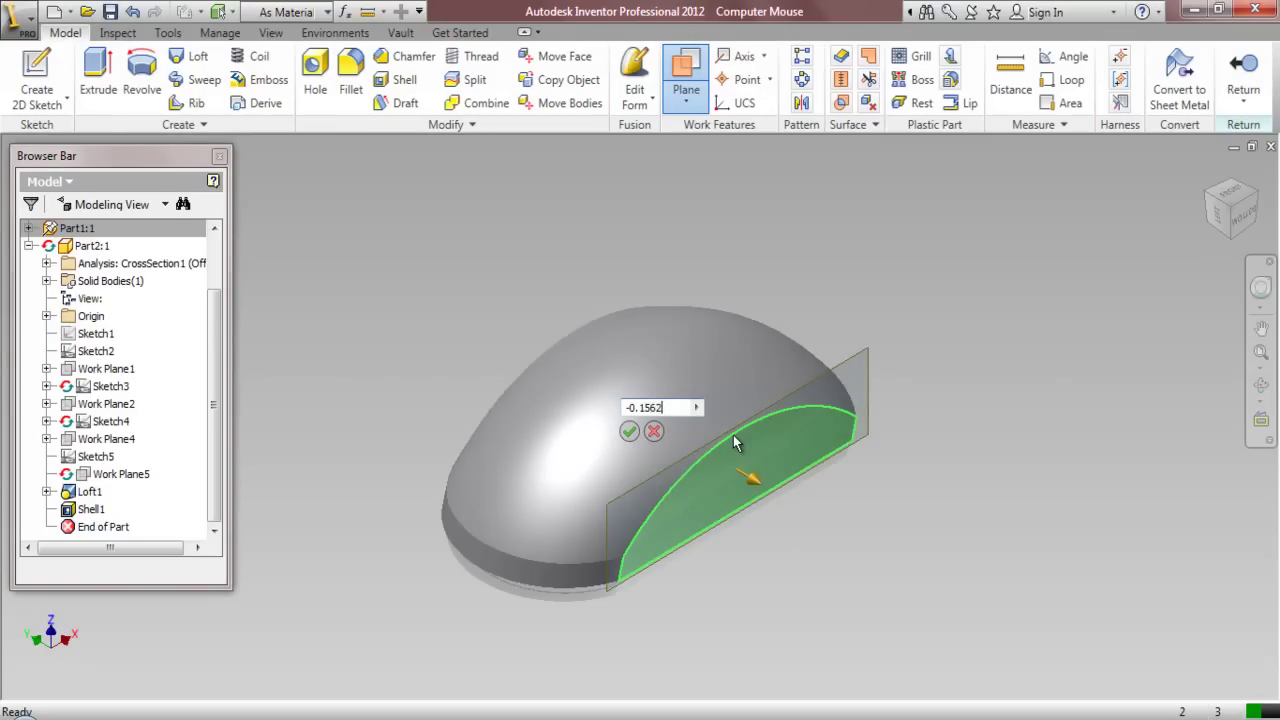
text(5)
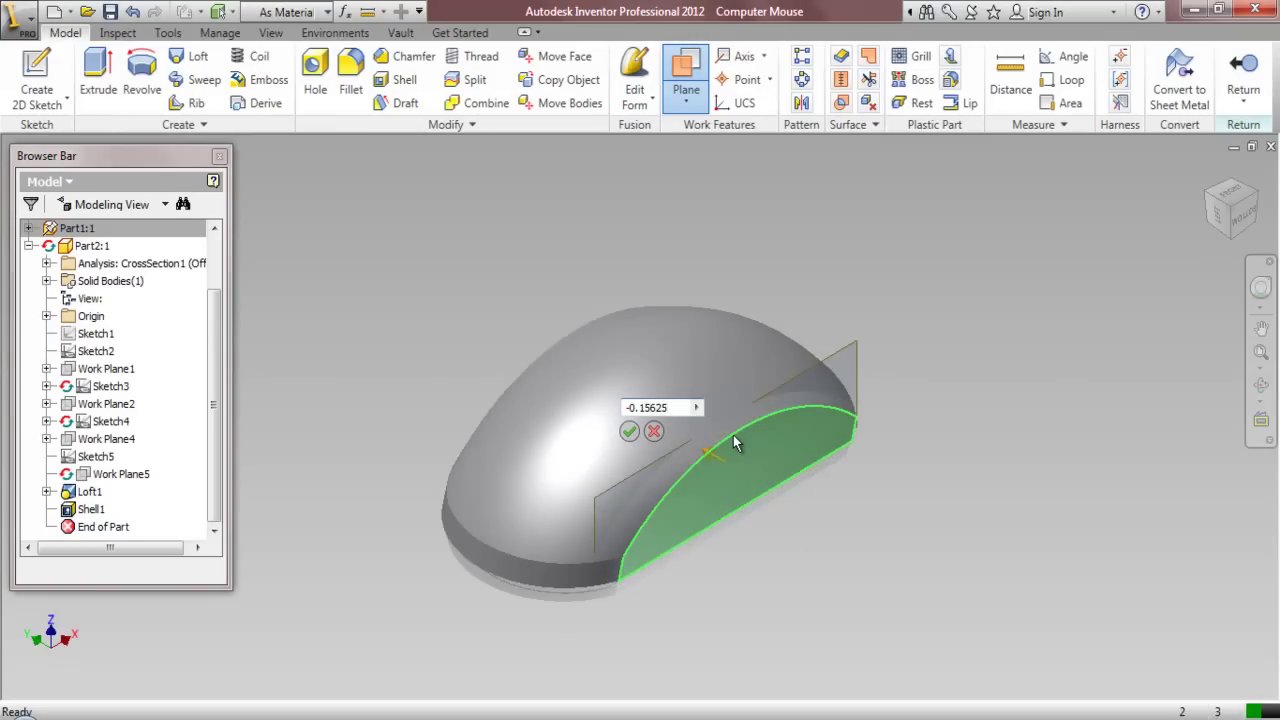
click(629, 432)
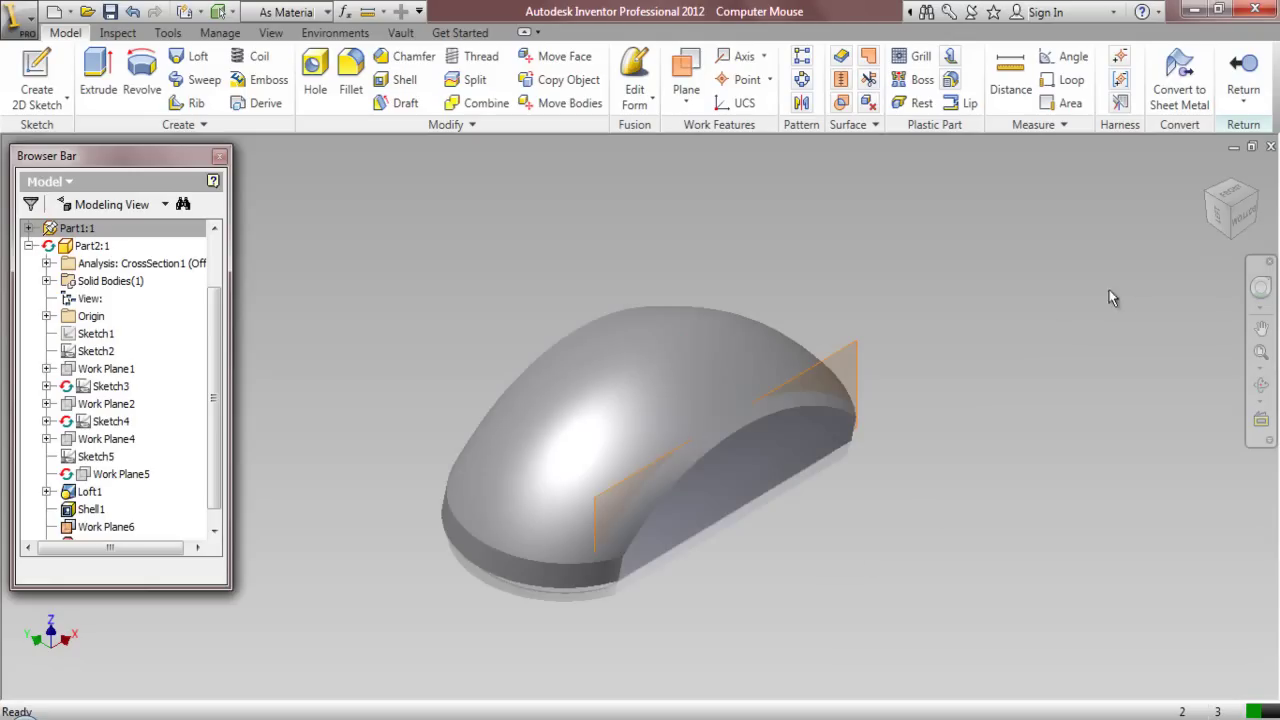
click(1202, 191)
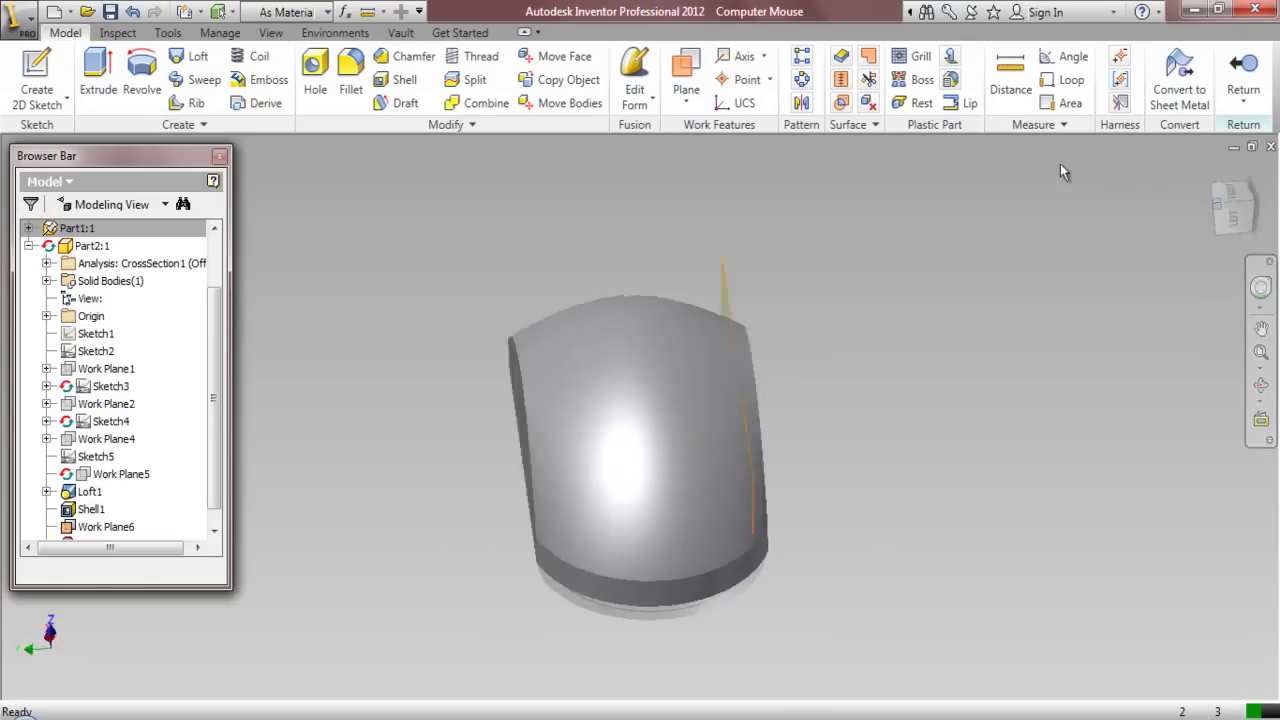
Create a work plane offset -0.15625 in from the opposite flat side face of the mouse body
click(686, 80)
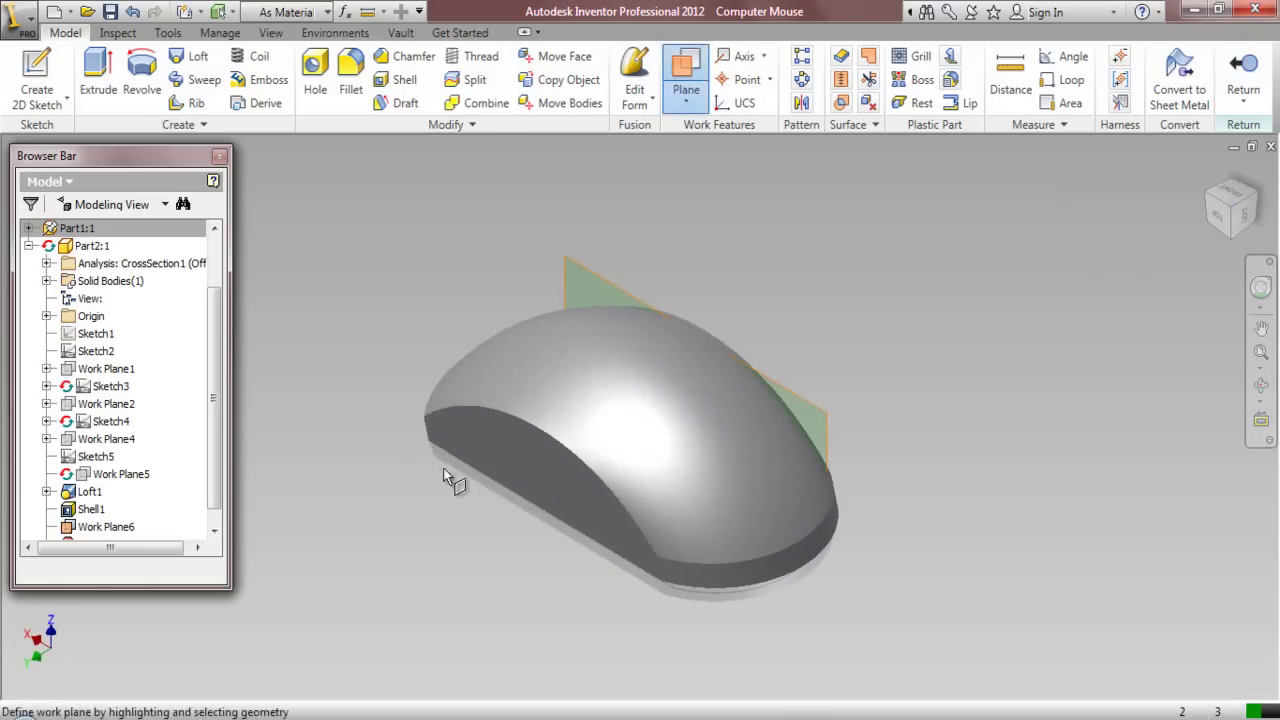
drag(511, 453, 594, 437)
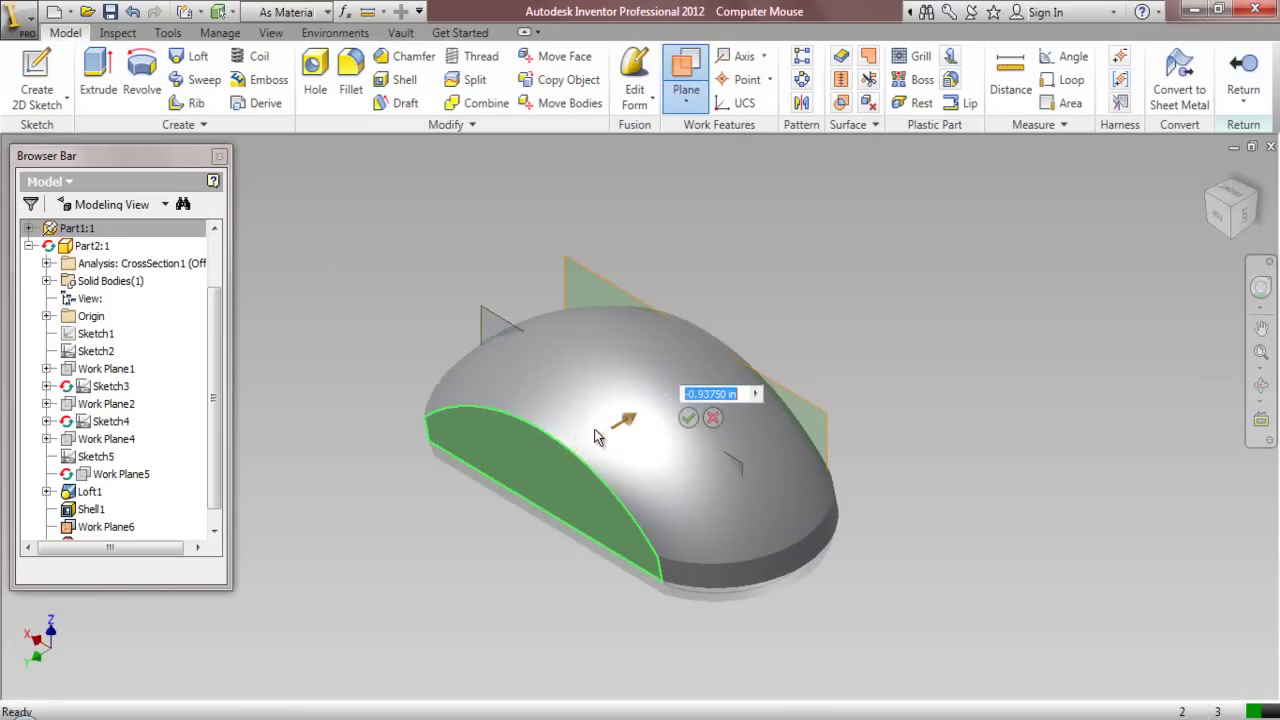
text(-0.15625)
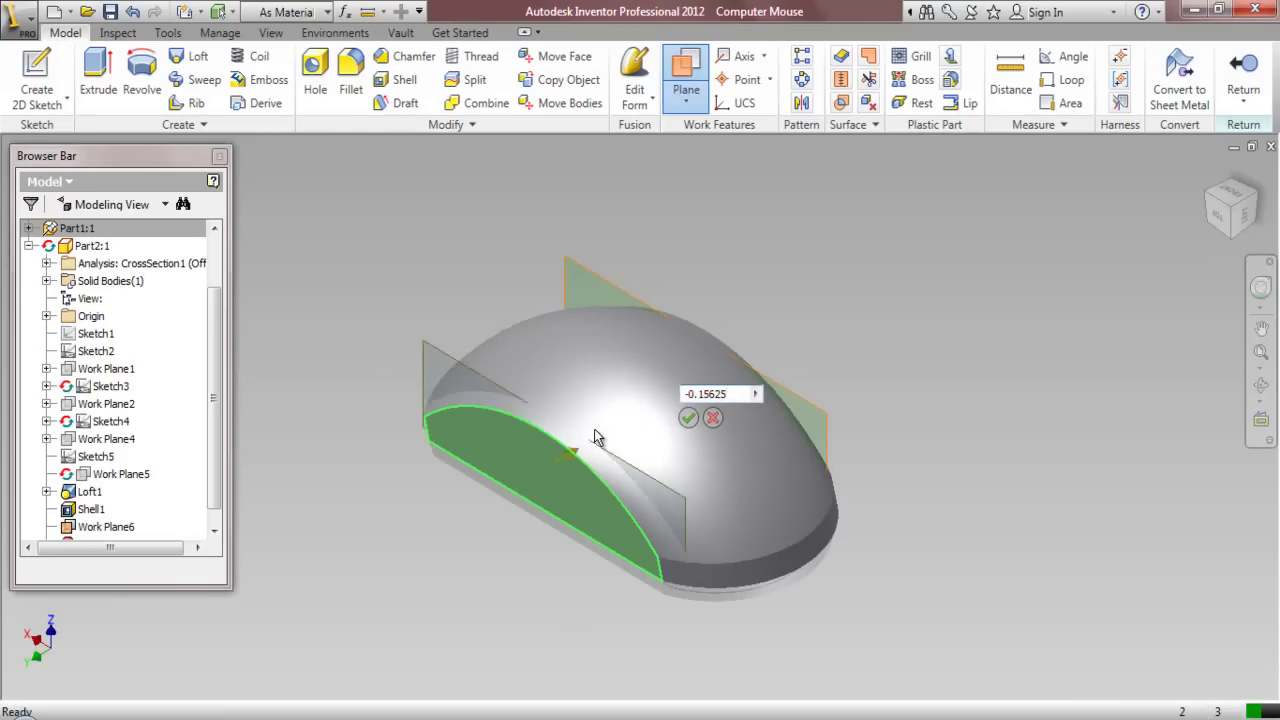
click(688, 418)
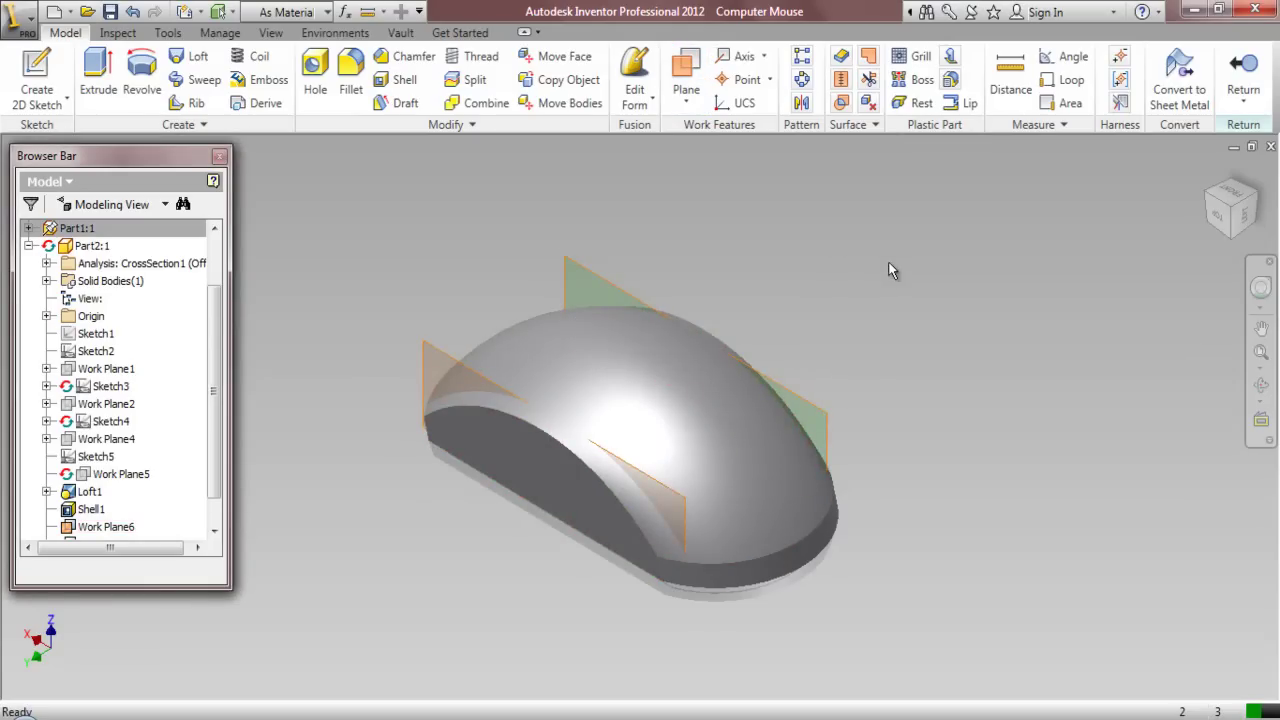
Create a horizontal work plane through three upper corner points where the flat side faces meet the body's vertical end bands
click(1243, 210)
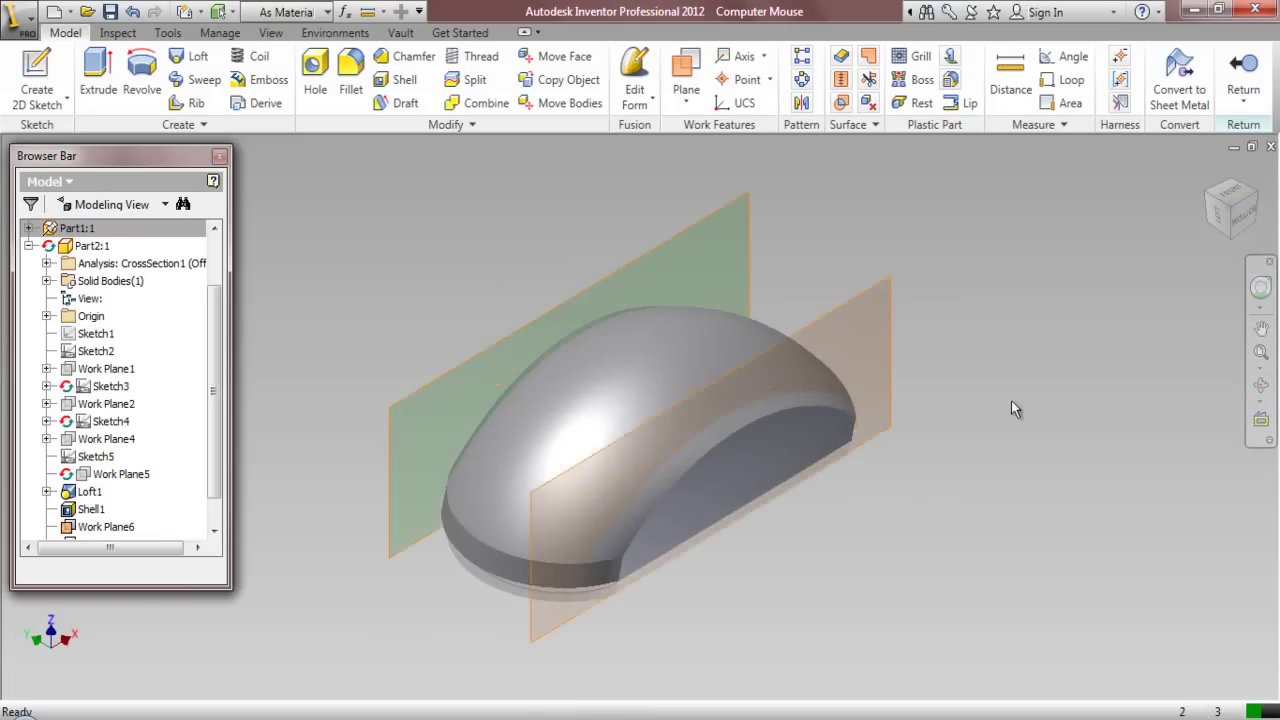
click(683, 66)
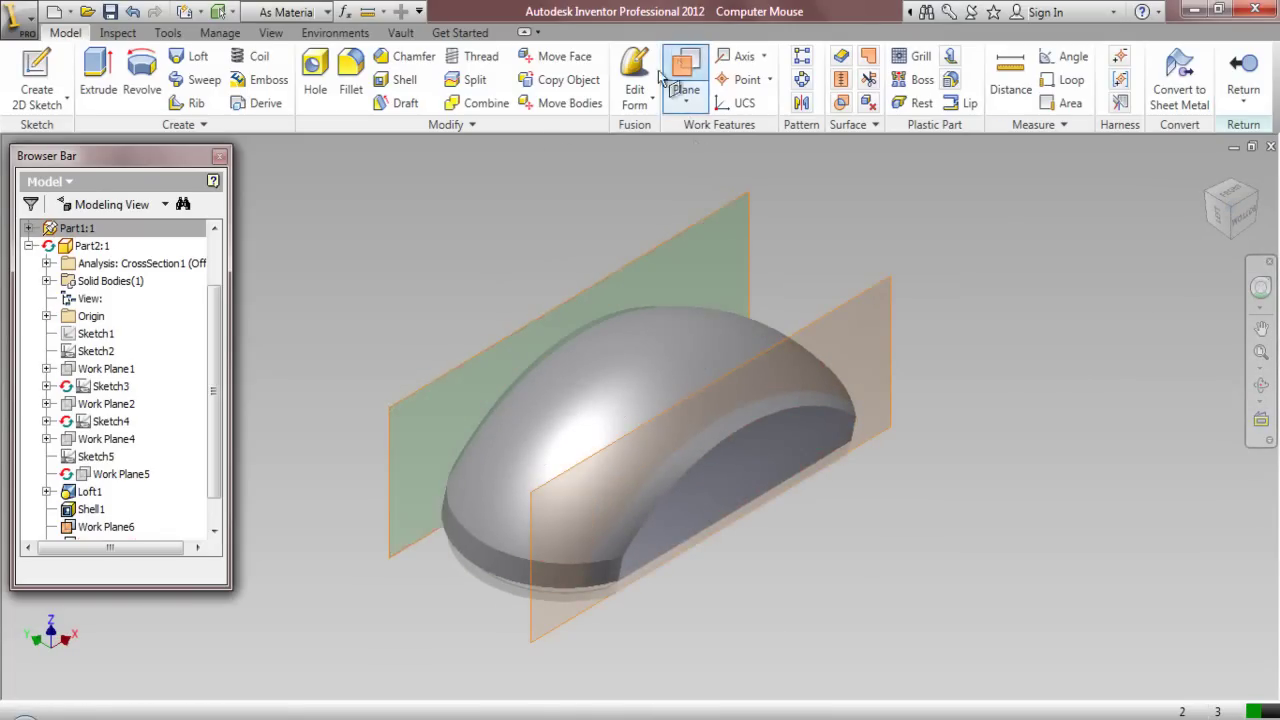
scroll(509, 543, up, 4)
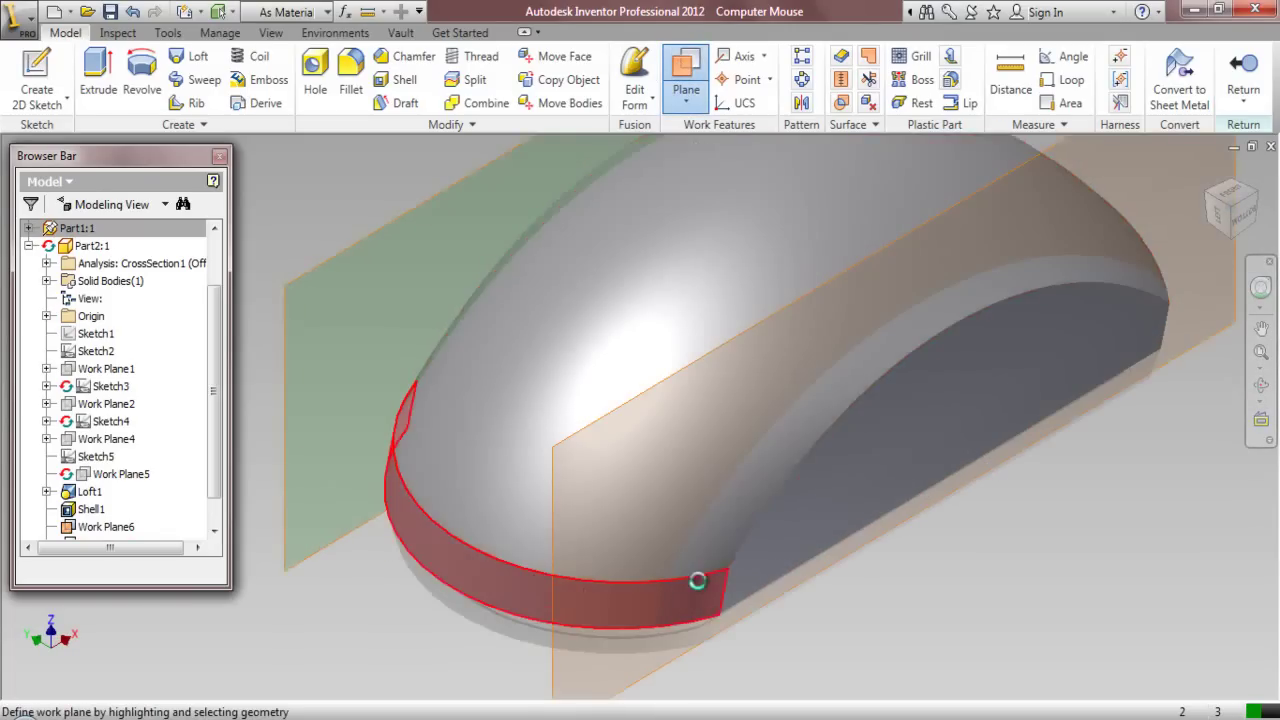
scroll(715, 580, up, 3)
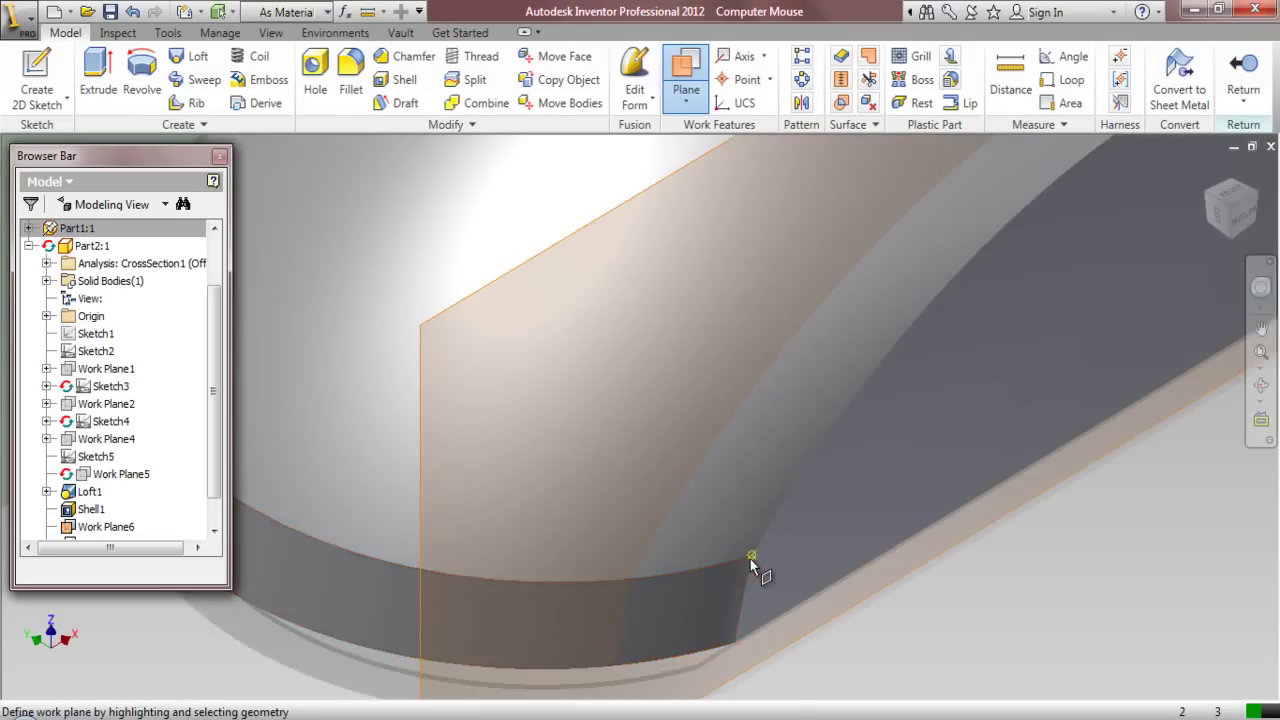
click(752, 566)
scroll(785, 577, down, 5)
click(785, 578)
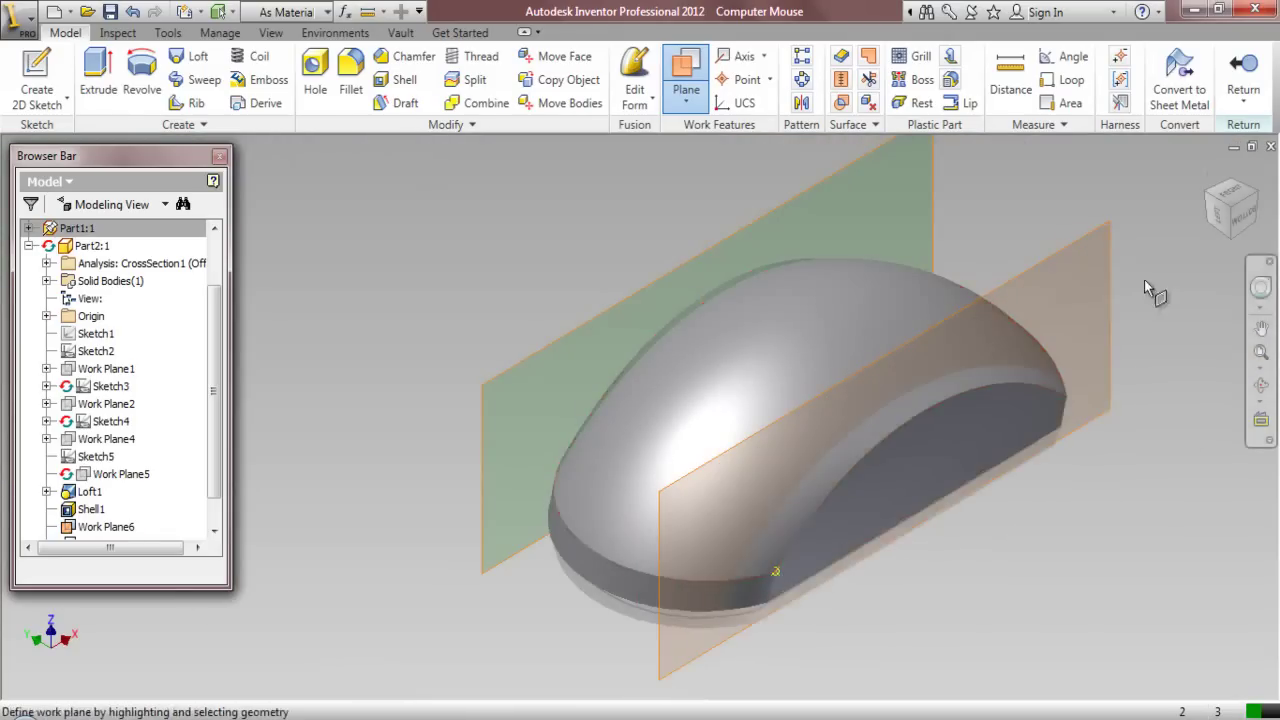
click(1203, 192)
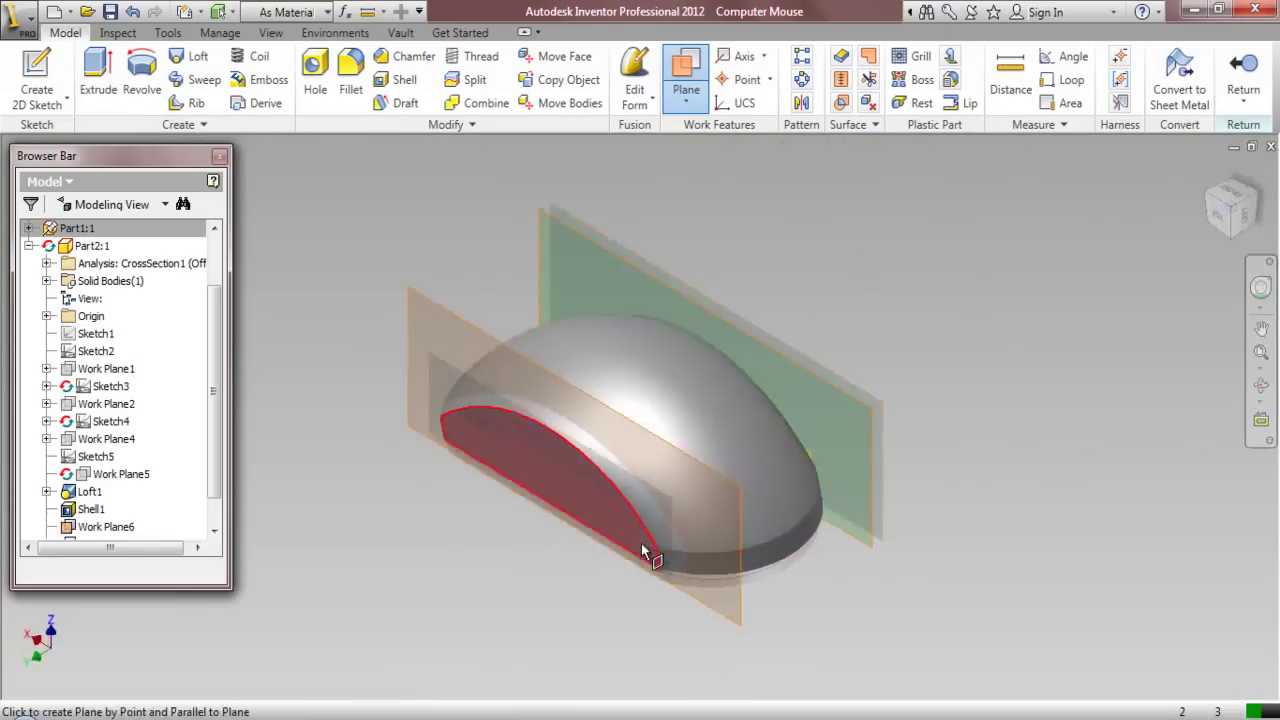
scroll(650, 555, up, 5)
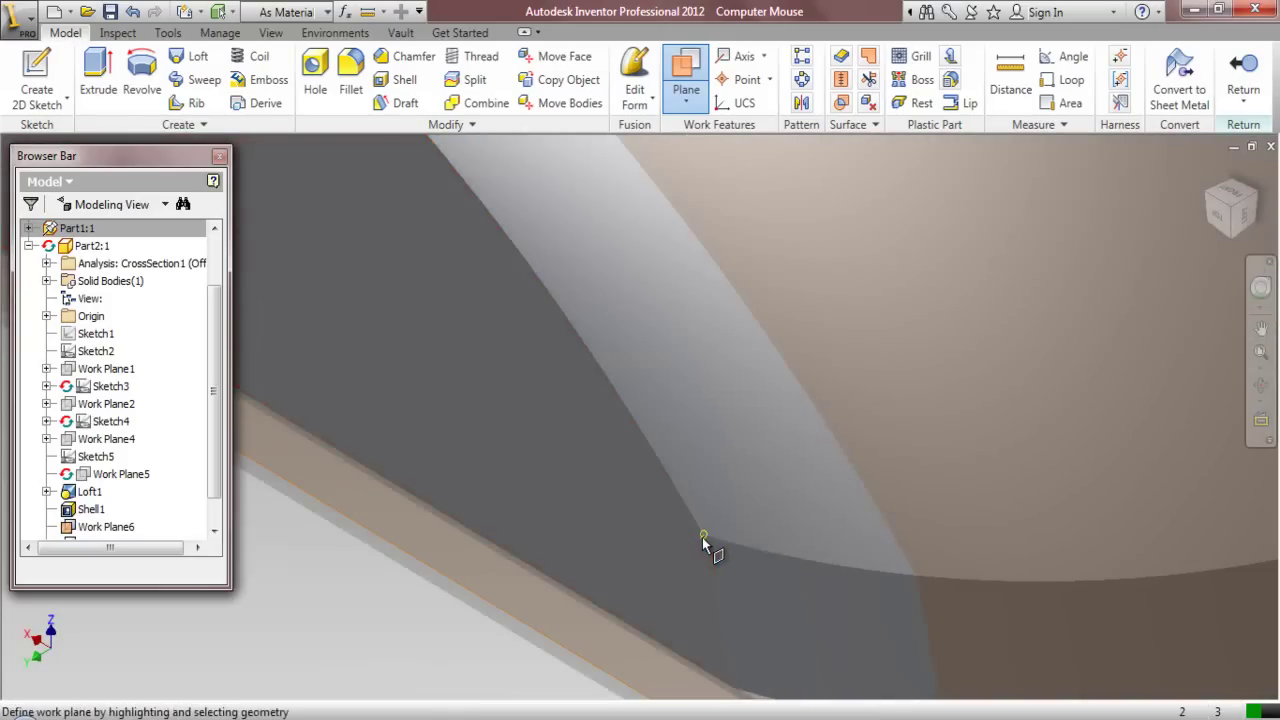
click(1203, 194)
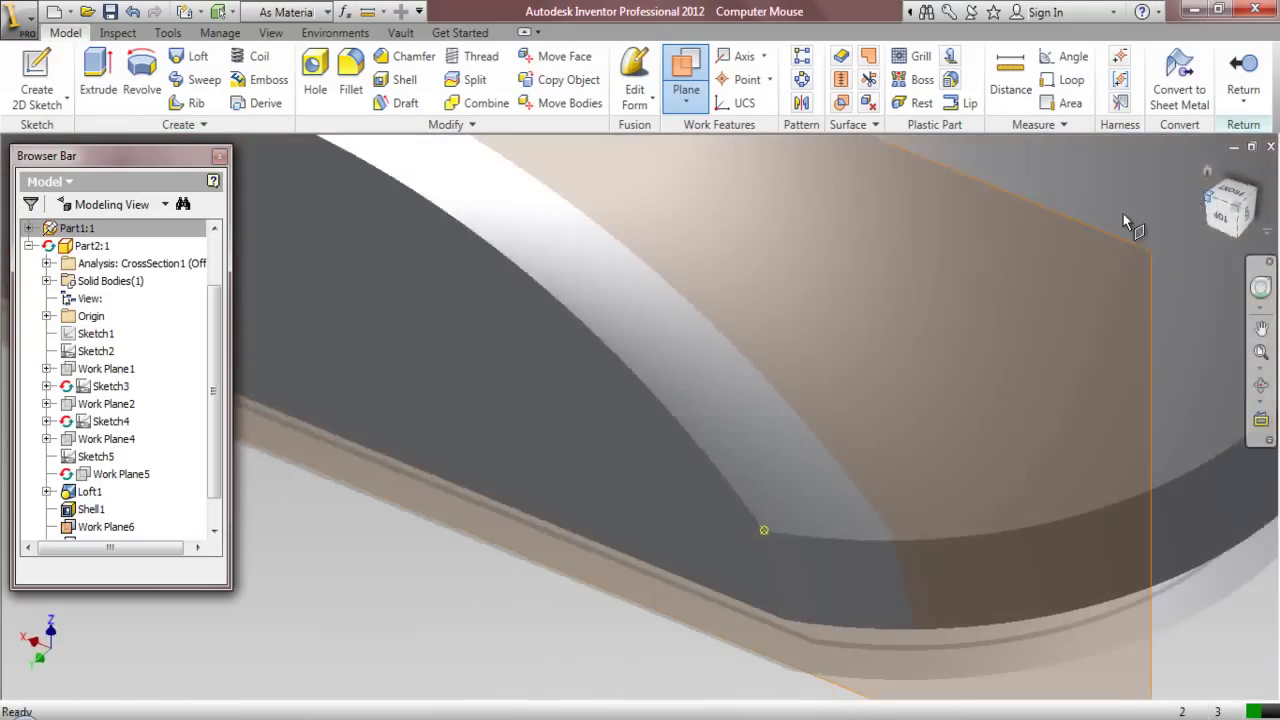
scroll(612, 557, up, 3)
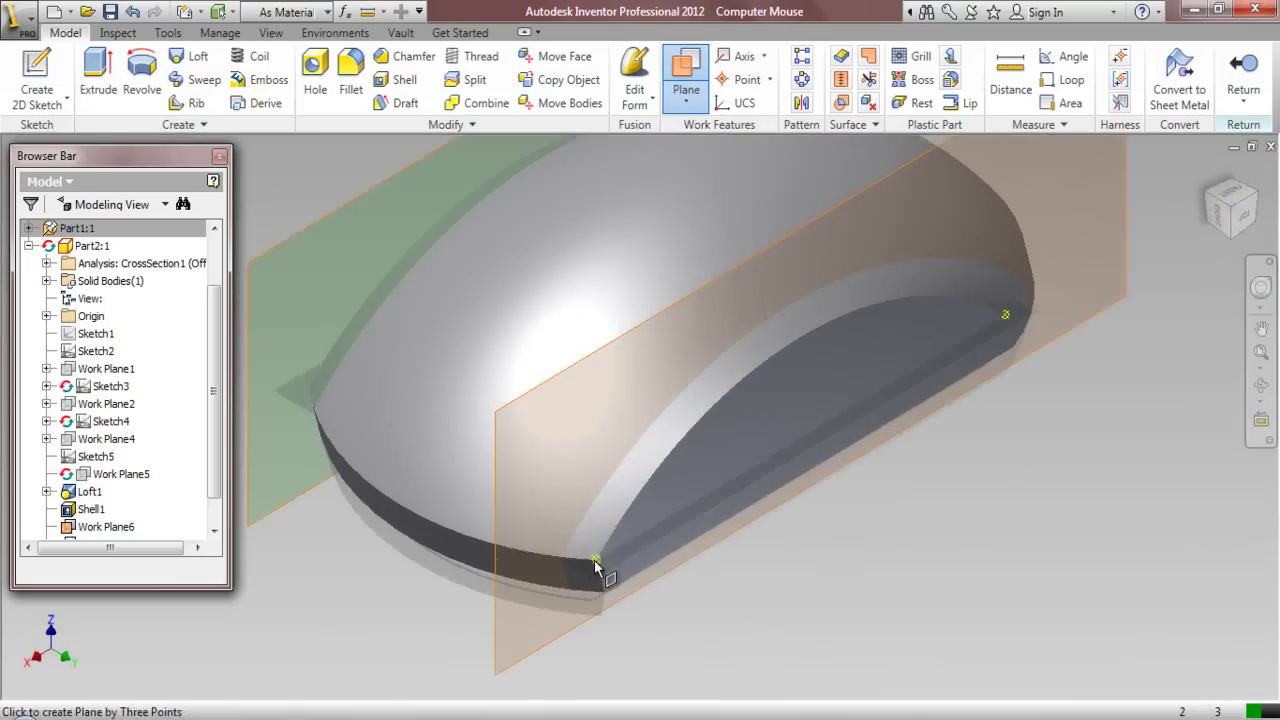
scroll(596, 566, up, 4)
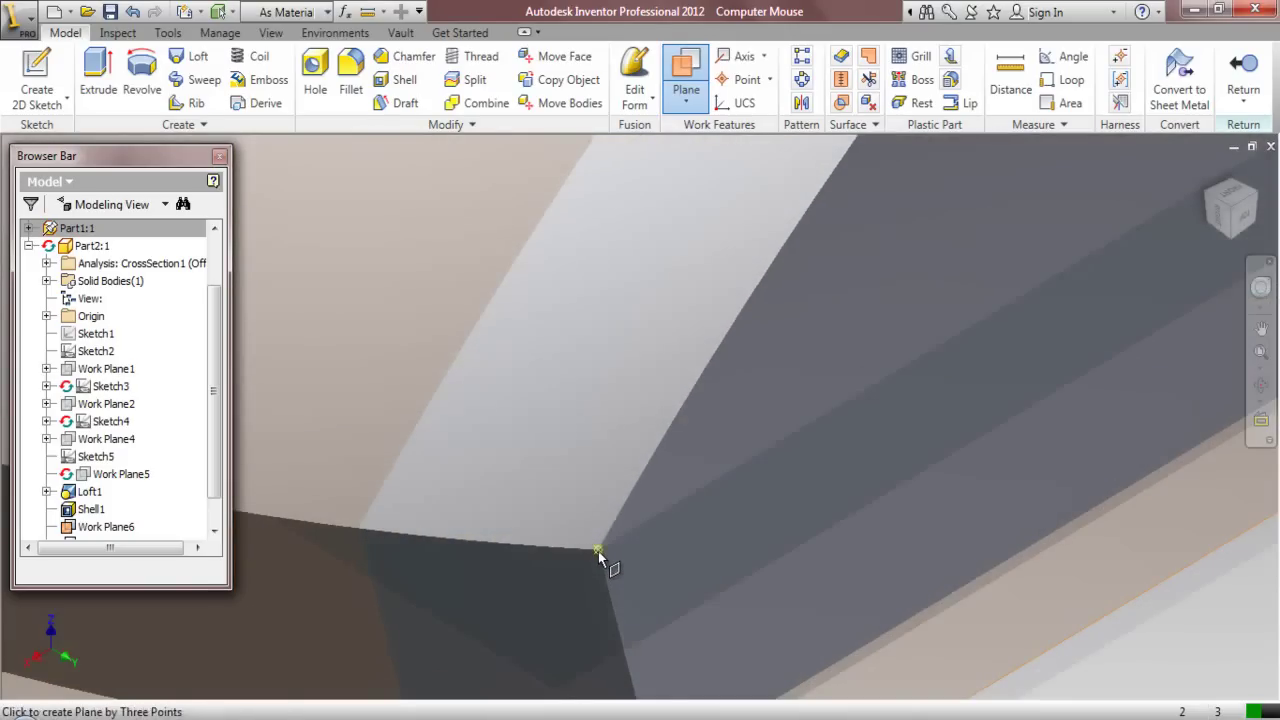
click(598, 554)
scroll(646, 546, down, 7)
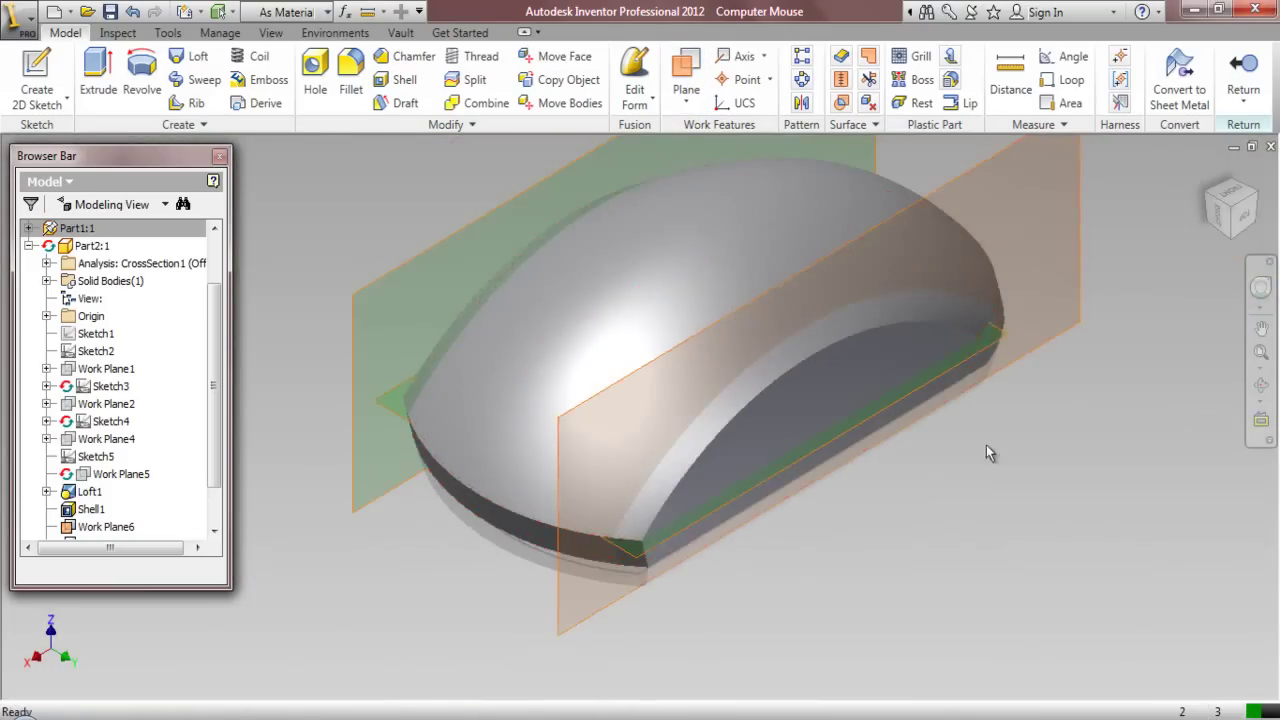
Auto-resize the new horizontal work plane to fit the mouse body
click(1001, 339)
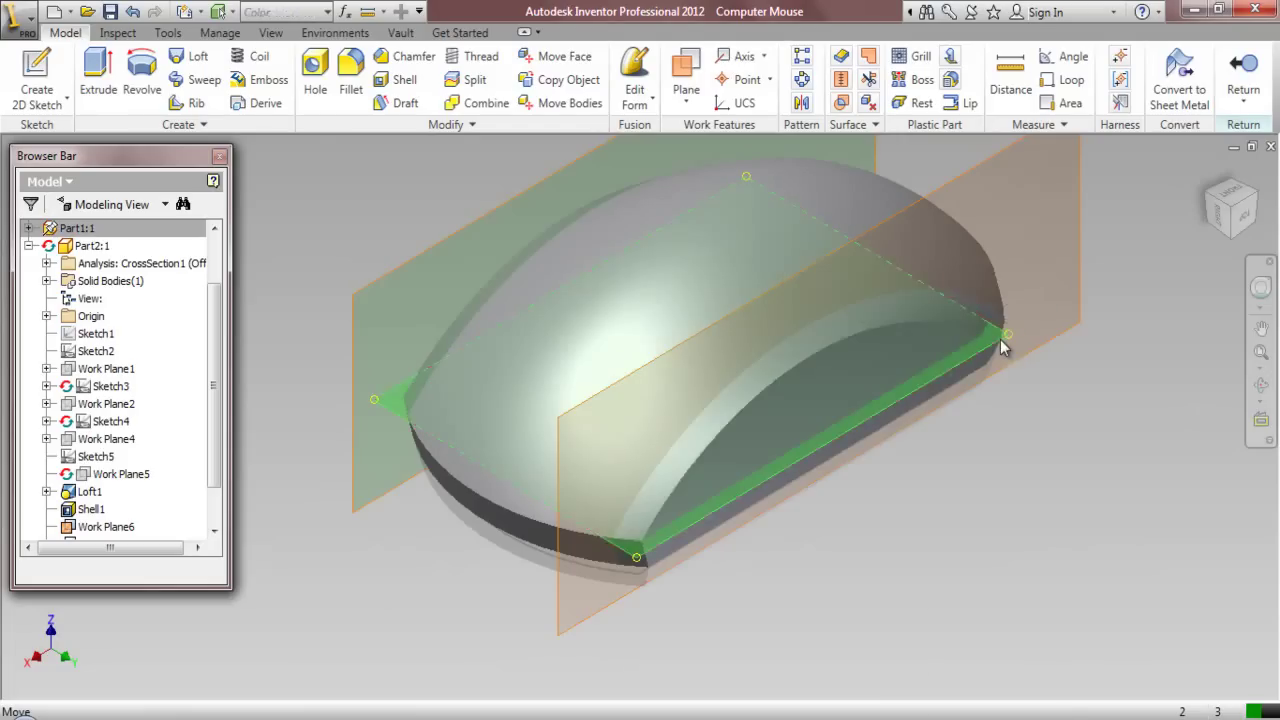
right_click(1000, 339)
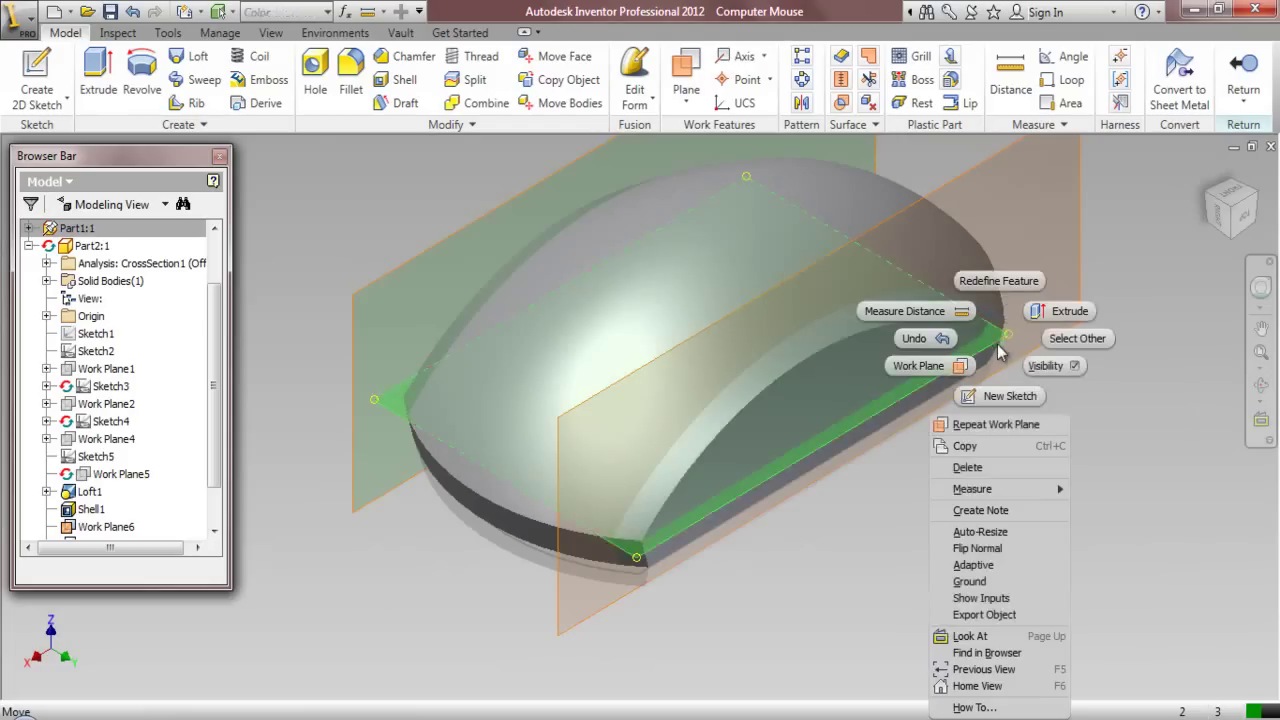
click(960, 534)
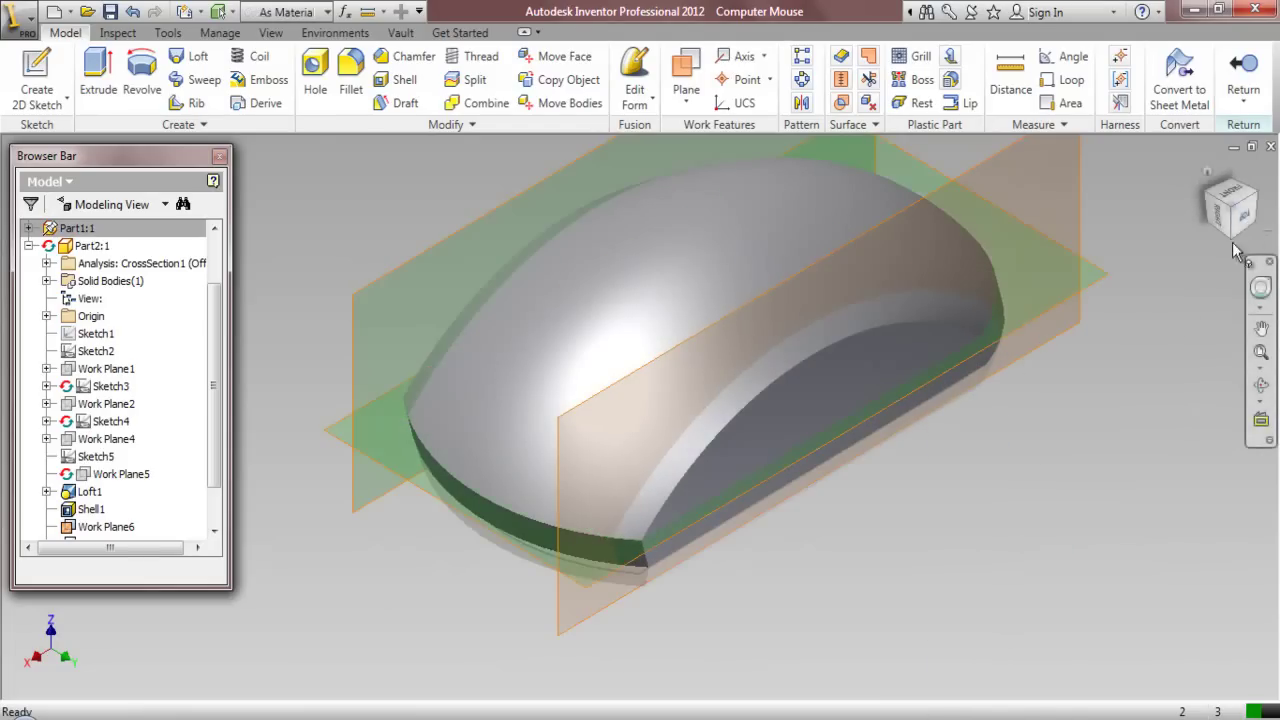
Roll Part2's End of Part marker back to directly after Shell1, above Work Plane6
click(1256, 202)
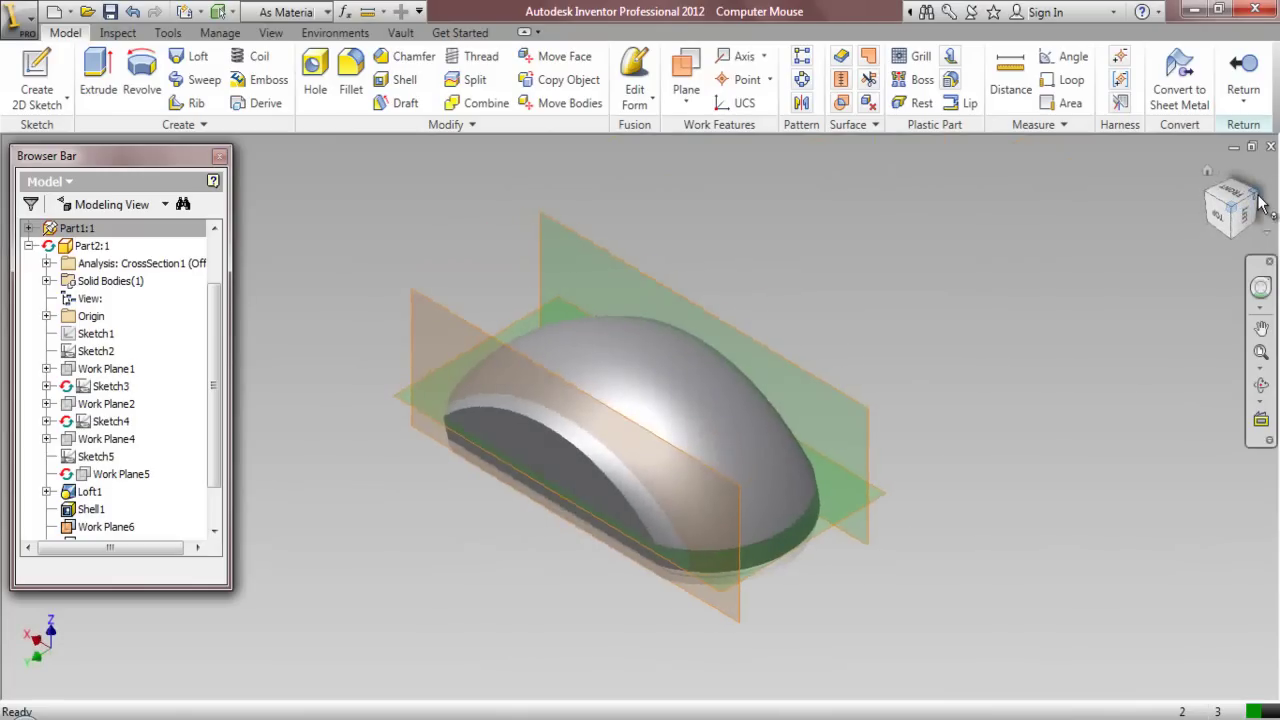
click(1262, 205)
click(1261, 352)
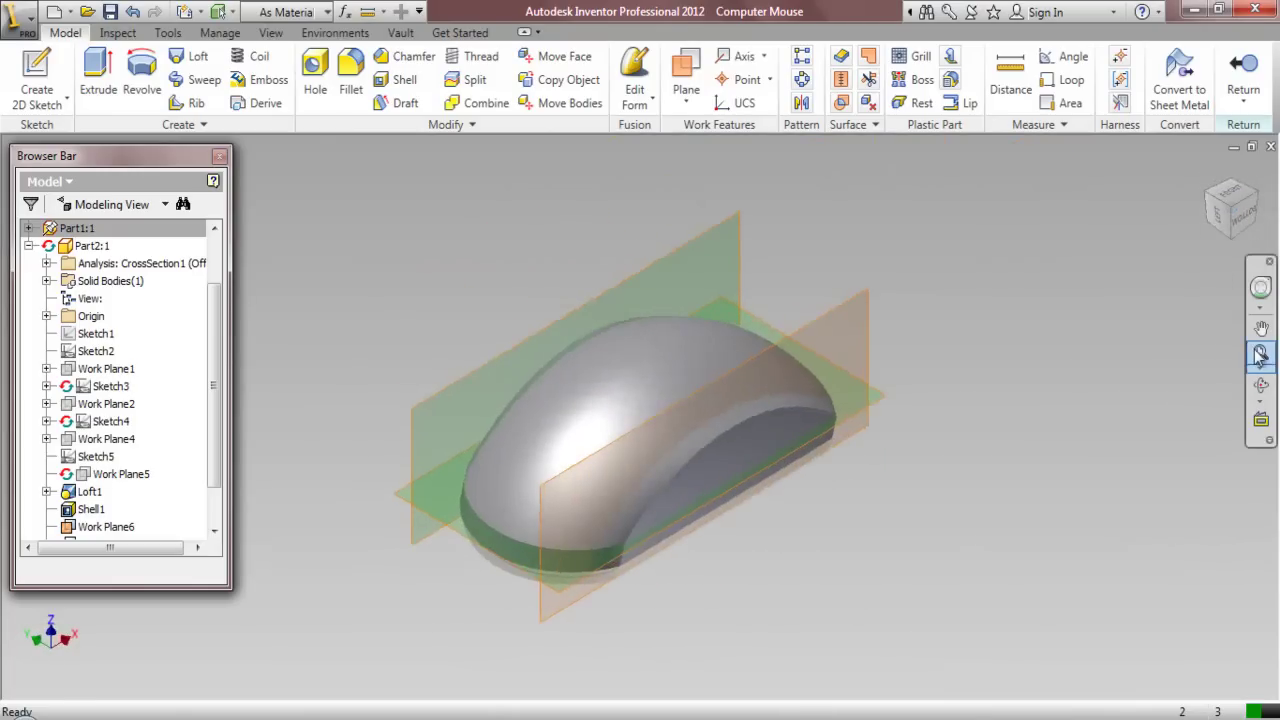
drag(814, 308, 482, 256)
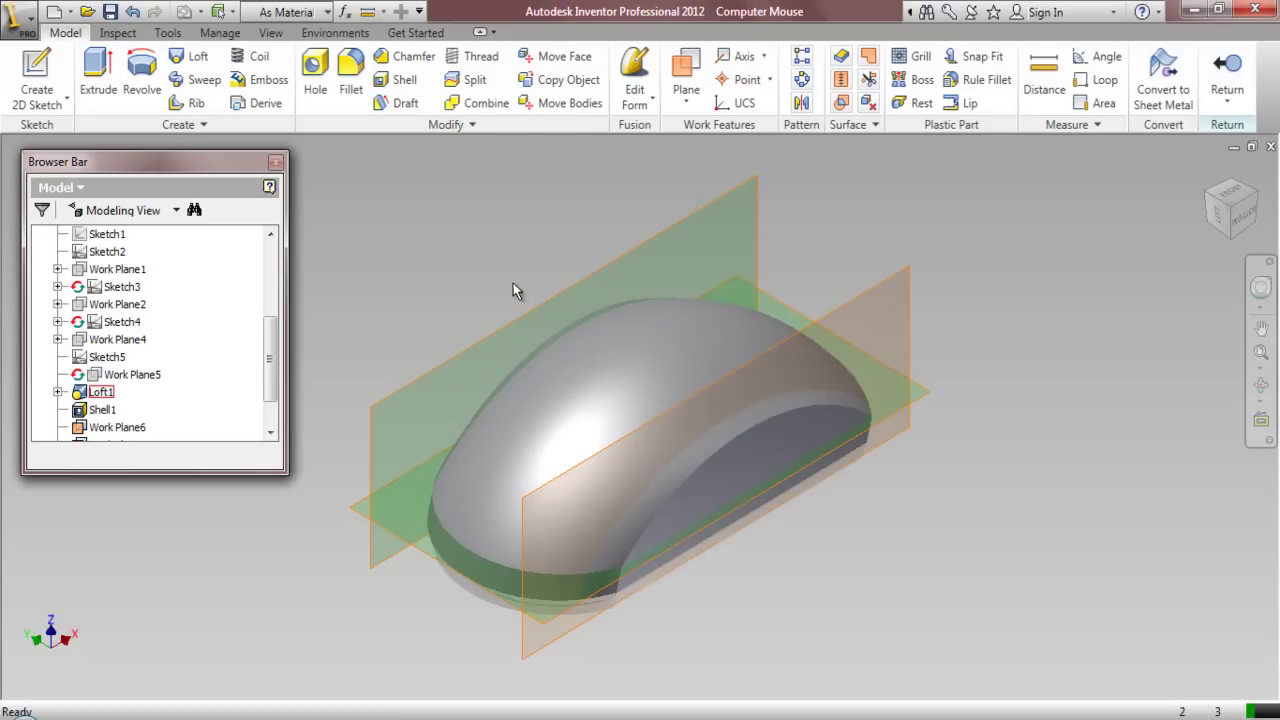
drag(271, 362, 276, 403)
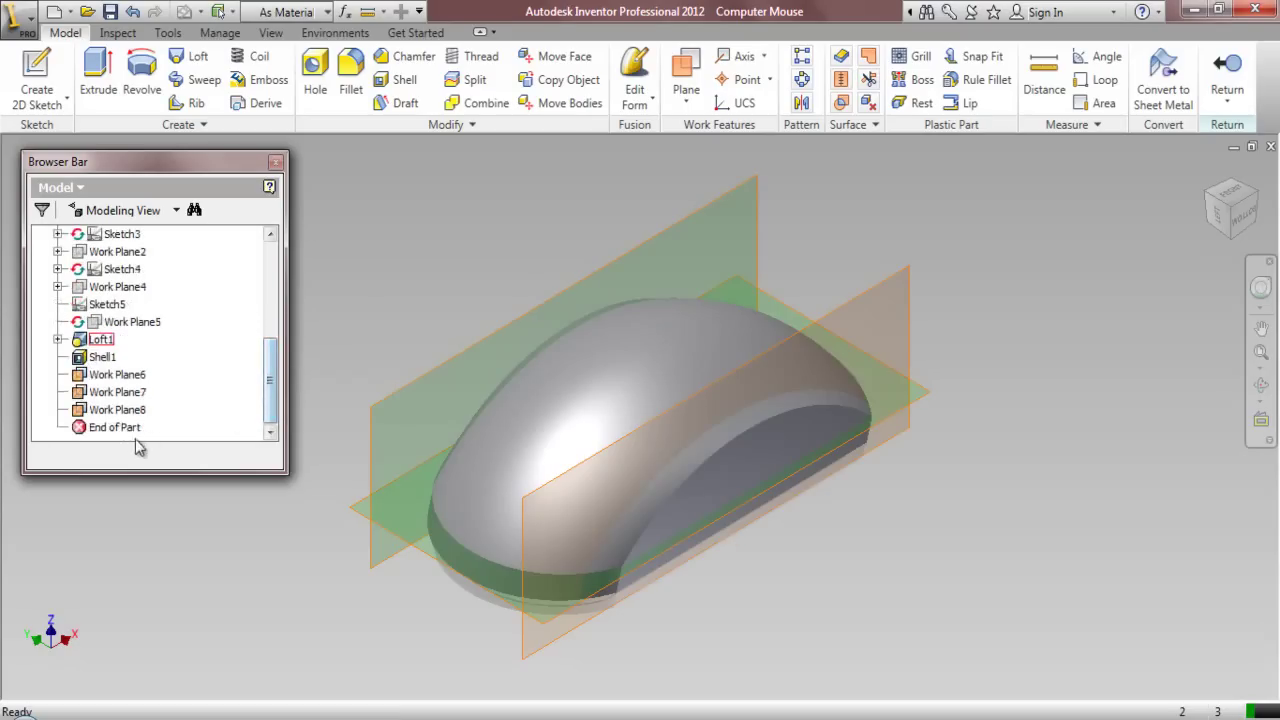
drag(129, 440, 132, 362)
drag(271, 375, 276, 290)
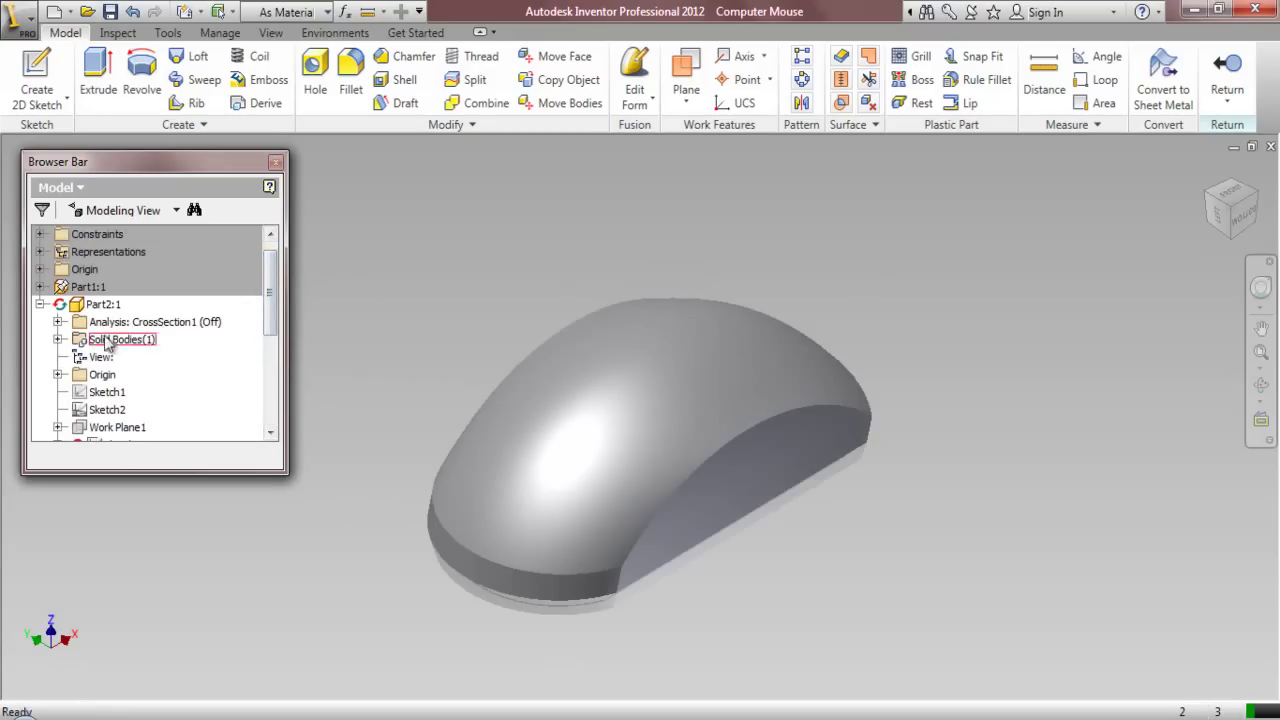
Expand Part2's Solid Bodies folder and mark Solid1 as an export object
click(59, 340)
click(114, 360)
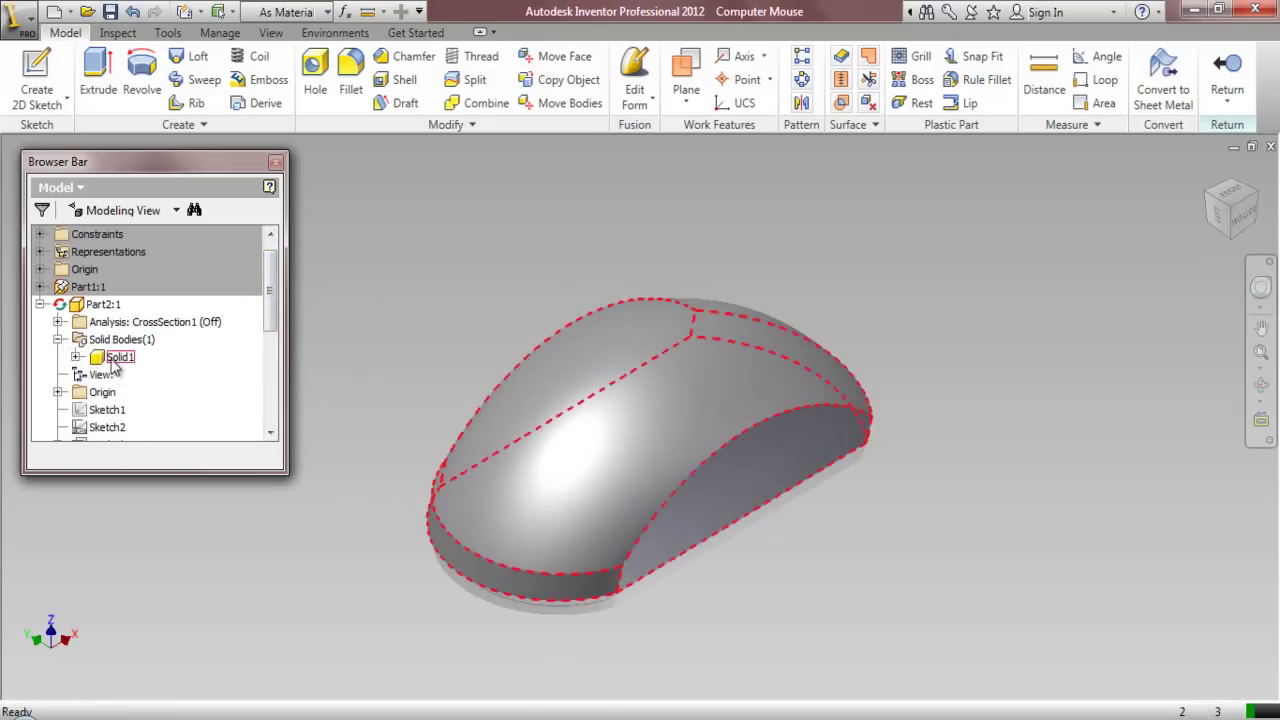
right_click(114, 366)
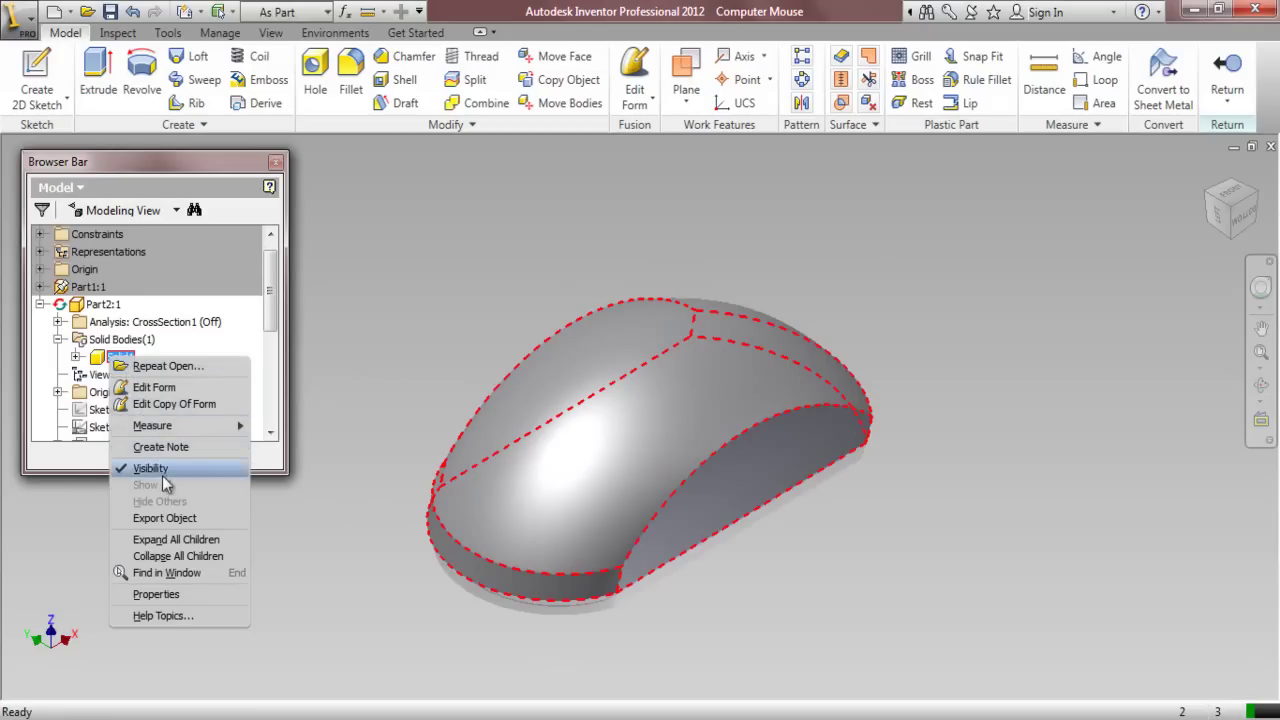
click(185, 519)
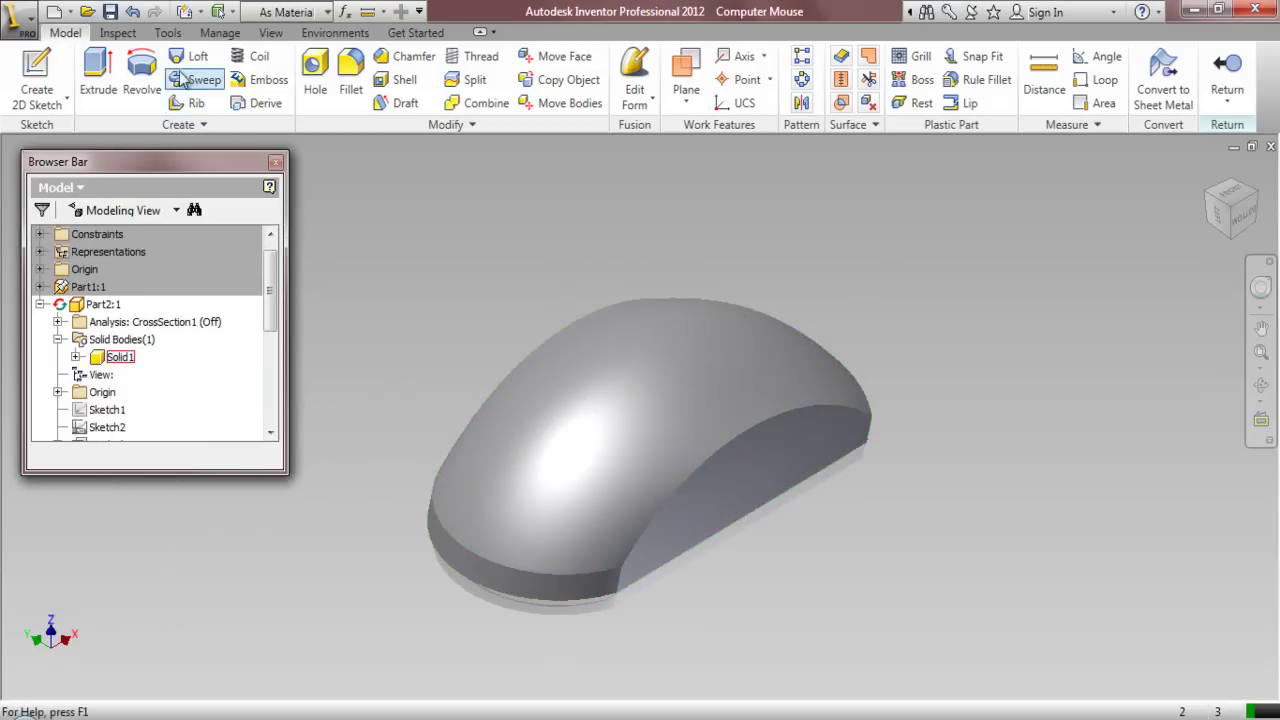
Start the Make Part command from Part2 and include Solid1 among the derived solid bodies
click(125, 34)
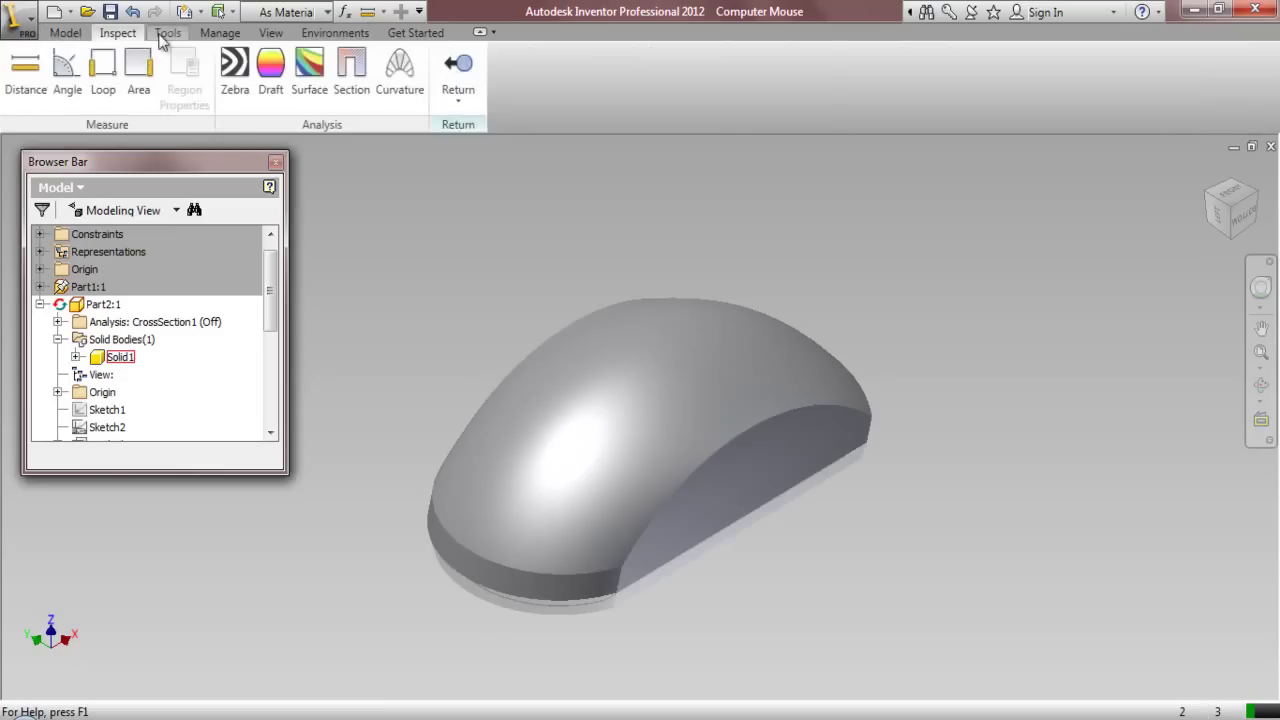
click(163, 35)
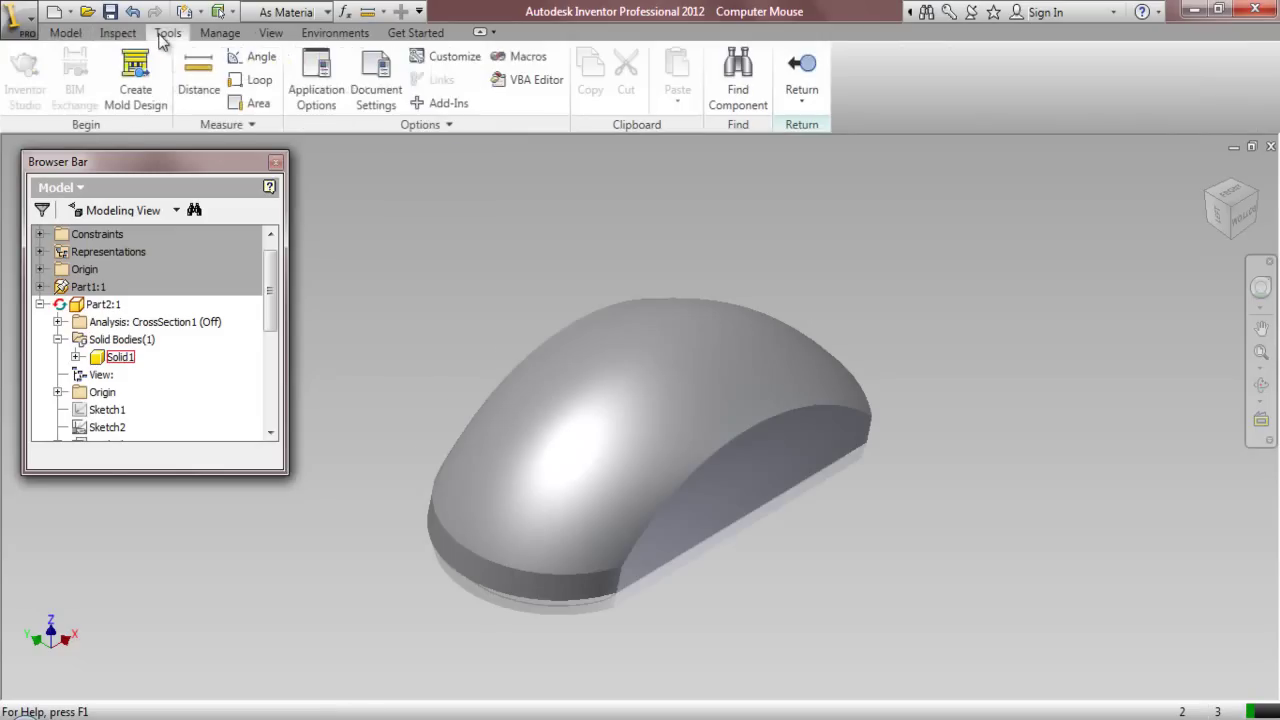
click(218, 34)
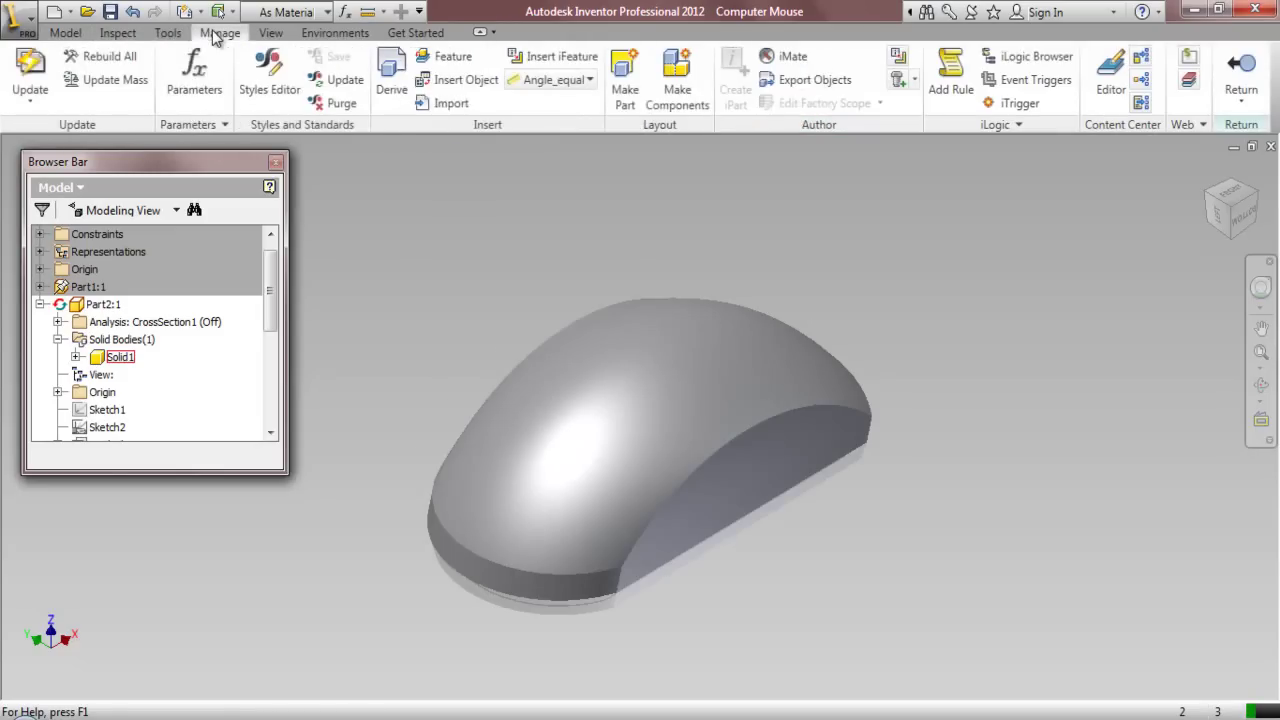
click(626, 90)
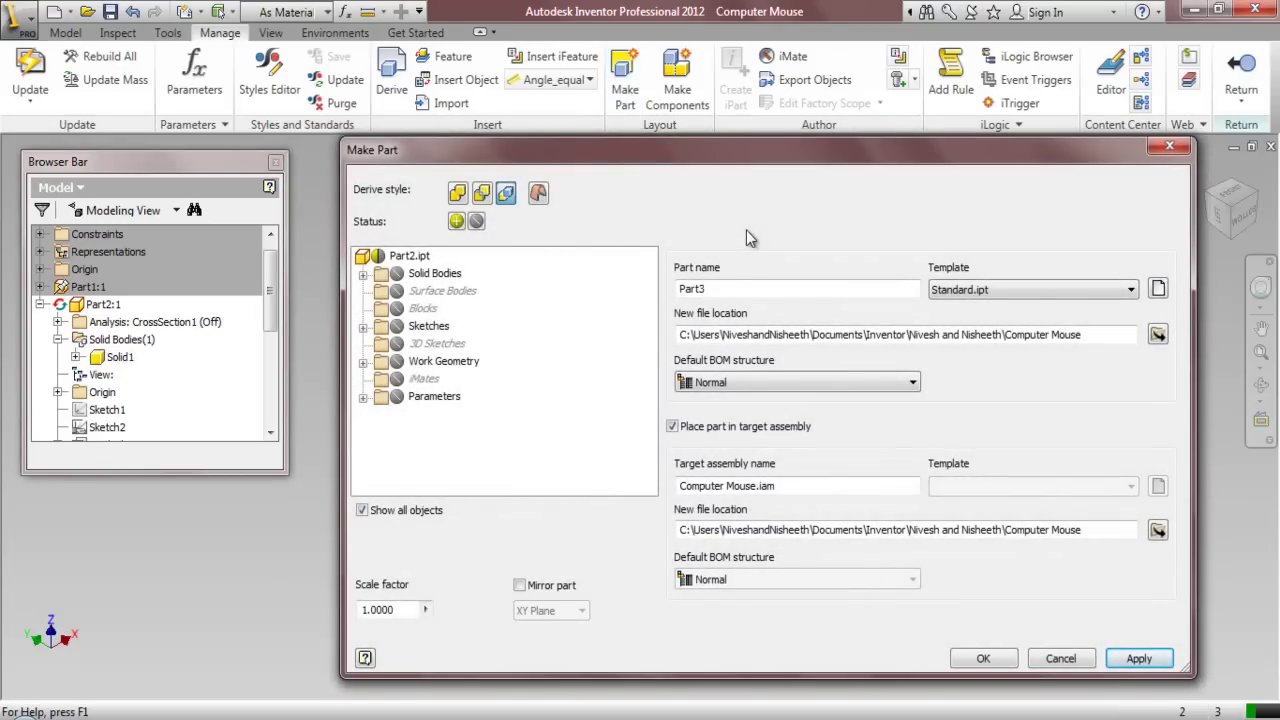
click(363, 274)
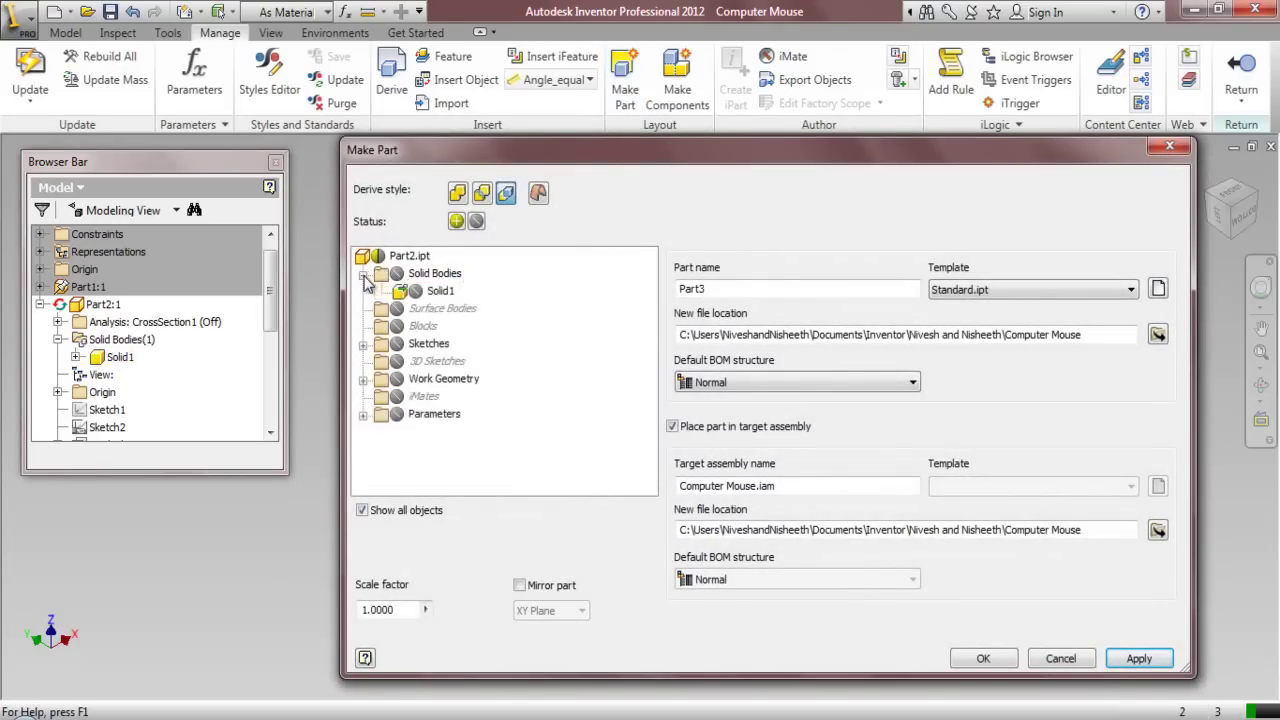
click(416, 291)
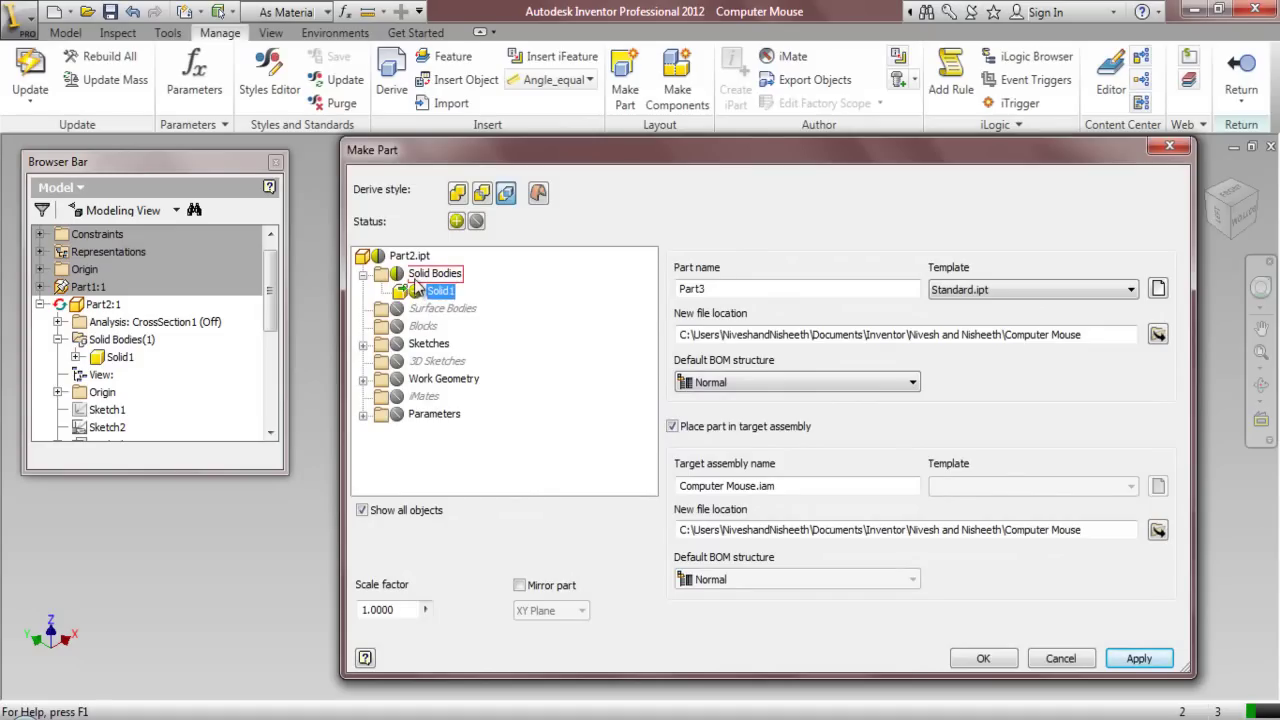
Turn off placing the derived part in the target assembly and choose the My Preference.ipt template
click(672, 426)
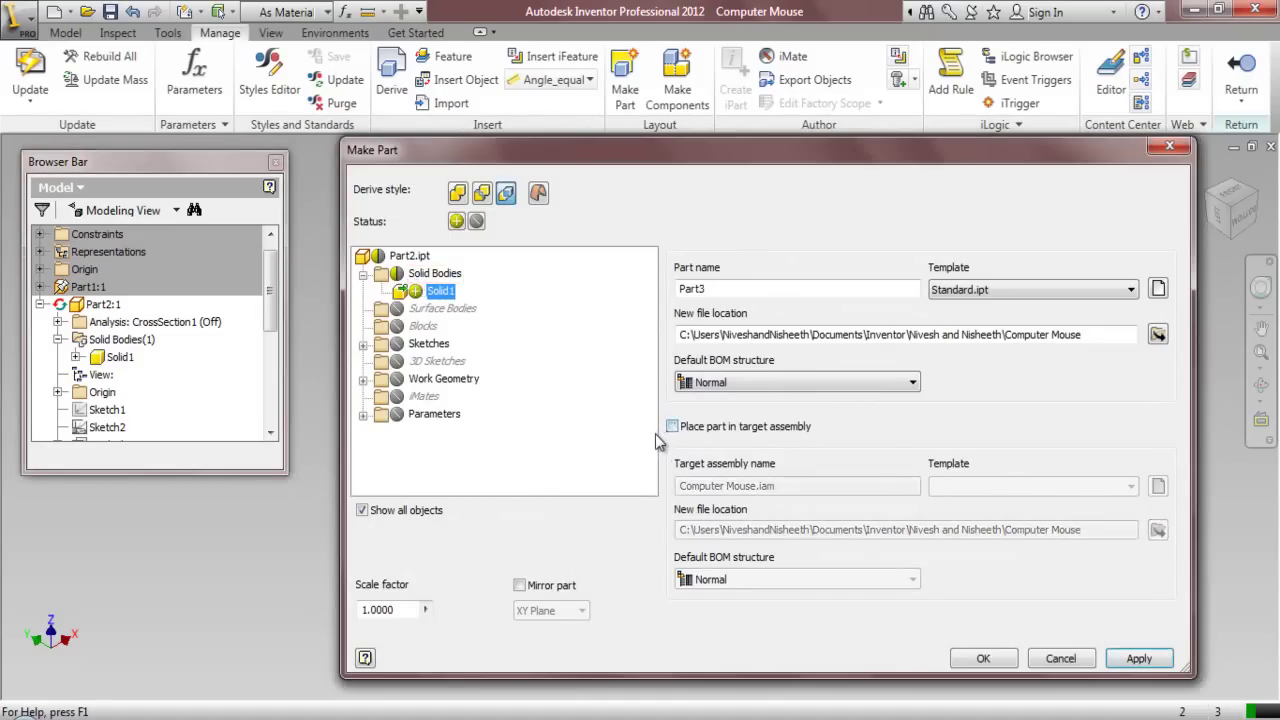
click(1132, 291)
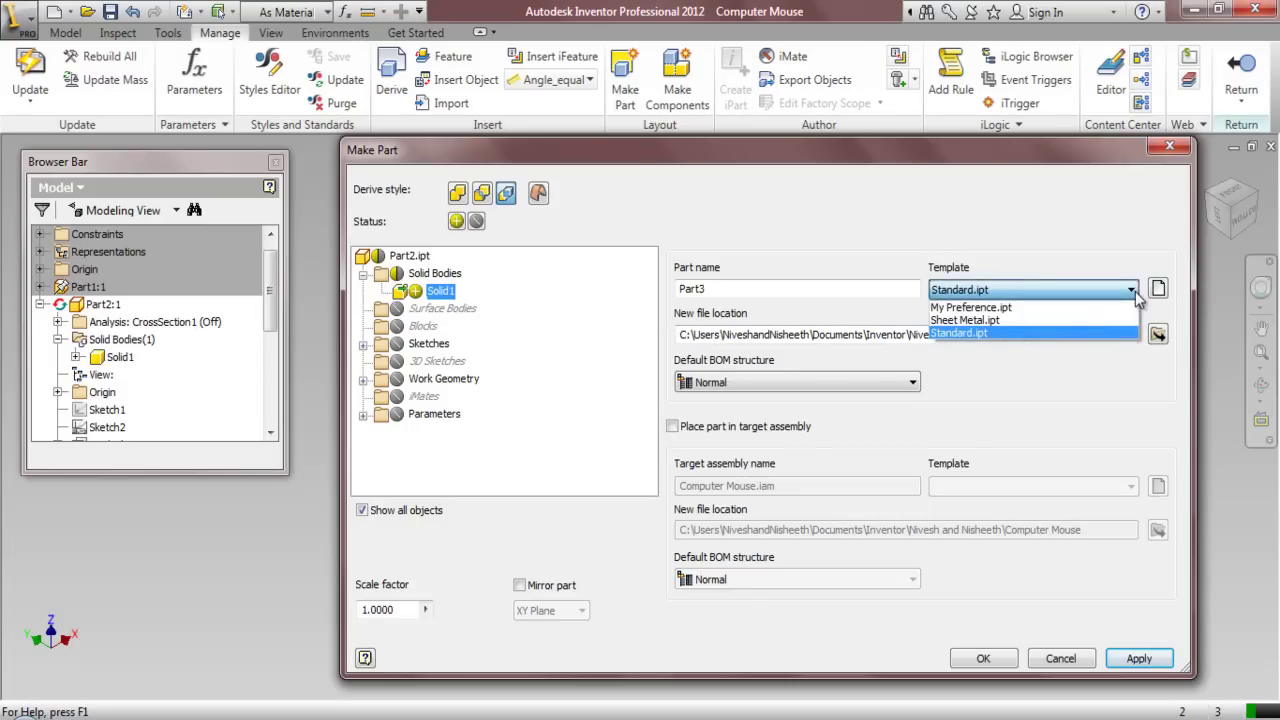
click(1056, 308)
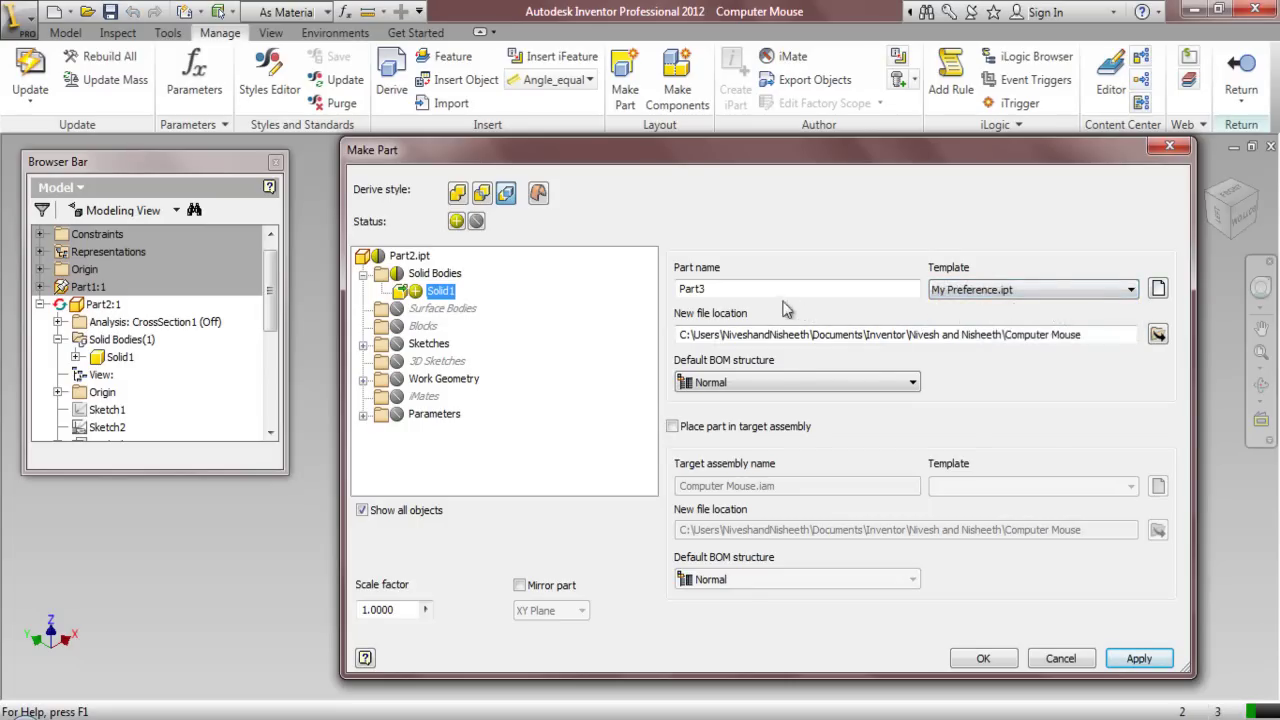
Create Part3 from the Make Part settings and orient it to an isometric view showing the domed body upright
click(983, 659)
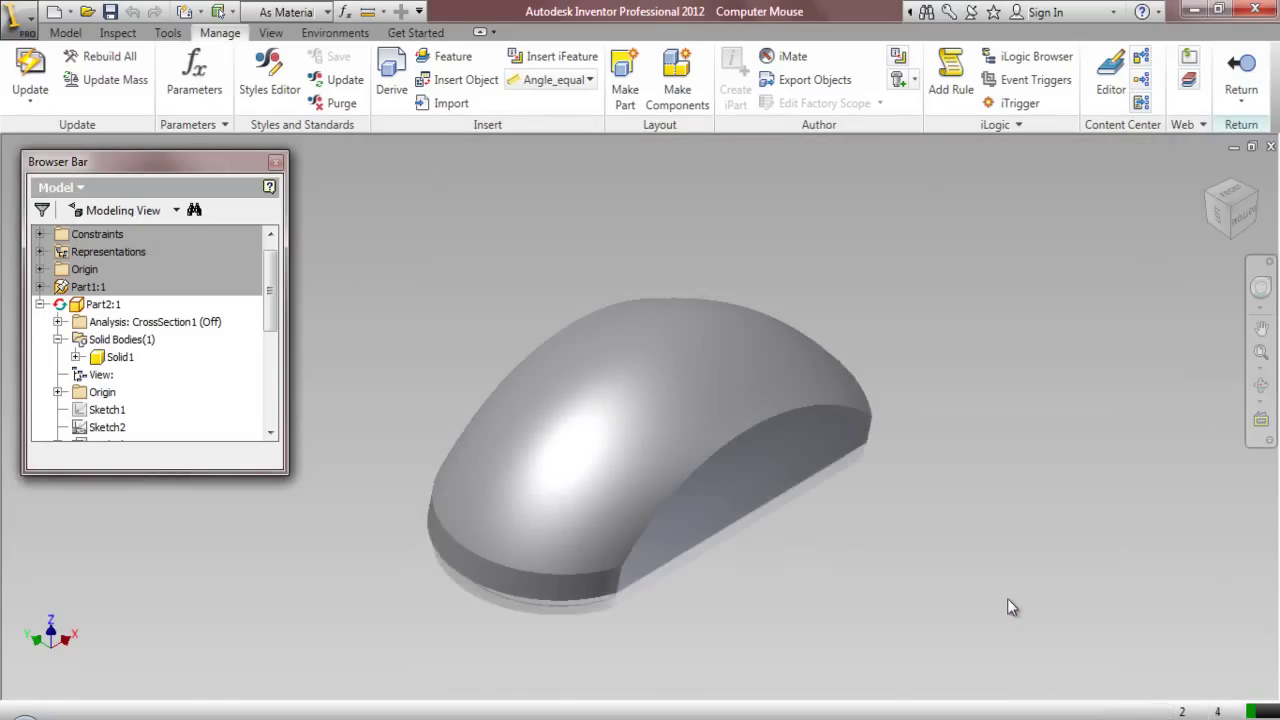
scroll(1008, 597, up, 5)
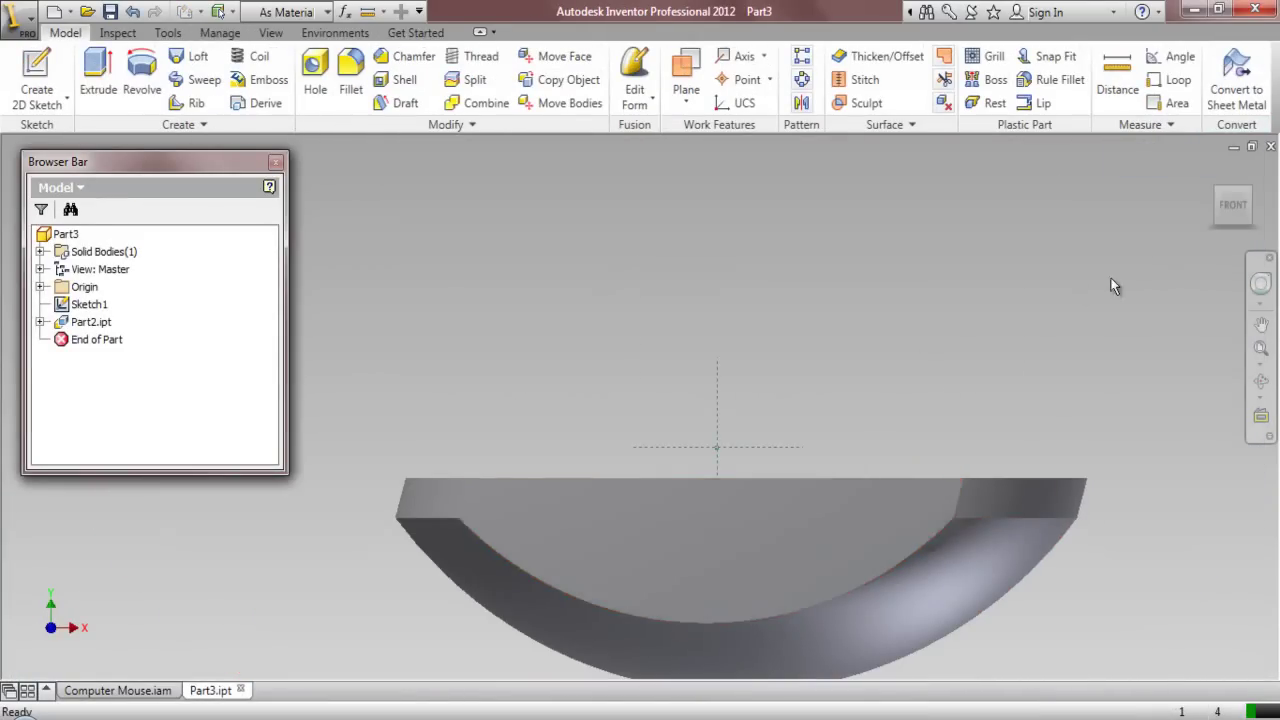
drag(1232, 191, 1173, 471)
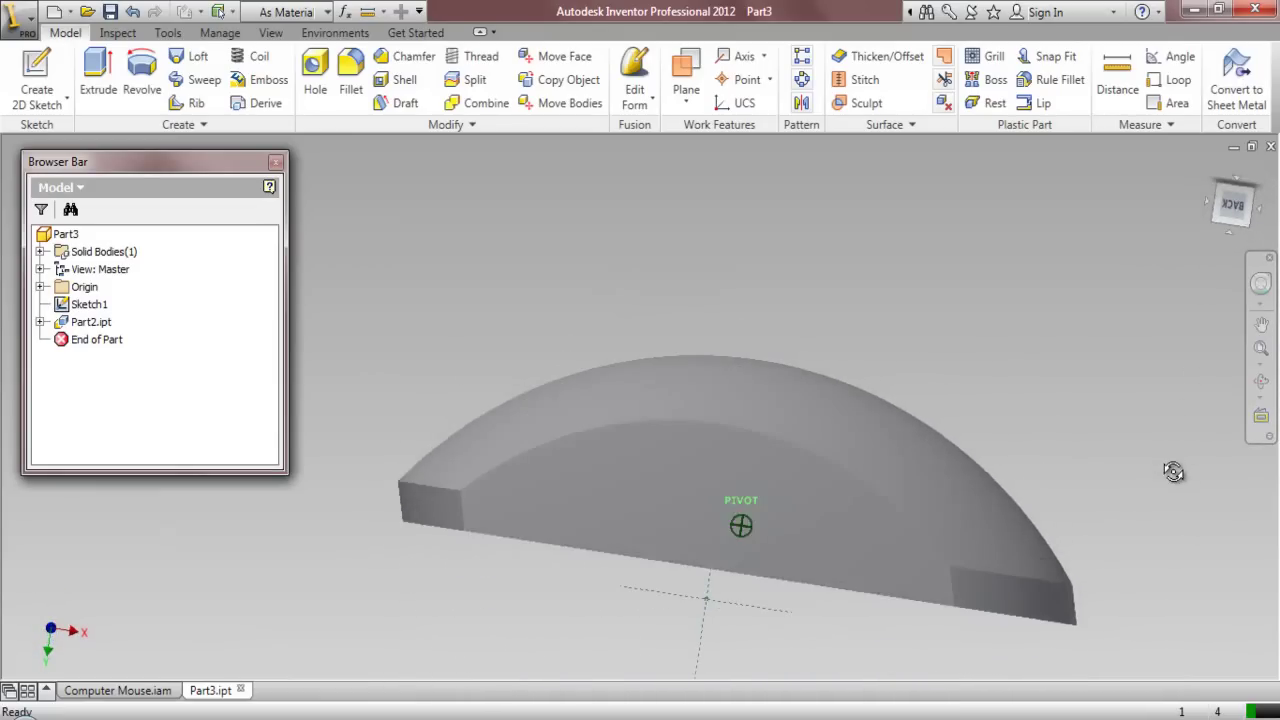
click(1212, 181)
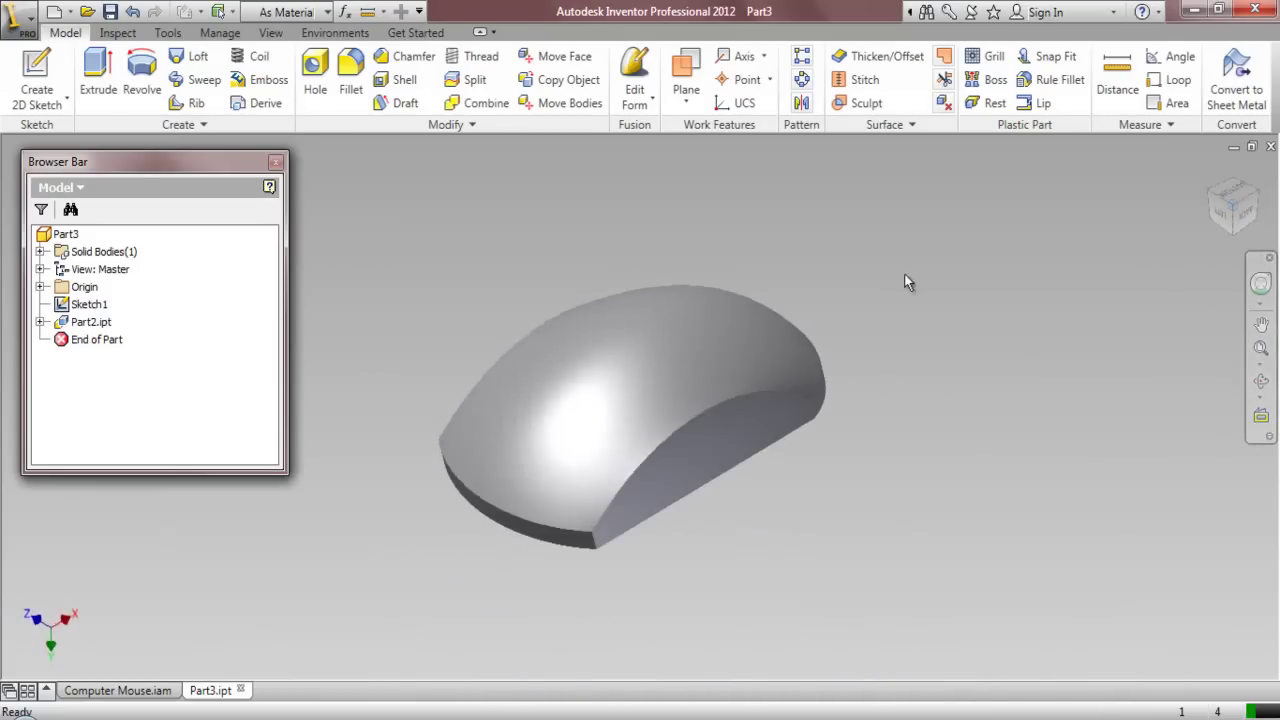
scroll(894, 277, up, 2)
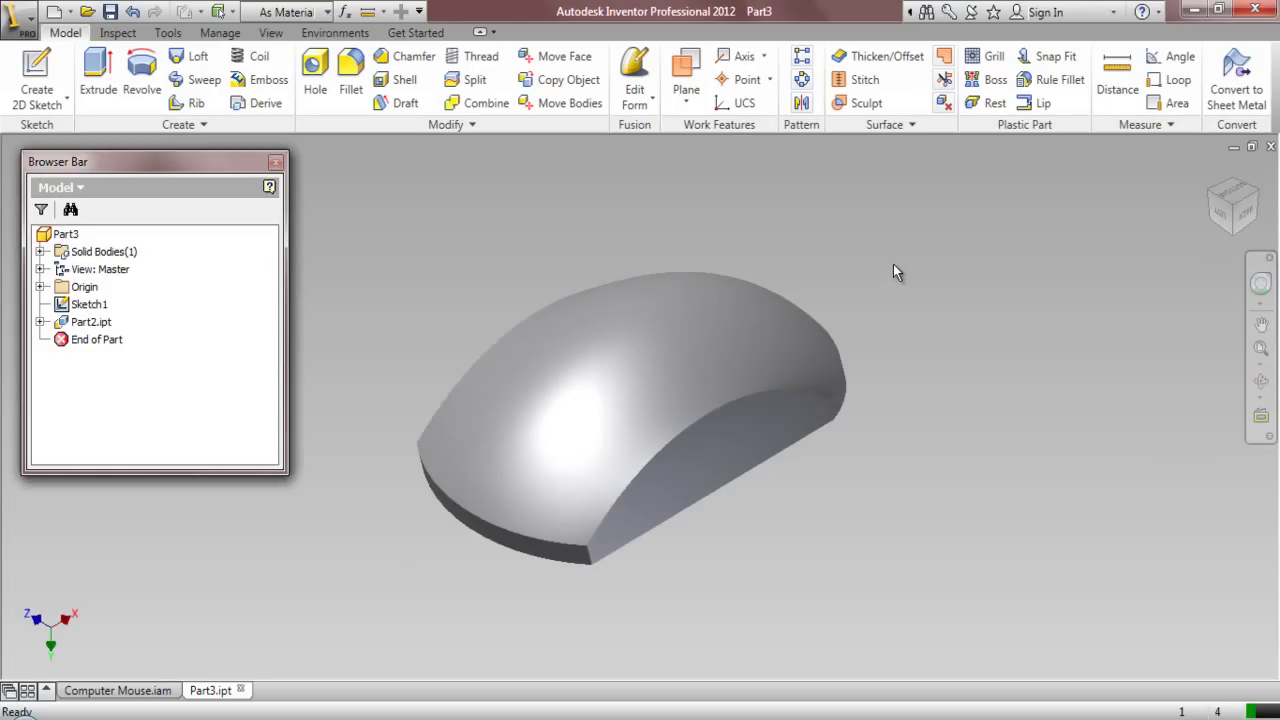
Set the face color style of Part3's narrow curved end face to Yellow
scroll(508, 556, up, 3)
click(519, 539)
right_click(519, 542)
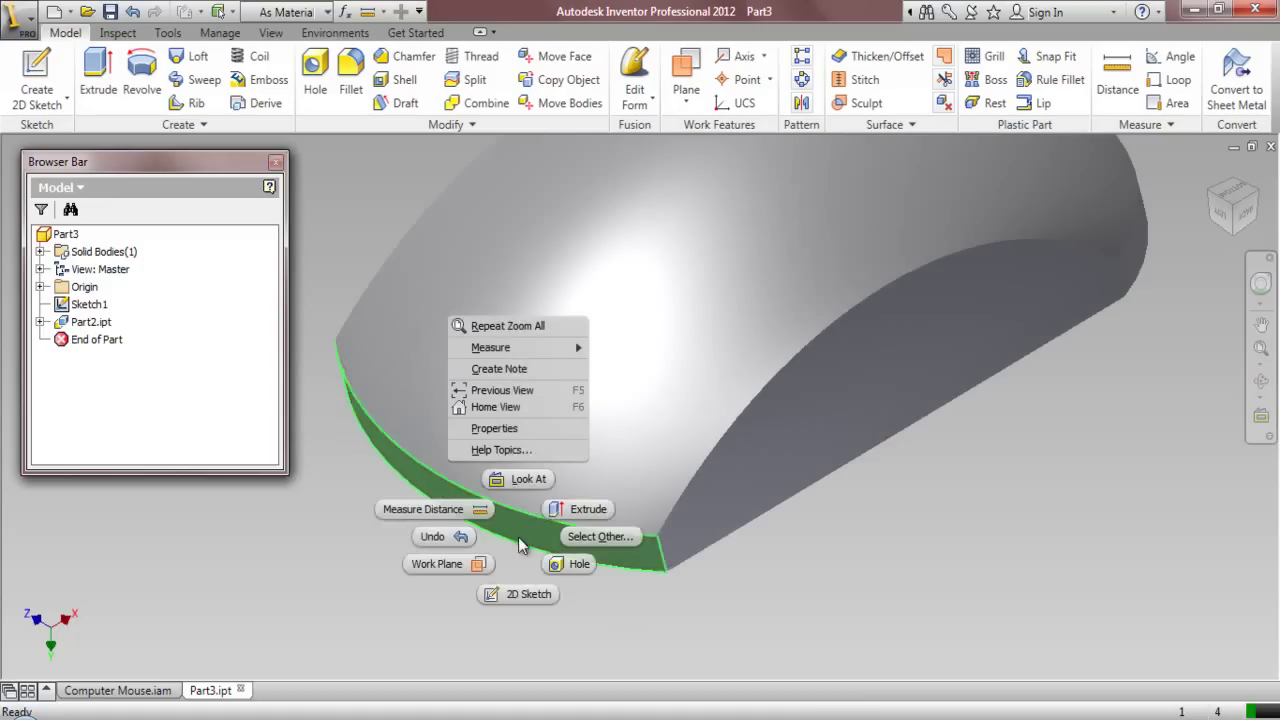
click(497, 429)
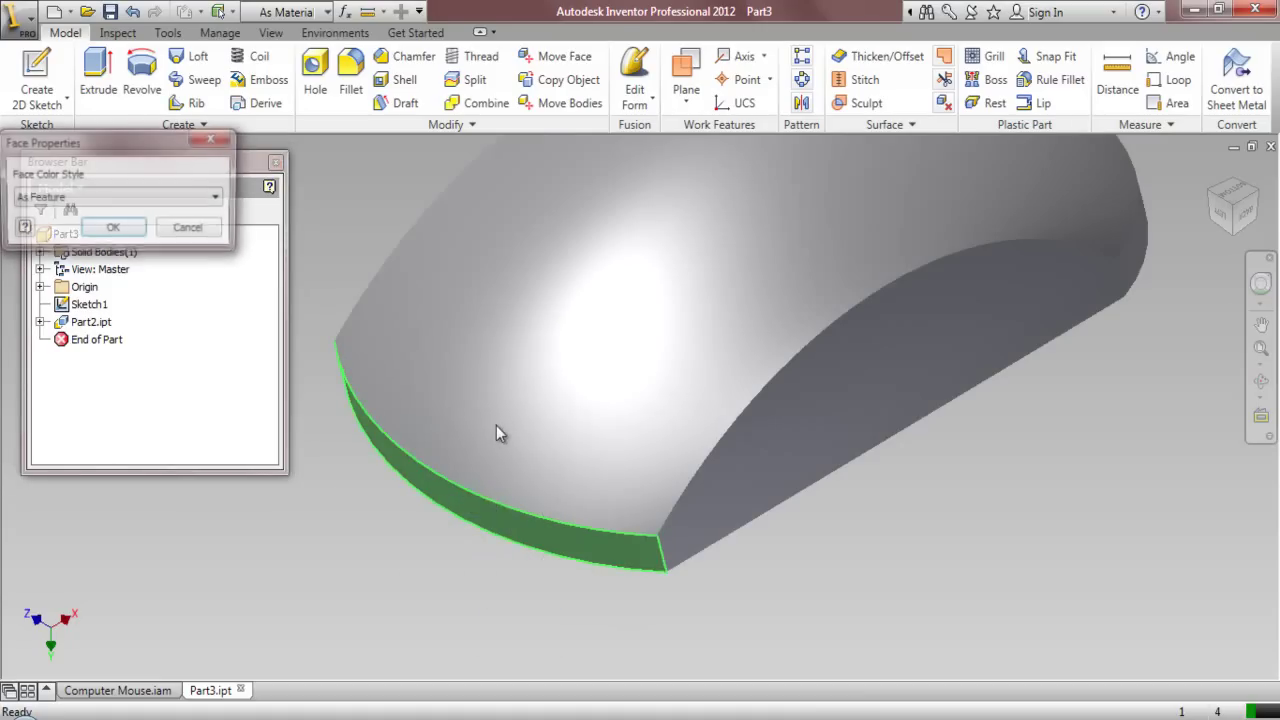
click(218, 198)
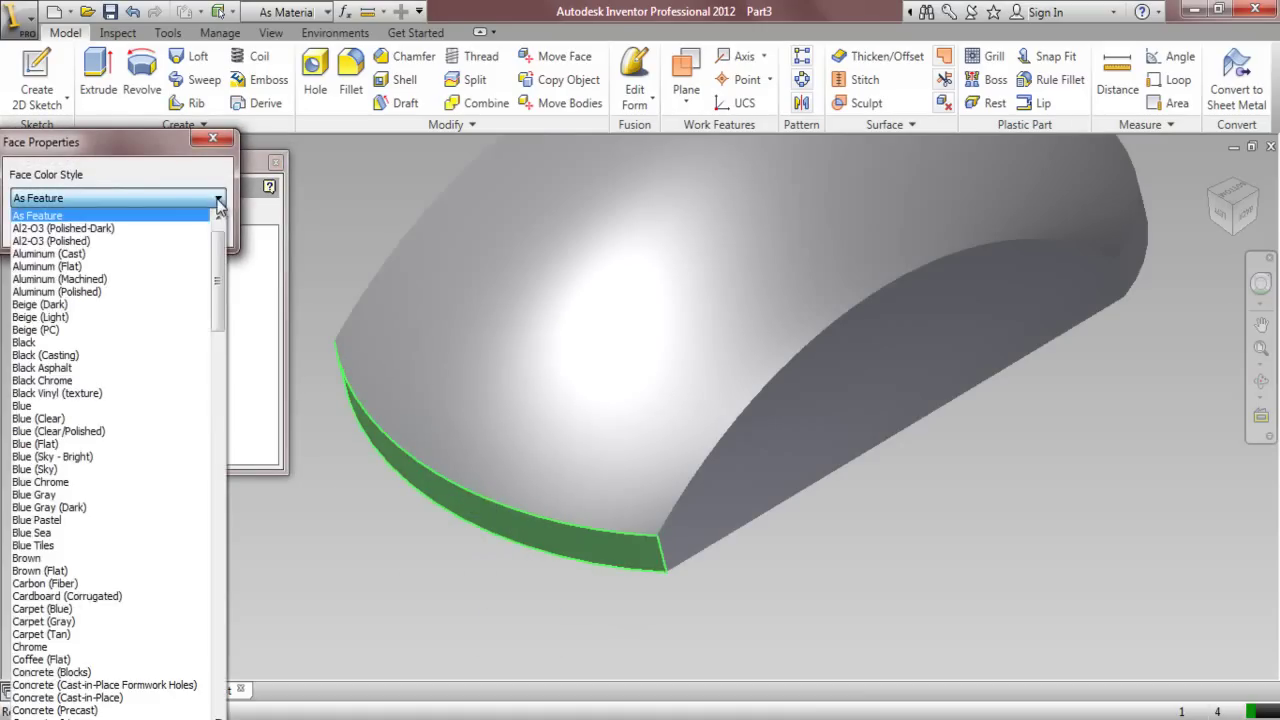
key(y)
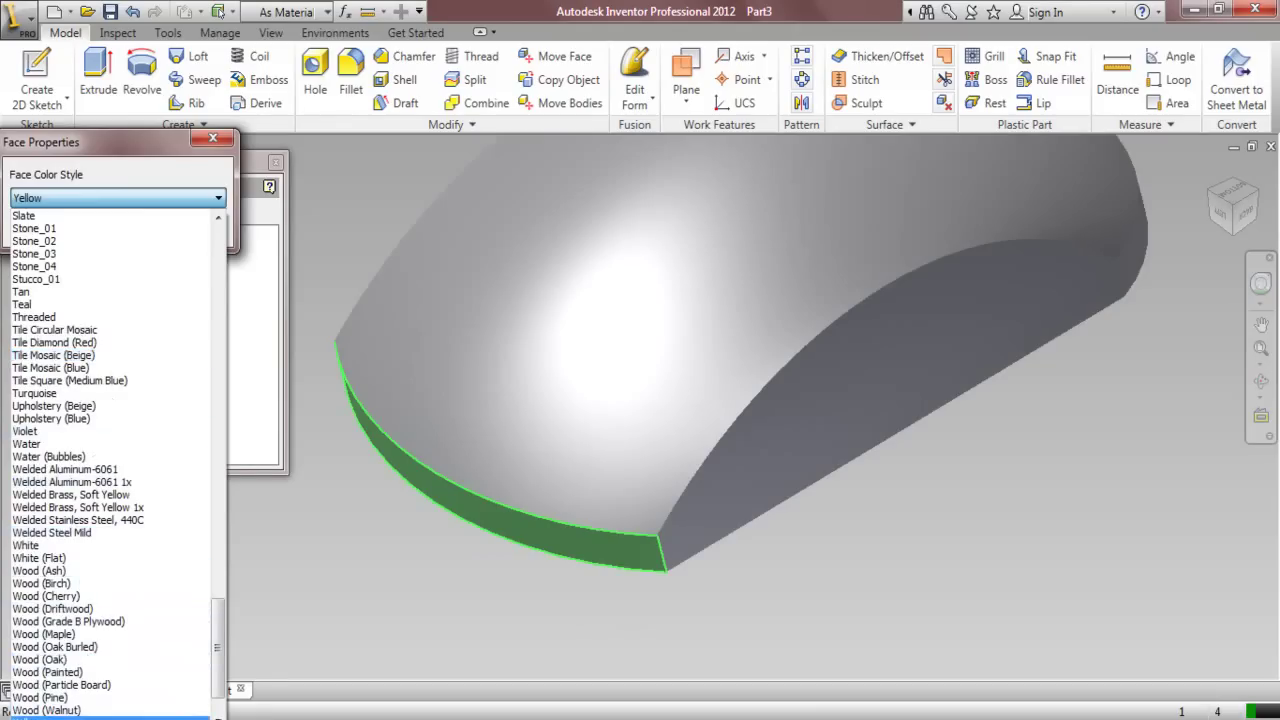
click(60, 713)
click(105, 229)
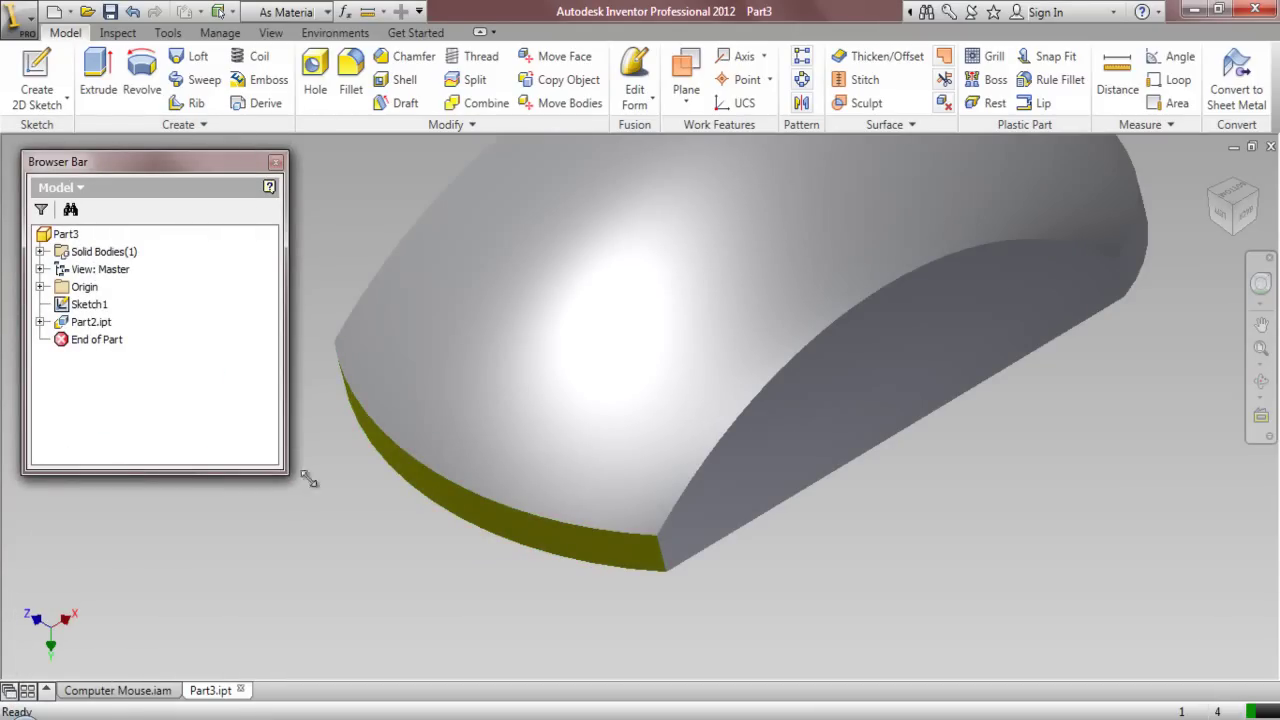
Hide Sketch1 in Part3 and break the derived Part2.ipt's link with its base component
right_click(60, 308)
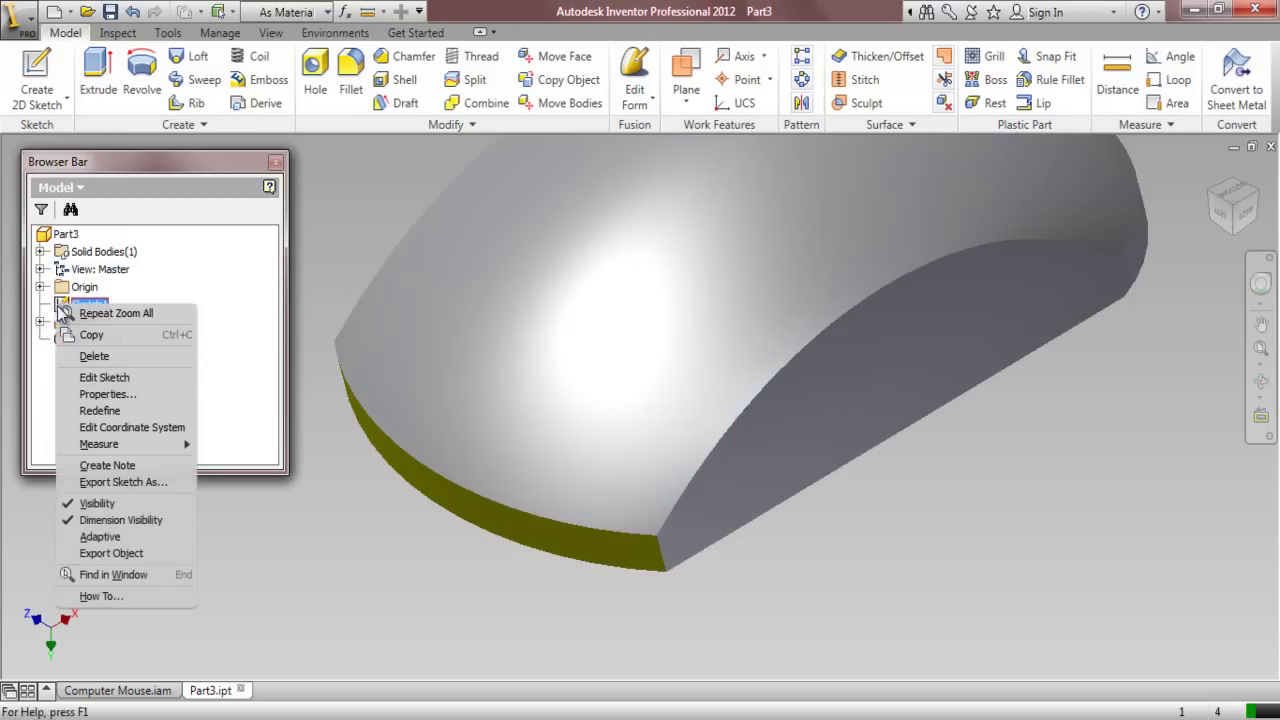
click(70, 506)
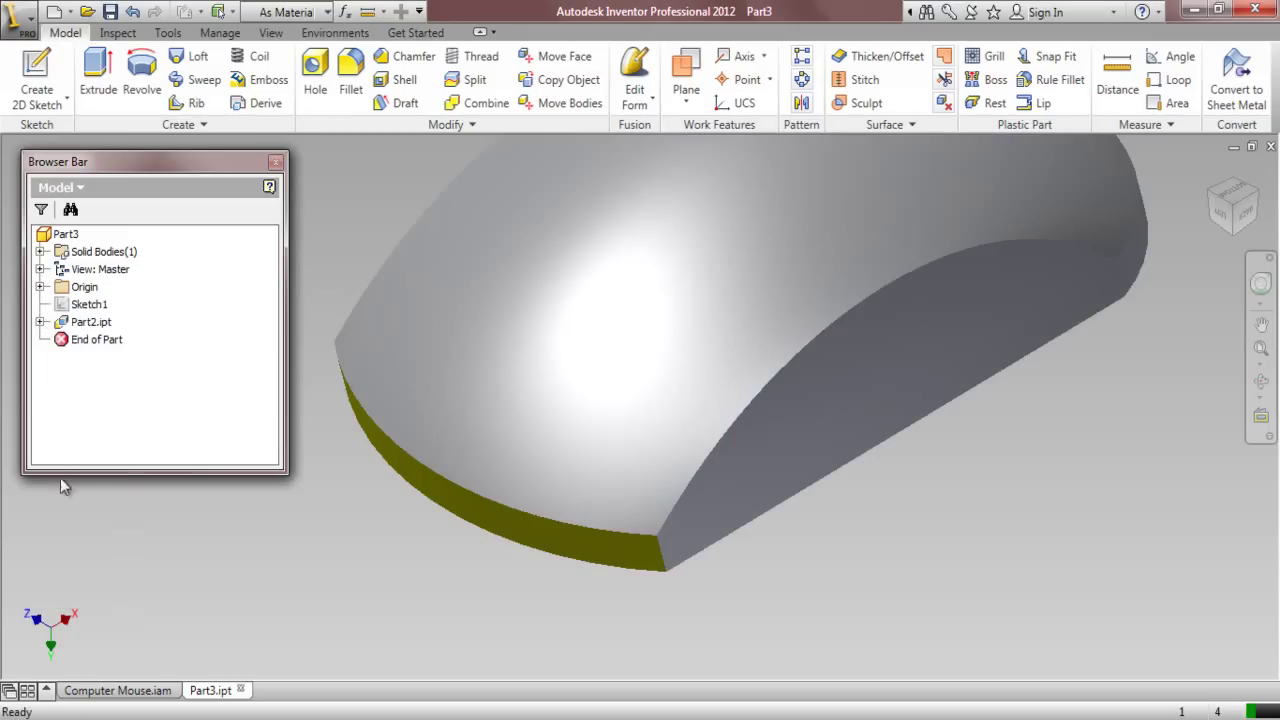
right_click(68, 326)
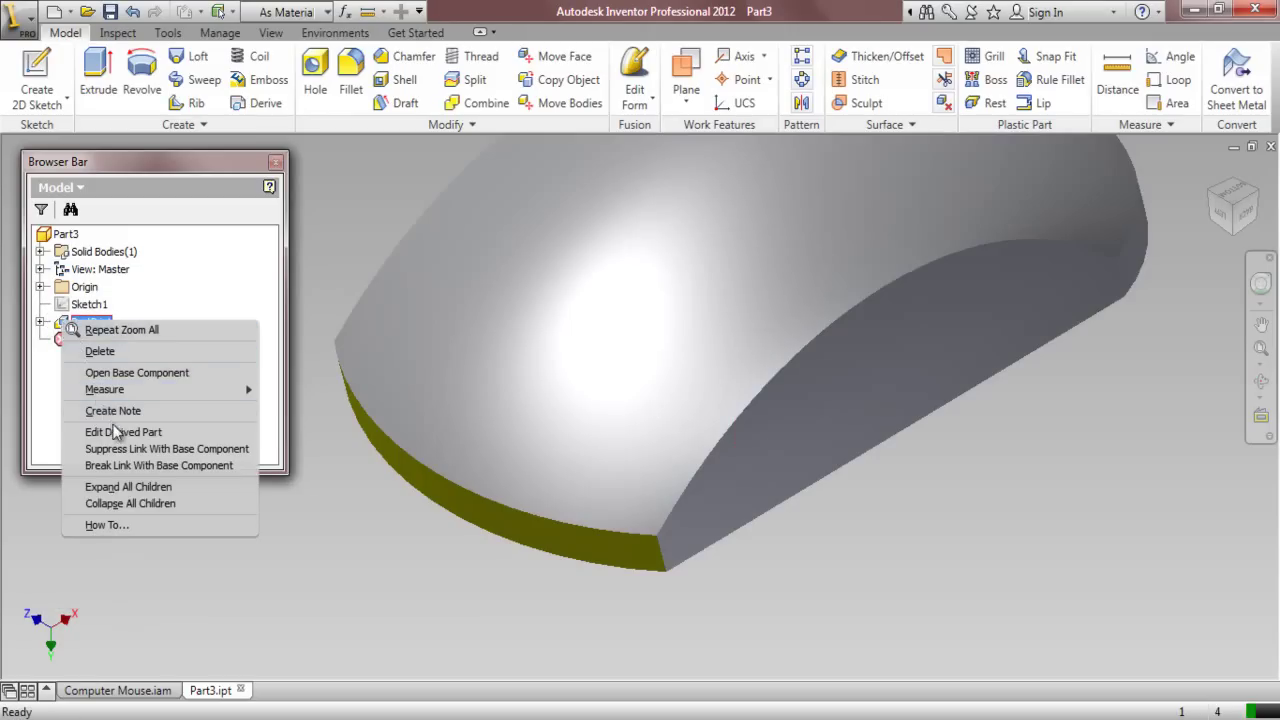
click(134, 467)
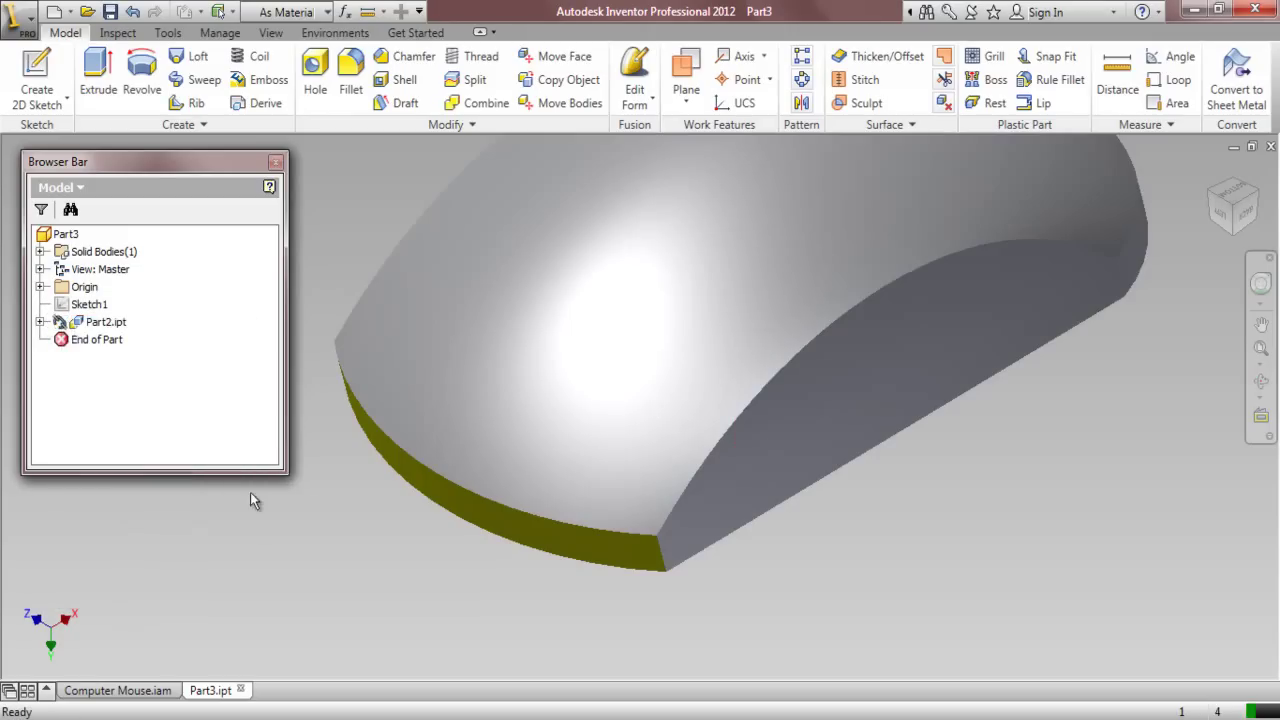
click(1261, 347)
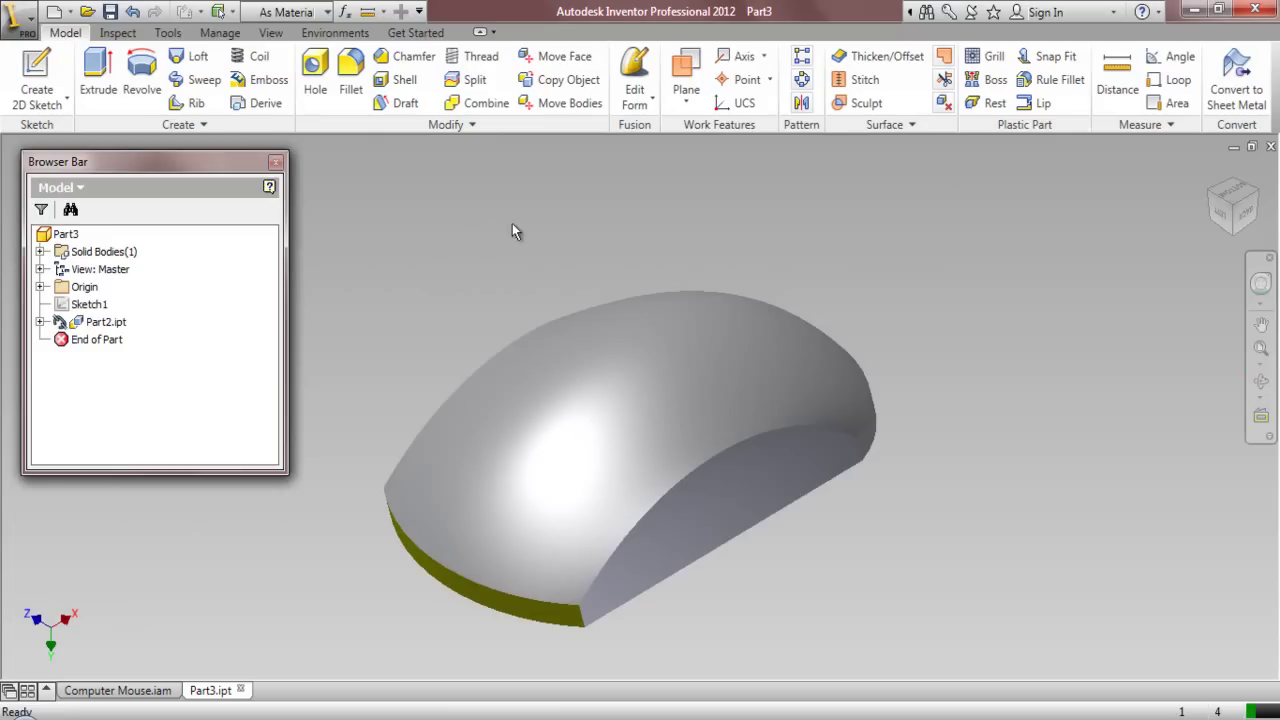
Close Part3 and move Part2's End of Part marker below Work Plane8 in the Computer Mouse assembly
click(1270, 147)
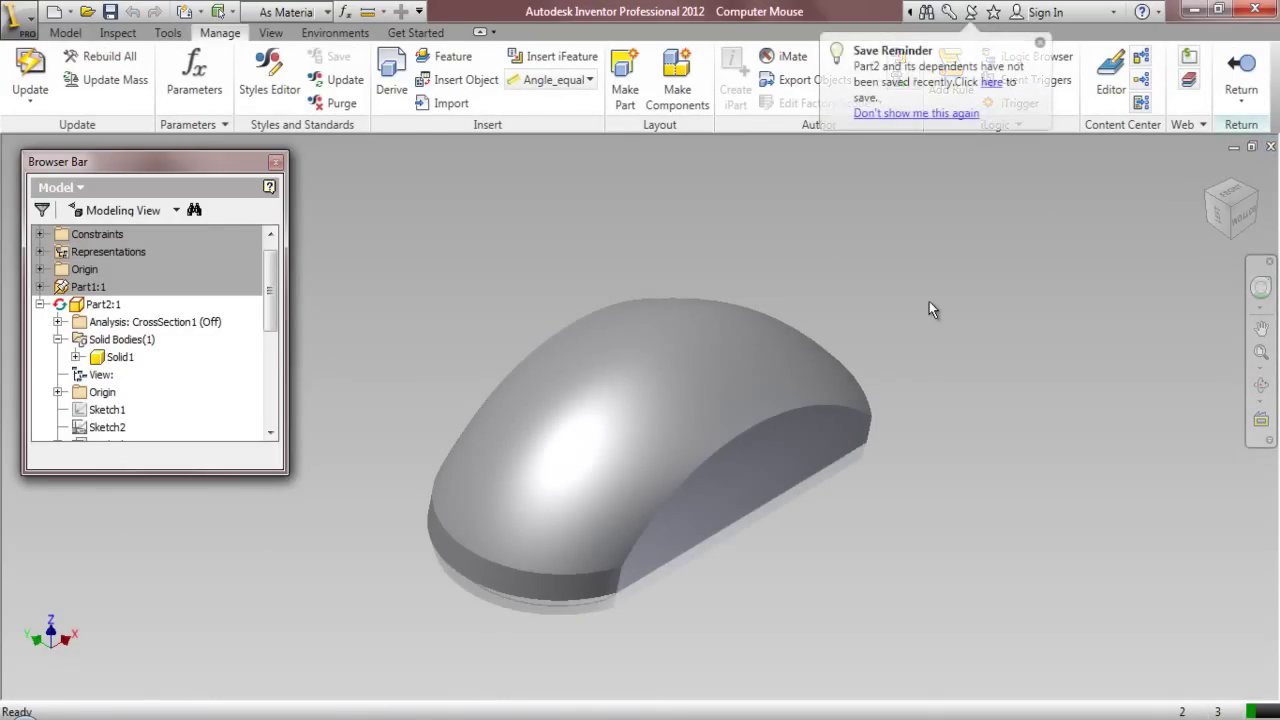
drag(268, 290, 268, 382)
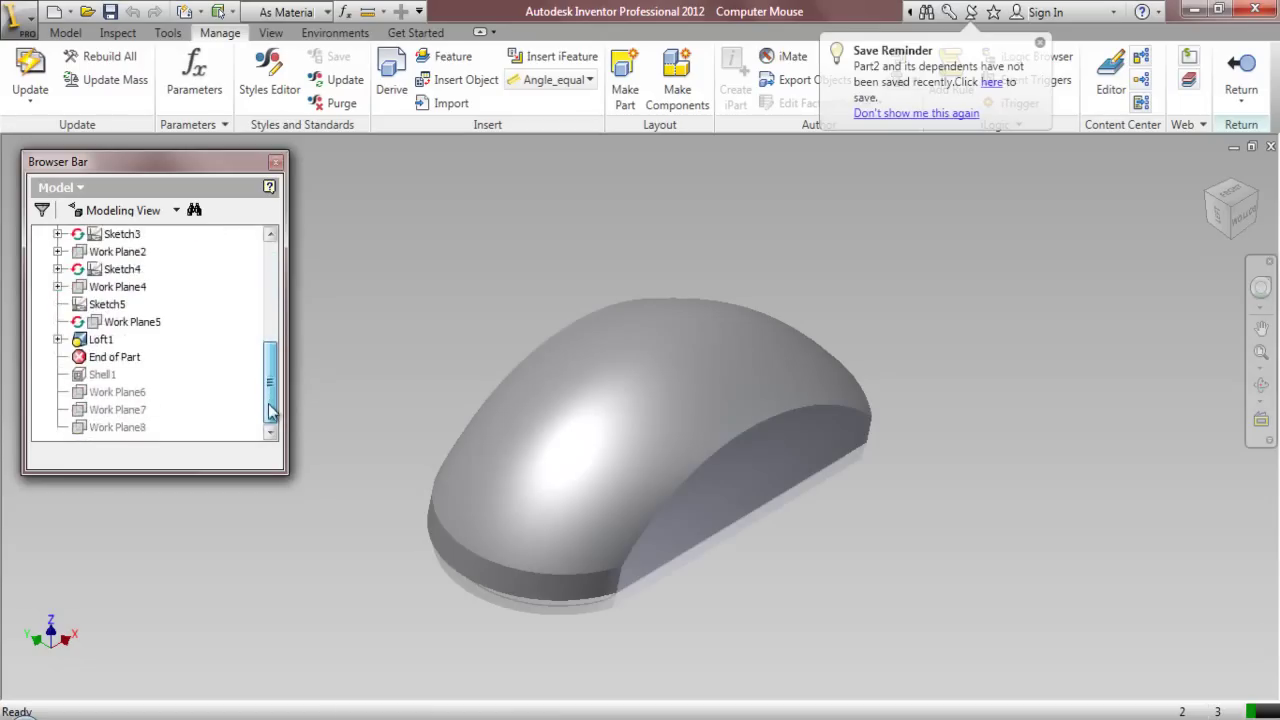
mouse_move(130, 368)
mouse_down()
mouse_move(137, 423)
mouse_move(155, 432)
mouse_up()
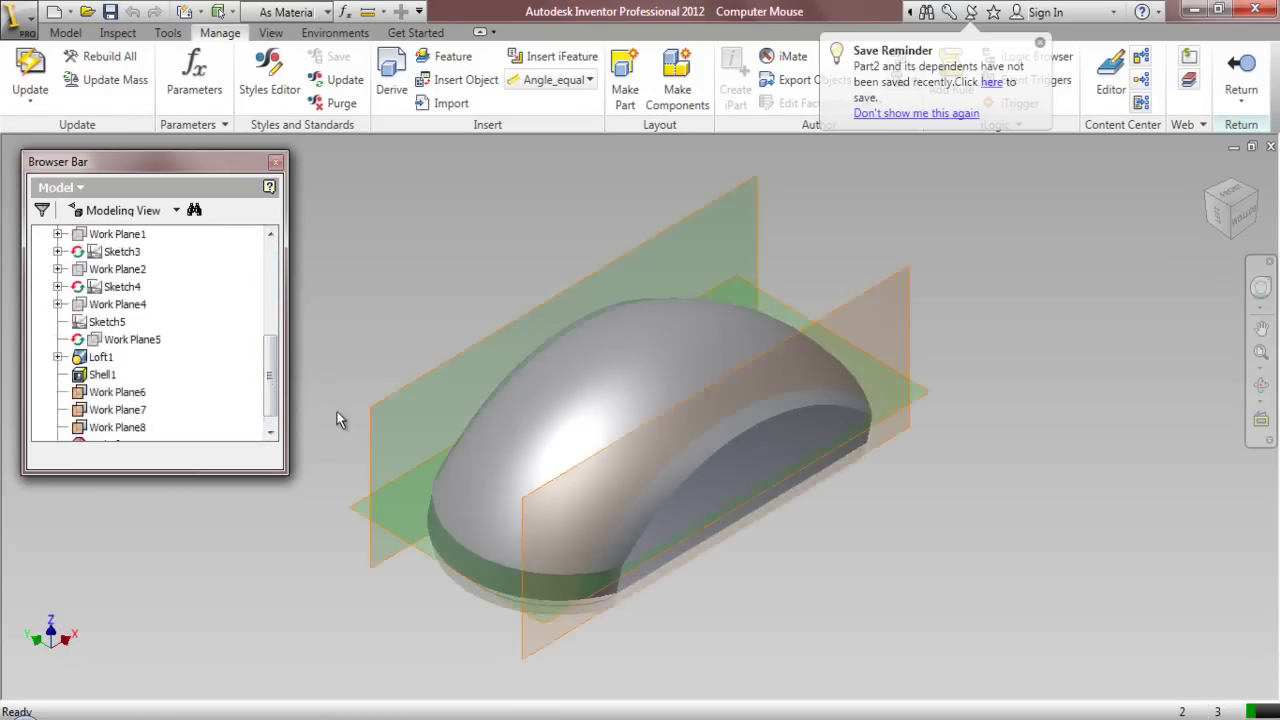
Set the face color style of the narrow curved face at Part2's end to Yellow
click(1266, 205)
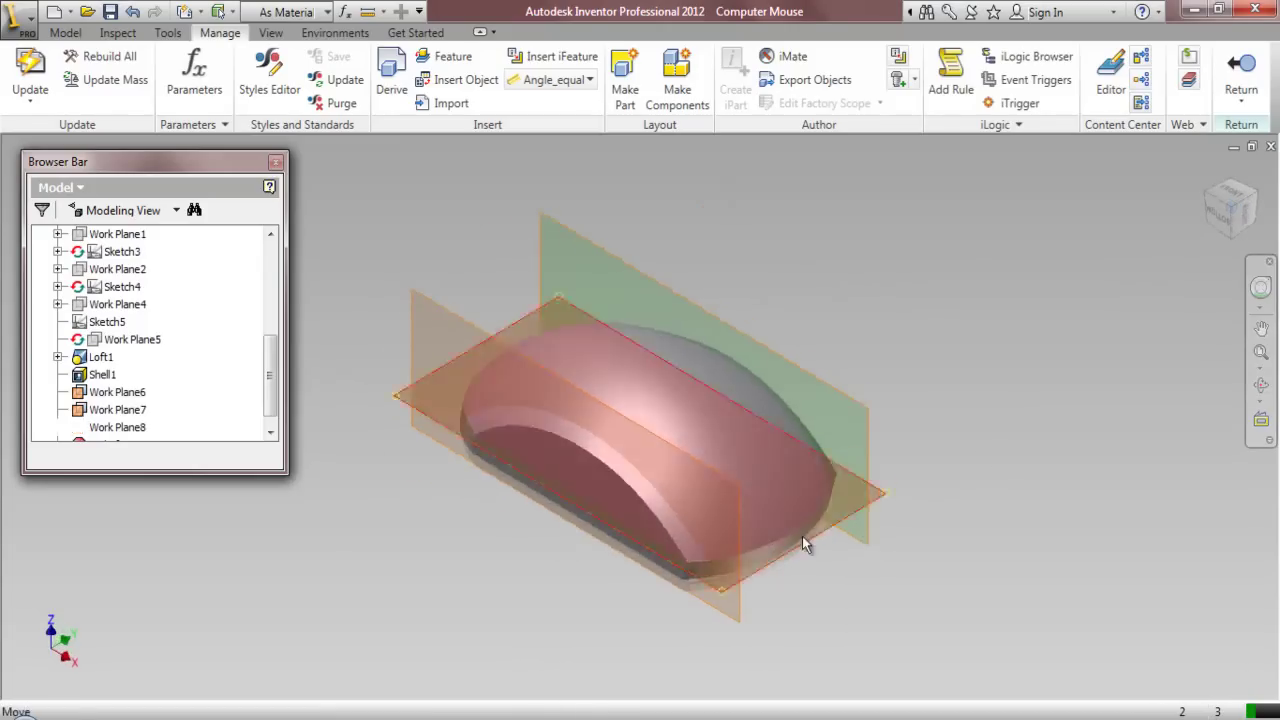
scroll(746, 562, up, 5)
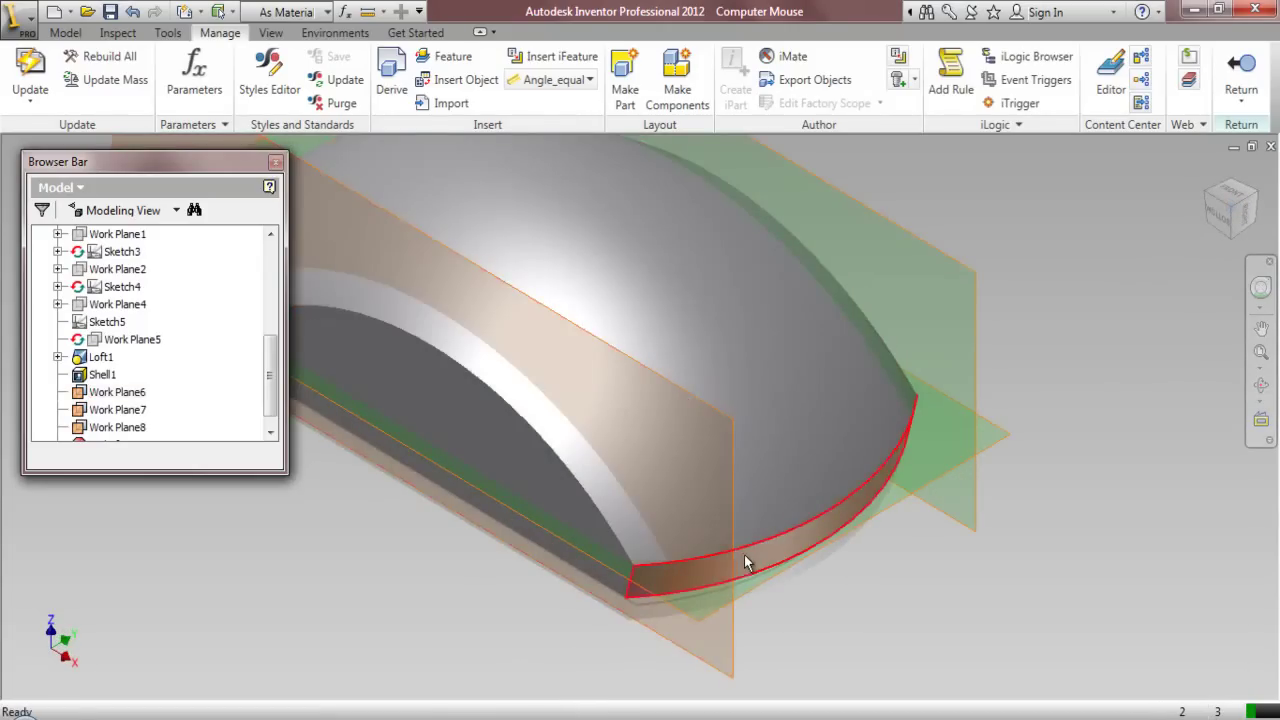
right_click(748, 558)
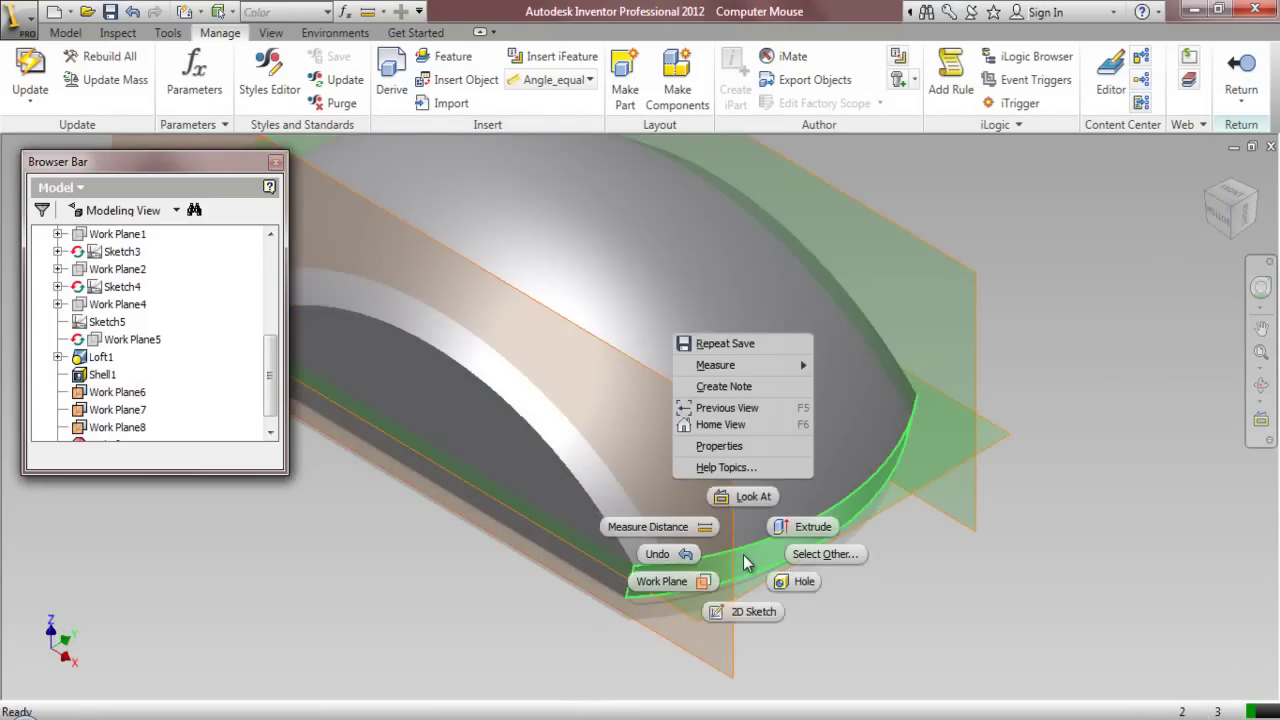
click(730, 446)
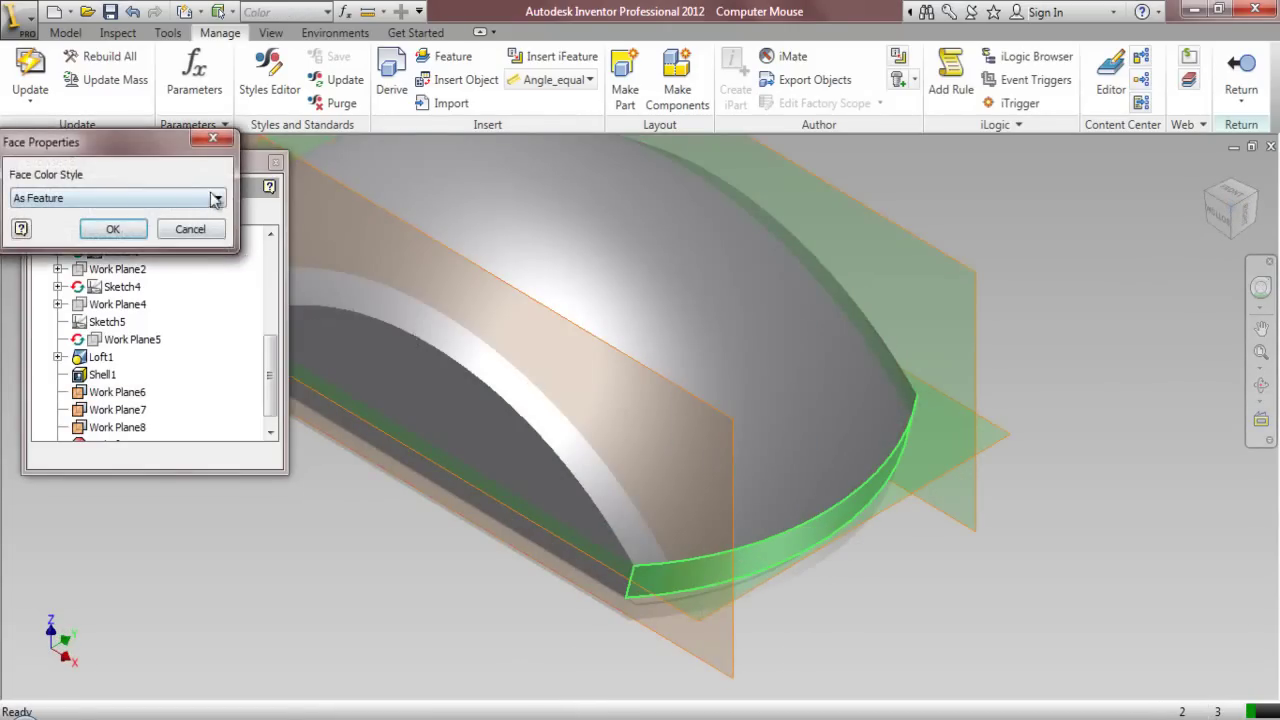
click(215, 199)
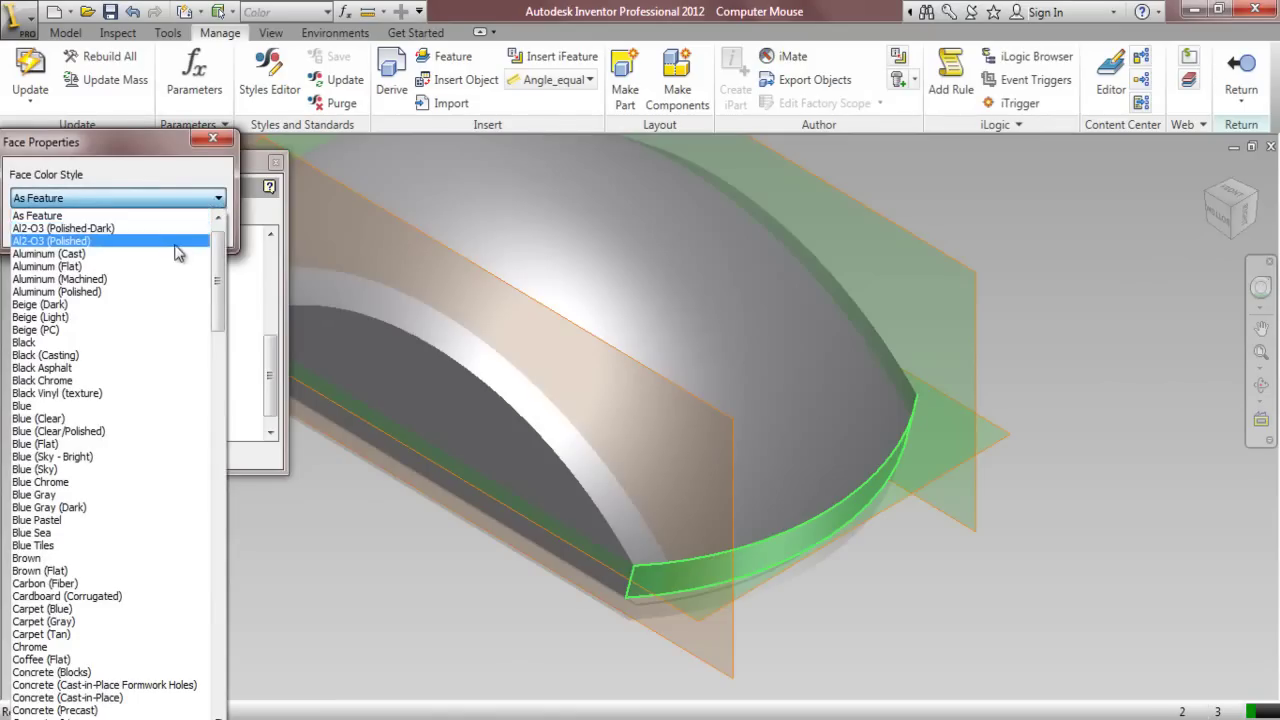
key(y)
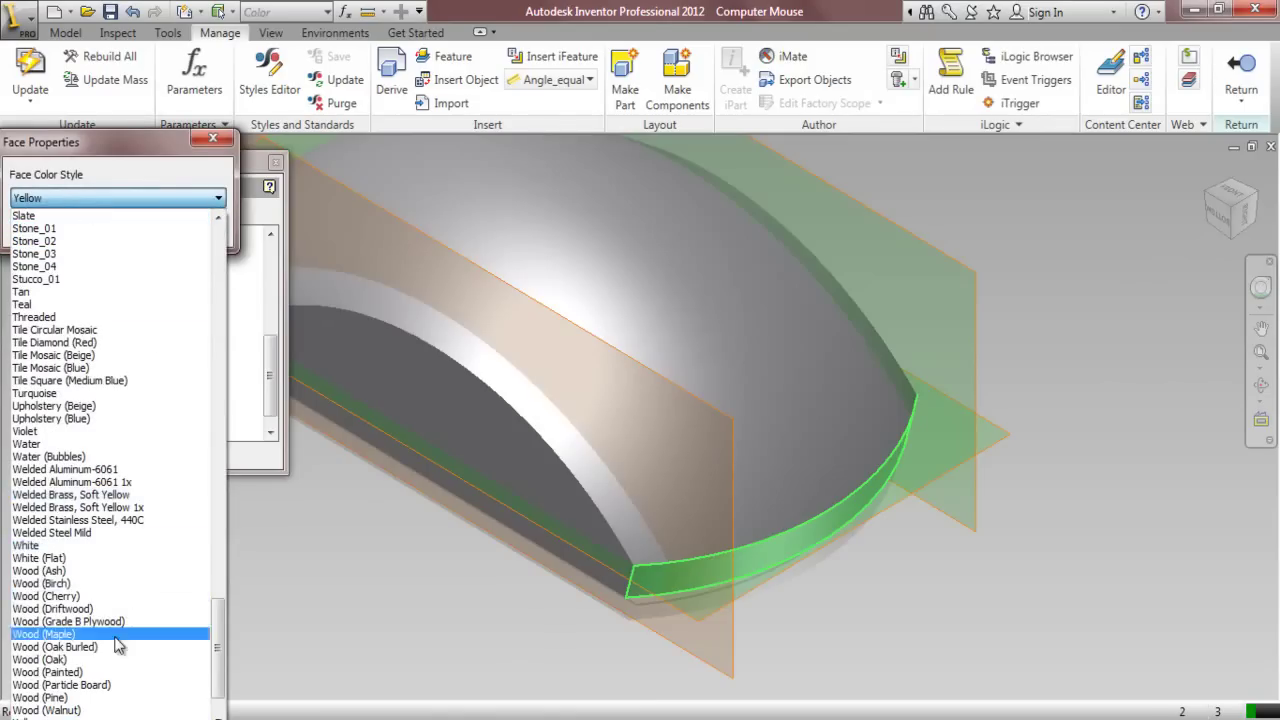
click(116, 708)
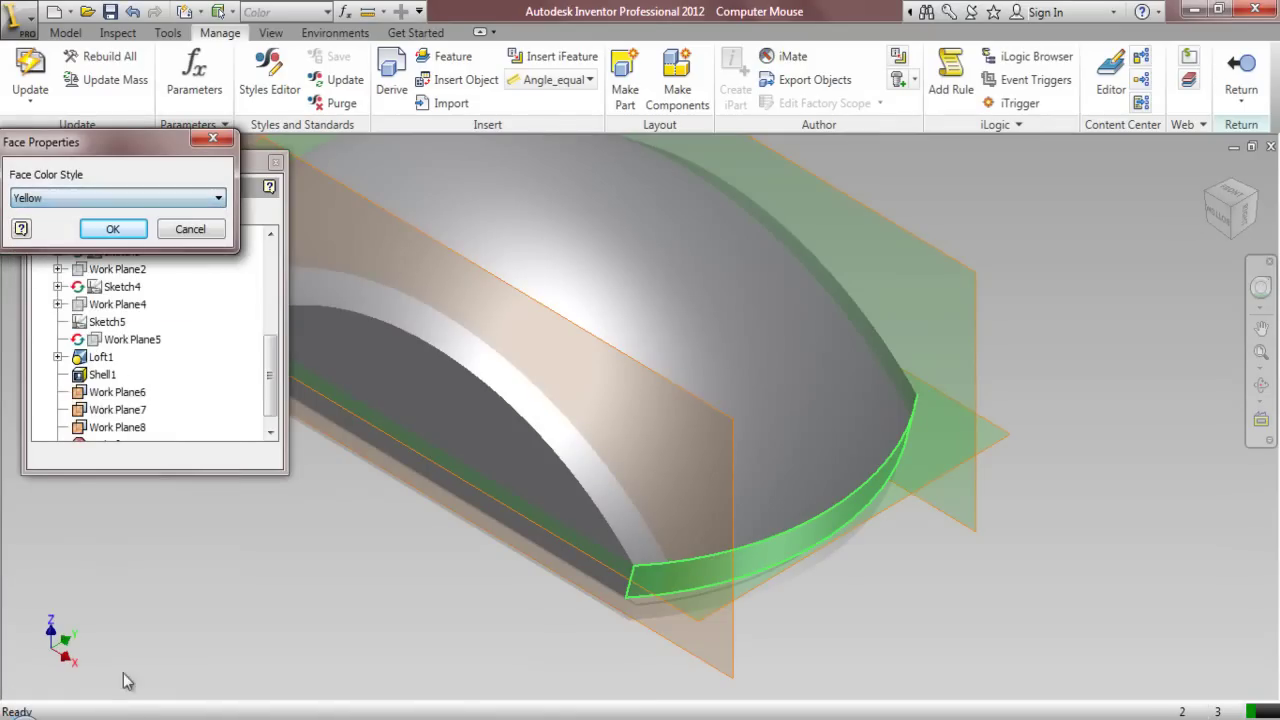
click(114, 228)
scroll(347, 595, down, 5)
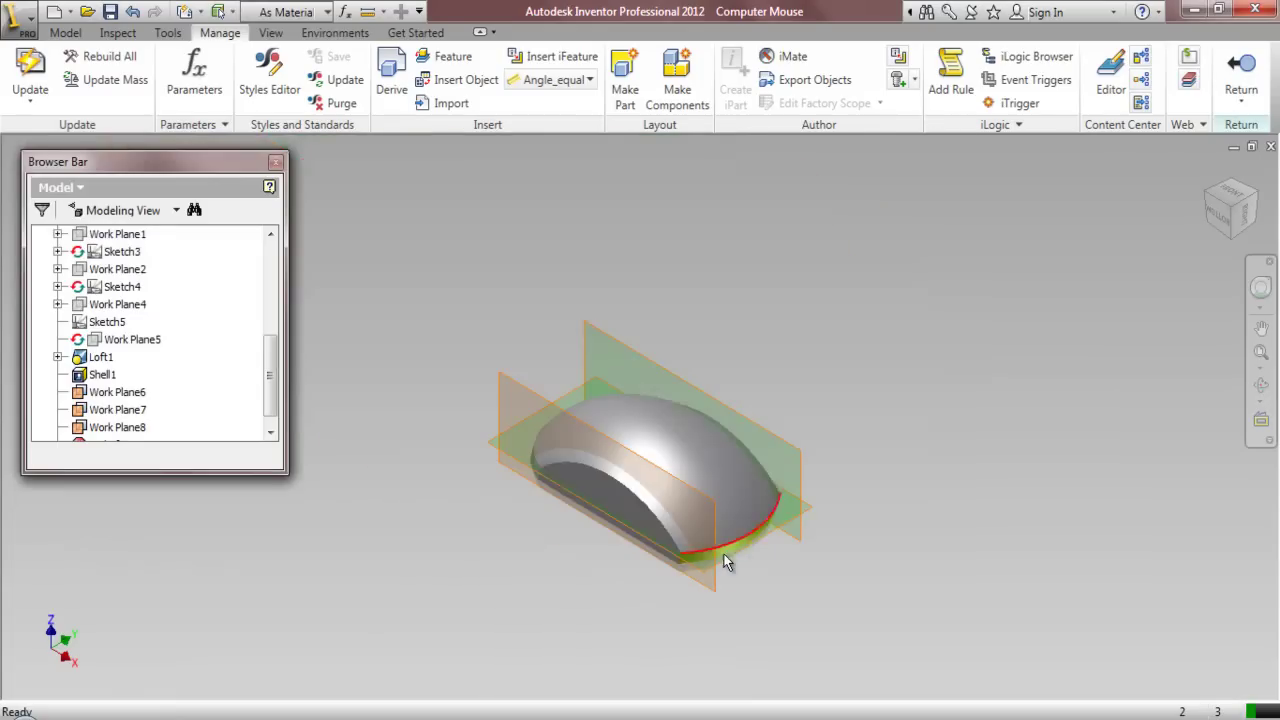
scroll(631, 501, up, 3)
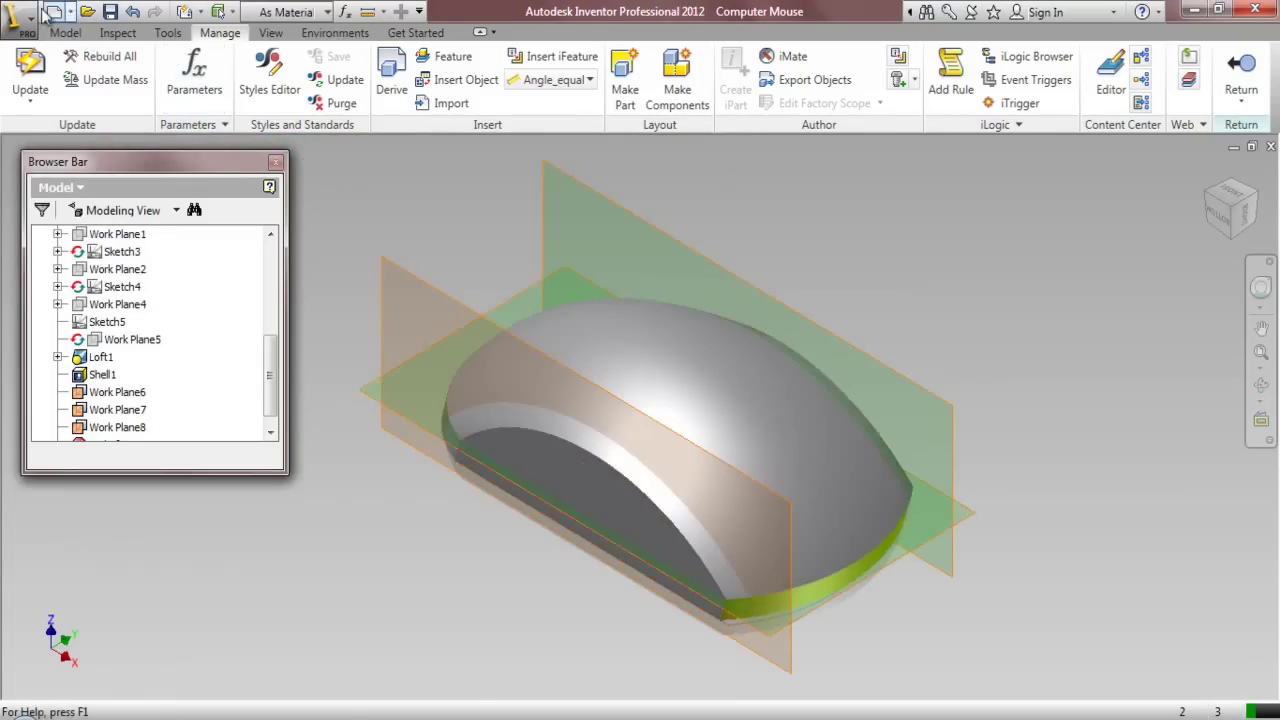
Split Part2's solid into two bodies using the vertical work plane along the side with the arched flat face
click(30, 78)
click(66, 33)
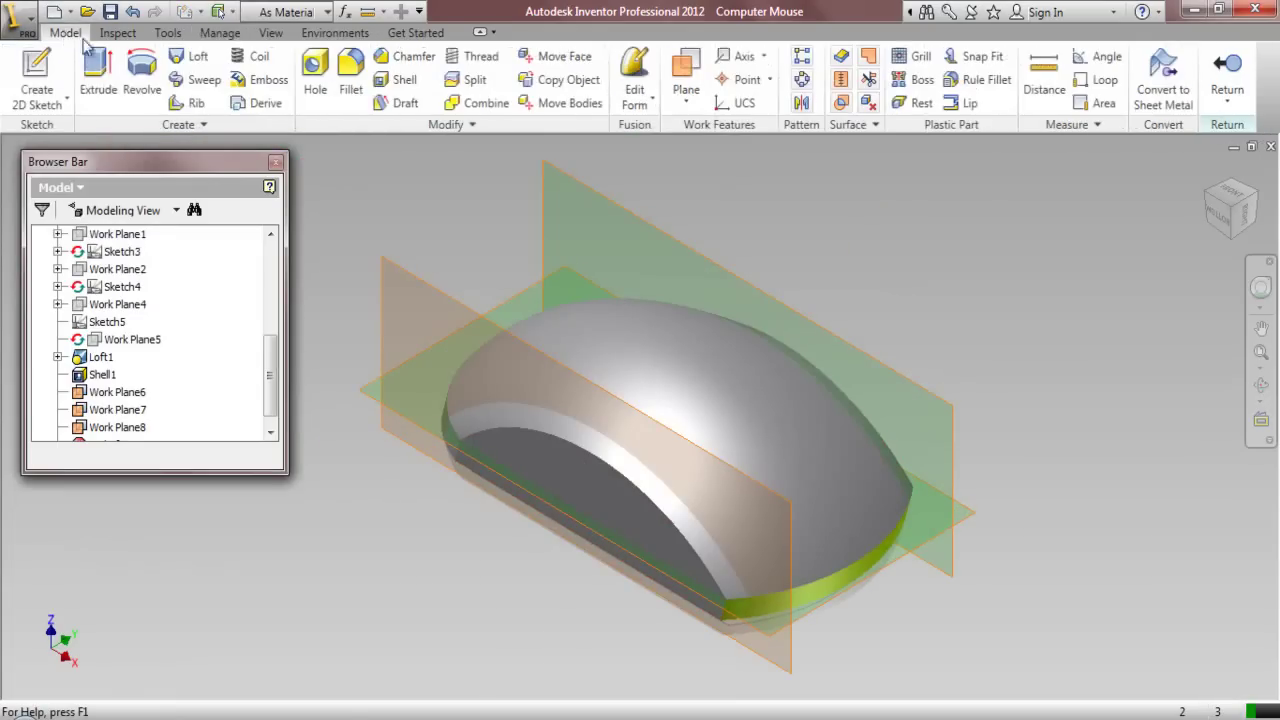
click(467, 82)
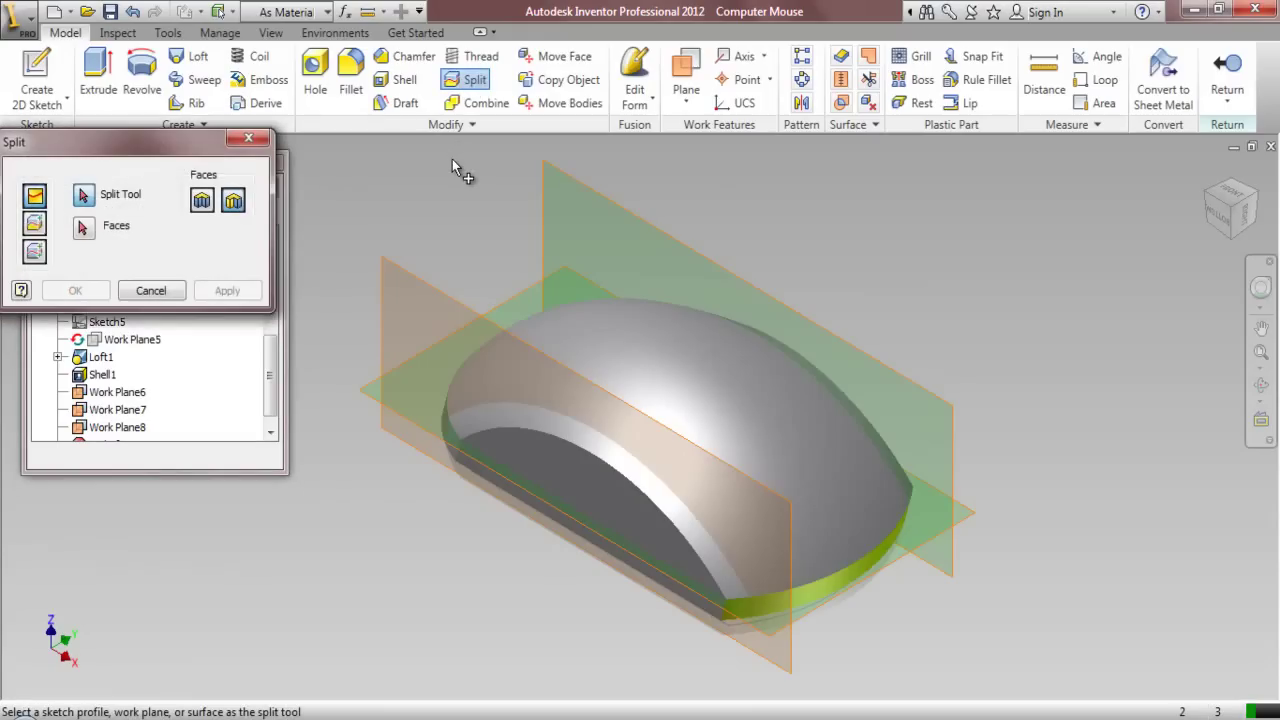
click(37, 256)
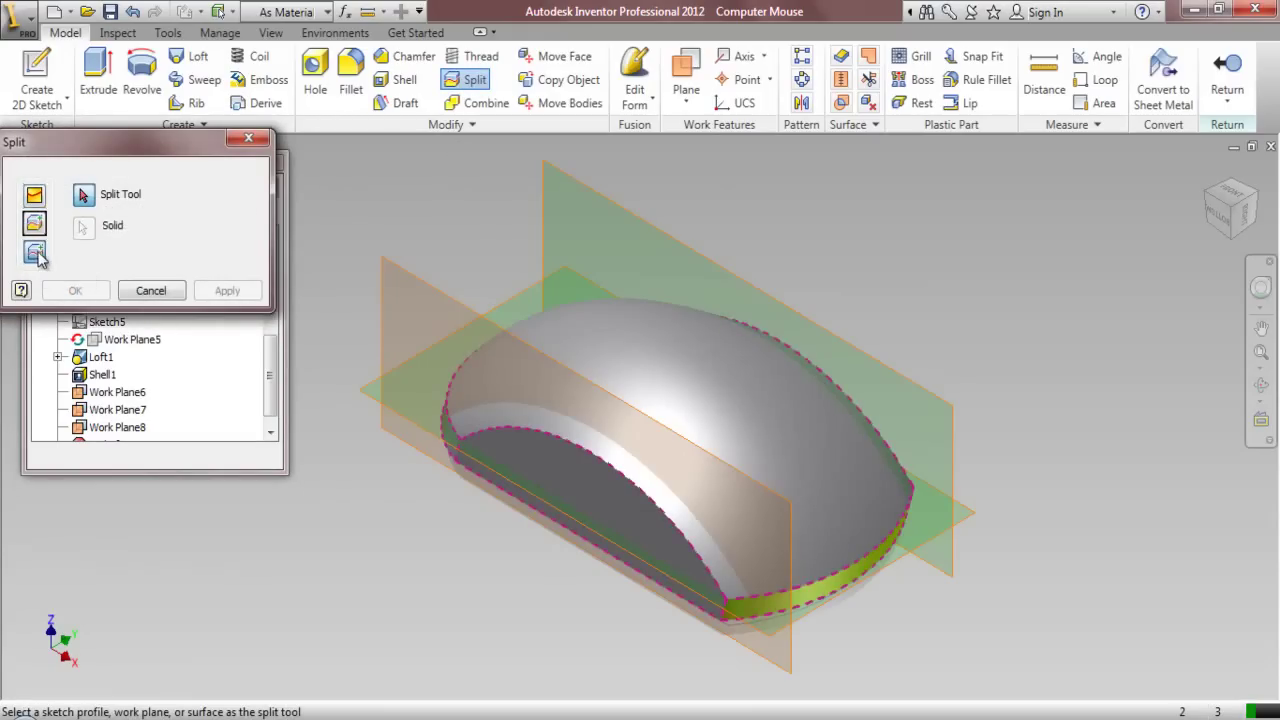
click(381, 263)
click(228, 291)
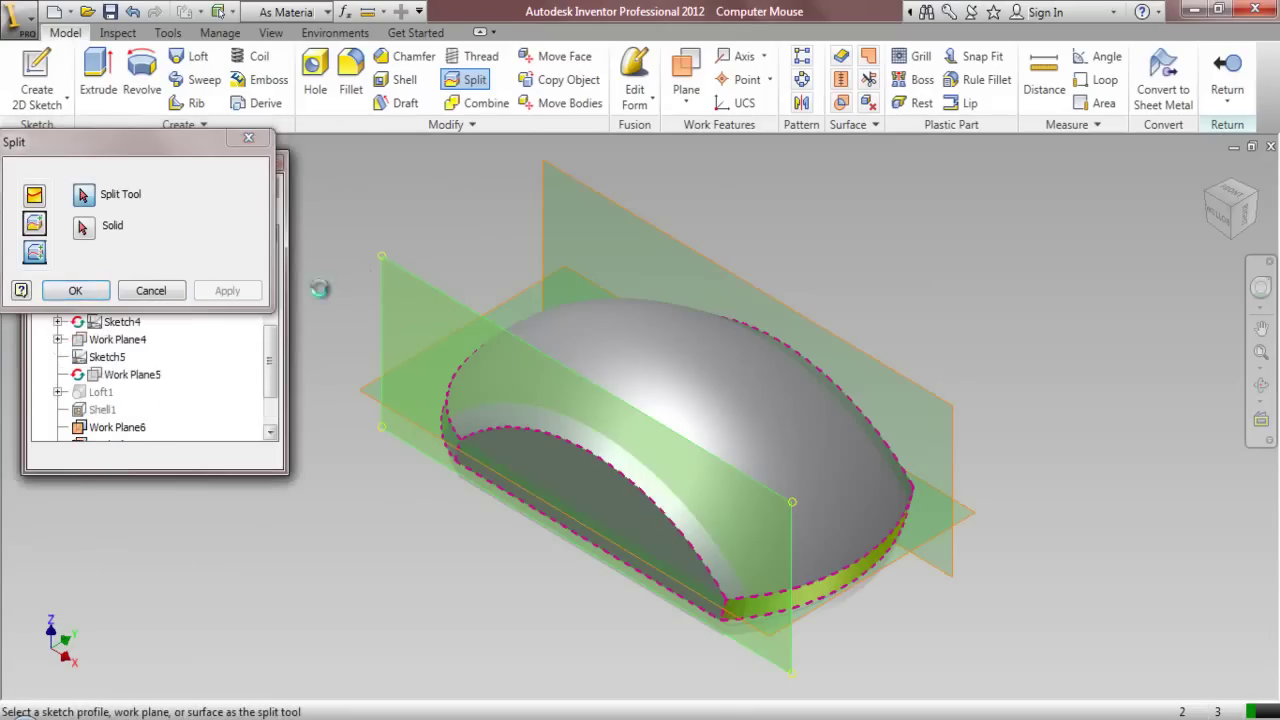
Split the larger remaining body with the vertical work plane along the opposite long side
click(594, 193)
click(610, 320)
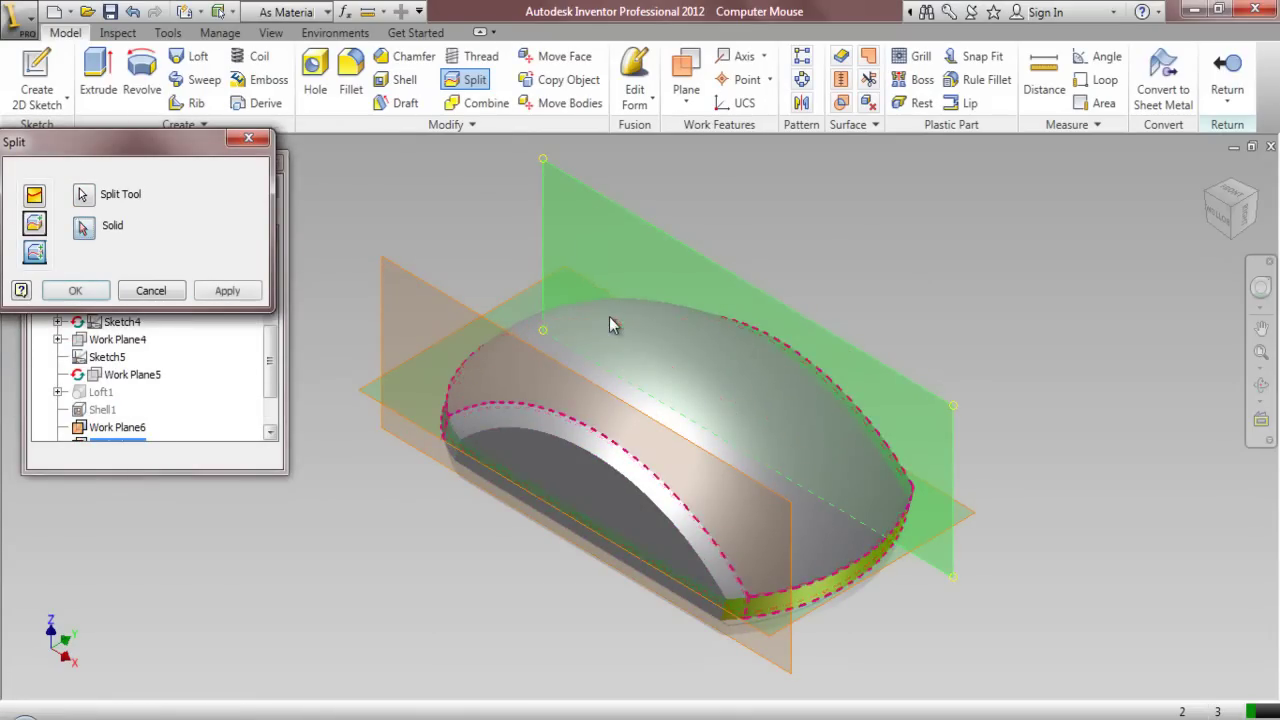
click(228, 291)
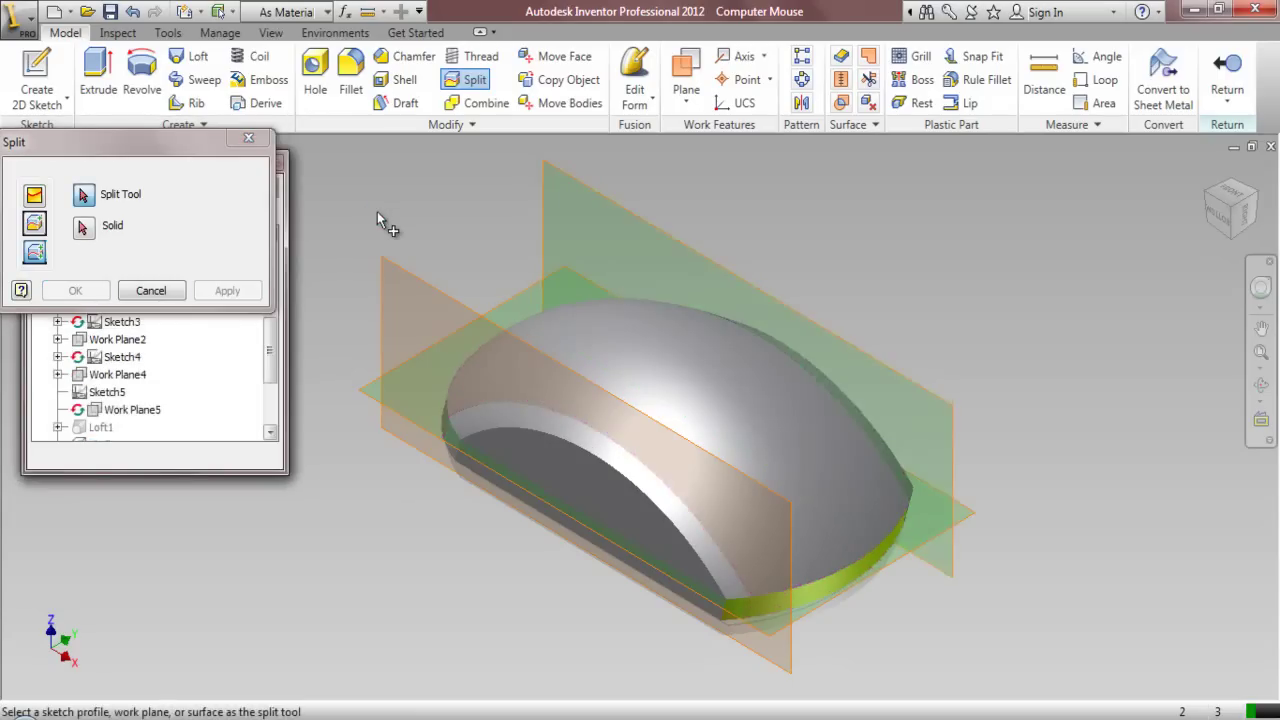
Trim the middle body with the horizontal work plane, removing the domed portion above it
click(34, 225)
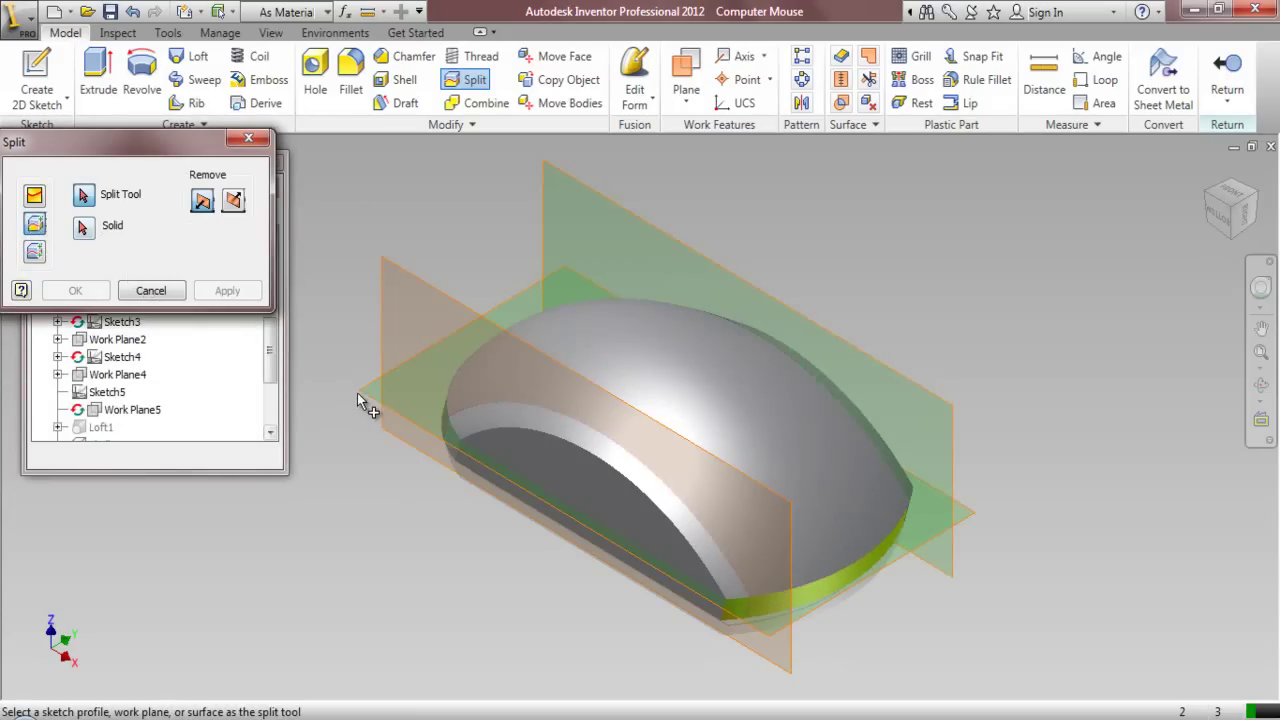
click(361, 392)
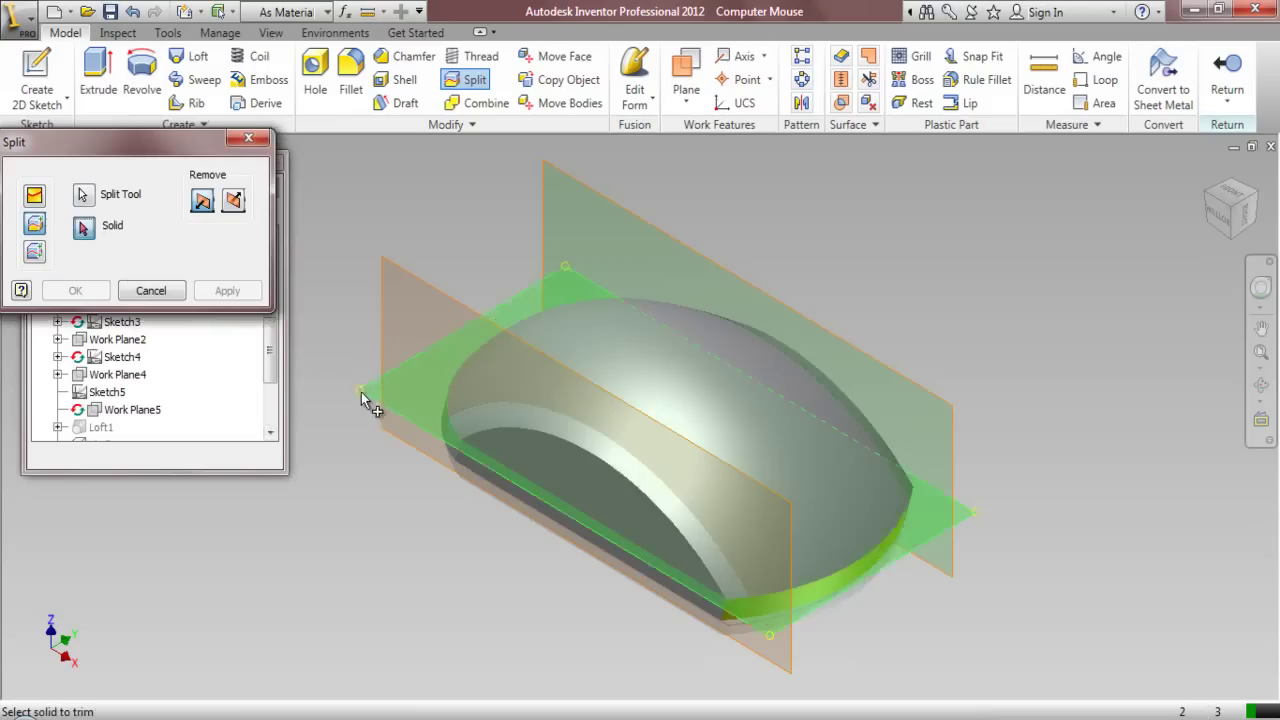
click(577, 355)
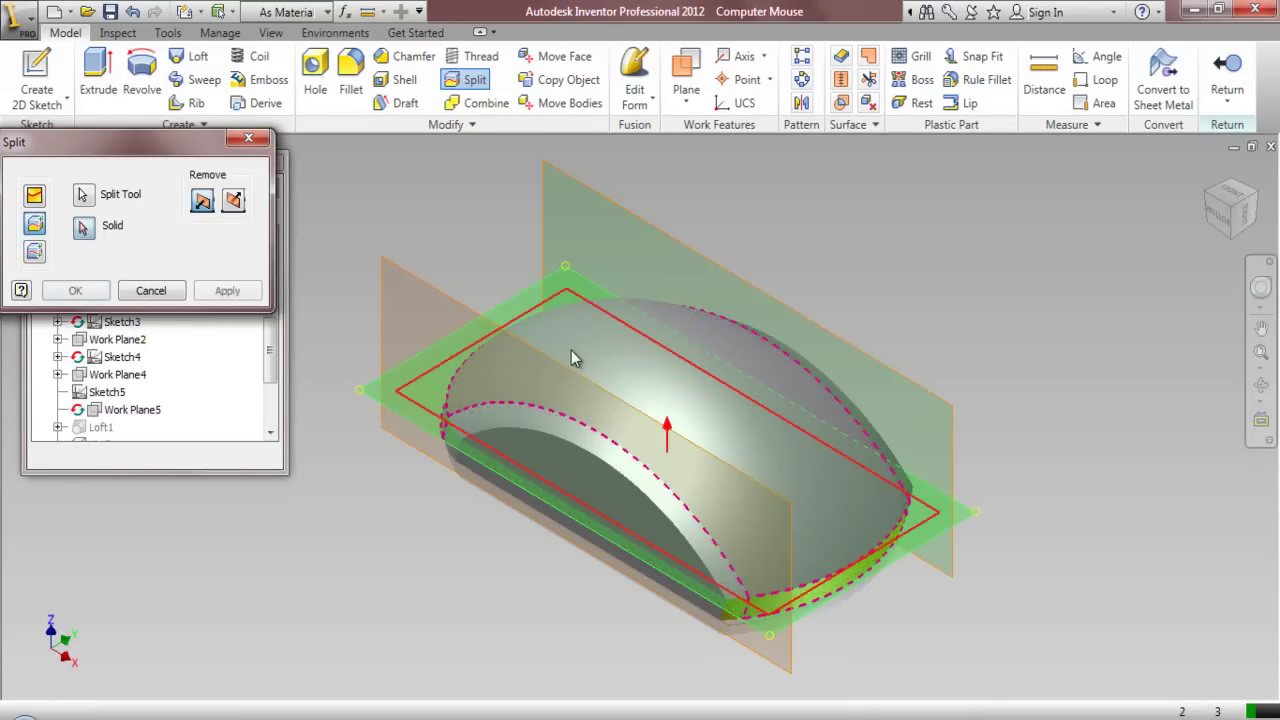
click(1220, 212)
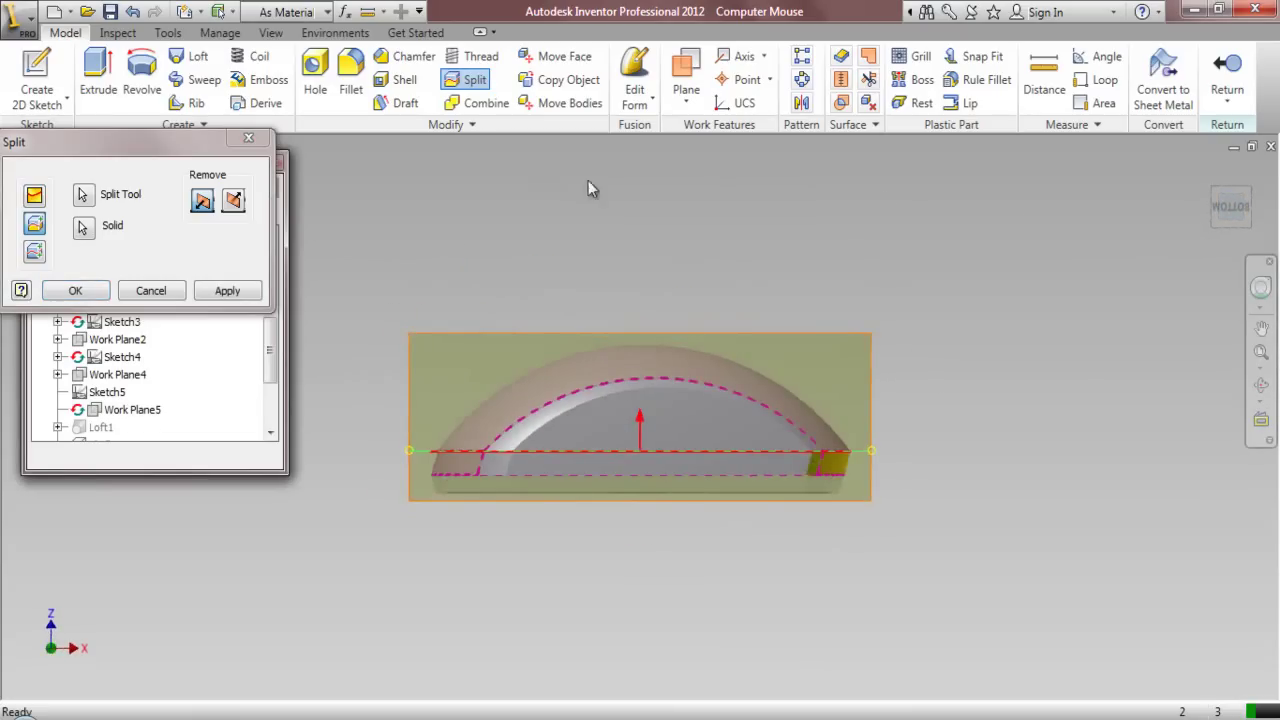
click(75, 291)
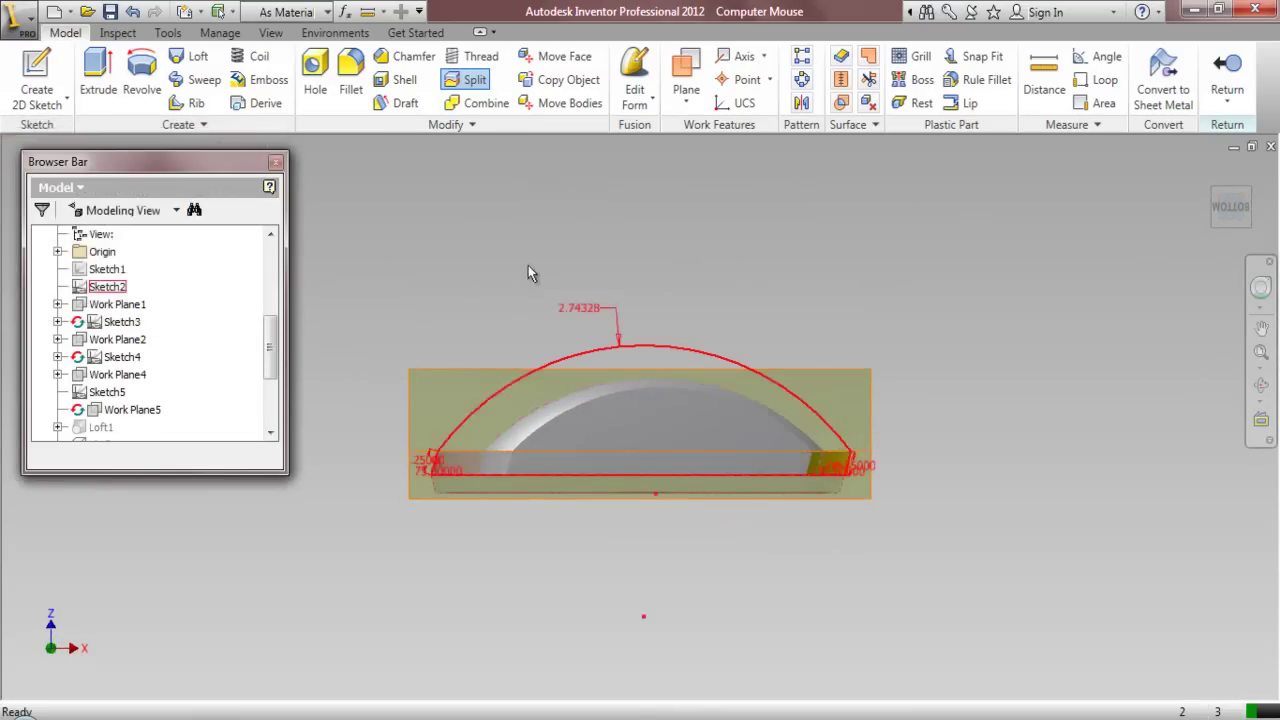
click(1212, 189)
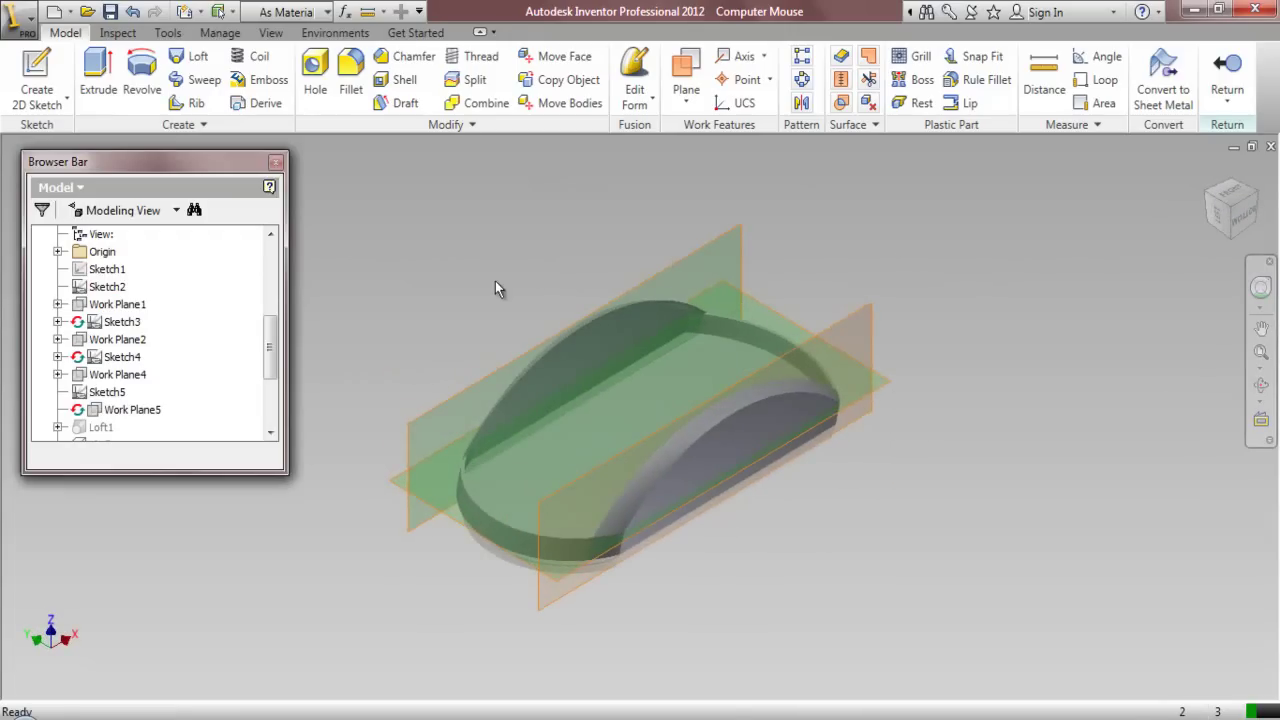
Hide Work Plane6, Work Plane7 and Work Plane8
drag(270, 347, 266, 414)
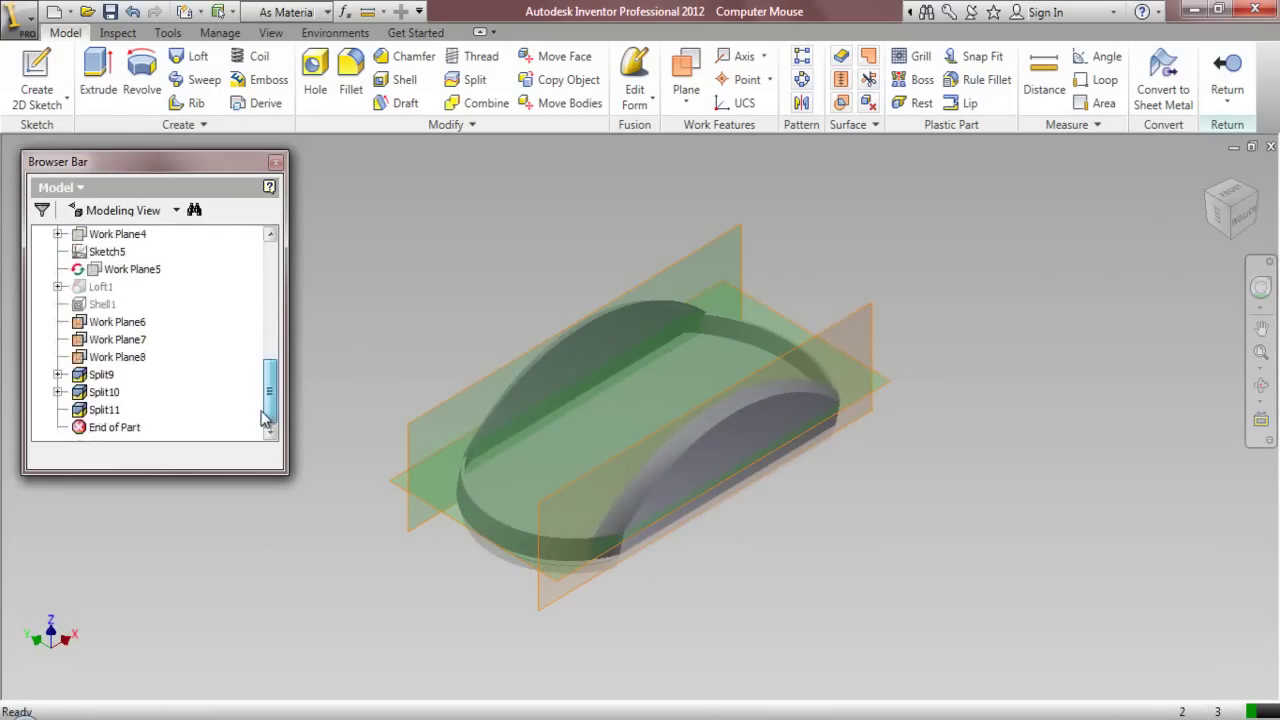
click(134, 323)
shift+click(130, 357)
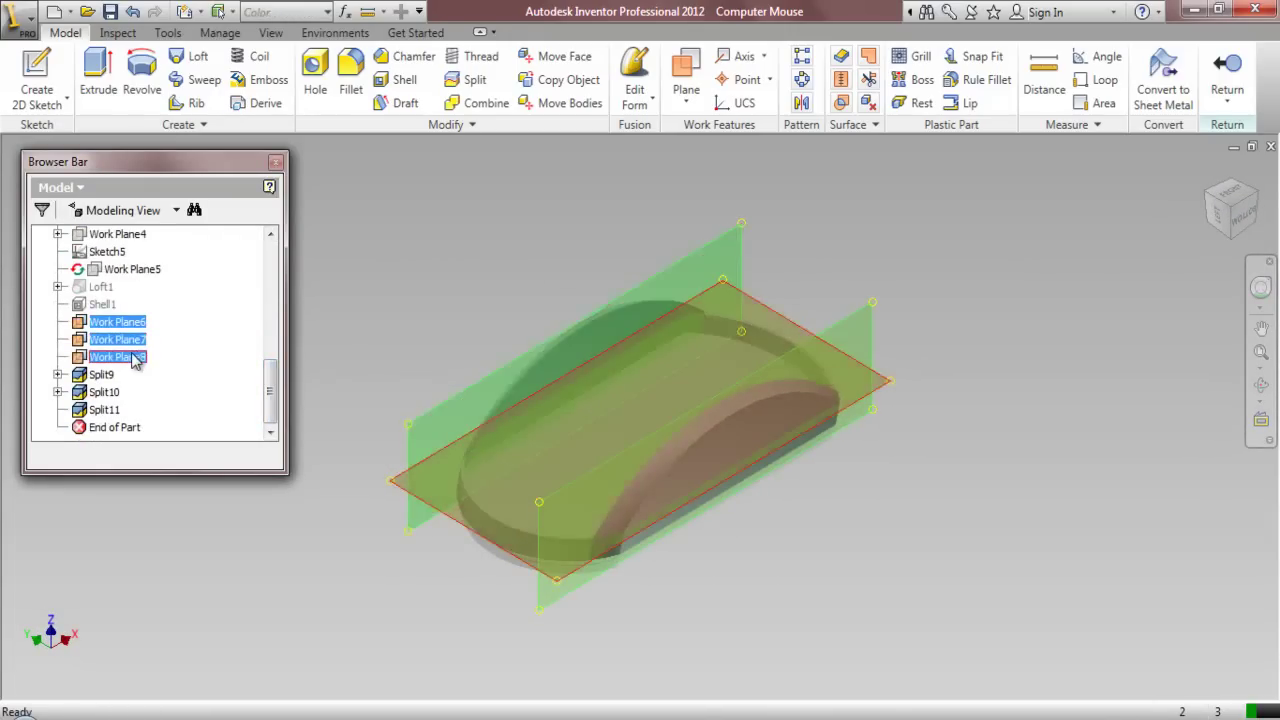
right_click(134, 358)
click(140, 467)
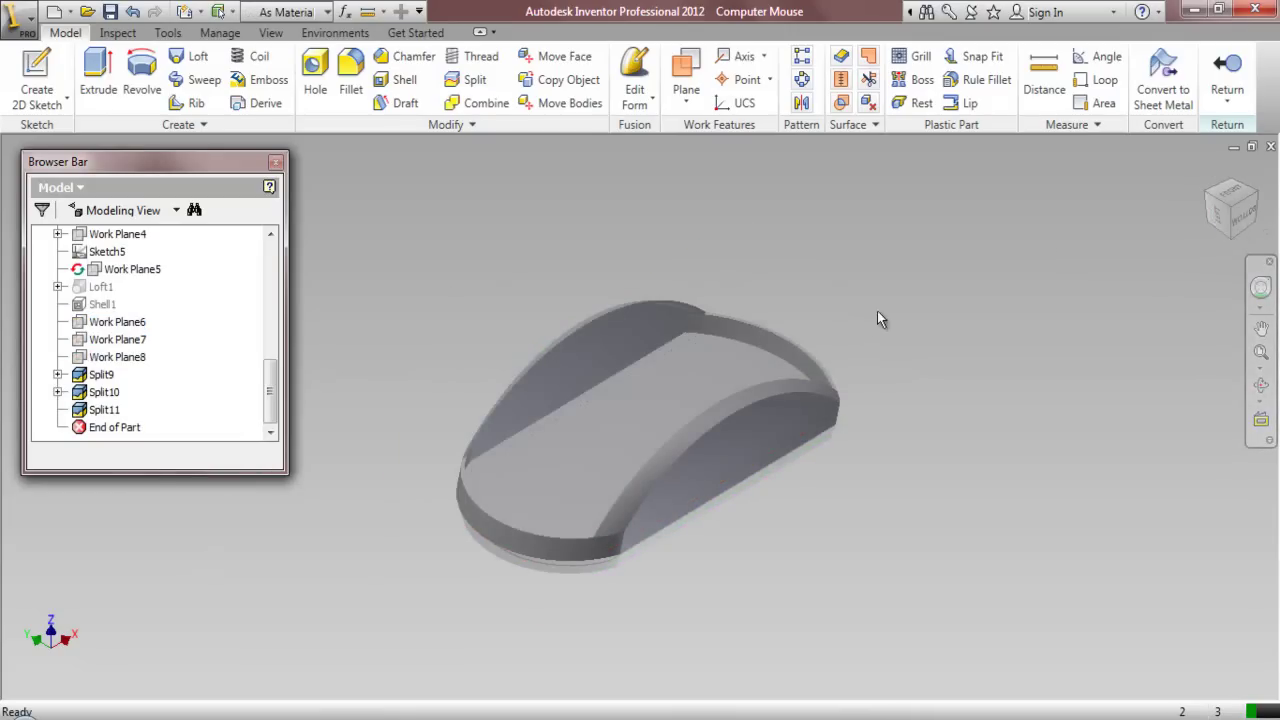
Copy the inner curved wall face at the end opposite the yellow face as a new surface with Copy Object
click(1245, 205)
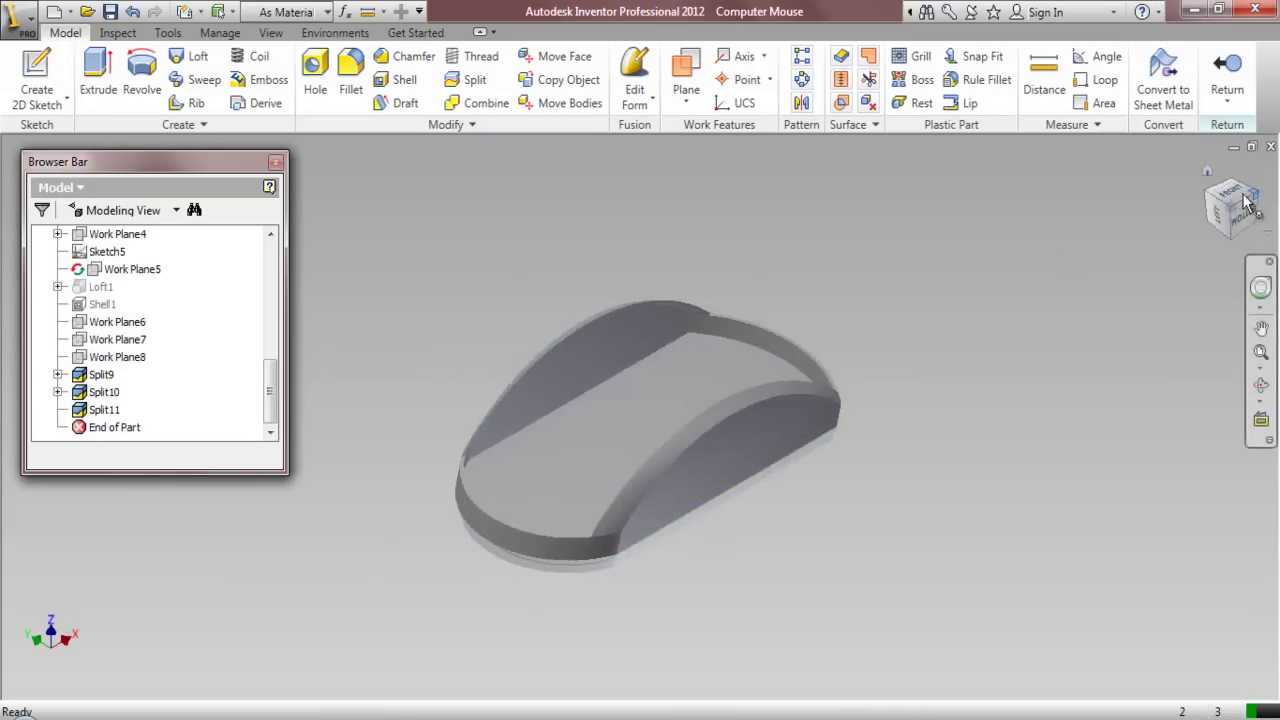
scroll(465, 330, down, 3)
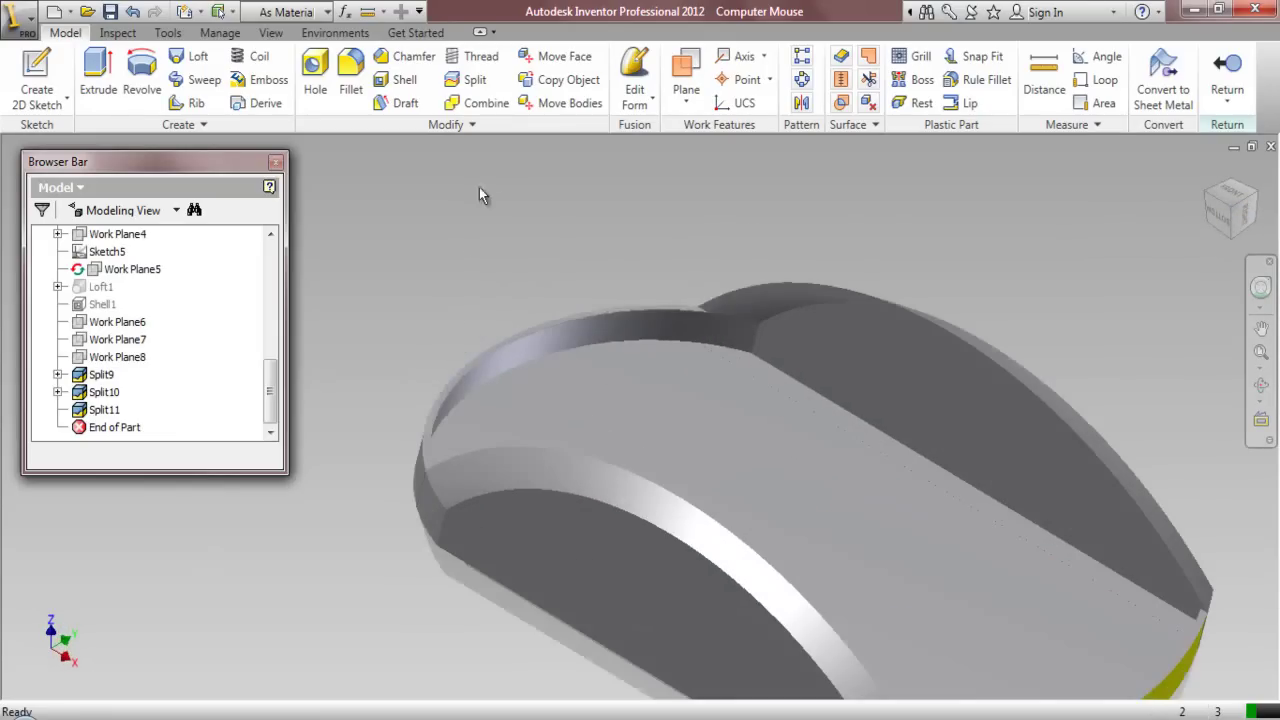
click(548, 84)
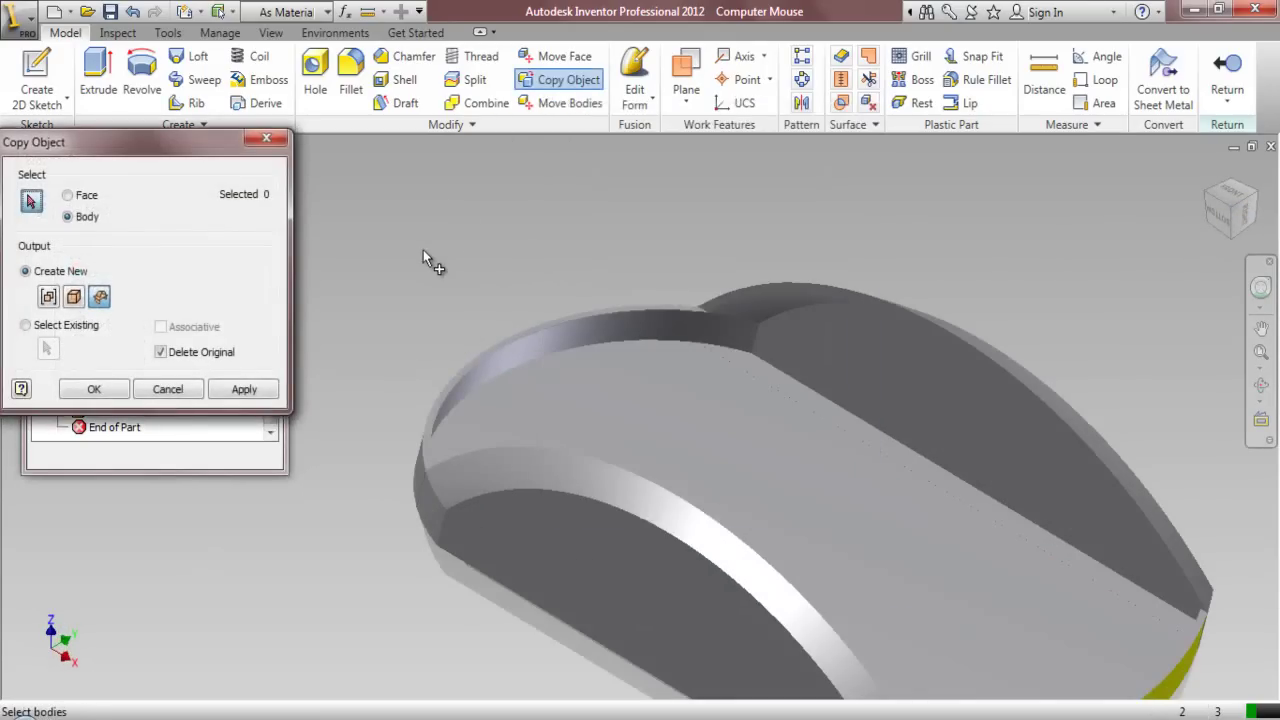
click(68, 196)
click(74, 297)
scroll(472, 355, up, 5)
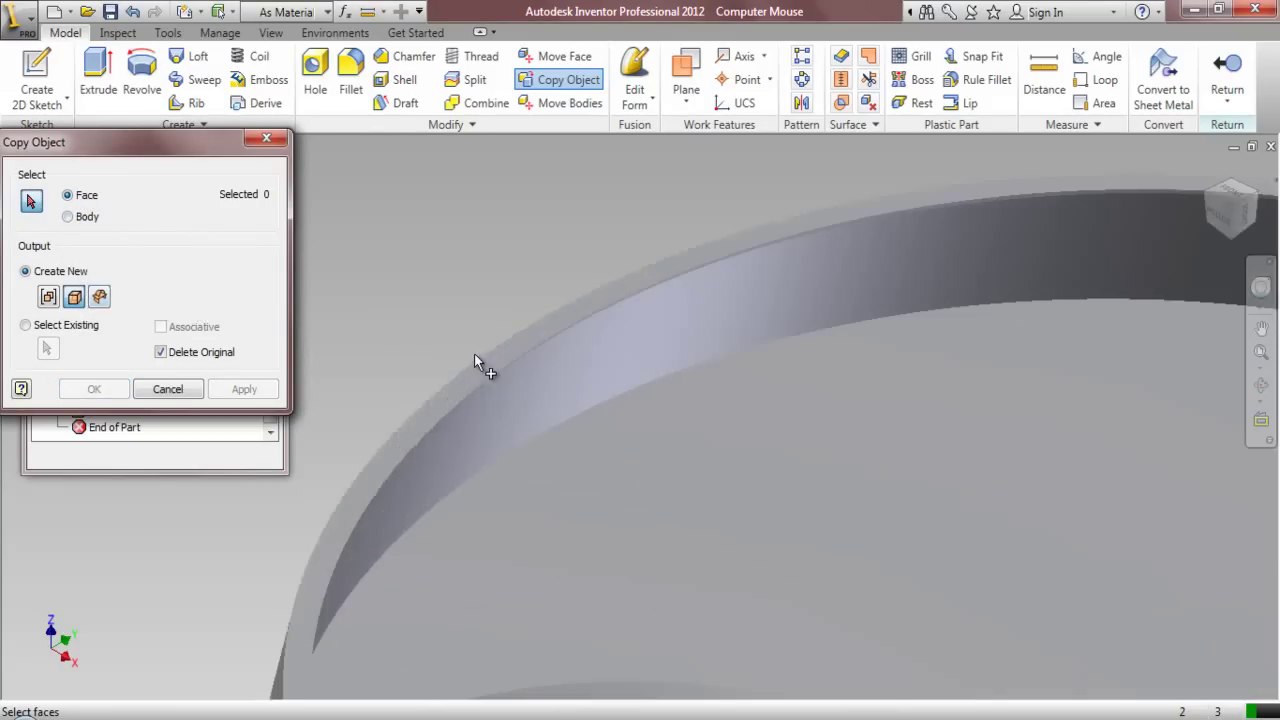
click(531, 385)
scroll(528, 382, down, 5)
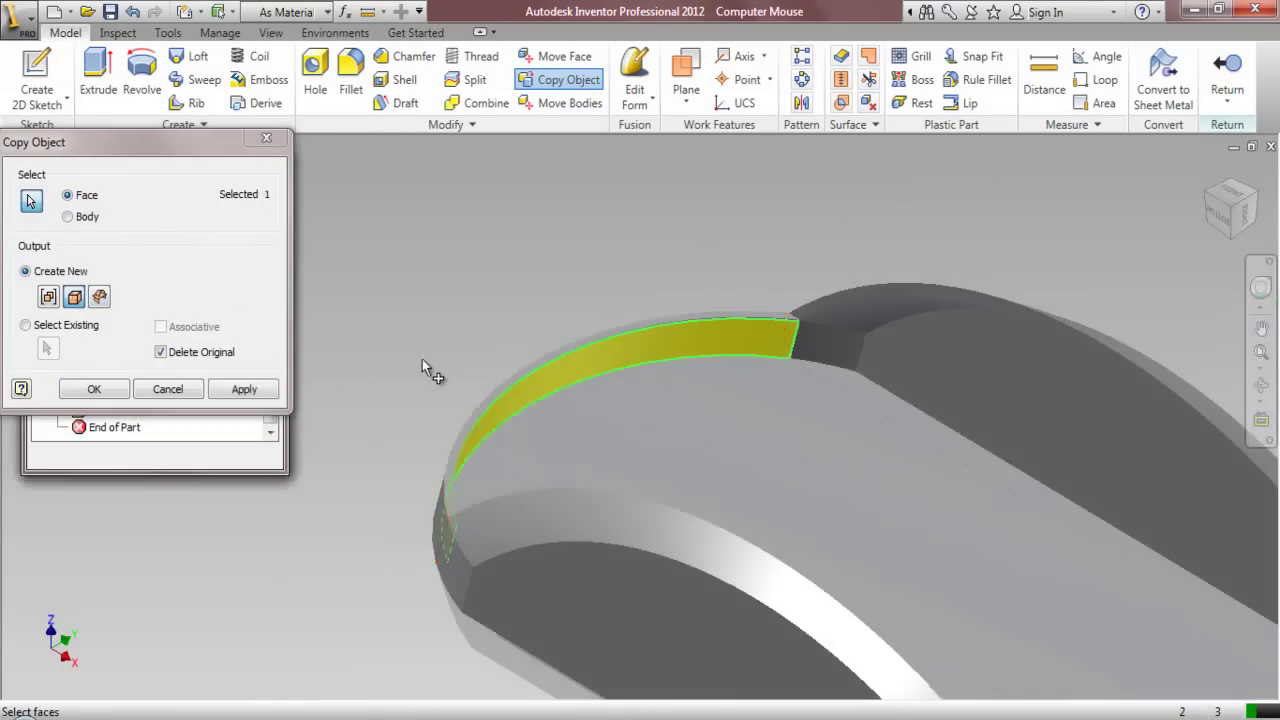
click(94, 389)
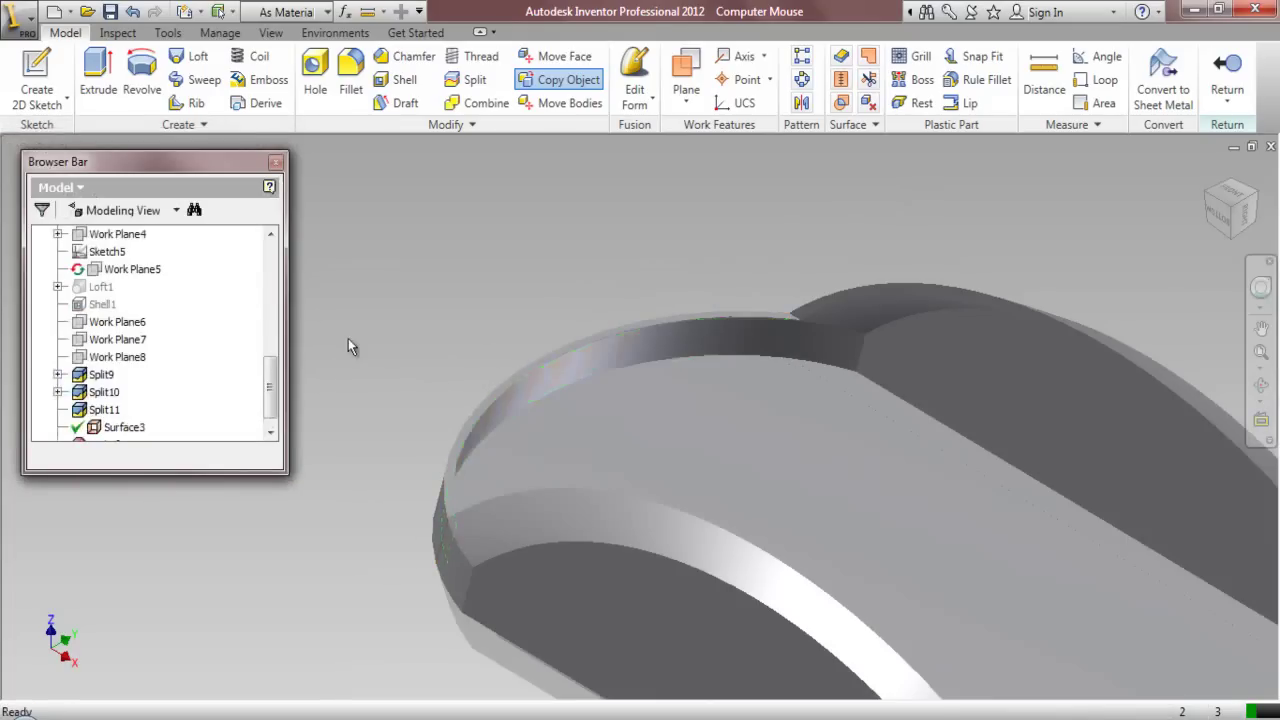
Extend the upper edge of the copied curved surface by a distance of 0.0625 in
click(874, 125)
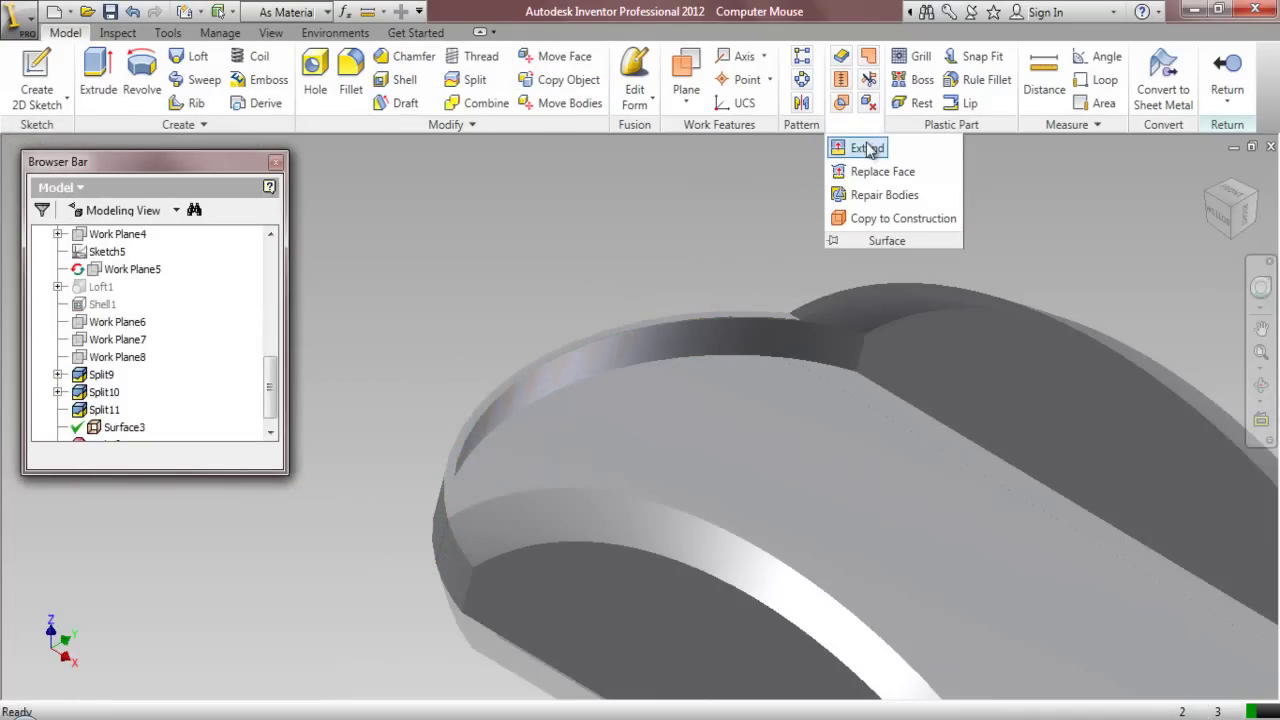
click(868, 148)
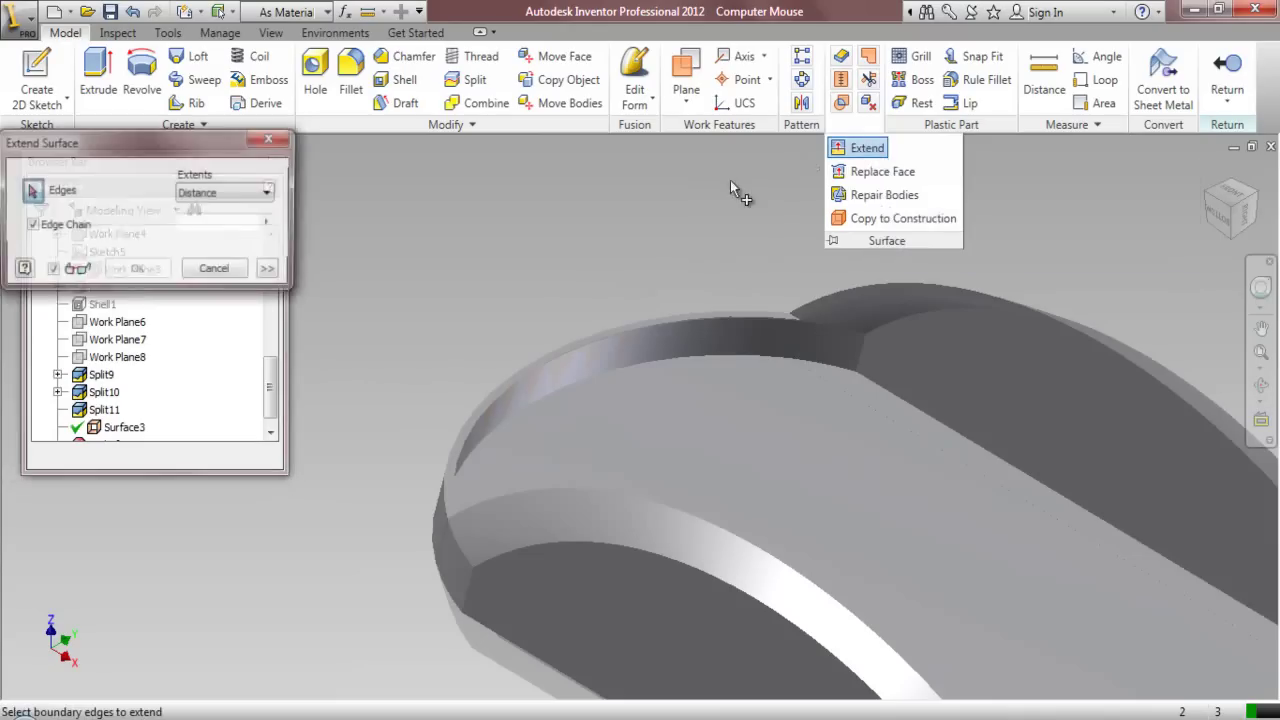
scroll(679, 321, up, 2)
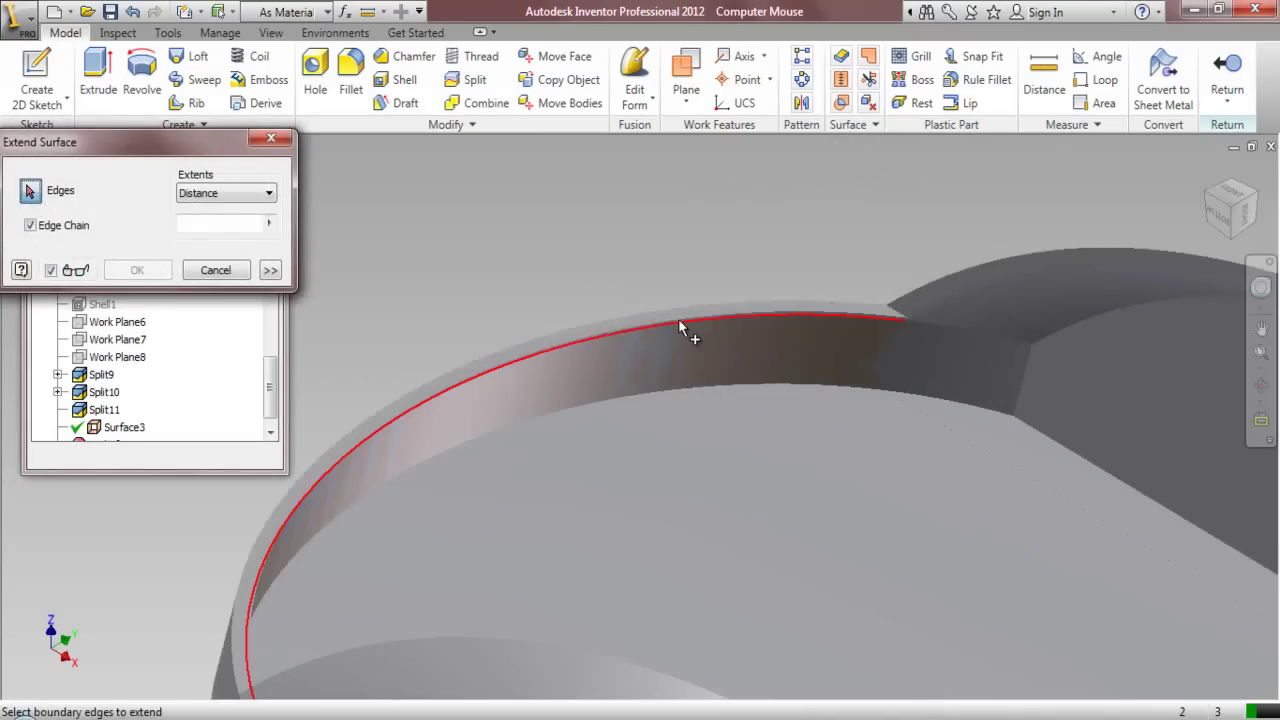
click(679, 322)
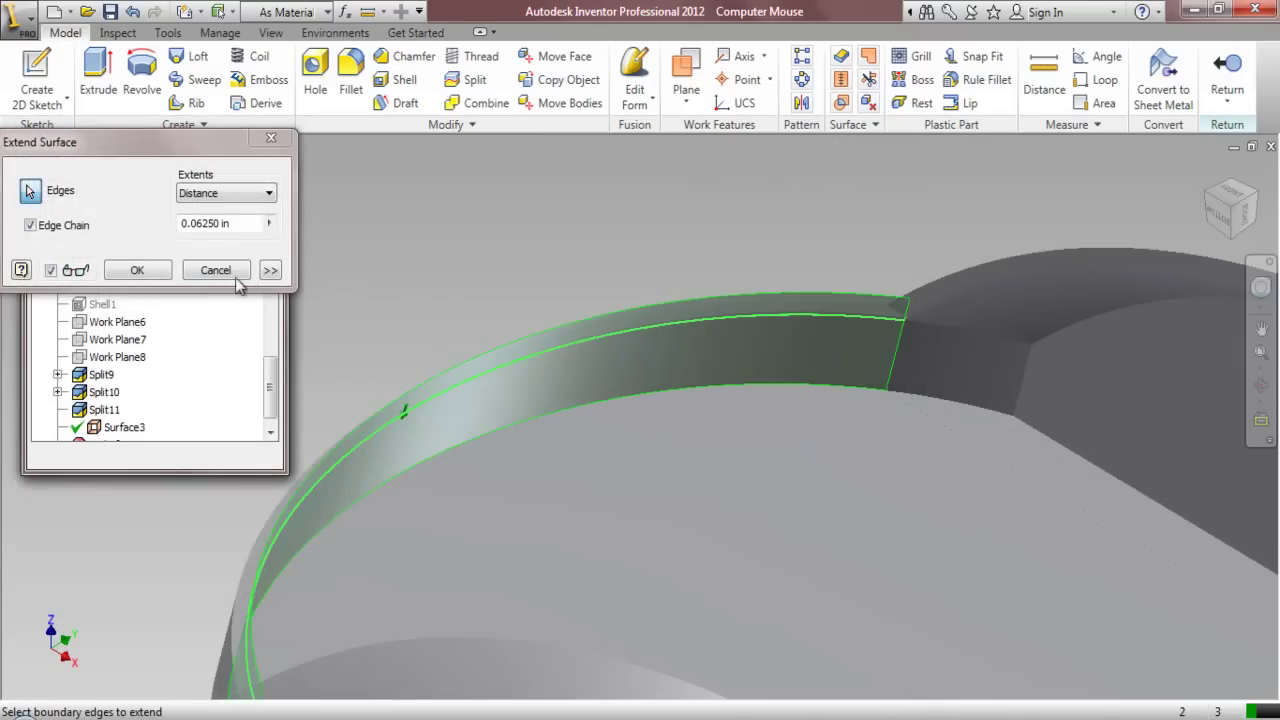
click(137, 272)
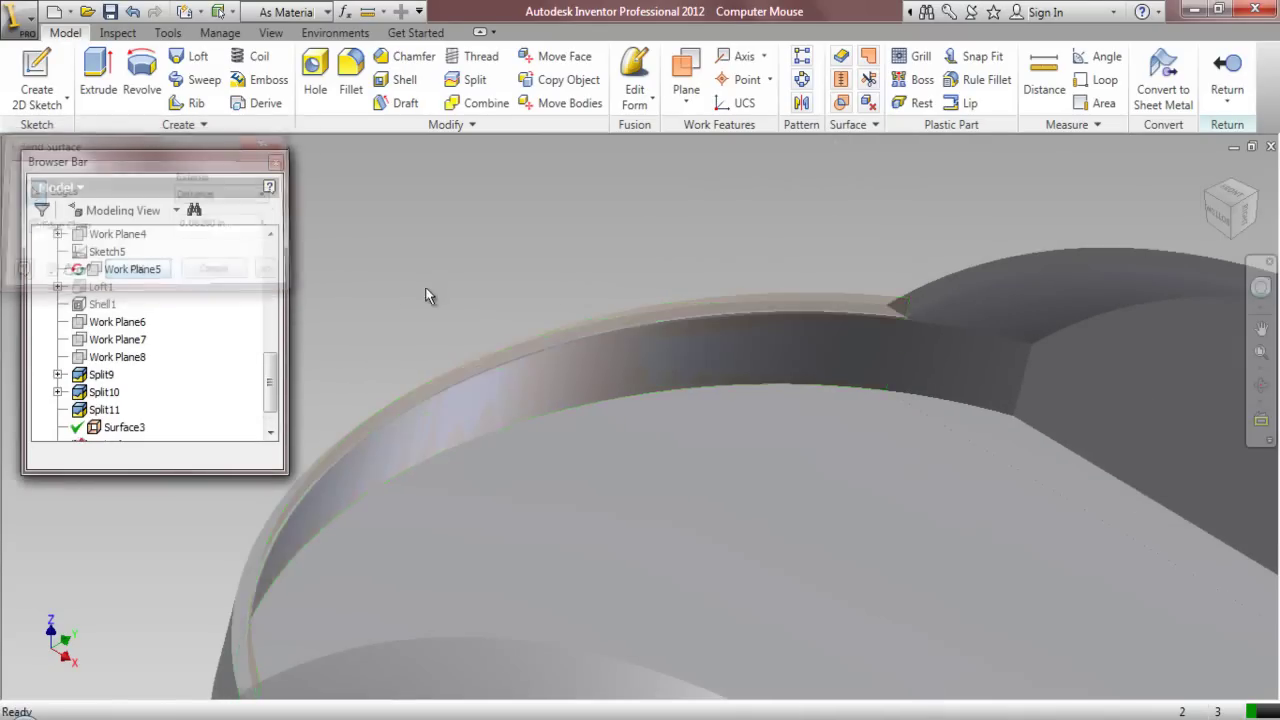
Extend the lower edge of the copied curved surface by a distance of 0.0625 in
click(857, 126)
click(855, 148)
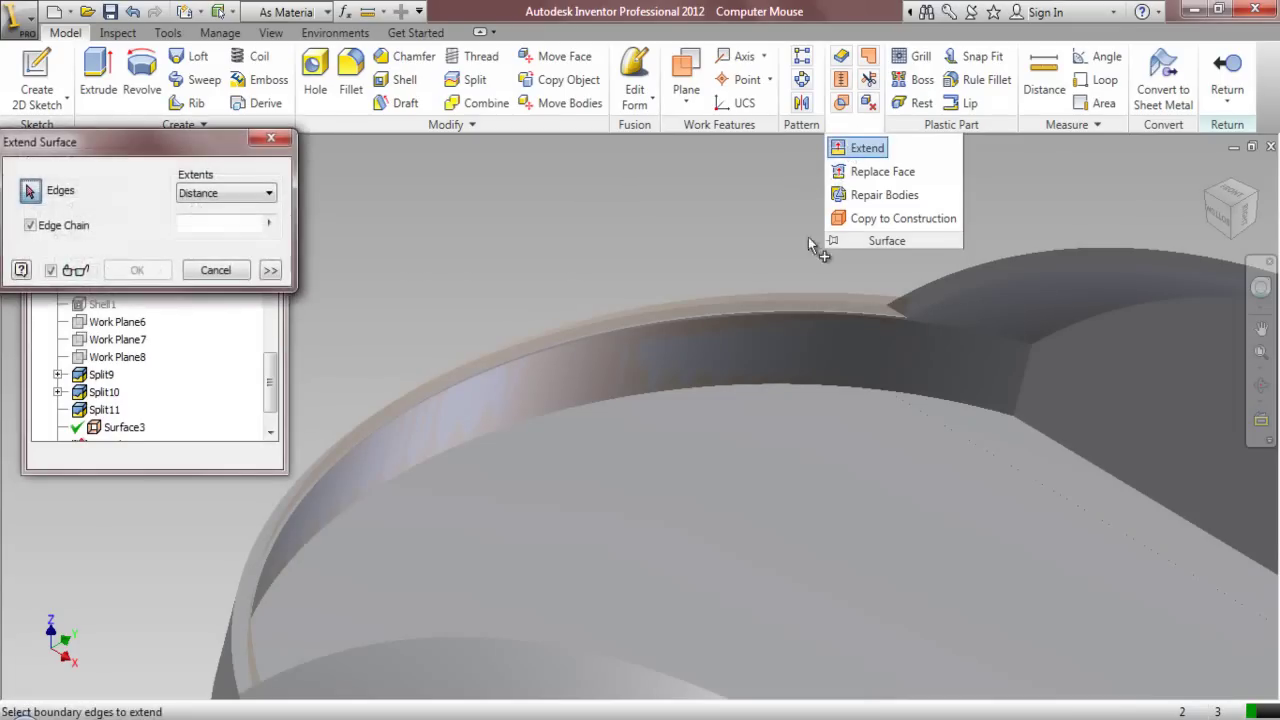
click(800, 383)
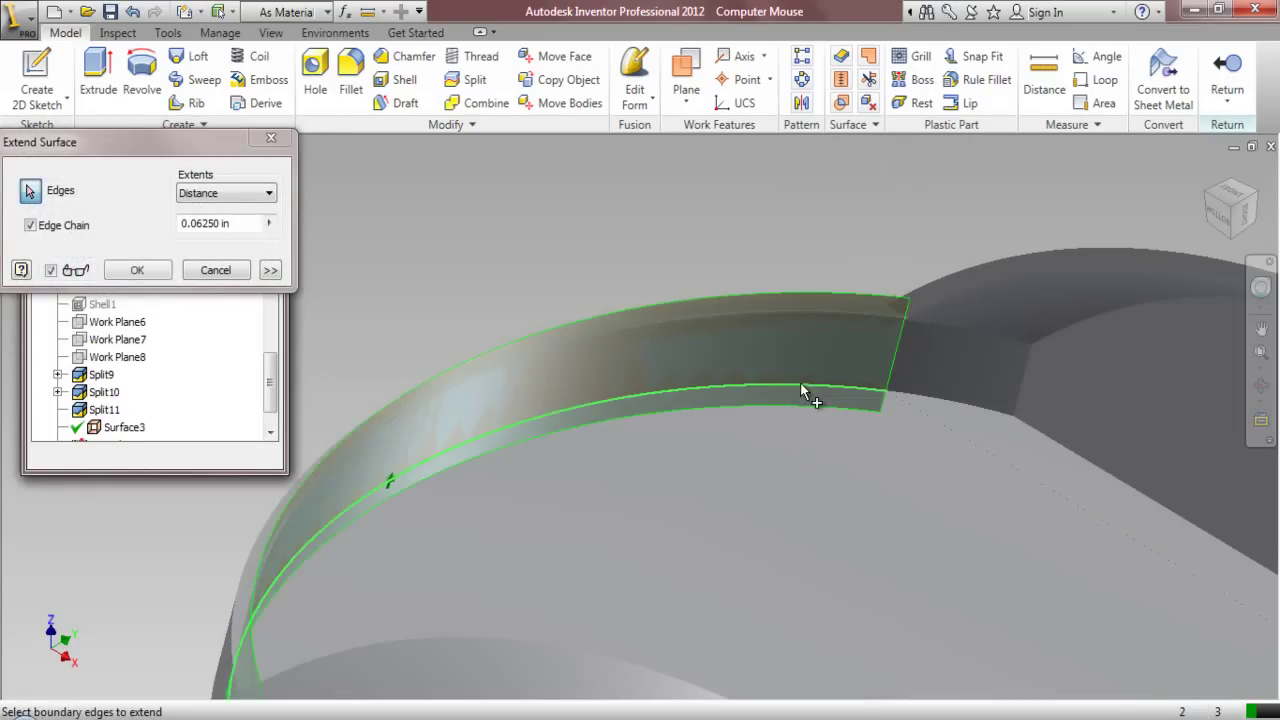
click(137, 270)
scroll(540, 290, down, 3)
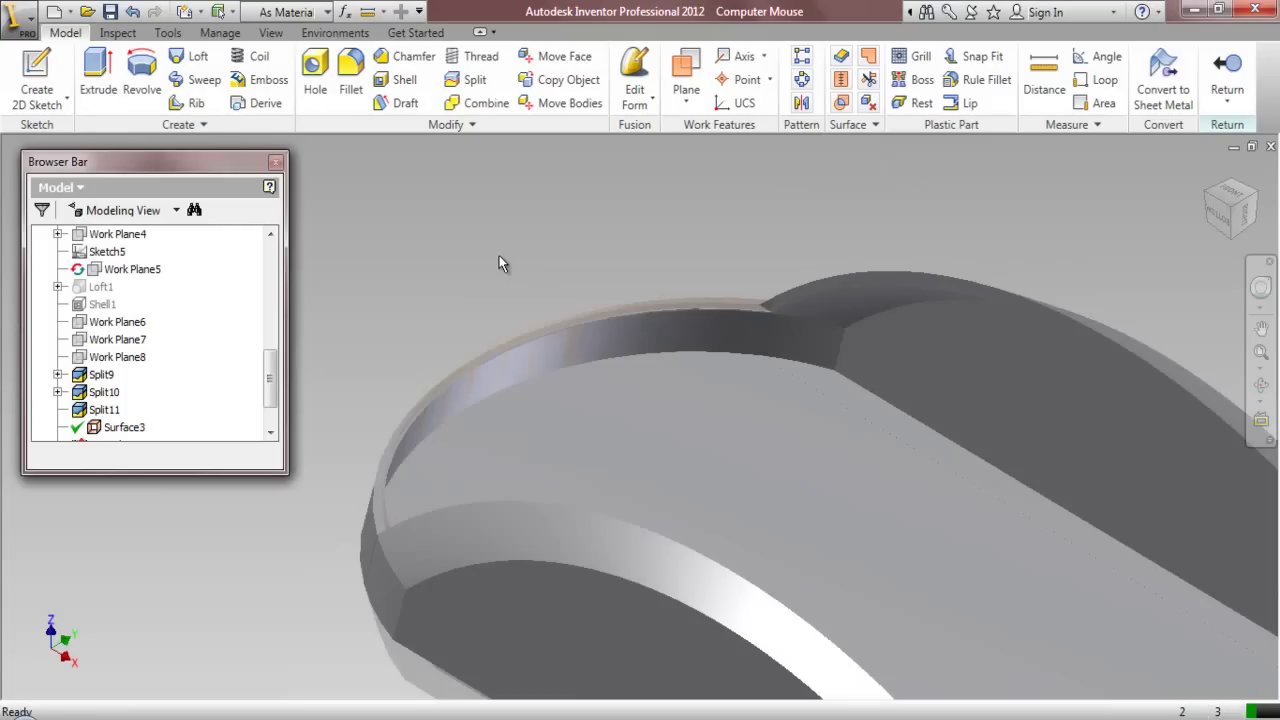
click(1219, 214)
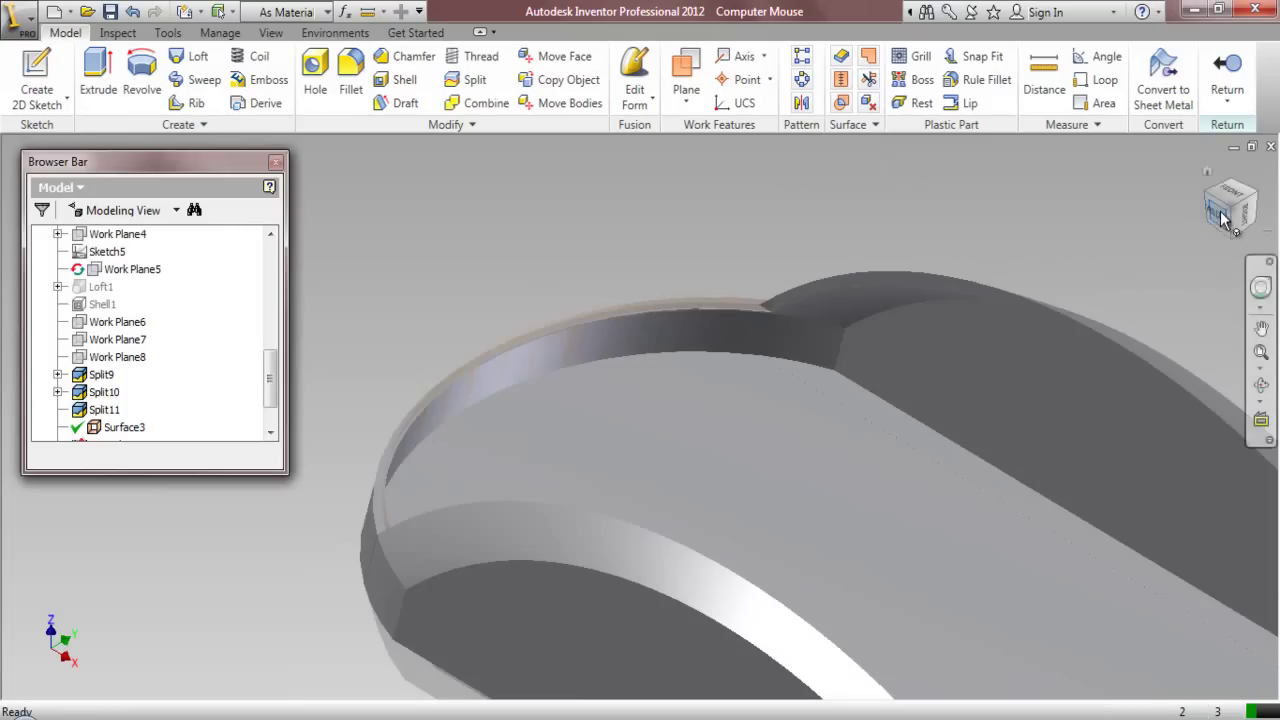
scroll(410, 388, up, 3)
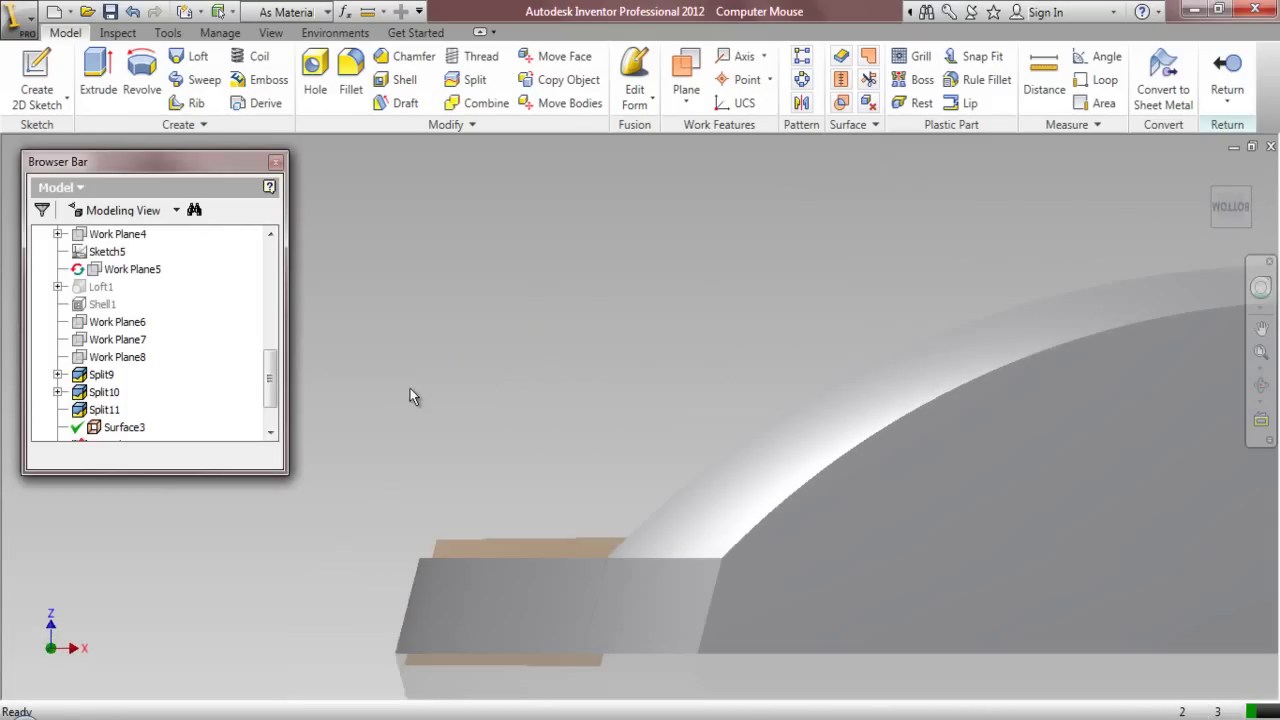
click(1248, 201)
scroll(435, 270, up, 4)
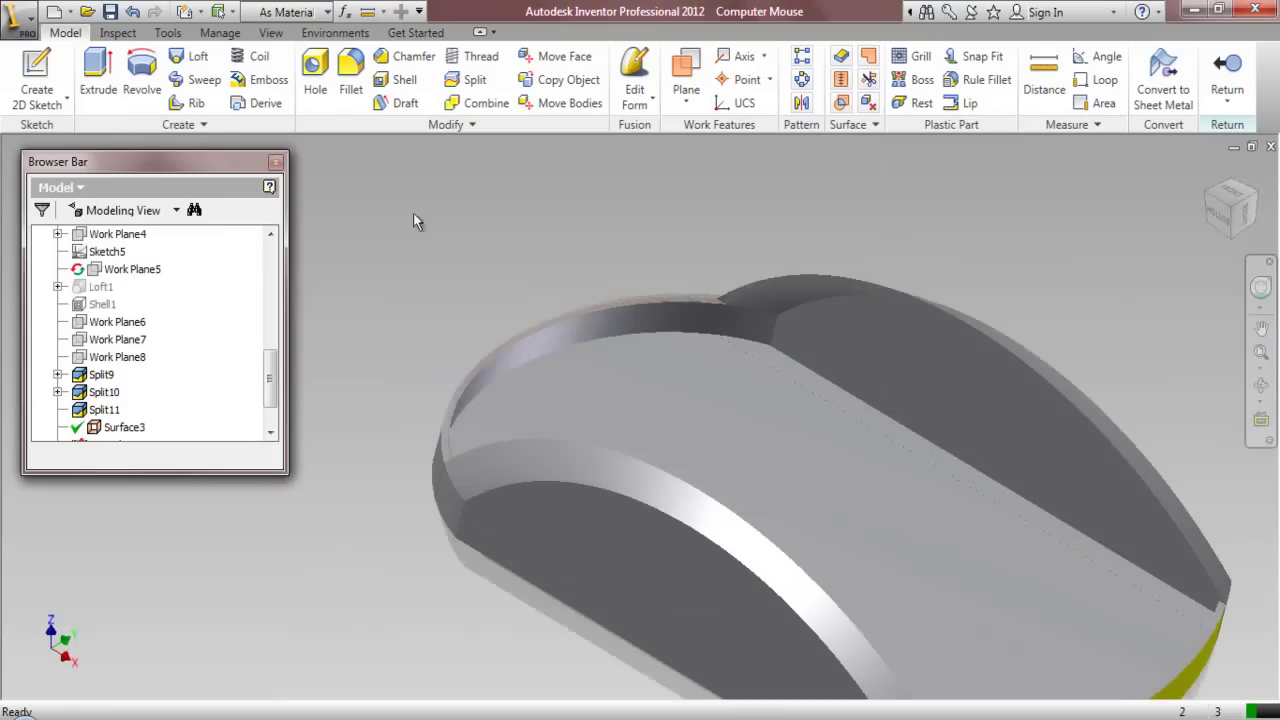
Trim the middle body with the extended surface, removing the floor and yellow-faced end while keeping the opposite curved wall, and hide the surface
click(453, 82)
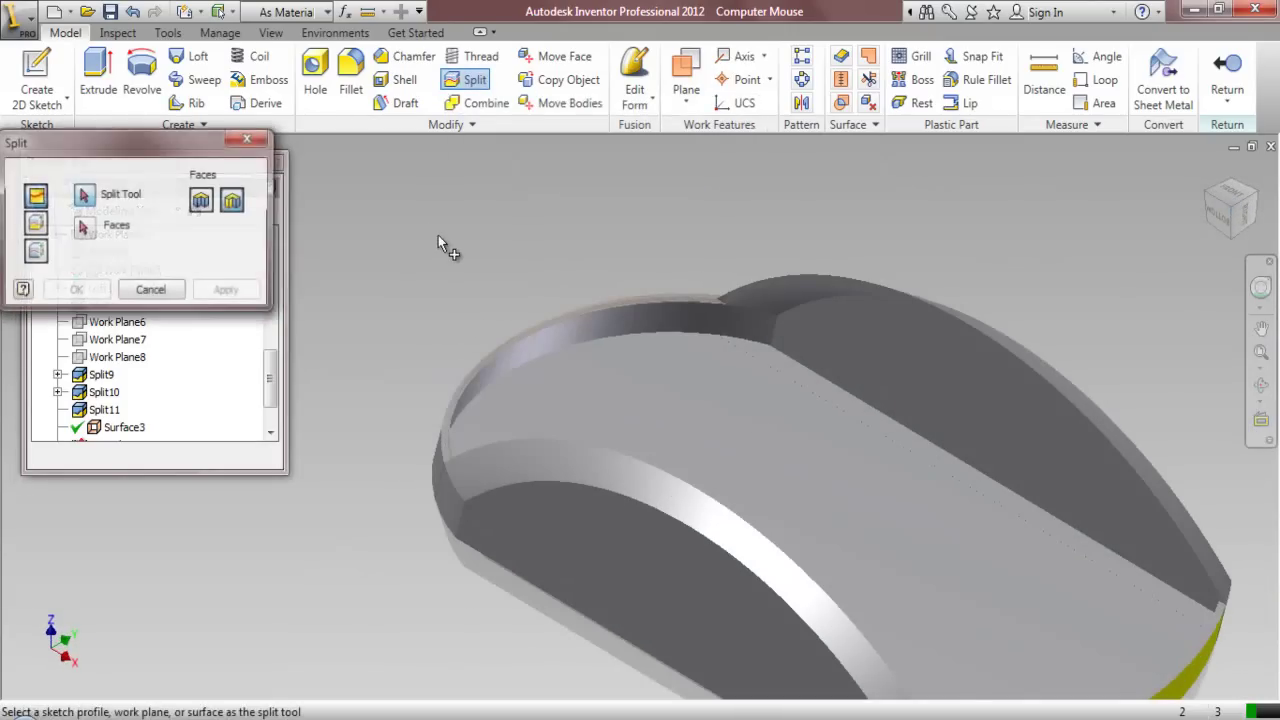
click(35, 225)
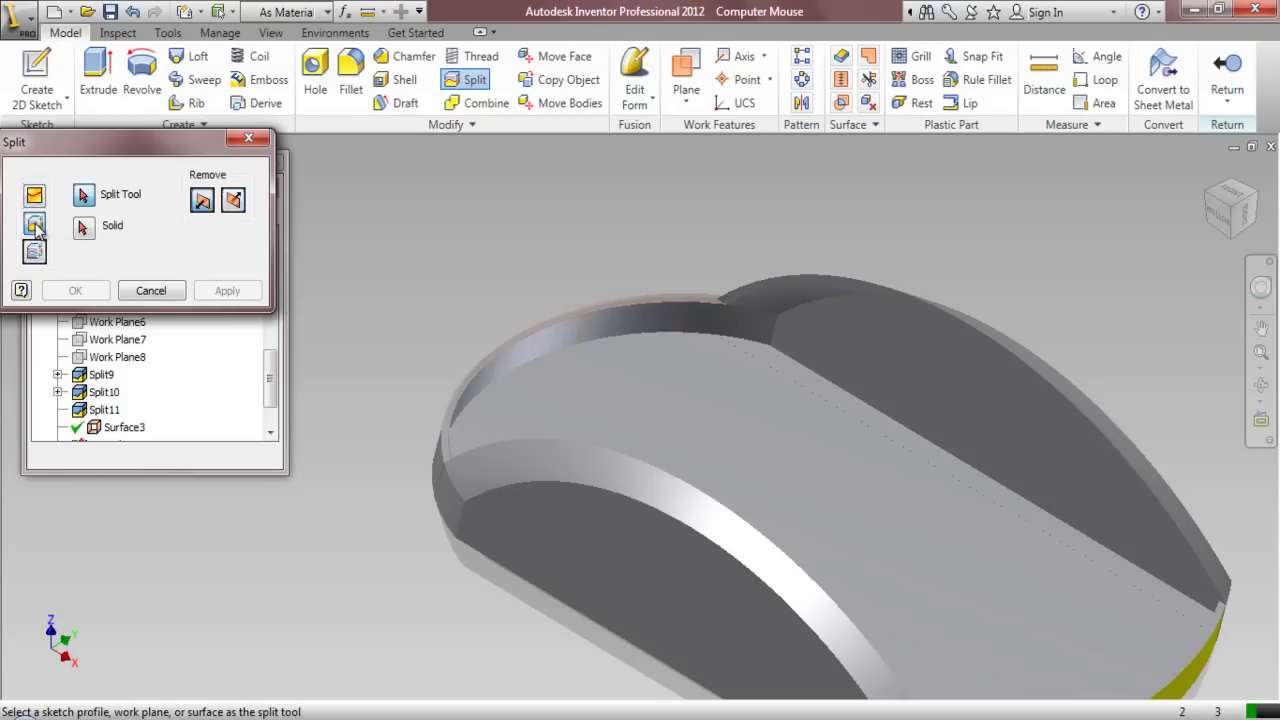
scroll(462, 350, up, 2)
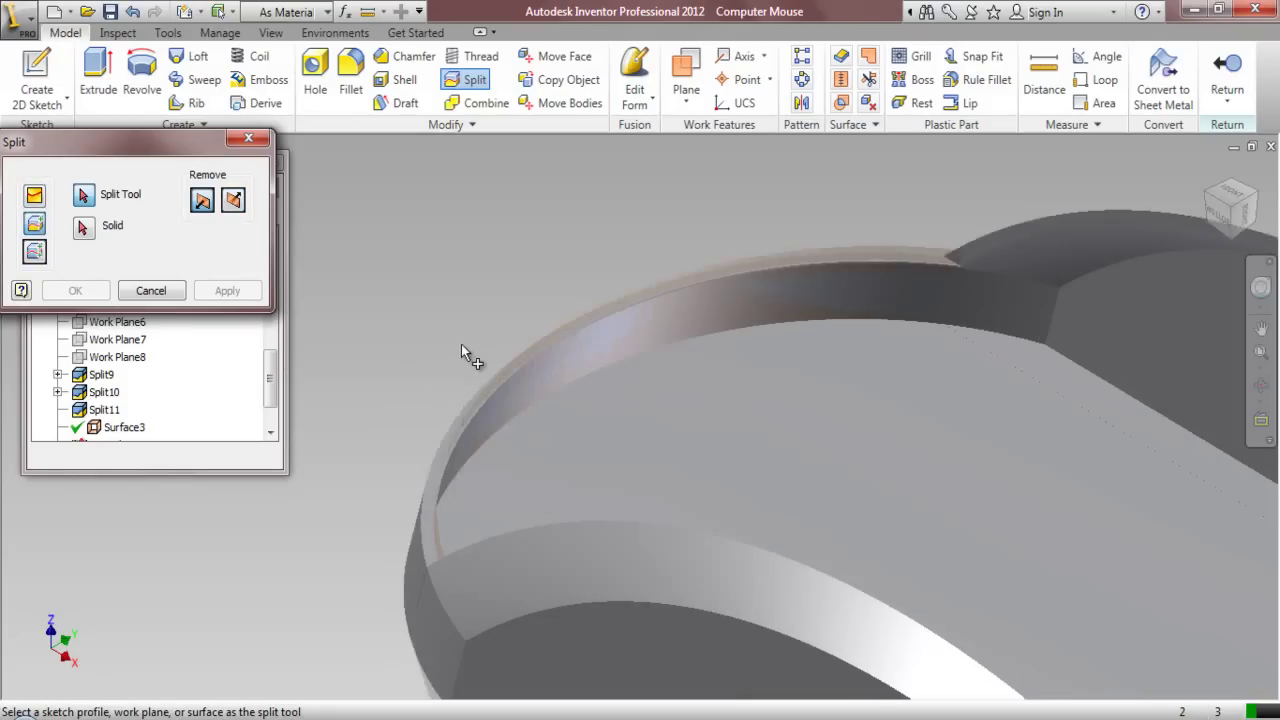
click(548, 337)
scroll(440, 272, down, 2)
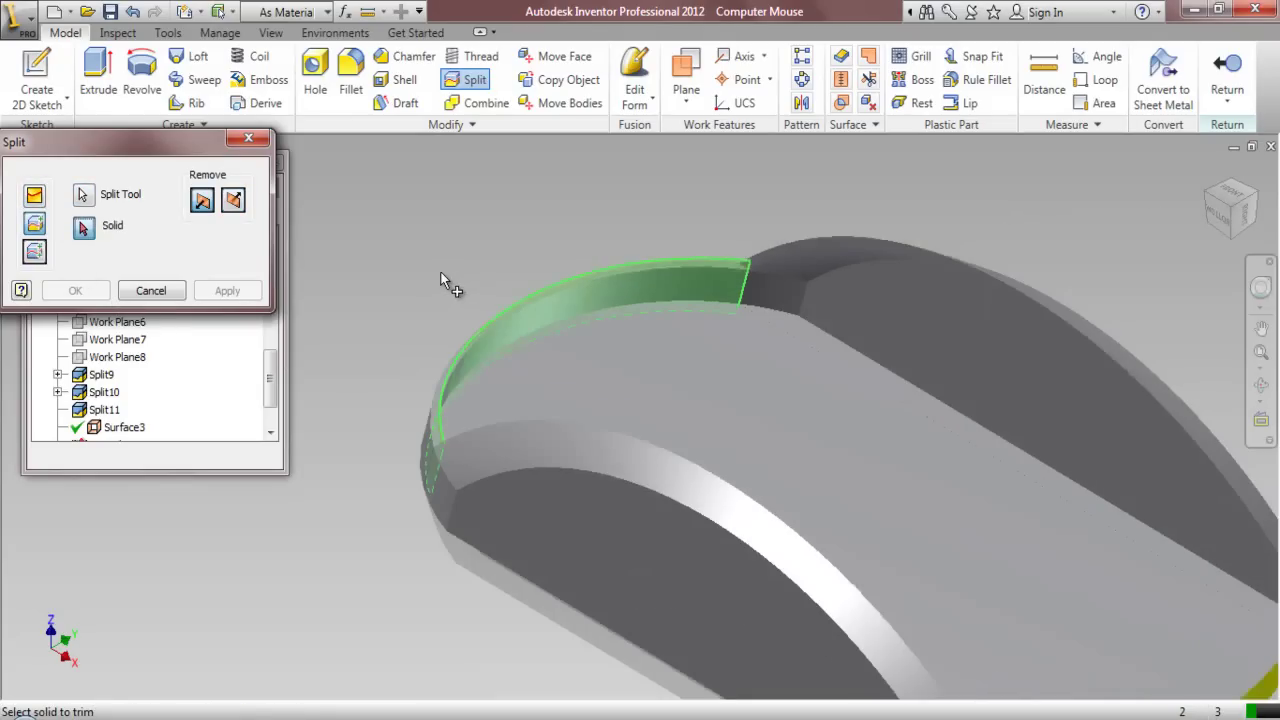
scroll(538, 275, down, 2)
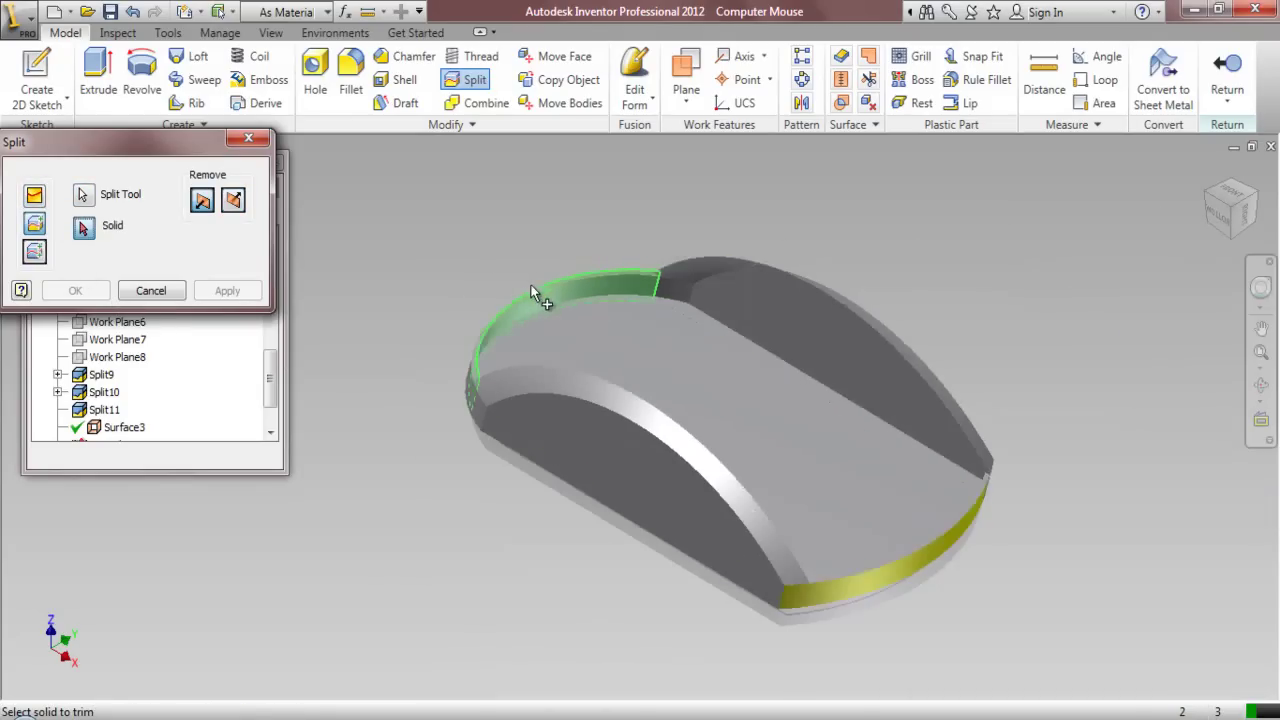
click(884, 484)
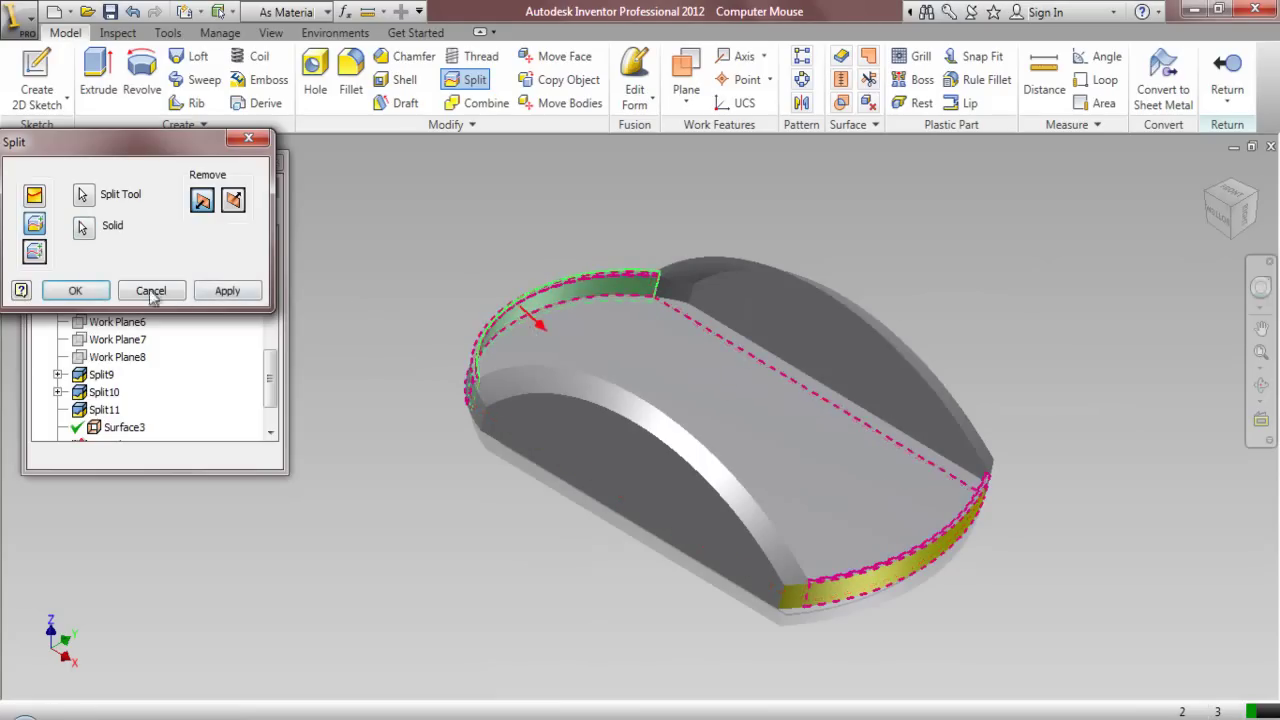
click(75, 290)
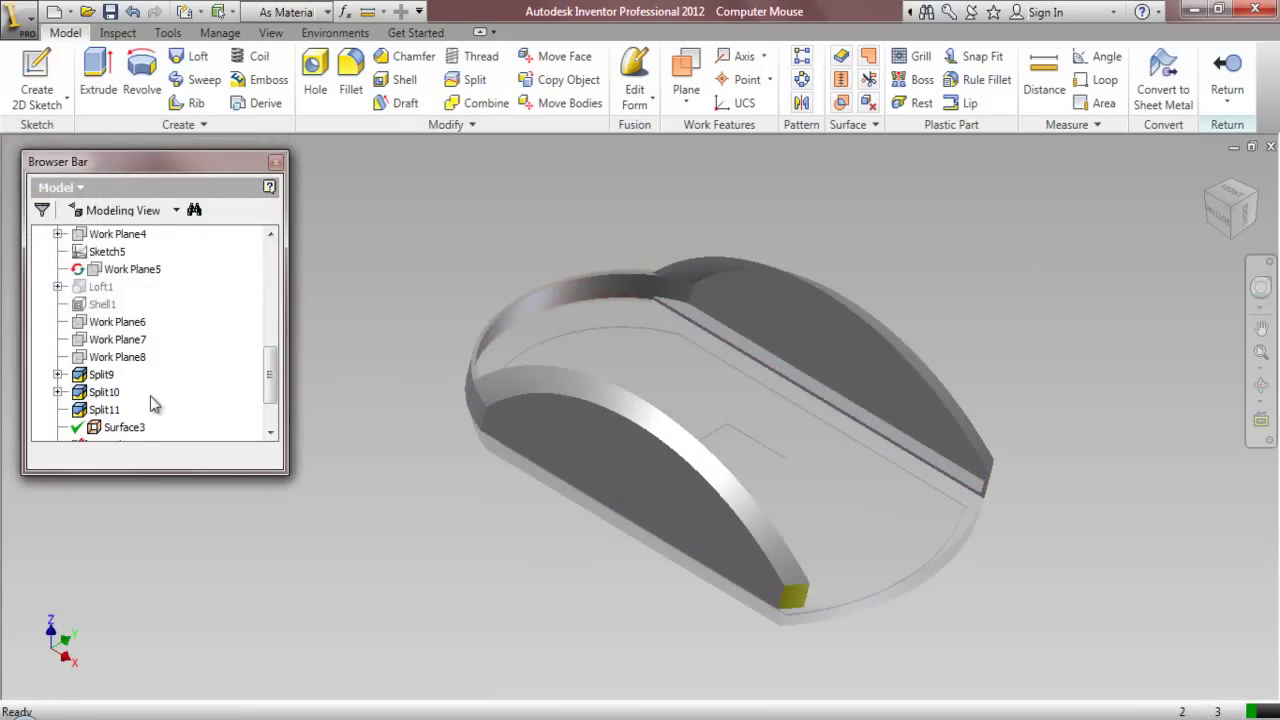
right_click(110, 428)
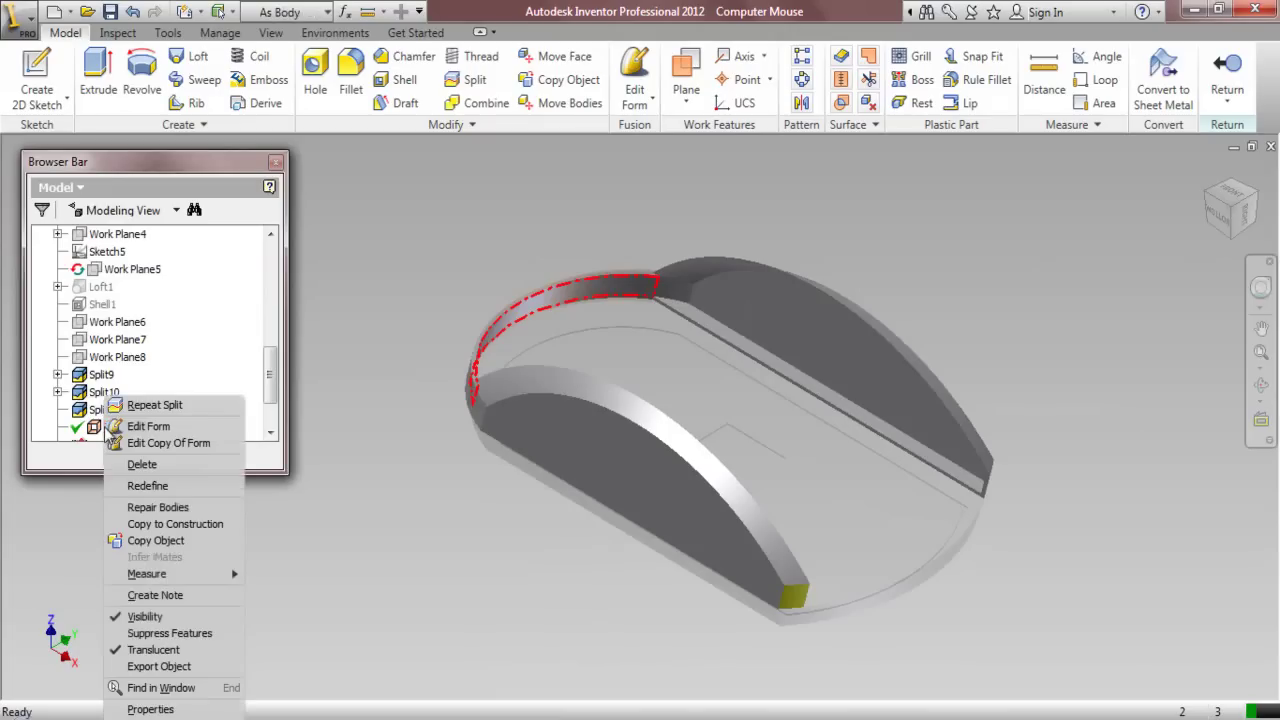
click(145, 617)
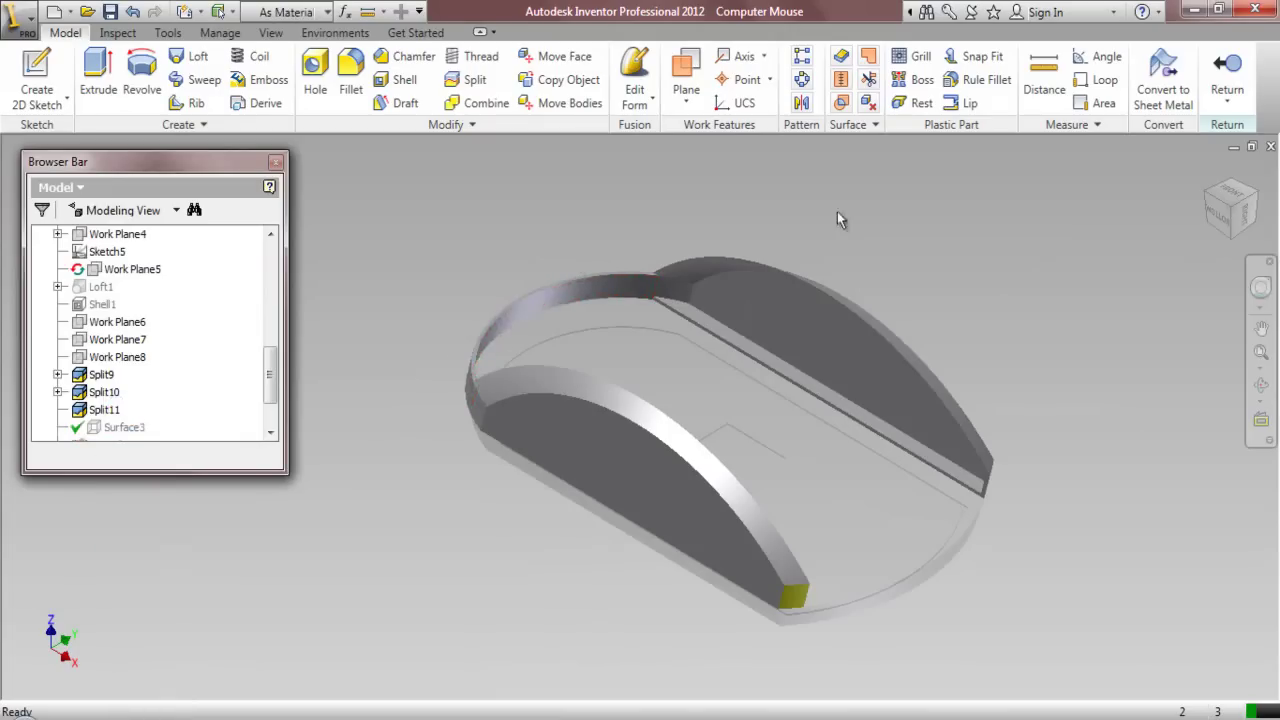
Check the separate solid bodies of Part2 in the model tree and save the file
click(1222, 200)
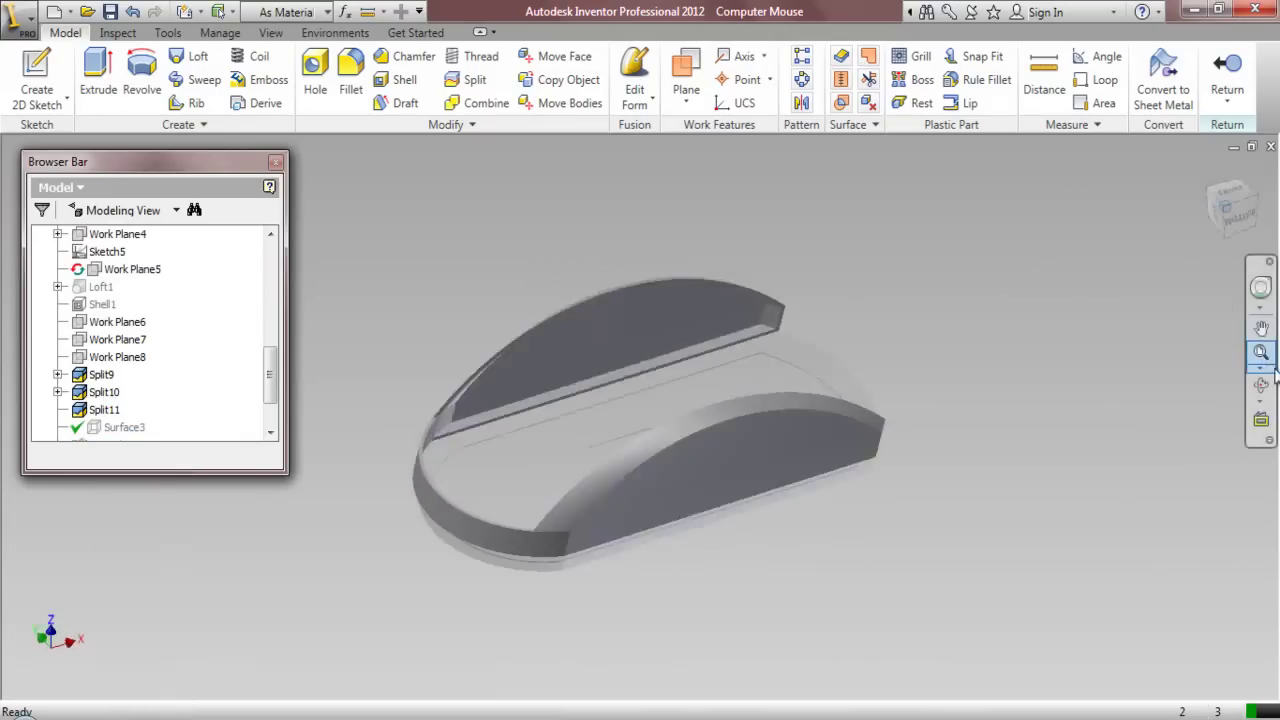
scroll(913, 346, down, 3)
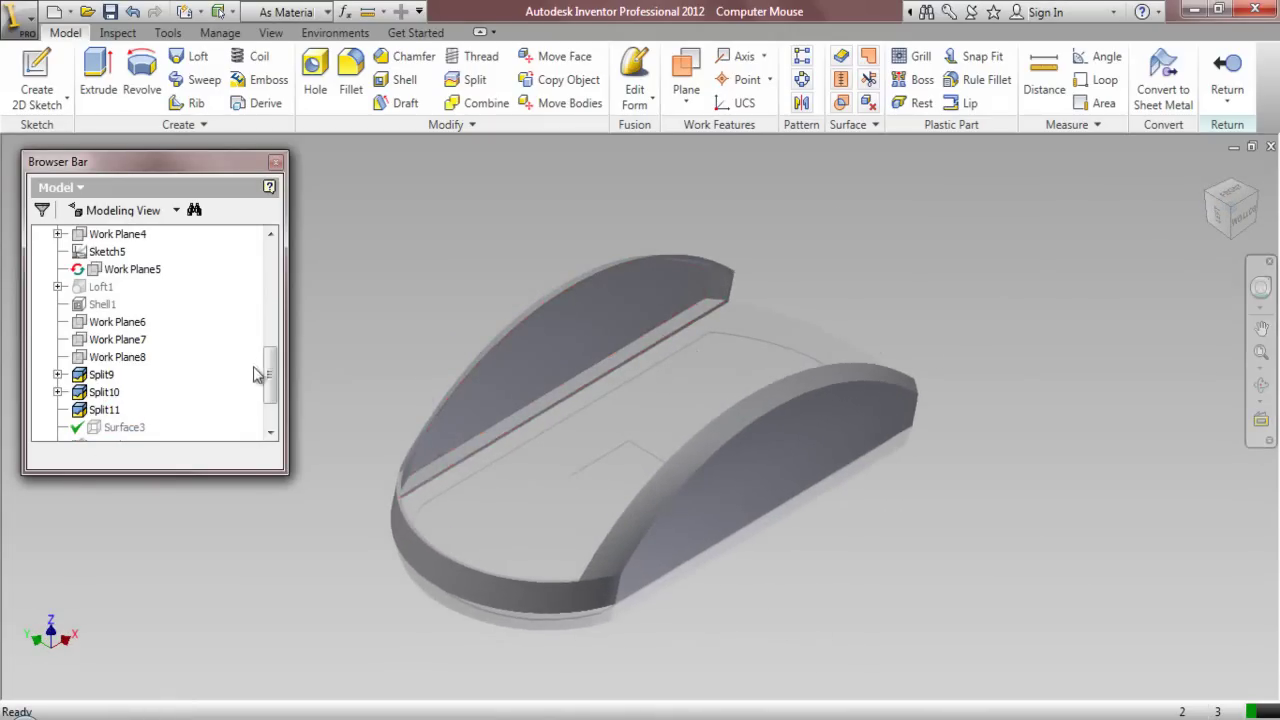
drag(270, 390, 277, 306)
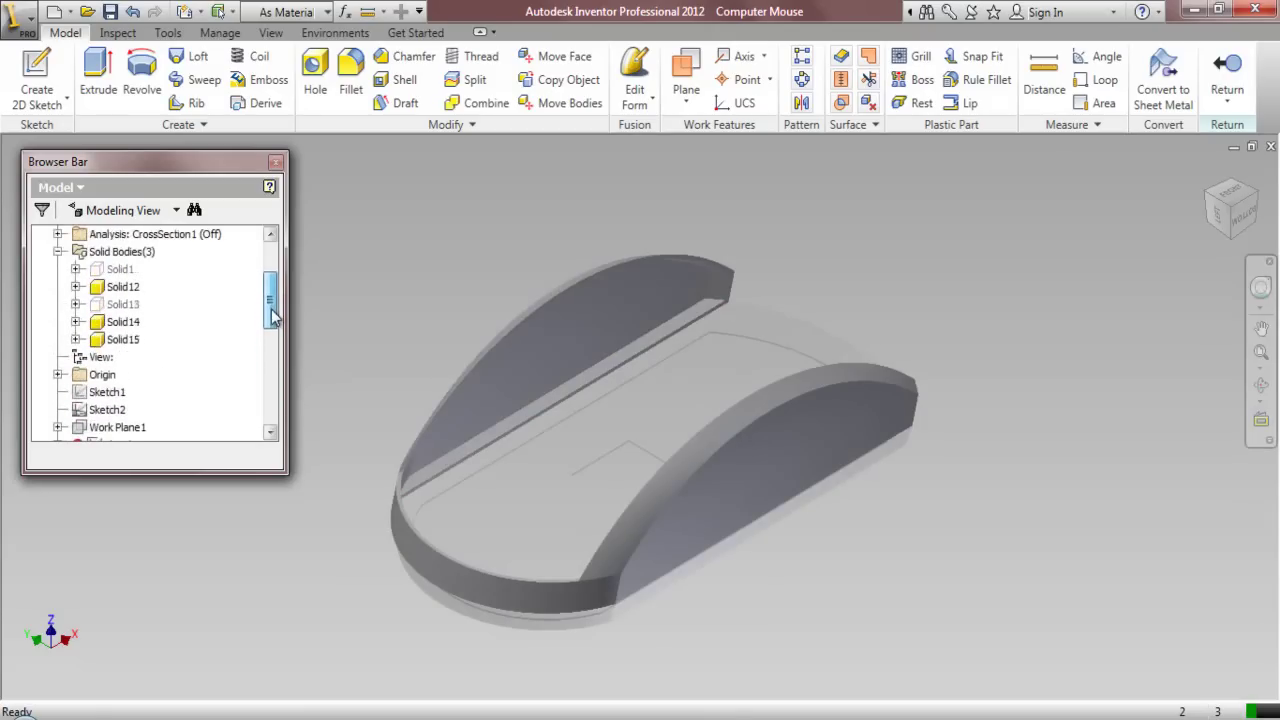
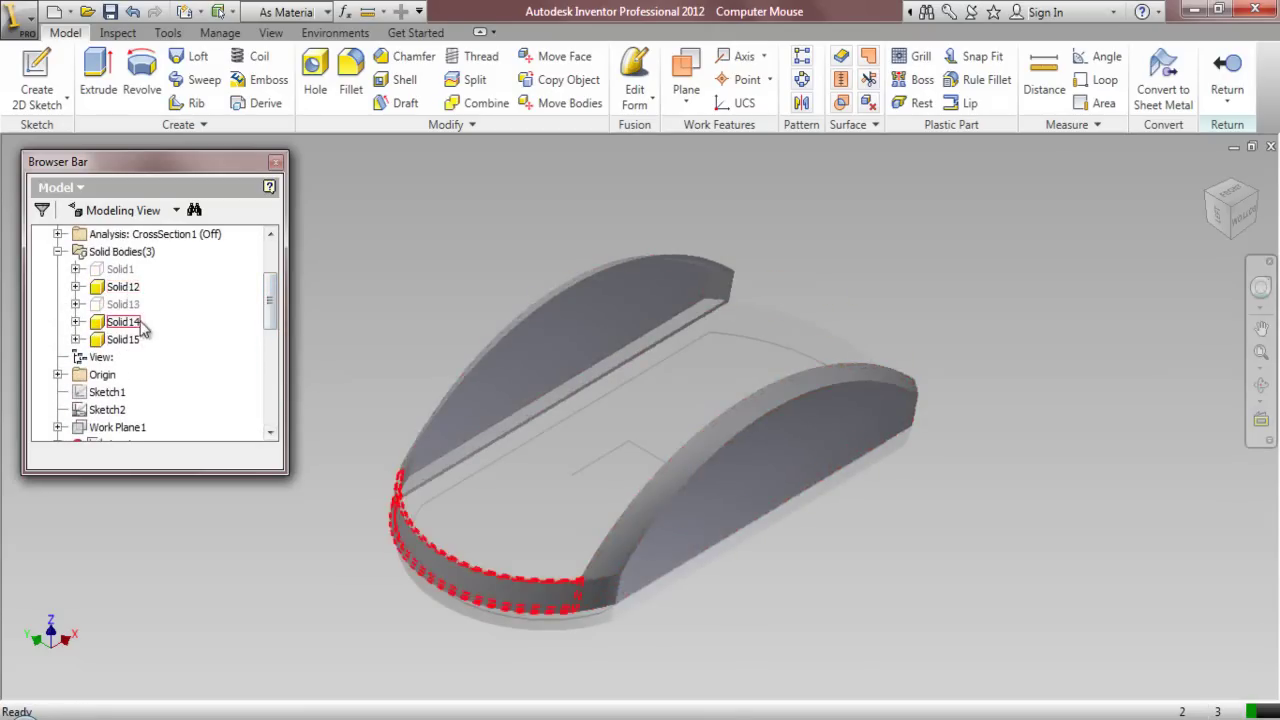
click(57, 251)
click(111, 12)
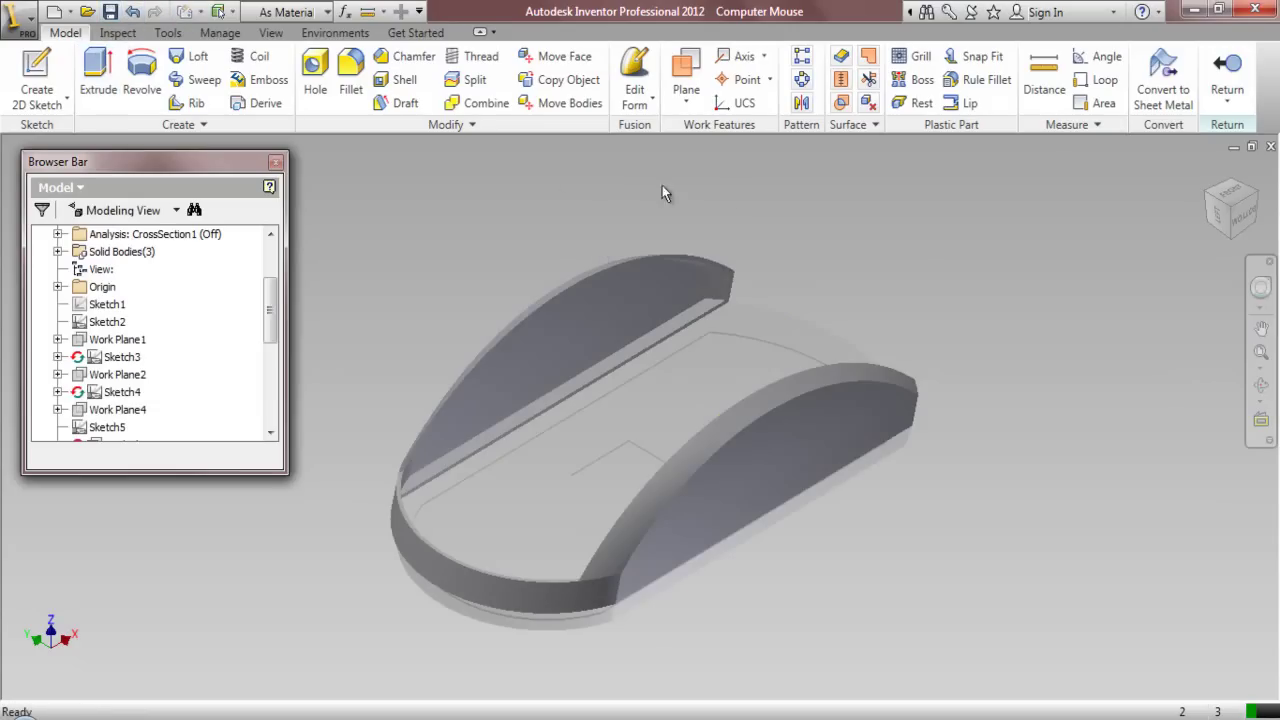
Join Solid14 and Solid15 to the base body Solid12 with Combine, without keeping the toolbodies
click(474, 102)
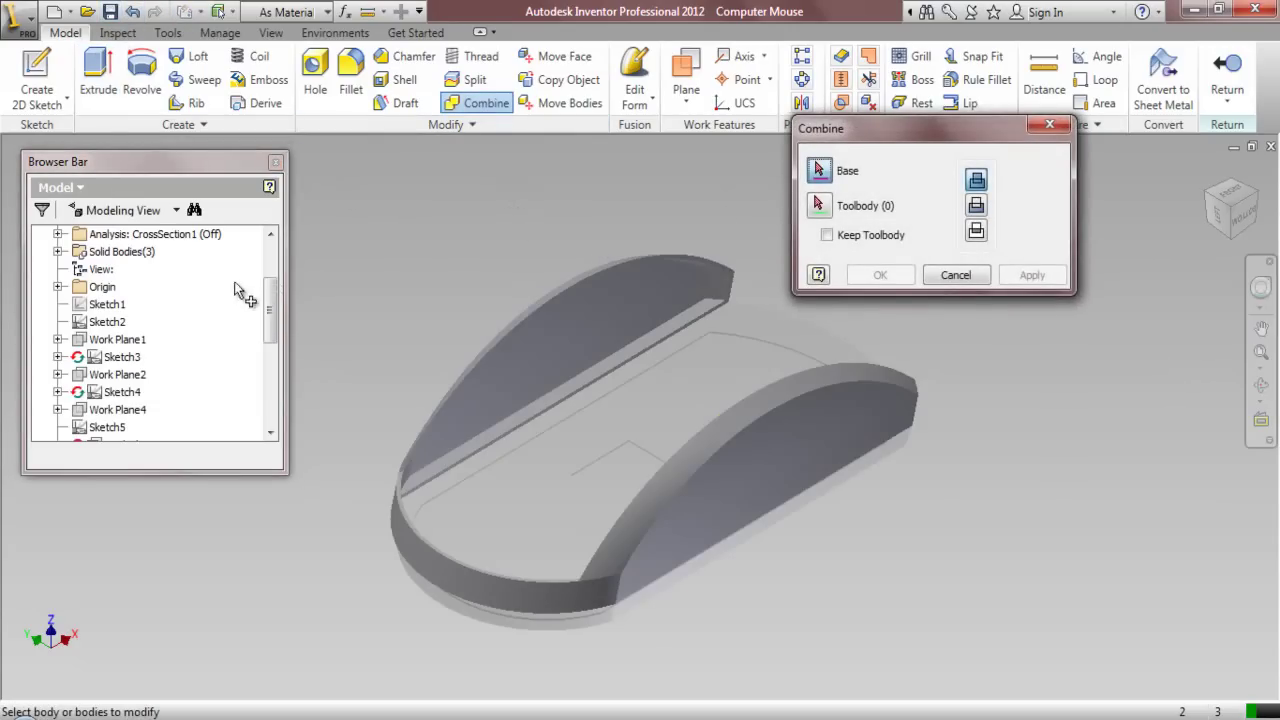
drag(273, 313, 273, 288)
click(58, 305)
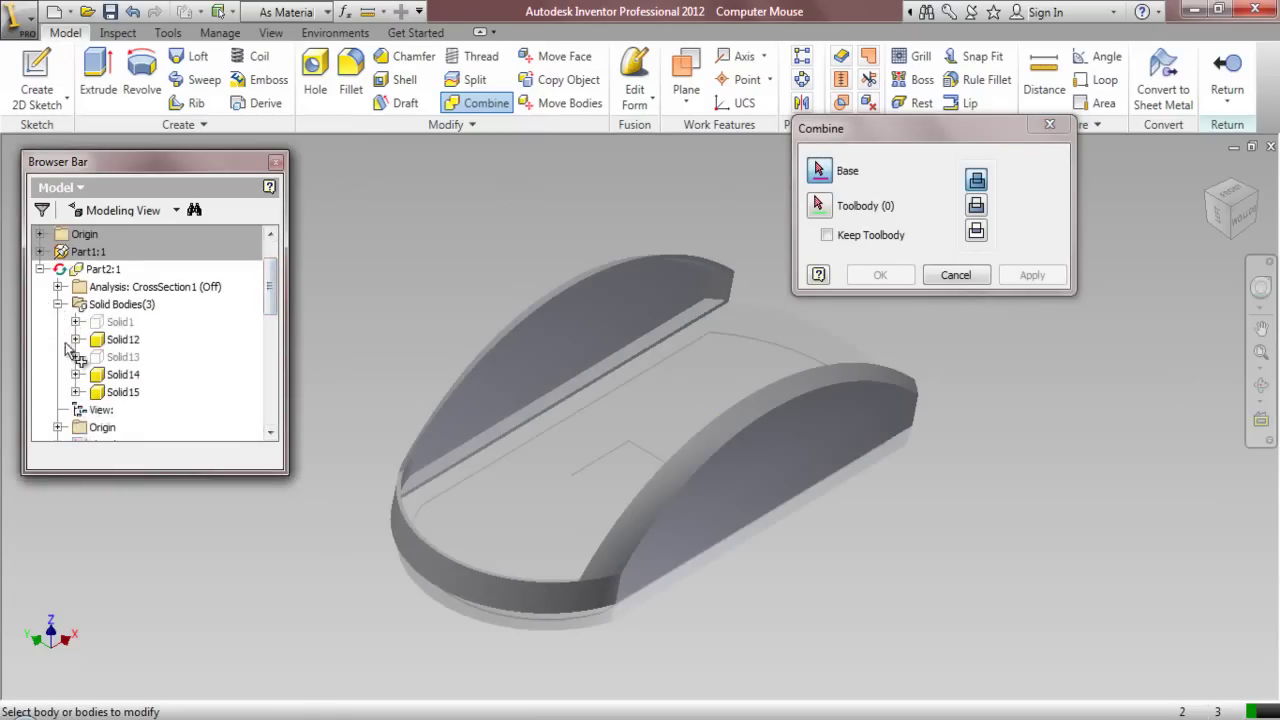
click(121, 341)
click(125, 374)
click(125, 392)
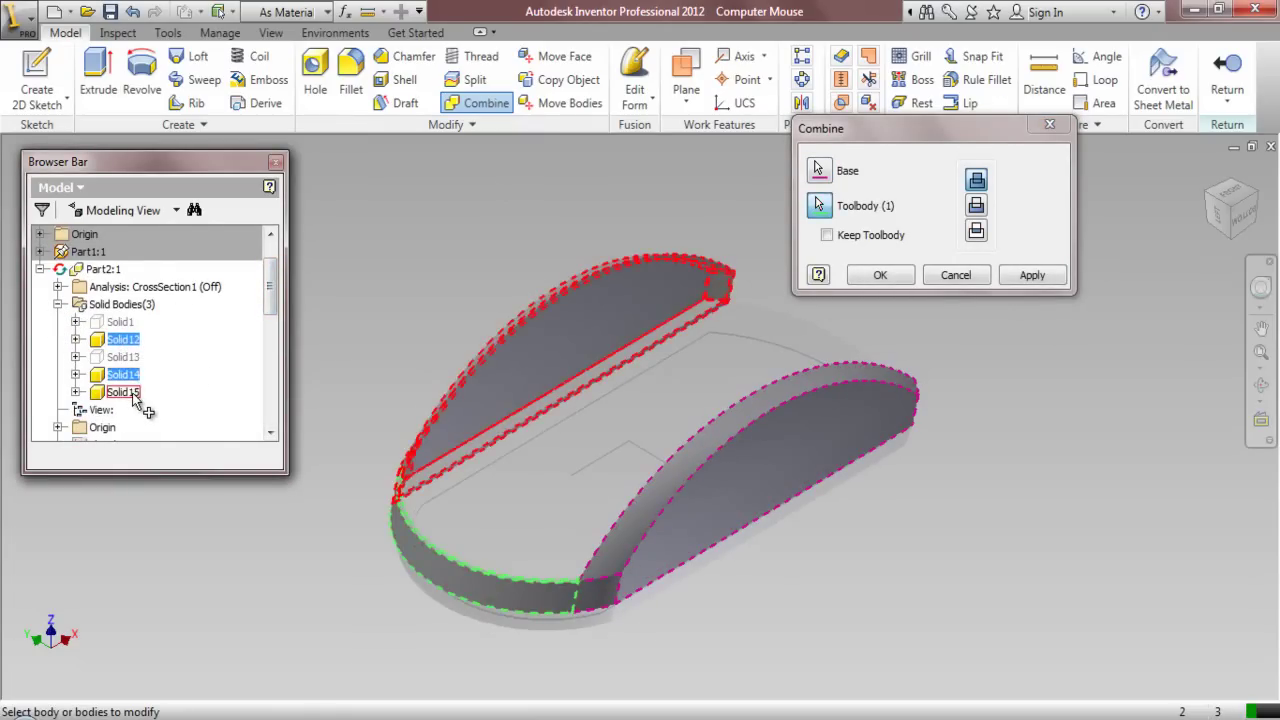
click(880, 275)
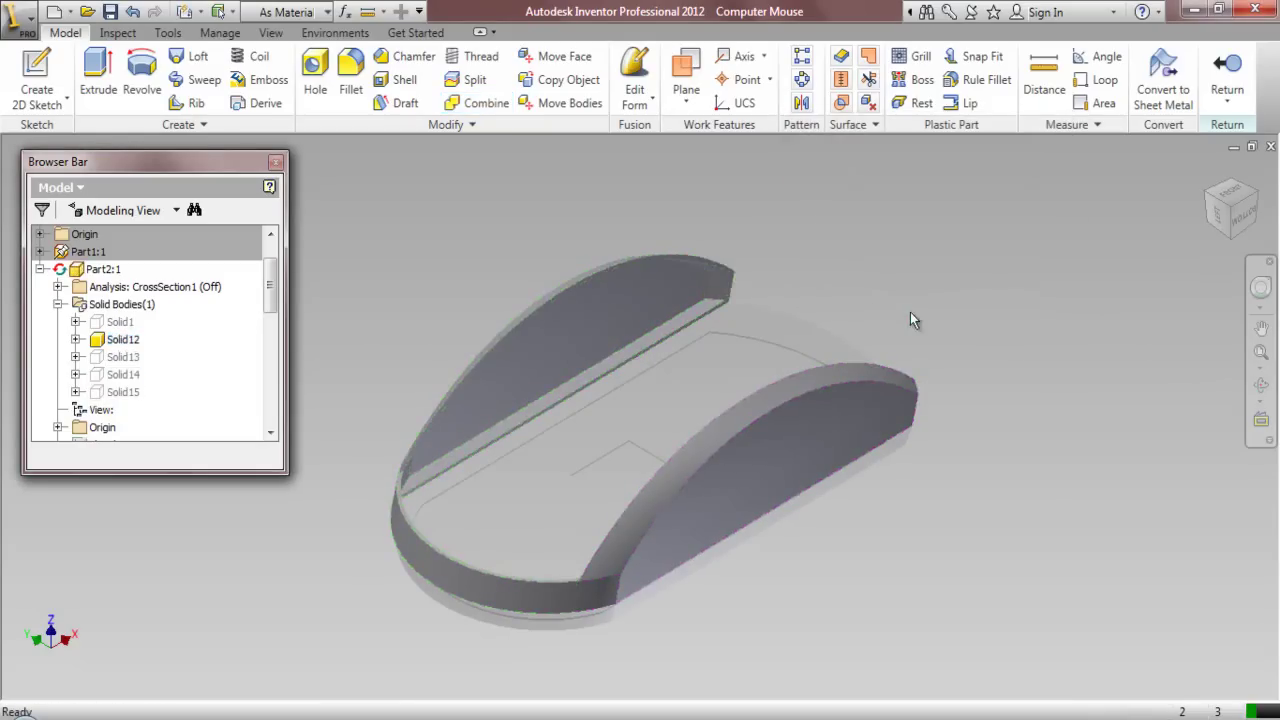
Create a new sketch on Part2's origin XY plane and set the sketch geometry colour to White
click(57, 427)
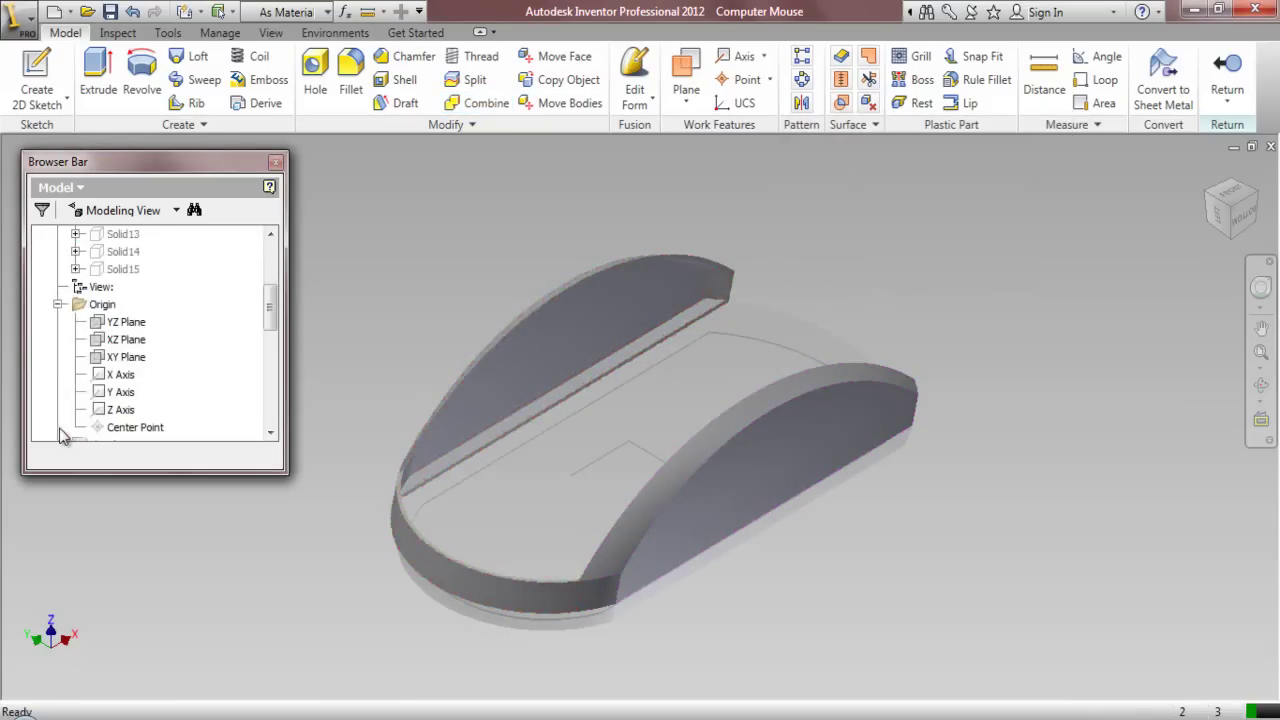
right_click(117, 357)
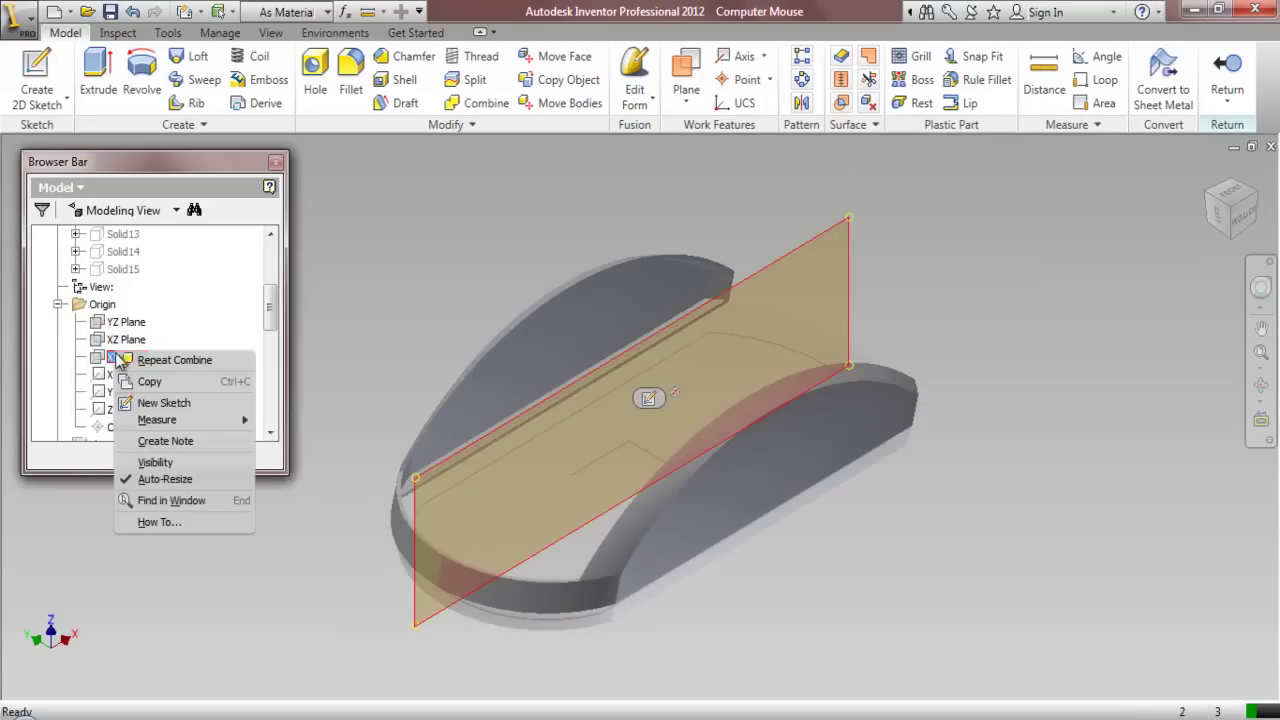
click(155, 402)
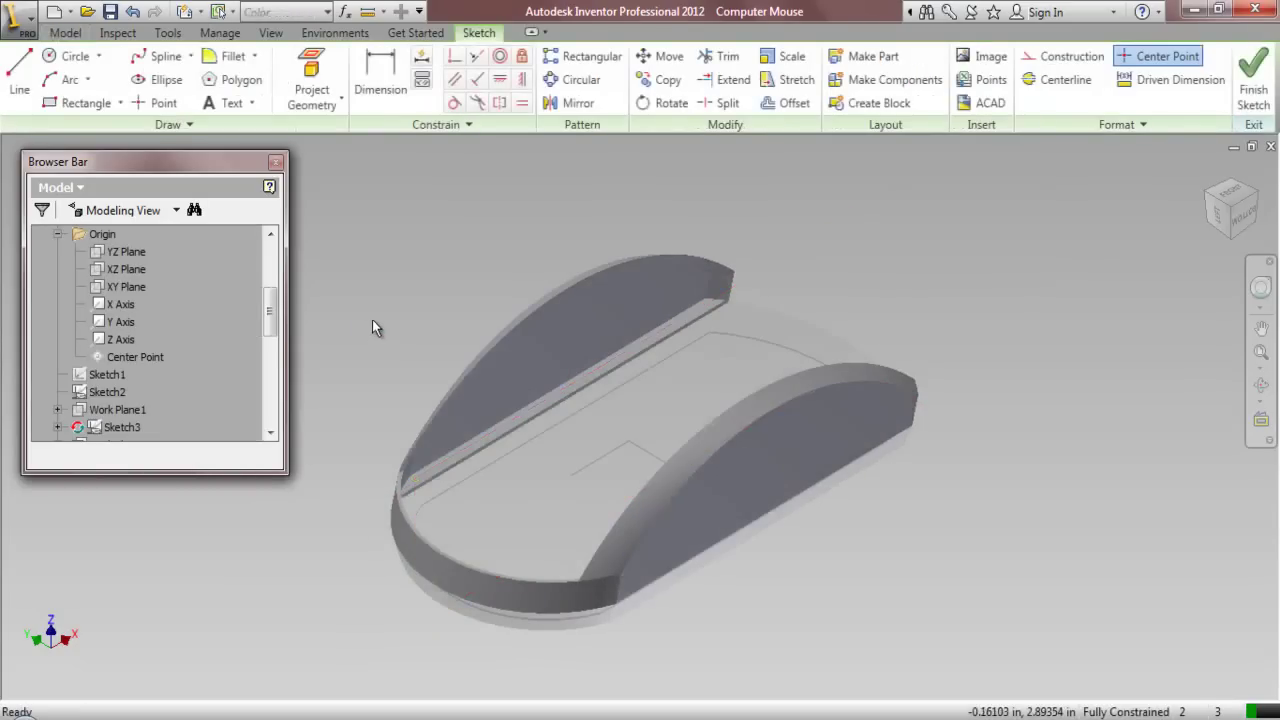
click(1123, 126)
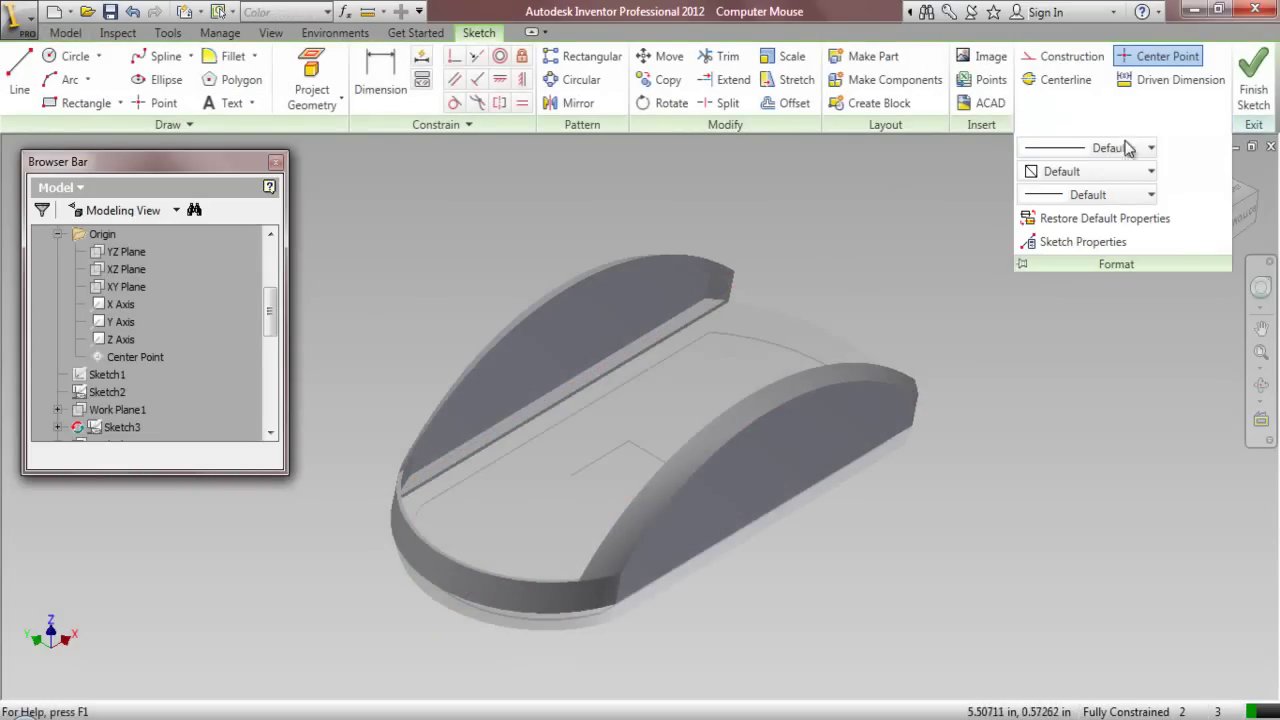
click(1141, 171)
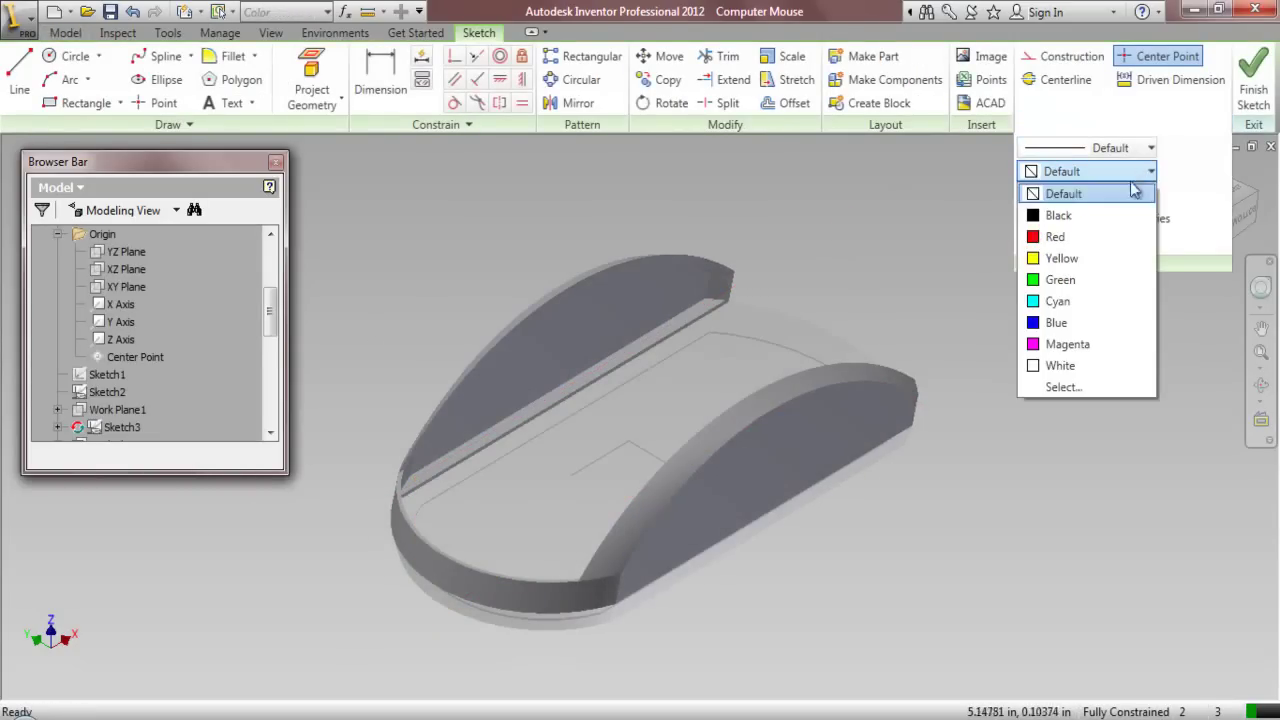
click(1068, 366)
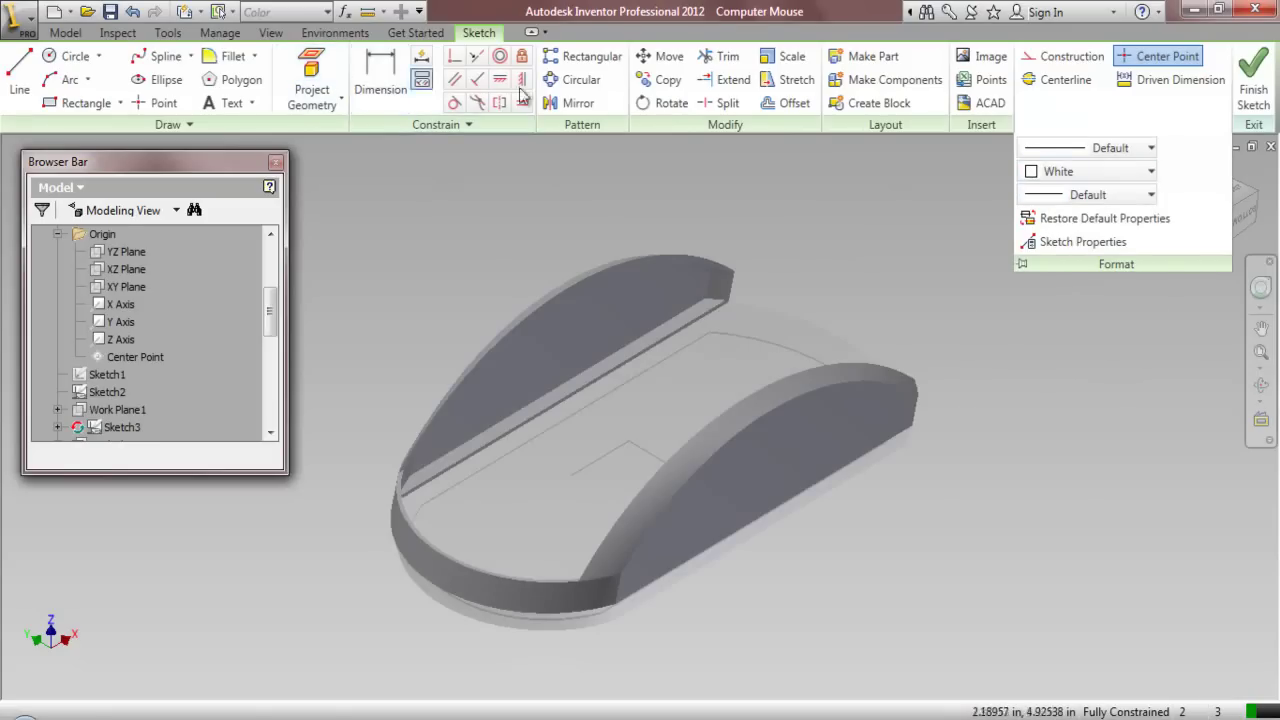
Project the outline of the large flat side face into the sketch with Project Geometry
click(312, 80)
click(815, 443)
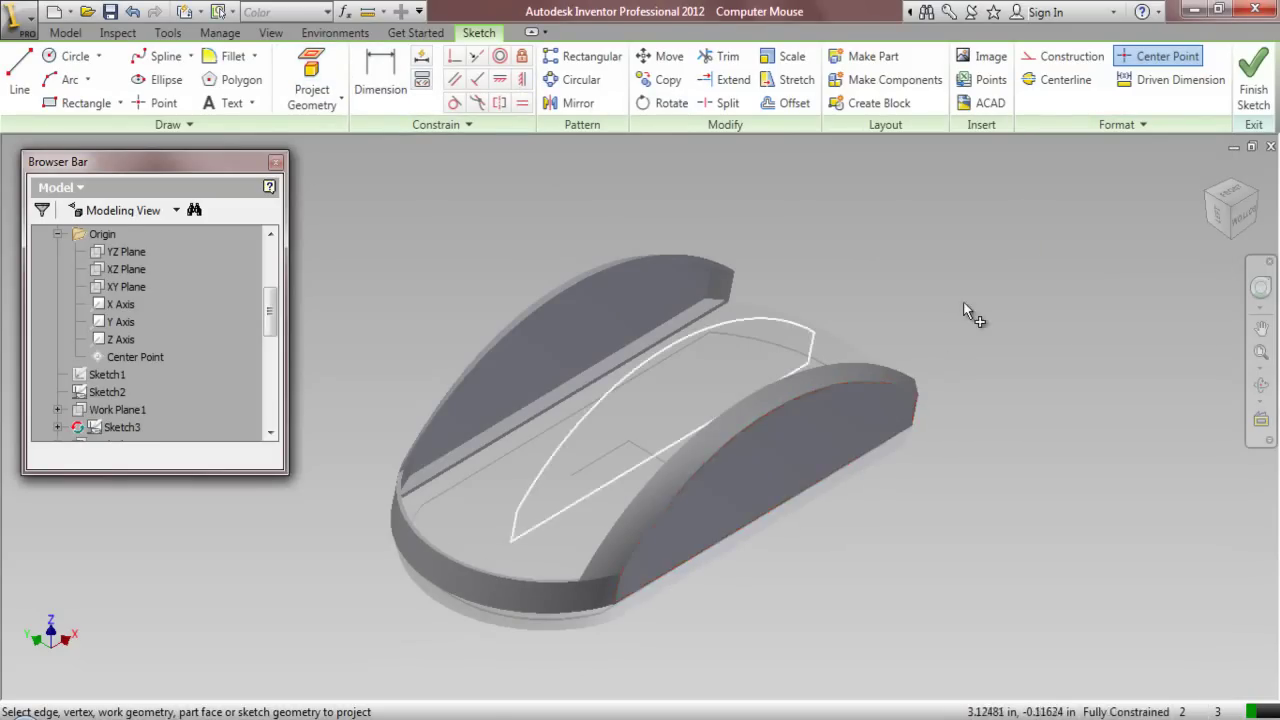
right_click(884, 209)
click(801, 208)
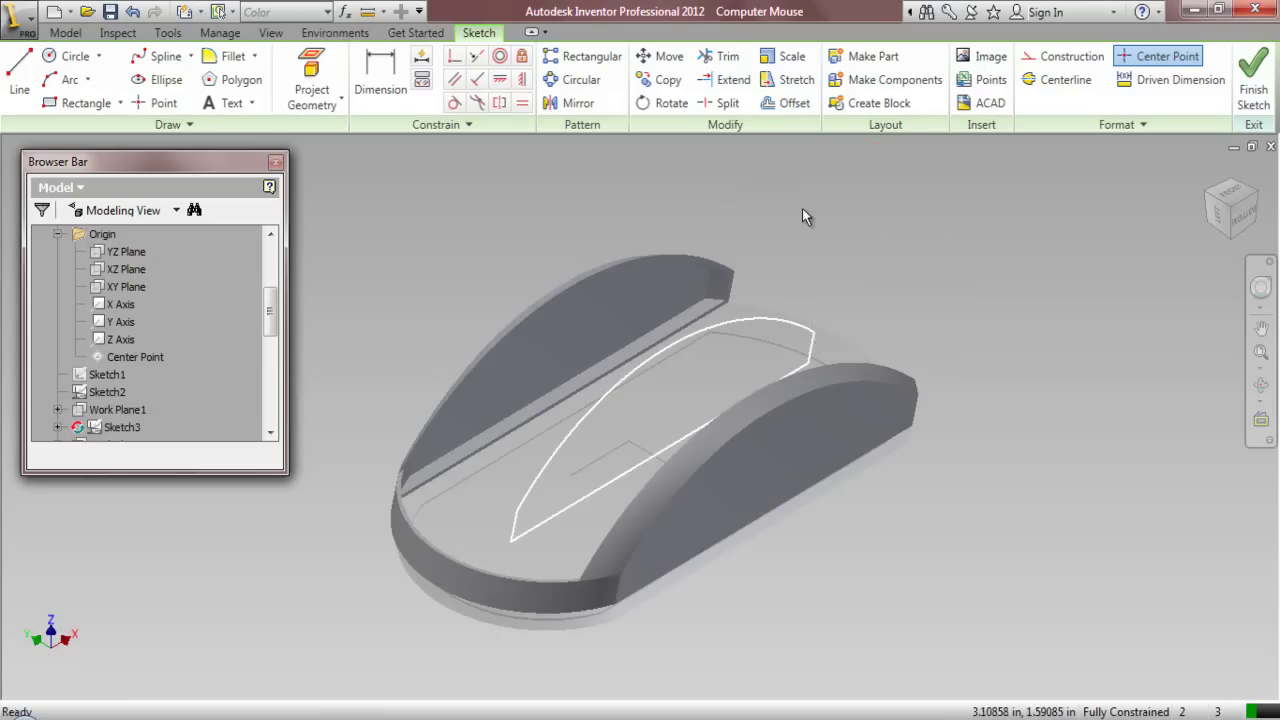
Slice the graphics at the sketch plane and convert the whole projected outline to construction geometry
right_click(517, 237)
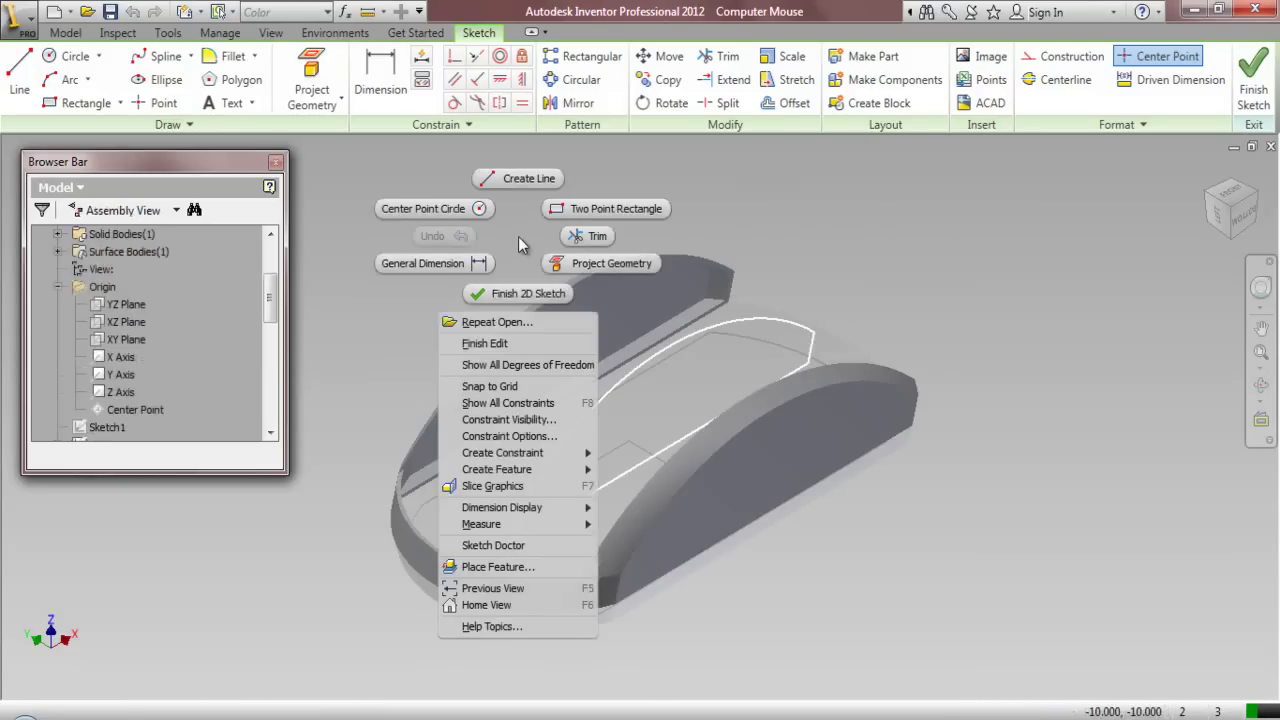
click(475, 486)
click(1233, 240)
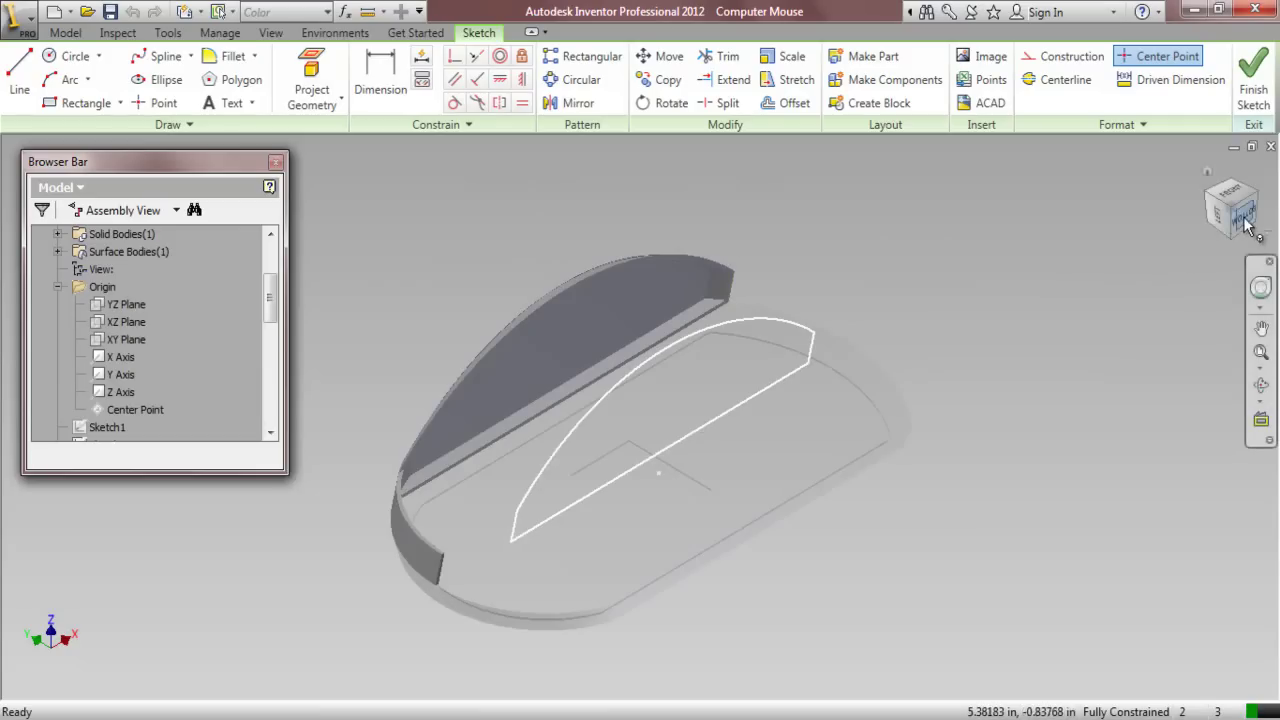
mouse_move(434, 290)
mouse_down()
mouse_move(848, 543)
mouse_move(874, 542)
mouse_up()
click(1072, 57)
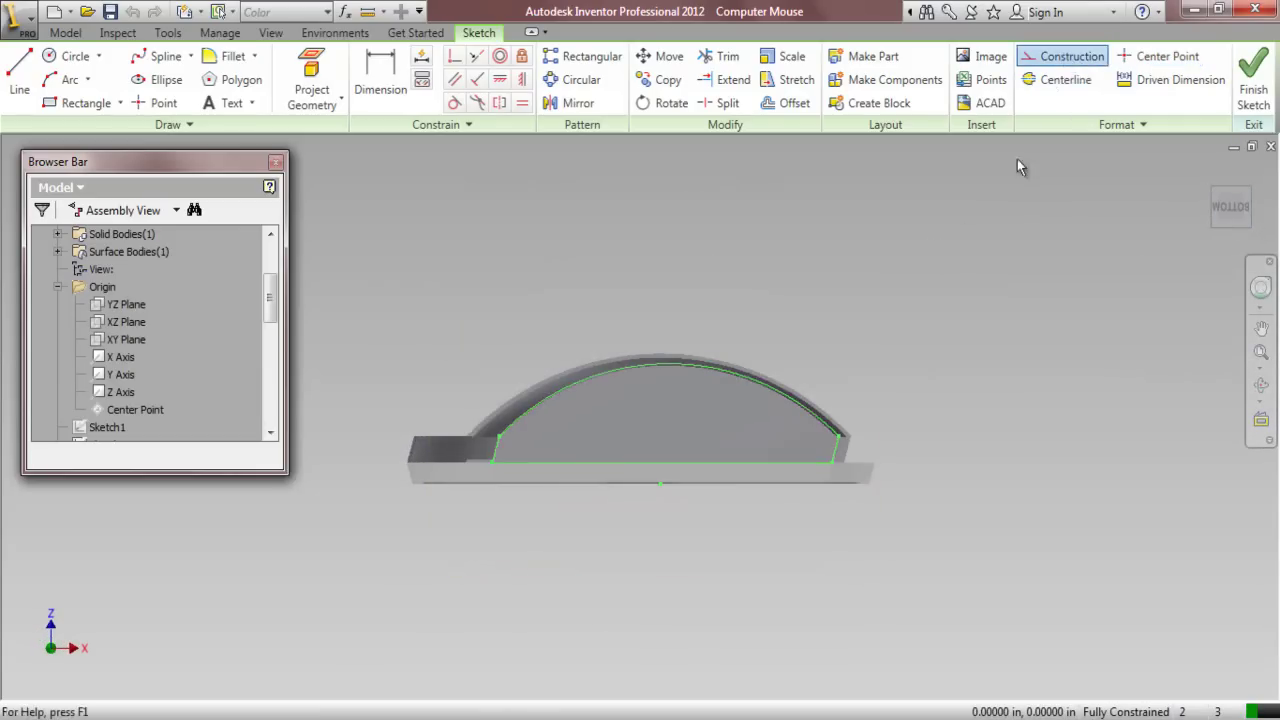
Reset the sketch geometry colour to Default
click(1140, 125)
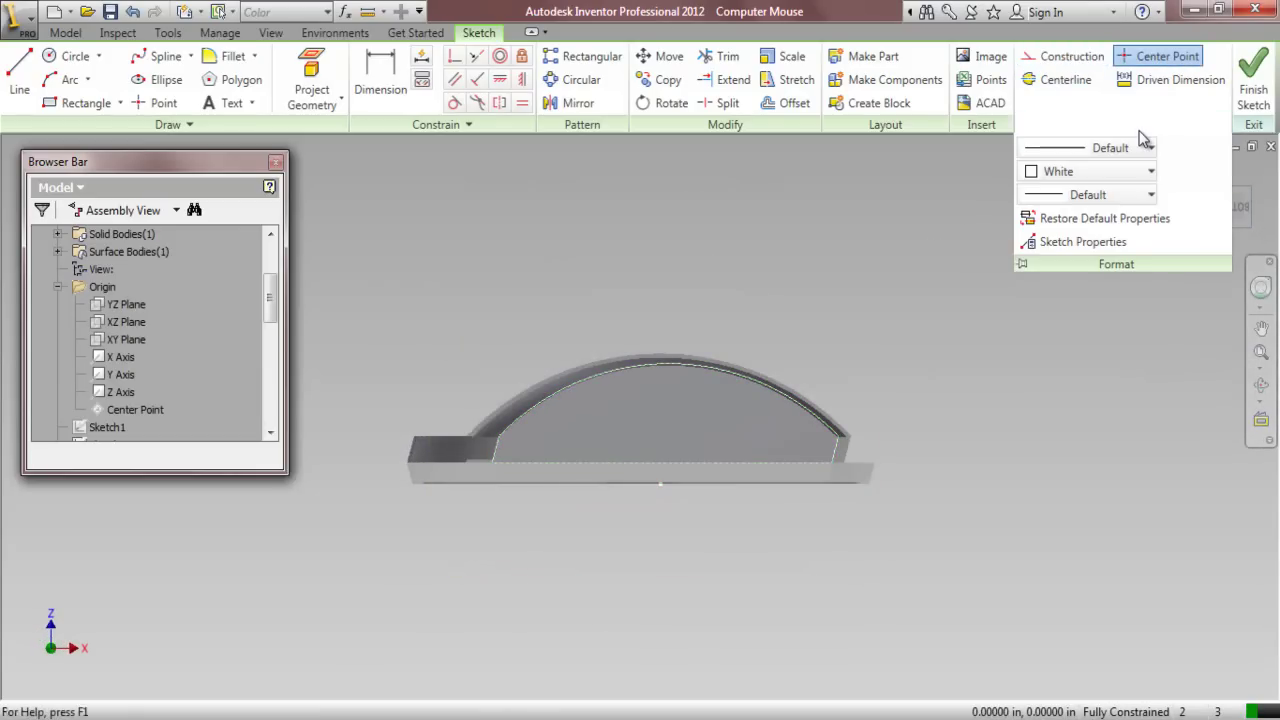
click(1149, 172)
click(1099, 191)
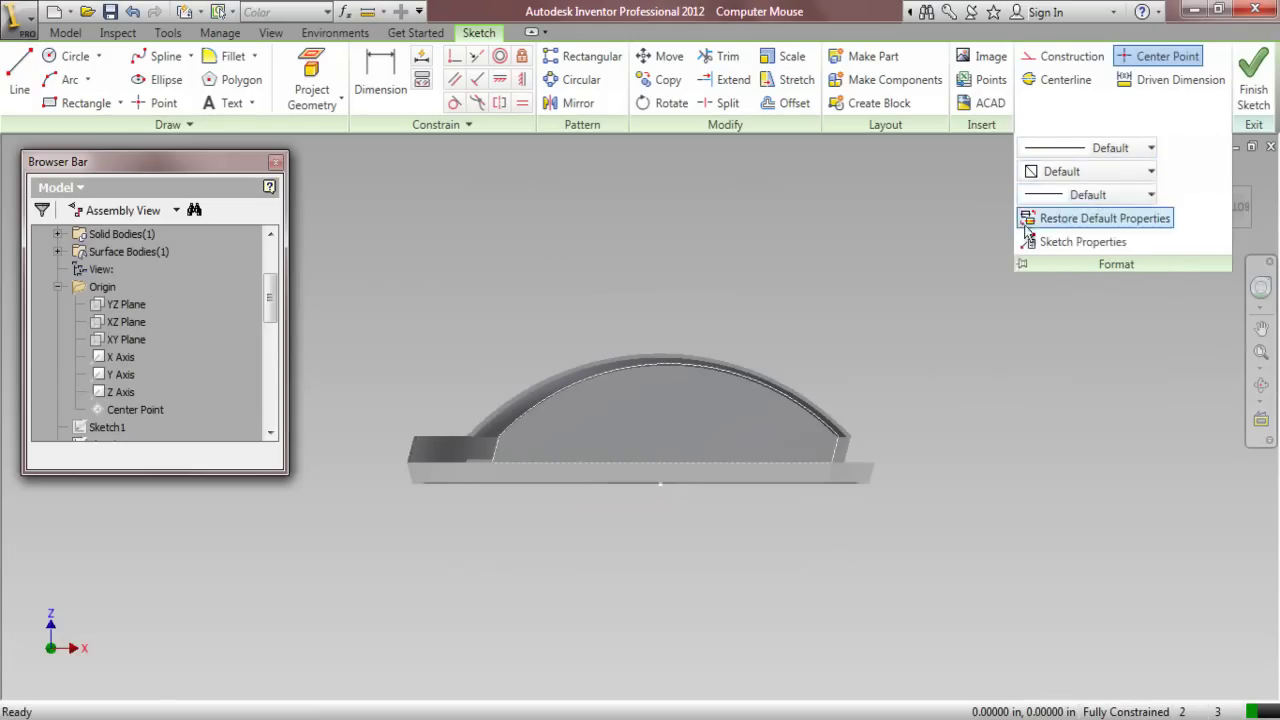
Place a sketch point on the projected upper arc, slightly to the open-wall side of its peak
scroll(655, 361, down, 5)
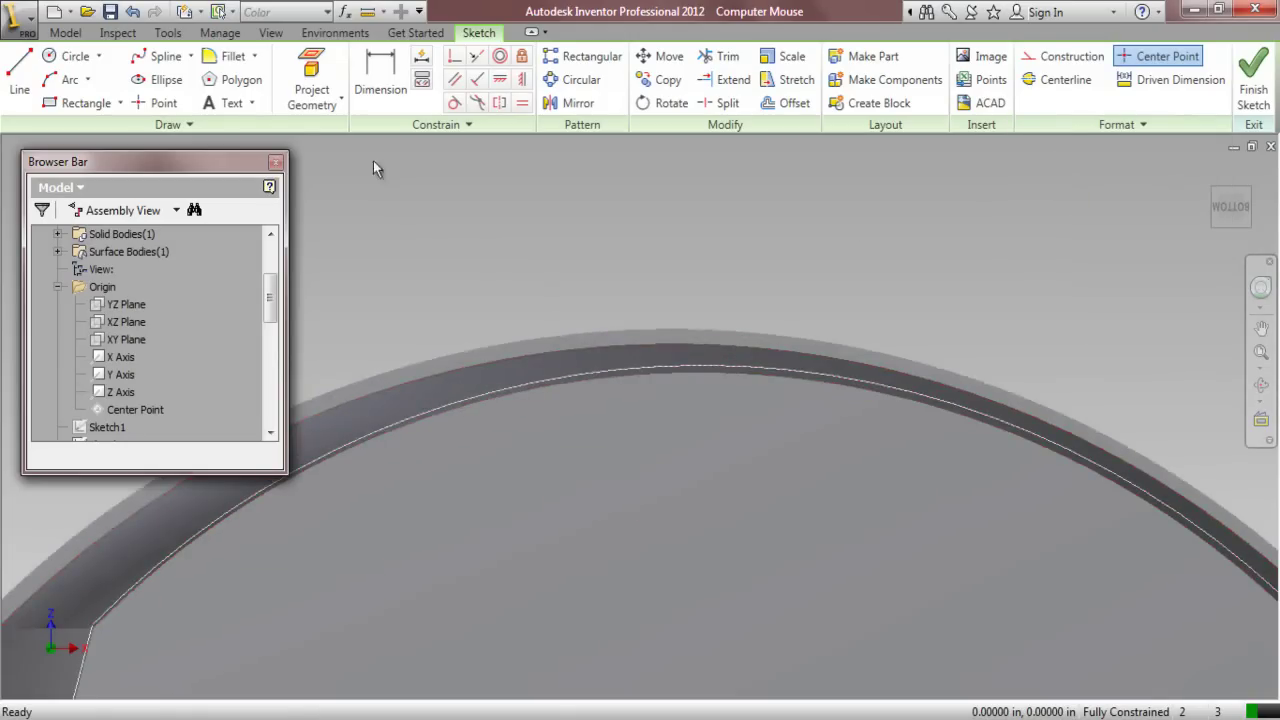
click(160, 103)
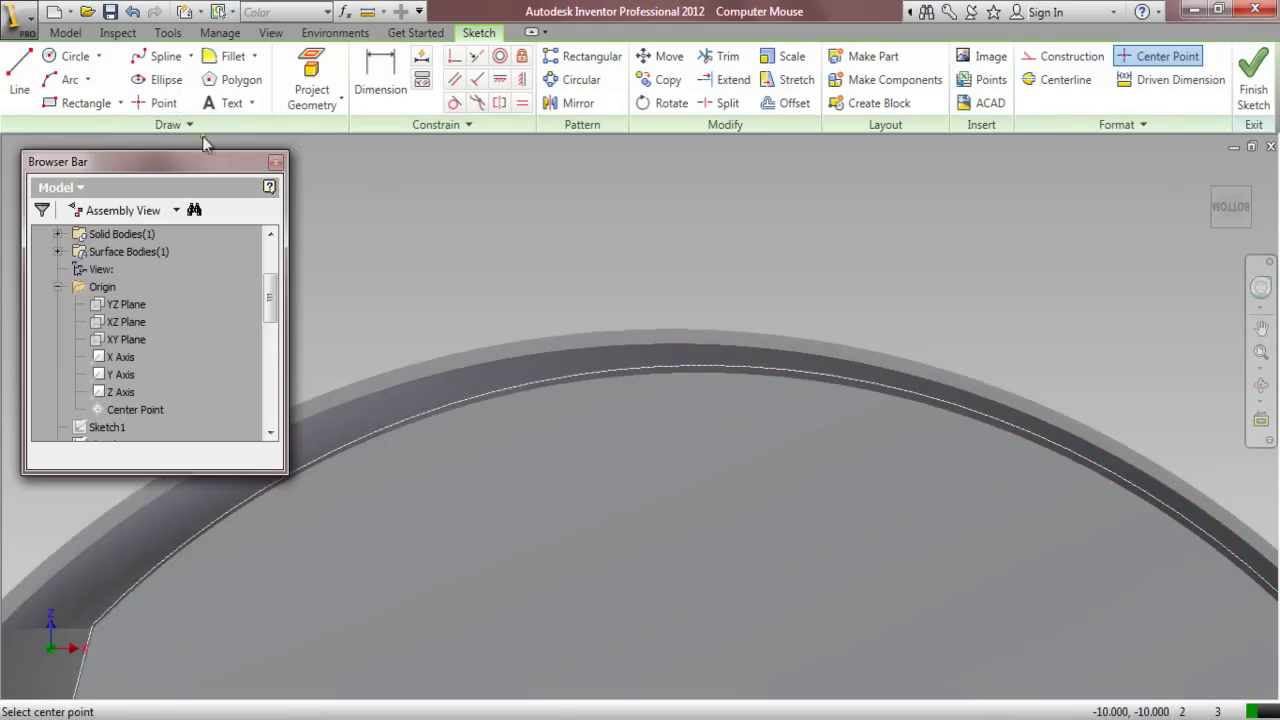
click(586, 374)
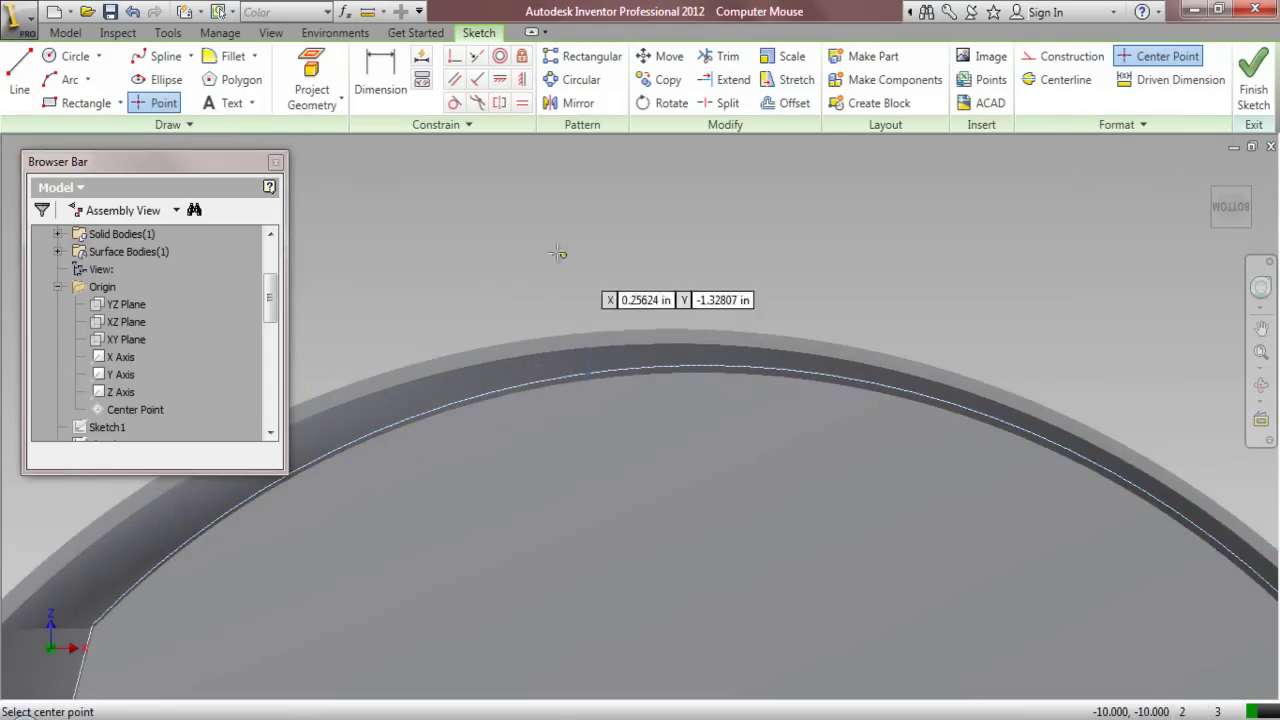
Dimension the horizontal distance from the outline's lower corner at the curved-wall end to the sketch point as 1.41867 in
right_click(426, 188)
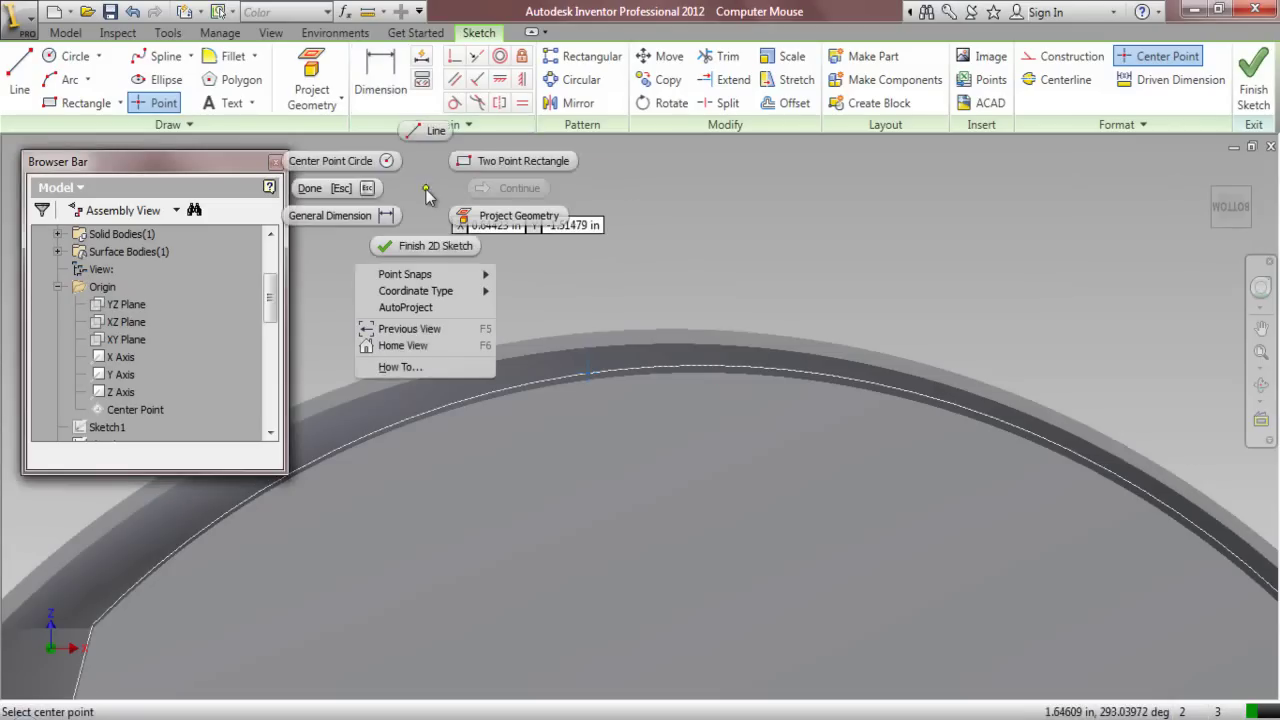
click(360, 217)
scroll(709, 264, up, 3)
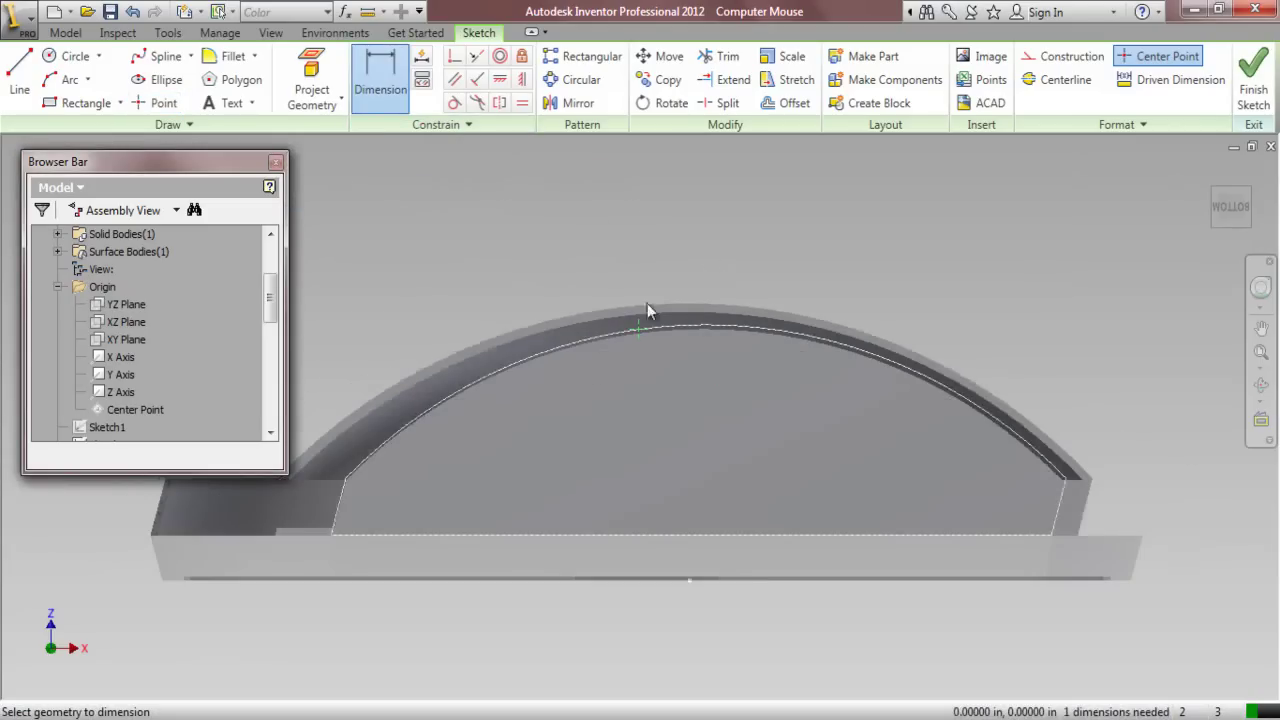
click(331, 537)
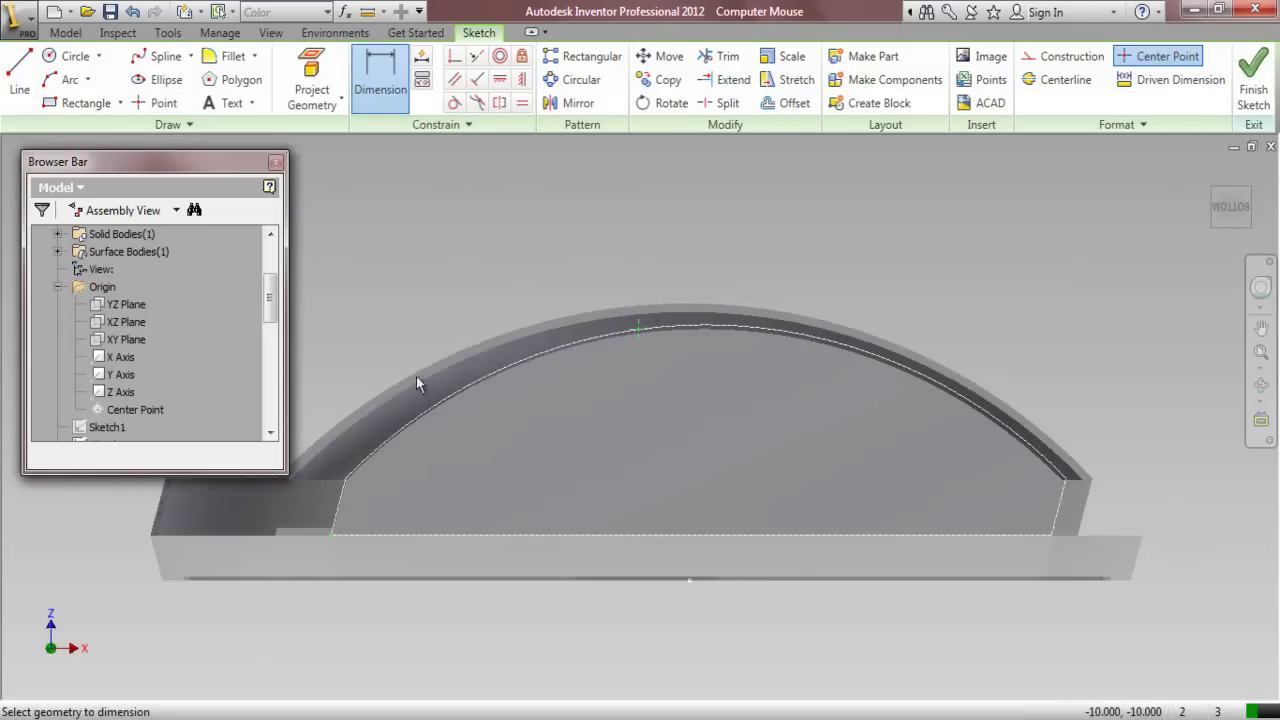
click(418, 380)
click(453, 278)
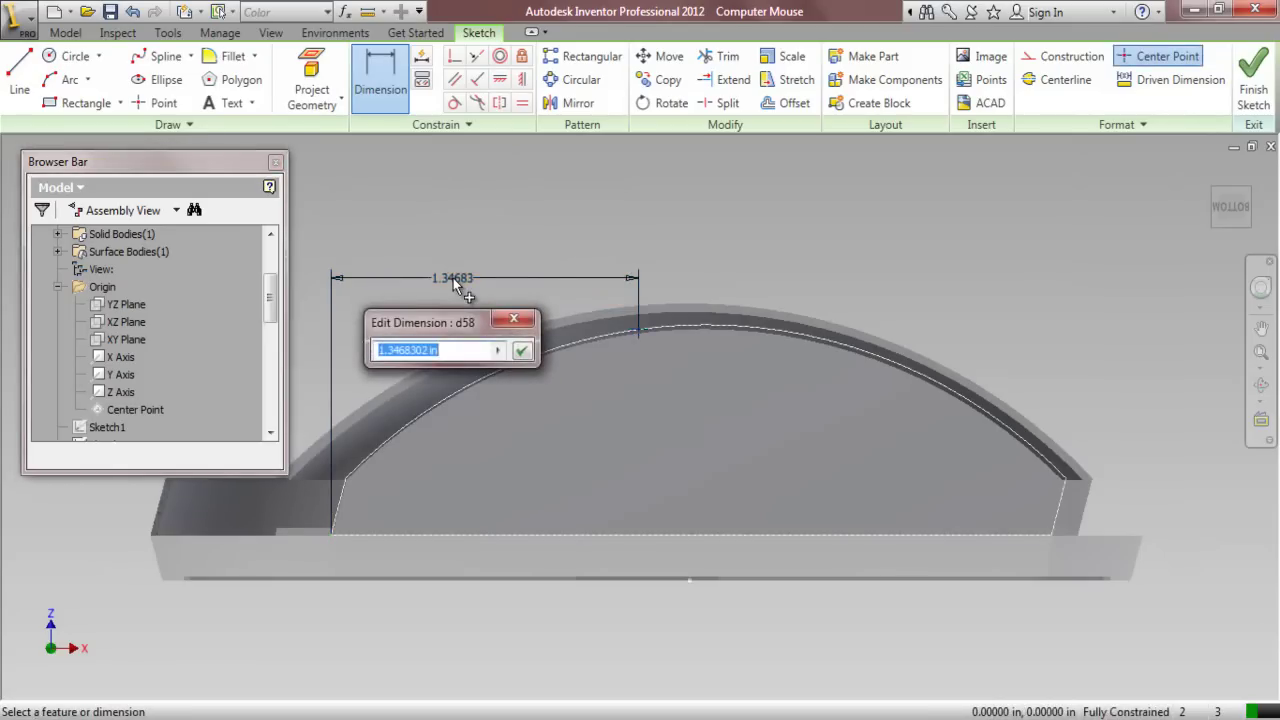
text(1.)
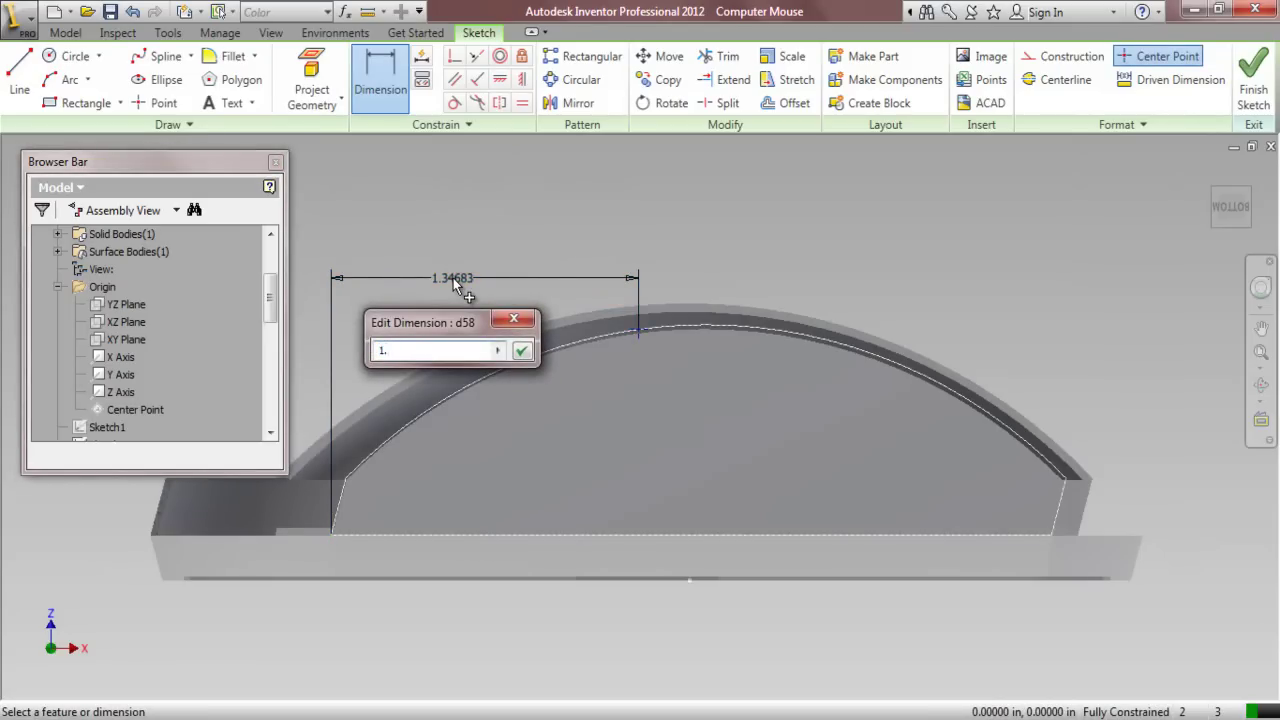
text(41867)
key(Return)
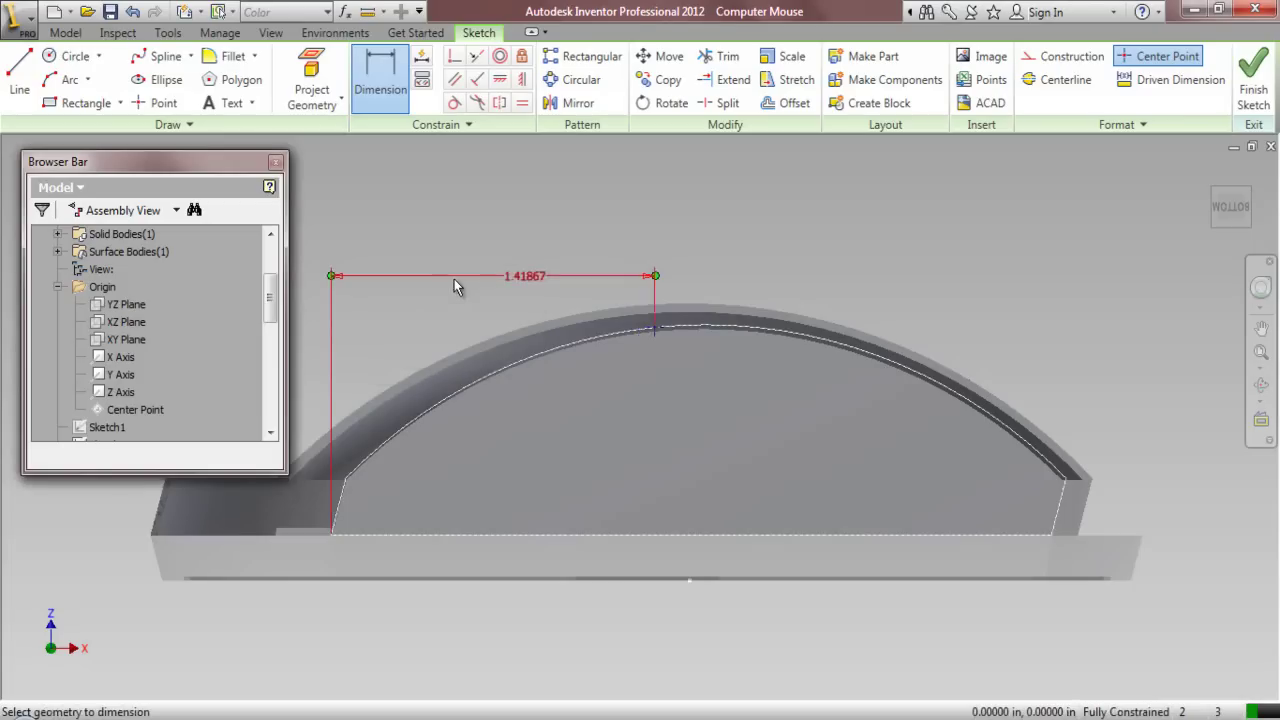
Draw a slanted line about 0.04 in long down from the sketch point and a short horizontal line from it, both toward the curved-wall end
click(19, 80)
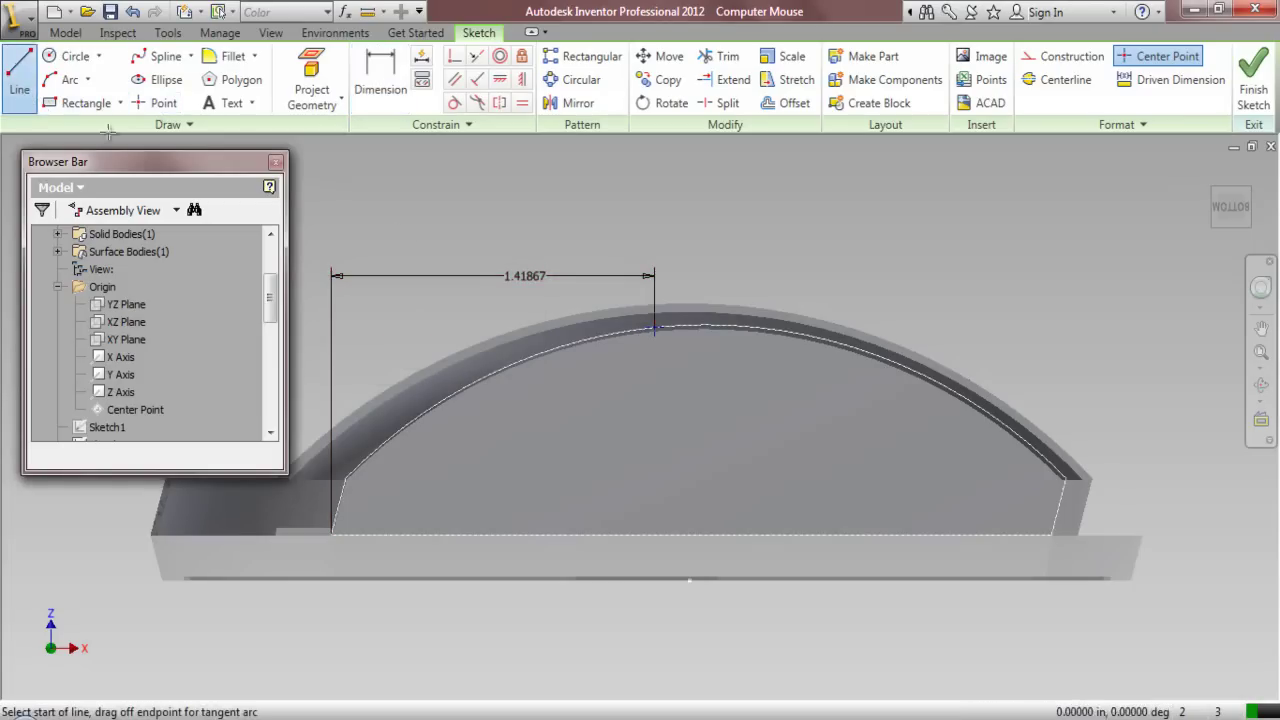
scroll(640, 328, up, 3)
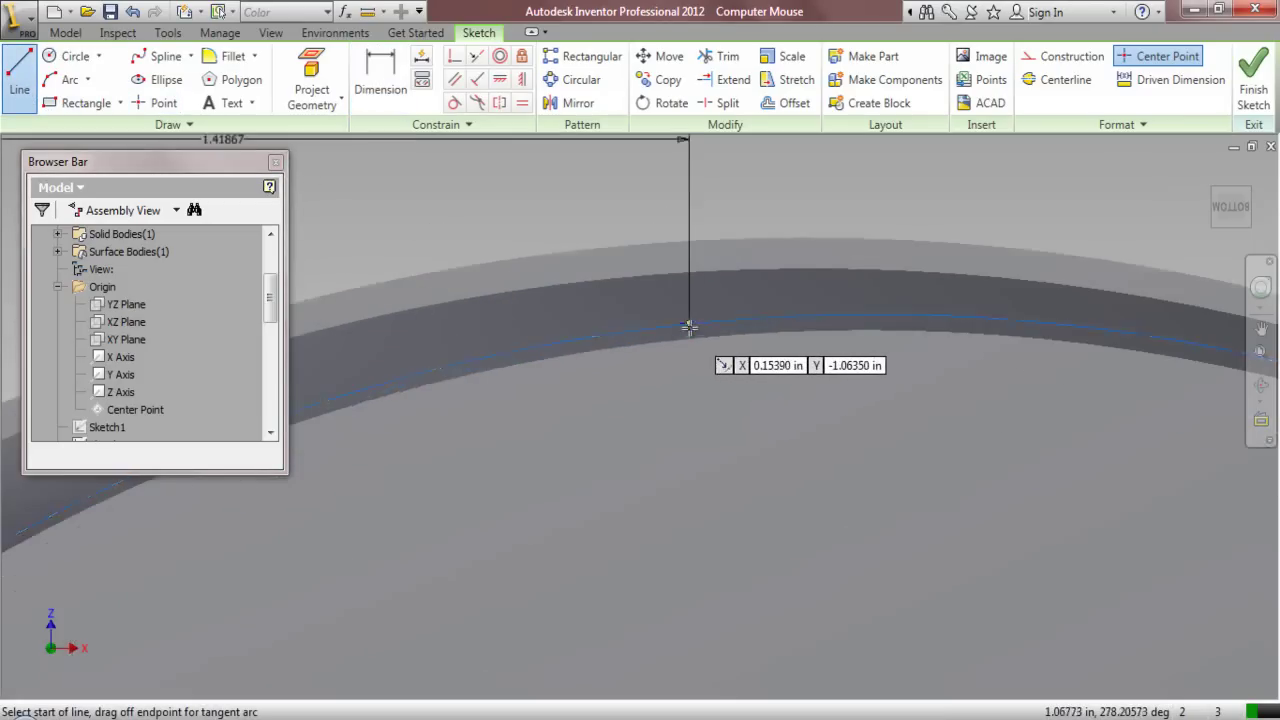
click(684, 310)
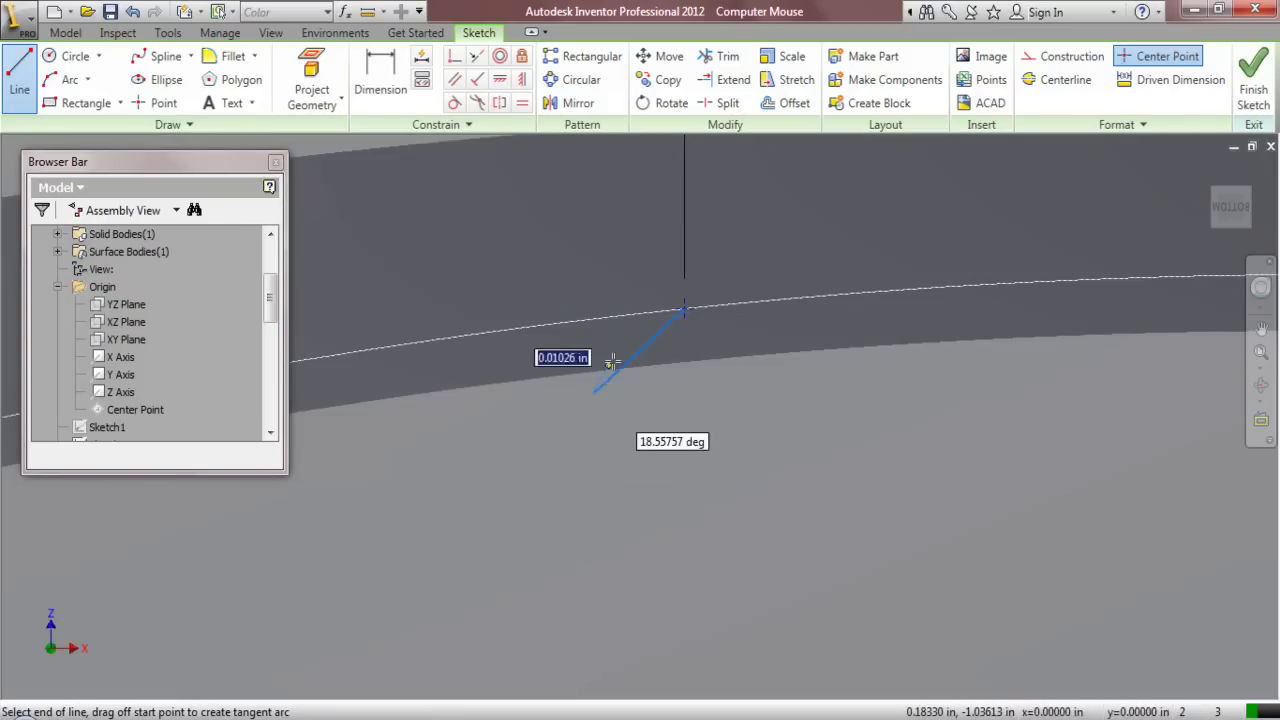
right_click(632, 346)
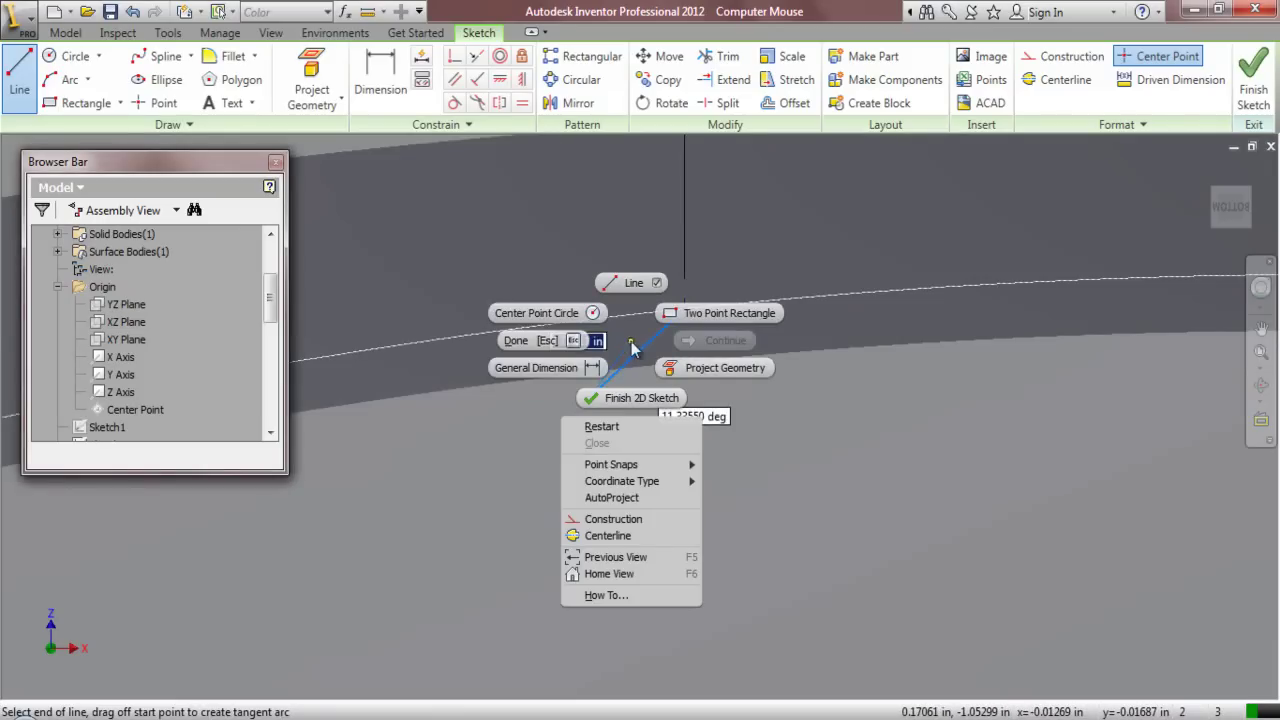
click(598, 425)
click(682, 309)
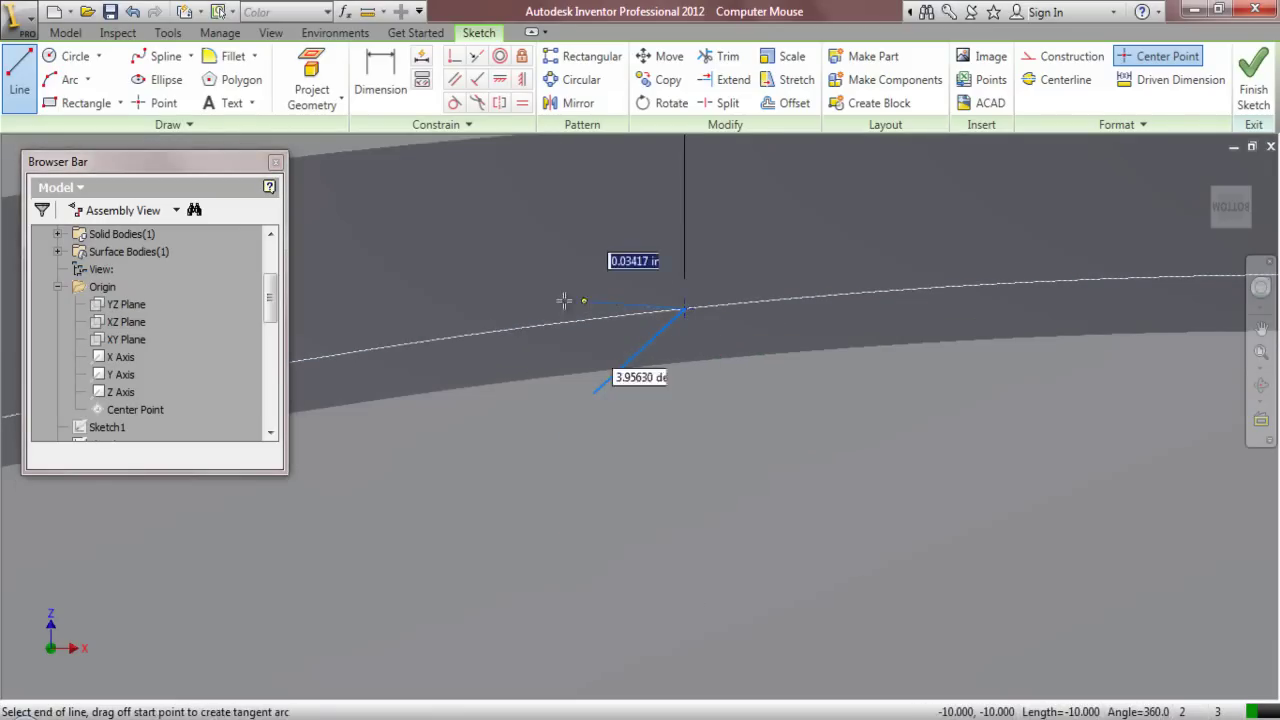
click(508, 309)
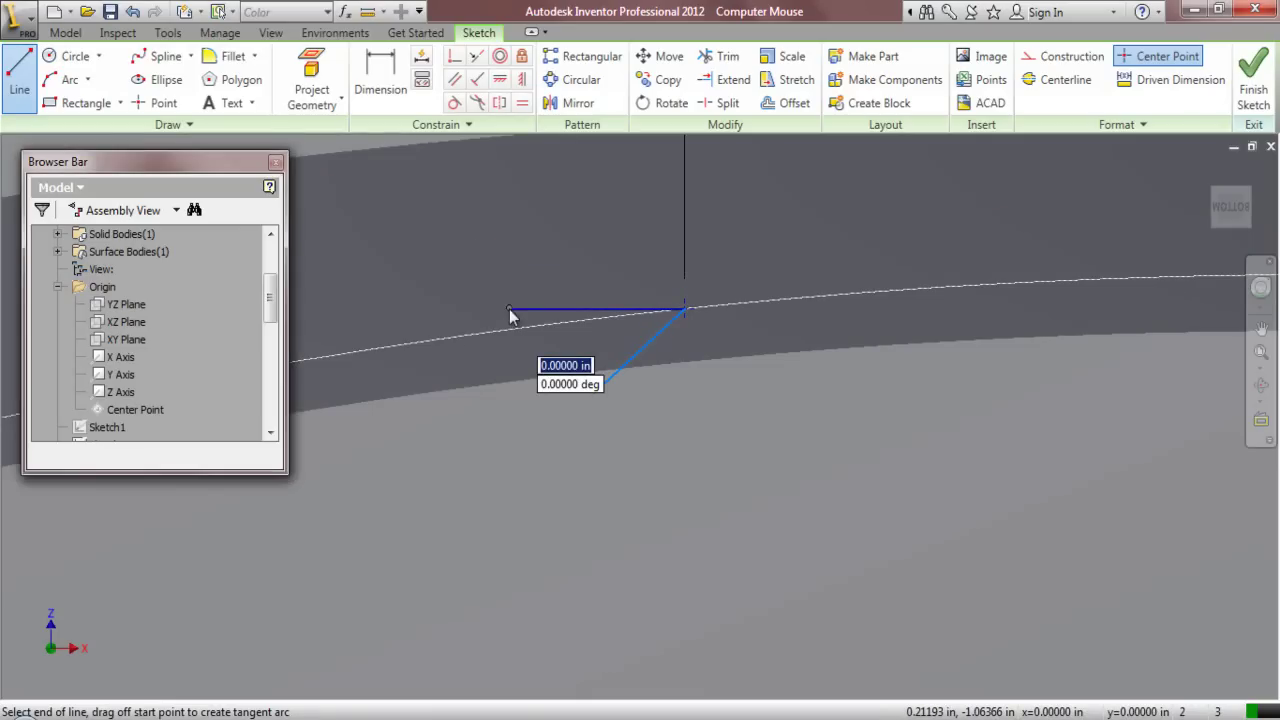
Dimension the angle between the horizontal line and the slanted line as 69.74567 degrees
right_click(508, 309)
click(430, 335)
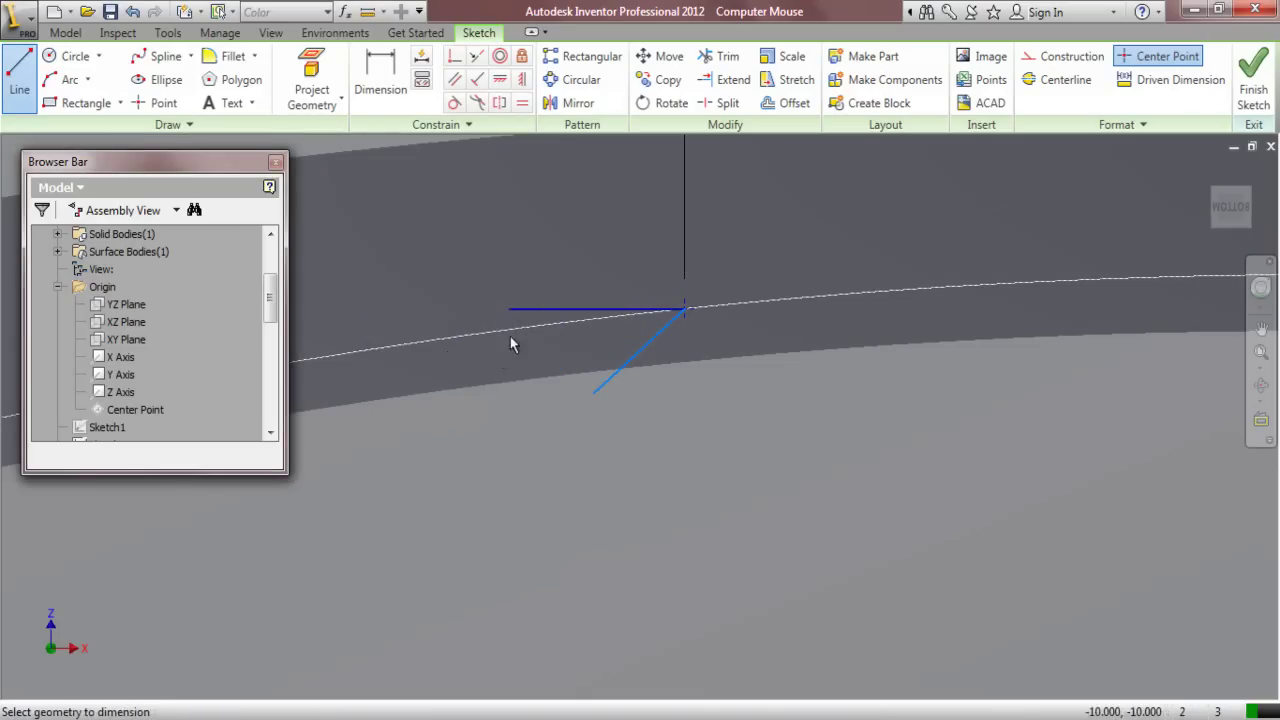
click(545, 310)
click(620, 366)
click(598, 357)
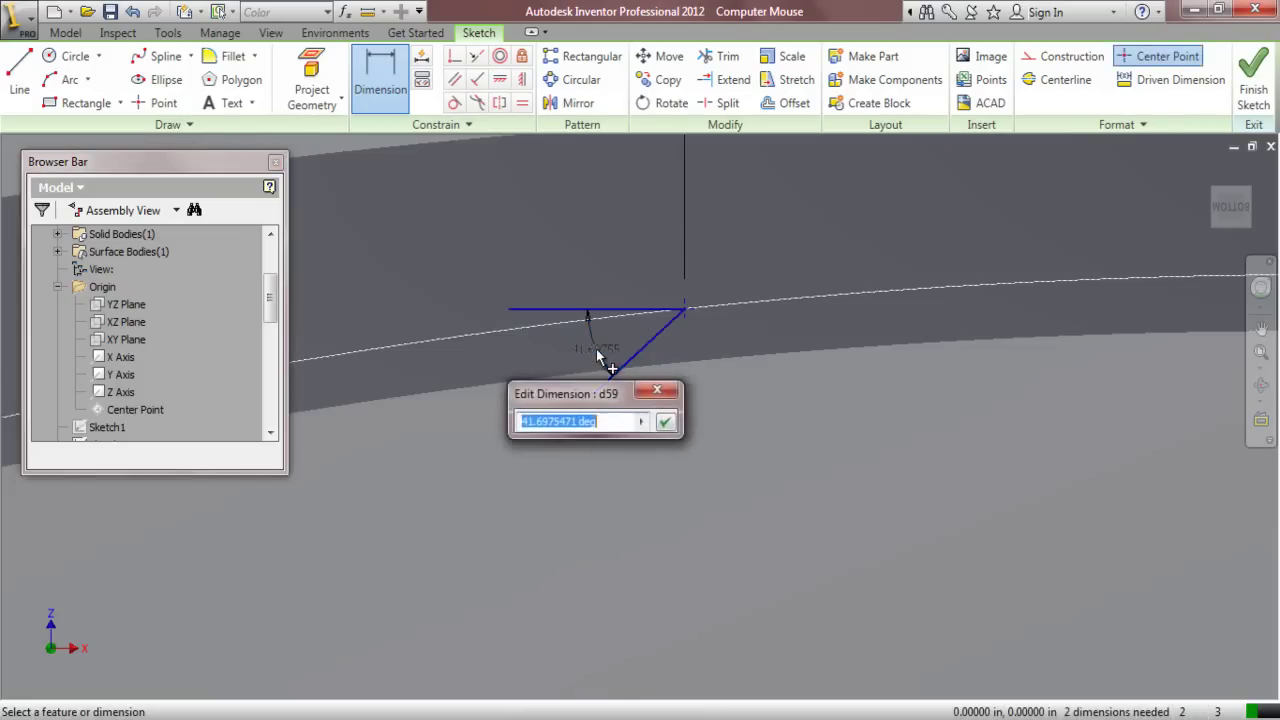
click(613, 421)
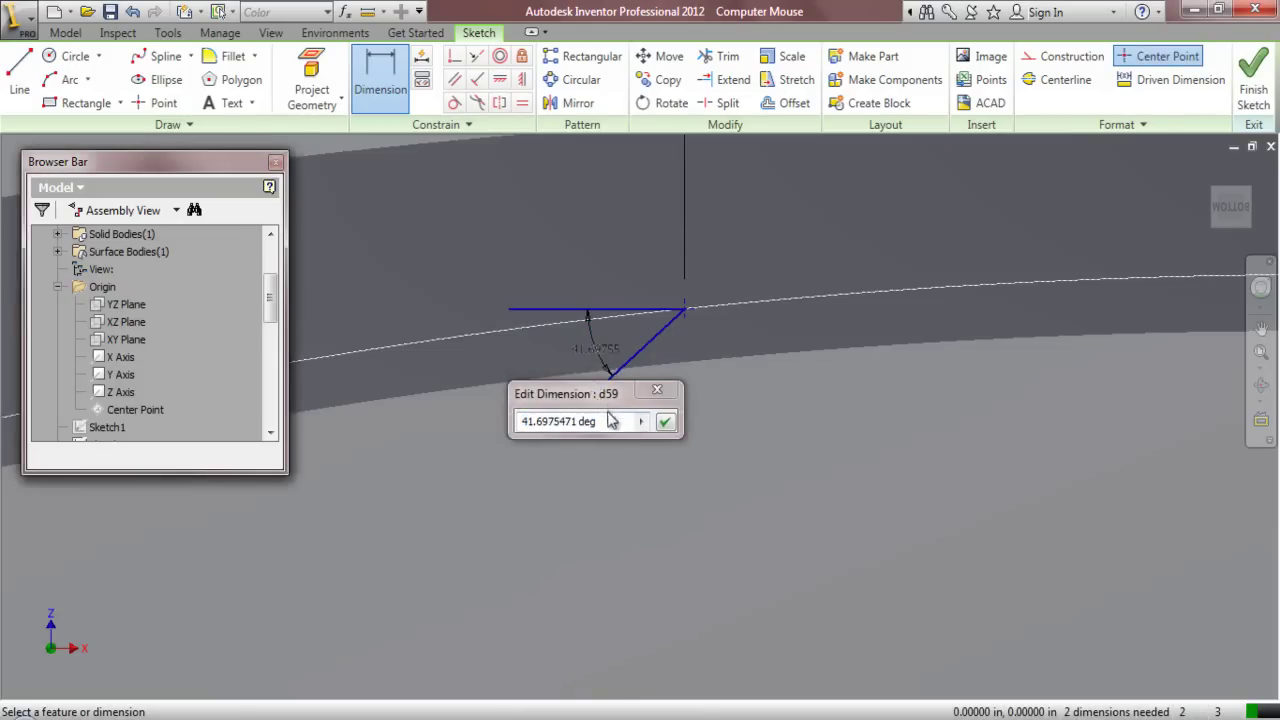
drag(613, 421, 507, 422)
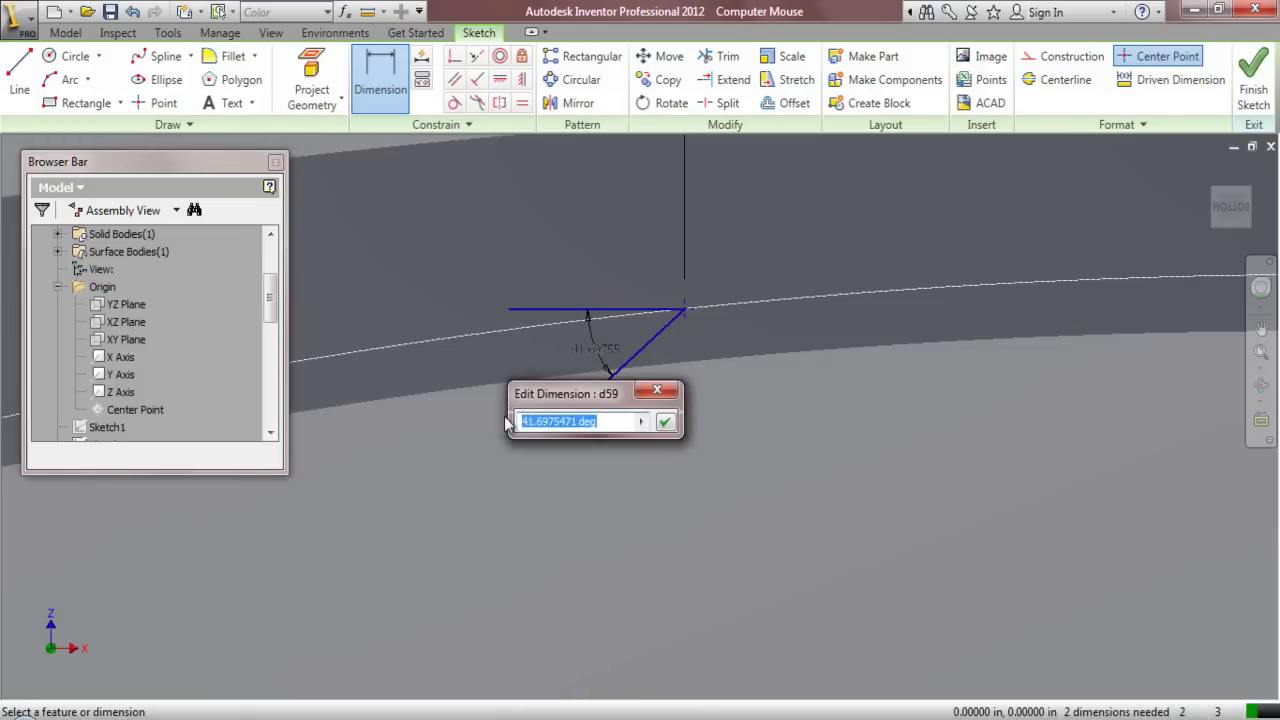
text(69.7456)
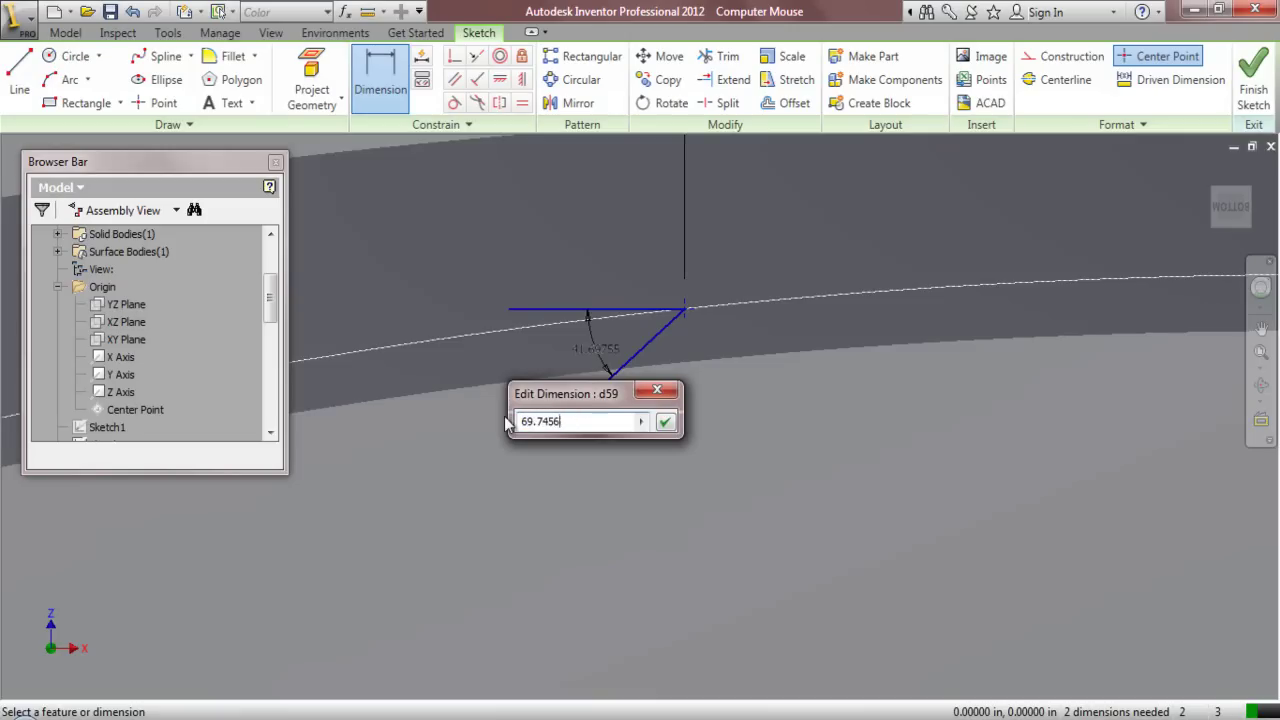
text(7)
key(Return)
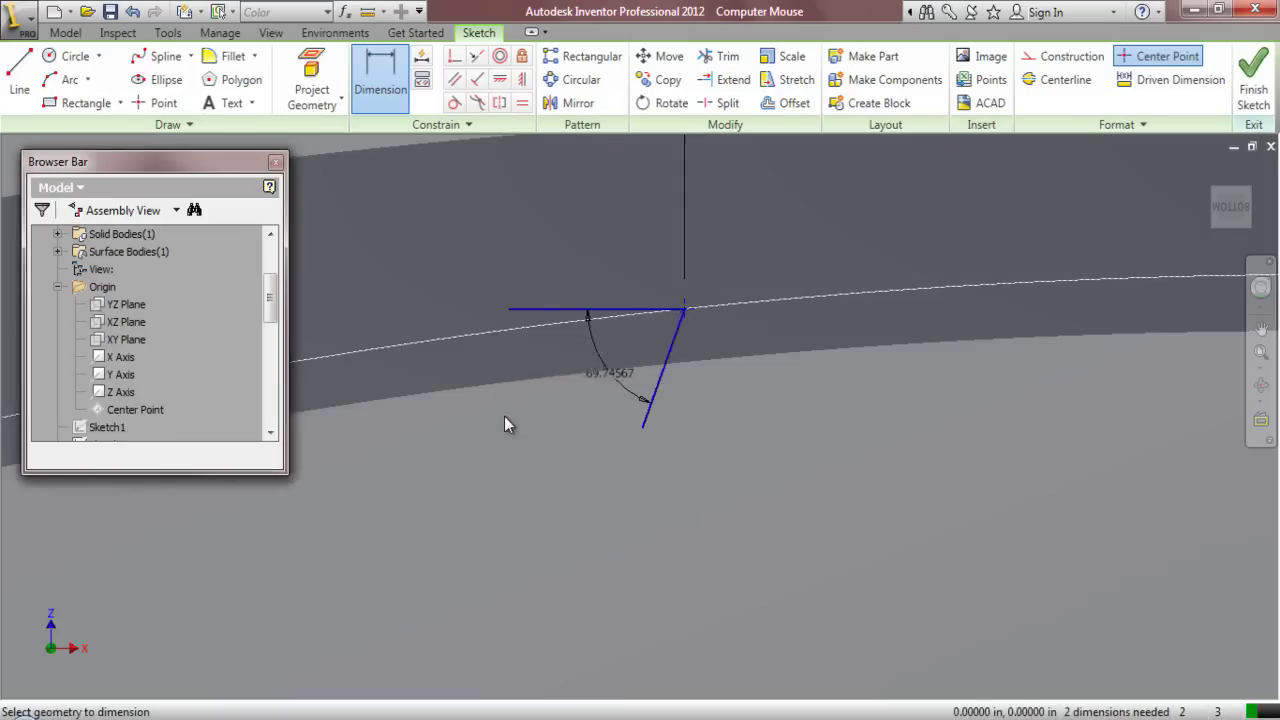
Dimension the slanted line's length as 0.125 in
click(665, 396)
click(697, 405)
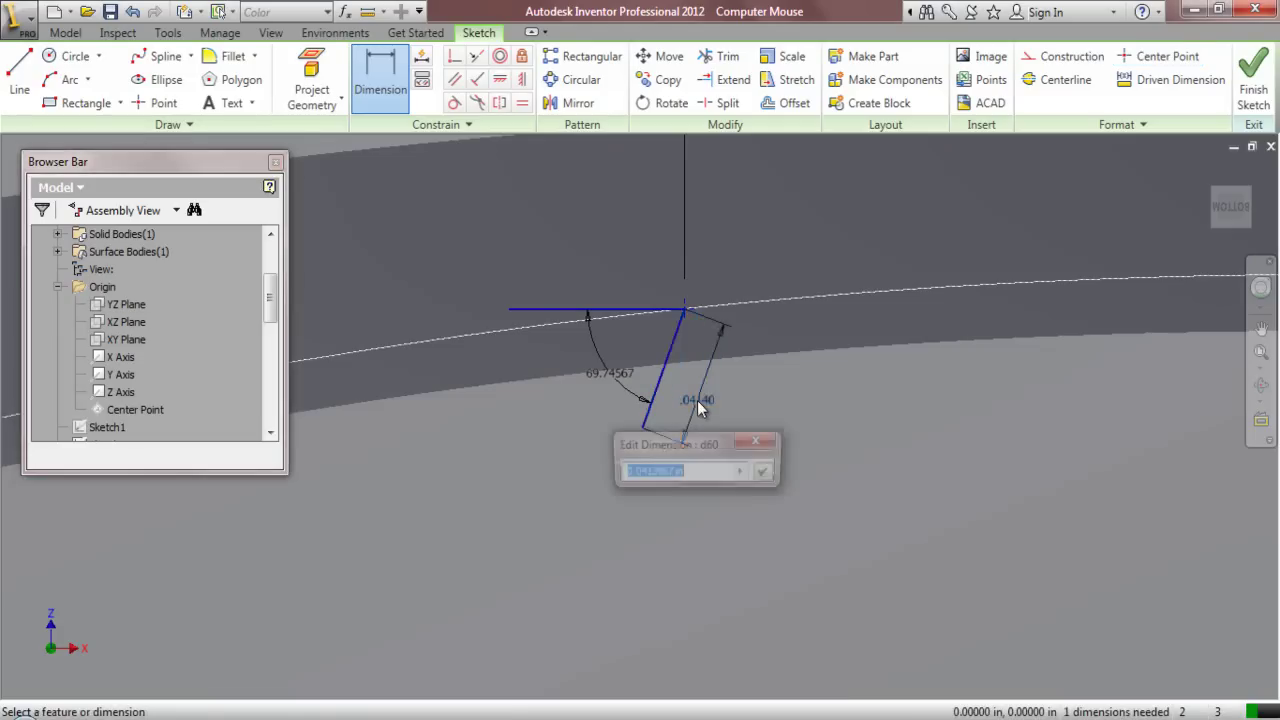
text(.125)
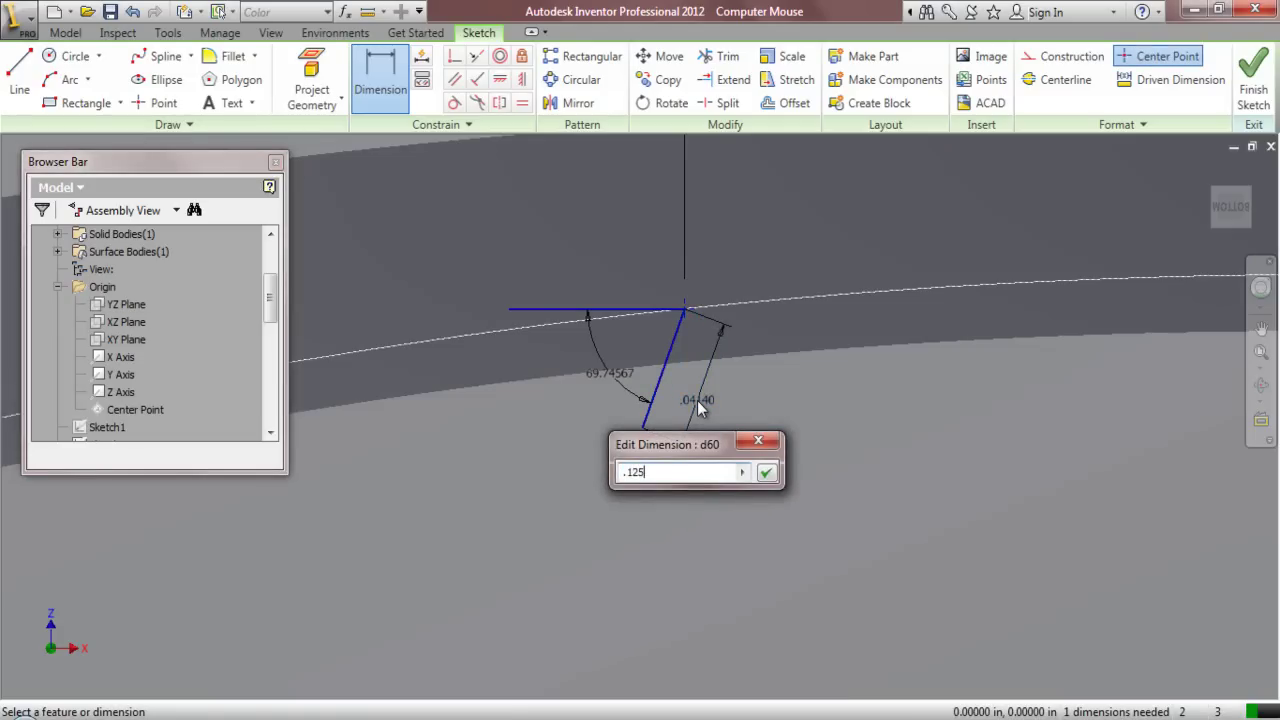
key(Return)
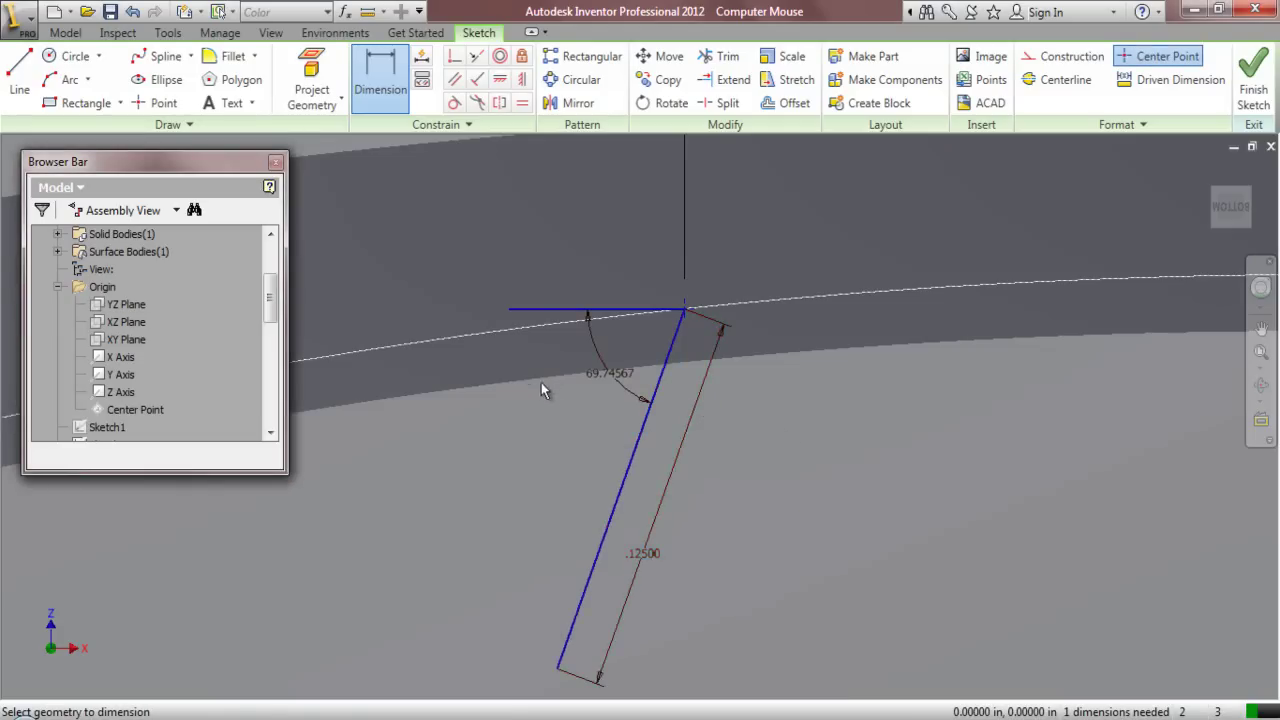
Place a second sketch point on the projected upper arc, horizontally dimensioned 0.74929 in from the first point on the other side of the peak
scroll(530, 388, down, 3)
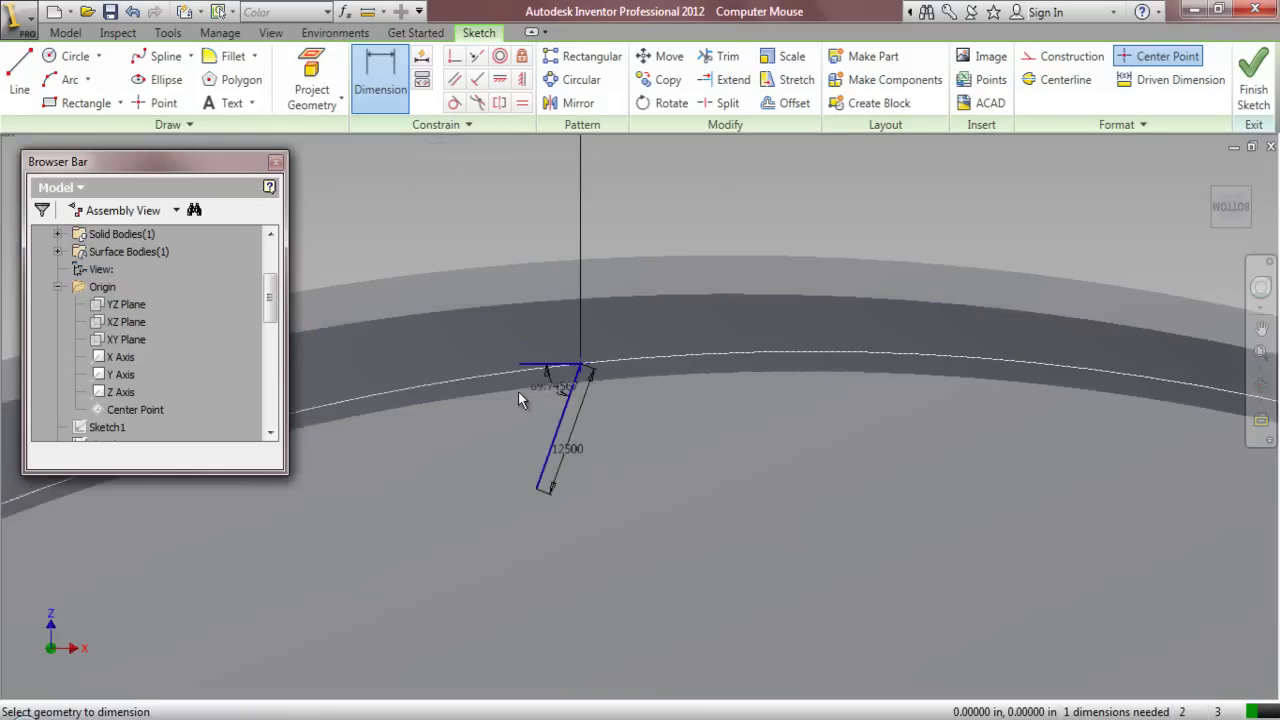
click(157, 103)
scroll(400, 335, down, 3)
scroll(663, 343, up, 3)
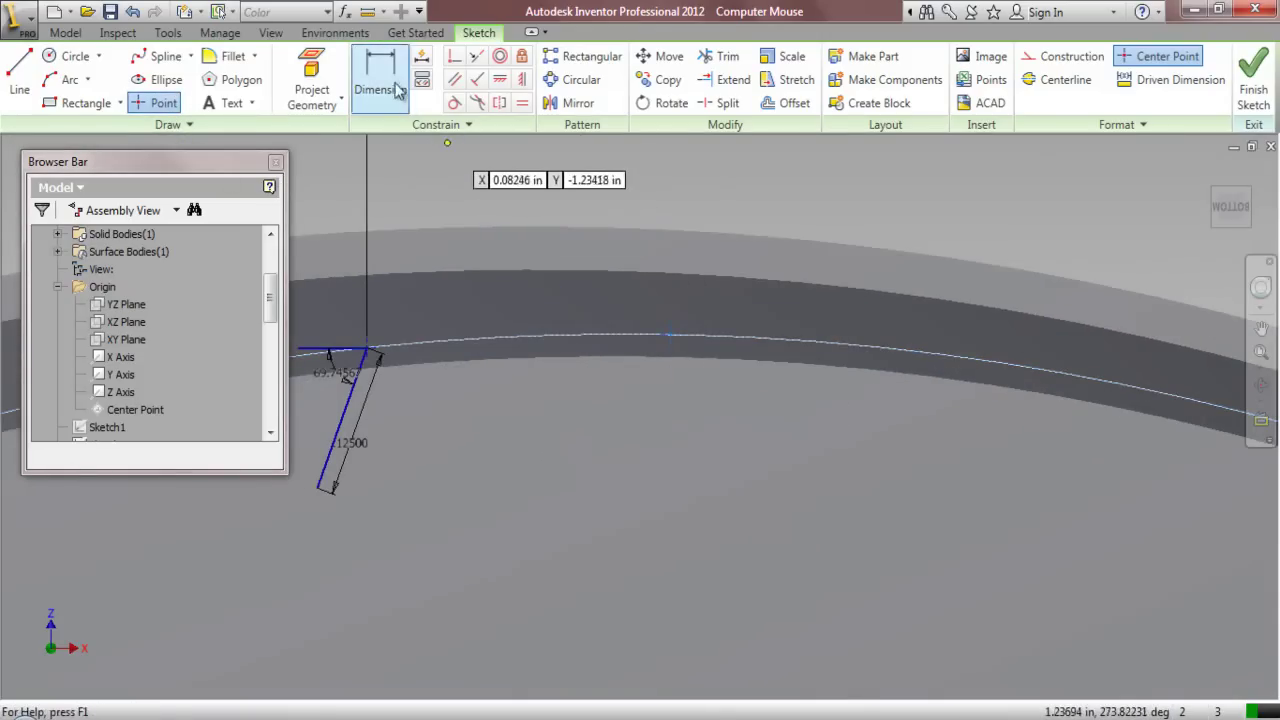
click(380, 80)
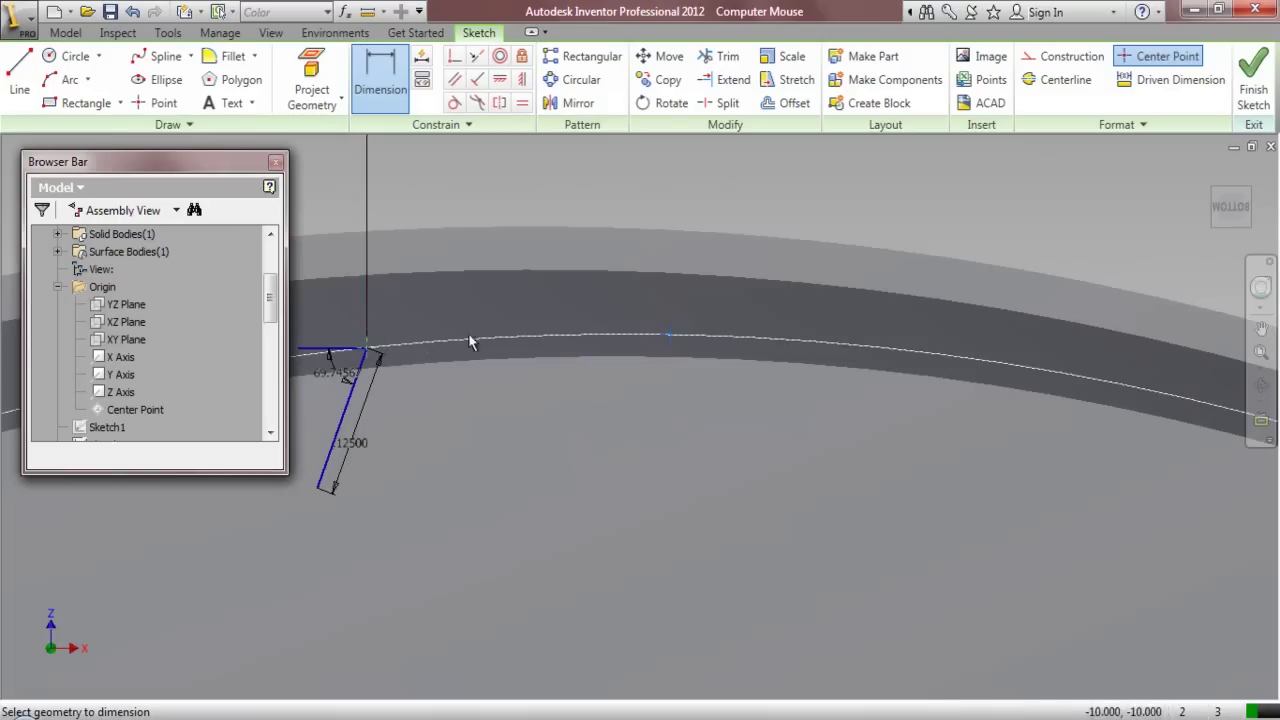
click(650, 328)
click(543, 206)
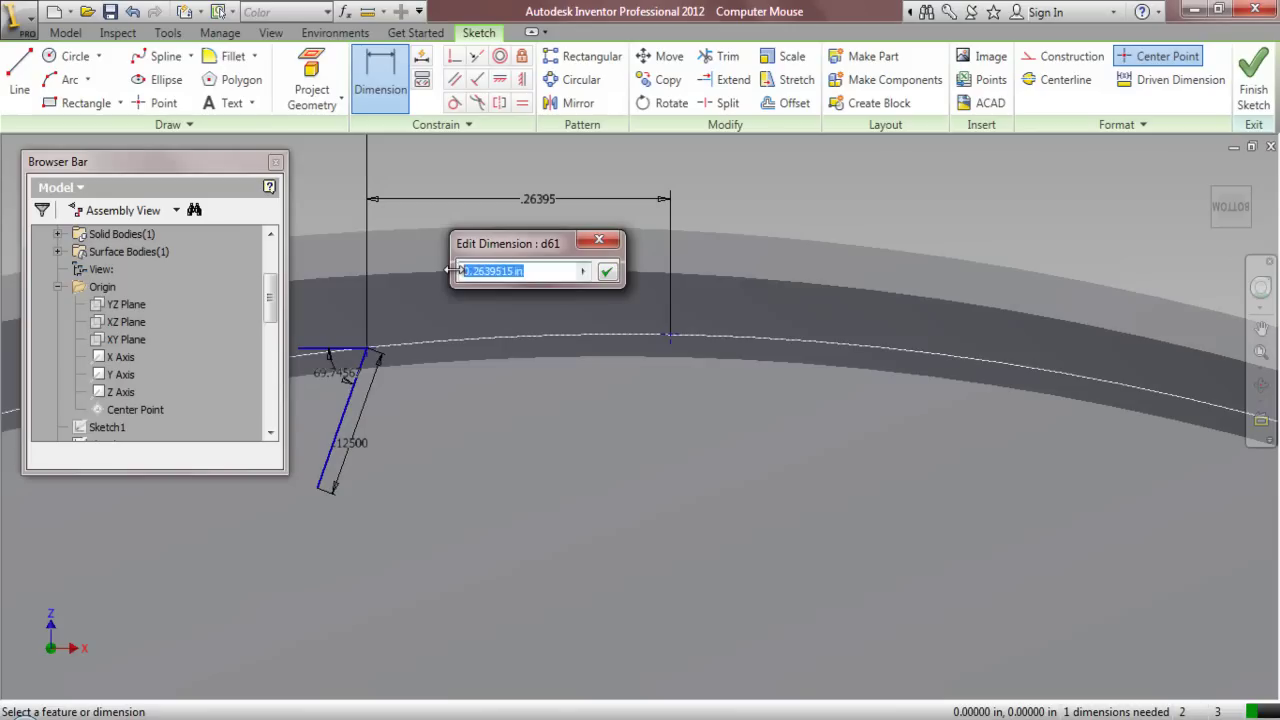
text(3)
click(606, 271)
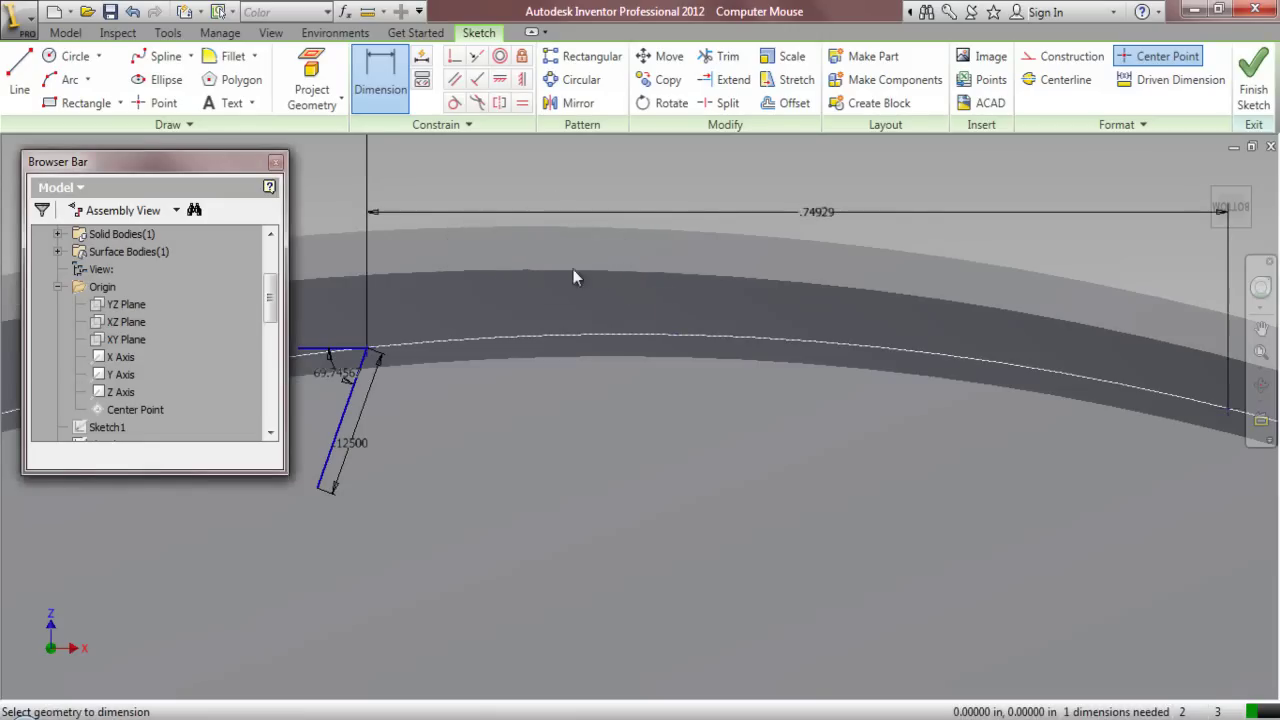
Place a third sketch point inside the outline near the second point and dimension their vertical distance as 0.05341 in
scroll(491, 264, down, 2)
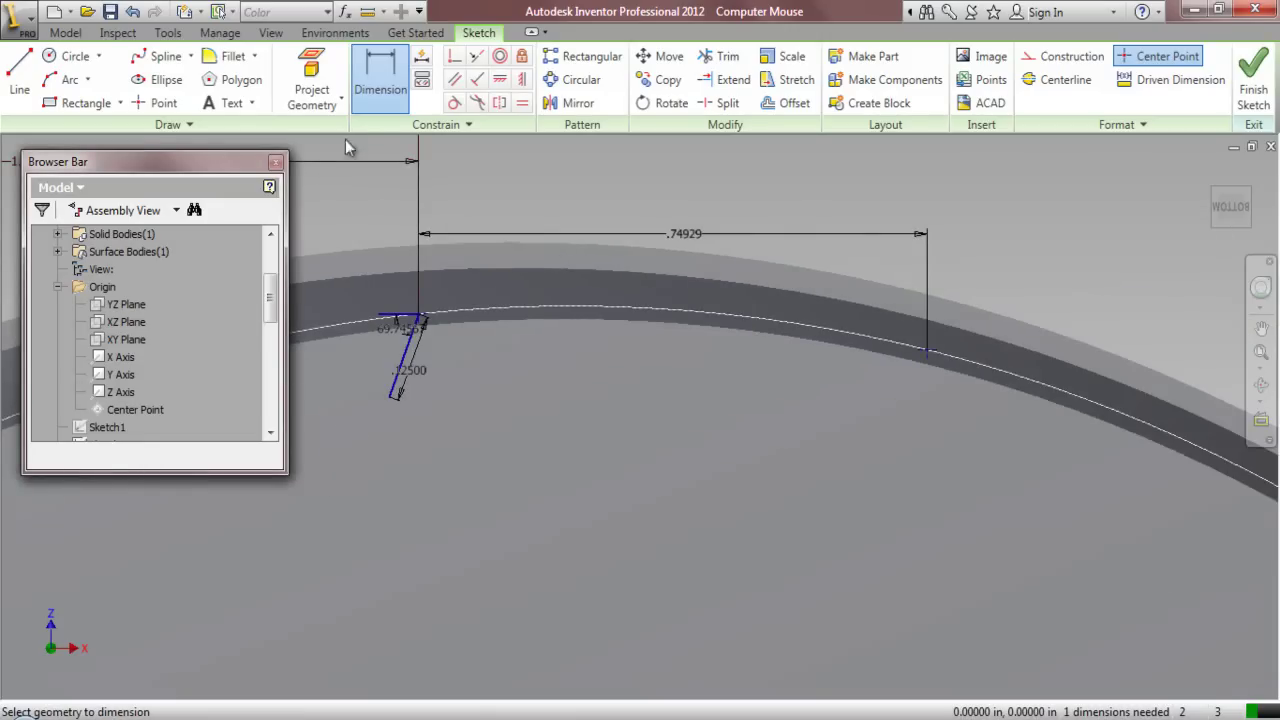
click(160, 103)
click(881, 390)
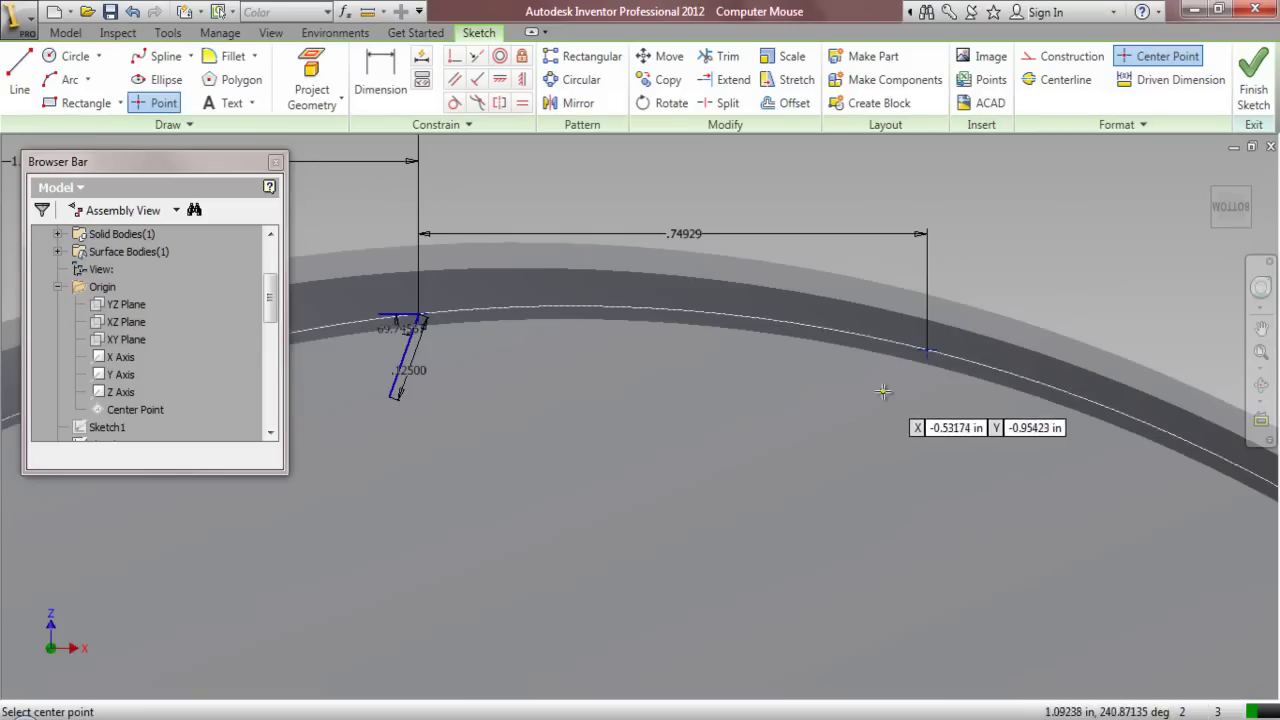
click(380, 85)
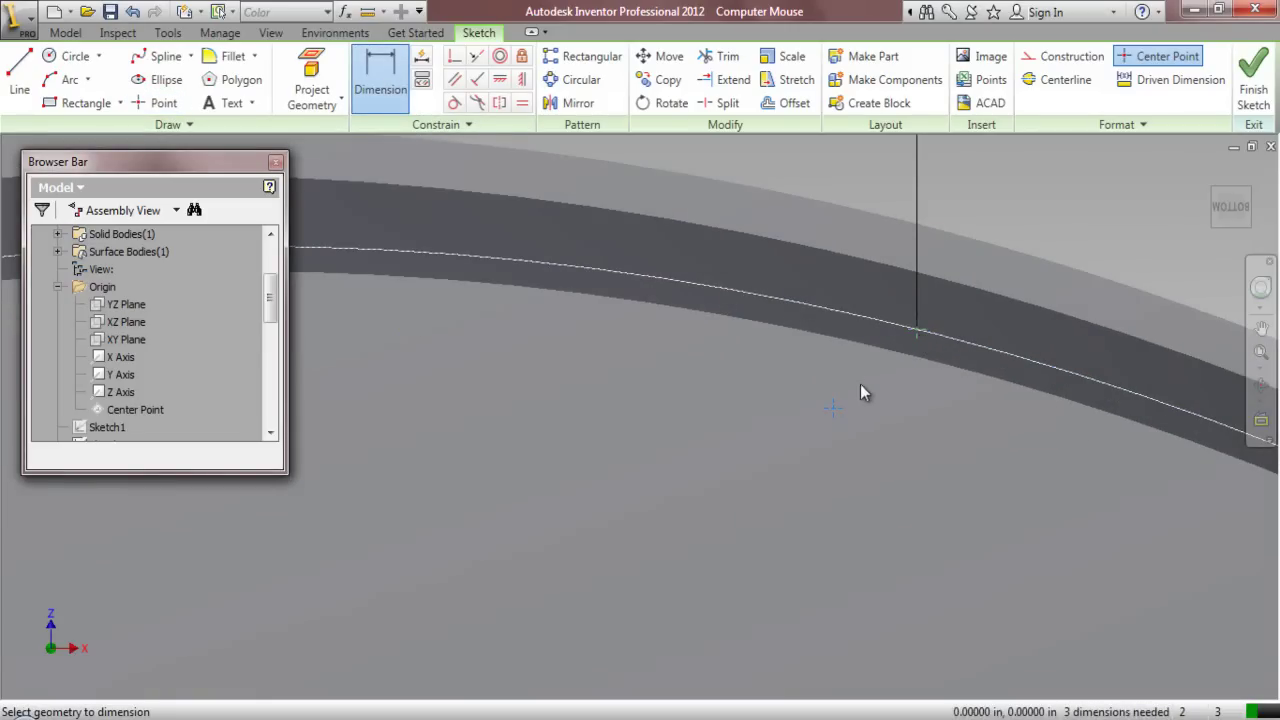
click(836, 408)
click(917, 331)
click(950, 396)
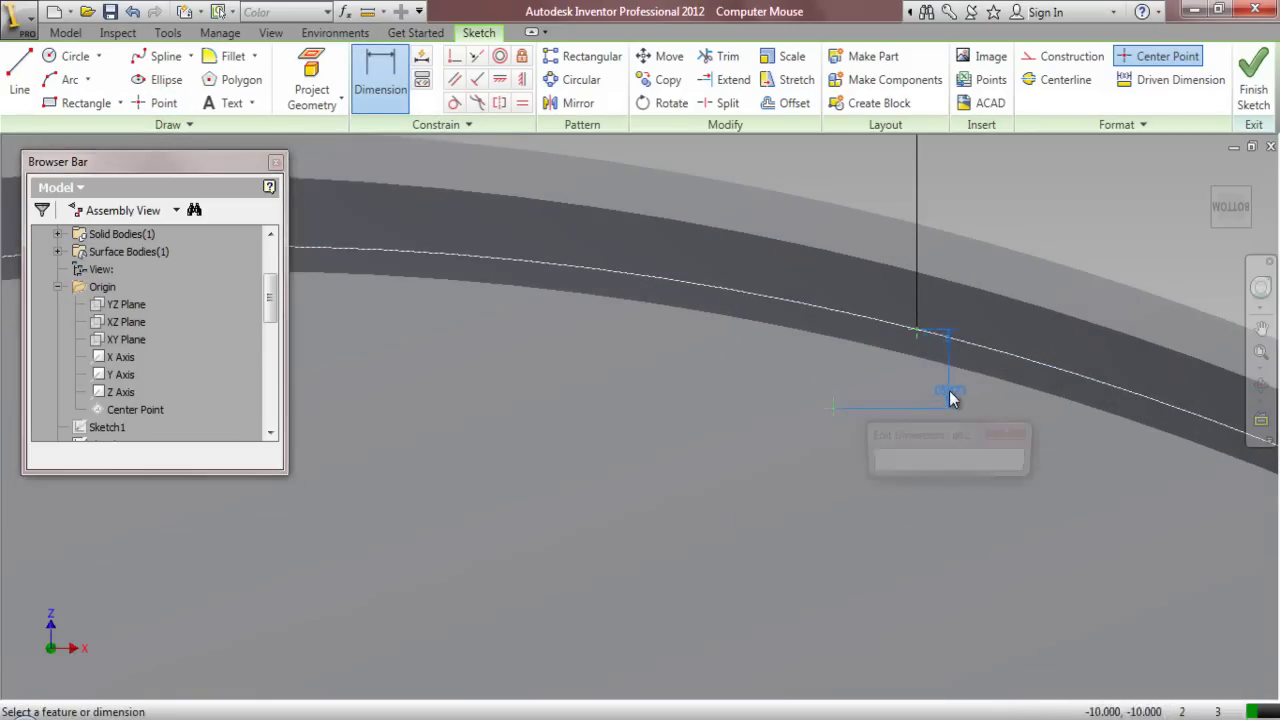
click(940, 462)
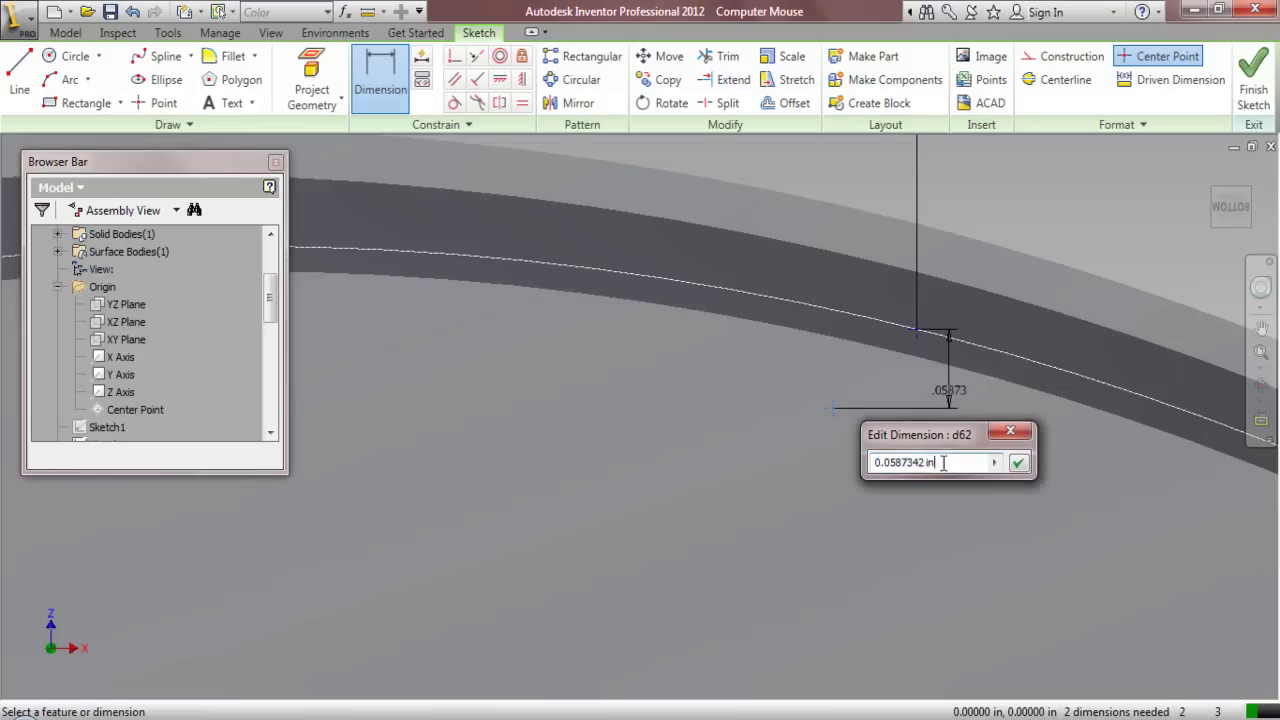
drag(948, 462, 866, 462)
text(.05341)
click(1018, 464)
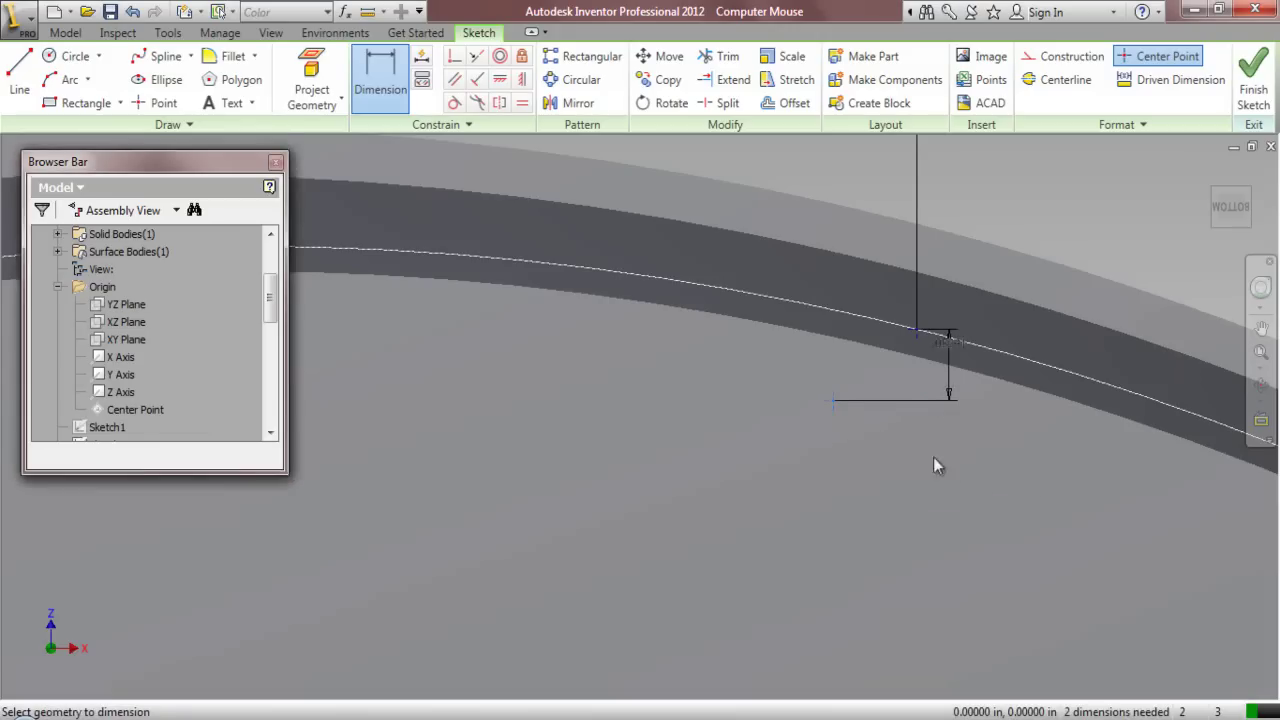
Dimension the horizontal distance between the second and third sketch points as 0.07062 in
click(837, 406)
click(920, 334)
click(884, 465)
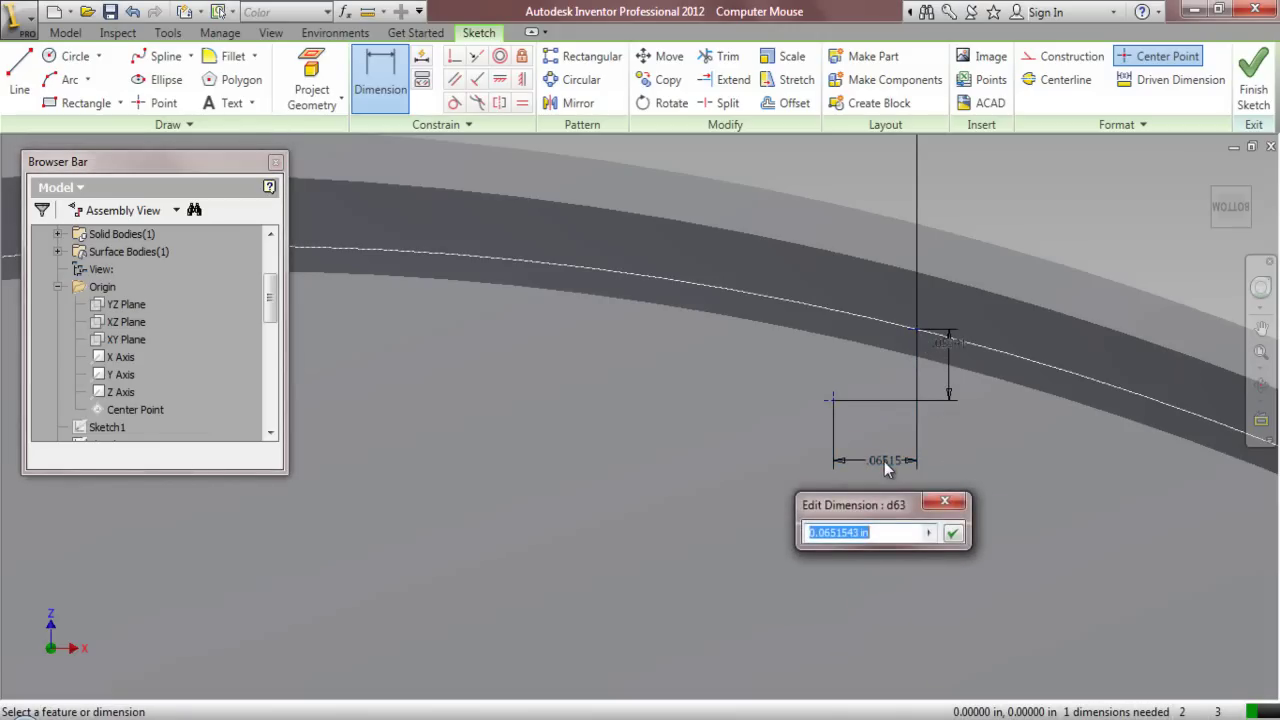
text(.07062)
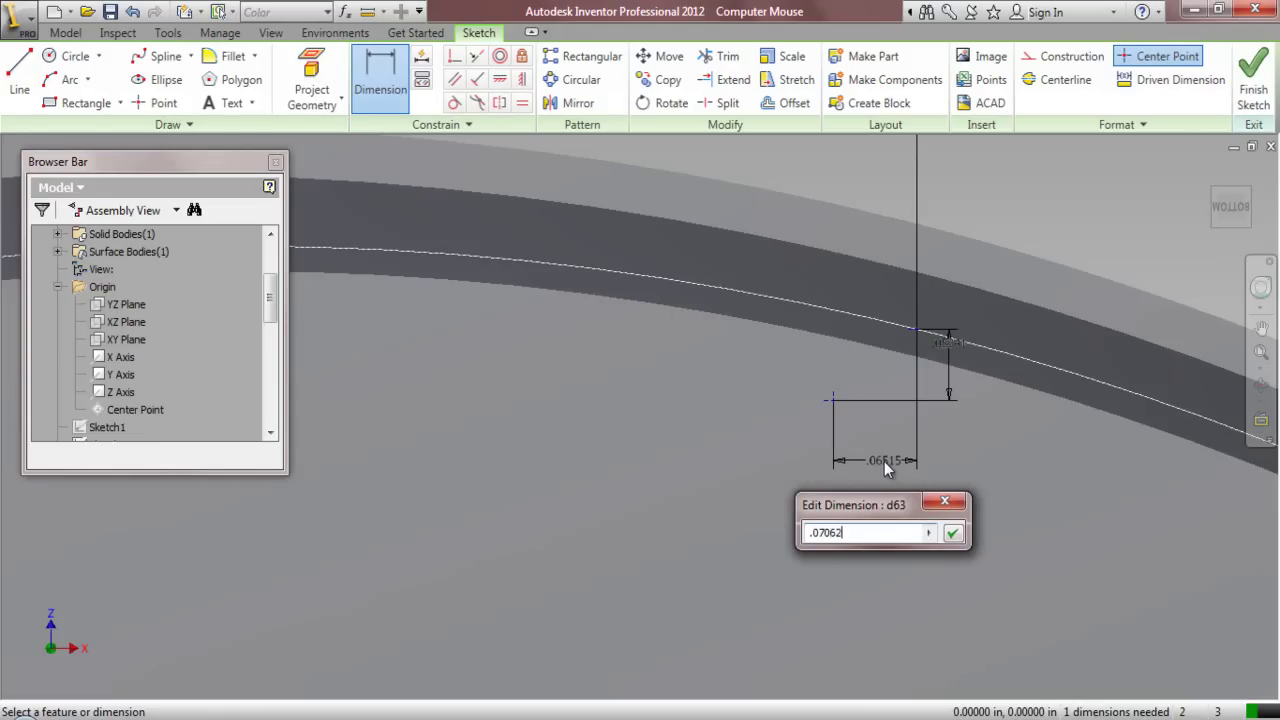
key(Return)
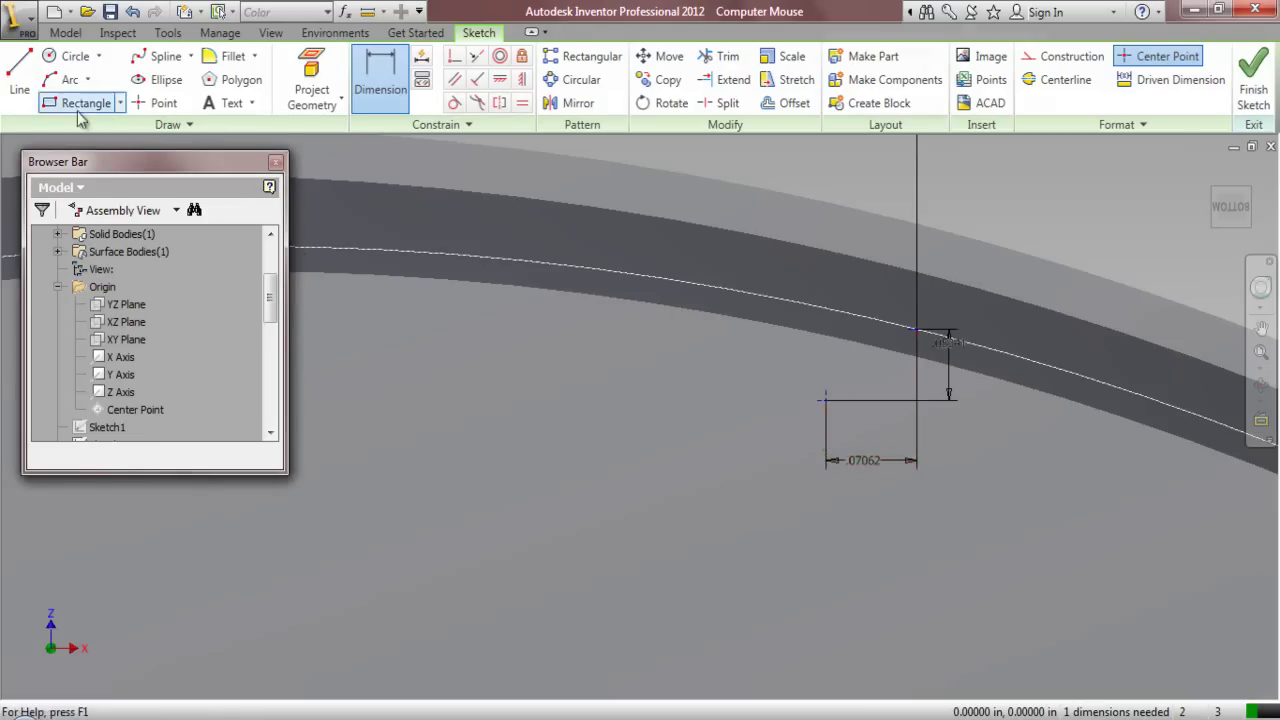
Draw a three-point arc from the second sketch point on the projected arc to the third point, bulging downward
click(68, 79)
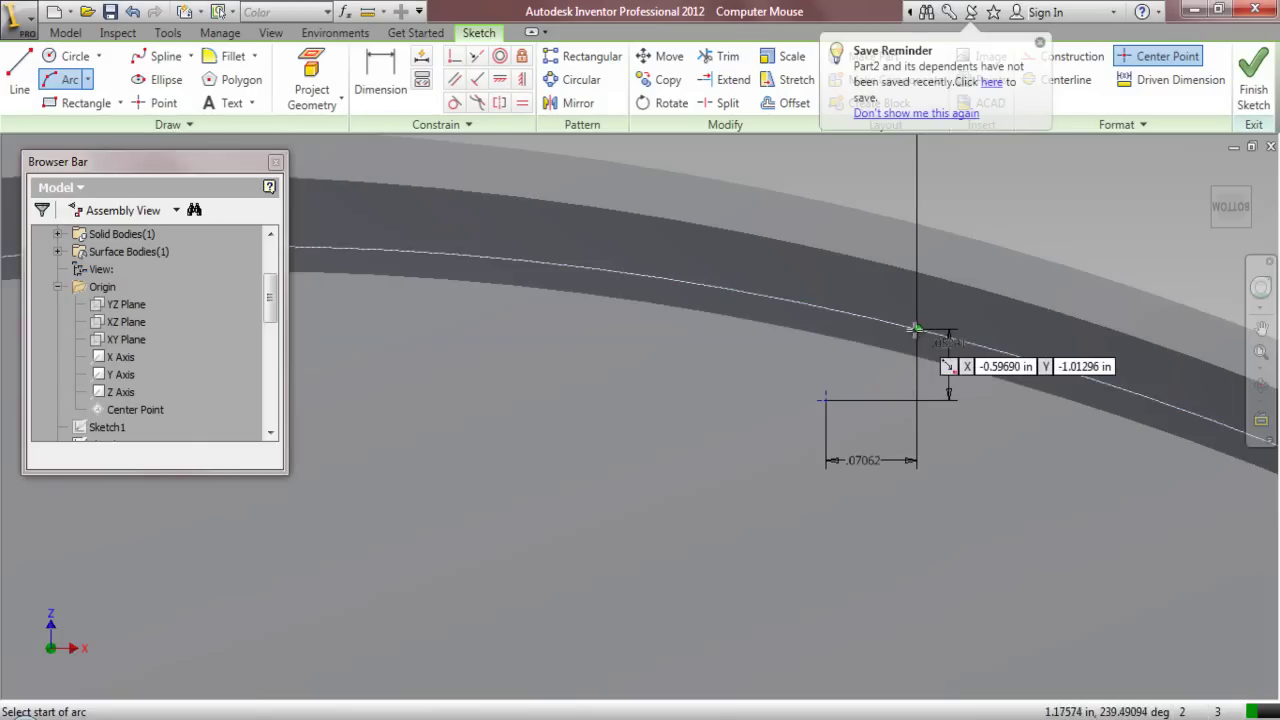
click(916, 328)
click(826, 399)
click(832, 394)
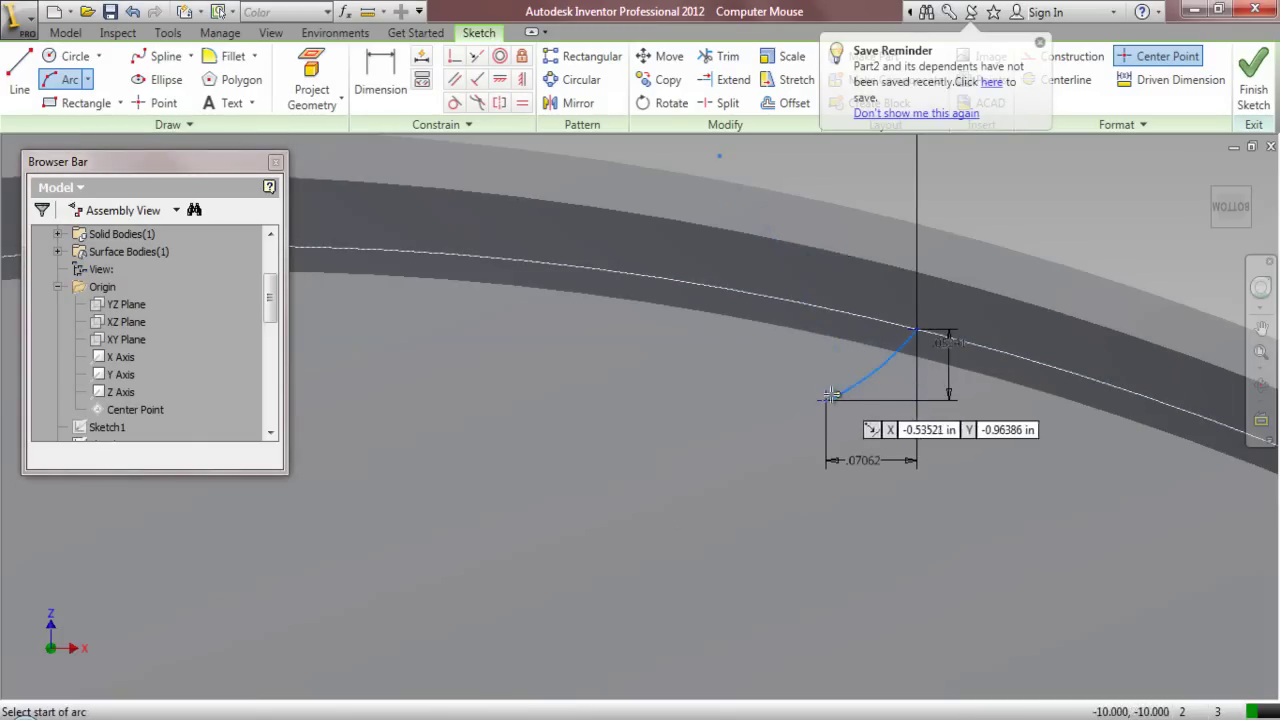
Draw a shallow three-point arc from the third sketch point to the 0.125 in line's lower end, bulging up toward the projected arc
click(832, 394)
scroll(832, 394, down, 4)
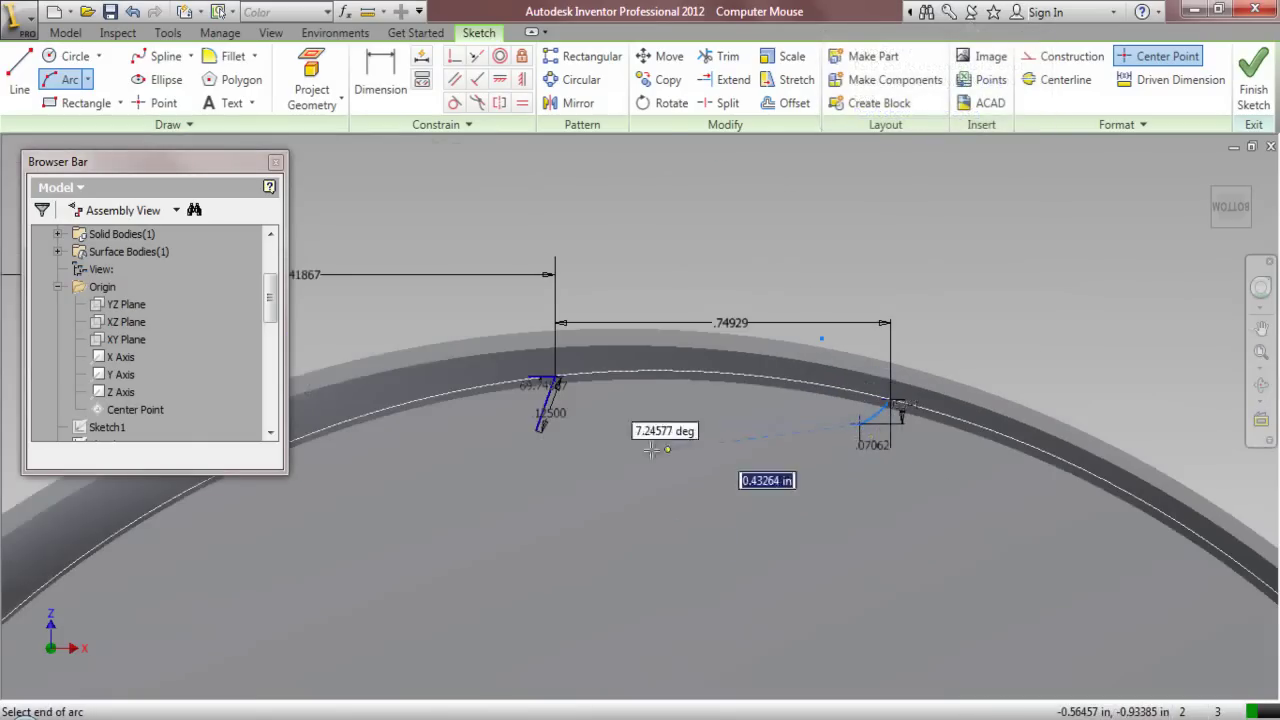
scroll(533, 427, up, 3)
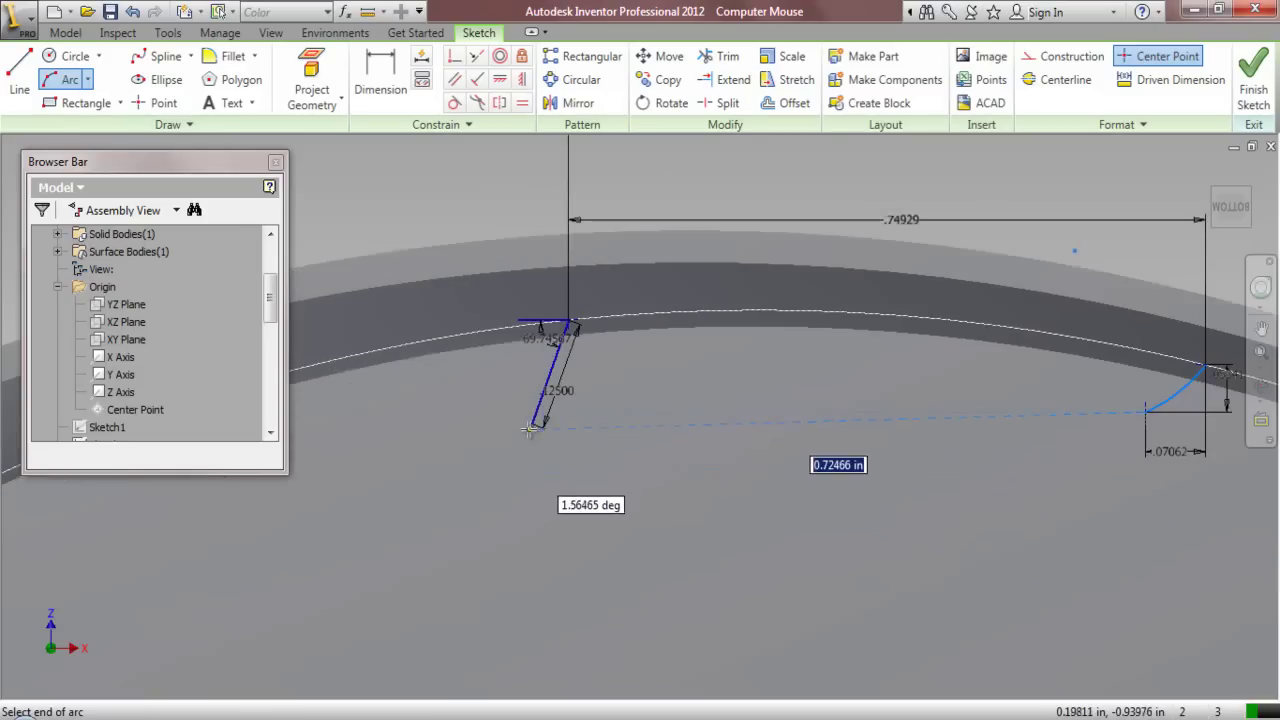
click(533, 427)
scroll(592, 438, down, 3)
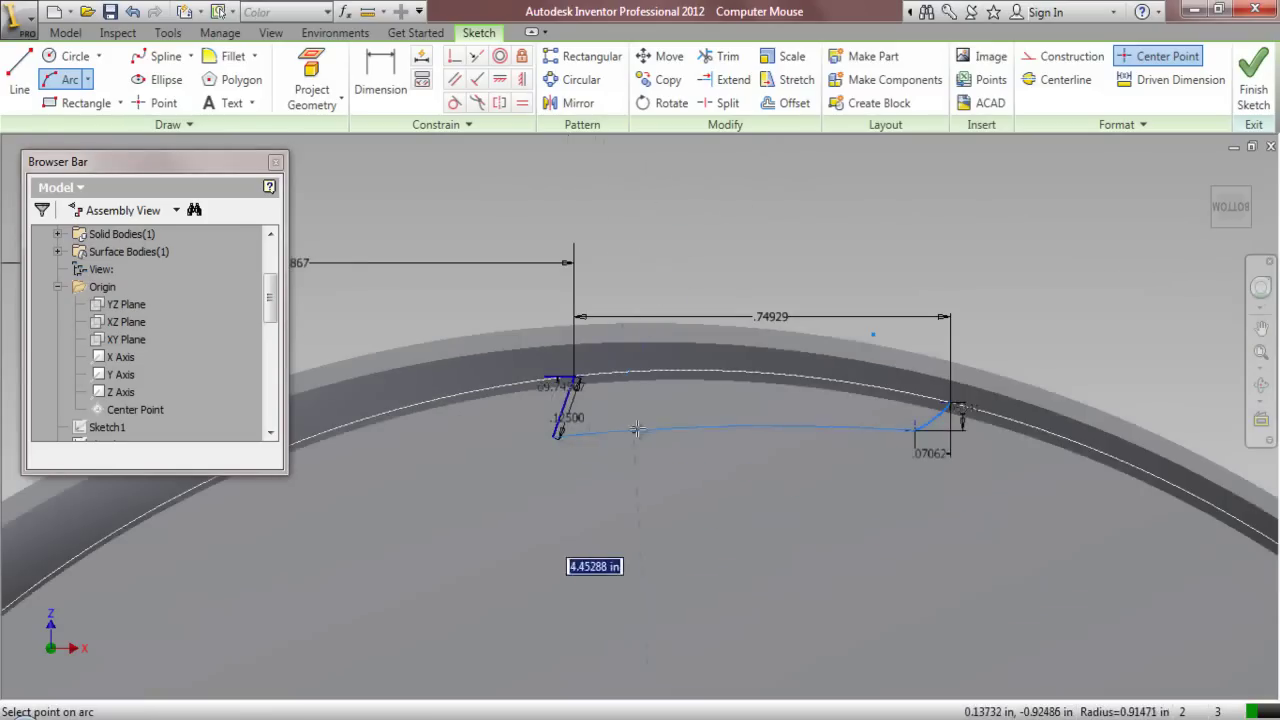
click(703, 413)
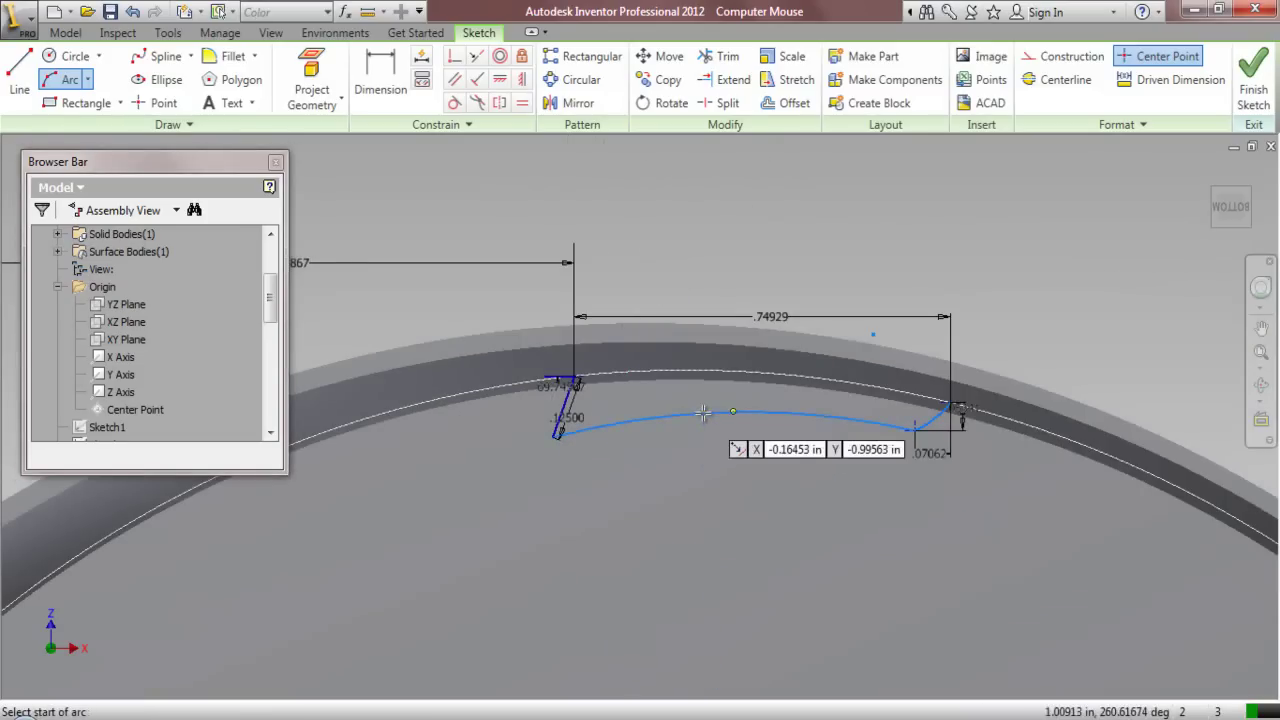
Dimension the radius of the small downward-bulging arc between the second and third sketch points as 0.06251 in
right_click(703, 413)
click(642, 438)
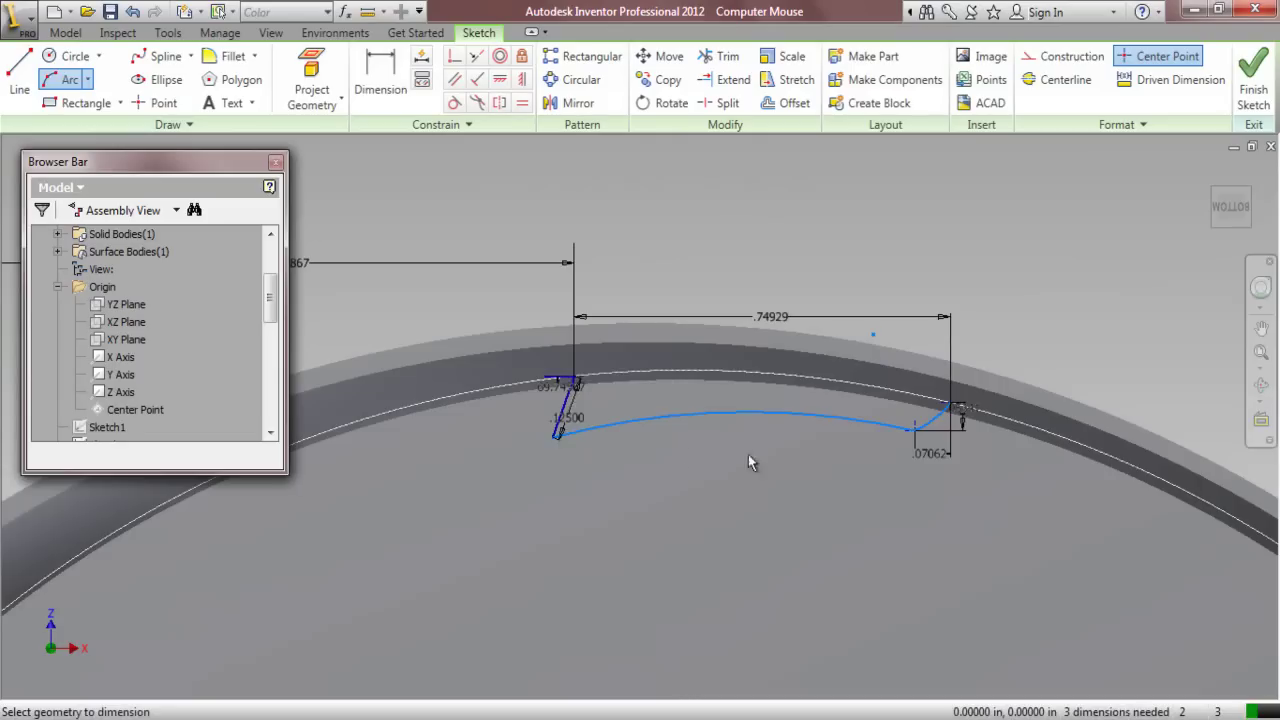
scroll(942, 443, up, 3)
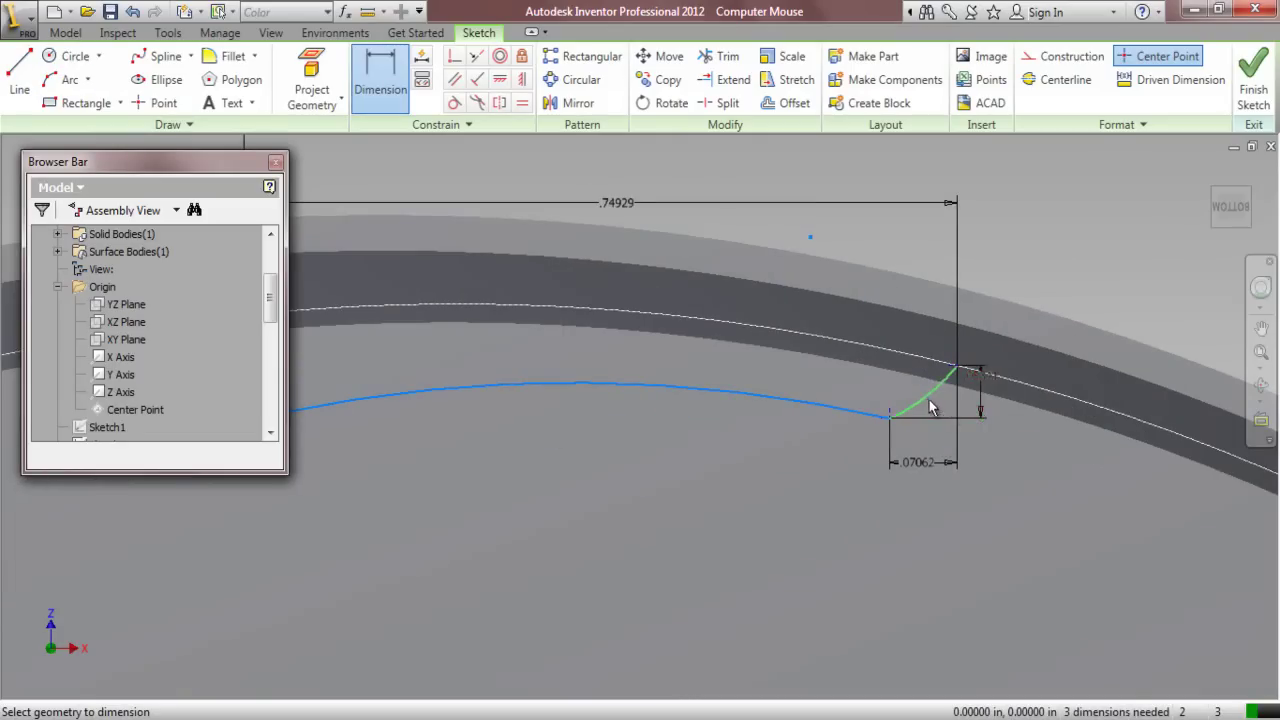
click(929, 405)
click(934, 440)
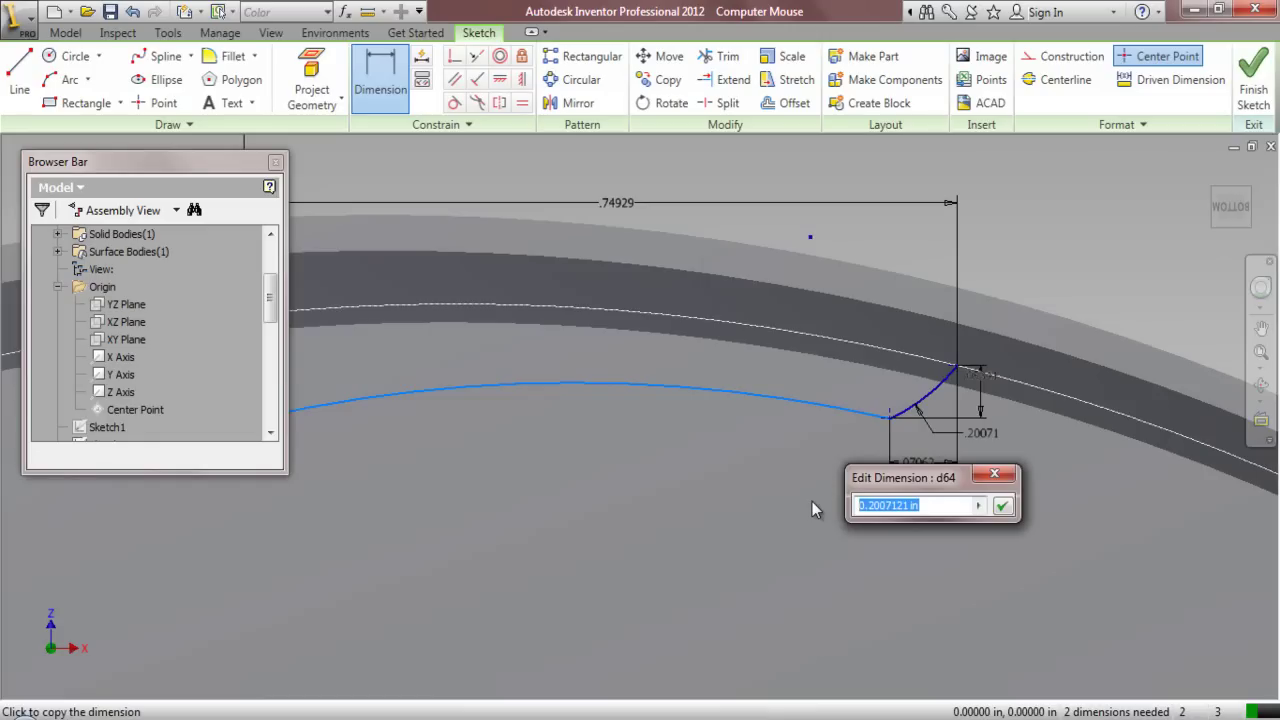
key(BackSpace)
text(.06251)
key(Return)
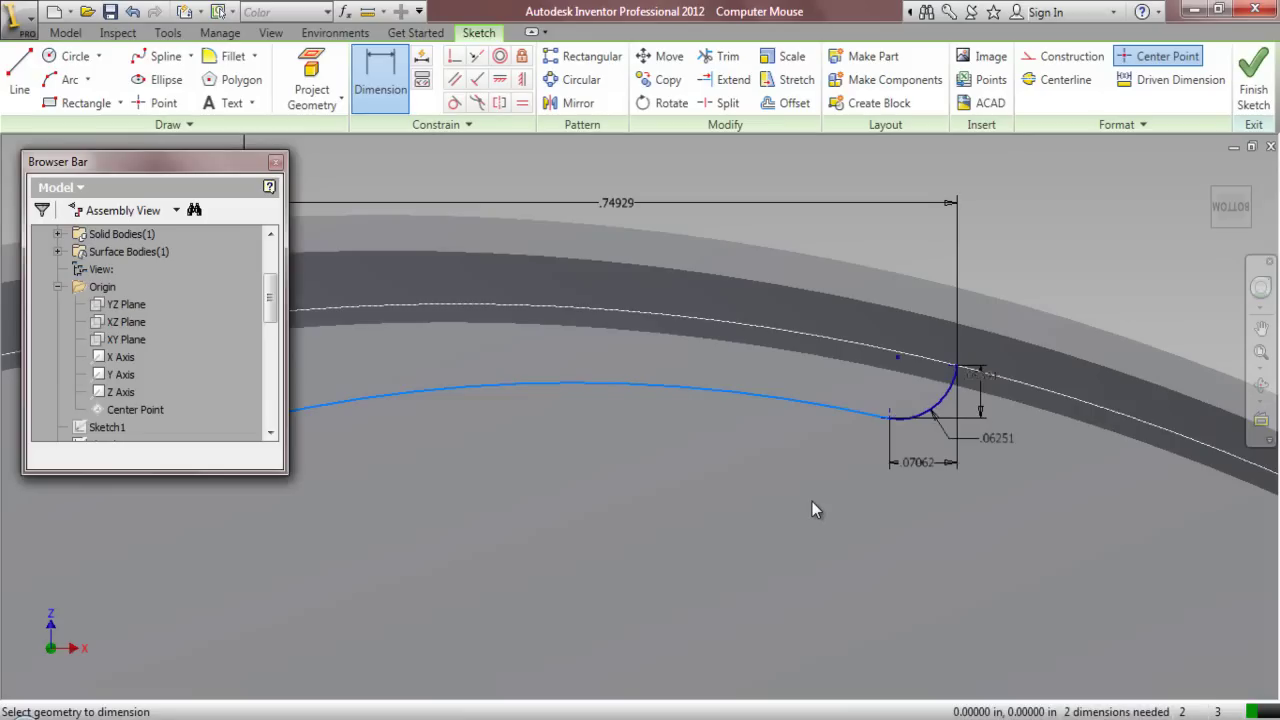
Dimension the radius of the long shallow arc along the recess's lower edge as 2.28434 in
click(468, 386)
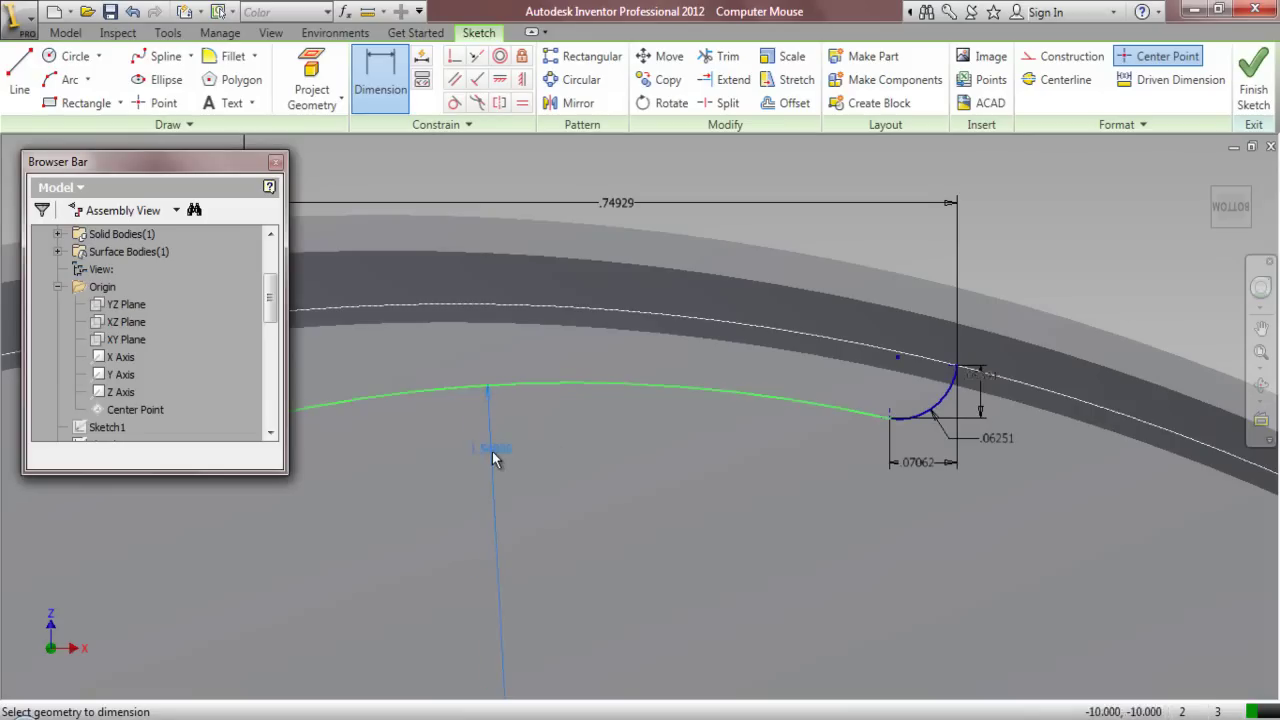
click(492, 457)
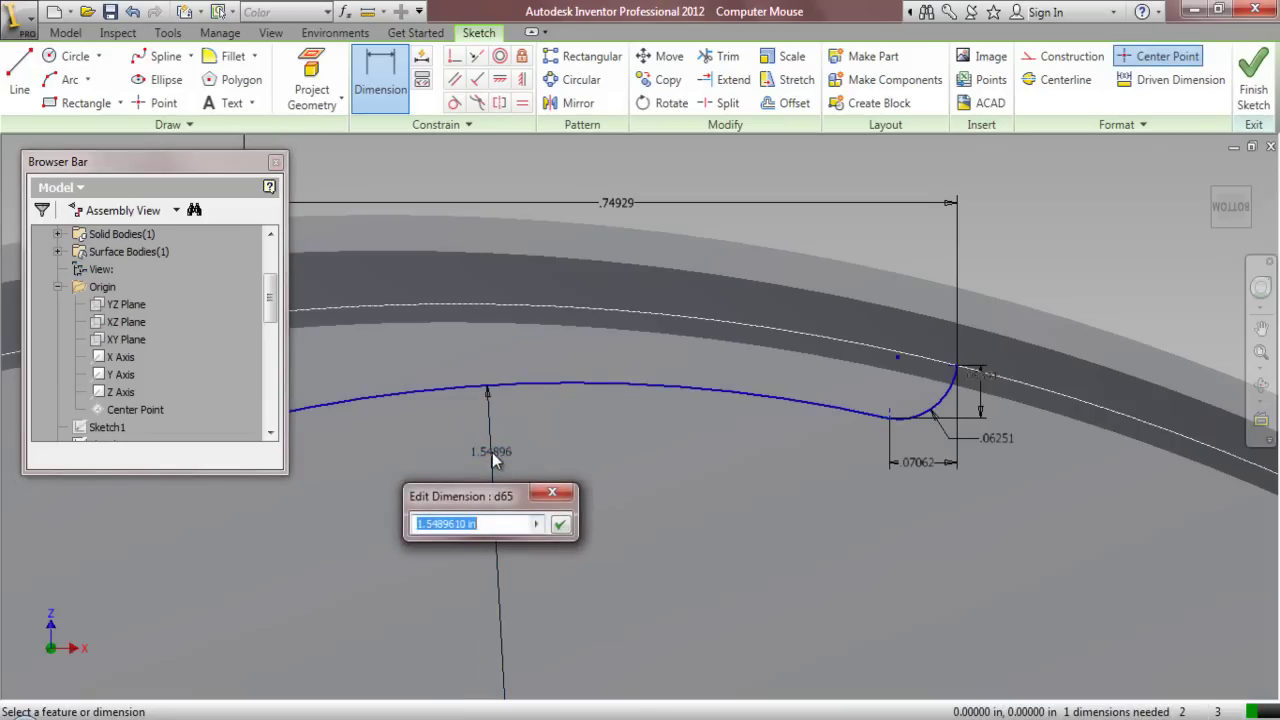
text(2.28434)
key(Return)
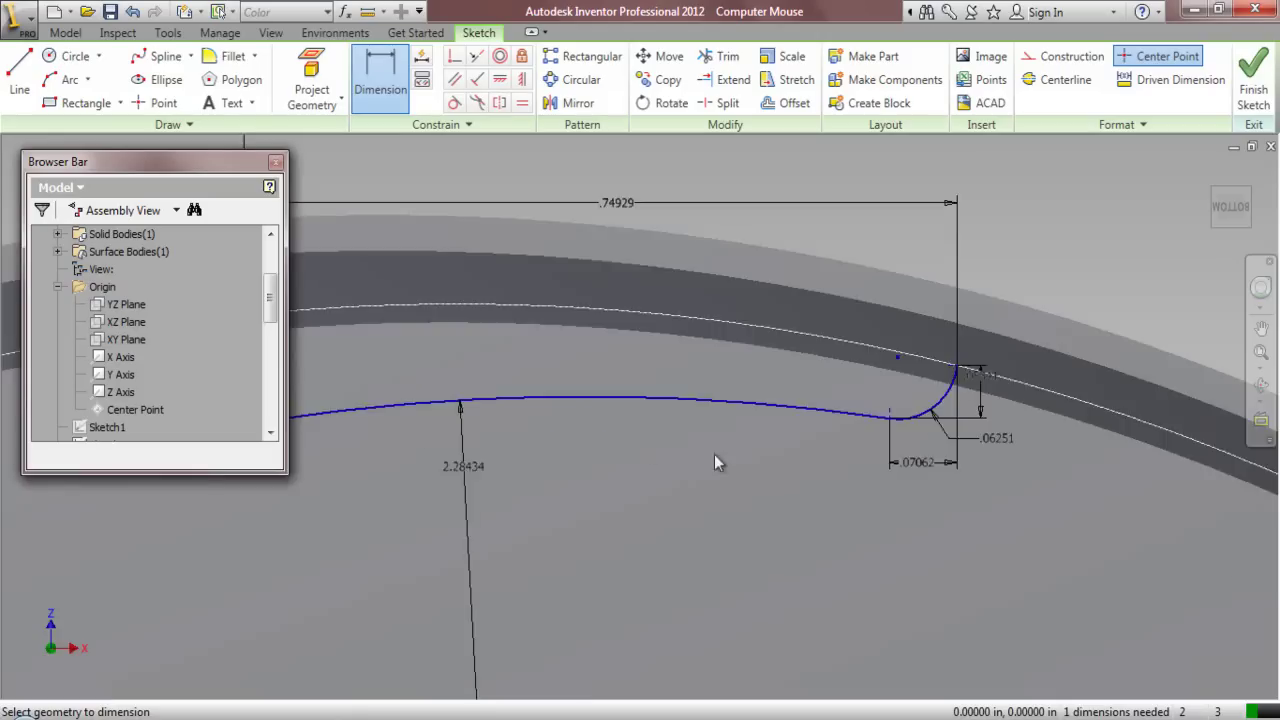
scroll(690, 475, down, 3)
scroll(634, 478, up, 2)
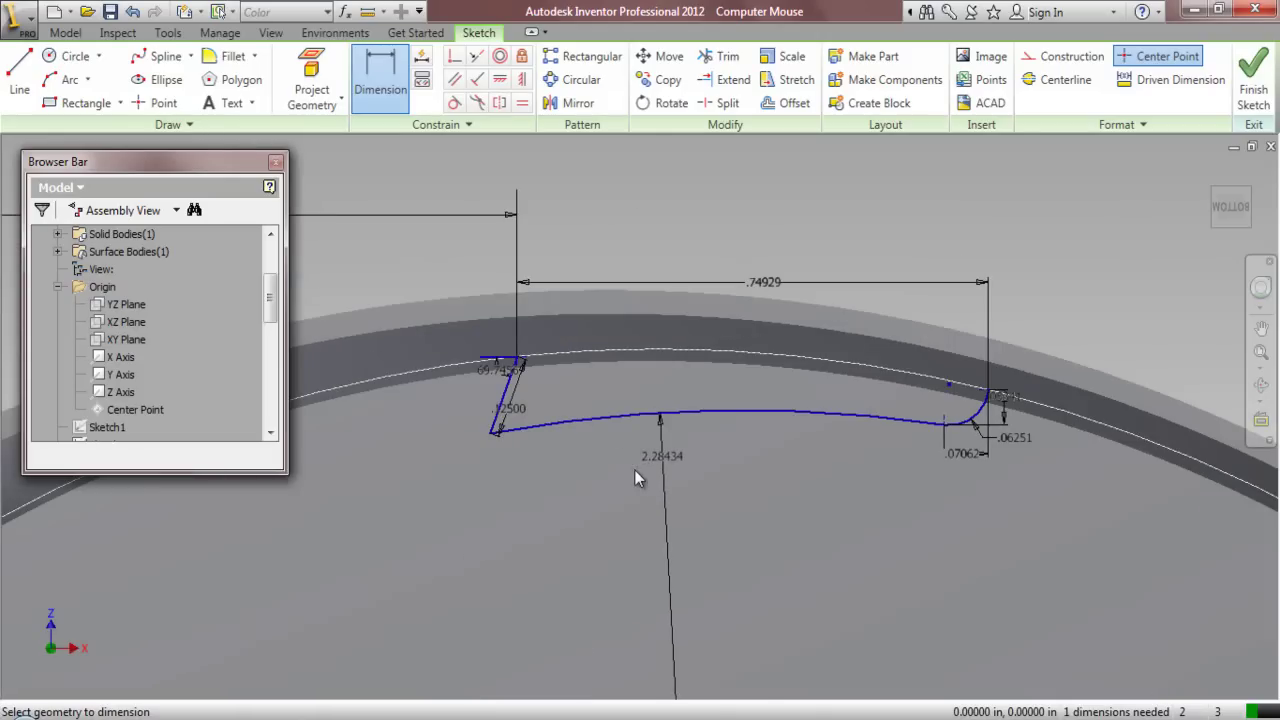
right_click(446, 228)
click(338, 223)
Convert the short horizontal reference line at the 0.125 in line's upper end to construction geometry
scroll(475, 350, up, 2)
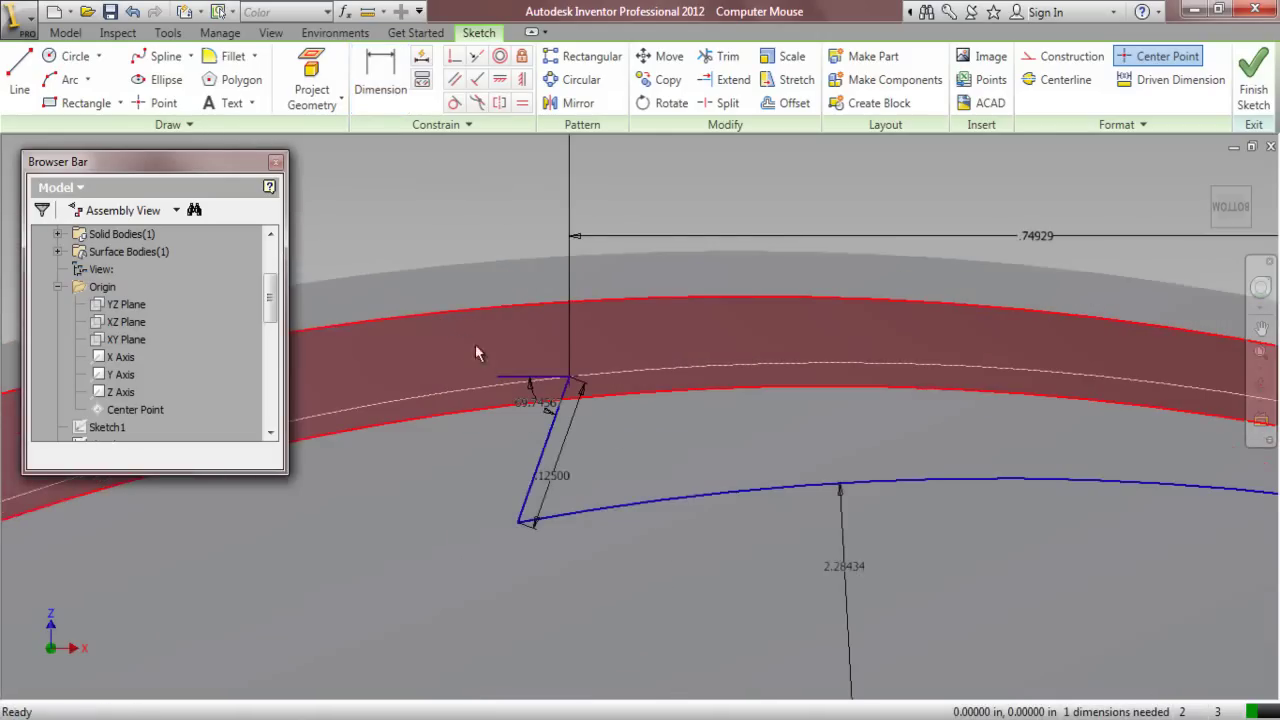
click(515, 380)
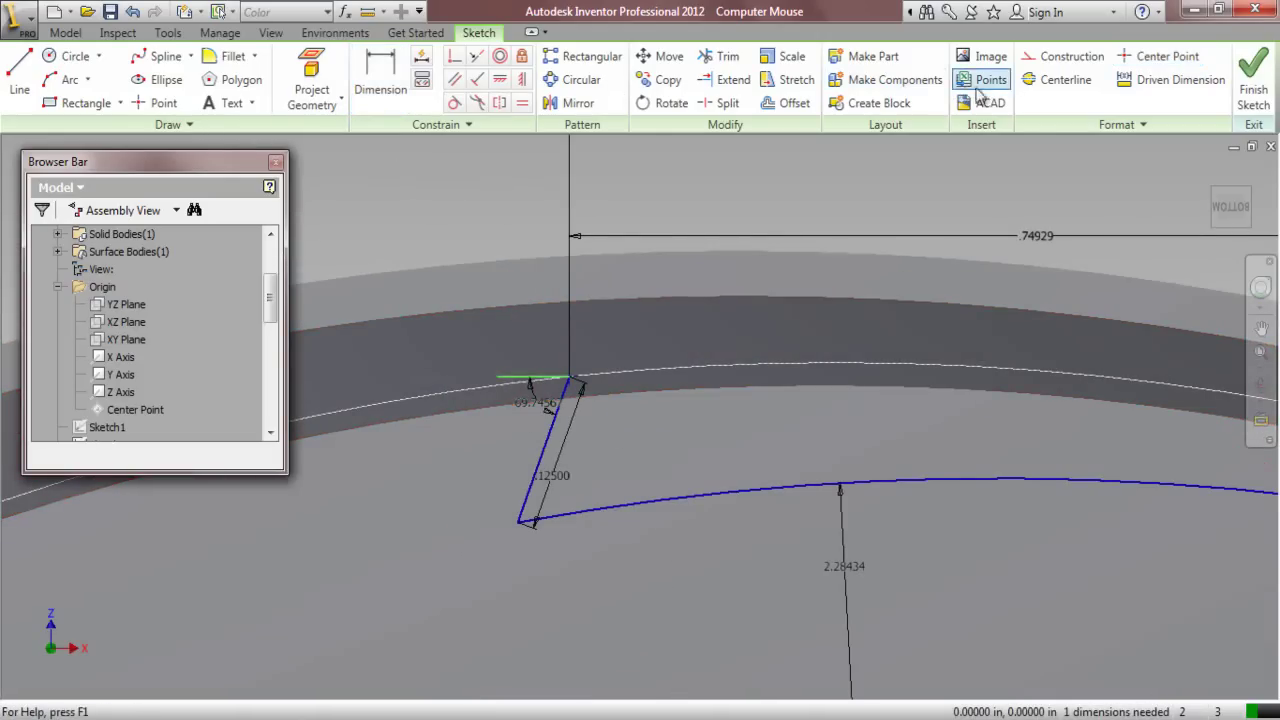
click(1045, 62)
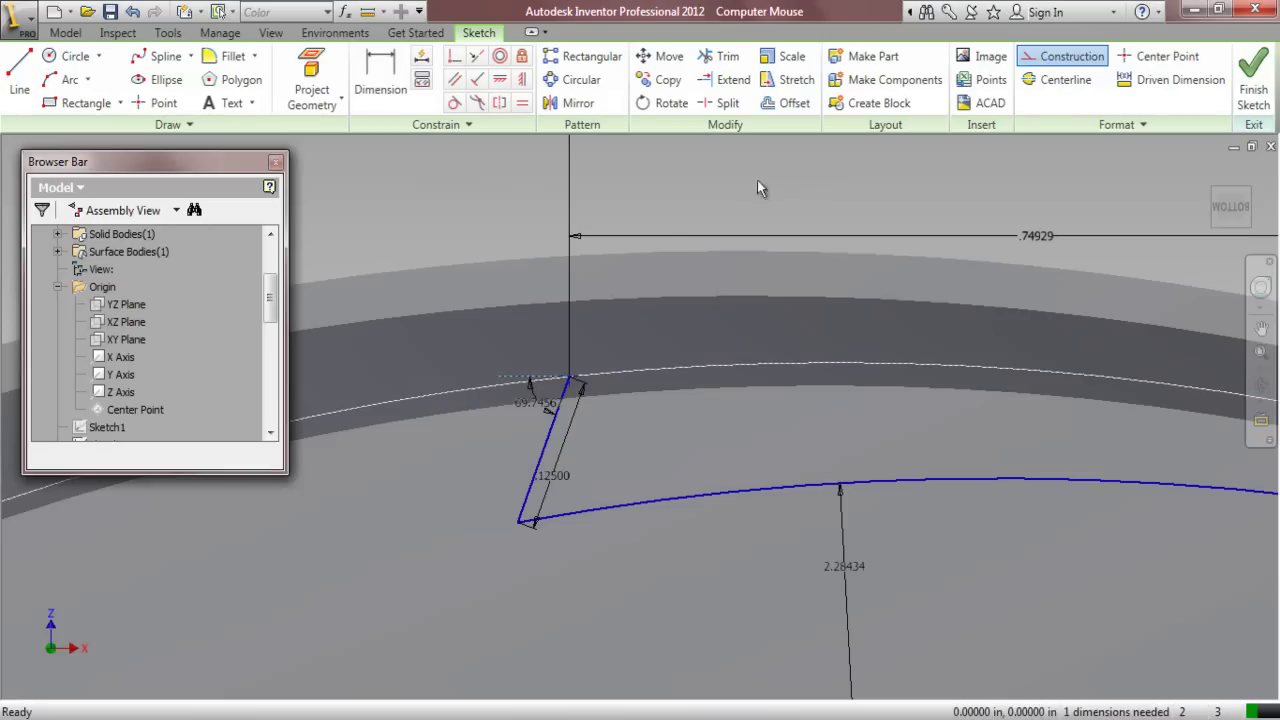
key(Escape)
Change the projected upper arc from construction to normal sketch geometry to close the recess profile
scroll(444, 340, down, 2)
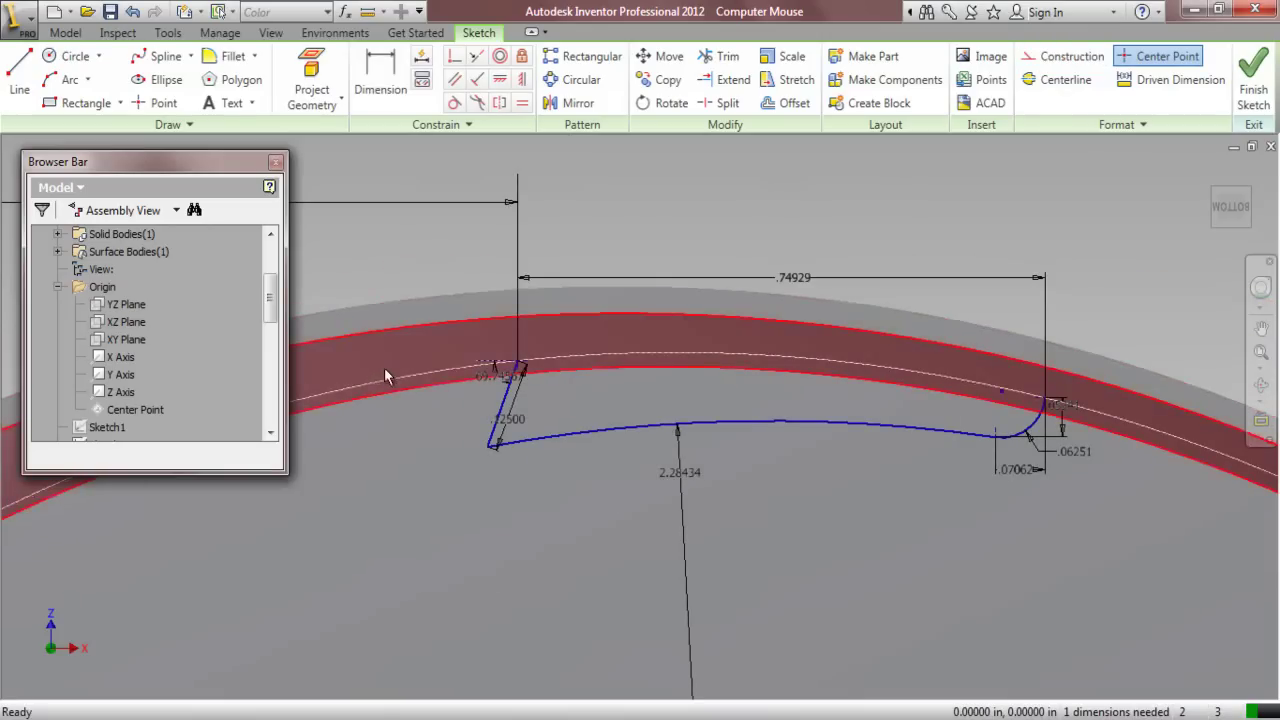
click(390, 377)
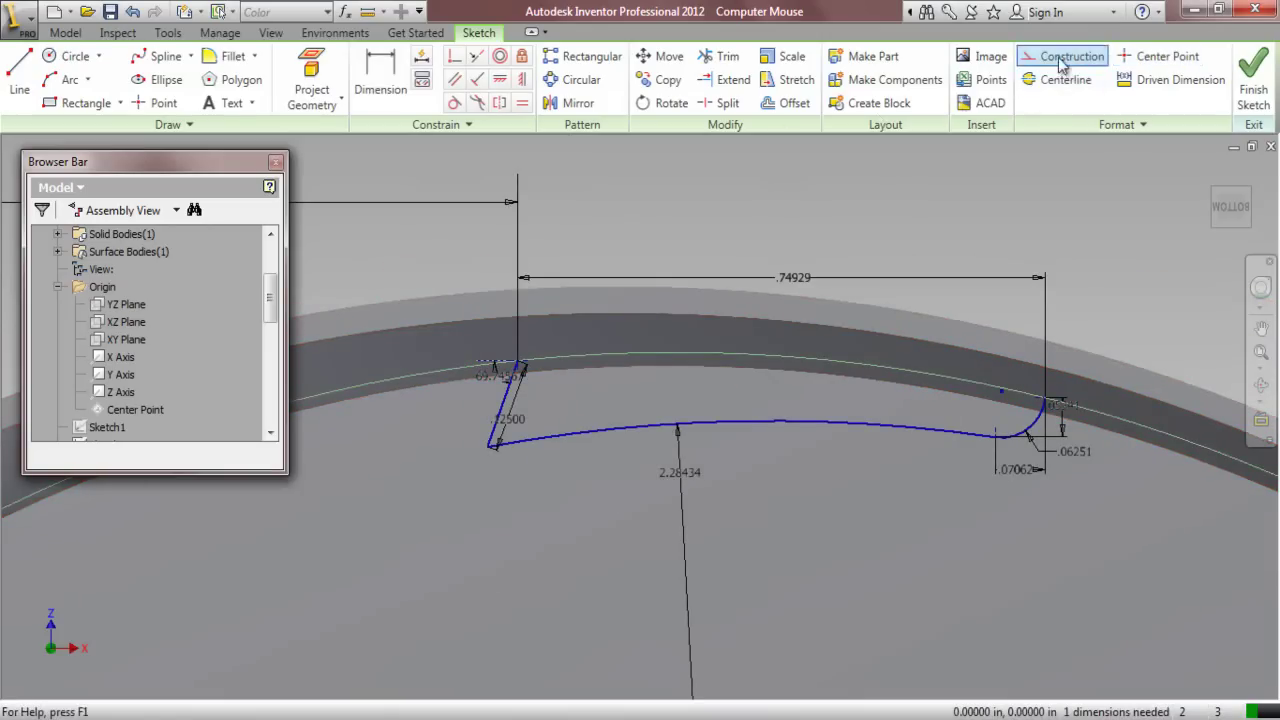
key(Escape)
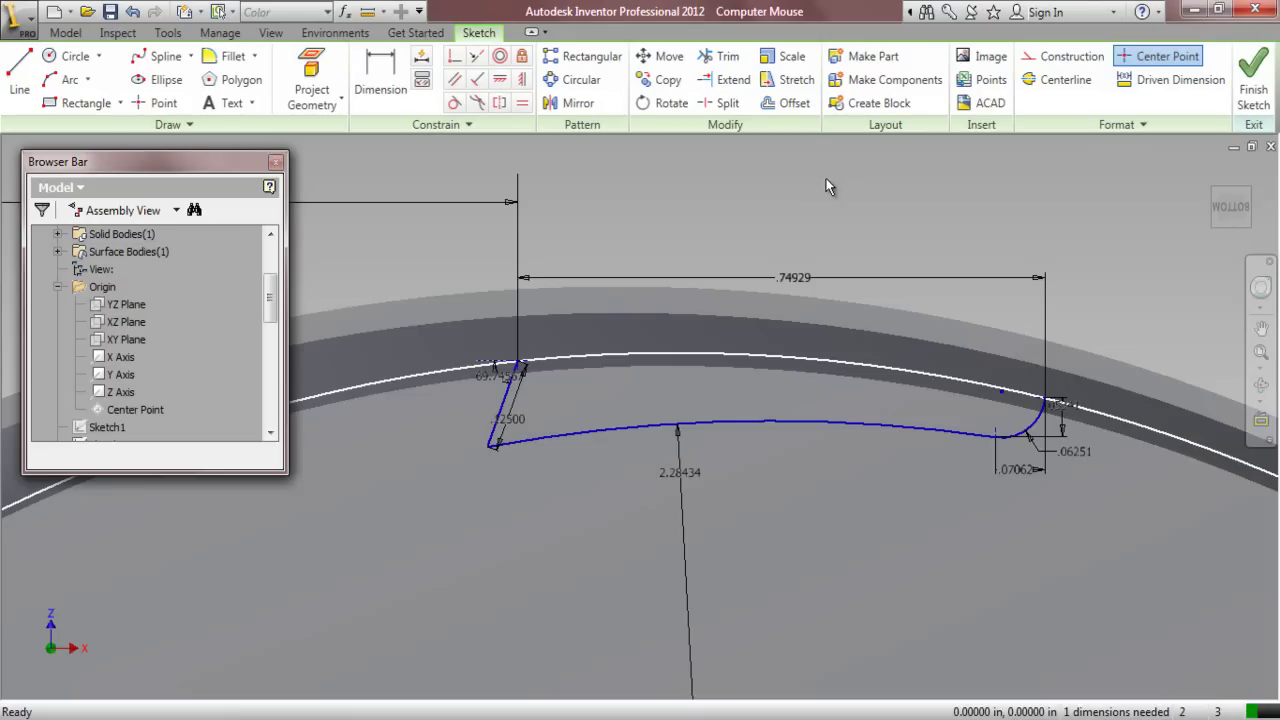
Set the colour of the recess profile's sketch geometry to White and finish the sketch
mouse_move(444, 268)
mouse_down()
mouse_move(590, 356)
mouse_move(987, 506)
mouse_move(1104, 522)
mouse_up()
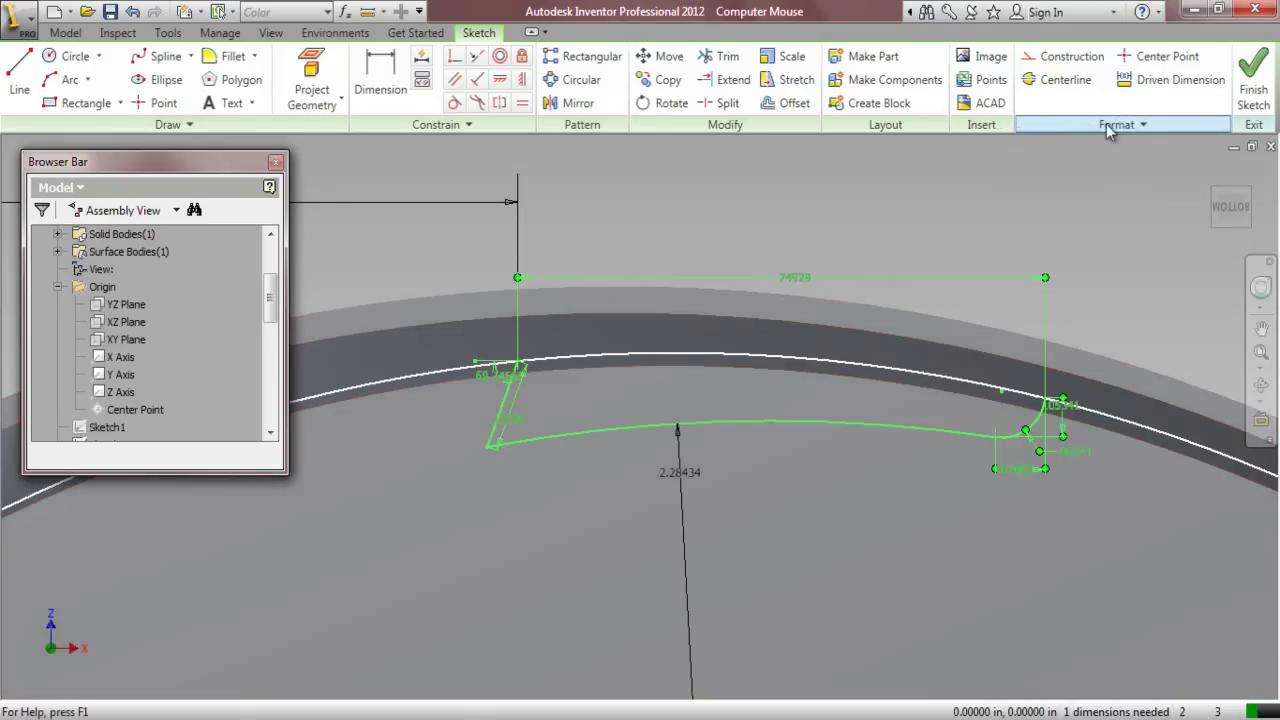
click(1108, 131)
click(1138, 172)
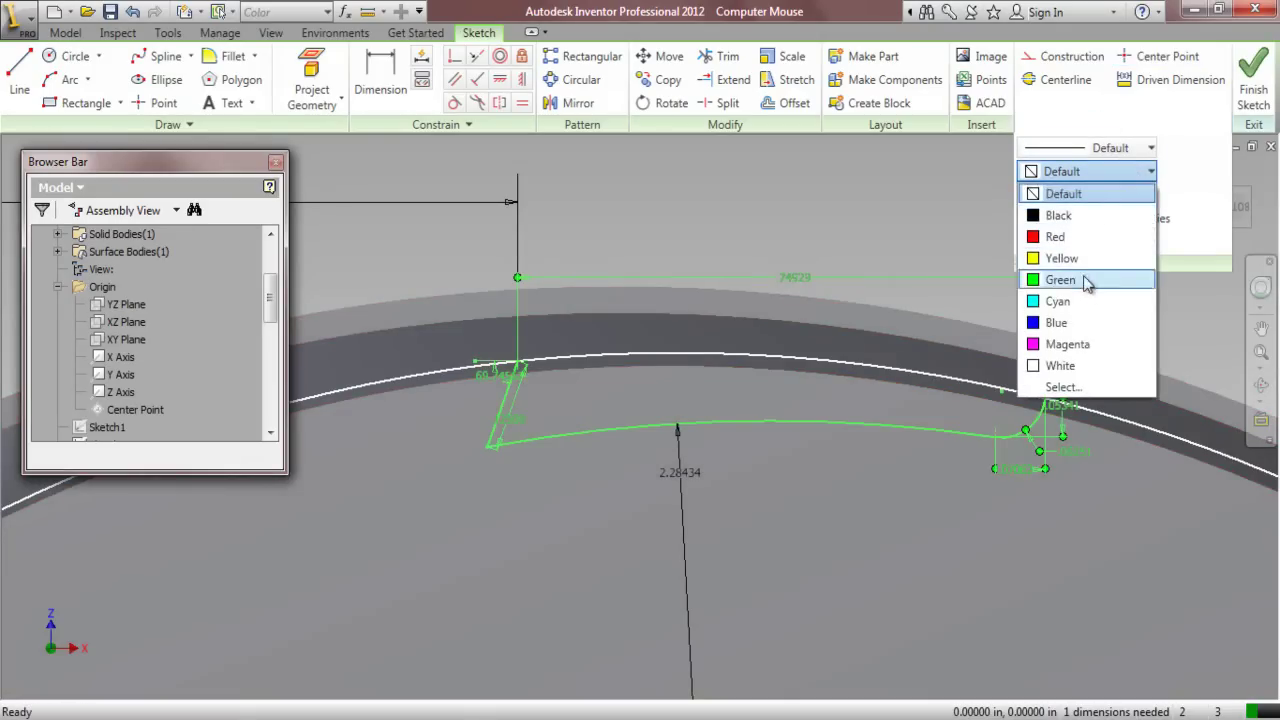
click(1080, 365)
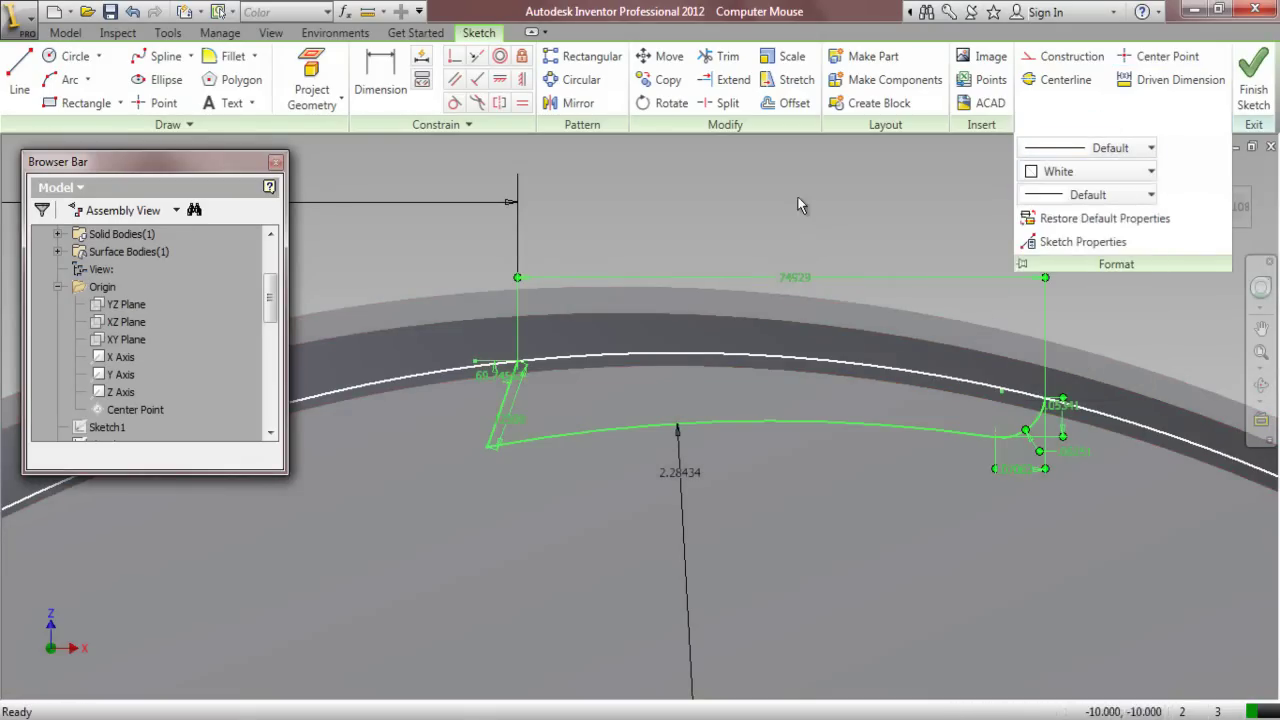
key(Escape)
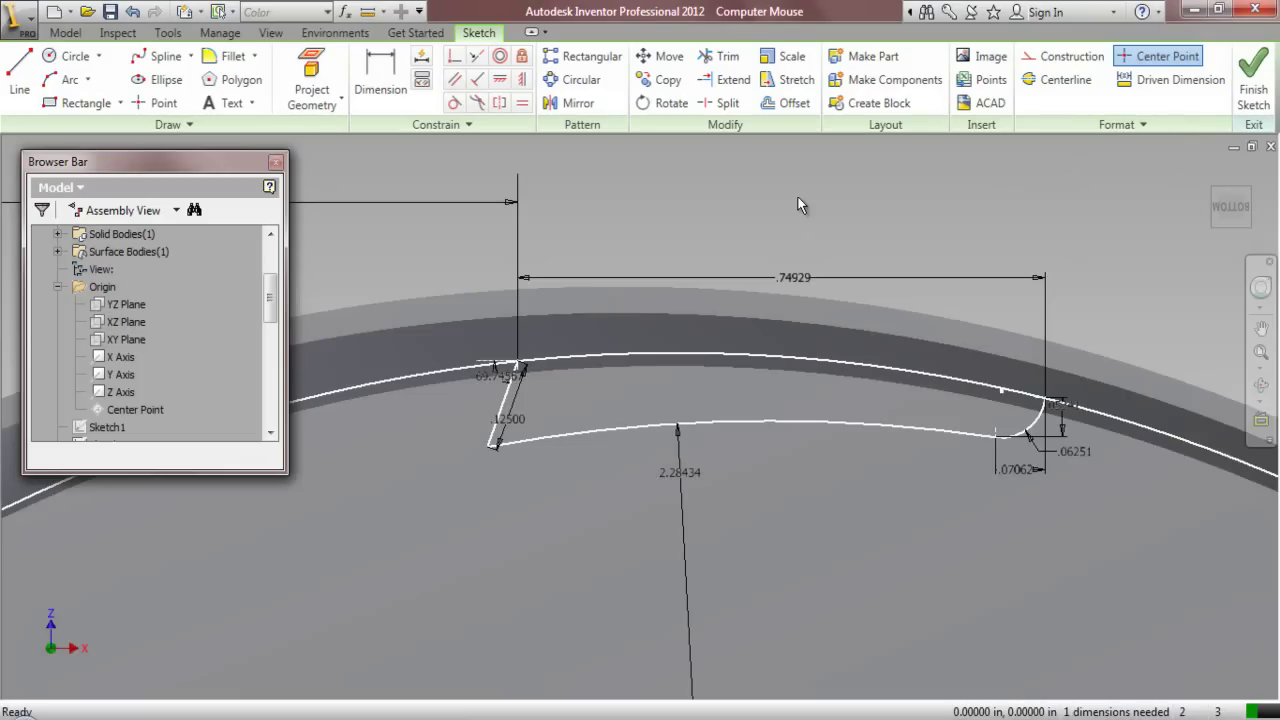
click(1253, 78)
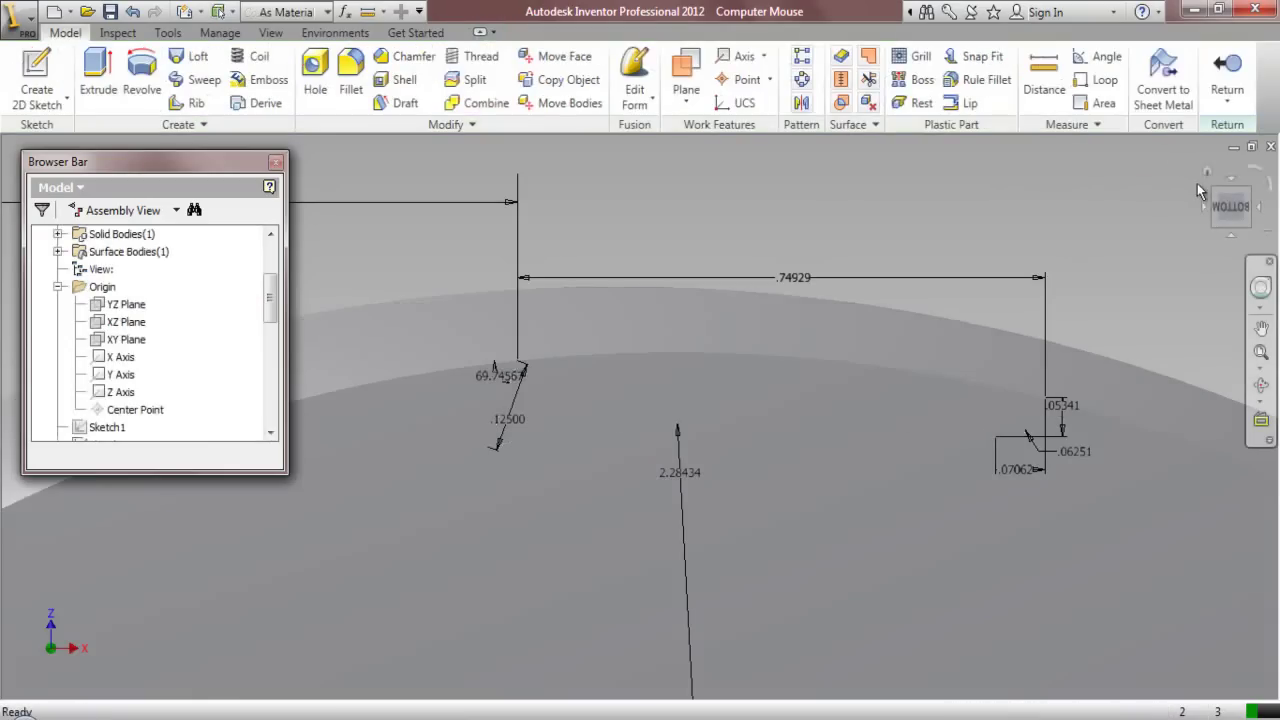
Extrude the recess profile as a symmetric cut with the extents set to All
click(1216, 195)
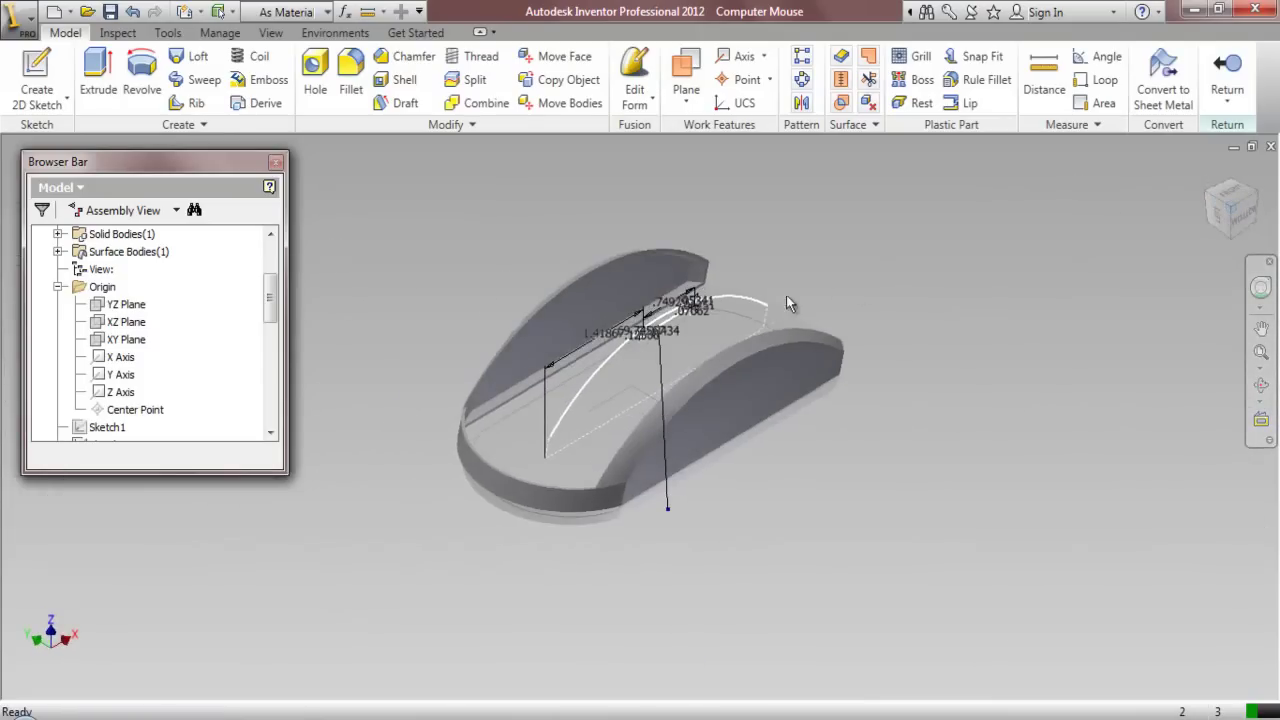
click(98, 62)
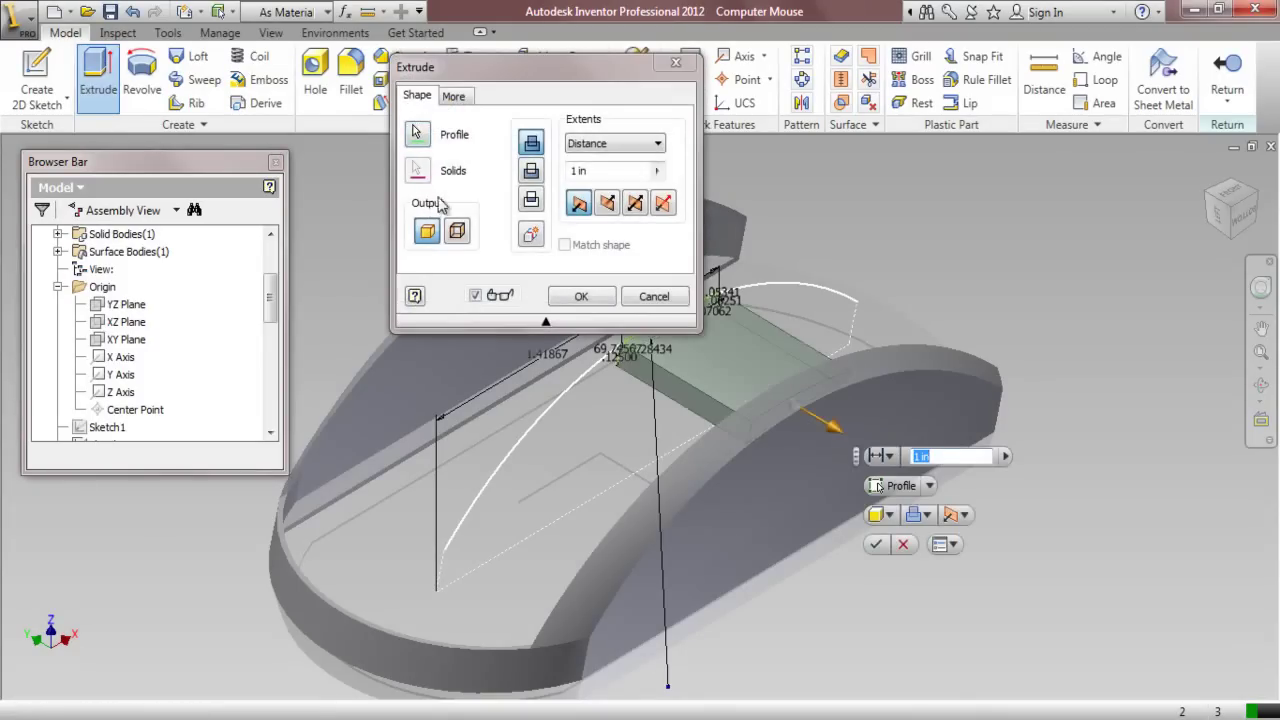
drag(507, 76, 219, 48)
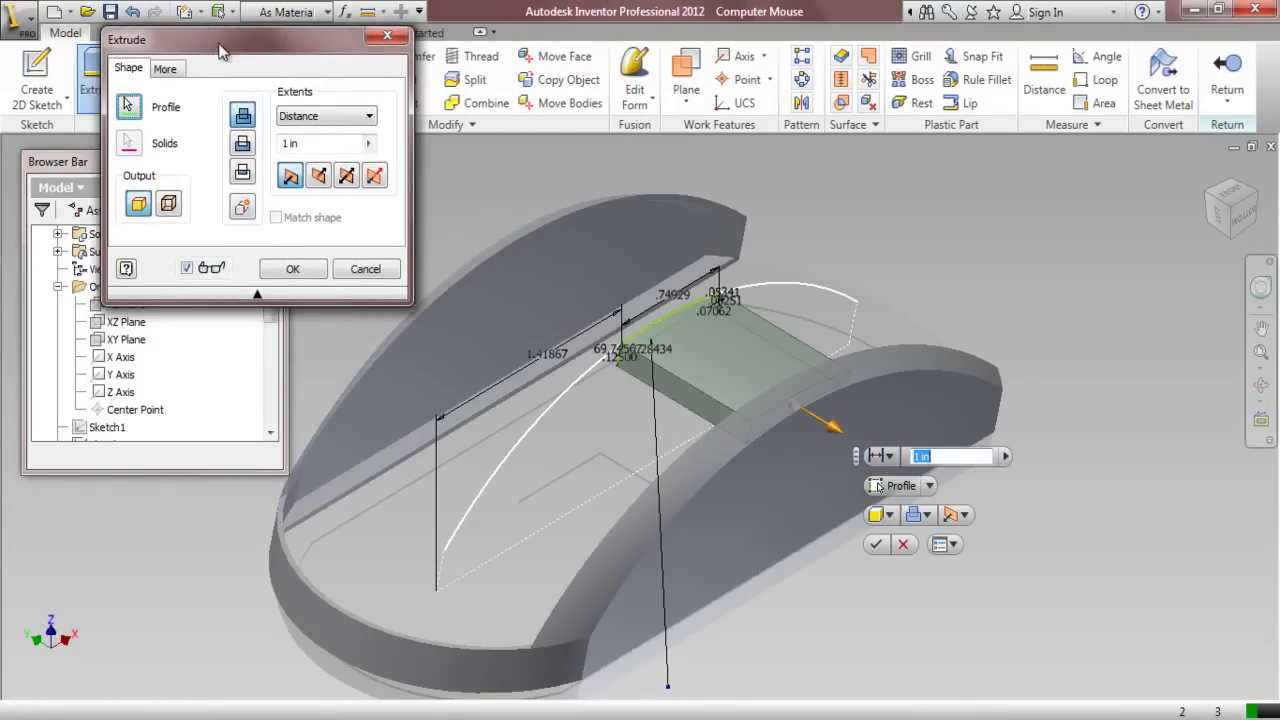
click(243, 144)
click(346, 175)
click(368, 147)
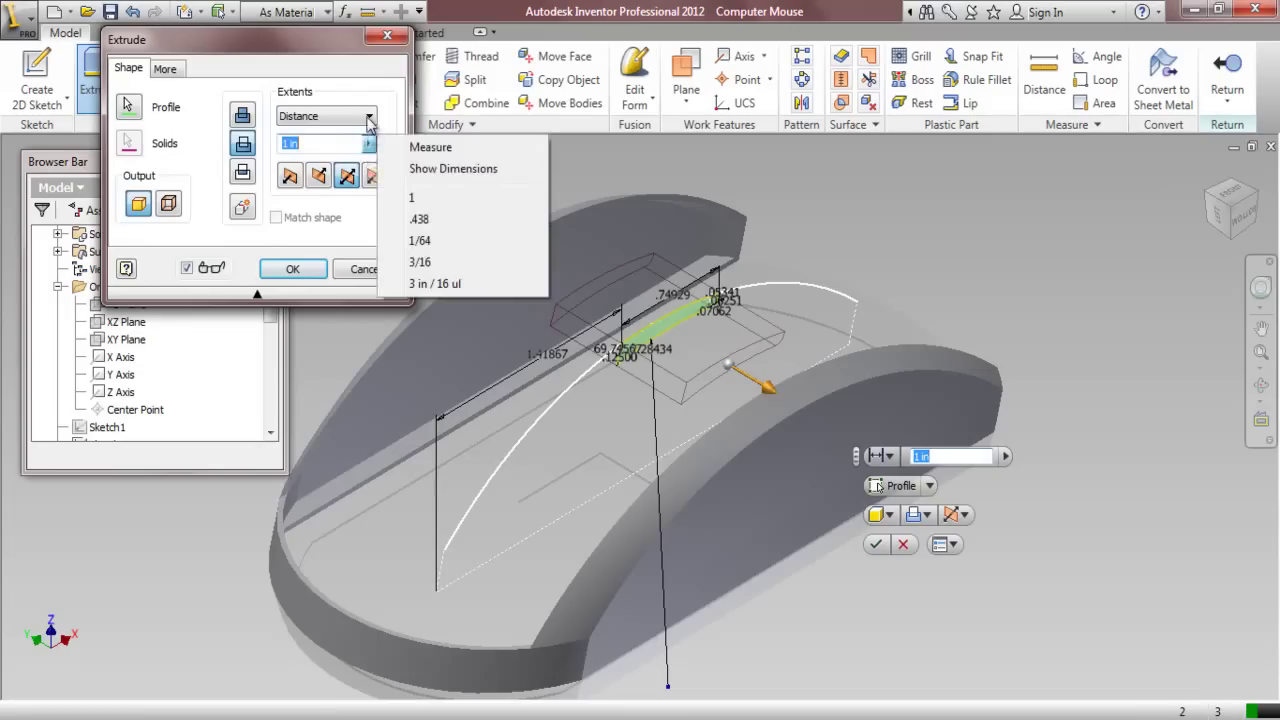
click(369, 117)
click(320, 184)
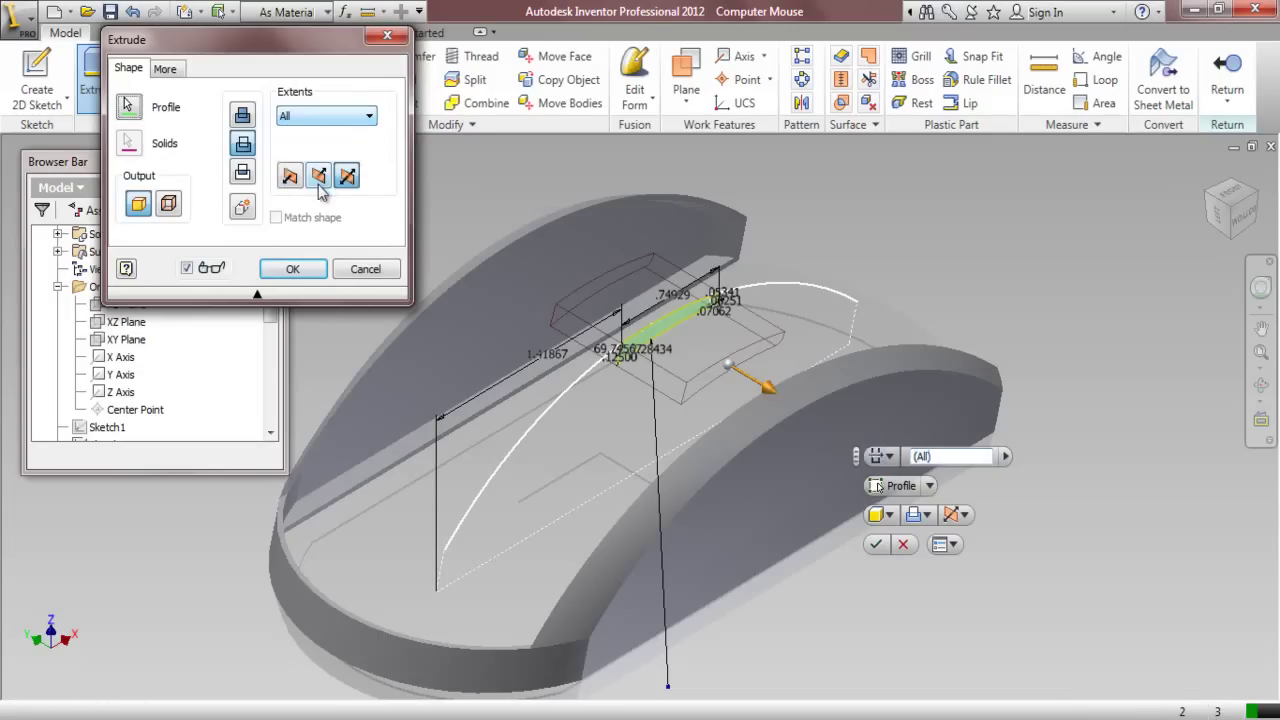
click(292, 269)
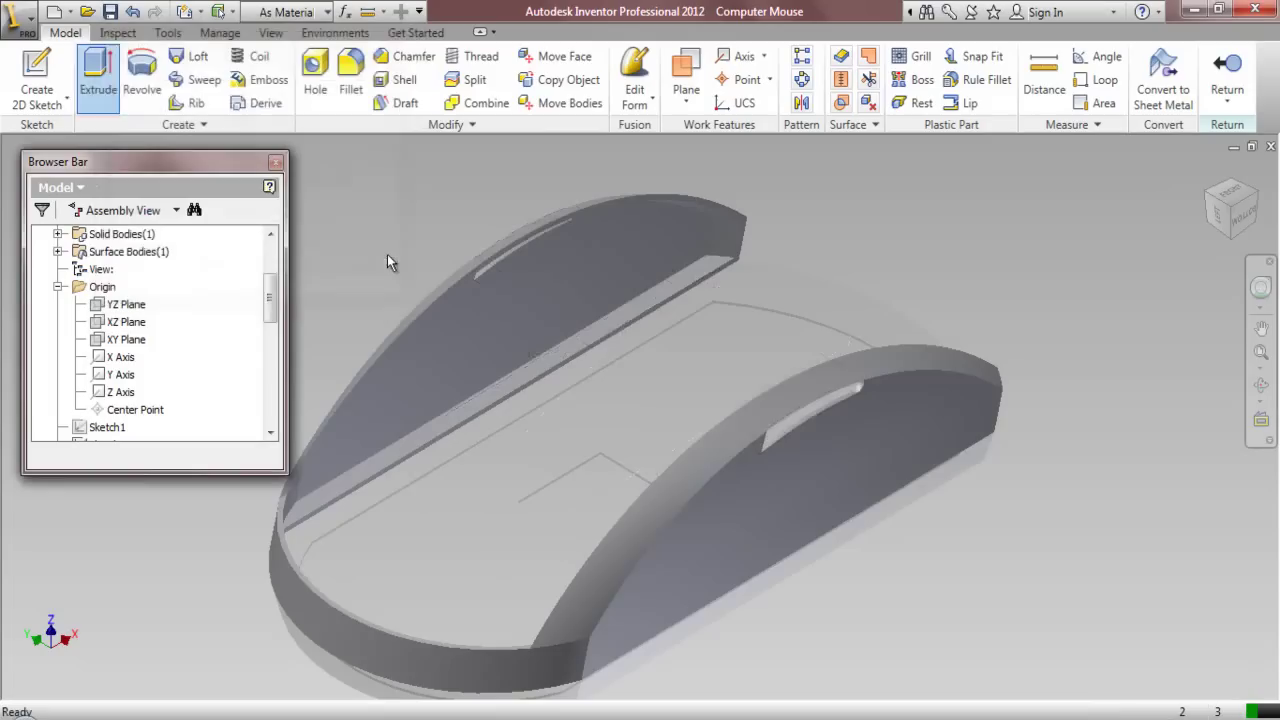
Return from the part to the top-level assembly and collapse the entire model tree
right_click(200, 348)
click(243, 487)
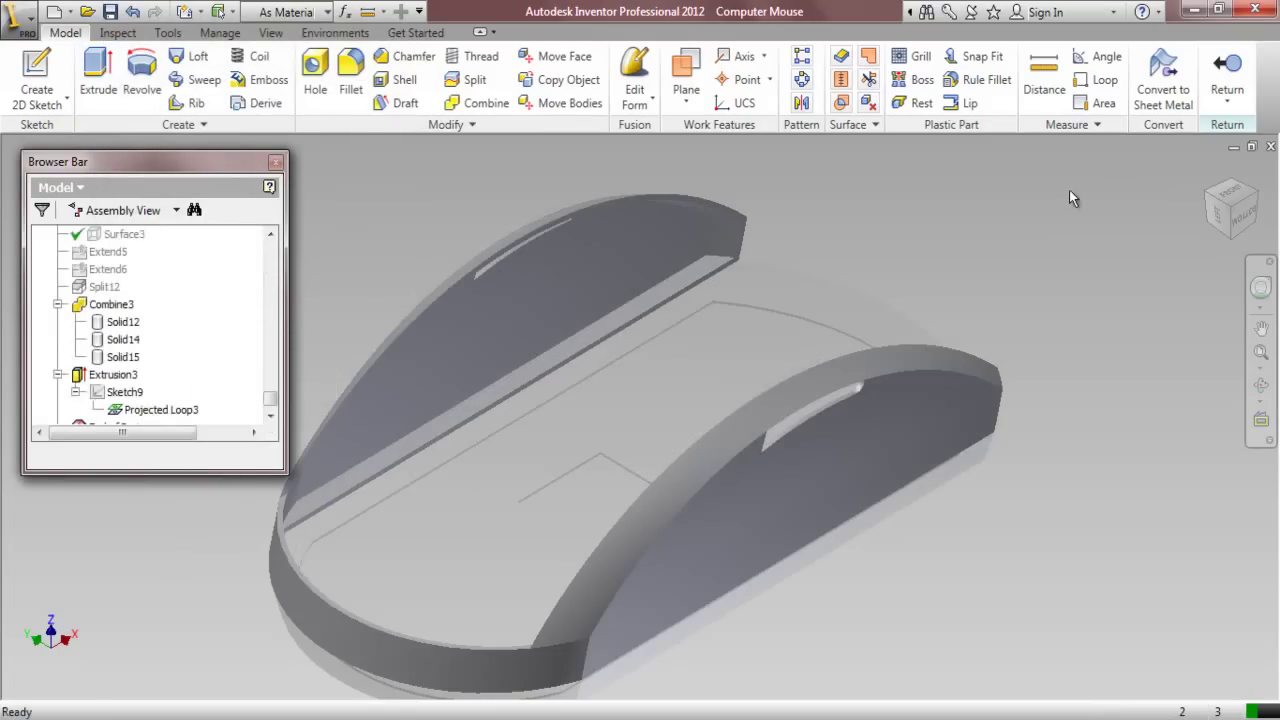
click(1237, 82)
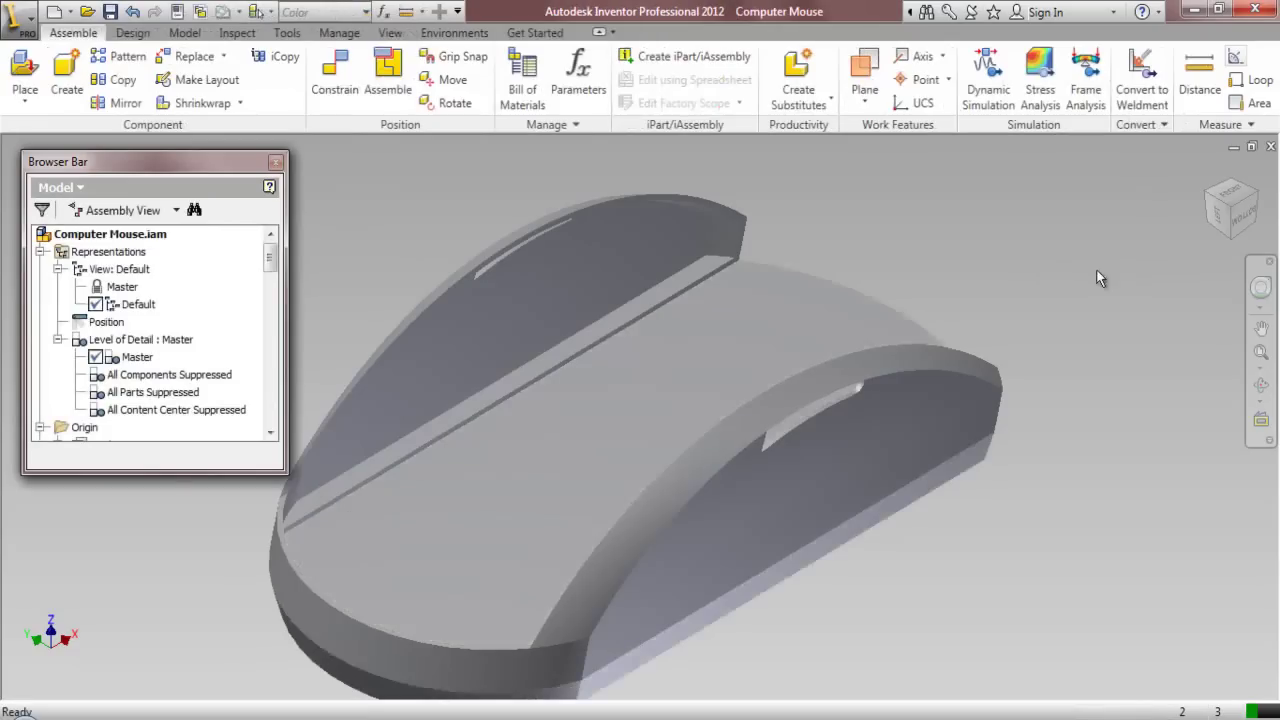
right_click(210, 280)
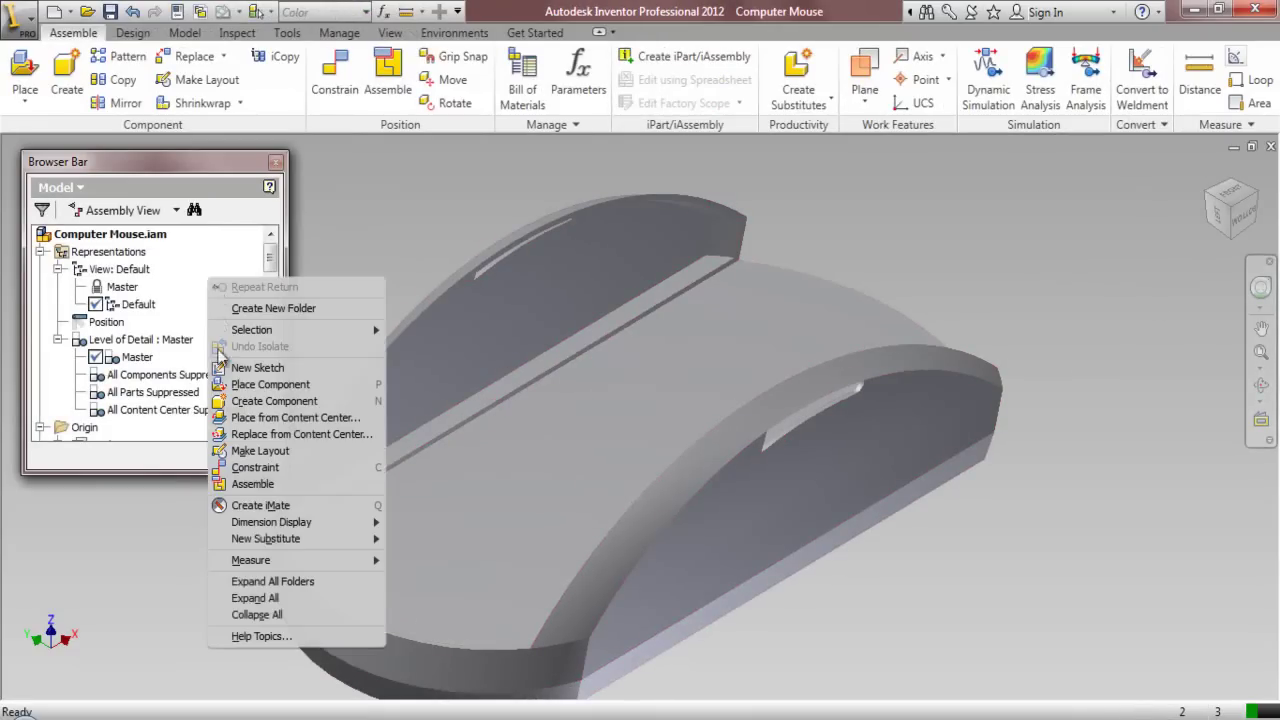
click(290, 614)
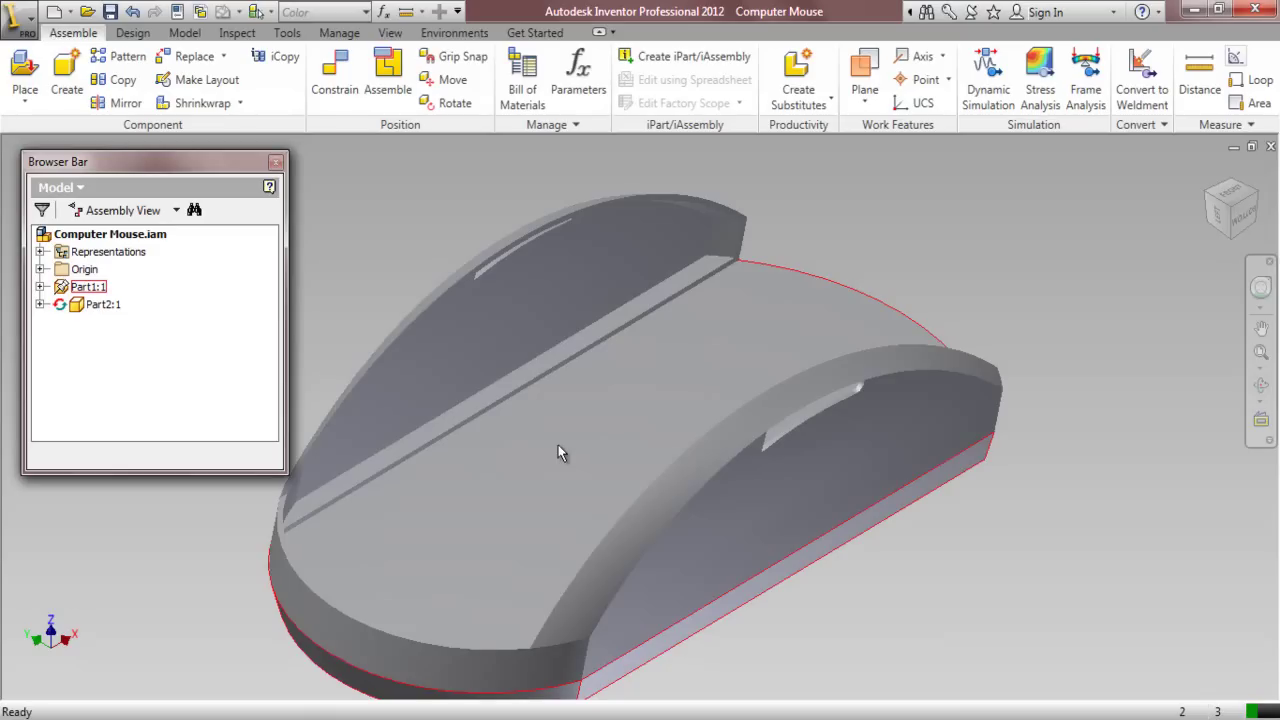
Save the Computer Mouse.iam assembly together with its dependent Part2.ipt
click(1261, 357)
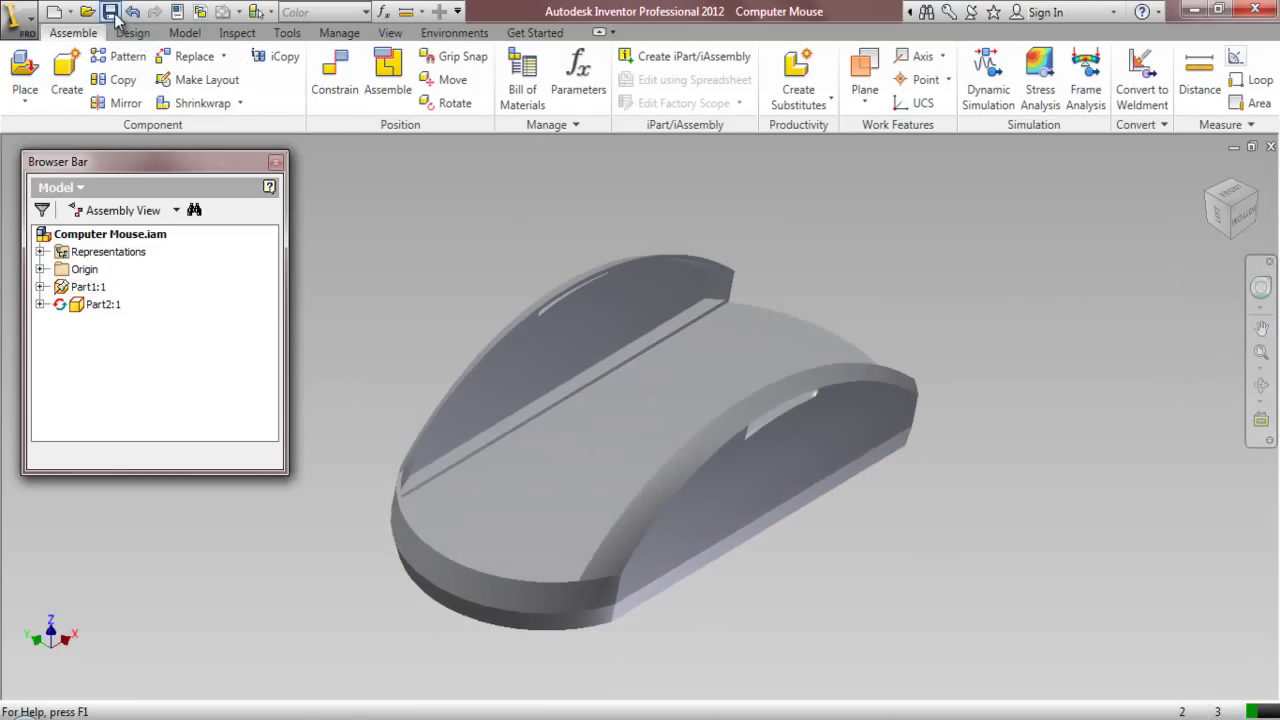
click(111, 12)
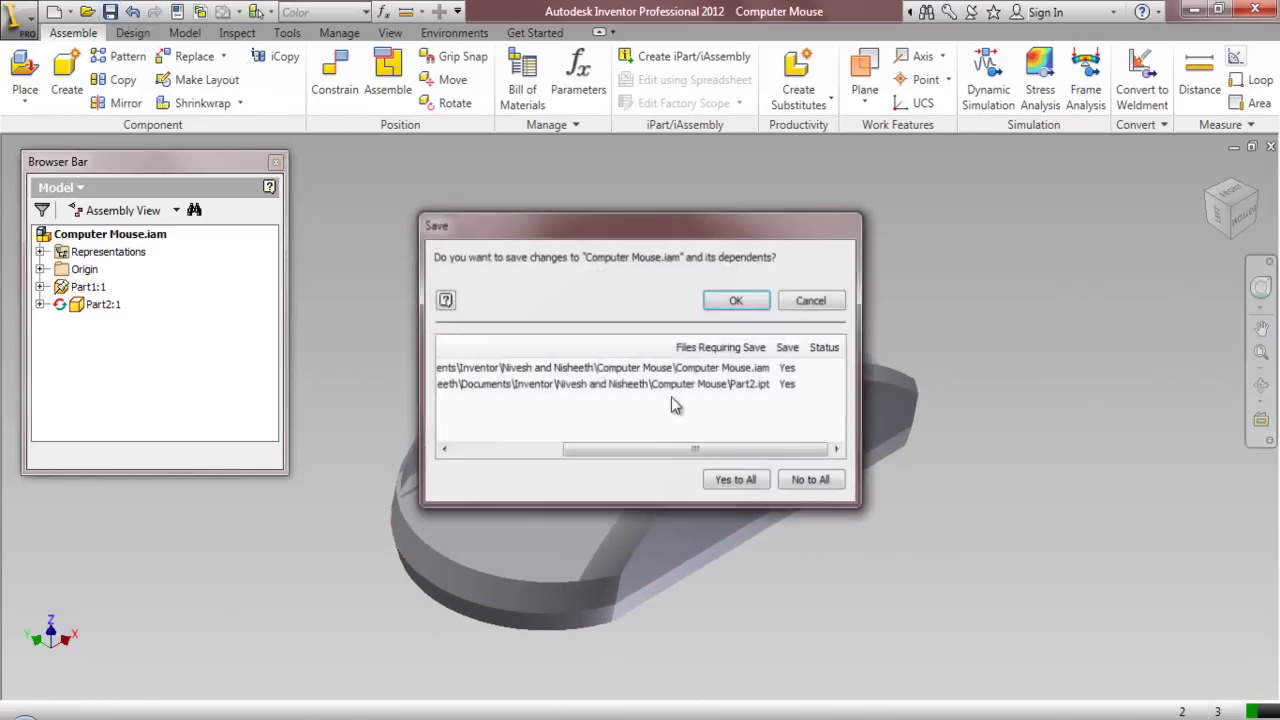
click(750, 302)
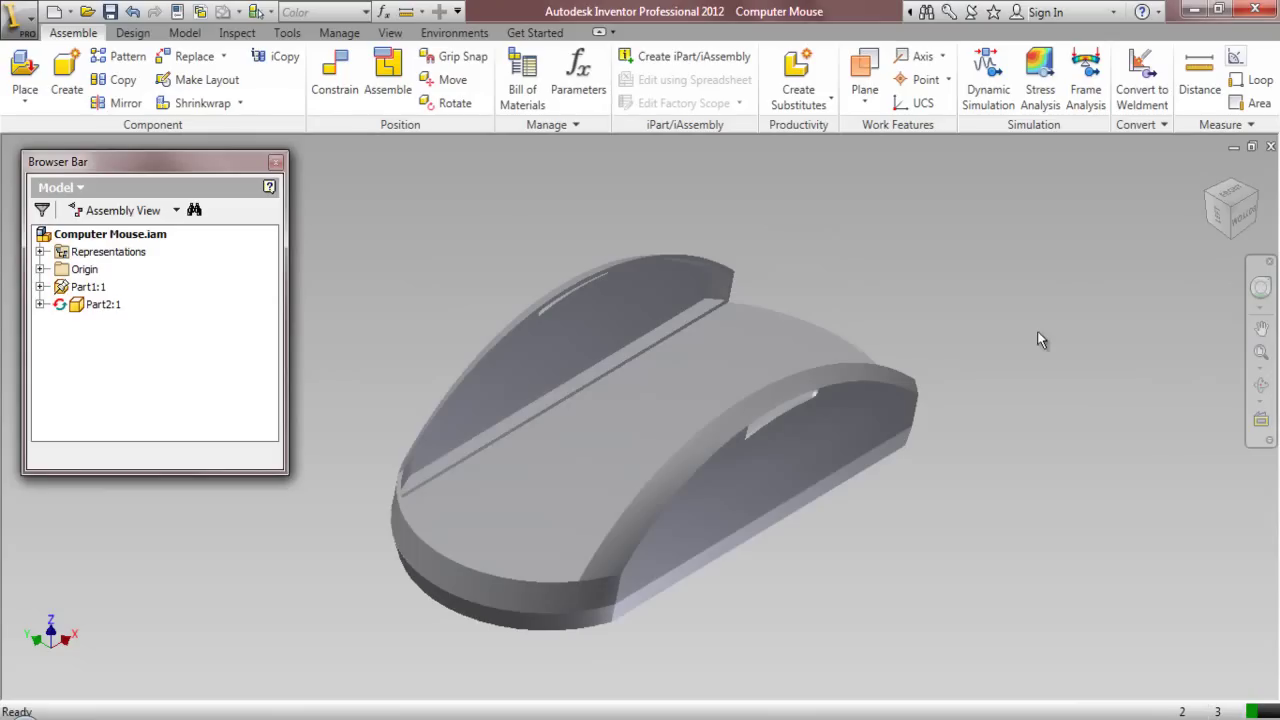
Orbit around the mouse assembly to examine the recess cuts in both side walls, and restore the home view
click(1261, 385)
drag(642, 428, 850, 384)
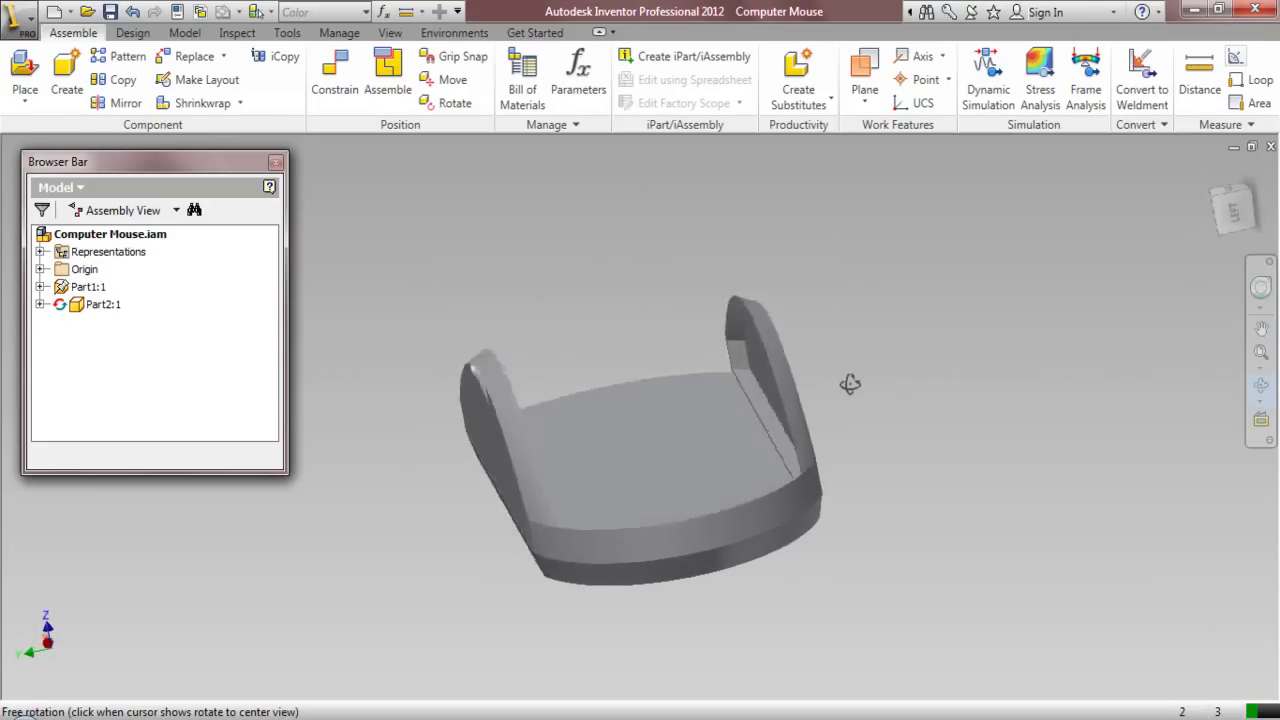
right_click(838, 366)
click(869, 430)
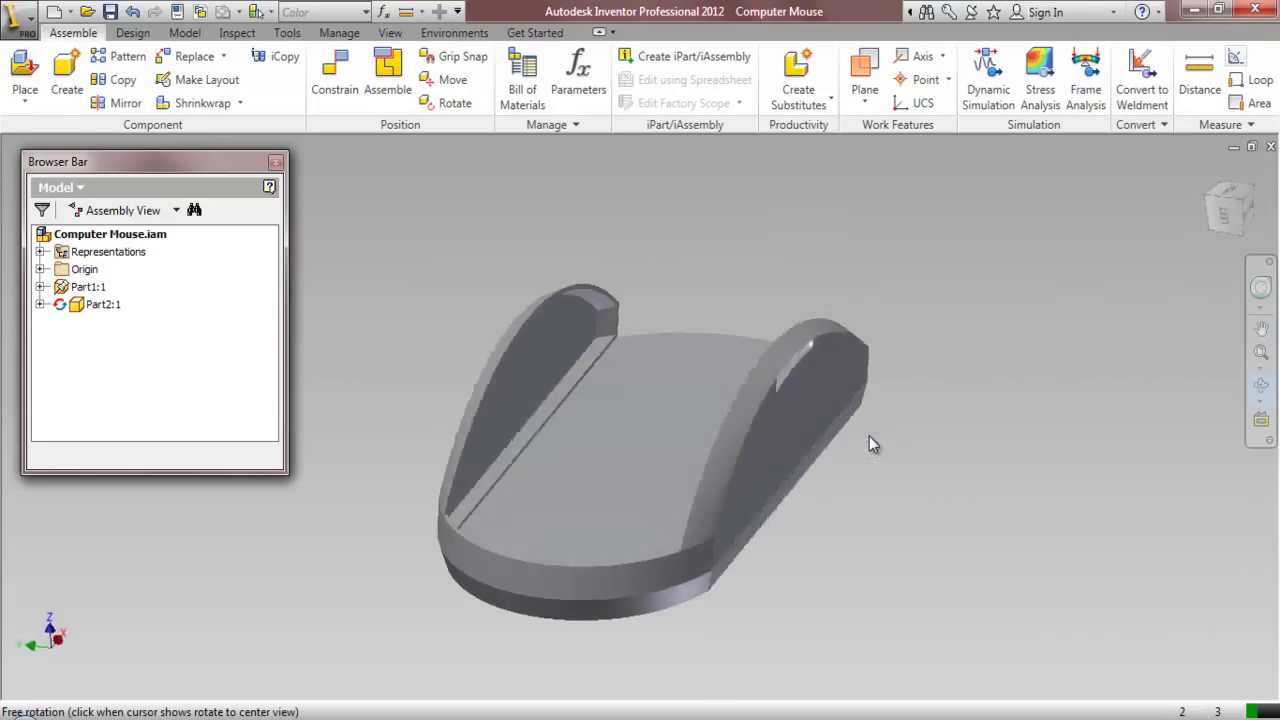
right_click(684, 382)
click(710, 399)
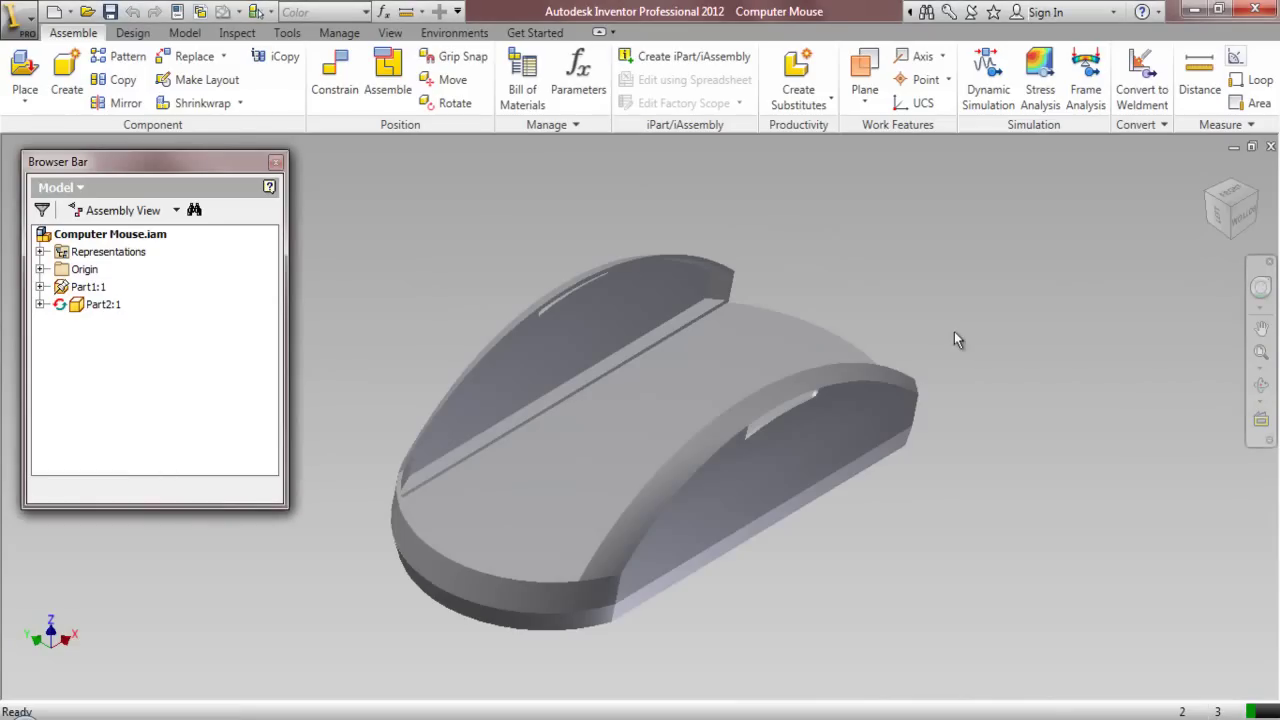
Place one instance of Part3 from the Computer Mouse folder into the assembly, beside the mouse body
click(25, 75)
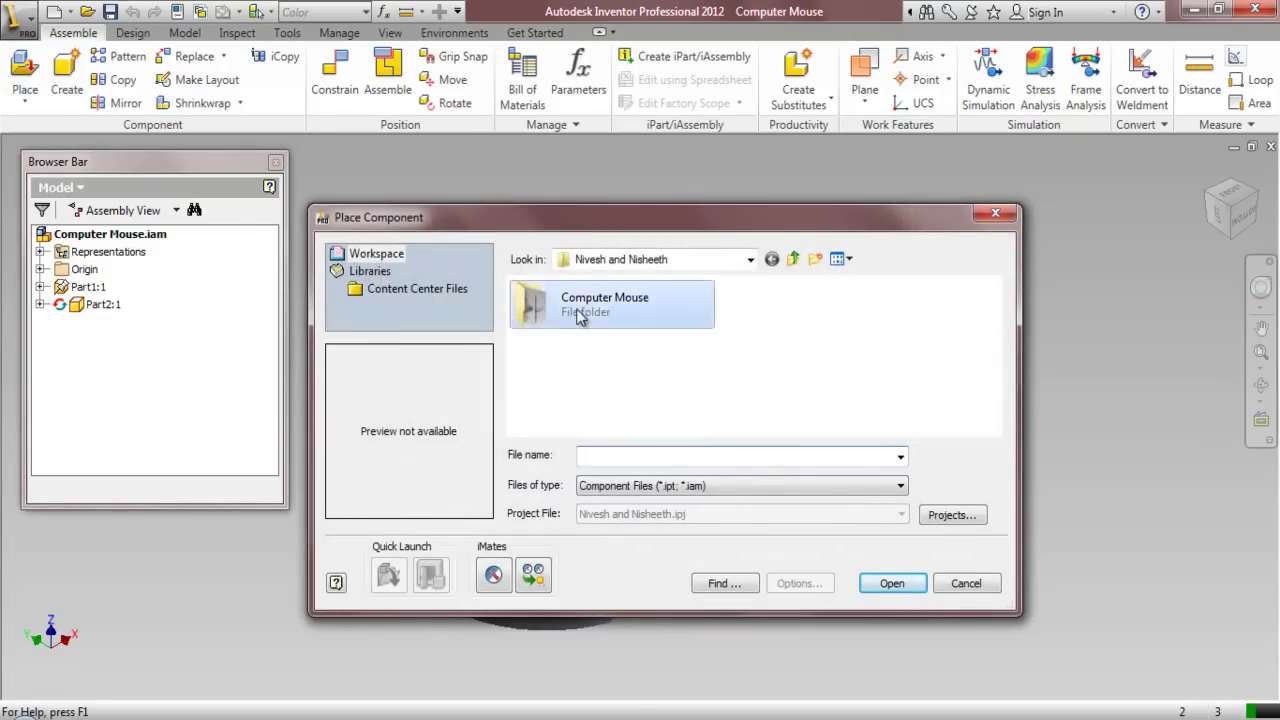
double_click(582, 310)
click(543, 382)
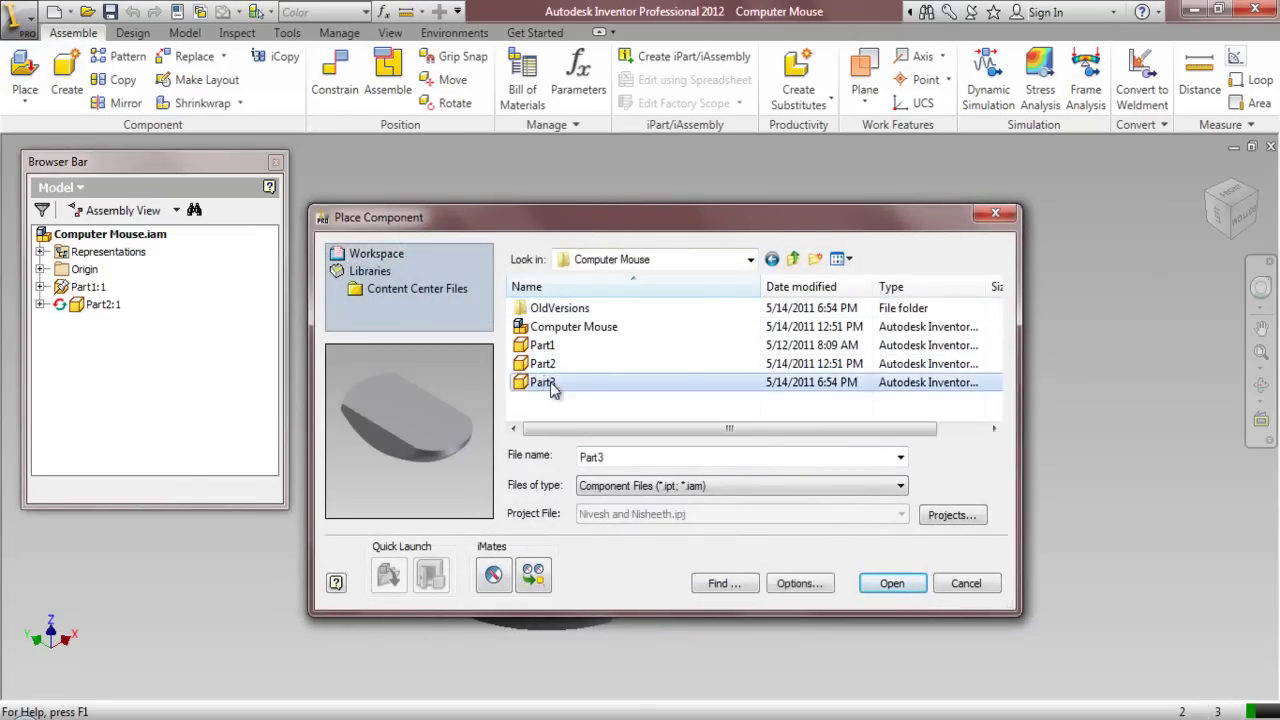
click(881, 591)
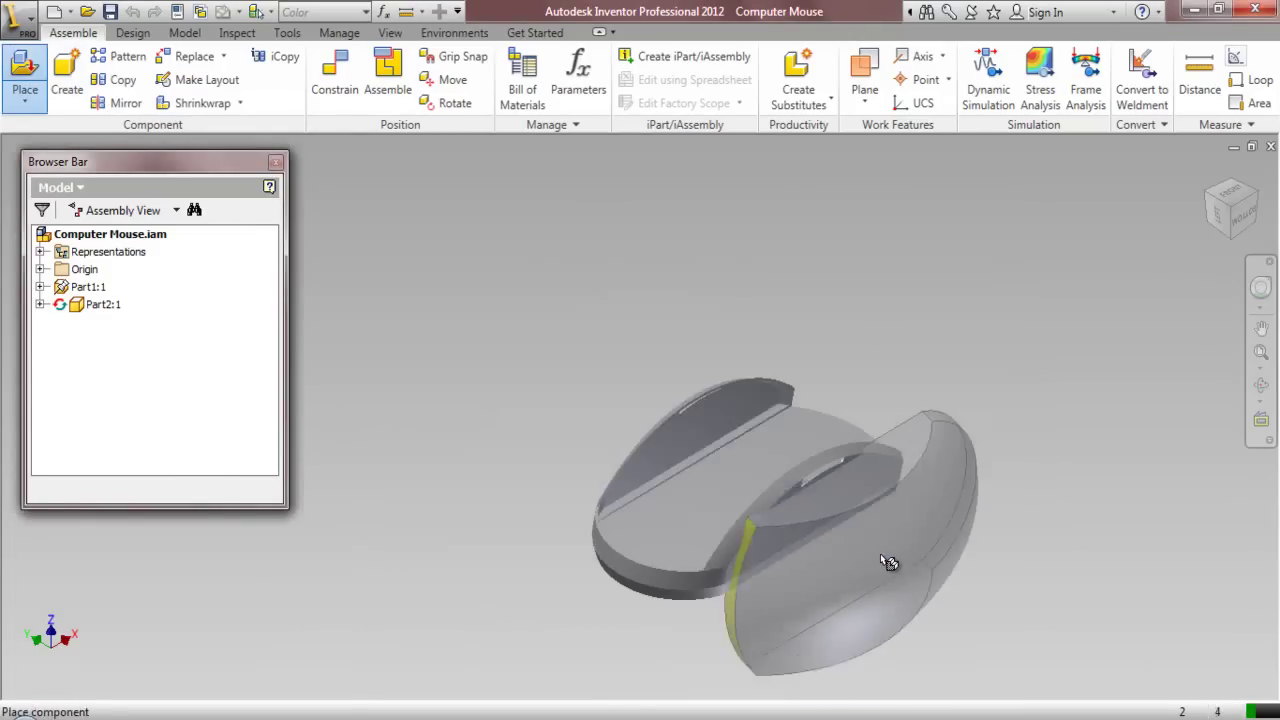
click(591, 368)
right_click(821, 280)
click(837, 291)
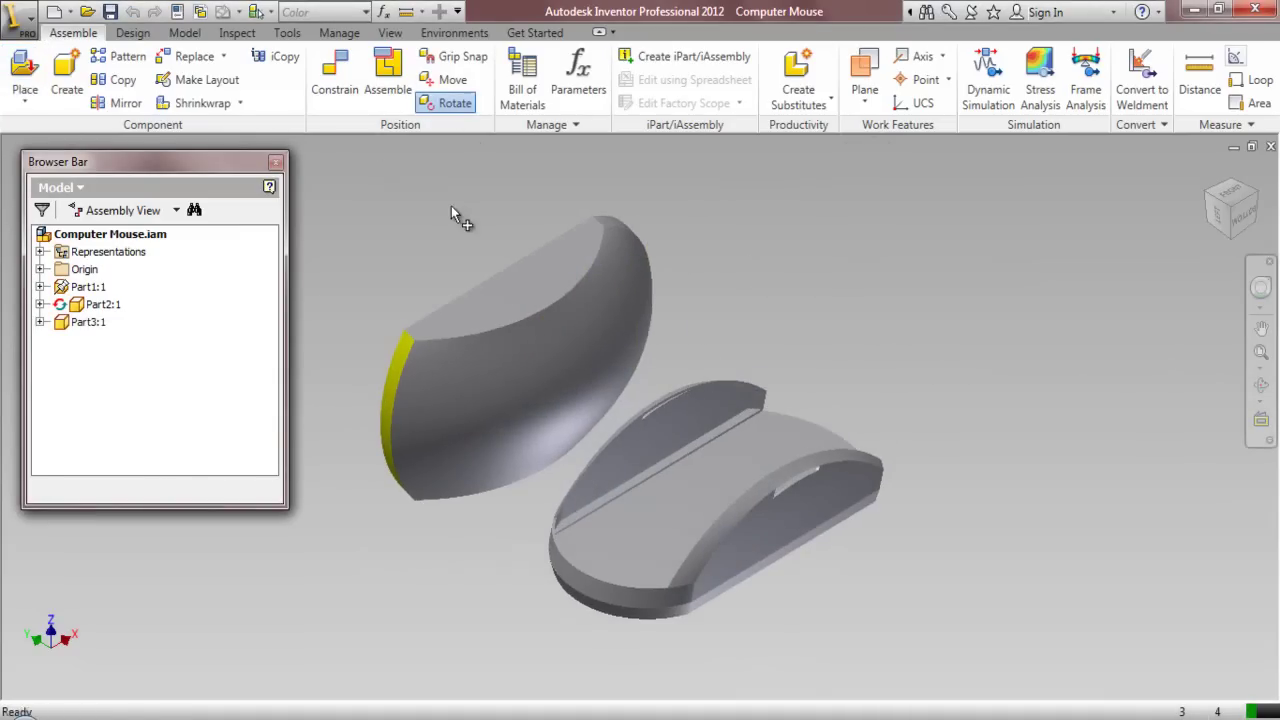
Rotate Part3 until its domed side faces up and its flat side down, and move it above the mouse body
click(514, 306)
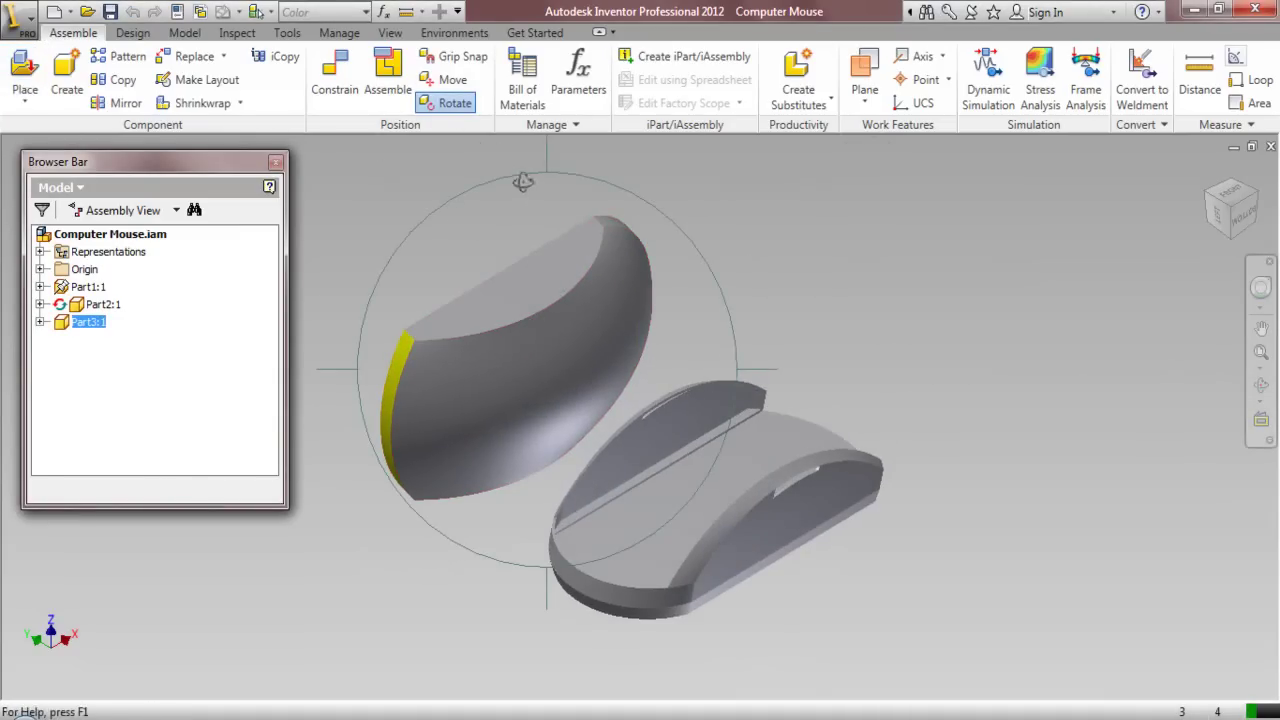
drag(467, 162, 434, 434)
drag(452, 166, 429, 274)
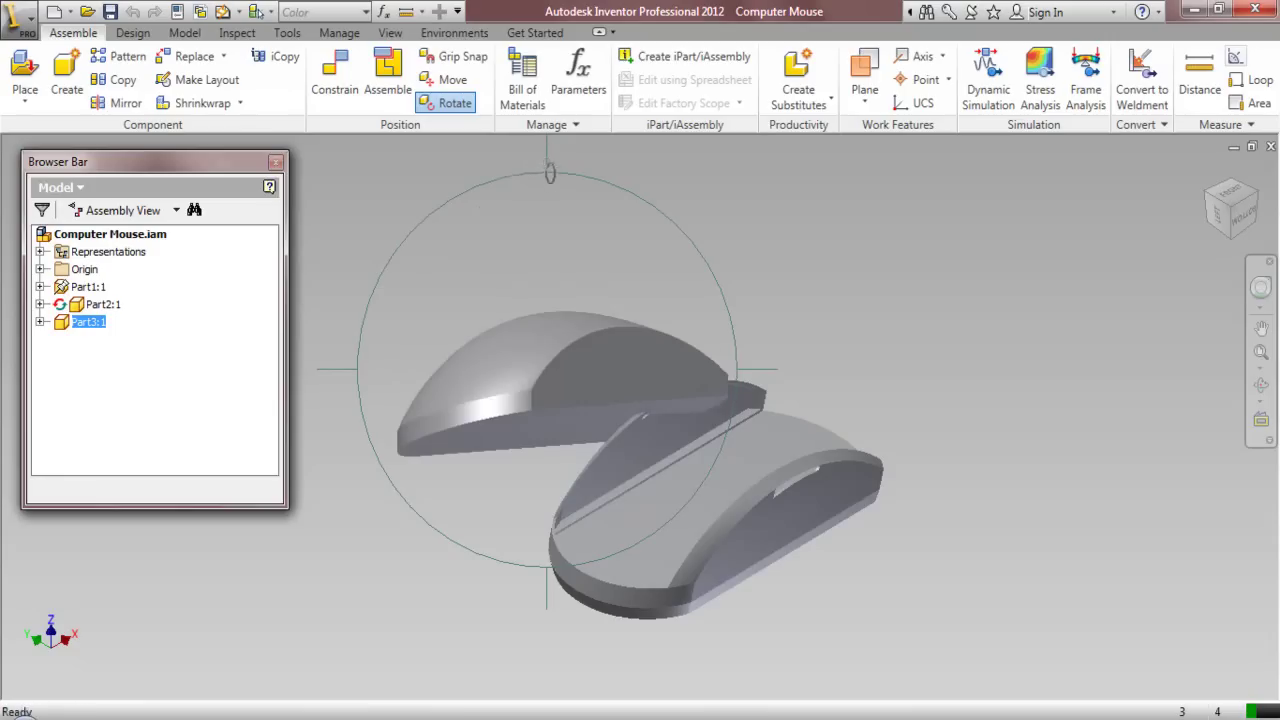
drag(550, 173, 545, 198)
right_click(528, 212)
click(556, 226)
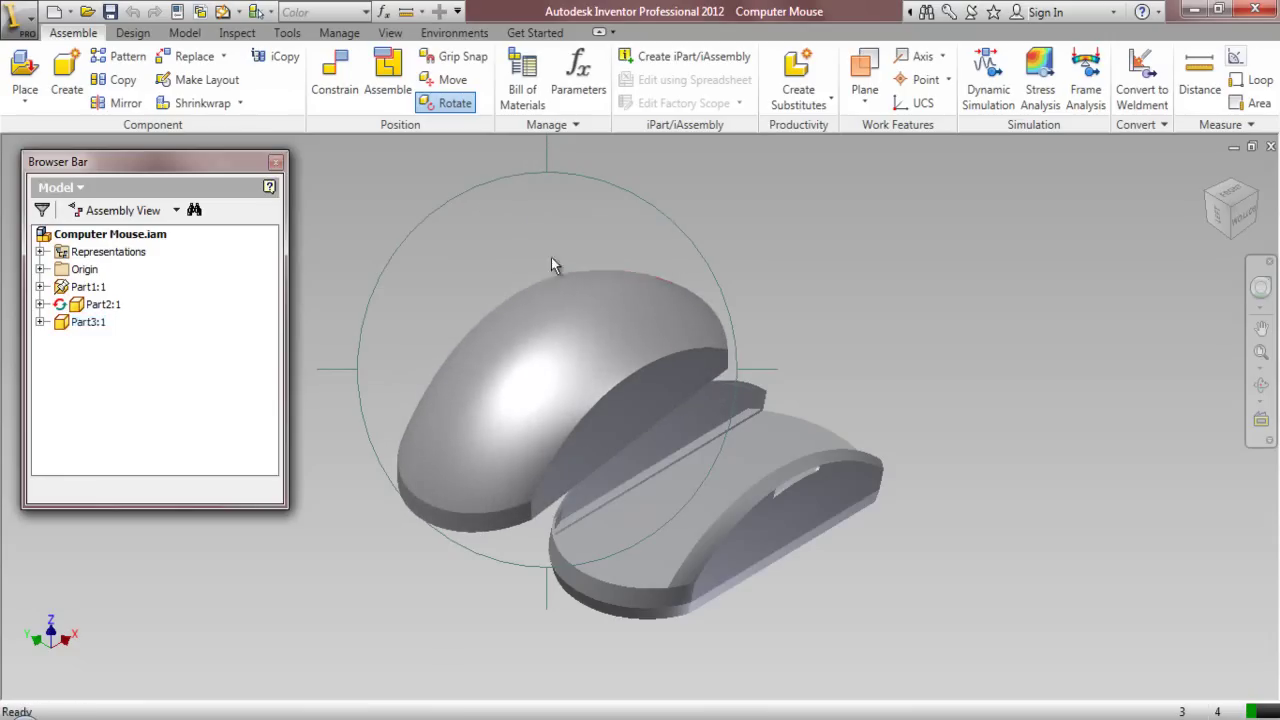
drag(568, 320, 541, 240)
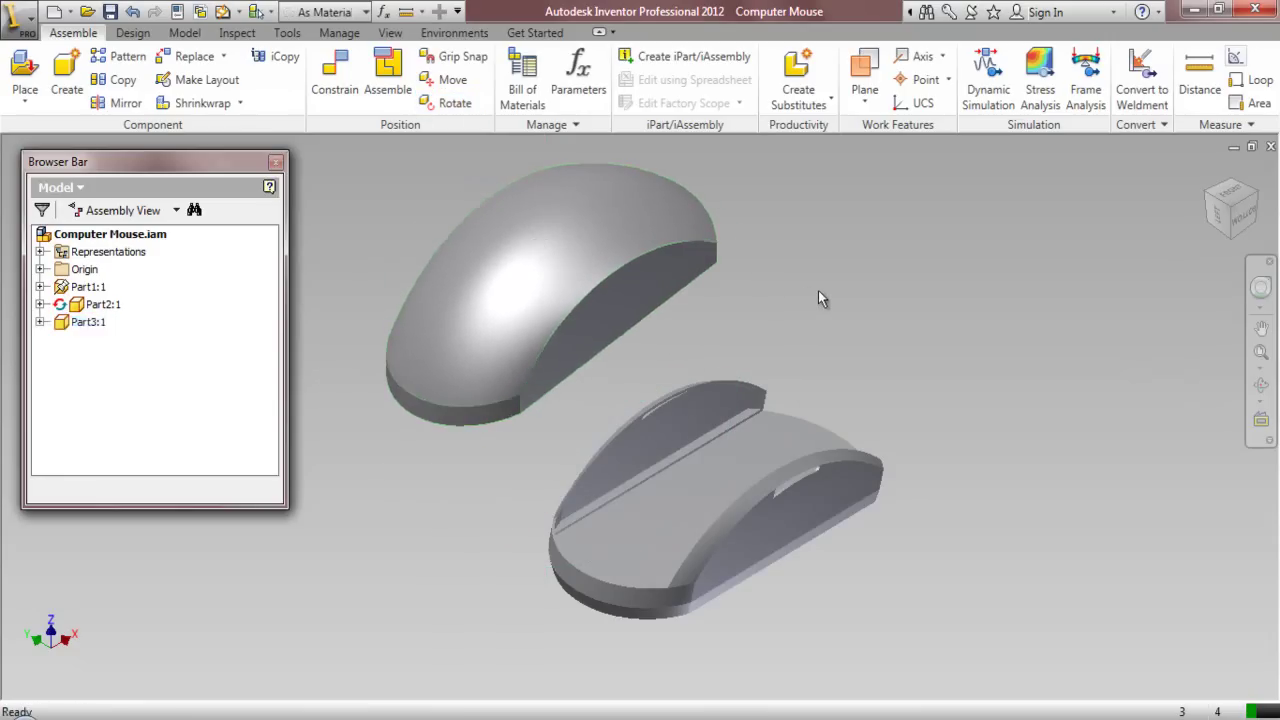
Make the origin center points of Part3 and of the top-level assembly visible
click(41, 322)
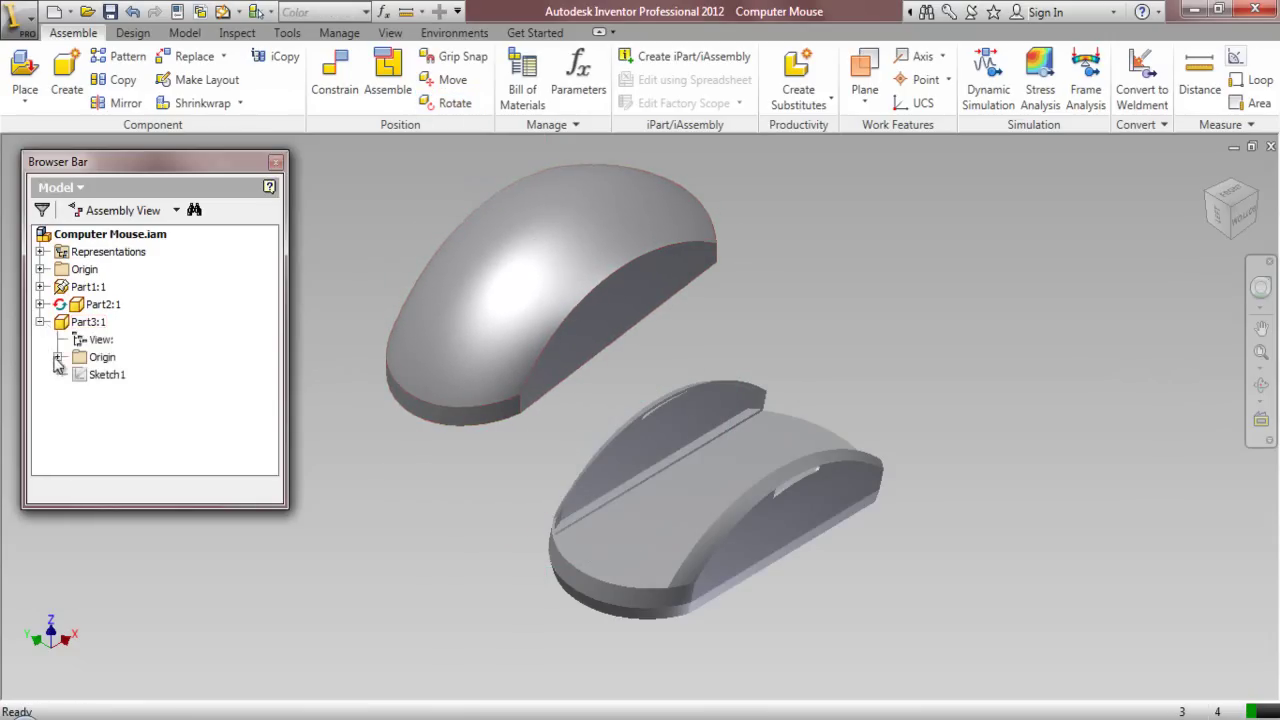
click(58, 357)
click(116, 464)
right_click(116, 464)
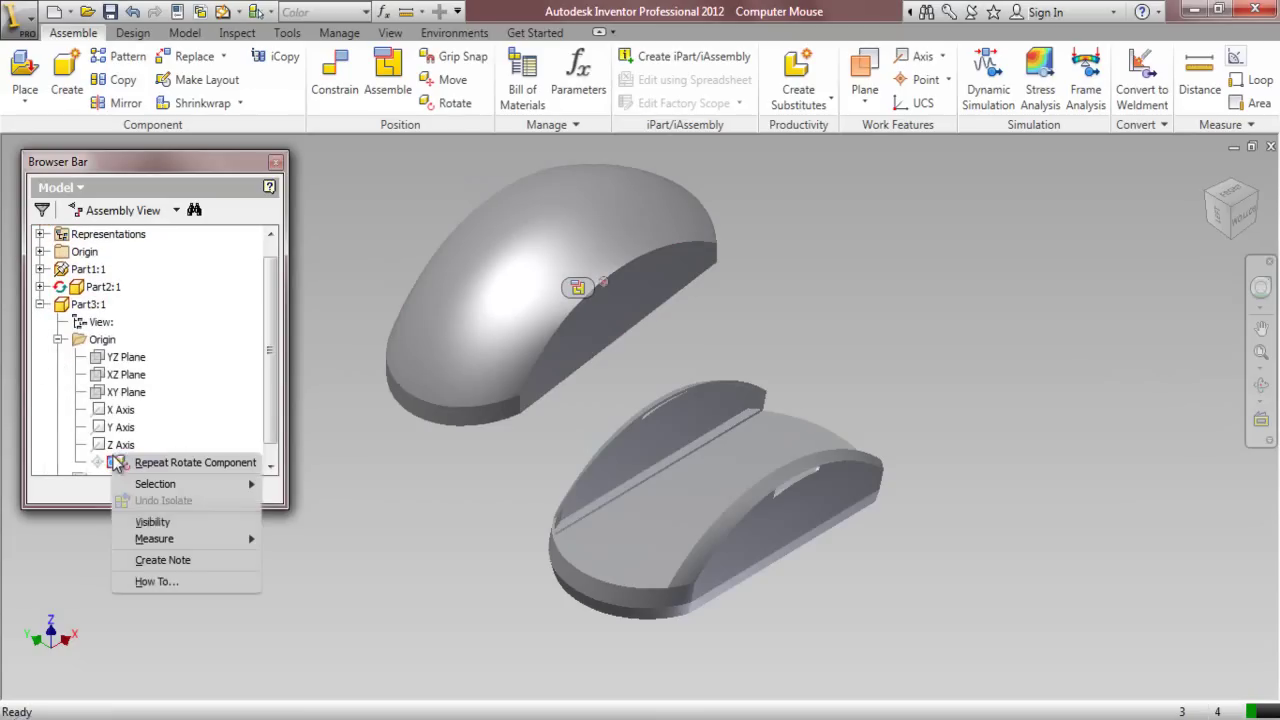
click(150, 521)
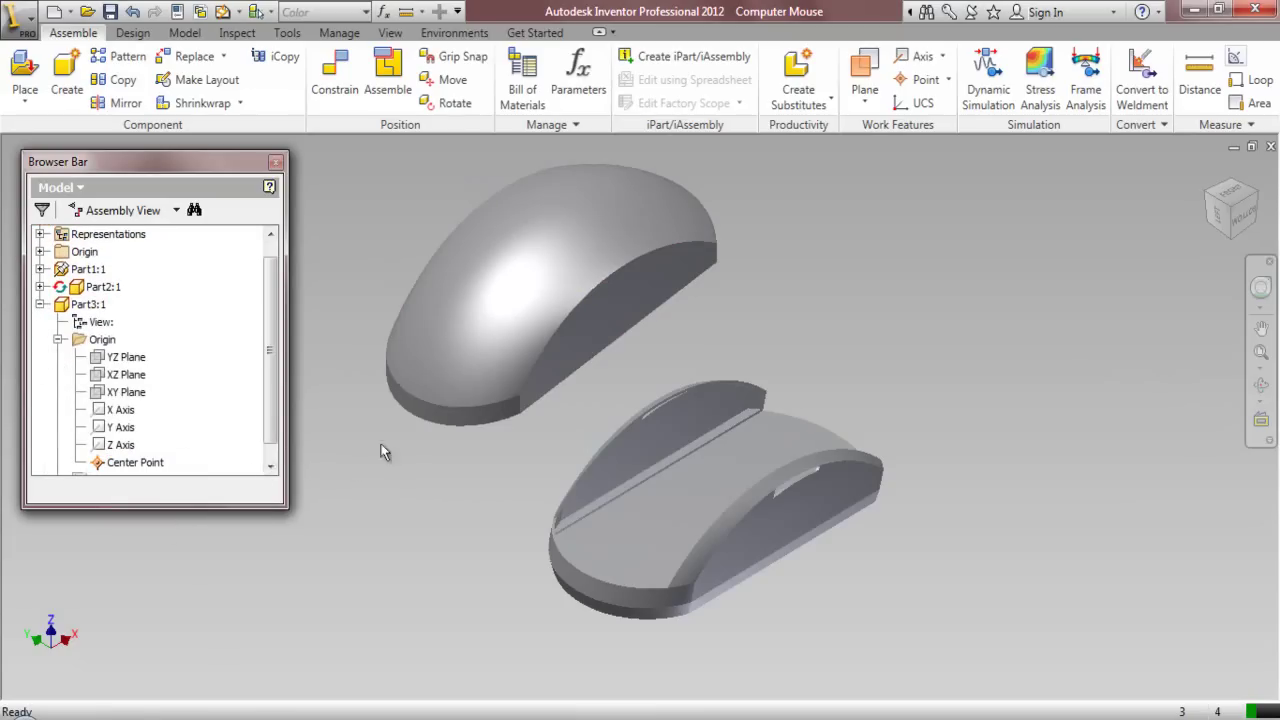
scroll(68, 290, up, 1)
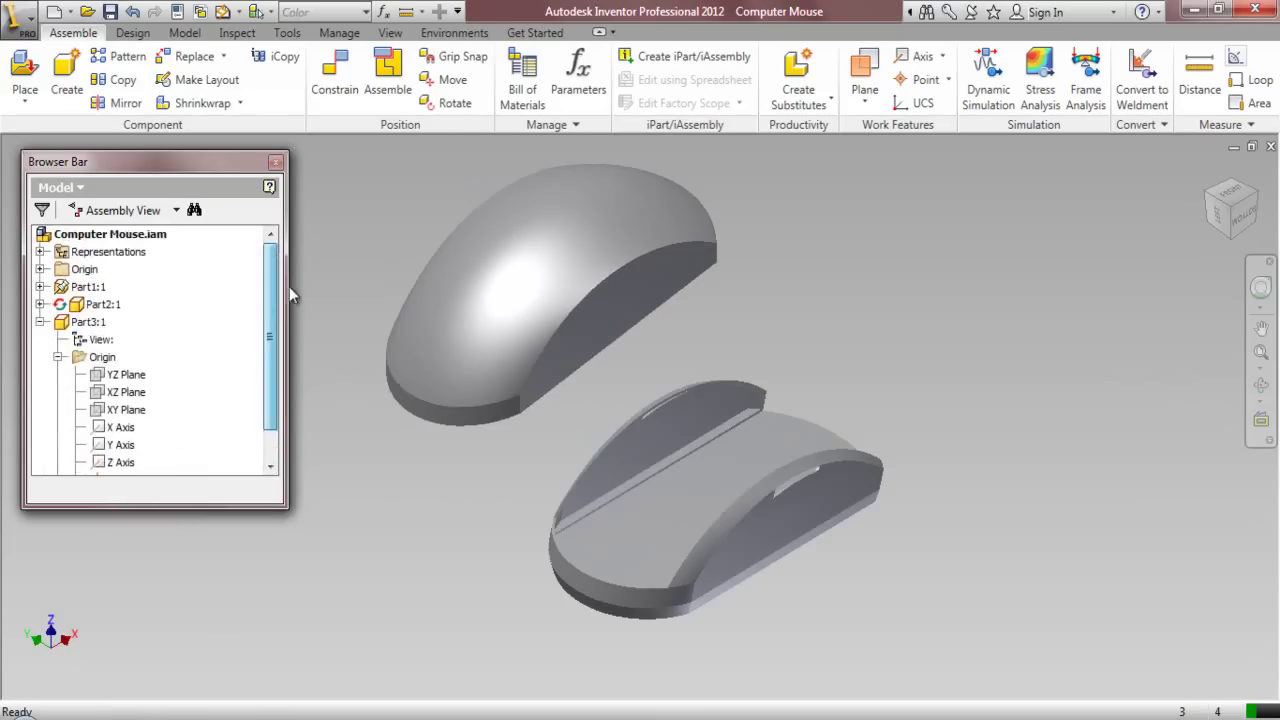
click(40, 269)
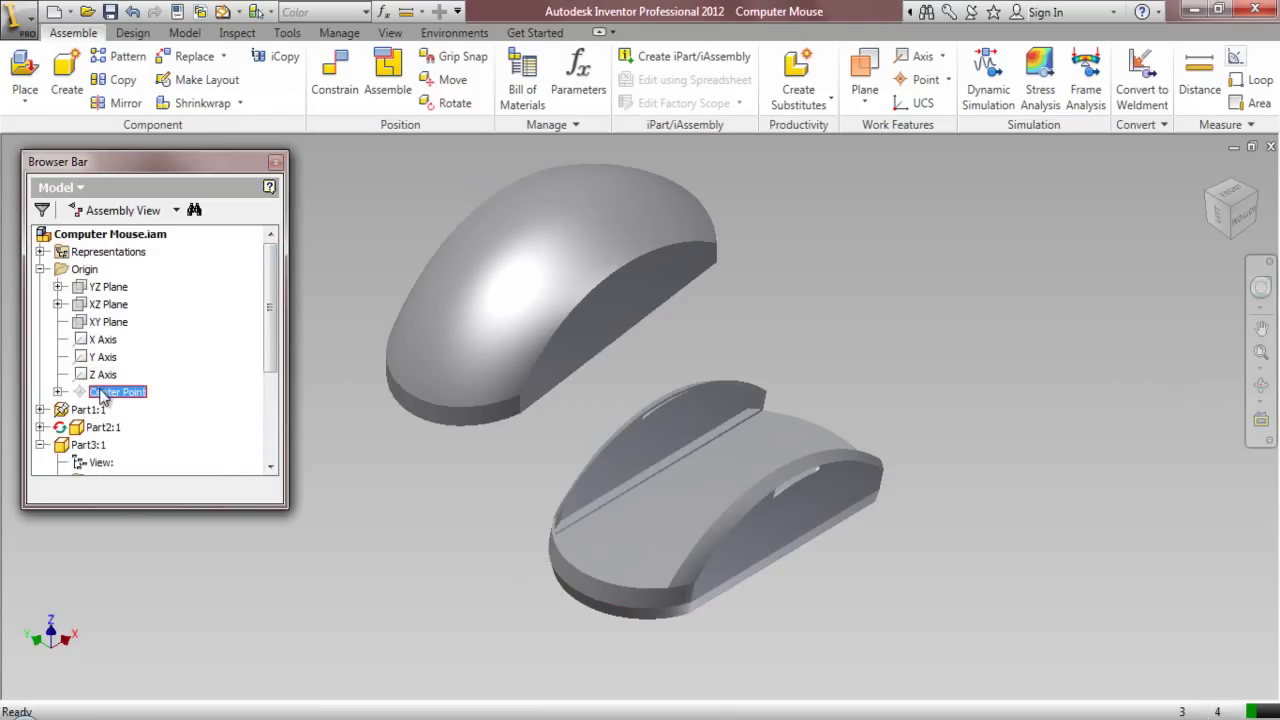
right_click(103, 397)
click(145, 499)
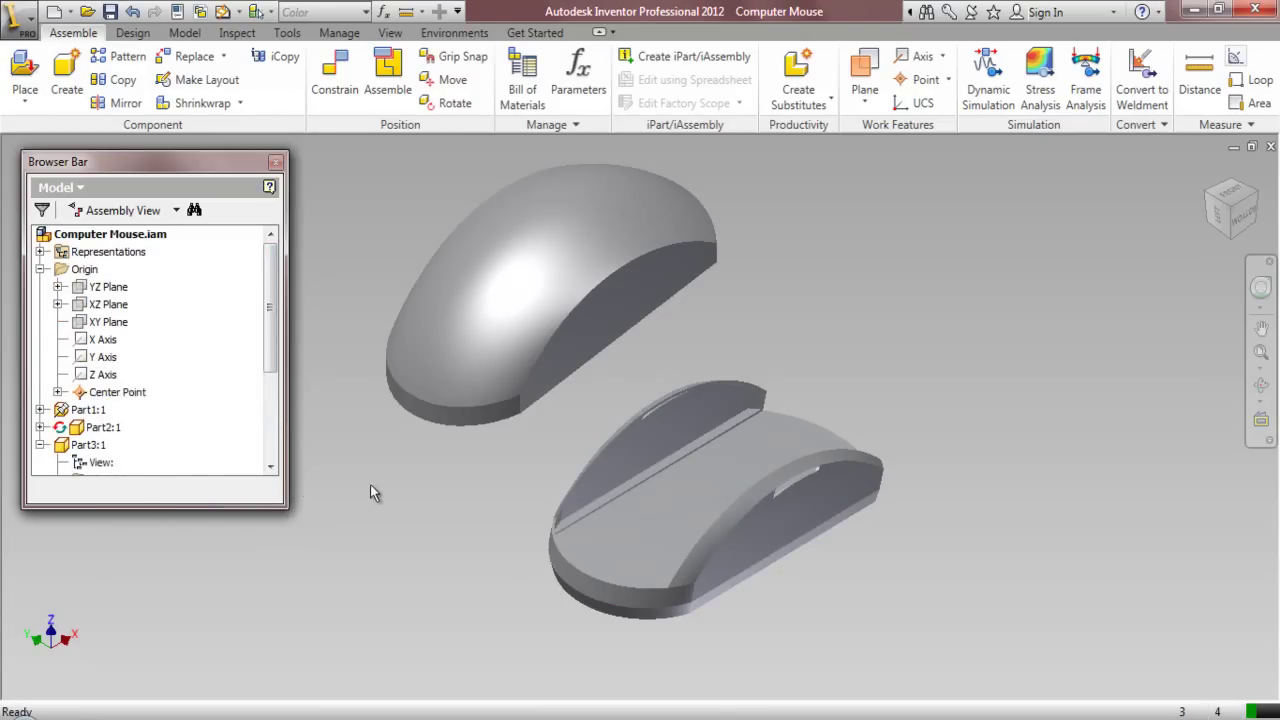
Mate Part3's center point to the assembly's center point with zero offset, and swivel Part3 to test its remaining freedom
click(335, 75)
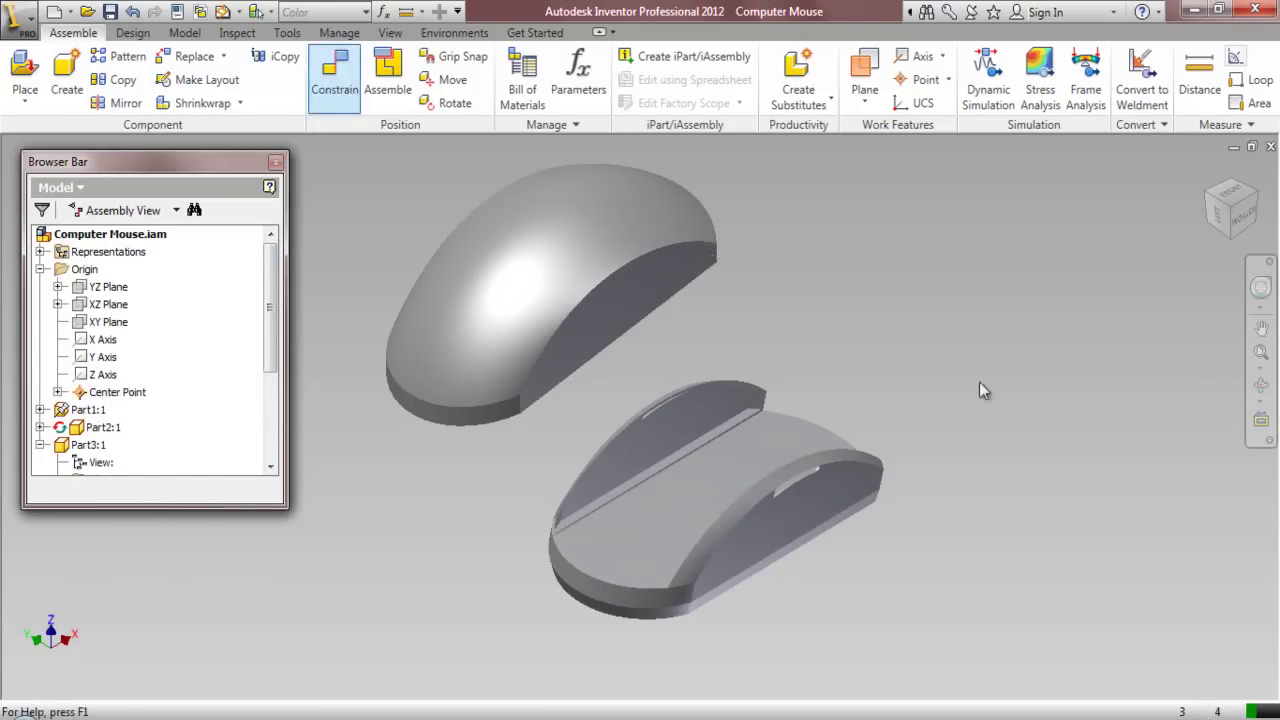
click(1259, 386)
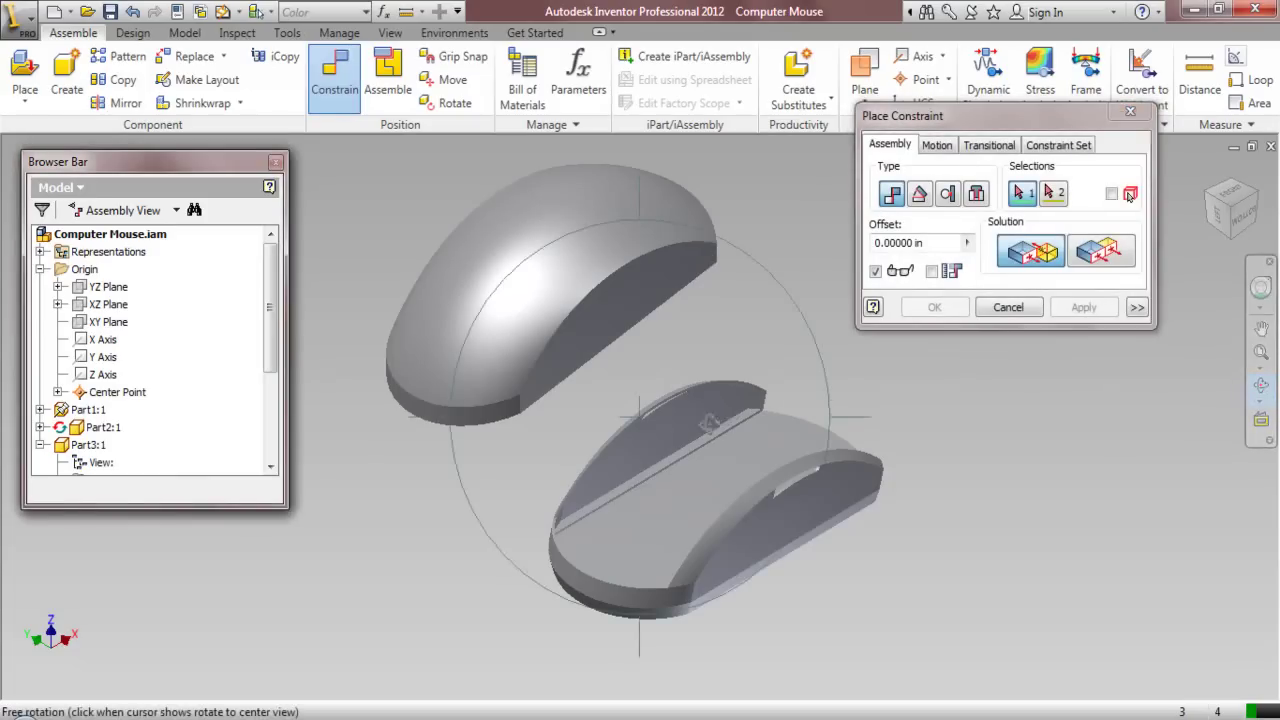
drag(650, 423, 642, 148)
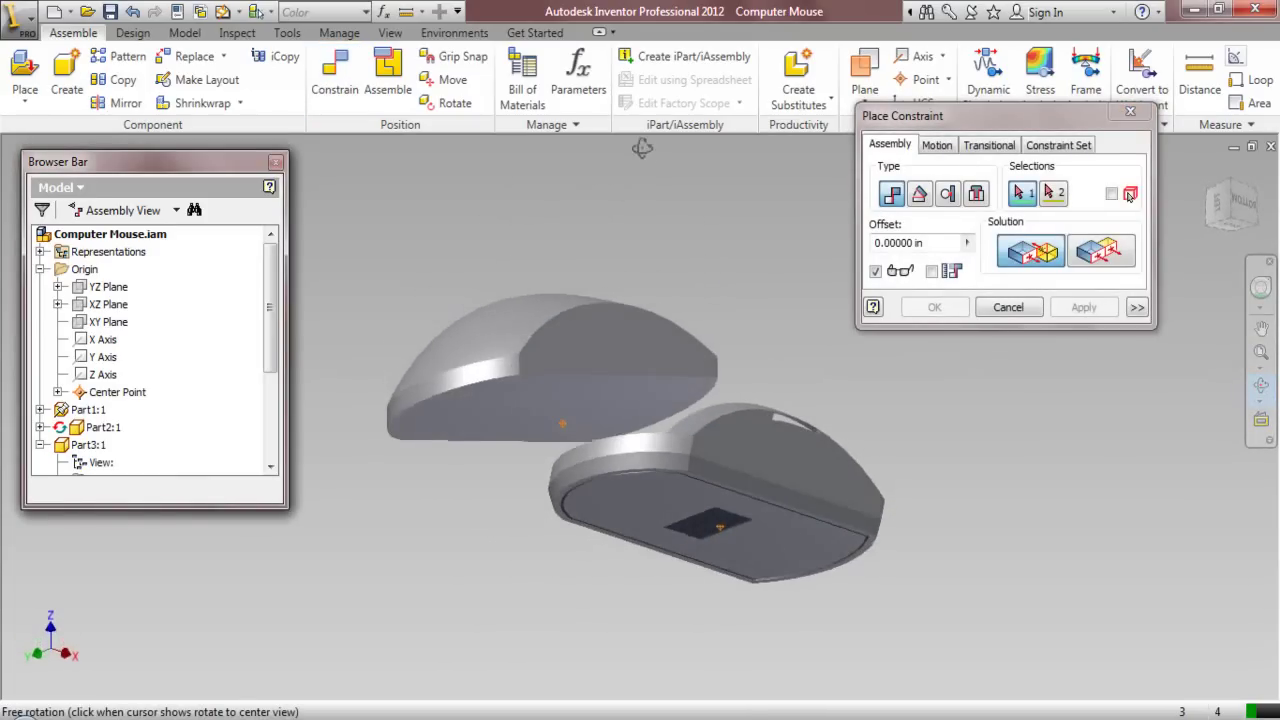
right_click(574, 388)
click(592, 394)
scroll(565, 443, up, 3)
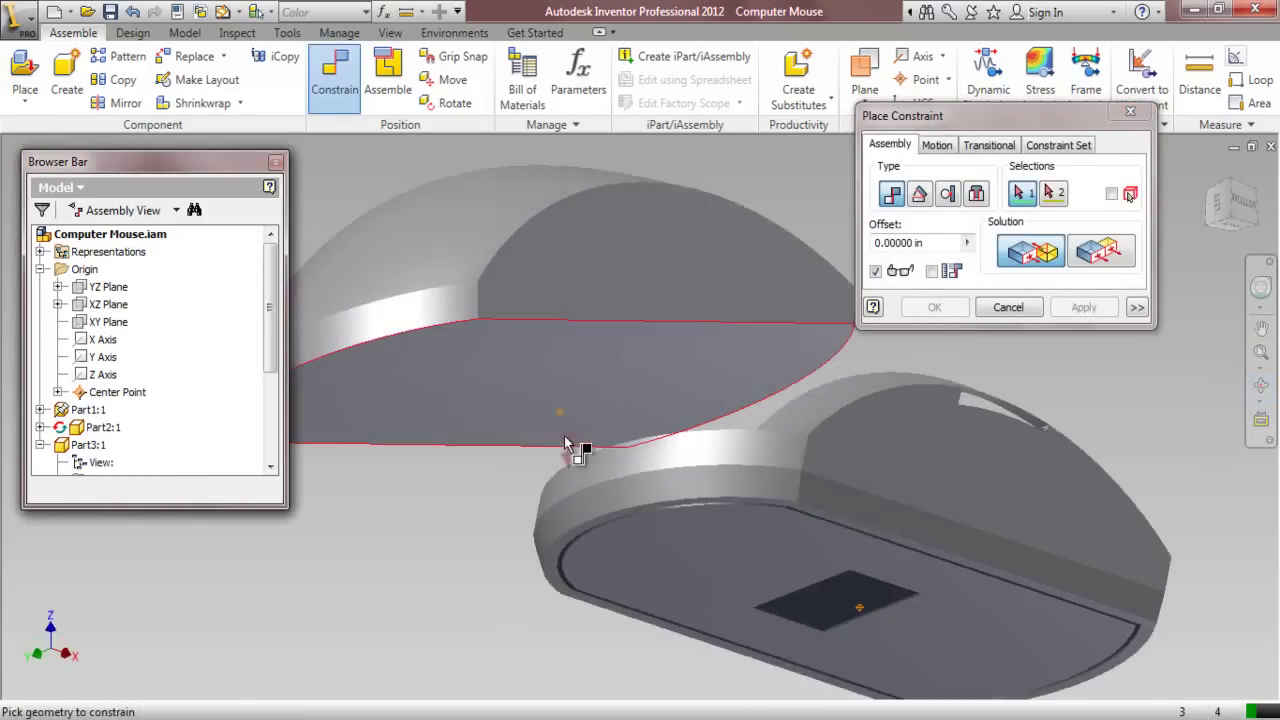
scroll(565, 443, up, 2)
click(555, 390)
scroll(555, 390, down, 4)
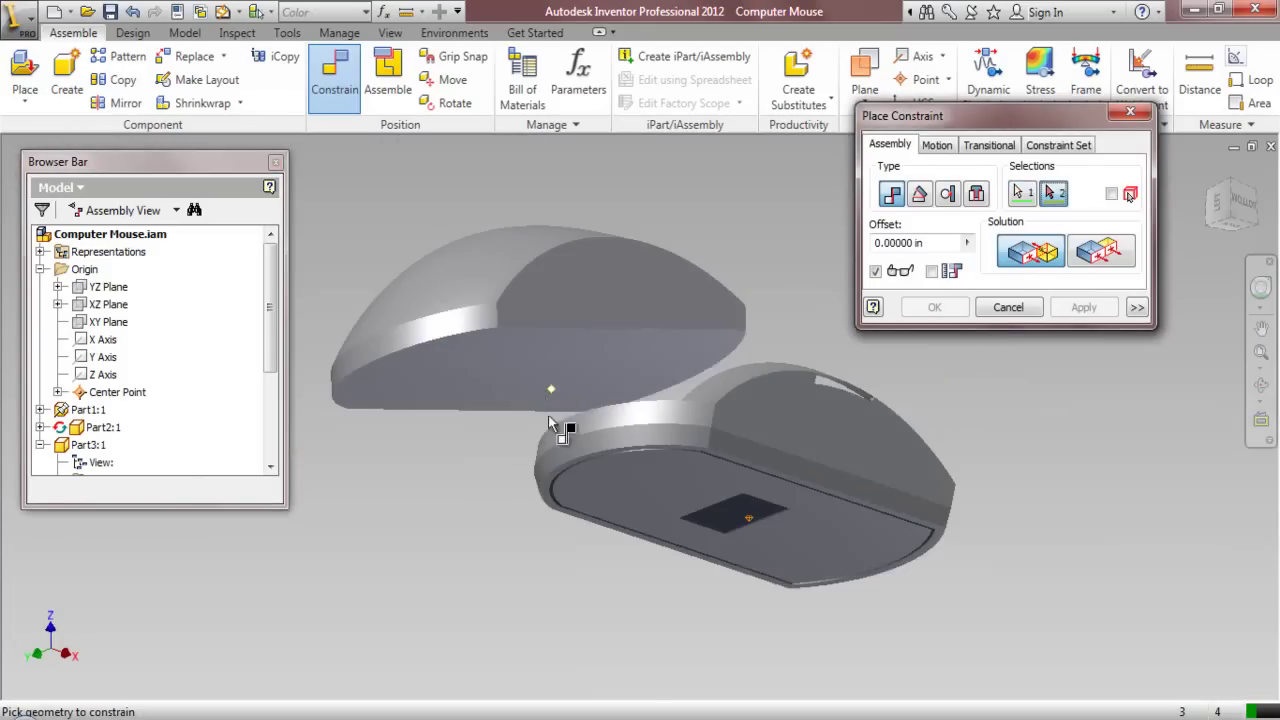
click(747, 520)
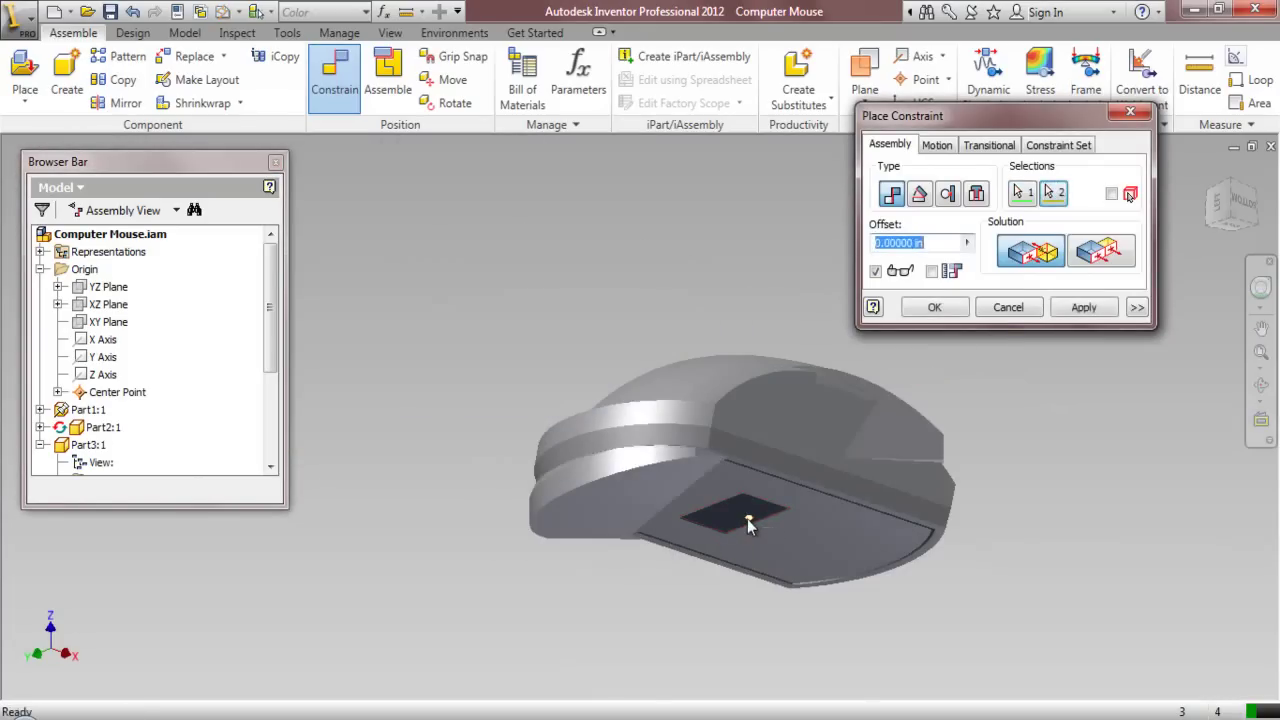
click(1085, 308)
click(1008, 307)
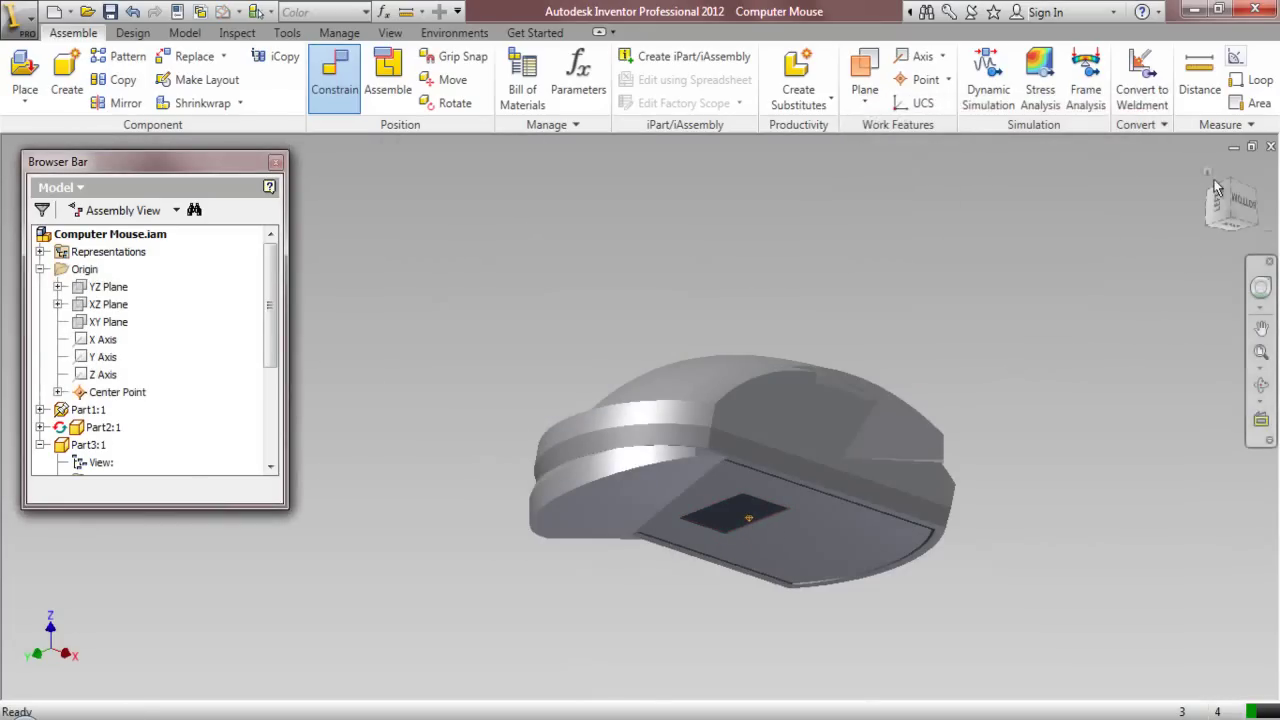
click(1230, 190)
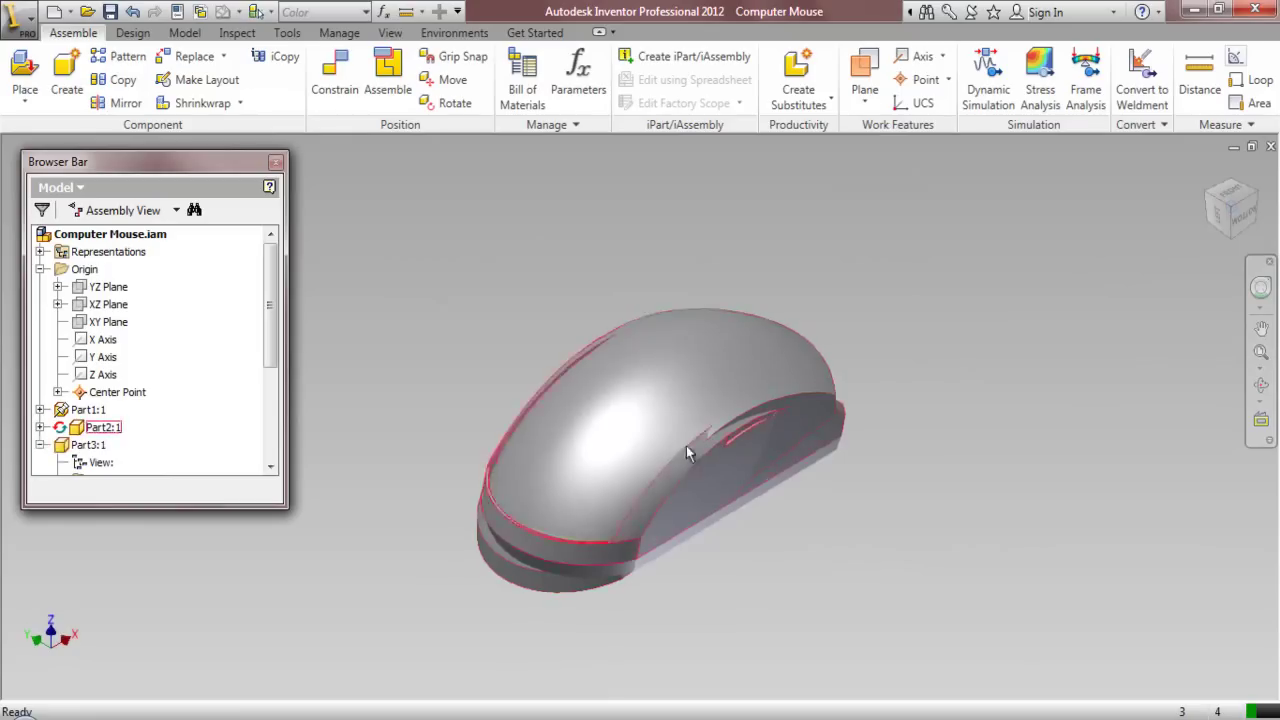
drag(617, 368, 661, 420)
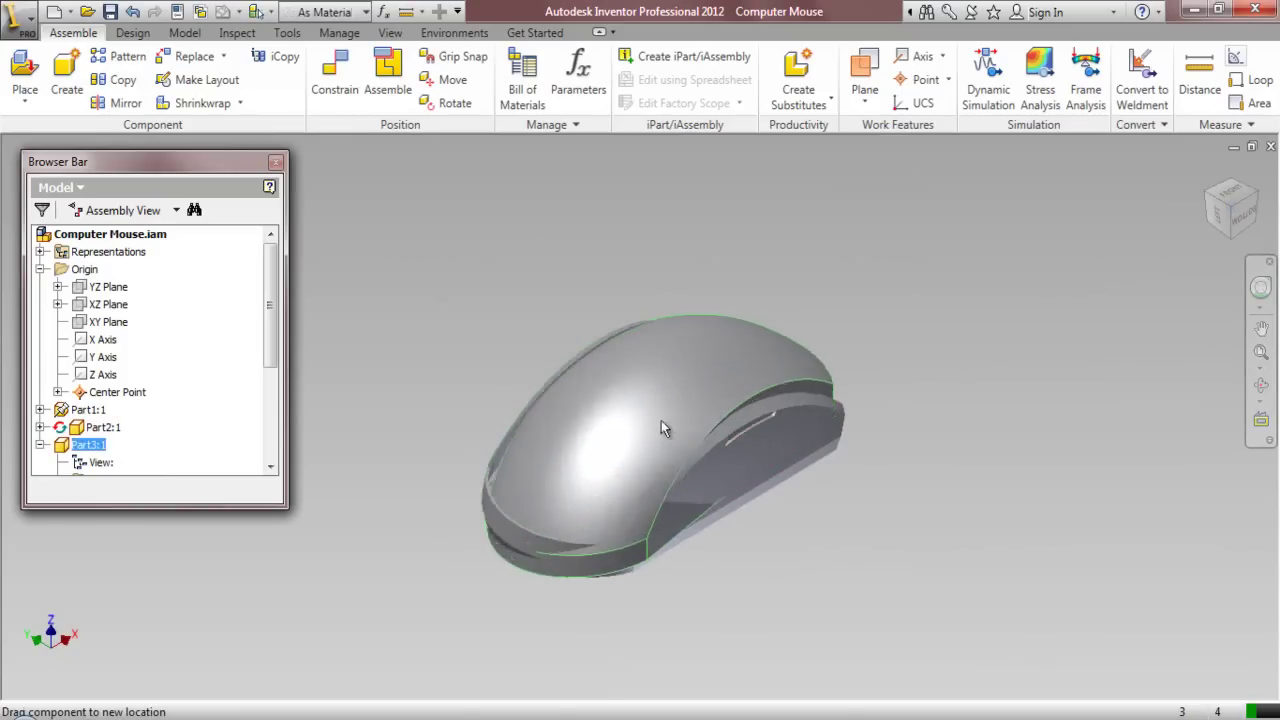
Hide the origin center points of both the assembly and Part3
right_click(117, 392)
click(200, 426)
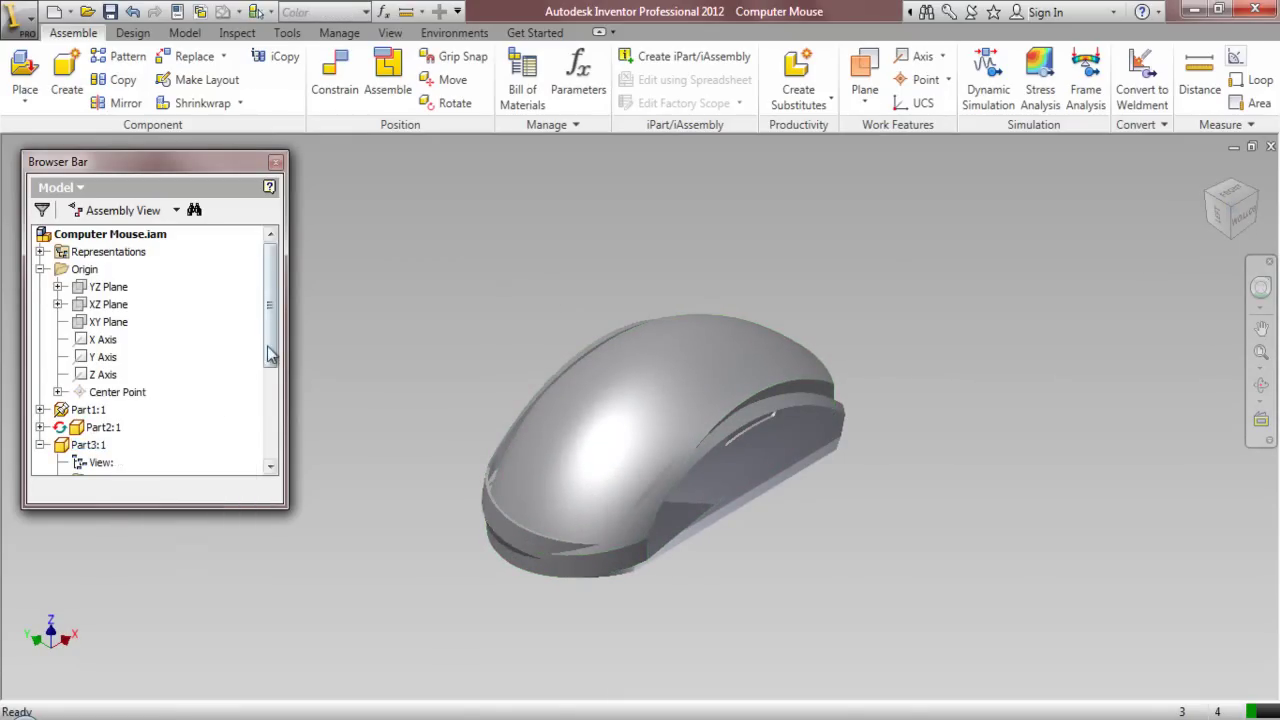
drag(270, 355, 268, 455)
right_click(172, 430)
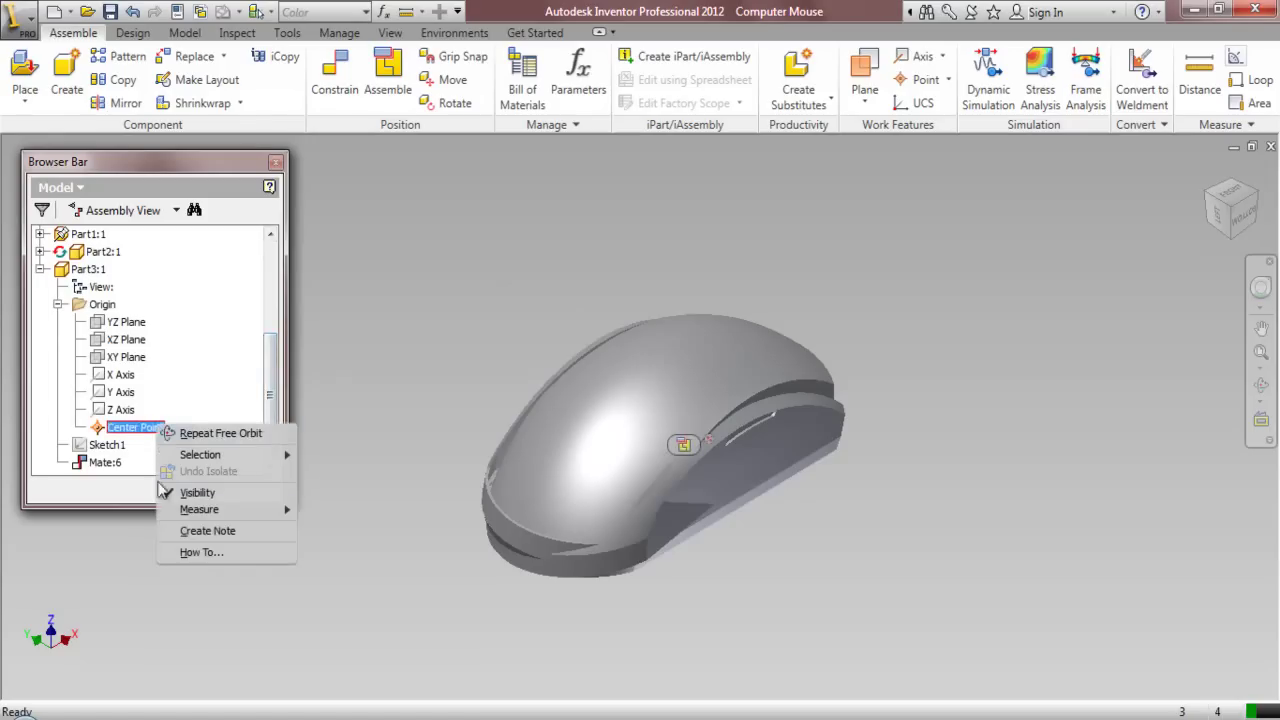
click(194, 491)
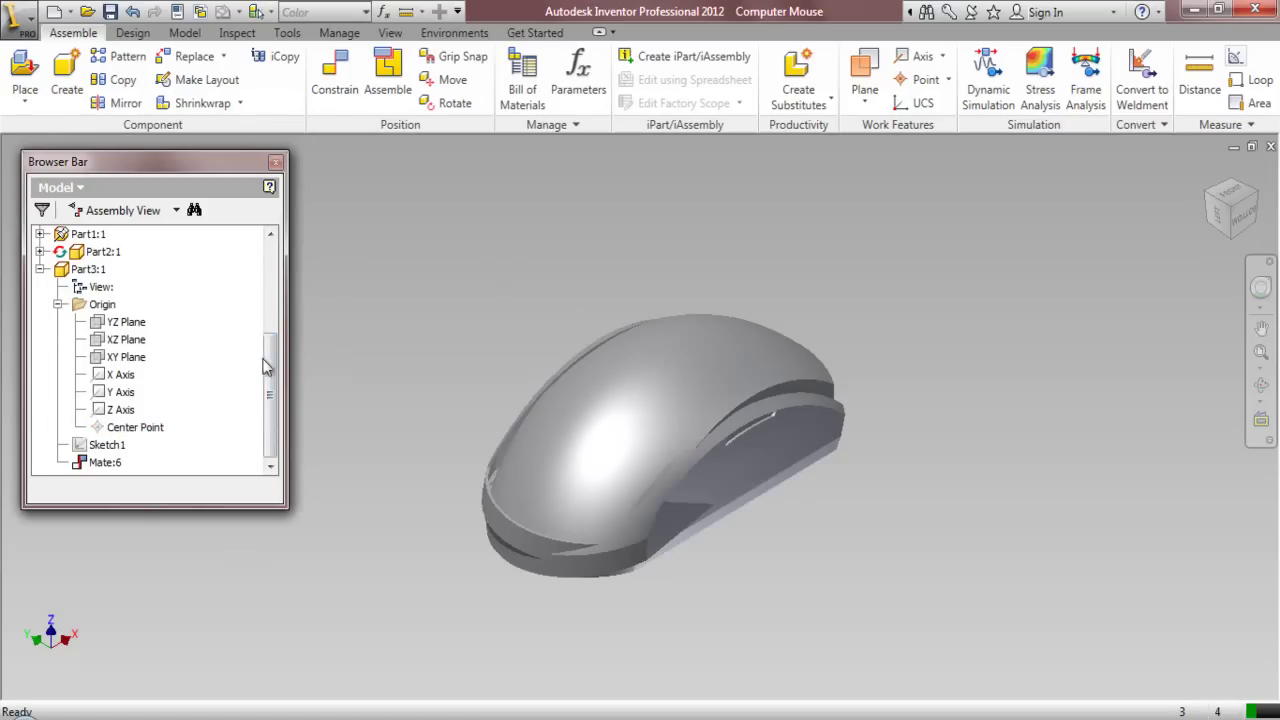
scroll(267, 366, up, 4)
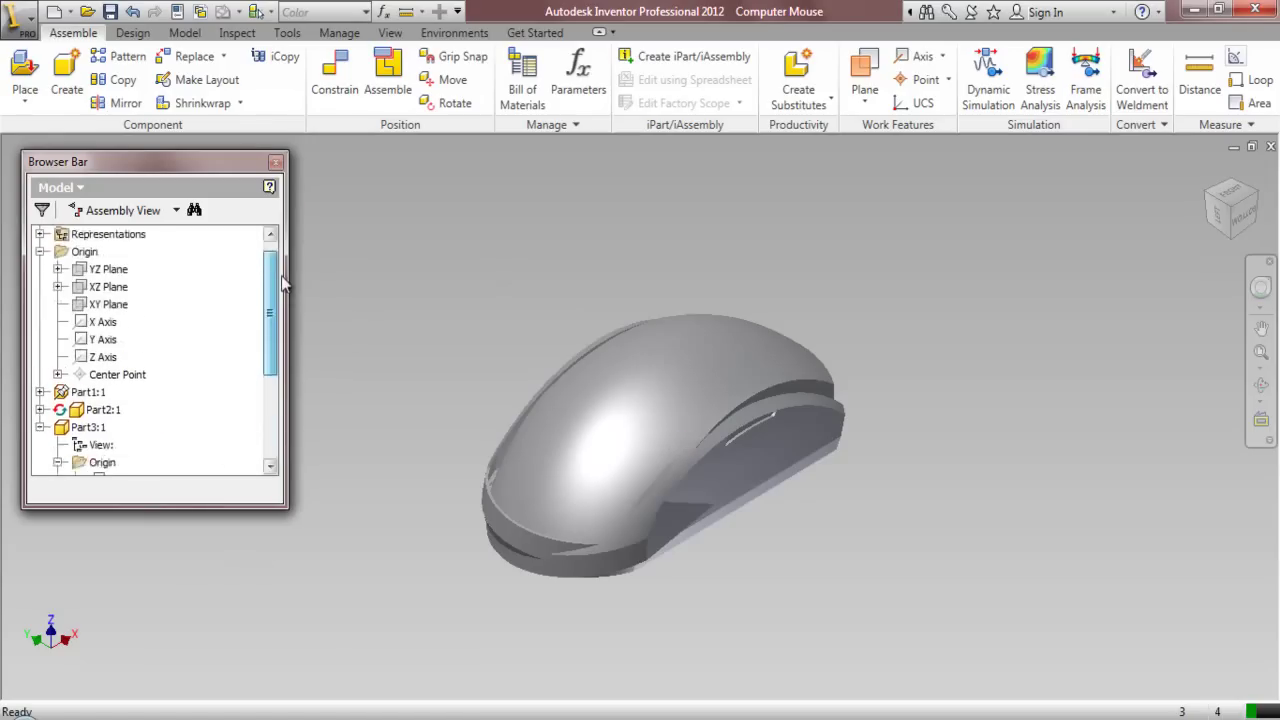
Turn on the degrees of freedom display for the assembly's components
click(382, 34)
click(140, 84)
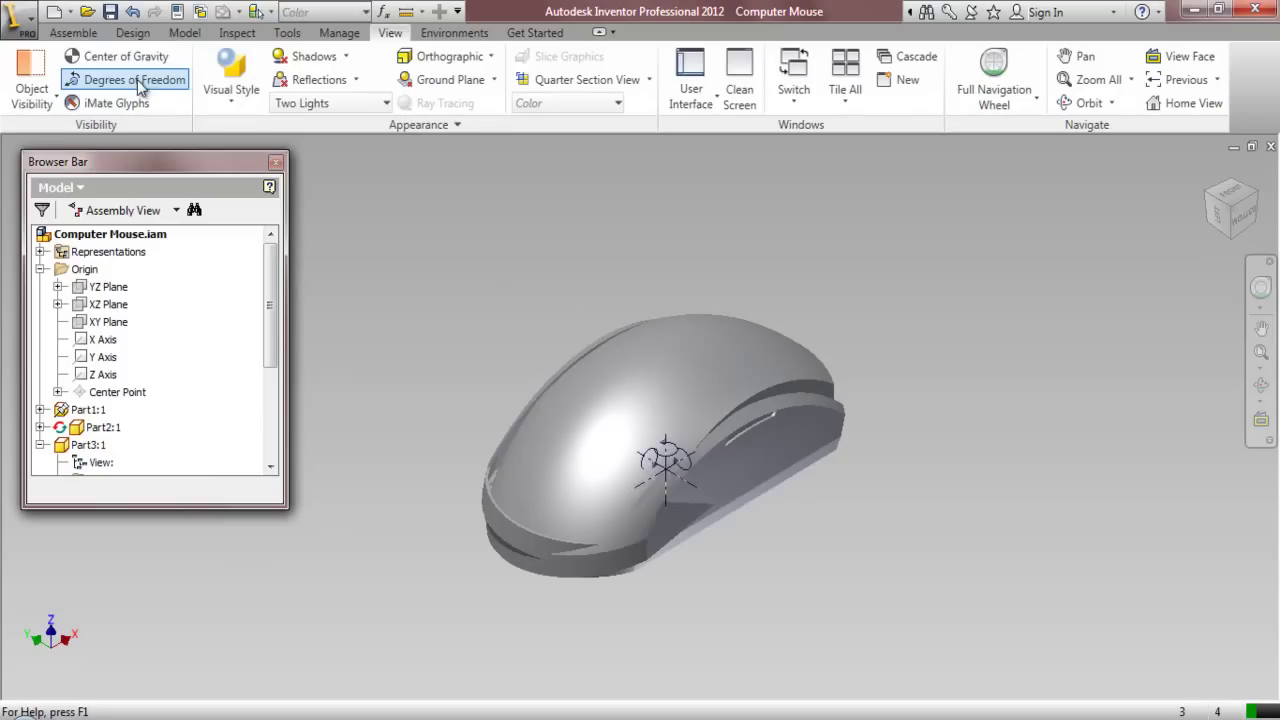
click(73, 32)
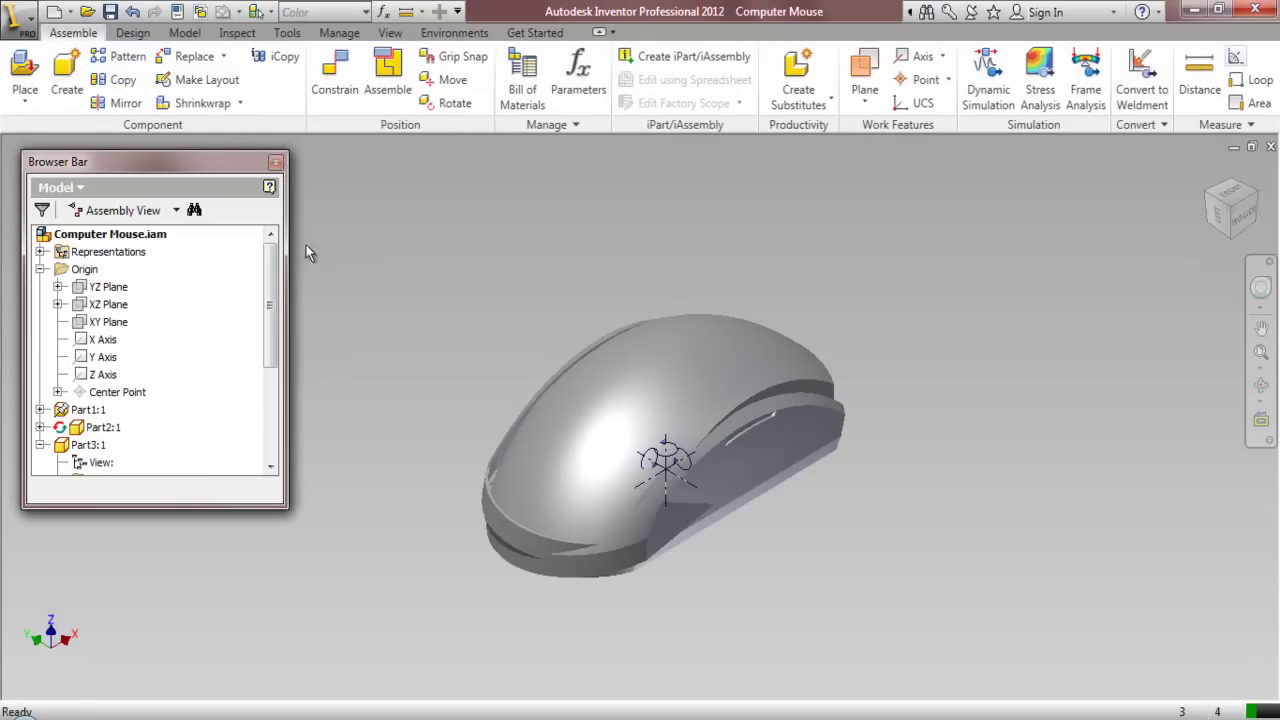
Make the assembly's XZ origin plane and Part3's XY origin plane visible
click(118, 306)
right_click(118, 306)
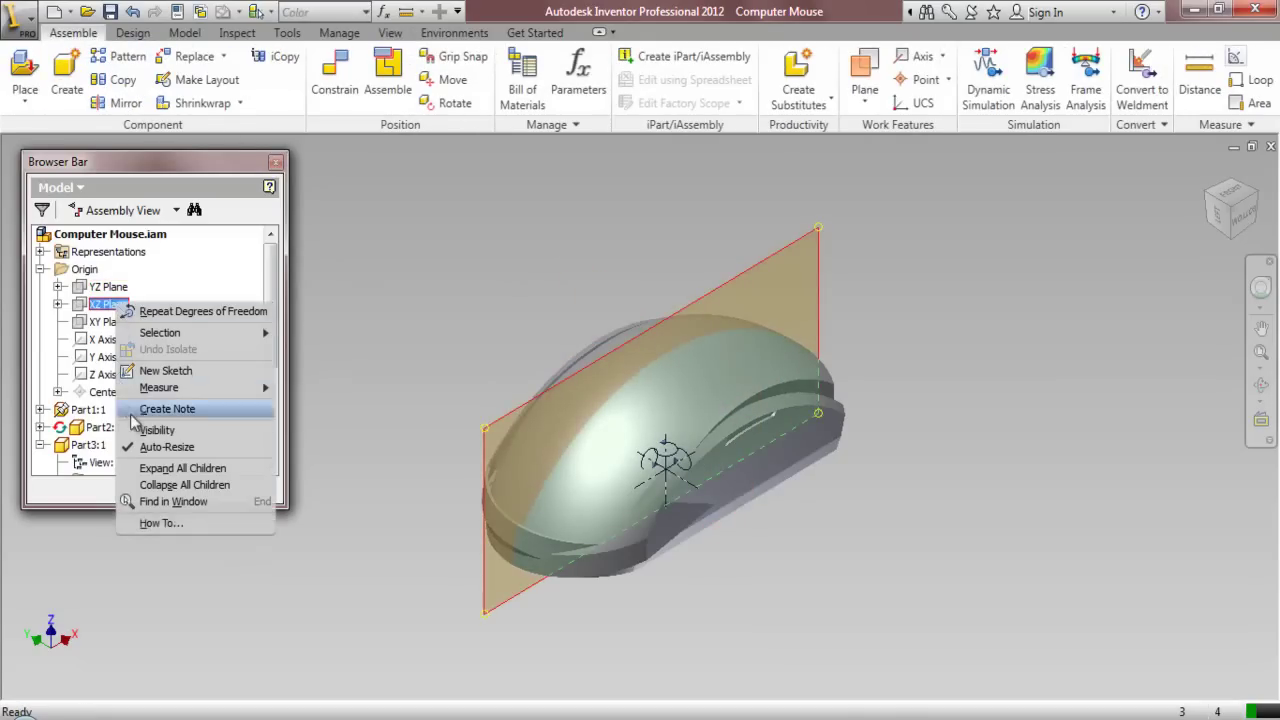
click(170, 425)
drag(269, 312, 270, 366)
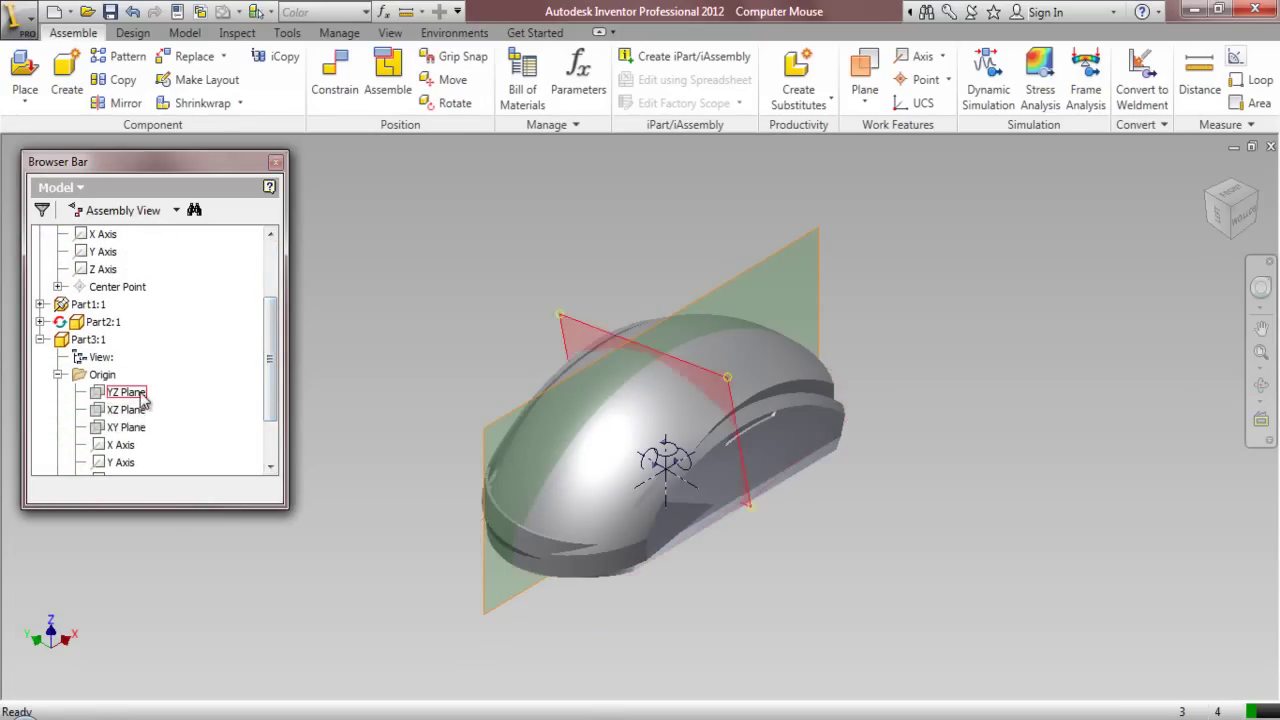
click(126, 427)
right_click(126, 427)
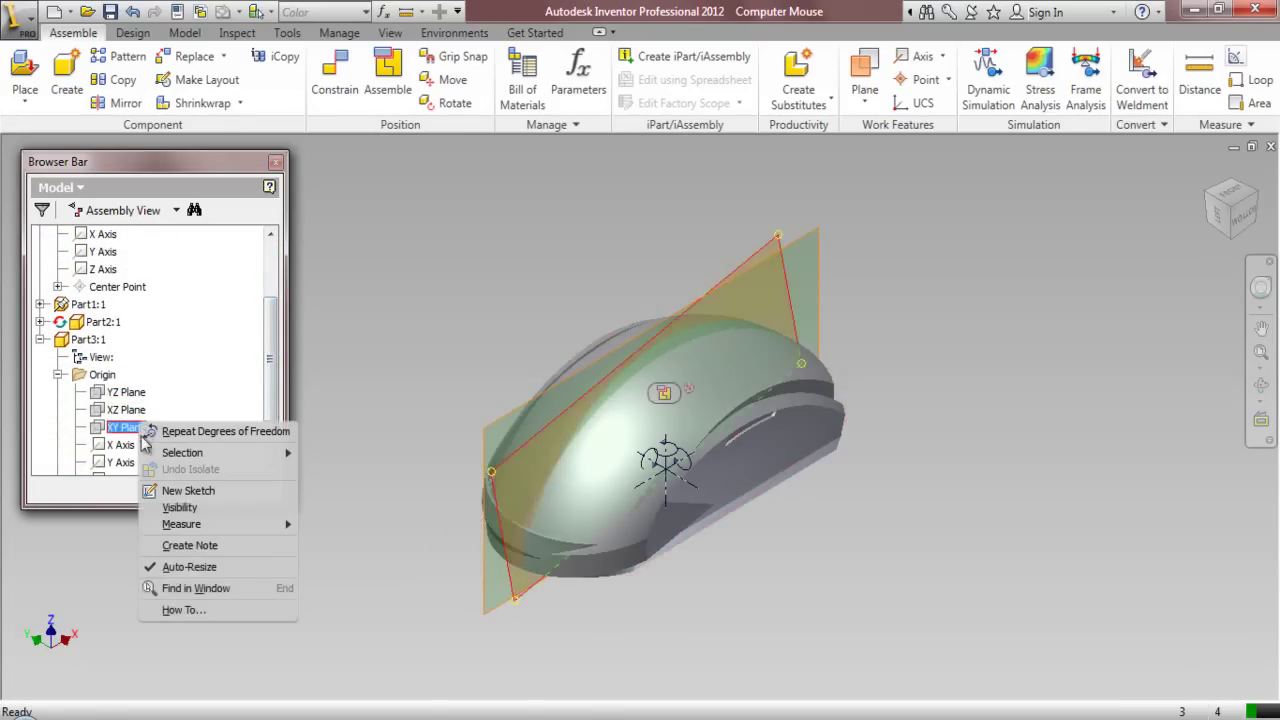
click(180, 507)
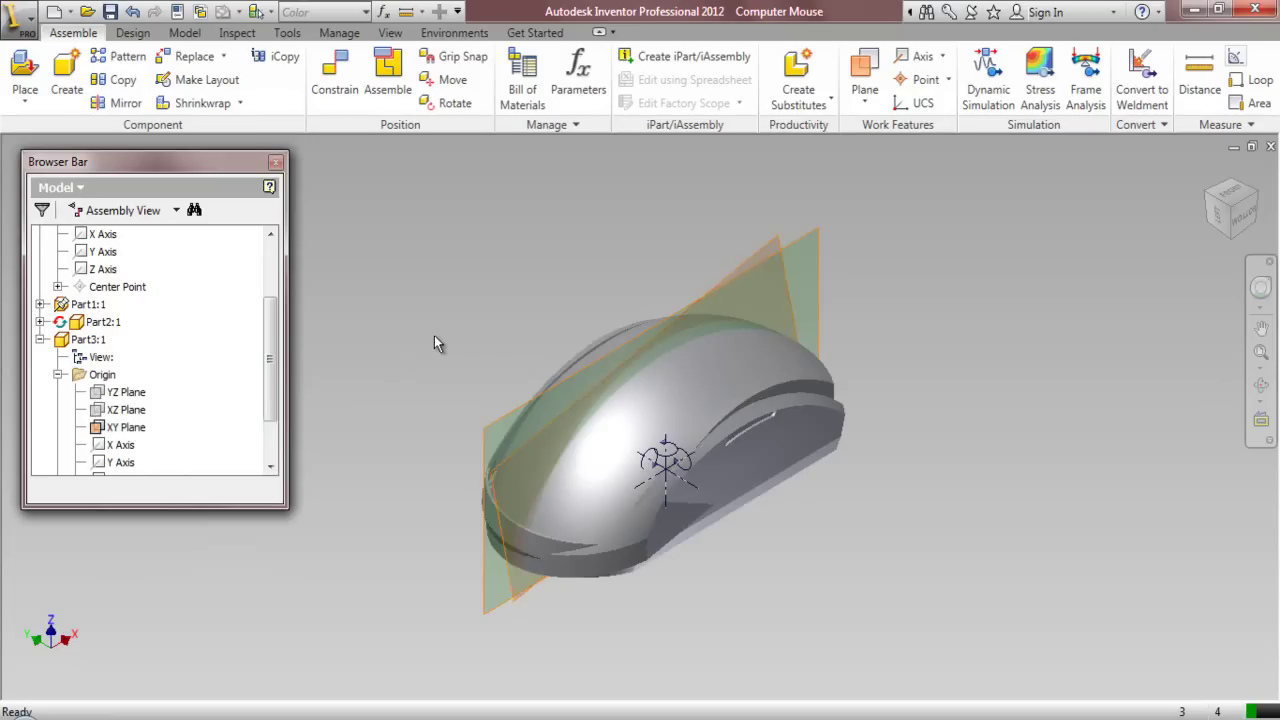
Mate Part3's XY origin plane to the assembly's XZ origin plane with zero offset
click(334, 75)
click(763, 243)
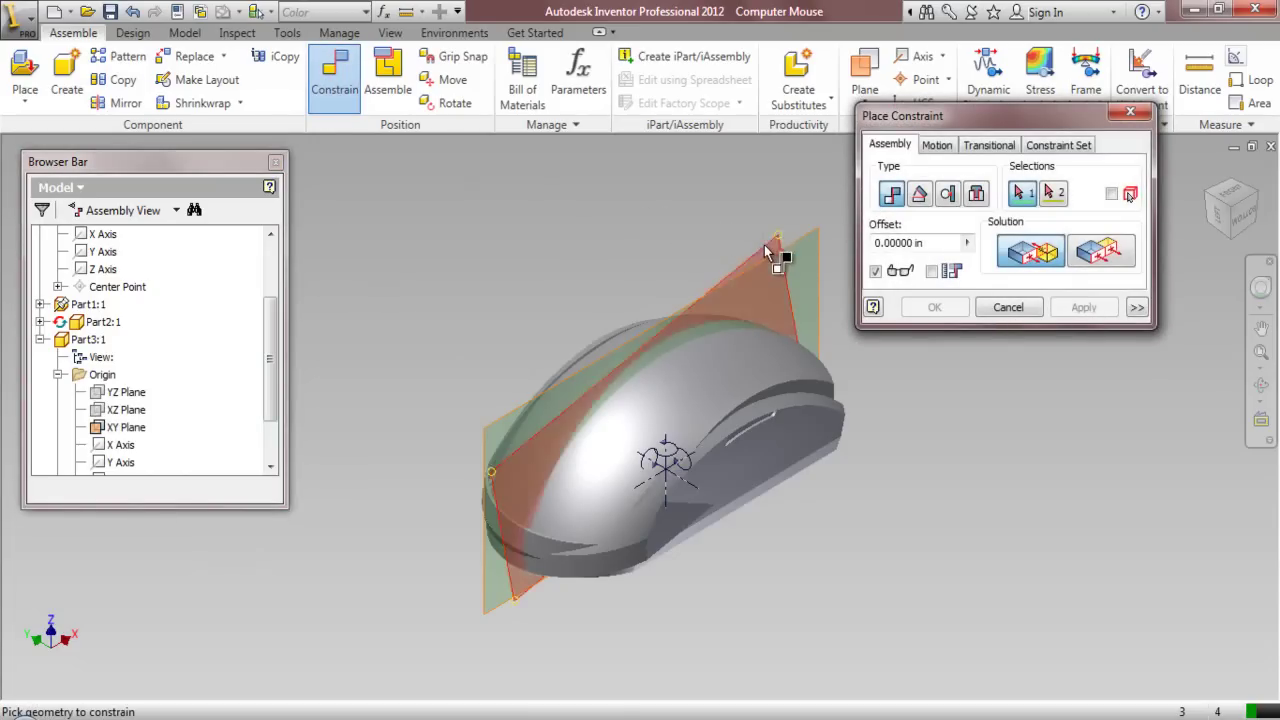
click(811, 229)
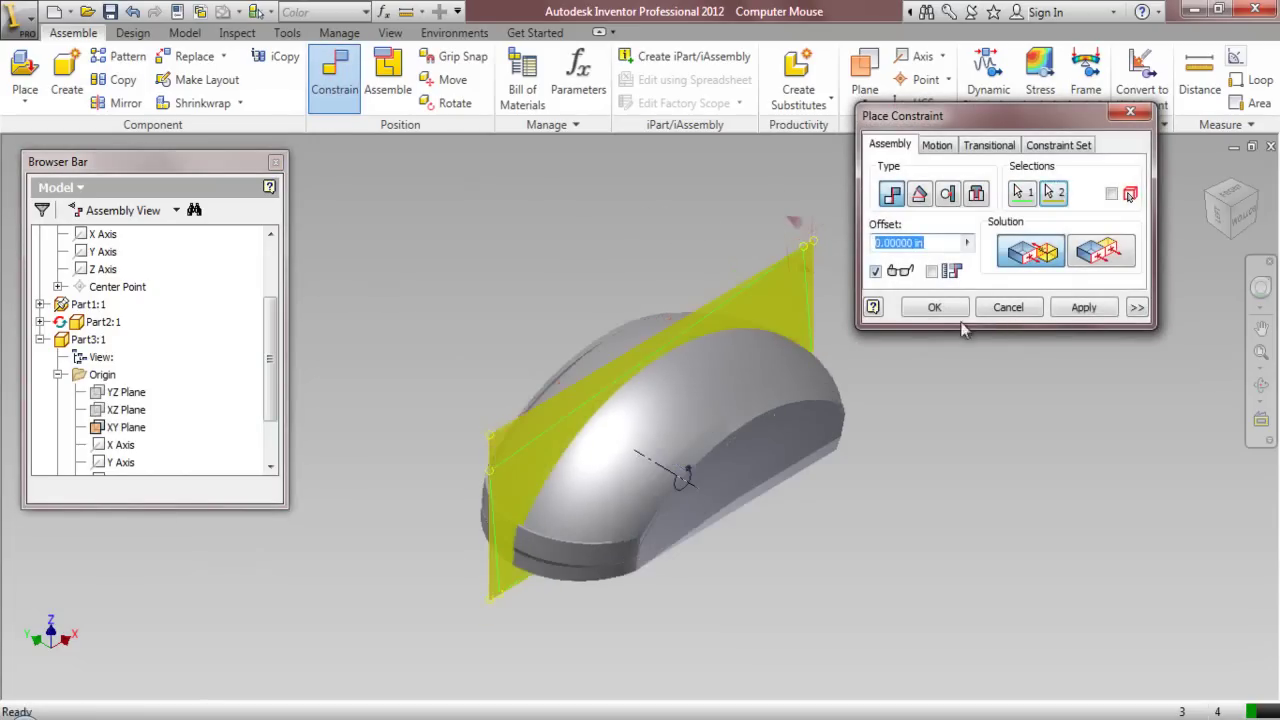
click(1084, 307)
key(Escape)
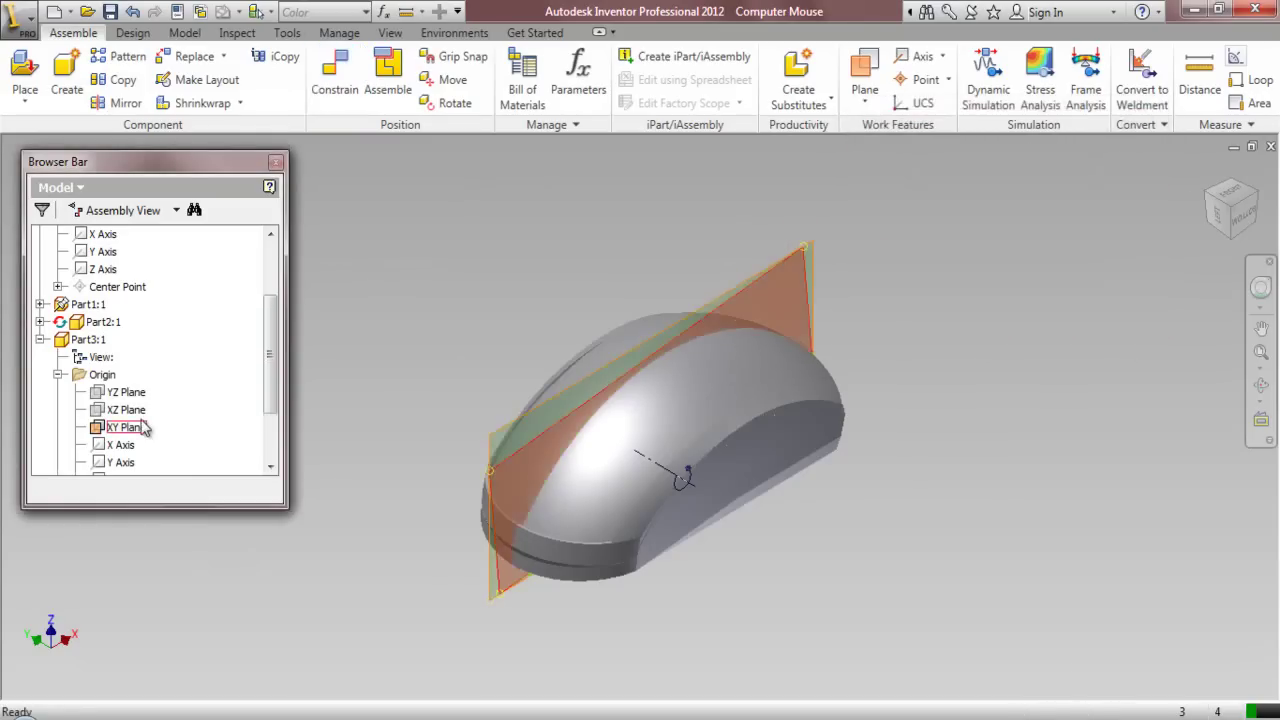
Hide Part3's XY origin plane and the assembly's XZ origin plane
click(142, 430)
right_click(142, 430)
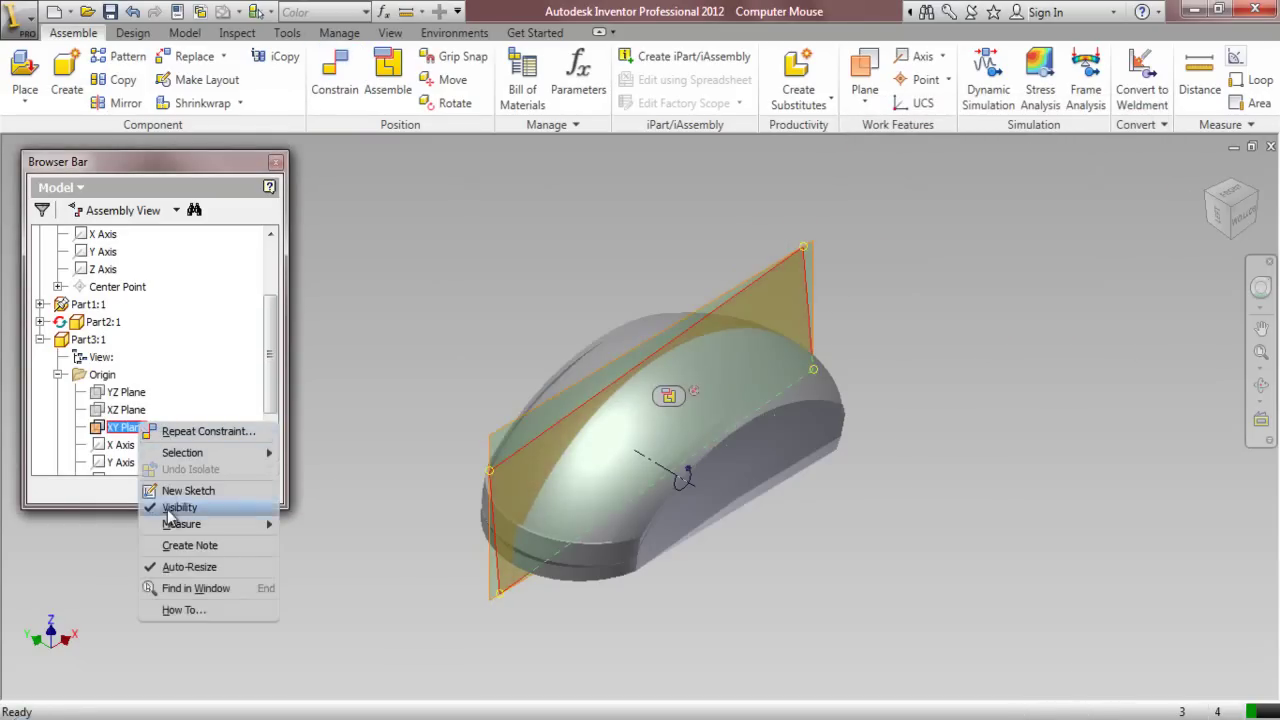
click(172, 510)
scroll(260, 385, up, 2)
click(112, 305)
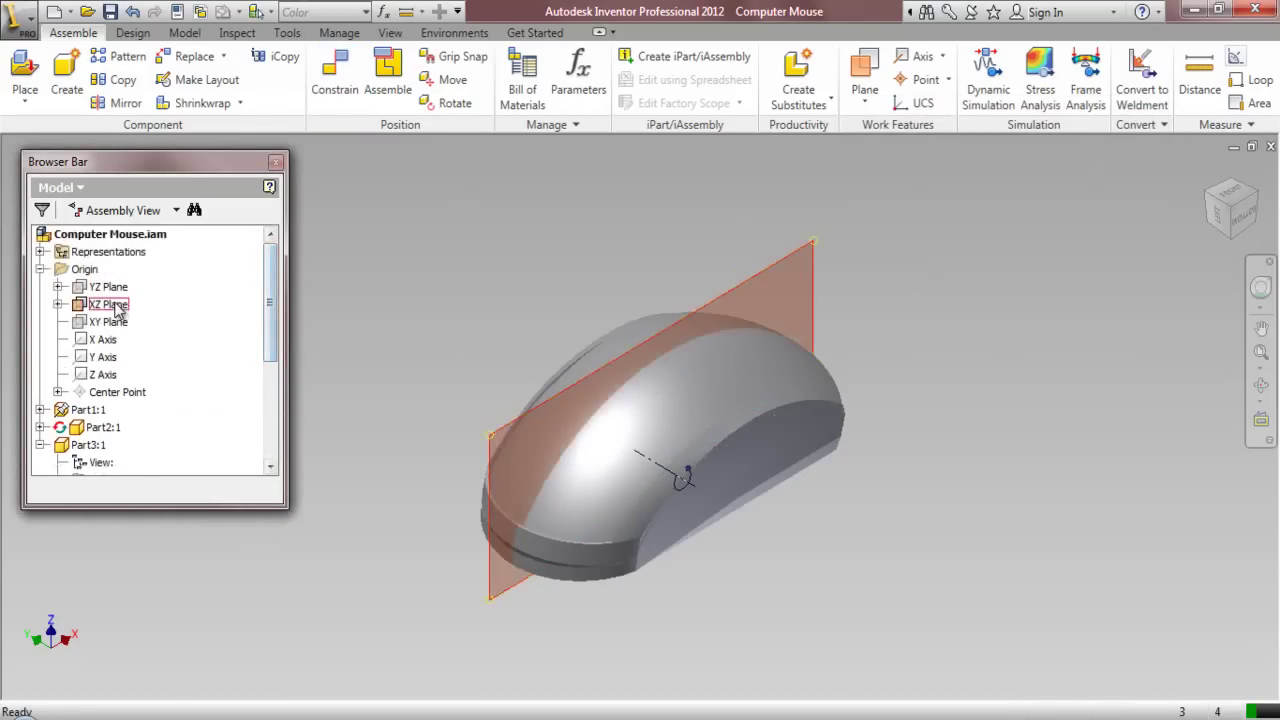
right_click(114, 305)
click(205, 429)
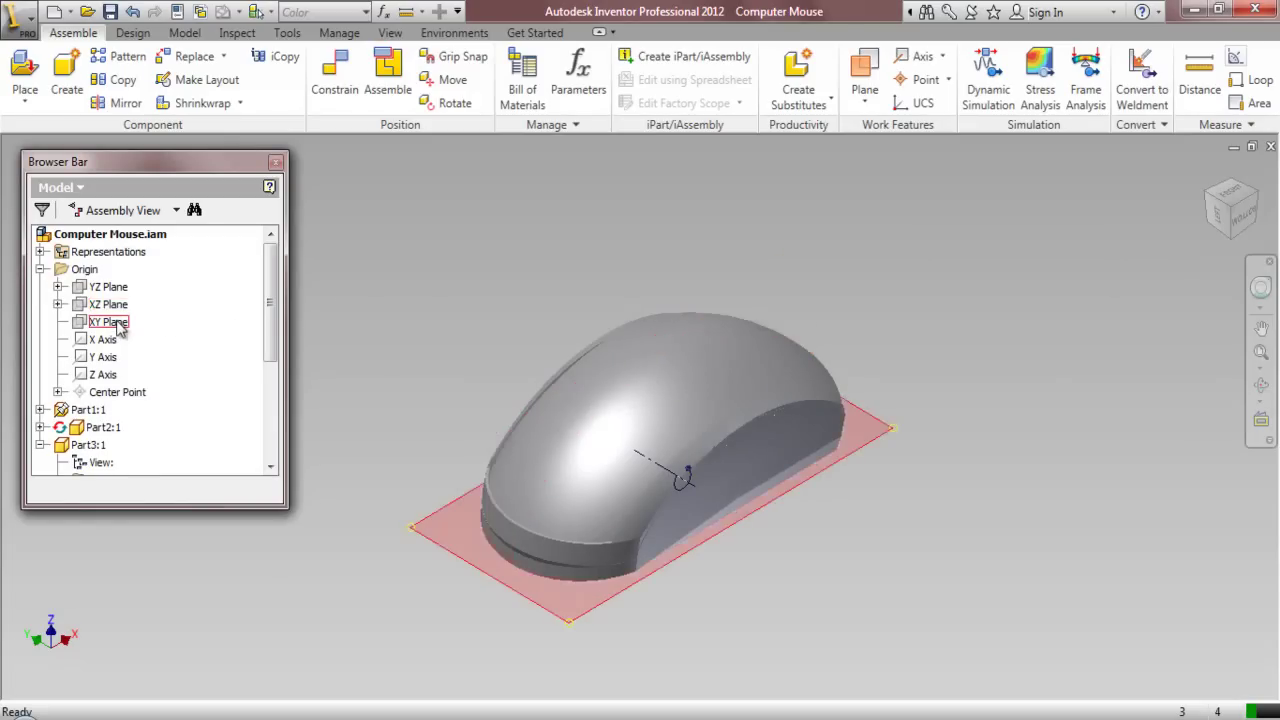
Make the YZ origin planes of both the assembly and Part3 visible
click(110, 287)
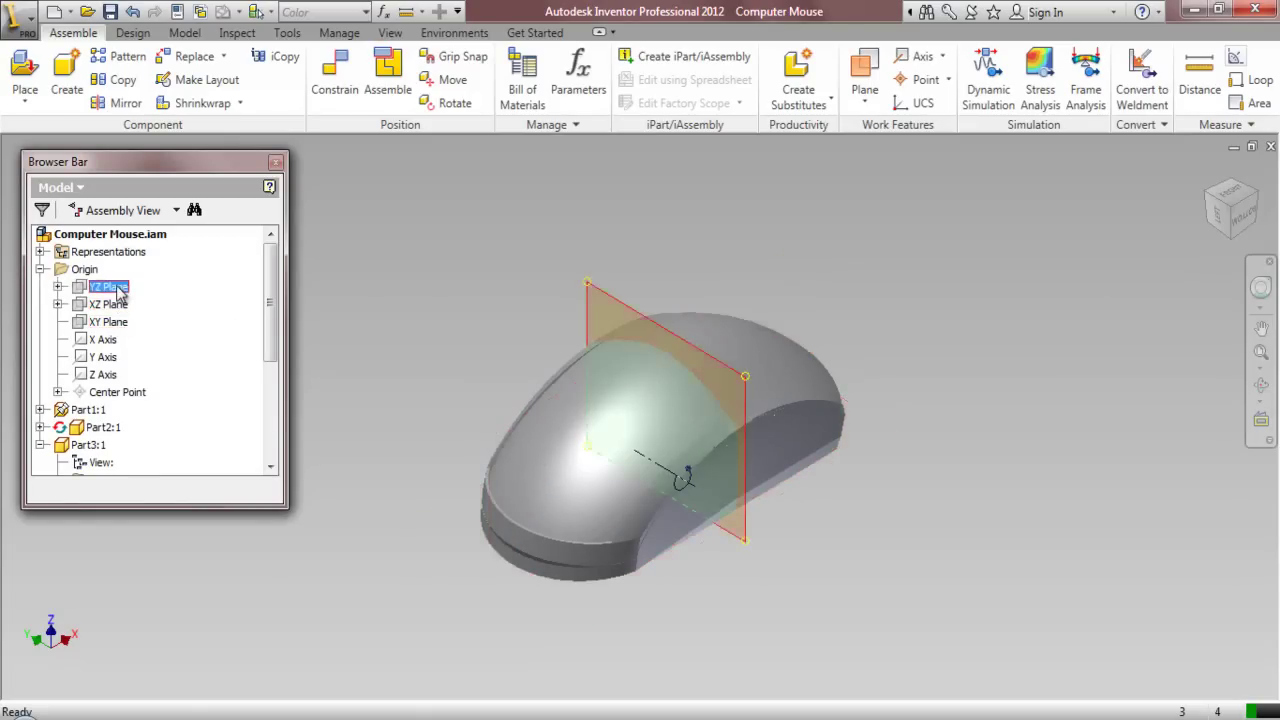
right_click(118, 290)
click(152, 419)
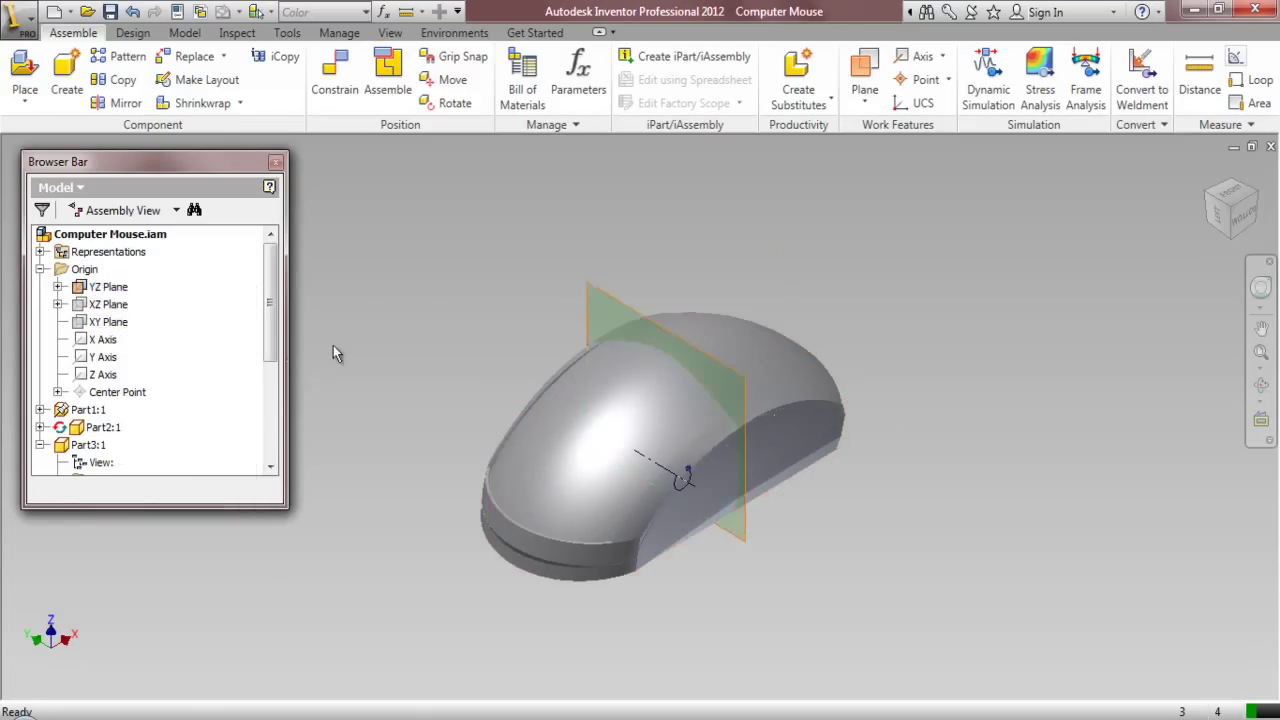
drag(271, 334, 248, 393)
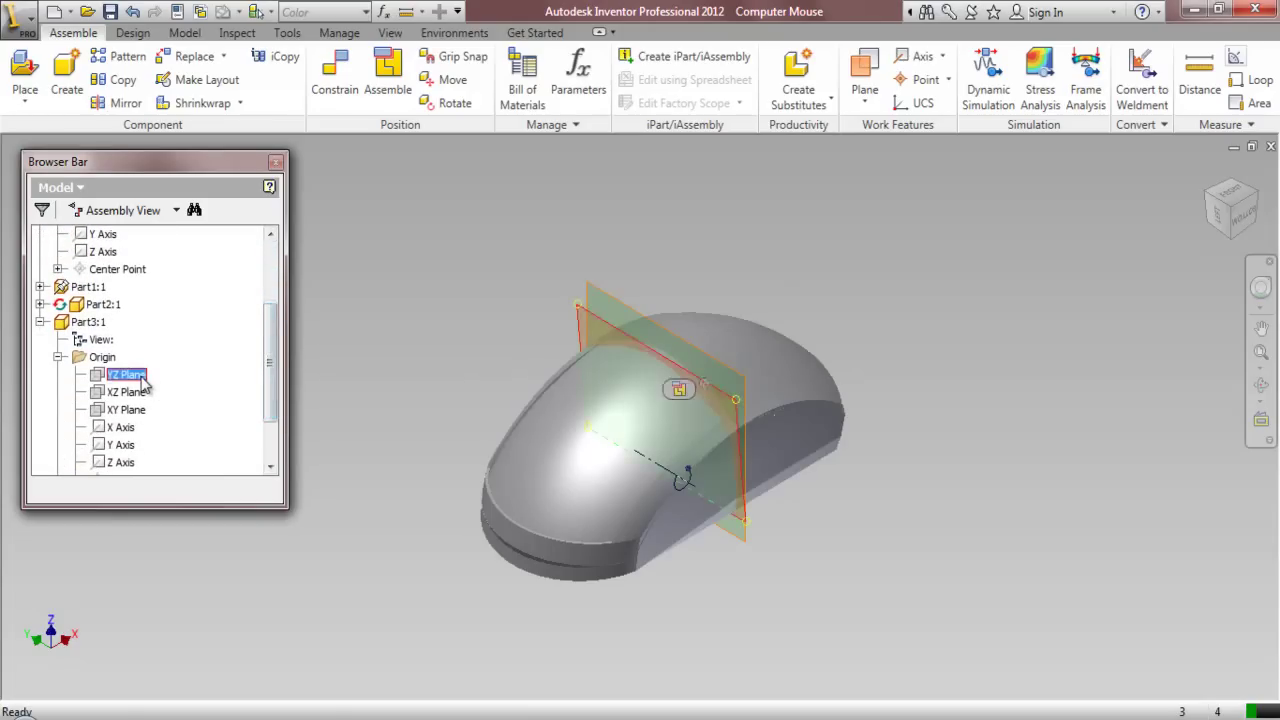
right_click(127, 375)
click(374, 314)
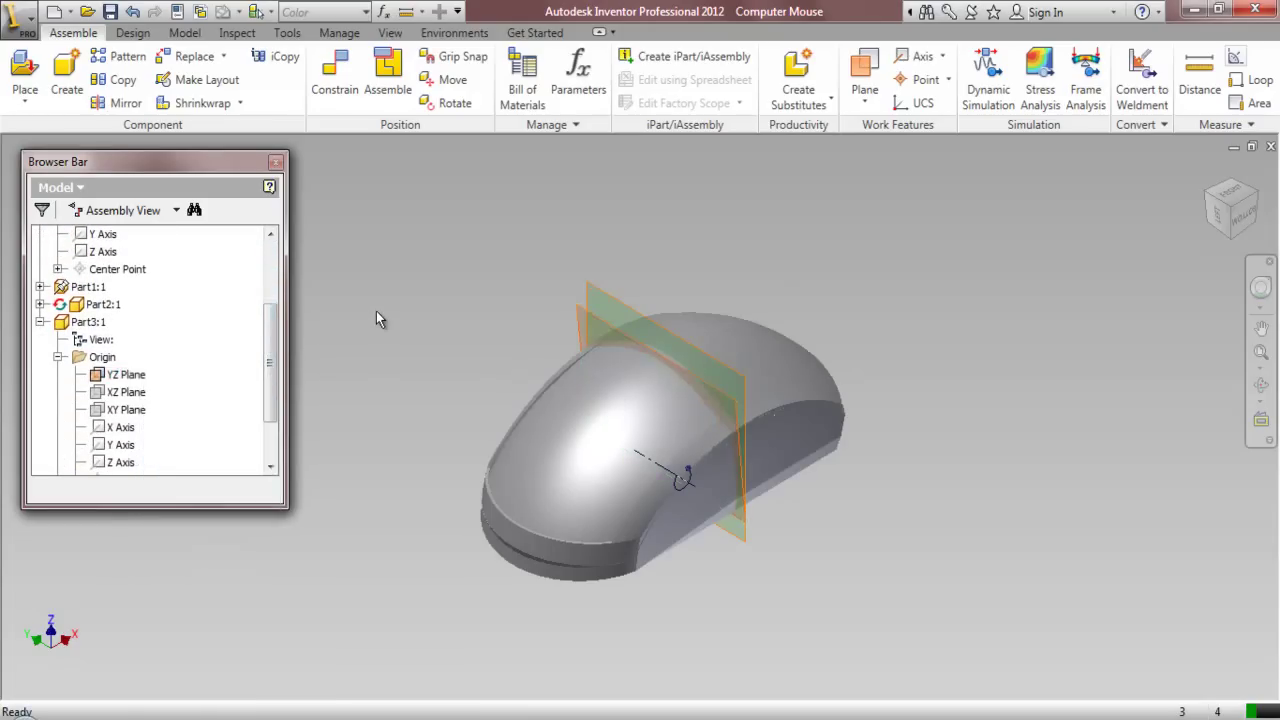
Mate the assembly's YZ origin plane to Part3's YZ origin plane with zero offset
key(c)
click(599, 285)
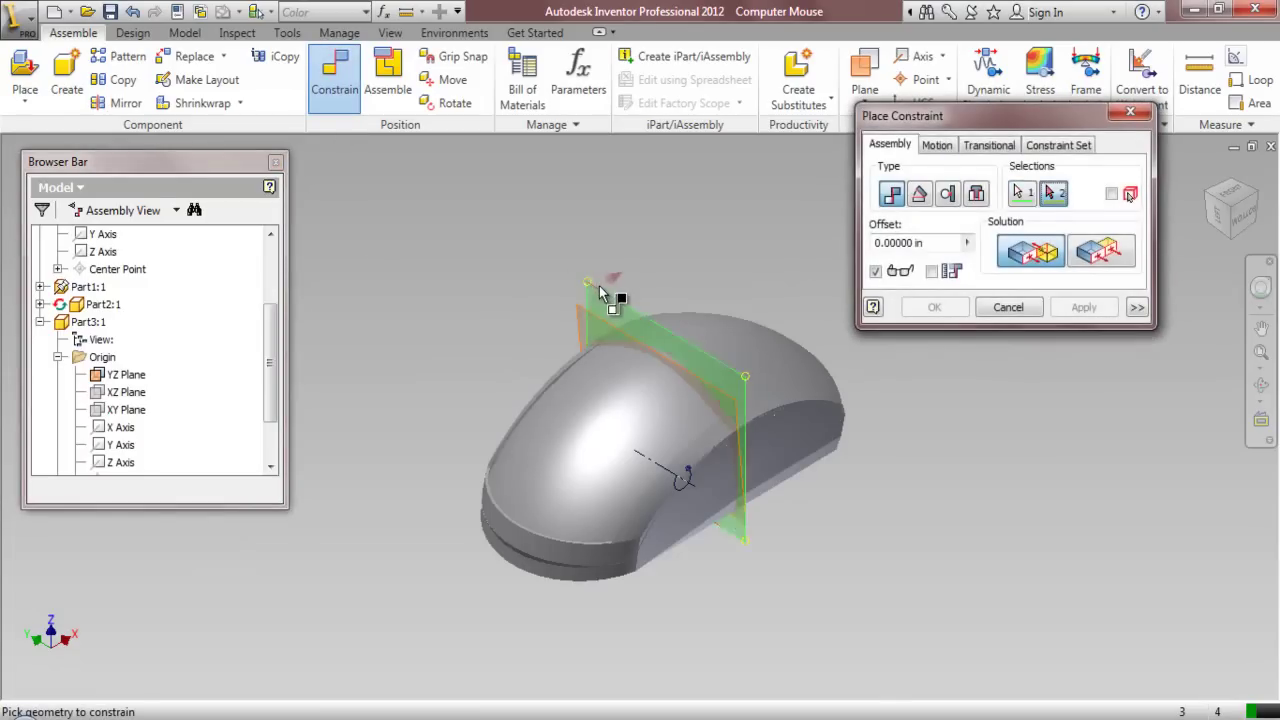
scroll(595, 290, down, 3)
click(549, 340)
scroll(477, 301, up, 3)
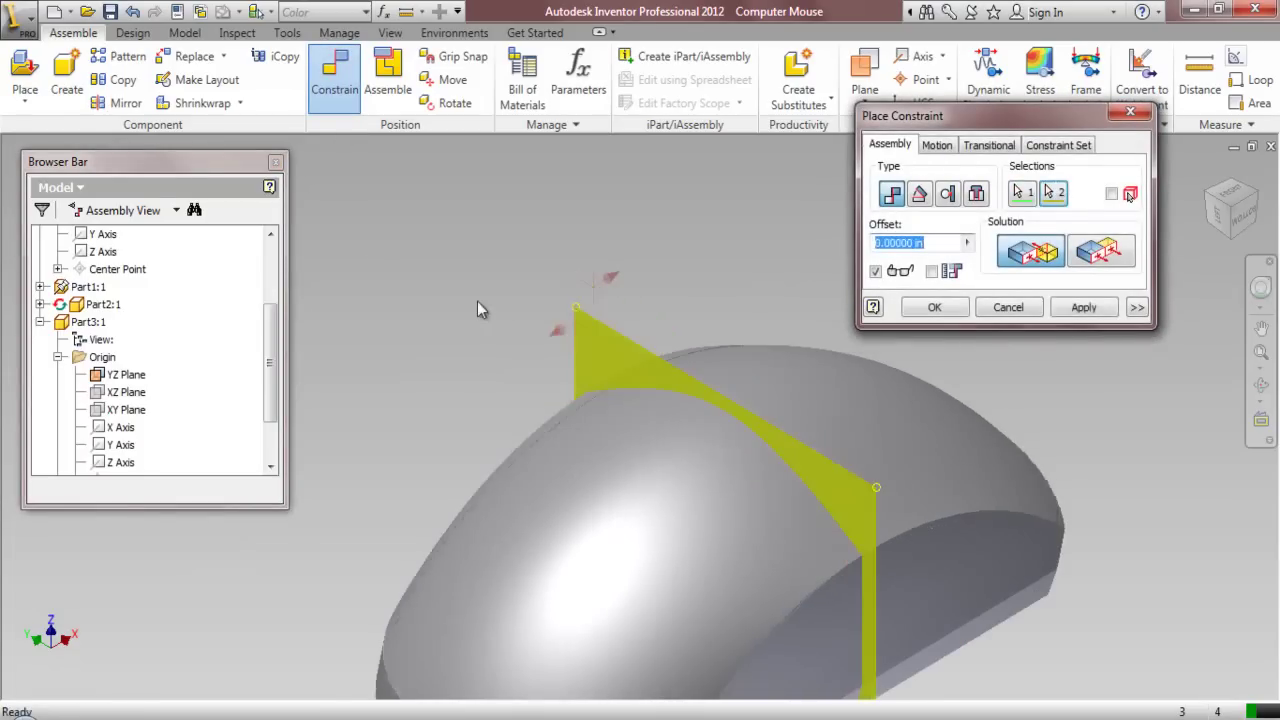
click(934, 308)
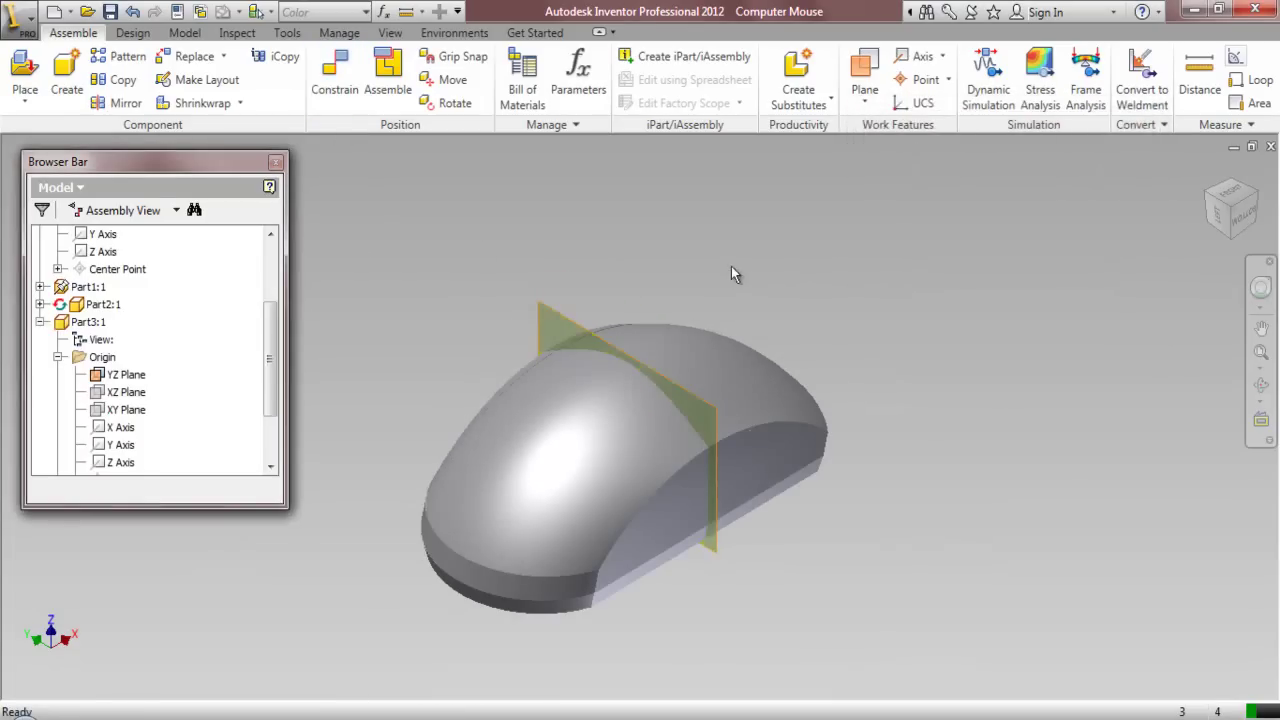
Hide the YZ origin planes of both Part3 and the assembly
click(128, 375)
right_click(134, 375)
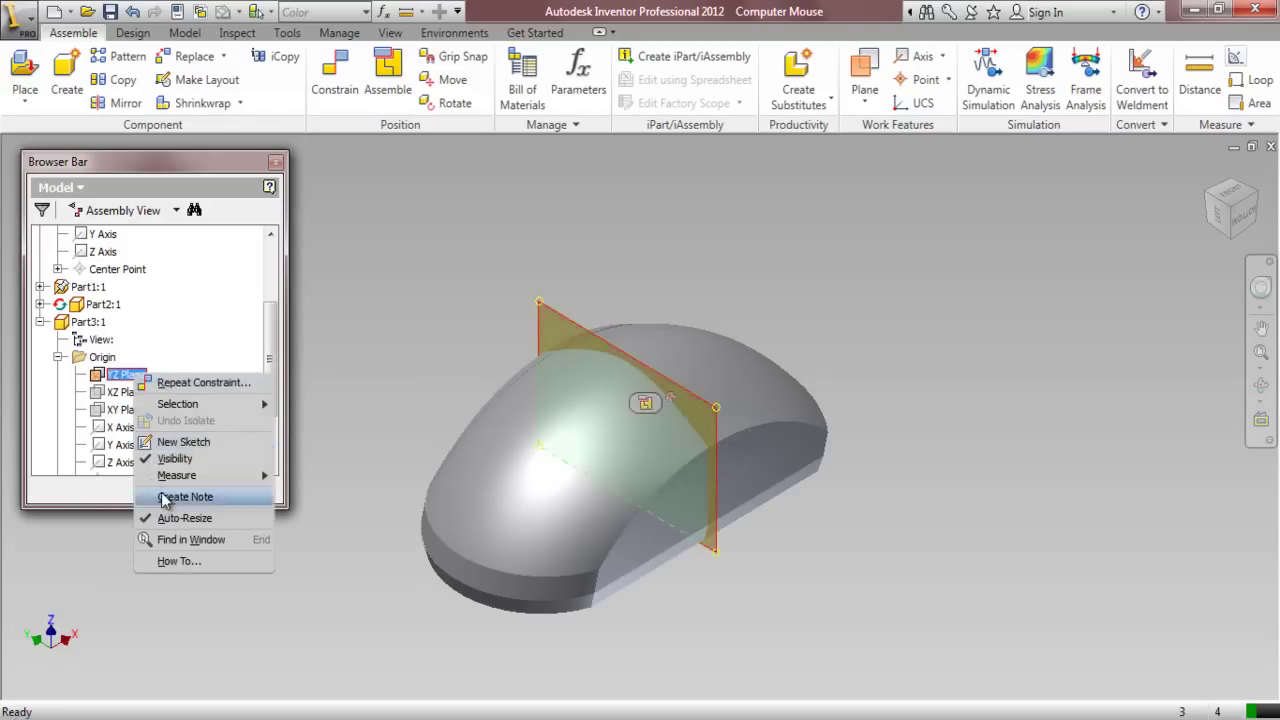
click(174, 459)
click(112, 287)
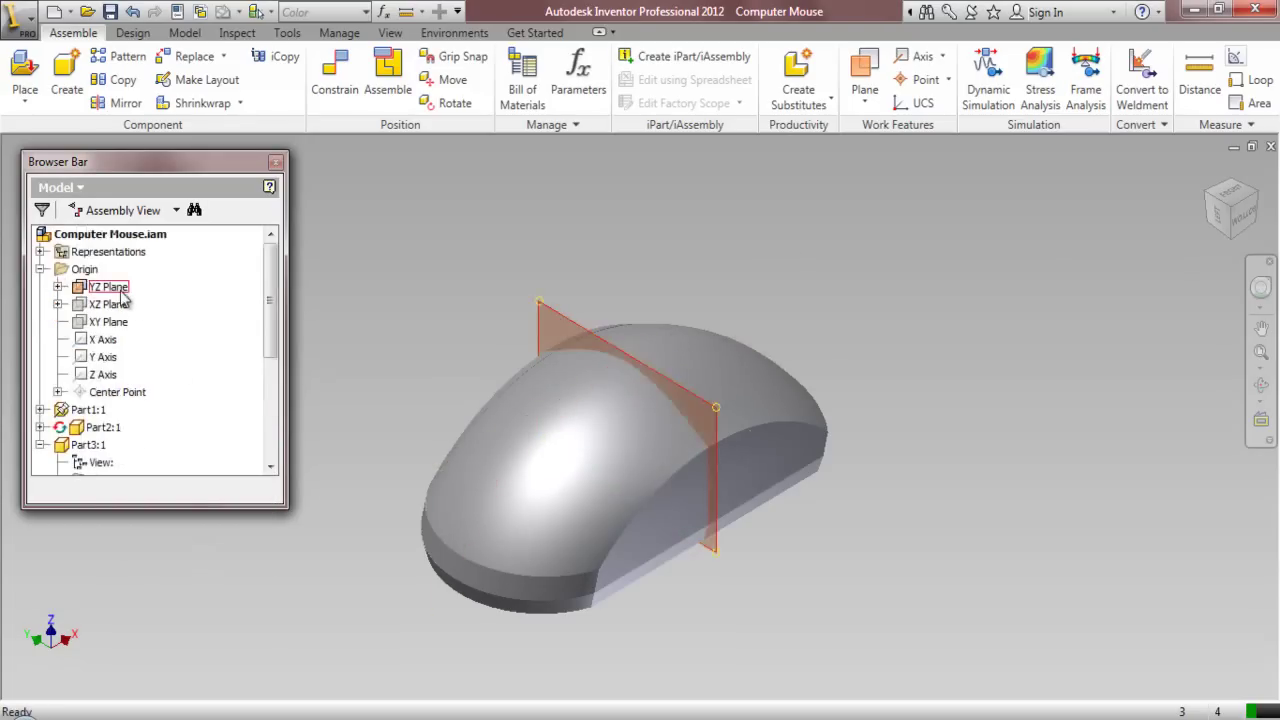
right_click(118, 287)
click(150, 415)
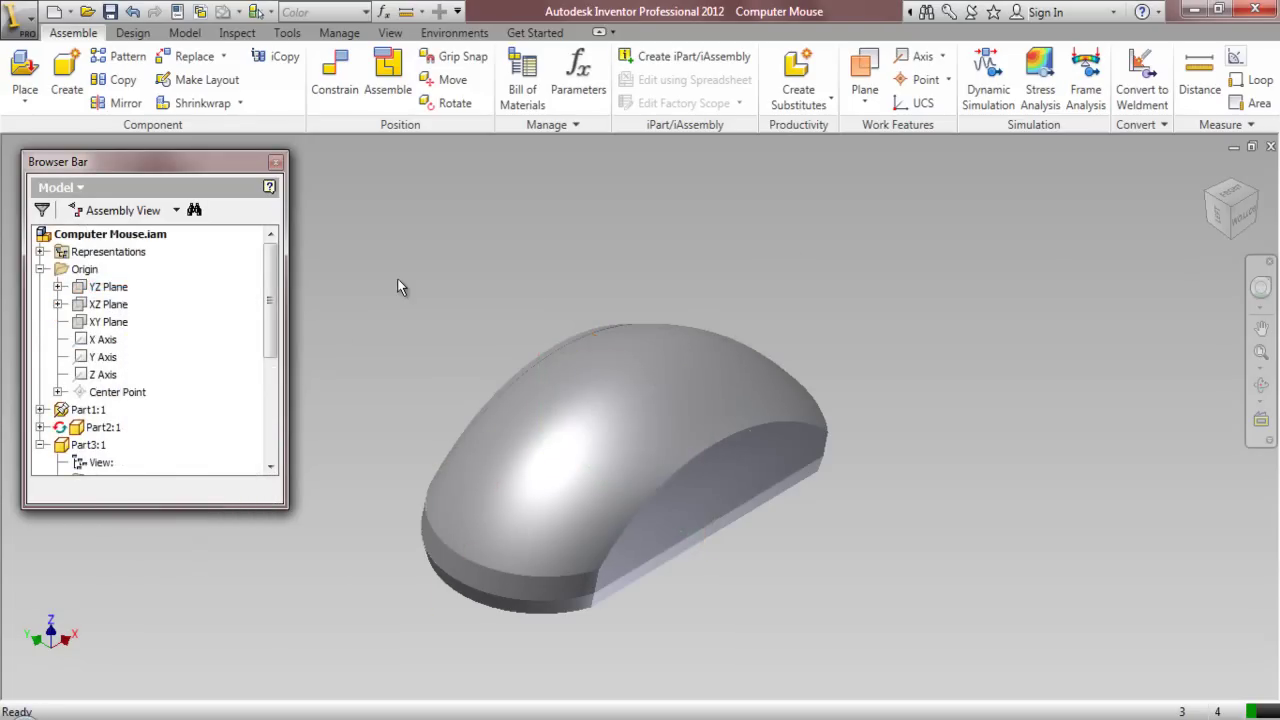
Turn off the degrees of freedom display and collapse the assembly's whole model tree
click(390, 32)
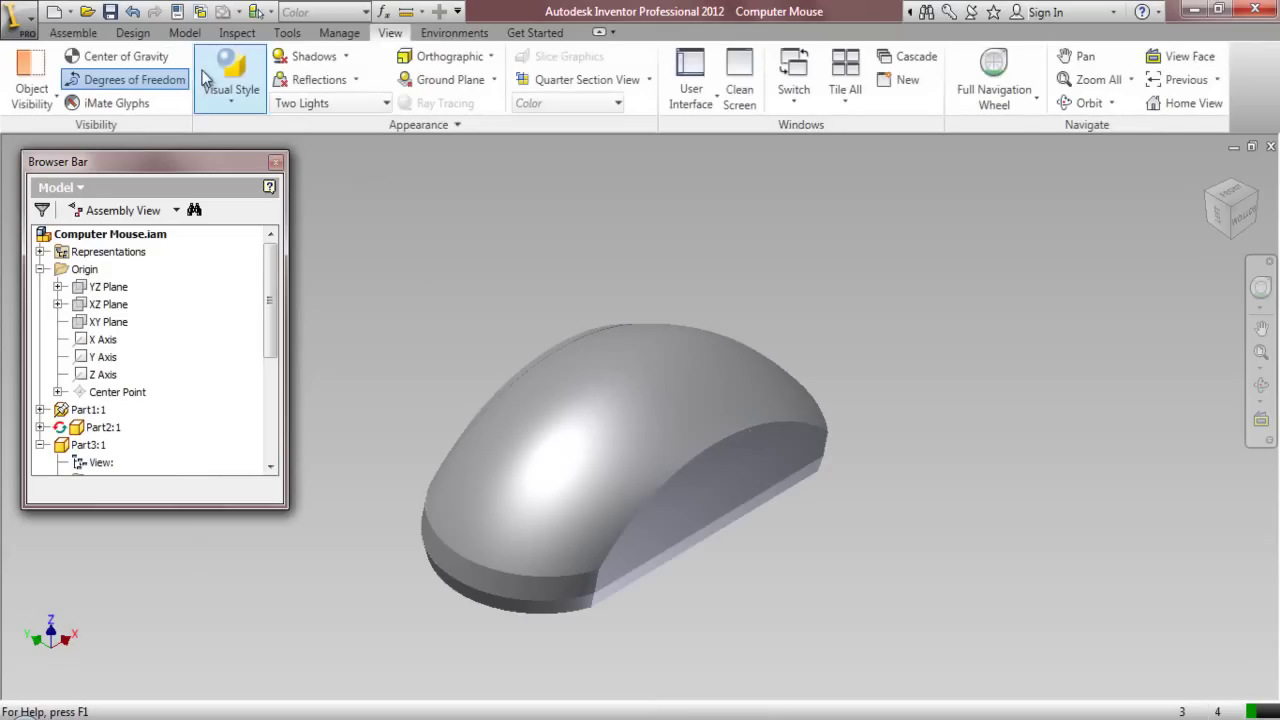
click(73, 32)
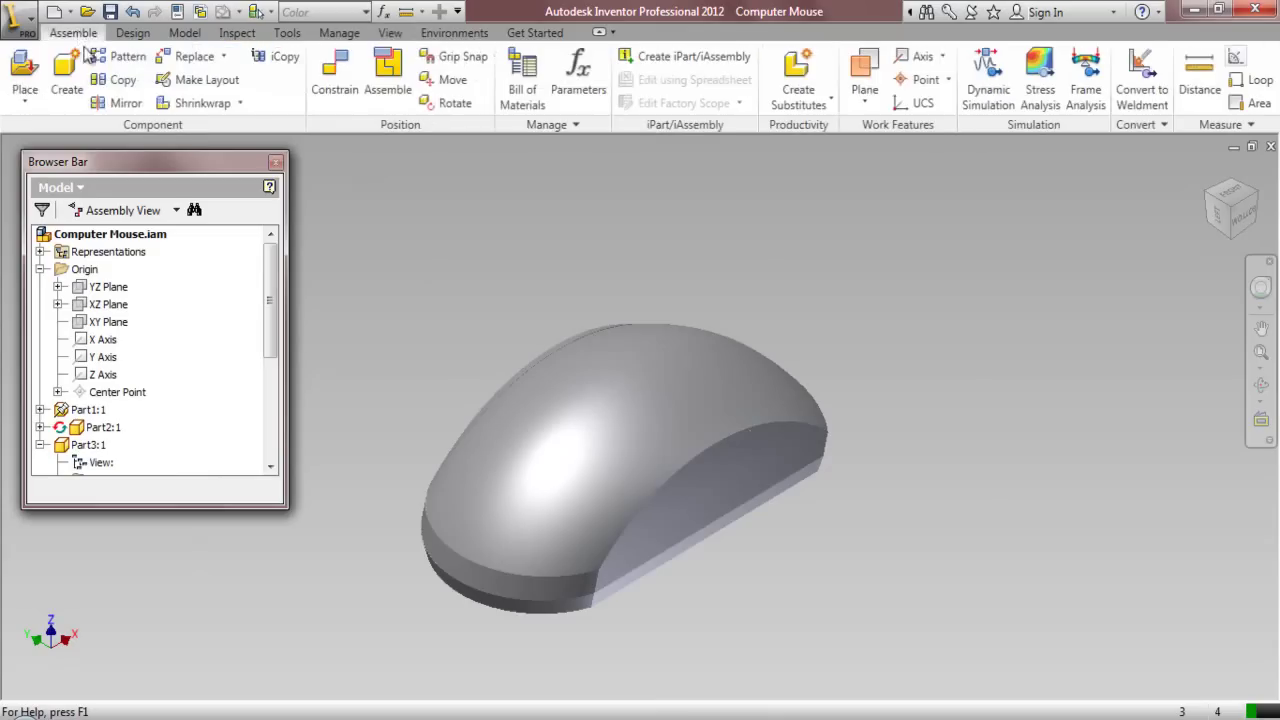
right_click(204, 323)
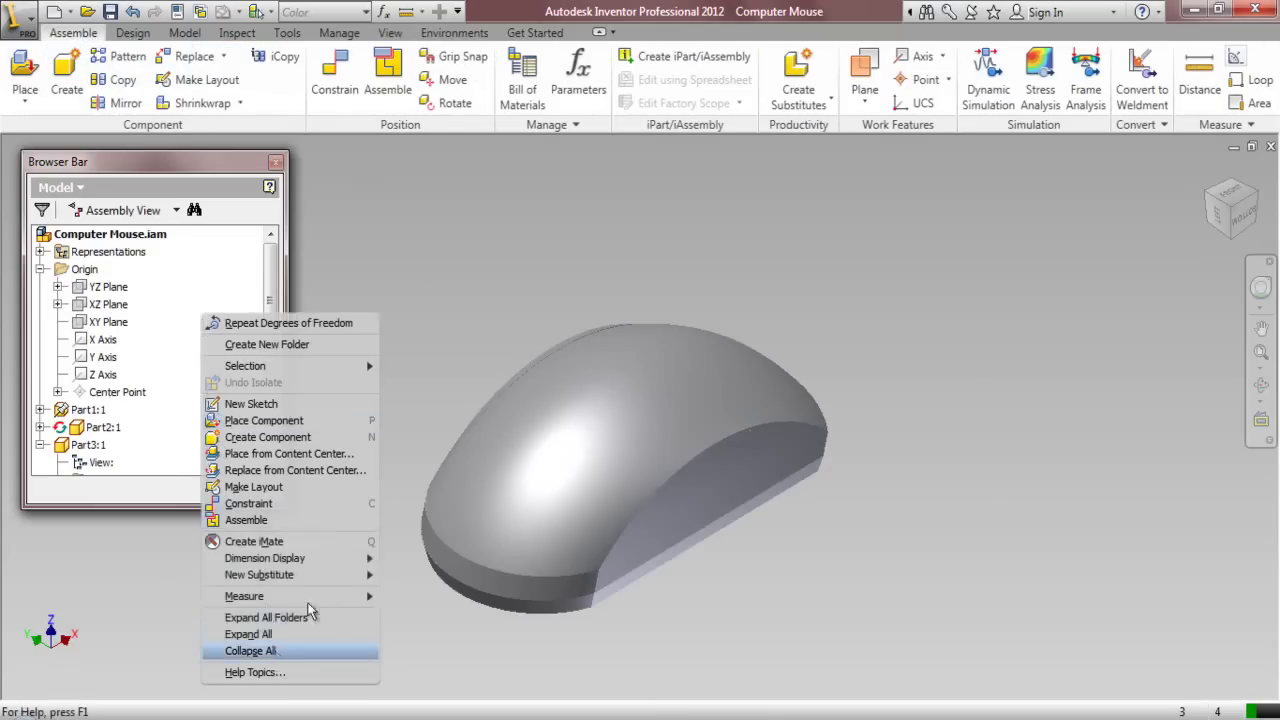
click(276, 651)
Save Computer Mouse.iam together with its changed Part3.ipt dependent
click(1262, 355)
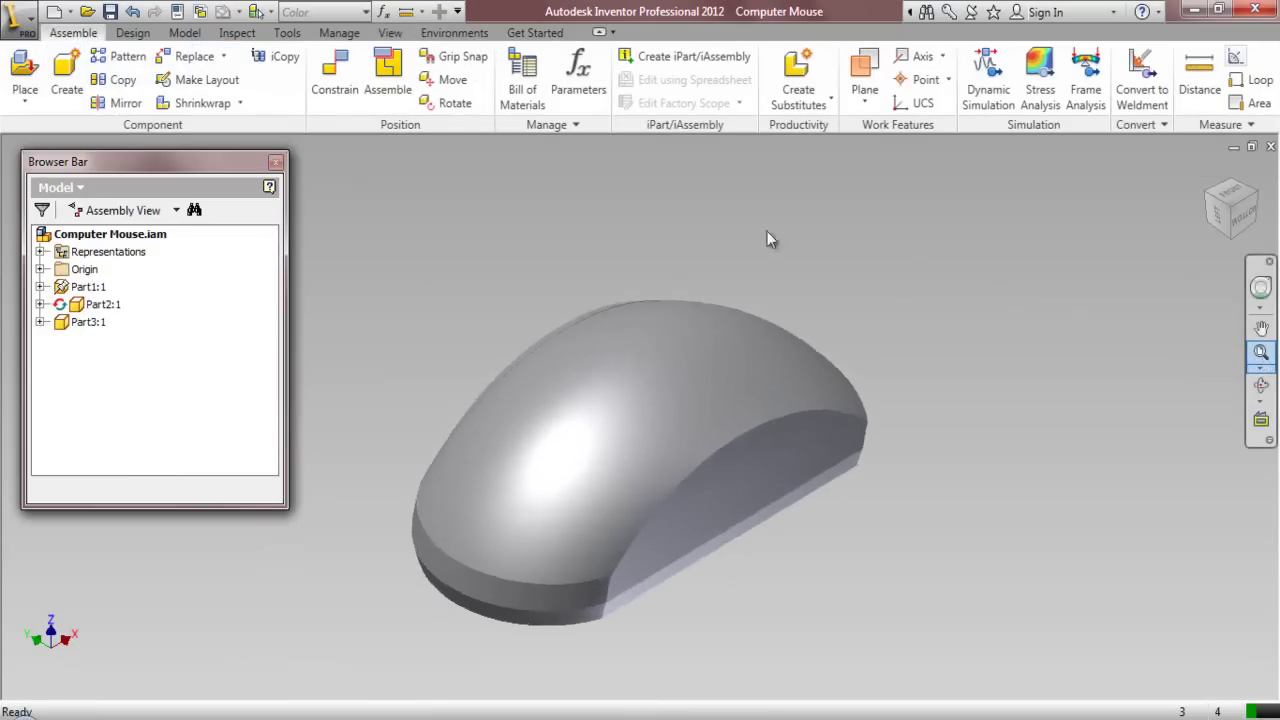
click(111, 15)
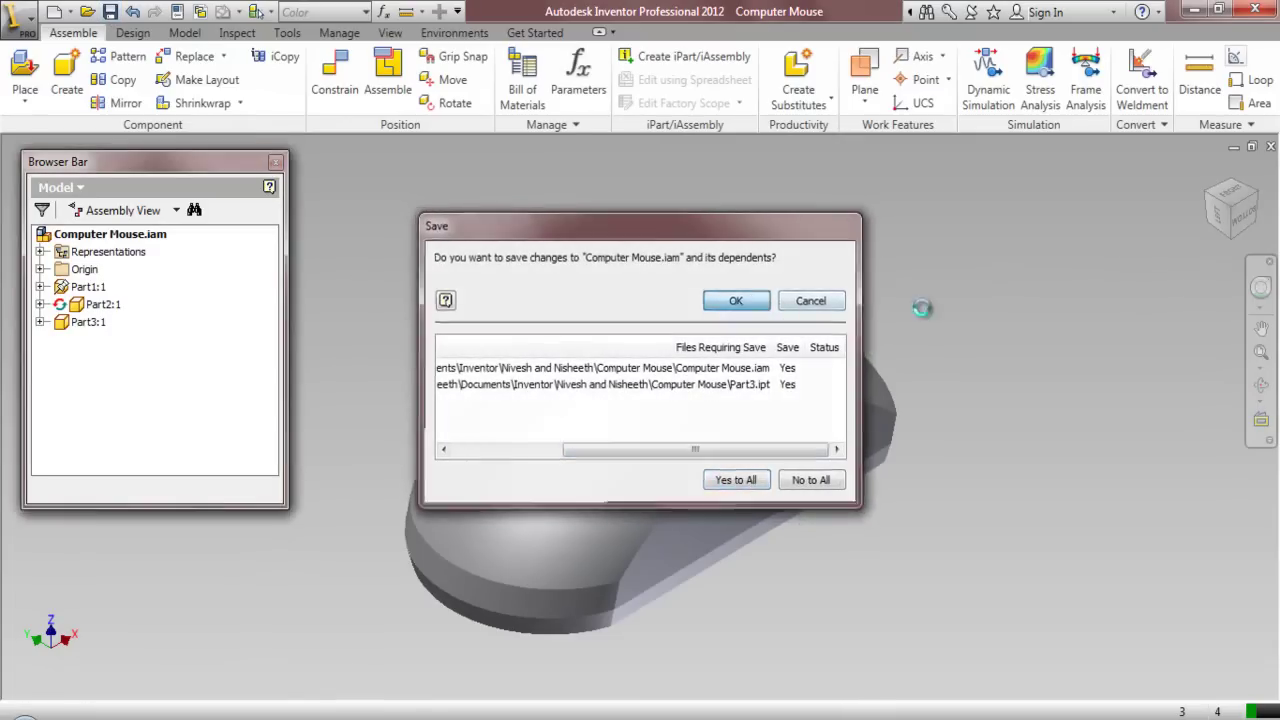
click(752, 302)
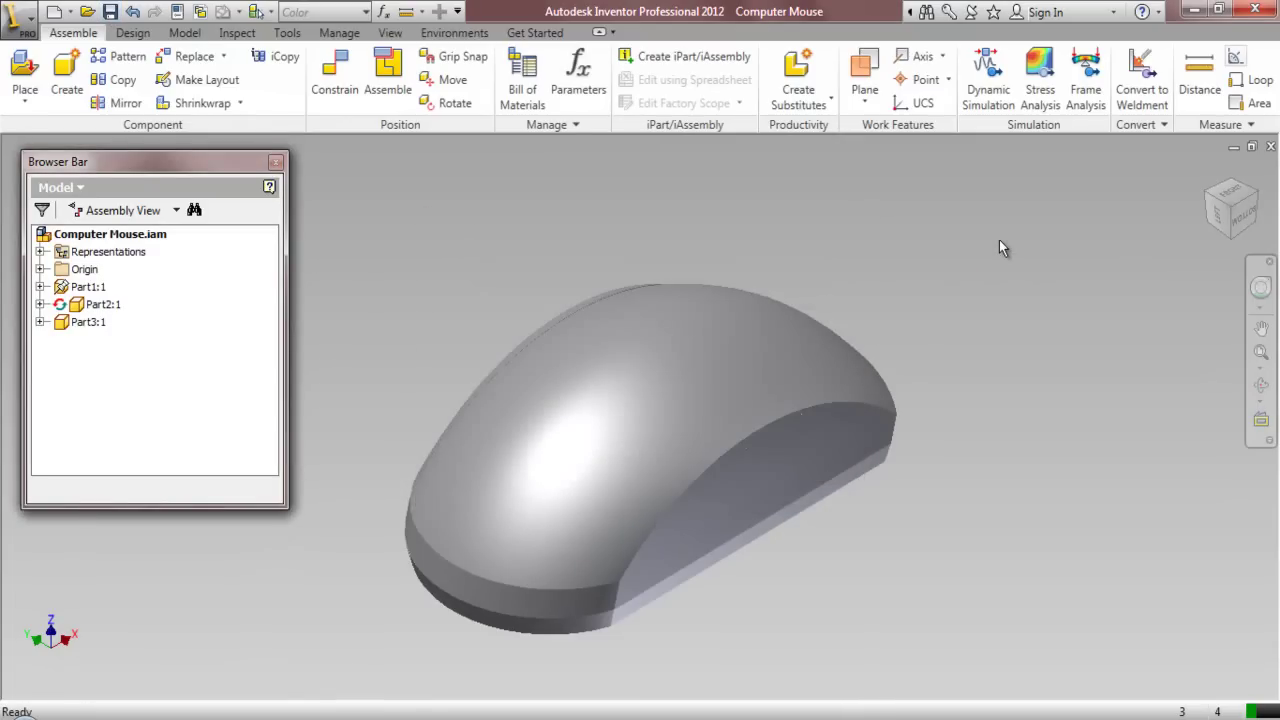
Edit Part3 in place and create a work plane offset -0.1875 in from the flat side face nearest the viewer
click(698, 357)
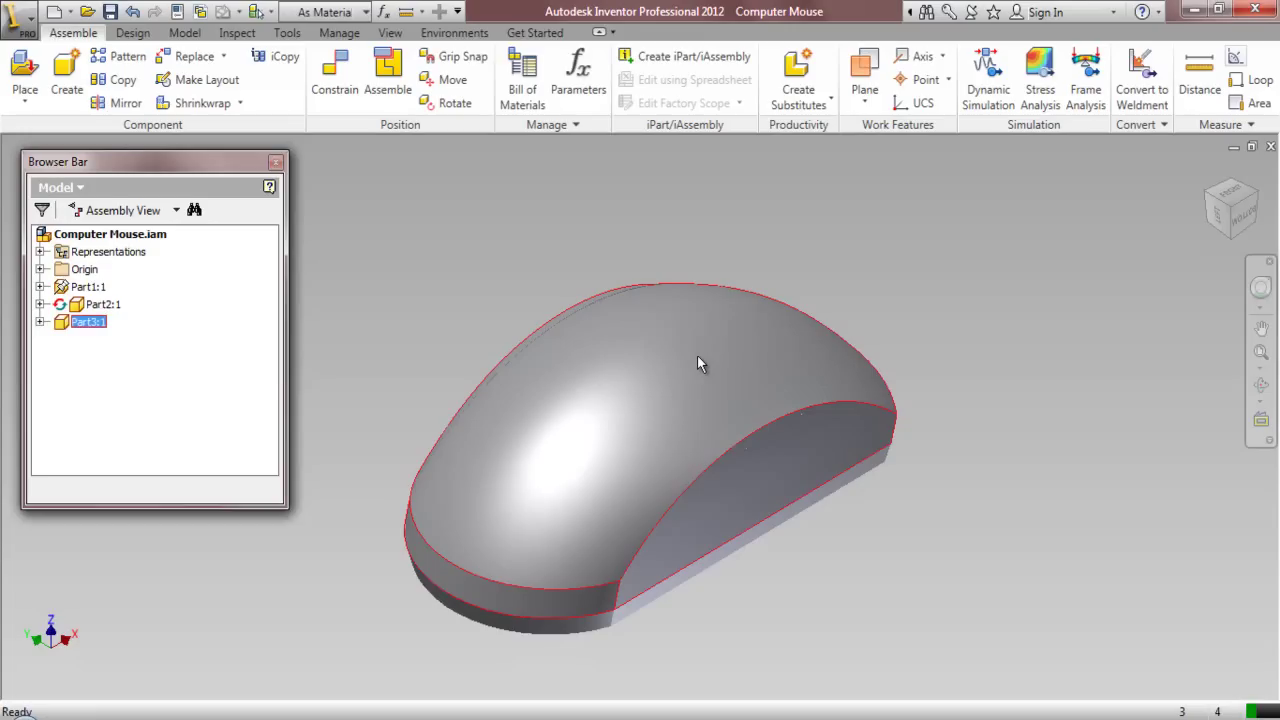
double_click(698, 358)
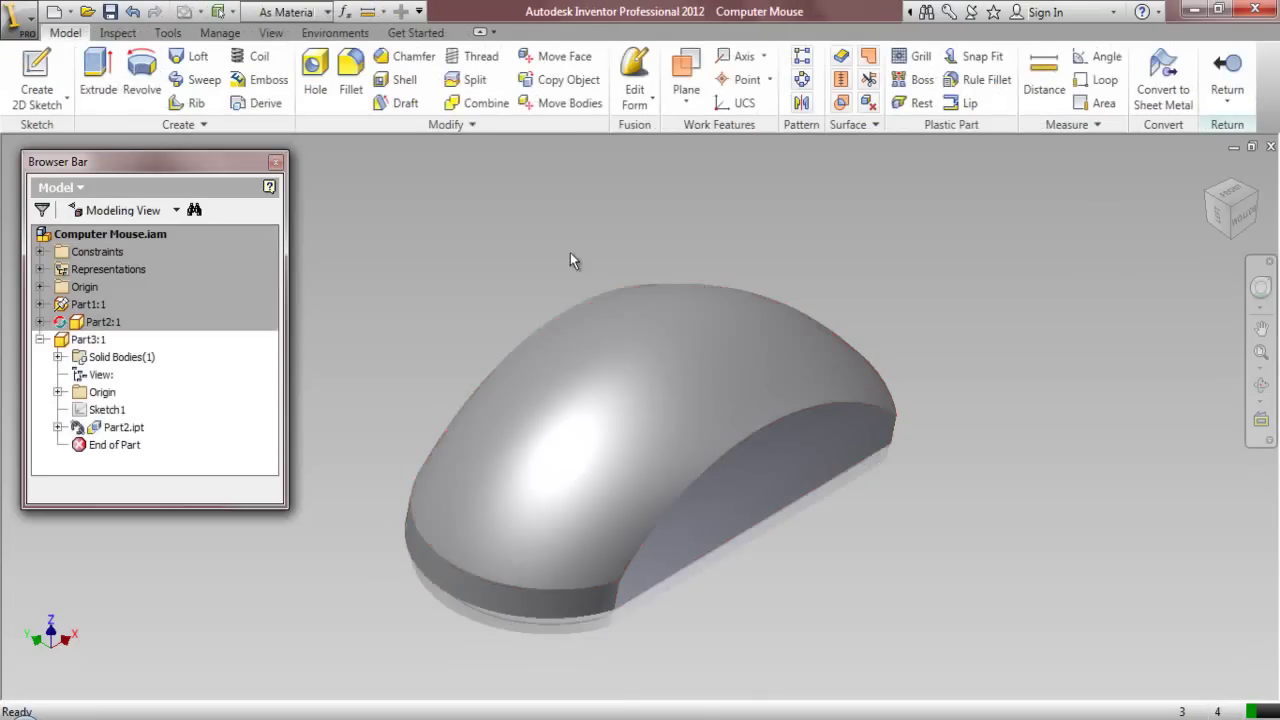
click(688, 68)
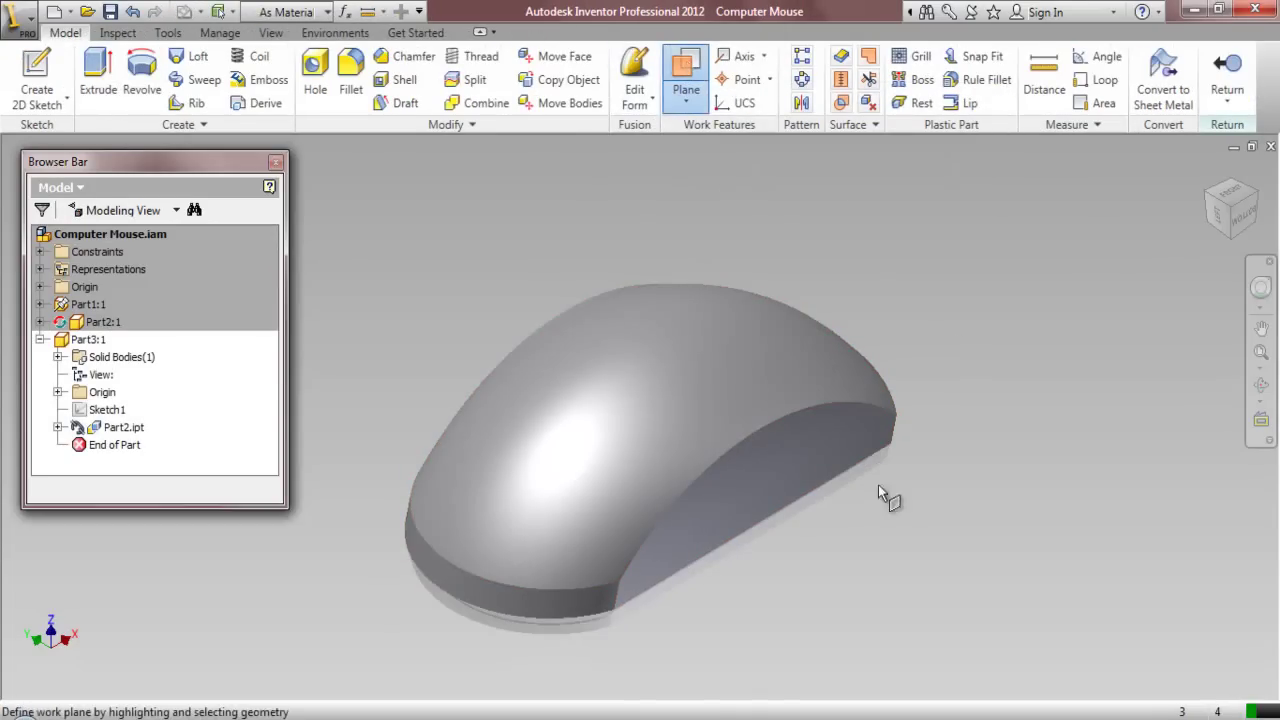
click(823, 447)
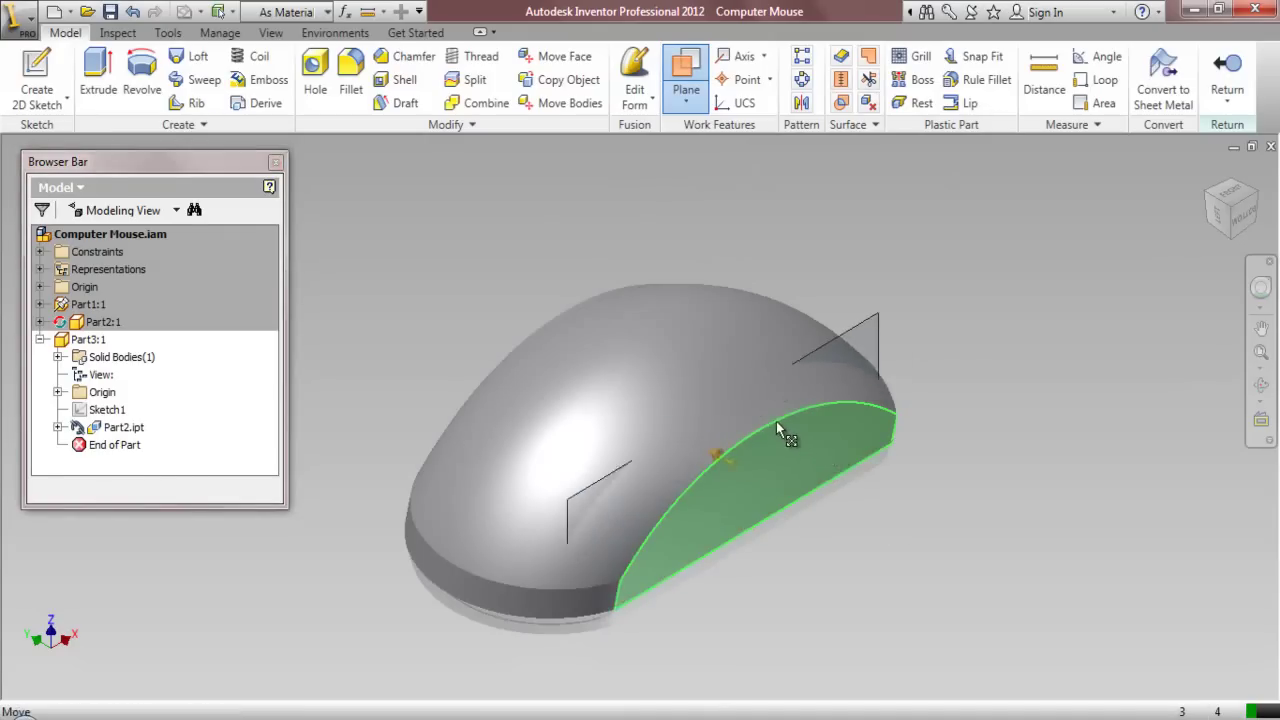
text(-)
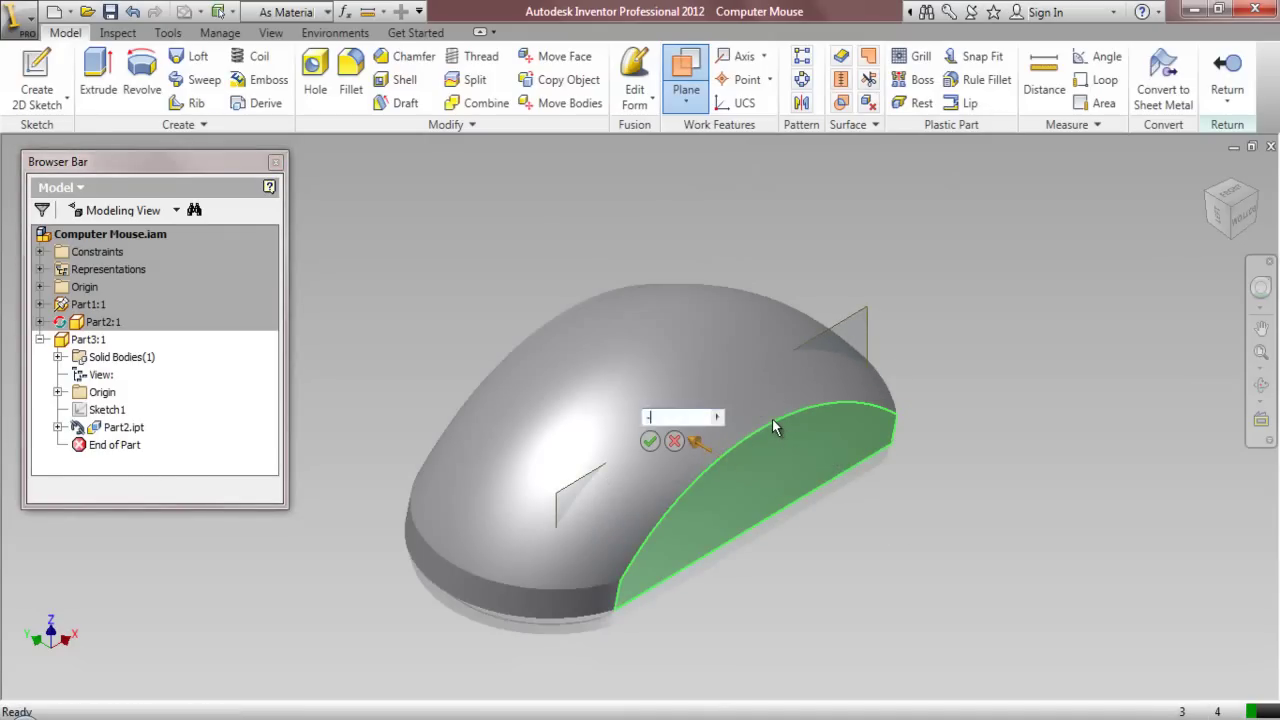
text(.1875)
click(650, 441)
key(Escape)
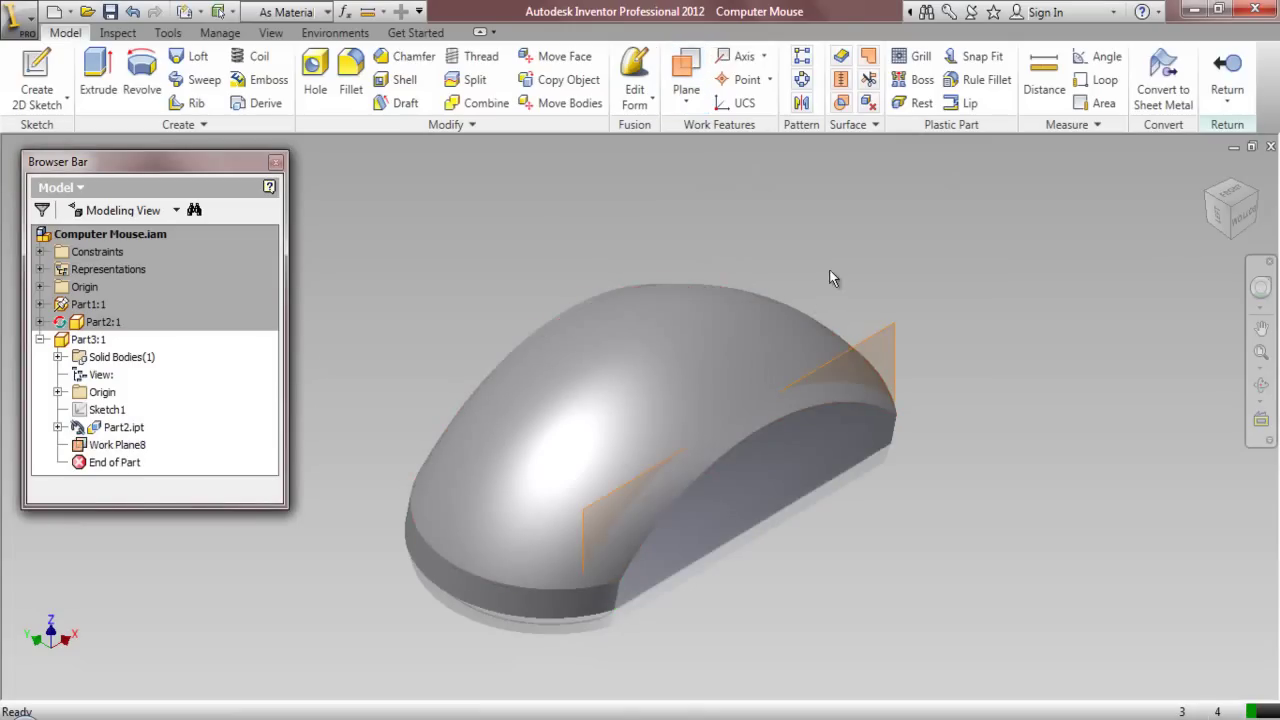
Create a second work plane offset -0.1875 in from the flat face on Part3's opposite side
click(1203, 193)
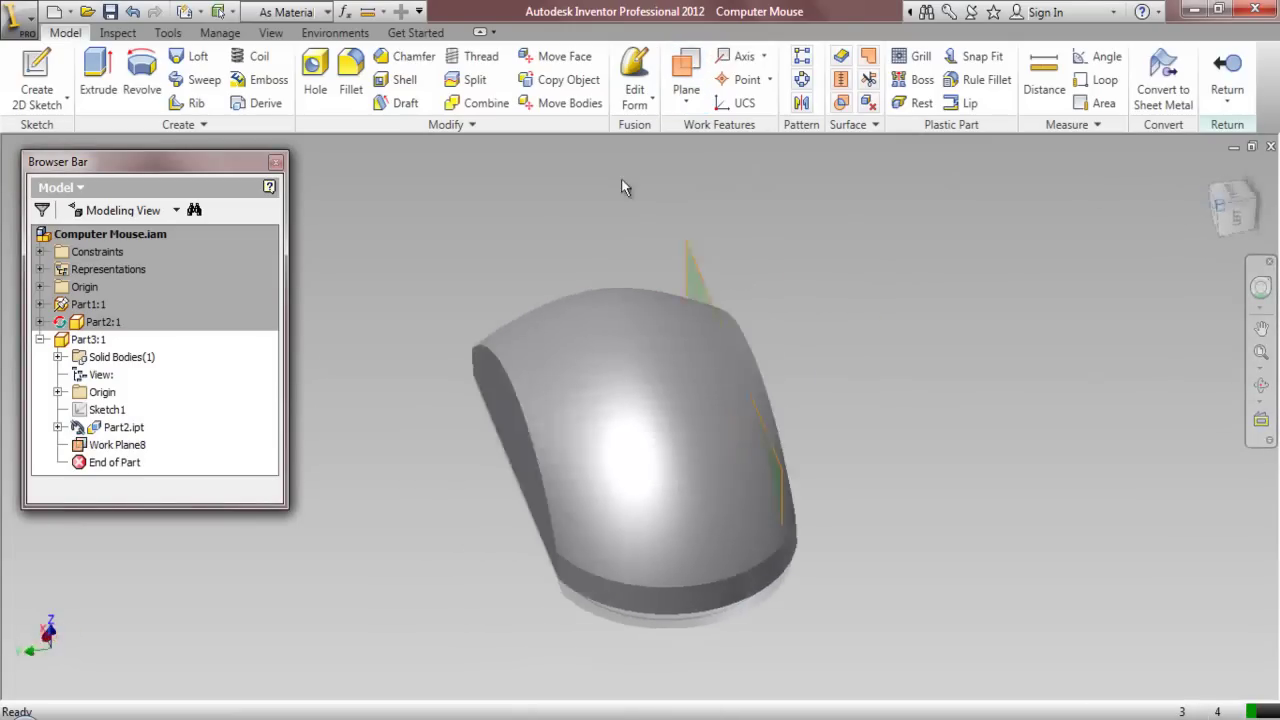
click(686, 75)
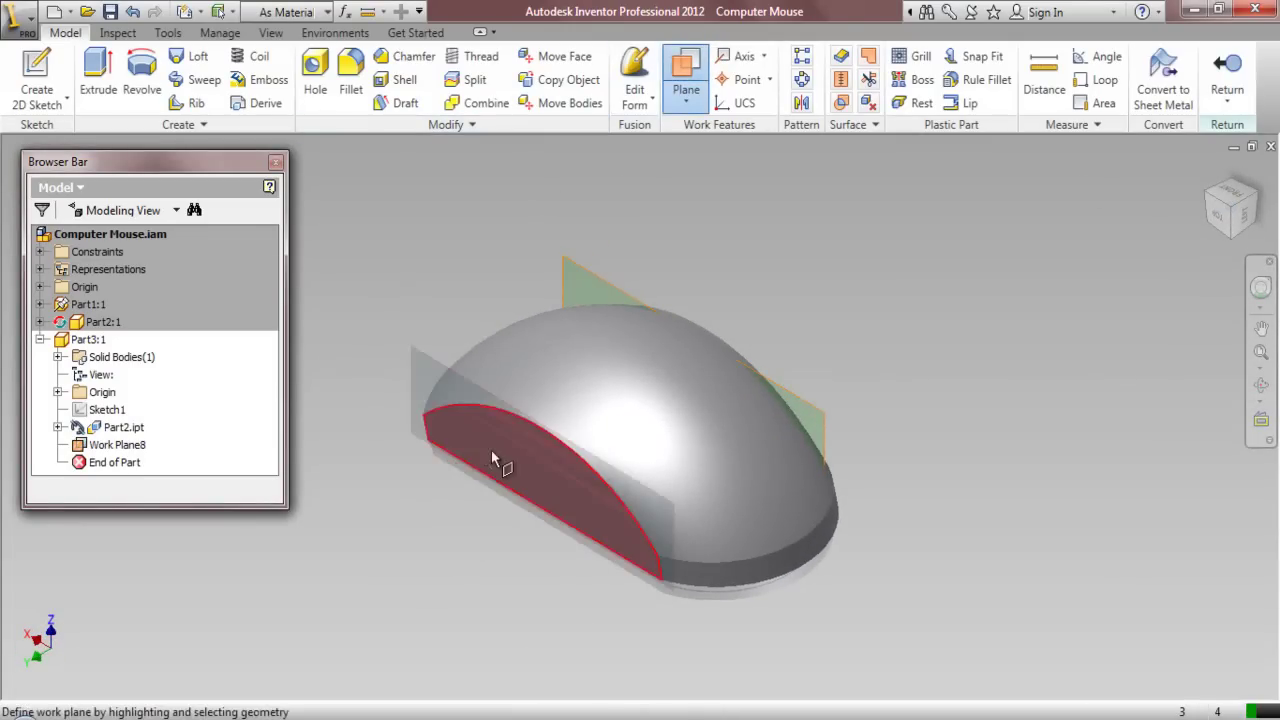
drag(491, 449, 552, 433)
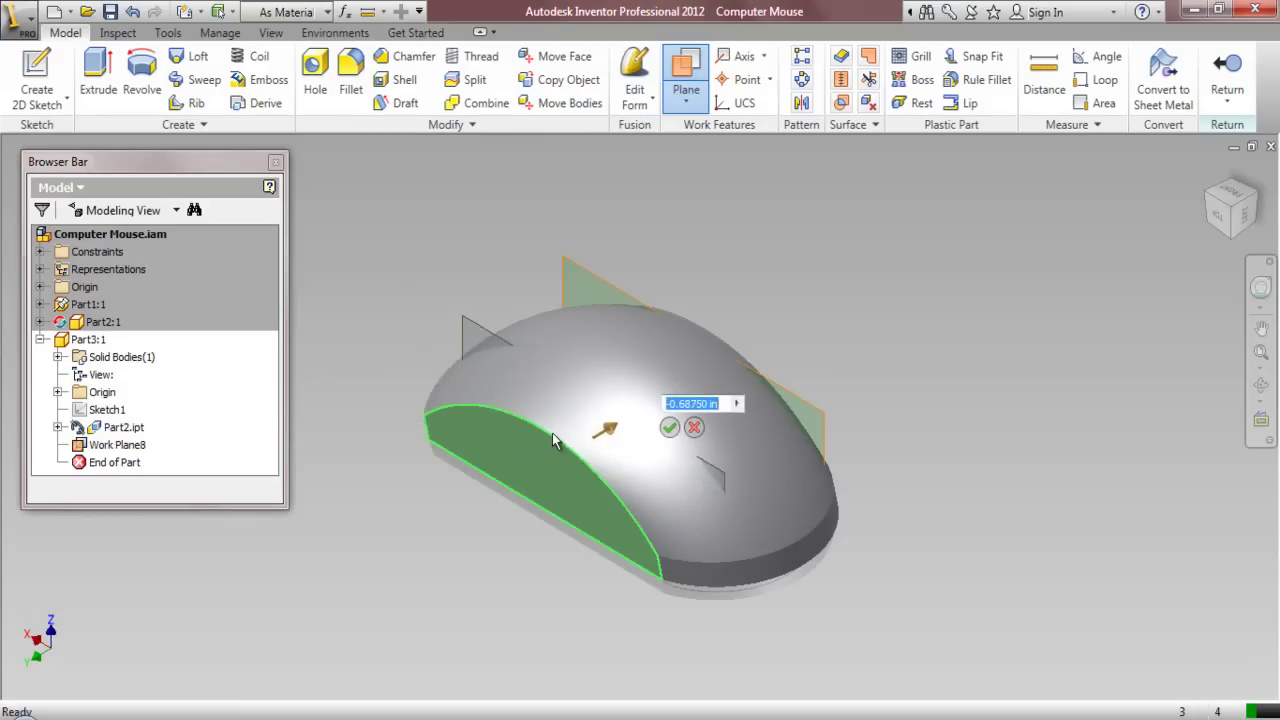
text(-.1875)
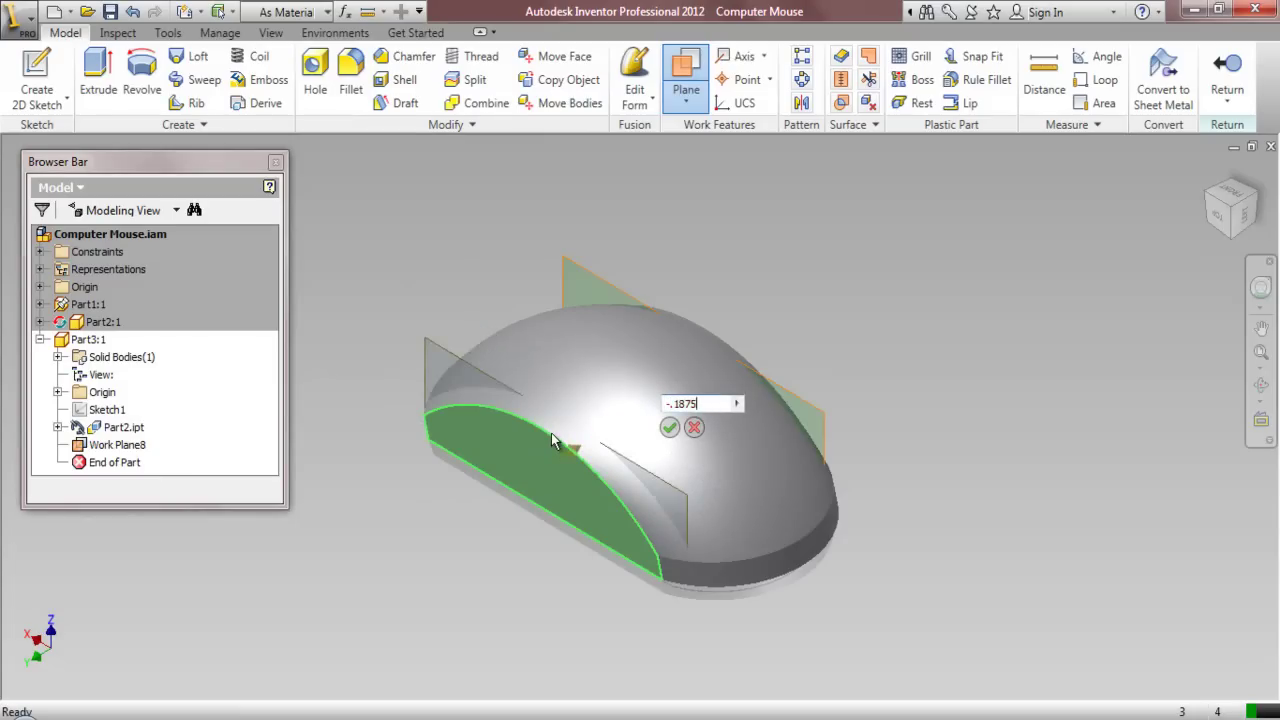
click(669, 428)
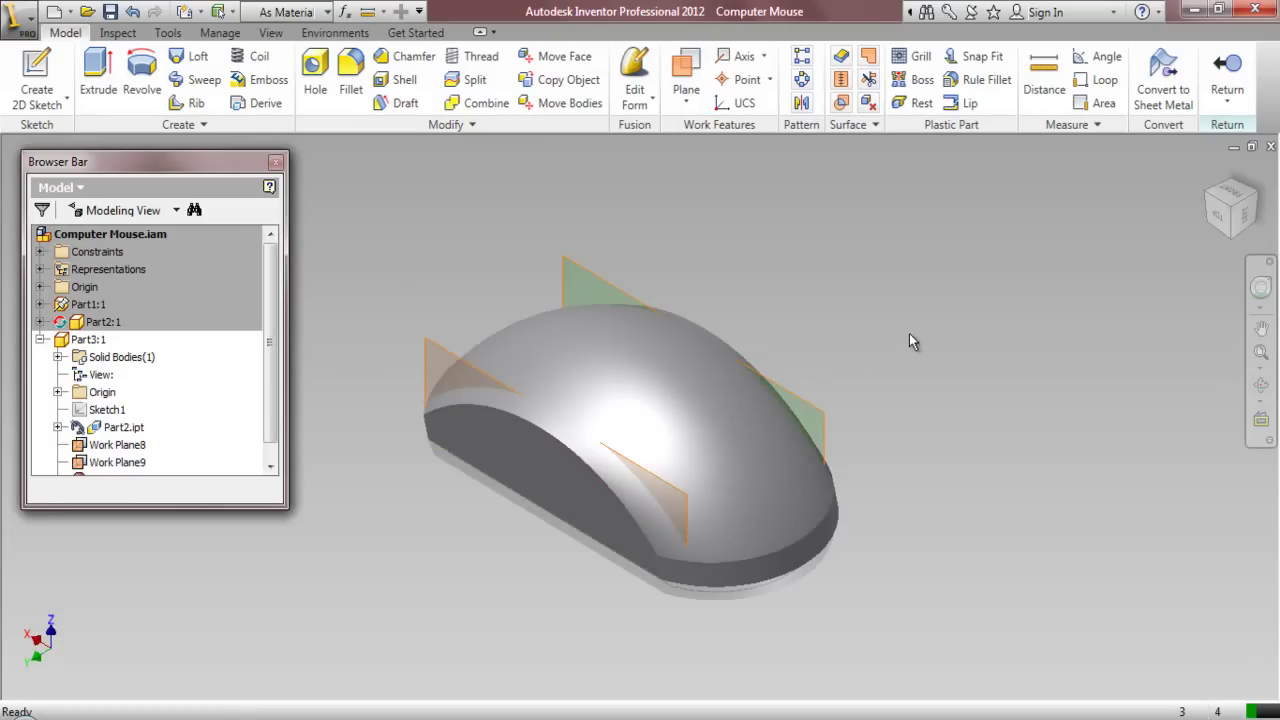
Auto-resize Part3's two vertical offset work planes to fit the part
right_click(565, 262)
click(547, 467)
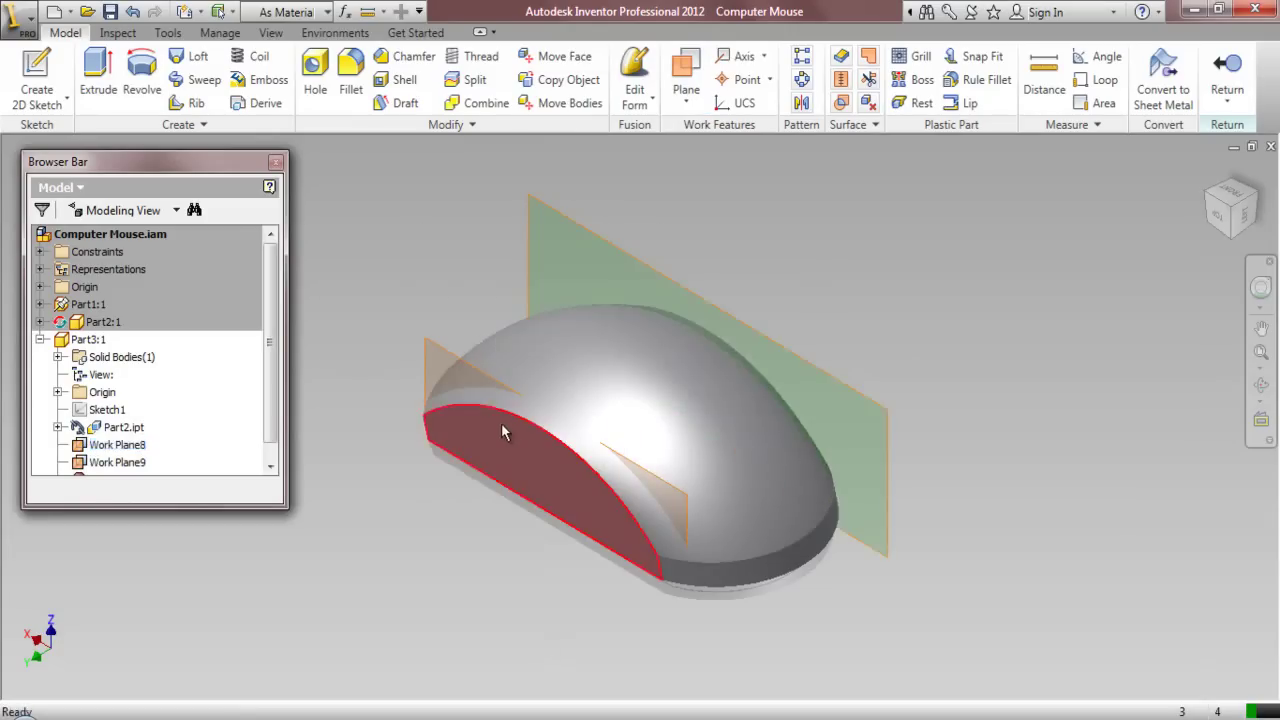
right_click(433, 350)
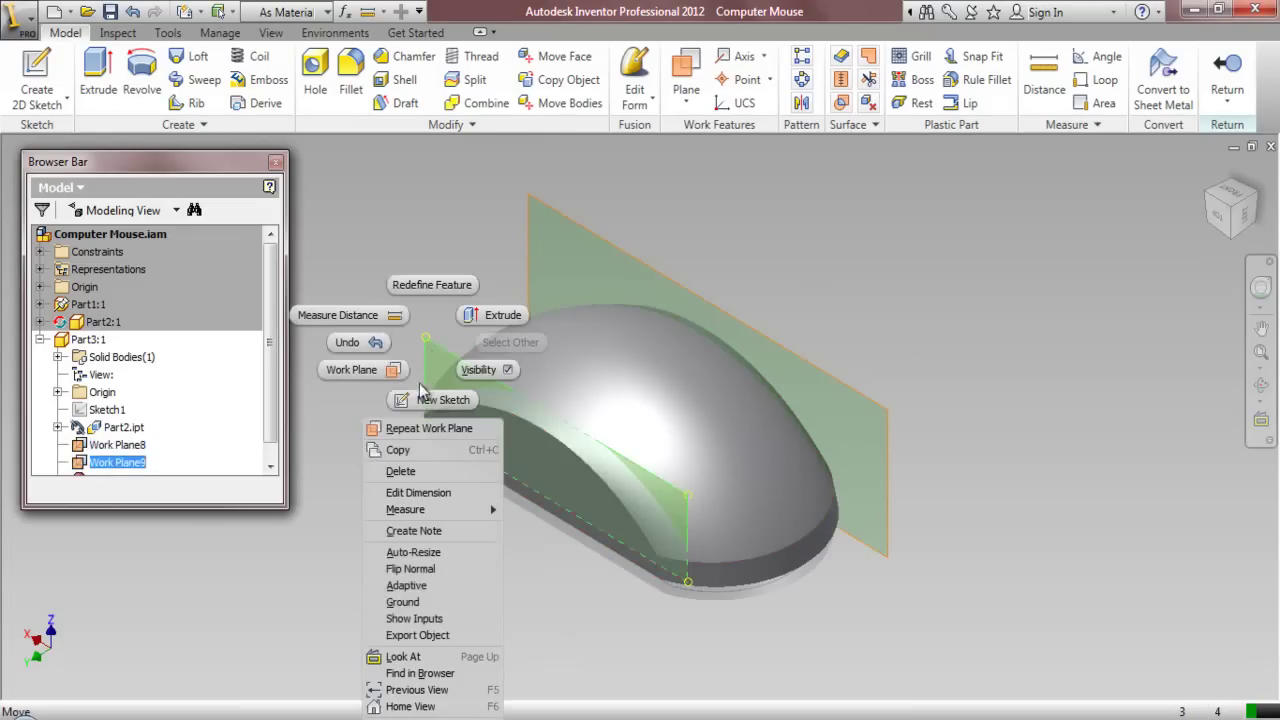
click(427, 553)
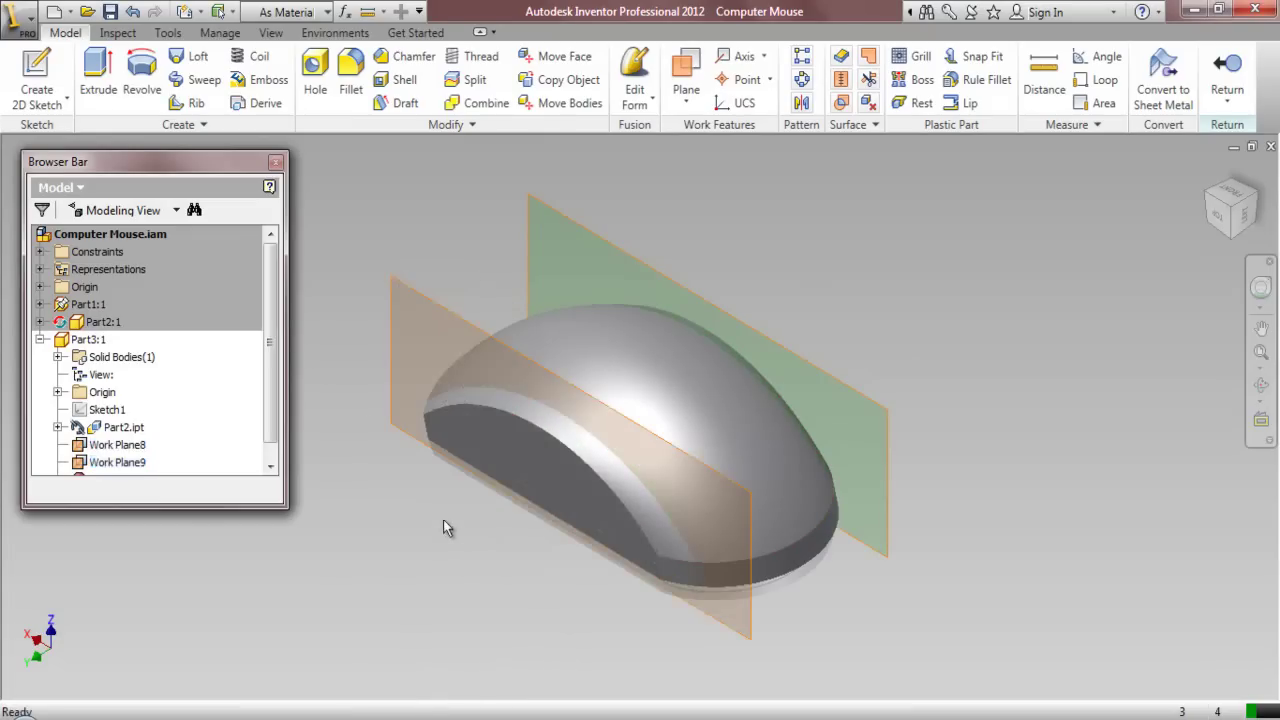
Create a work plane parallel to Part3's horizontal origin plane through the upper corner vertex where the flat side meets the dome
shift+middle_drag(876, 352, 873, 515)
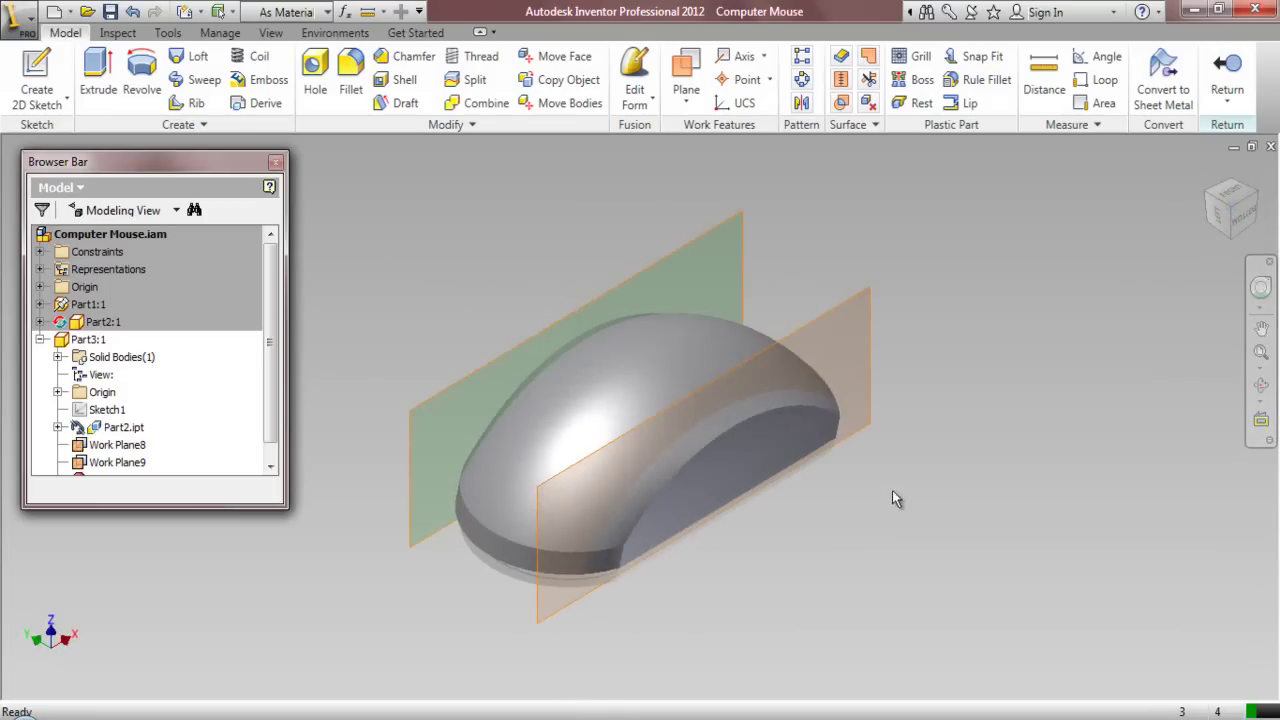
click(686, 68)
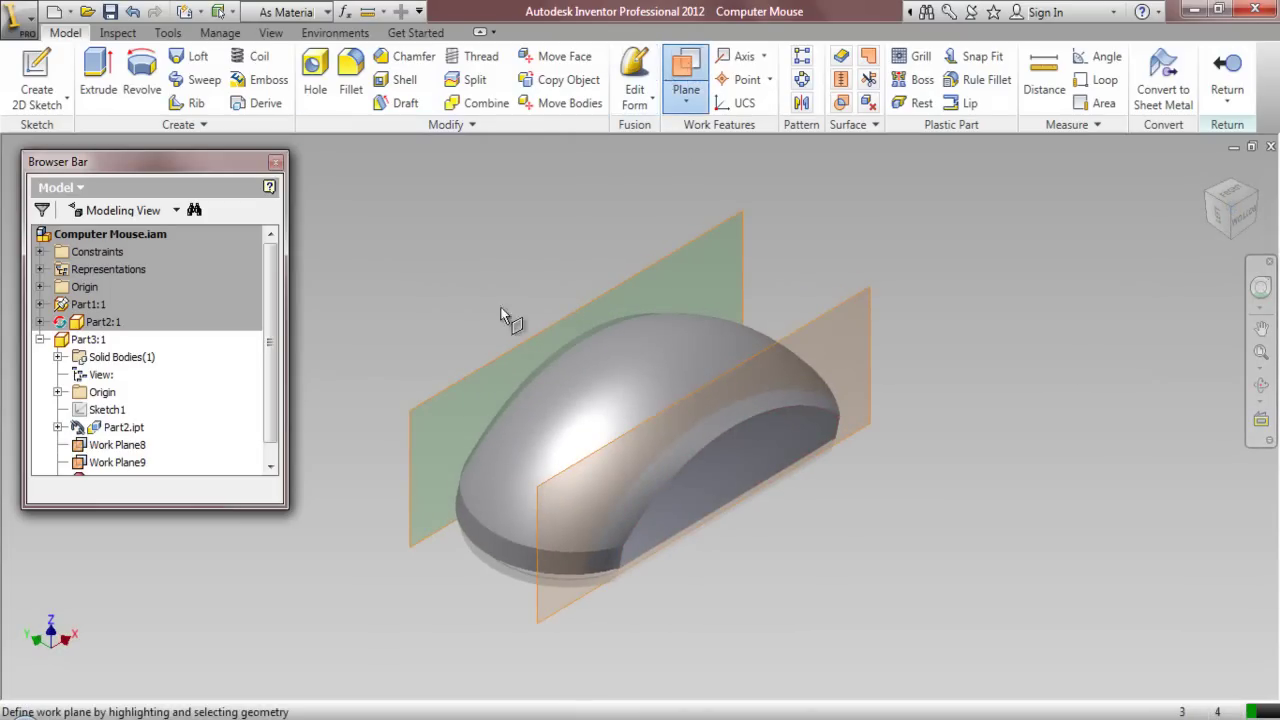
scroll(574, 522, up, 3)
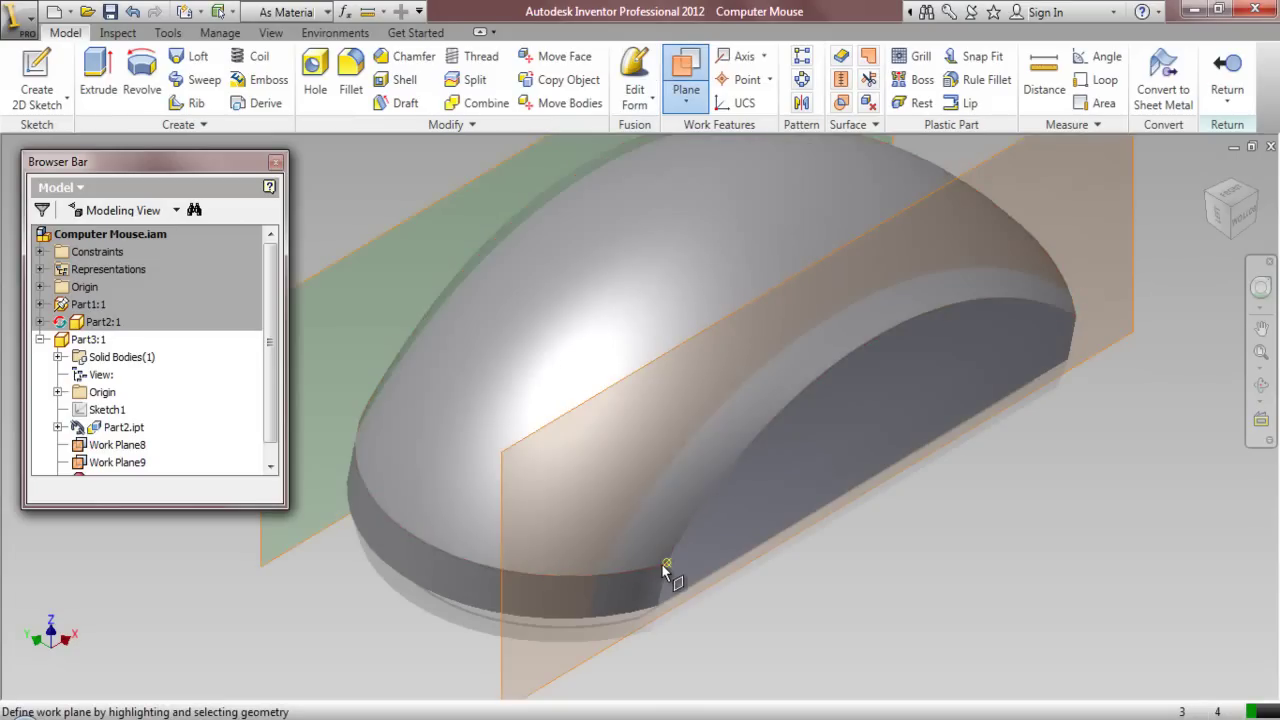
scroll(661, 566, up, 3)
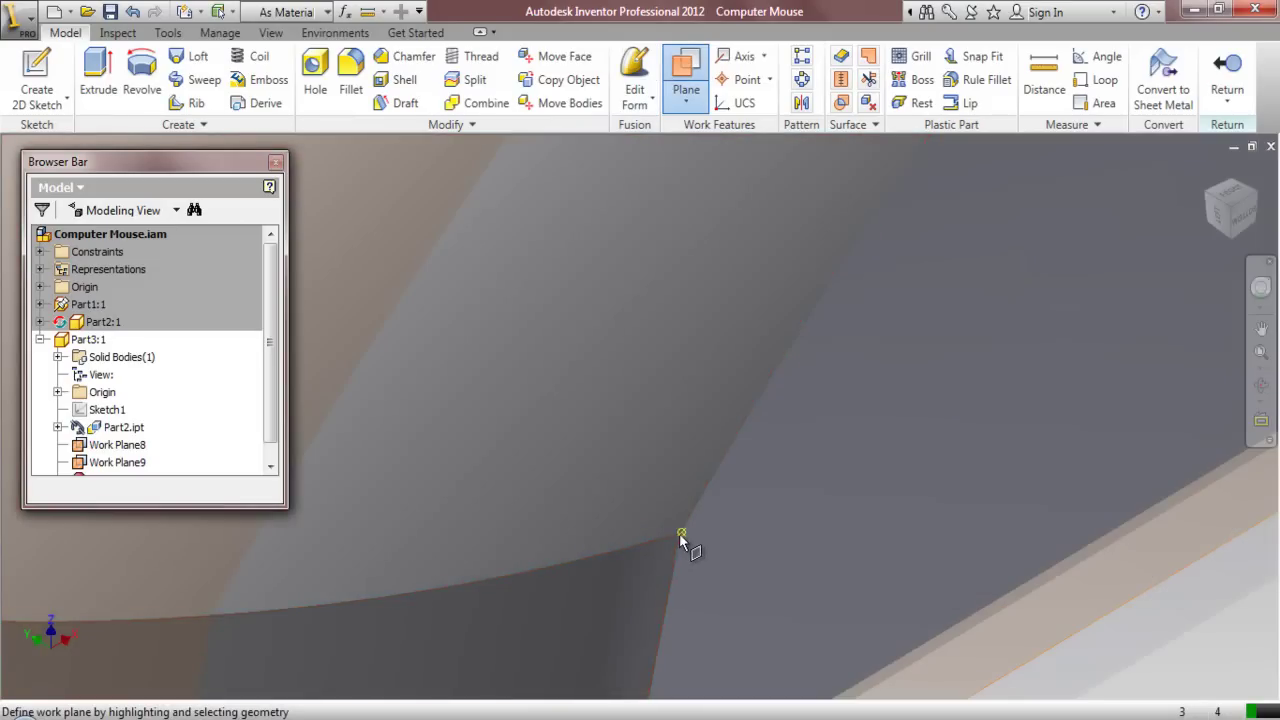
click(680, 533)
scroll(710, 520, down, 6)
click(694, 555)
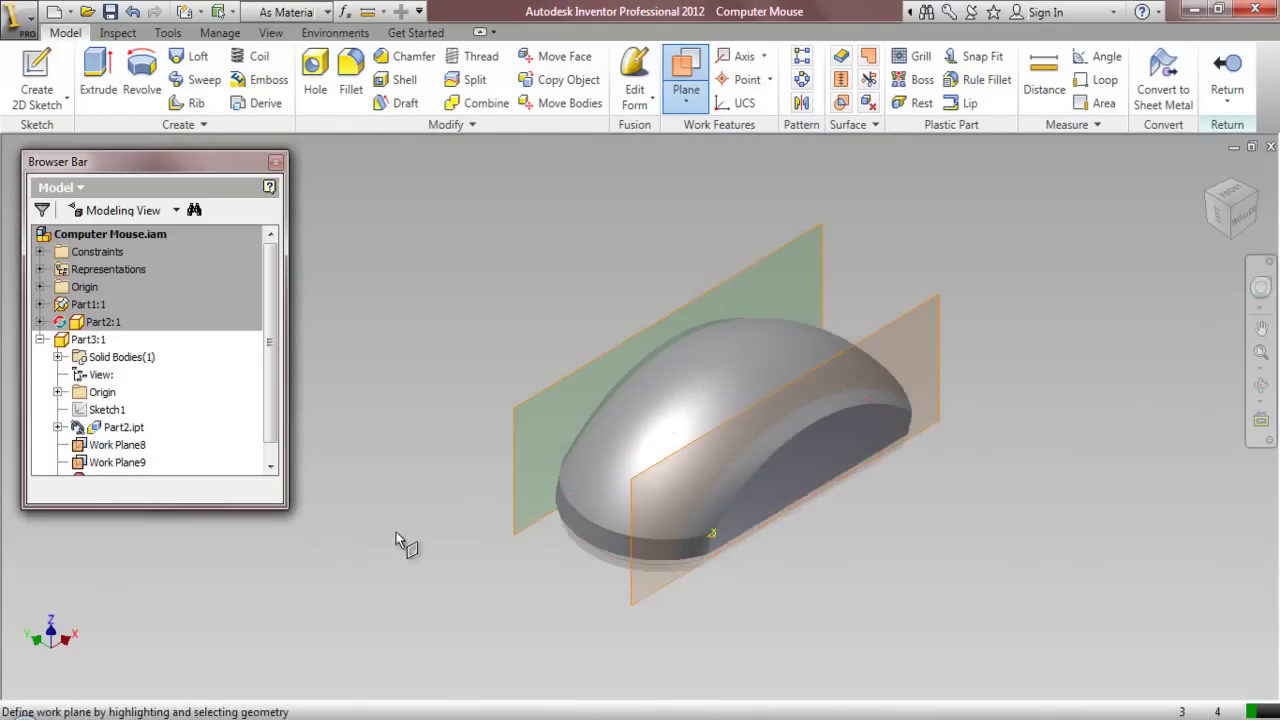
click(57, 392)
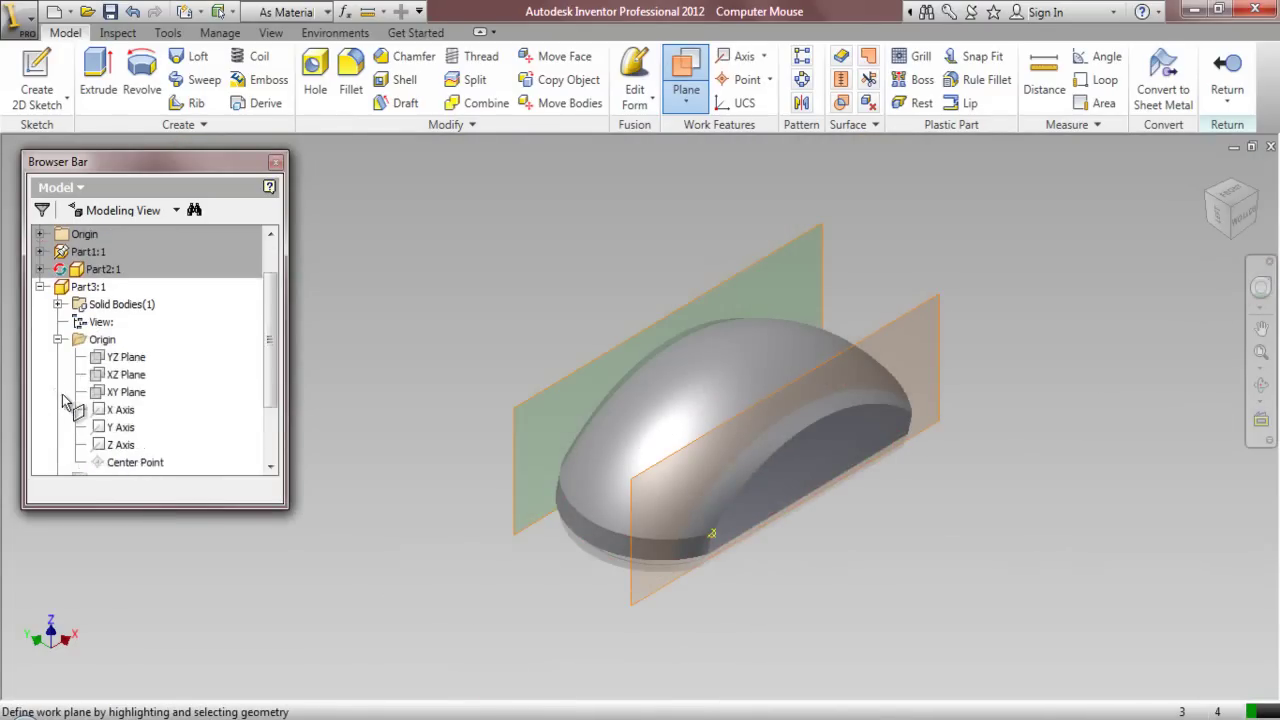
click(124, 374)
scroll(571, 621, up, 5)
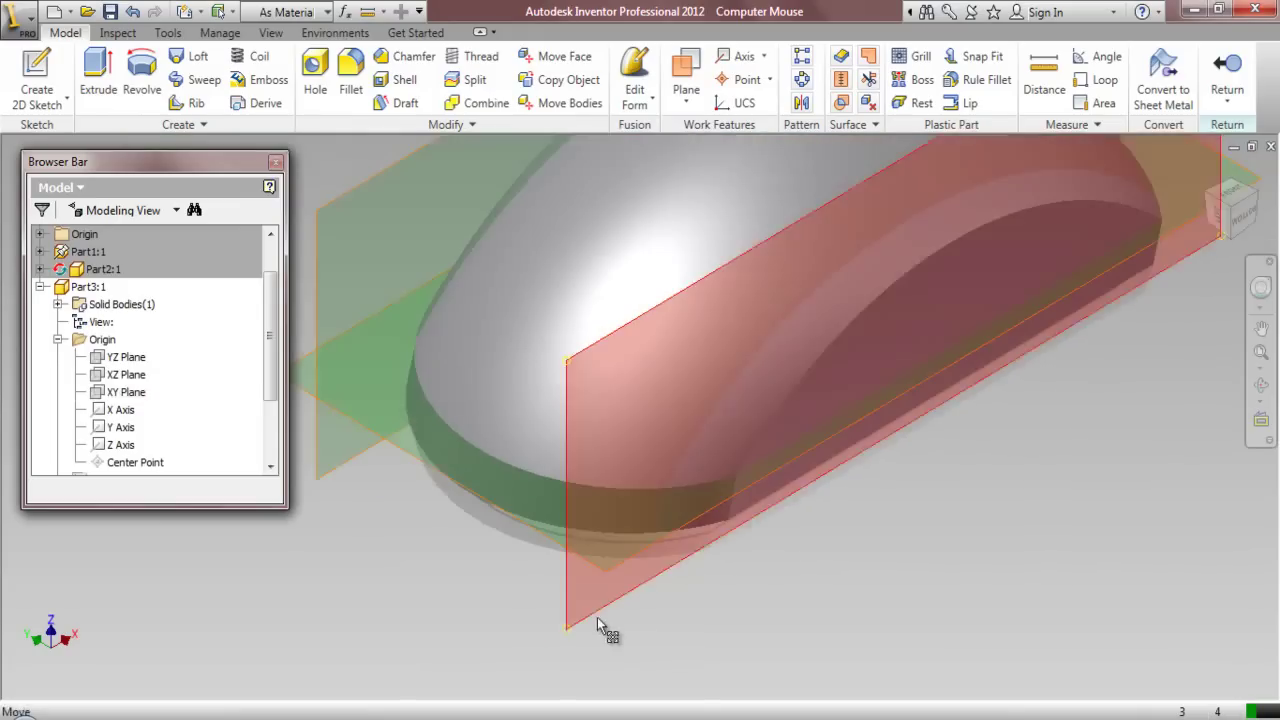
Create another work plane offset -.03125 in from the new horizontal work plane
click(686, 85)
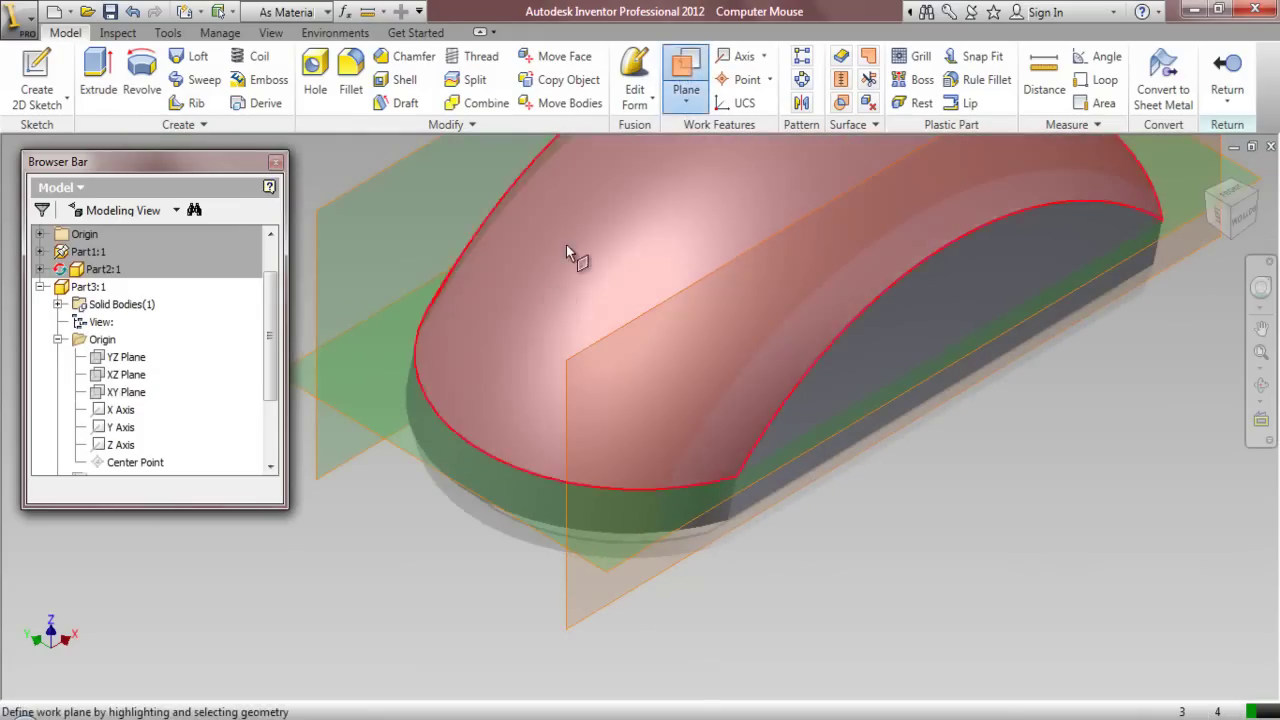
scroll(518, 408, down, 4)
scroll(453, 400, up, 3)
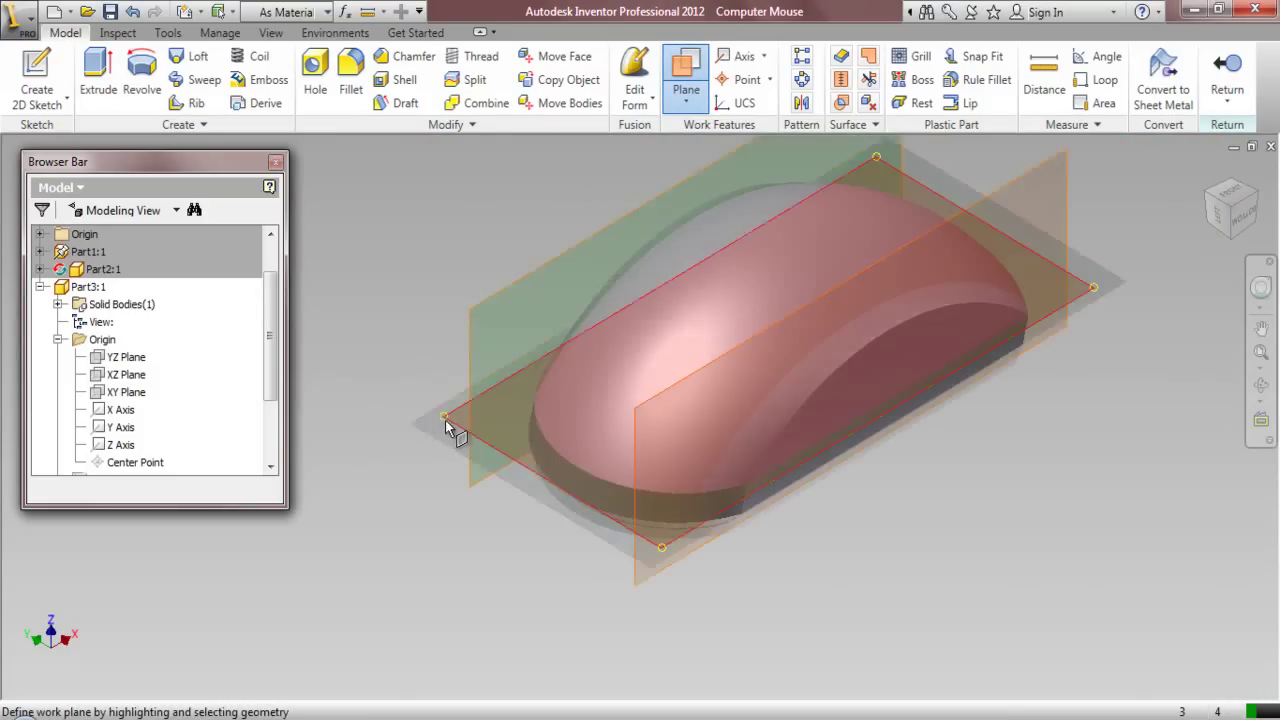
click(447, 387)
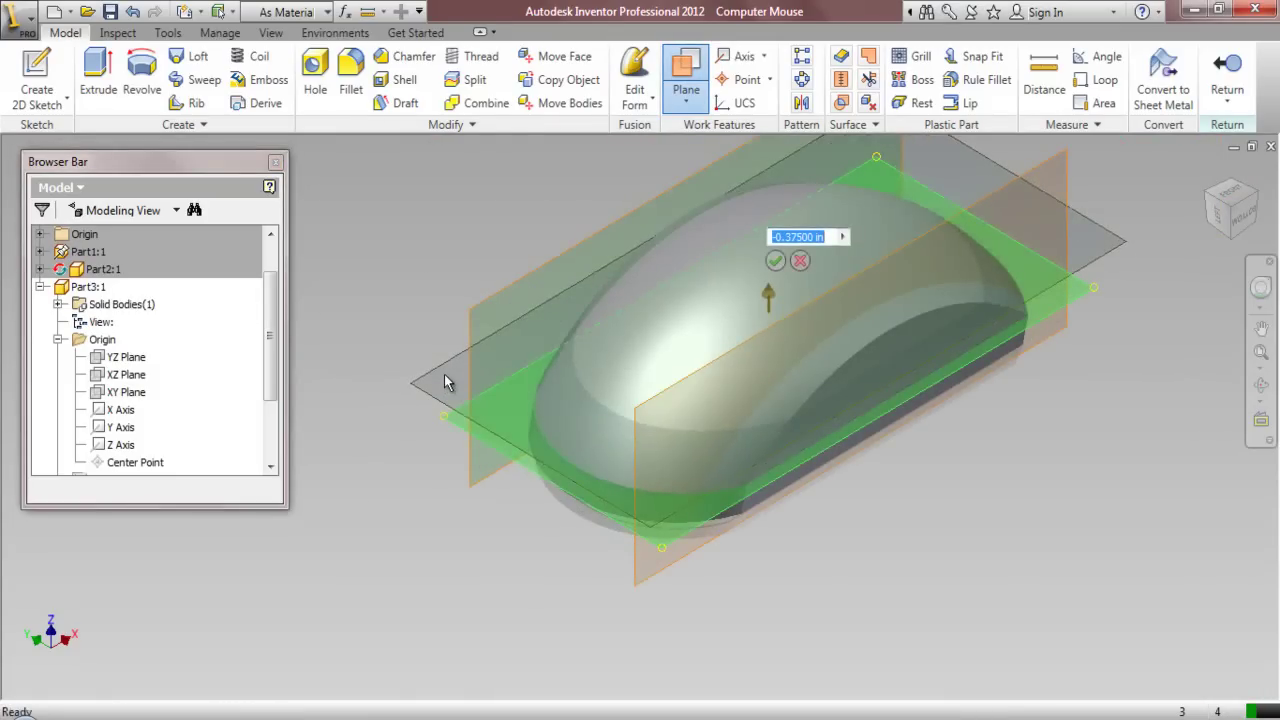
text(-.03125)
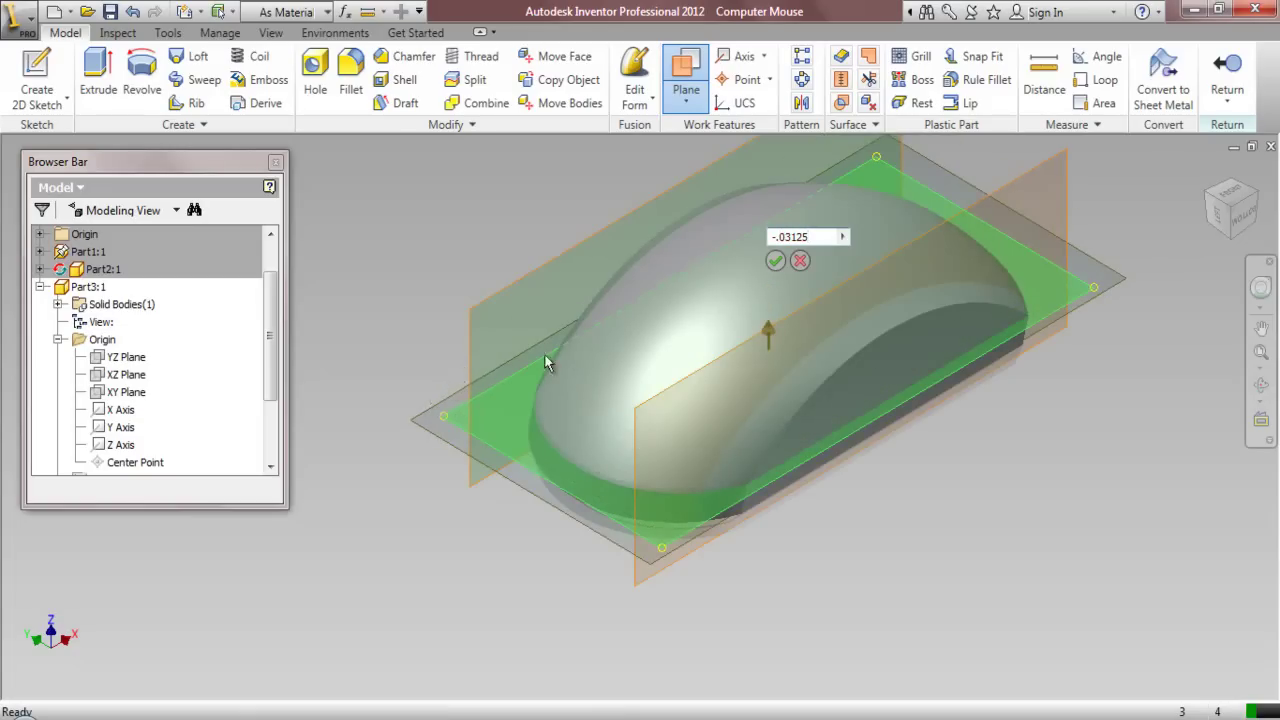
click(775, 260)
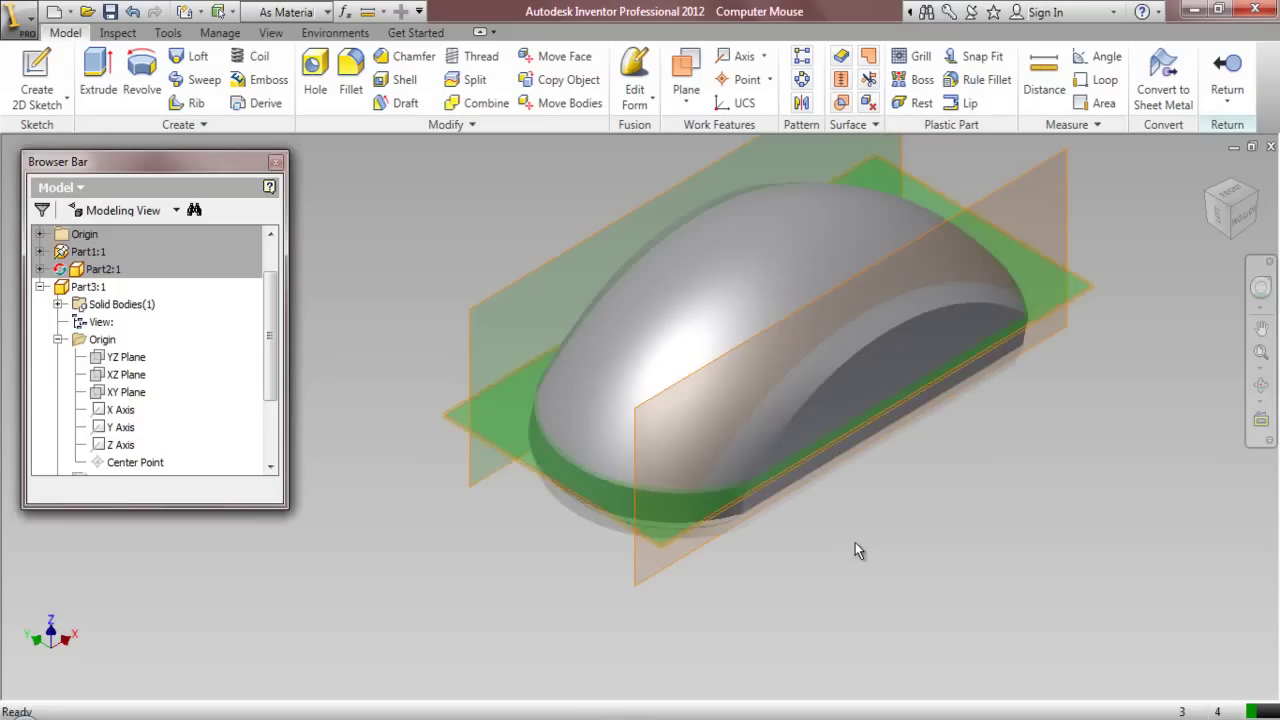
Measure the distance between the two horizontal work planes in the left view
scroll(722, 563, up, 3)
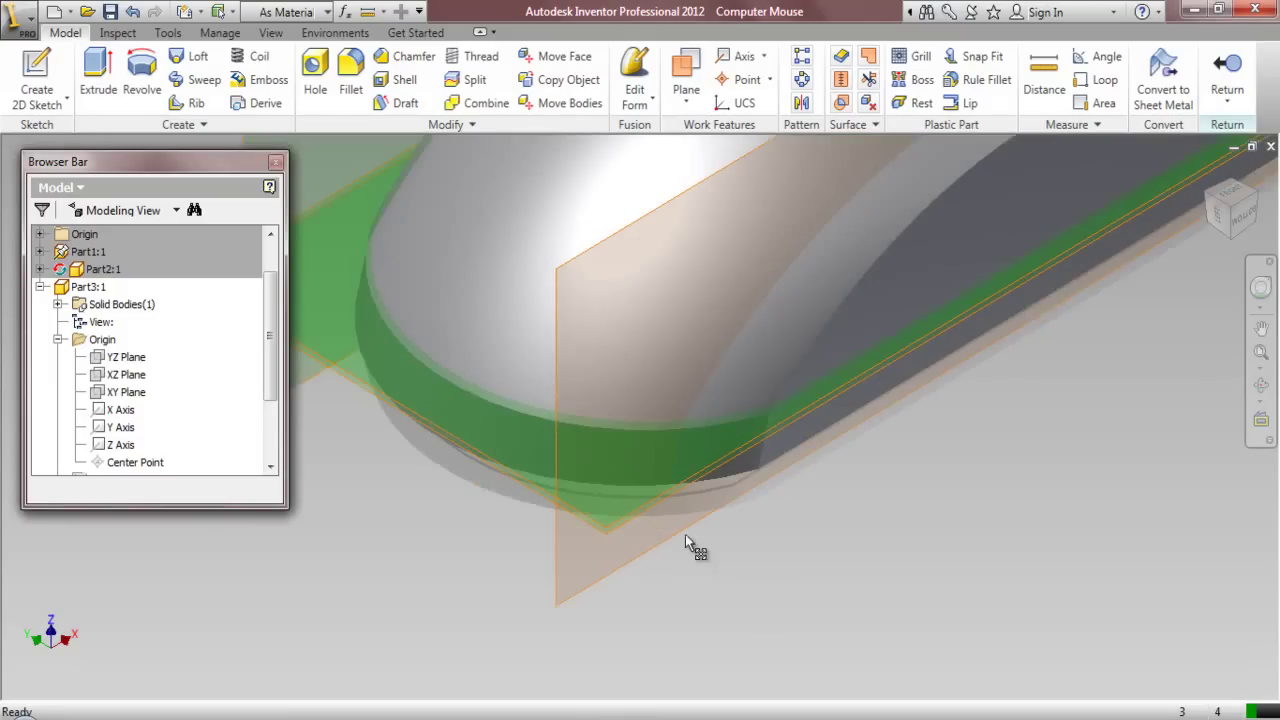
click(1218, 222)
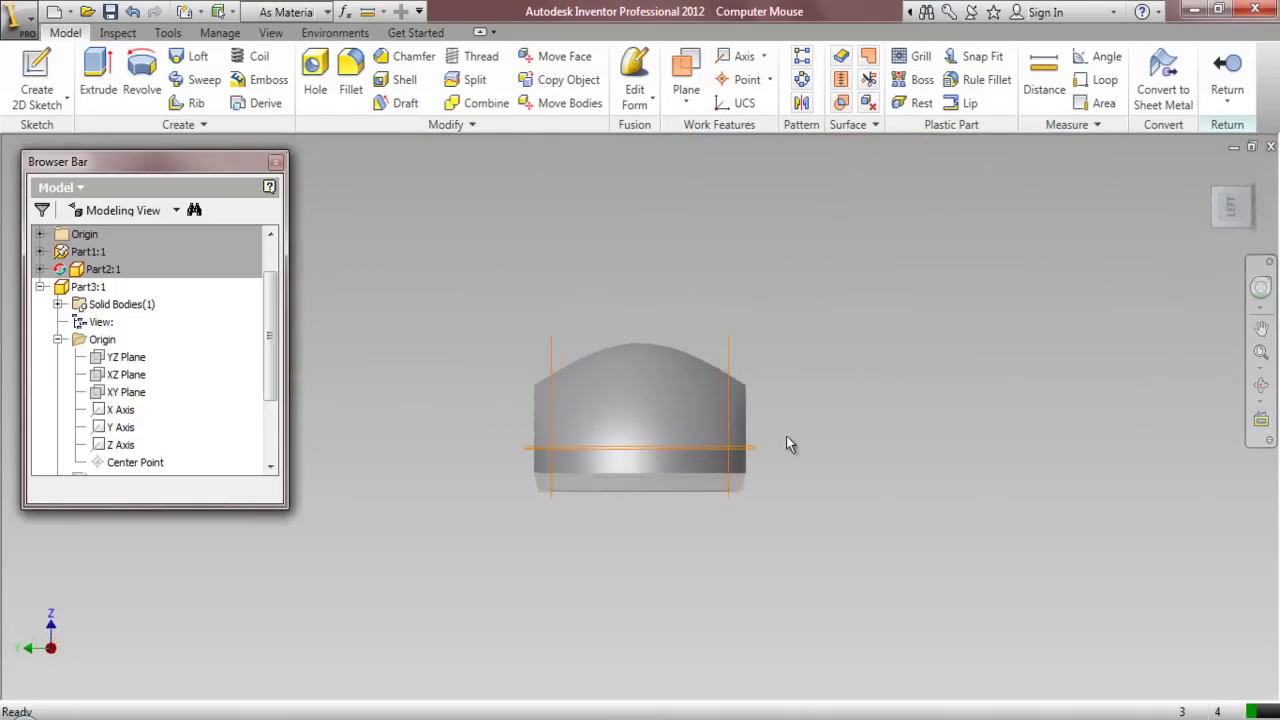
scroll(755, 455, up, 5)
scroll(767, 468, down, 5)
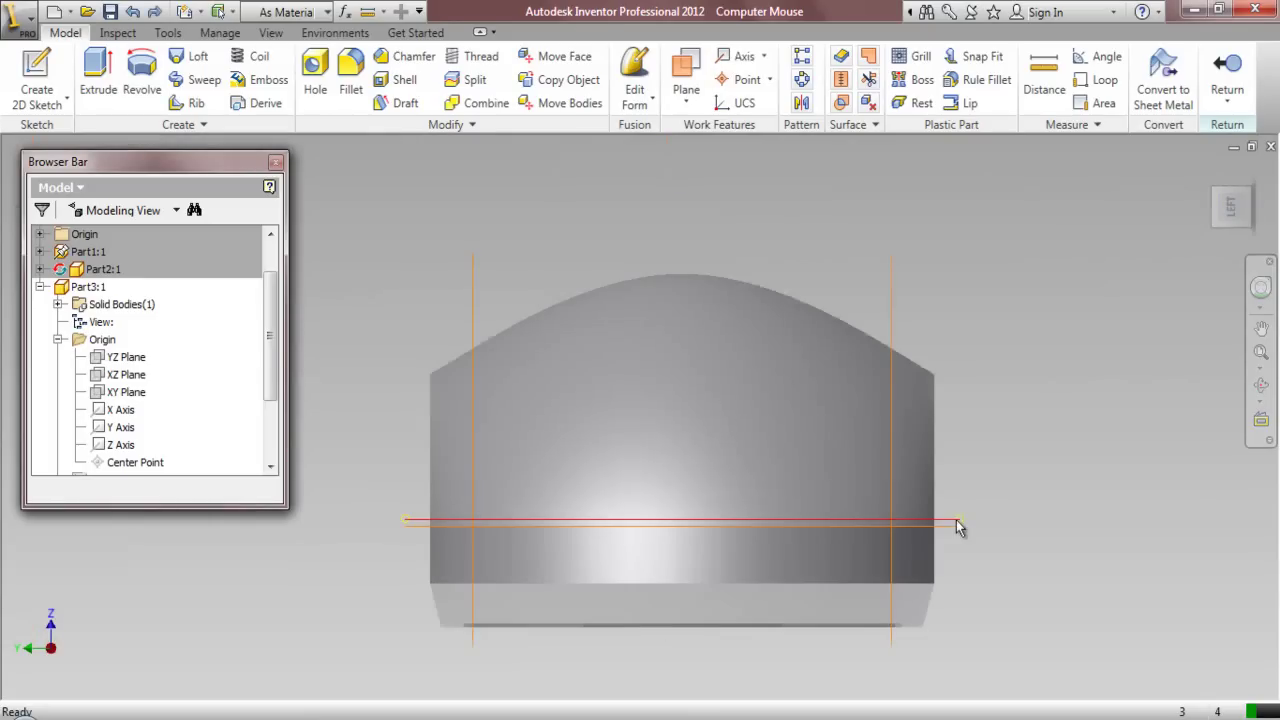
click(1044, 72)
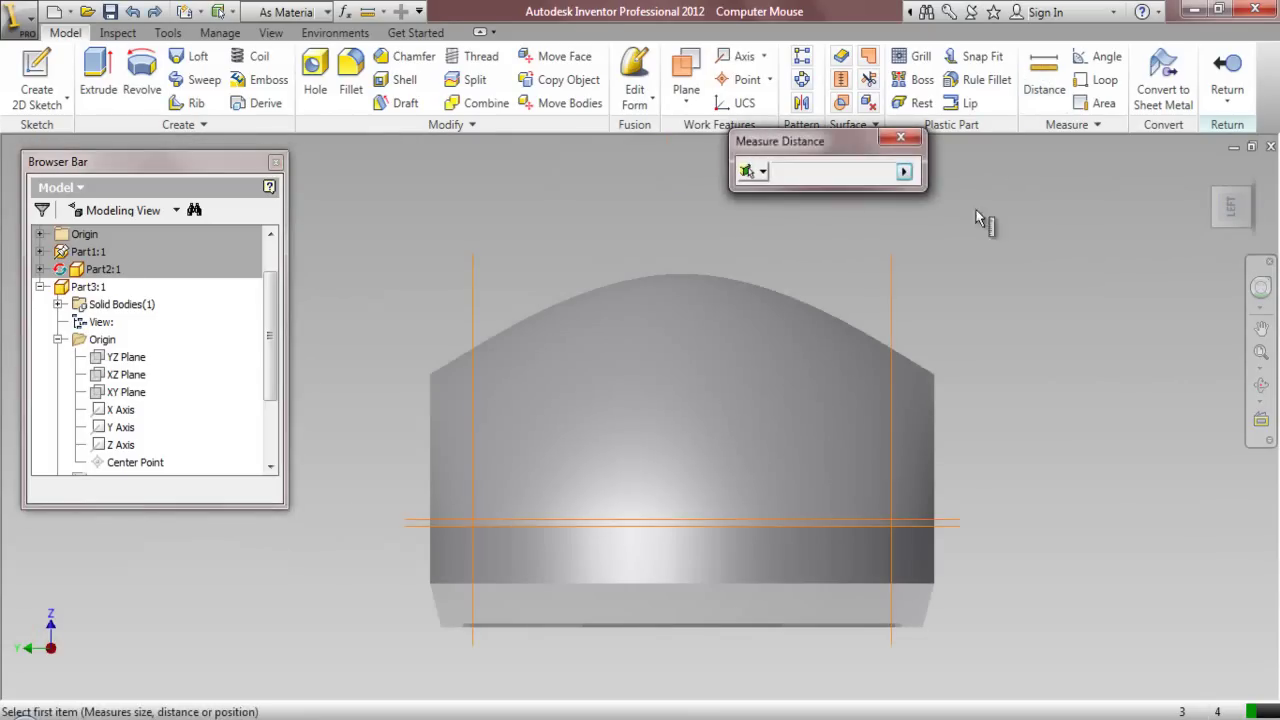
scroll(966, 501, up, 3)
click(949, 534)
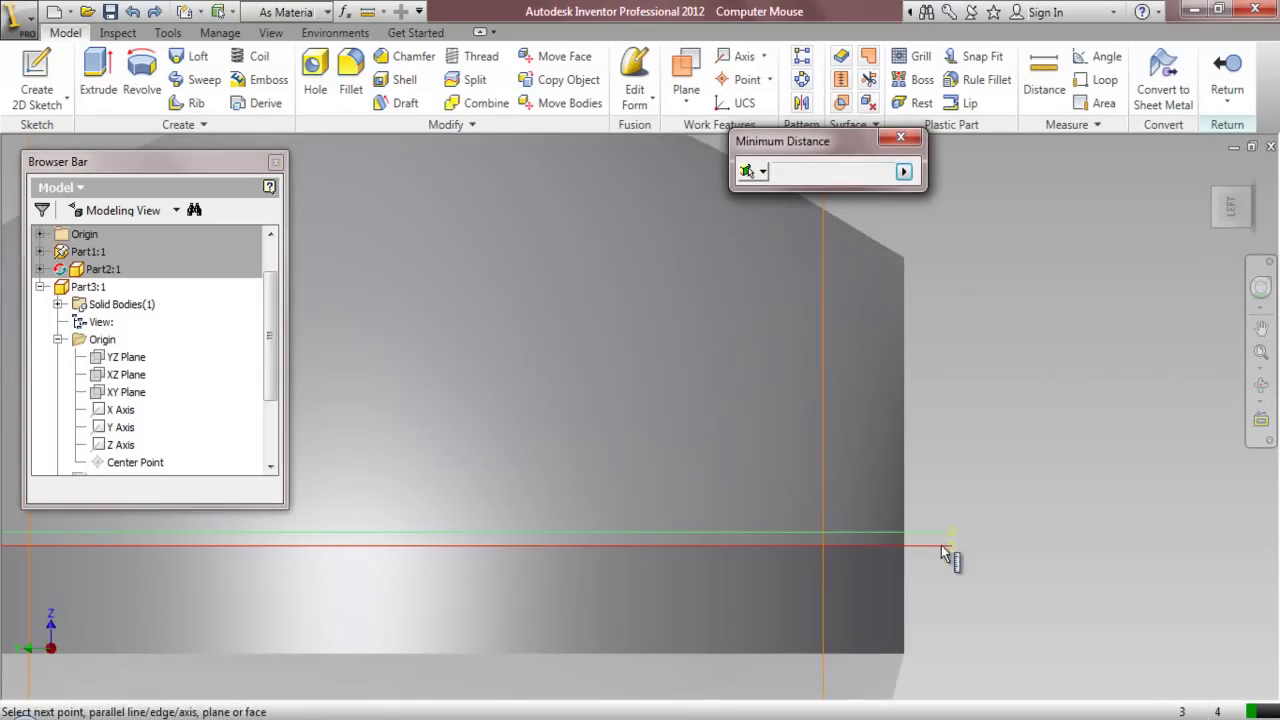
click(950, 547)
right_click(966, 343)
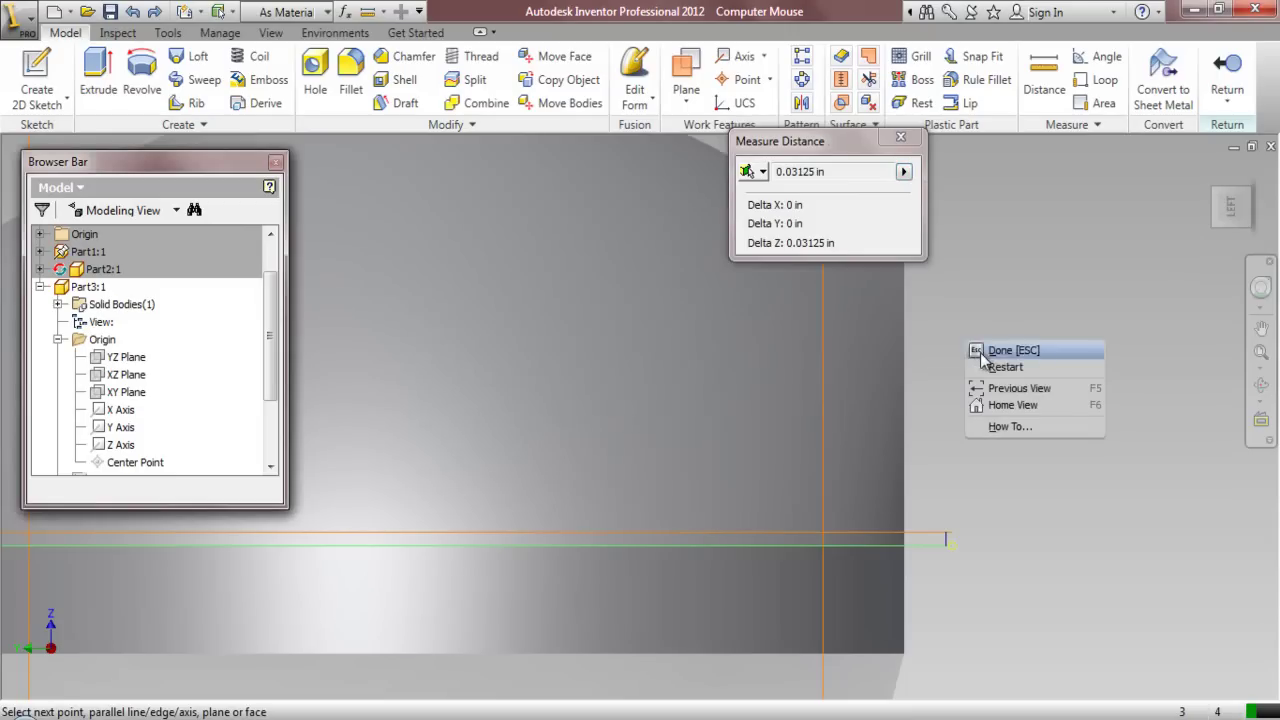
click(990, 389)
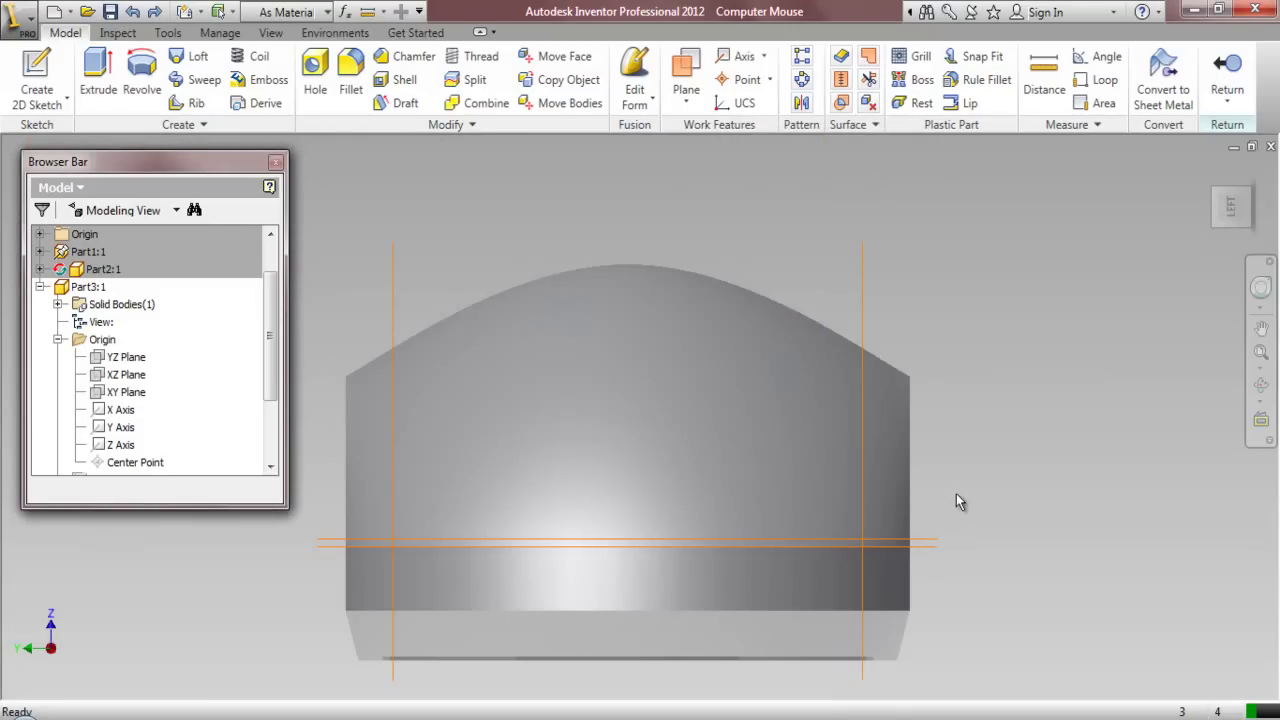
Hide the lower of the two horizontal work planes and collapse Part3's Origin folder
scroll(770, 470, up, 2)
right_click(768, 465)
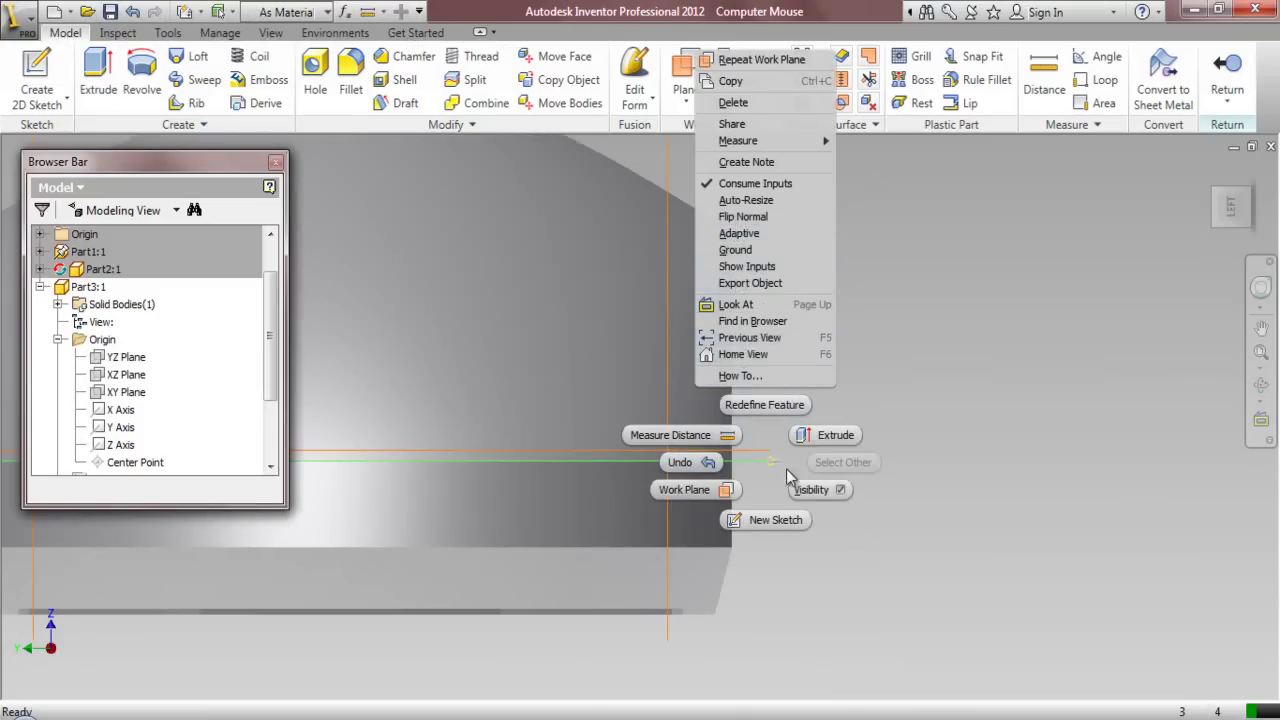
click(812, 489)
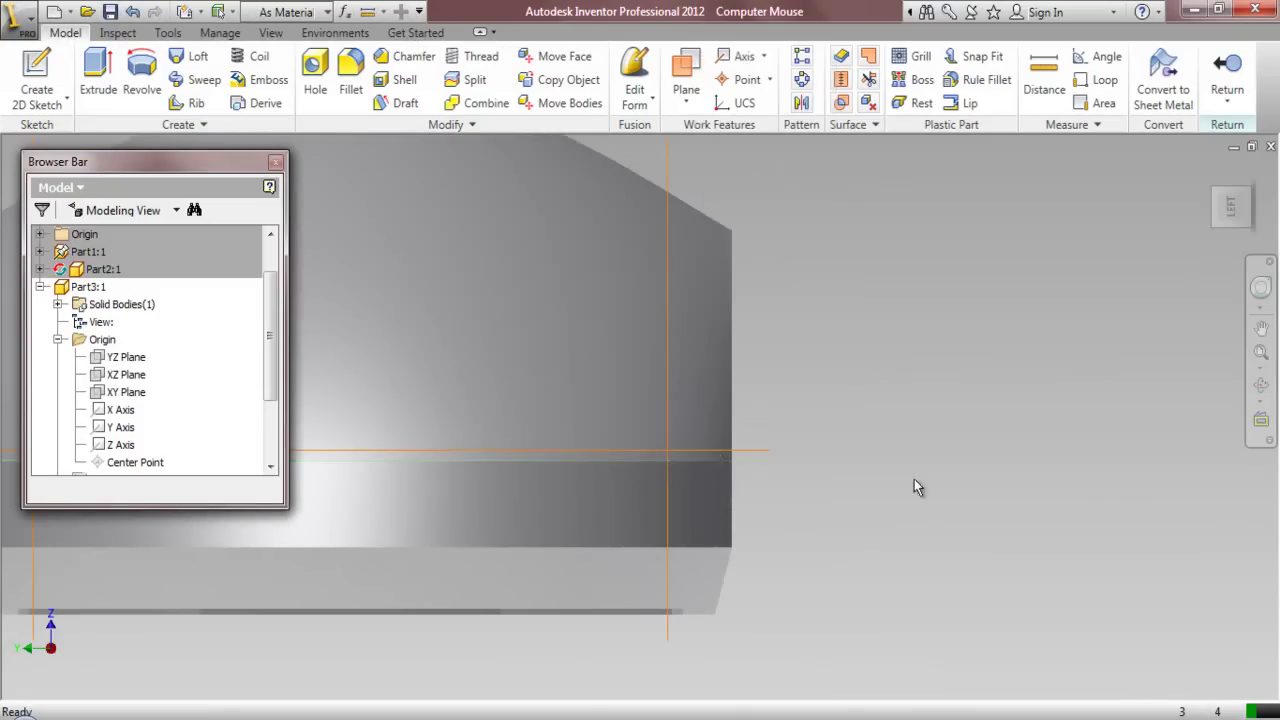
scroll(914, 486, down, 3)
scroll(900, 480, up, 2)
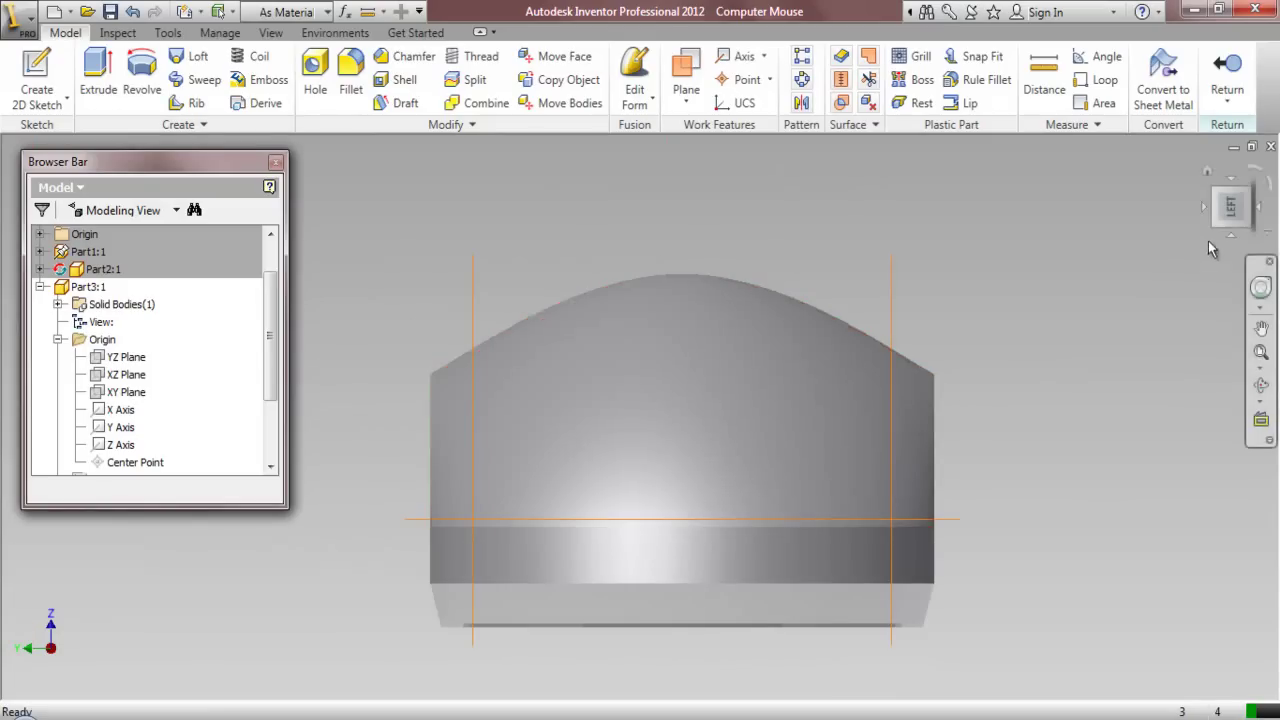
click(1249, 197)
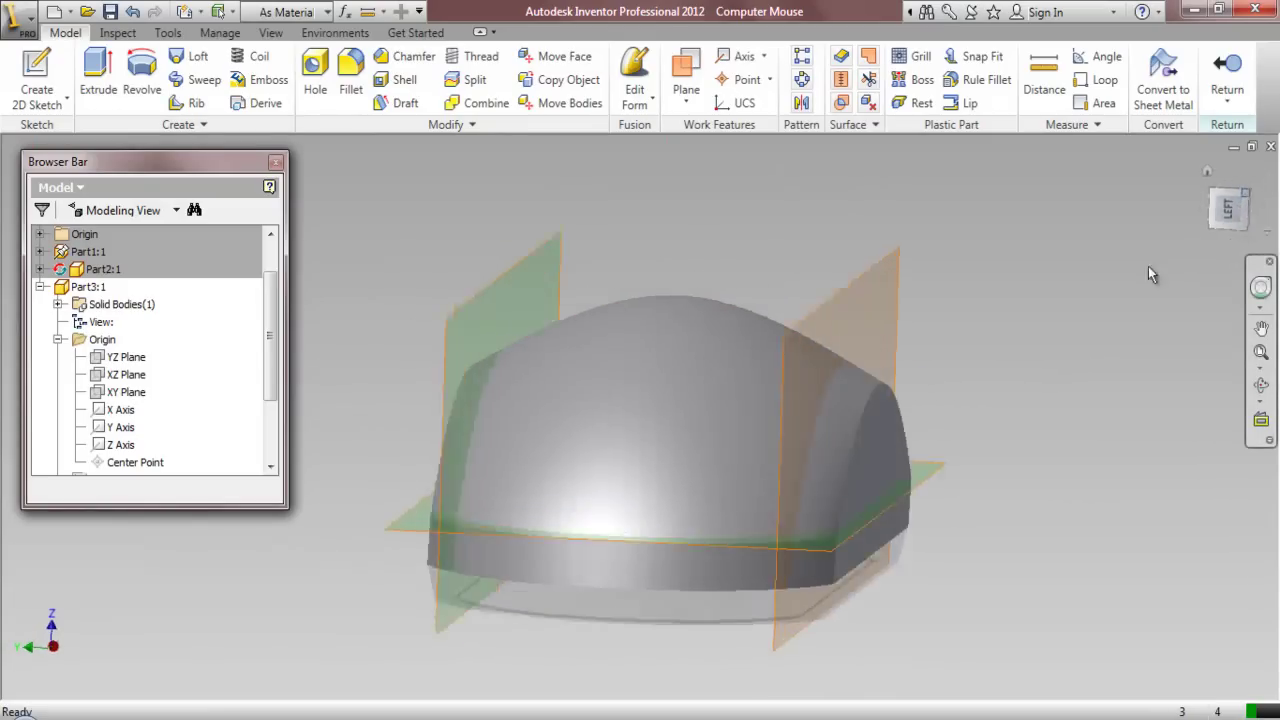
scroll(1040, 433, up, 2)
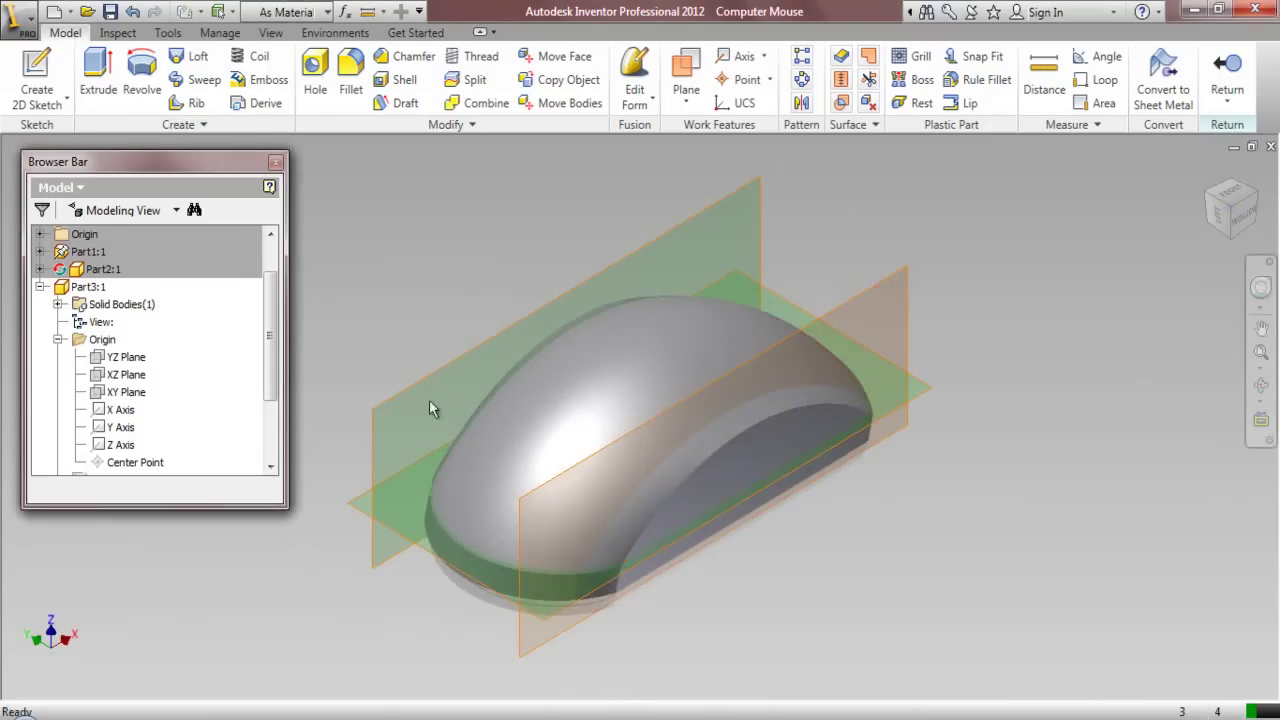
click(58, 339)
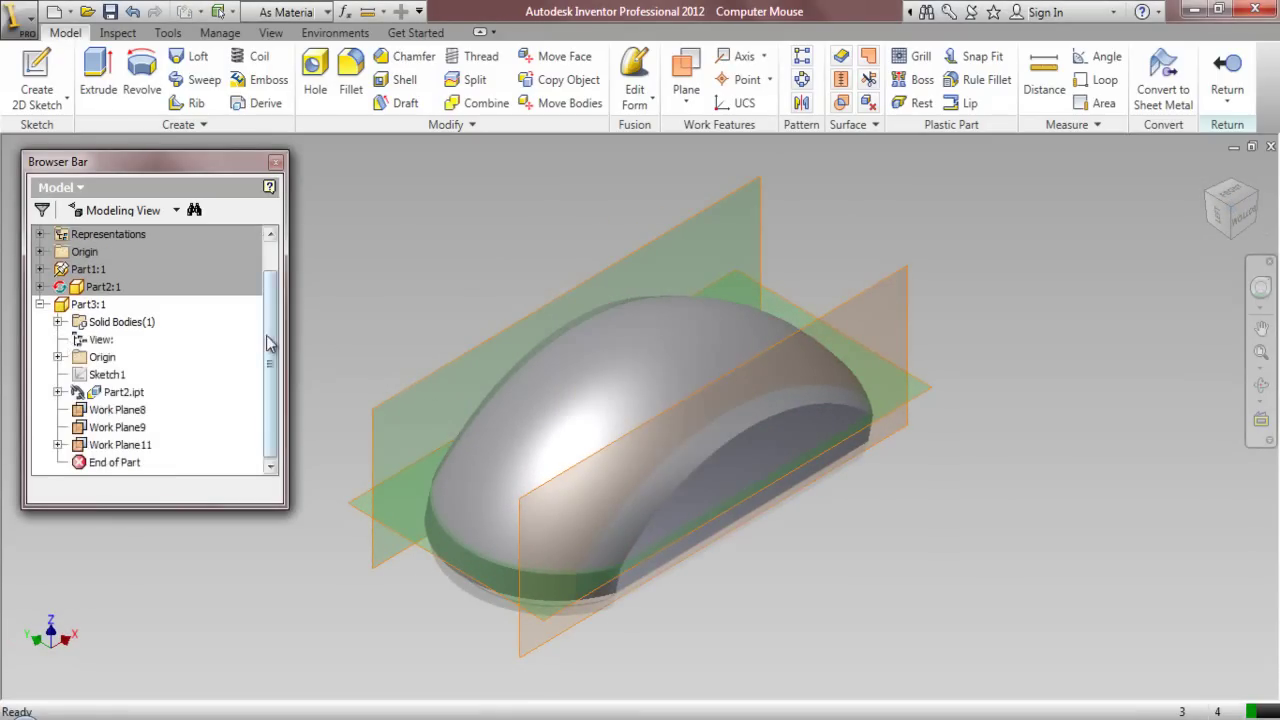
Split Part3 with Trim Solid at the vertical work plane nearest the viewer, removing the thin portion outside it
click(475, 82)
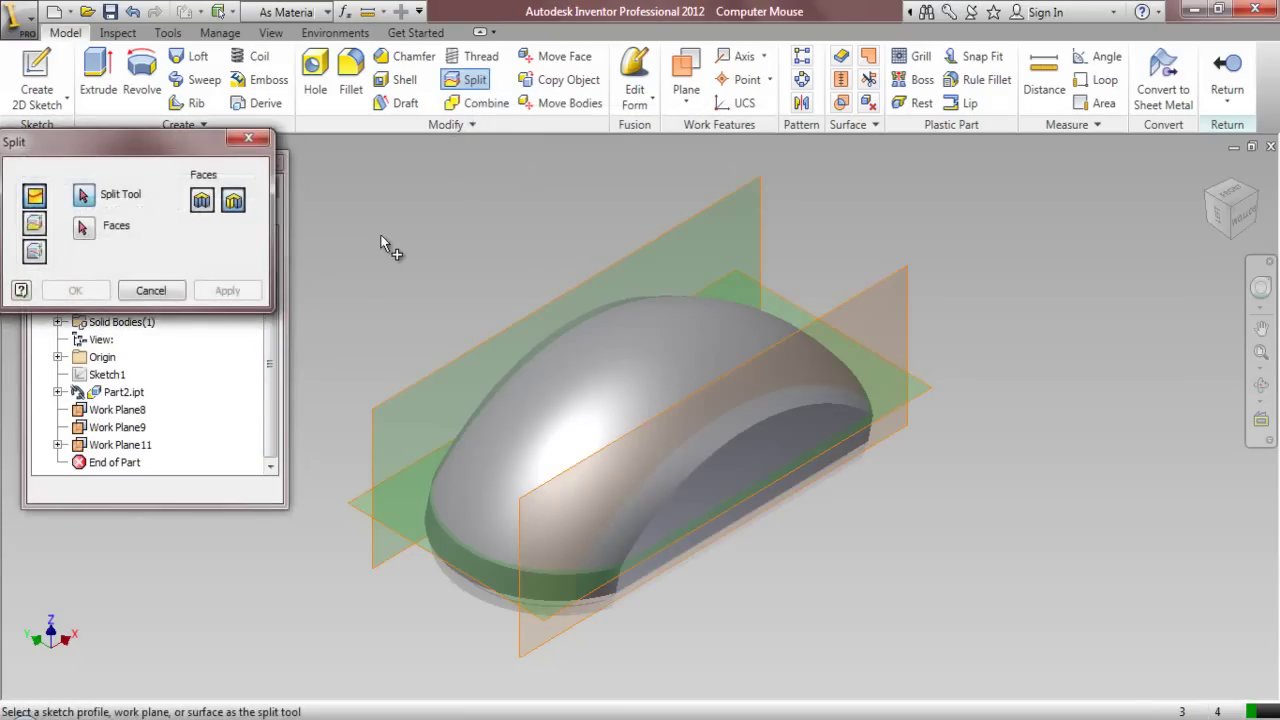
click(35, 225)
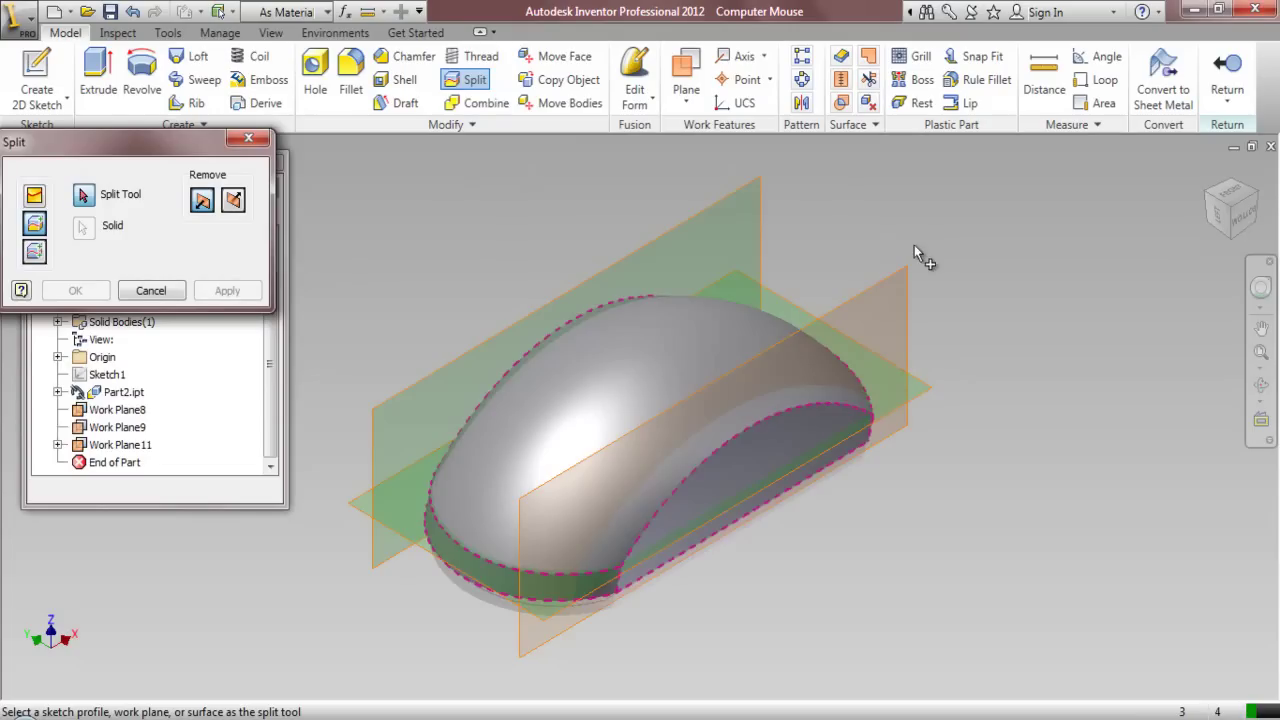
click(905, 275)
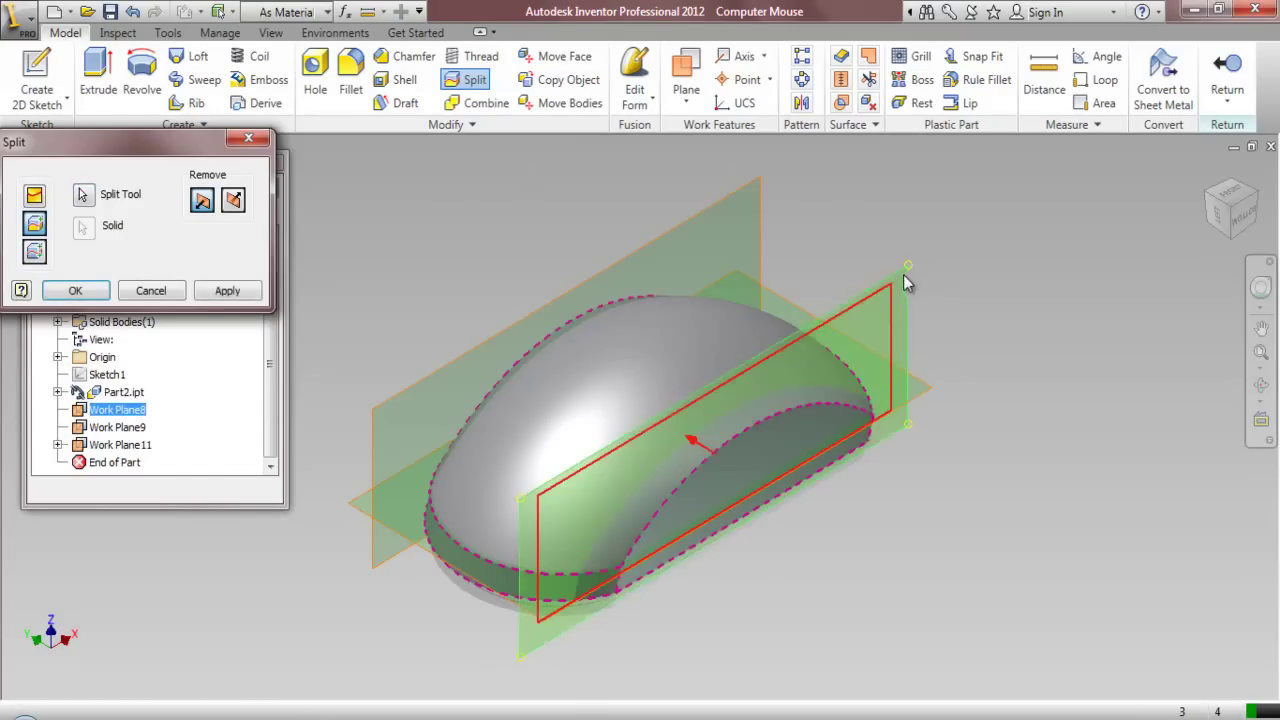
click(236, 201)
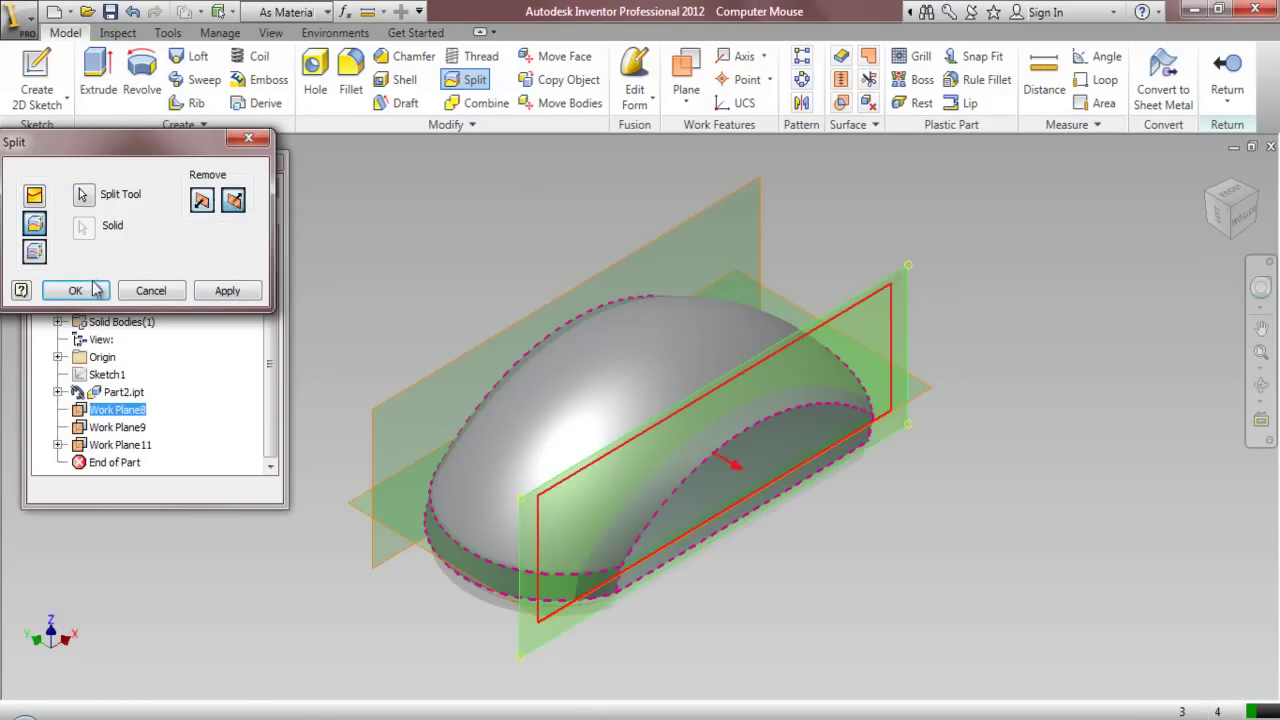
click(218, 290)
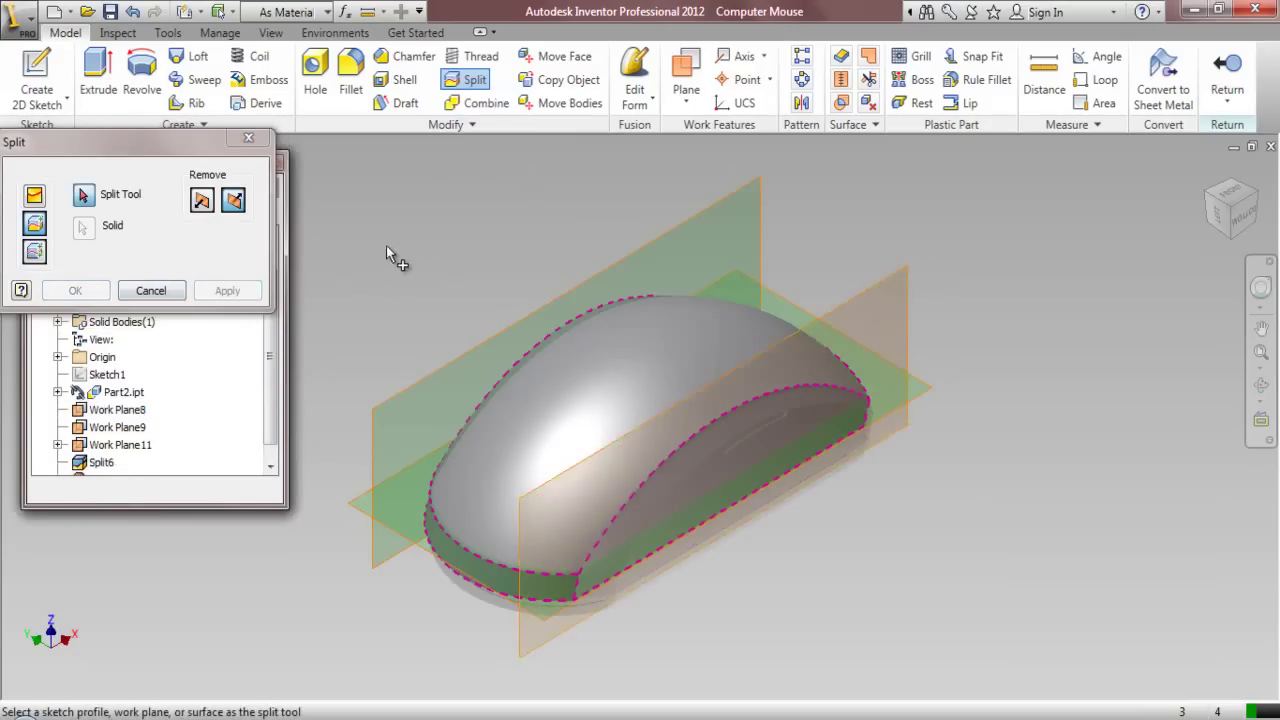
Trim Part3's opposite flat side with the Split tool, using the vertical work plane there
click(1213, 205)
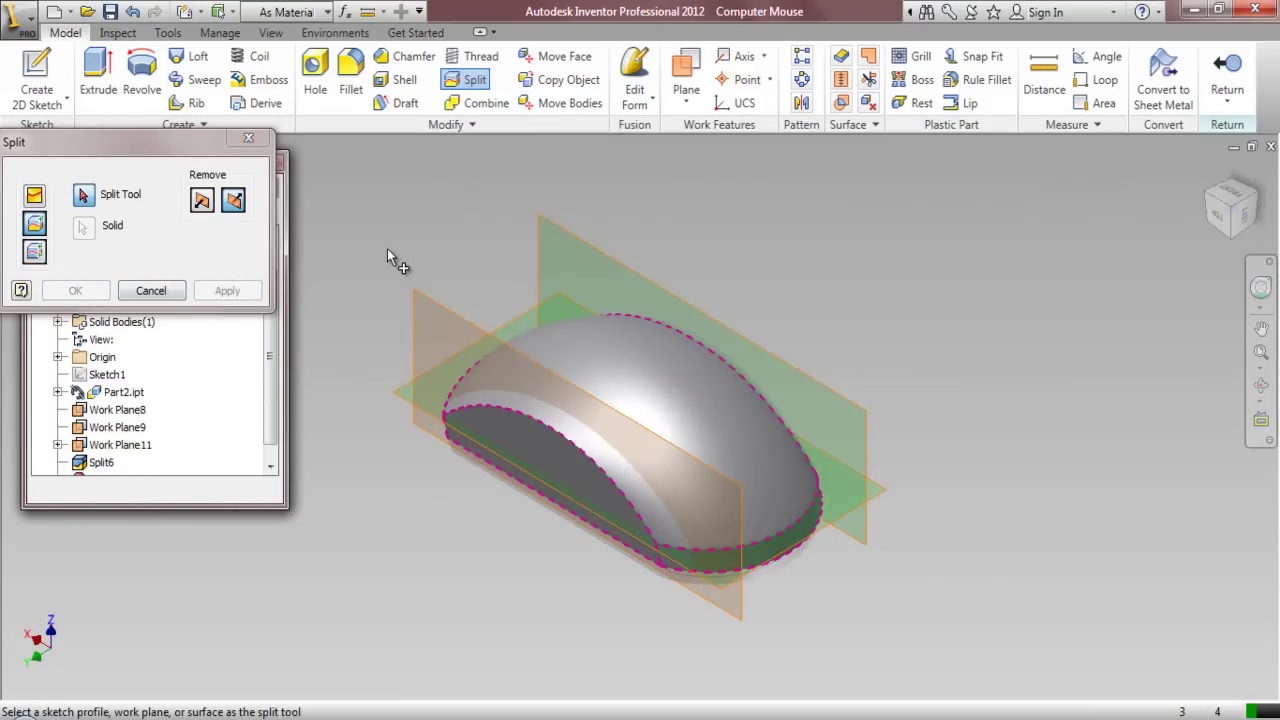
click(413, 297)
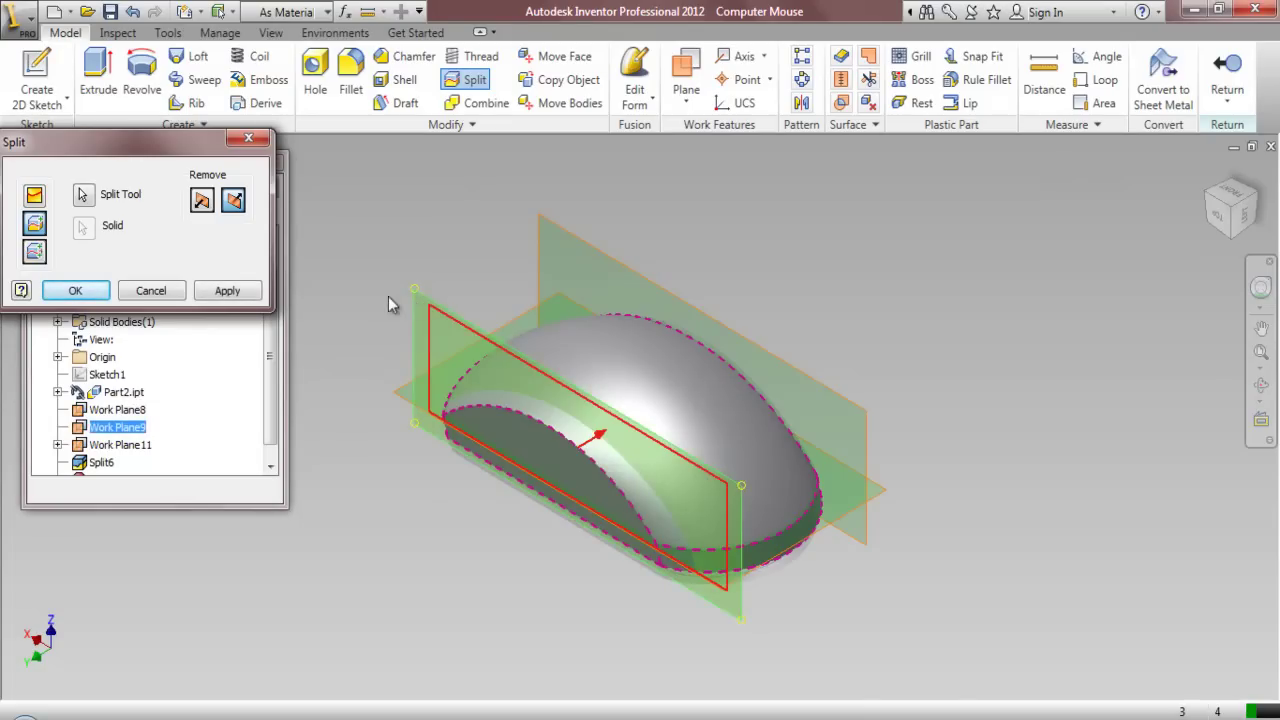
Trim the solid at Work Plane9, removing the material on the outer side of the plane
click(374, 297)
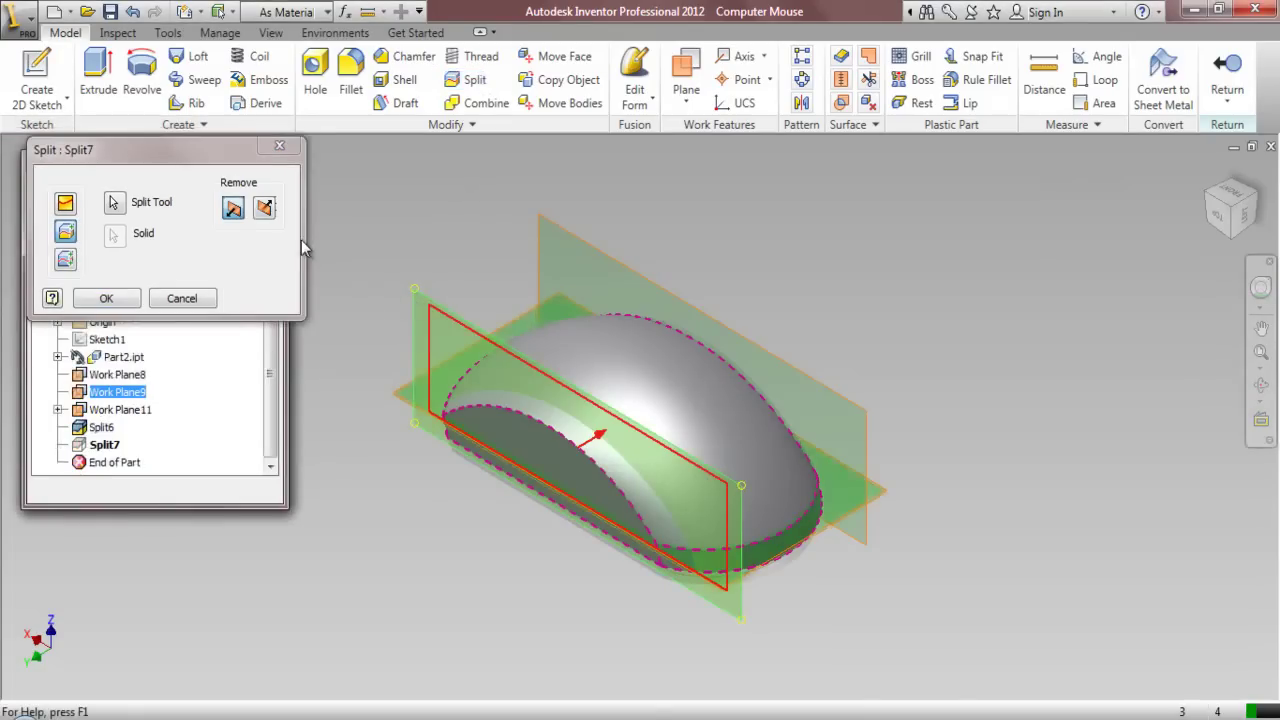
click(133, 296)
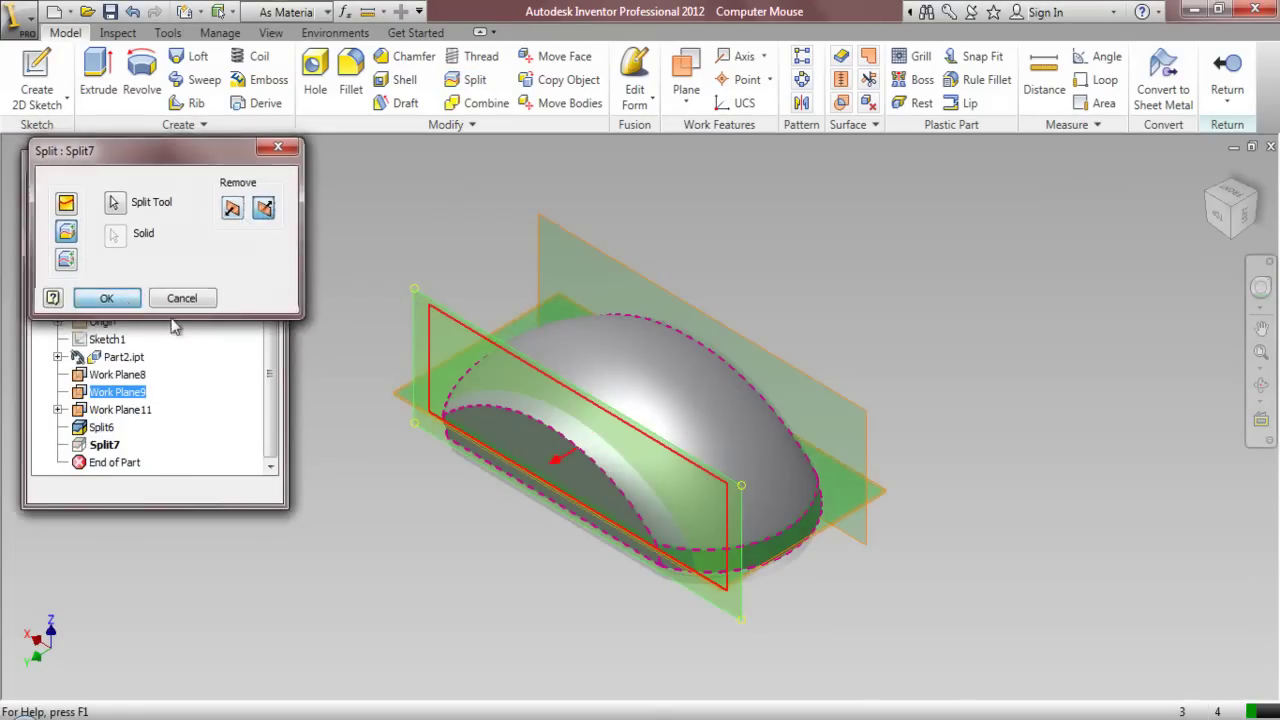
Hide Work Plane8, Work Plane9 and Work Plane11, and save the file
click(559, 226)
ctrl+click(412, 300)
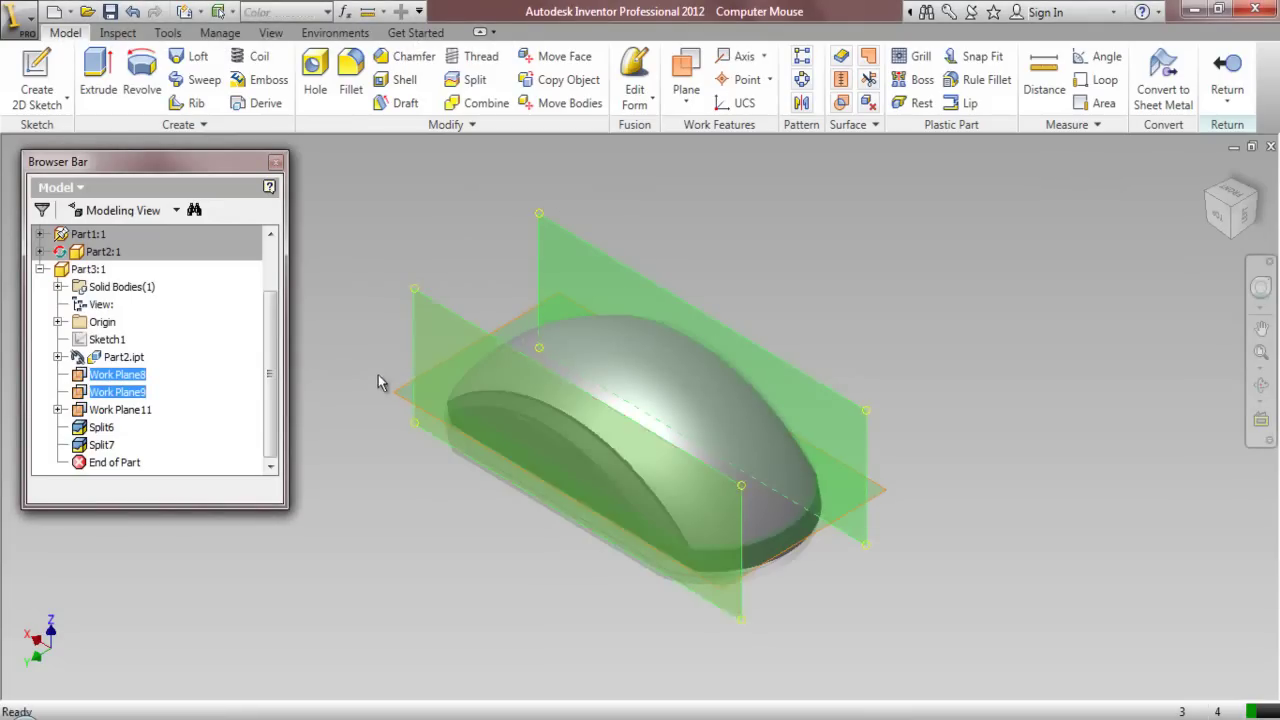
ctrl+click(400, 394)
right_click(397, 397)
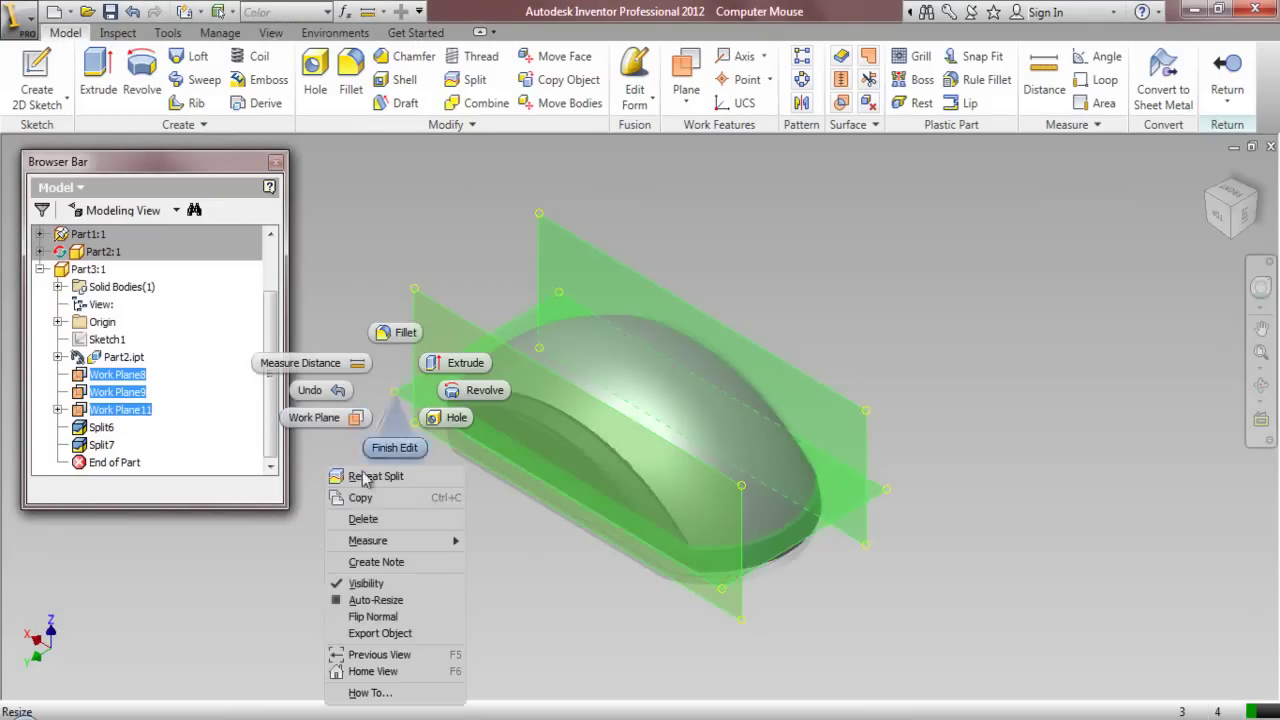
click(360, 584)
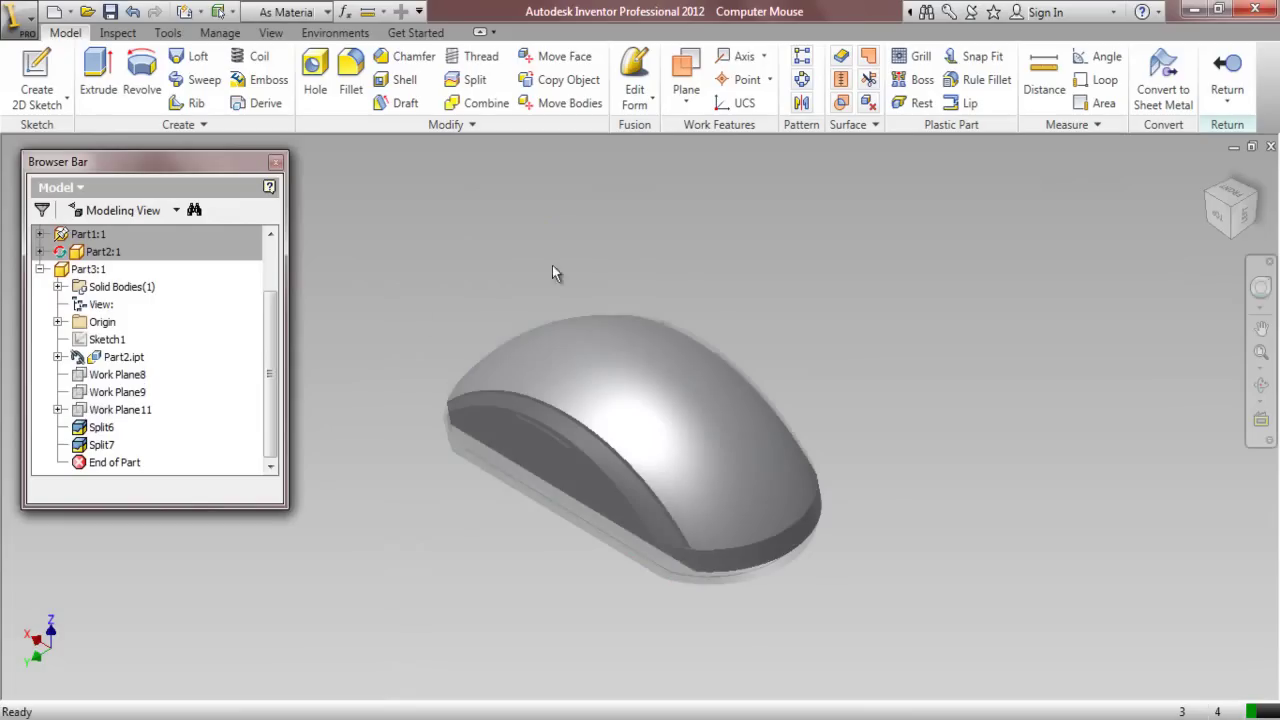
click(1204, 191)
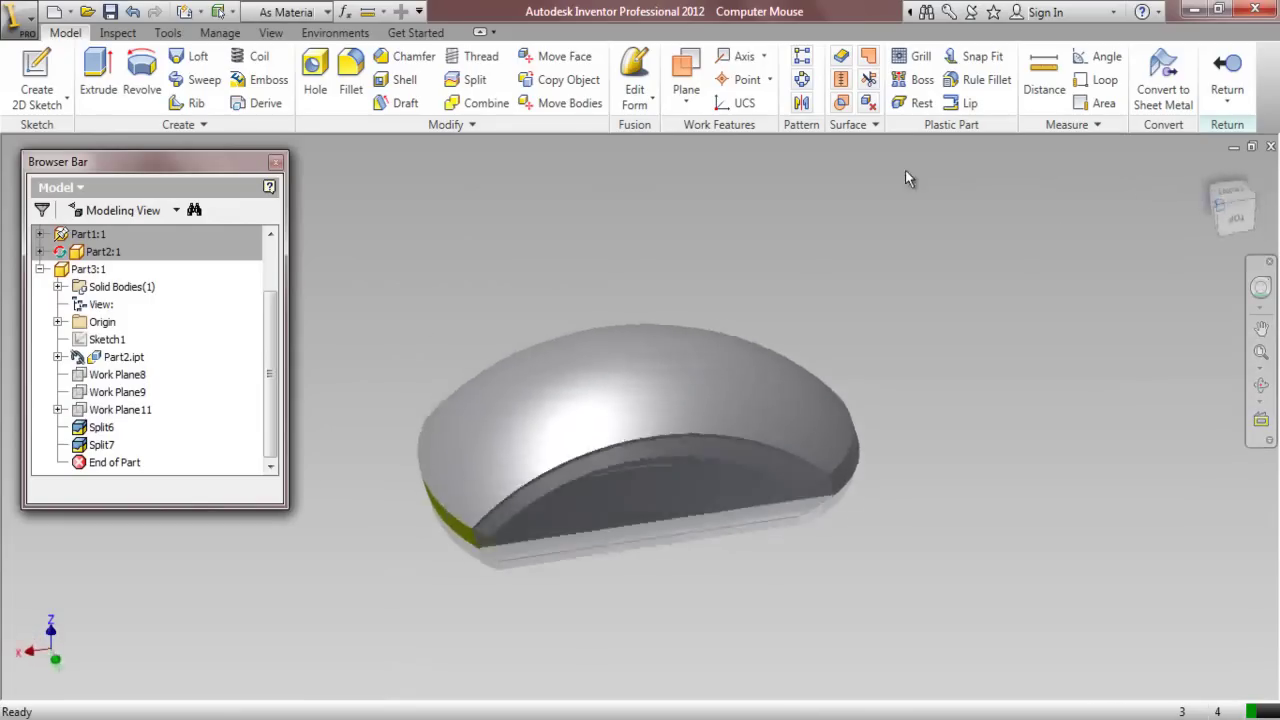
click(184, 12)
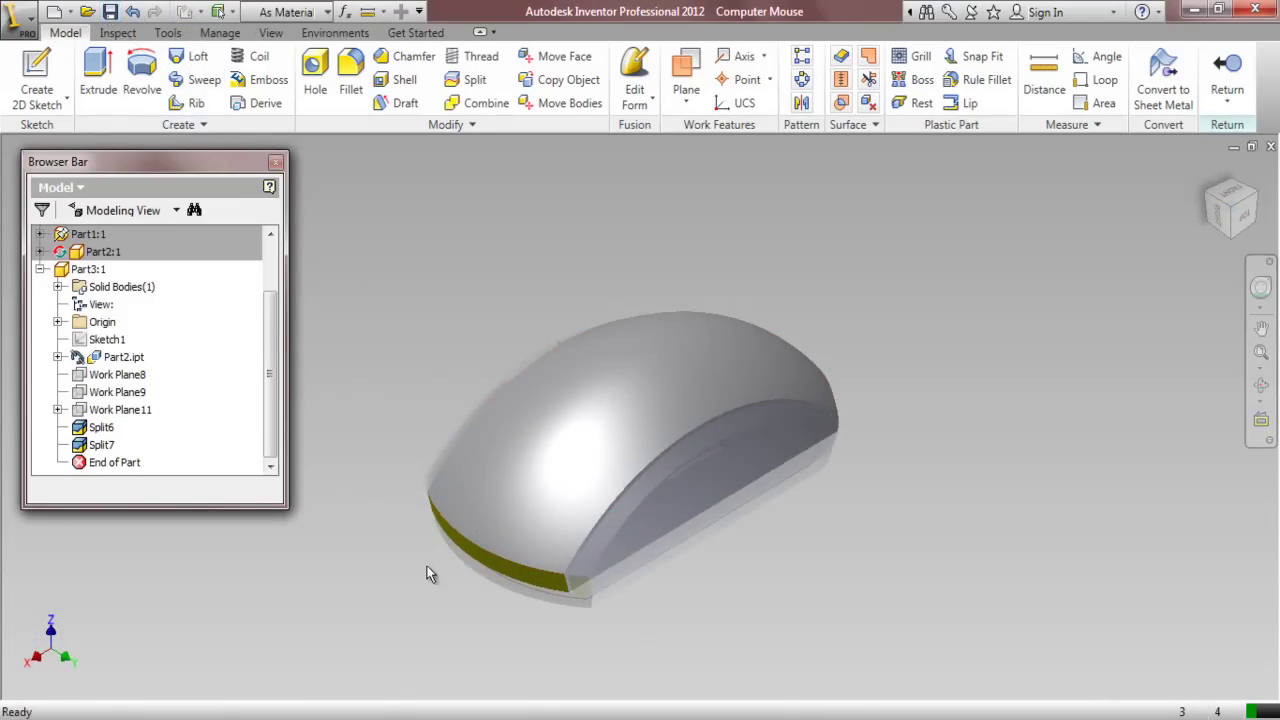
Create a new sketch on Part3's XY Plane and slice the graphics at the sketch plane
click(58, 322)
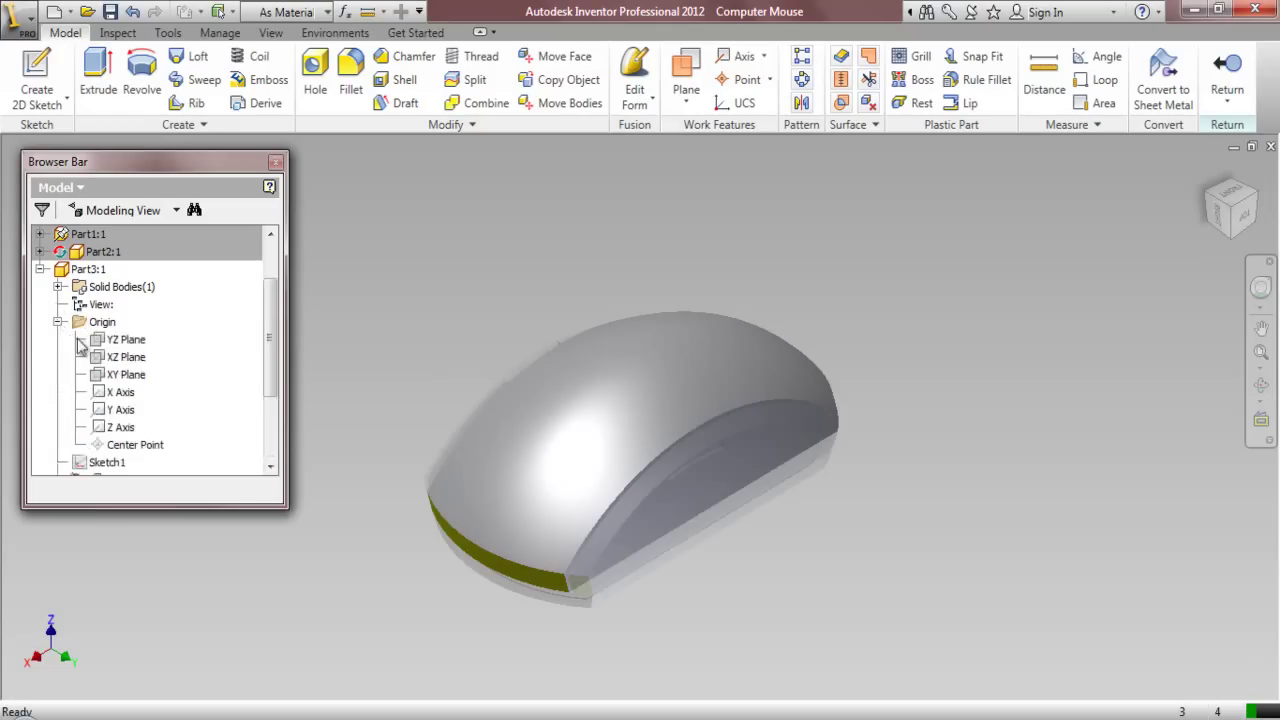
click(124, 376)
right_click(124, 376)
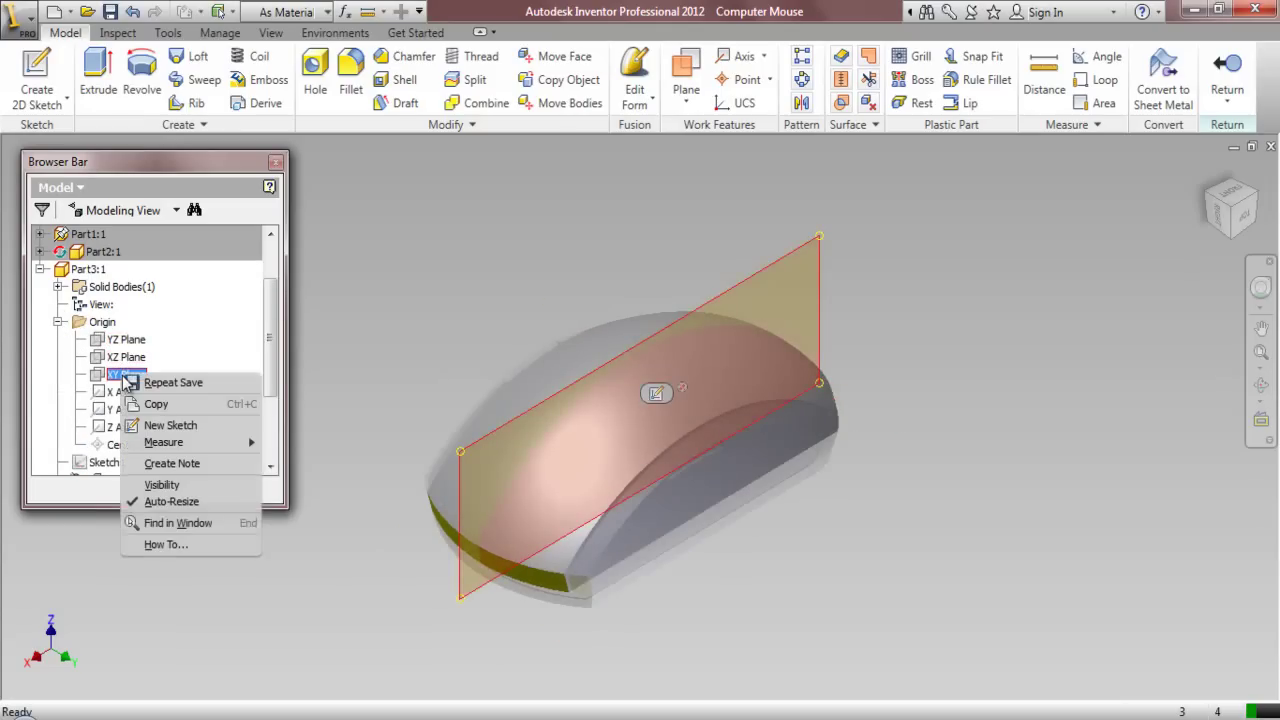
click(165, 423)
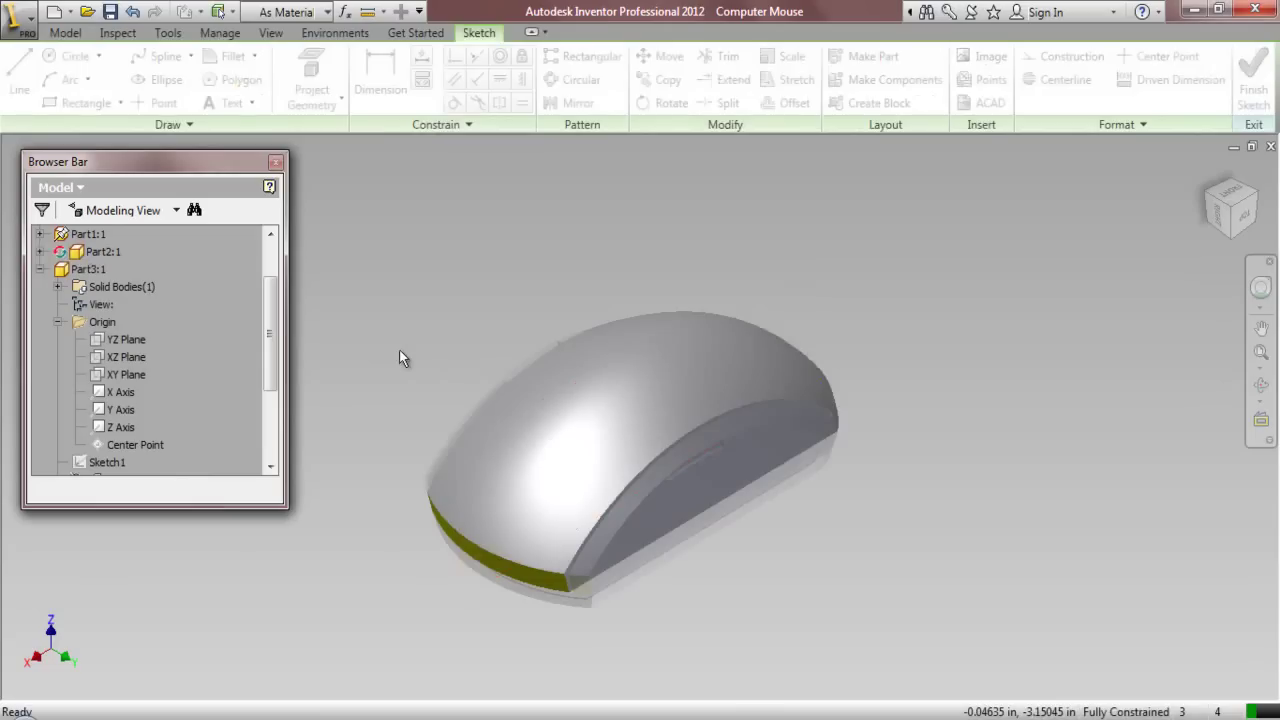
right_click(403, 254)
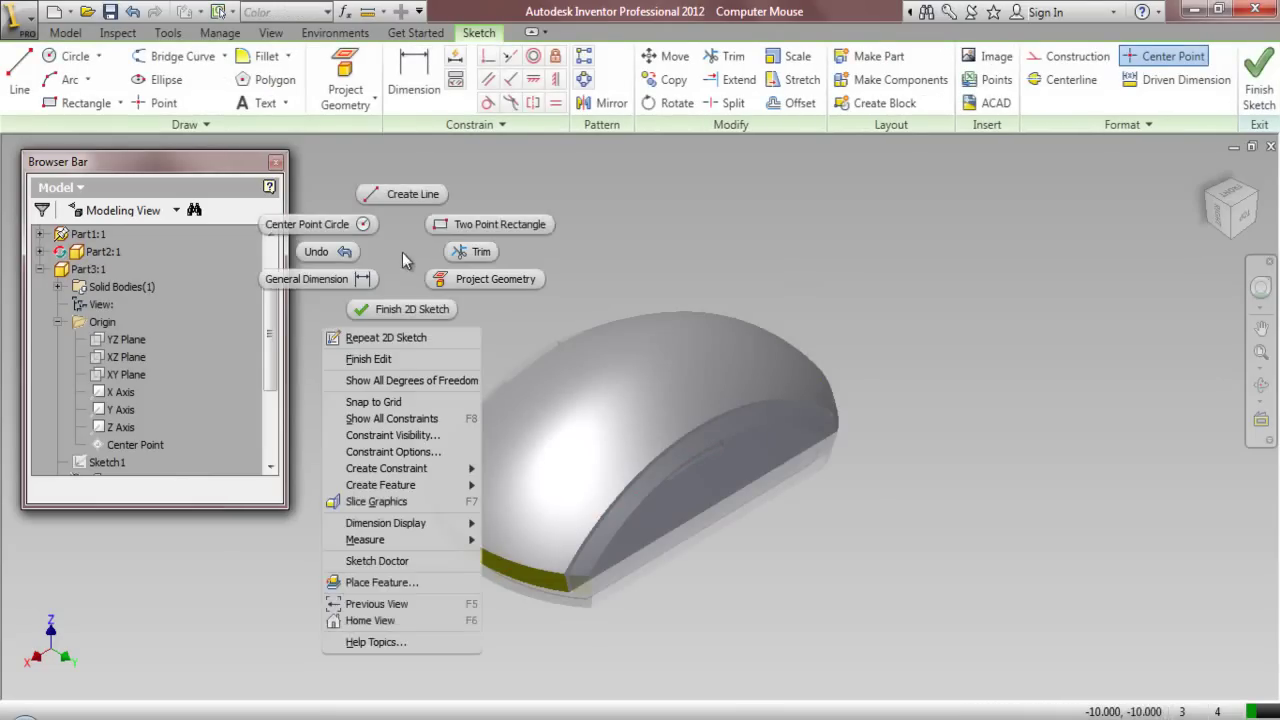
click(381, 502)
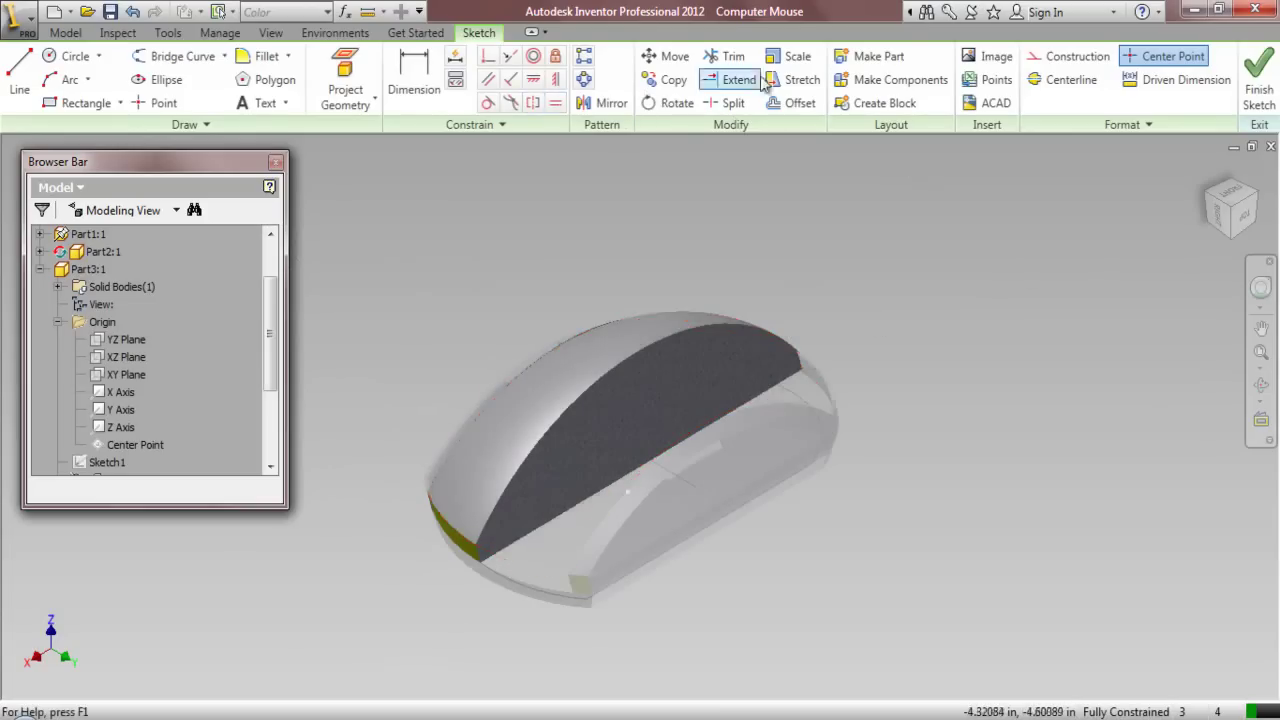
Set the sketch geometry colour to White
click(1115, 128)
click(1140, 174)
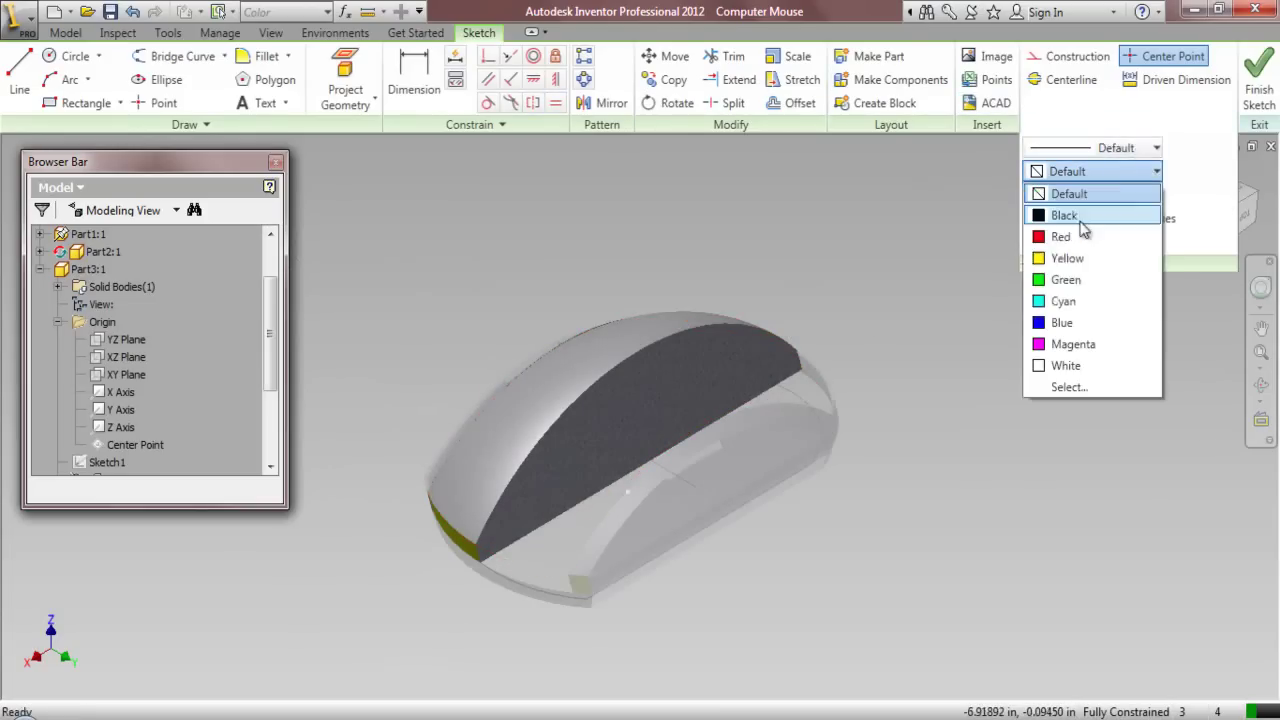
click(1066, 365)
Project the solid's cut edges into the sketch and convert them to construction geometry
scroll(624, 440, up, 3)
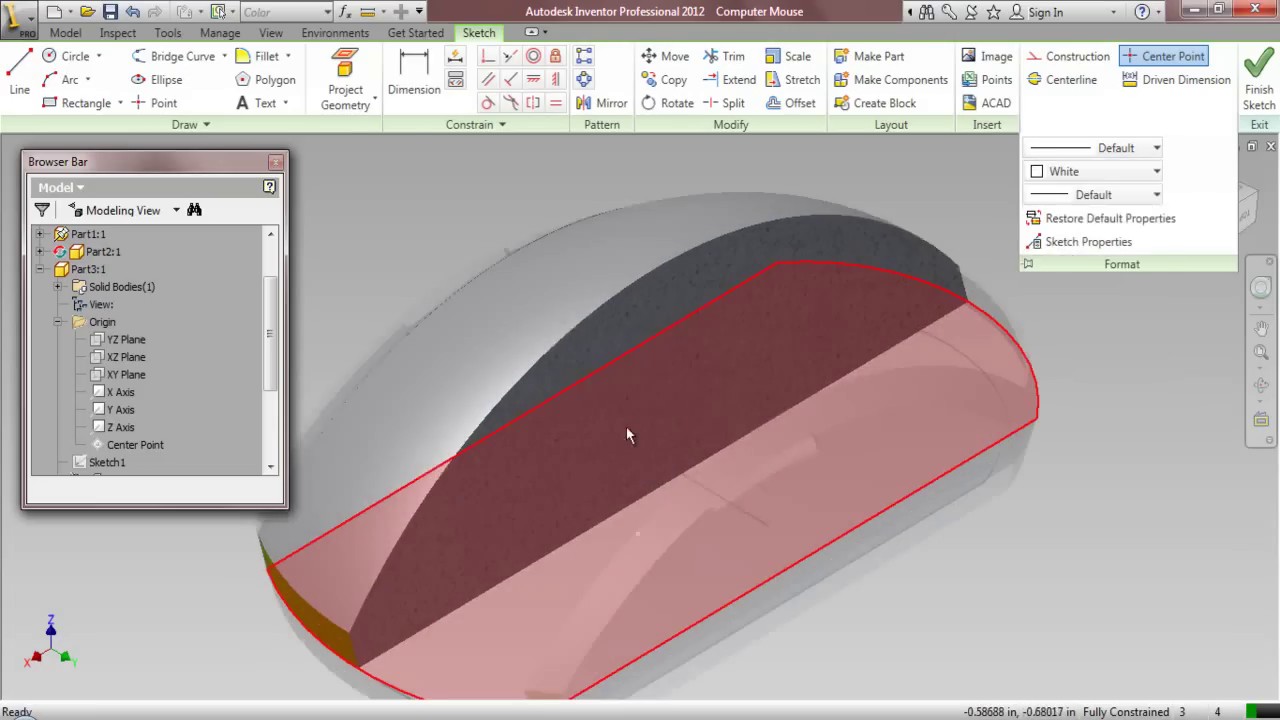
click(366, 105)
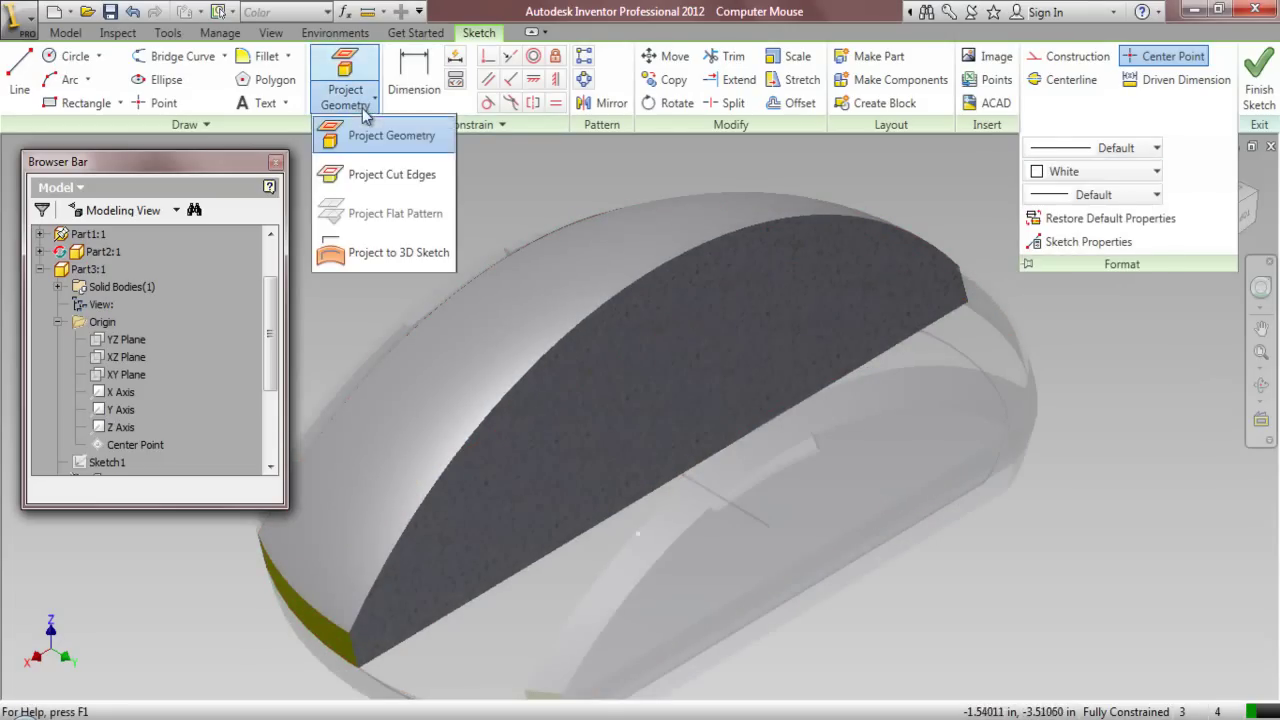
click(392, 175)
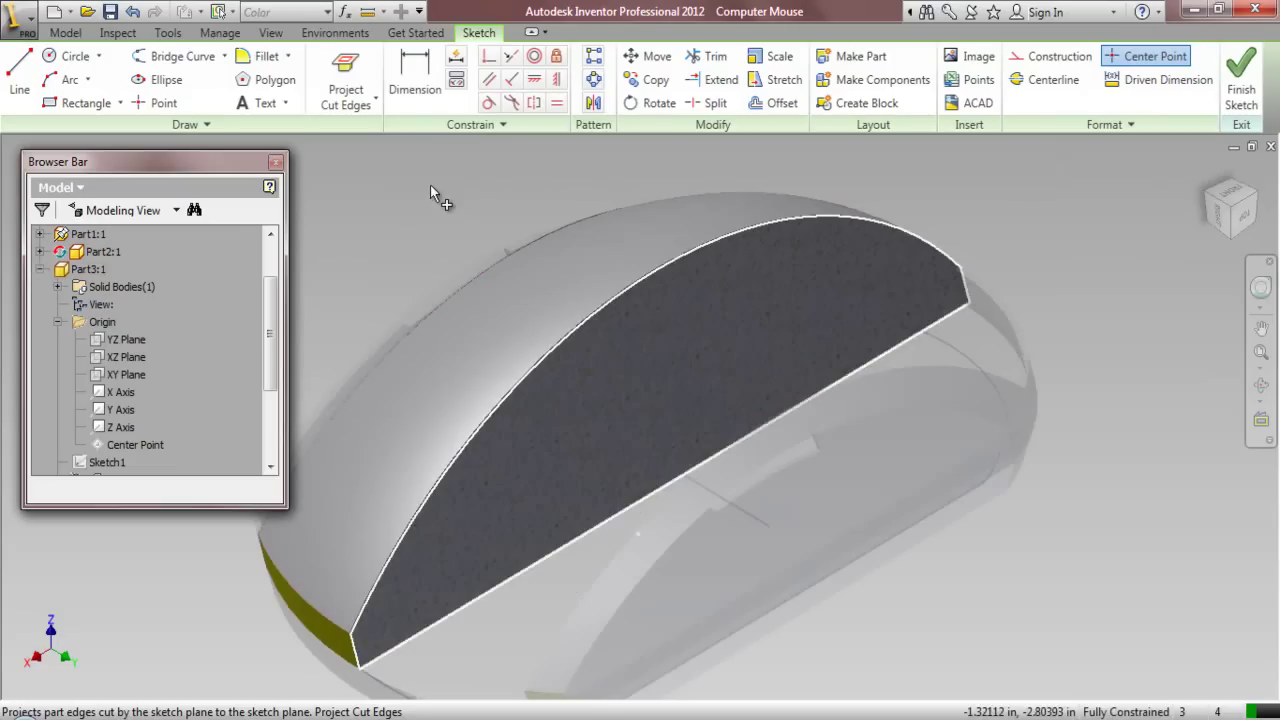
right_click(455, 190)
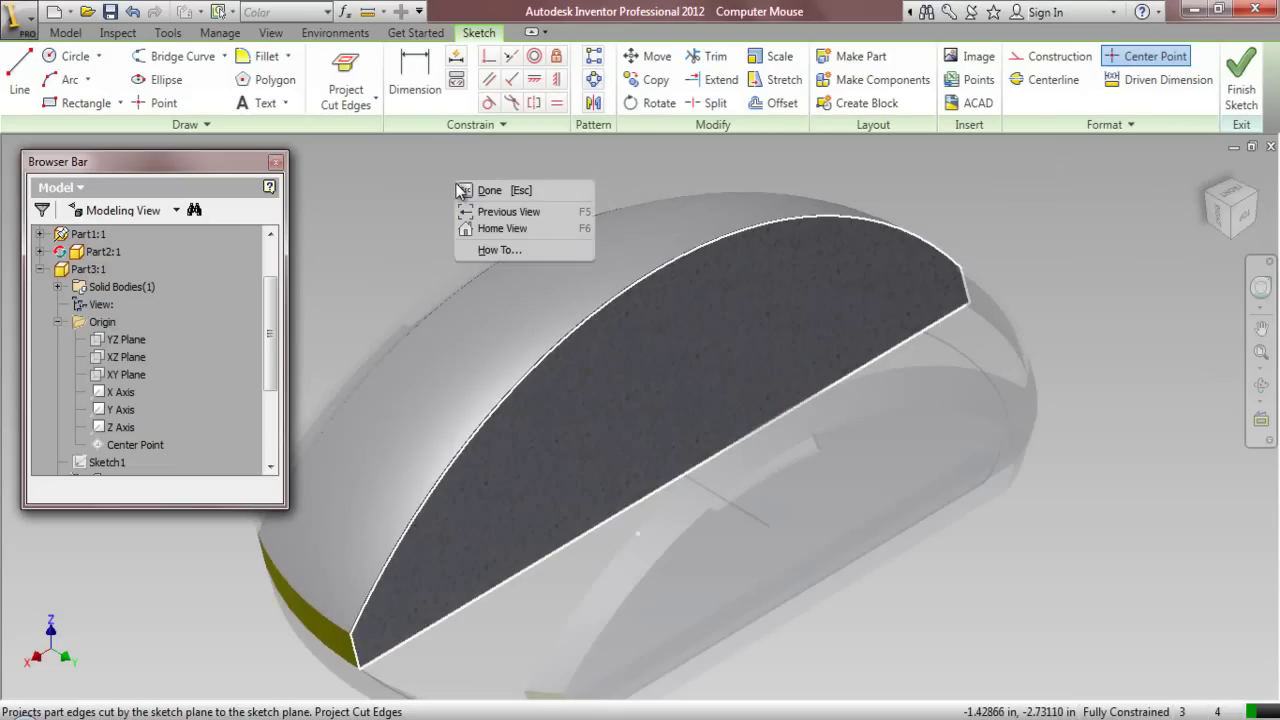
click(488, 189)
mouse_move(476, 152)
mouse_down()
mouse_move(621, 220)
mouse_move(1027, 488)
mouse_move(1050, 544)
mouse_up()
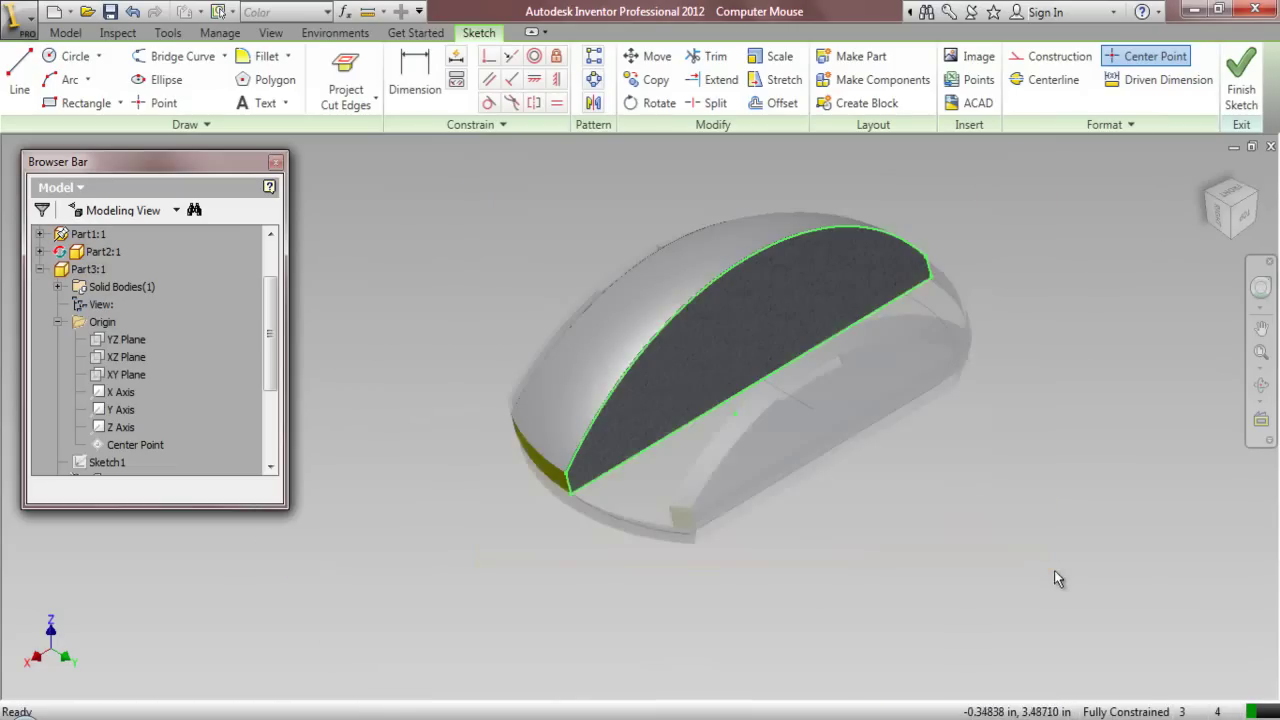
click(1058, 57)
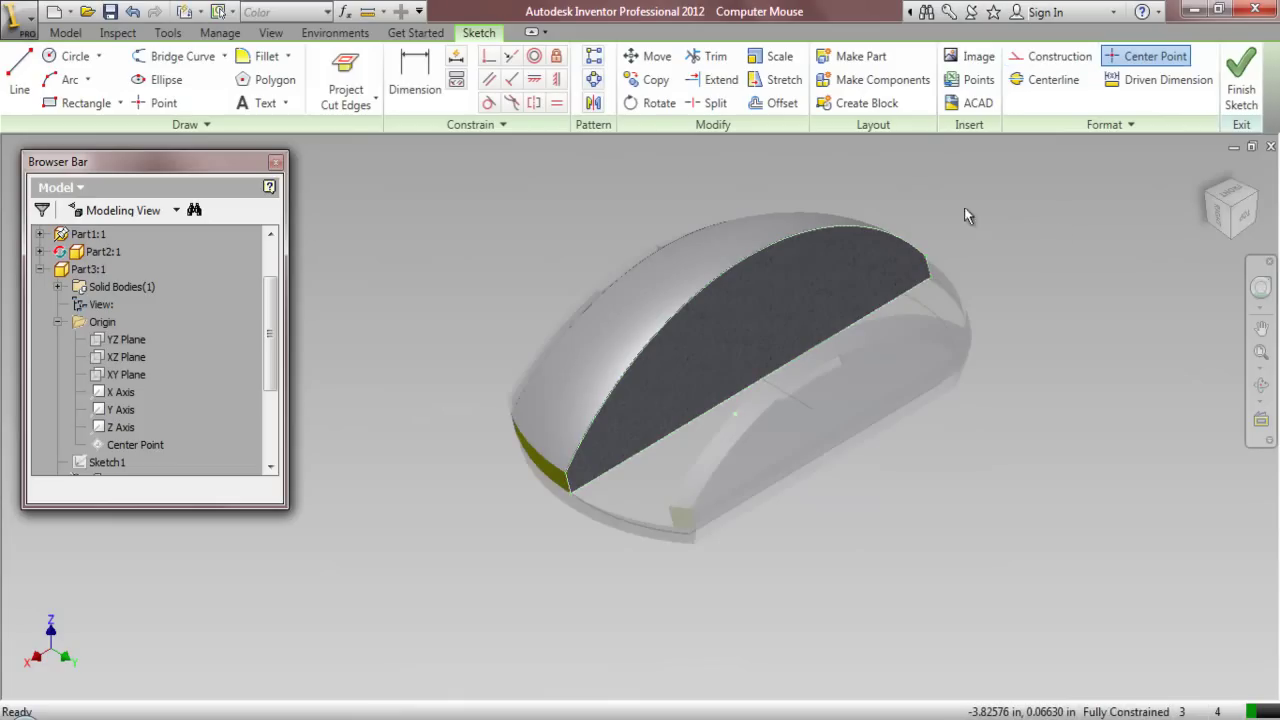
Project the YZ Plane into the sketch as a reference line
click(375, 100)
click(366, 134)
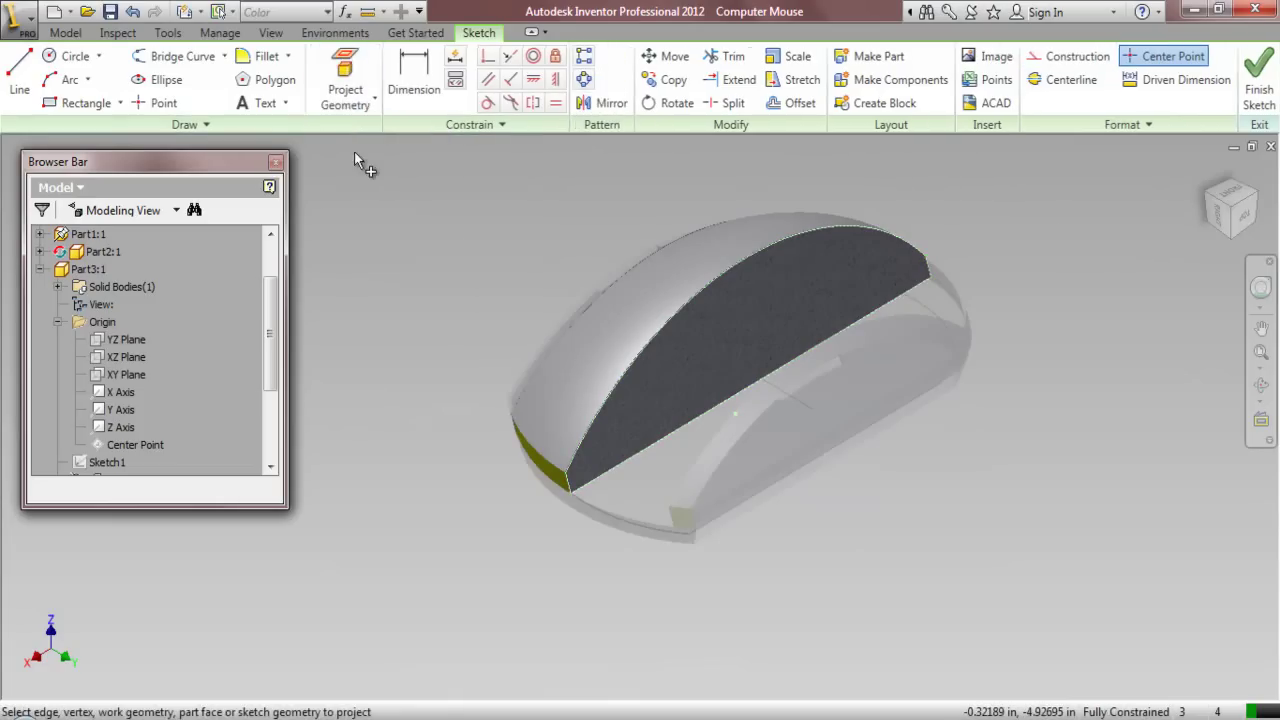
click(140, 342)
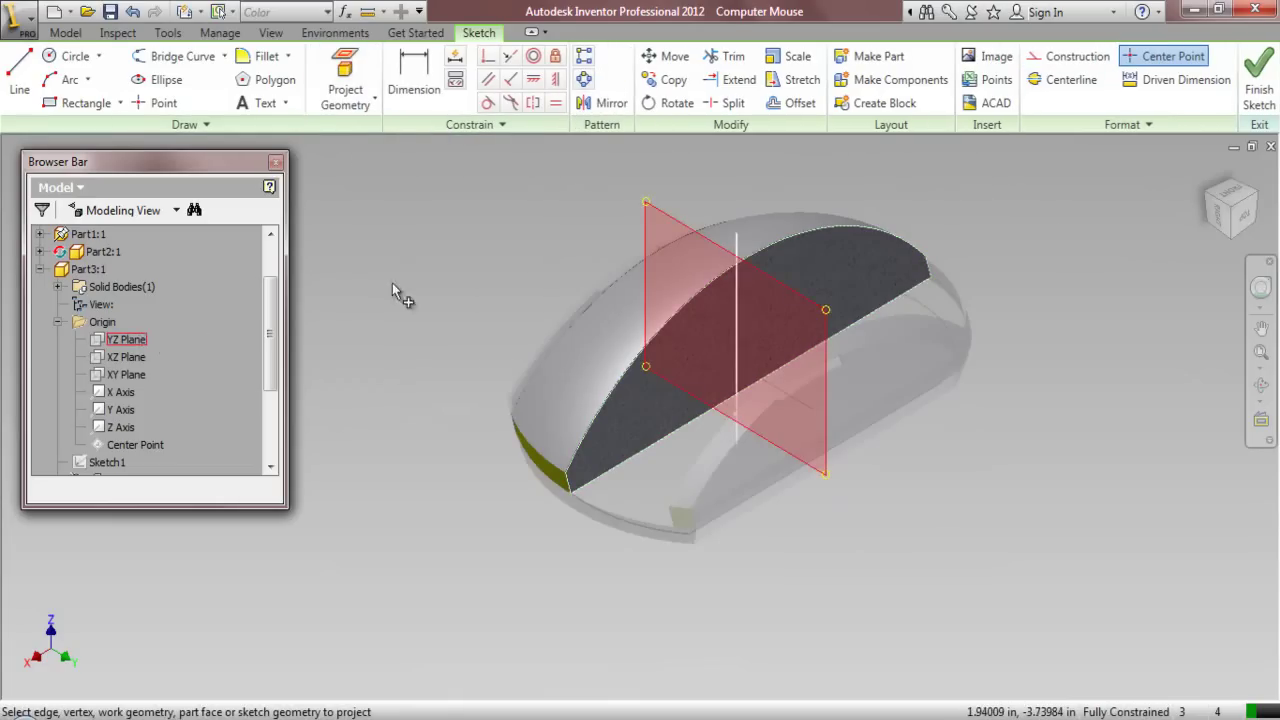
right_click(544, 184)
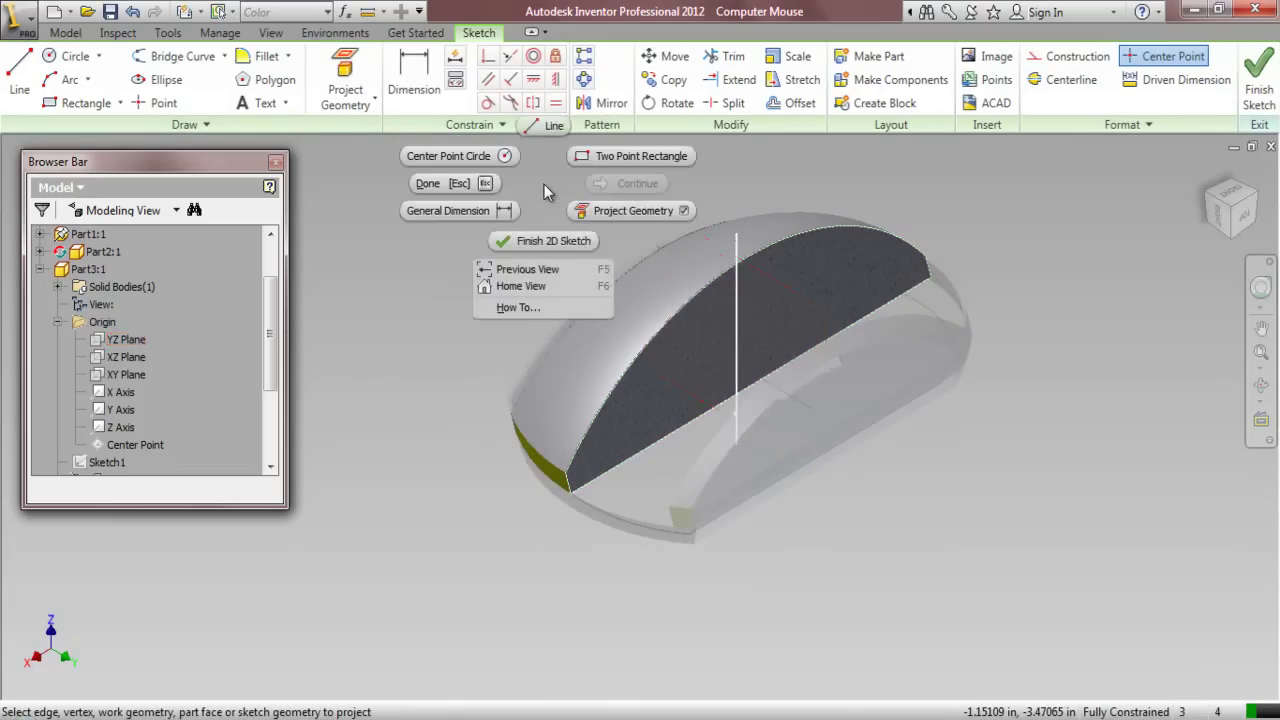
click(474, 182)
Offset the projected YZ Plane line a short distance towards the +X end, and convert the original line to construction
click(800, 101)
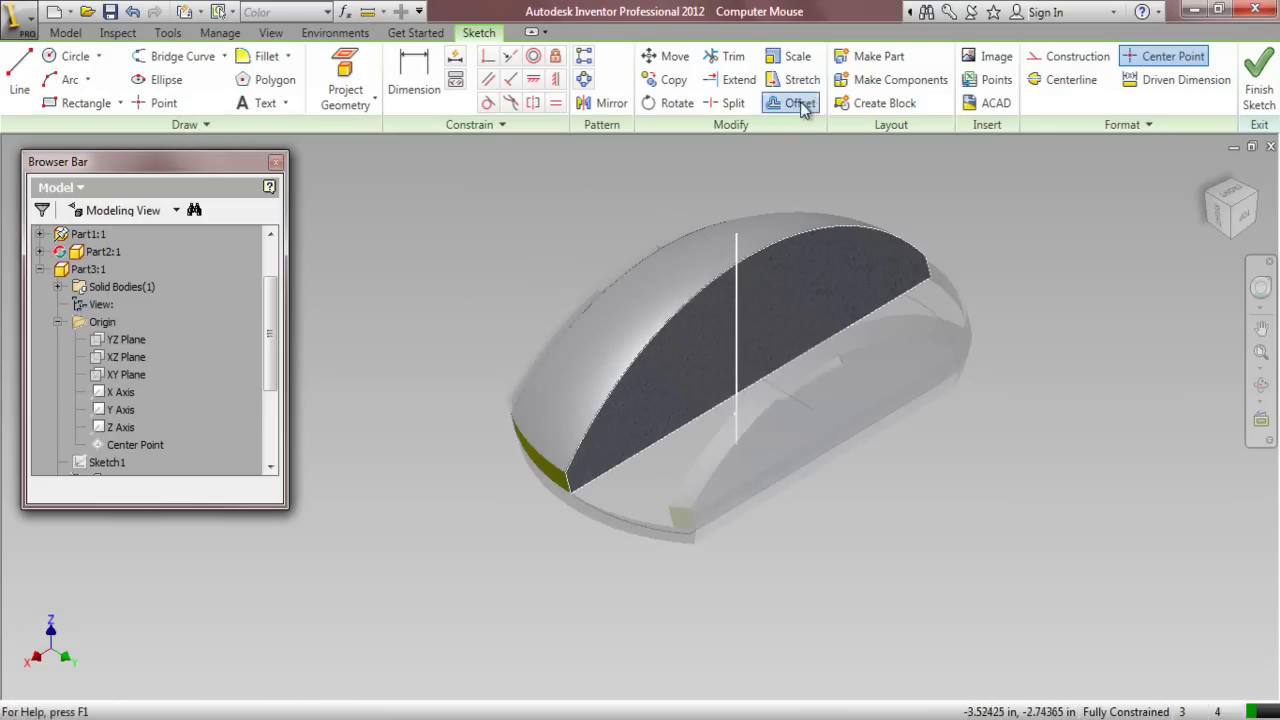
click(737, 244)
click(706, 266)
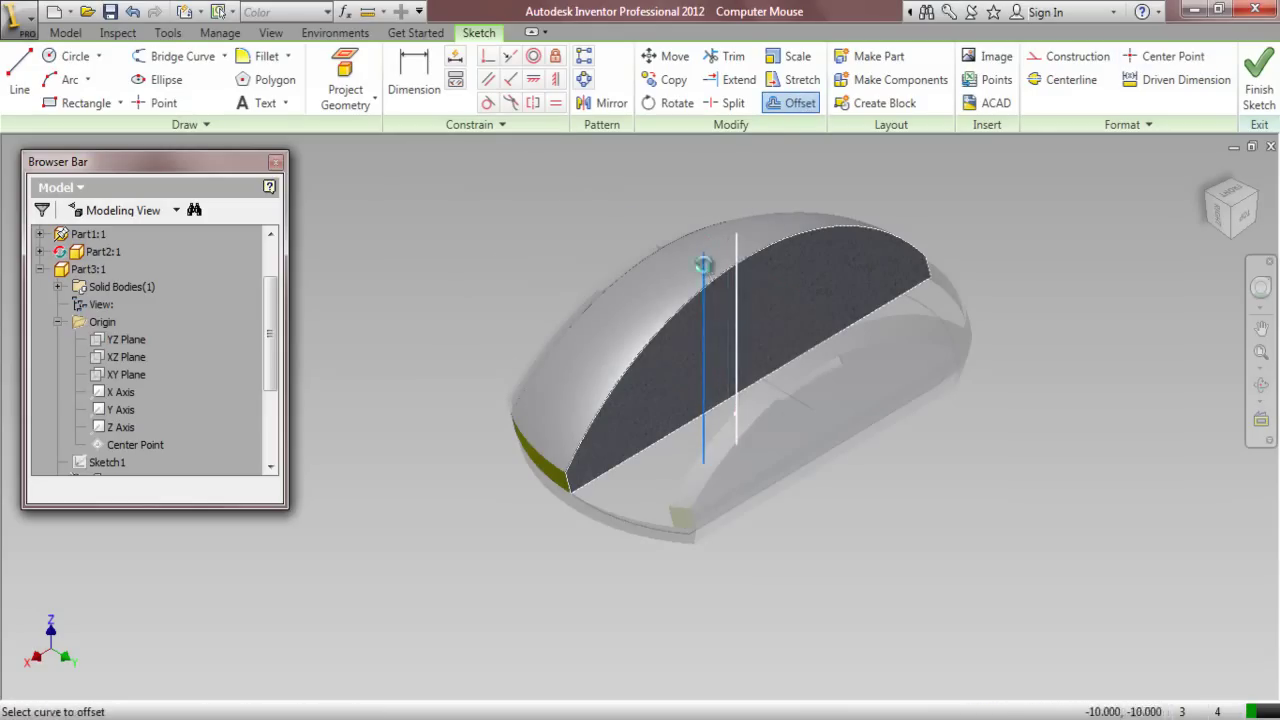
right_click(591, 165)
click(516, 166)
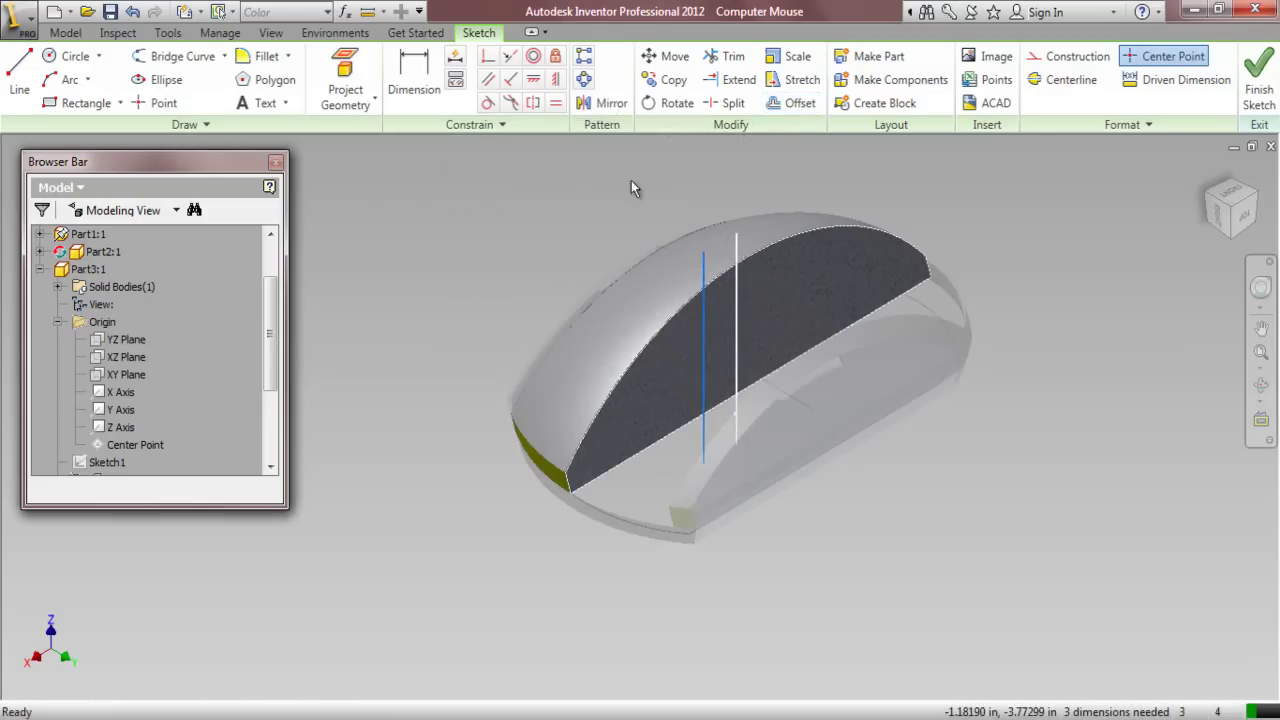
scroll(725, 275, up, 4)
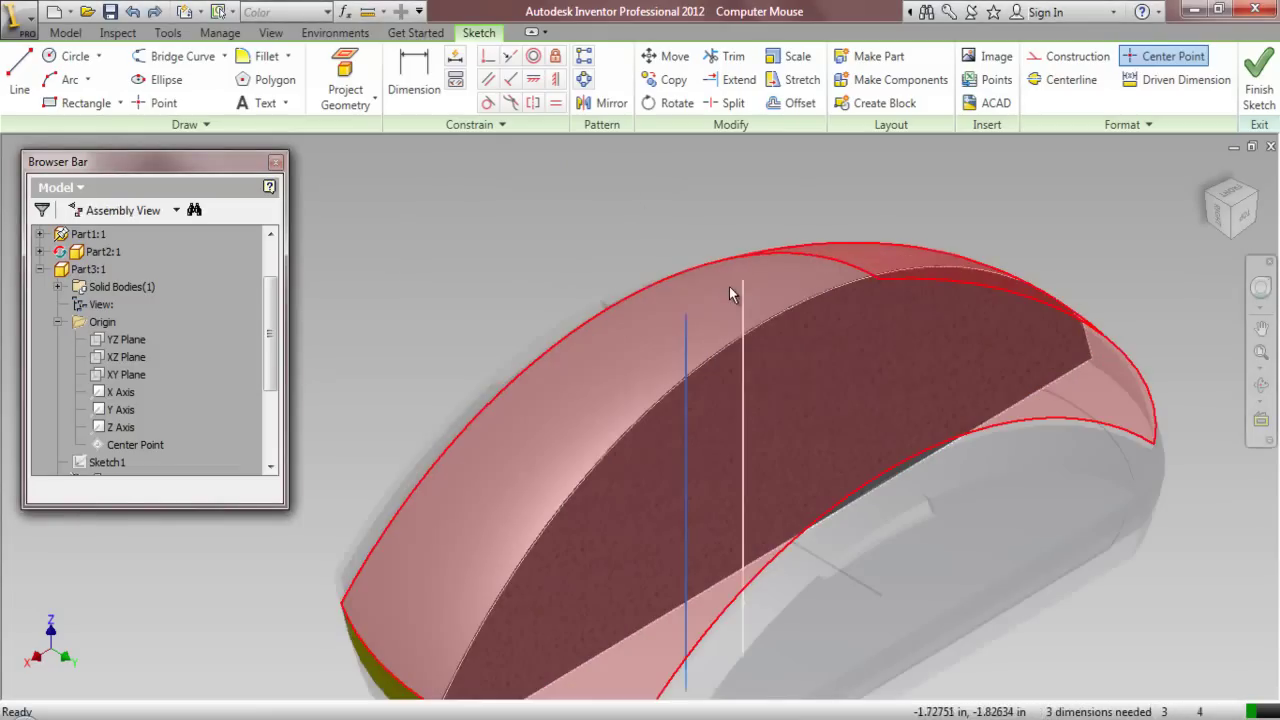
click(1066, 57)
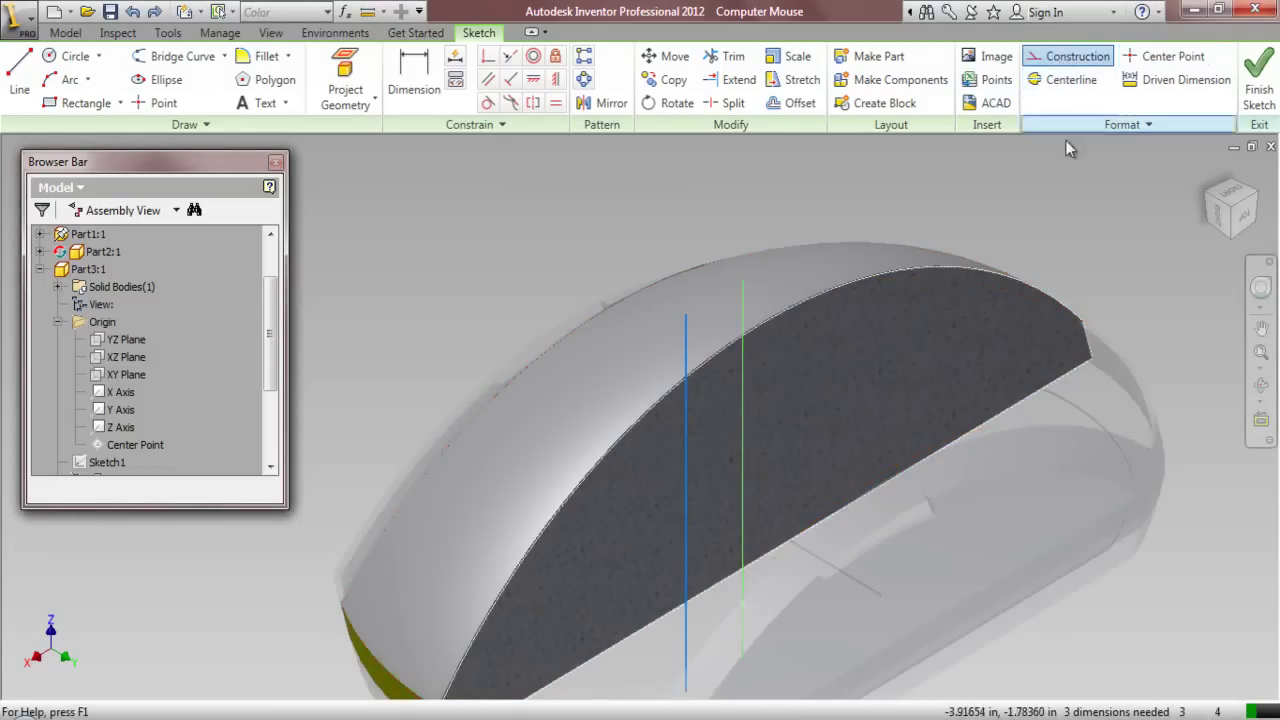
Dimension the offset line 1.26345 in from the upper corner at the +X end of the projected profile
click(1222, 228)
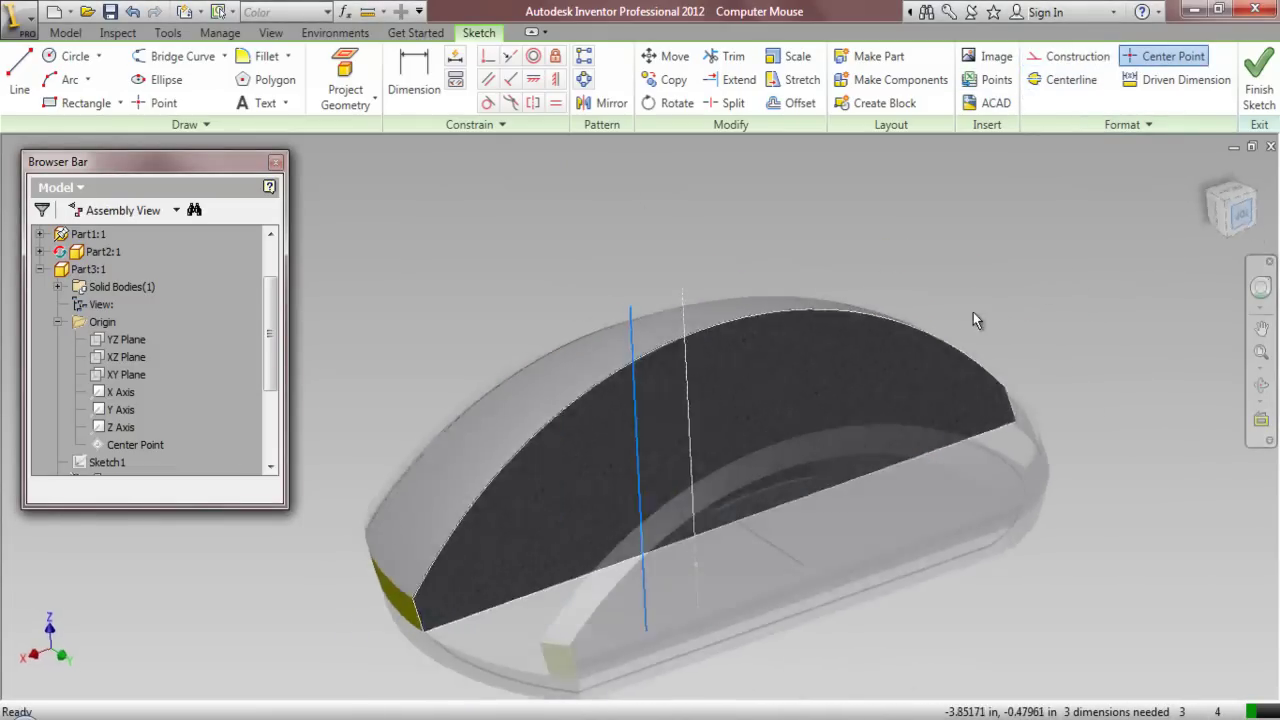
click(413, 82)
scroll(335, 490, down, 2)
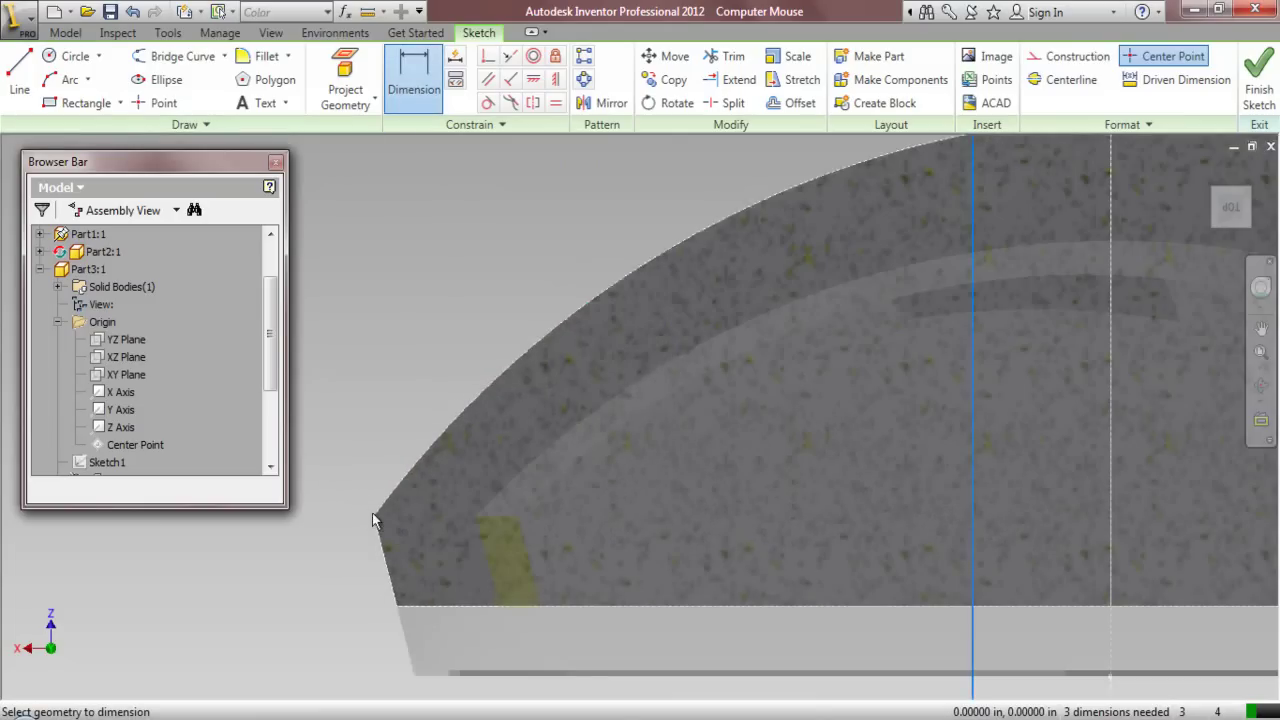
scroll(335, 514, up, 3)
scroll(409, 449, down, 4)
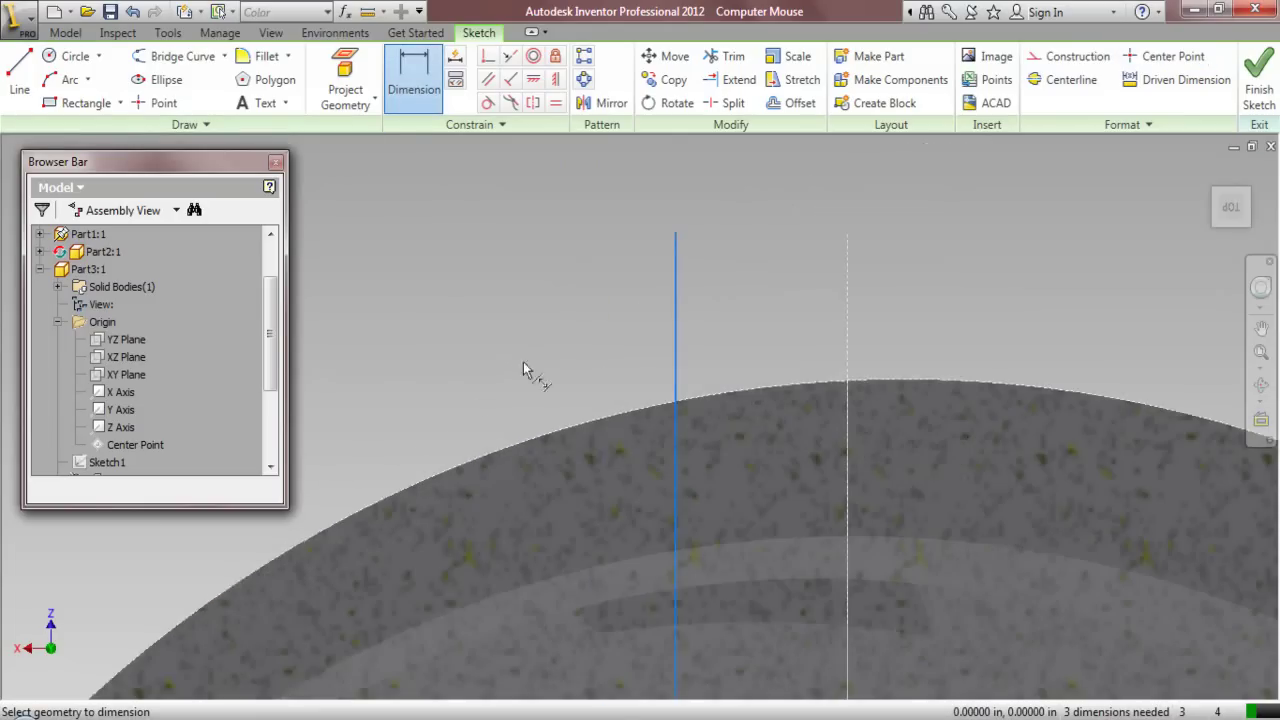
click(677, 368)
scroll(704, 360, up, 4)
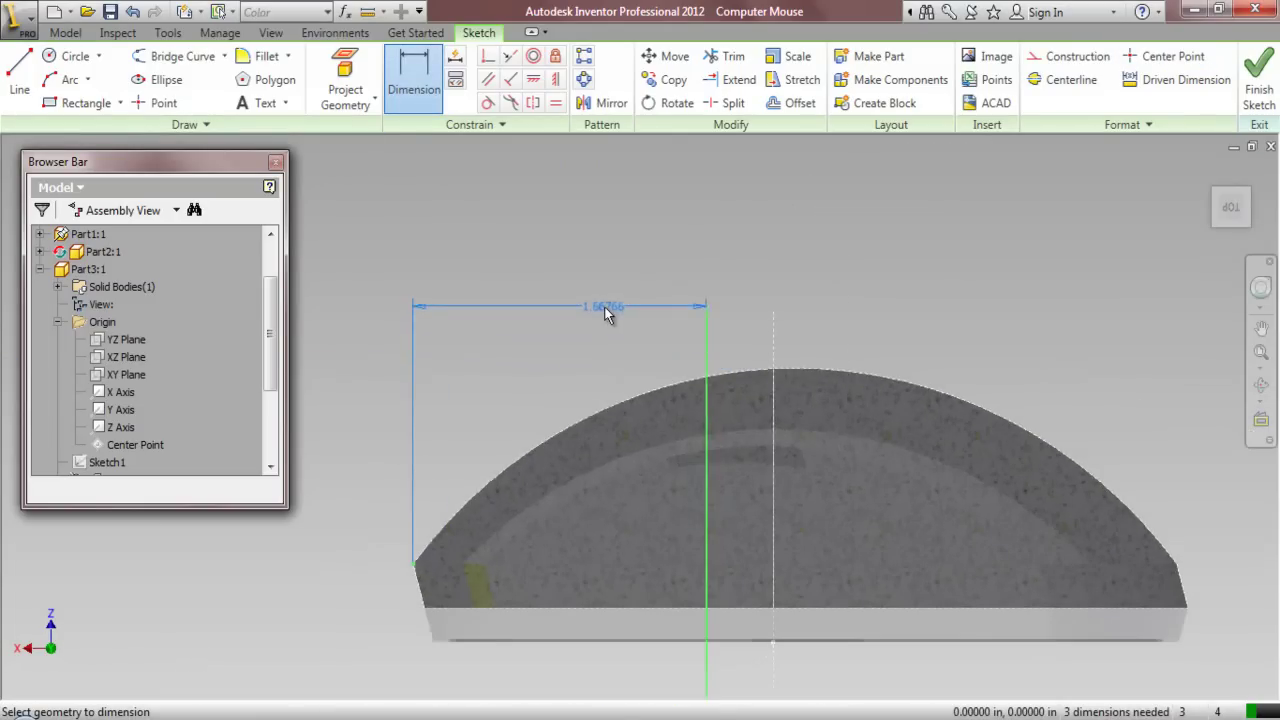
click(604, 307)
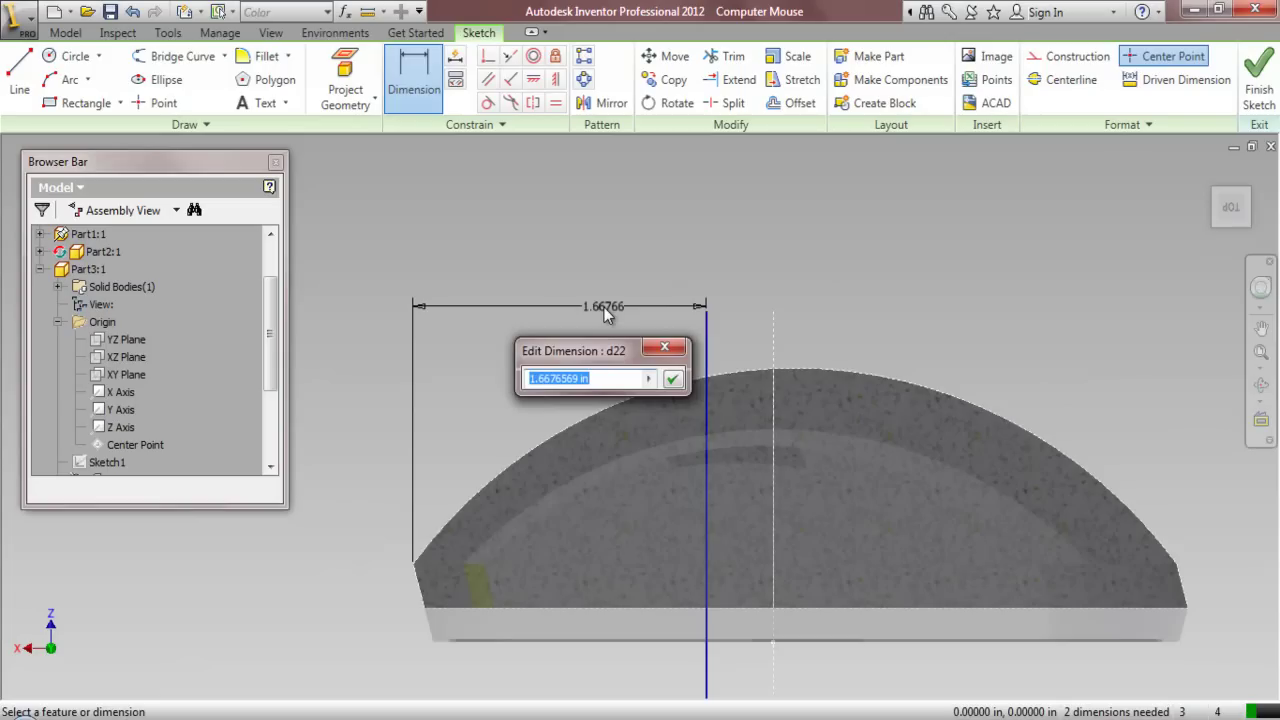
text(1.26345)
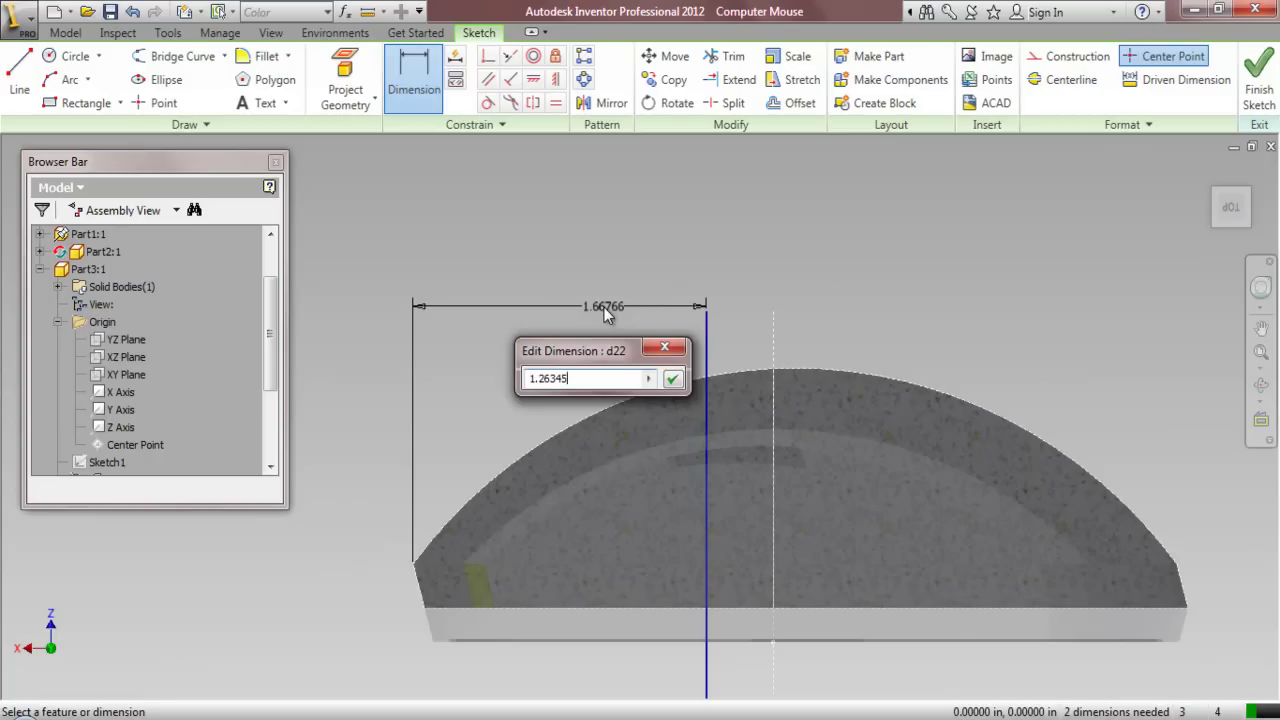
key(Return)
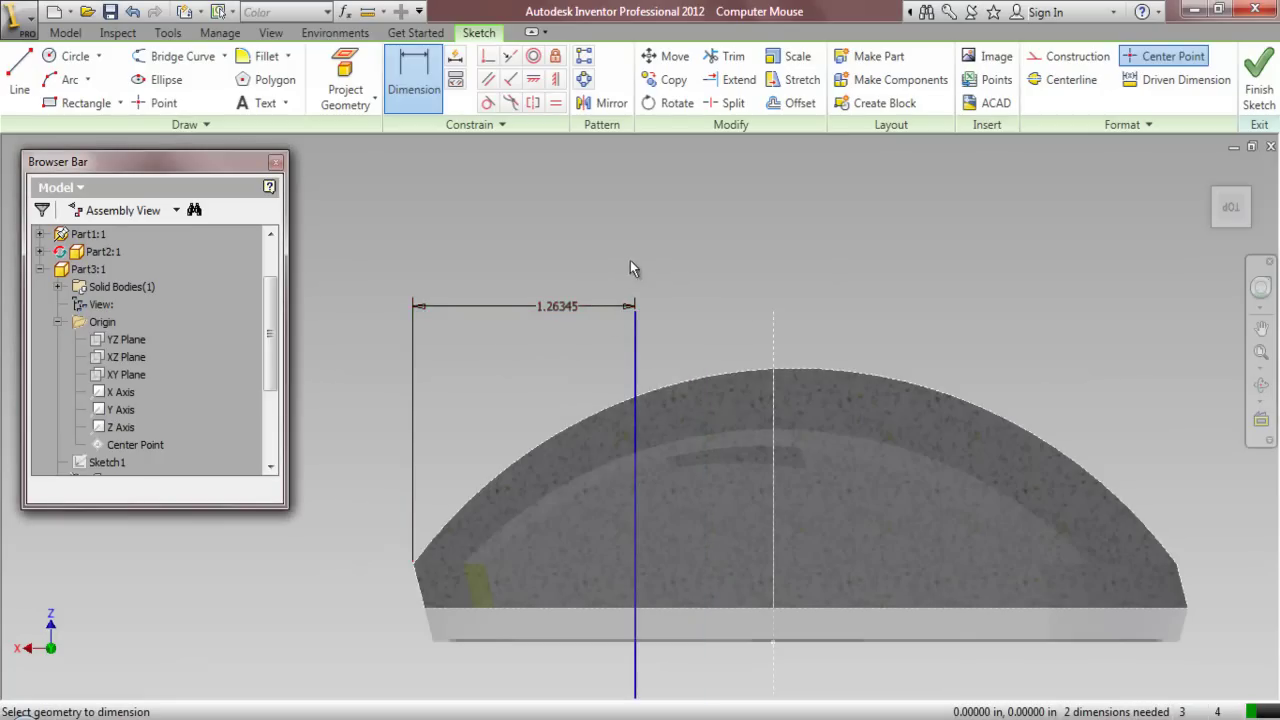
right_click(562, 183)
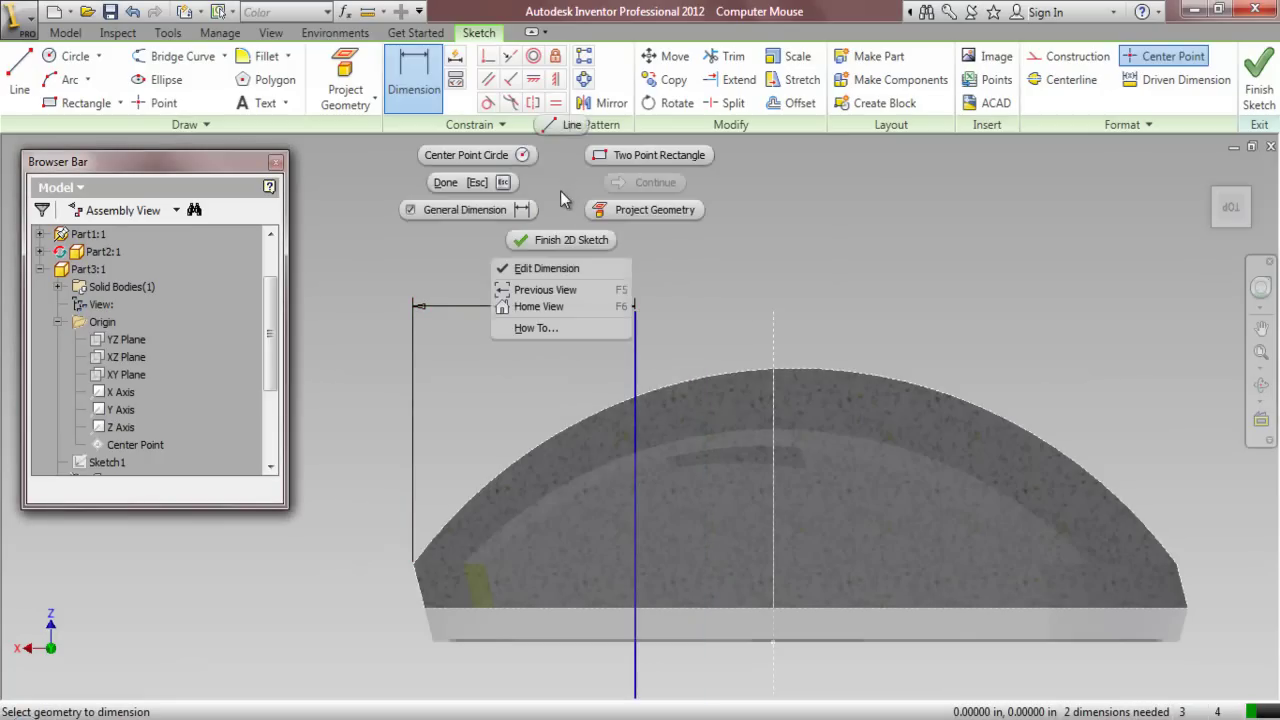
Offset only the profile's upper arc inward by about 0.113 in, with Loop Select turned off
click(464, 184)
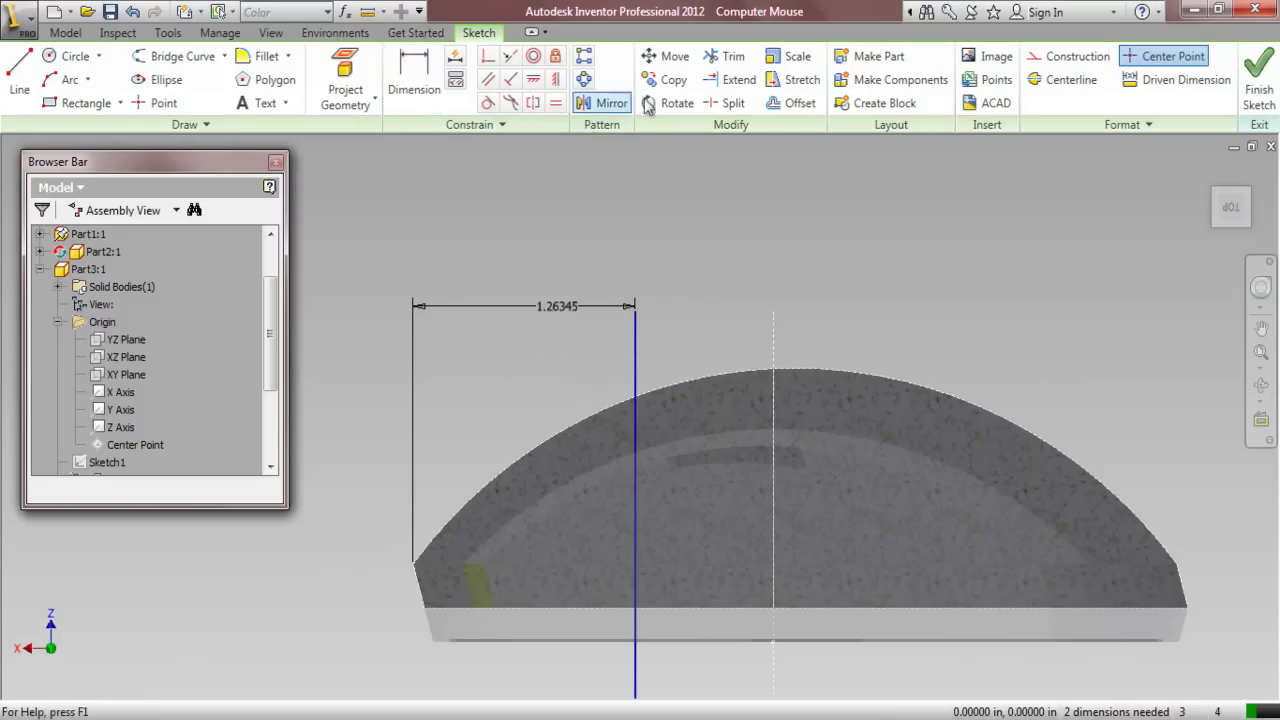
click(777, 104)
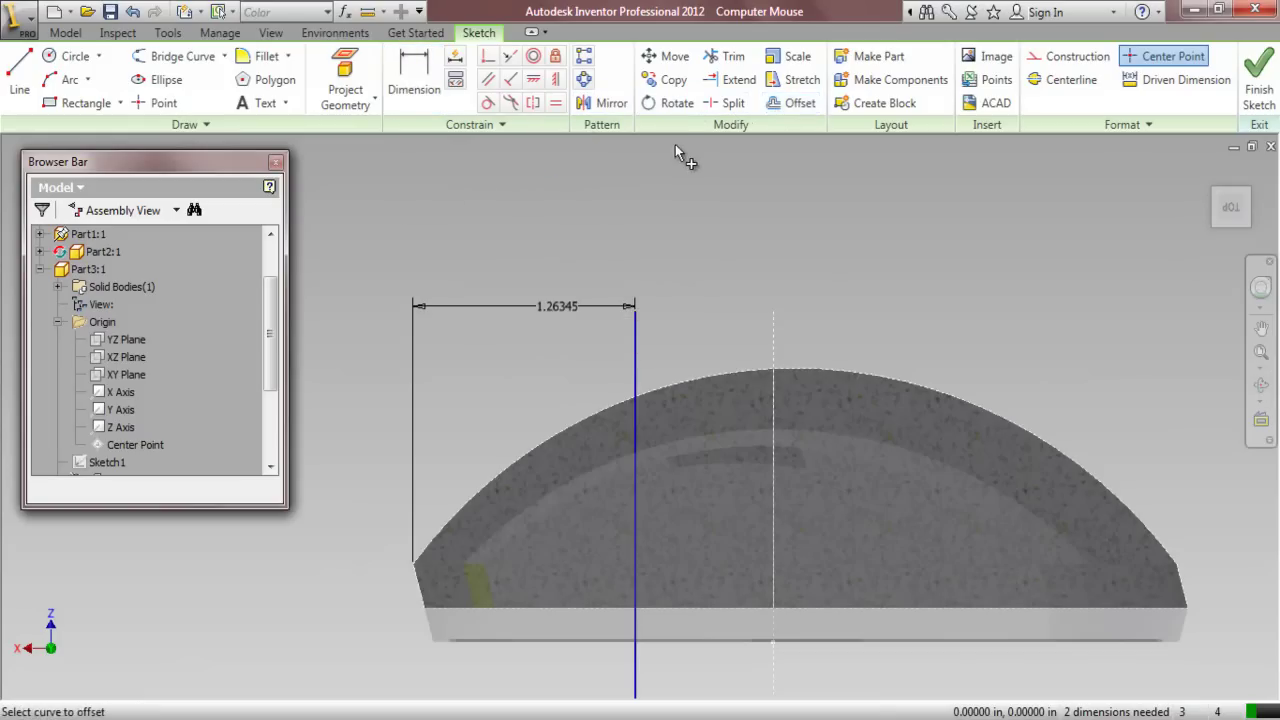
right_click(677, 250)
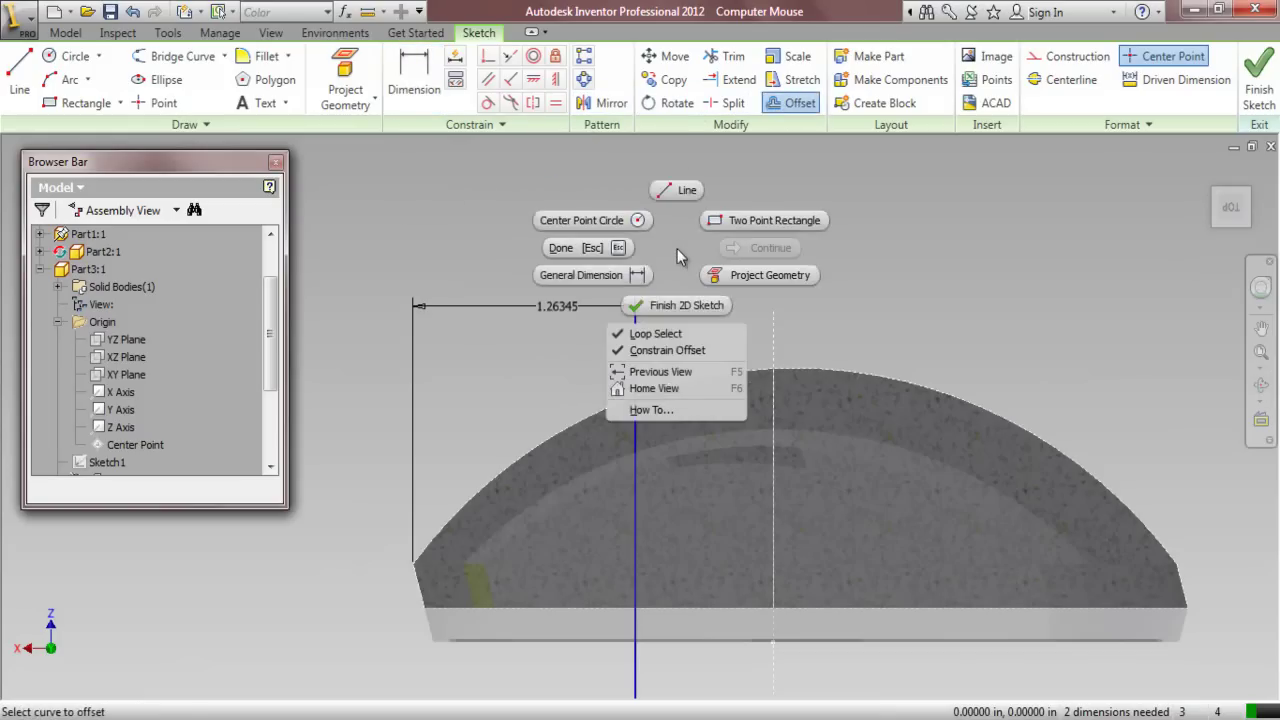
click(620, 335)
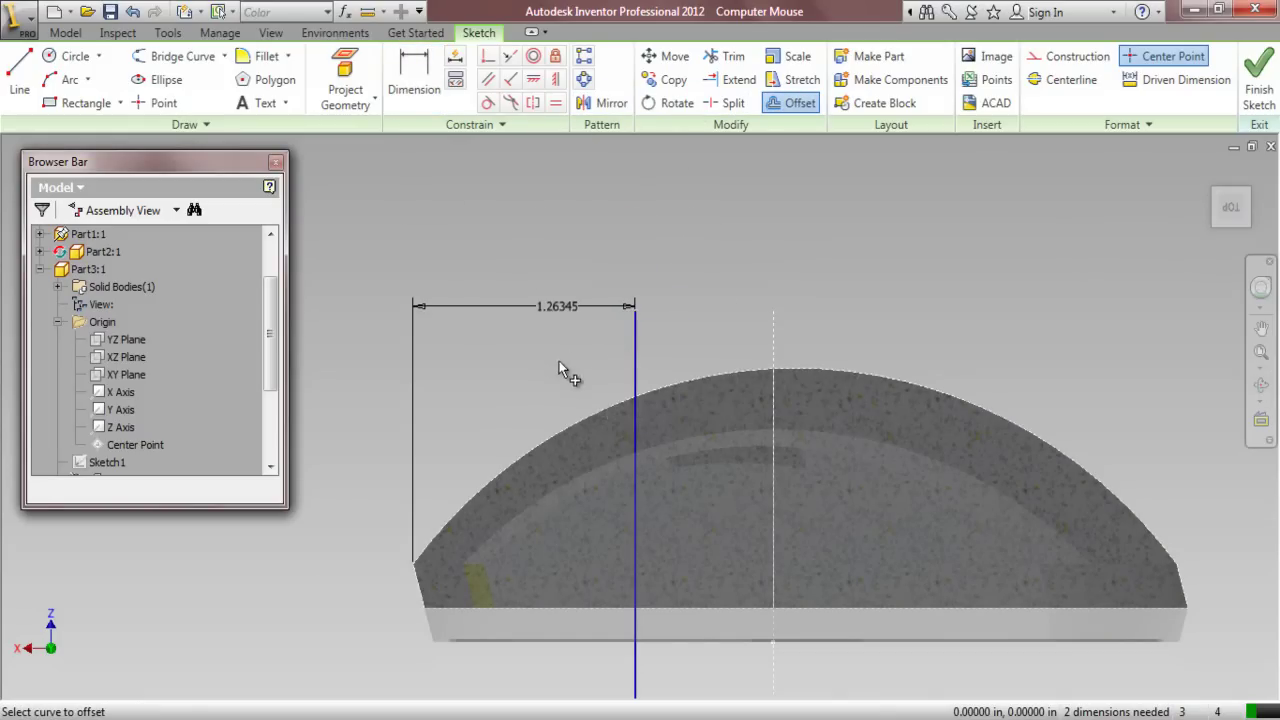
right_click(570, 460)
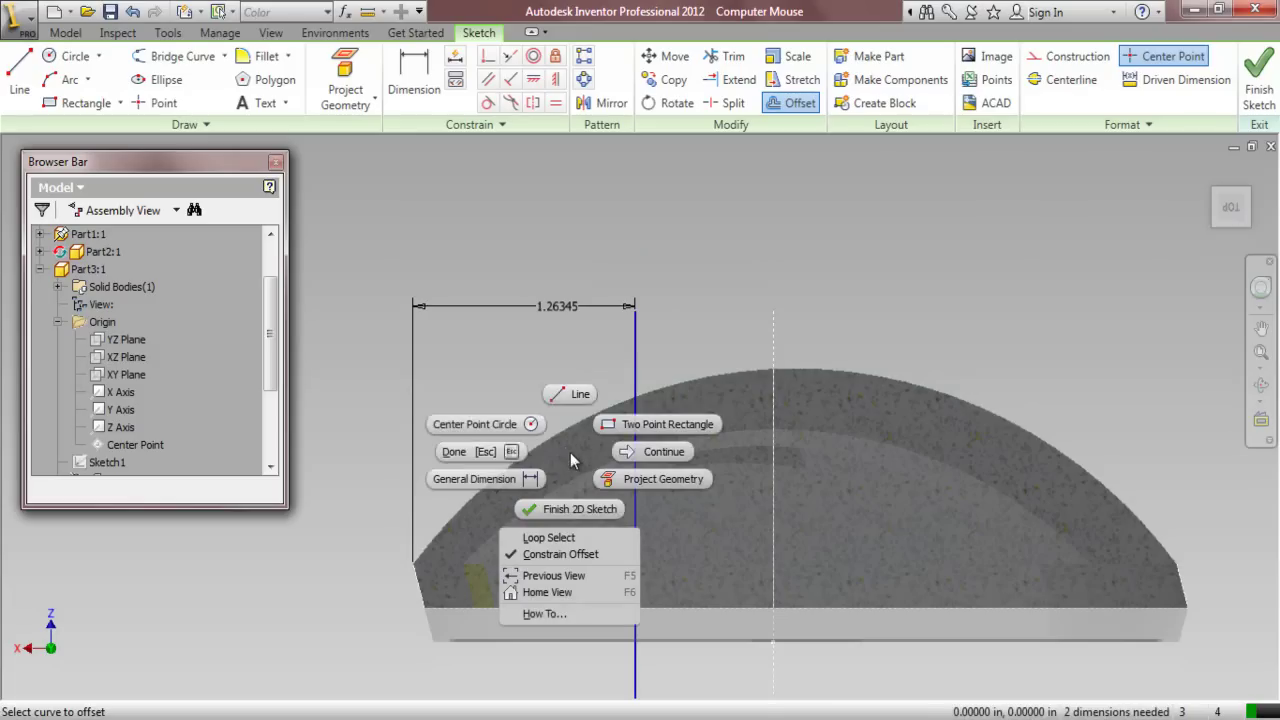
click(641, 443)
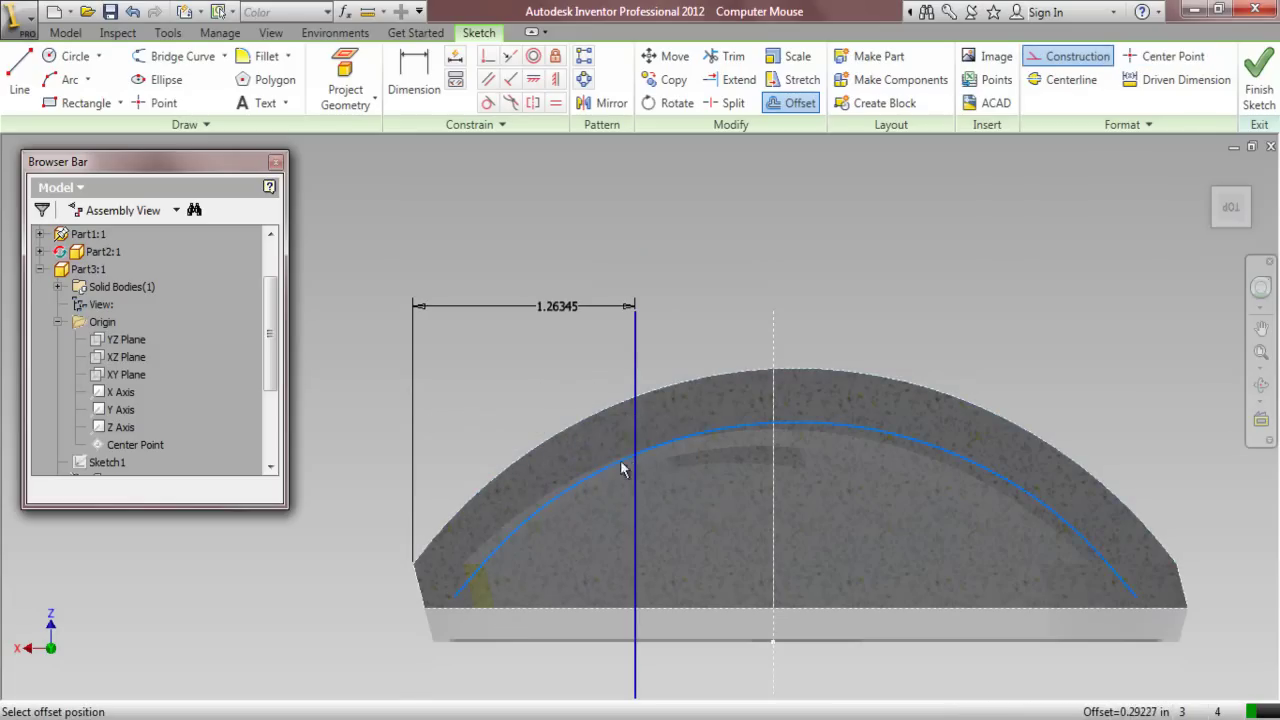
click(530, 476)
Dimension the gap between the profile's upper arc and its inner offset arc as .0625 in
click(418, 82)
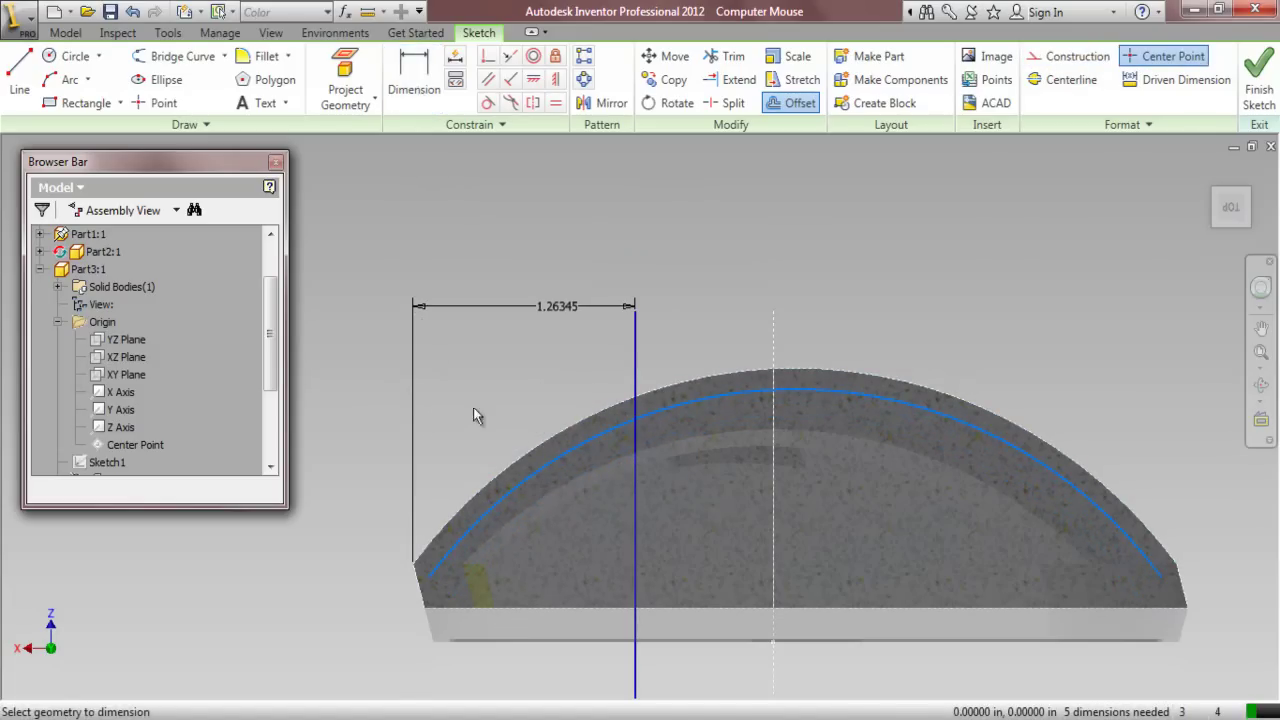
scroll(514, 480, up, 3)
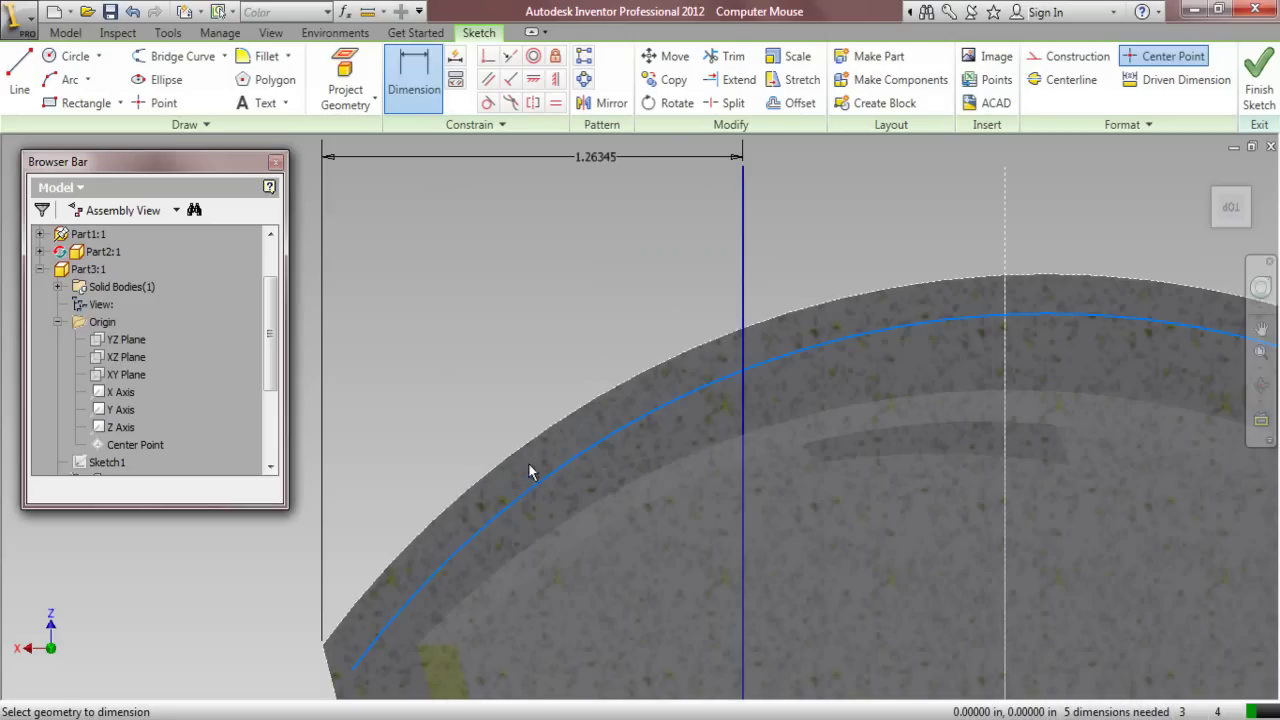
click(543, 476)
scroll(545, 472, up, 3)
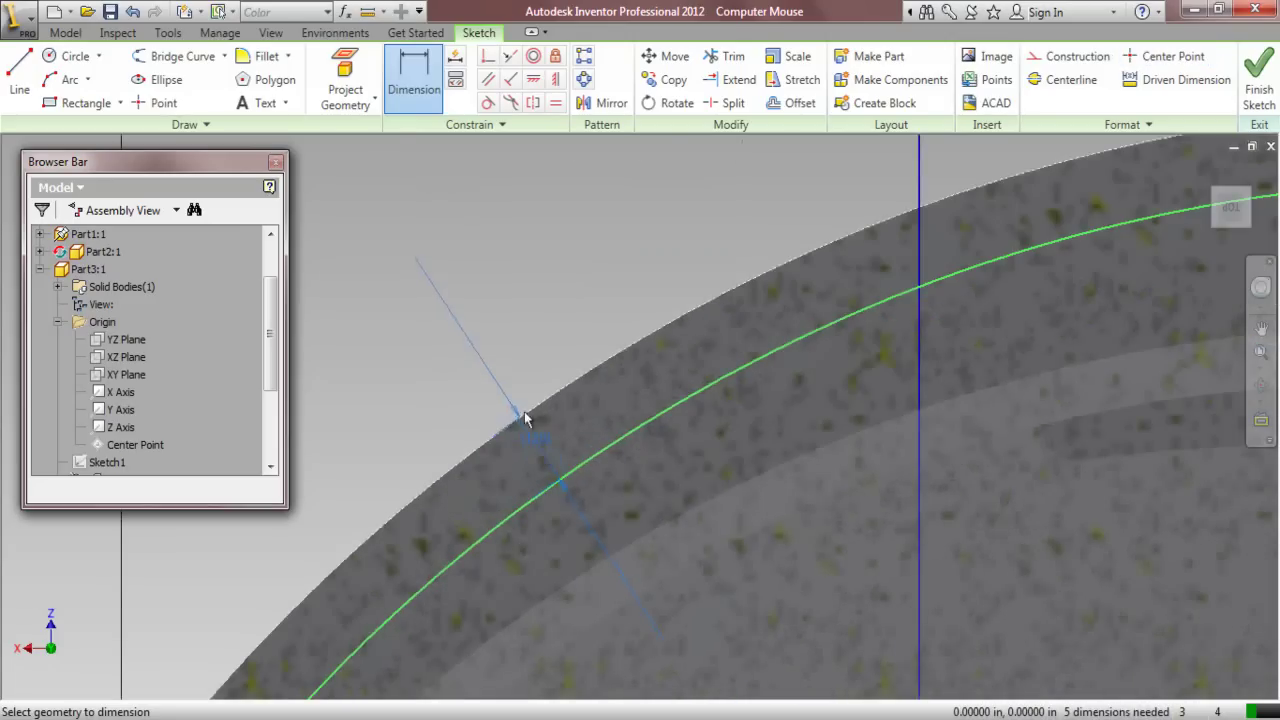
click(556, 364)
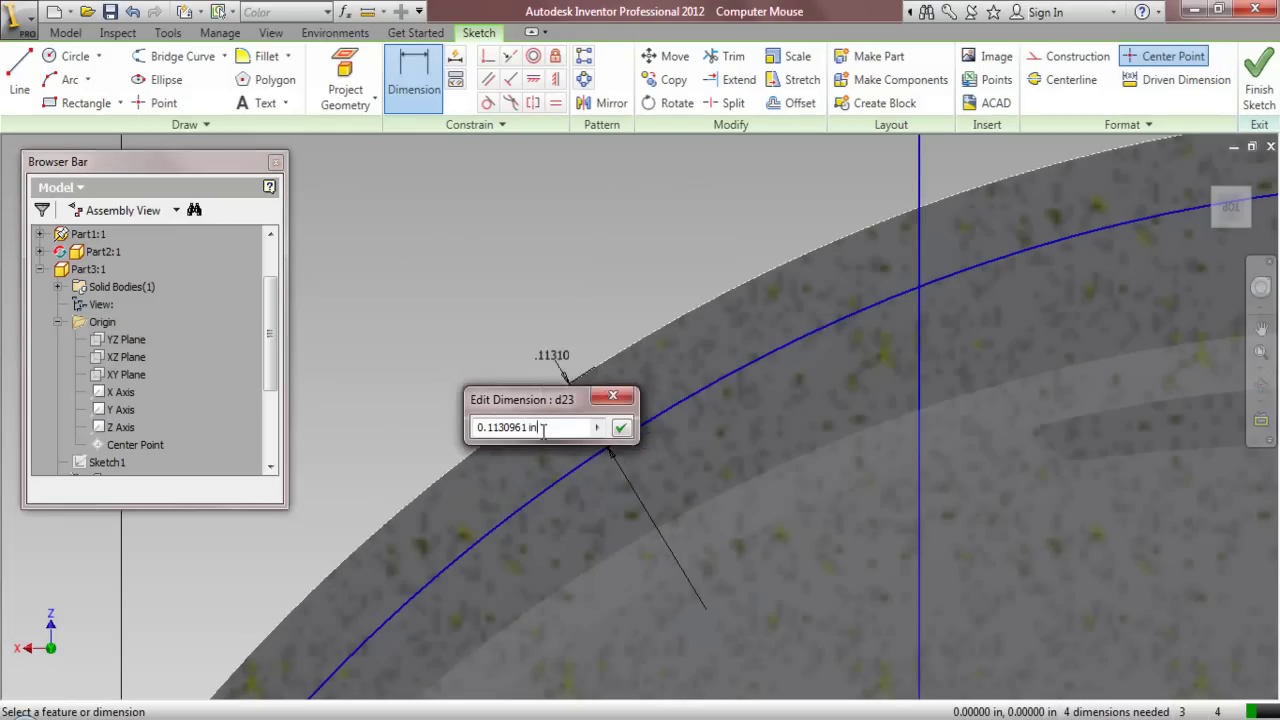
drag(536, 427, 443, 430)
text(.0625)
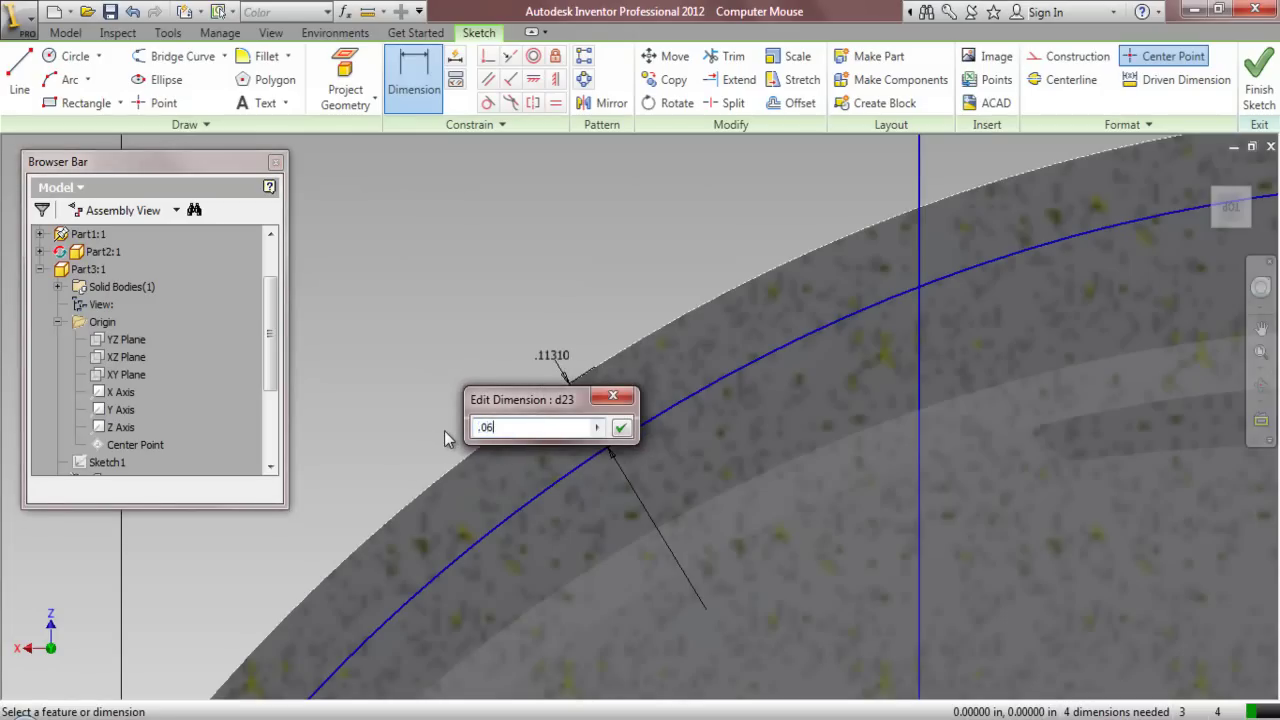
click(621, 428)
scroll(573, 321, down, 2)
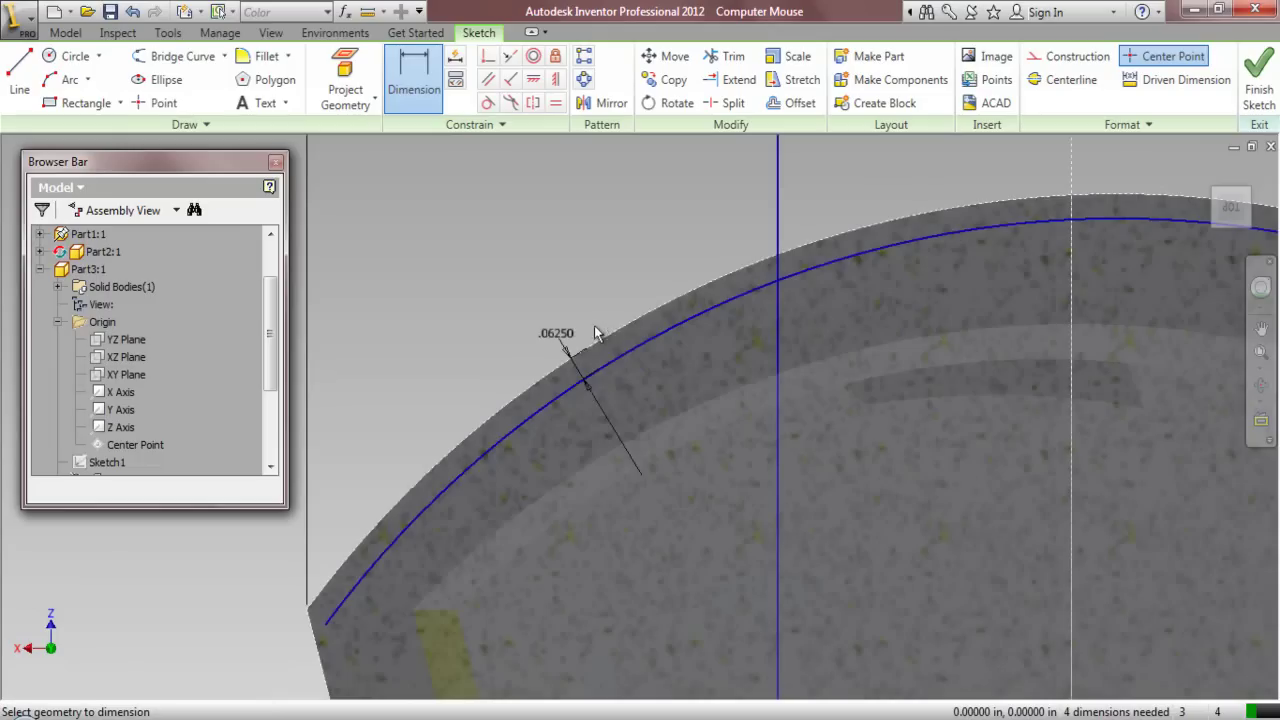
right_click(493, 244)
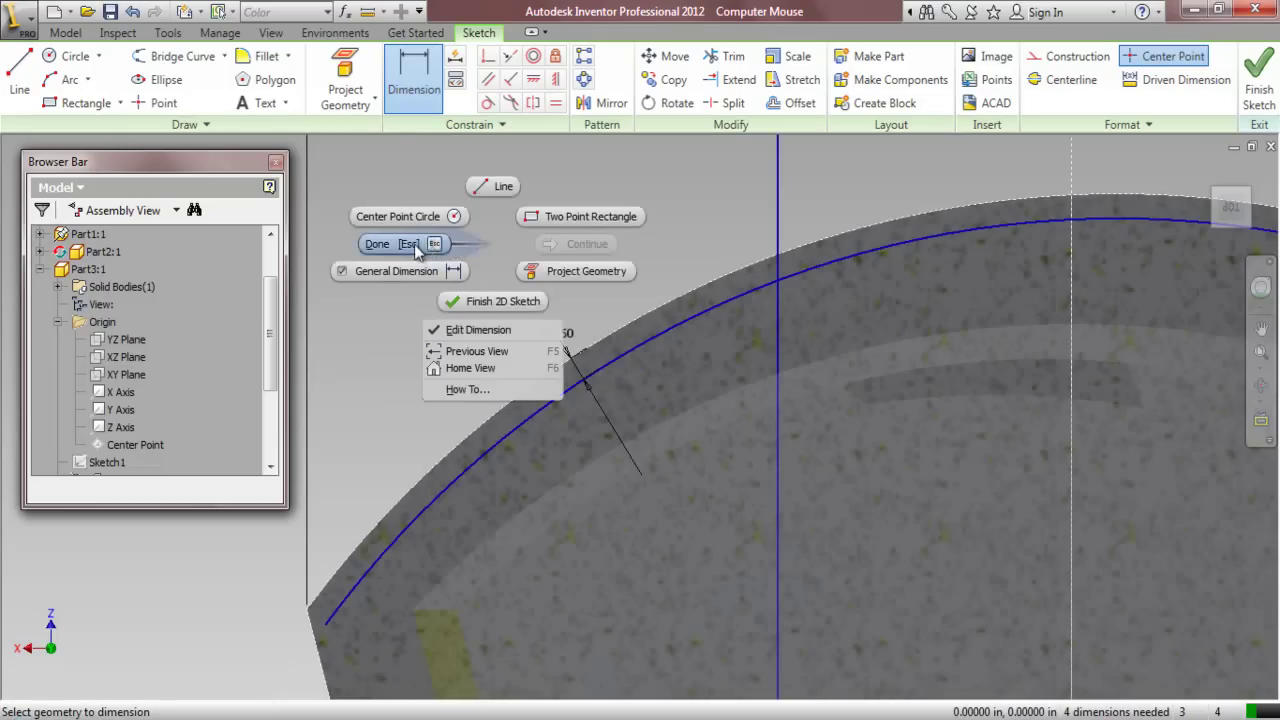
click(415, 244)
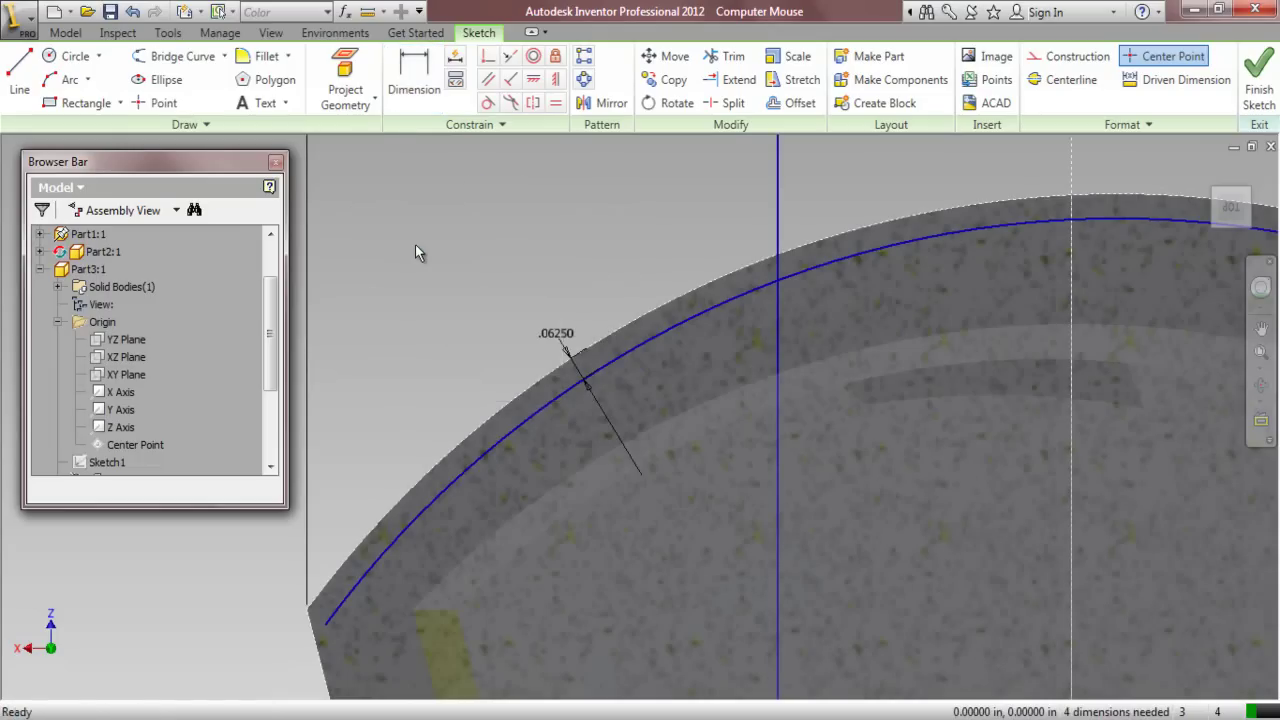
Convert the inner offset arc and the vertical line dimensioned 1.26345 in to construction geometry
click(623, 356)
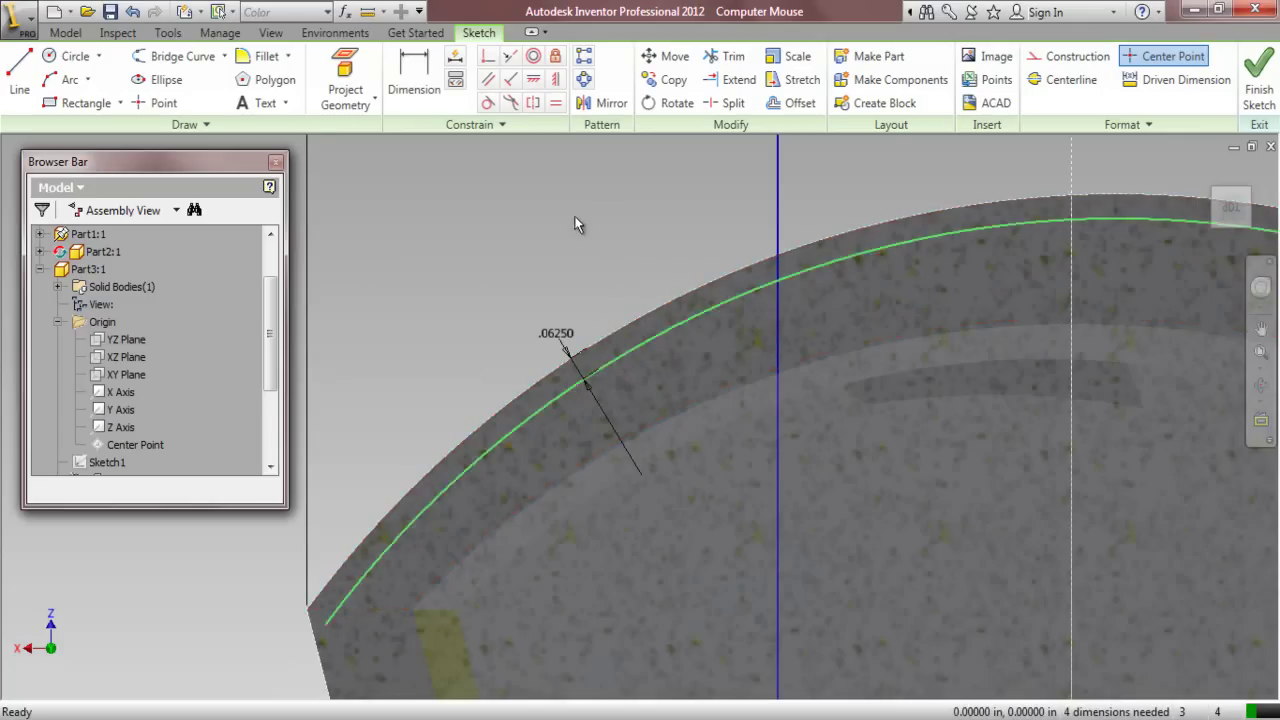
ctrl+click(777, 202)
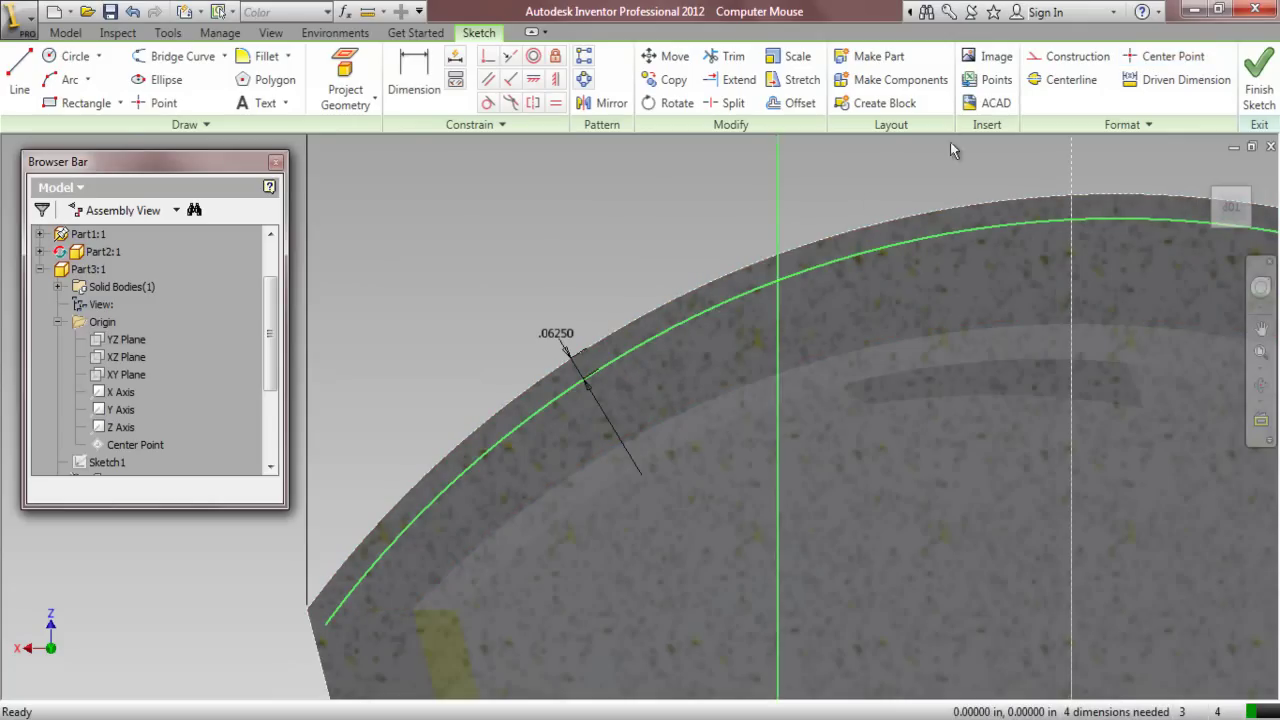
click(1078, 57)
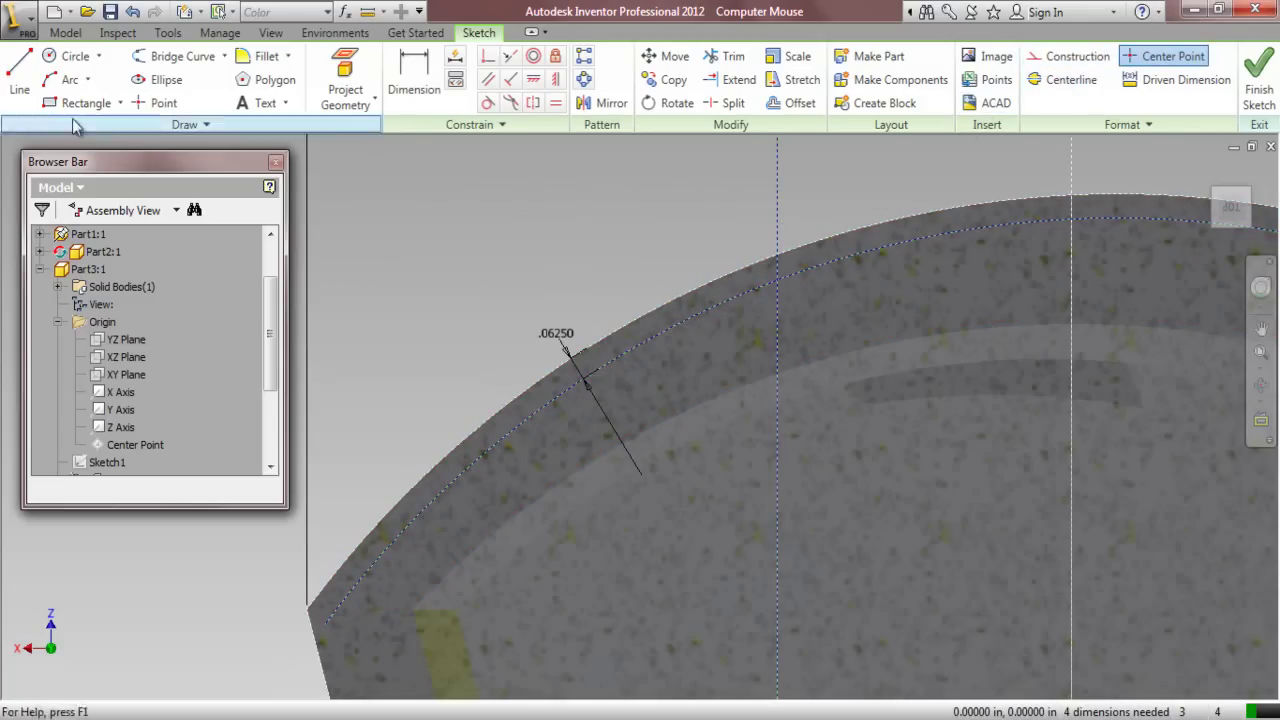
Draw a three-point arc along the construction offset arc, from the vertical construction line to the offset arc's +X endpoint
click(65, 80)
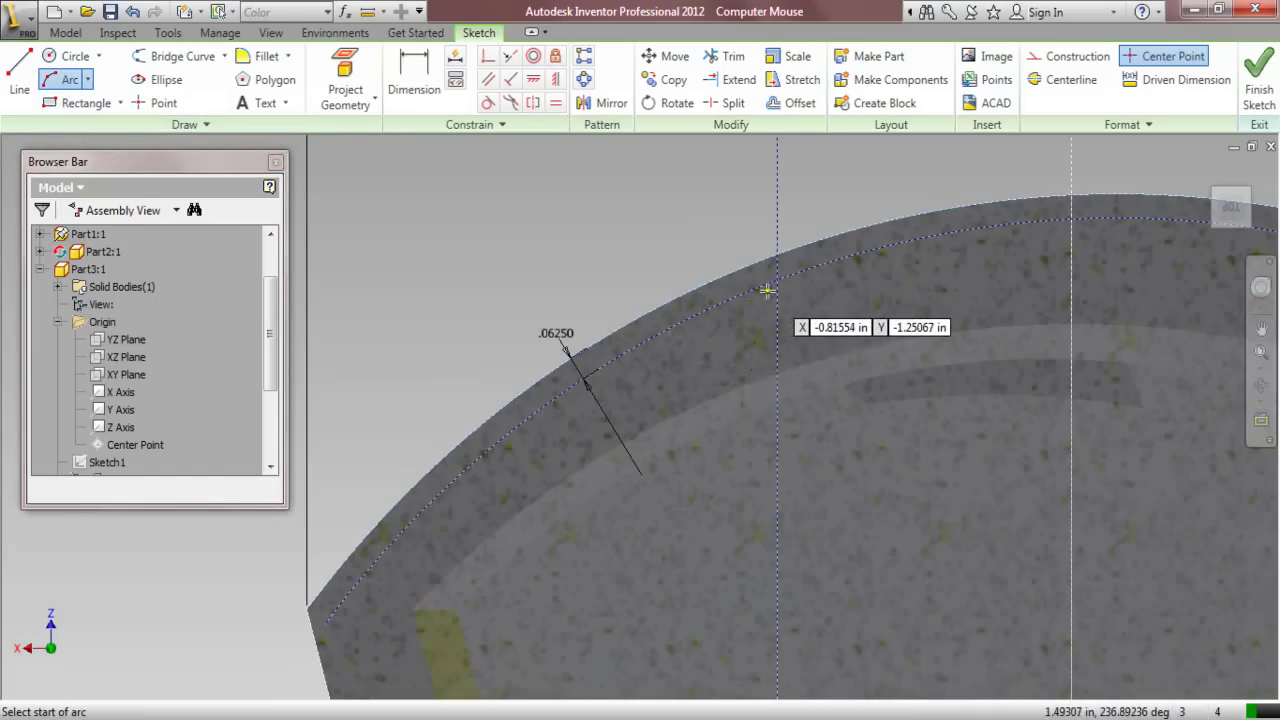
scroll(768, 285, down, 2)
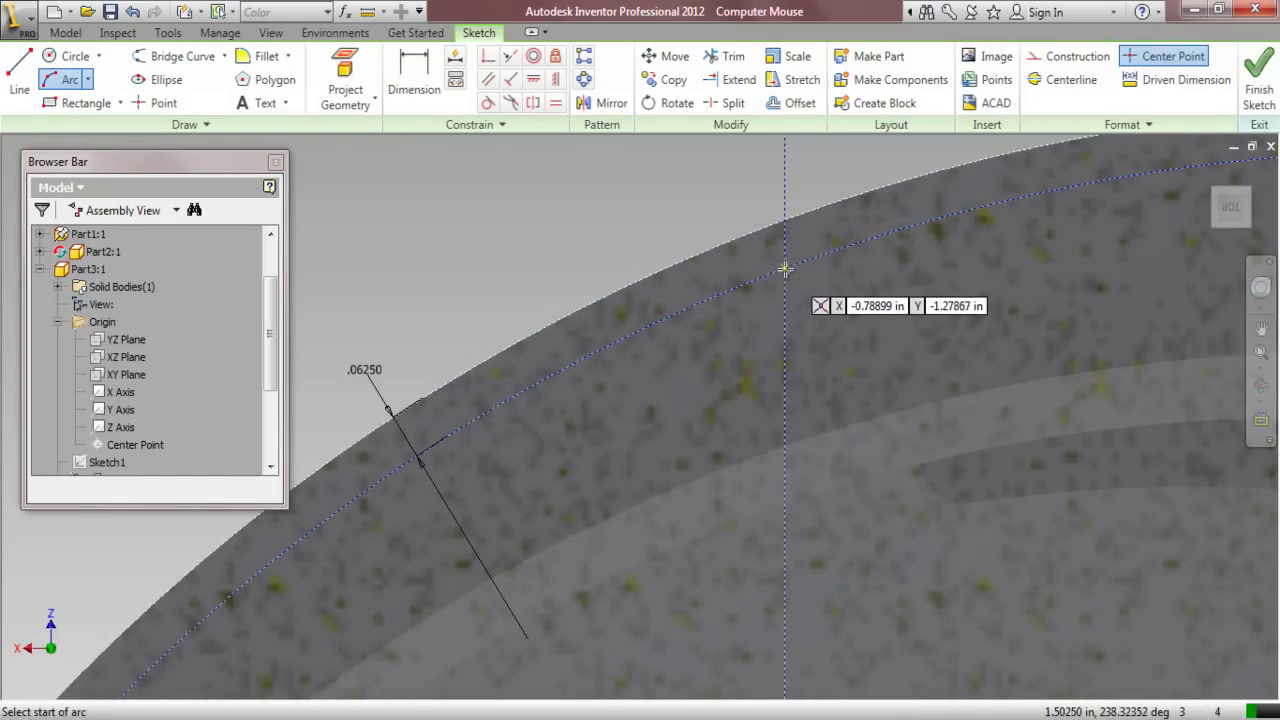
click(785, 270)
scroll(849, 391, up, 3)
scroll(521, 485, down, 3)
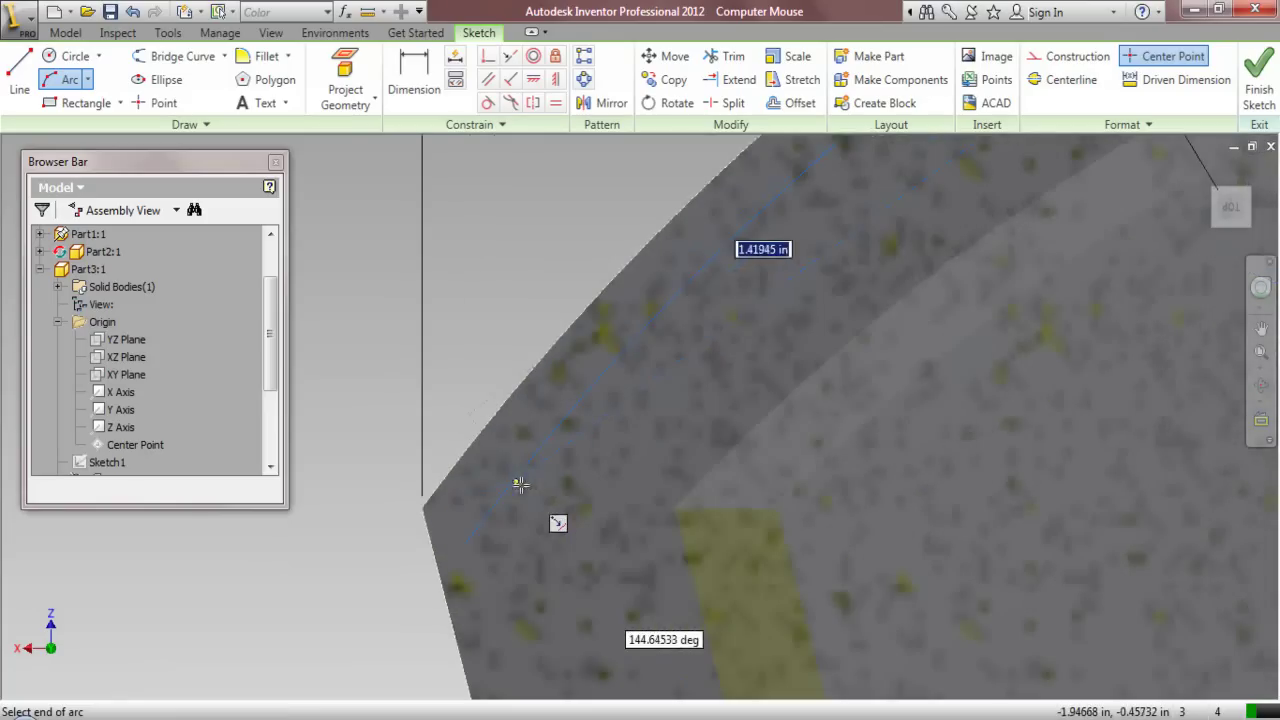
click(466, 537)
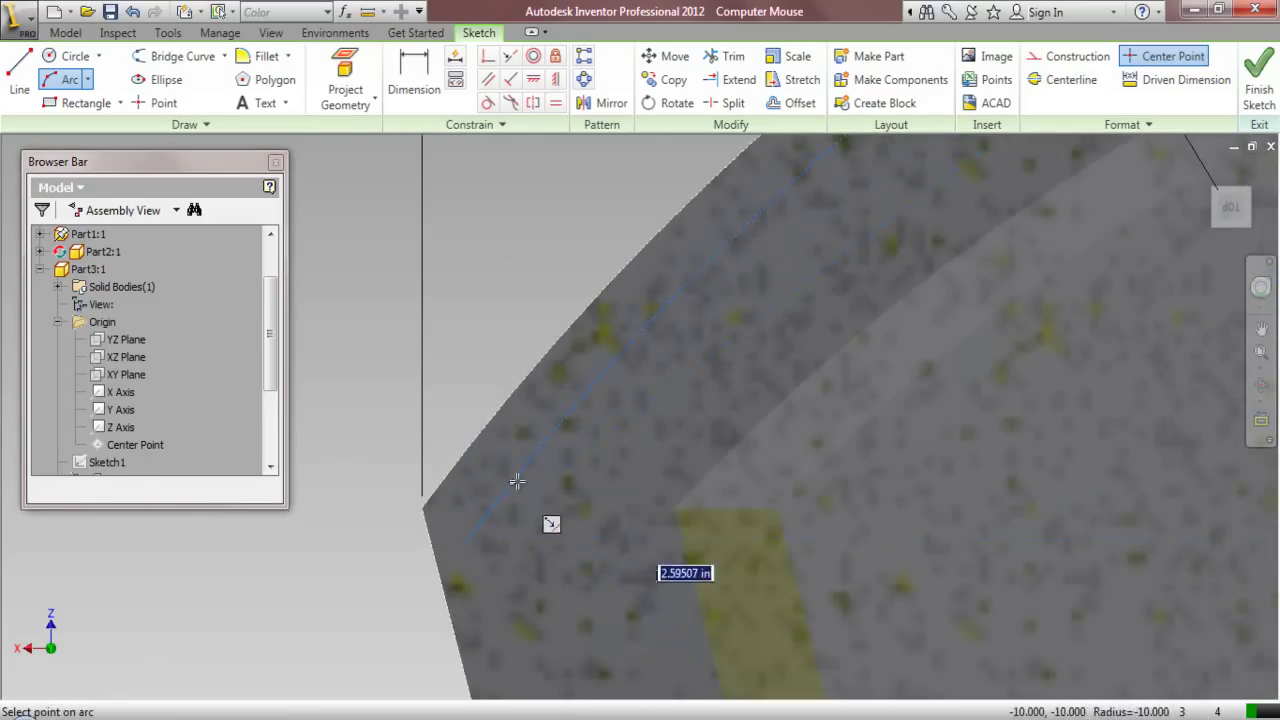
scroll(535, 510, up, 3)
scroll(594, 382, down, 2)
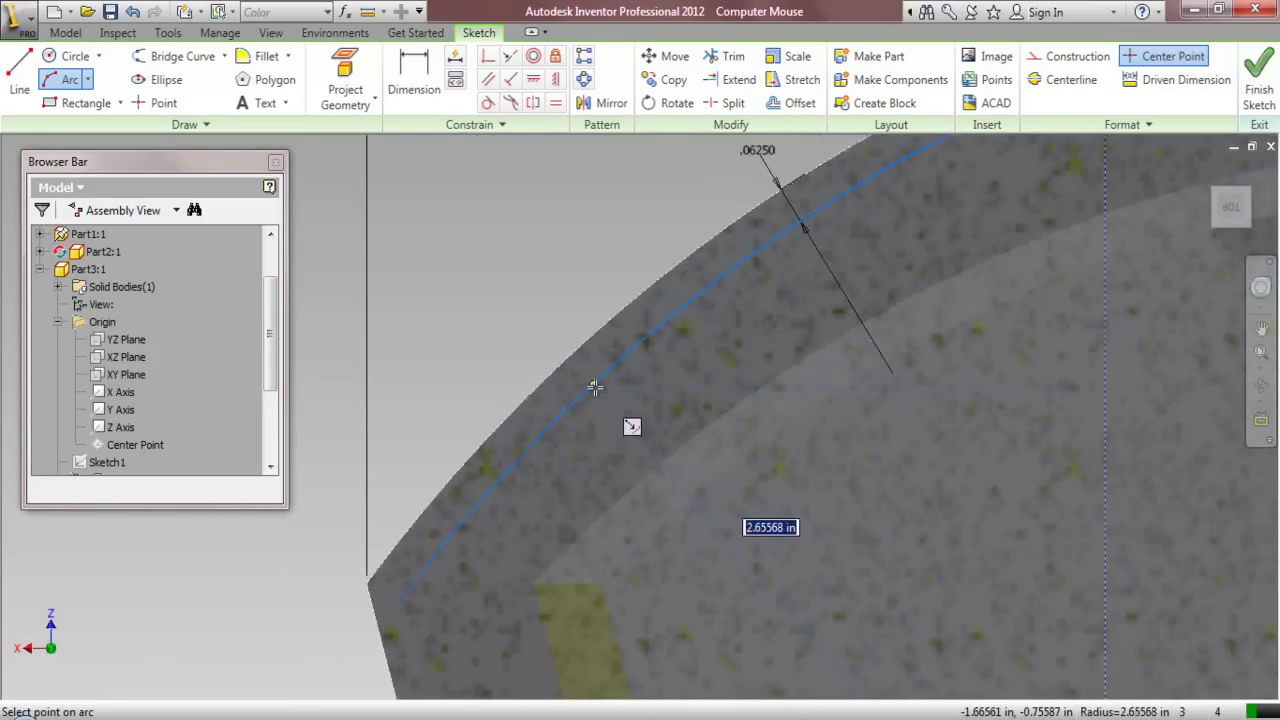
click(594, 387)
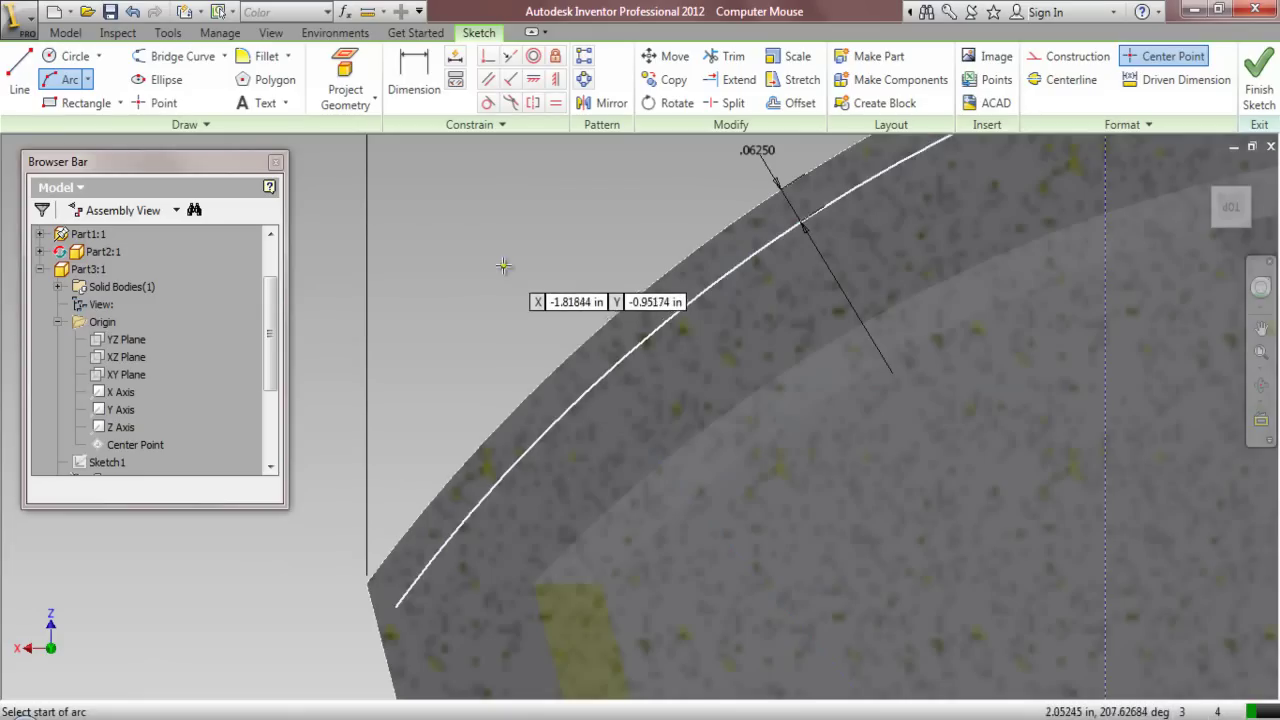
right_click(527, 243)
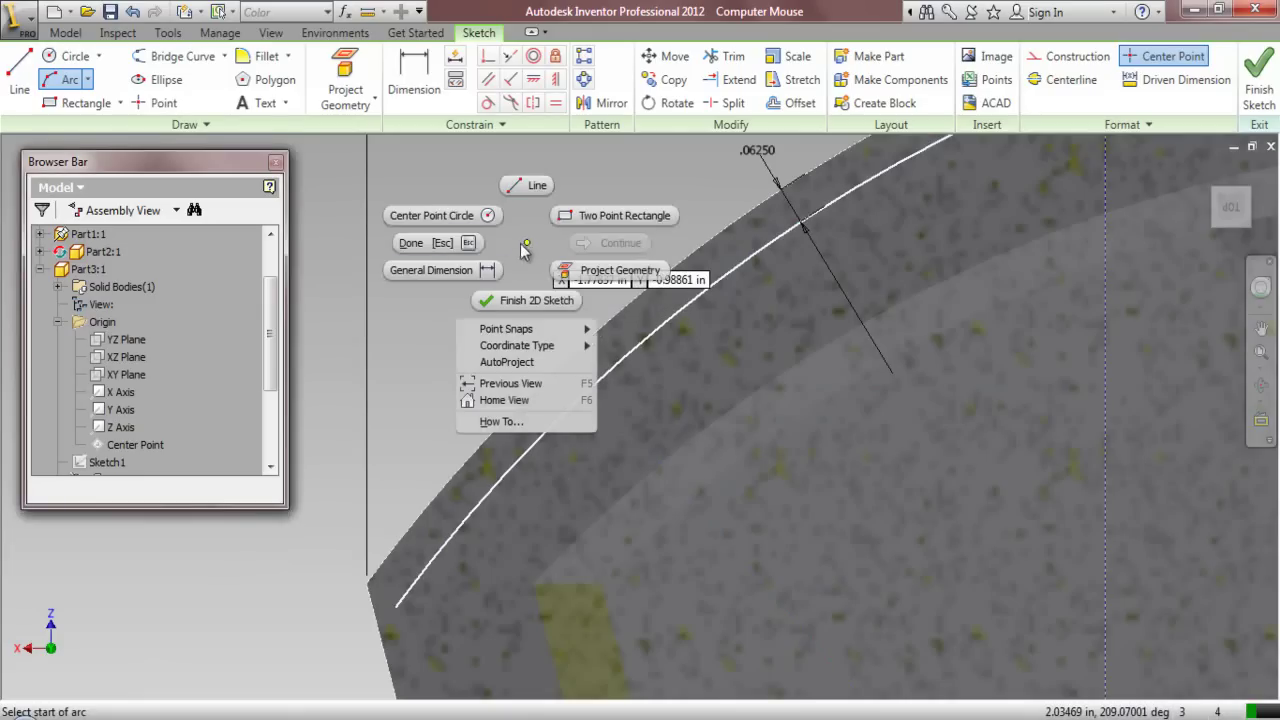
click(460, 246)
Extend the new arc's +X end to the projected slanted side edge of the profile
click(727, 88)
scroll(500, 371, up, 2)
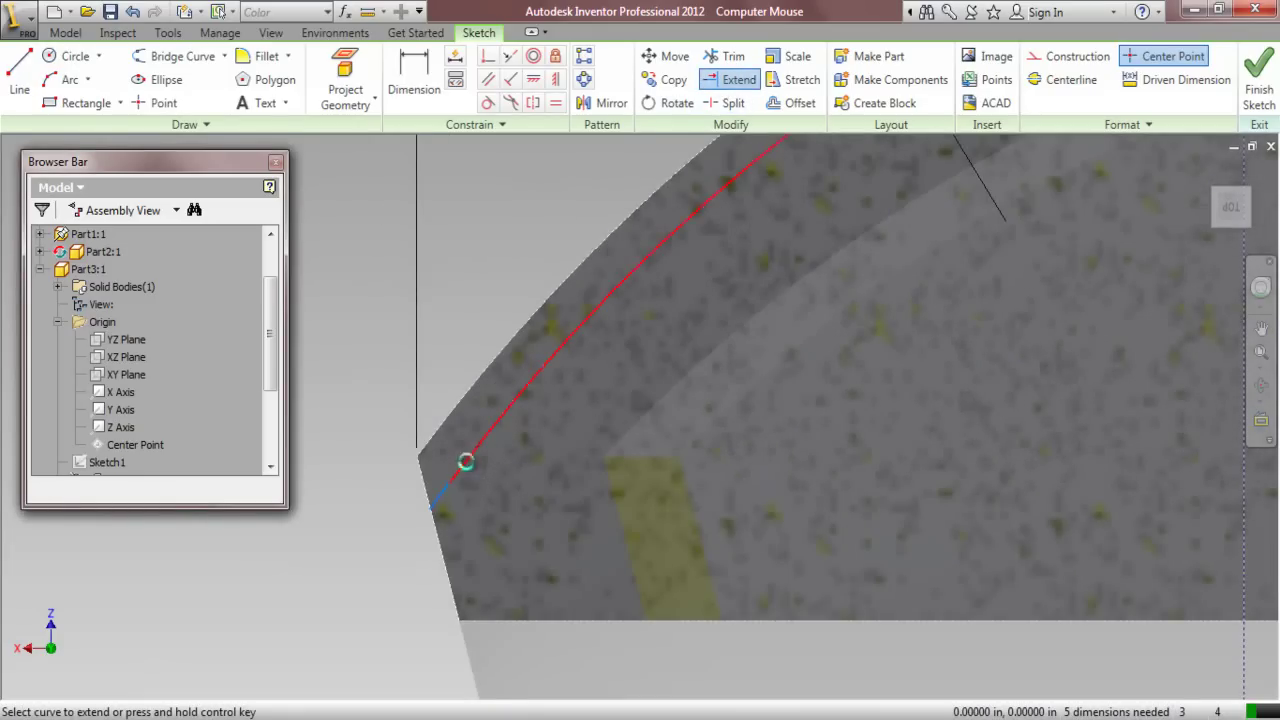
scroll(474, 463, up, 1)
scroll(469, 452, up, 2)
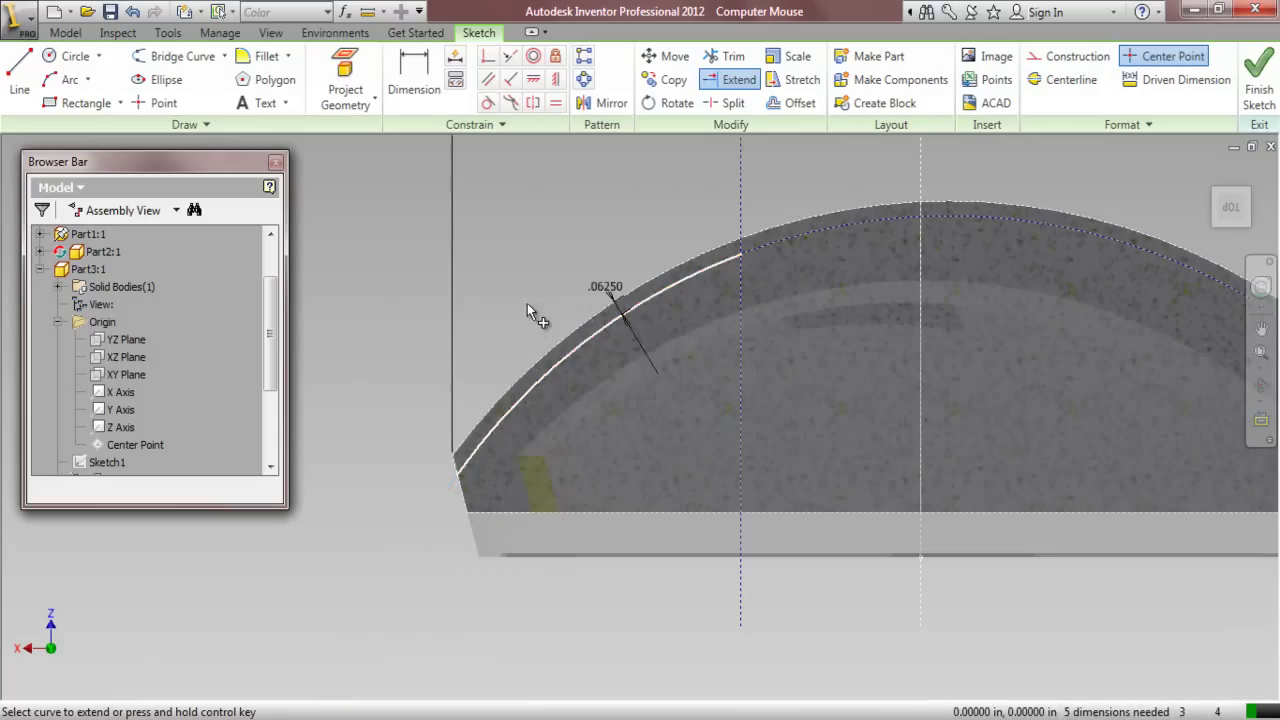
right_click(490, 280)
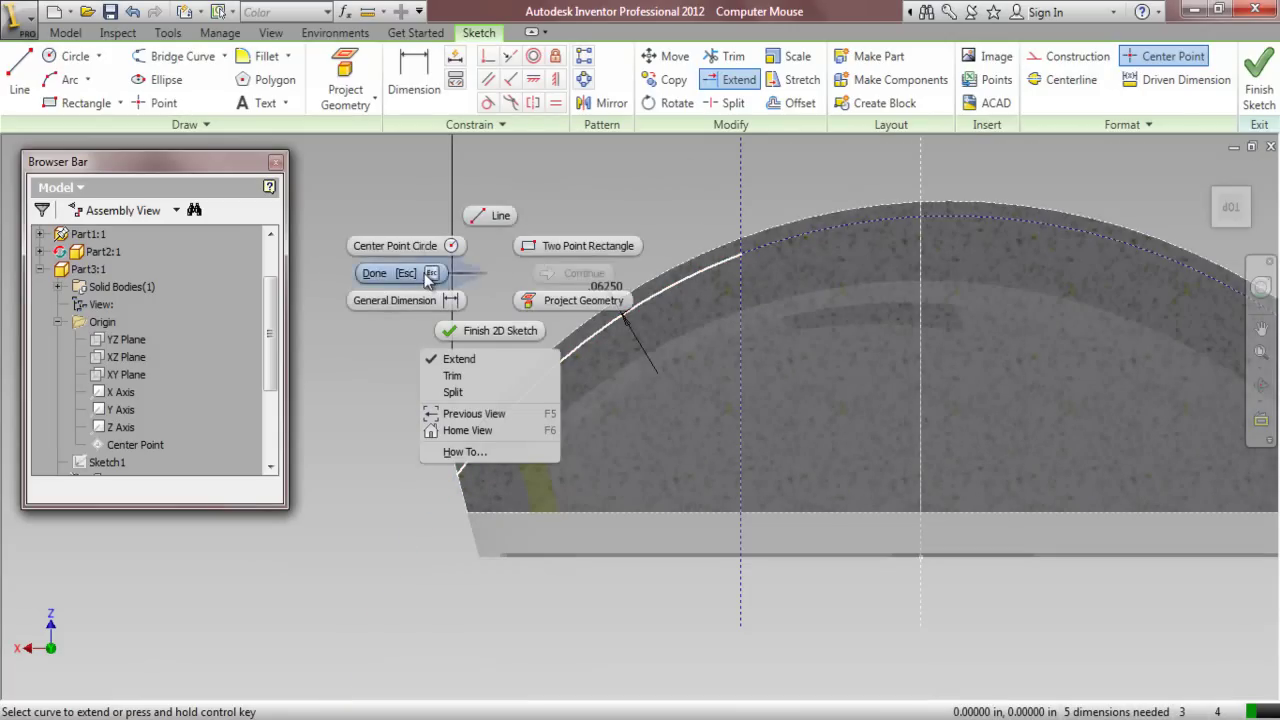
click(425, 275)
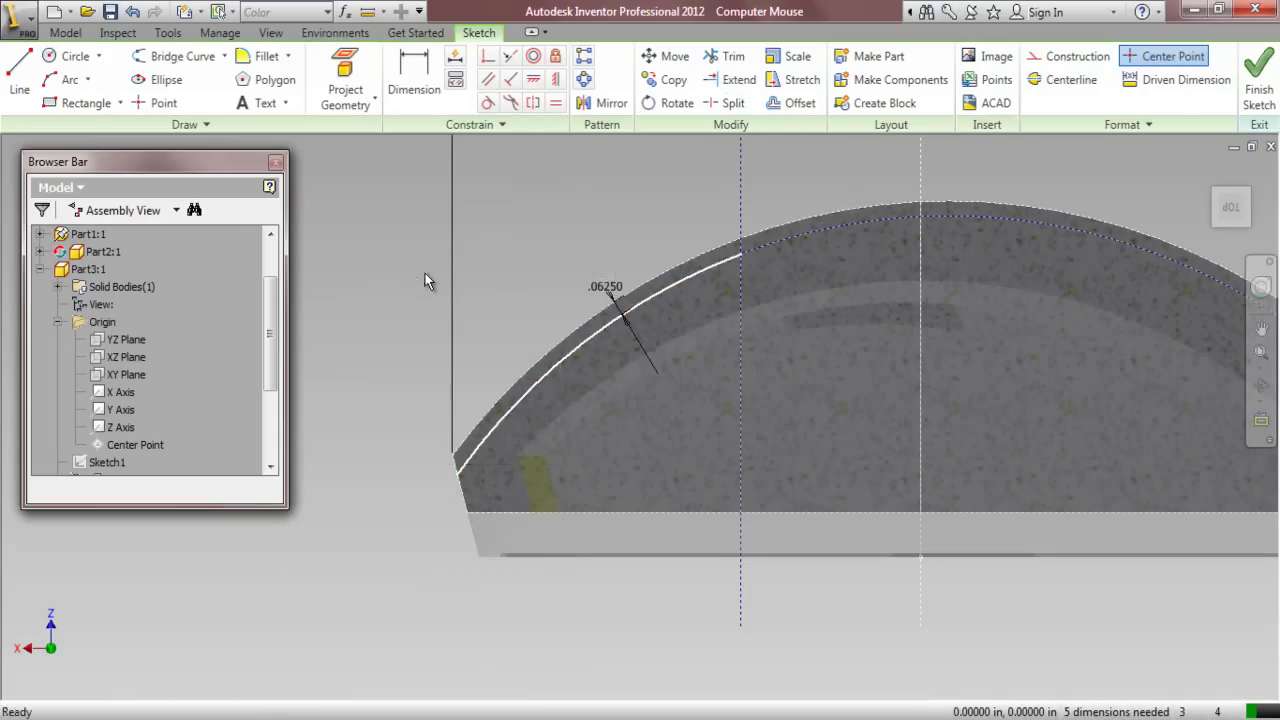
Draw a vertical line from the new arc's inner end up to where the vertical construction line crosses the profile's upper arc
click(16, 76)
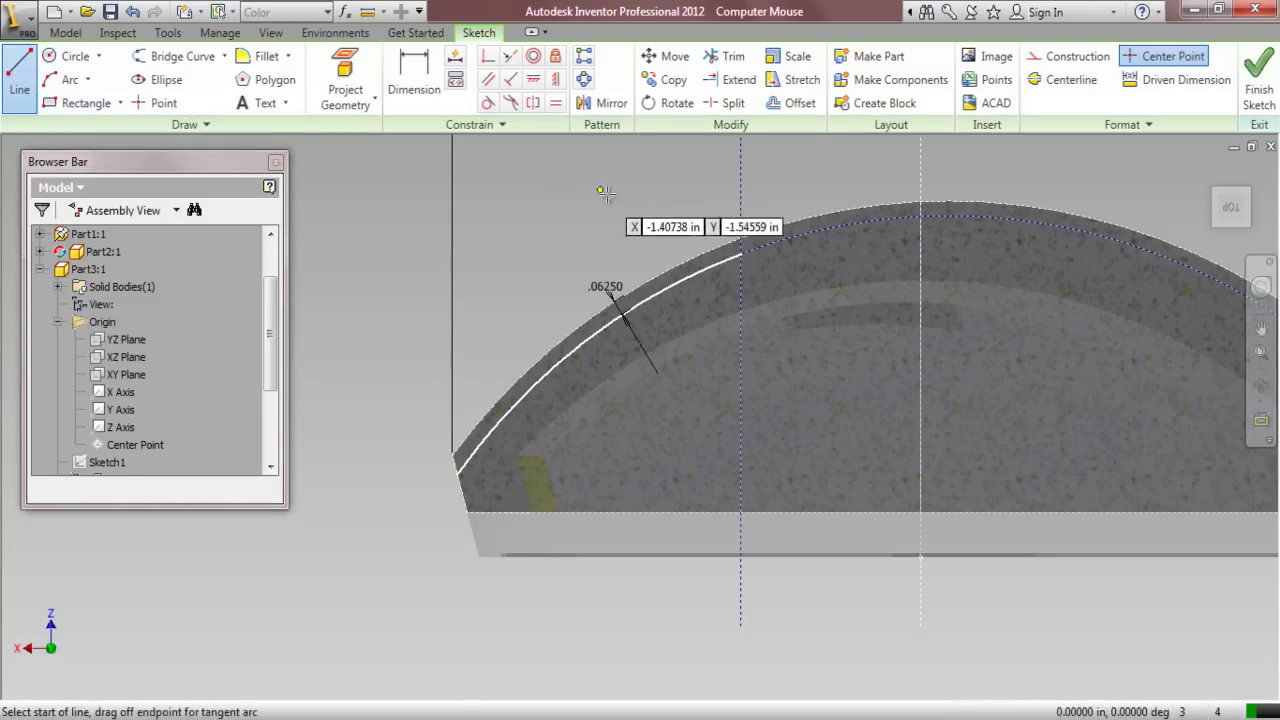
scroll(745, 265, up, 4)
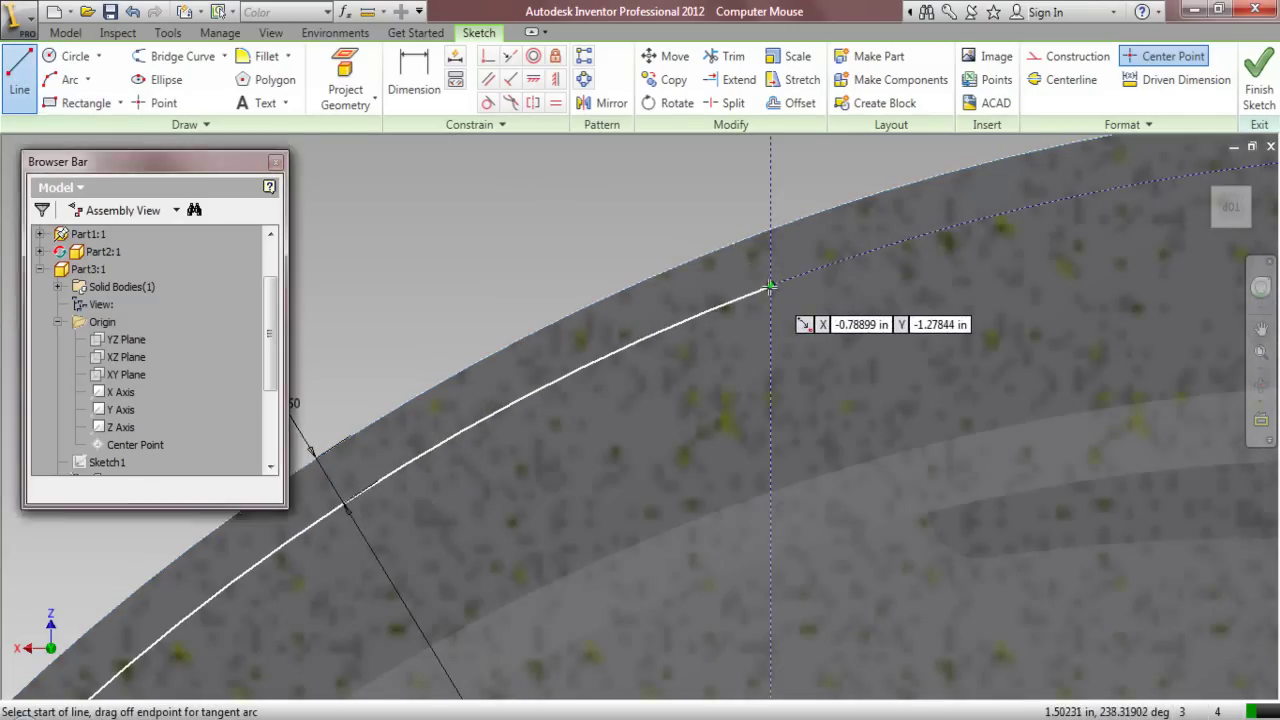
click(770, 287)
scroll(771, 253, down, 2)
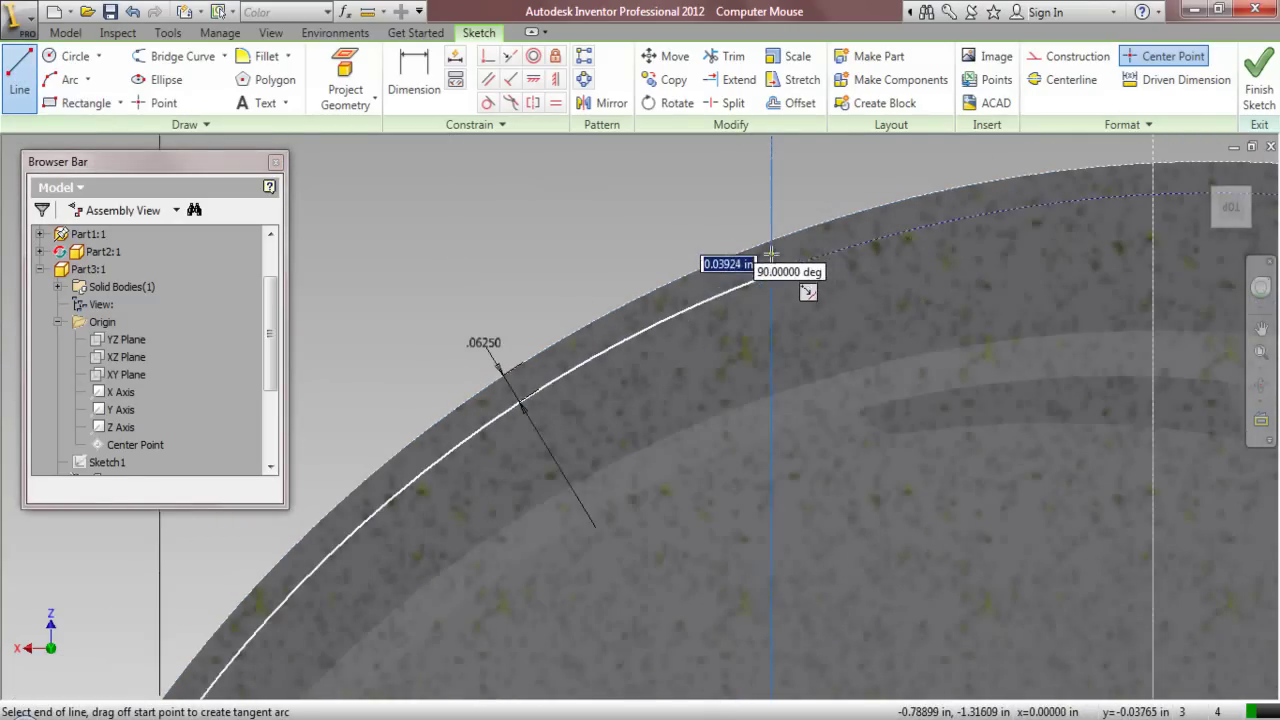
scroll(771, 253, up, 2)
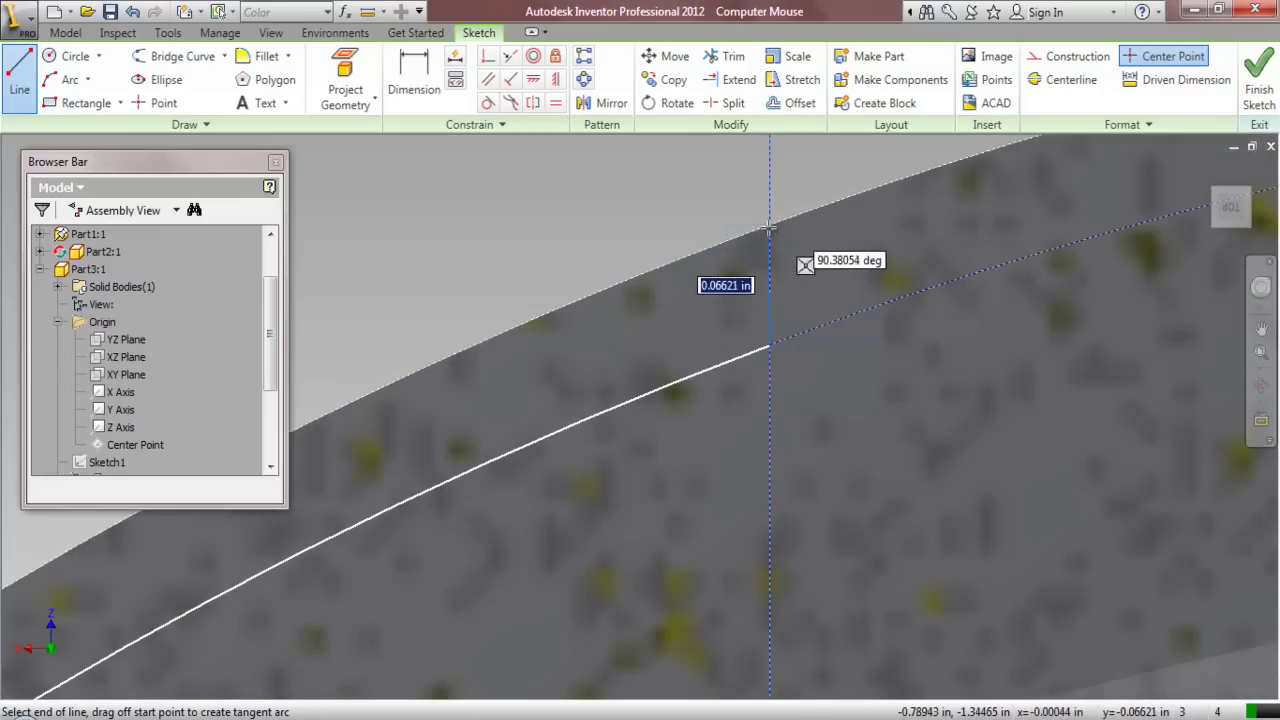
double_click(769, 228)
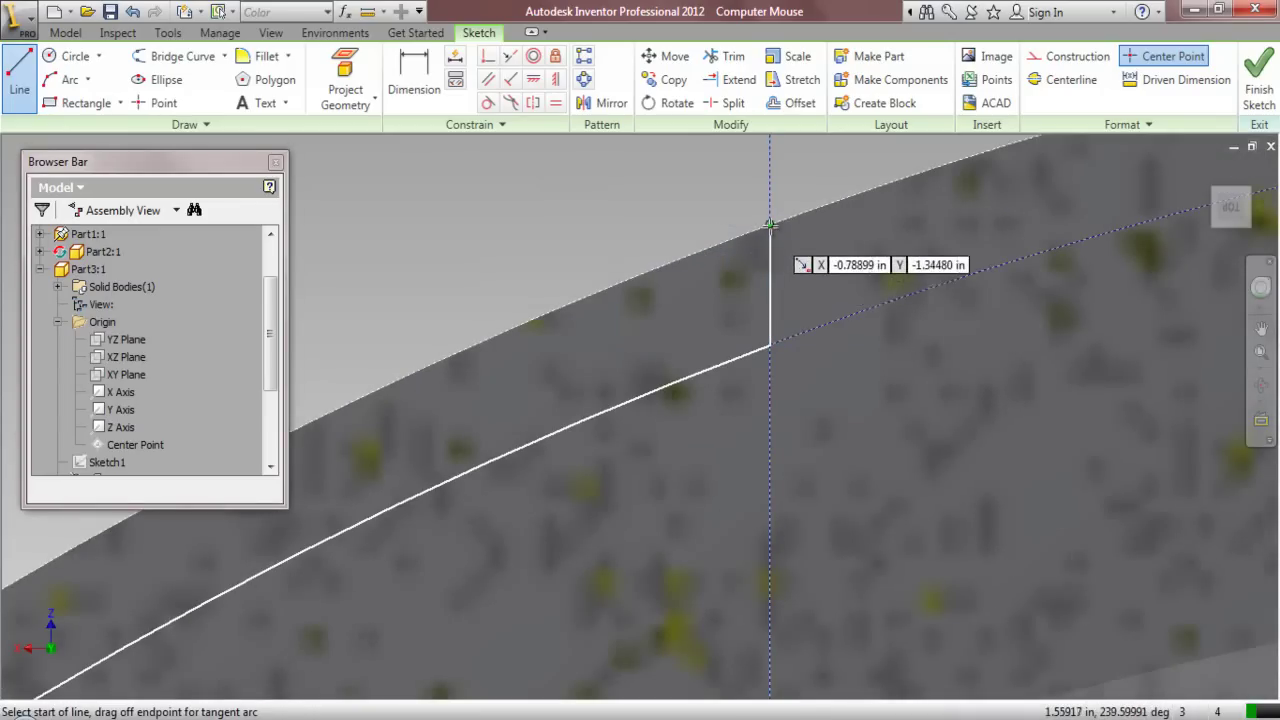
Draw a horizontal line from the short vertical line's upper end out past the shell's +X end
click(770, 225)
scroll(814, 163, down, 2)
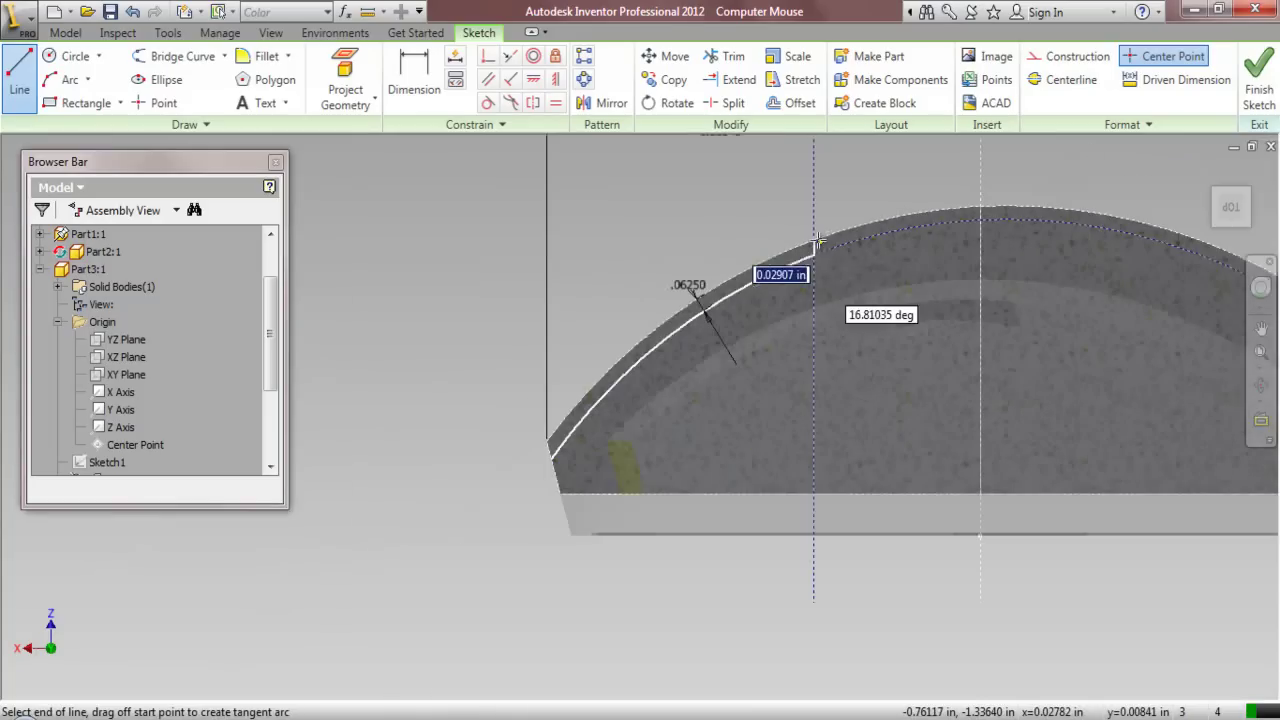
click(469, 239)
right_click(469, 239)
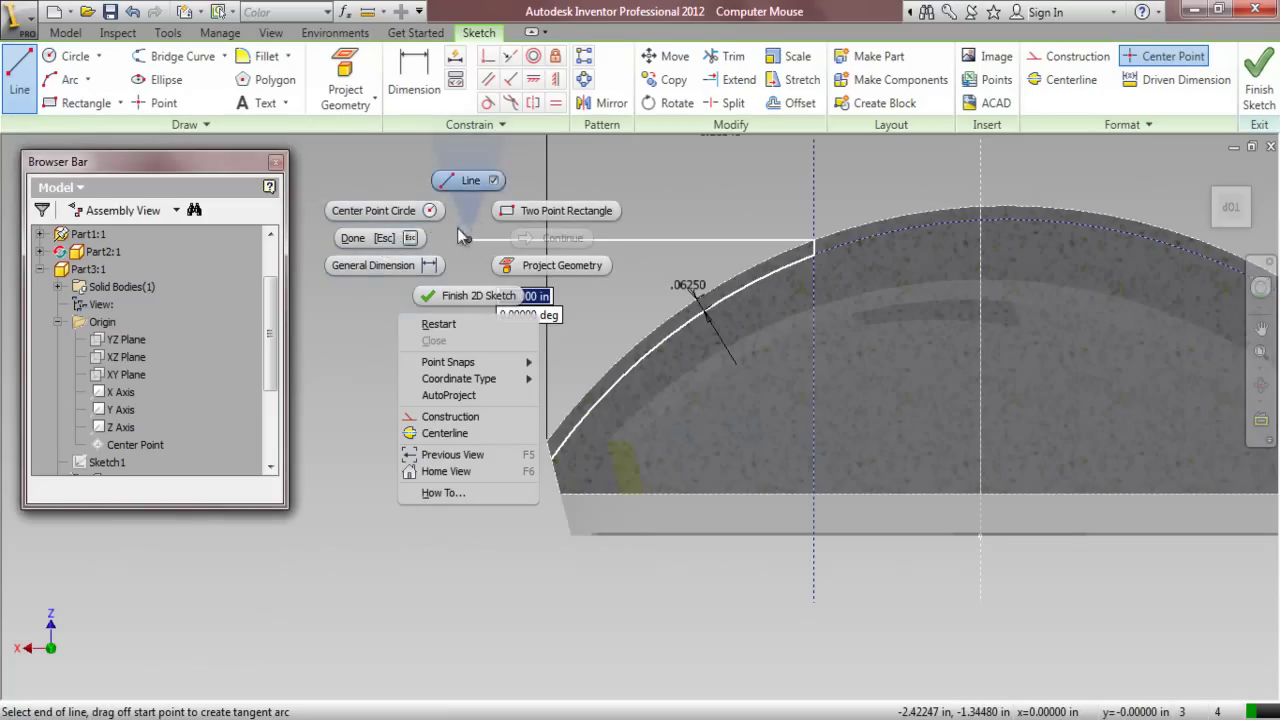
Draw a slanted line from the arc's +X end on the shell's side edge up and outward beyond the horizontal line's height
click(438, 323)
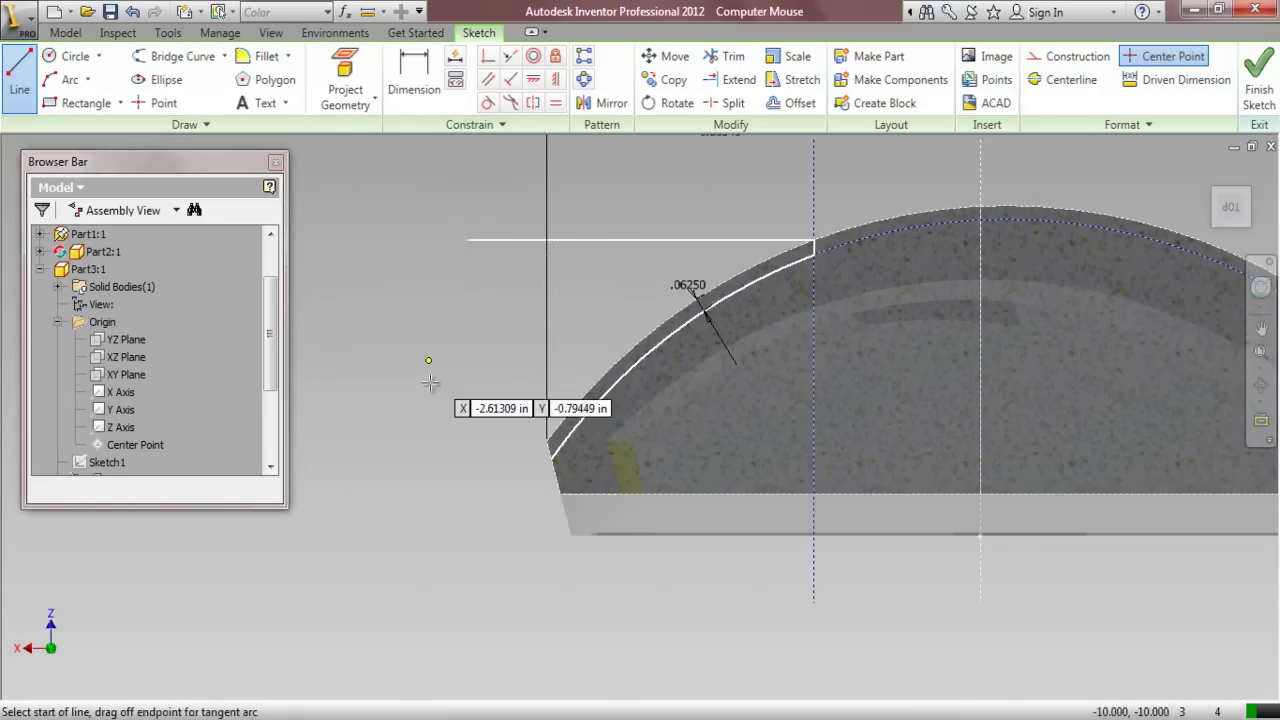
scroll(535, 459, down, 5)
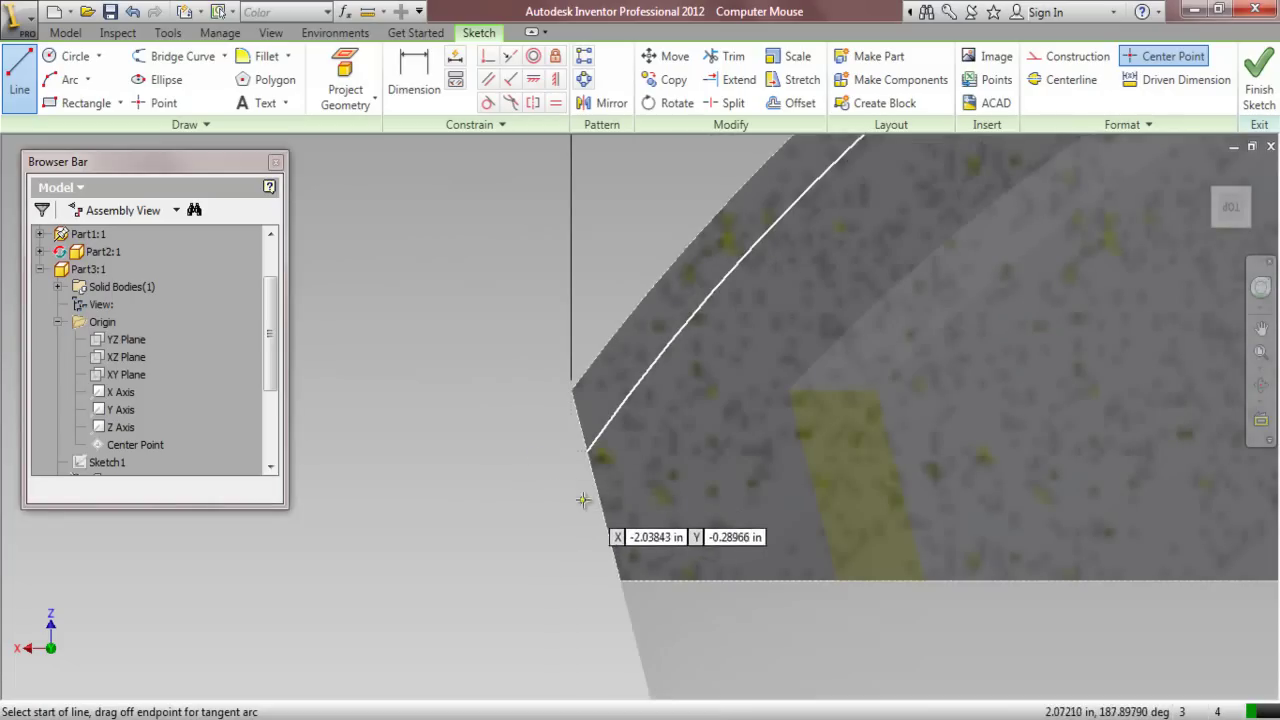
click(588, 451)
scroll(600, 470, up, 5)
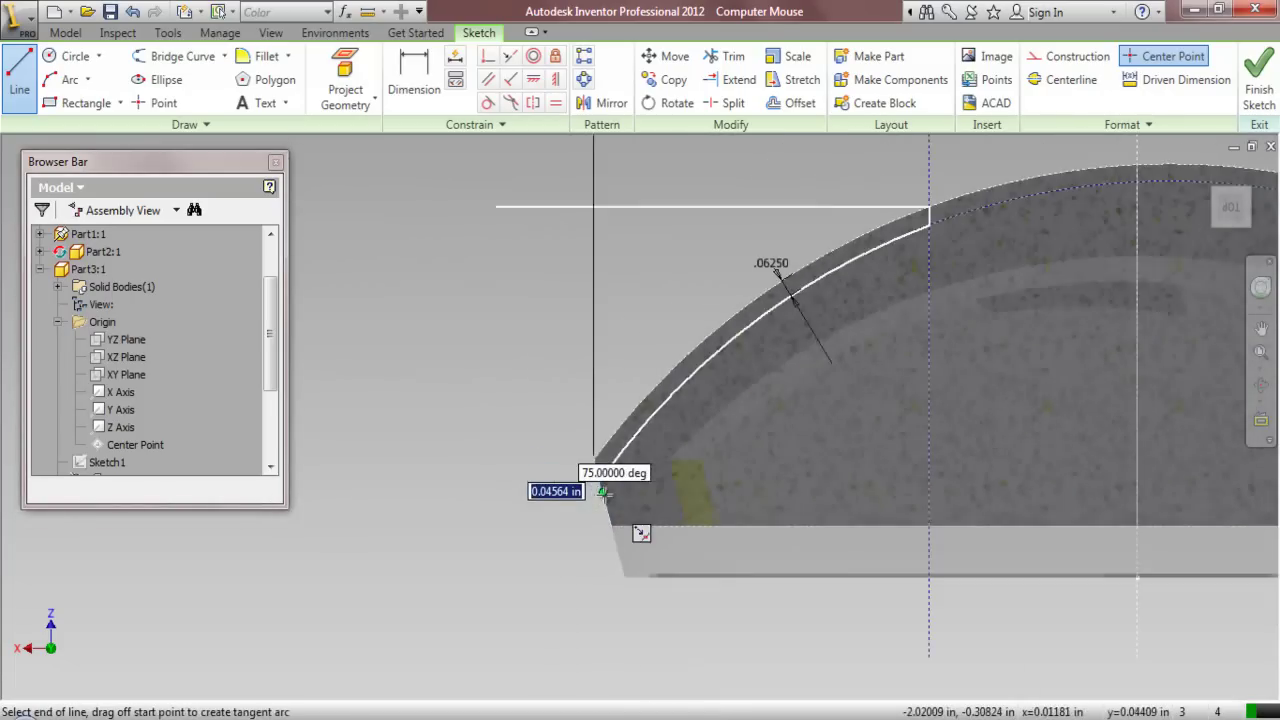
right_click(504, 292)
click(430, 298)
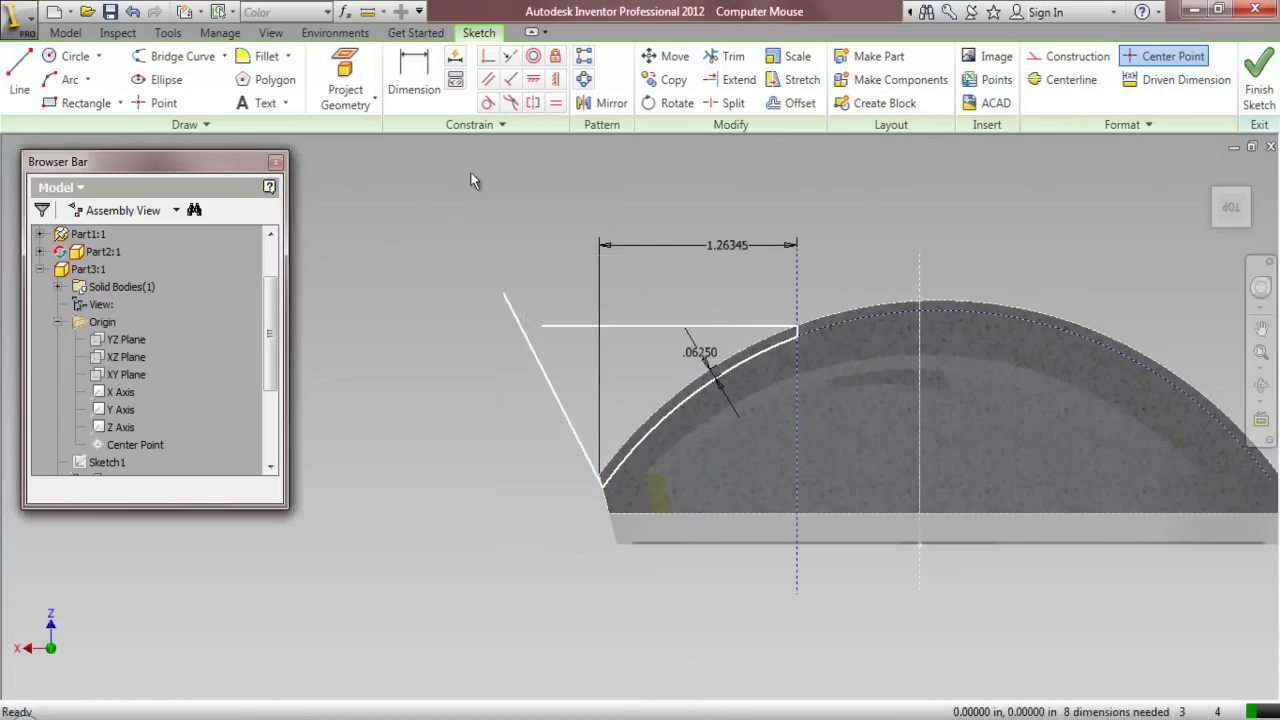
Constrain the new slanted line parallel to the shell's projected slanted side edge
click(488, 80)
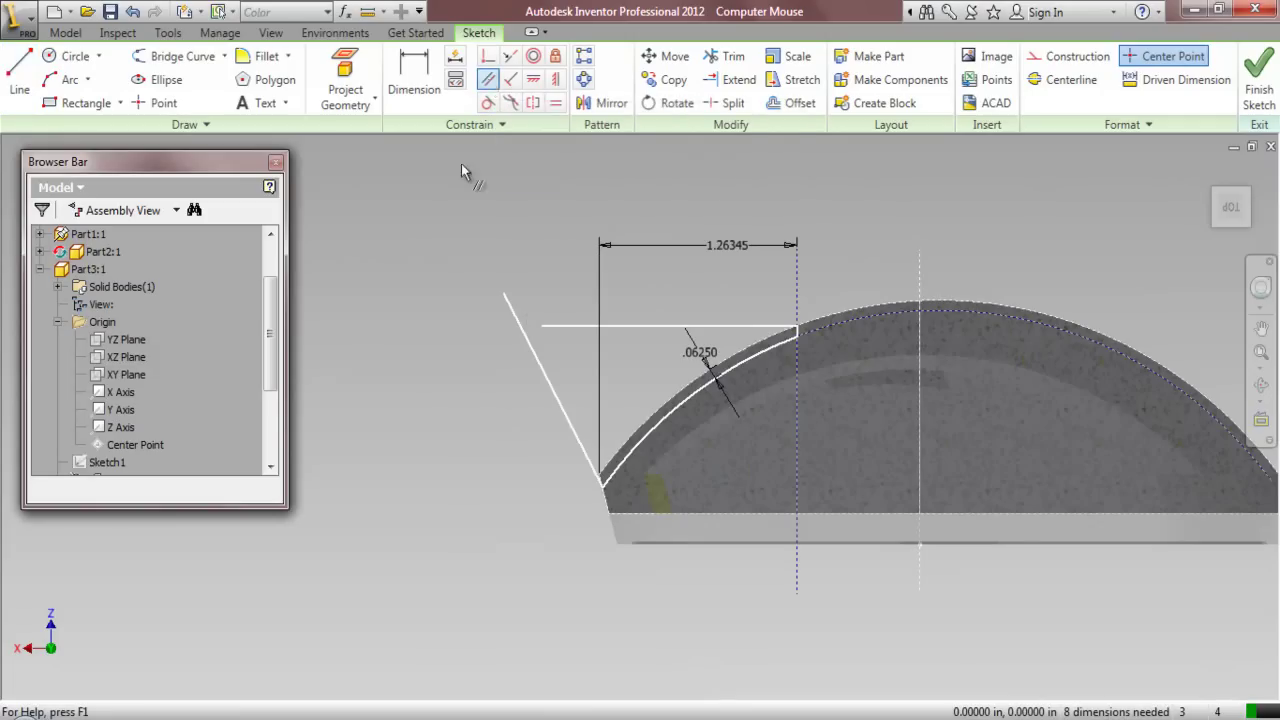
scroll(574, 468, down, 5)
scroll(574, 468, down, 3)
click(674, 472)
click(722, 533)
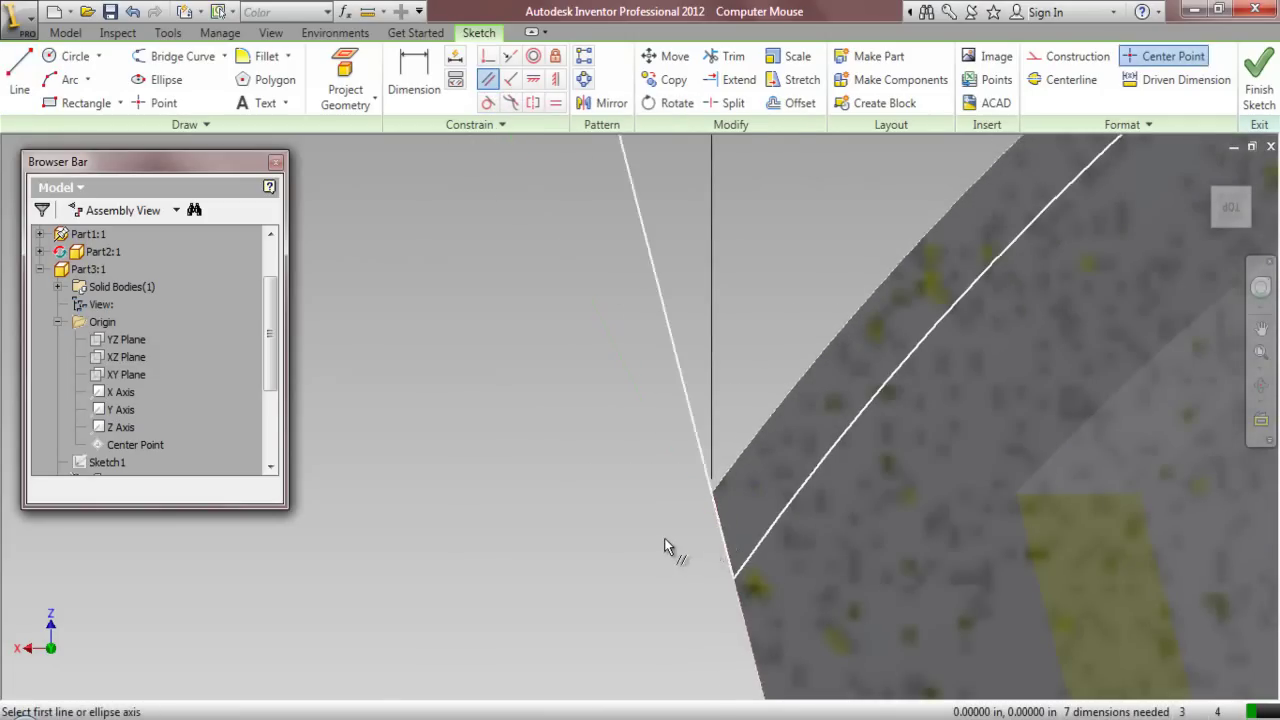
scroll(660, 535, up, 3)
right_click(565, 222)
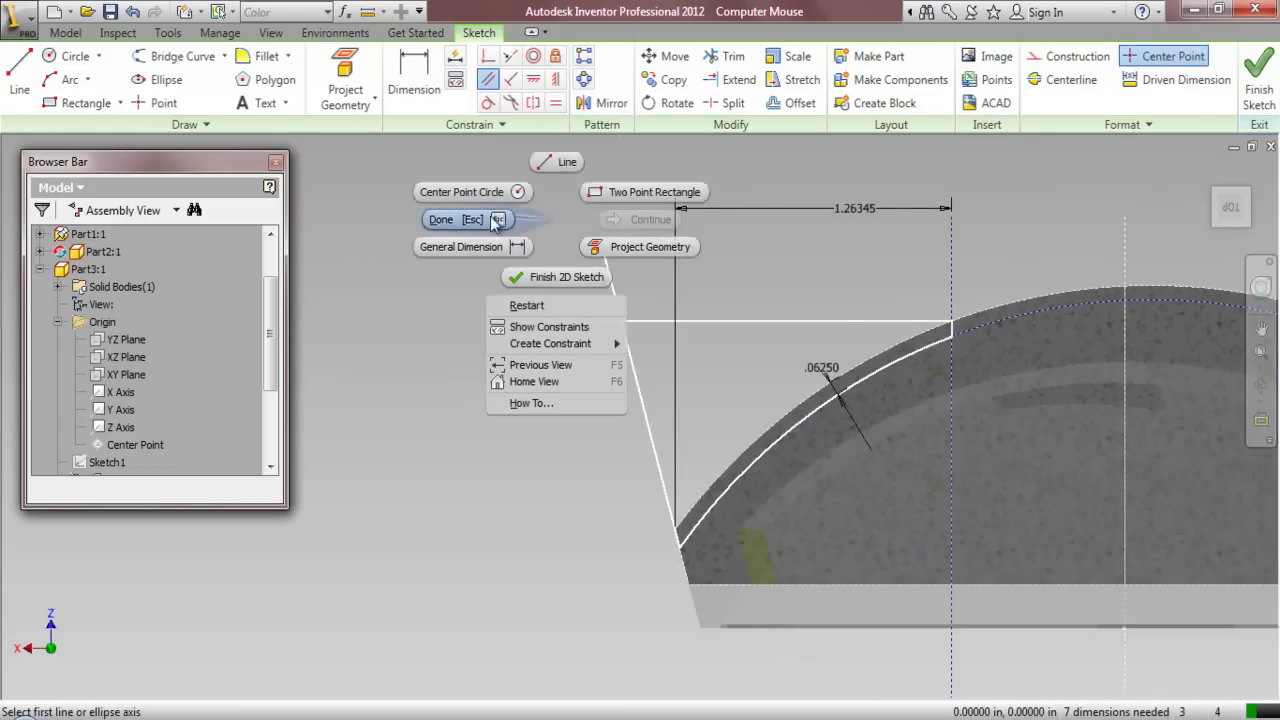
click(460, 220)
Trim the slanted and horizontal lines where they overrun their intersection to close the recess profile, and finish the sketch
click(728, 57)
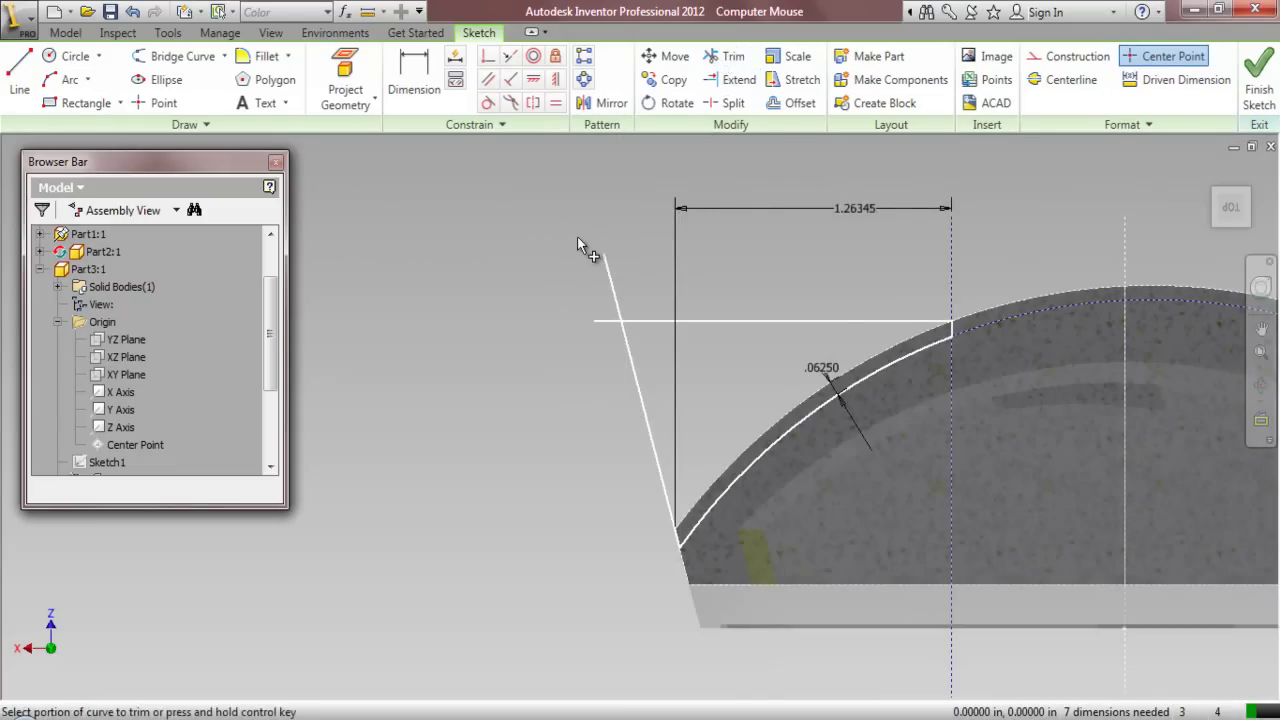
scroll(577, 236, down, 2)
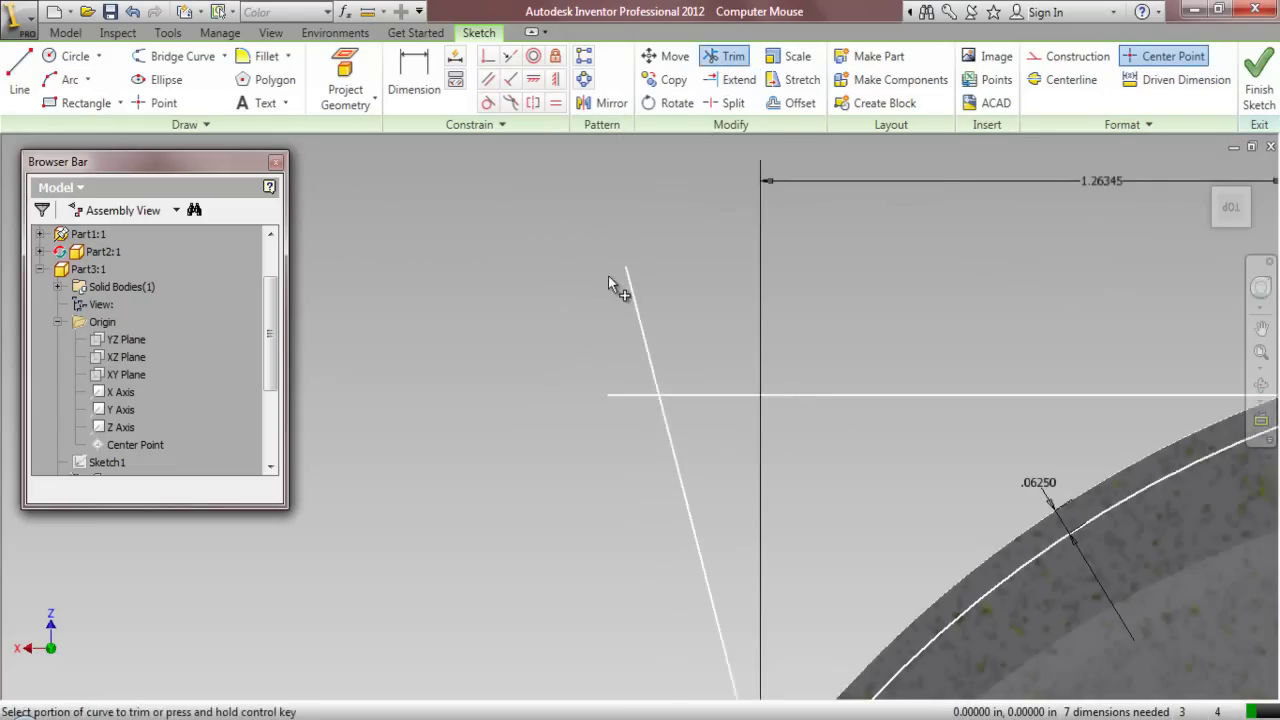
click(644, 340)
click(616, 397)
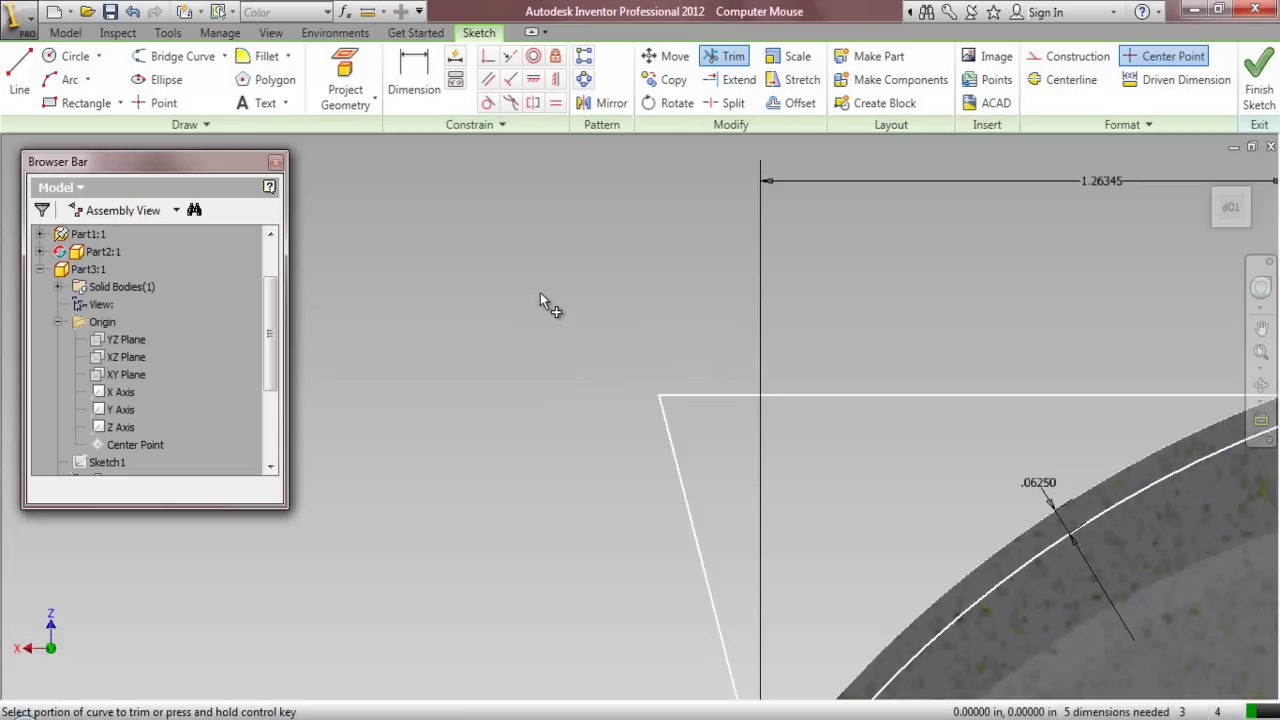
scroll(540, 295, up, 3)
scroll(550, 384, down, 2)
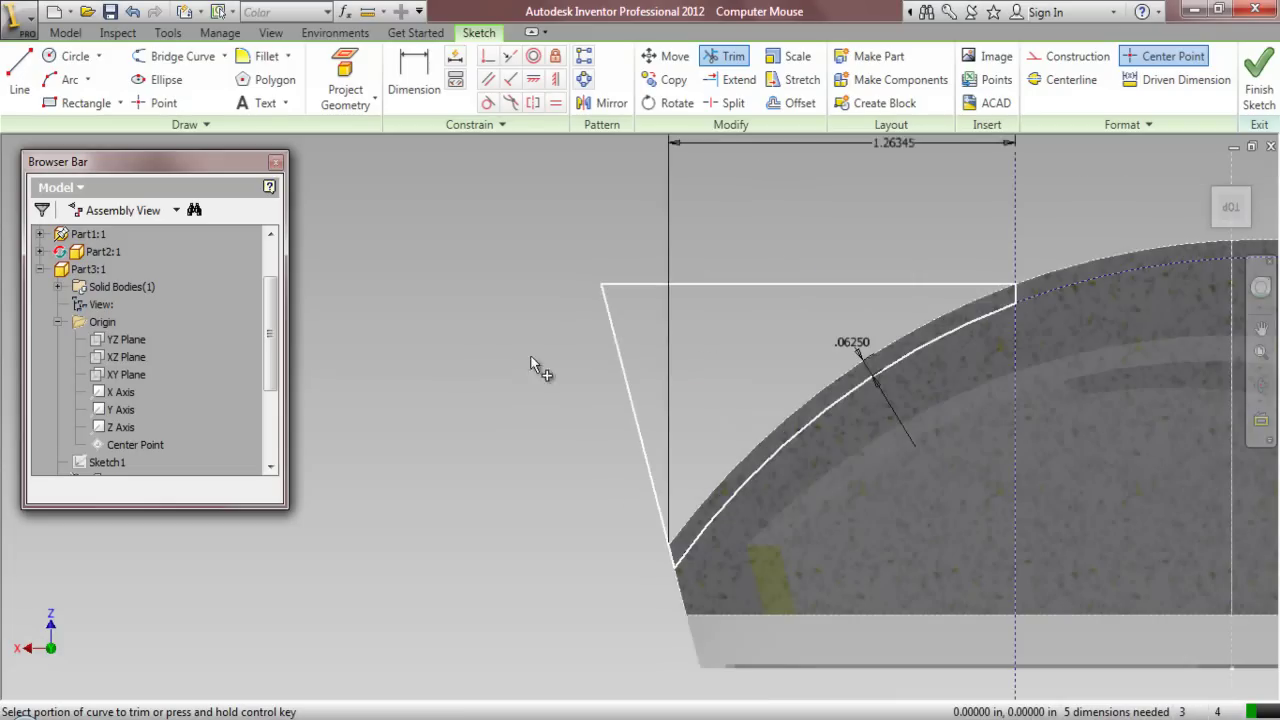
right_click(463, 260)
click(404, 262)
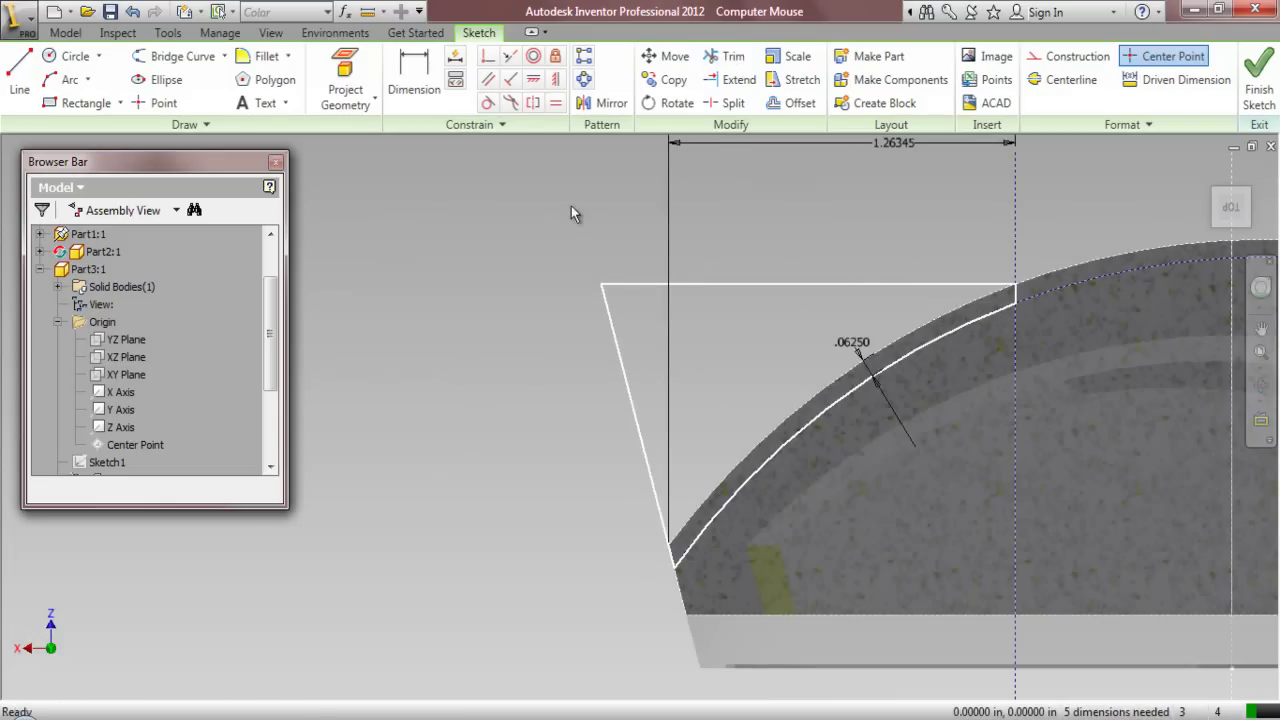
click(1258, 75)
Extrude the closed recess profile as a cut, symmetric about the mid-plane, with a distance of 0.438 in
click(1207, 173)
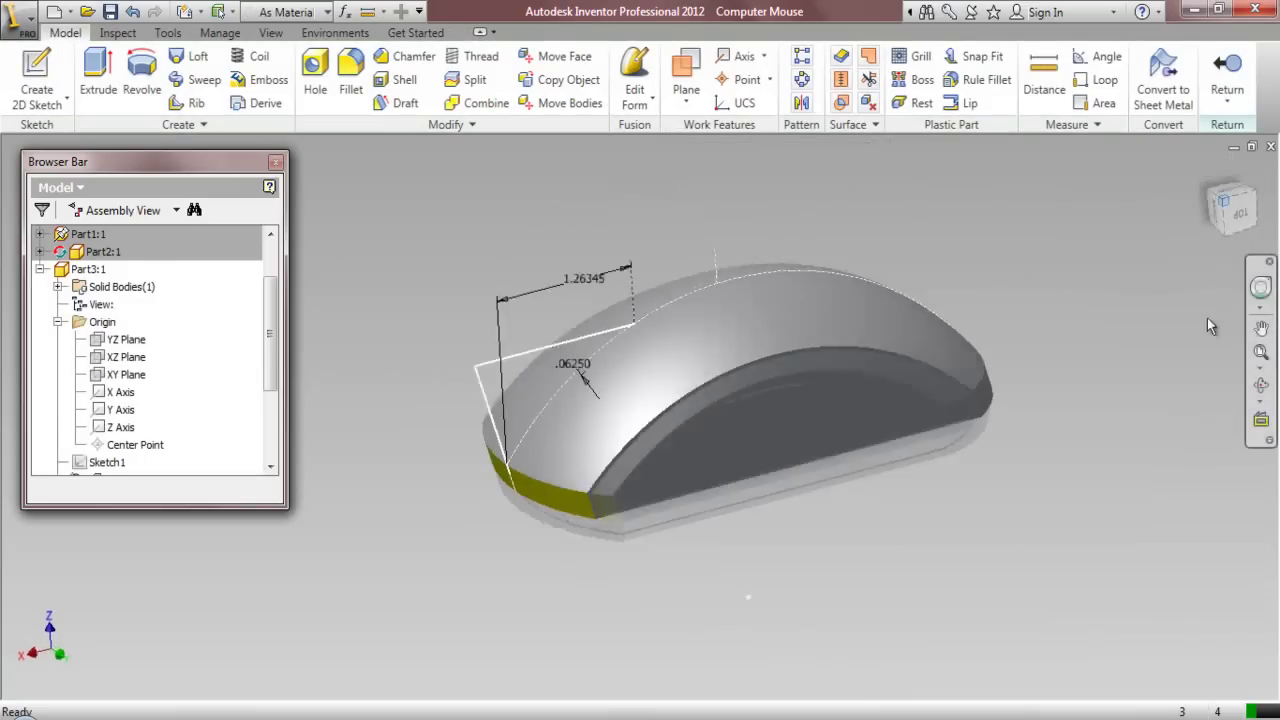
scroll(489, 465, up, 3)
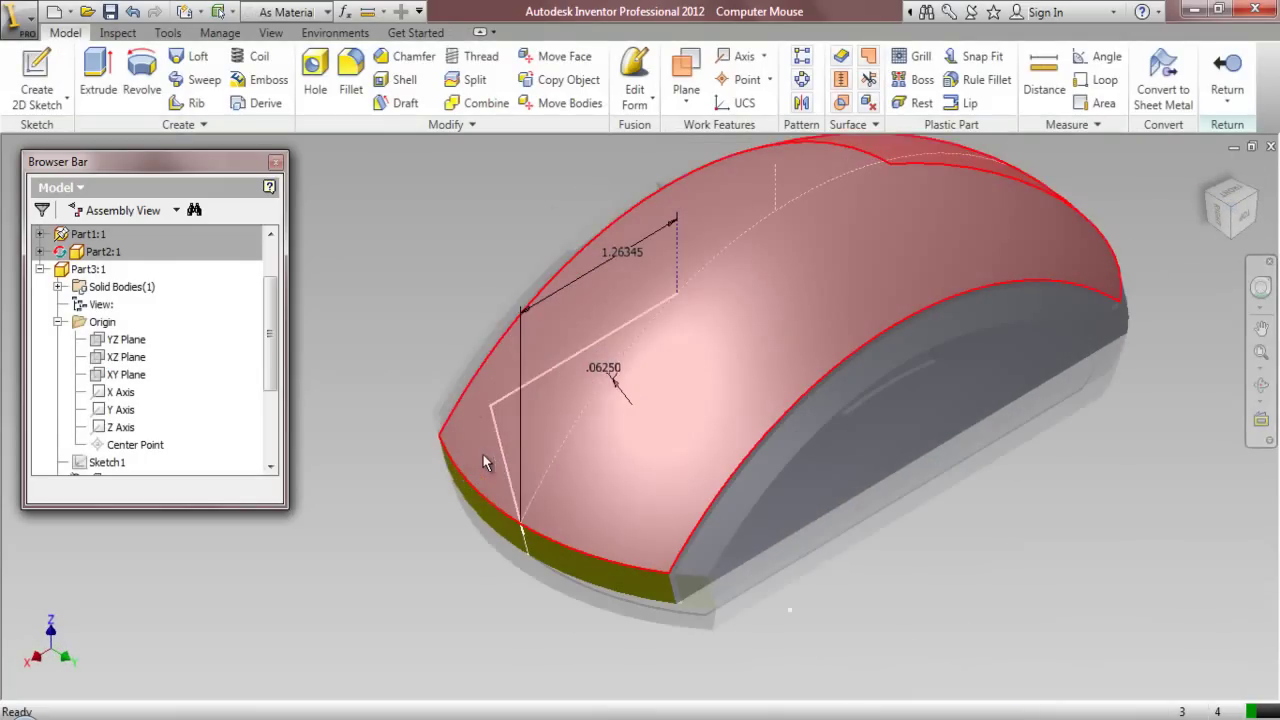
click(112, 62)
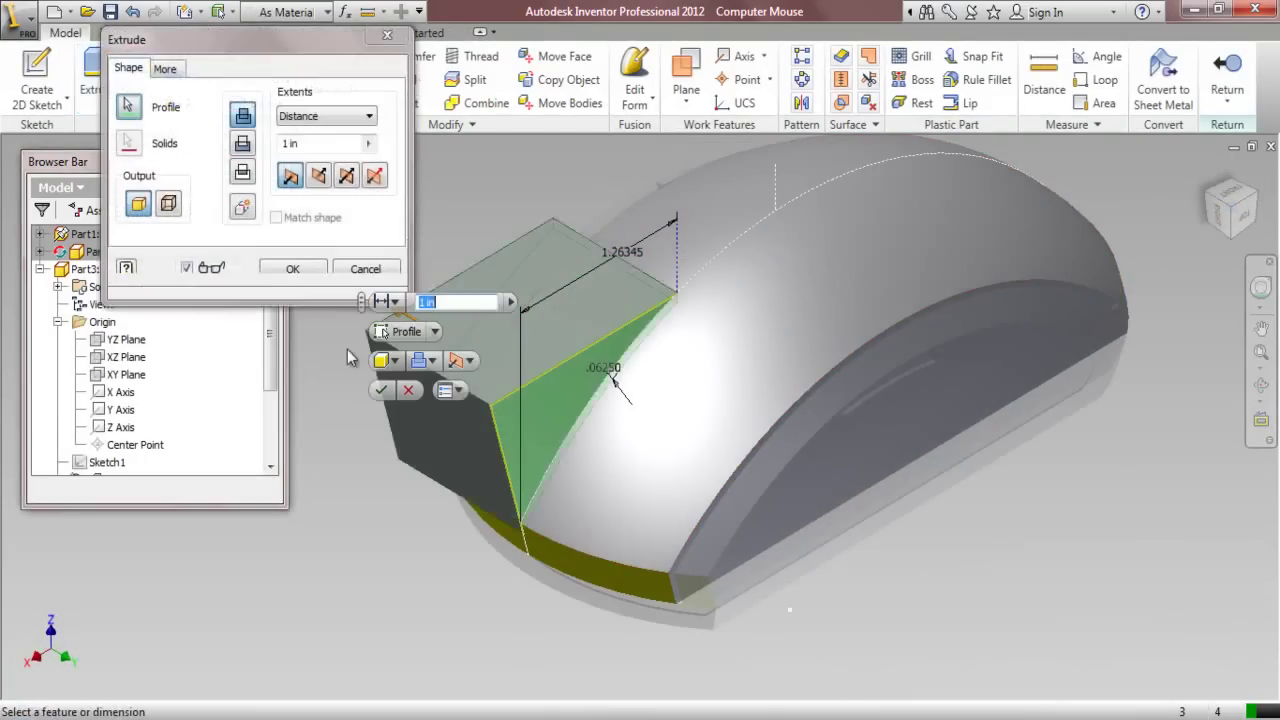
click(243, 146)
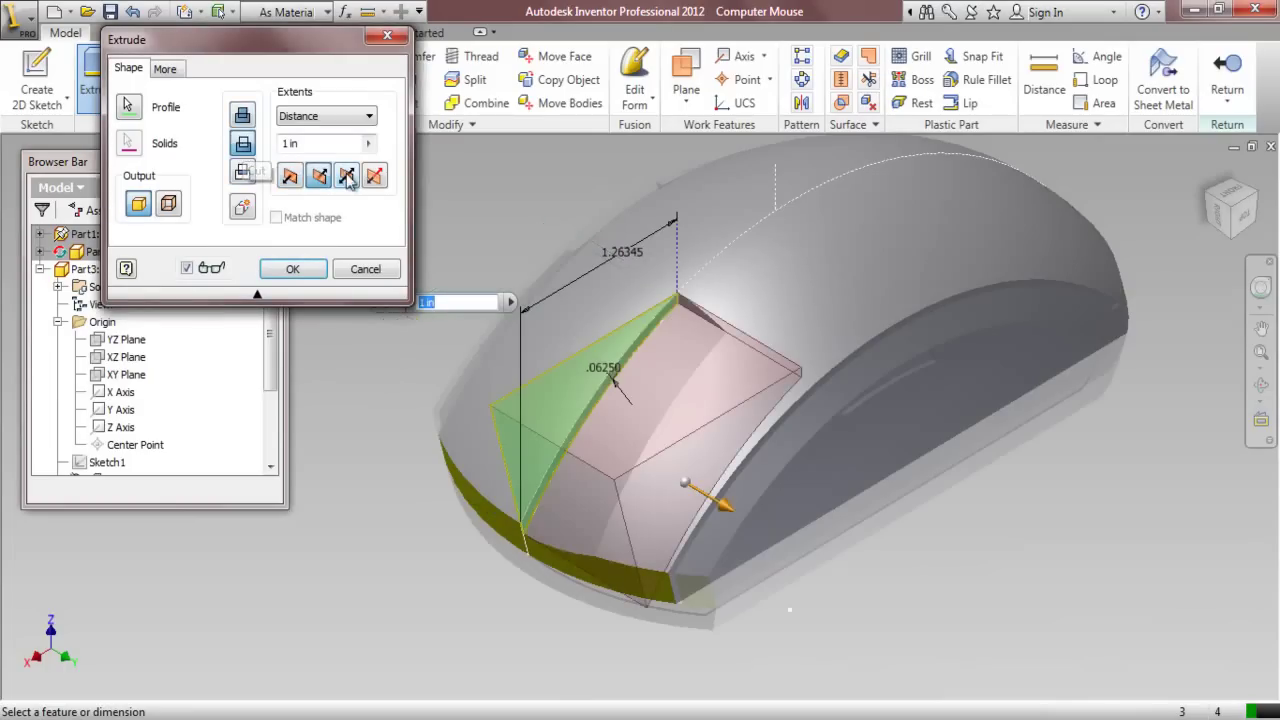
click(347, 177)
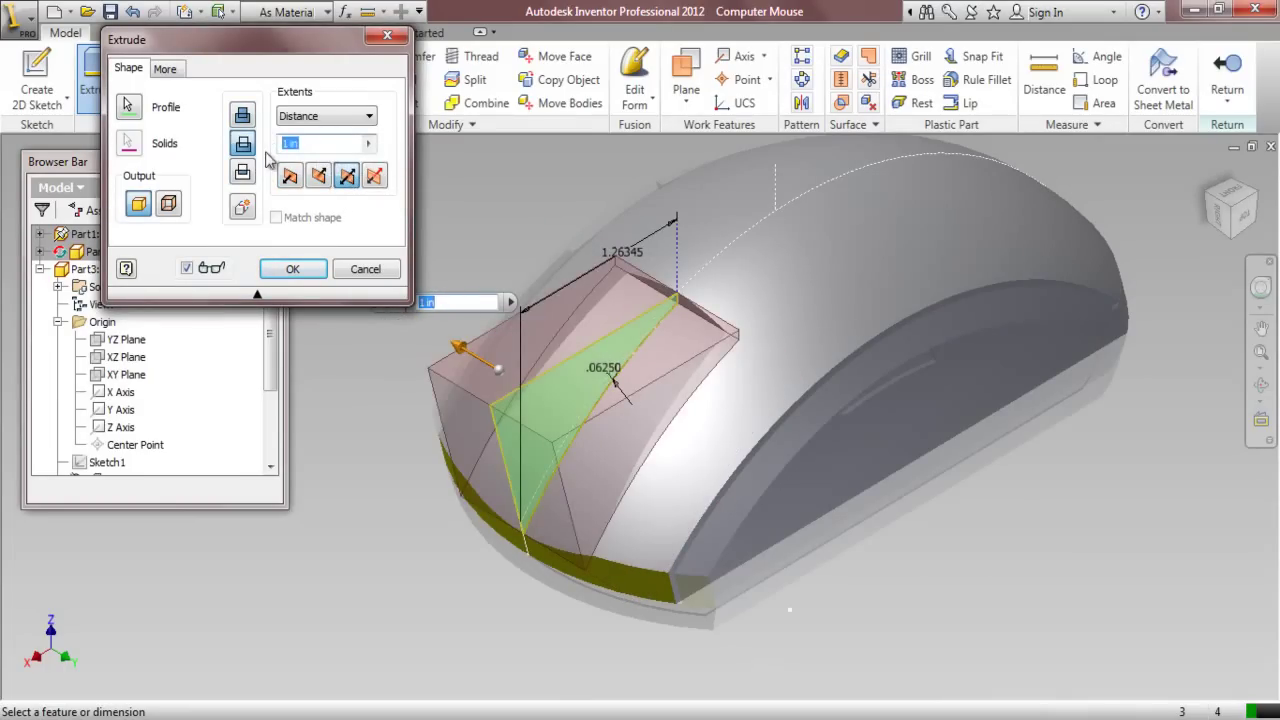
text(.438)
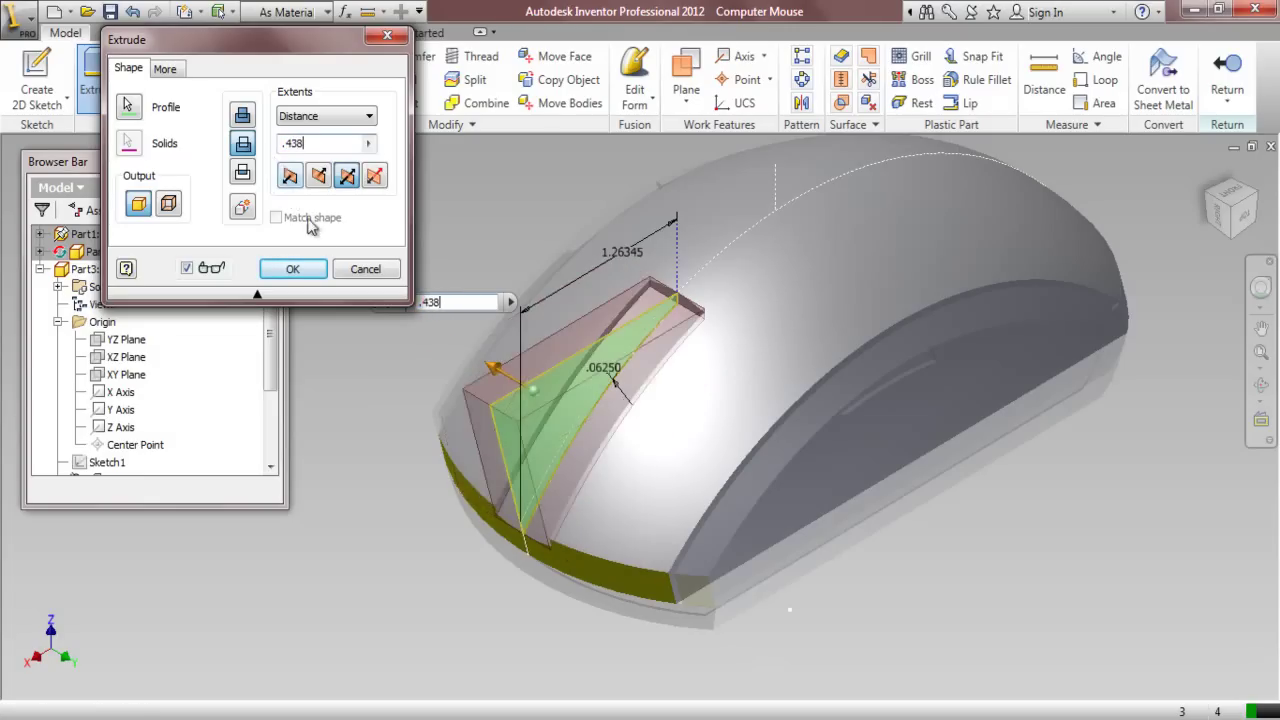
click(296, 270)
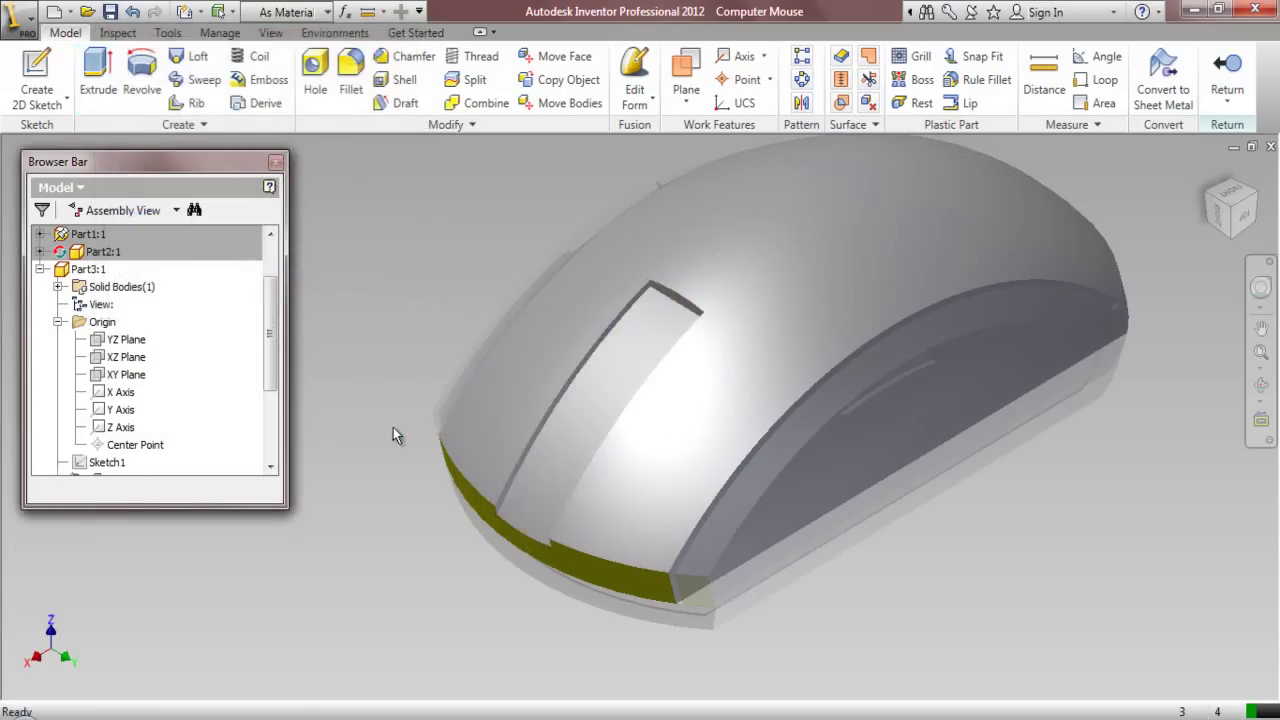
Start an inside shell of the upper body and select both flat side faces and the end face opposite the recess for removal
click(58, 322)
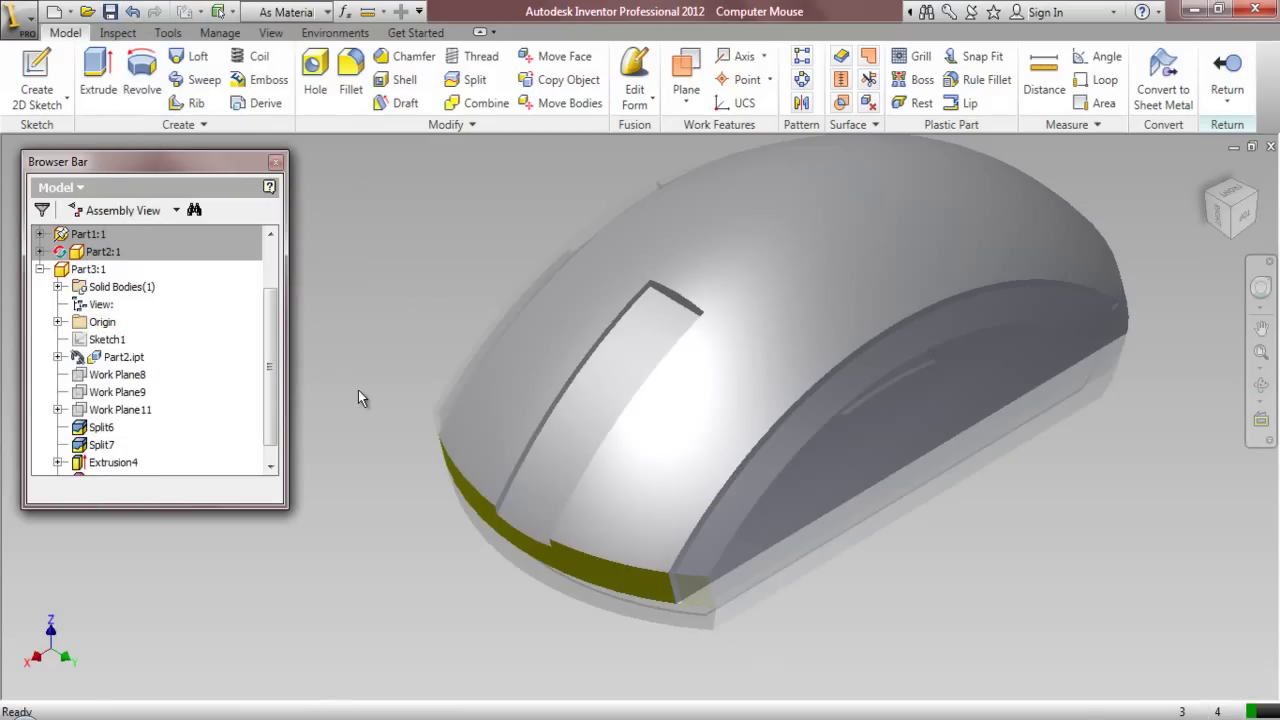
scroll(276, 395, down, 1)
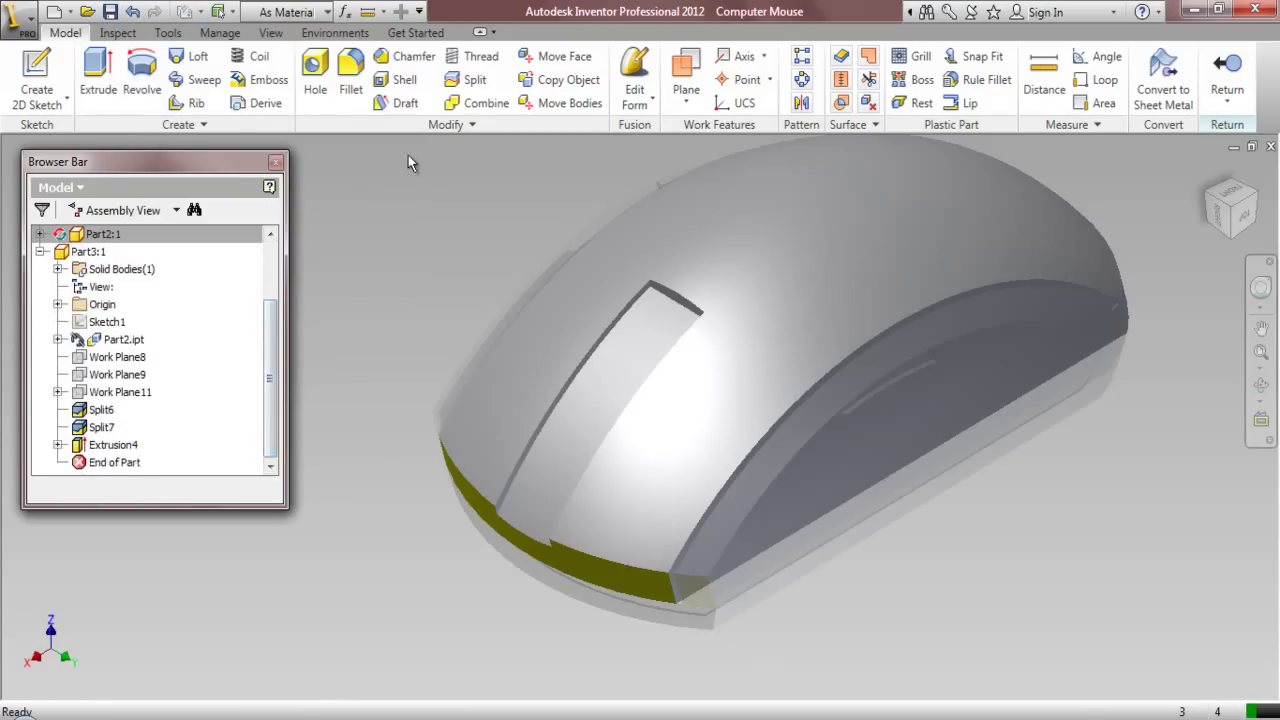
click(405, 84)
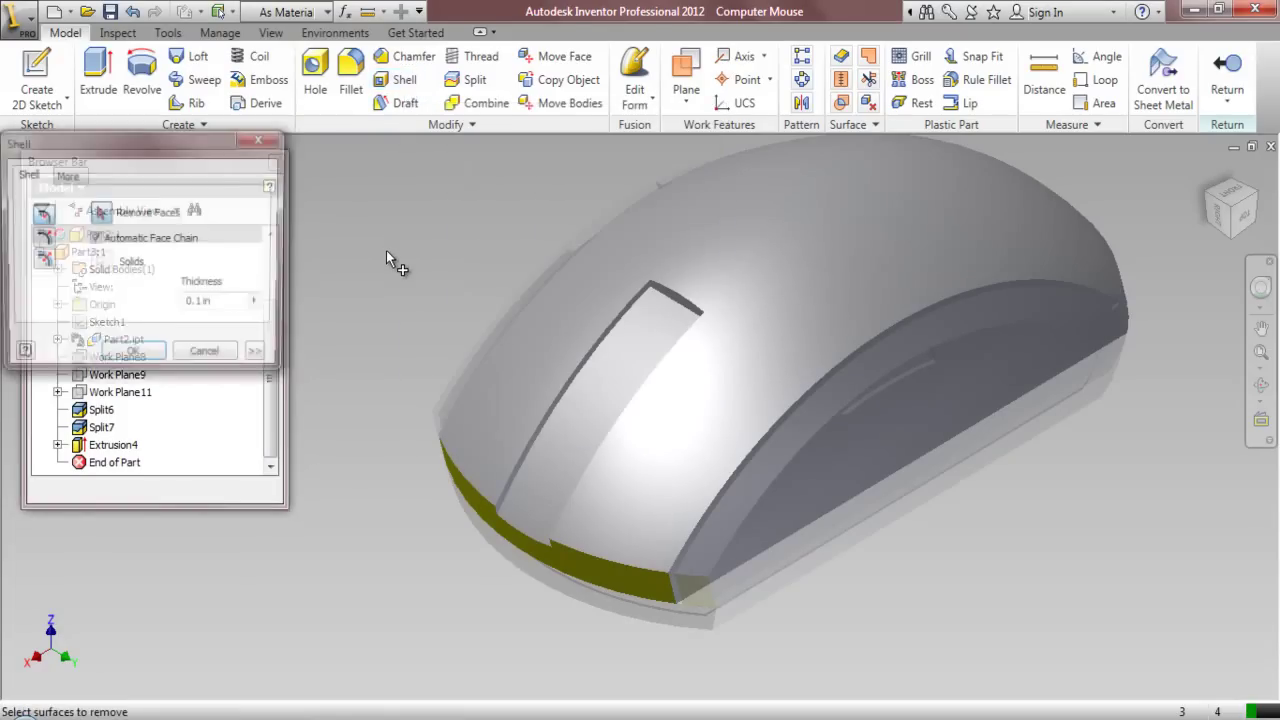
scroll(400, 384, down, 3)
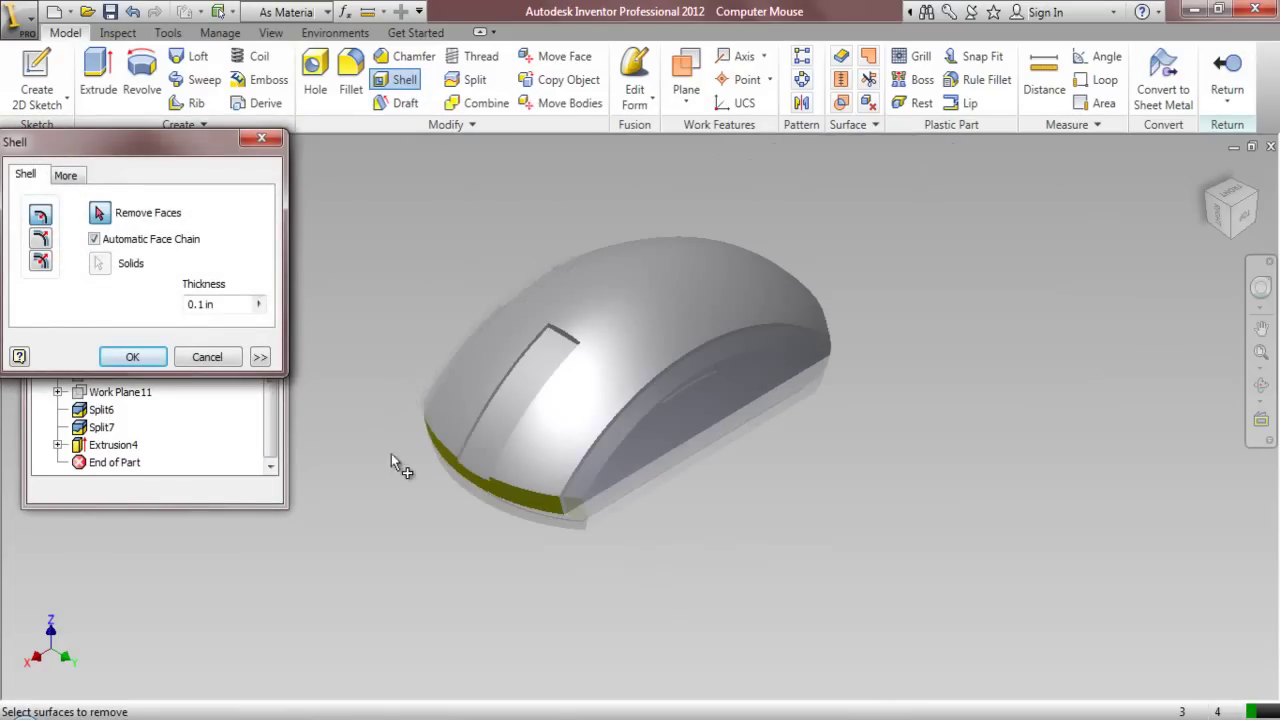
click(659, 421)
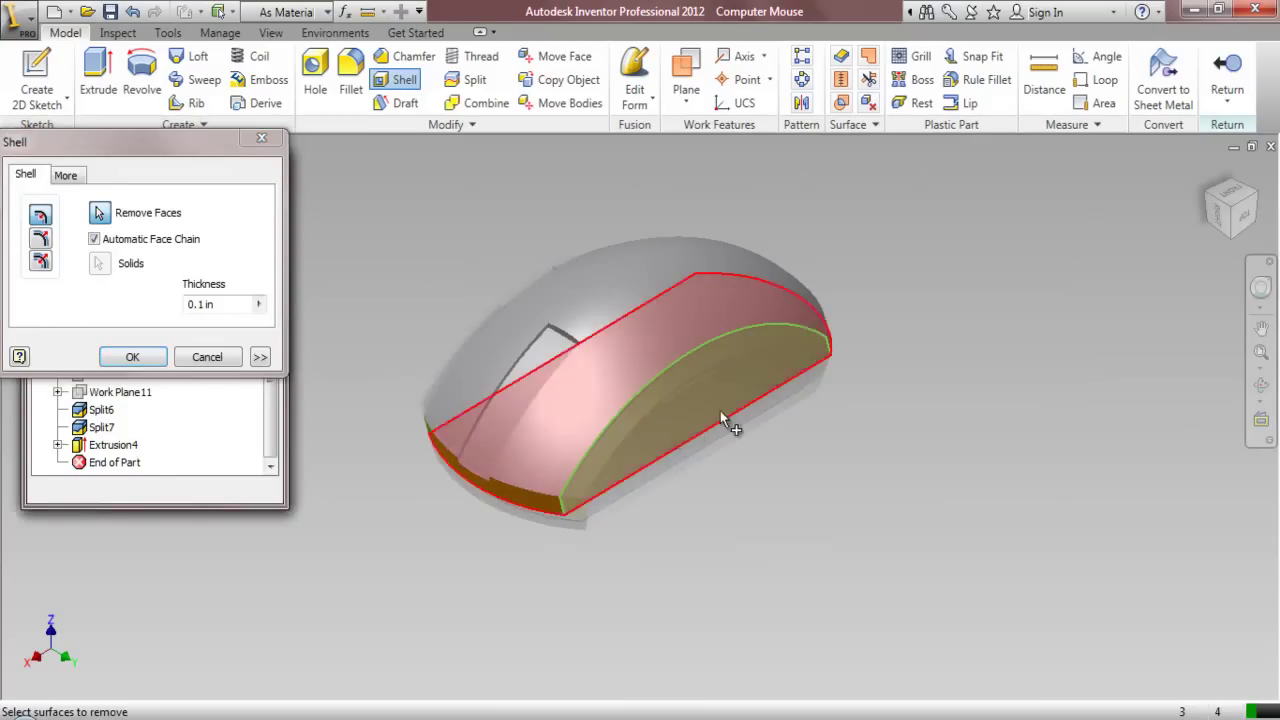
click(1262, 199)
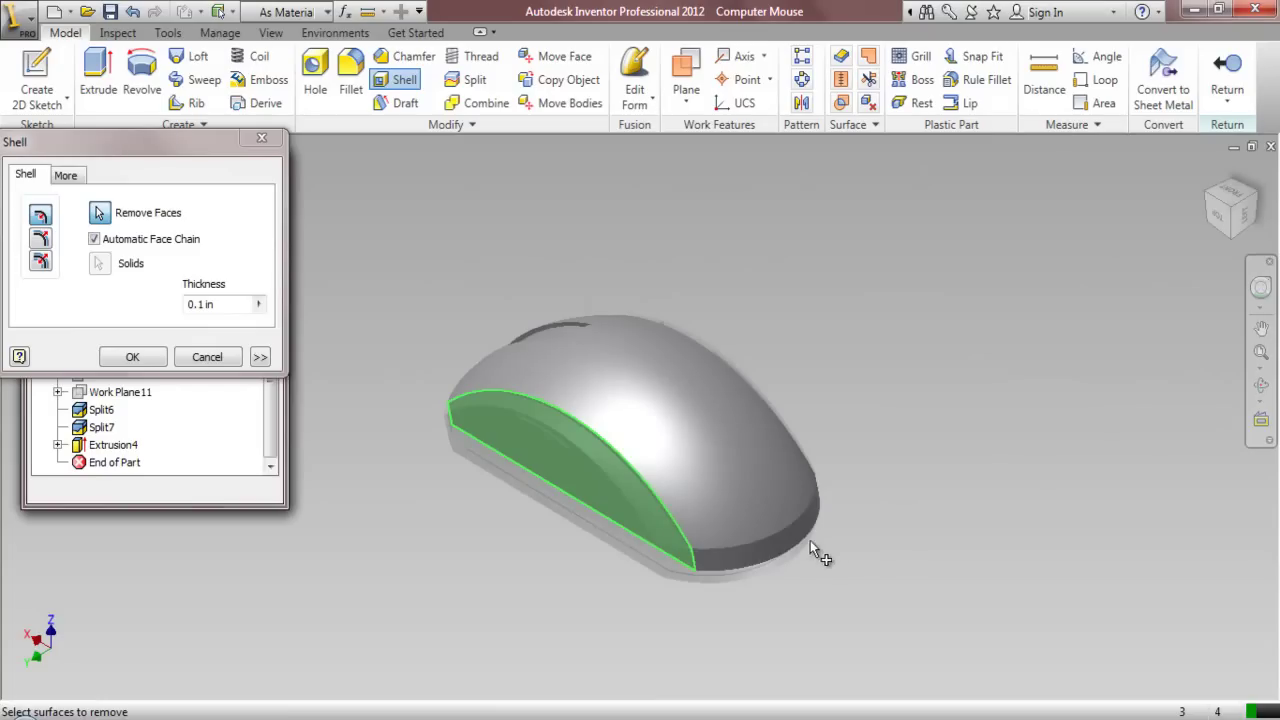
click(780, 545)
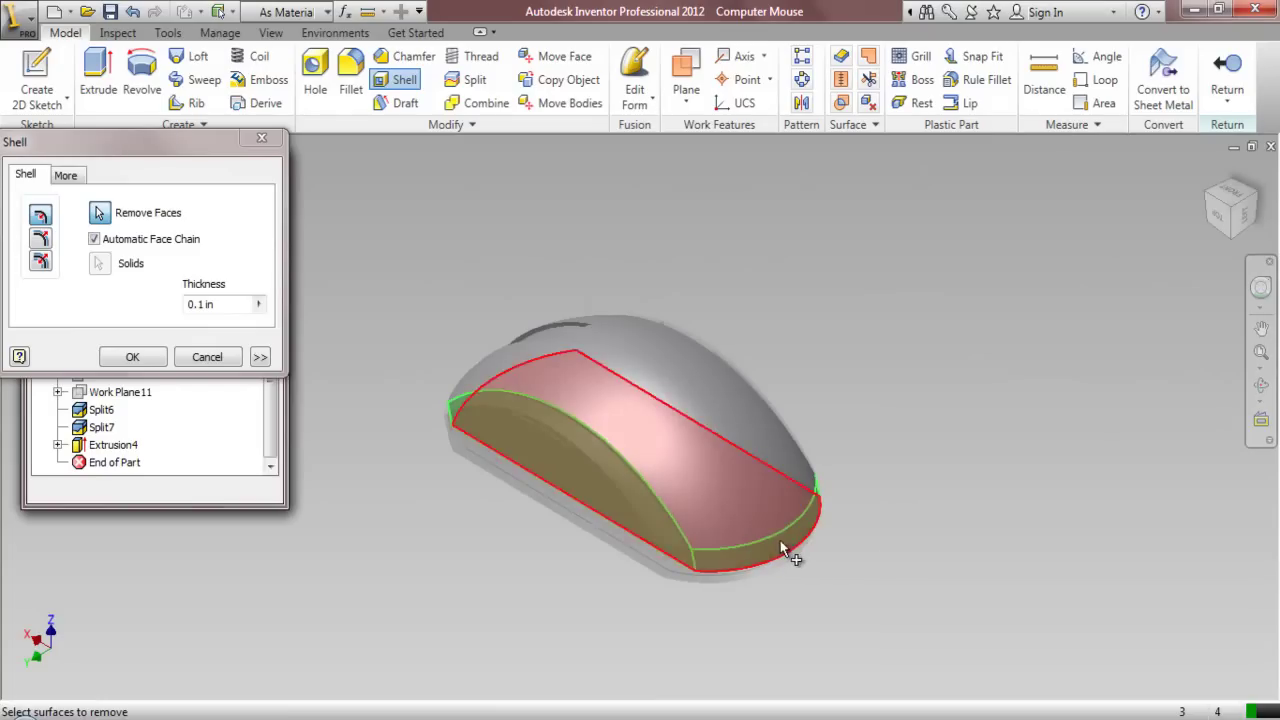
click(1262, 199)
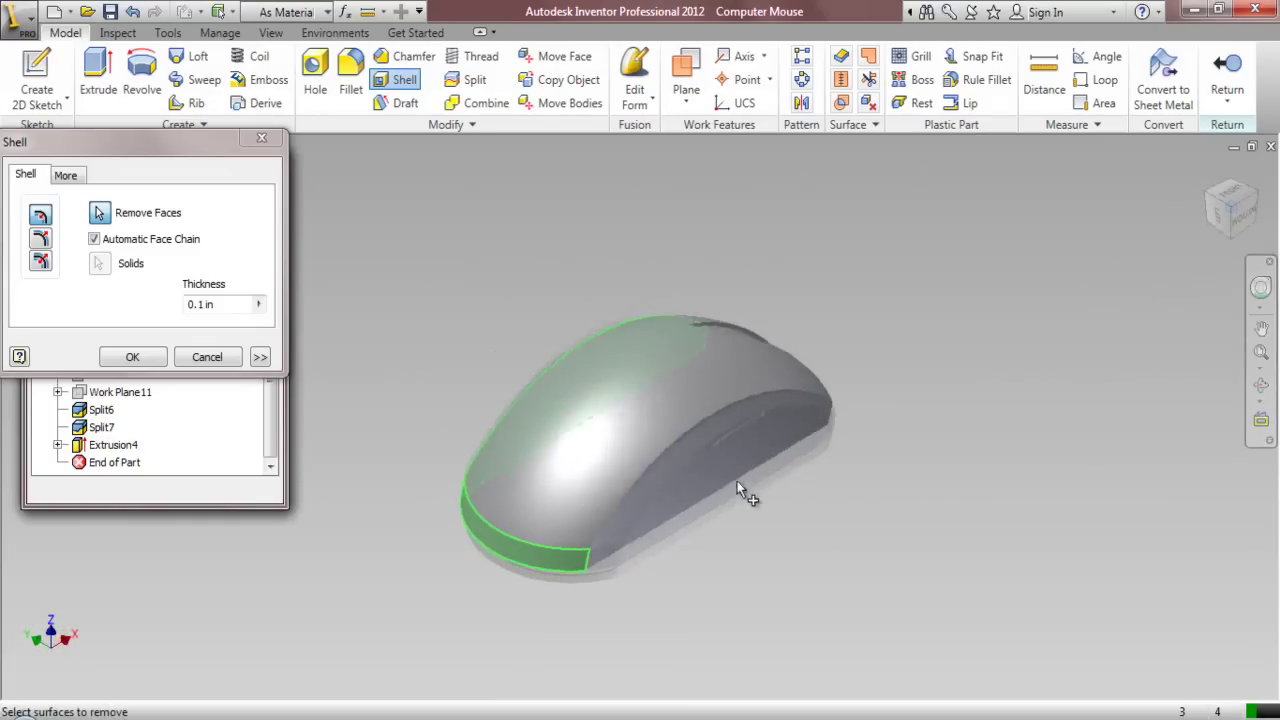
Add the body's flat bottom face to the faces to remove, enter a fractional wall thickness and create the shell
scroll(686, 472, up, 5)
click(1261, 385)
drag(675, 471, 653, 302)
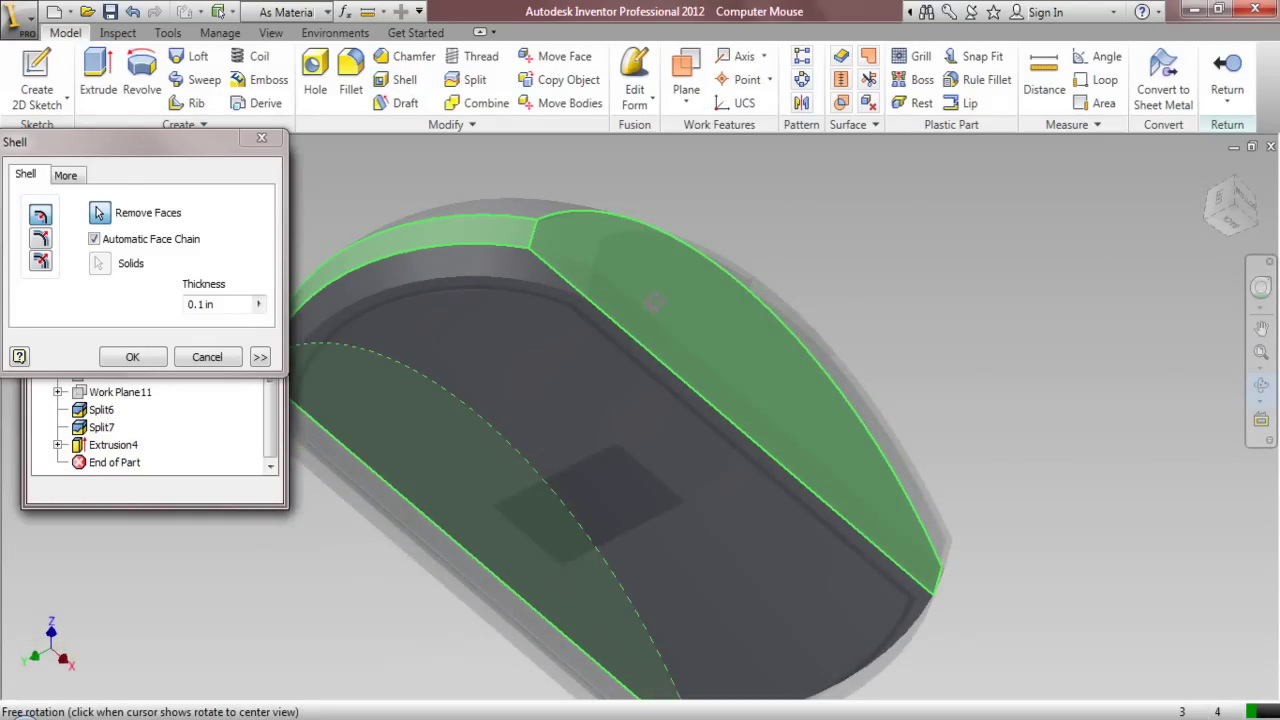
right_click(610, 328)
click(617, 337)
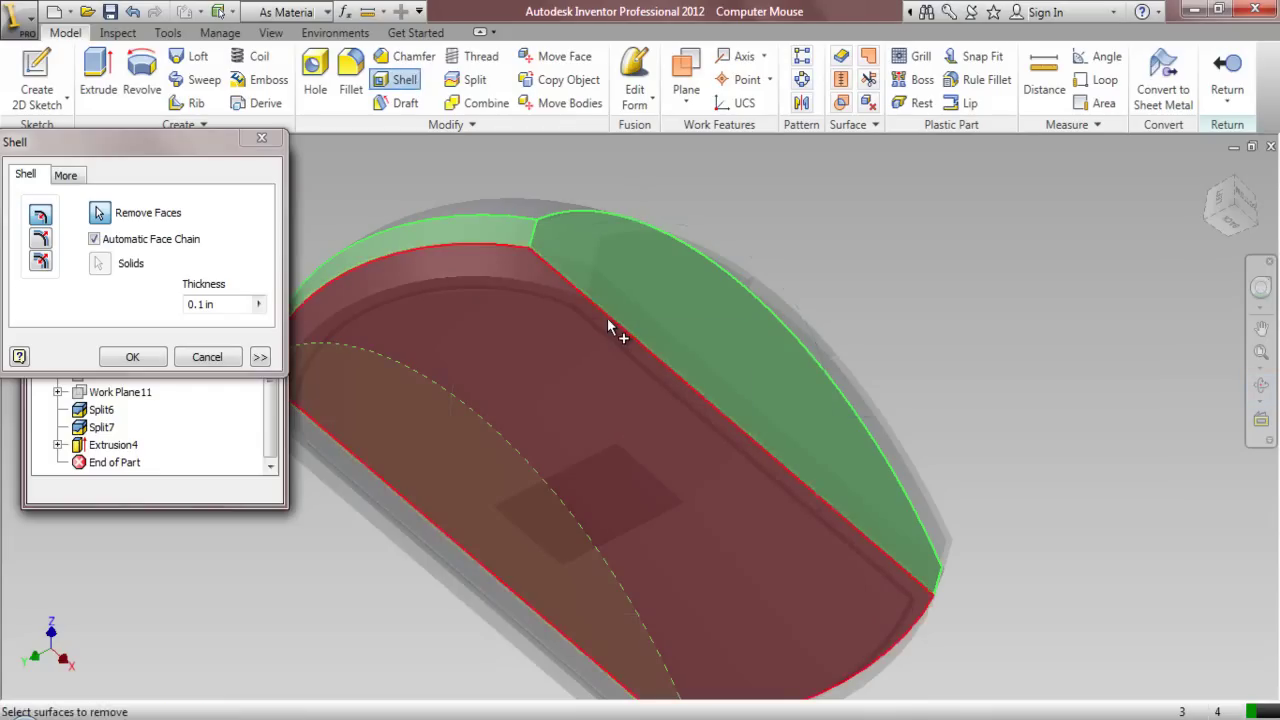
click(610, 328)
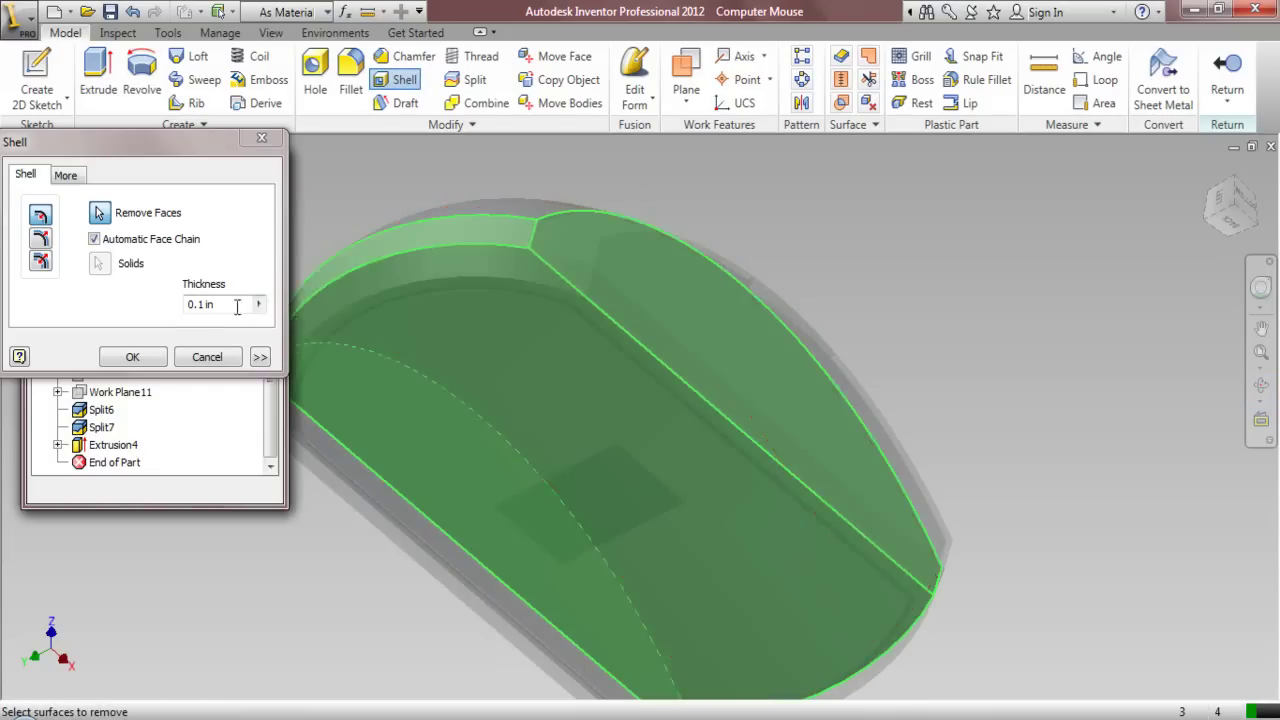
click(237, 305)
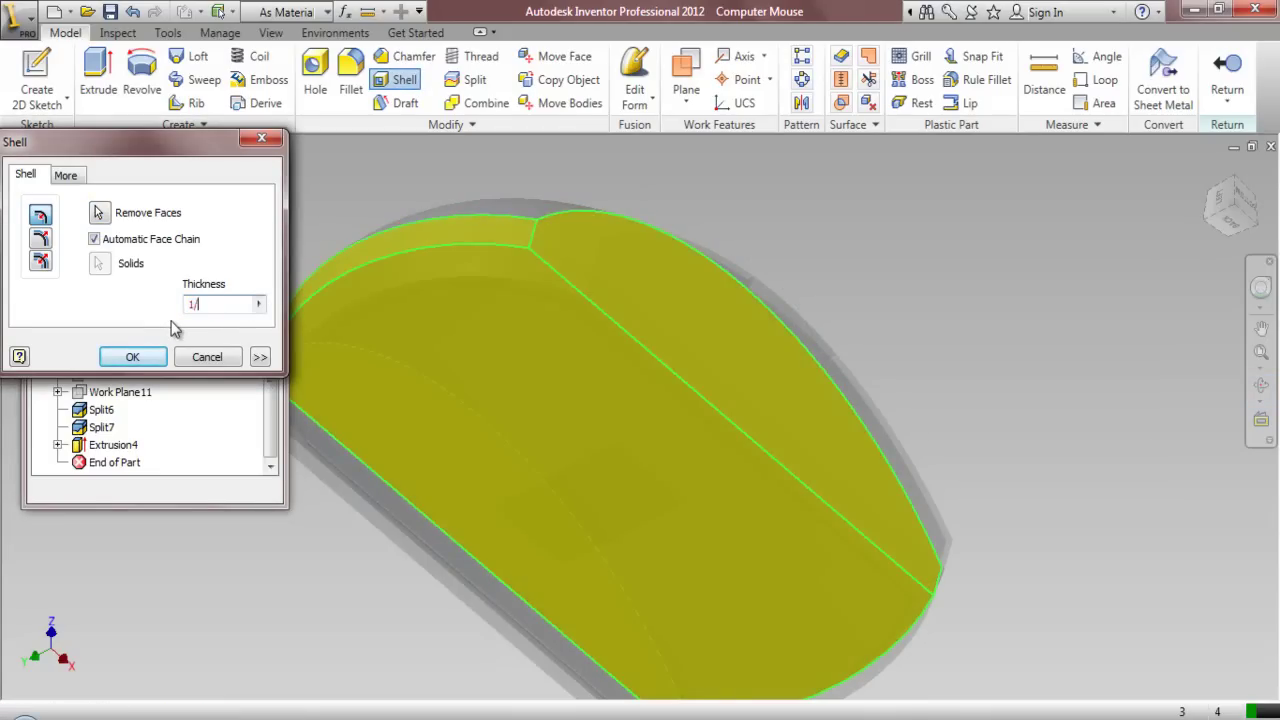
click(132, 357)
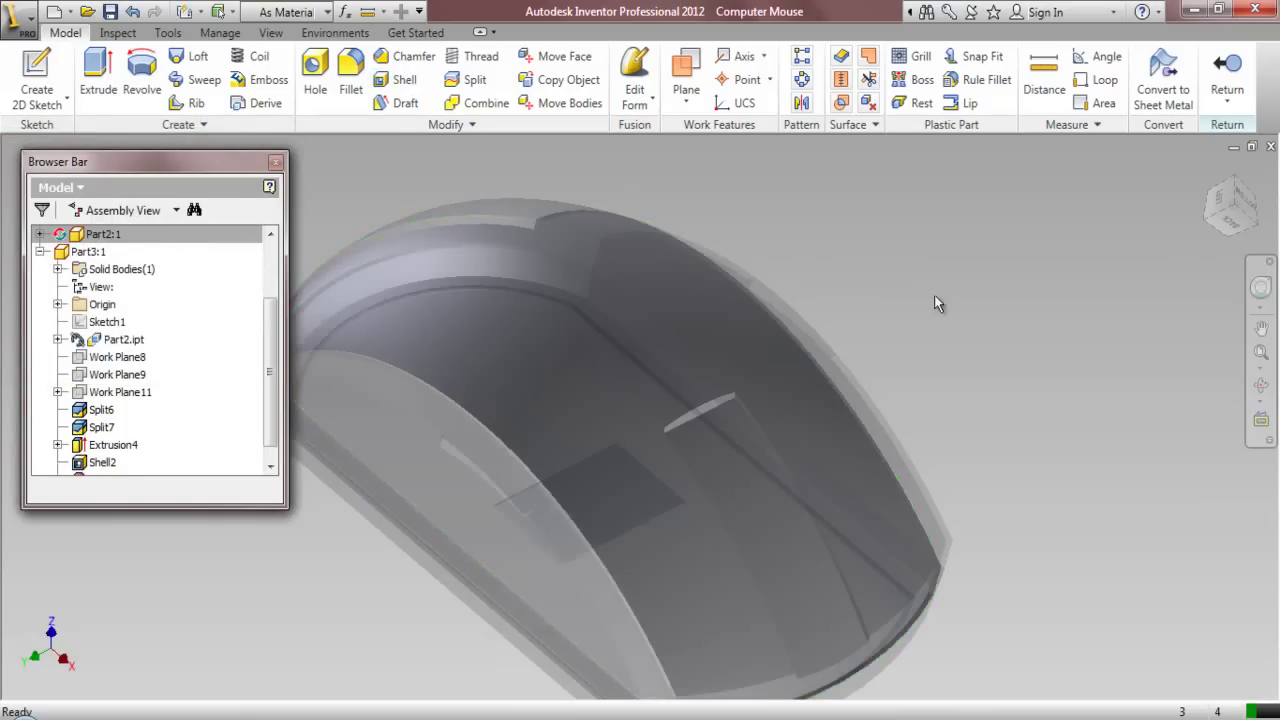
Turn component transparency off so the surrounding mouse parts display as opaque
right_click(934, 295)
click(919, 537)
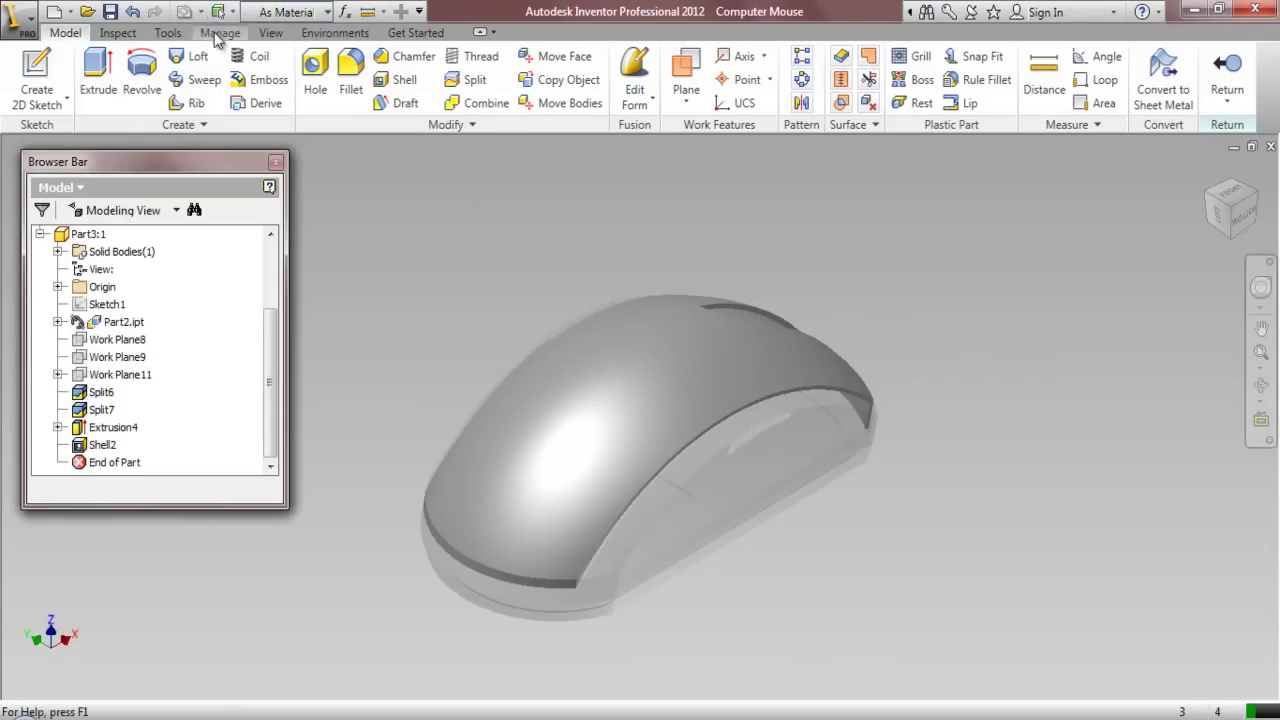
click(270, 33)
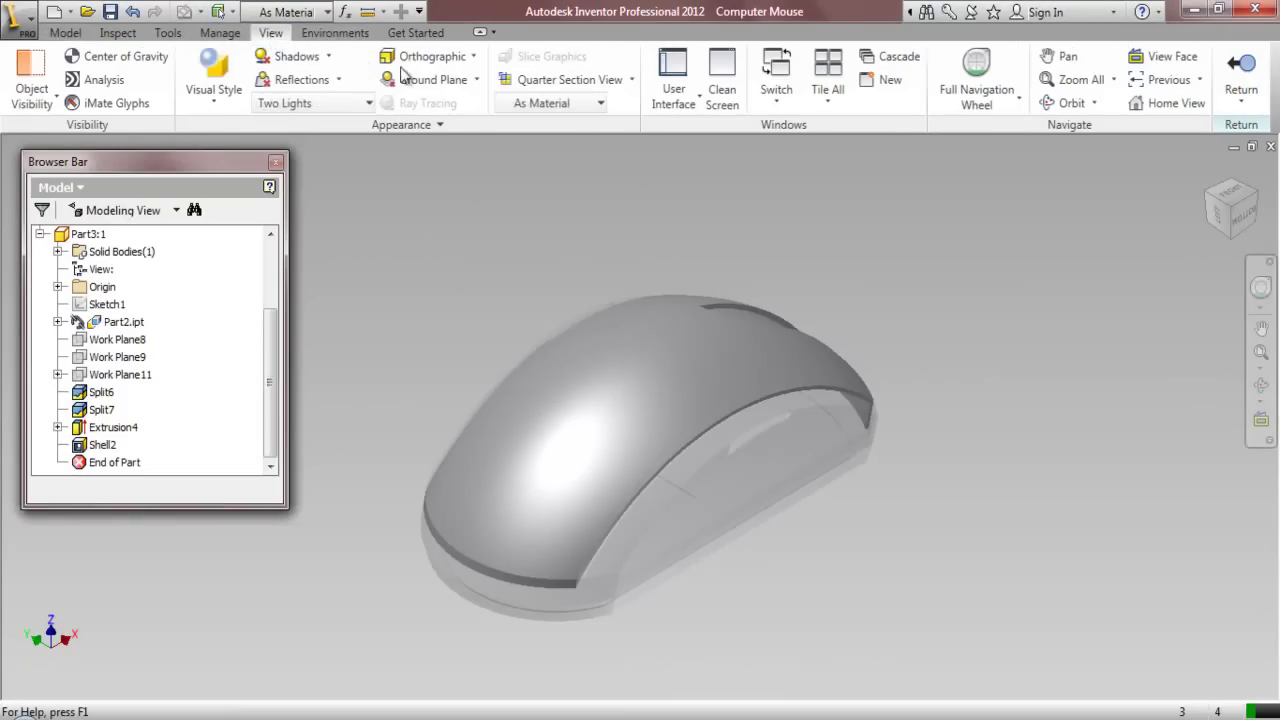
click(441, 124)
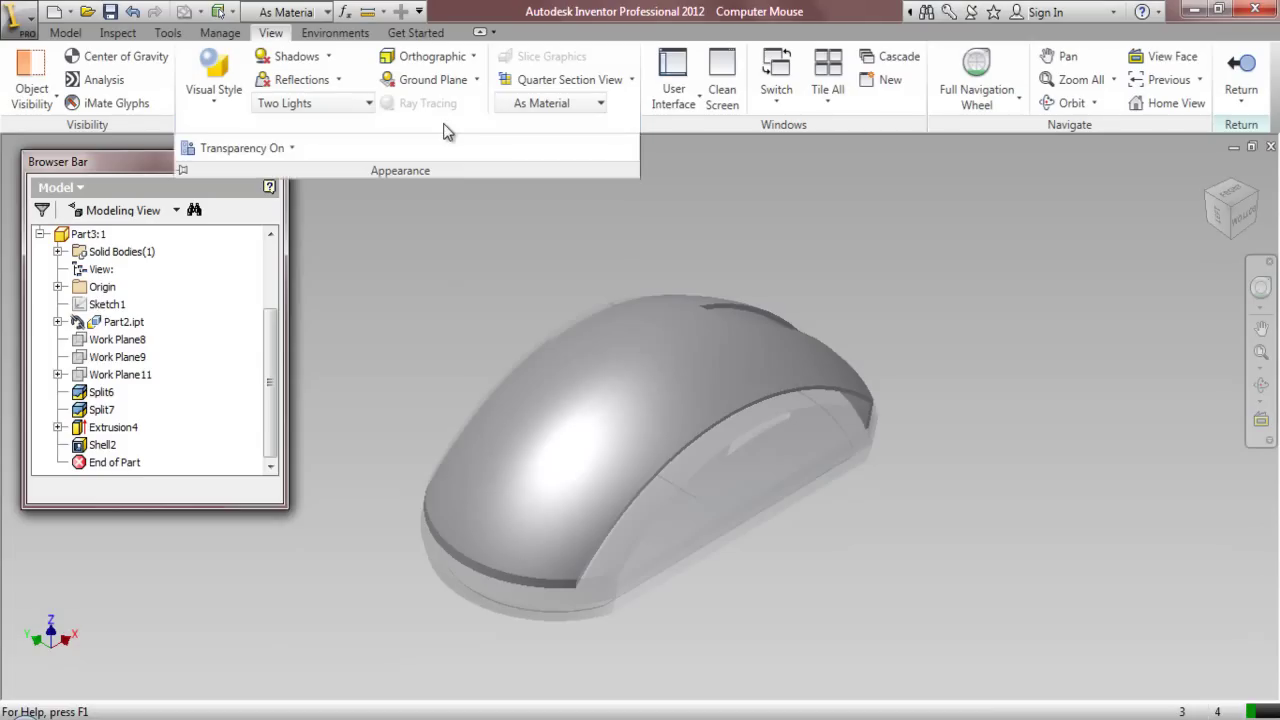
click(293, 149)
click(286, 218)
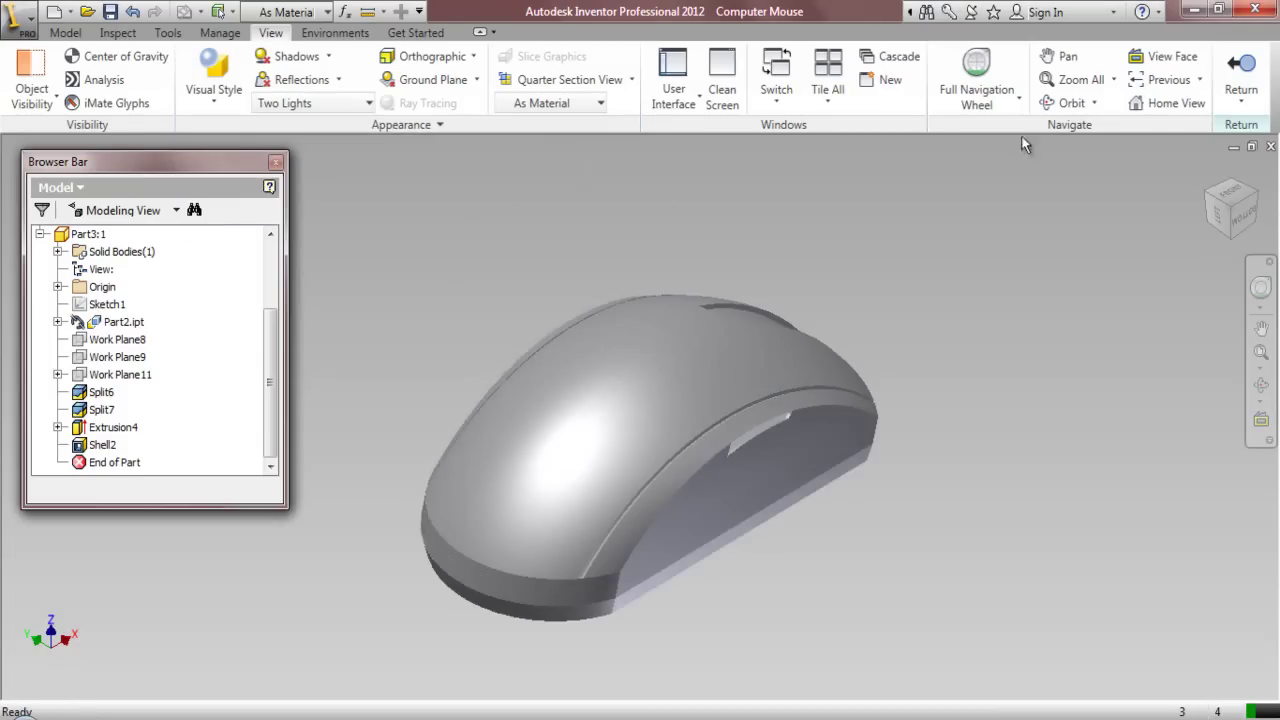
Create a work plane offset 0.03125 in upward from the seam face between the upper shell and the base
click(1258, 200)
scroll(695, 596, up, 5)
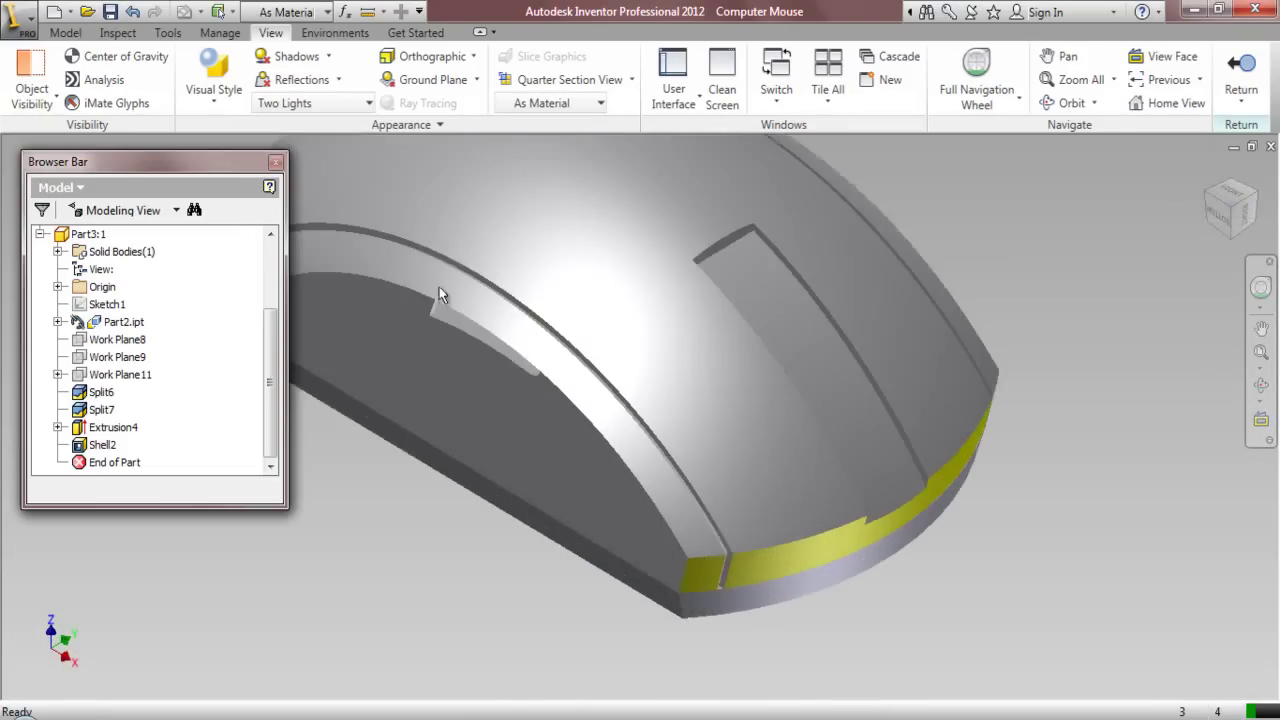
click(65, 33)
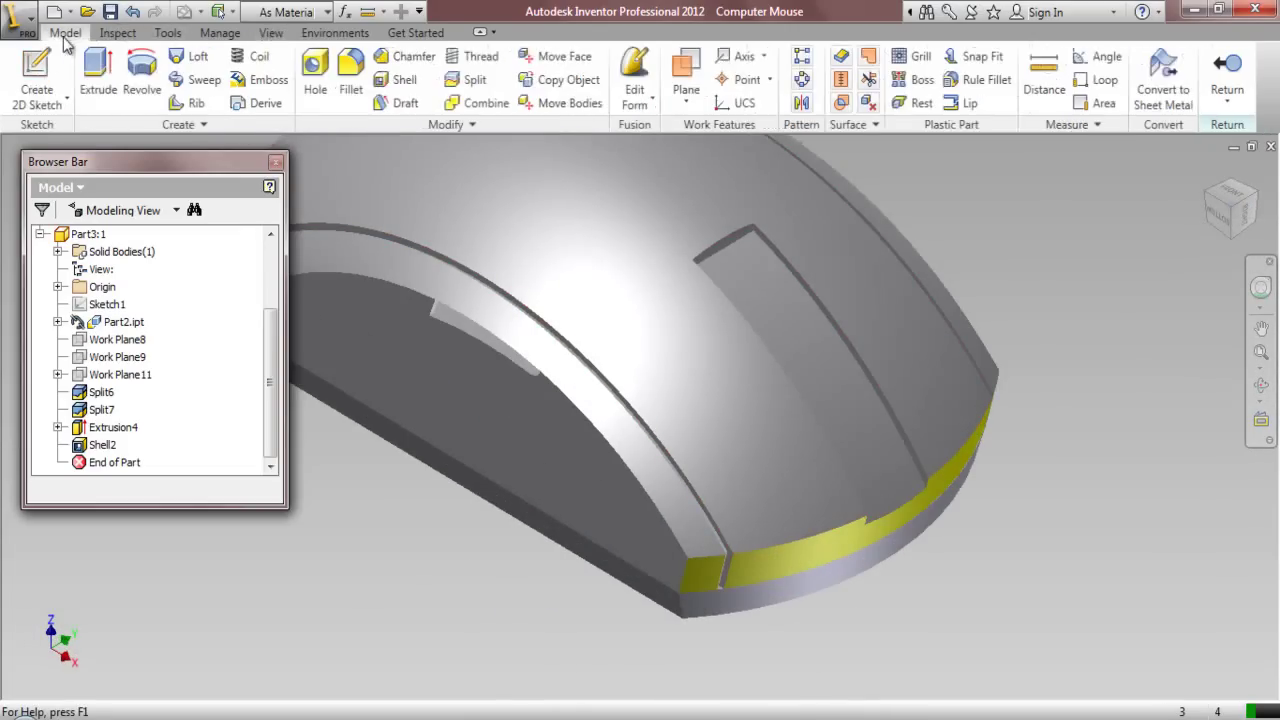
click(686, 75)
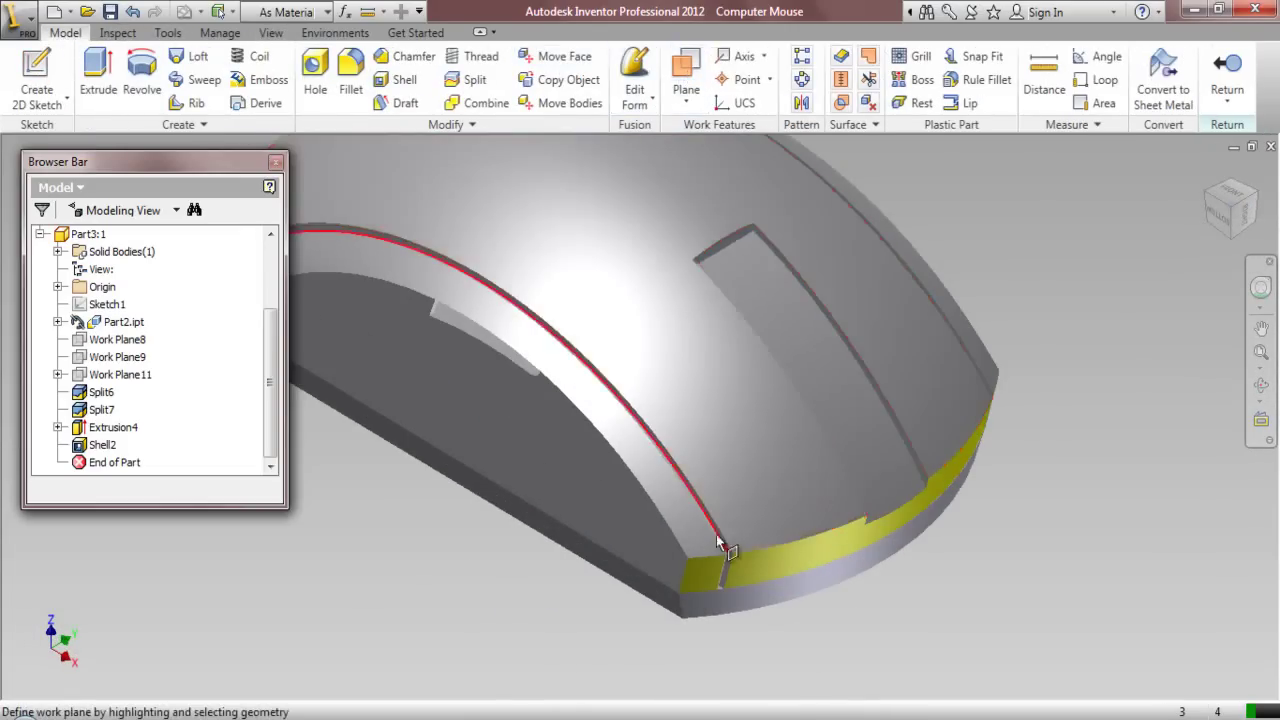
scroll(726, 596, up, 6)
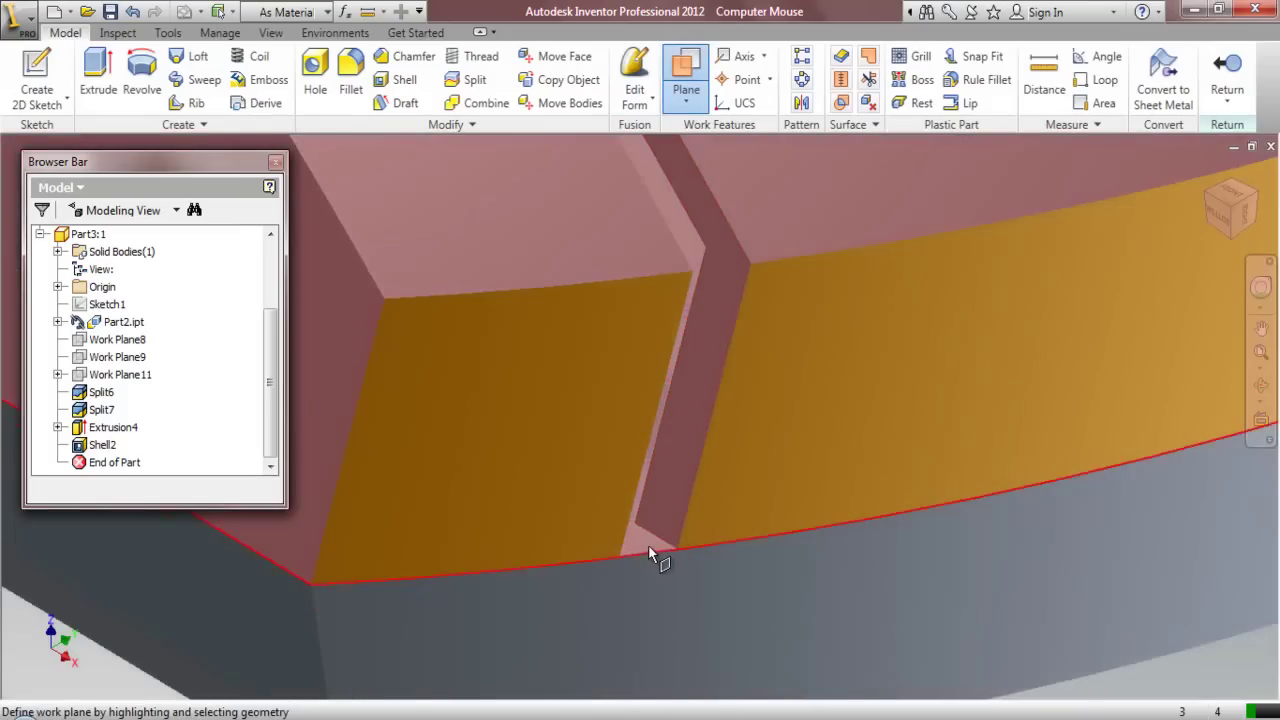
click(647, 542)
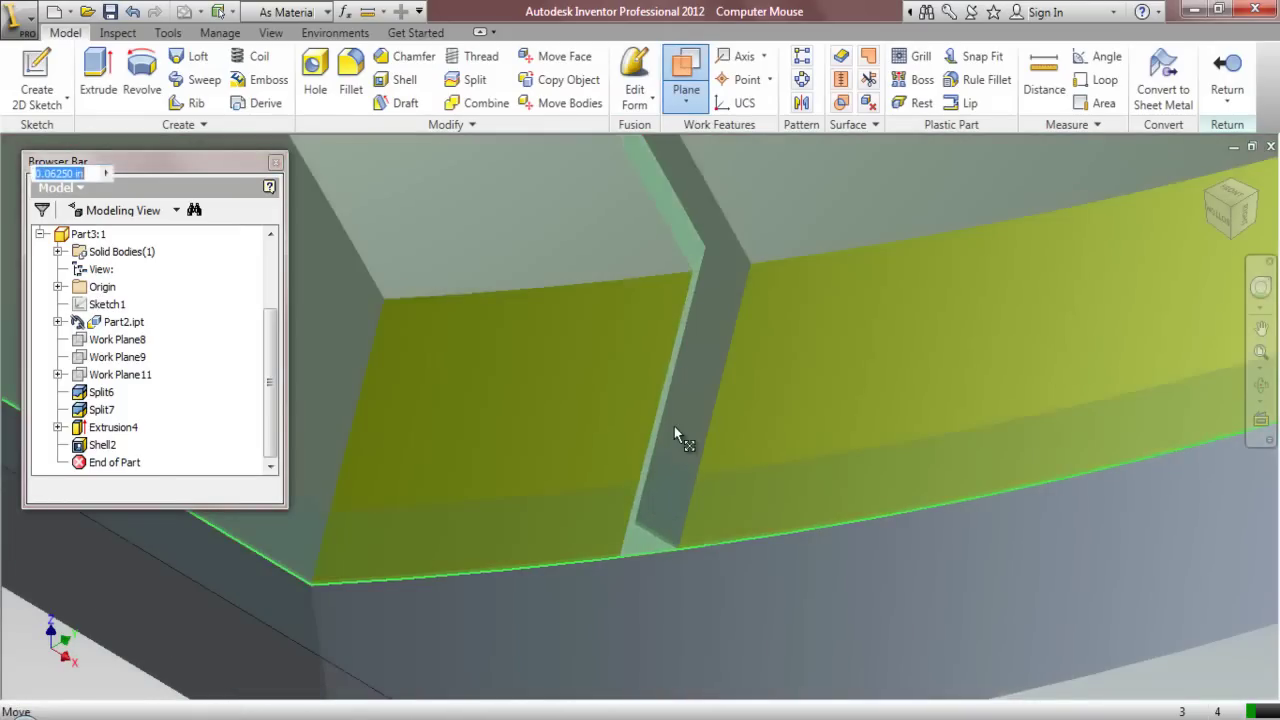
key(Return)
scroll(695, 330, down, 5)
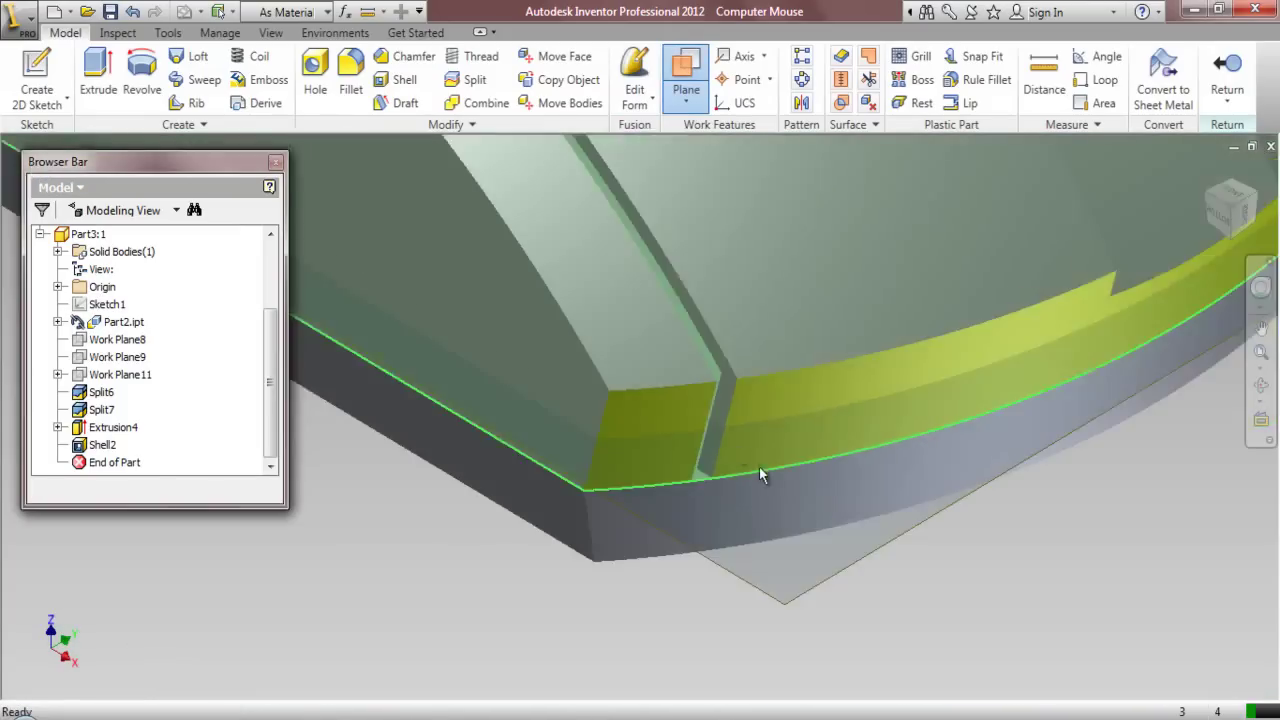
scroll(785, 485, down, 4)
click(762, 435)
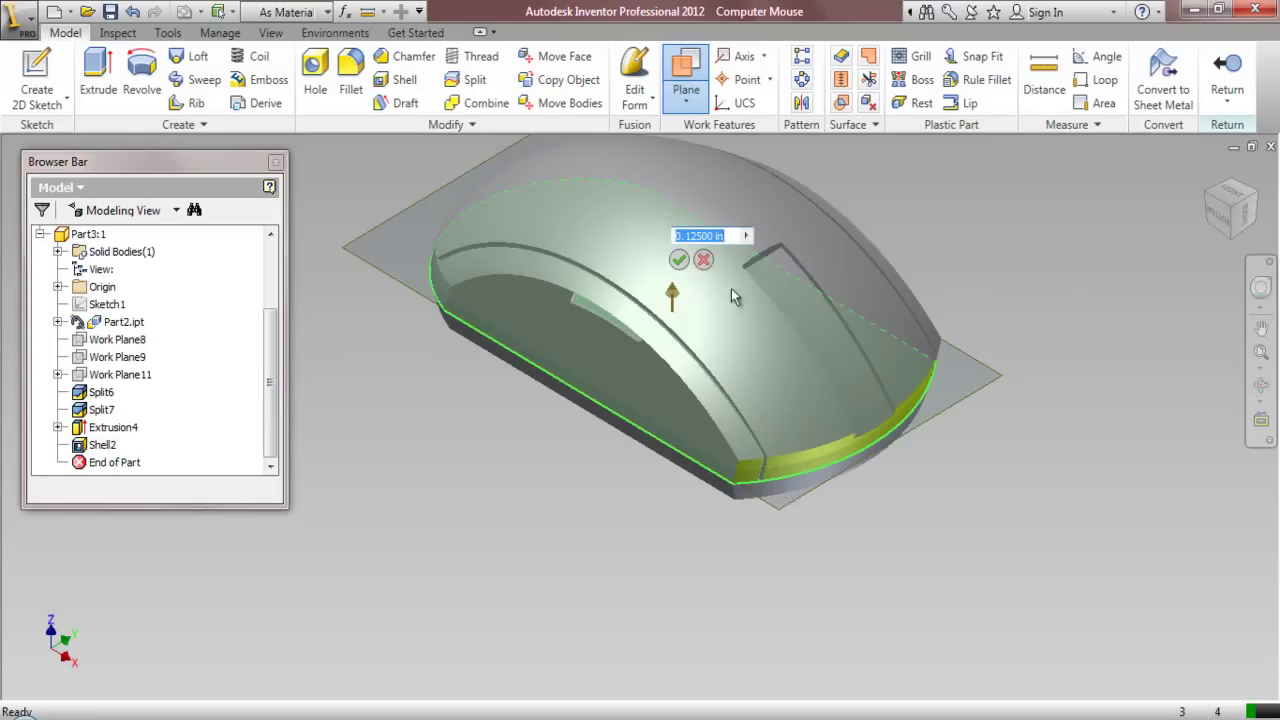
text(0)
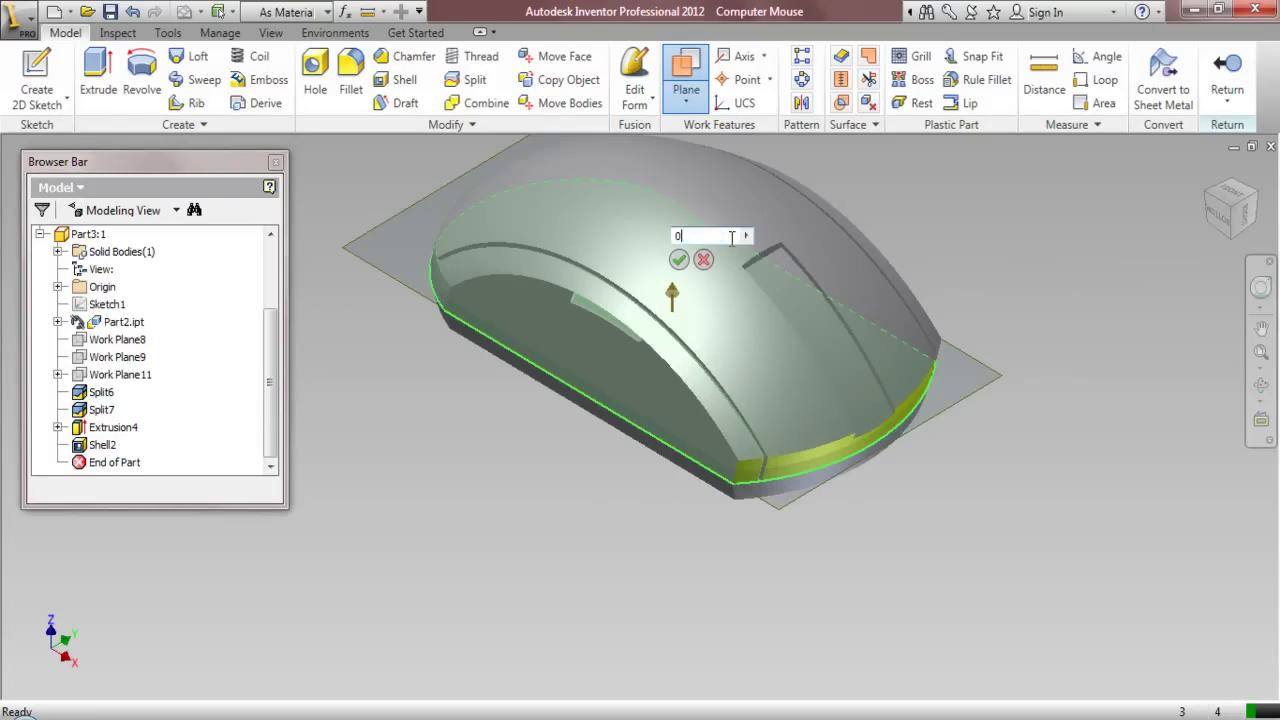
text(.03)
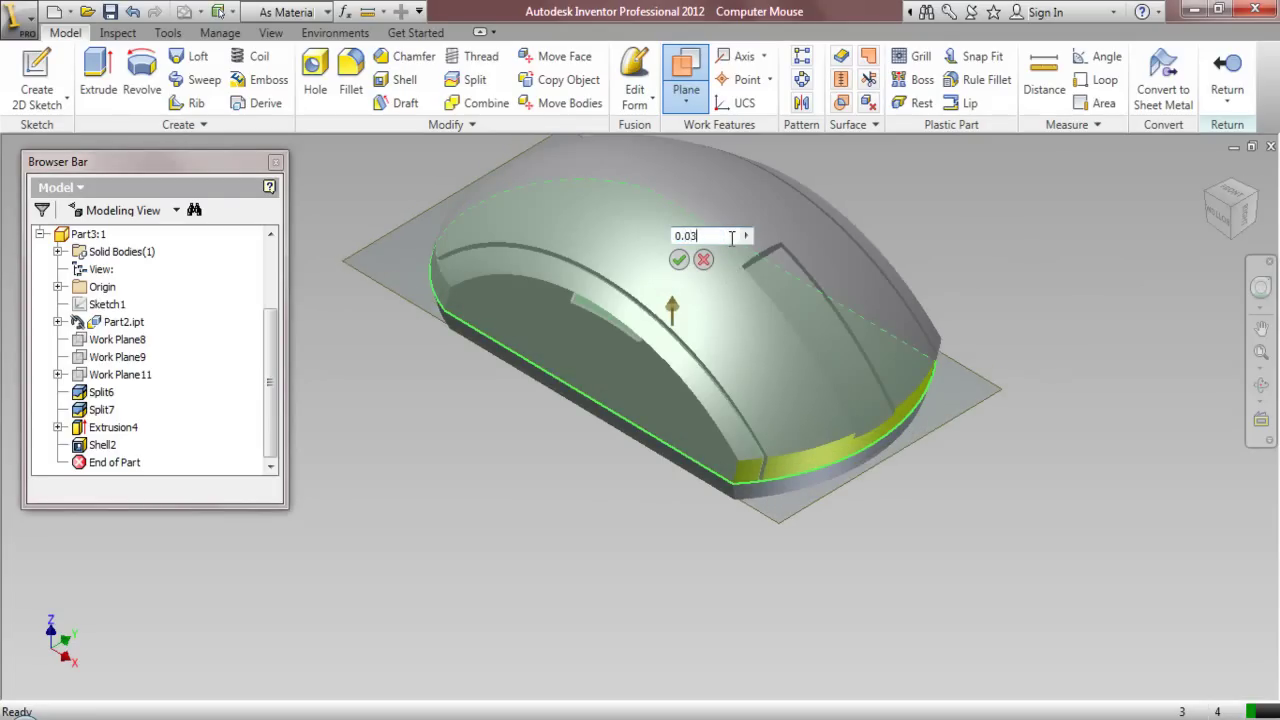
text(125)
key(Return)
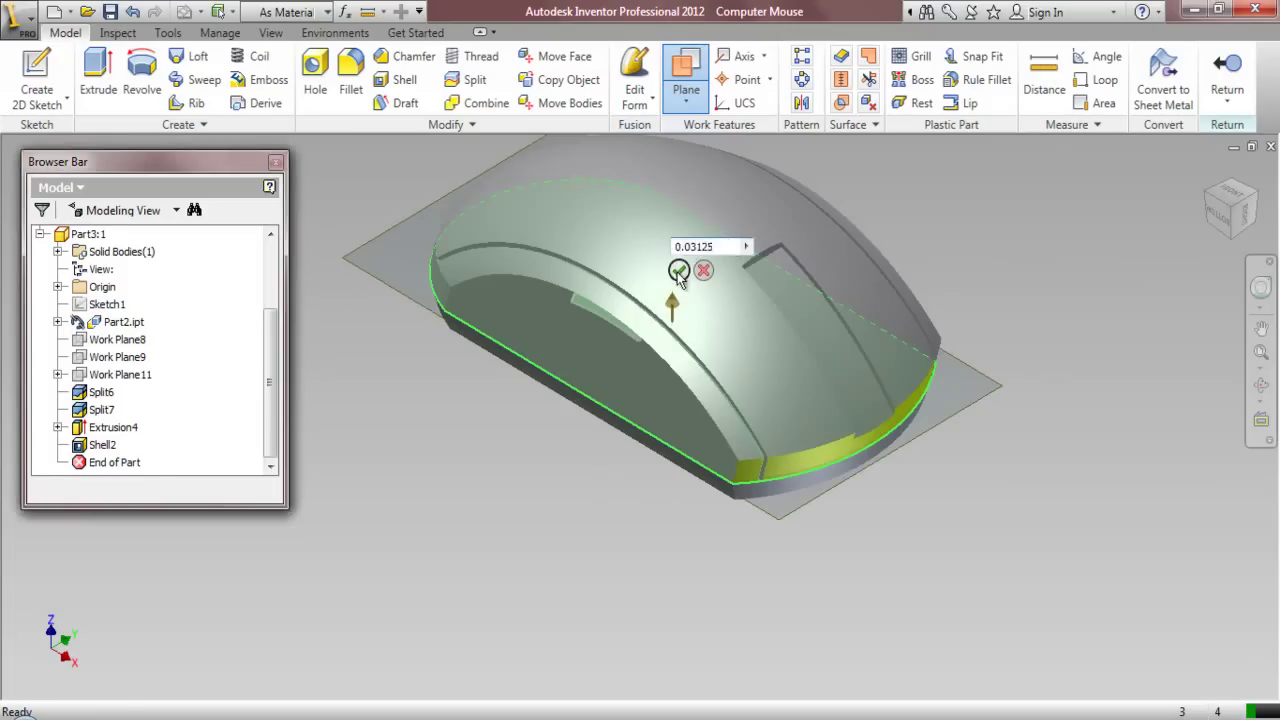
click(679, 269)
Trim the upper shell solid with the new offset work plane, removing the thin portion below the plane
scroll(755, 505, down, 5)
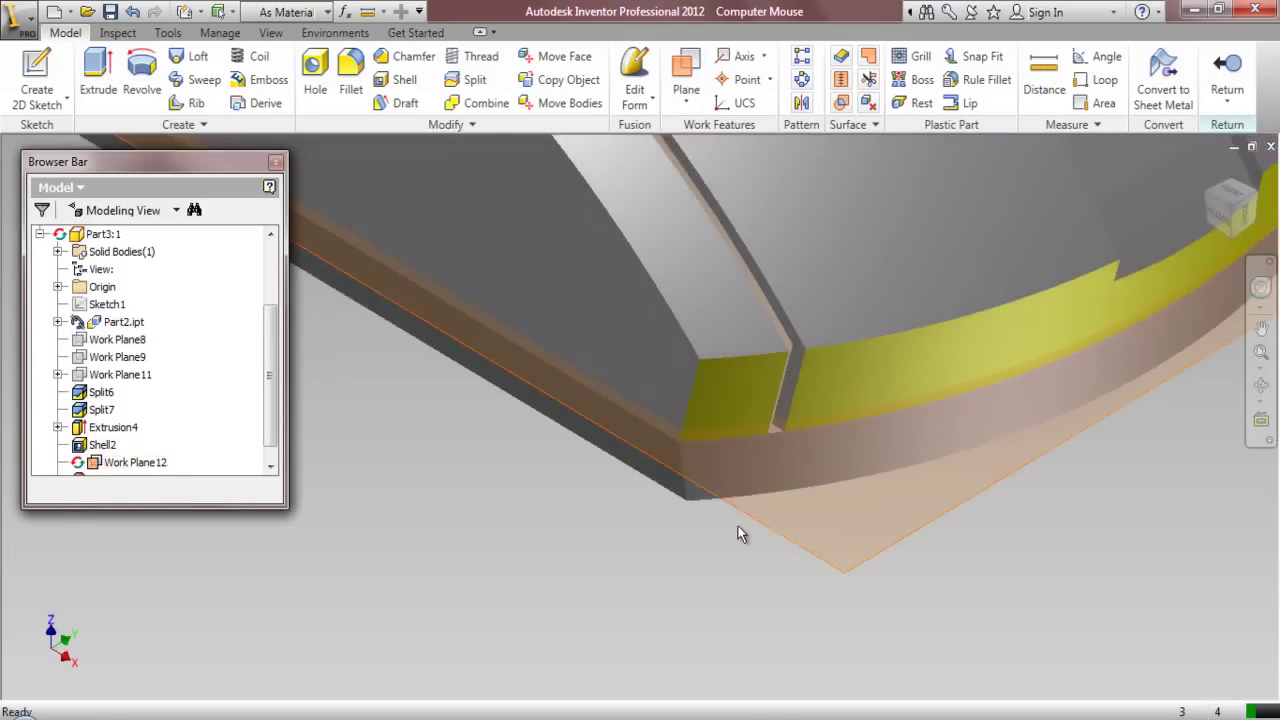
scroll(780, 578, up, 6)
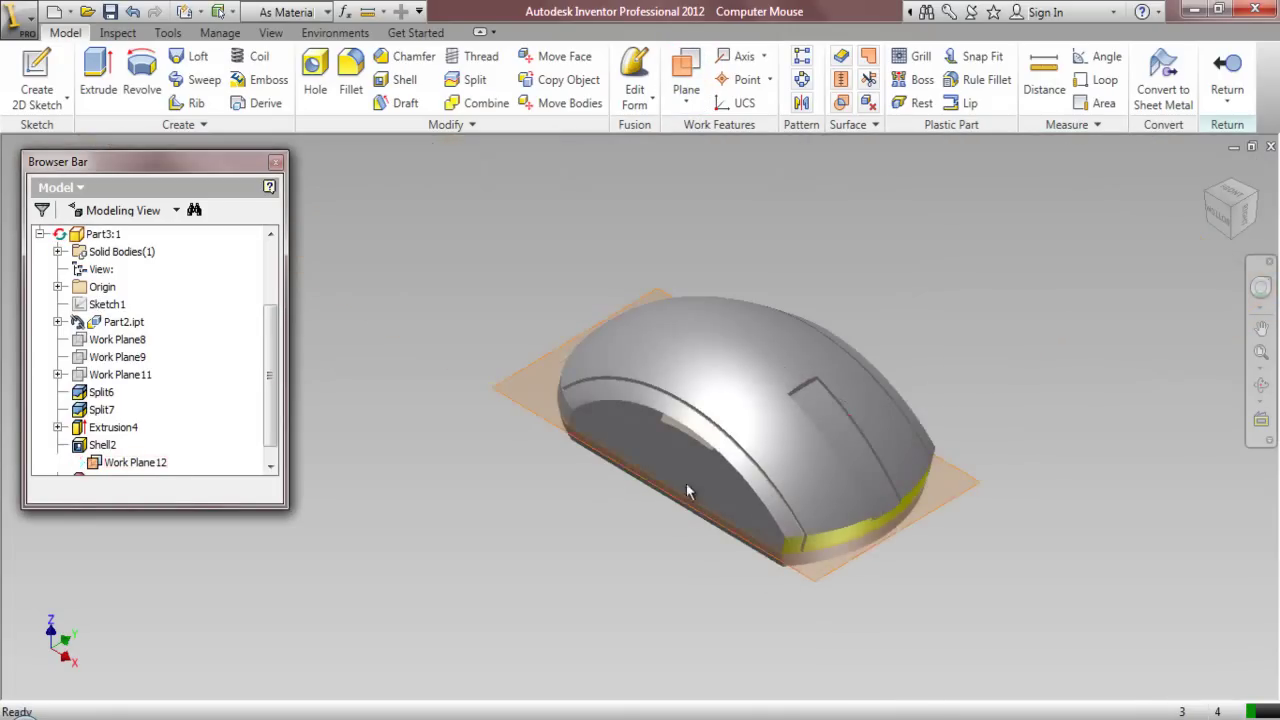
scroll(686, 483, up, 1)
click(470, 80)
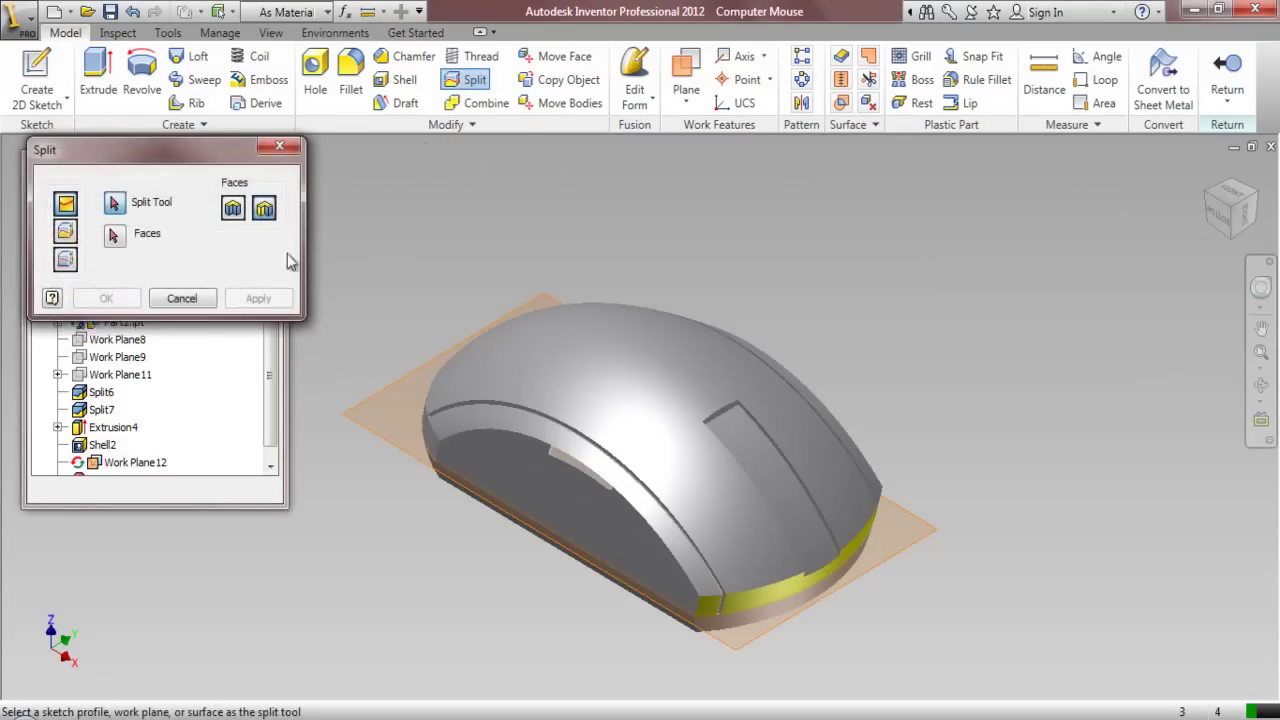
click(66, 232)
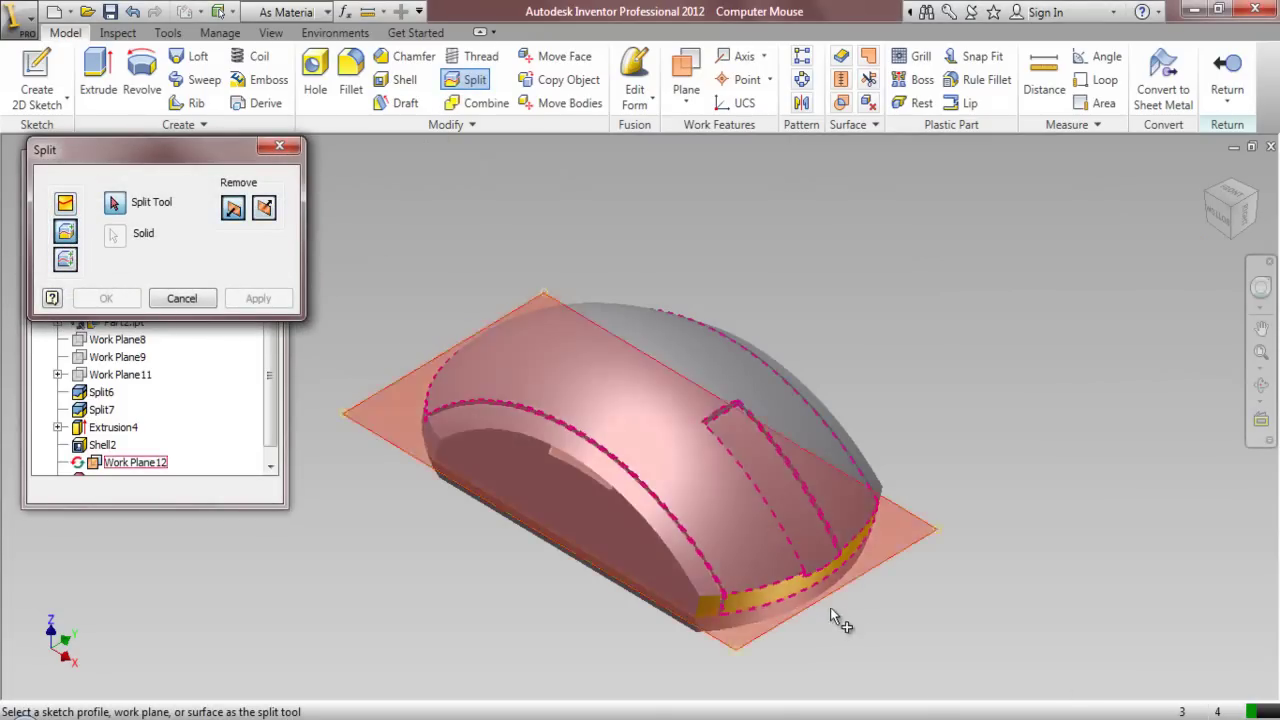
scroll(800, 640, up, 3)
click(718, 652)
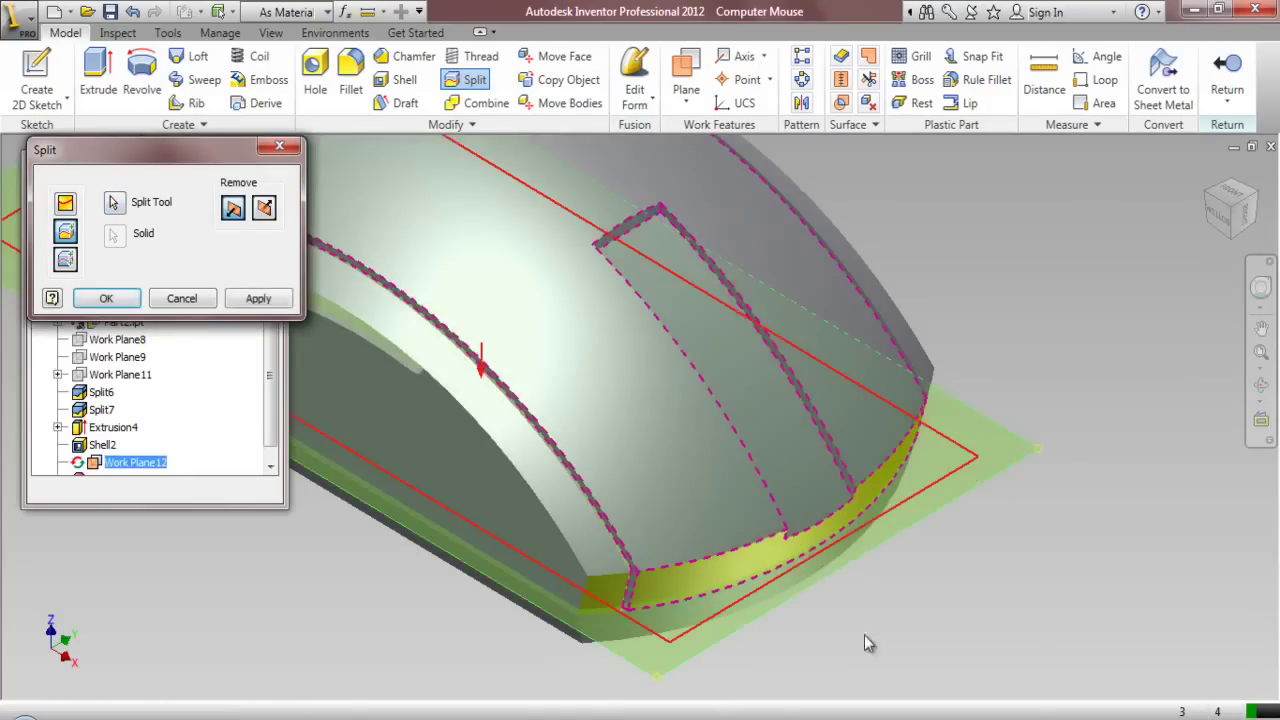
click(1222, 226)
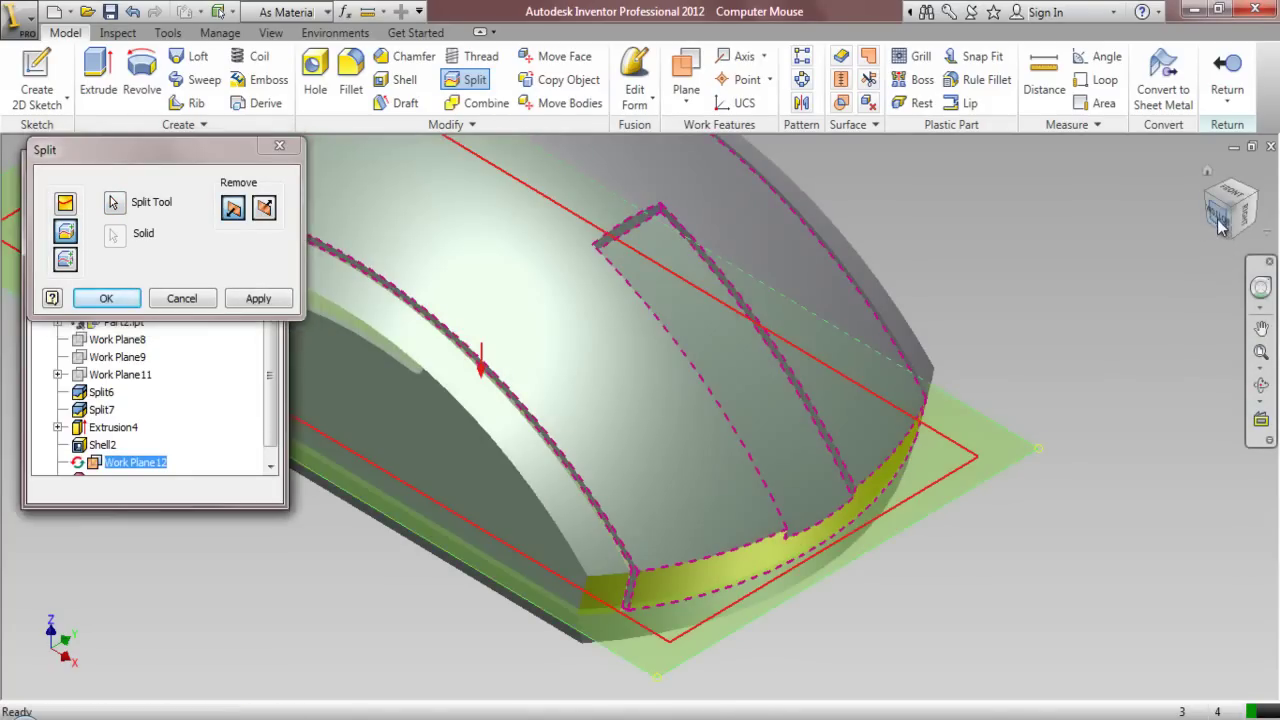
scroll(807, 467, up, 5)
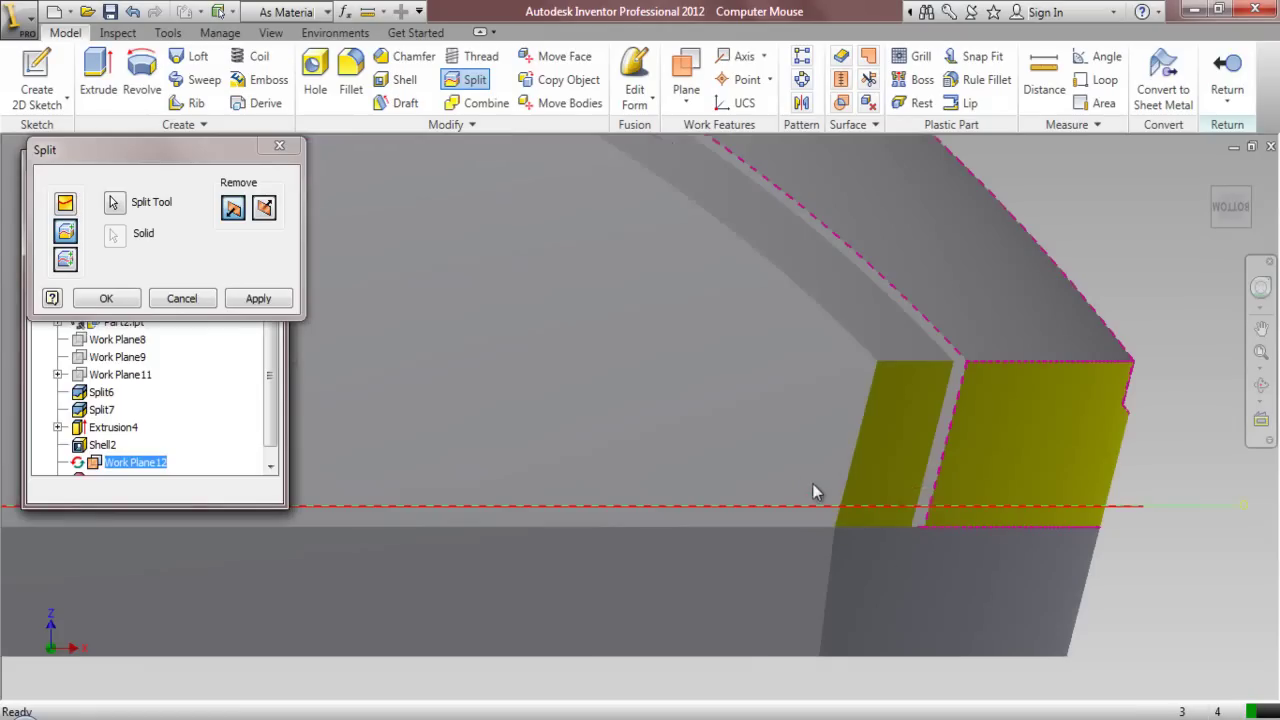
scroll(940, 545, down, 5)
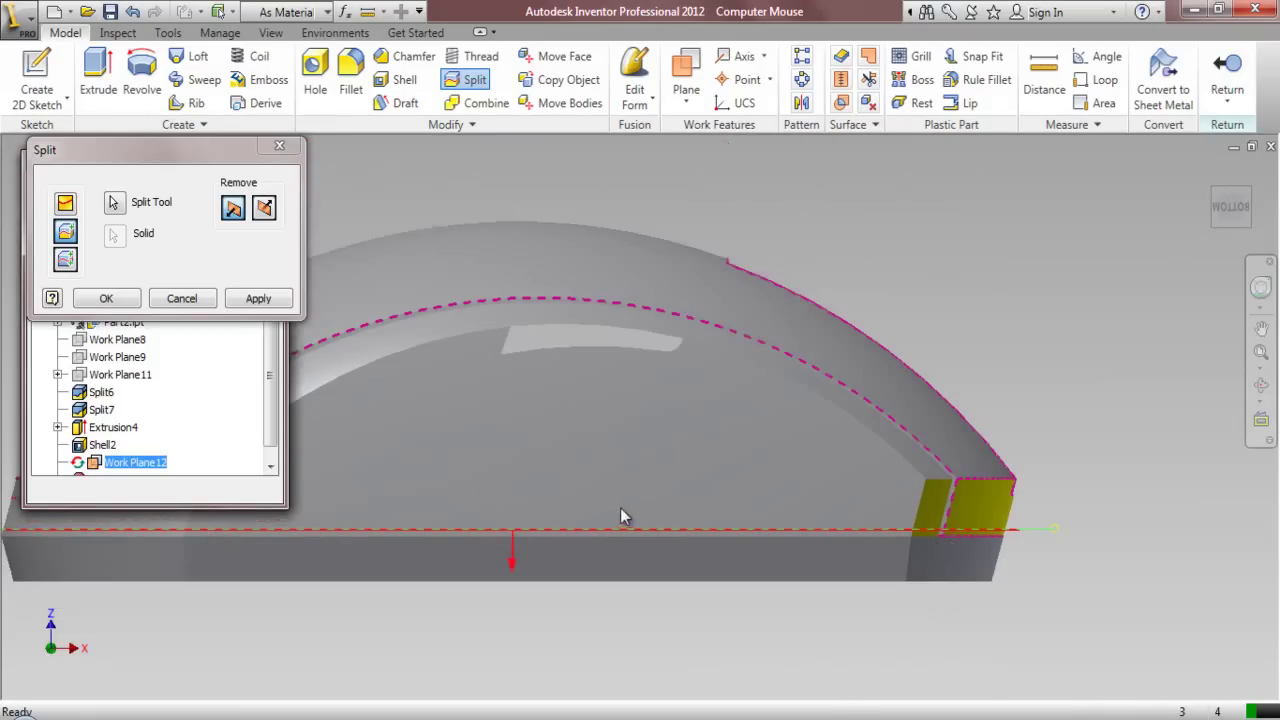
click(258, 298)
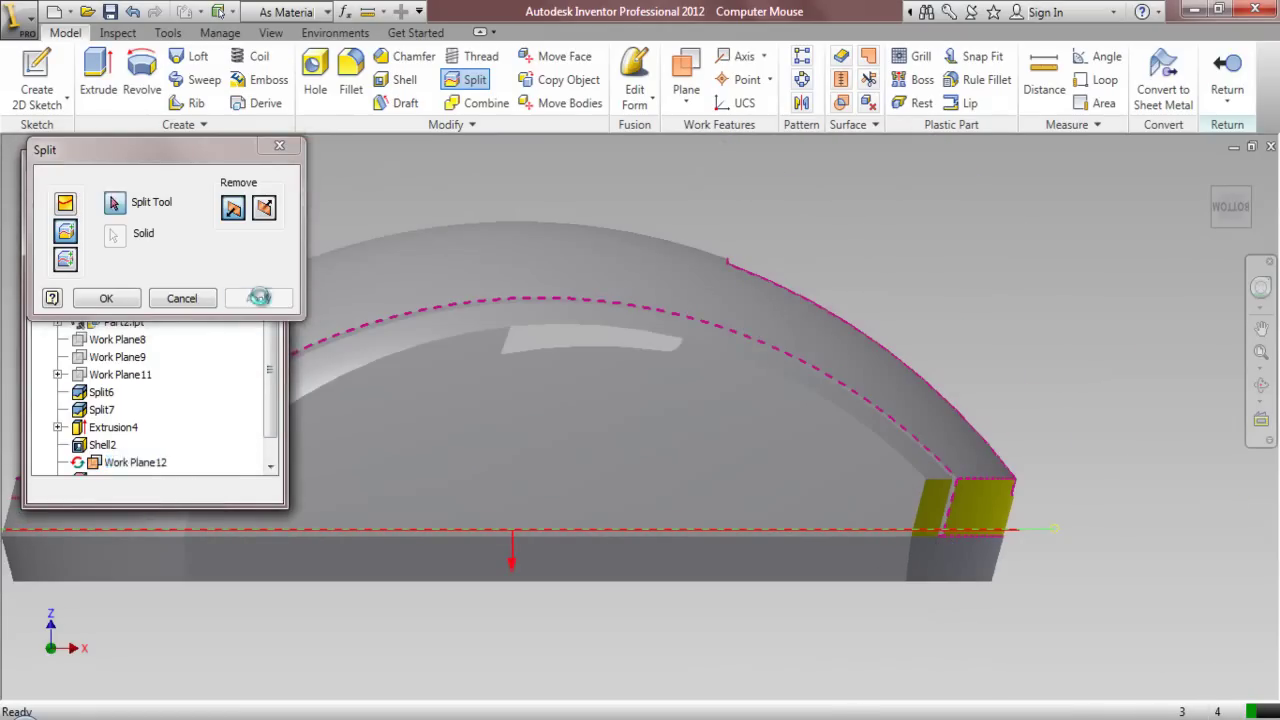
click(182, 298)
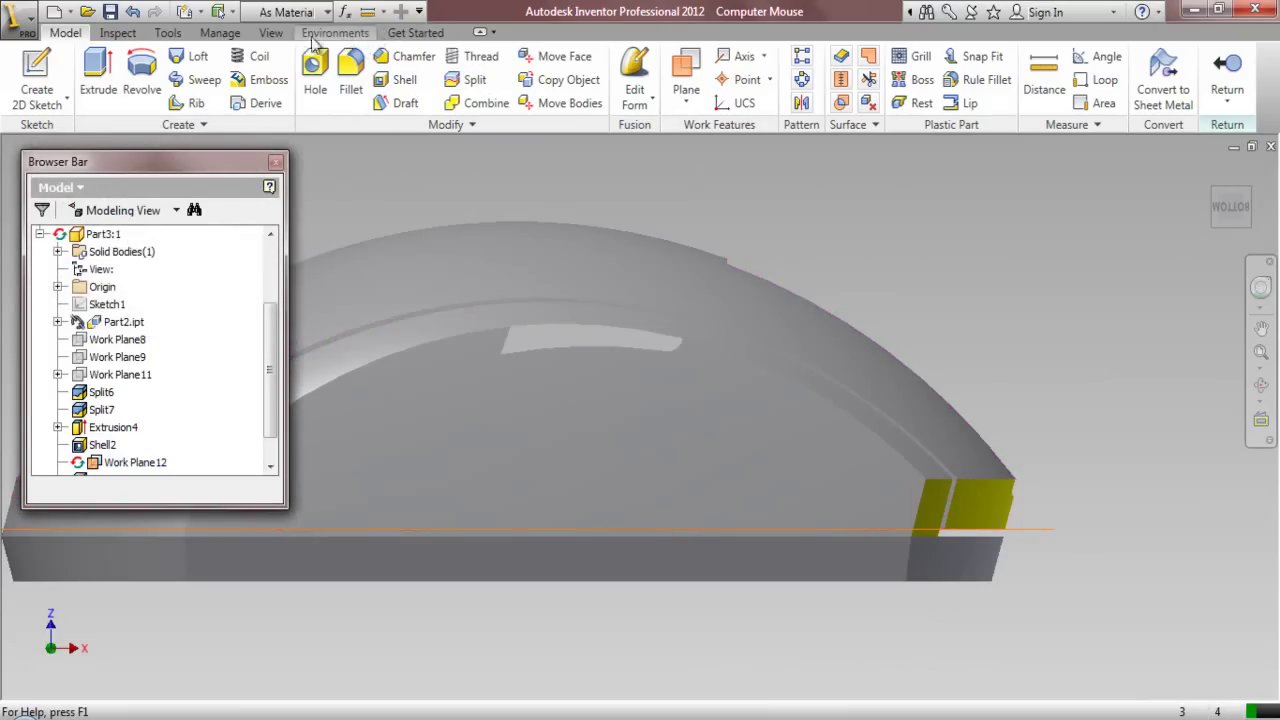
Turn component transparency back on for the parts surrounding the upper shell
click(271, 32)
click(464, 124)
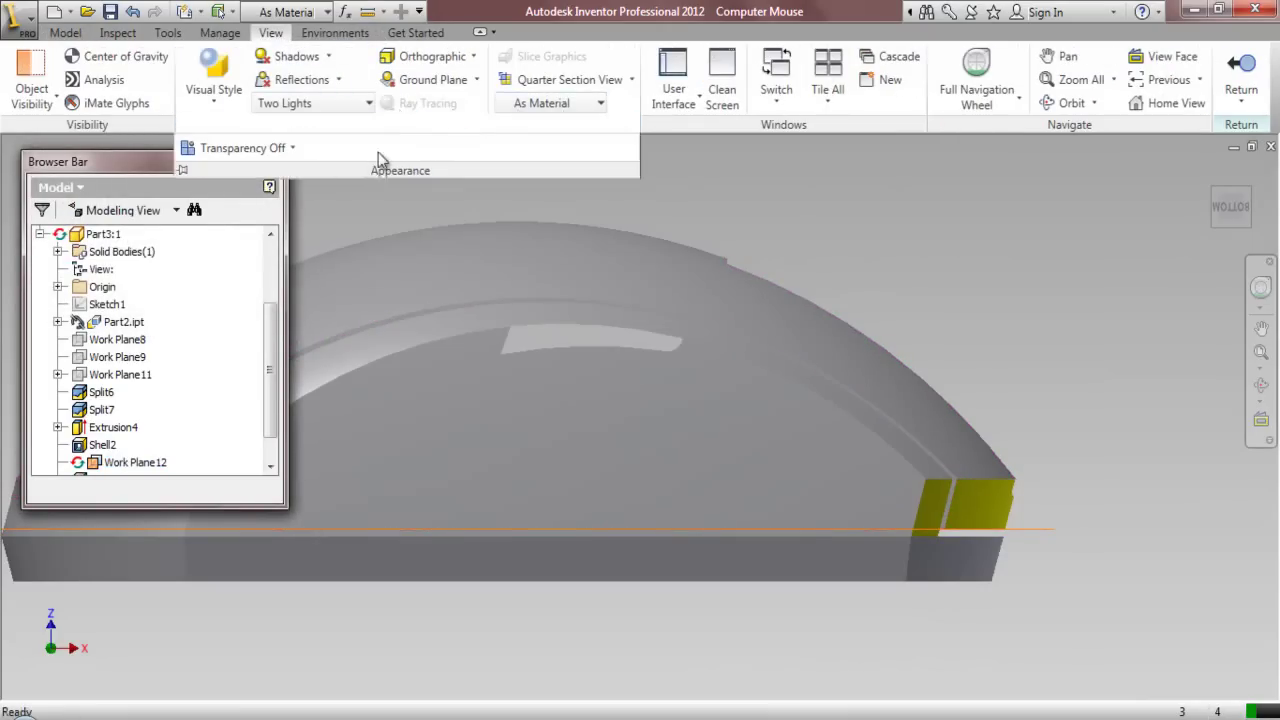
click(294, 148)
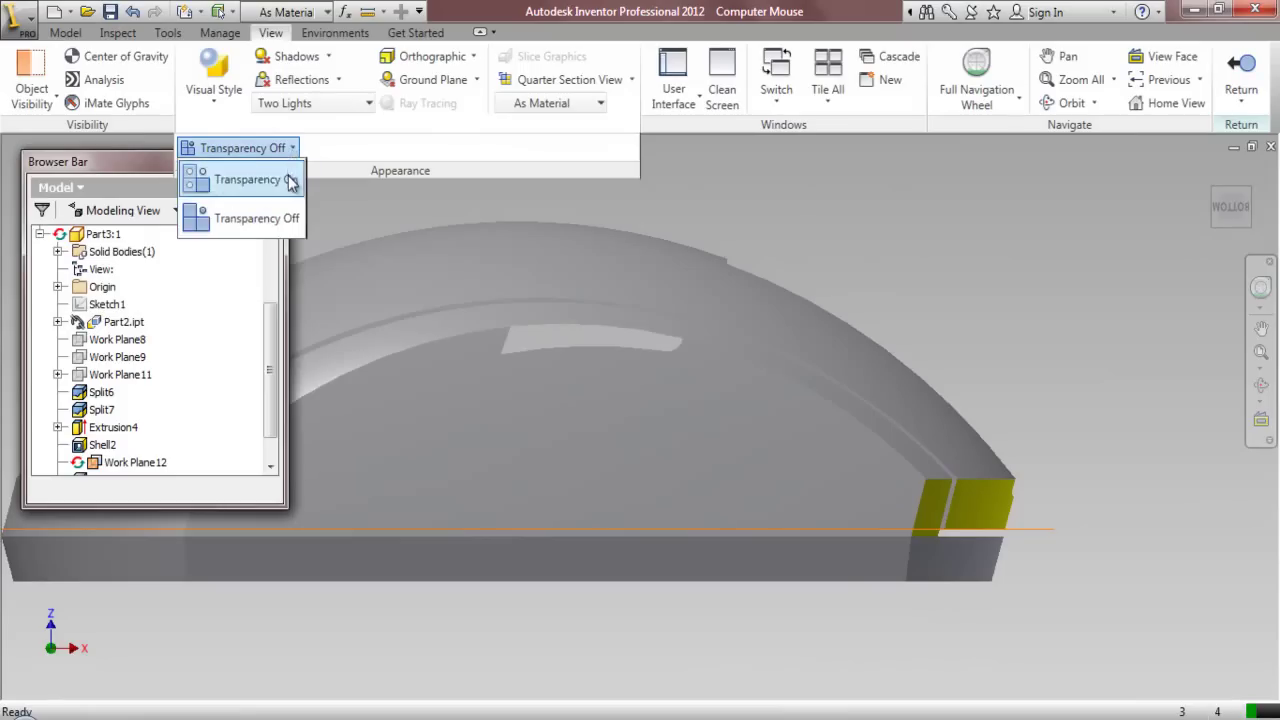
click(291, 177)
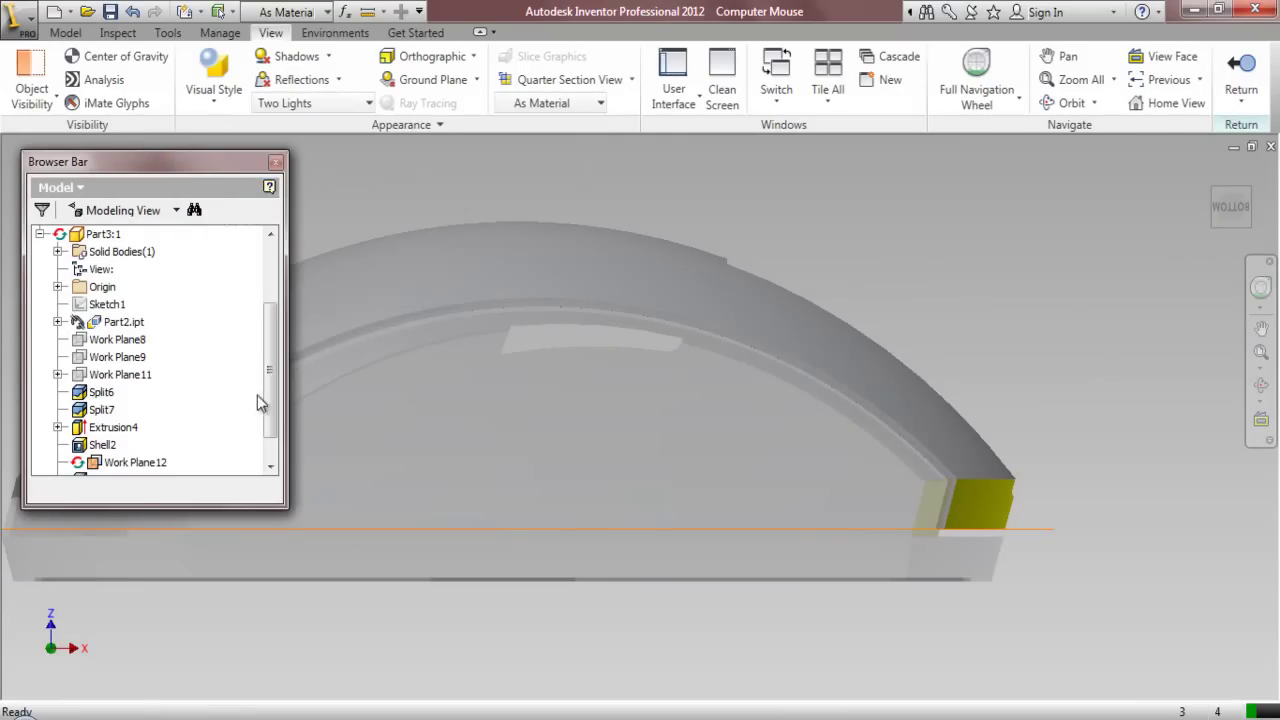
Hide the offset work plane used for the trim and update the part
click(150, 465)
right_click(148, 462)
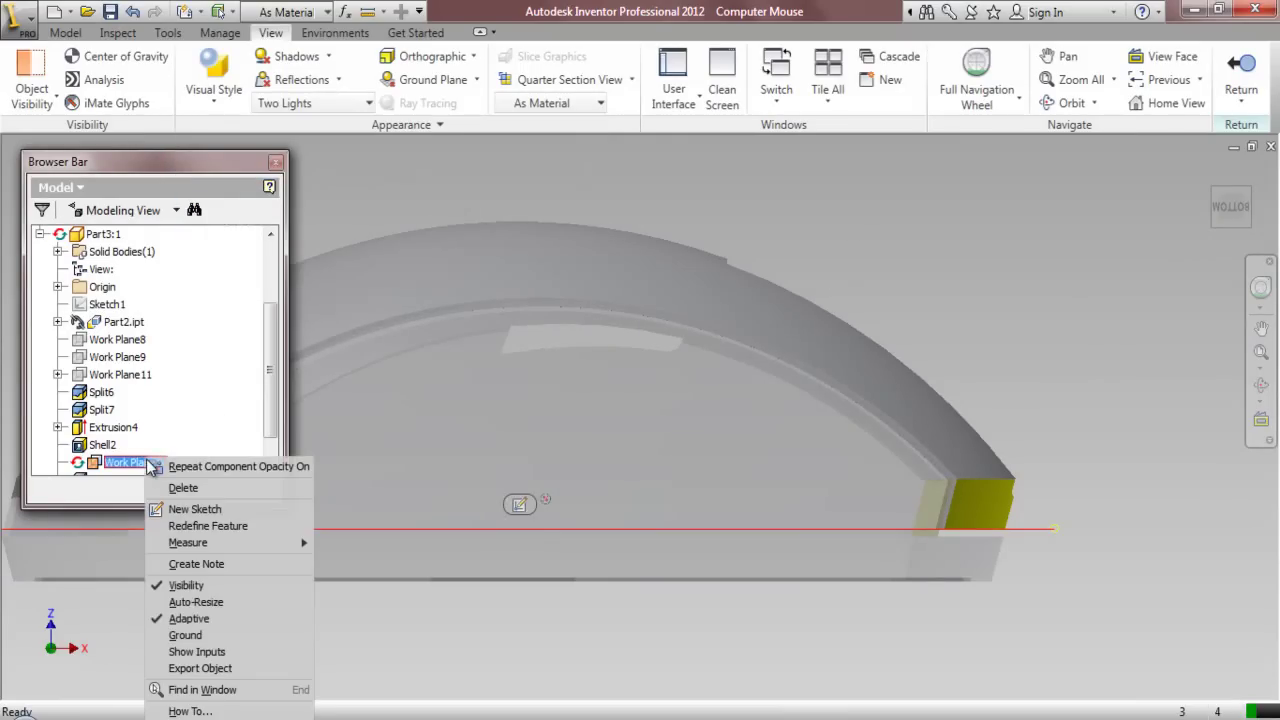
click(213, 588)
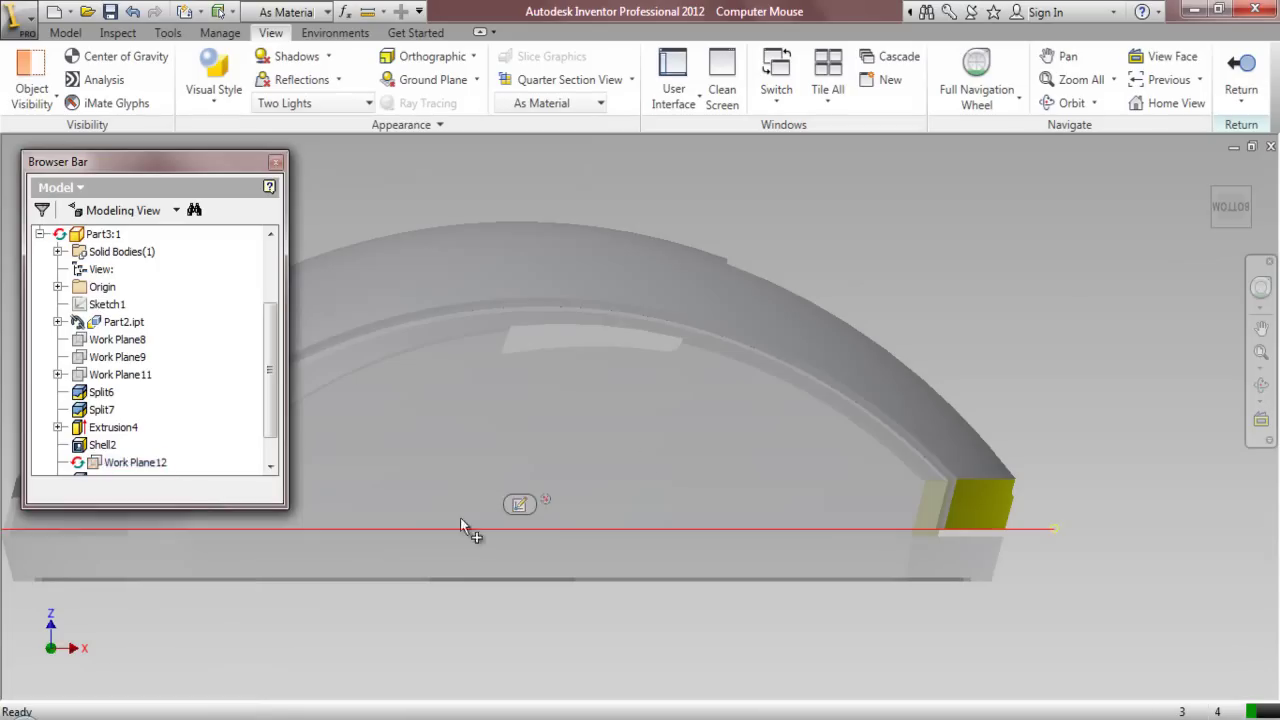
click(1216, 193)
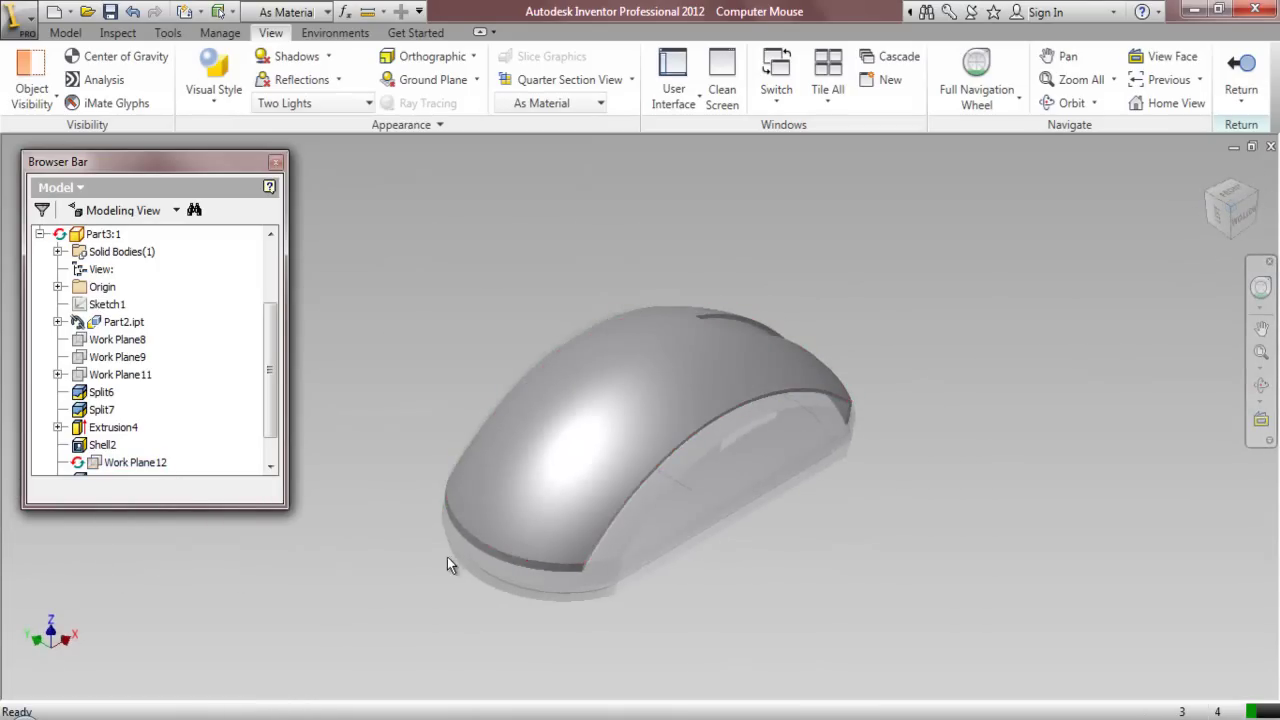
click(65, 32)
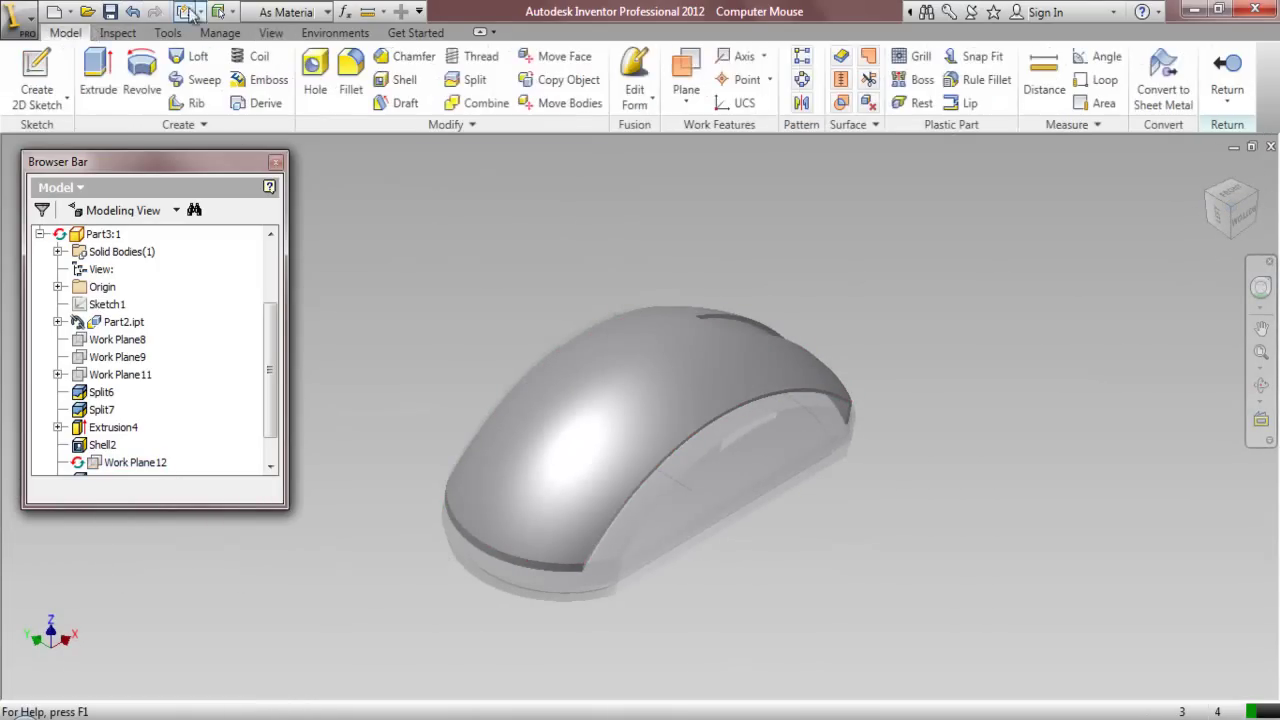
click(187, 12)
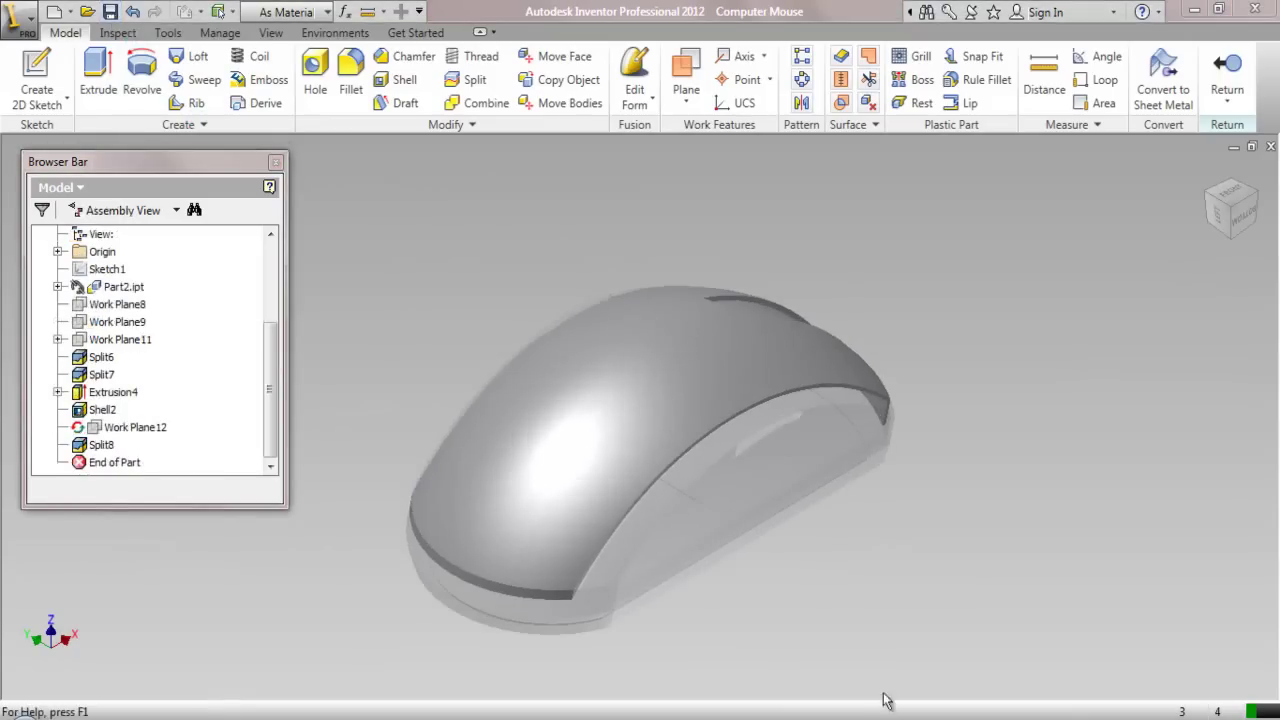
Make the YZ origin plane of the upper shell part visible in a side view of the mouse
click(1242, 215)
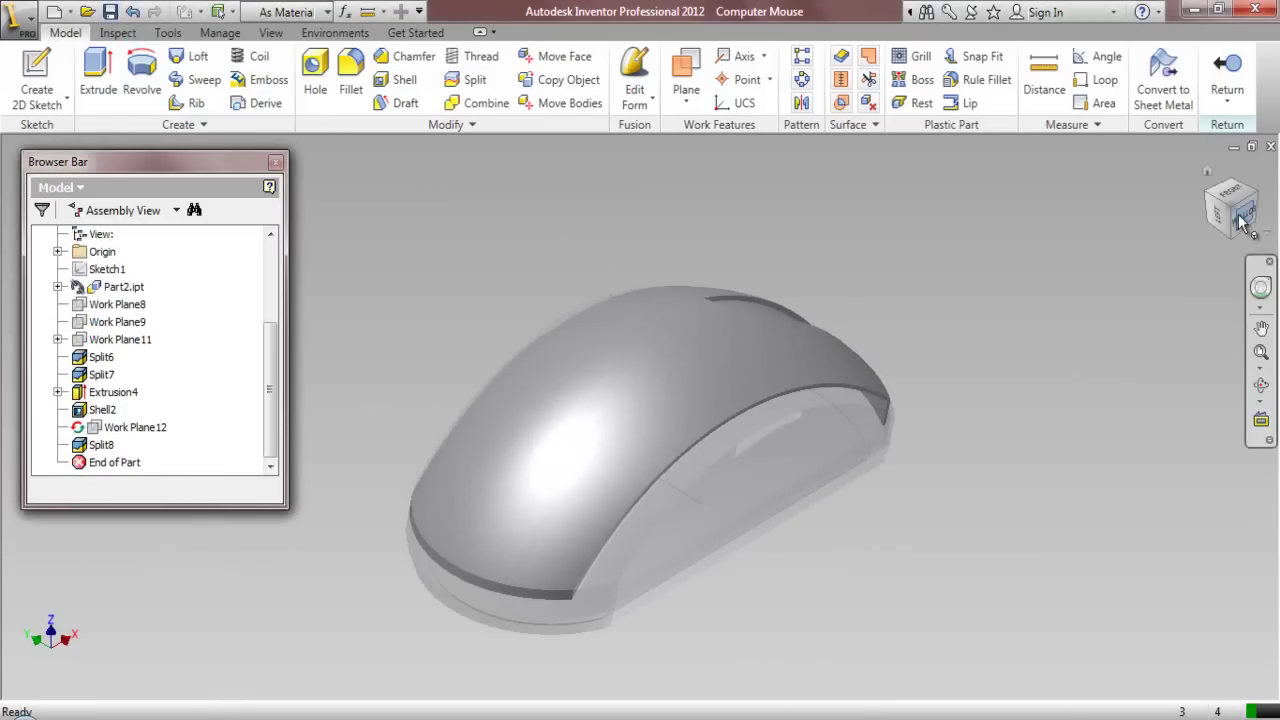
scroll(647, 382, down, 3)
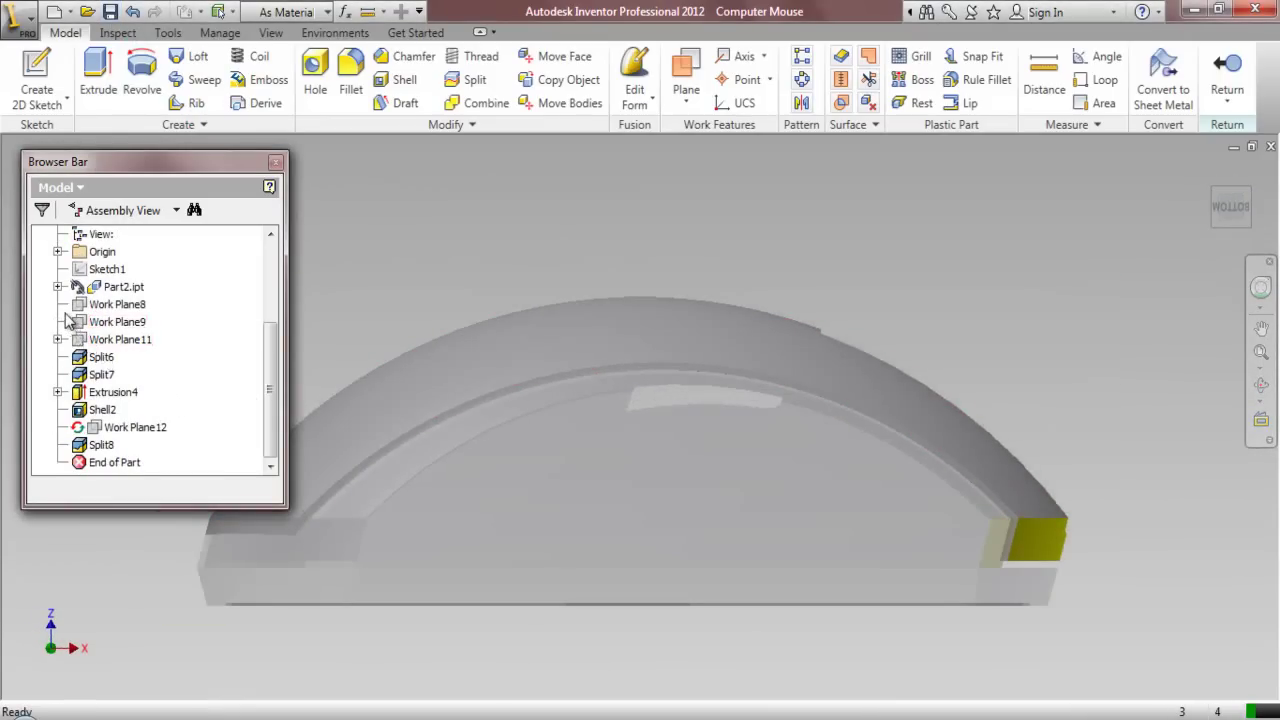
click(58, 252)
click(118, 274)
right_click(118, 274)
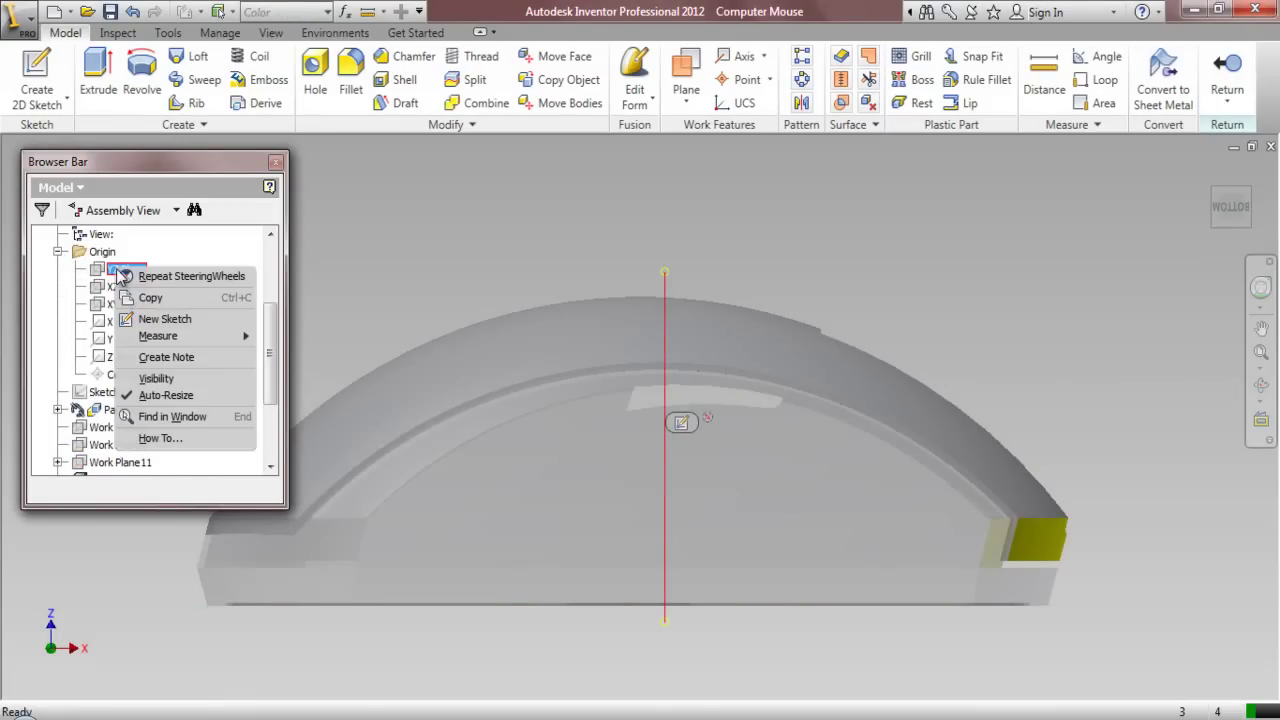
click(156, 381)
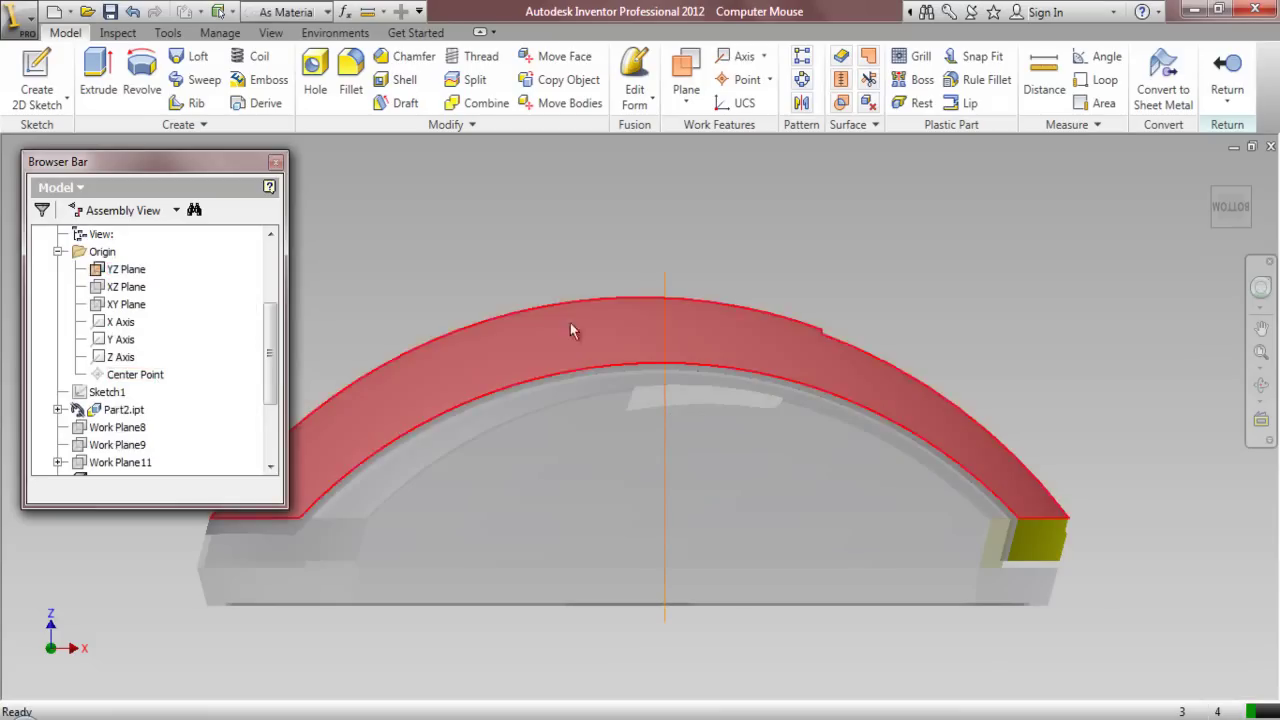
Create a work plane offset 0.188 in from the YZ plane toward the rear of the mouse, and hide the YZ plane
click(686, 91)
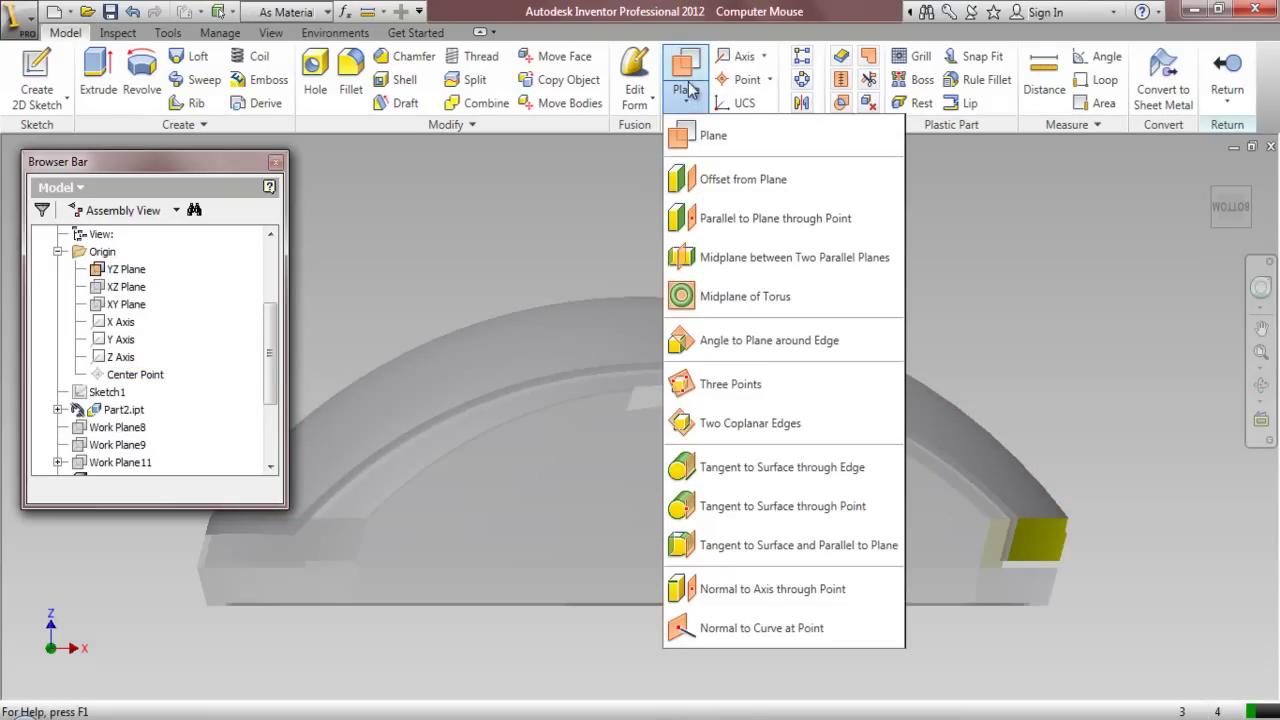
click(701, 181)
drag(672, 286, 612, 292)
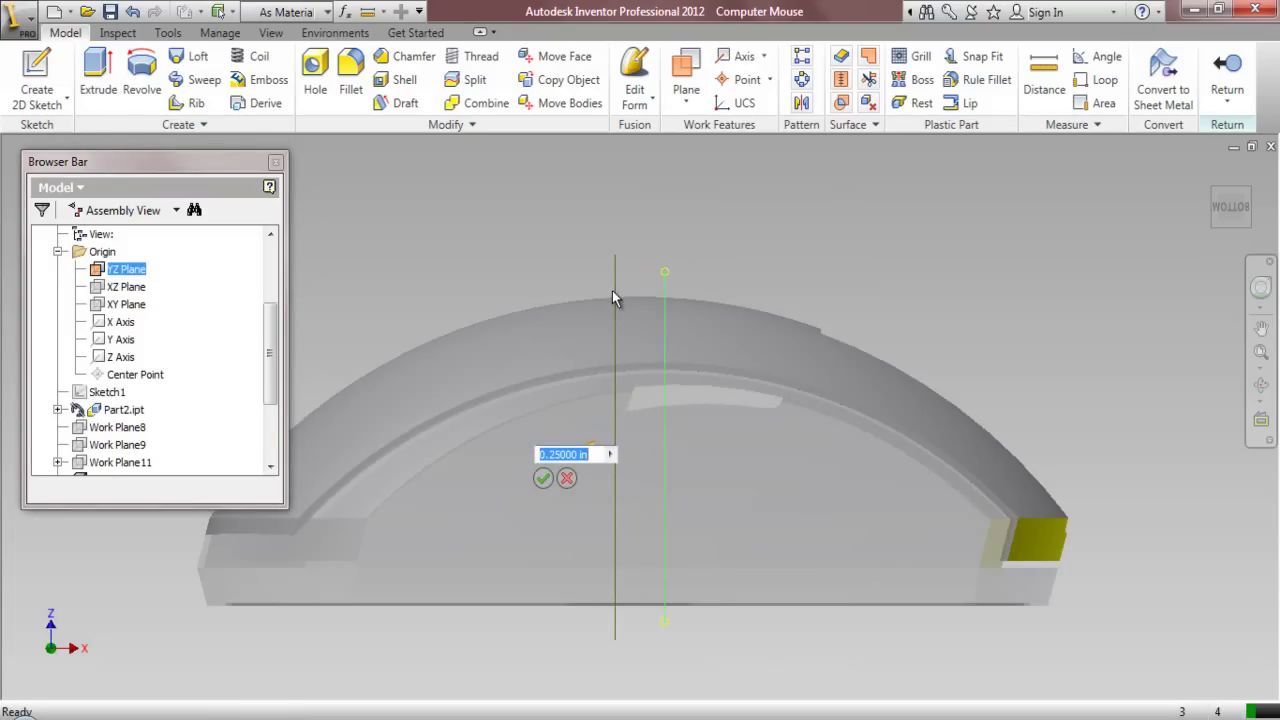
text(.18)
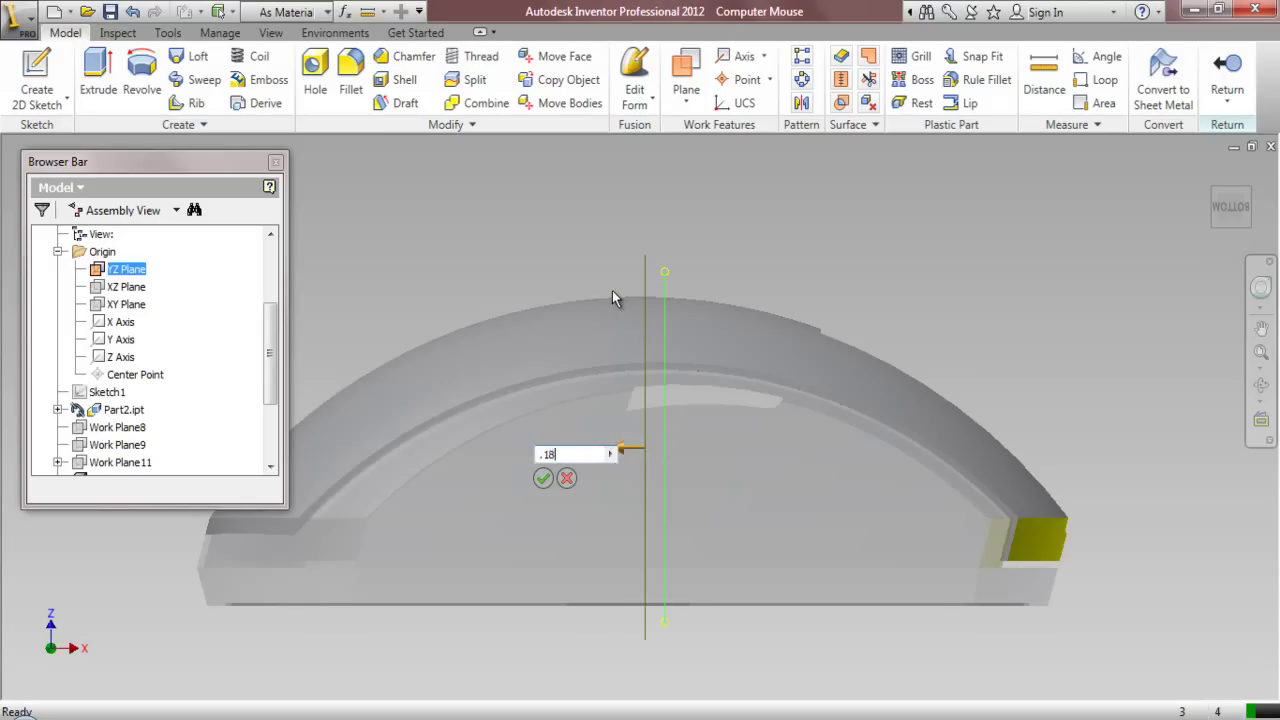
text(8)
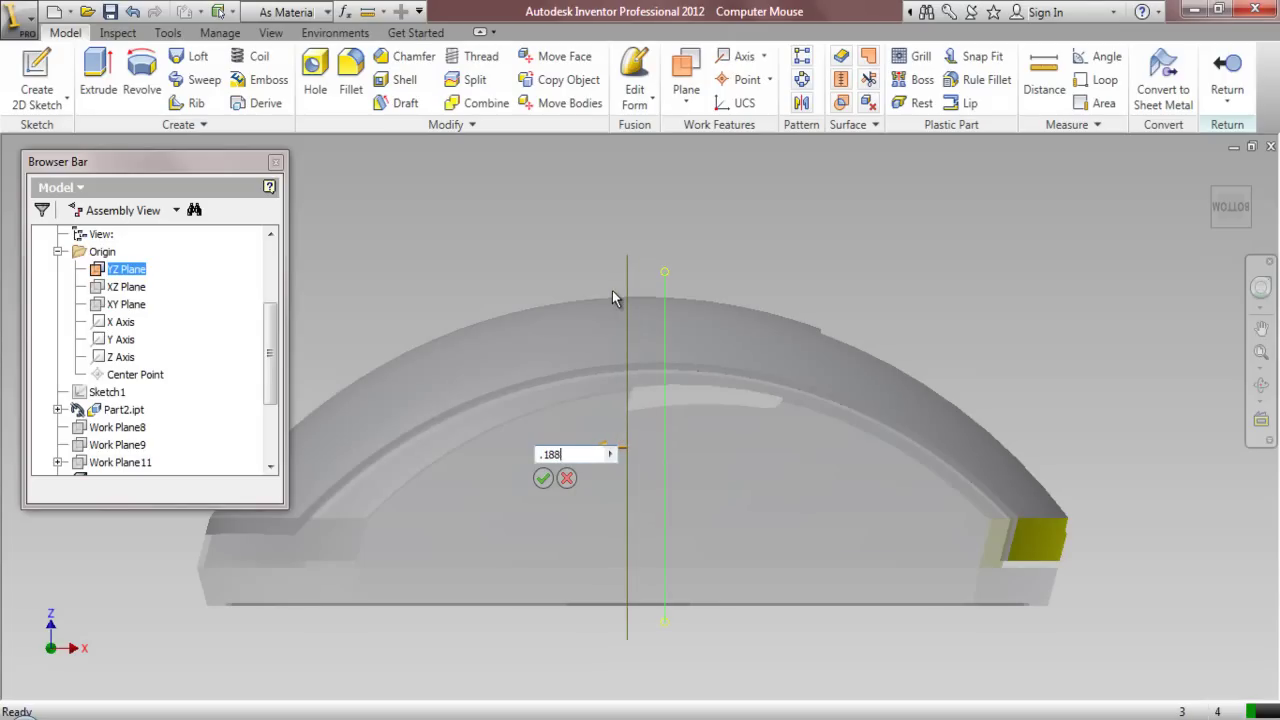
text(9)
click(543, 478)
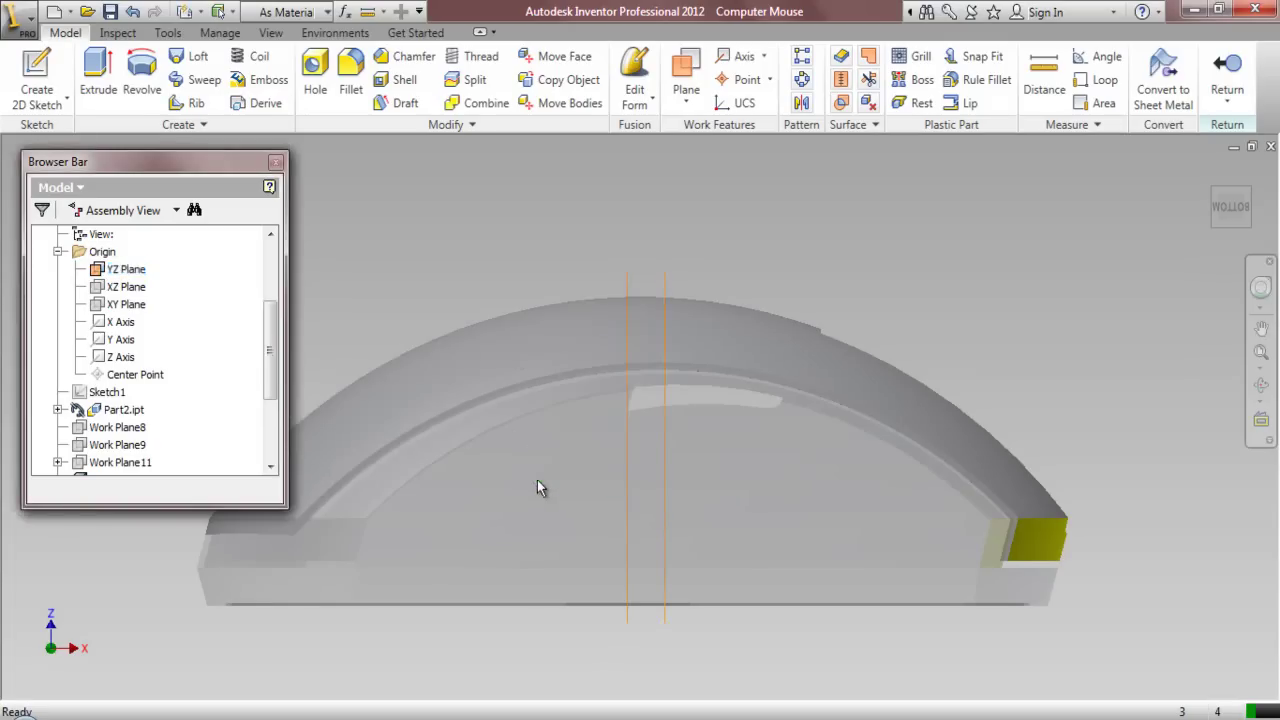
right_click(664, 290)
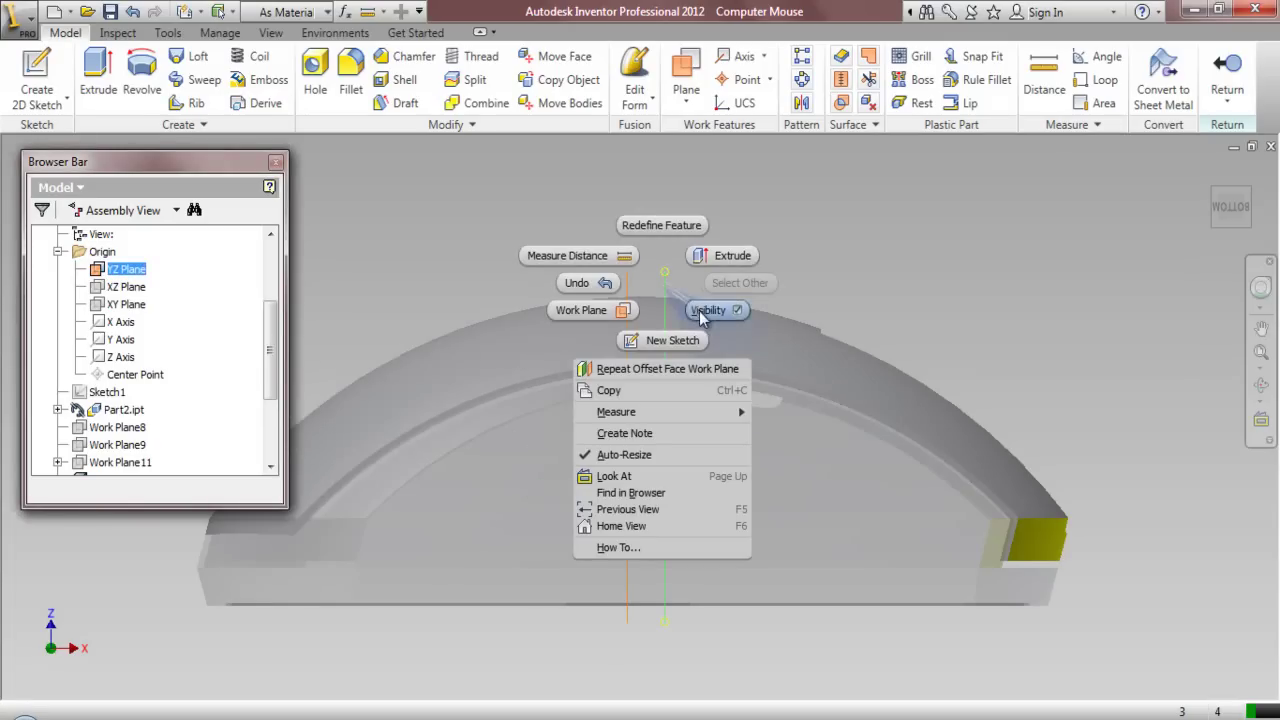
click(703, 310)
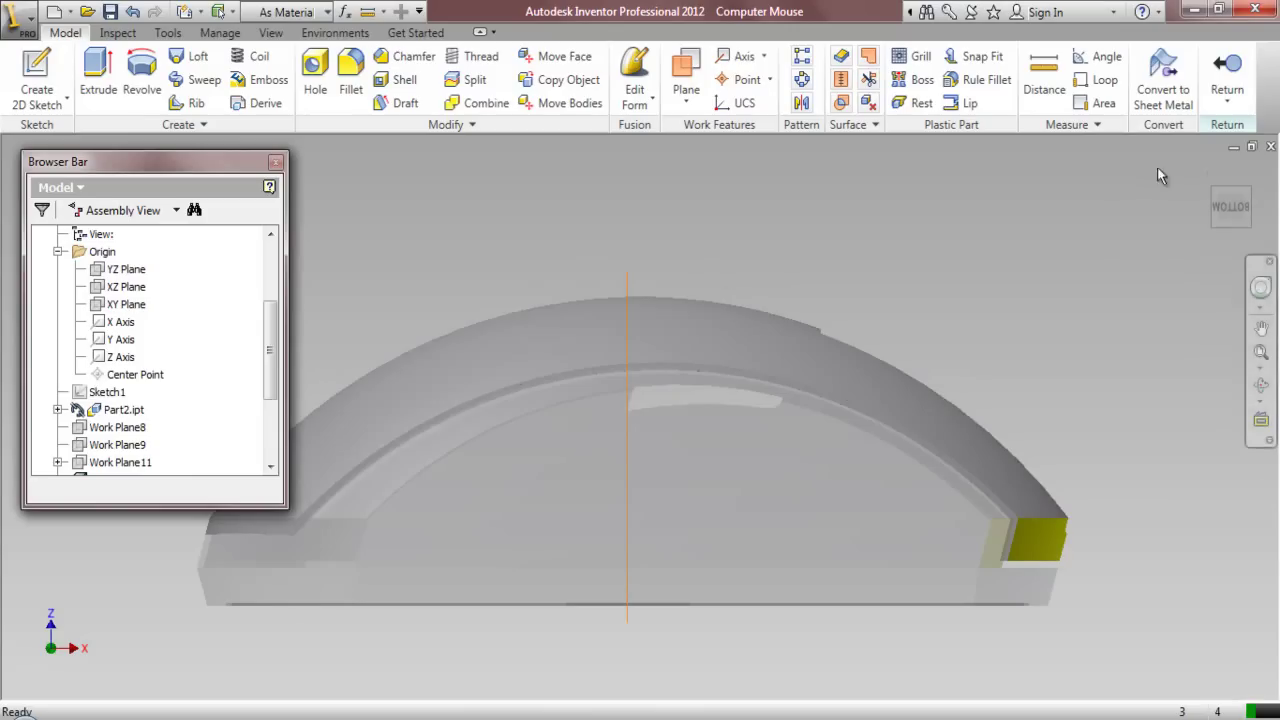
Split the upper shell solid into separate front and rear bodies using the new offset work plane
click(1217, 196)
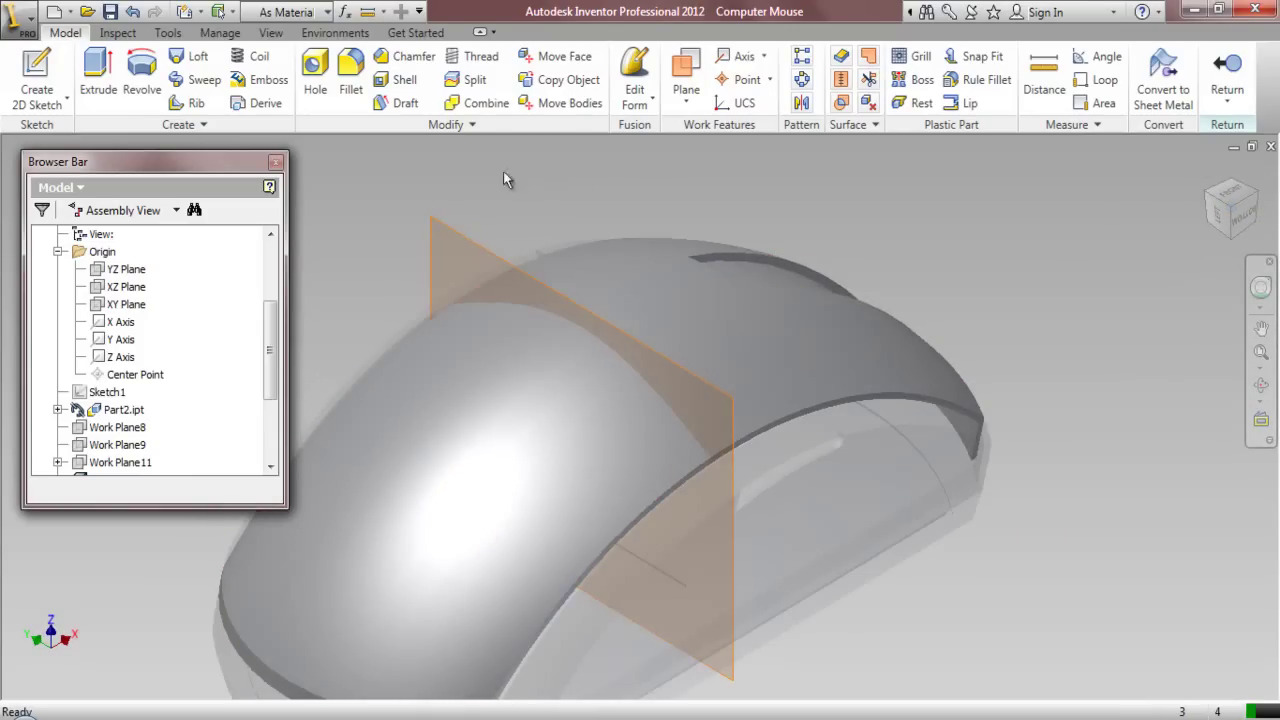
click(465, 84)
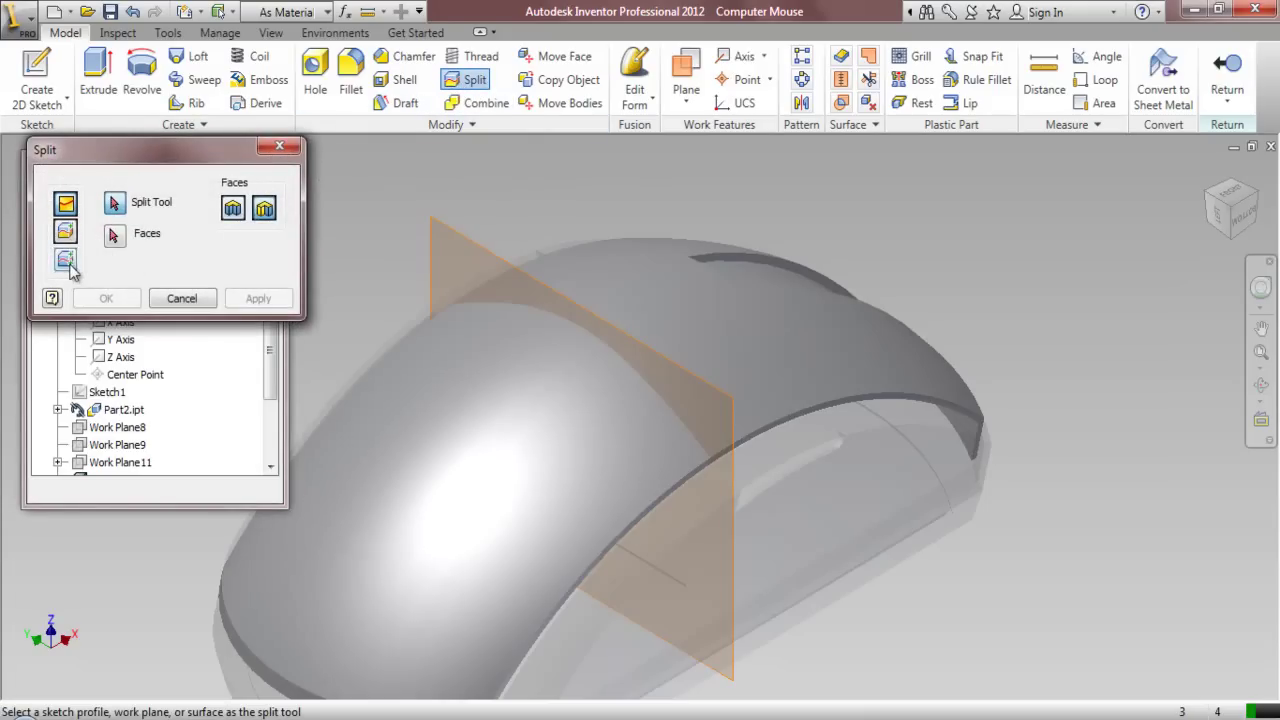
click(66, 261)
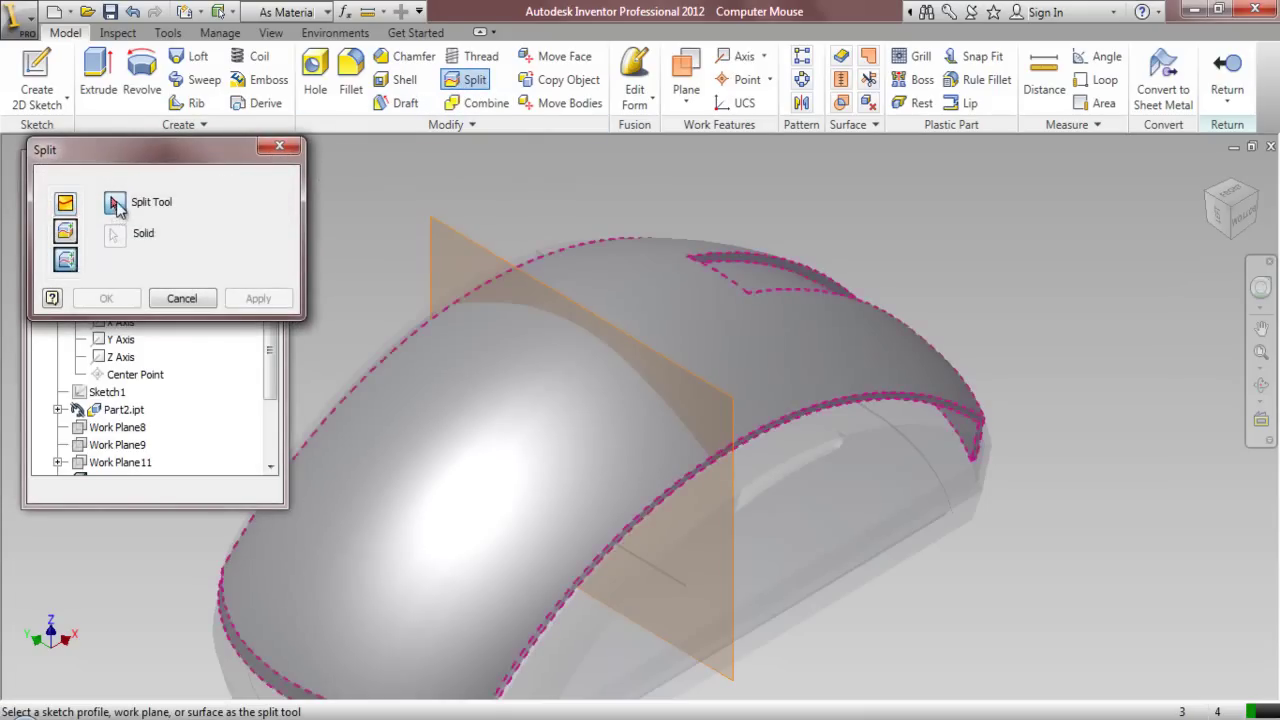
click(443, 229)
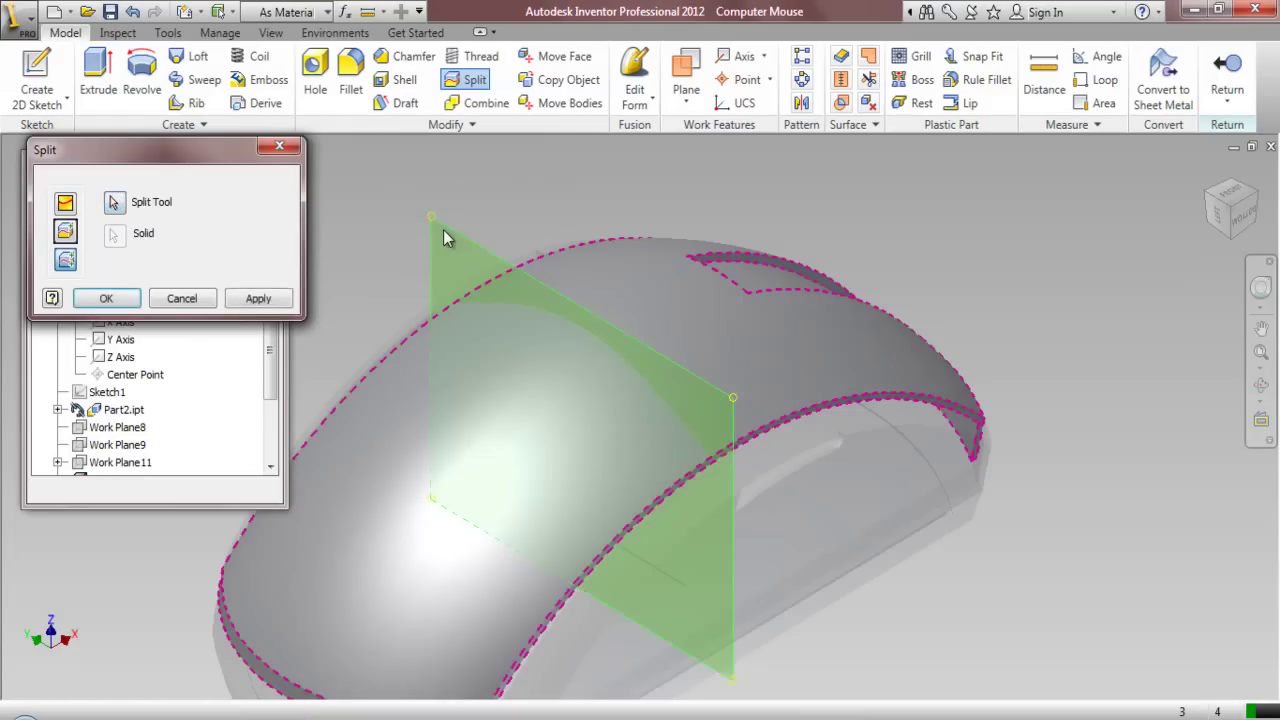
click(281, 305)
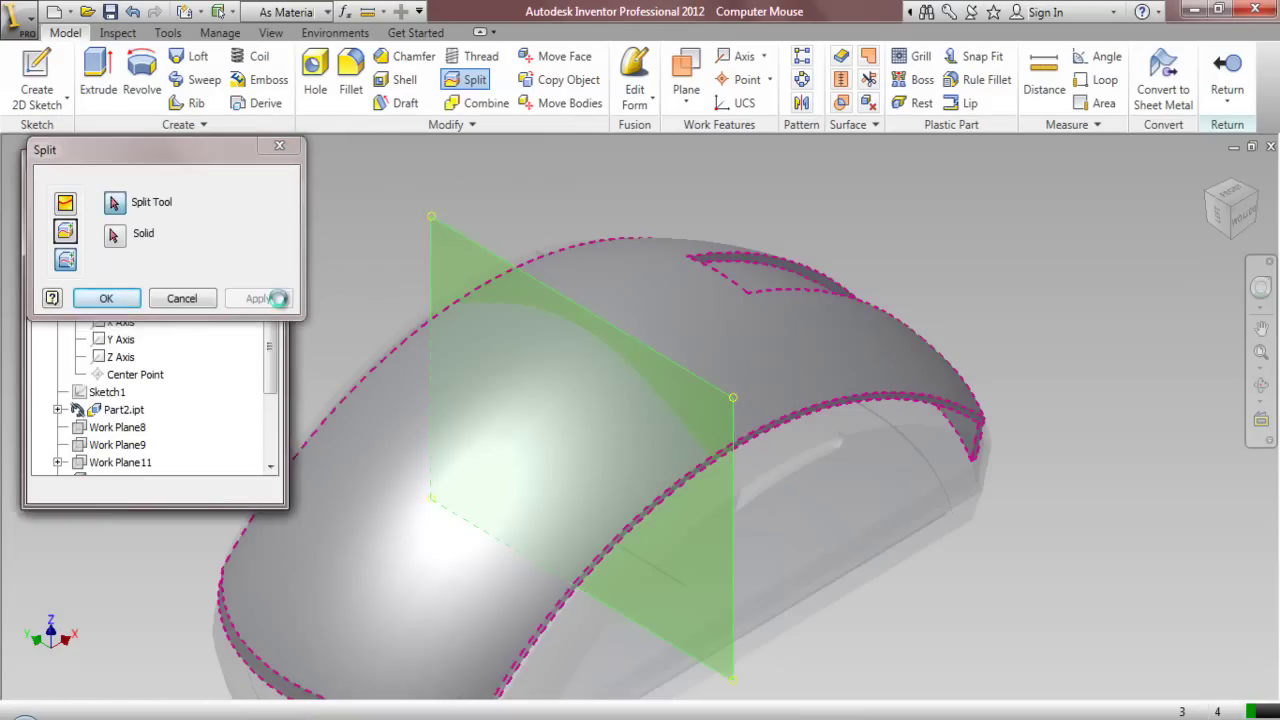
click(182, 299)
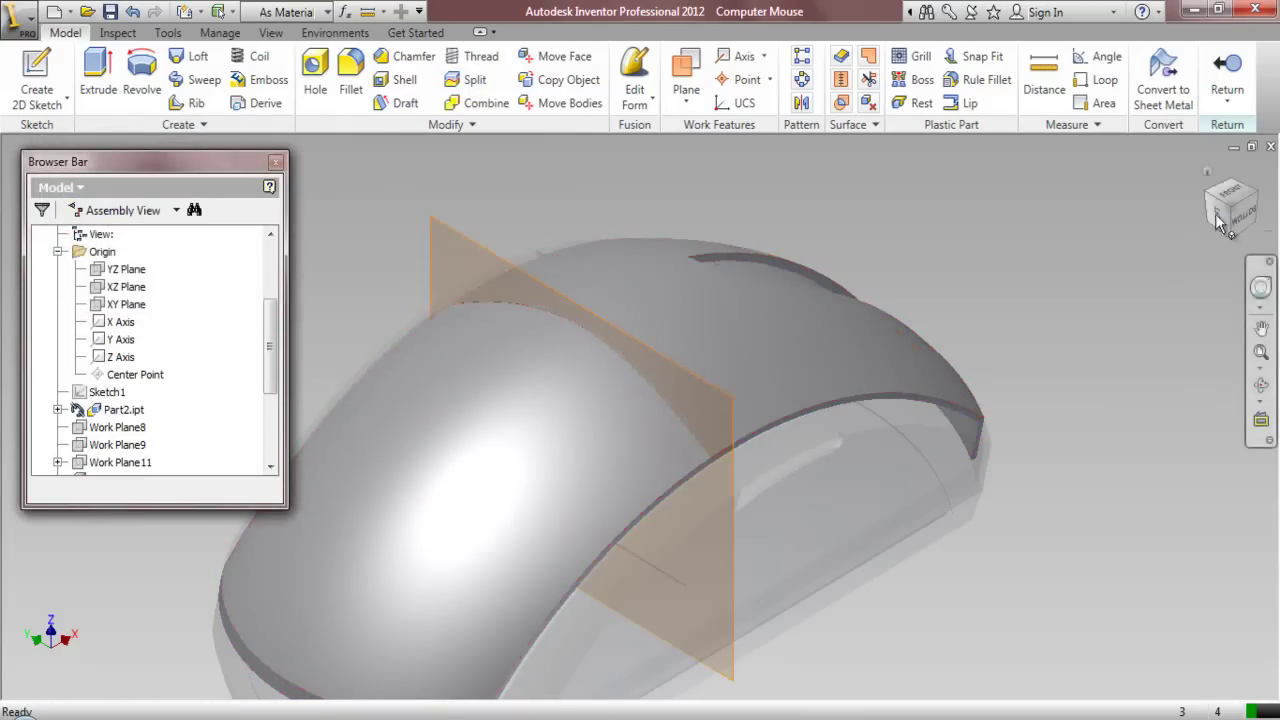
Make the horizontal Work Plane11 near the shell's lower edge visible
click(1216, 220)
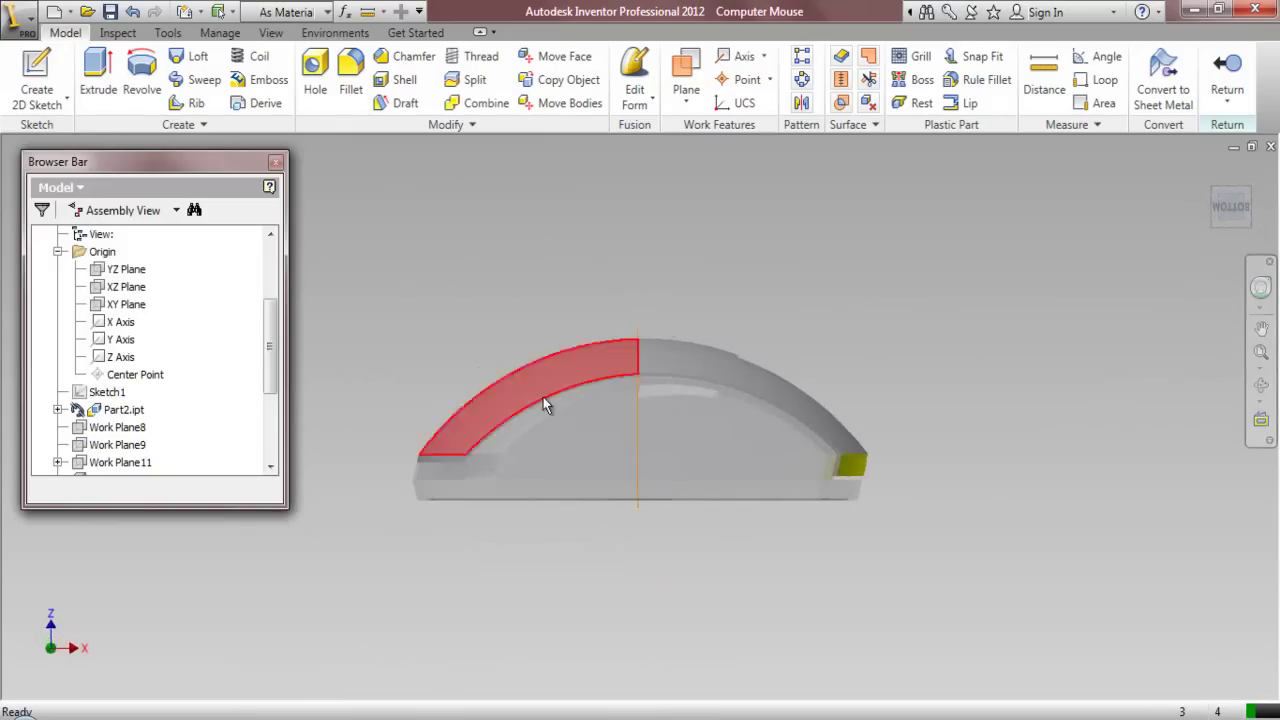
scroll(464, 447, up, 3)
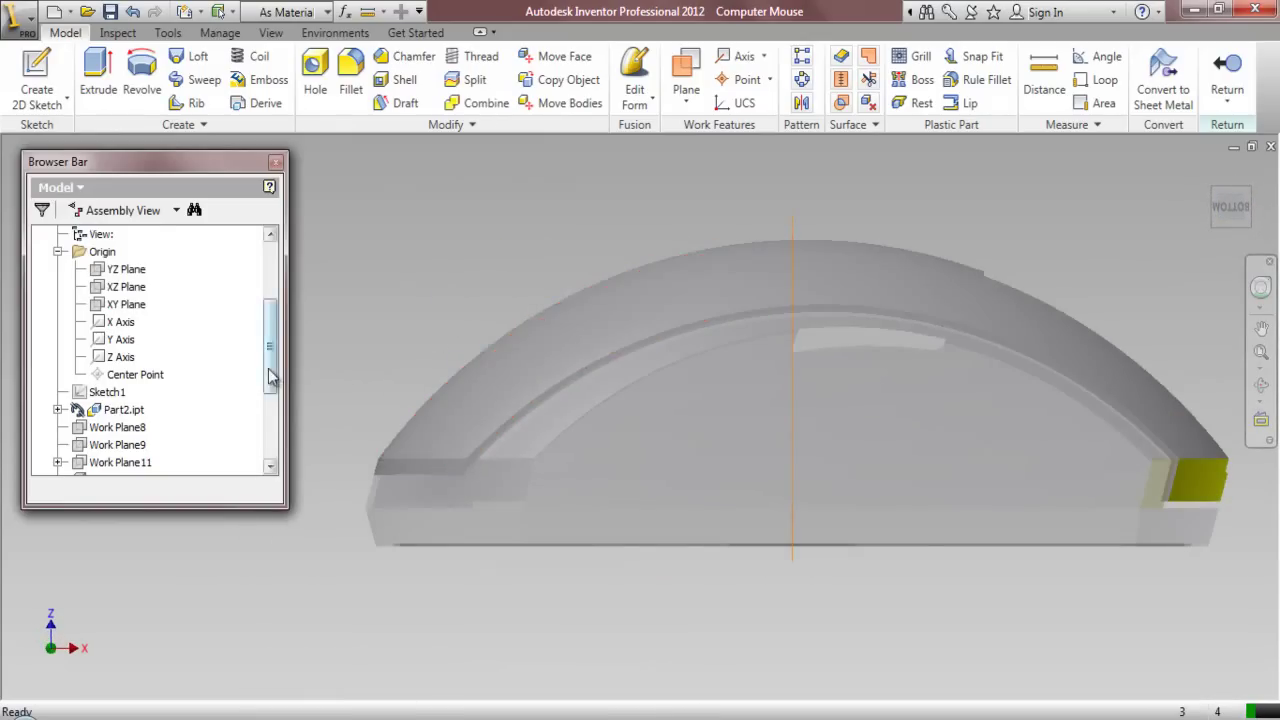
drag(270, 376, 270, 443)
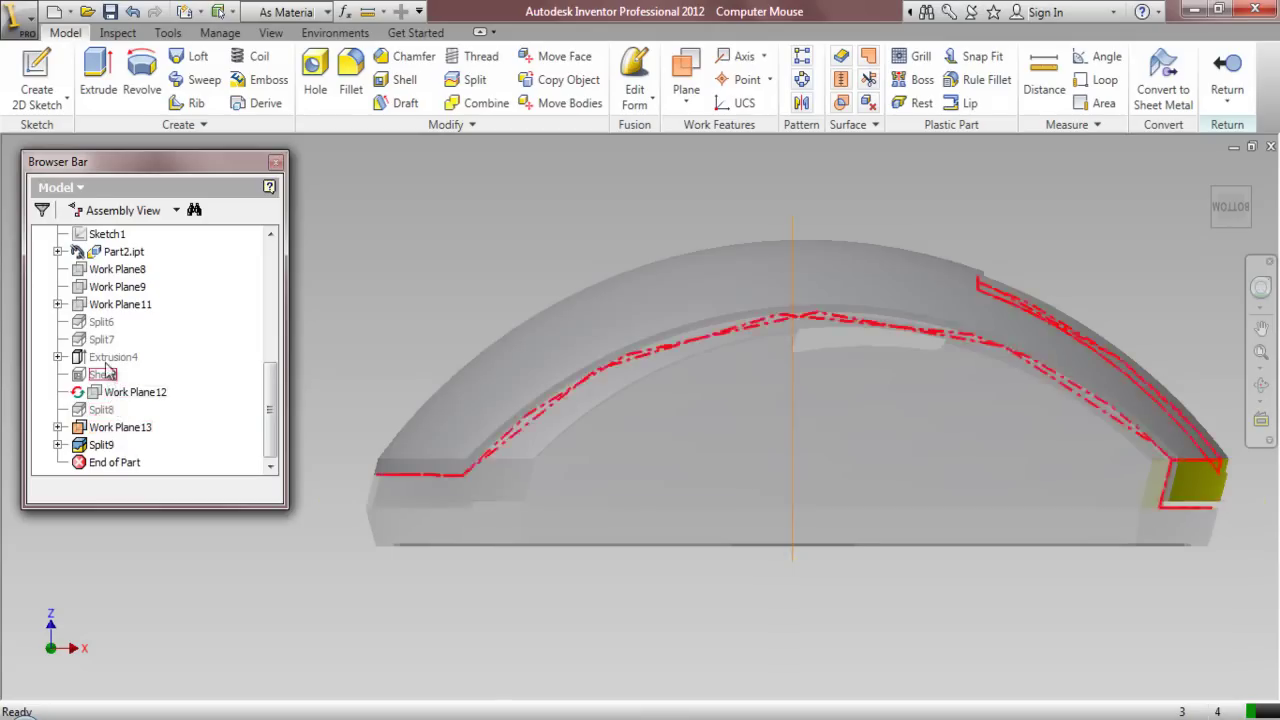
click(122, 305)
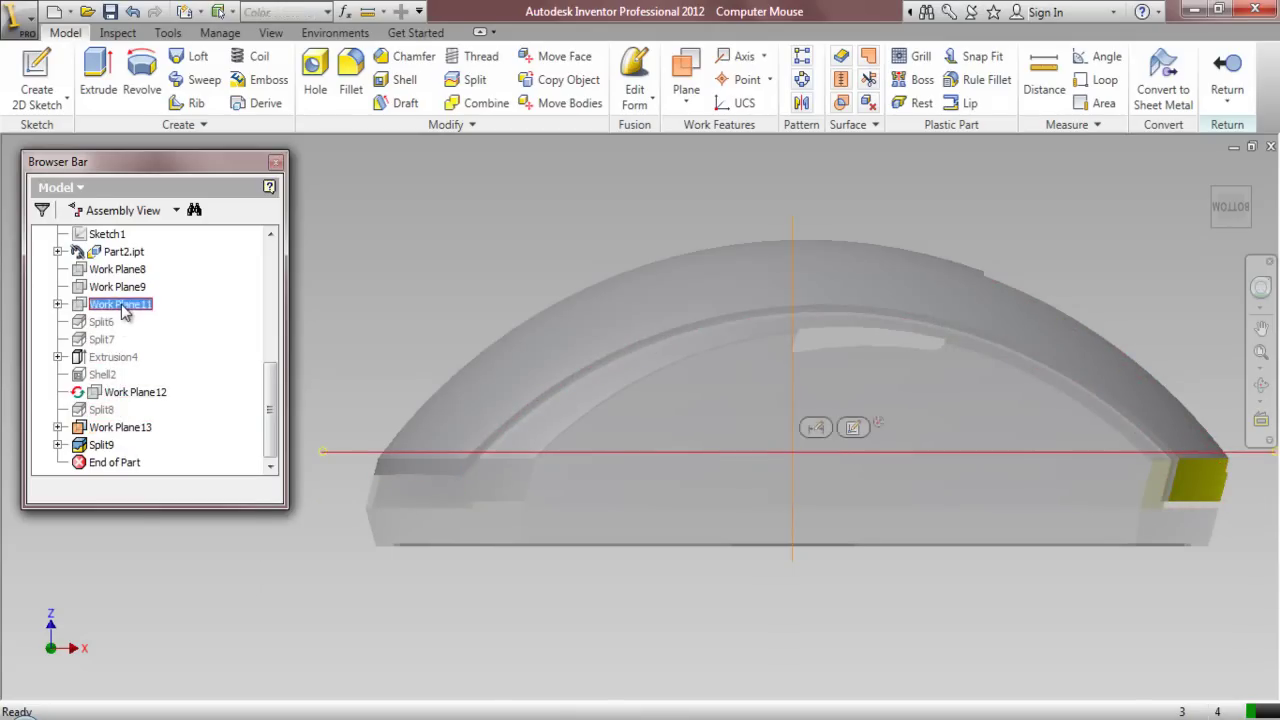
right_click(122, 306)
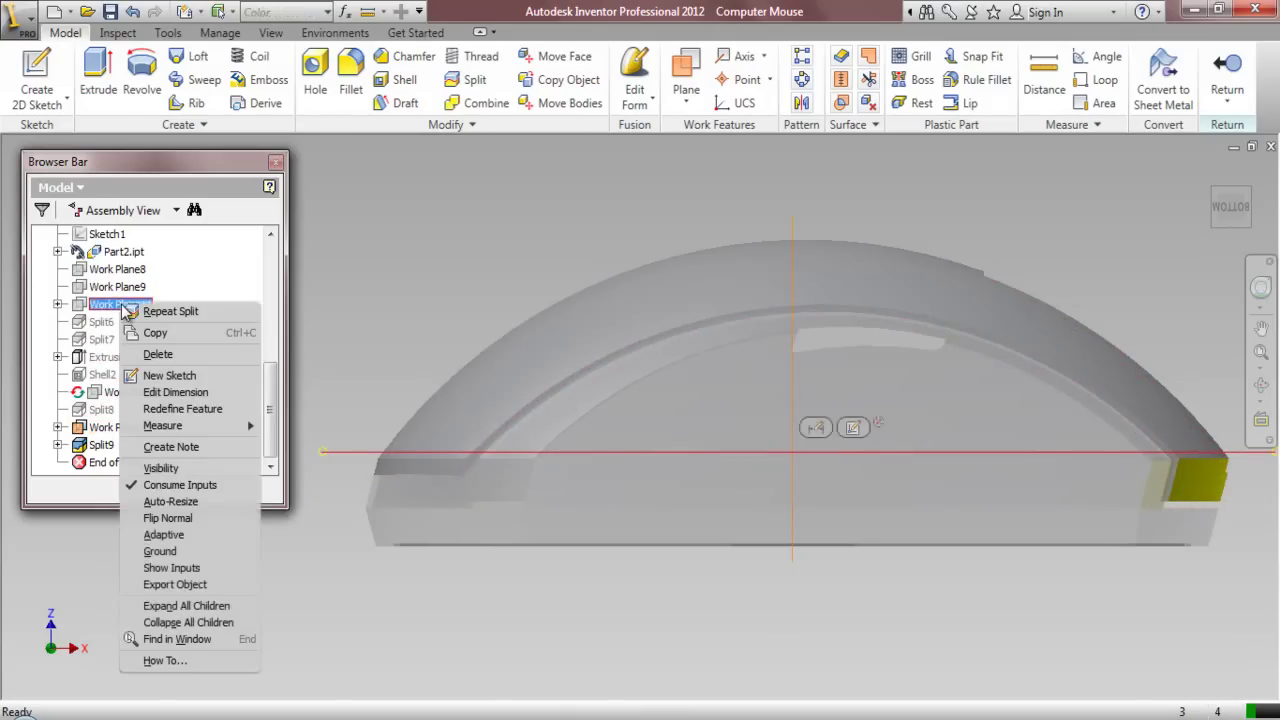
click(177, 466)
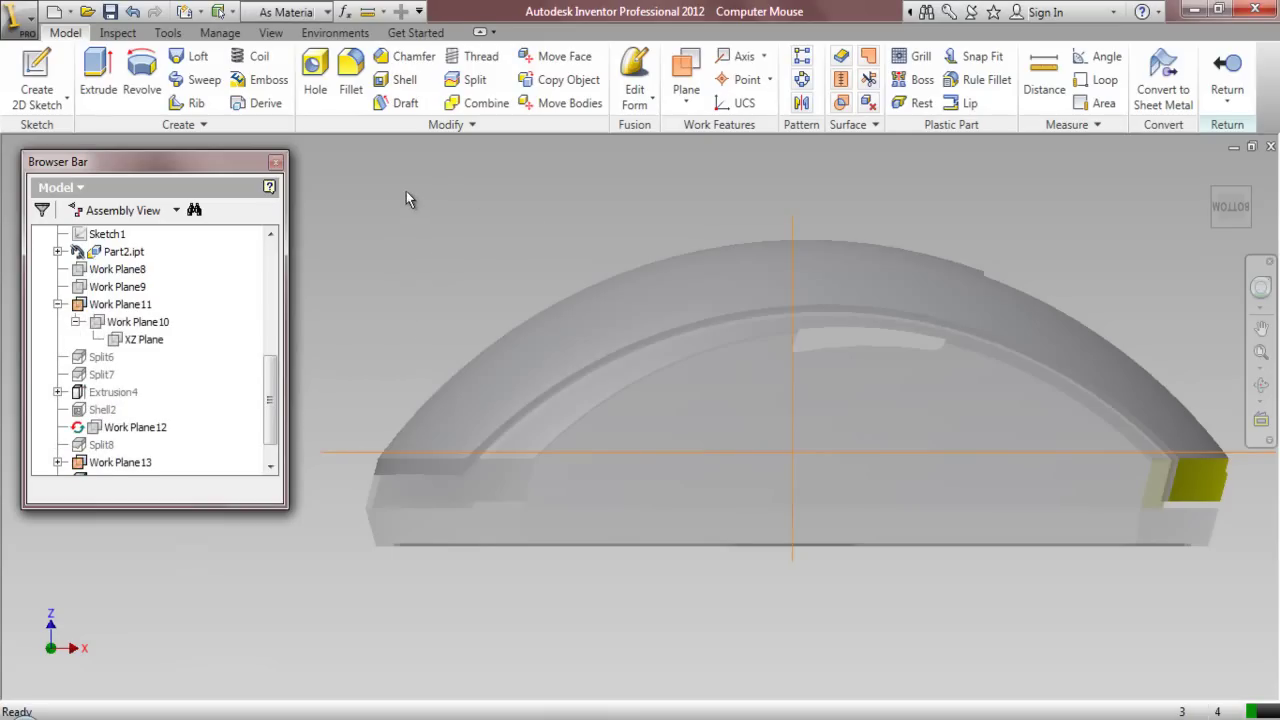
Trim the rear shell body with Work Plane11, removing the portion below the plane
click(470, 80)
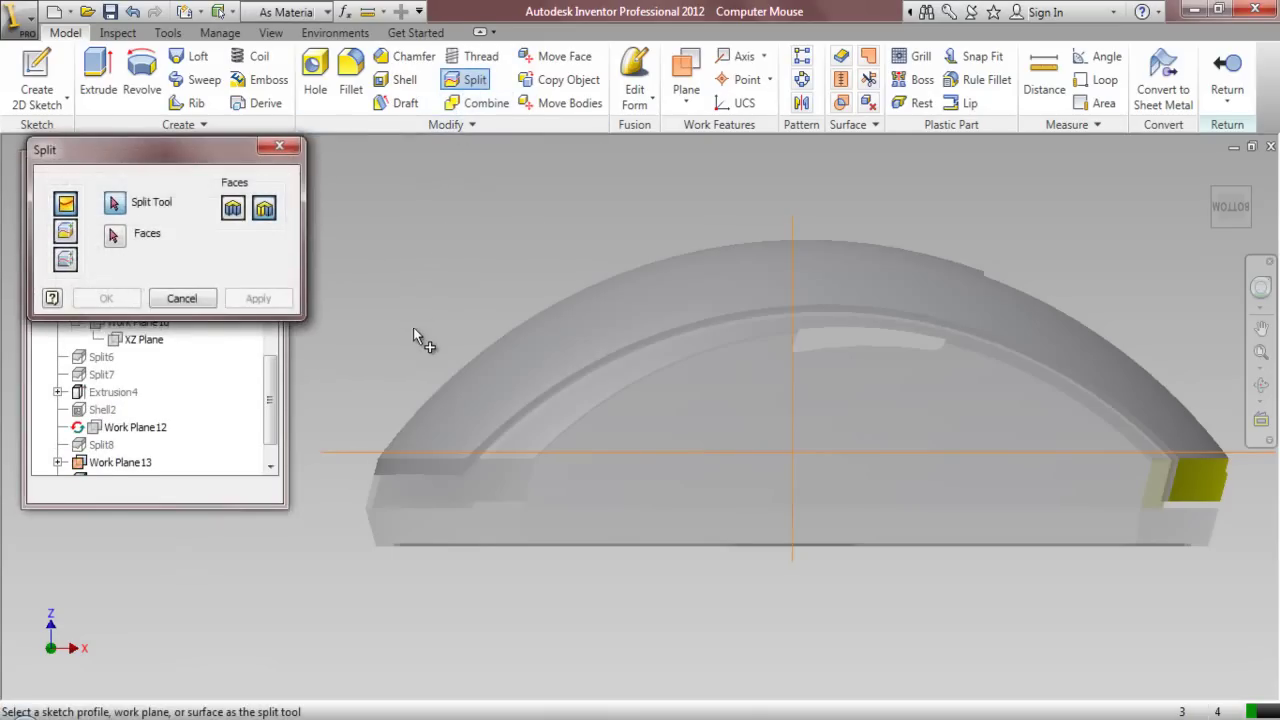
click(369, 452)
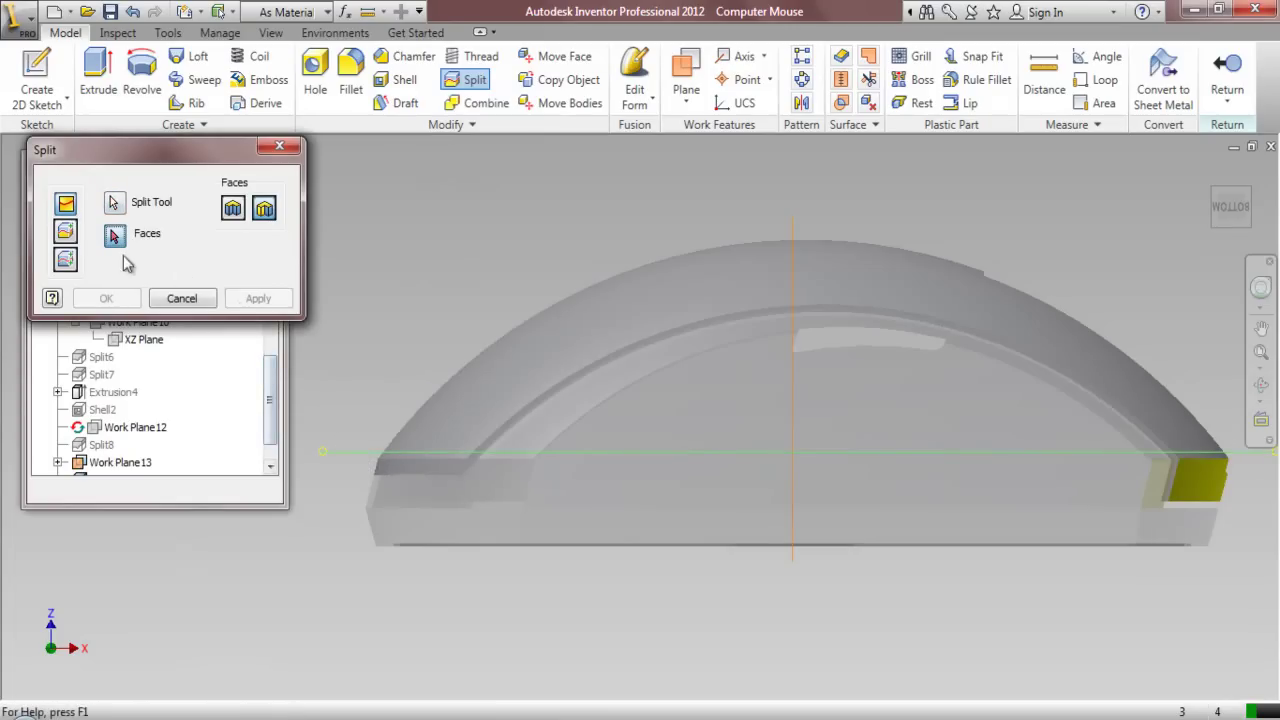
click(64, 234)
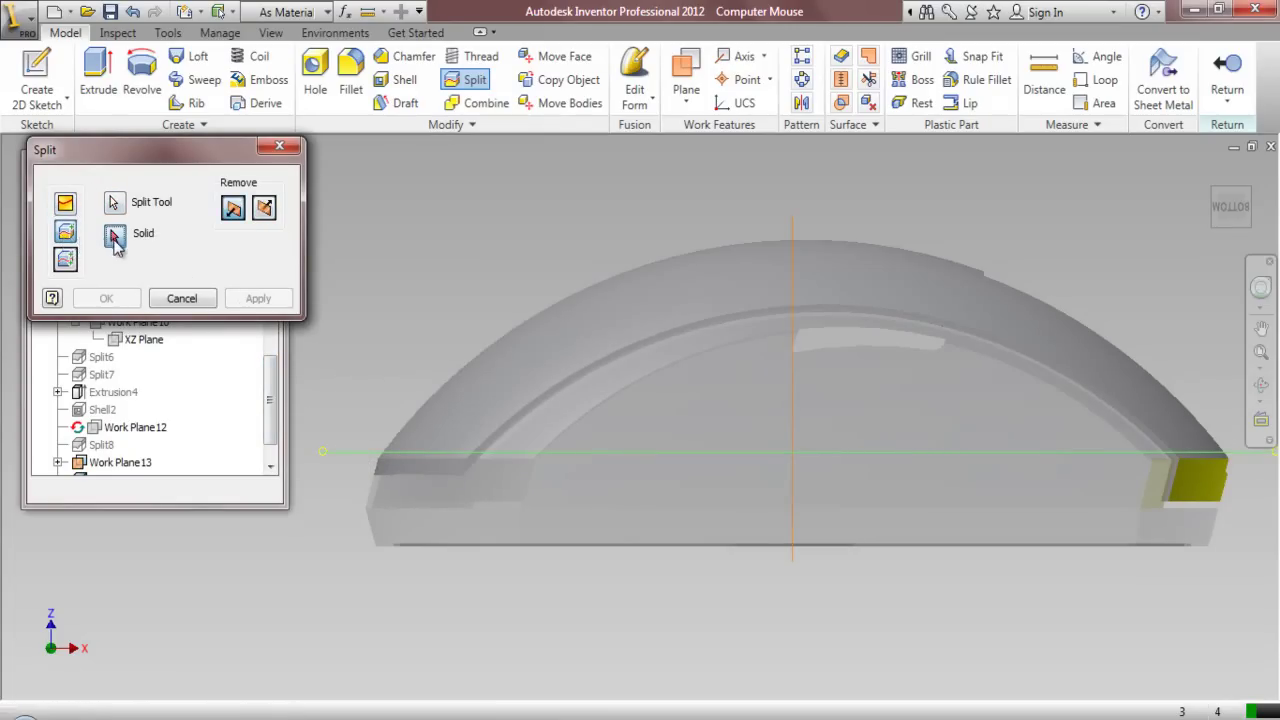
click(456, 386)
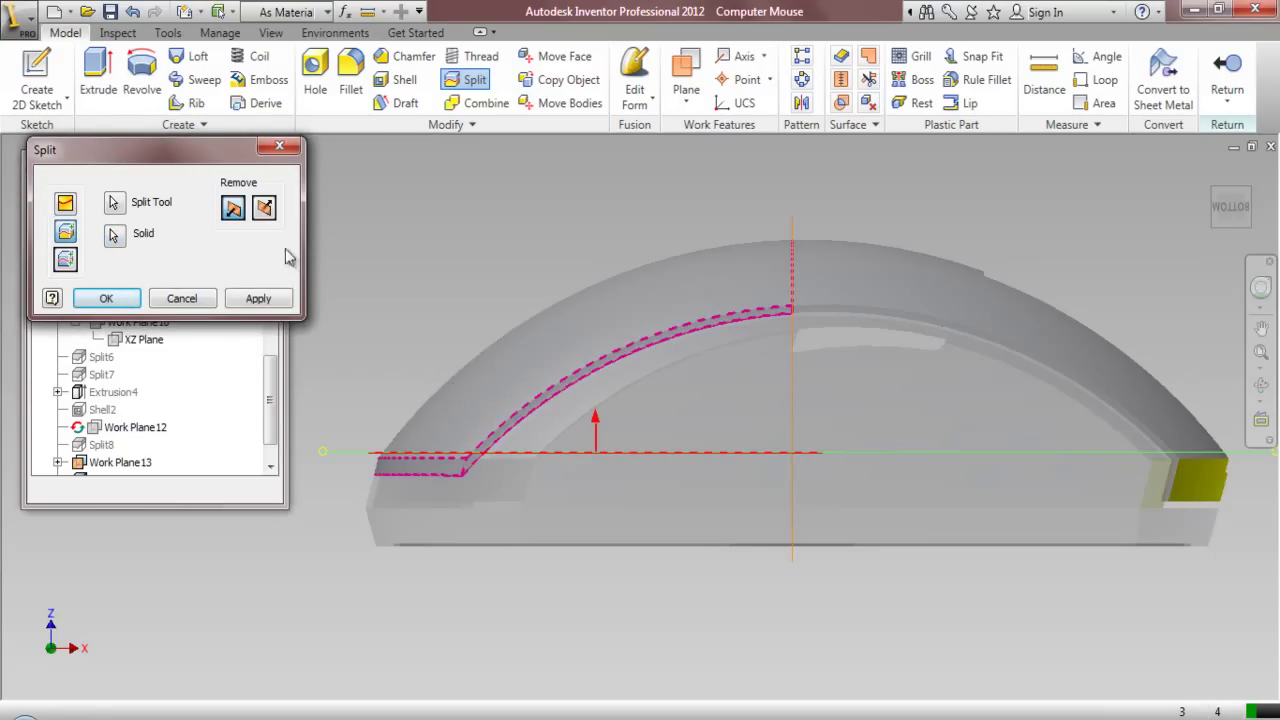
click(266, 208)
click(272, 300)
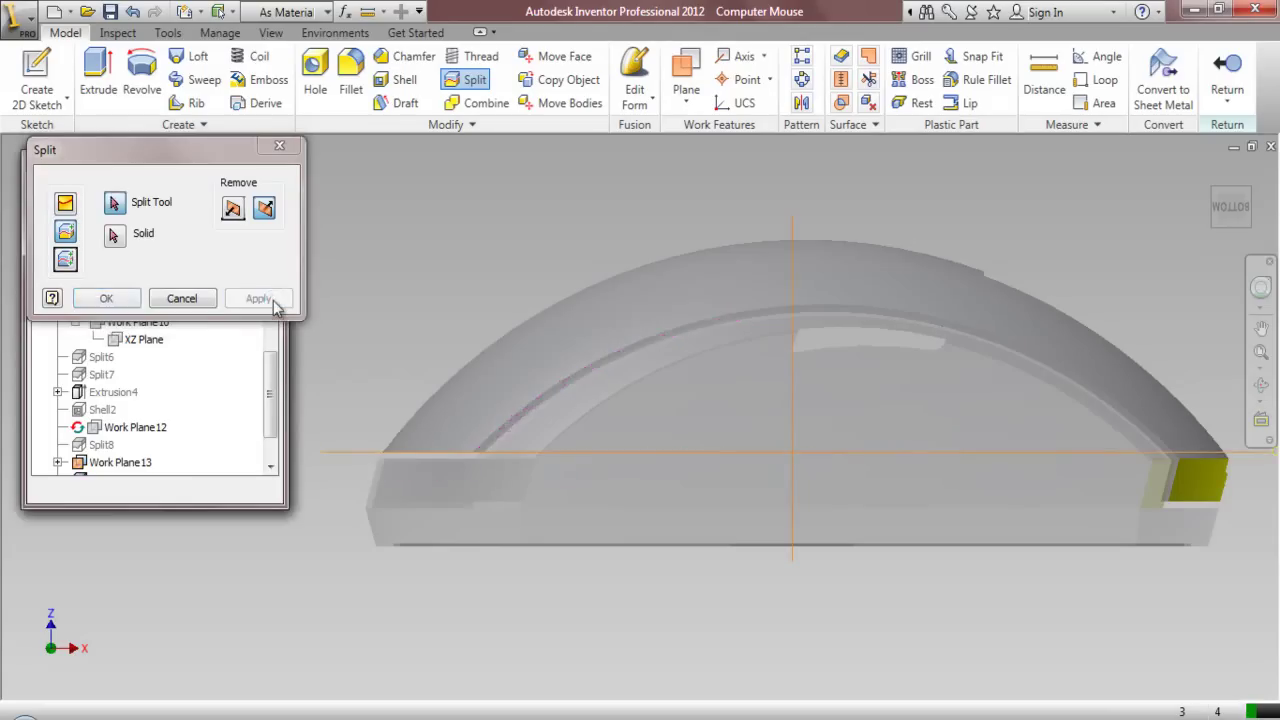
click(205, 299)
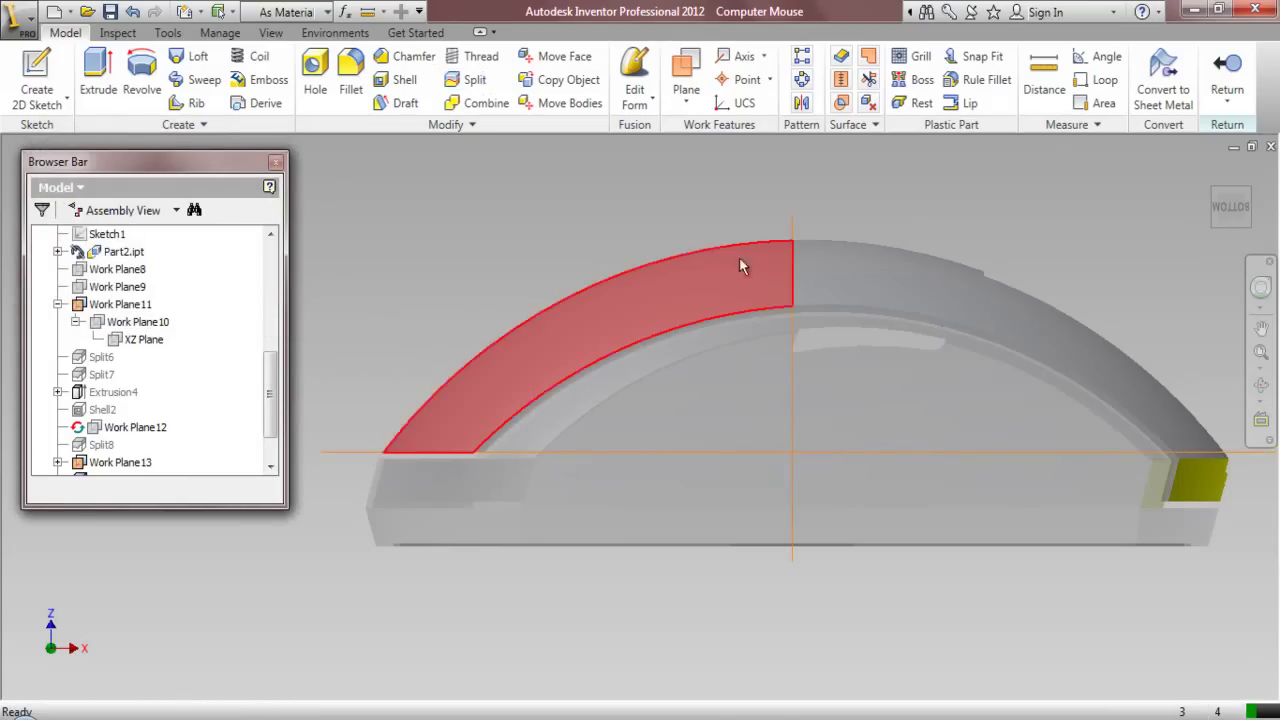
Hide the vertical split work plane and the horizontal Work Plane11
click(795, 240)
right_click(795, 238)
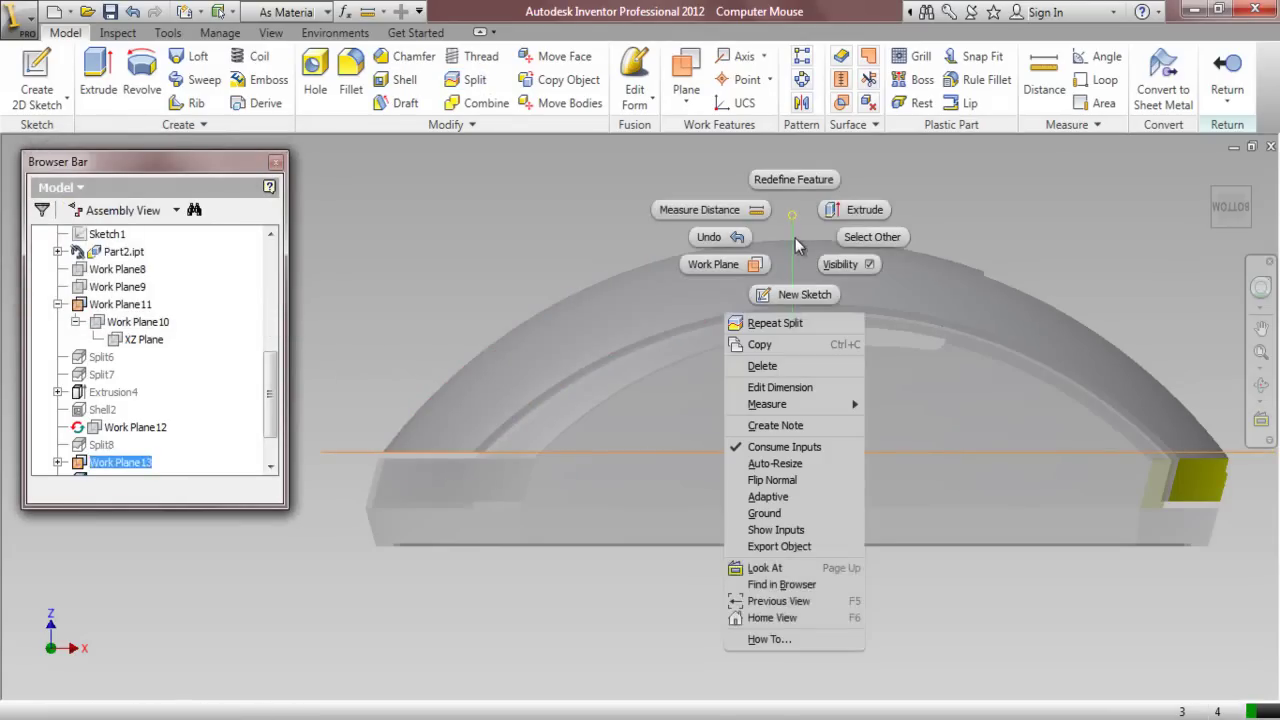
click(828, 266)
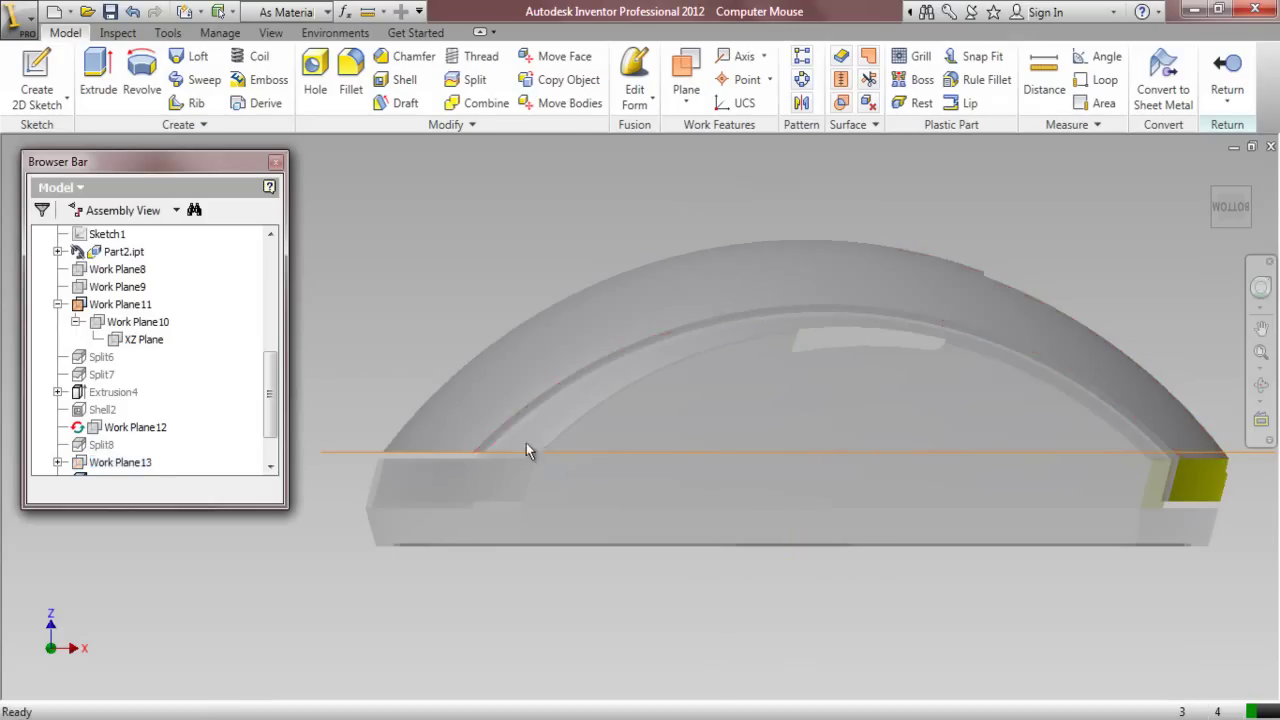
right_click(351, 452)
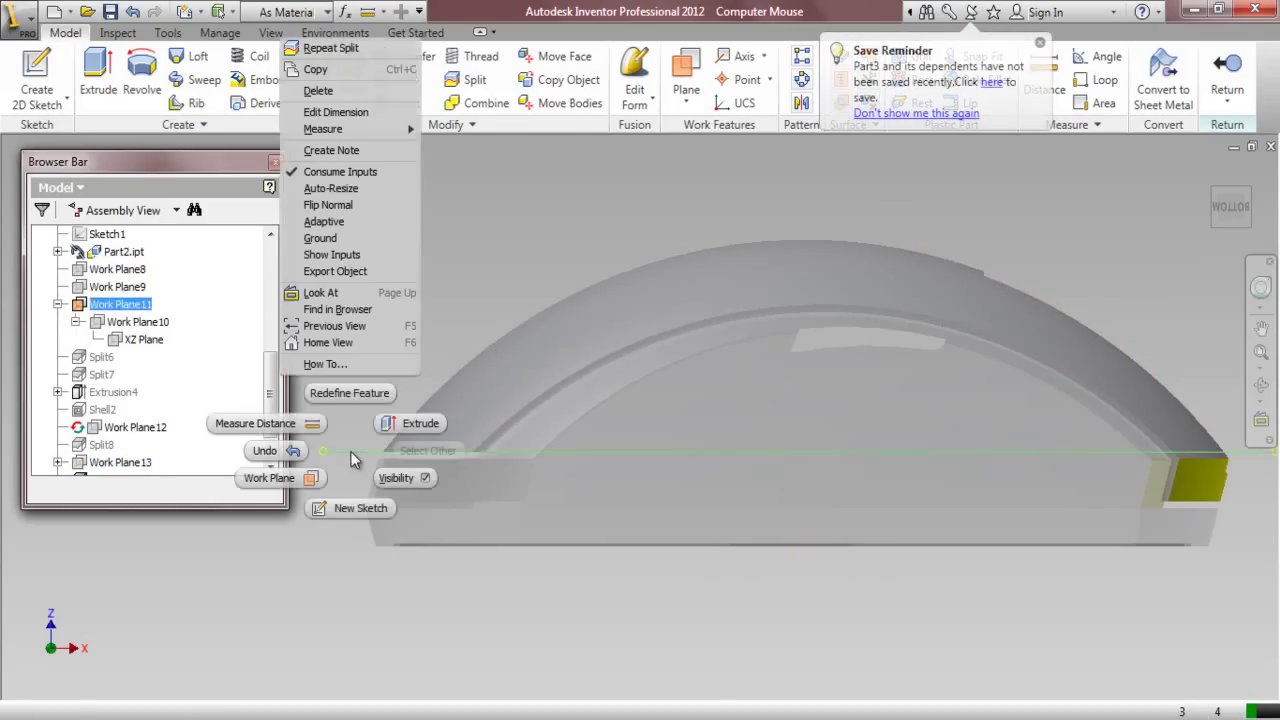
click(395, 478)
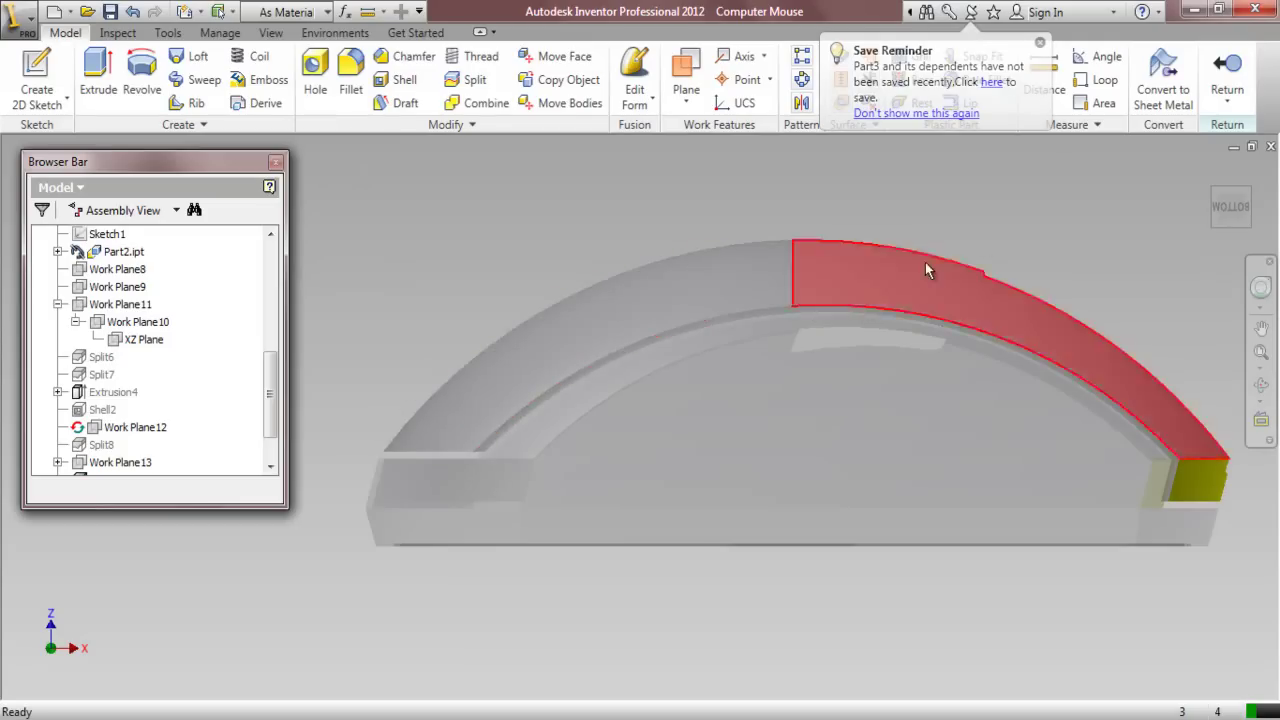
Set the color style of the yellow lower face at the shell's front end to As Body
click(1237, 192)
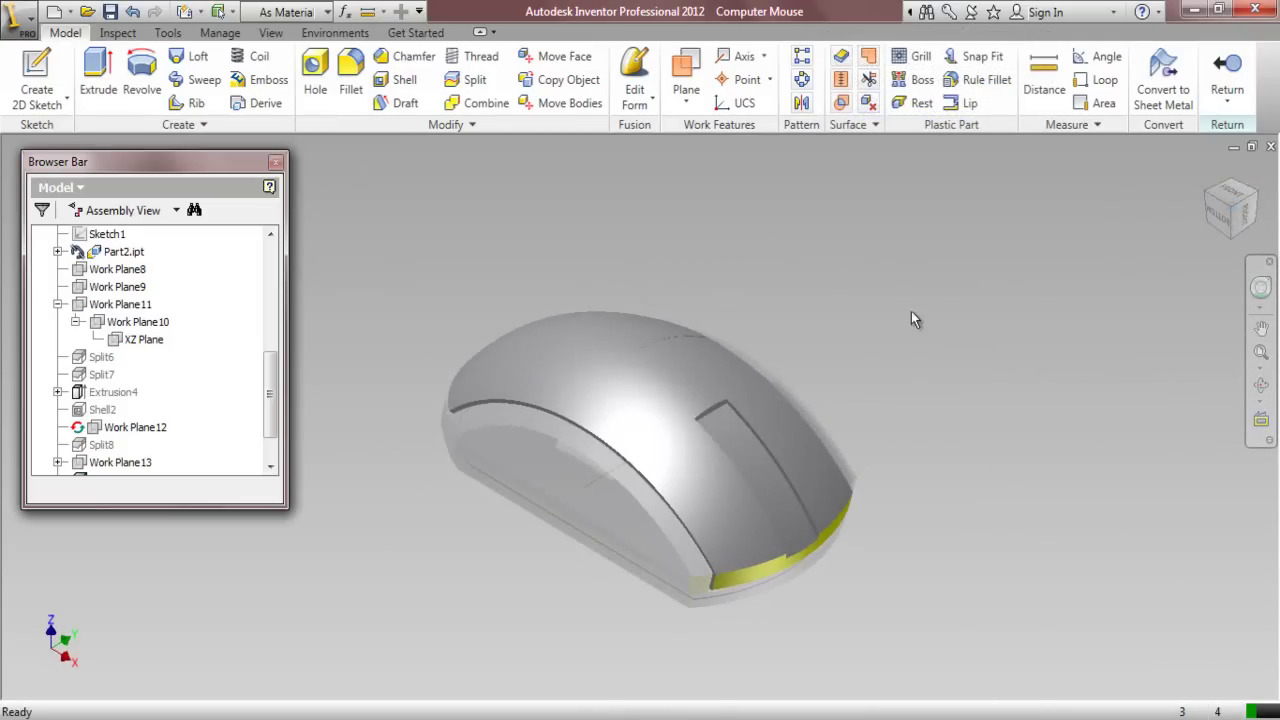
scroll(780, 577, up, 3)
right_click(778, 570)
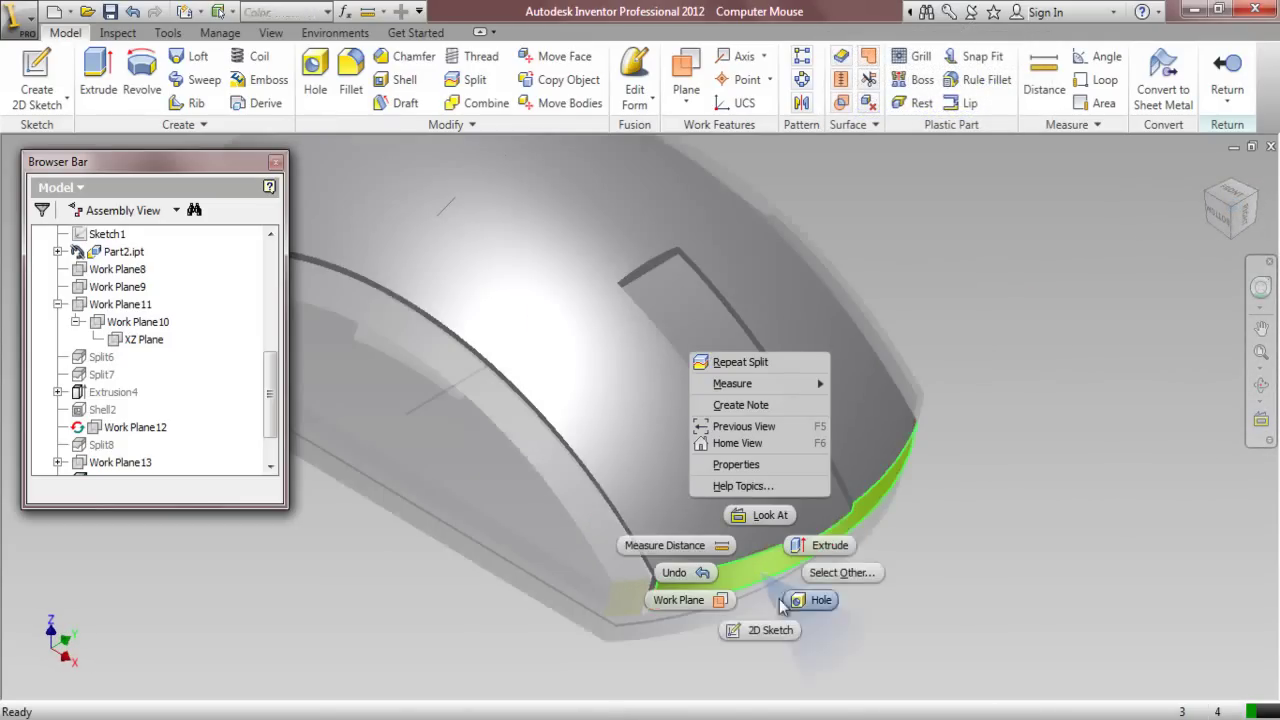
click(768, 464)
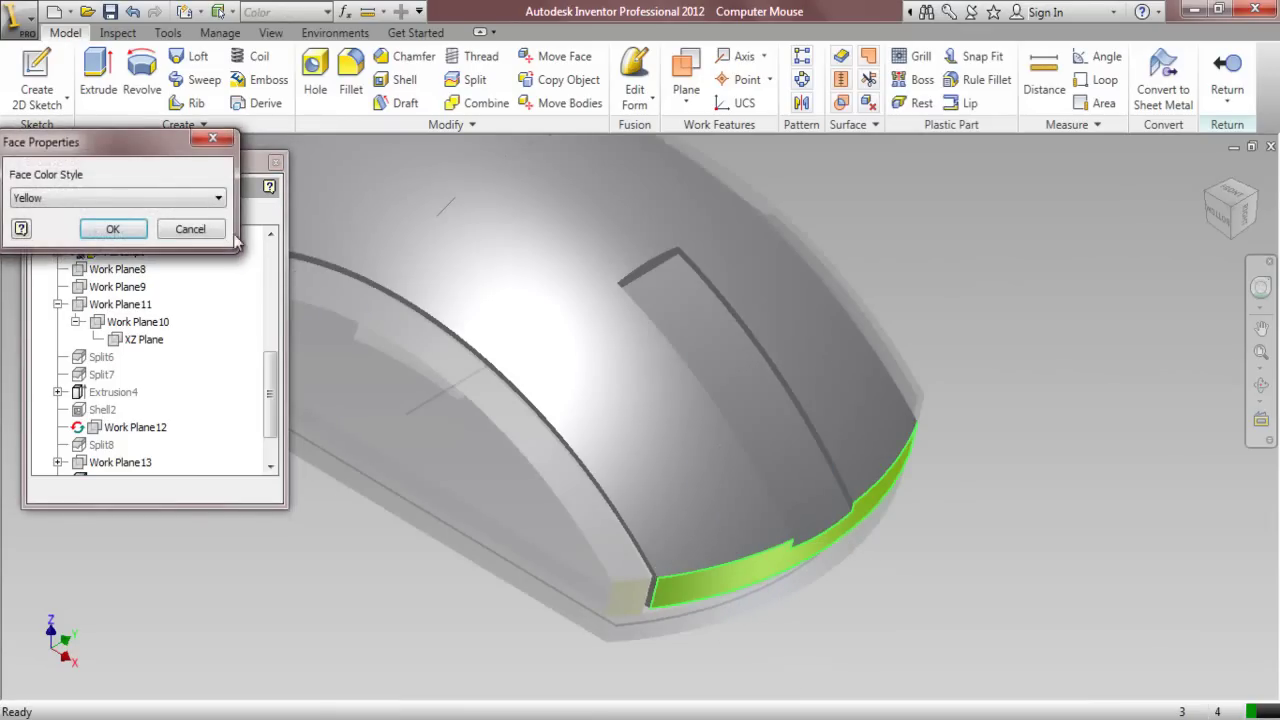
click(216, 199)
scroll(150, 220, up, 15)
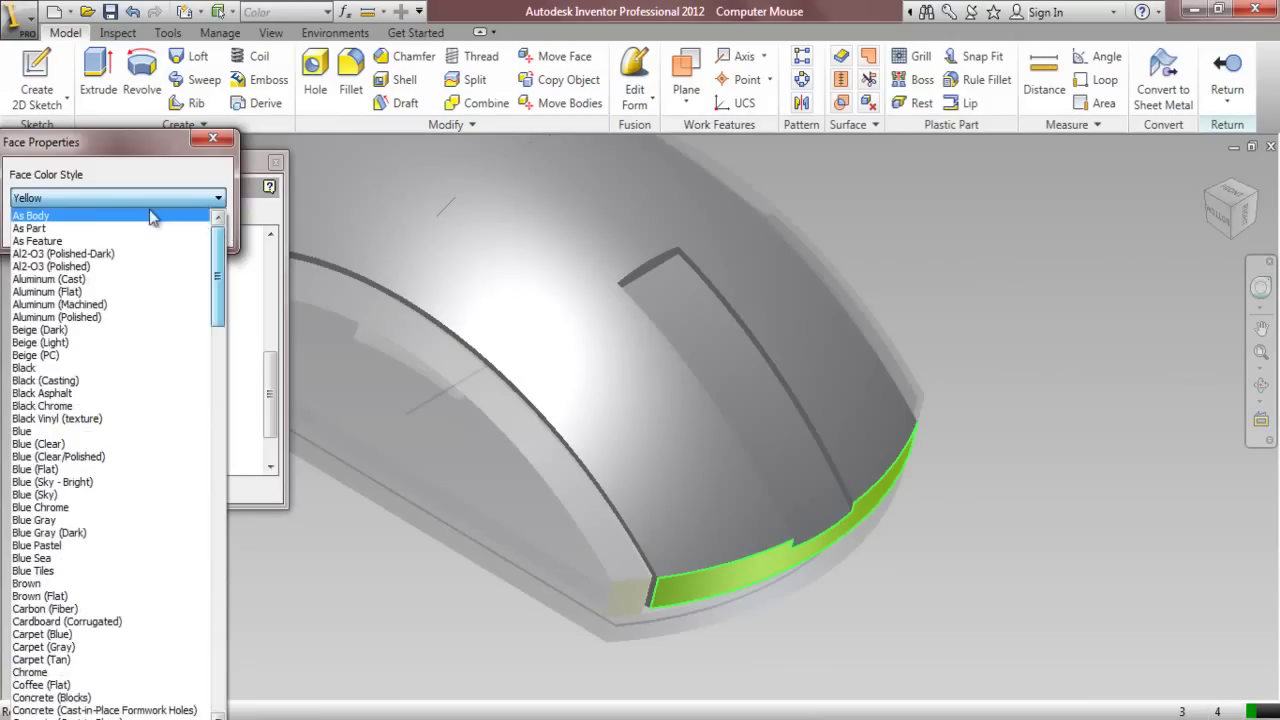
click(106, 216)
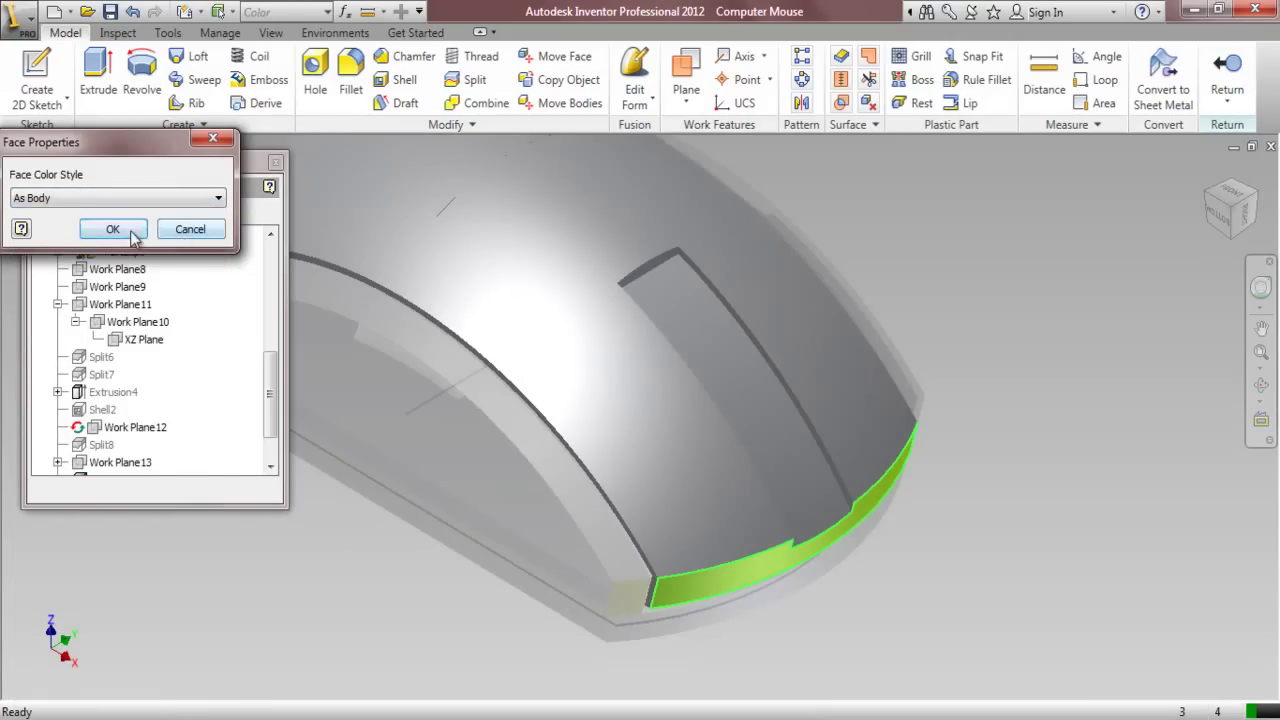
click(133, 234)
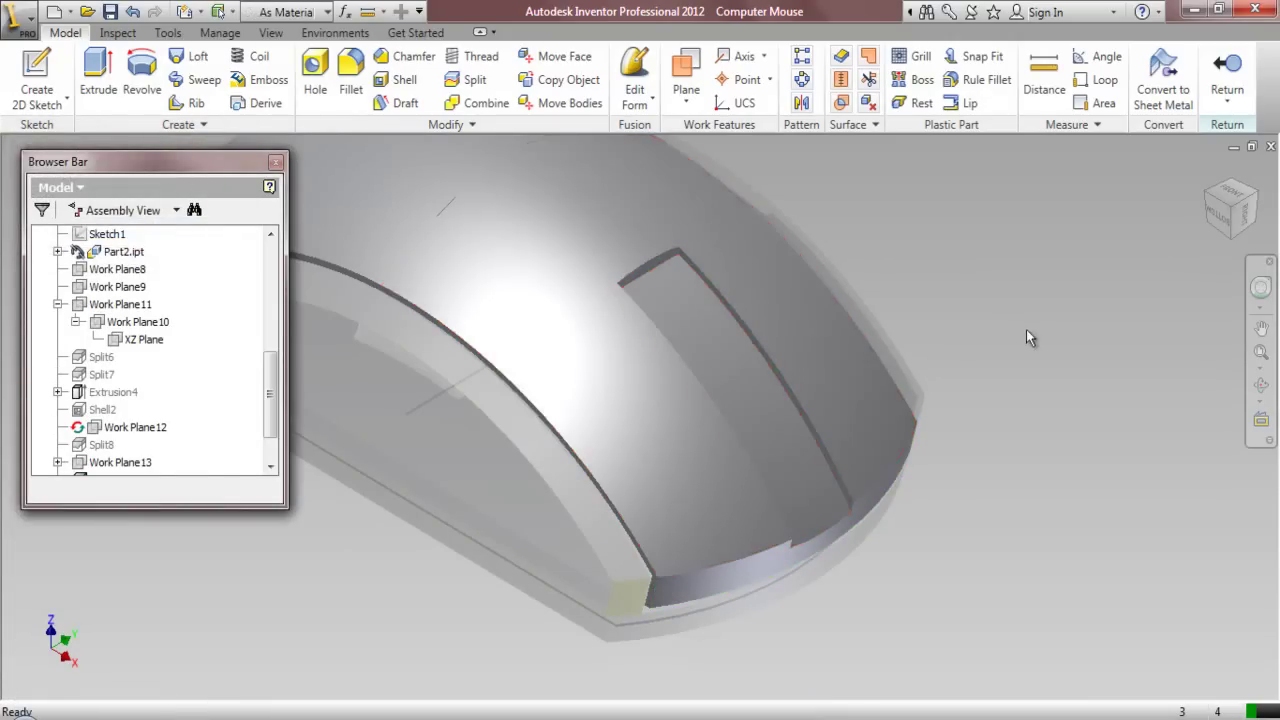
Join the two shell bodies with Combine, using rear Solid4 as the base and front Solid5 as the toolbody
scroll(987, 329, down, 3)
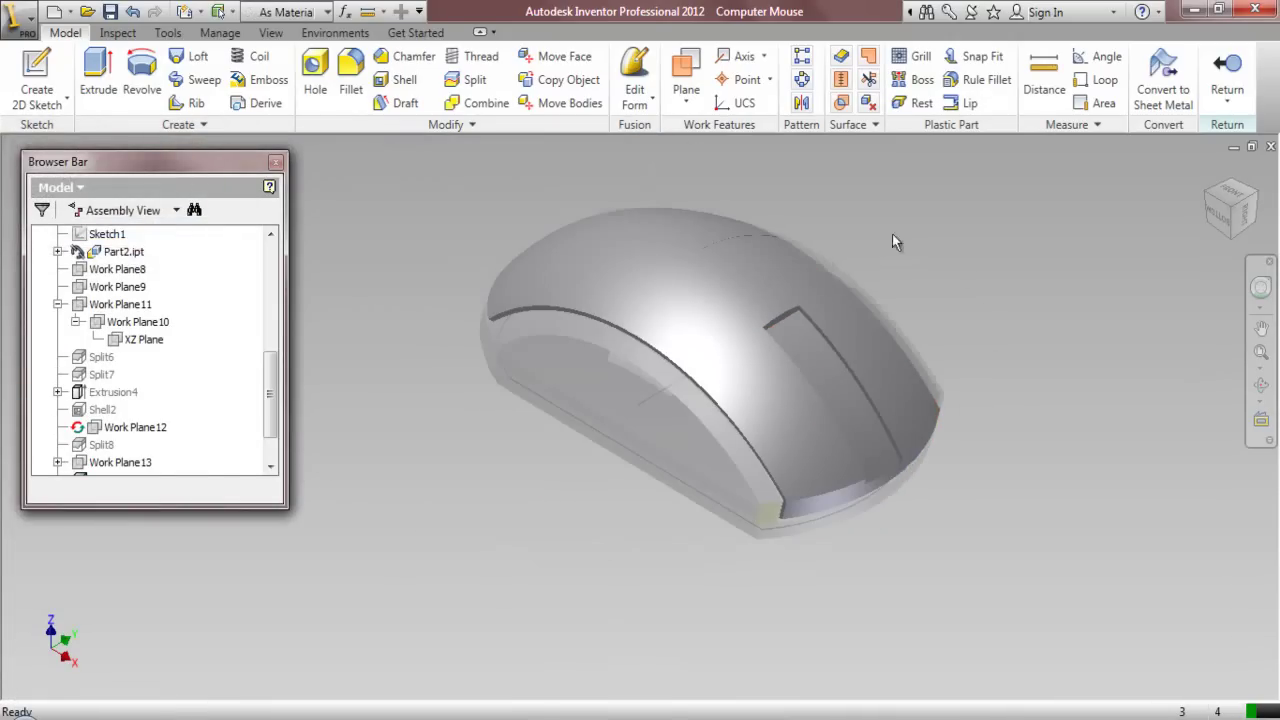
scroll(786, 194, up, 3)
scroll(783, 197, down, 2)
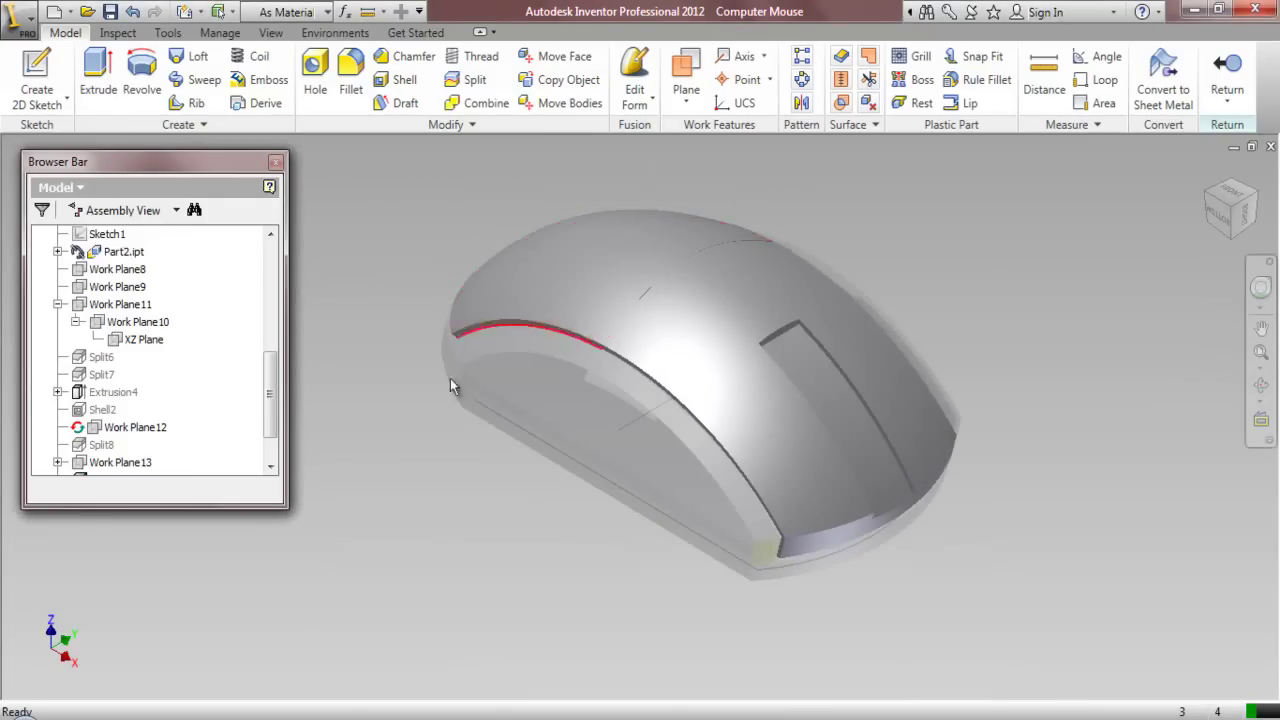
click(476, 103)
drag(270, 384, 288, 304)
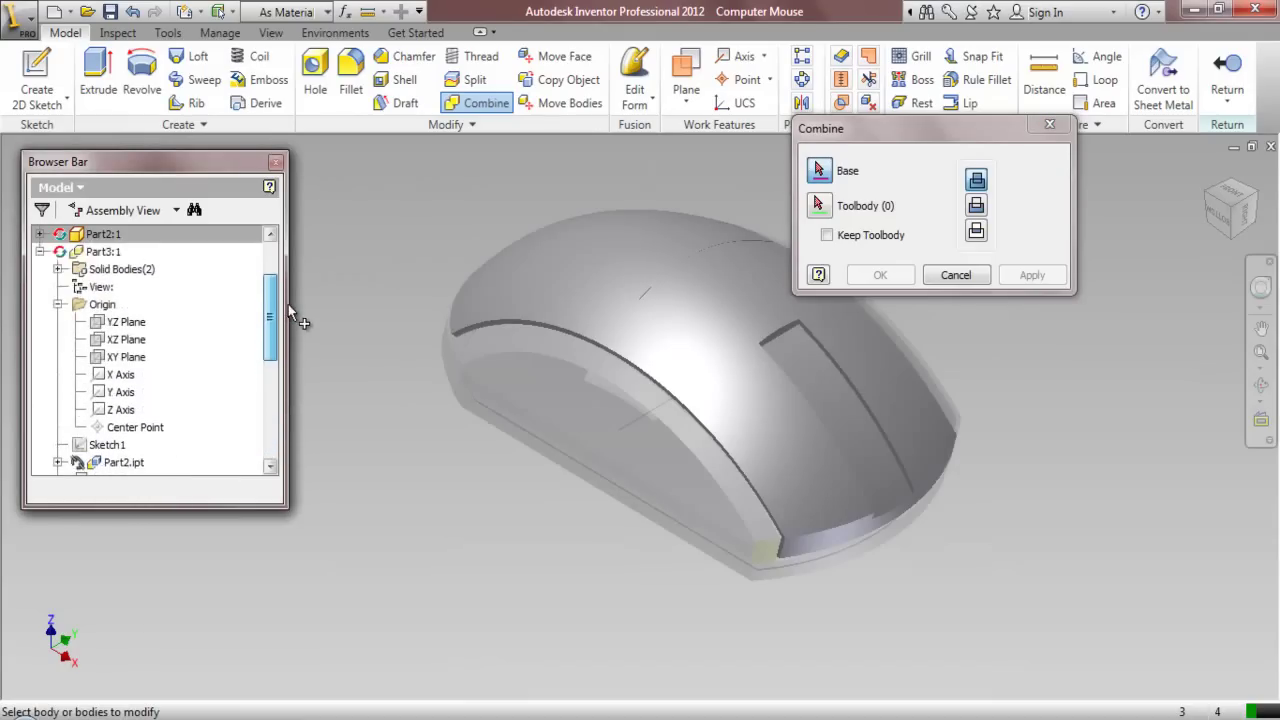
click(58, 269)
click(118, 287)
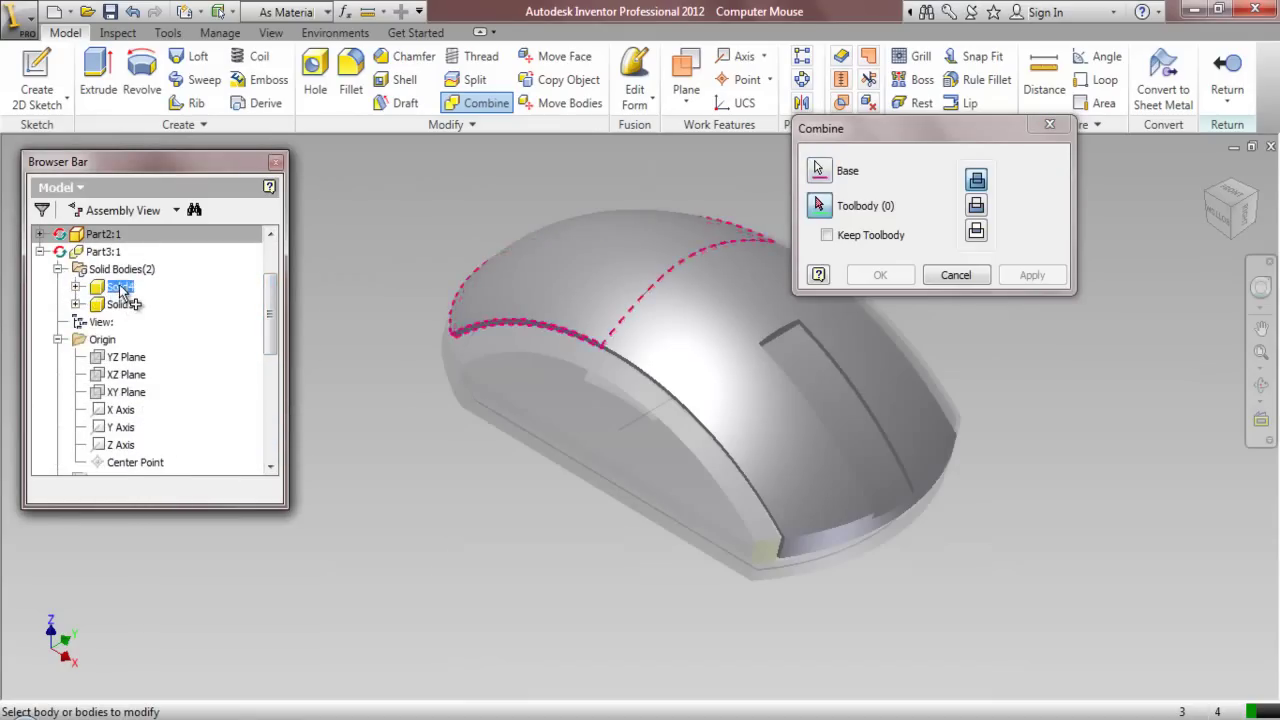
click(120, 305)
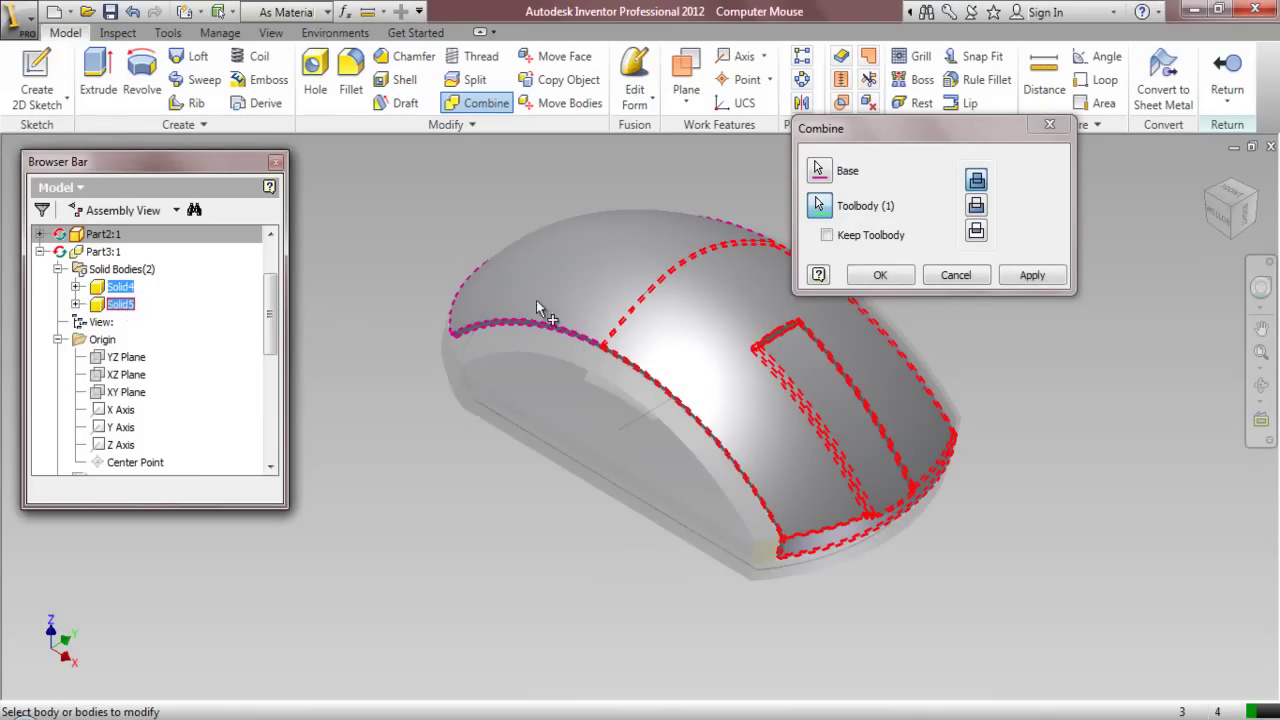
click(880, 276)
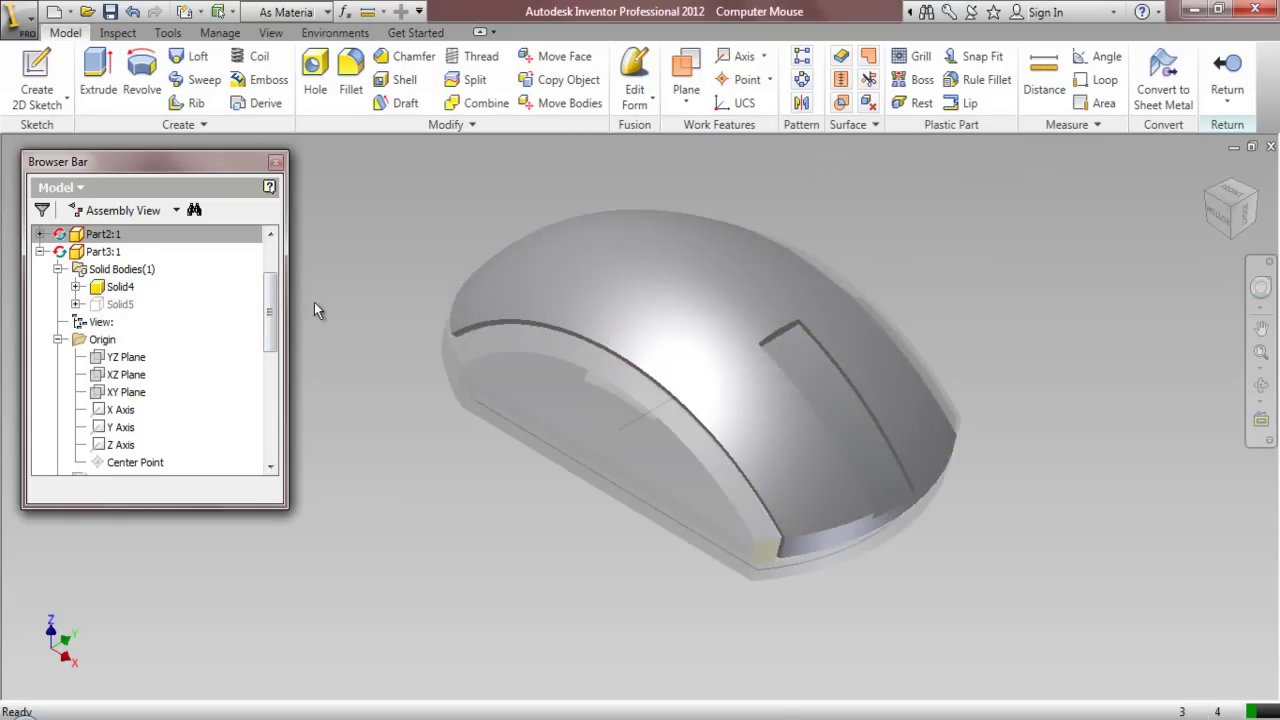
Create a new 2D sketch on the vertical Work Plane13 that crosses the shell
scroll(314, 310, down, 1)
drag(266, 337, 274, 423)
click(145, 397)
right_click(145, 398)
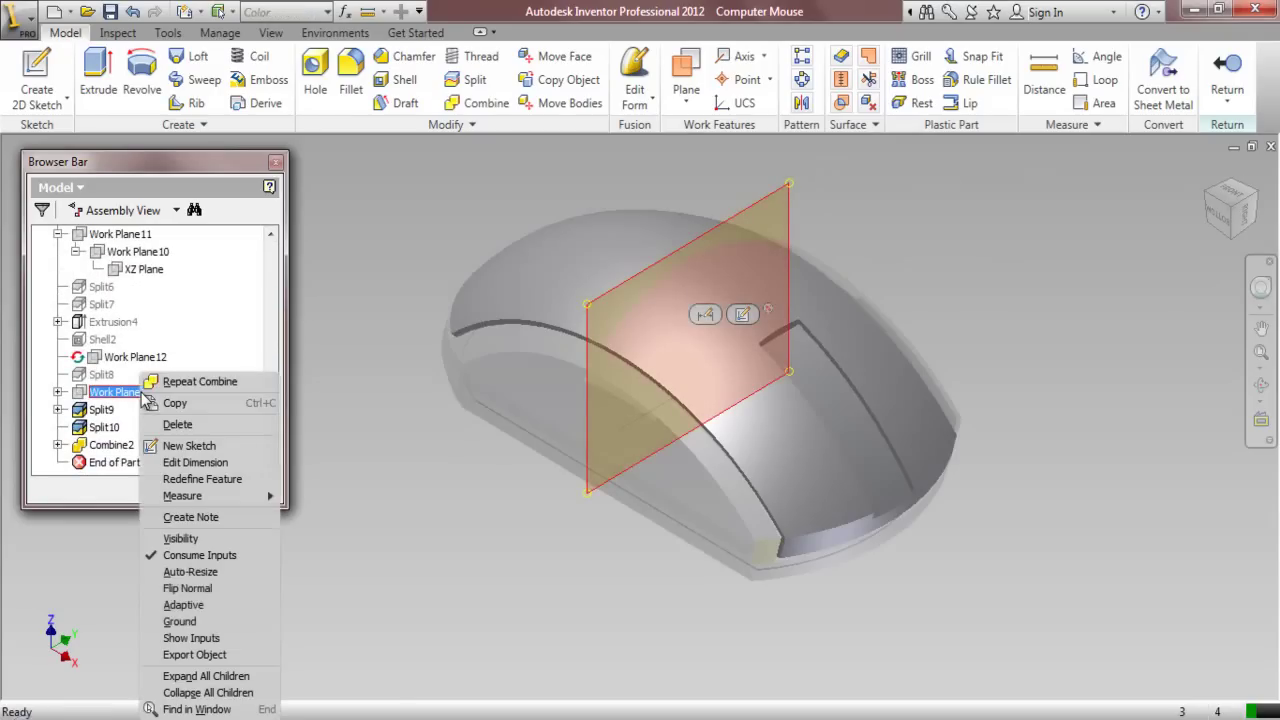
click(190, 446)
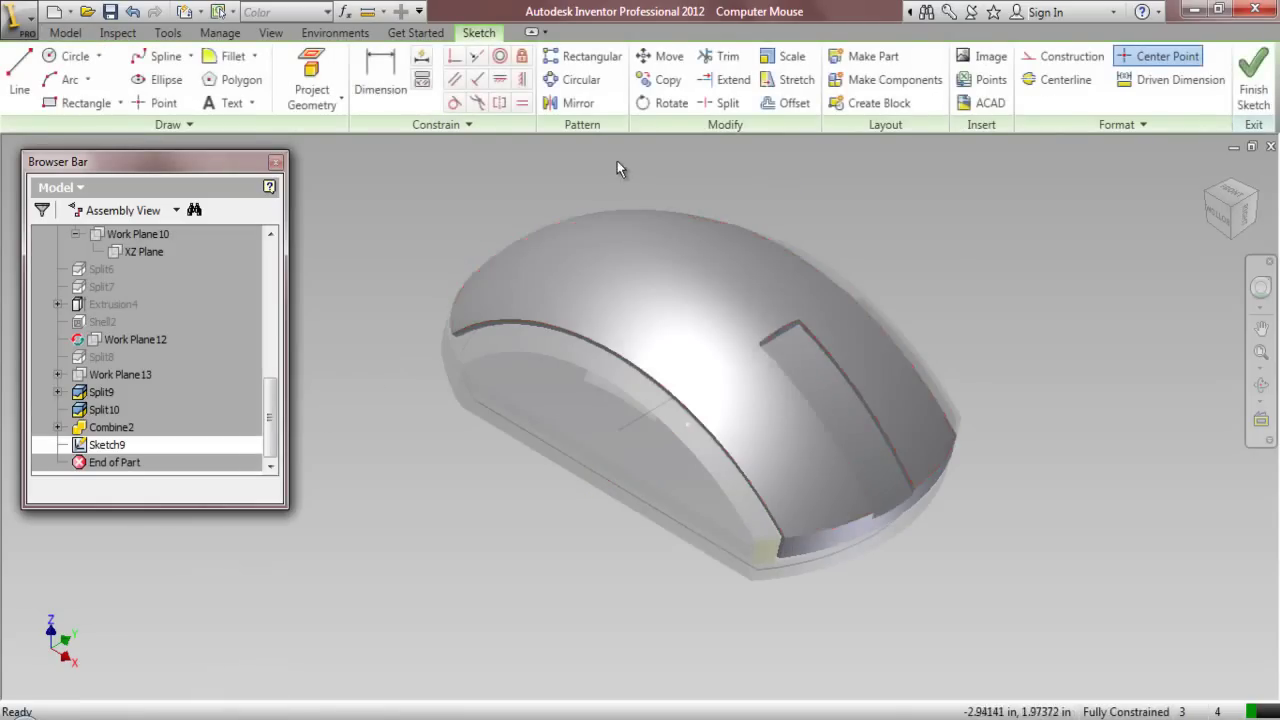
Project the shell's cut edges onto the sketch plane as construction geometry
click(1062, 57)
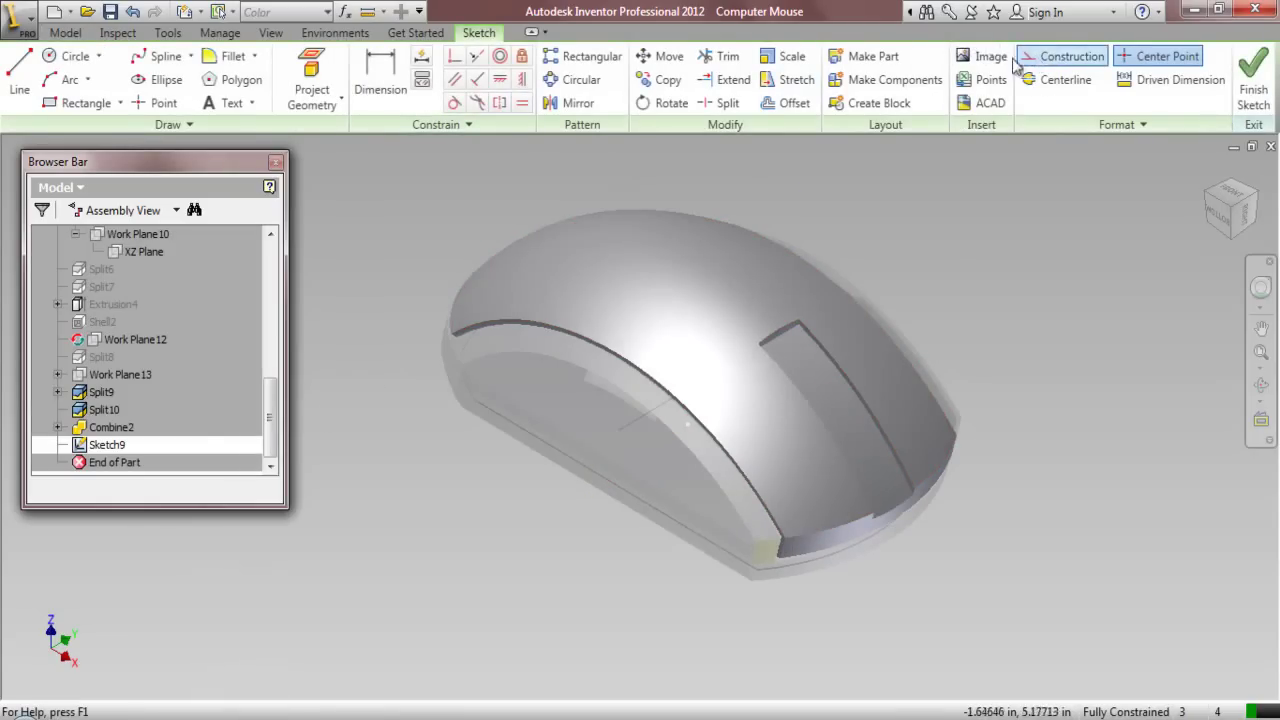
click(323, 113)
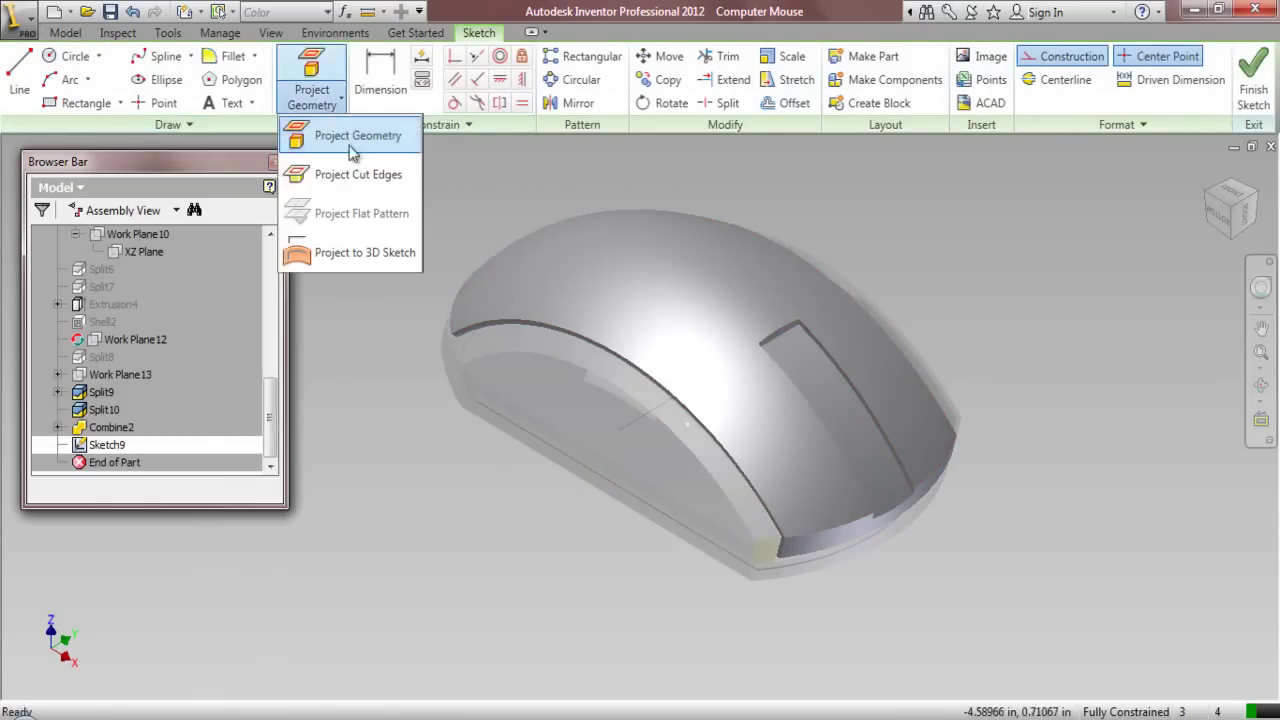
click(340, 172)
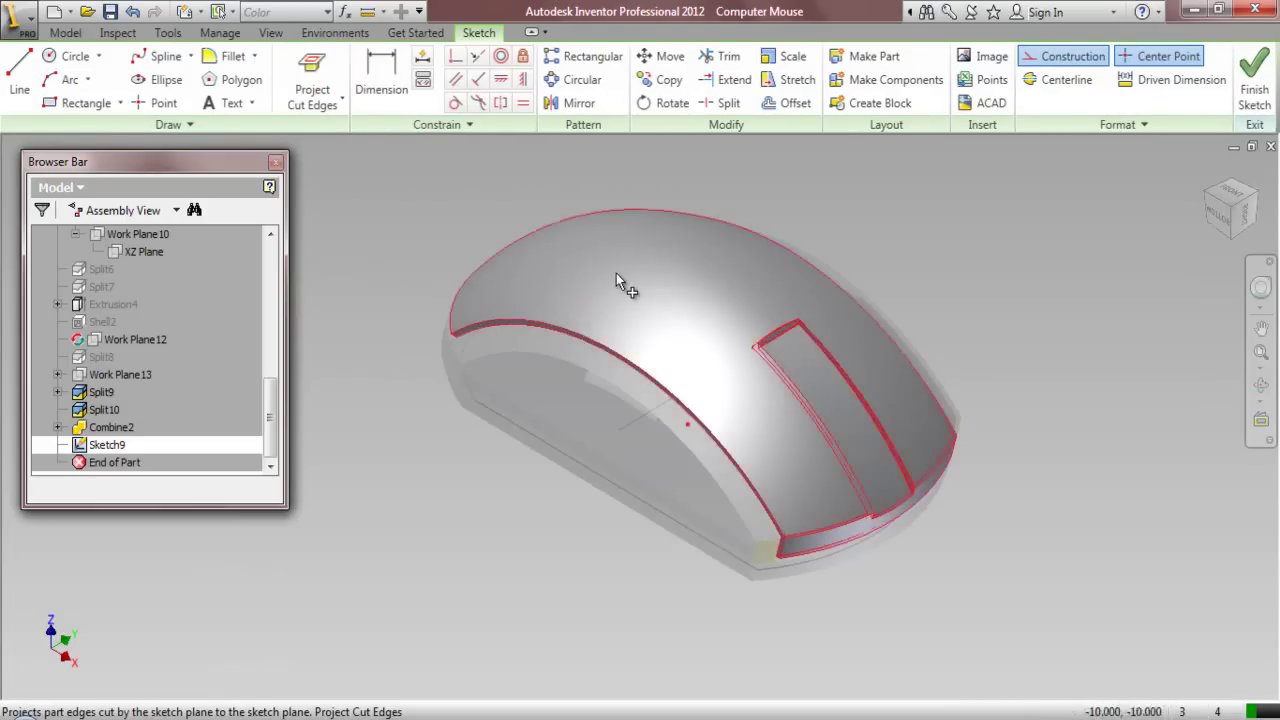
right_click(867, 232)
click(883, 238)
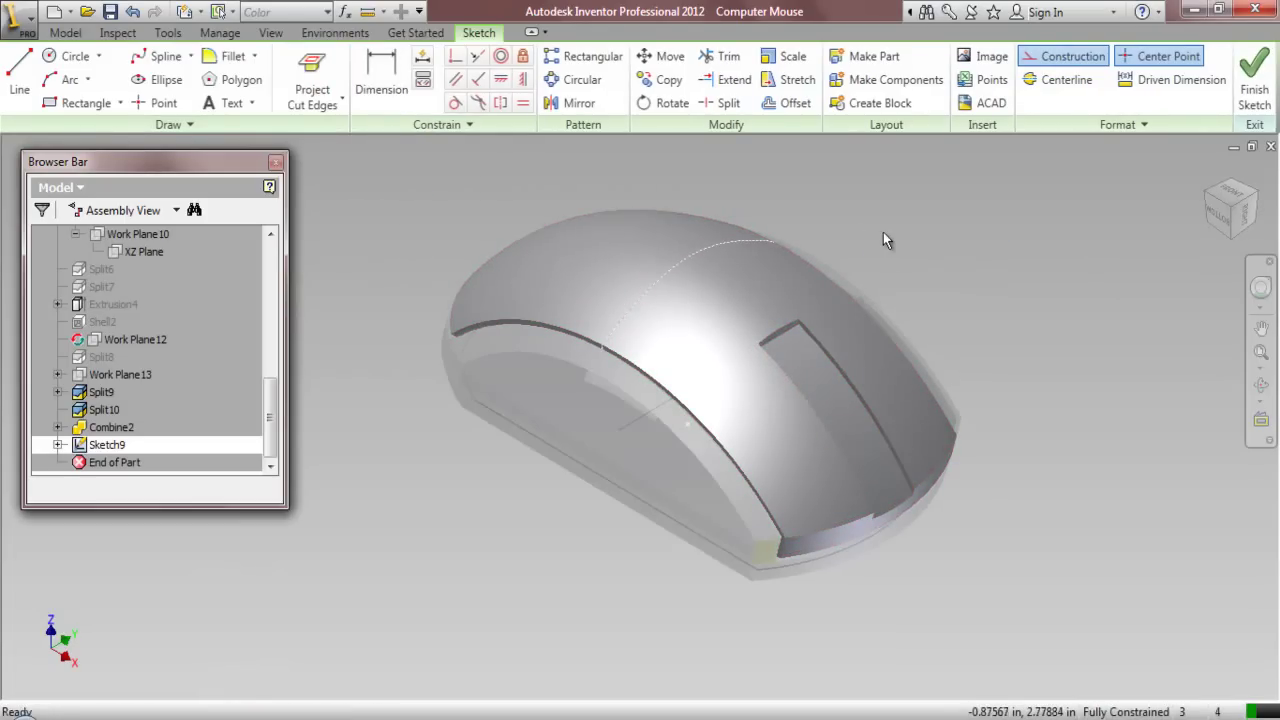
Slice the model graphics at the sketch plane to expose the shell's cross-section
right_click(883, 237)
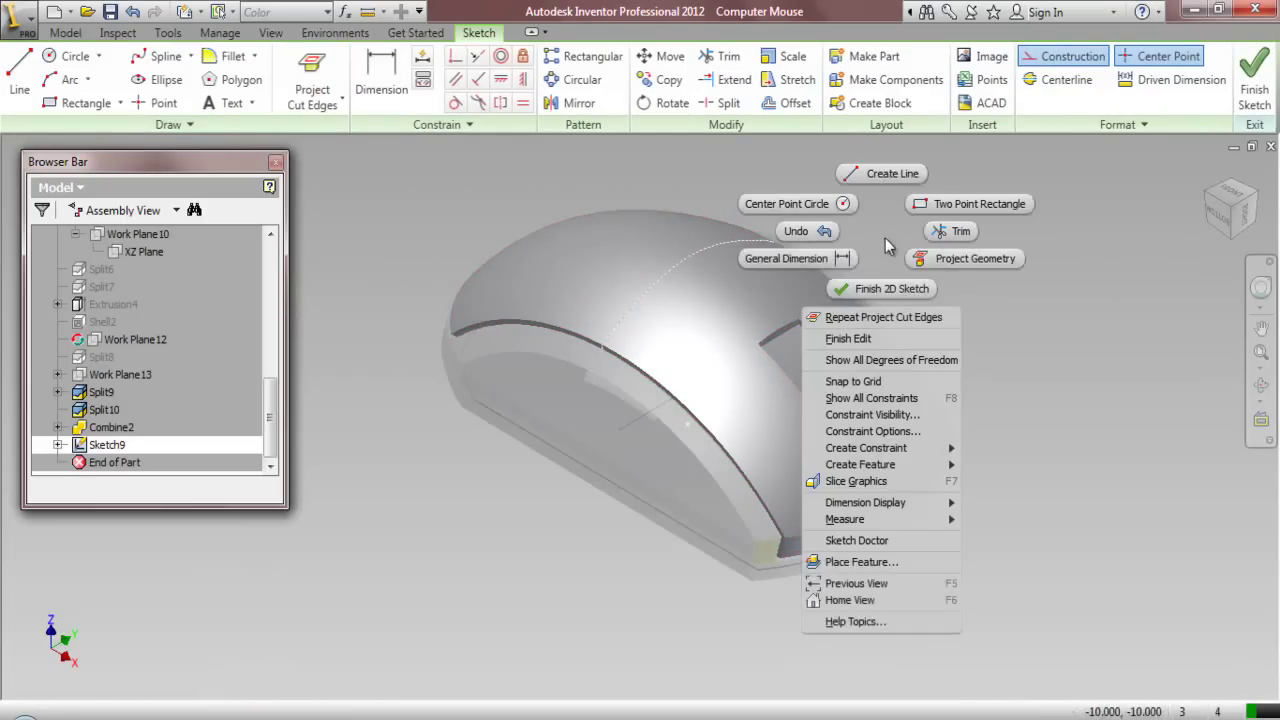
click(955, 482)
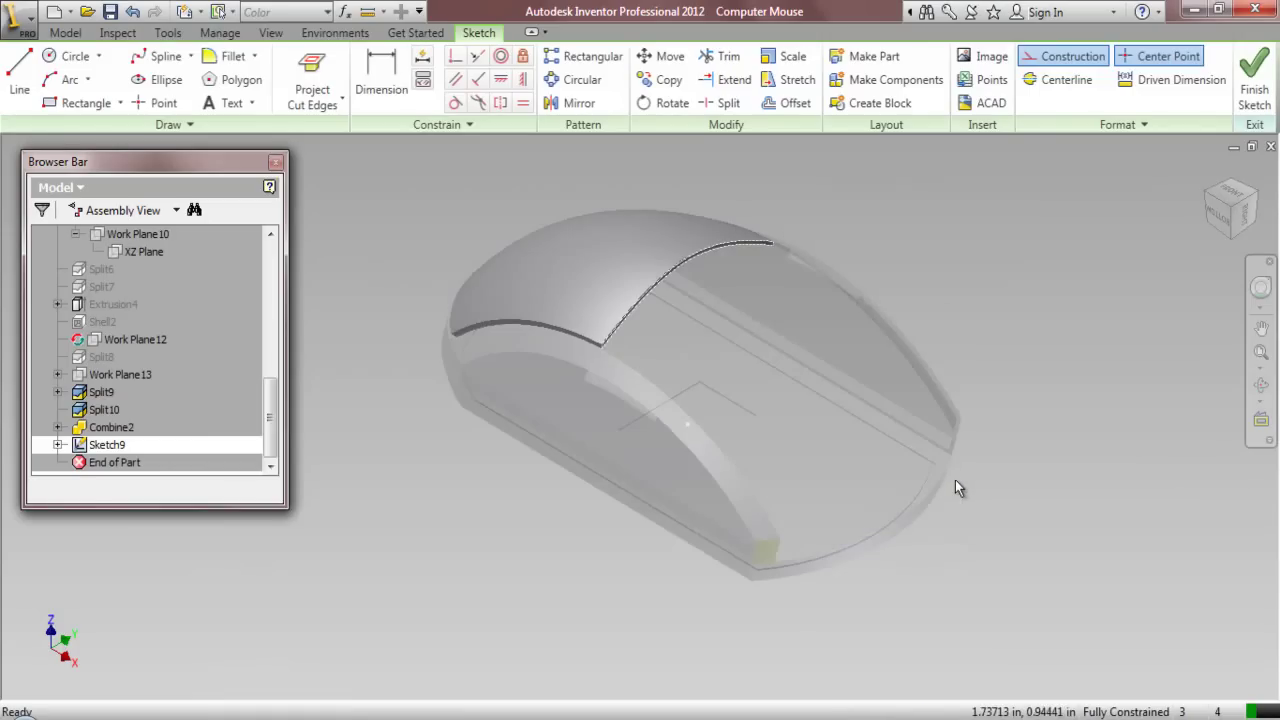
click(1245, 215)
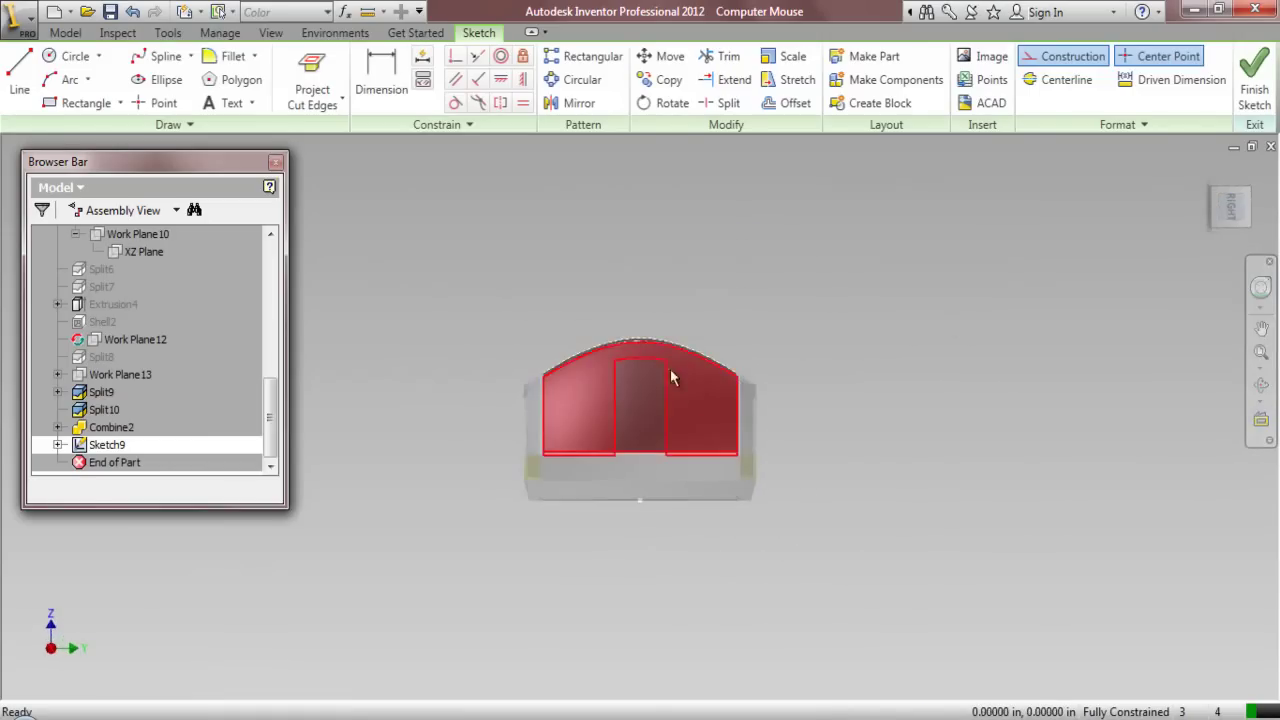
scroll(611, 345, up, 6)
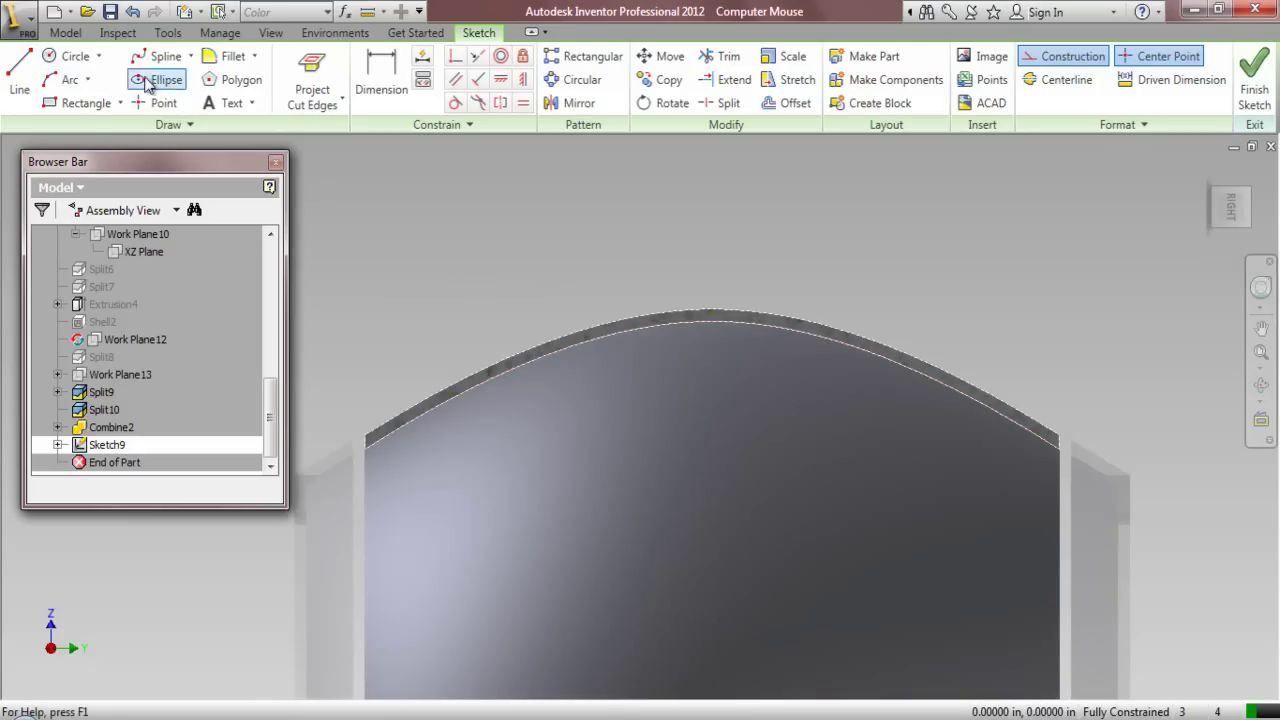
Sketch a two-point rectangle around the projected shell arch, wider than the arch and extending above and below it
click(86, 103)
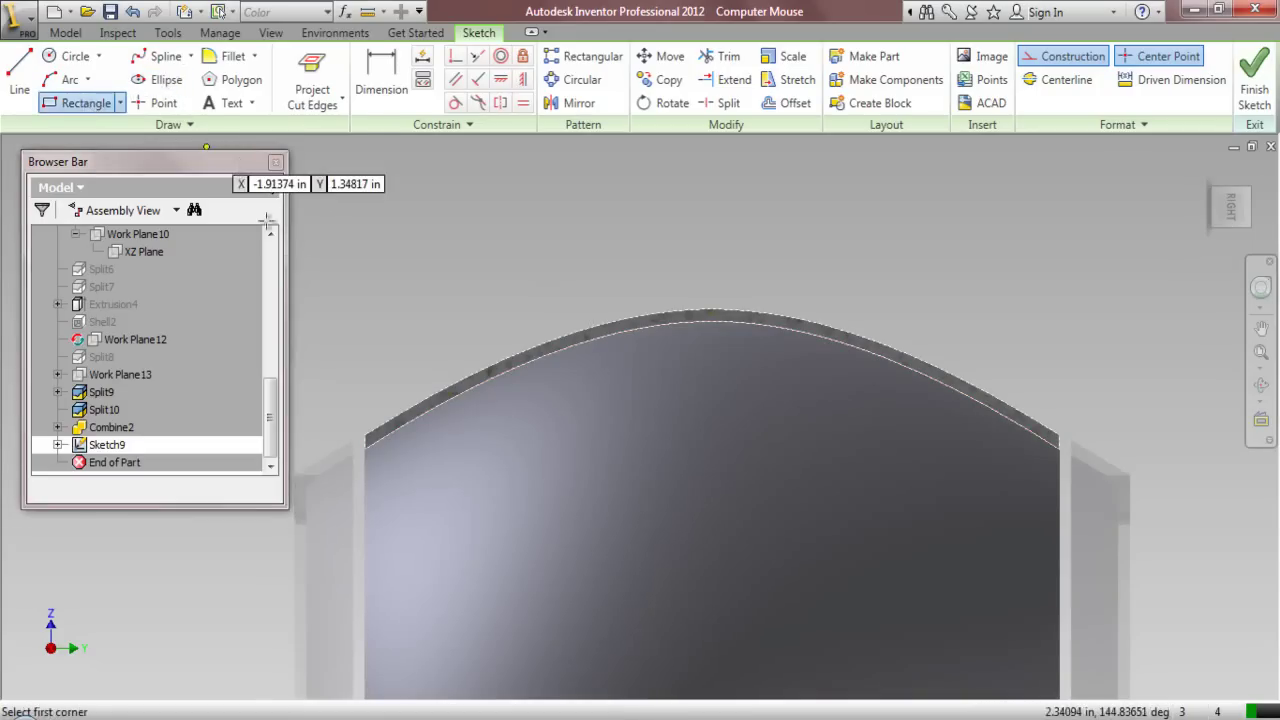
scroll(355, 275, down, 5)
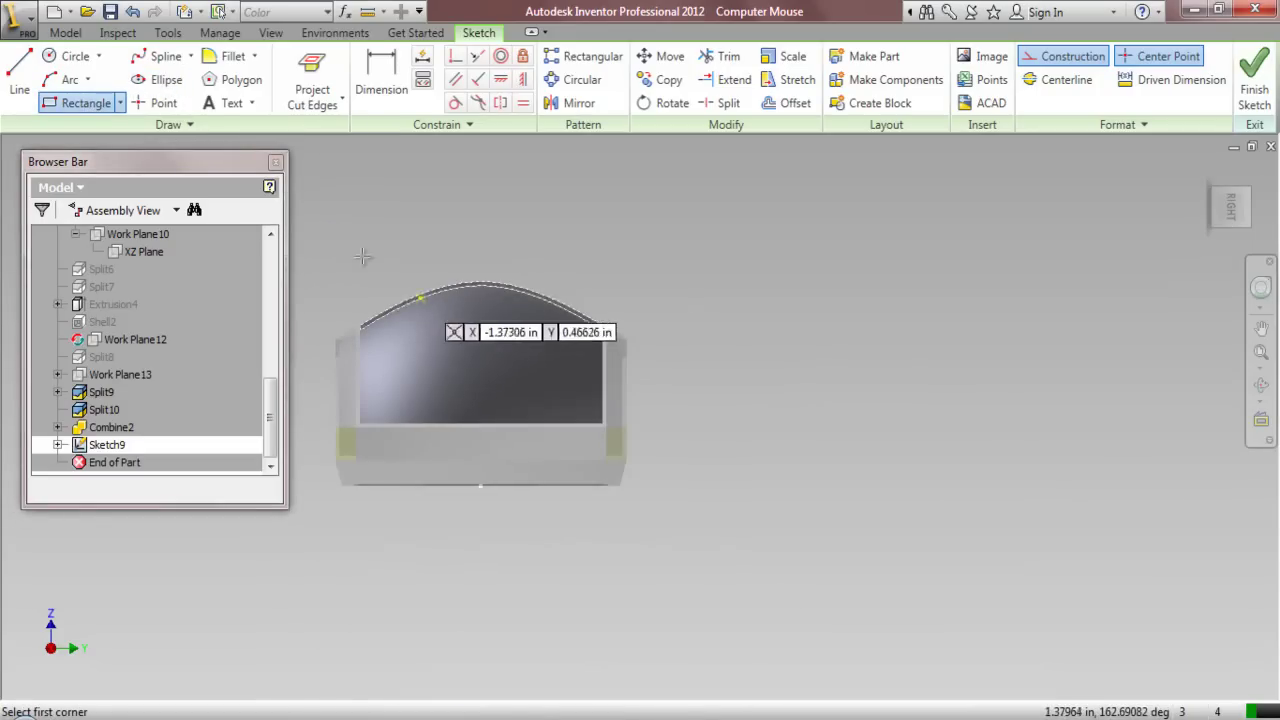
click(322, 234)
click(626, 368)
scroll(565, 320, up, 2)
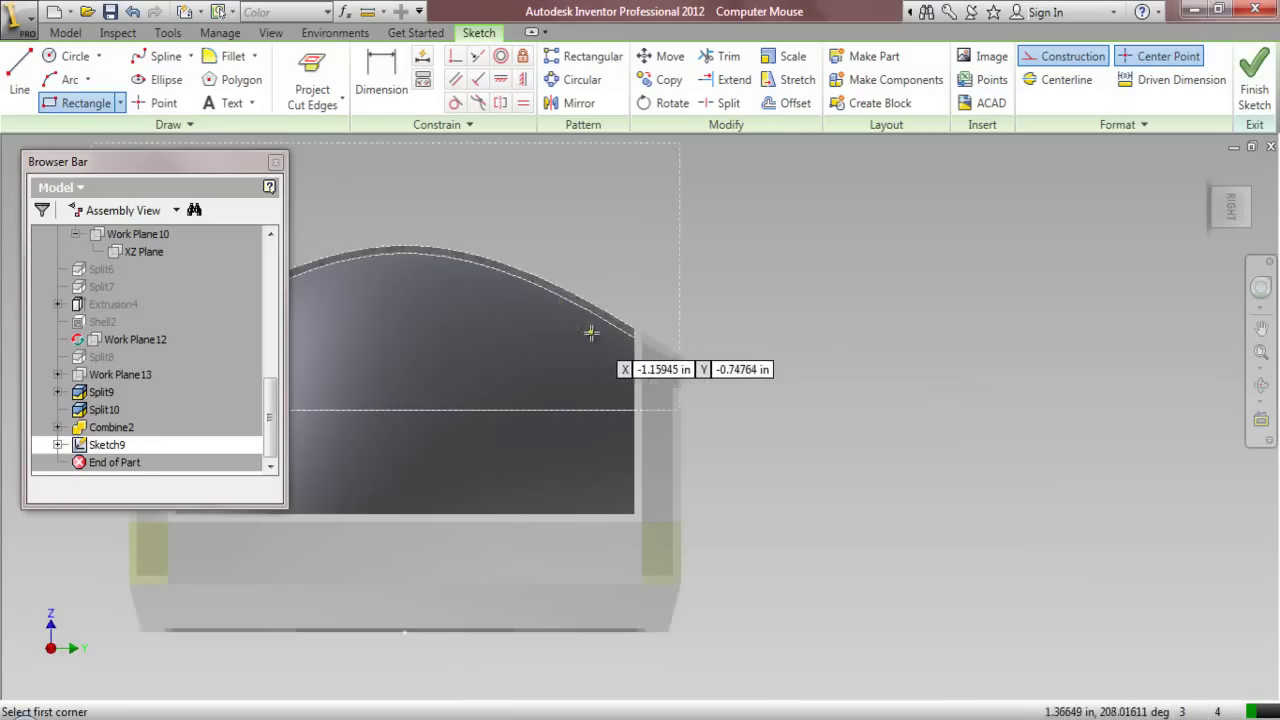
scroll(675, 372, down, 1)
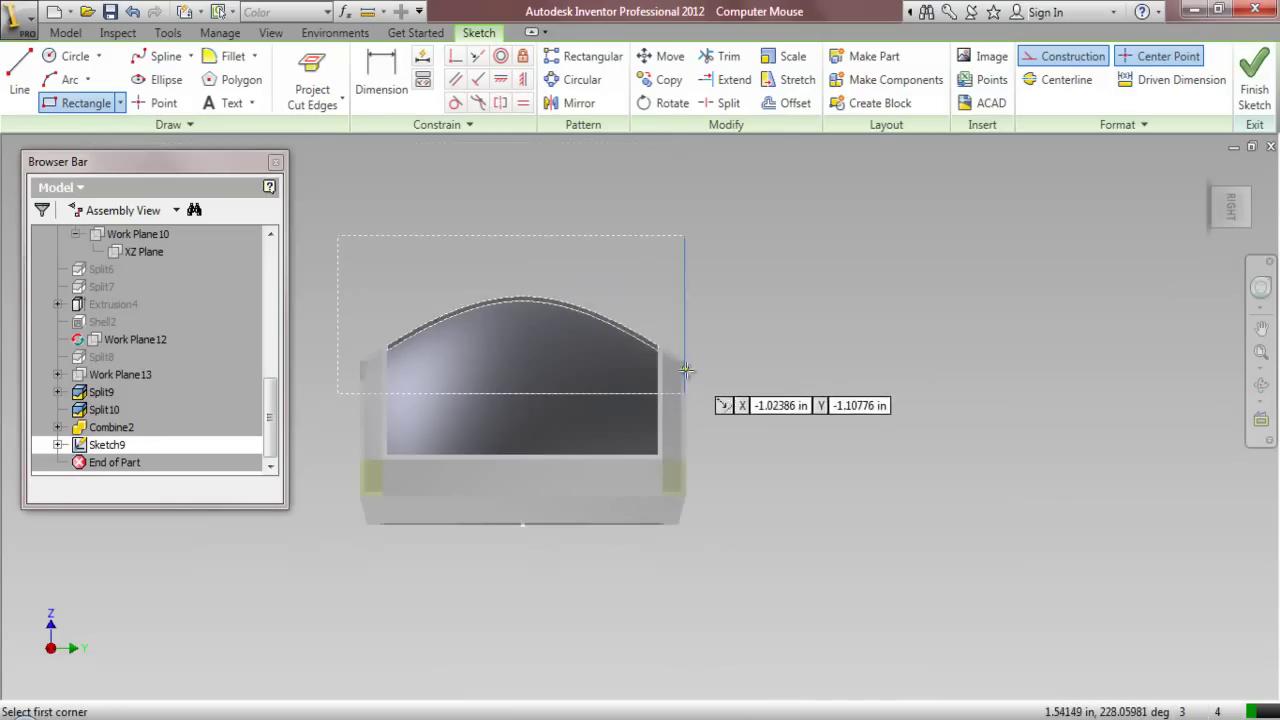
Convert the rectangle's lines from construction to normal sketch geometry
right_click(523, 201)
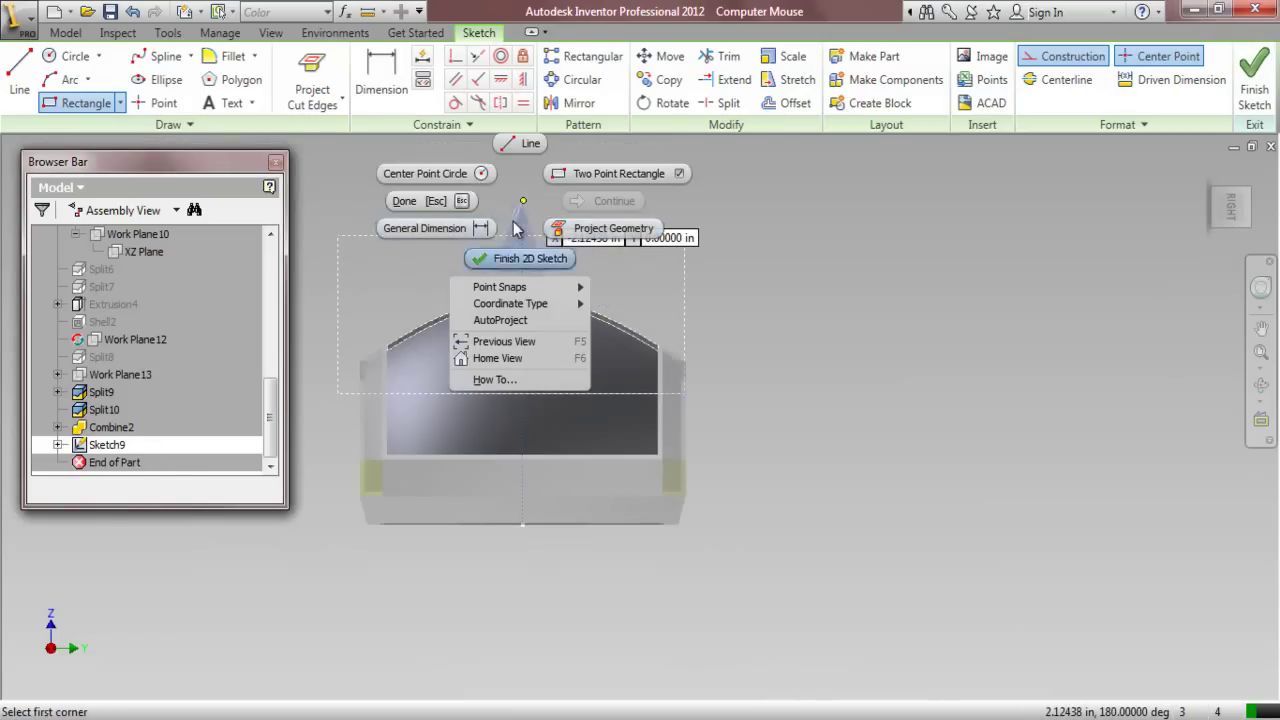
click(440, 201)
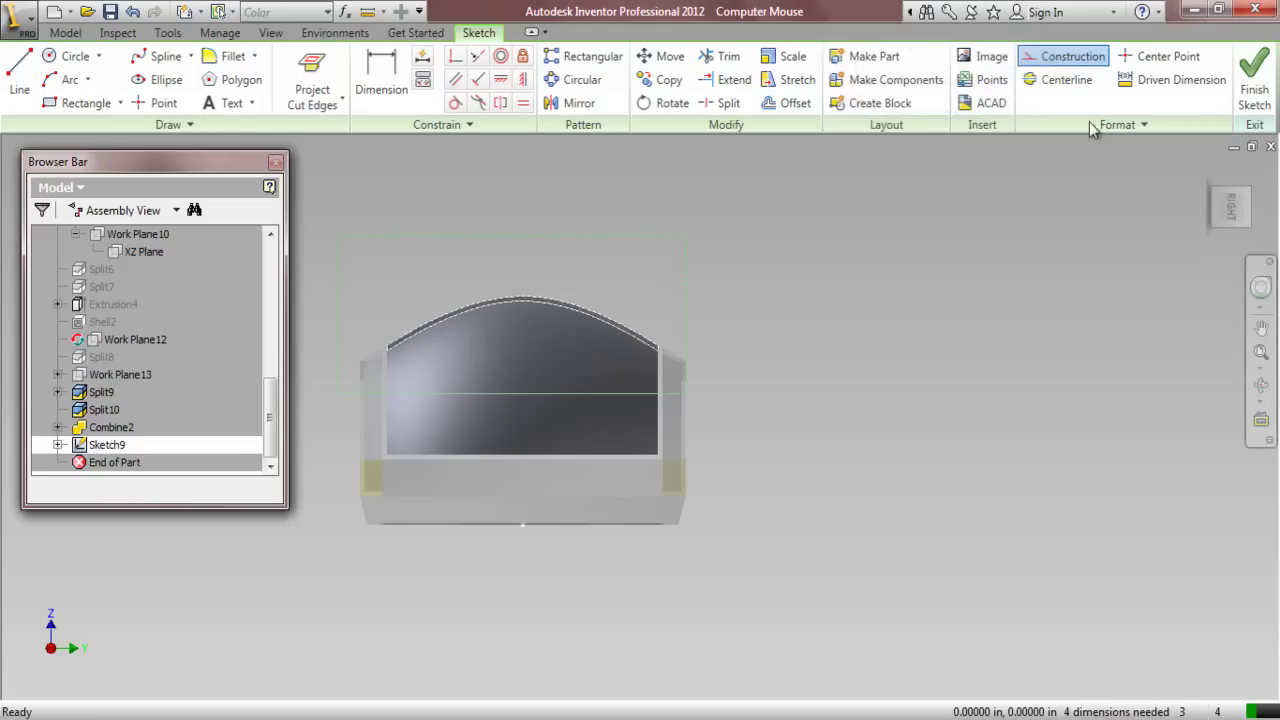
click(1066, 62)
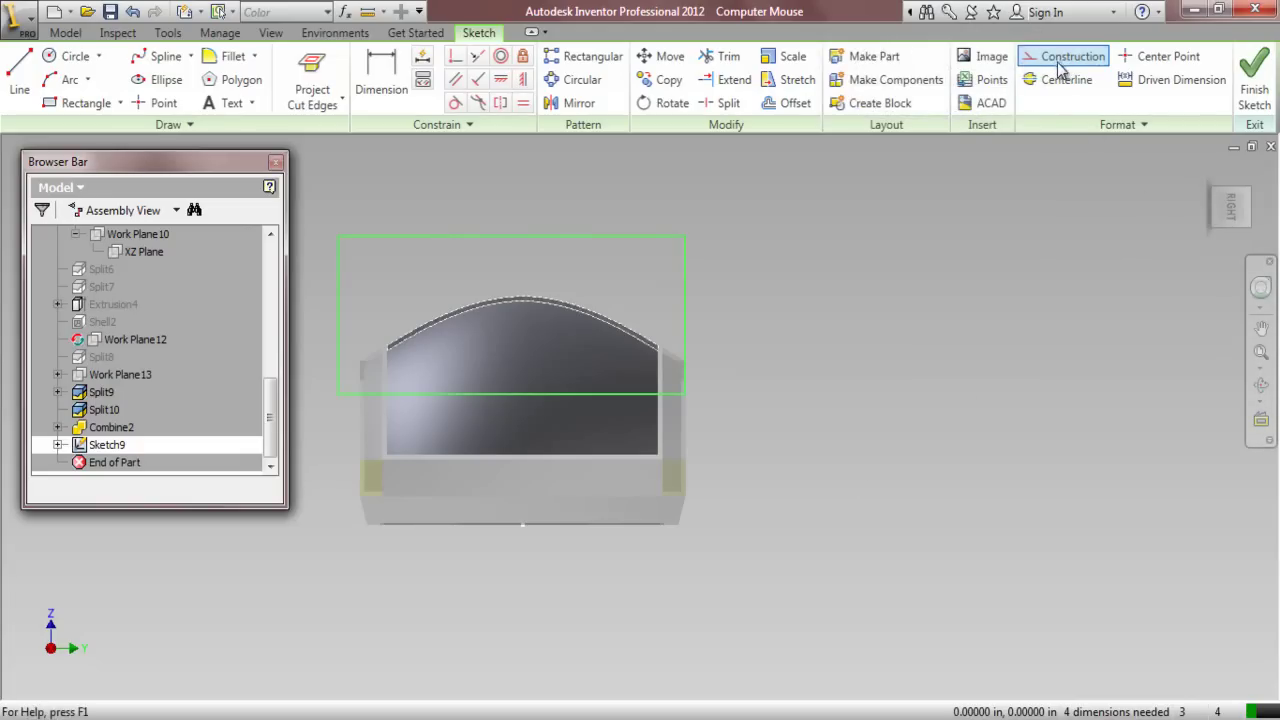
click(983, 225)
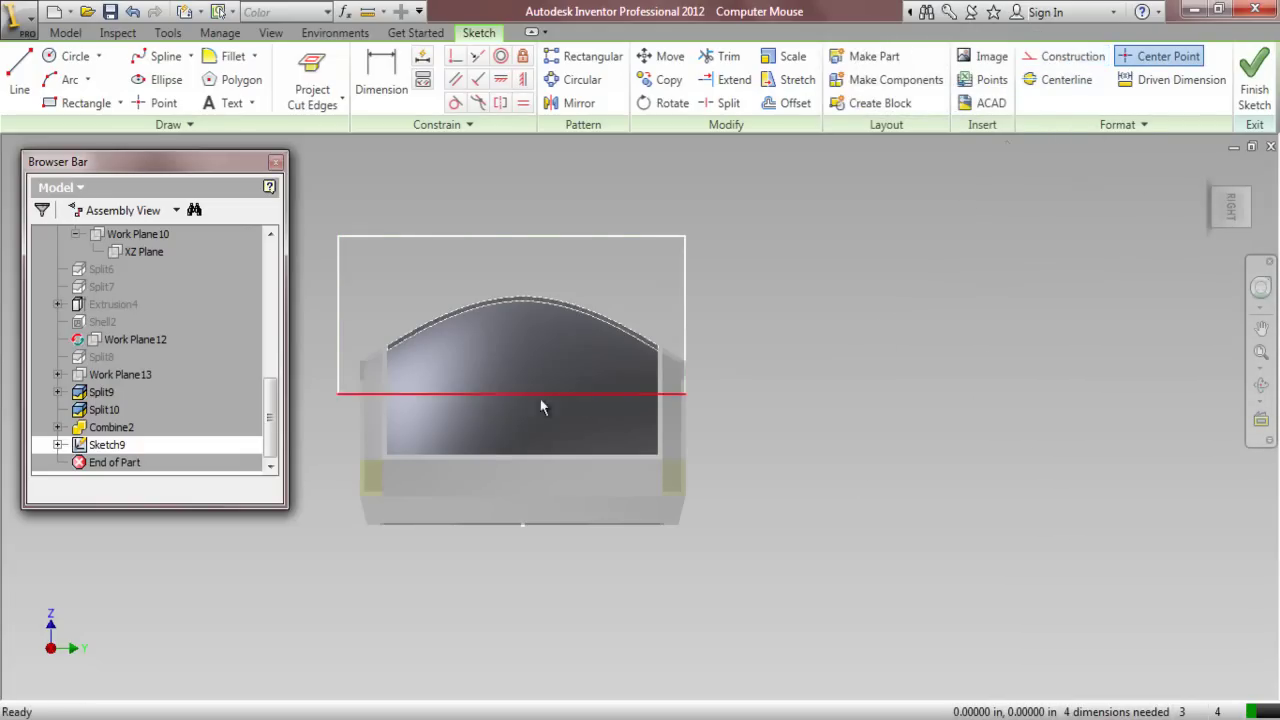
Make the rectangle's two vertical sides collinear with the short projected end edges of the shell arch
scroll(396, 318, down, 3)
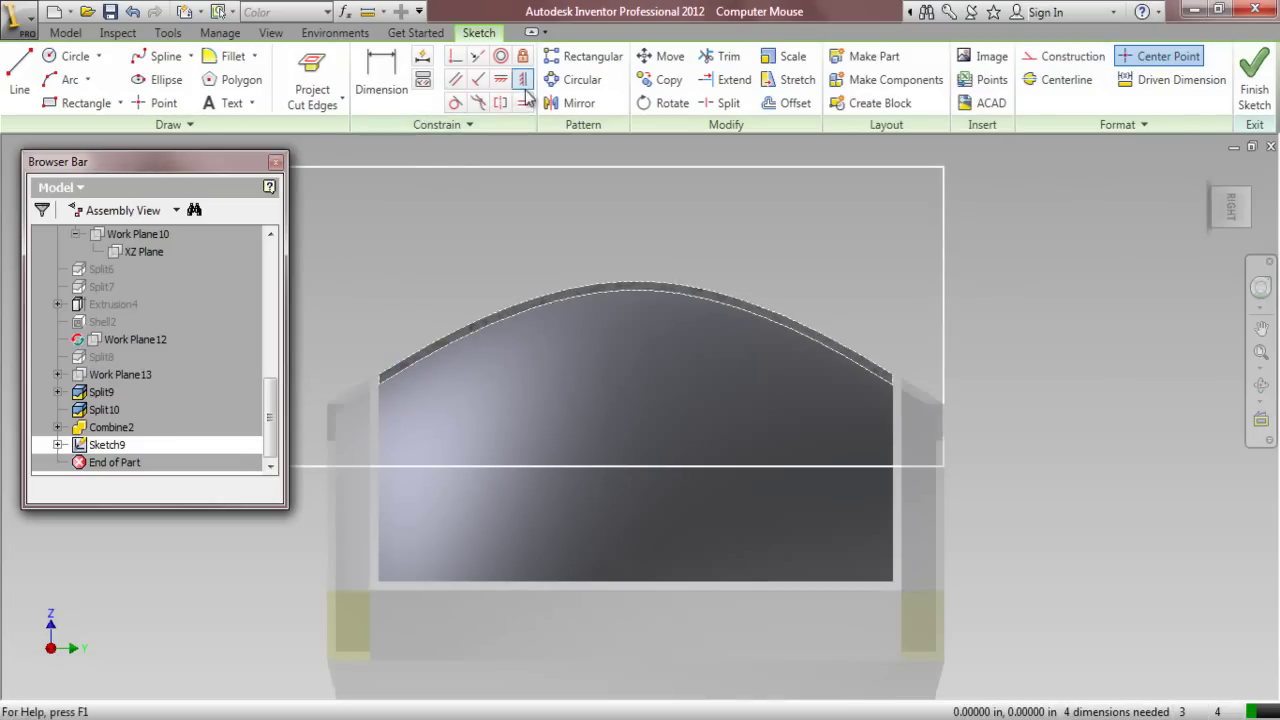
click(477, 56)
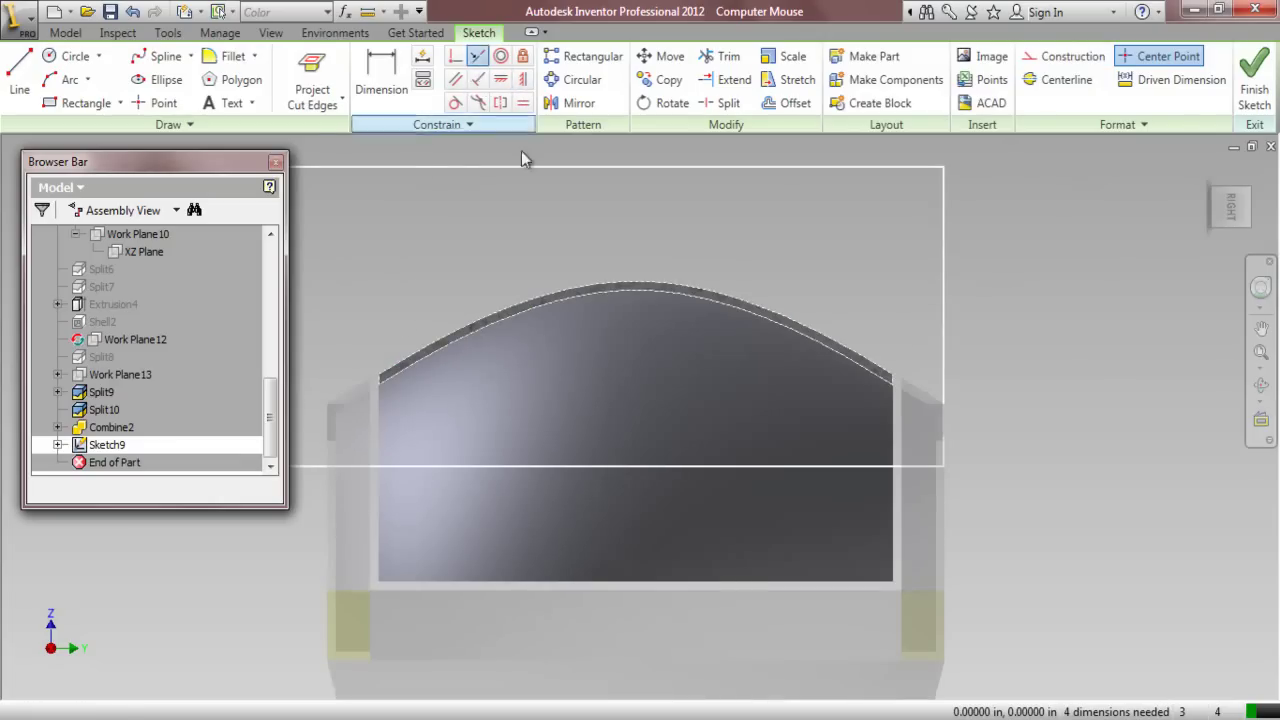
click(946, 372)
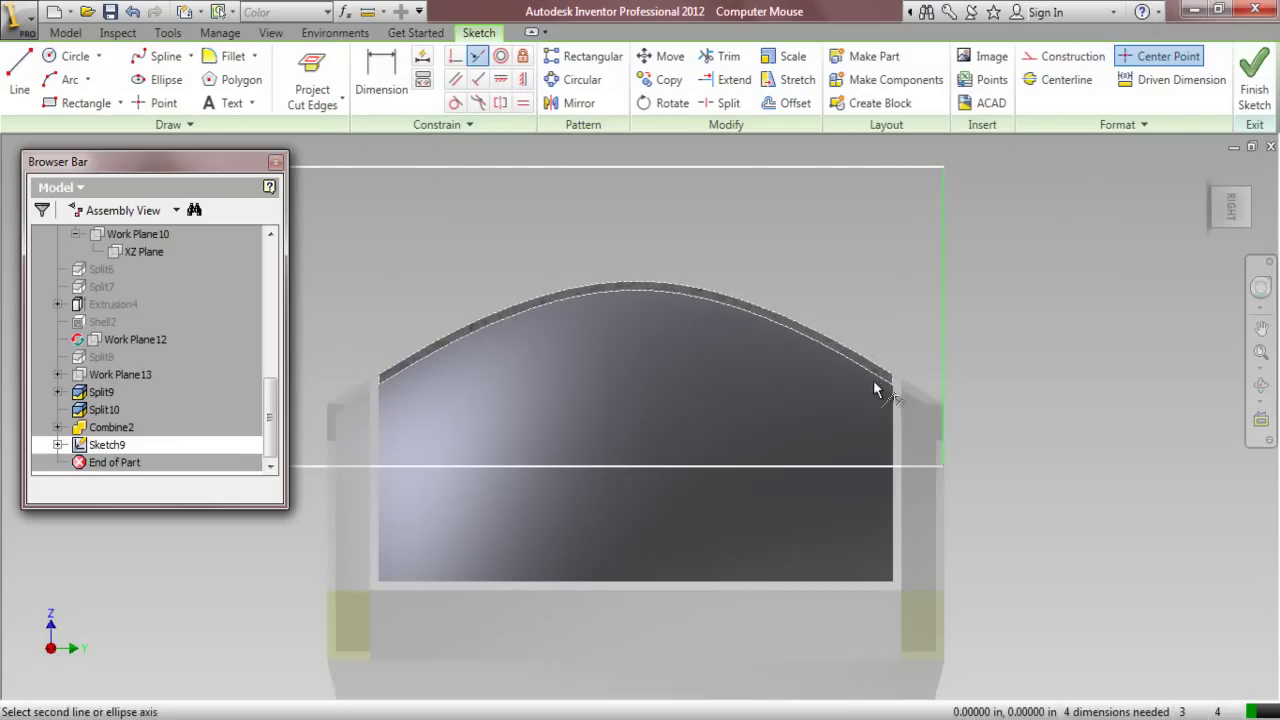
scroll(893, 385, down, 3)
click(898, 395)
scroll(928, 391, up, 3)
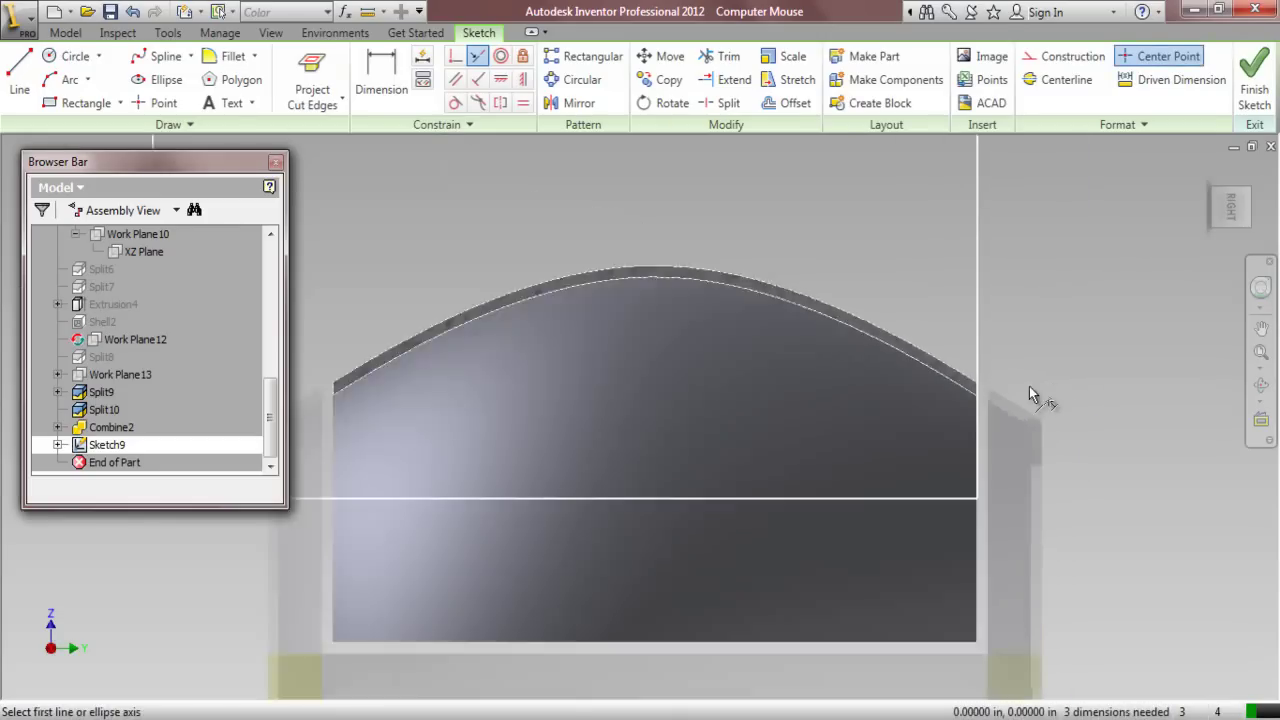
scroll(616, 398, down, 2)
click(620, 383)
click(418, 415)
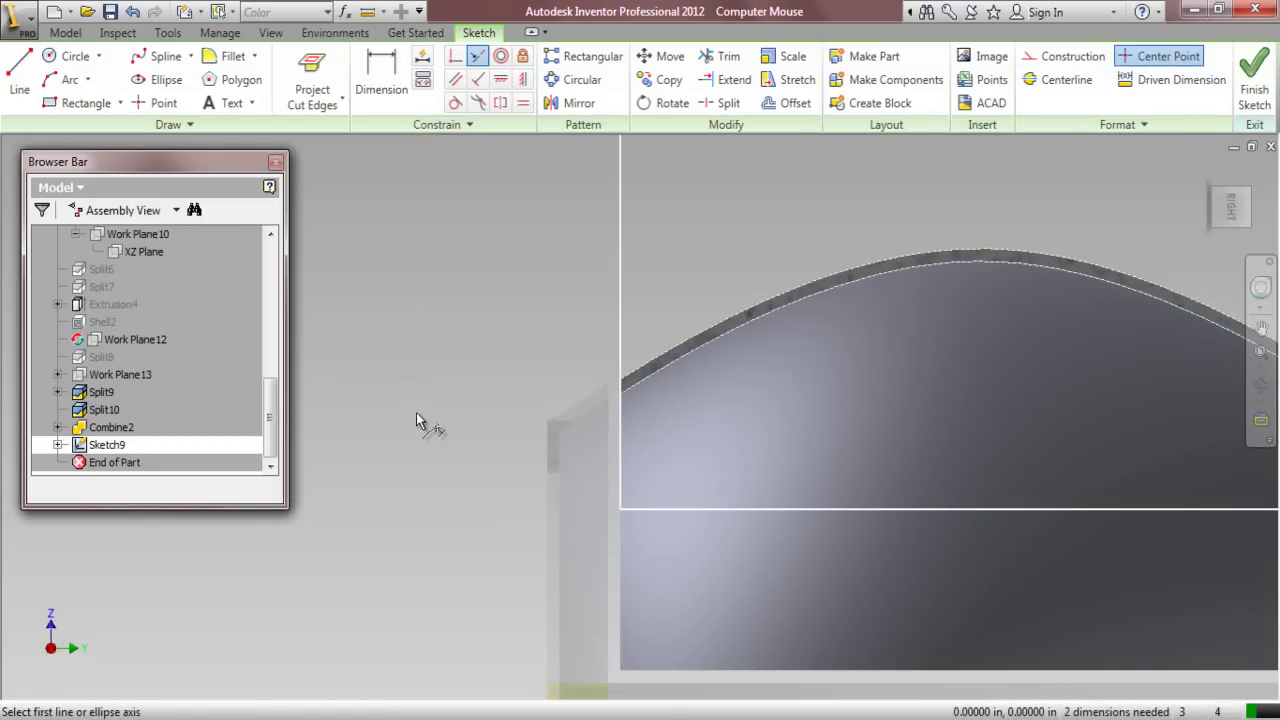
Constrain the rectangle's lower line coincident with the end point of the arch's inner curve
click(453, 58)
click(986, 510)
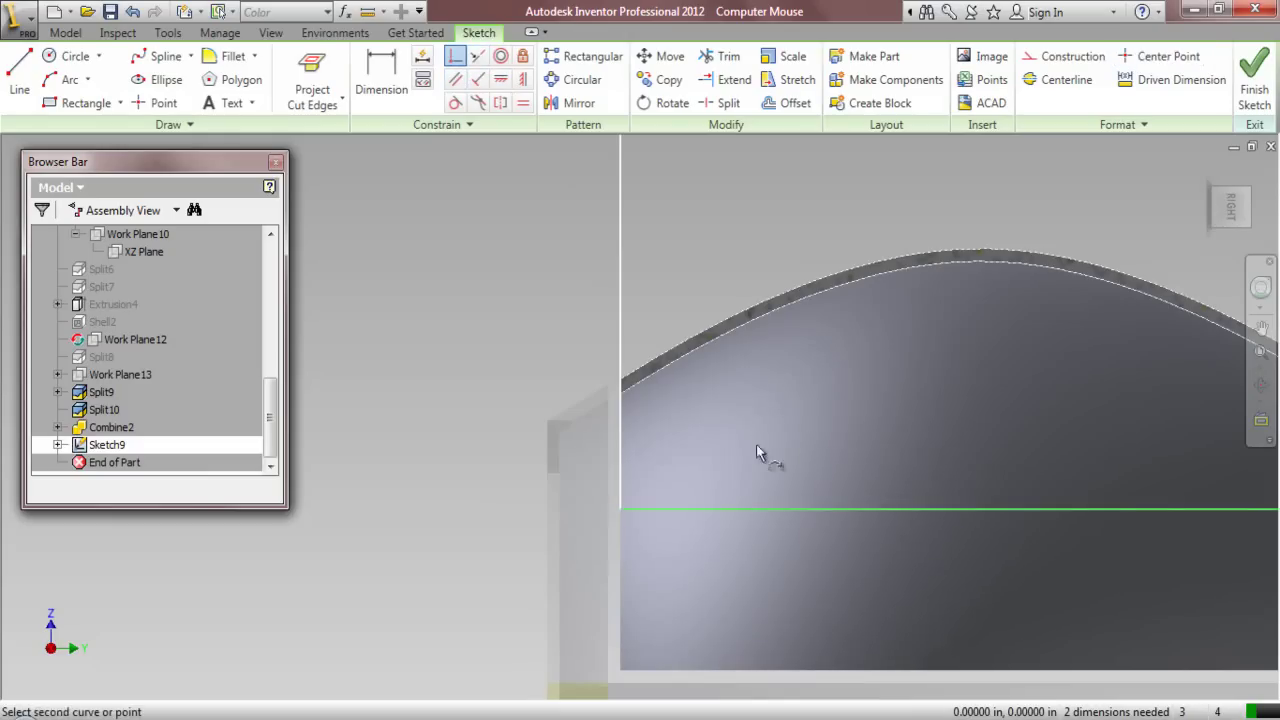
scroll(625, 392, down, 3)
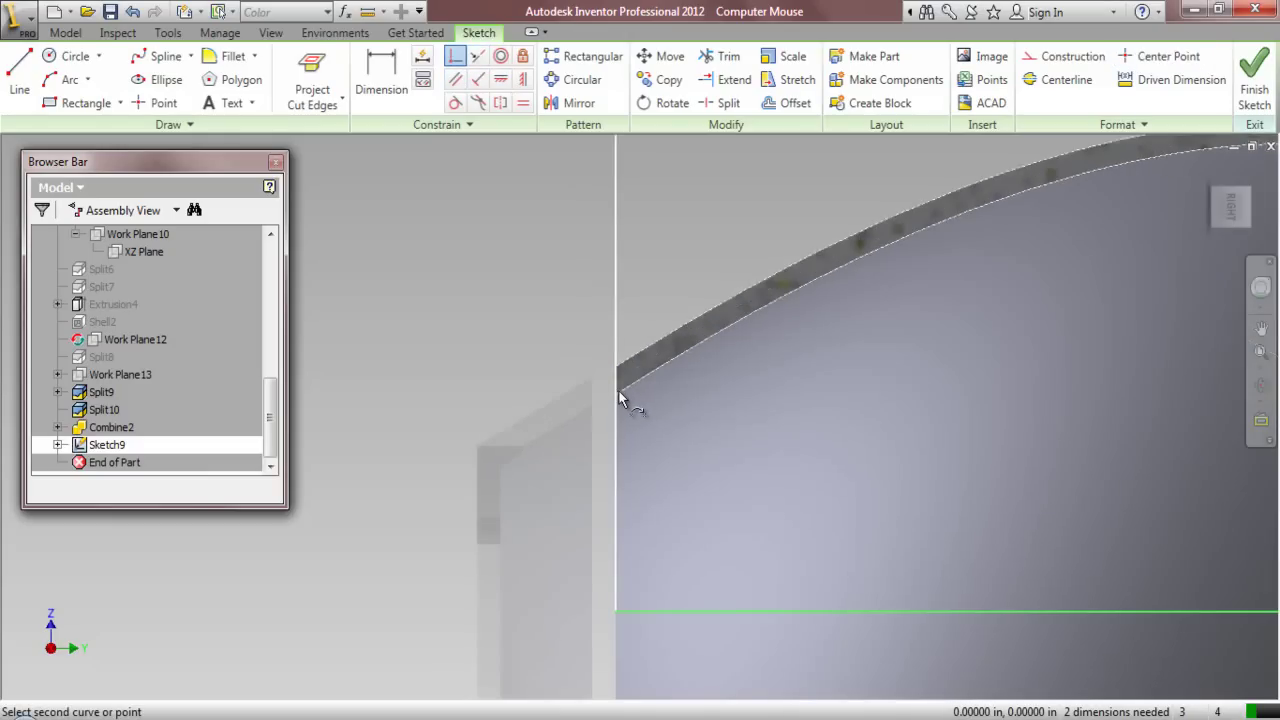
click(618, 394)
scroll(520, 461, up, 5)
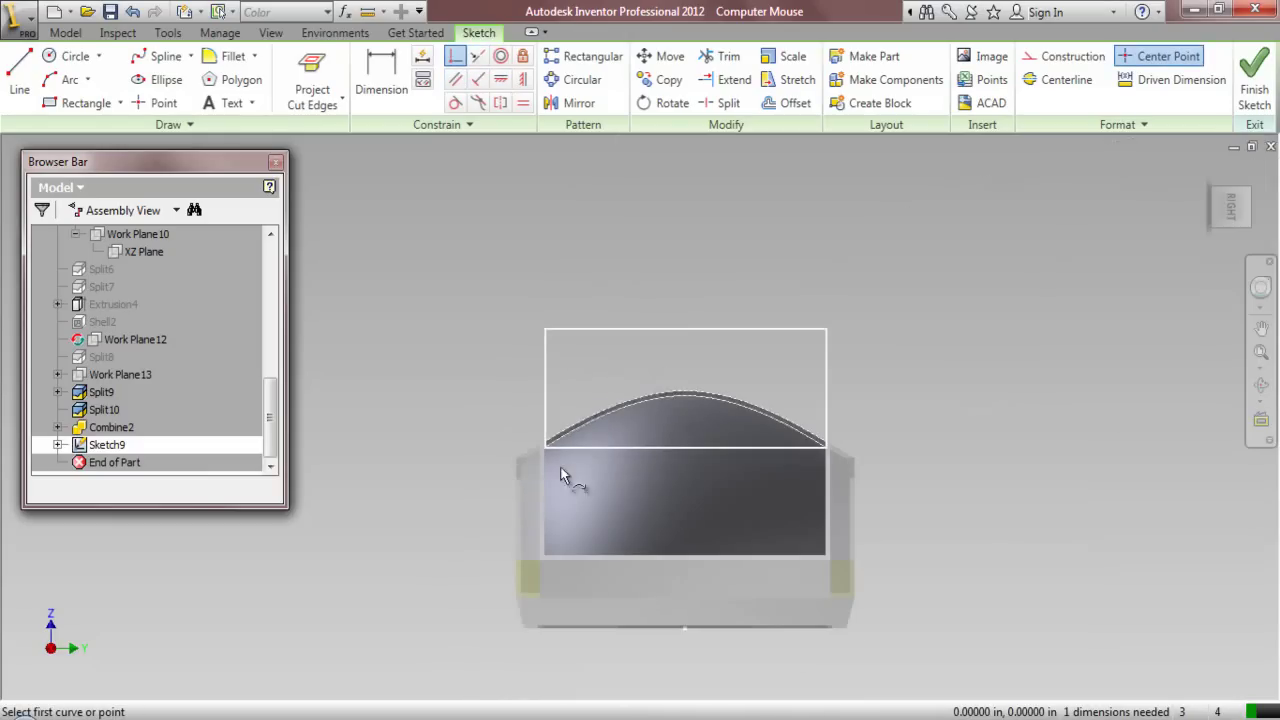
scroll(686, 379, down, 3)
right_click(641, 235)
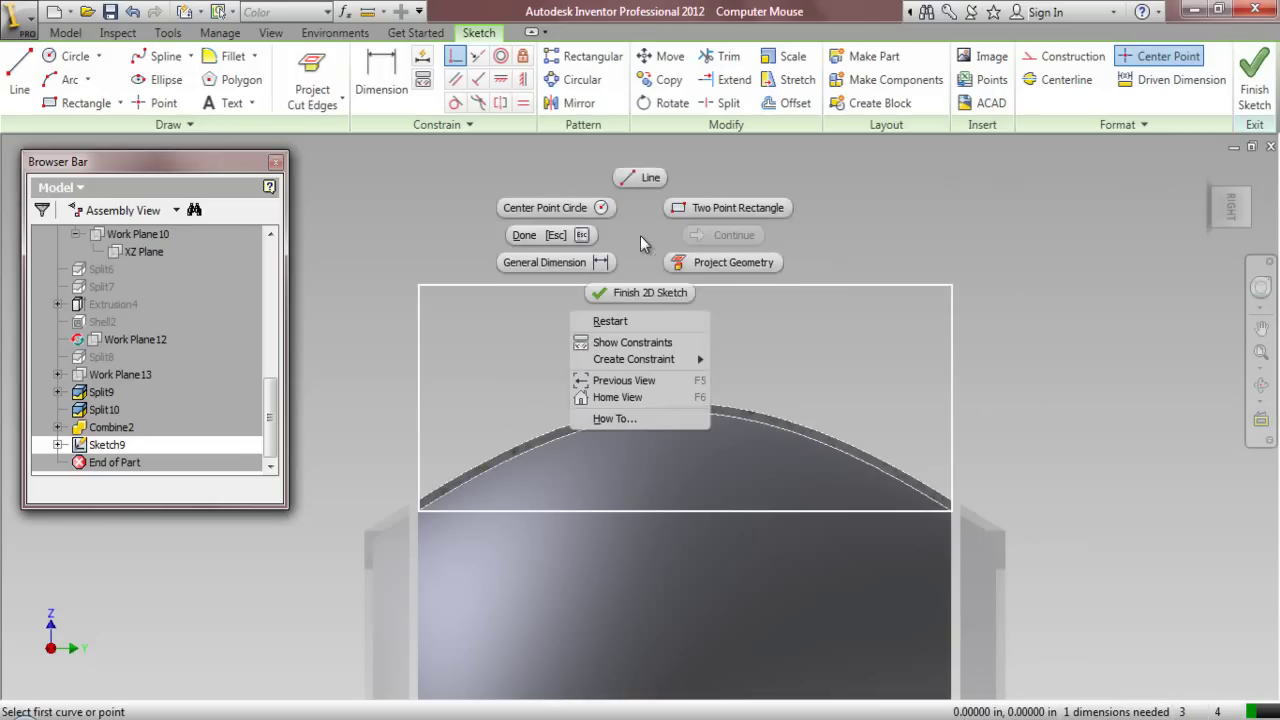
click(578, 233)
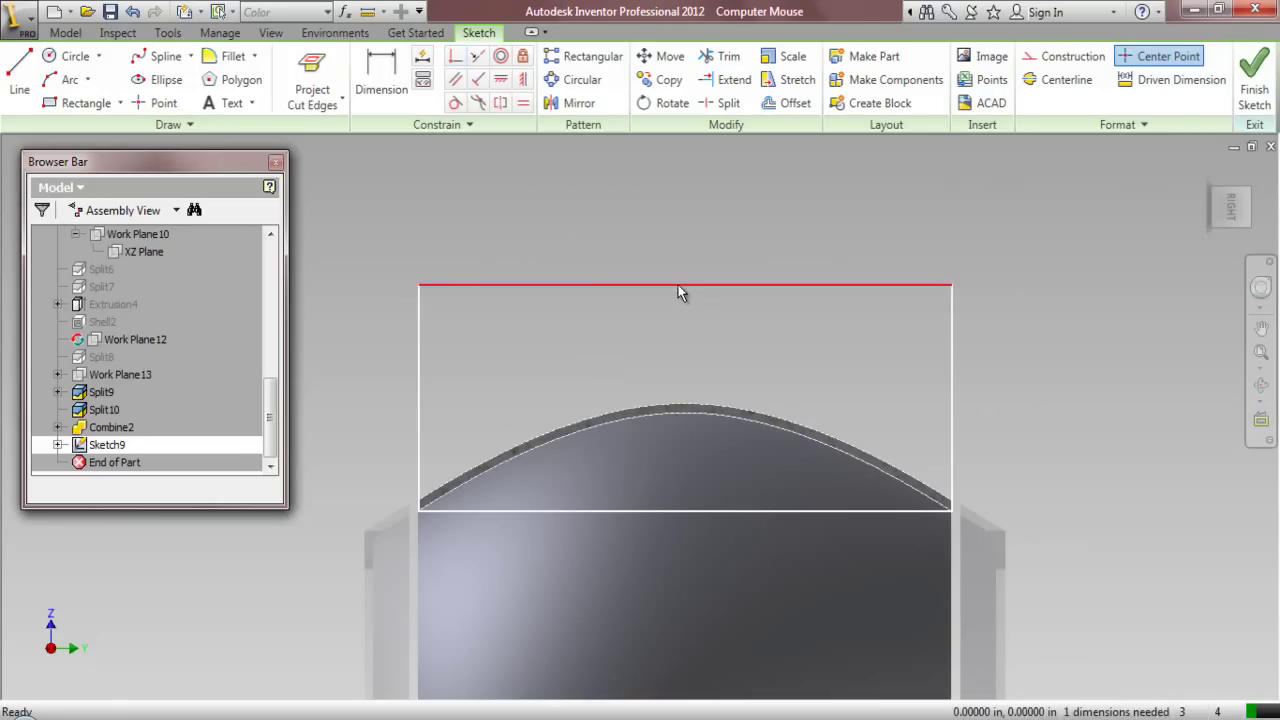
Lower the rectangle's upper line to just above the arch's peak and finish the sketch
drag(679, 286, 696, 398)
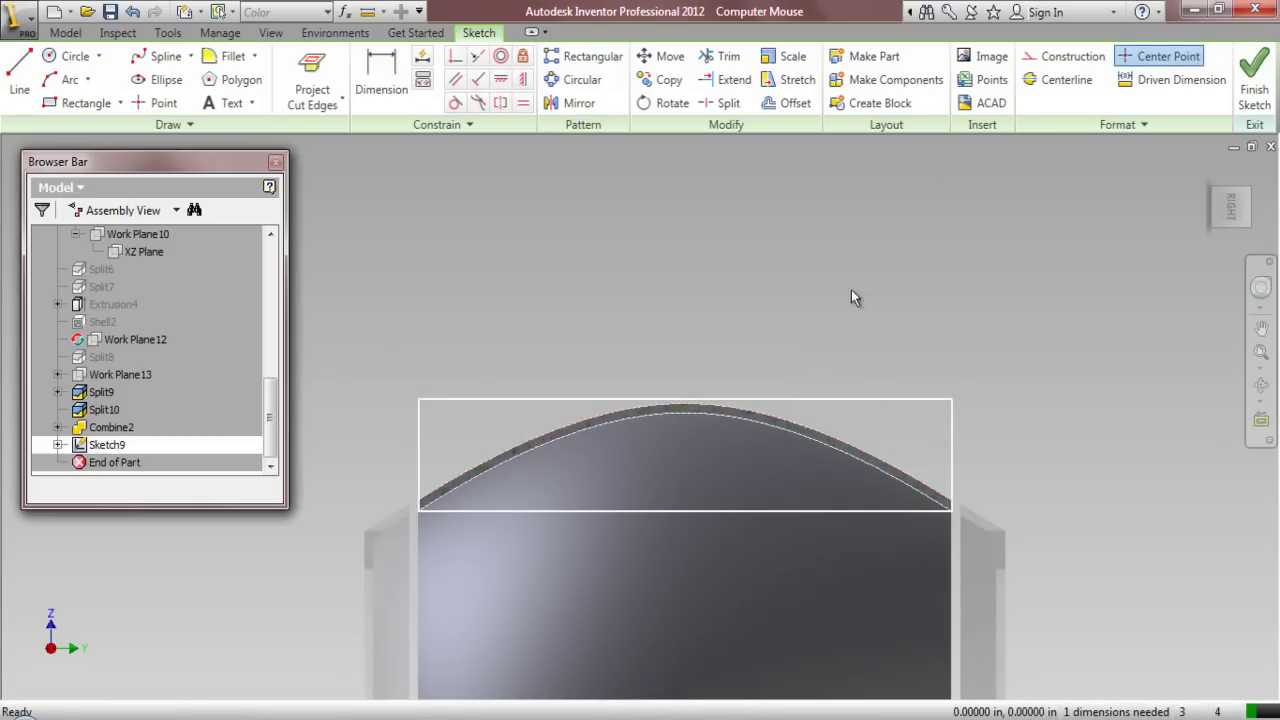
click(1252, 85)
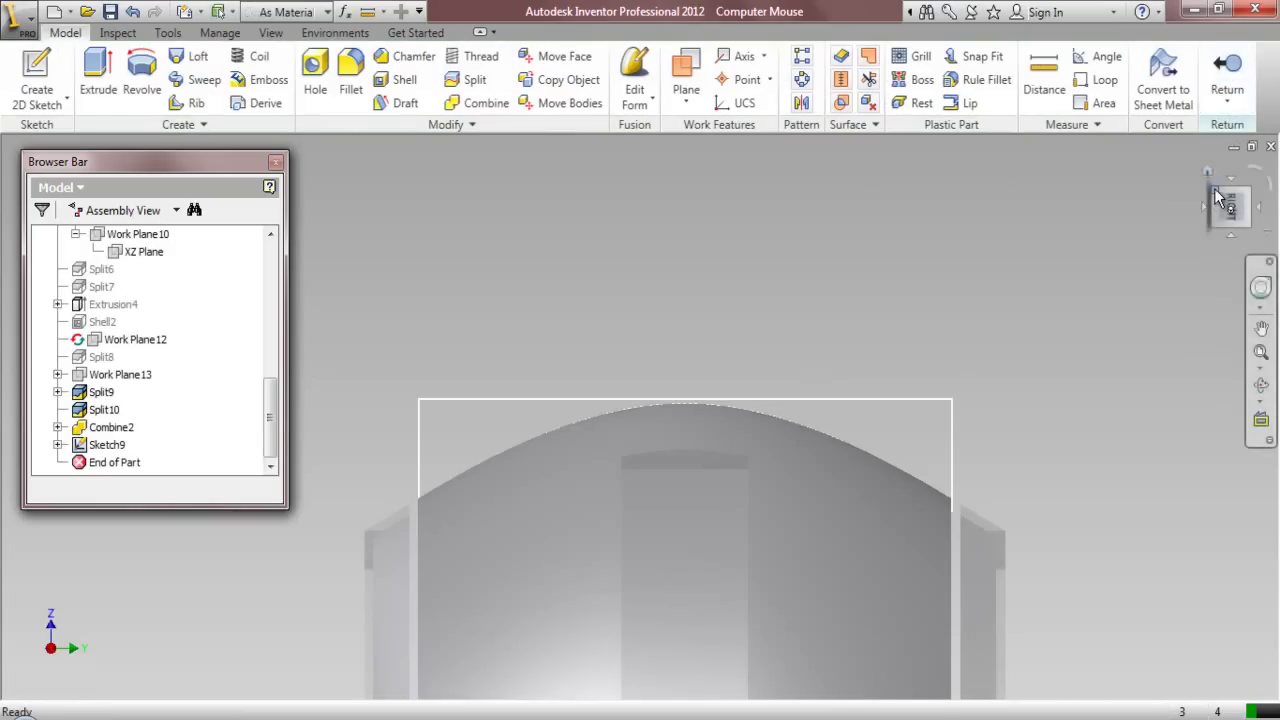
Extrude the sketched profile as a cut with a symmetric 1/32 in distance, separating the shell across its middle
click(1218, 197)
scroll(658, 349, down, 5)
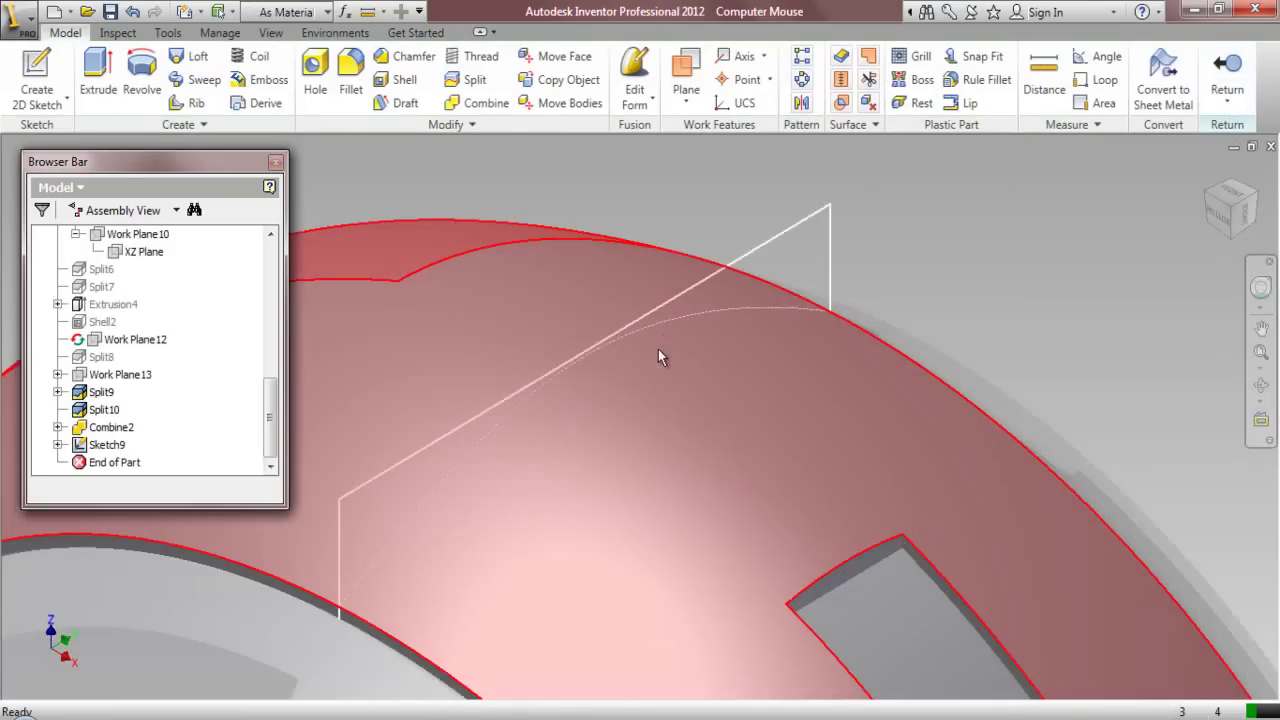
scroll(1070, 210, up, 3)
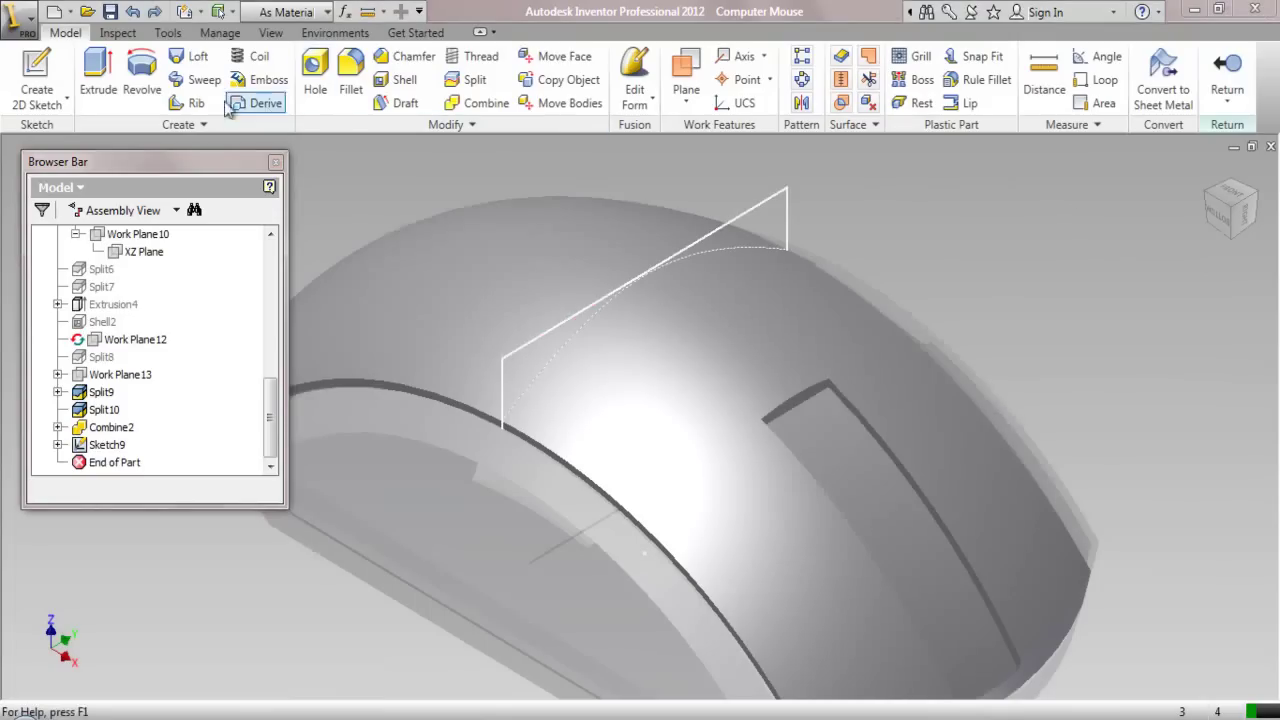
click(98, 72)
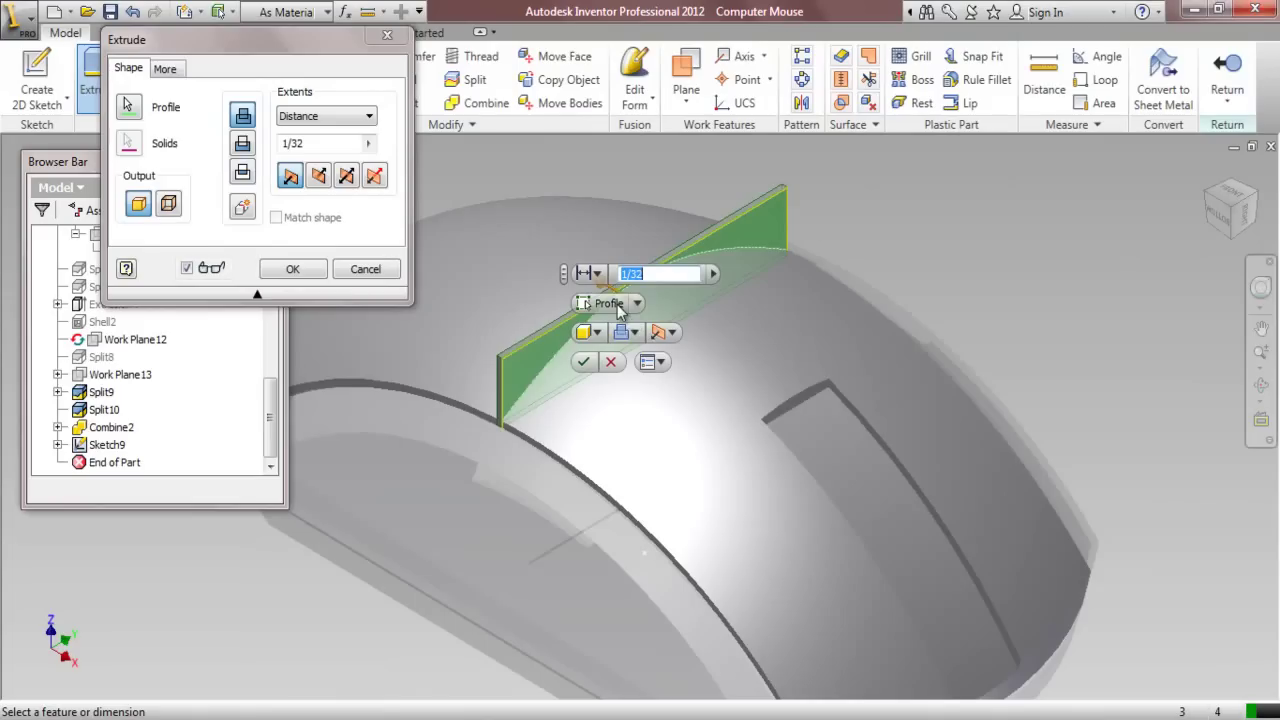
drag(570, 281, 908, 240)
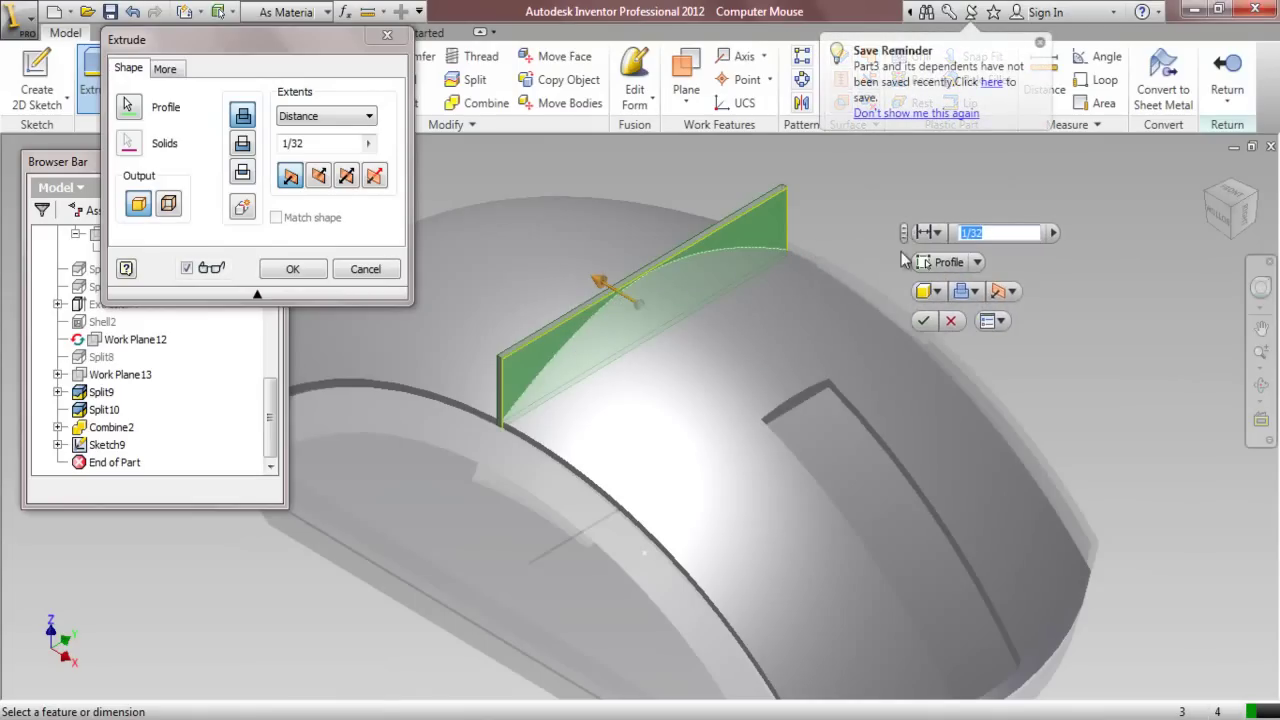
mouse_move(960, 238)
click(1013, 291)
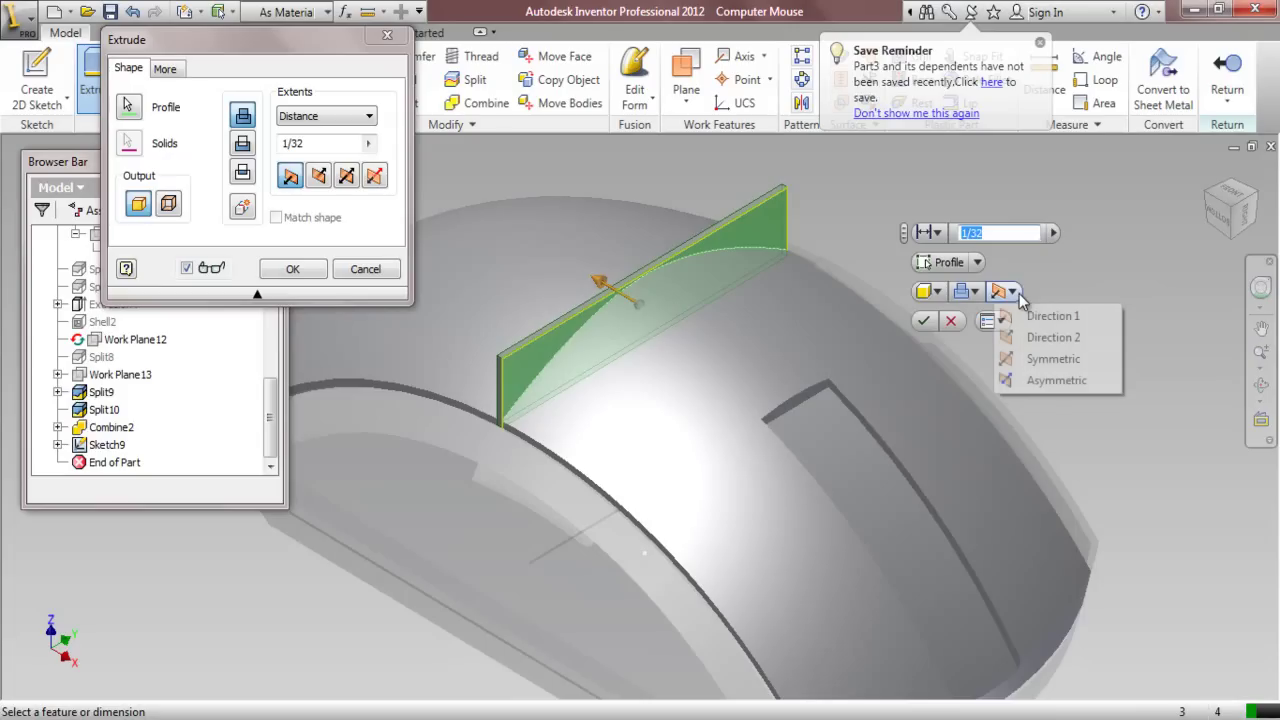
click(1080, 364)
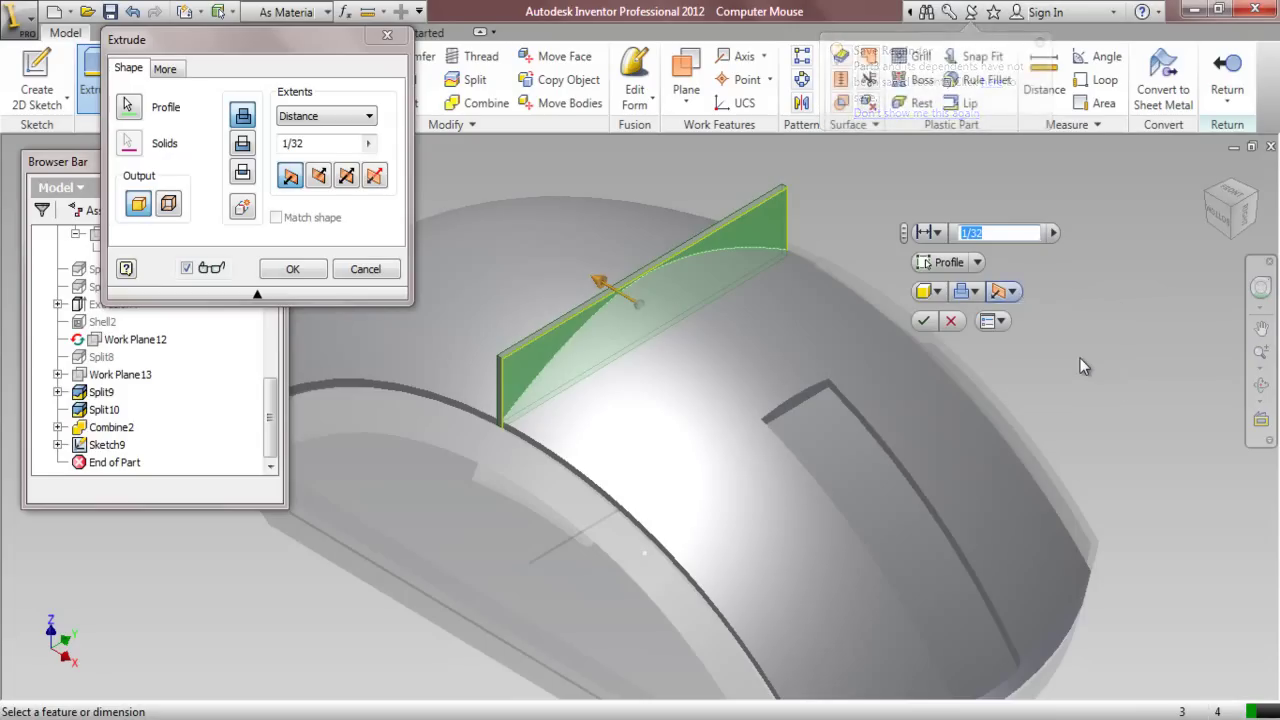
click(975, 292)
click(1000, 338)
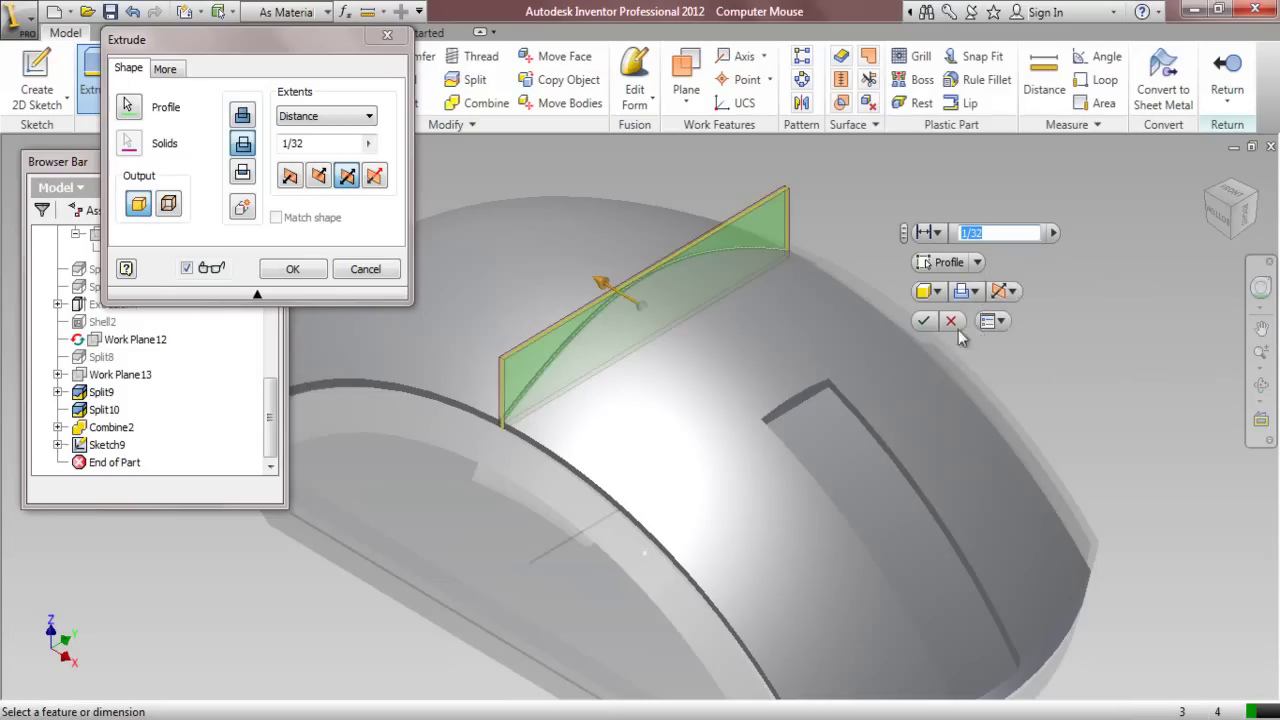
click(923, 322)
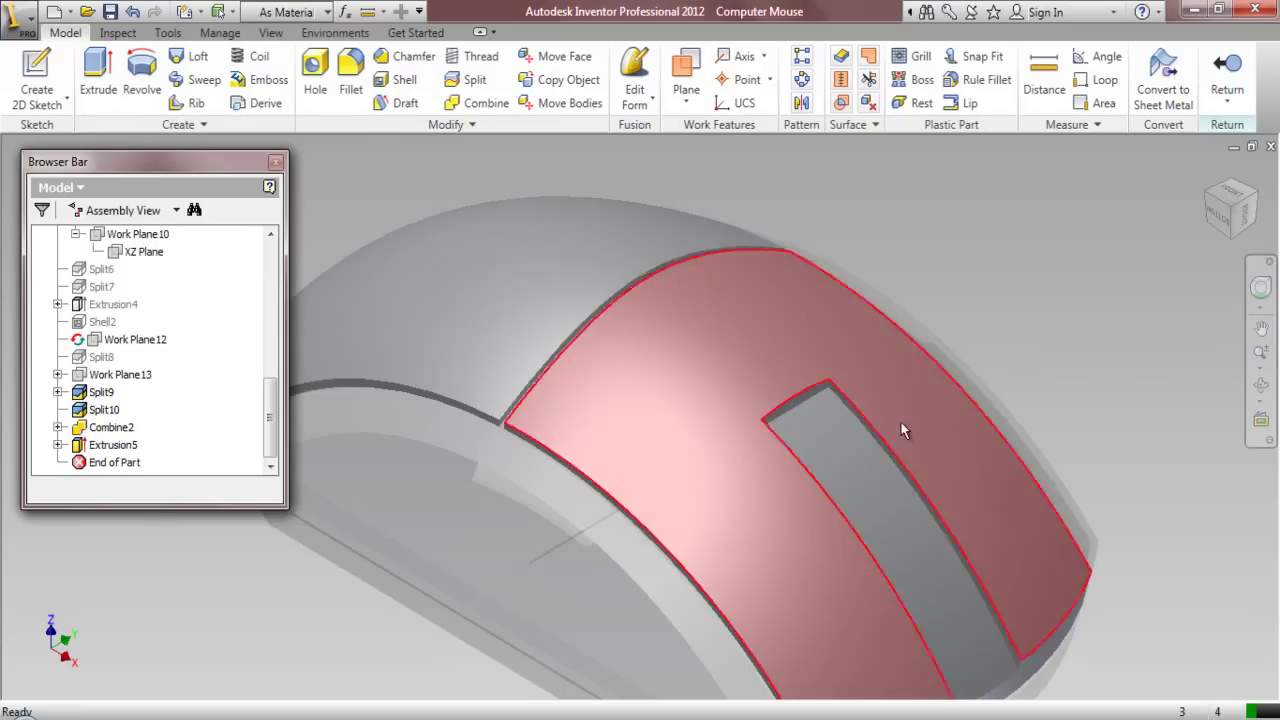
Turn on the visibility of Work Plane13 and of the XZ Plane under Work Plane10
click(112, 375)
right_click(112, 378)
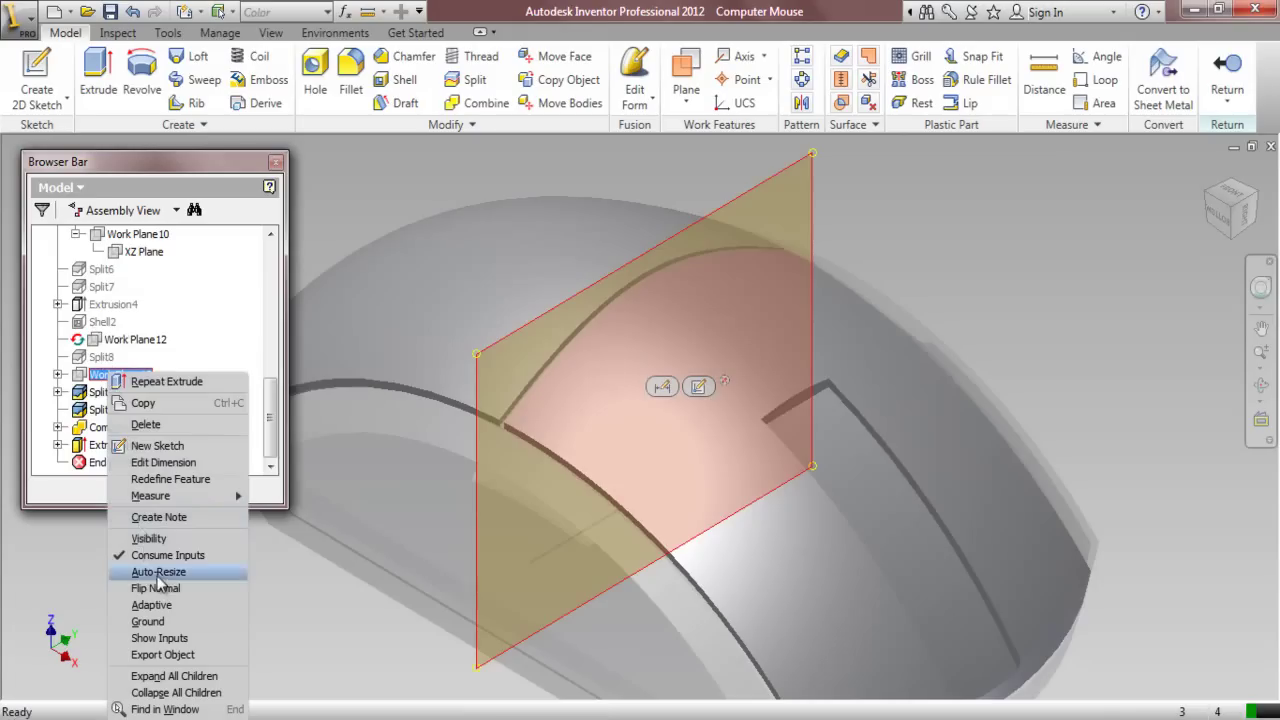
click(152, 538)
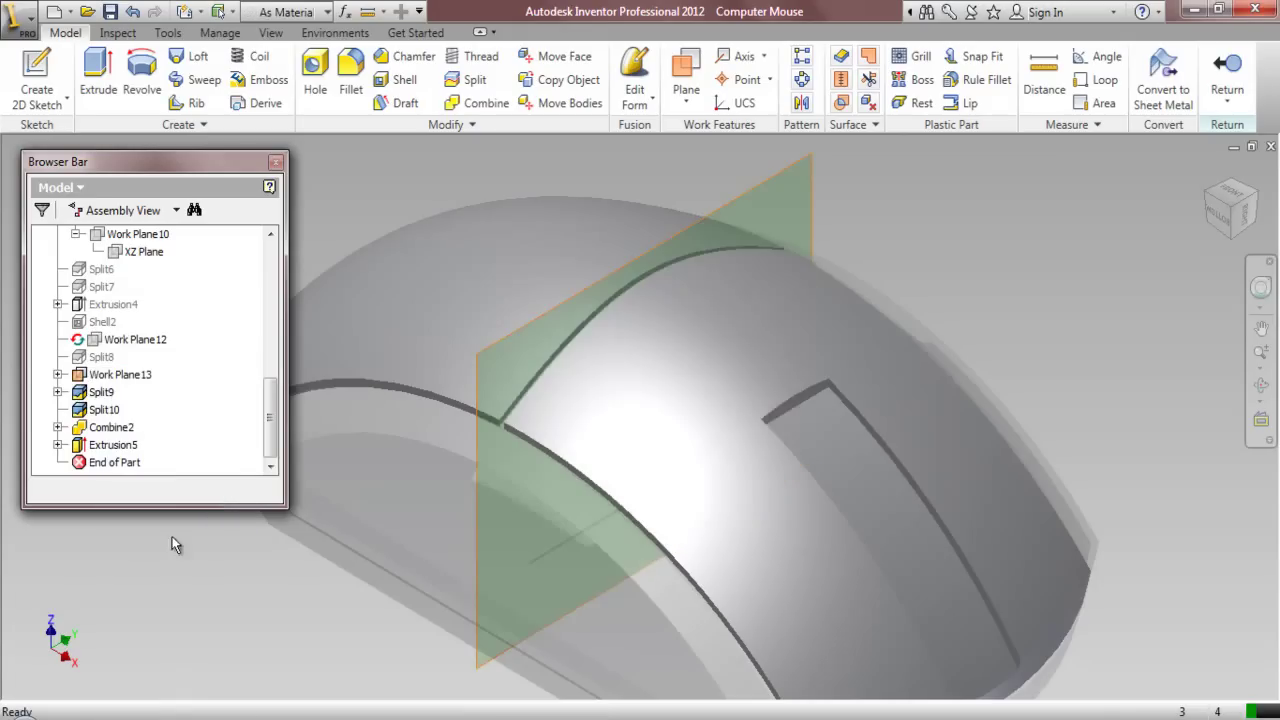
click(1216, 215)
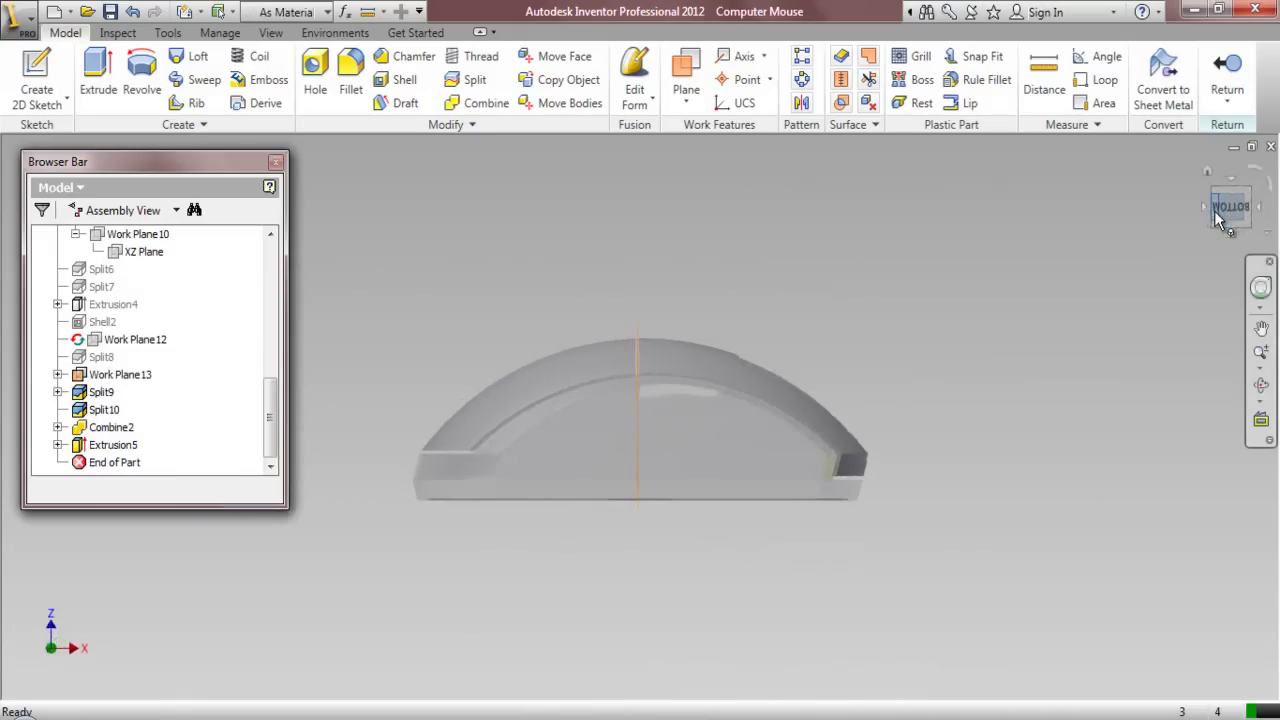
scroll(636, 357, up, 5)
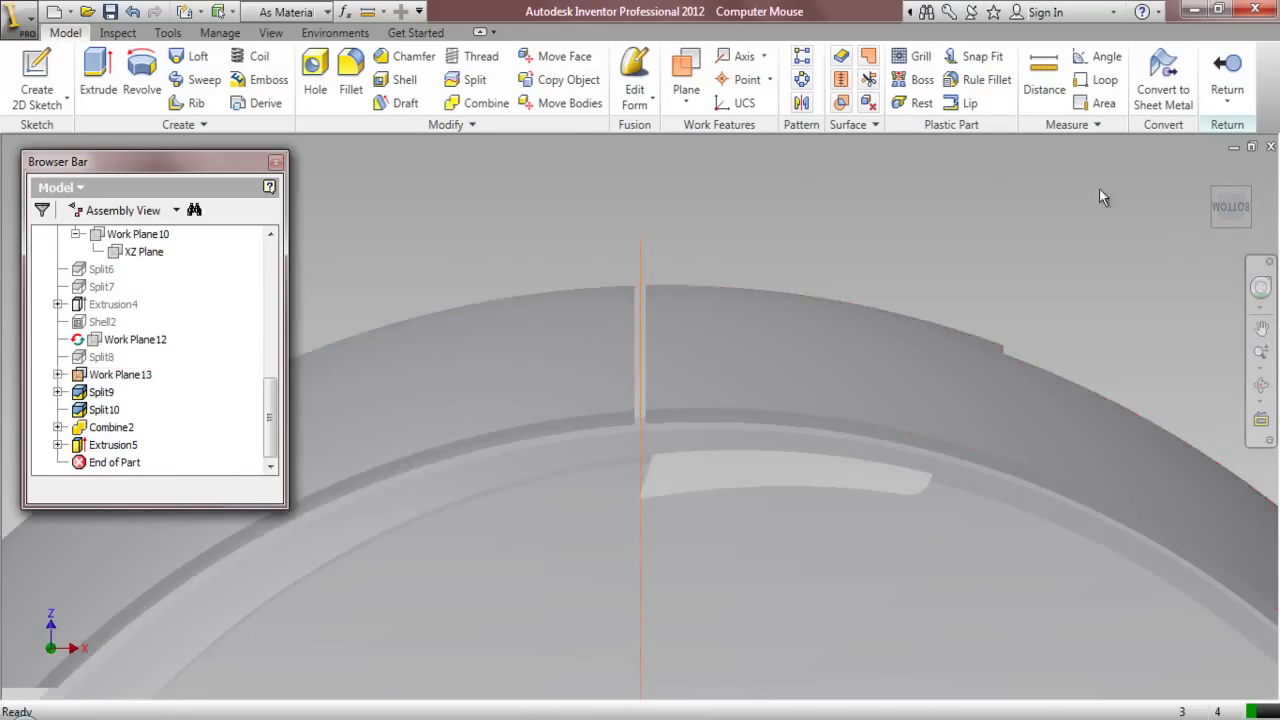
click(1248, 190)
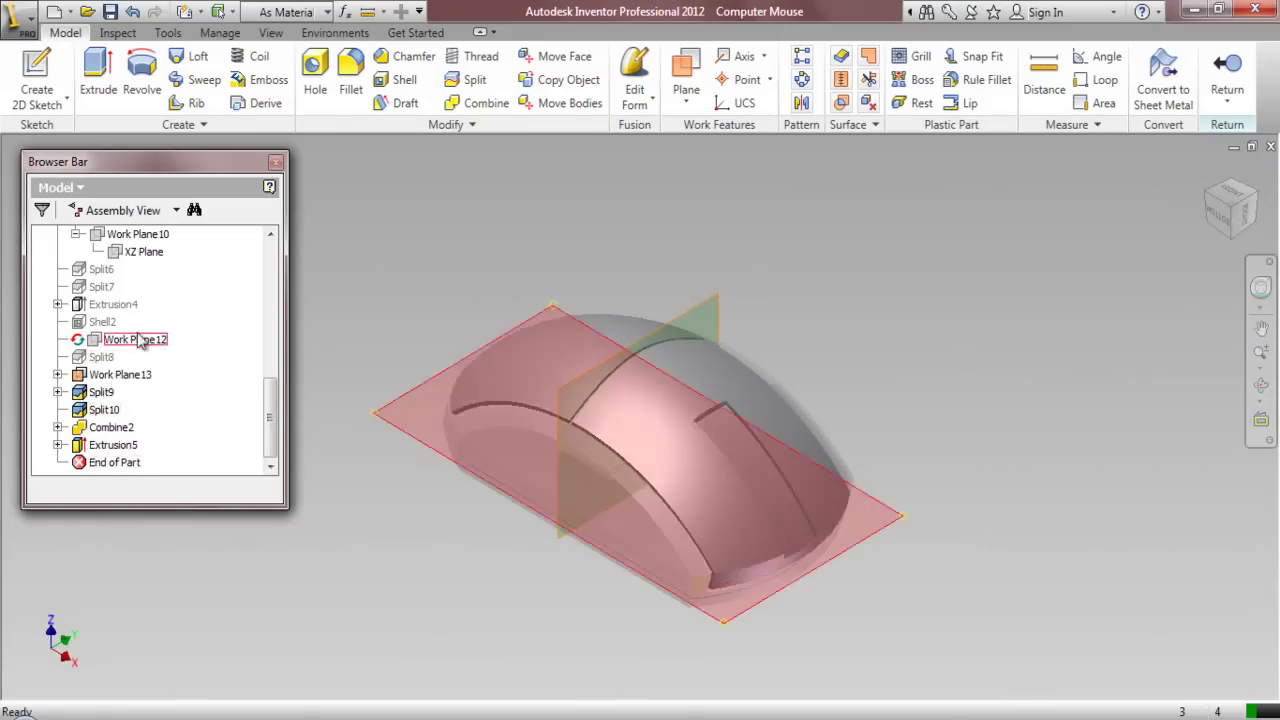
click(143, 253)
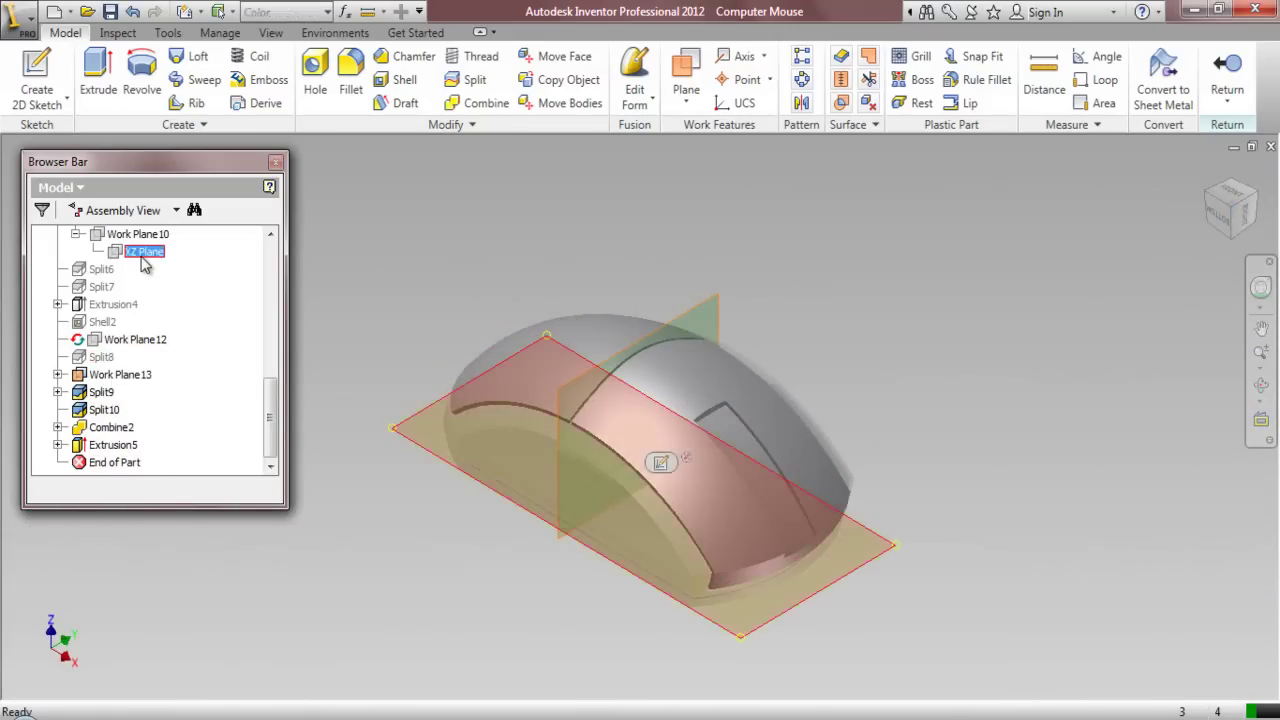
right_click(142, 257)
click(196, 363)
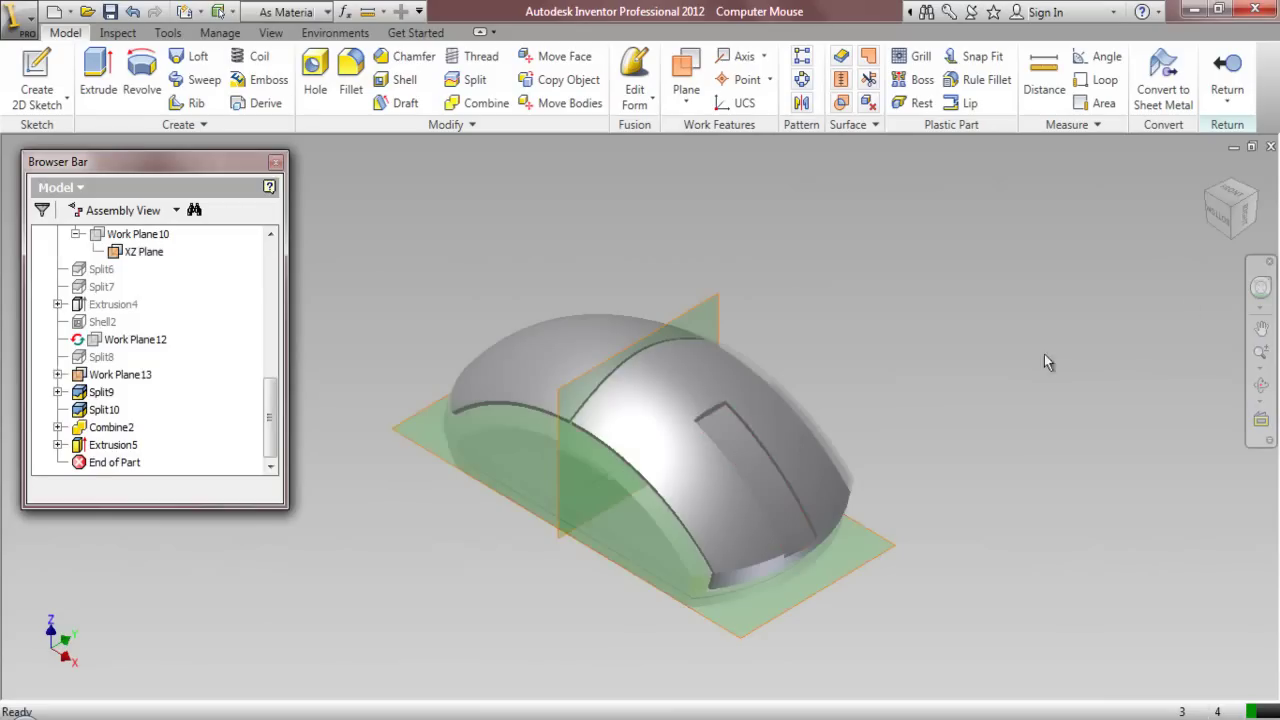
Create a work plane offset -1.5625 in from the XZ Plane, just above the shell's highest point
click(1220, 230)
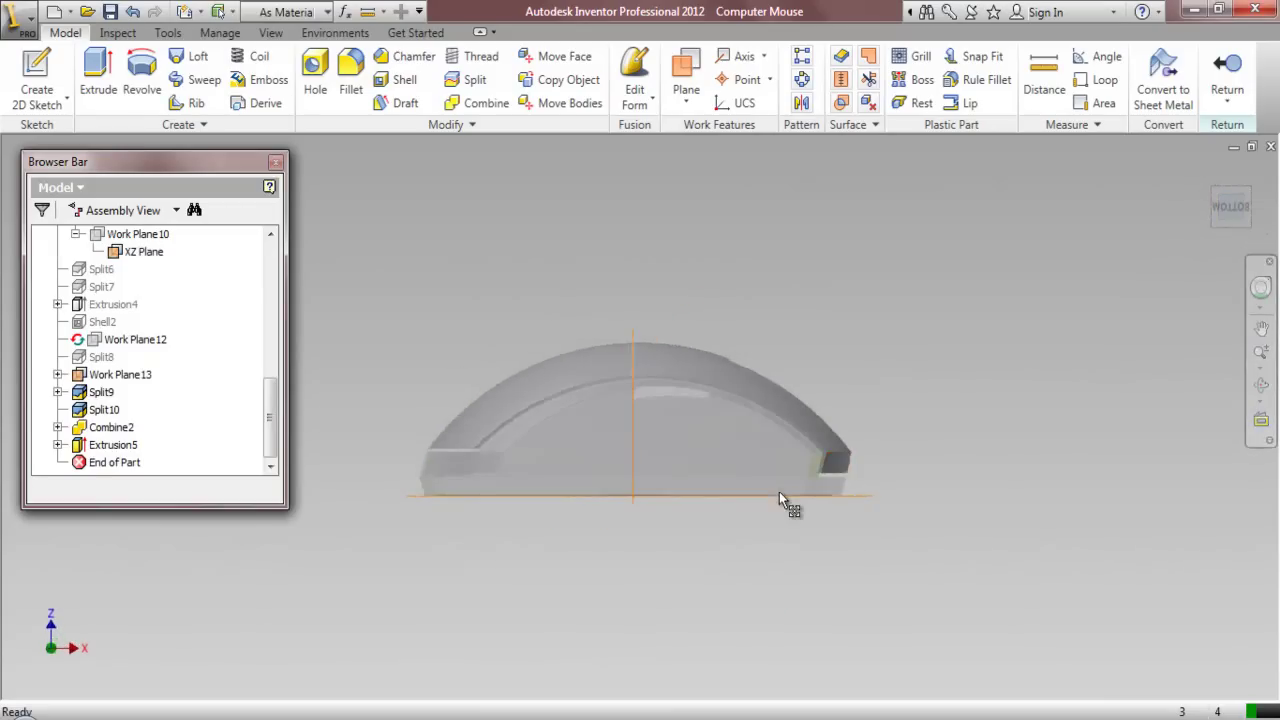
scroll(779, 494, down, 3)
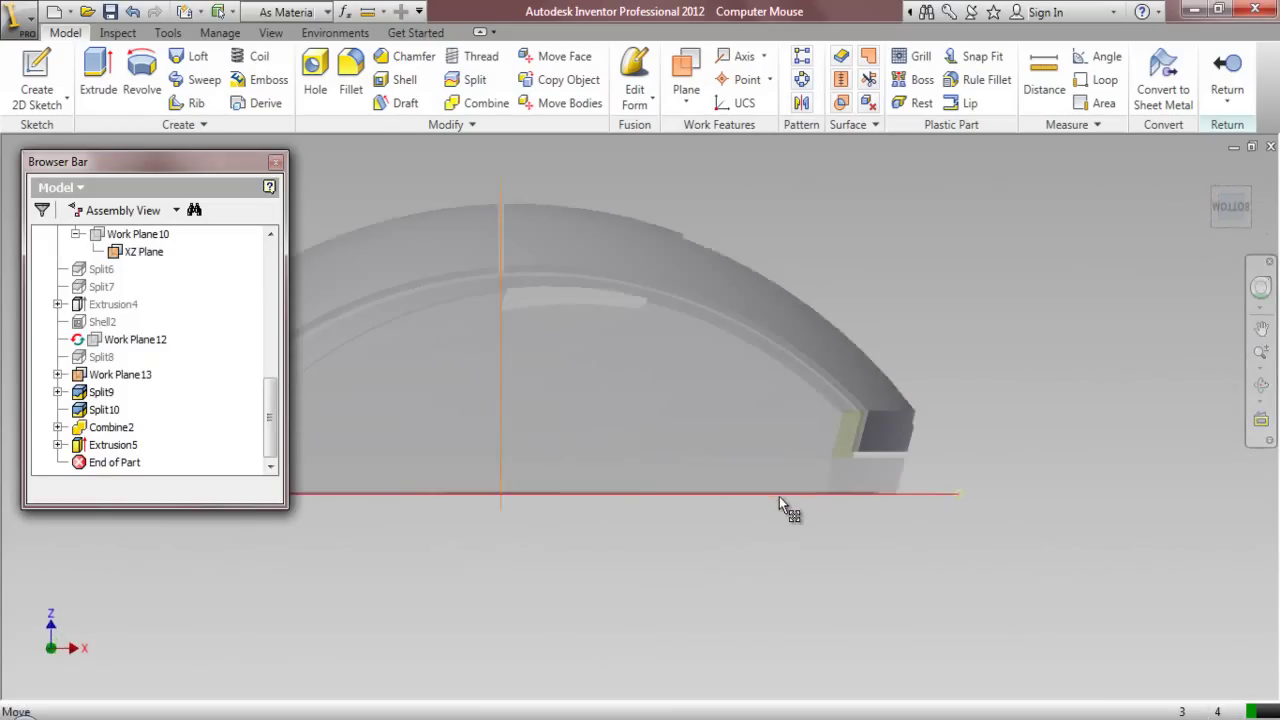
click(686, 92)
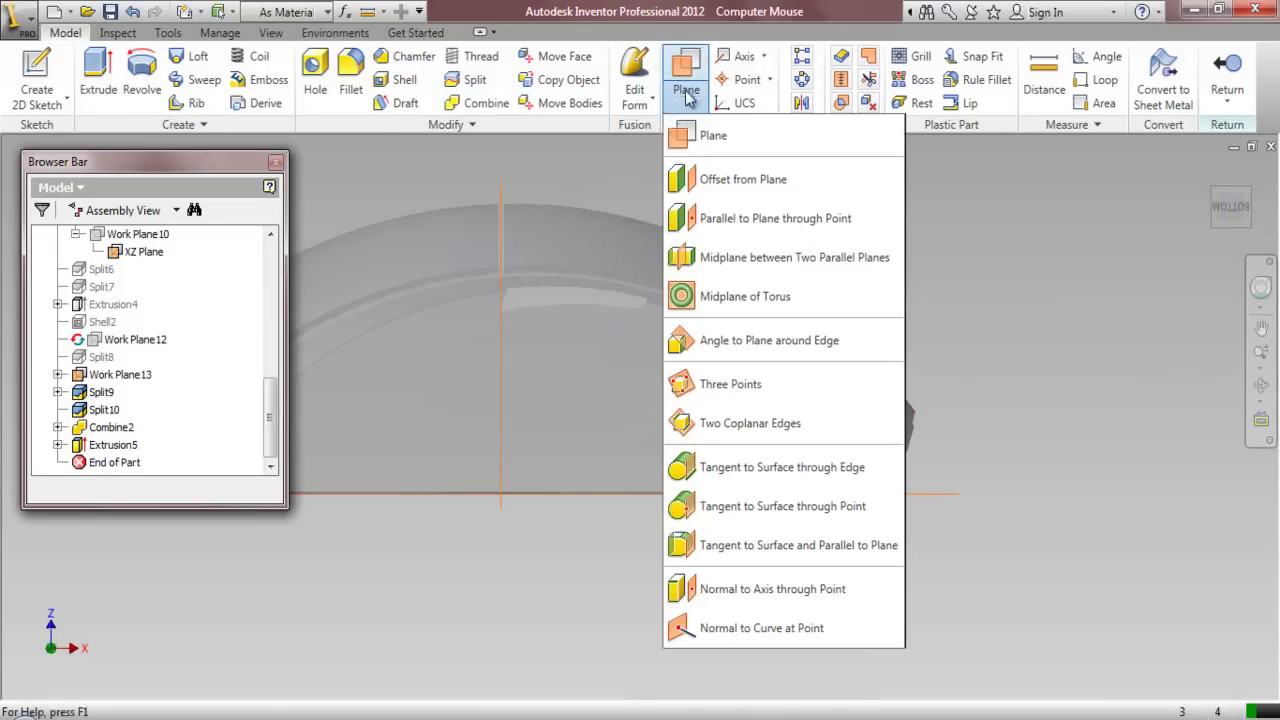
click(745, 180)
drag(923, 495, 850, 170)
scroll(763, 450, up, 3)
scroll(624, 300, down, 4)
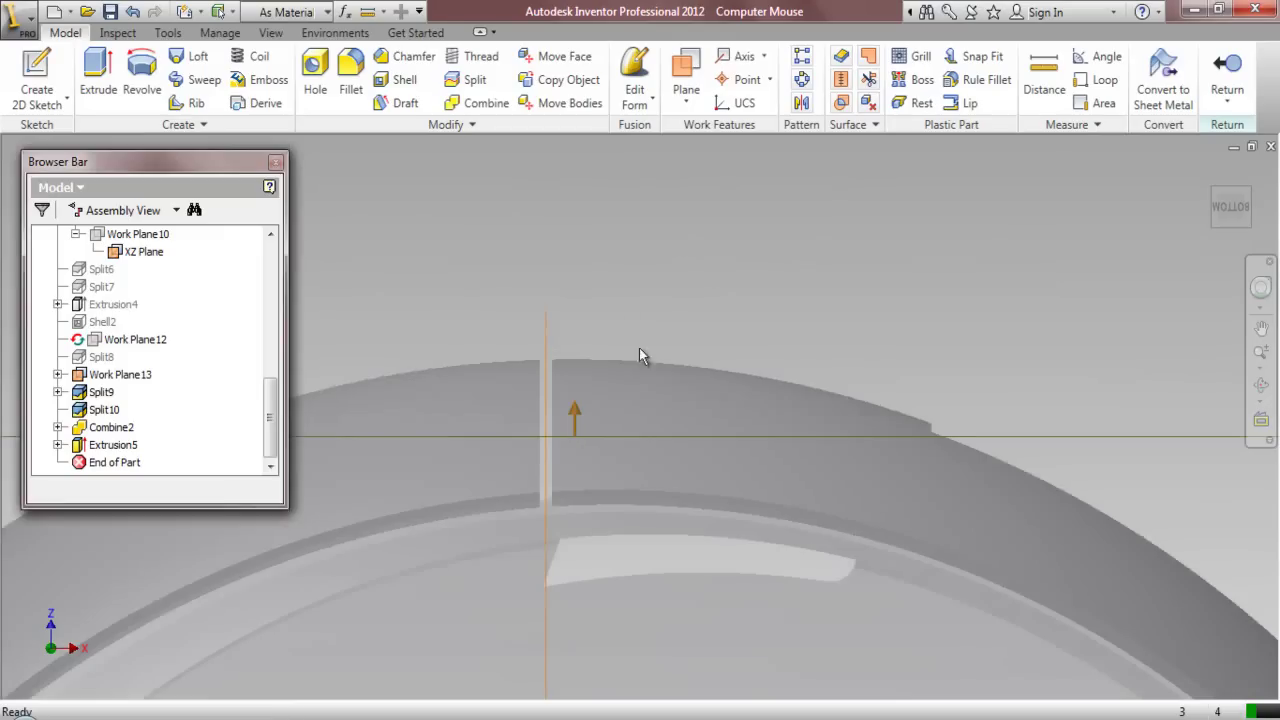
drag(574, 400, 571, 310)
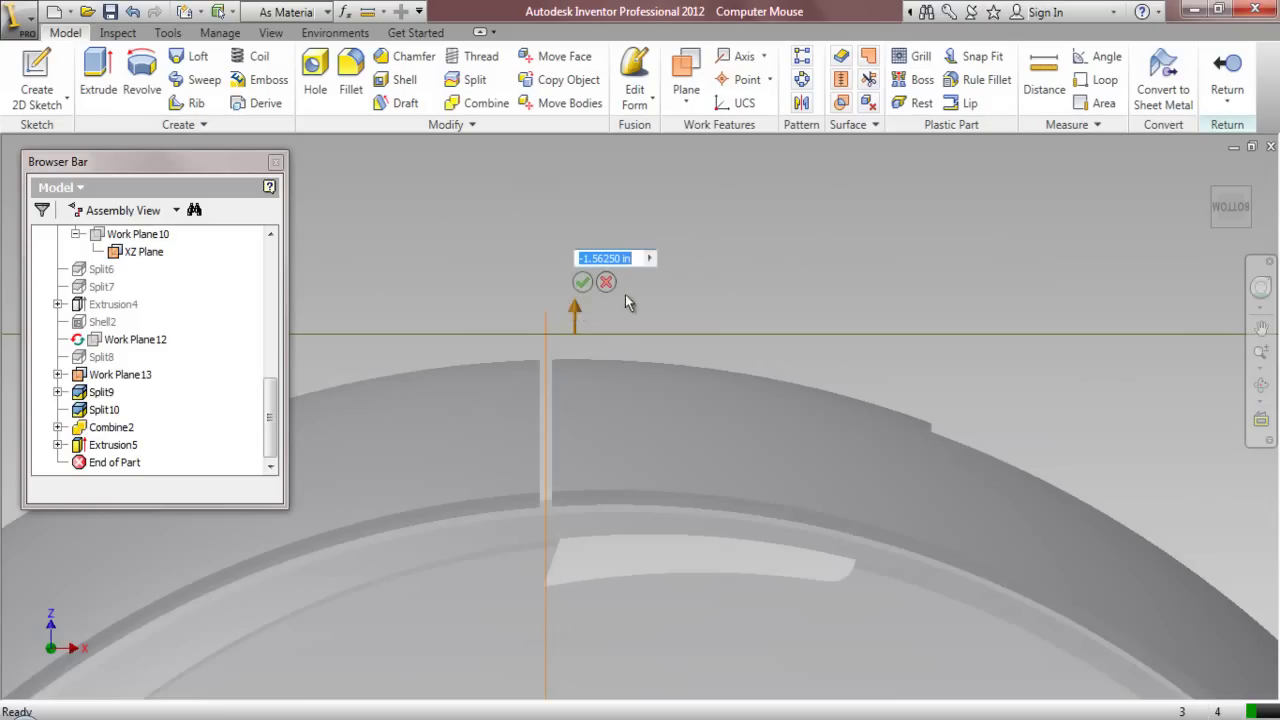
click(583, 281)
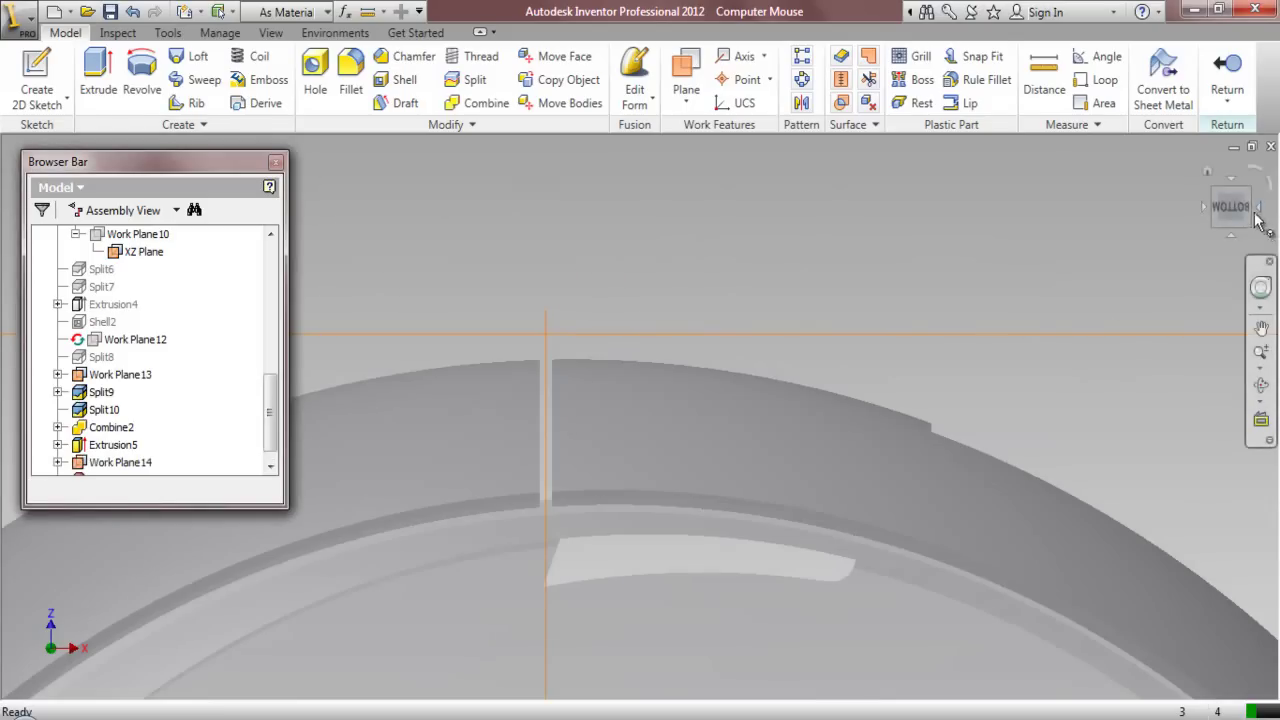
Start a new 2D sketch on Work Plane14, the offset plane above the shell
click(1261, 419)
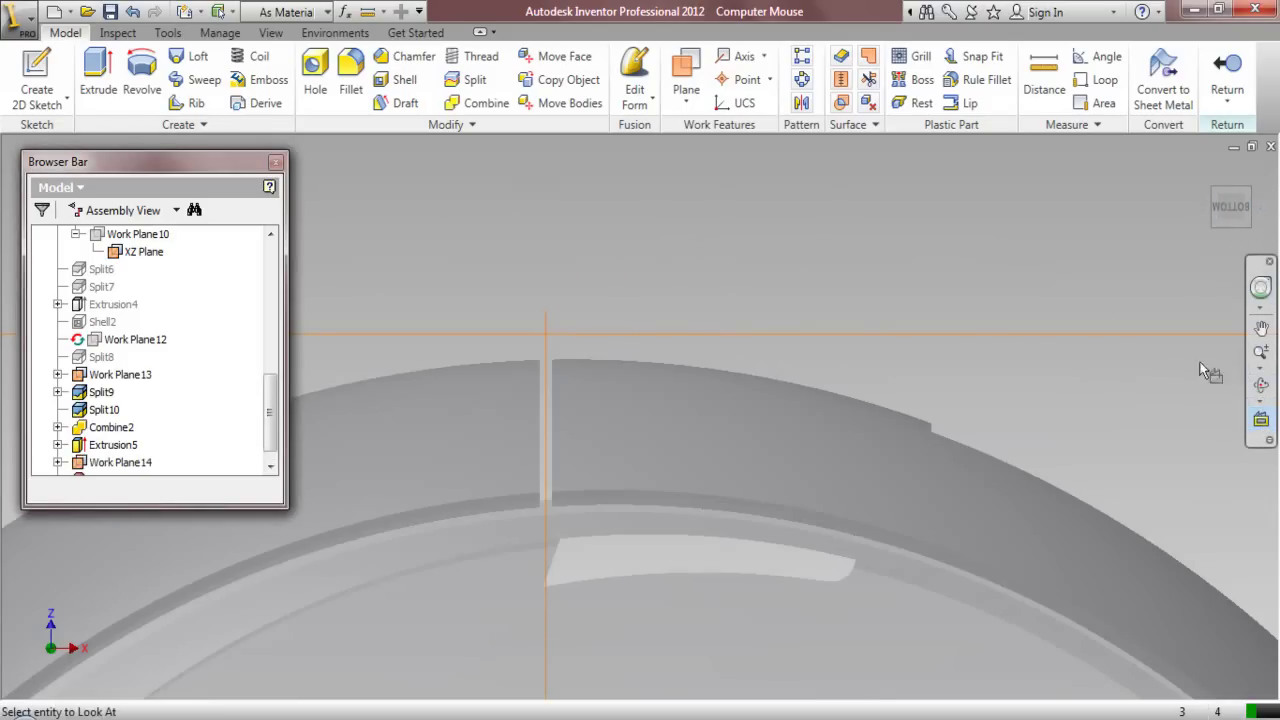
click(1182, 332)
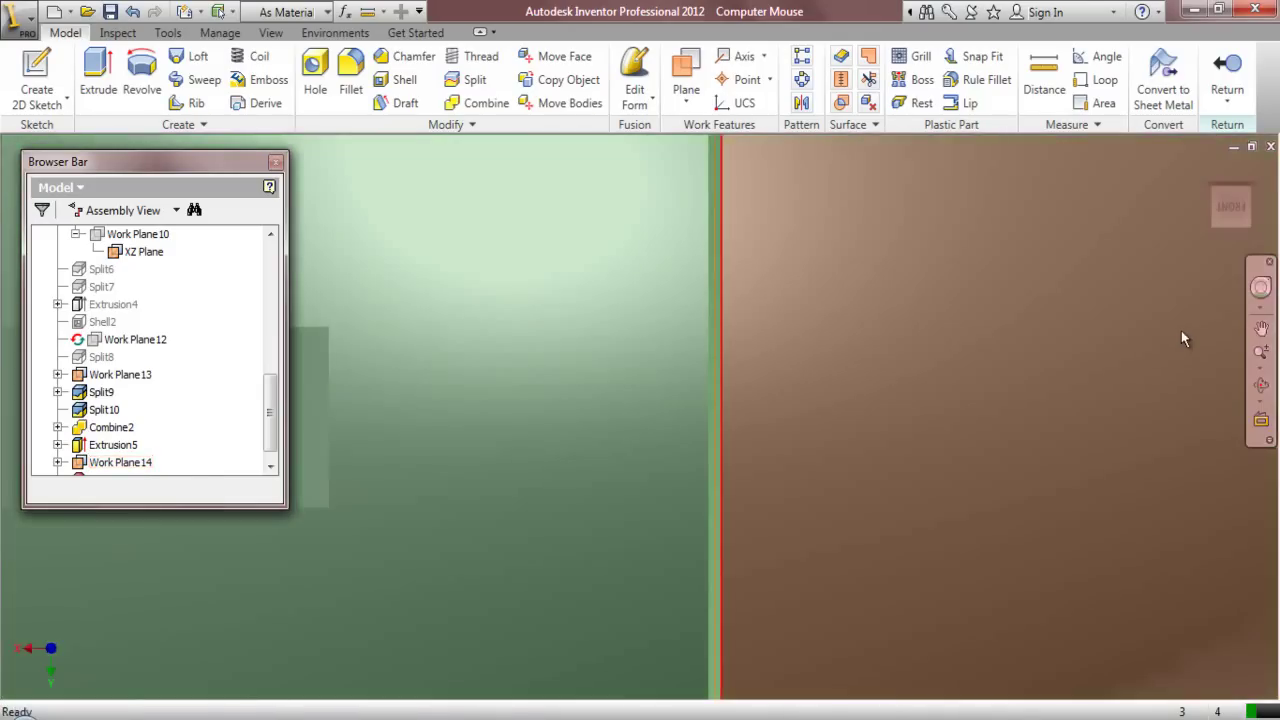
click(1264, 180)
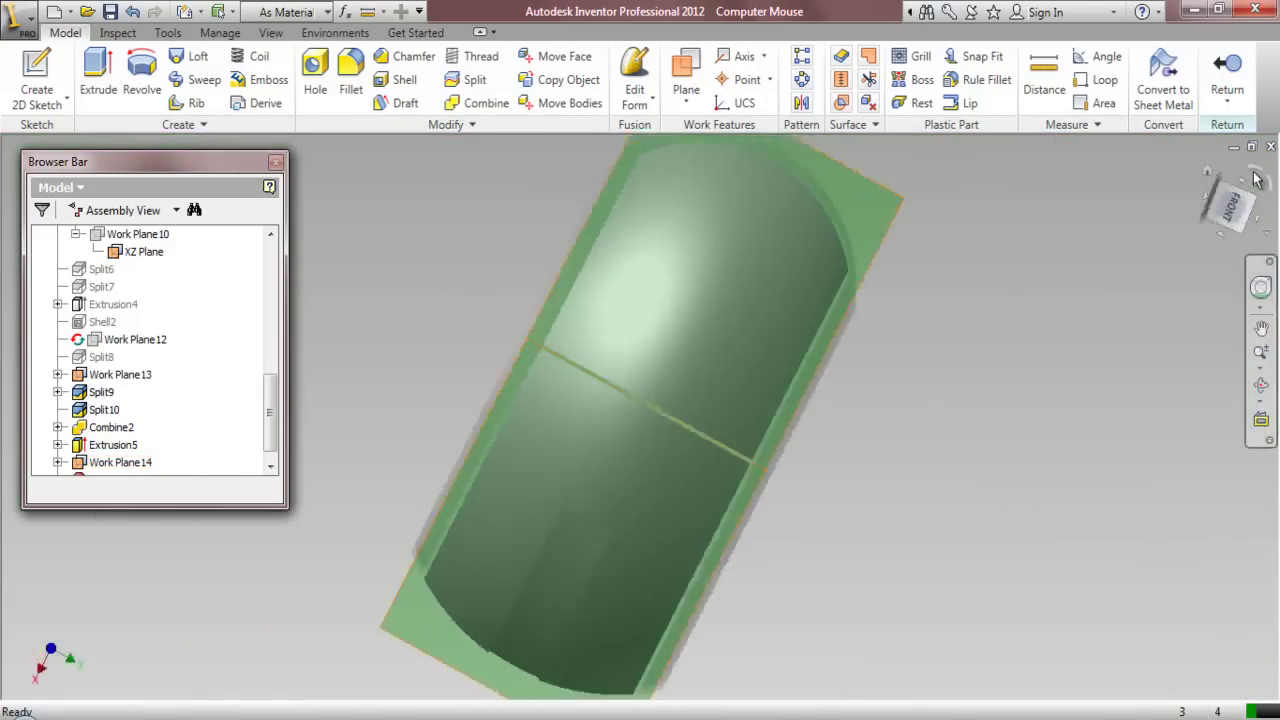
scroll(641, 510, up, 3)
scroll(708, 466, down, 3)
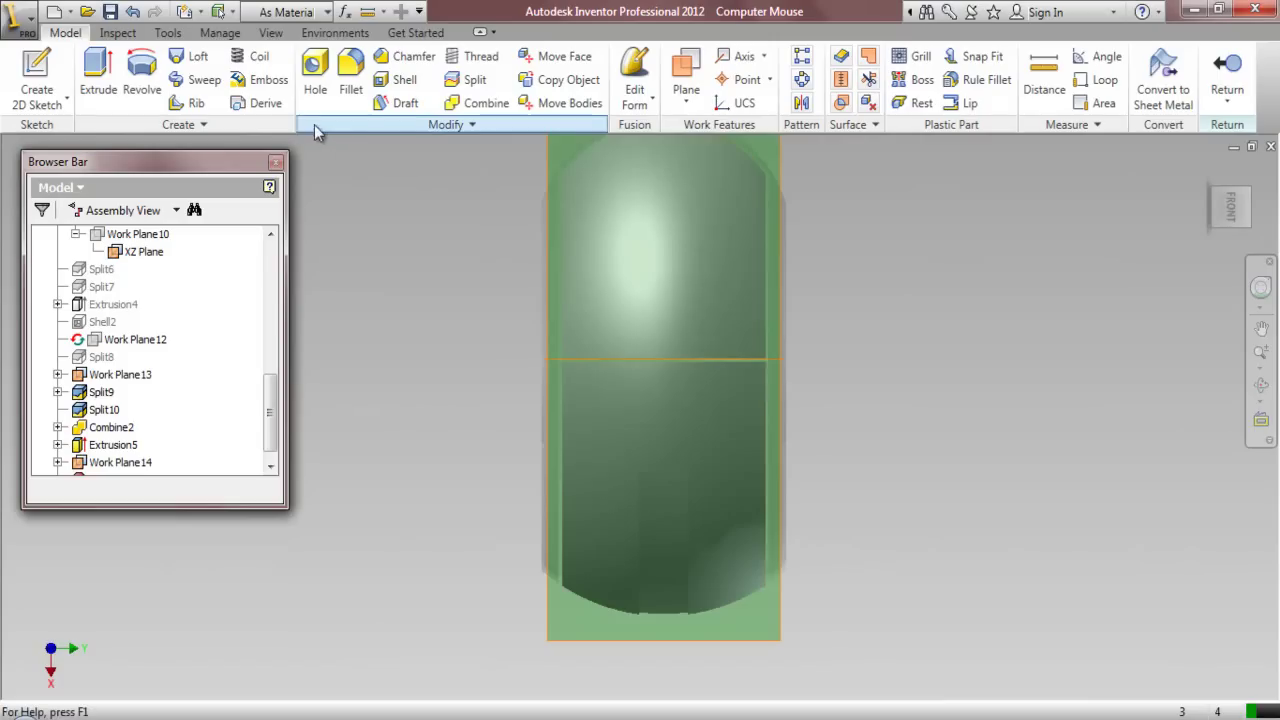
click(36, 72)
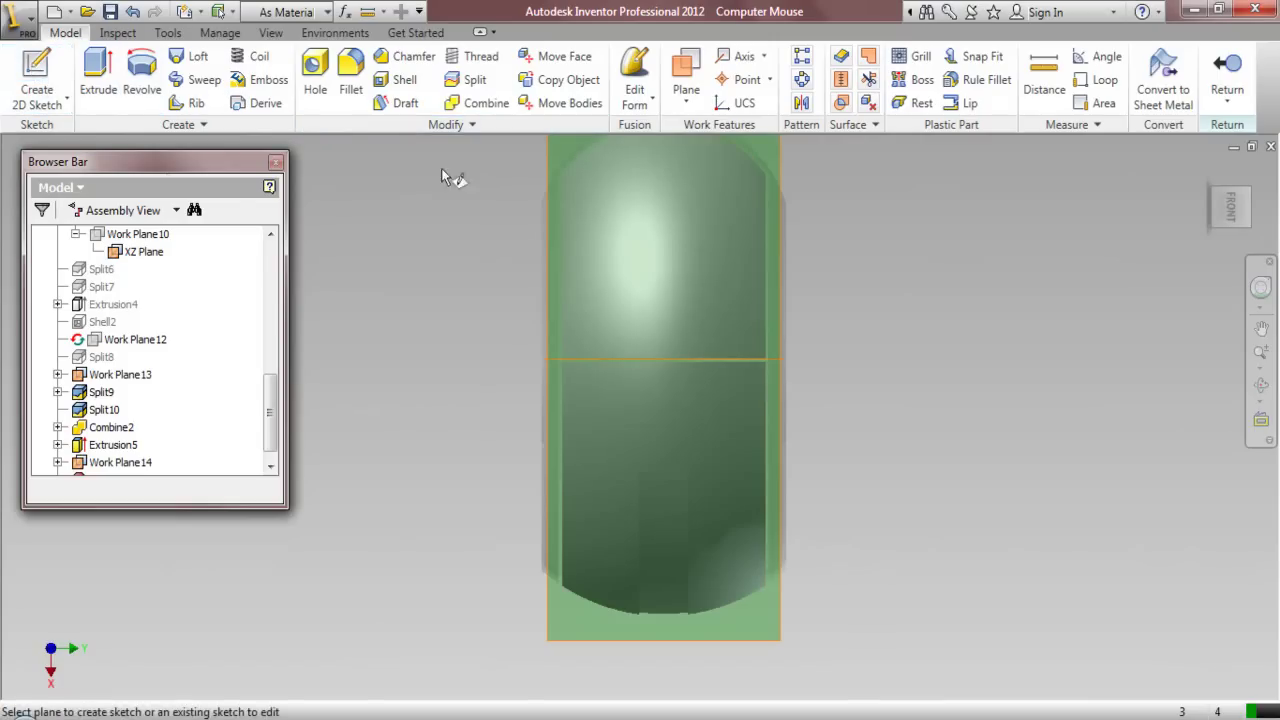
scroll(222, 432, down, 1)
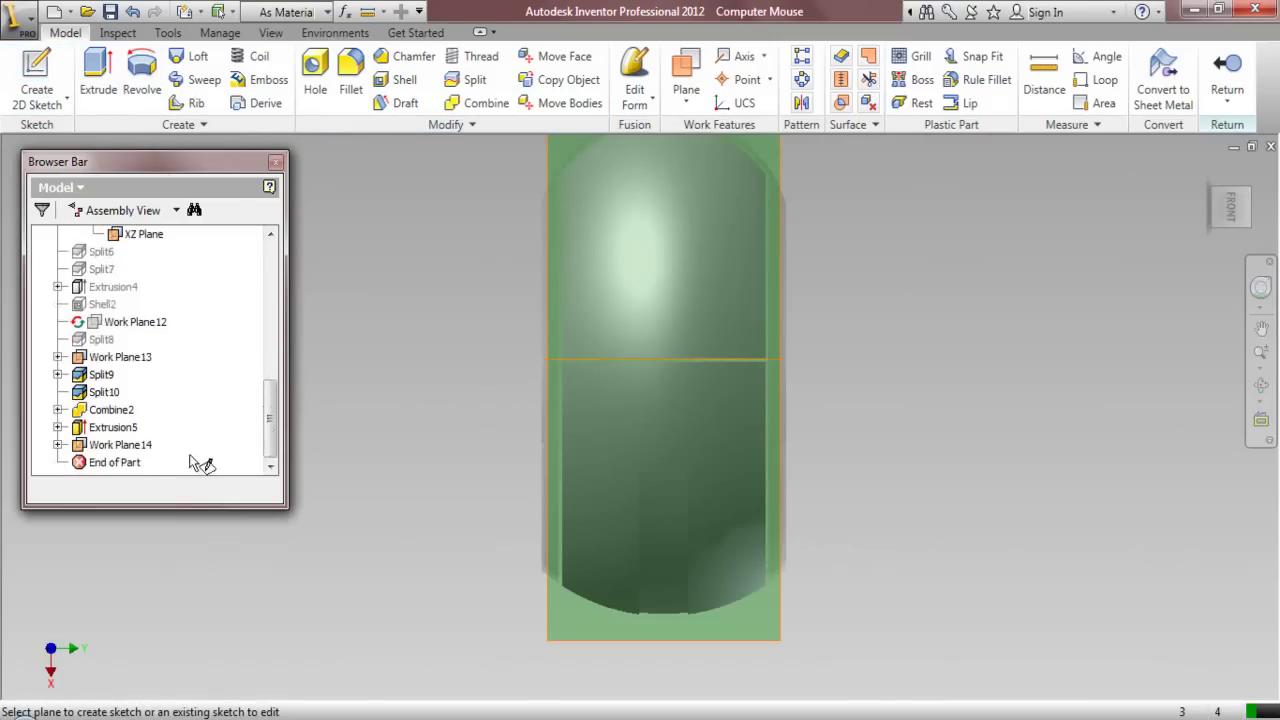
click(158, 446)
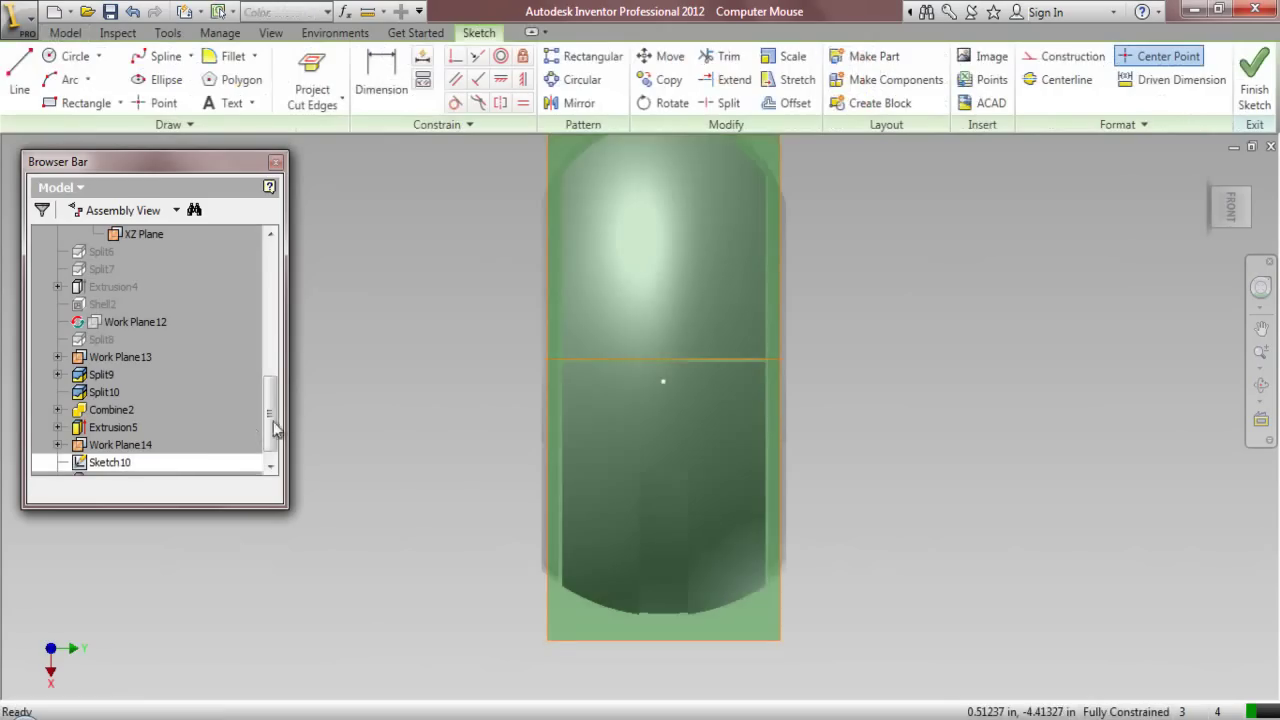
Project Work Plane13 and the origin XY Plane into the sketch as reference lines across and along the shell
click(330, 105)
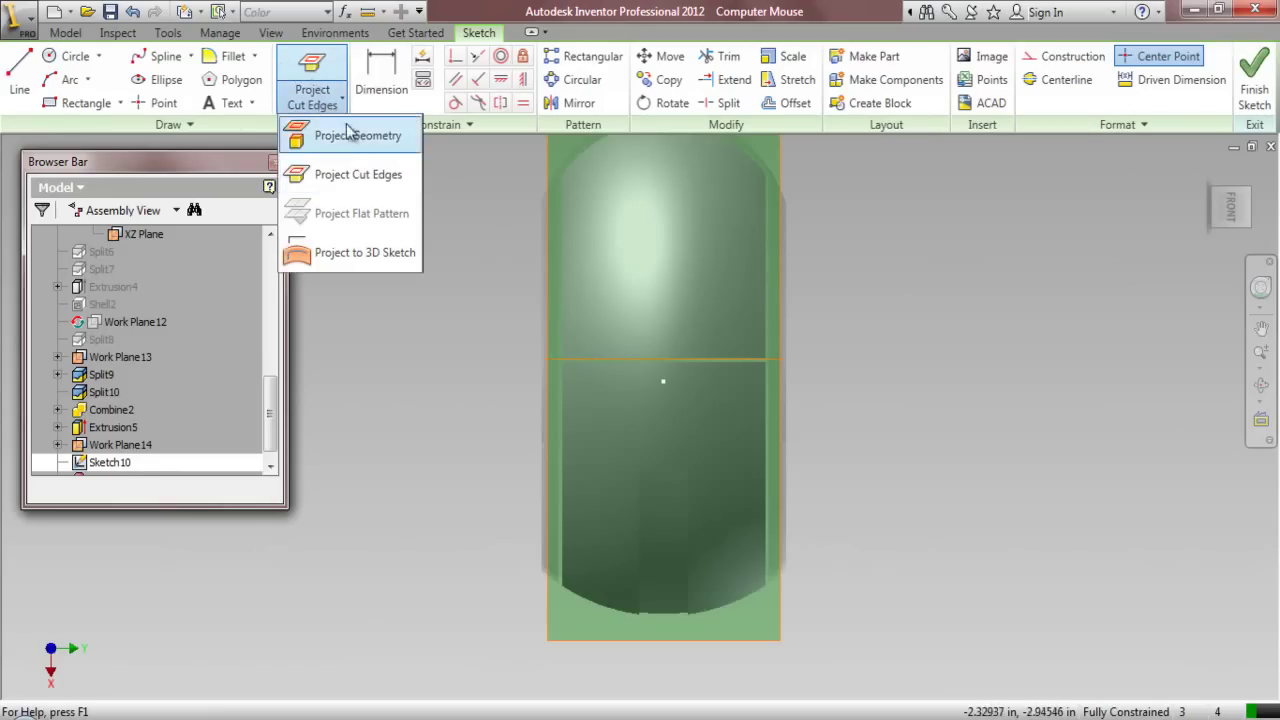
click(355, 140)
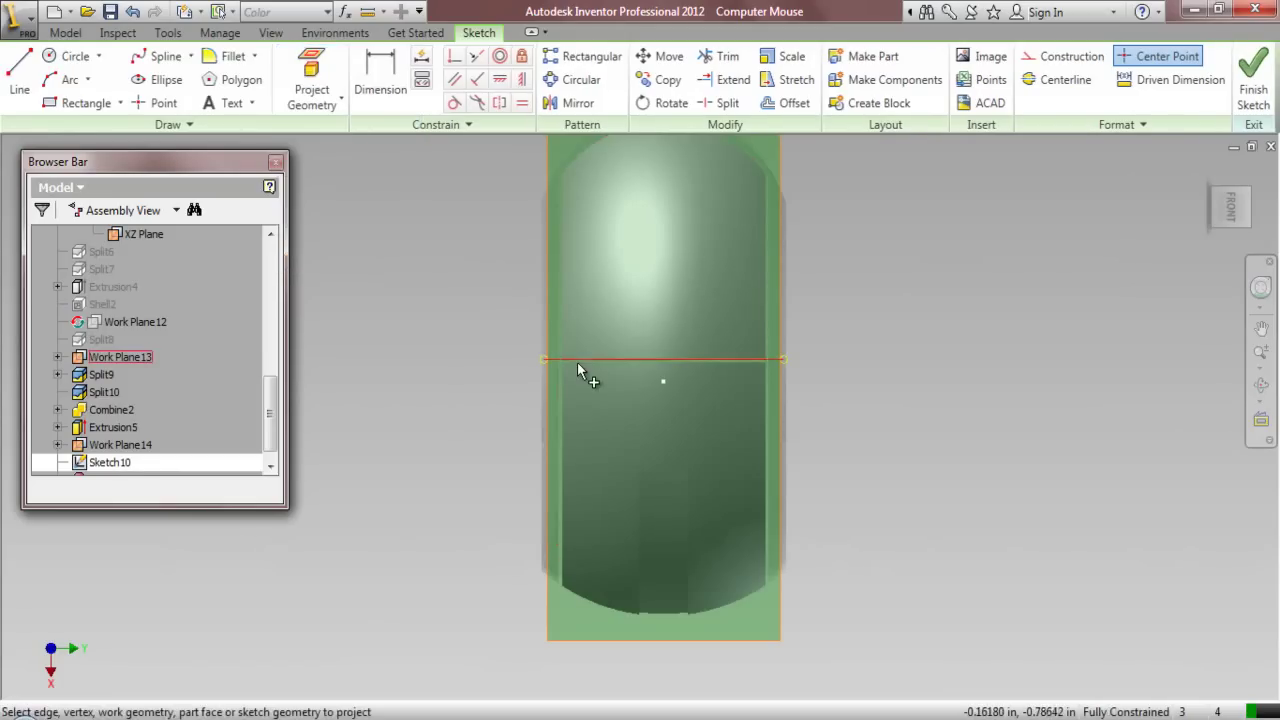
click(677, 410)
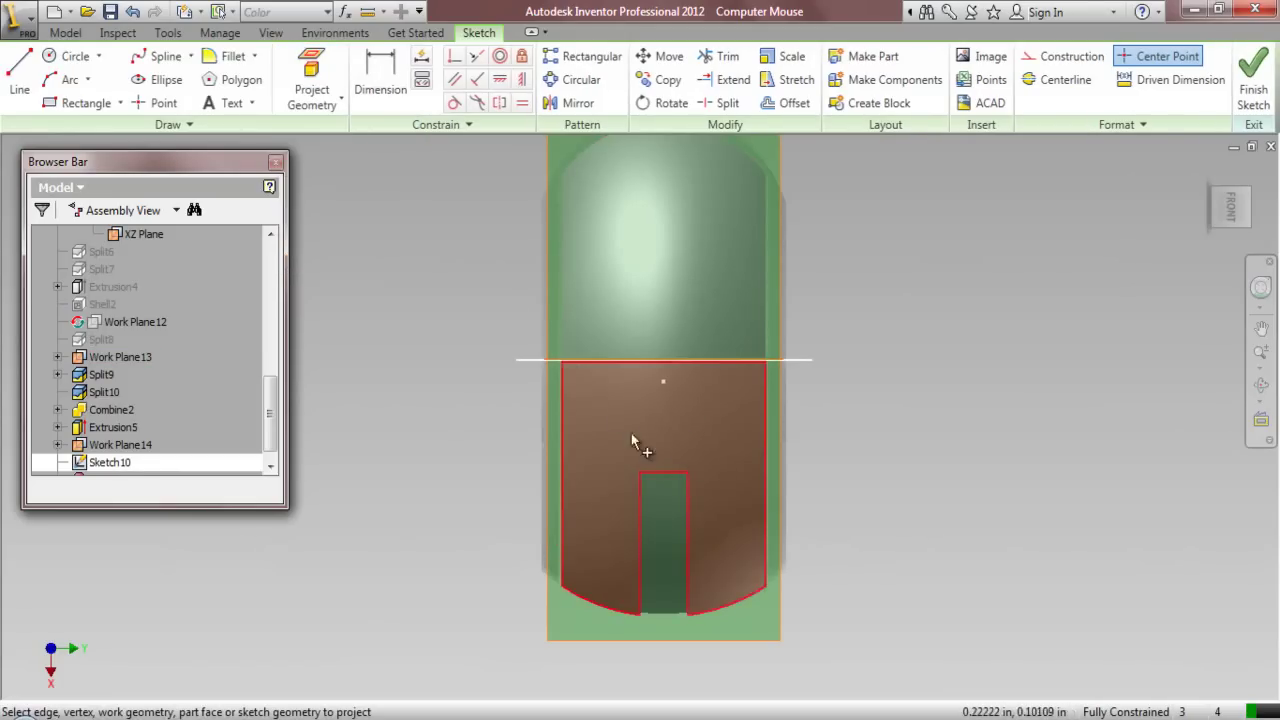
drag(270, 414, 273, 314)
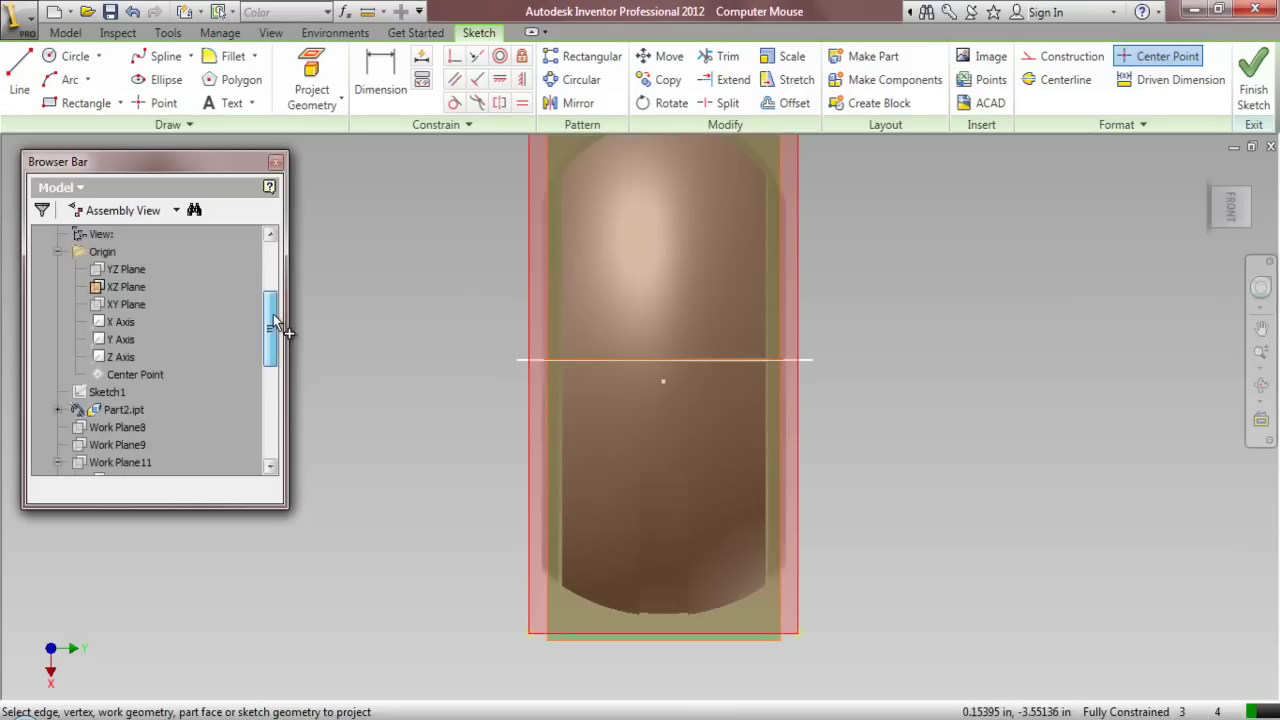
click(130, 302)
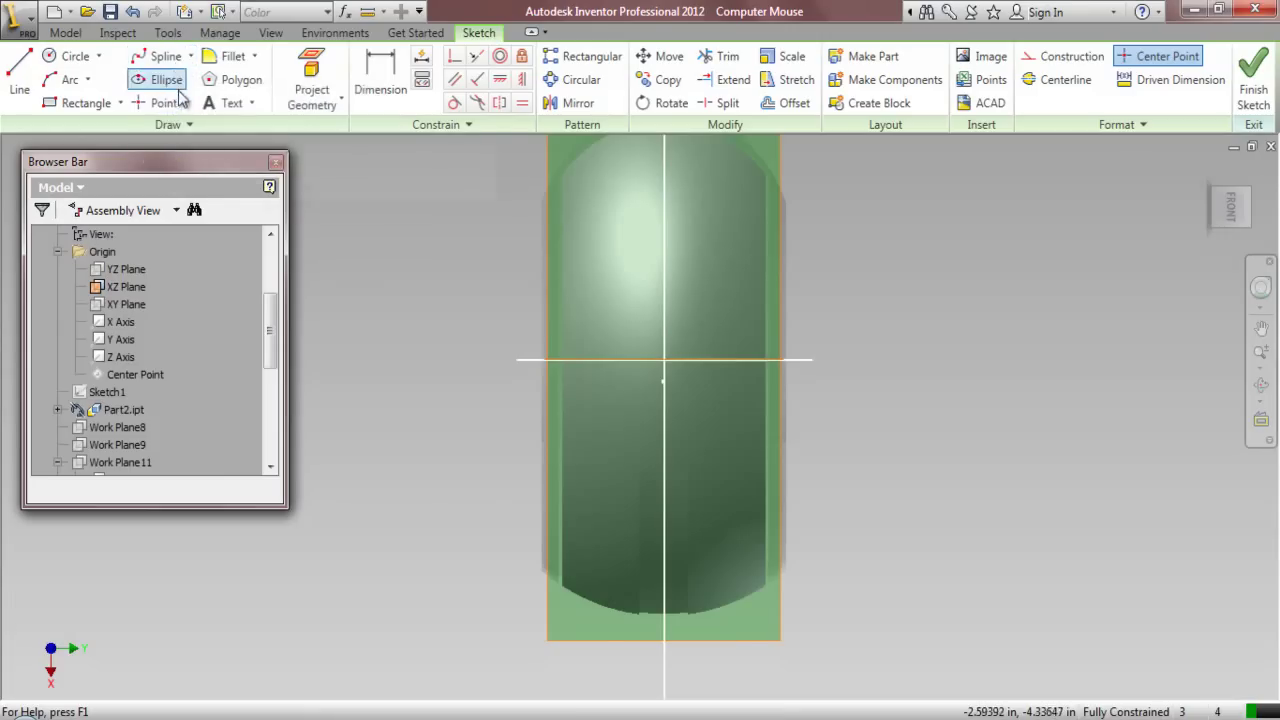
Sketch a two-point rectangle about 1.06 in wide and 0.97 in high across the lengthwise reference line, below the projected Work Plane13 line
click(86, 103)
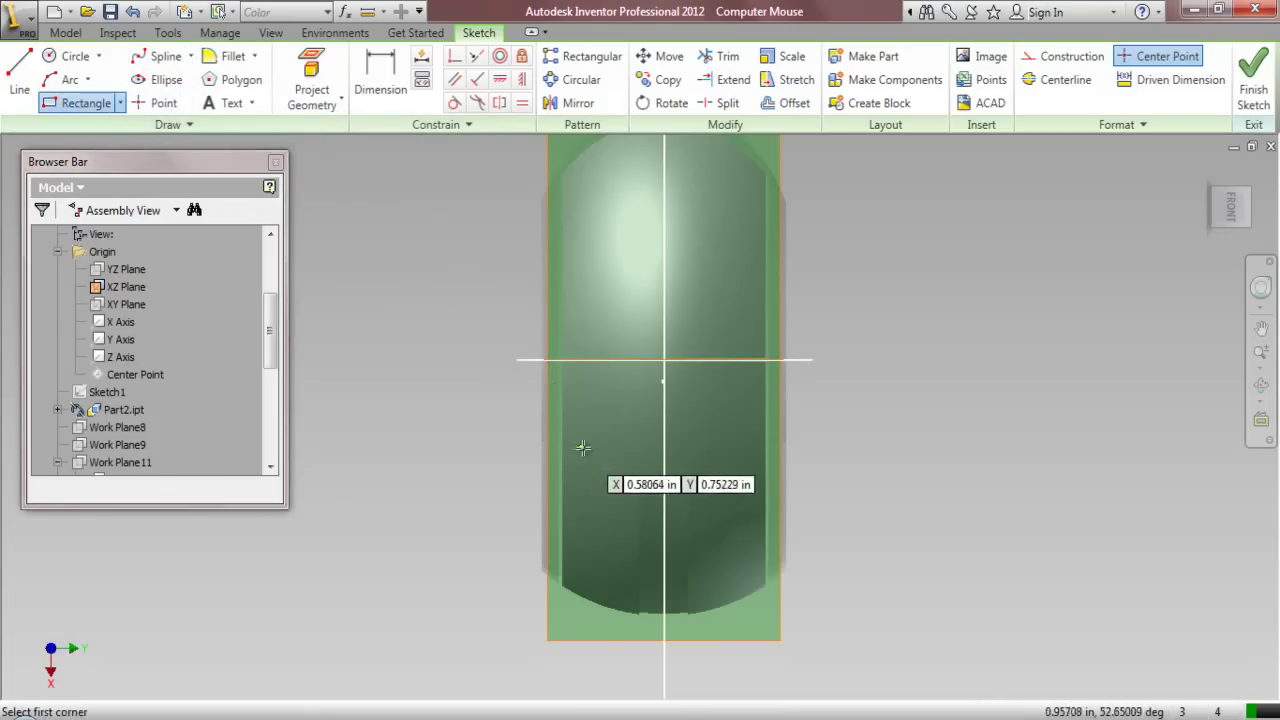
click(615, 450)
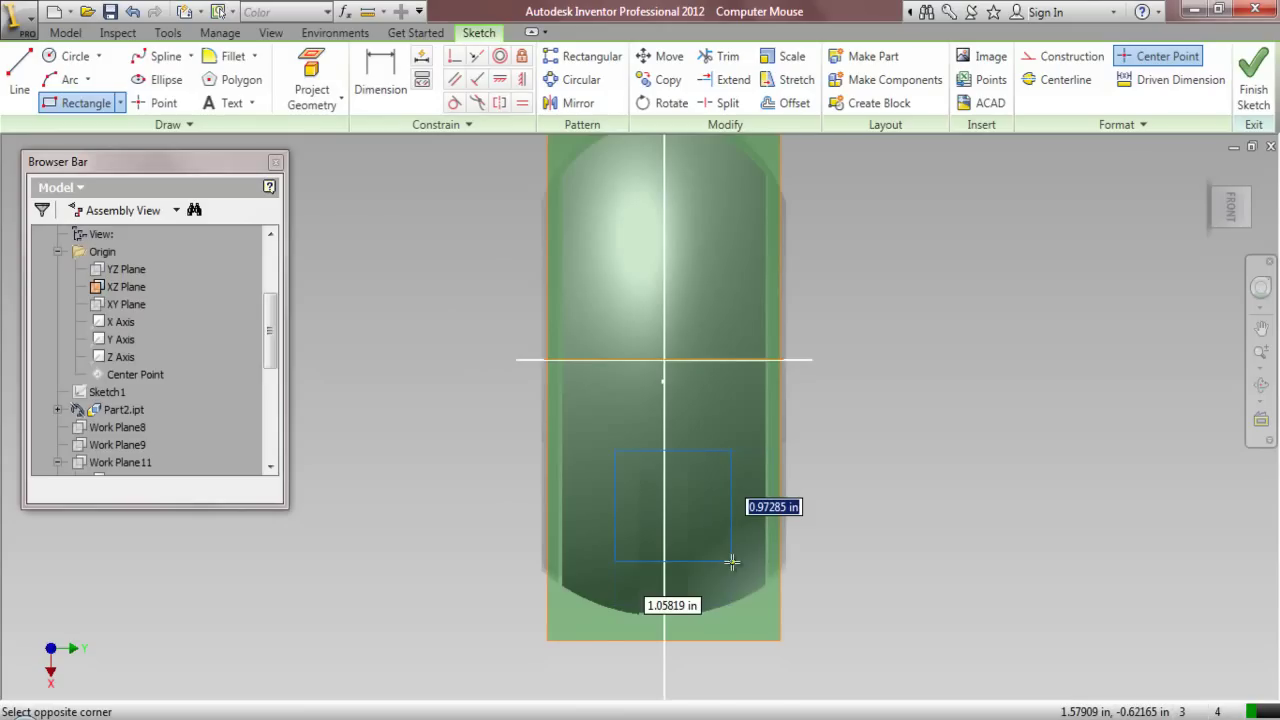
click(732, 562)
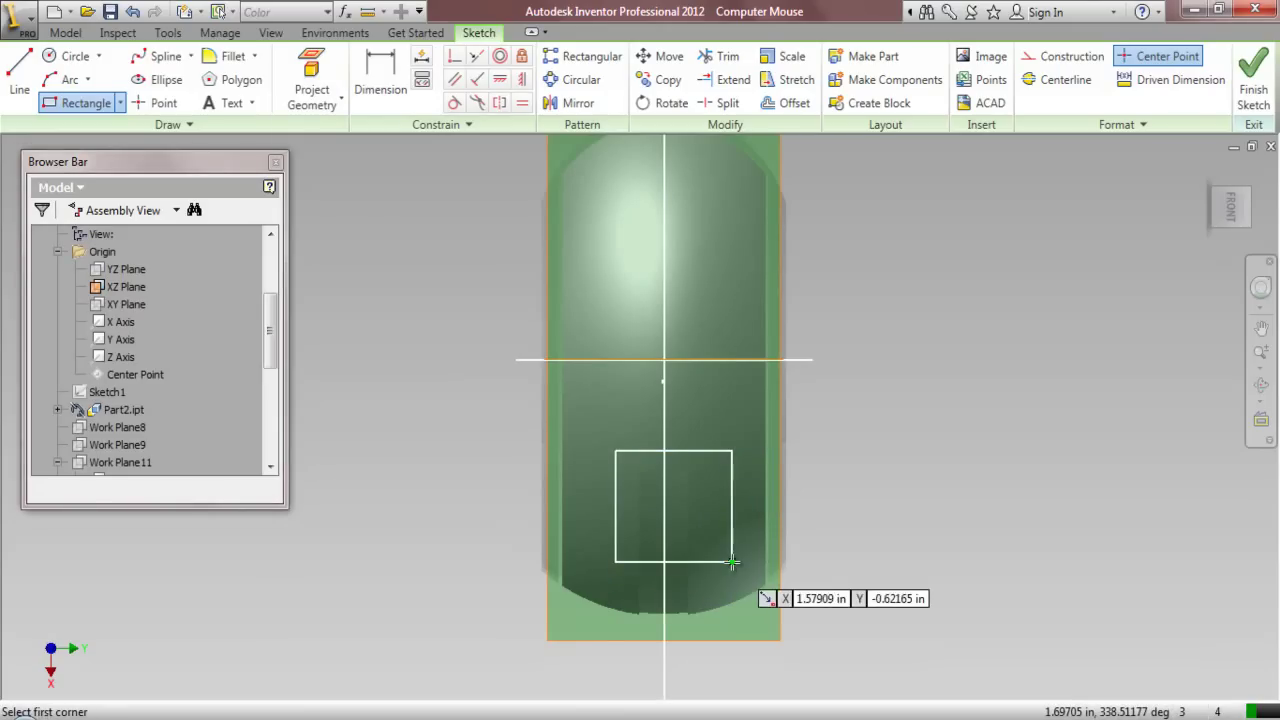
right_click(848, 480)
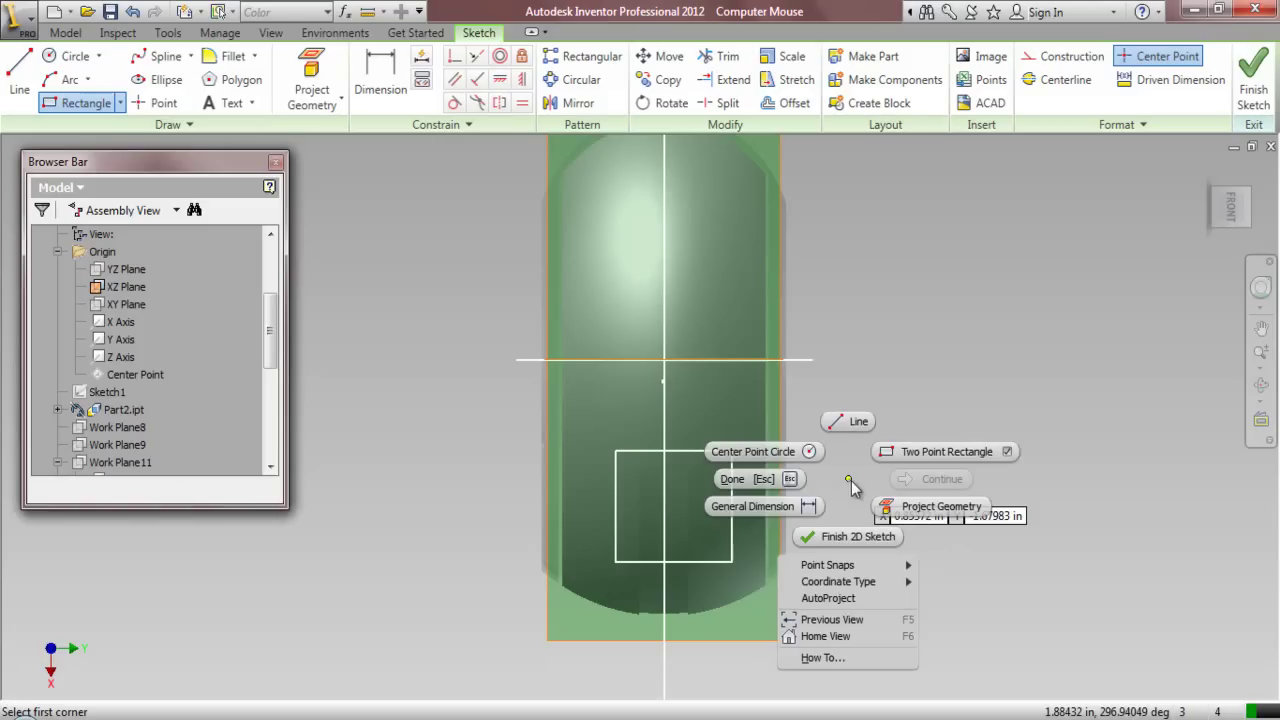
click(790, 479)
Dimension the rectangle with a height of .55609 in and a width of .3125 in
key(d)
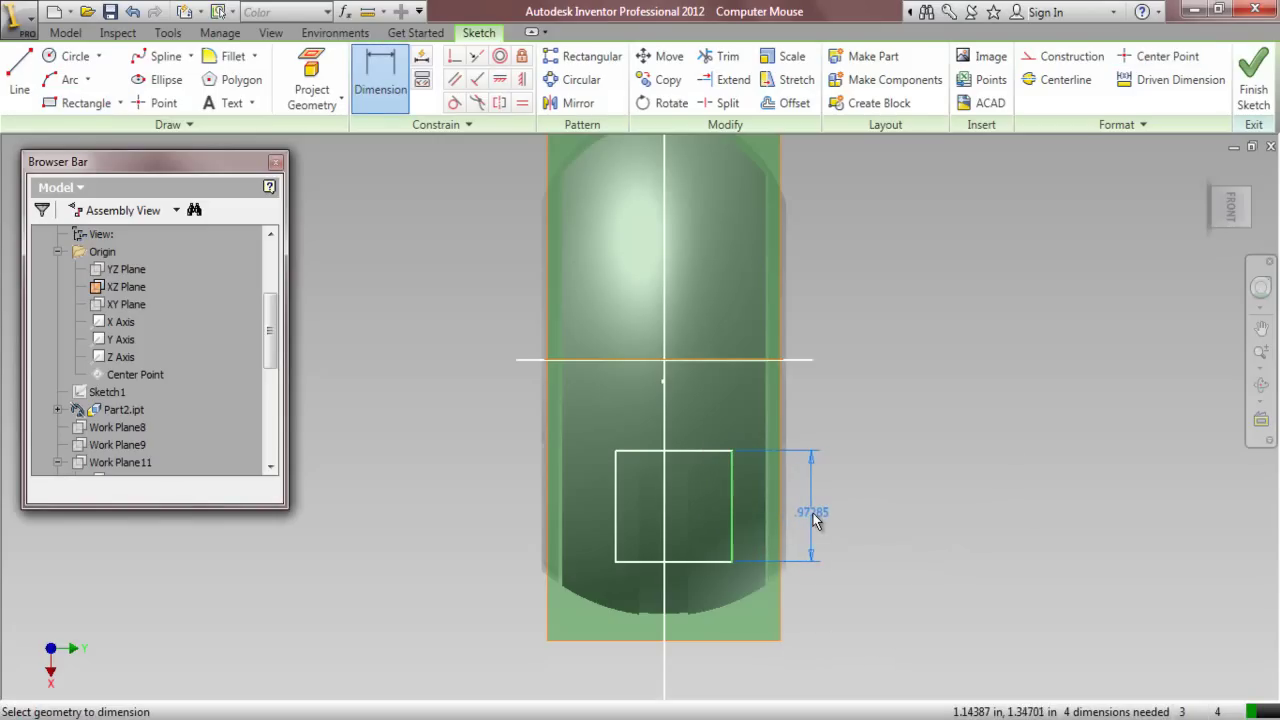
click(815, 519)
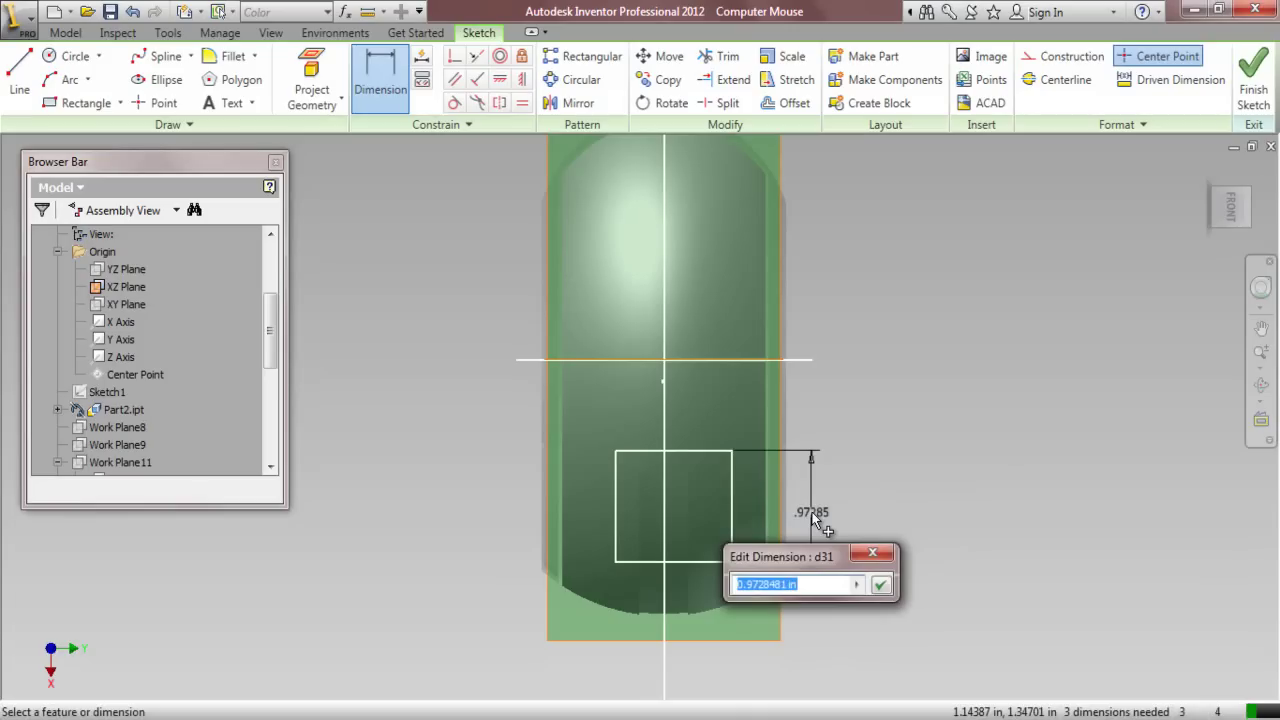
text(.)
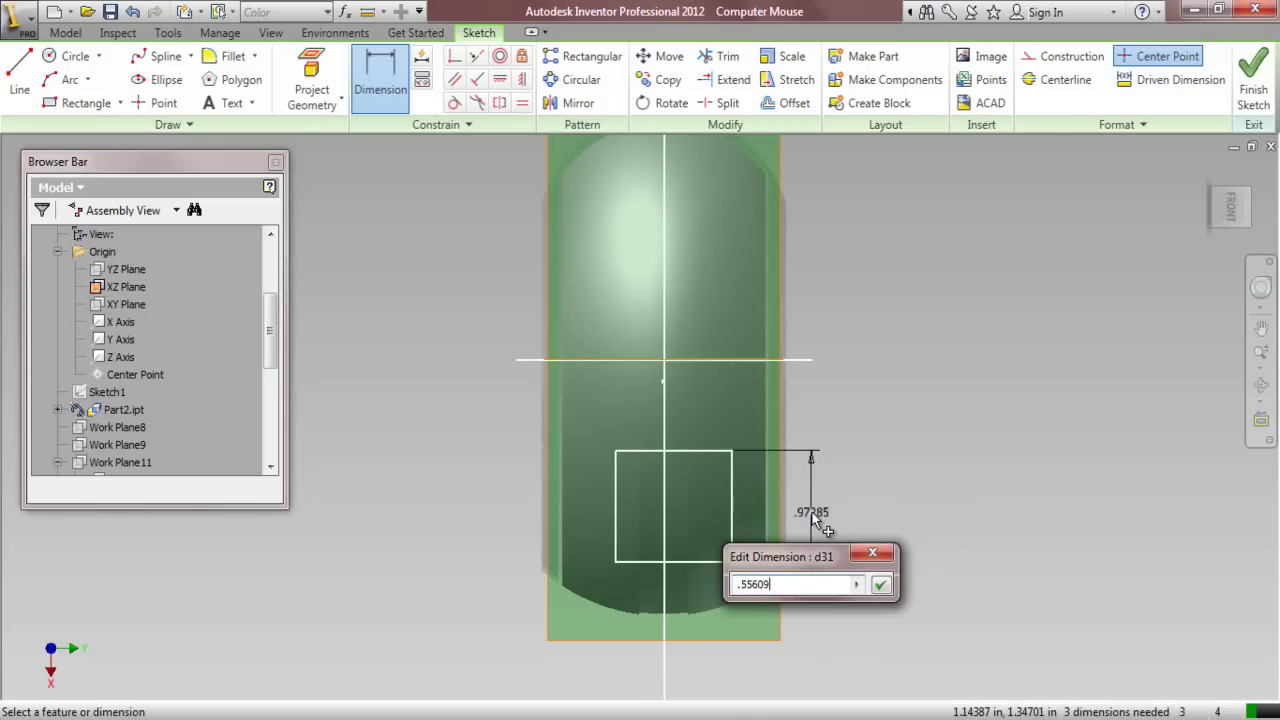
text(55609)
key(Return)
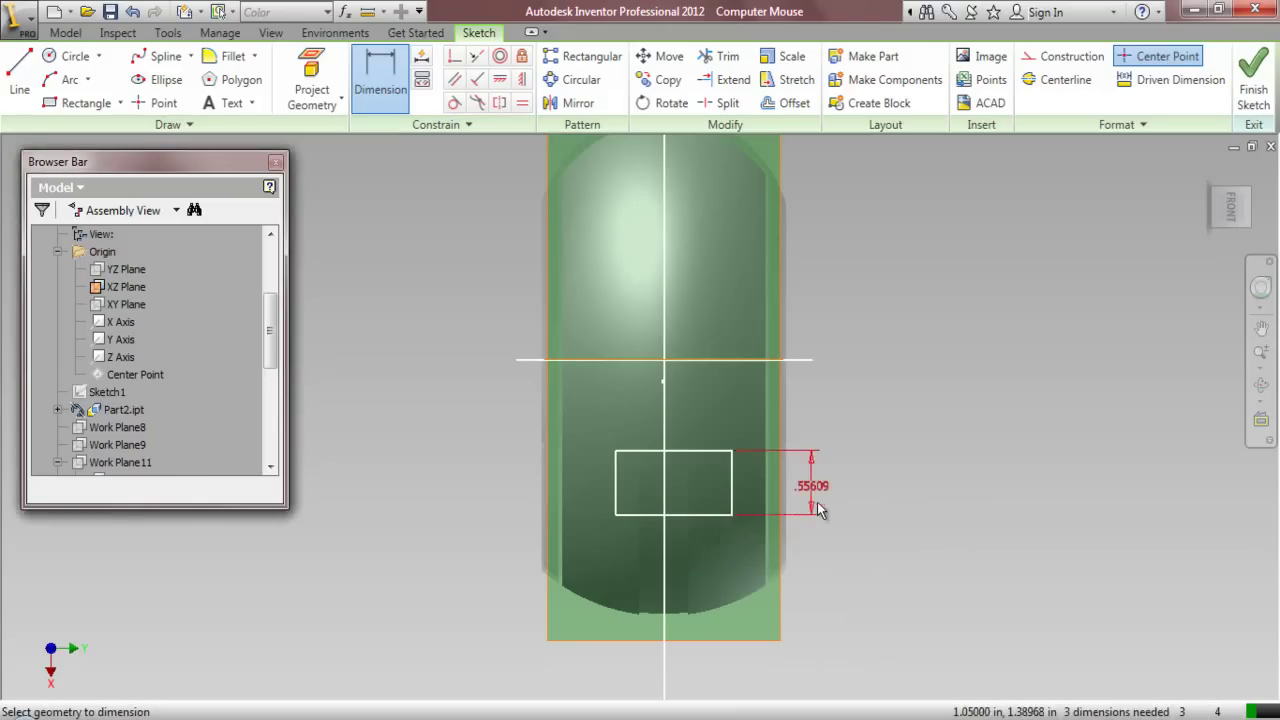
click(695, 451)
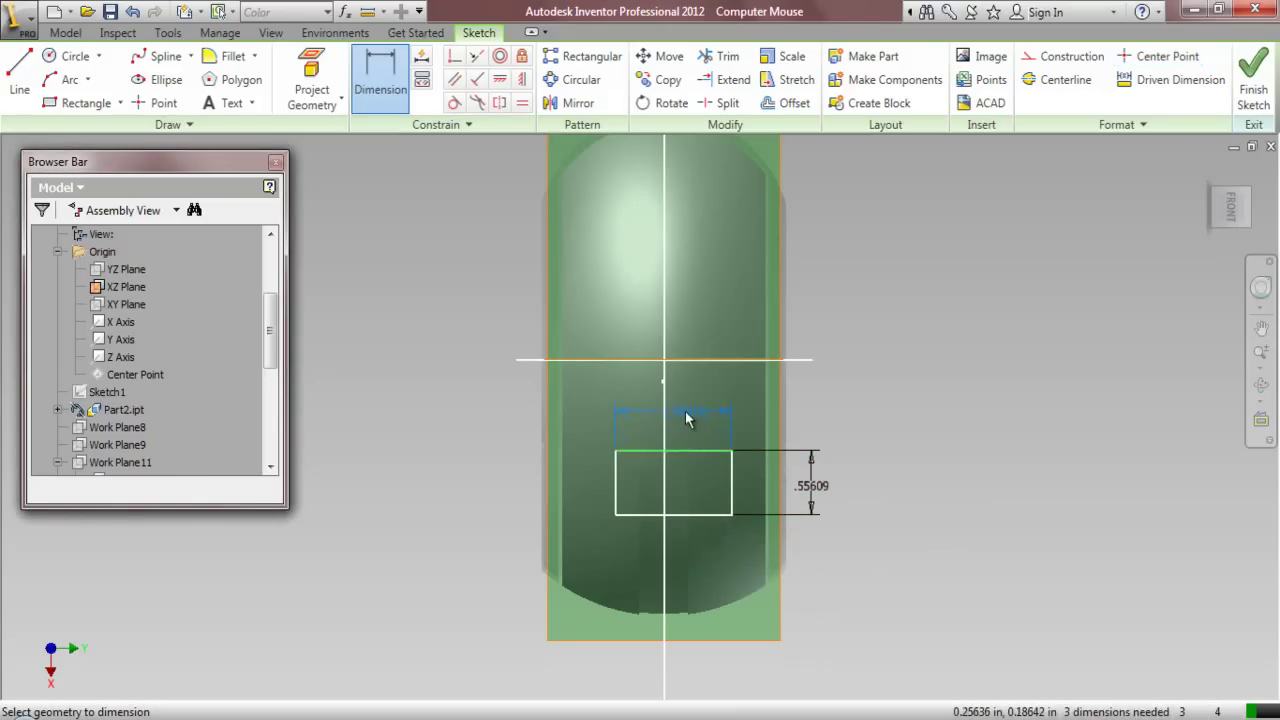
click(686, 418)
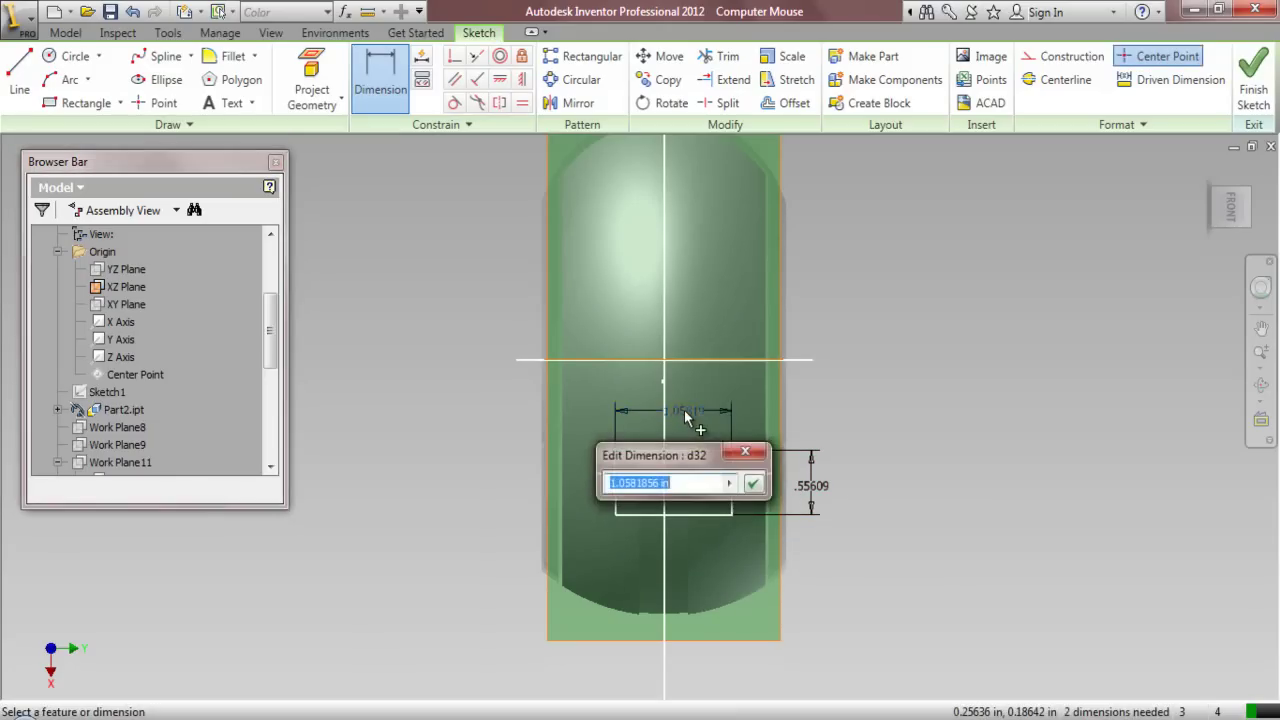
text(.3125)
key(Return)
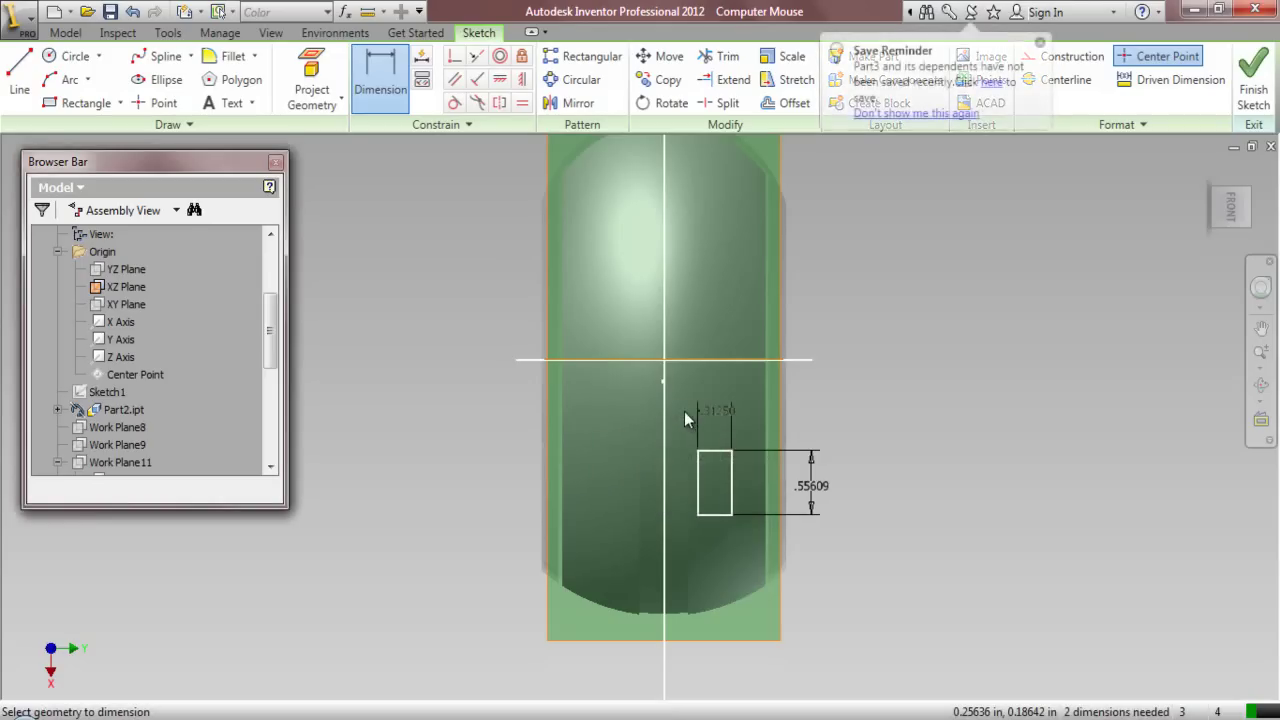
Centre the rectangle by constraining its upper edge's midpoint coincident with the lengthwise reference line
click(455, 60)
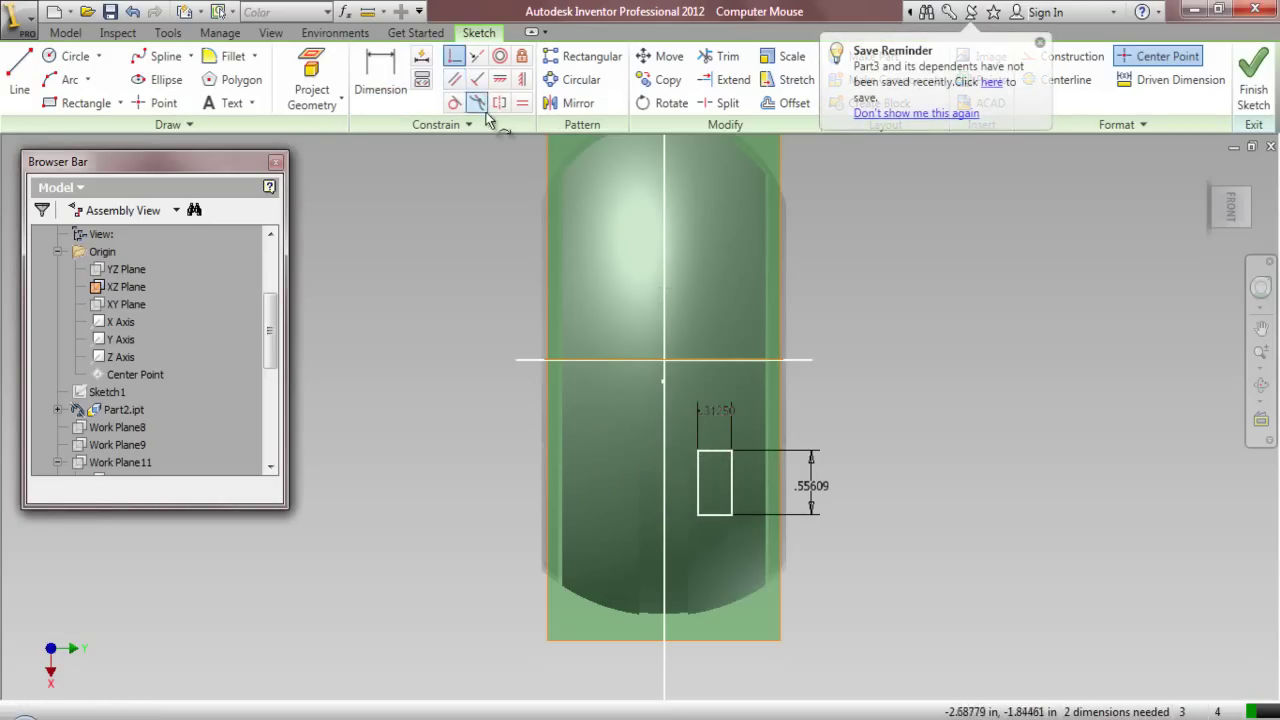
click(714, 451)
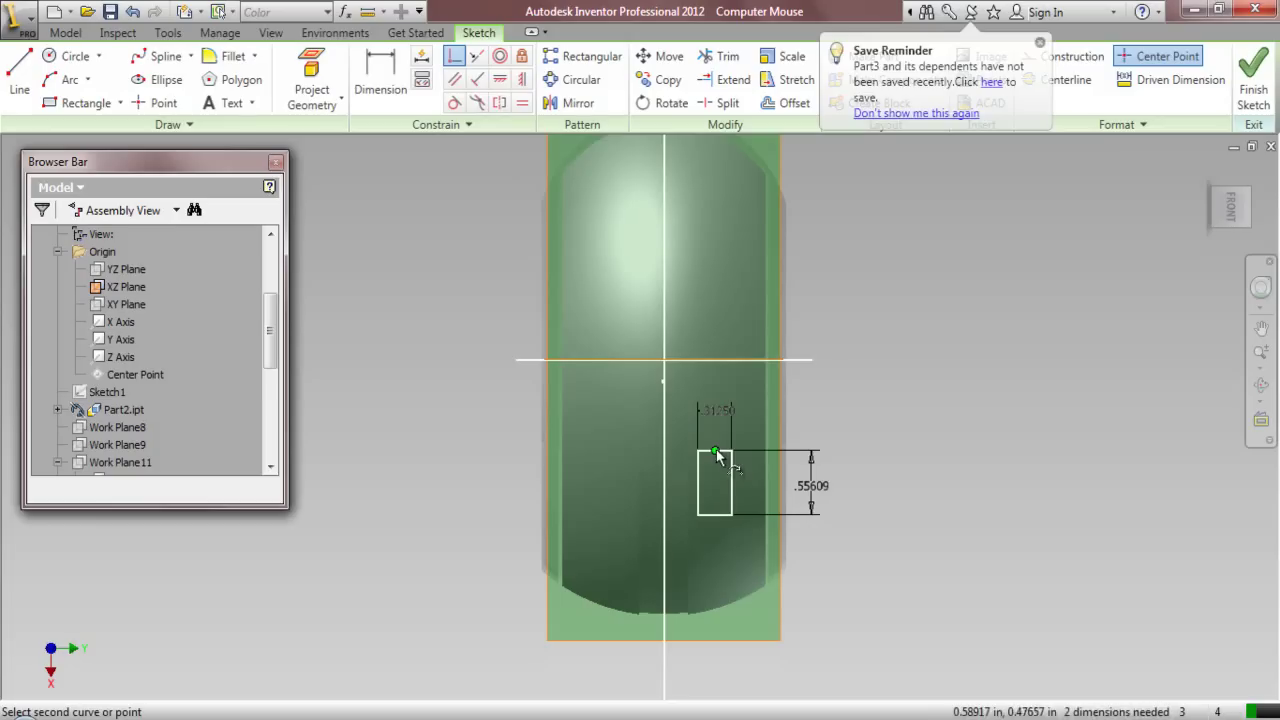
click(666, 470)
key(Escape)
Dimension the rectangle's upper edge 1.34661 in from the projected Work Plane13 line and finish the sketch
key(d)
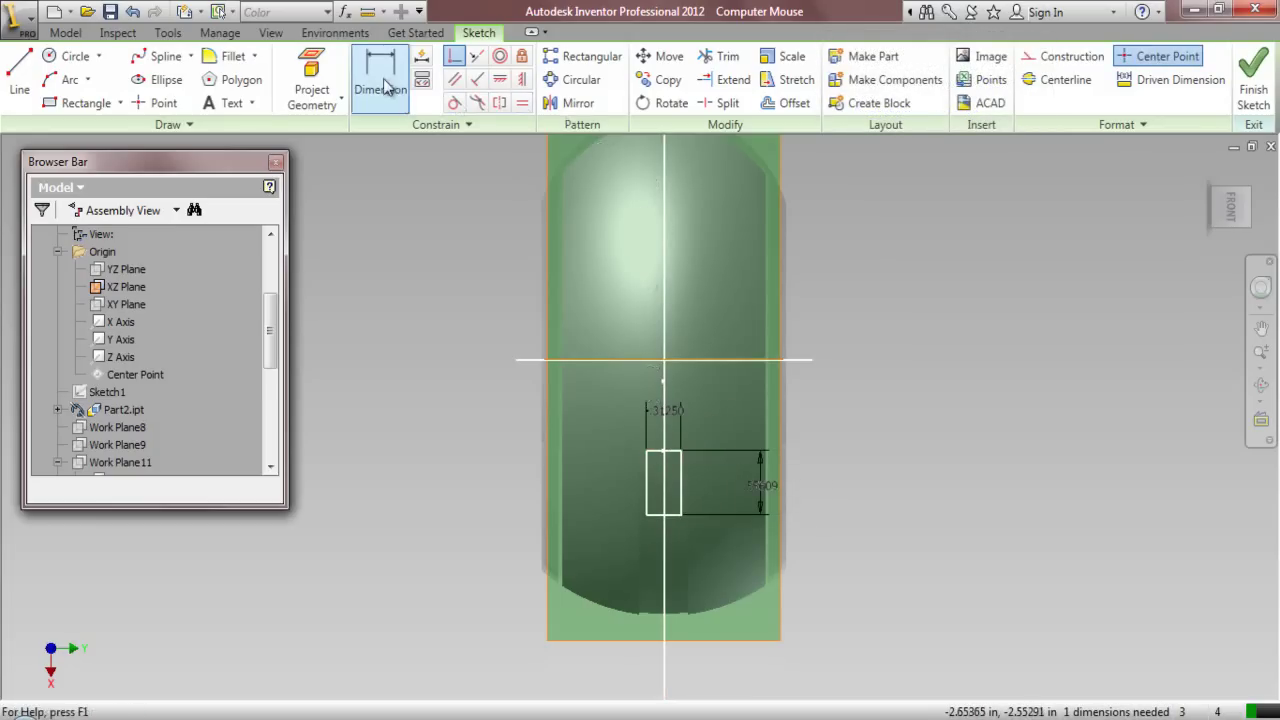
click(702, 360)
click(677, 452)
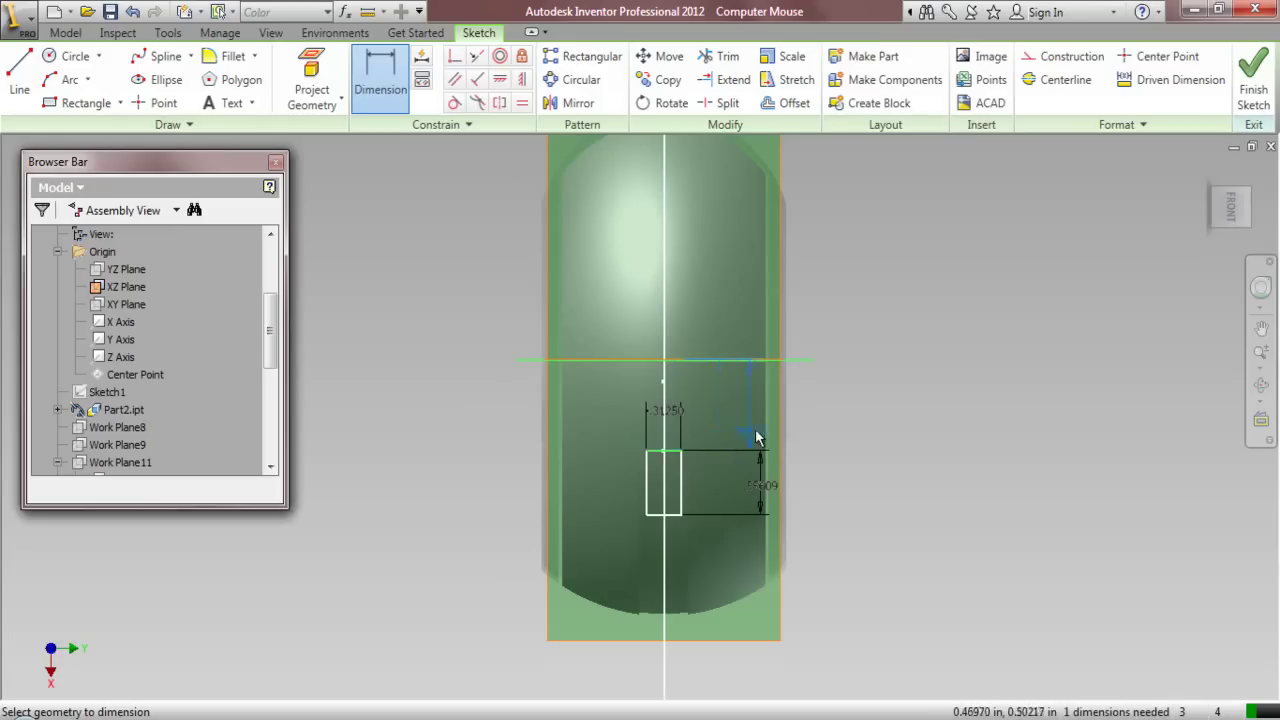
click(800, 436)
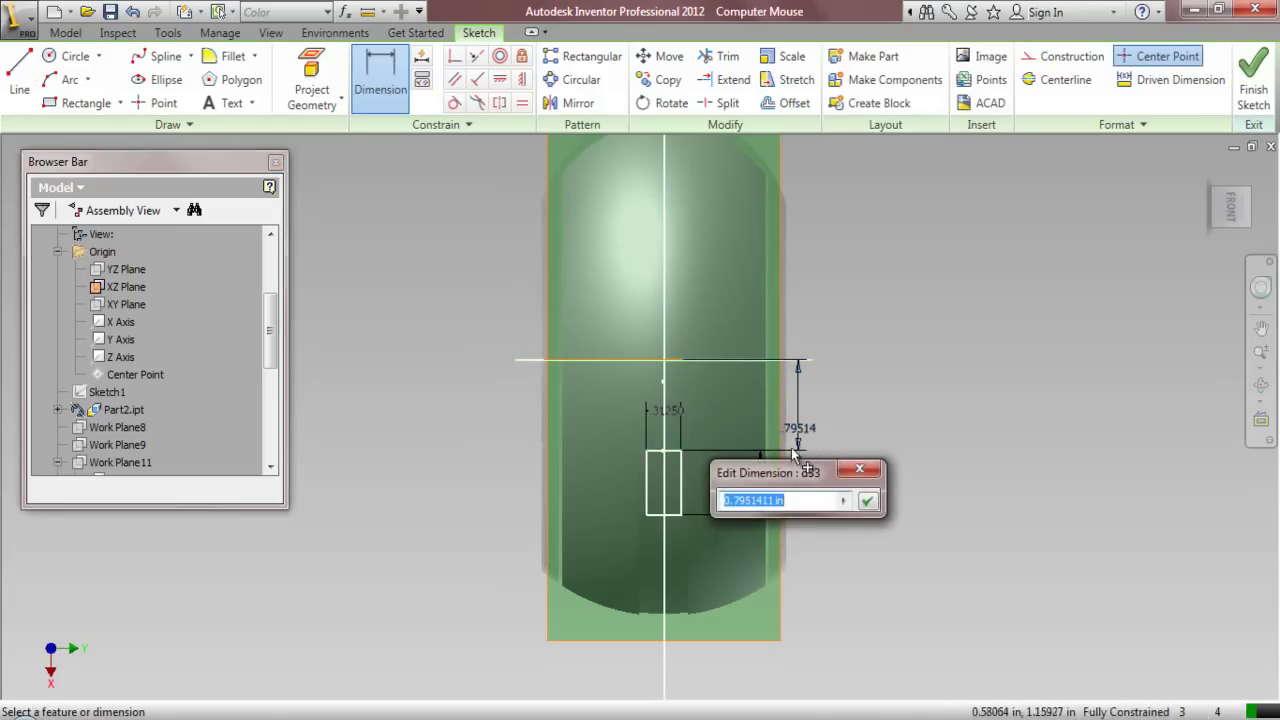
text(1.)
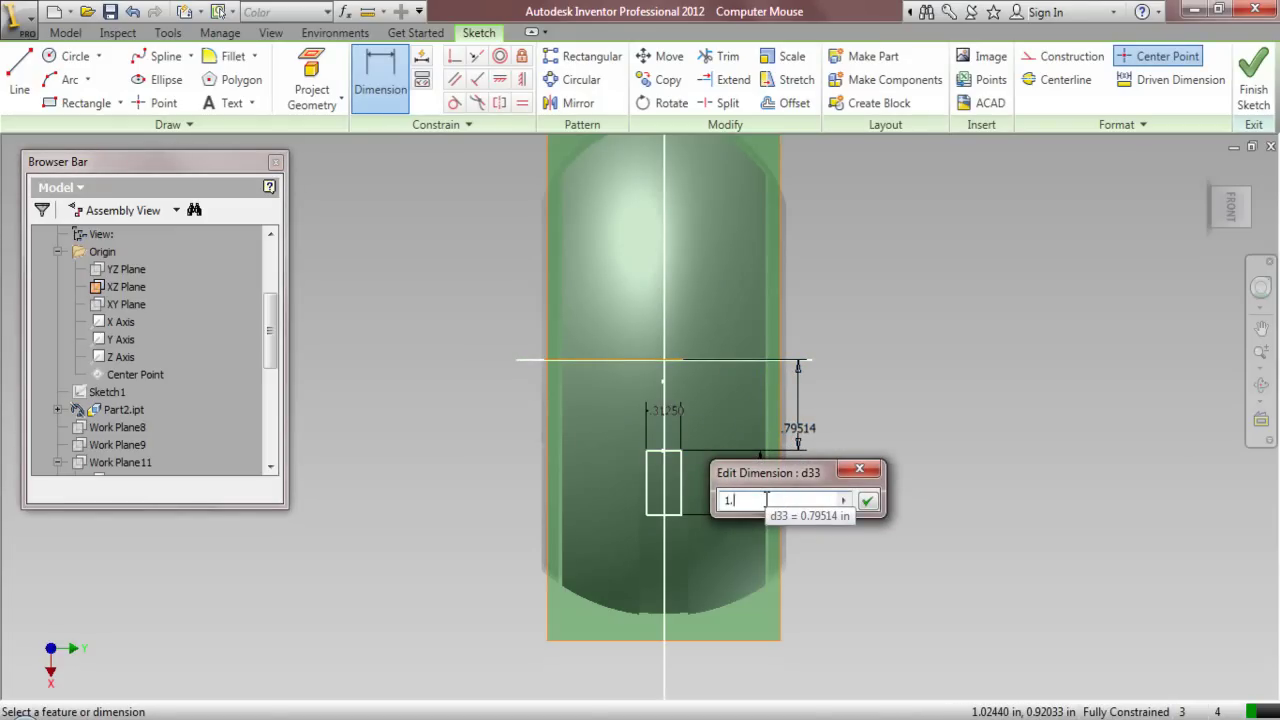
text(34661)
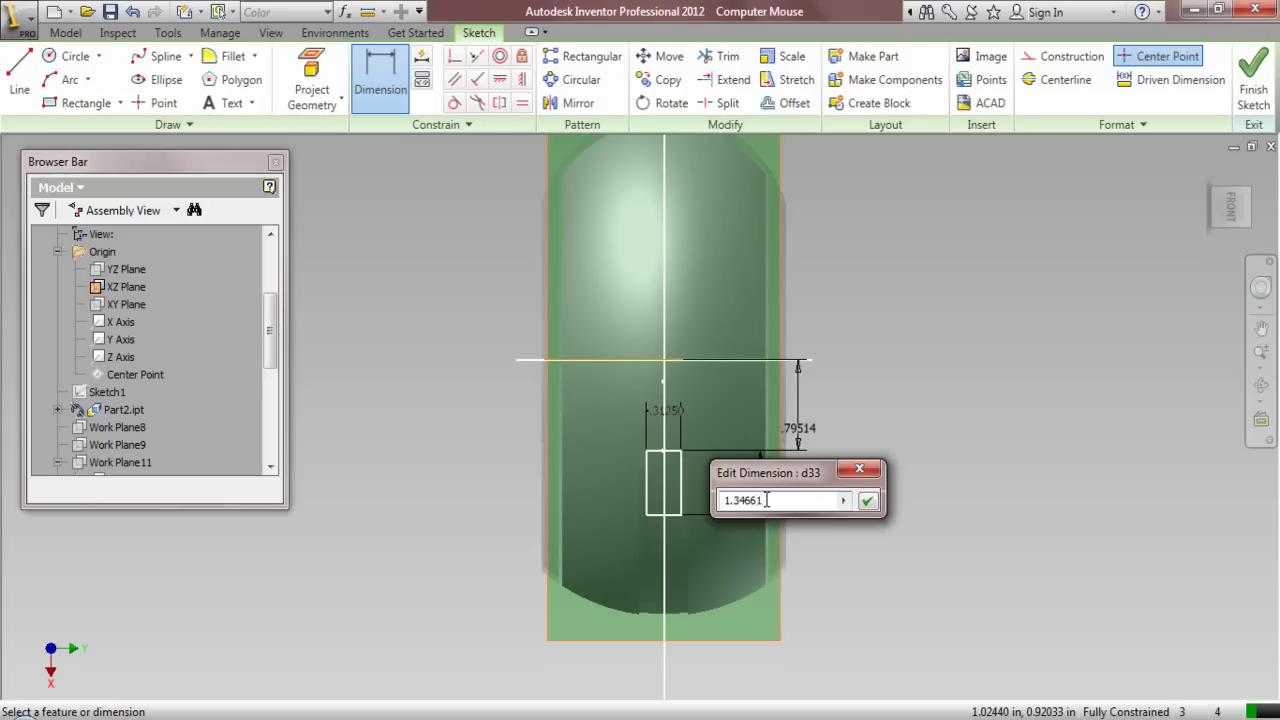
key(Return)
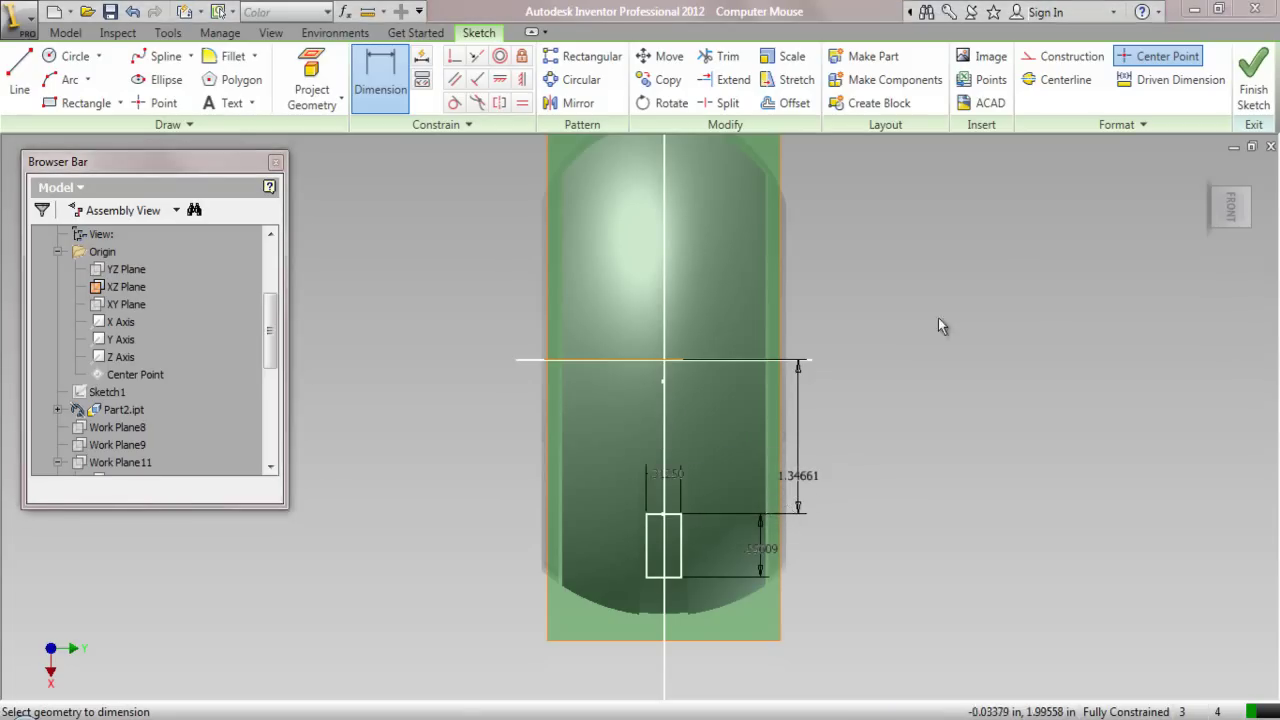
click(1252, 88)
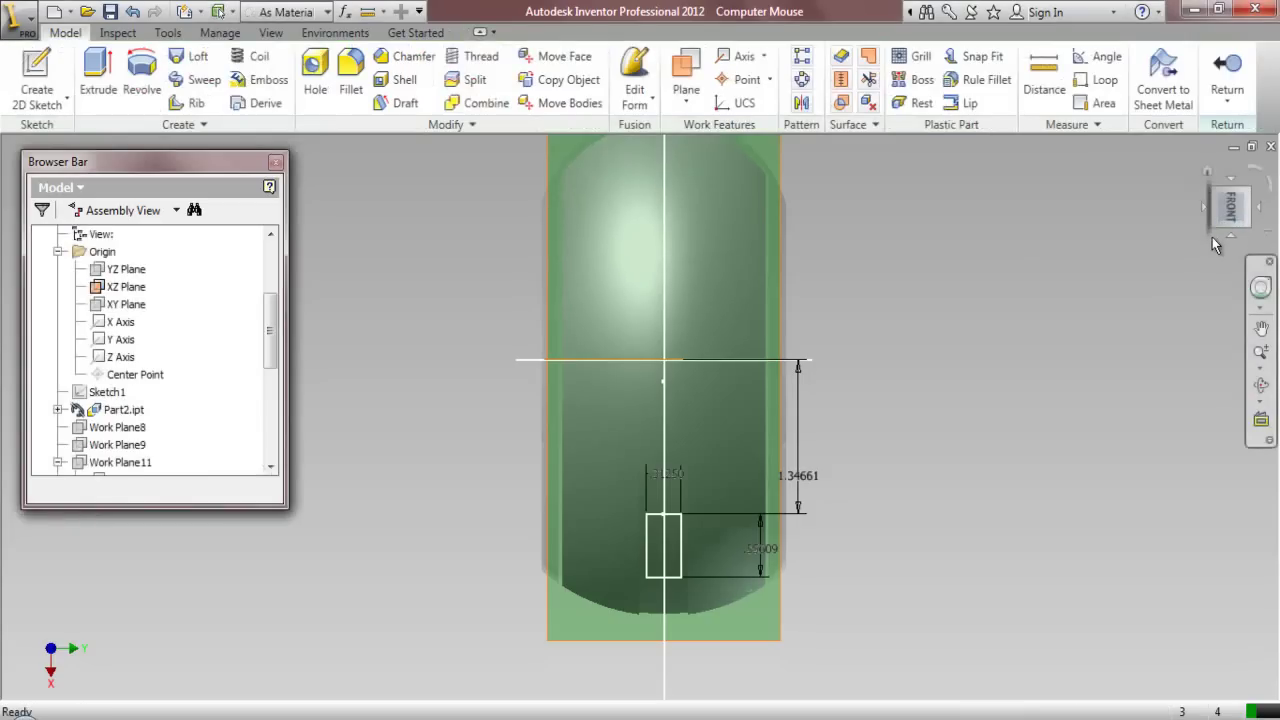
Start a new 3D sketch with the shell's slotted end in view
click(1208, 173)
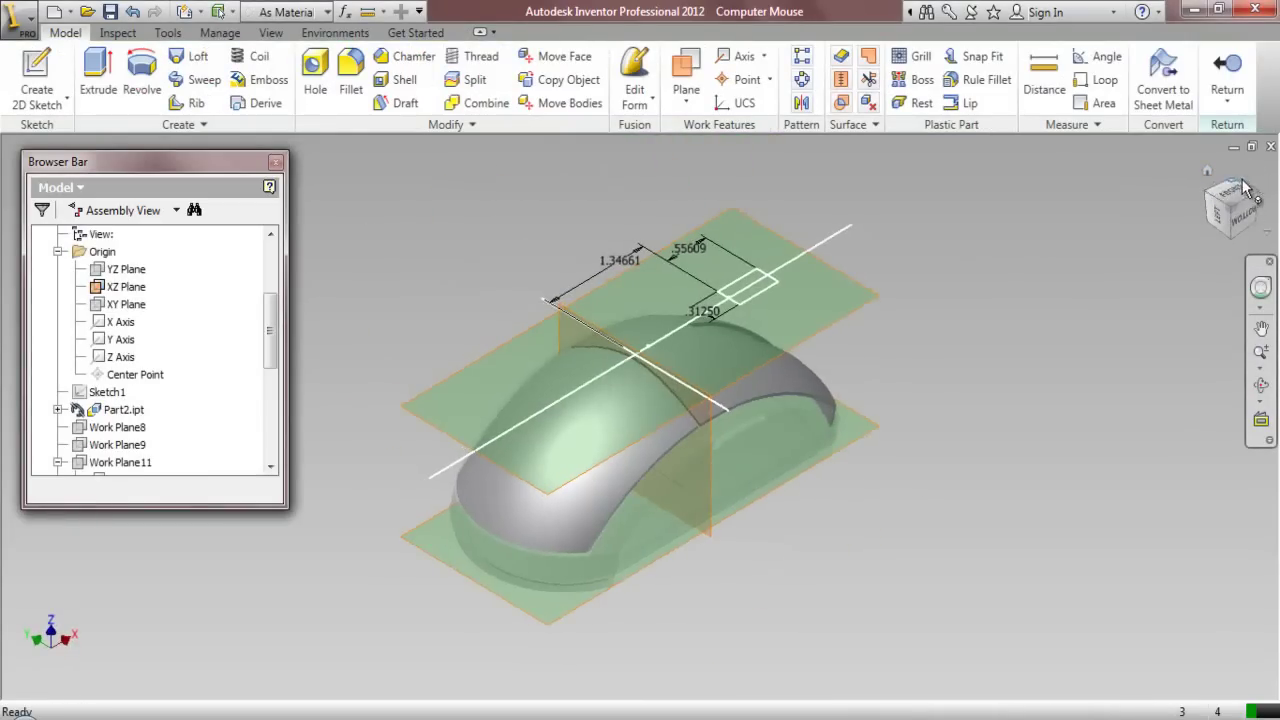
click(1204, 226)
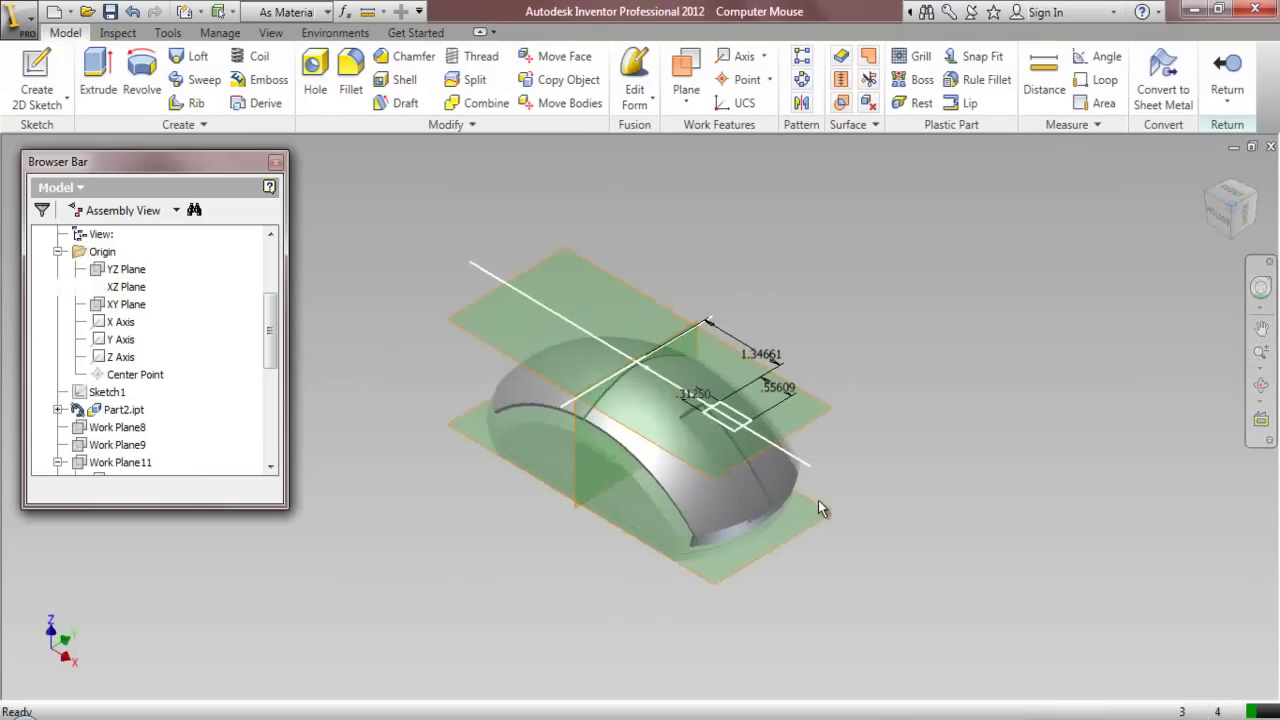
scroll(754, 477, up, 2)
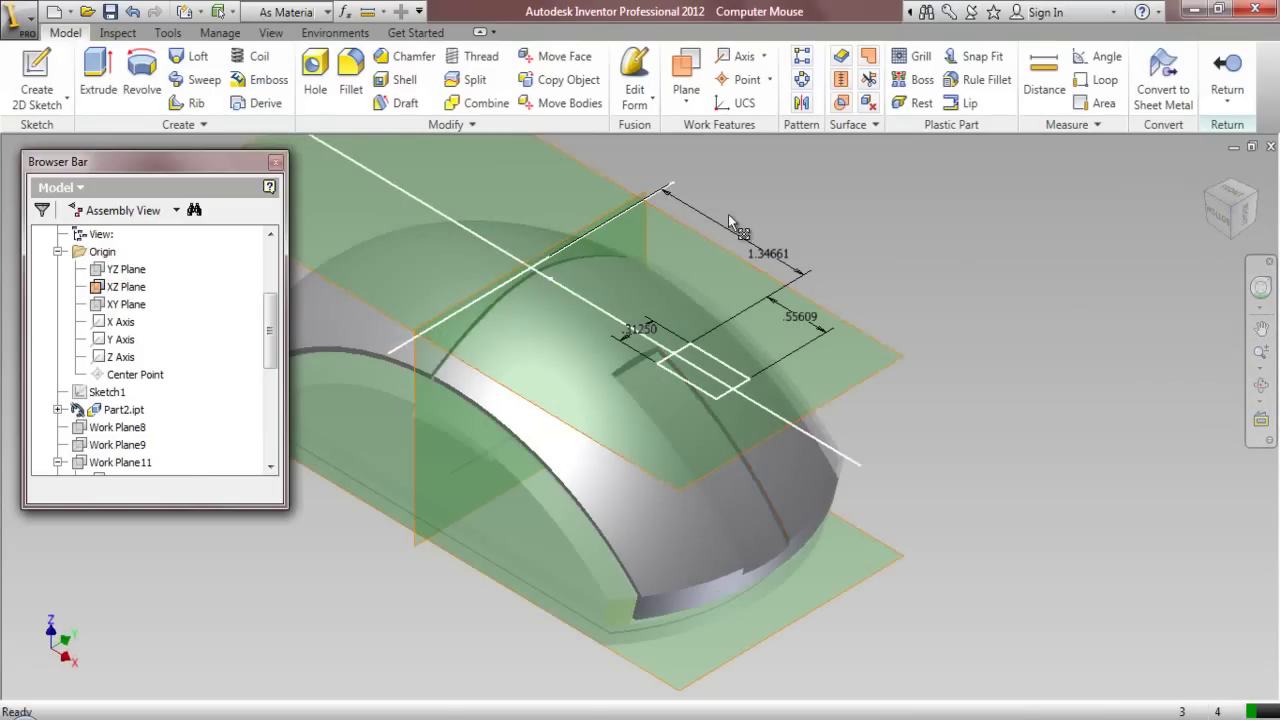
click(66, 98)
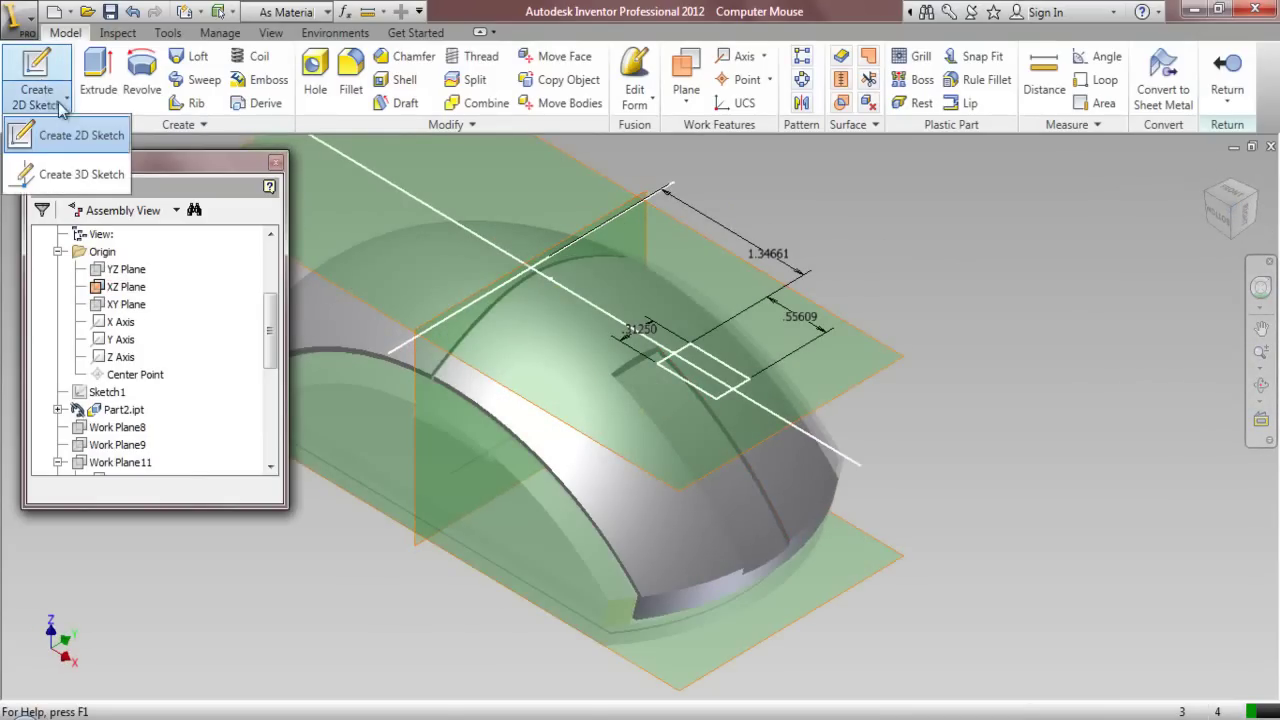
click(84, 172)
Project the rectangle's four edges onto the recessed slot face along a vector and finish the 3D sketch
scroll(700, 368, up, 3)
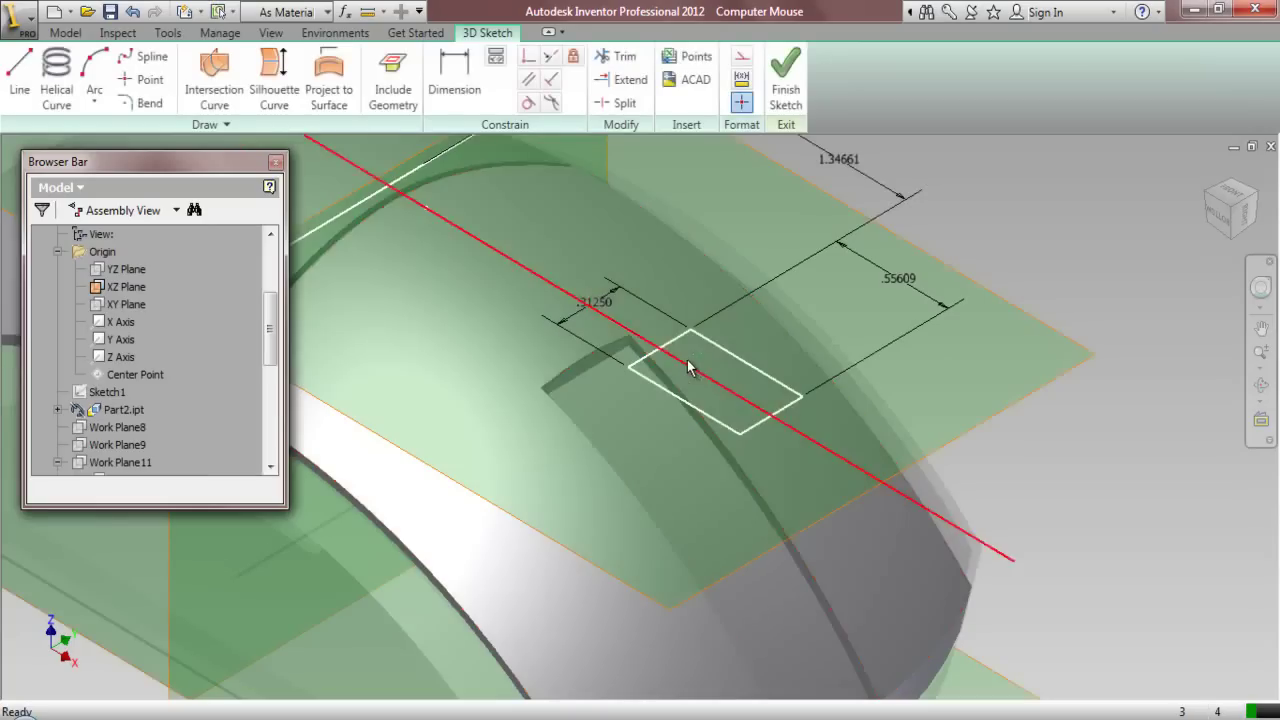
click(330, 88)
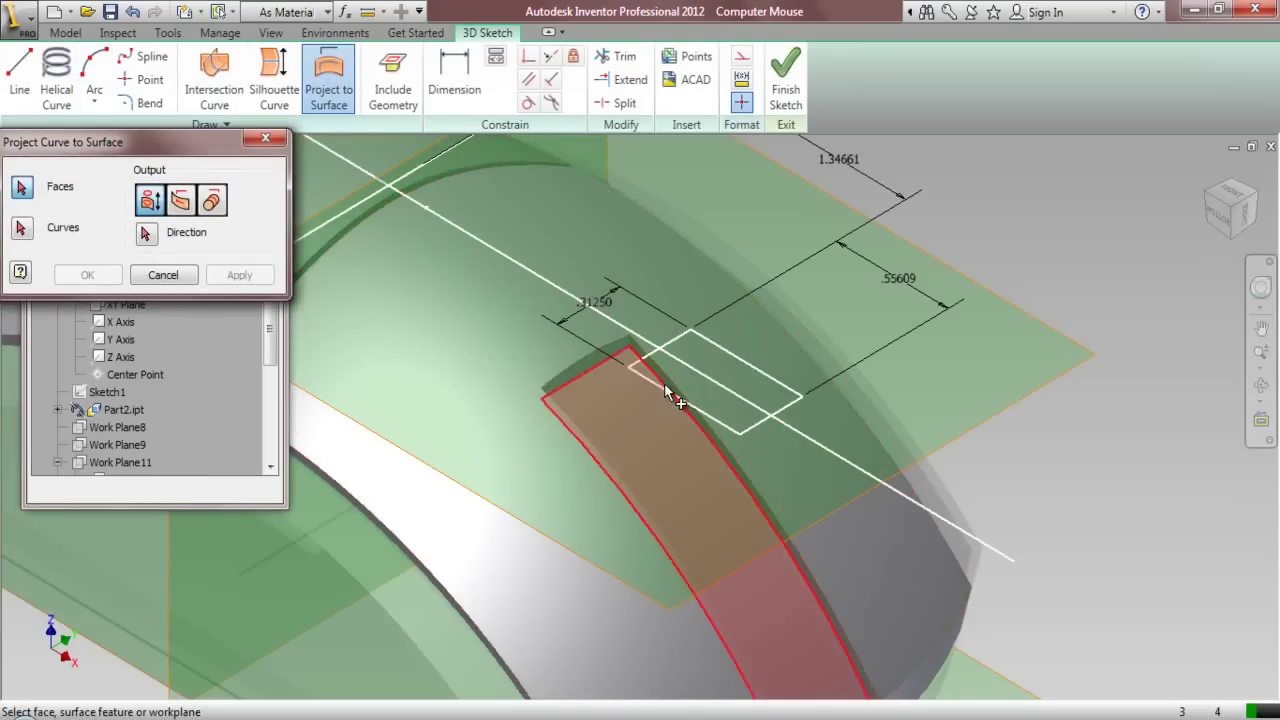
click(655, 400)
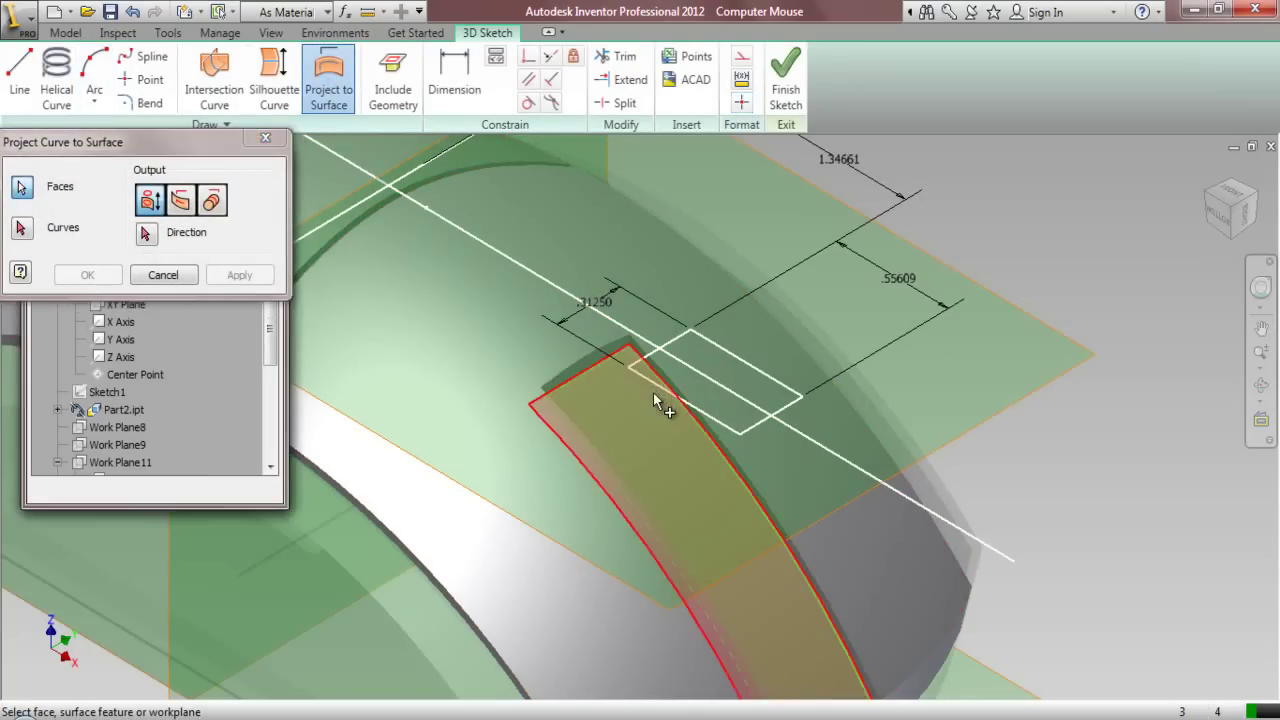
click(594, 358)
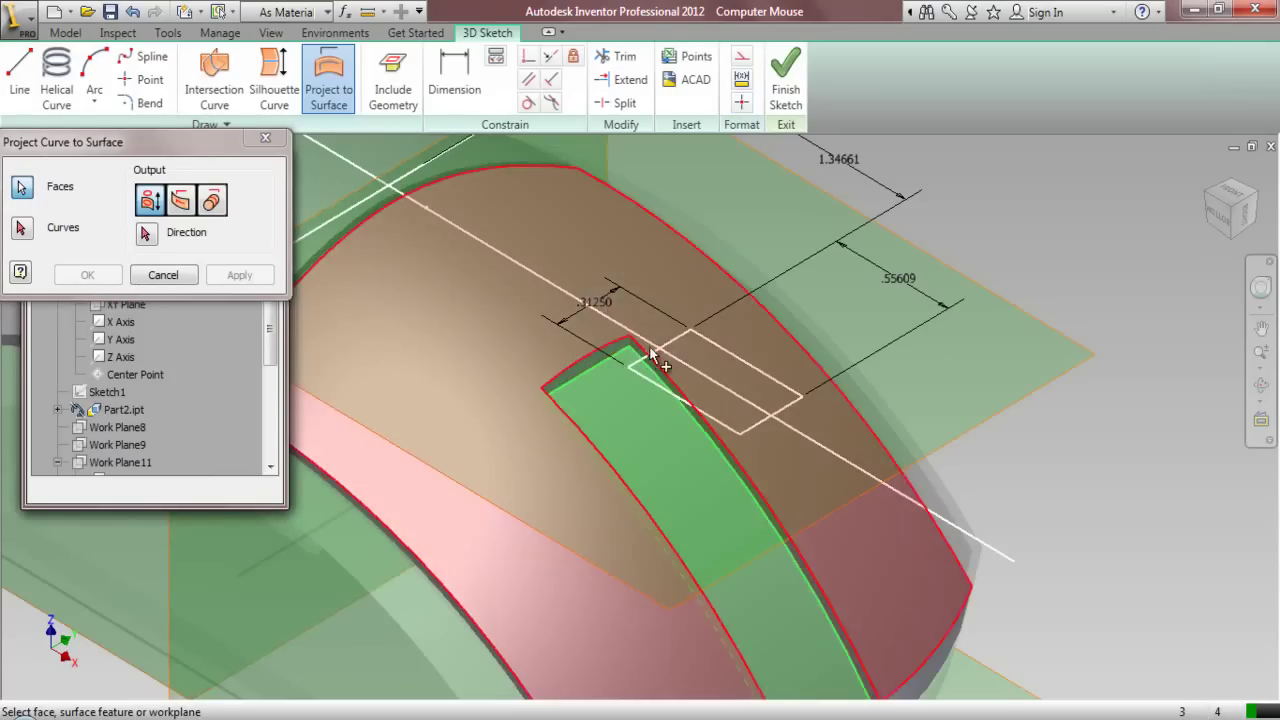
click(22, 230)
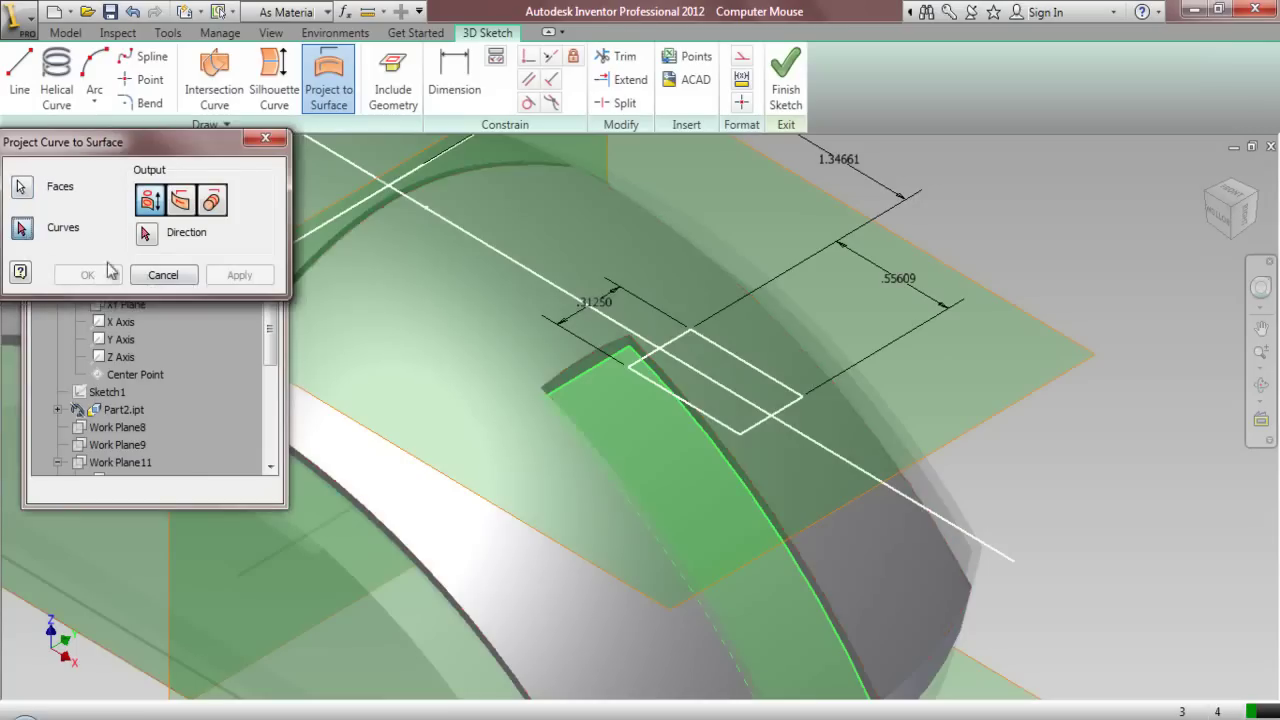
click(648, 360)
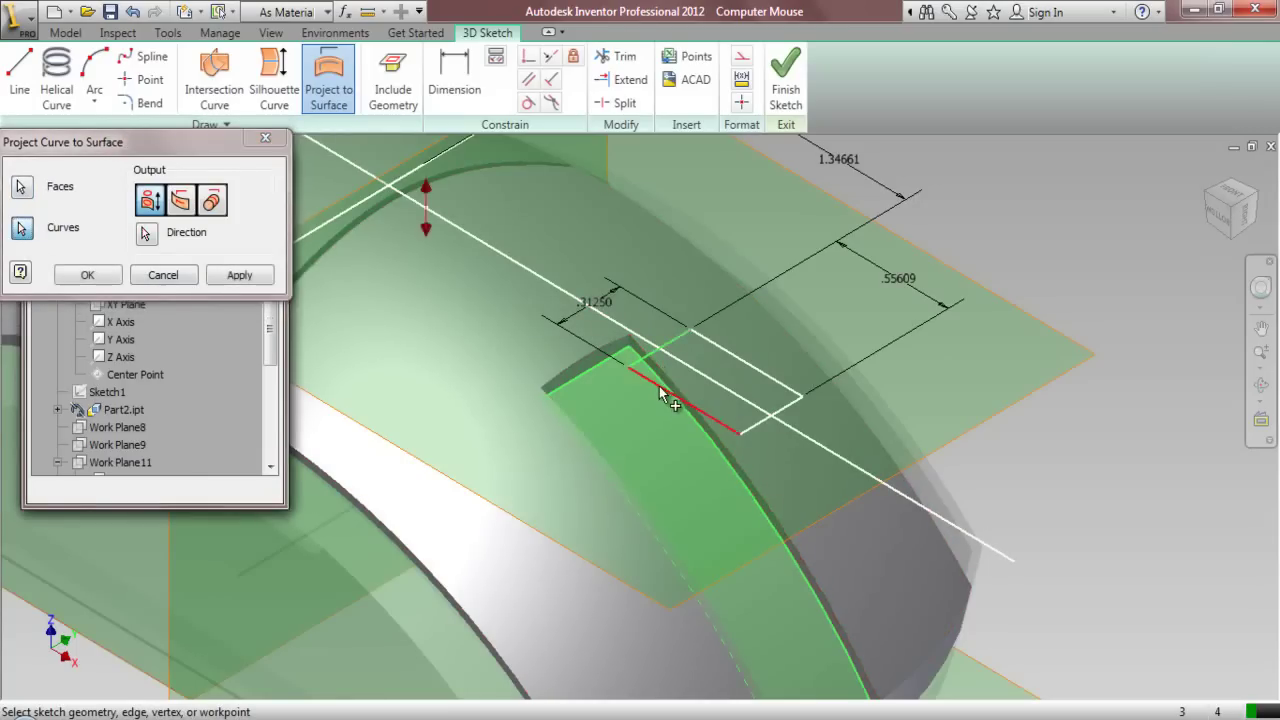
click(660, 395)
click(765, 428)
click(772, 383)
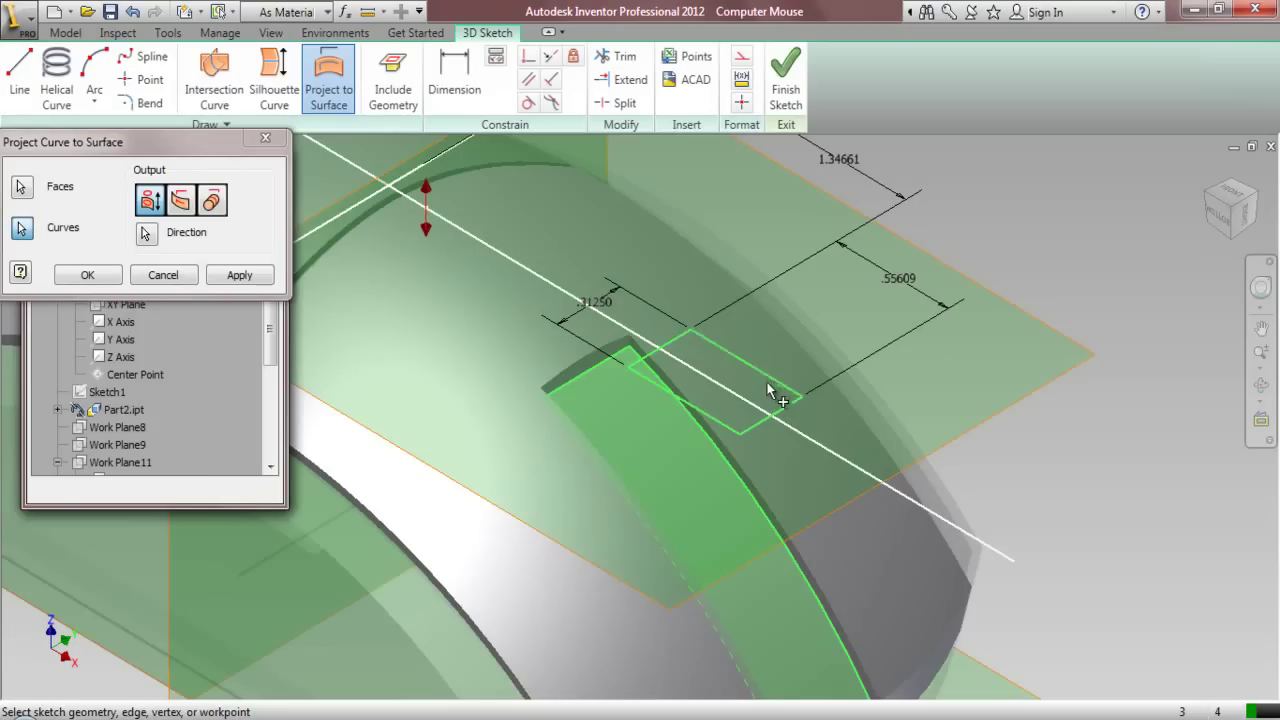
click(242, 276)
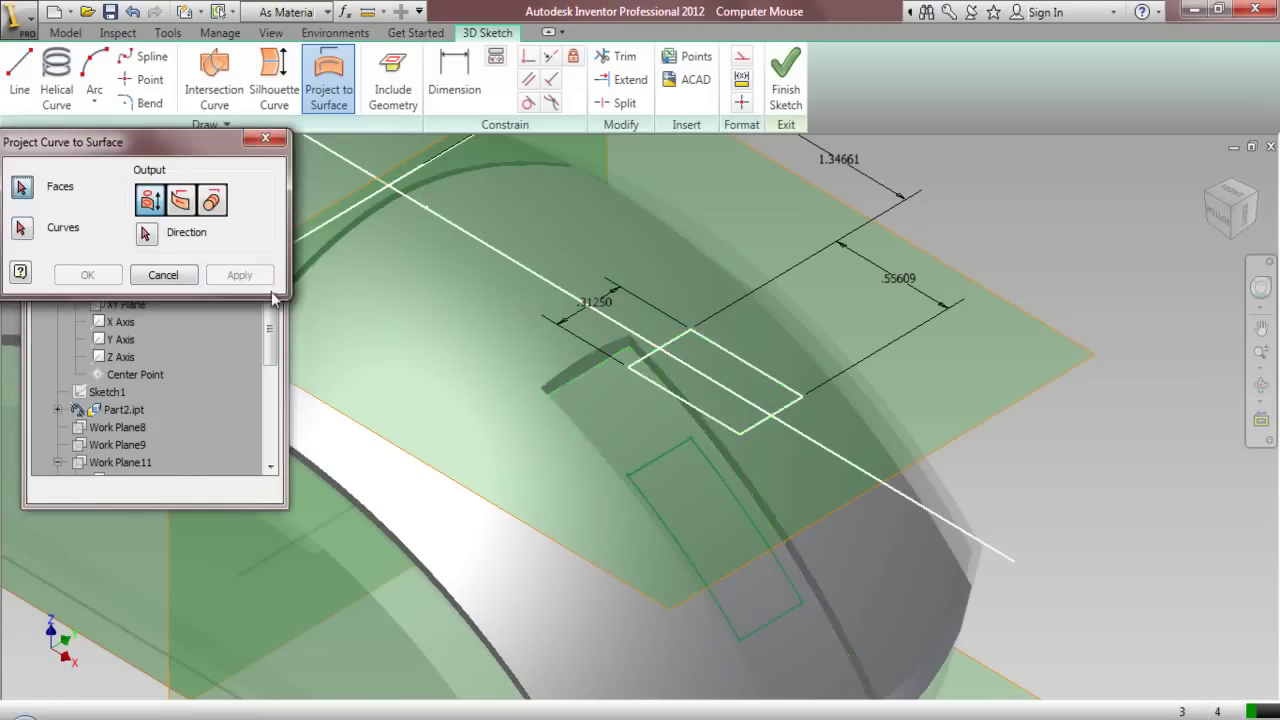
click(785, 92)
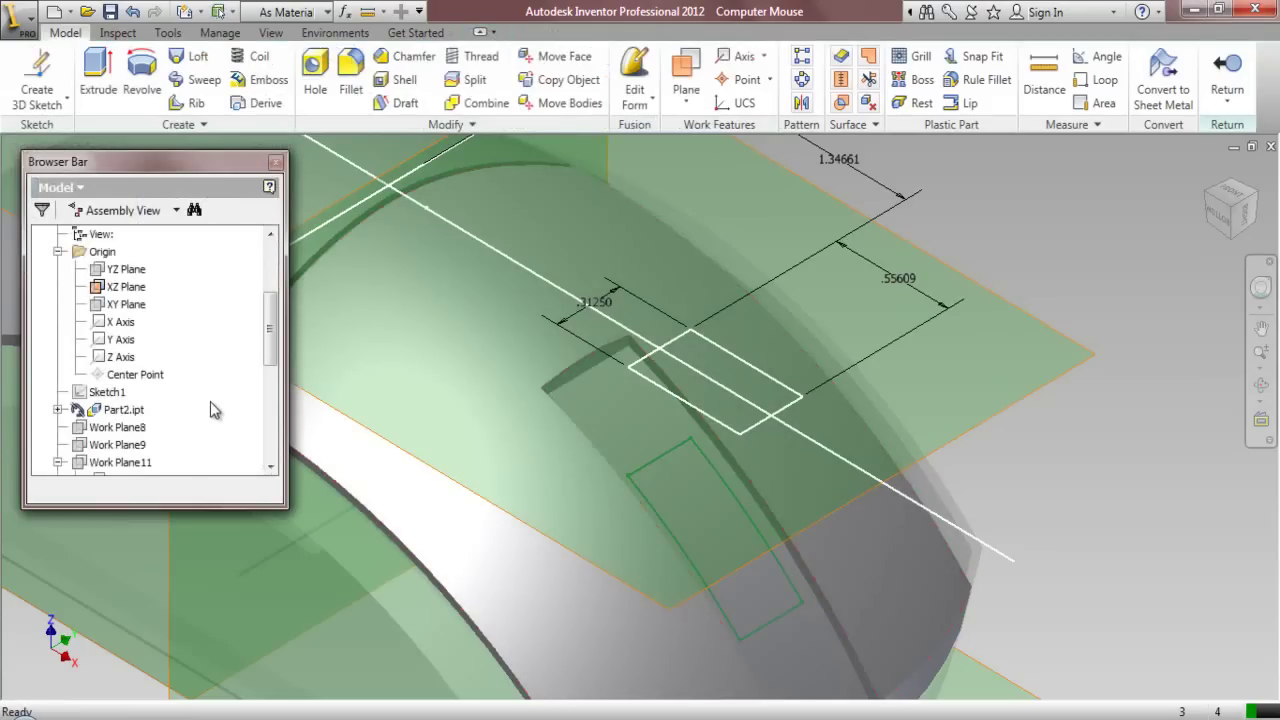
Hide Work Plane14 and Sketch10, leaving the projected 3D sketch displayed
scroll(207, 417, down, 3)
scroll(157, 460, down, 2)
click(120, 410)
right_click(122, 412)
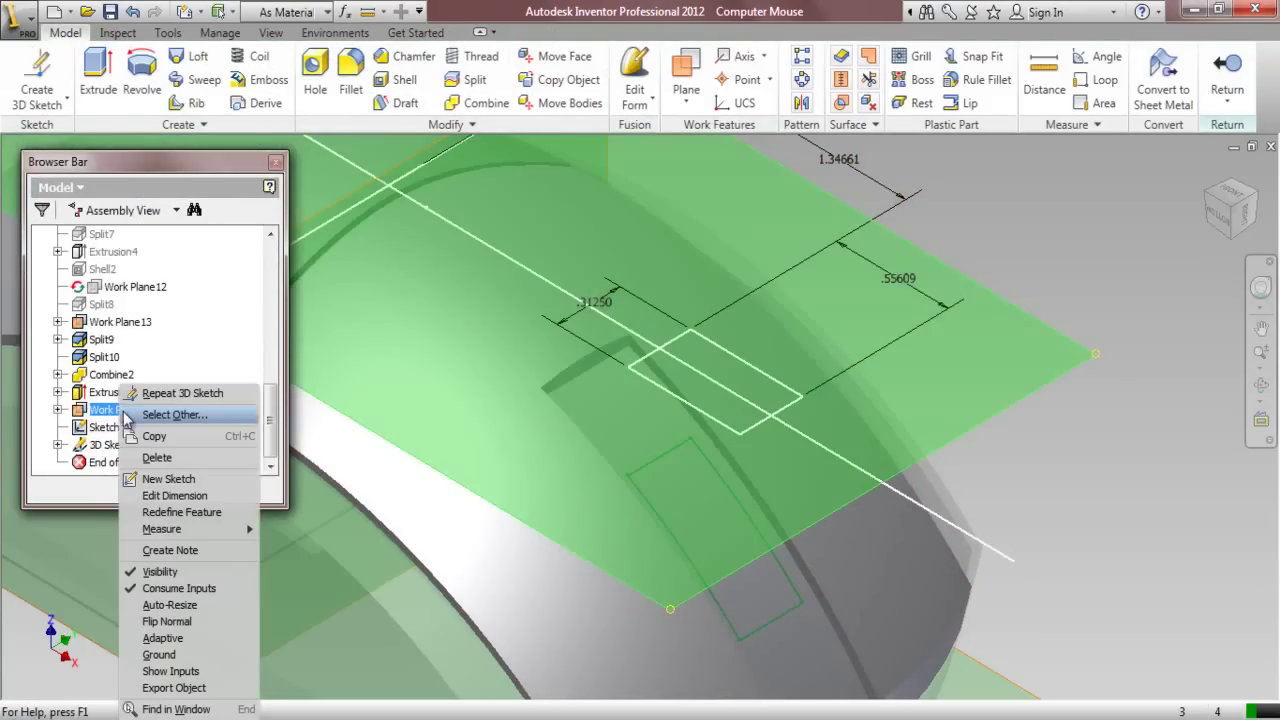
click(160, 572)
right_click(118, 428)
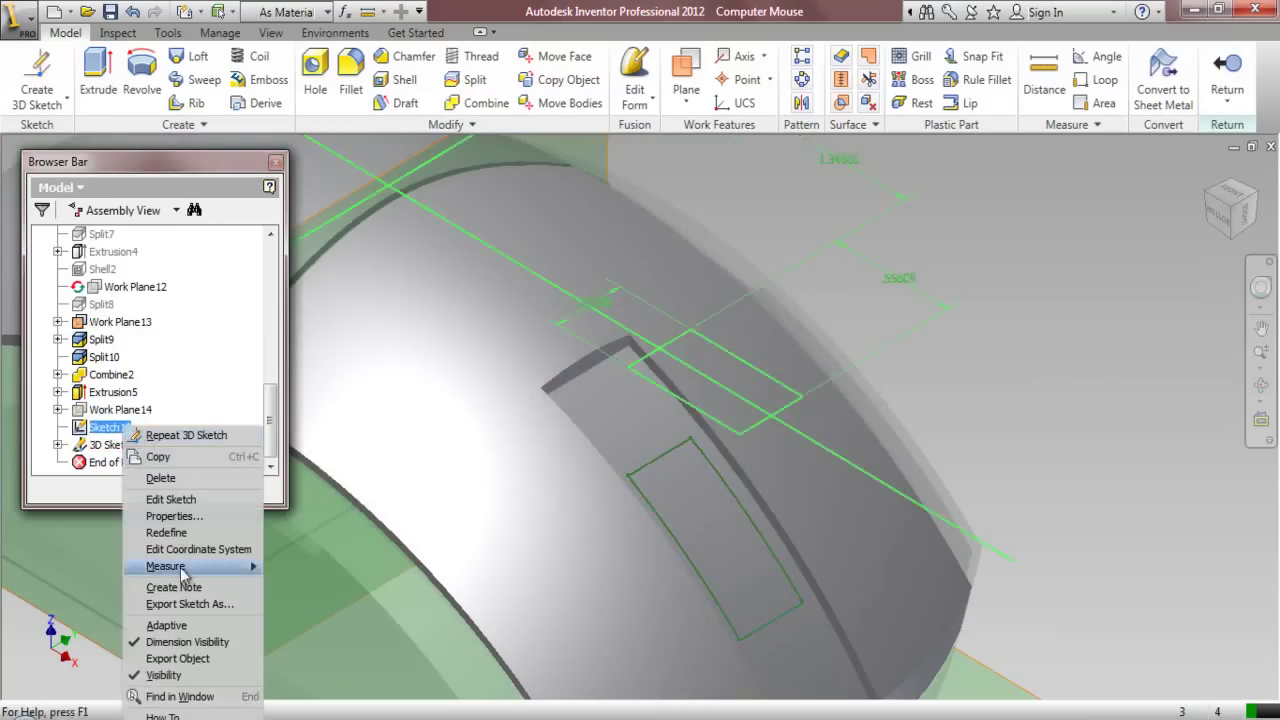
click(188, 676)
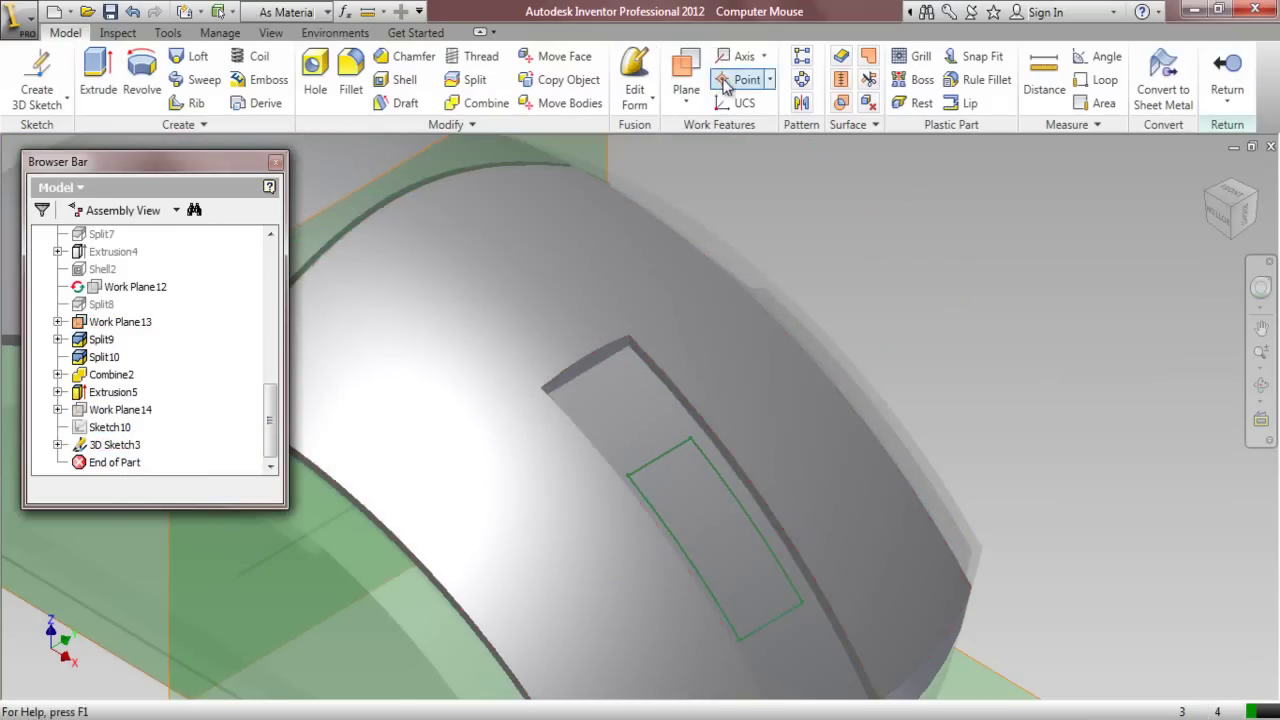
Create a boundary patch from the four projected curves on the slot face
click(867, 58)
click(673, 447)
click(745, 520)
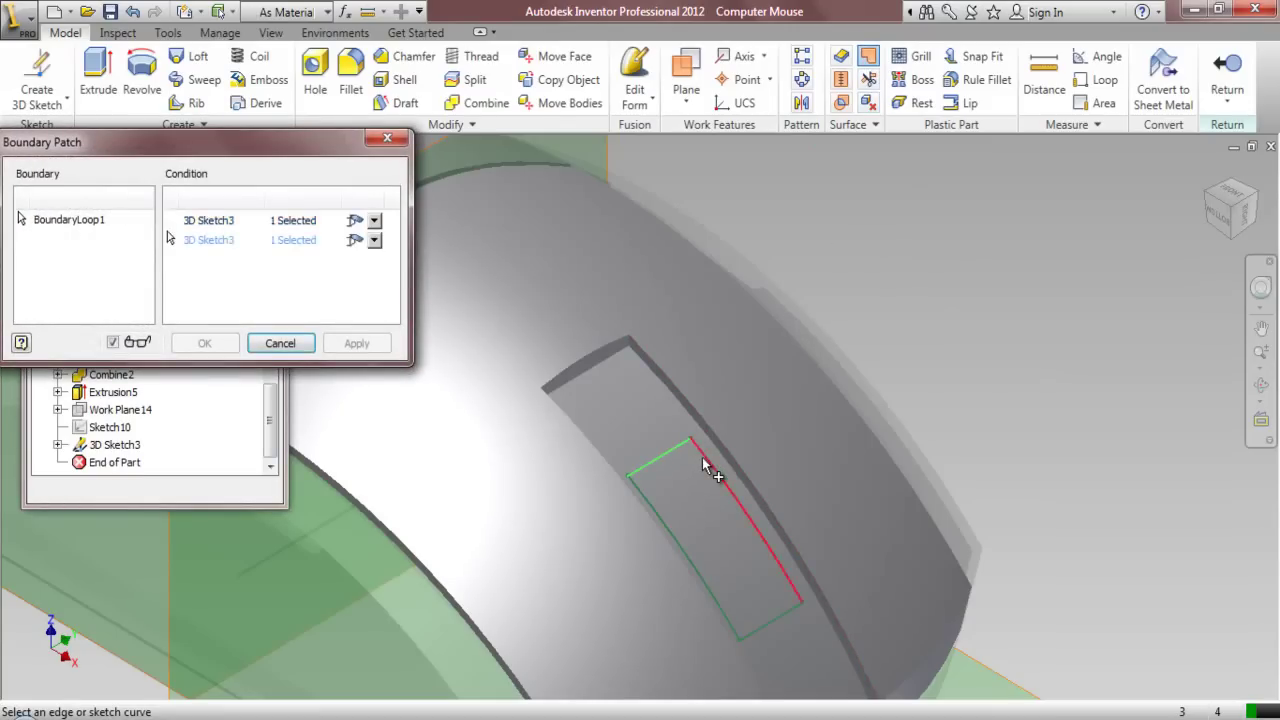
click(770, 630)
click(722, 613)
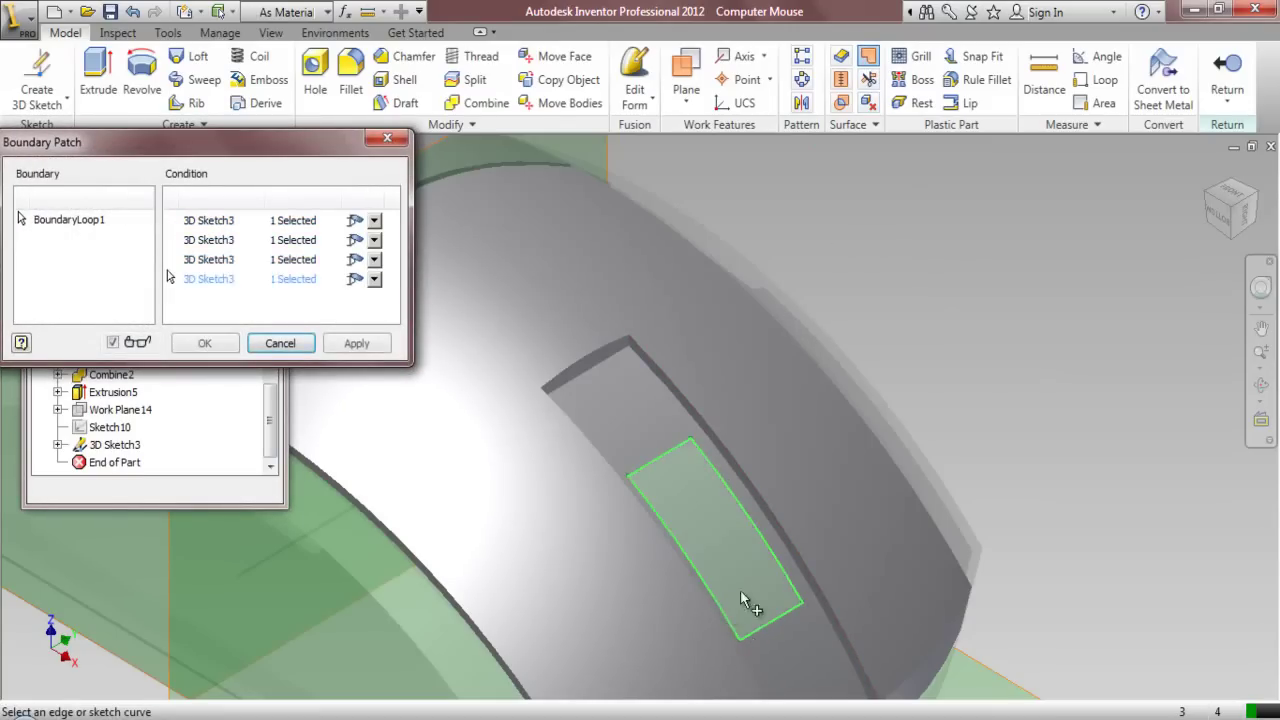
click(218, 343)
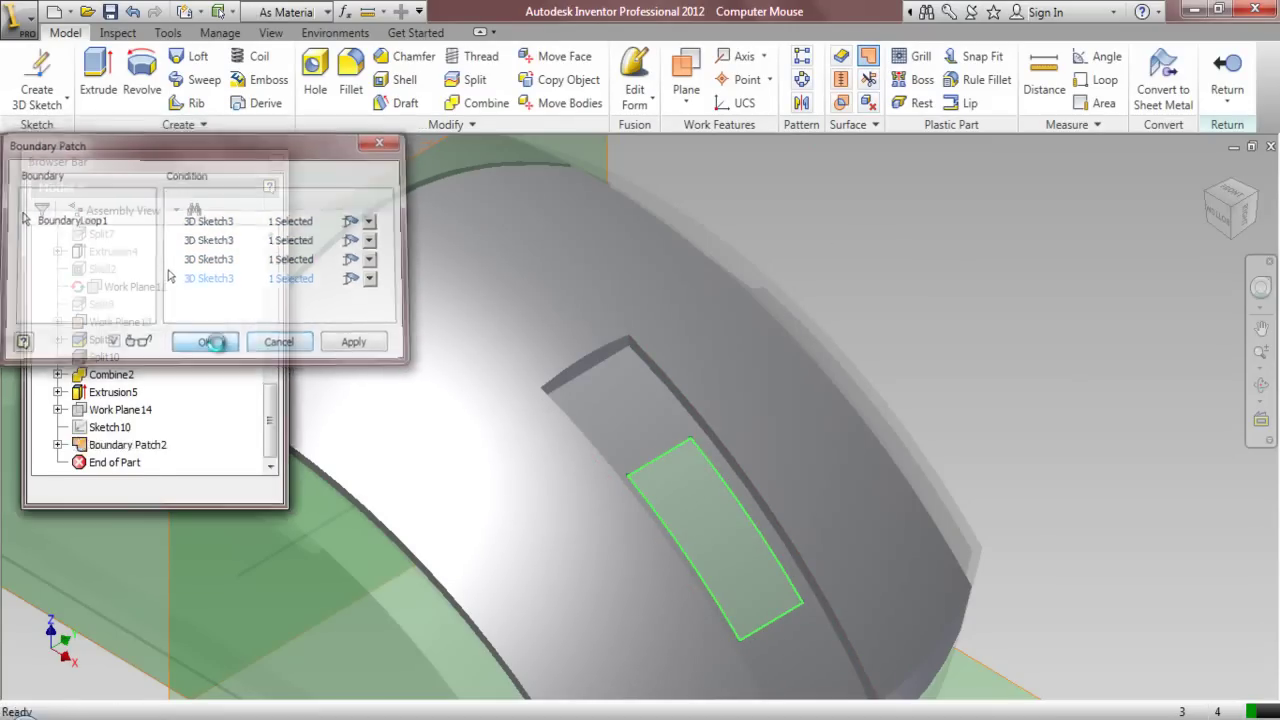
Cut the scroll-wheel opening through the slot by thickening the boundary patch 0.1 in inward with the Cut operation
scroll(489, 356, down, 5)
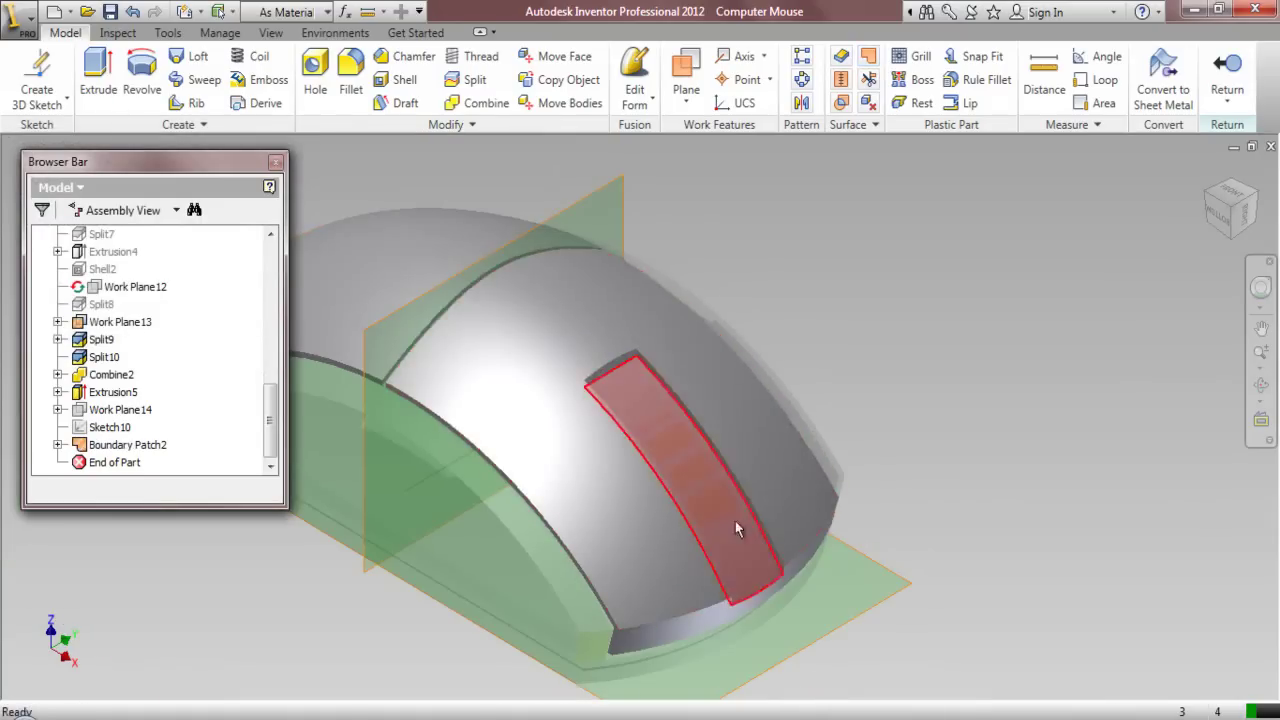
scroll(745, 515, up, 5)
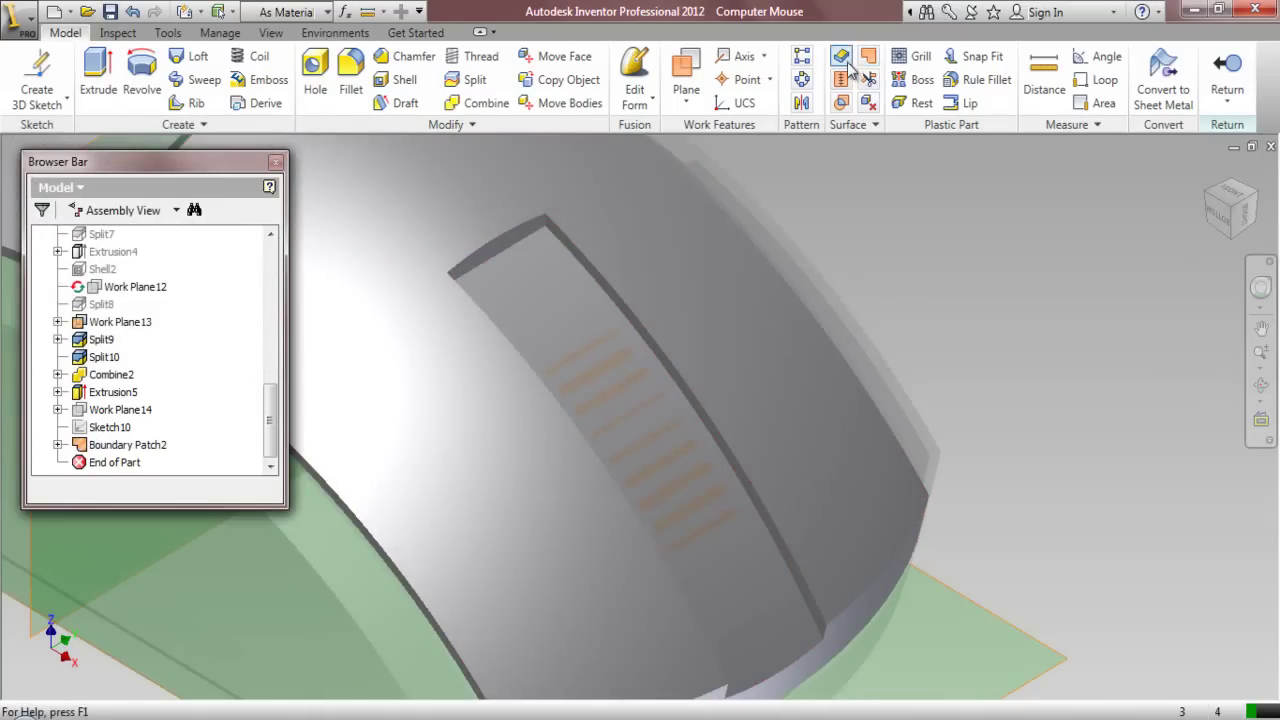
click(845, 62)
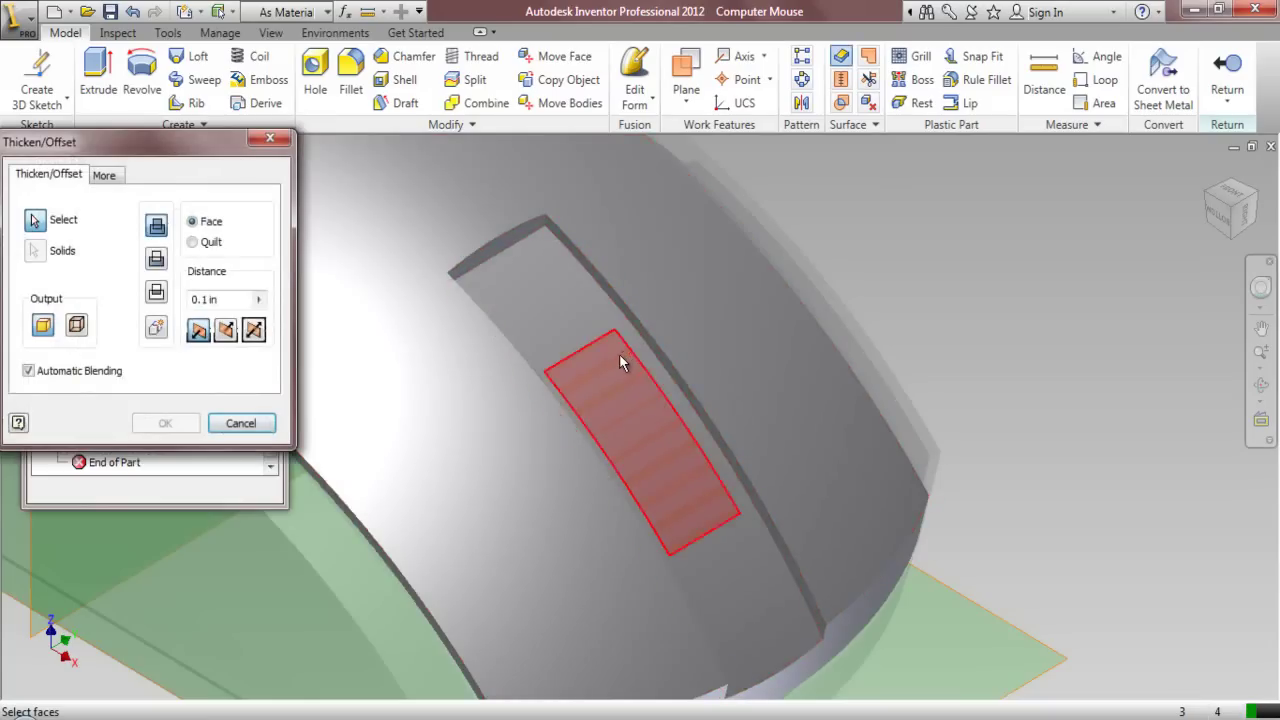
click(617, 360)
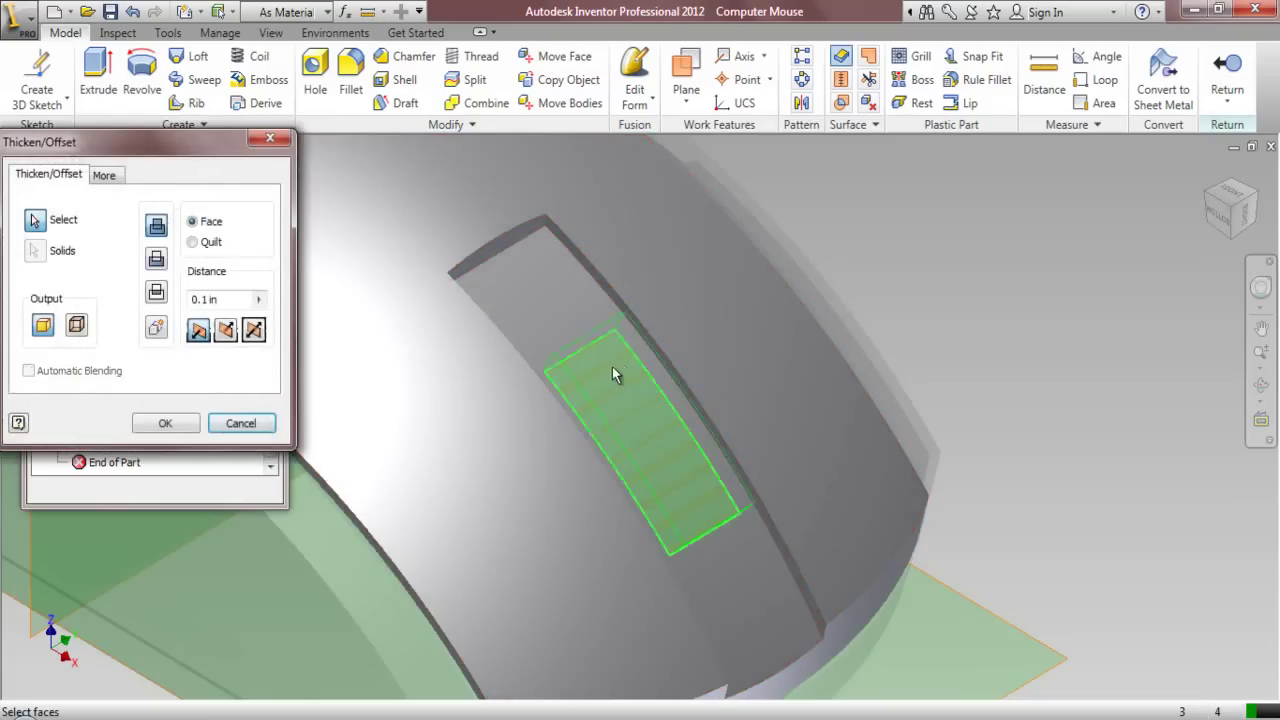
click(156, 262)
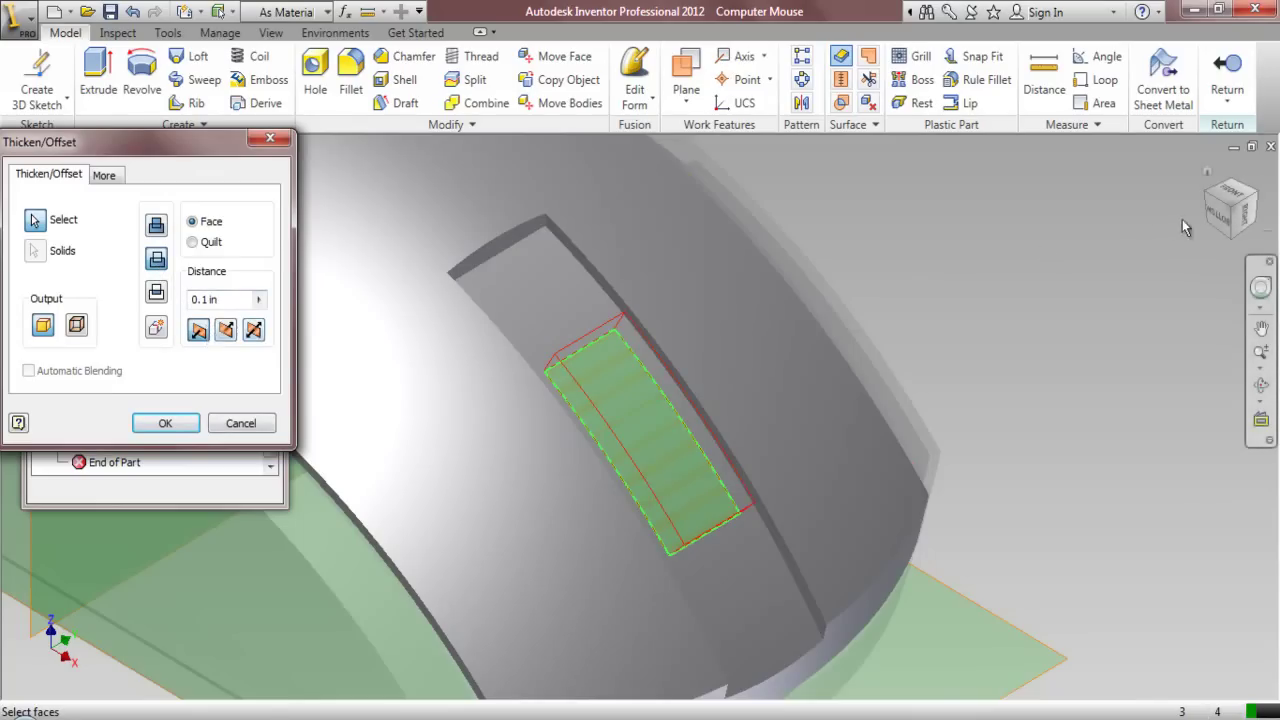
click(1216, 215)
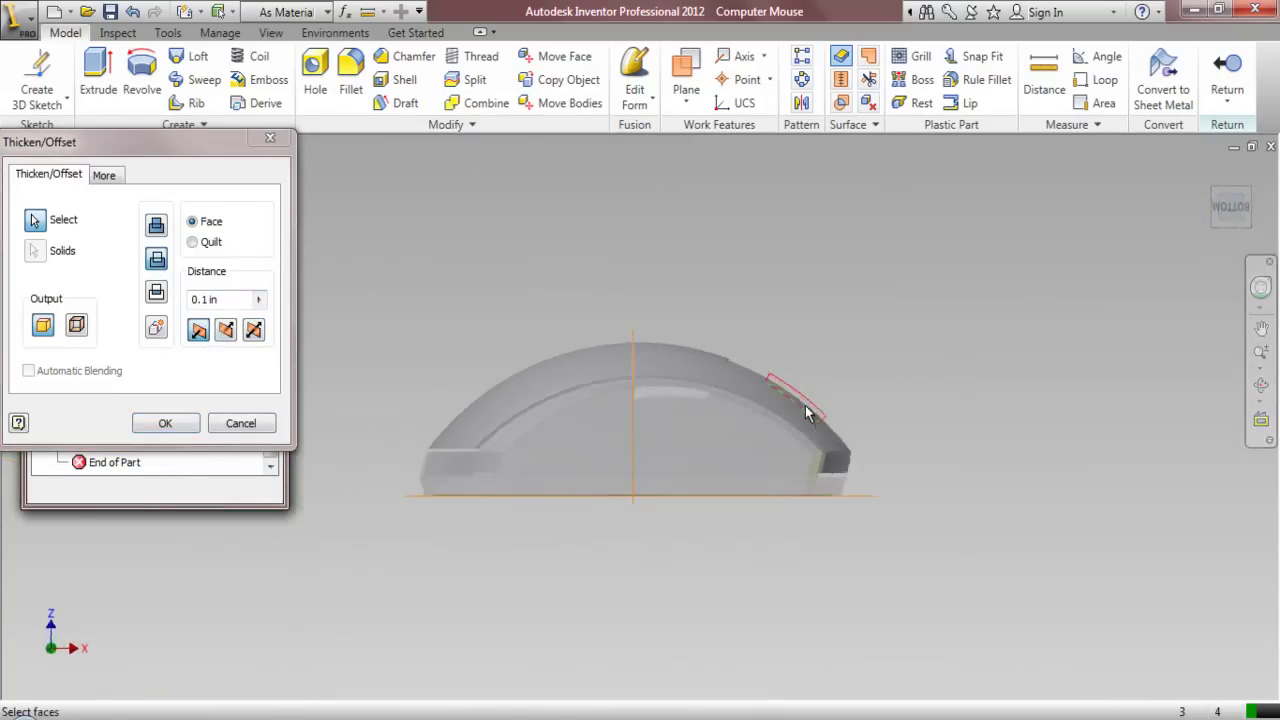
scroll(808, 413, down, 5)
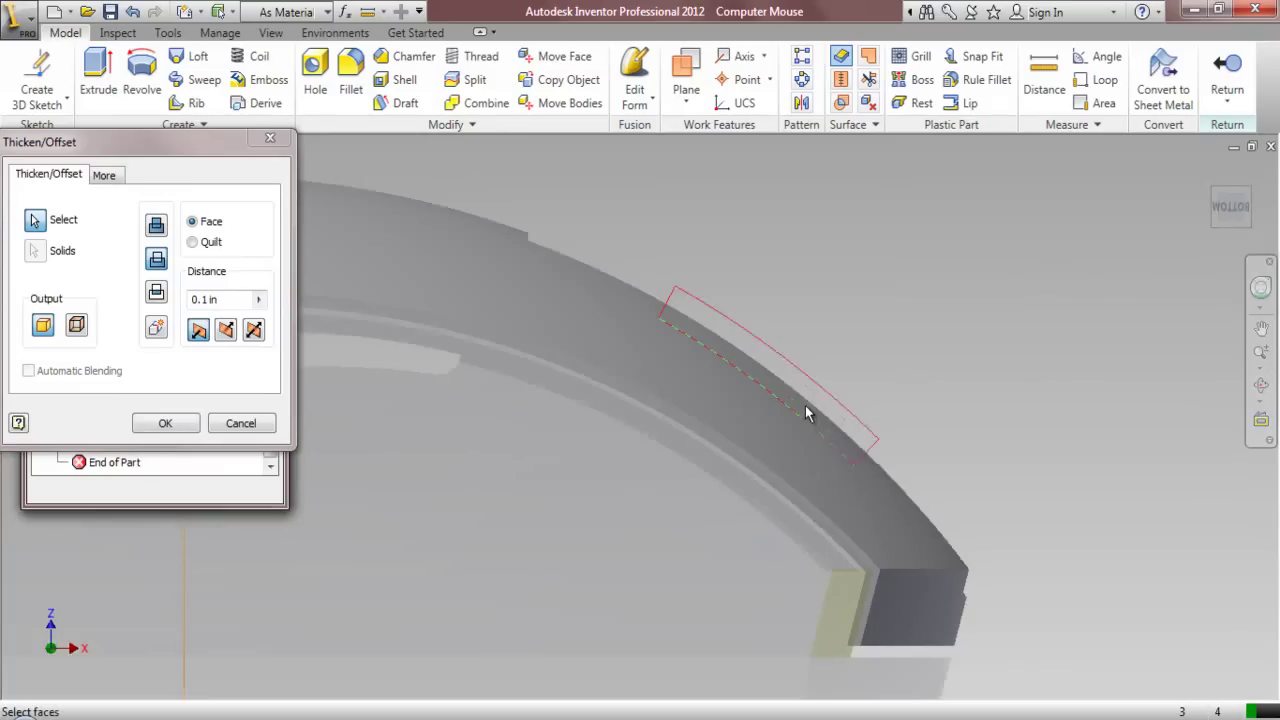
click(226, 331)
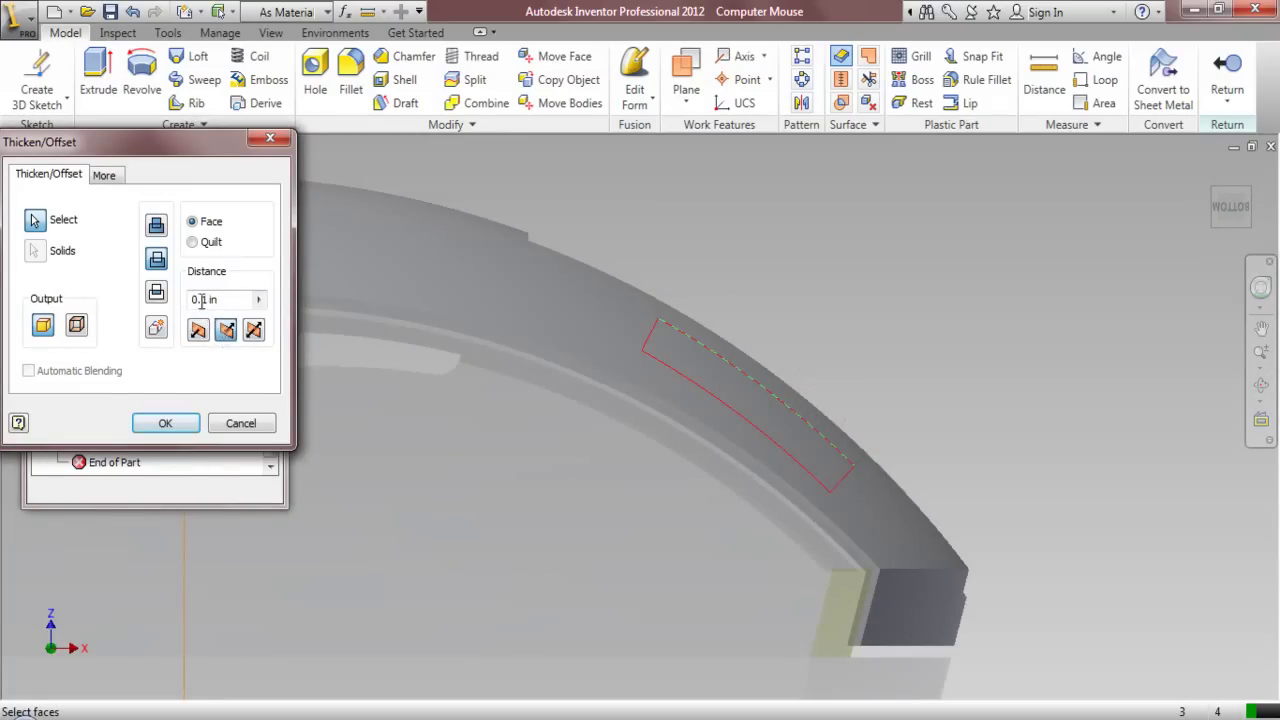
click(166, 424)
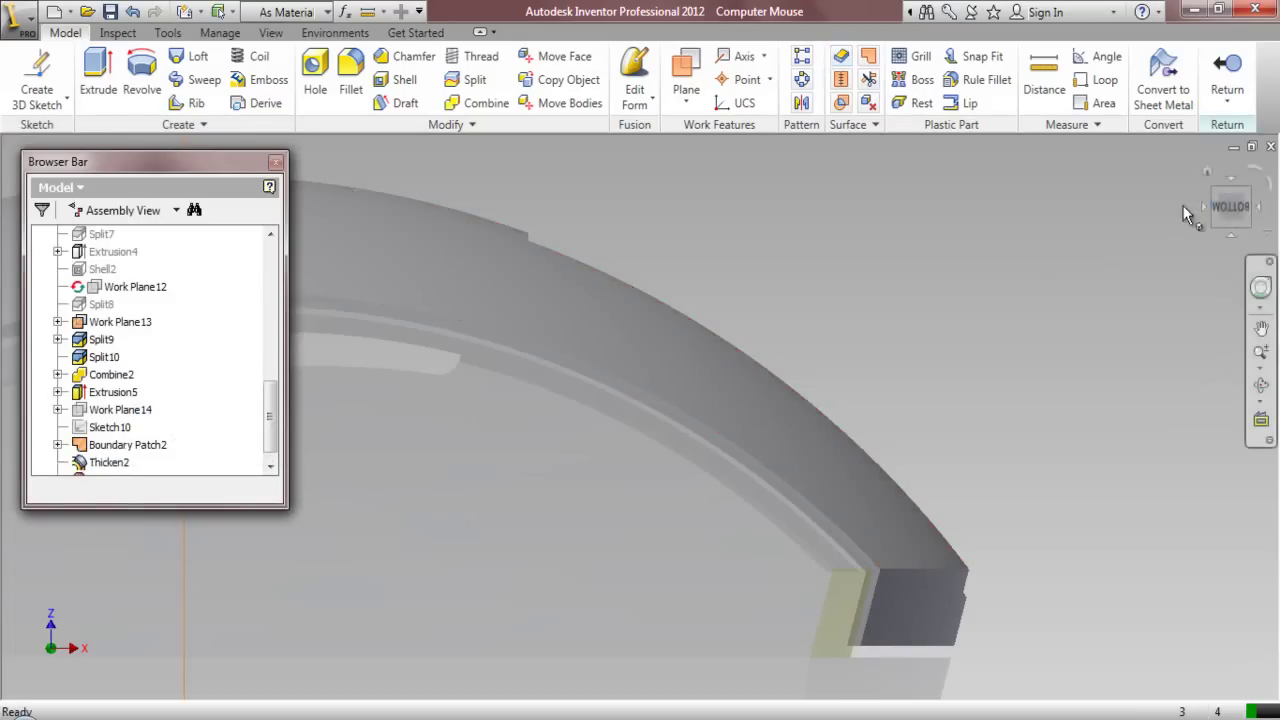
click(1249, 193)
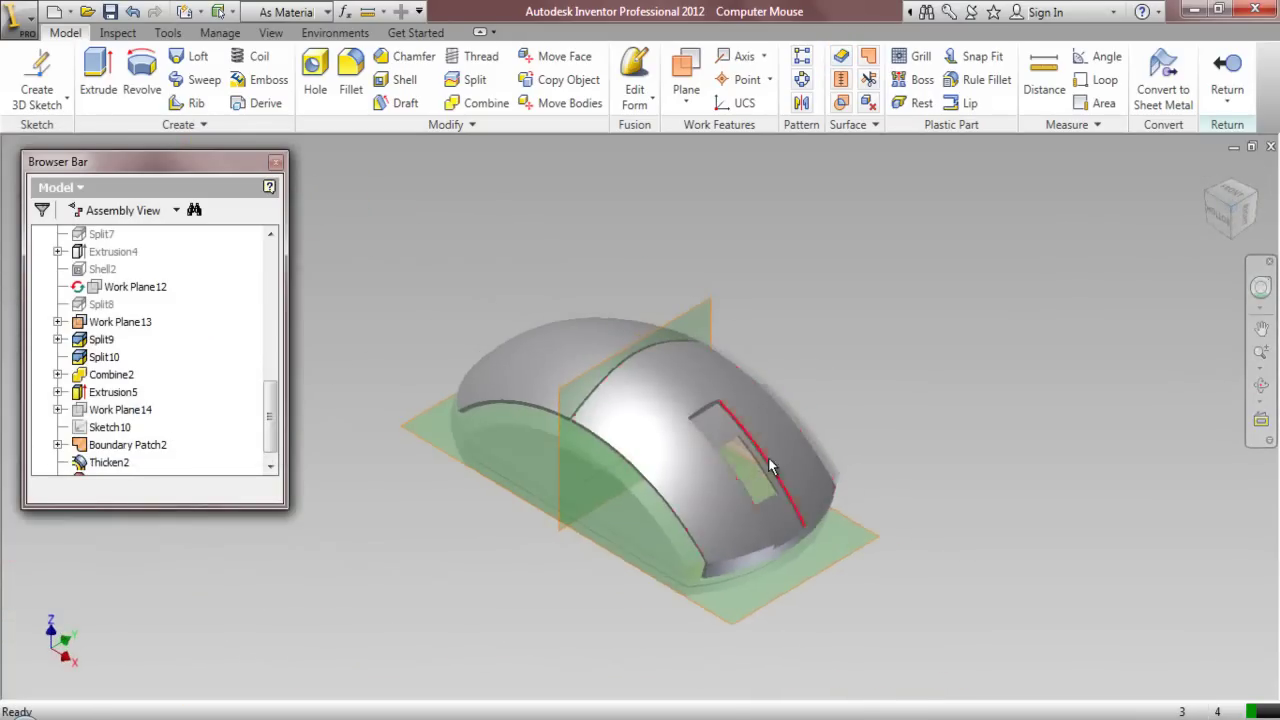
scroll(752, 450, up, 5)
scroll(754, 417, down, 5)
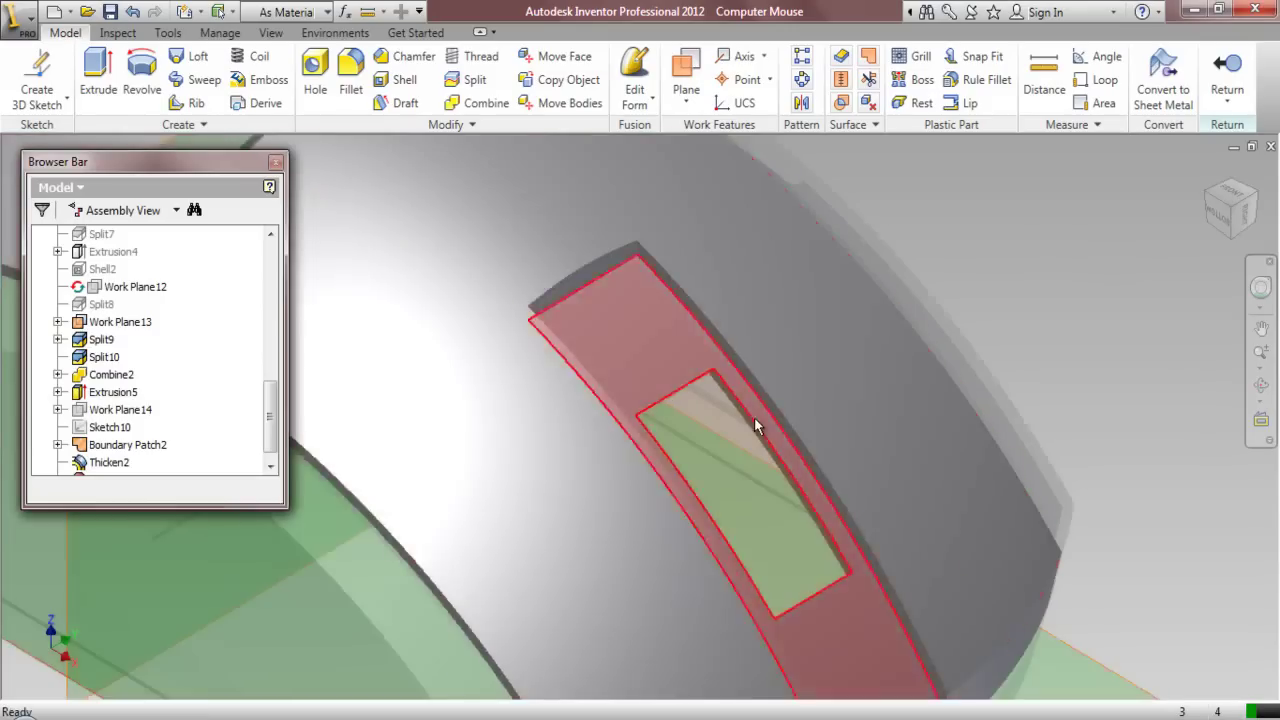
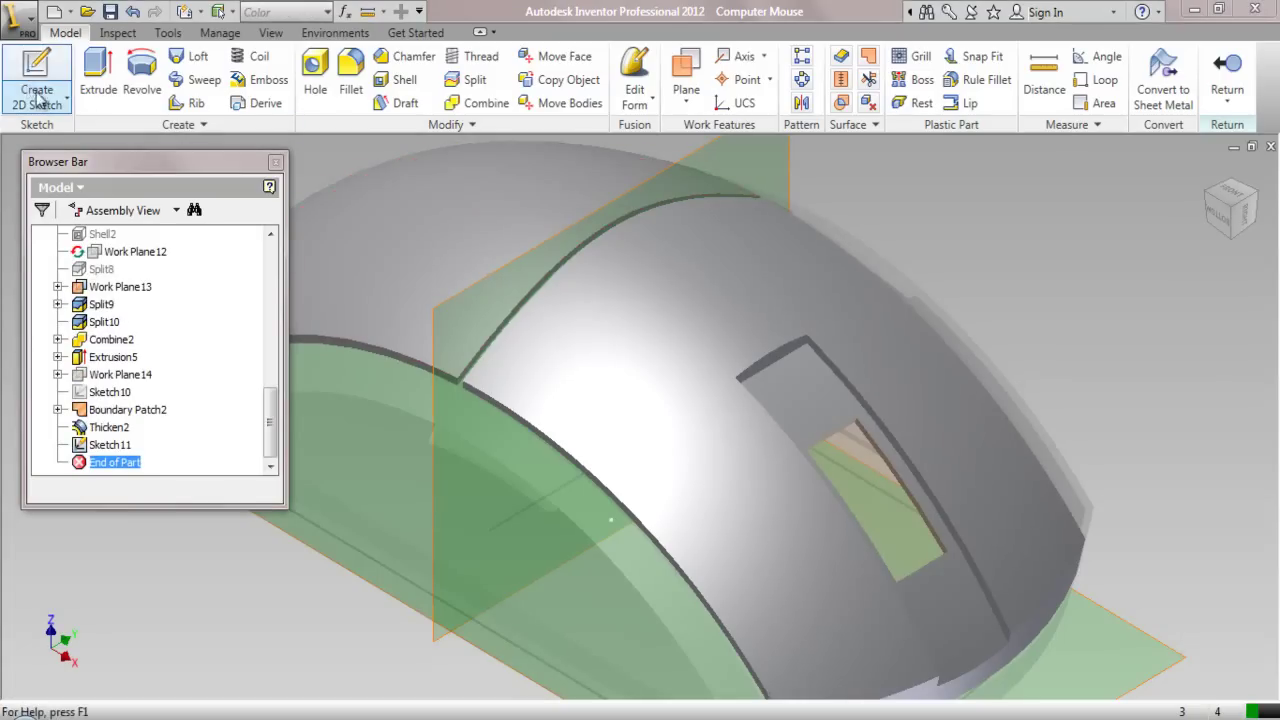
Start a 2D sketch on Part3's XY Plane and project the shell's cut edges as construction geometry
click(38, 76)
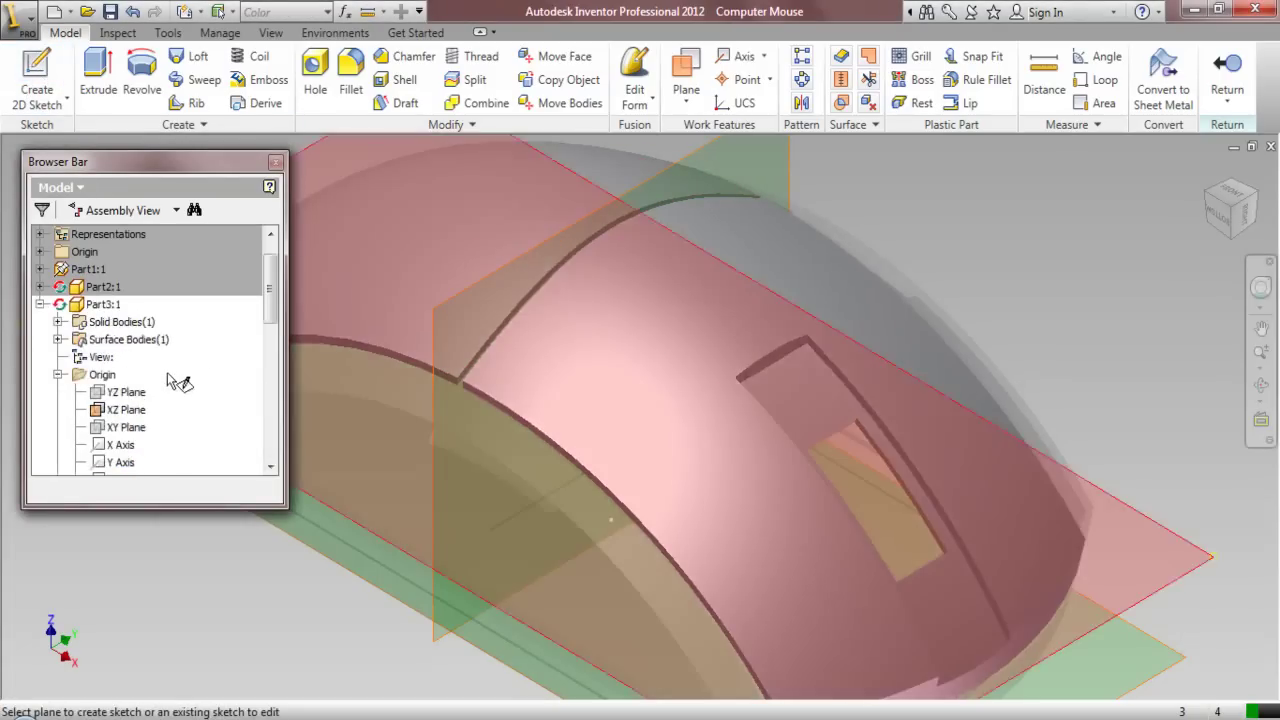
click(128, 427)
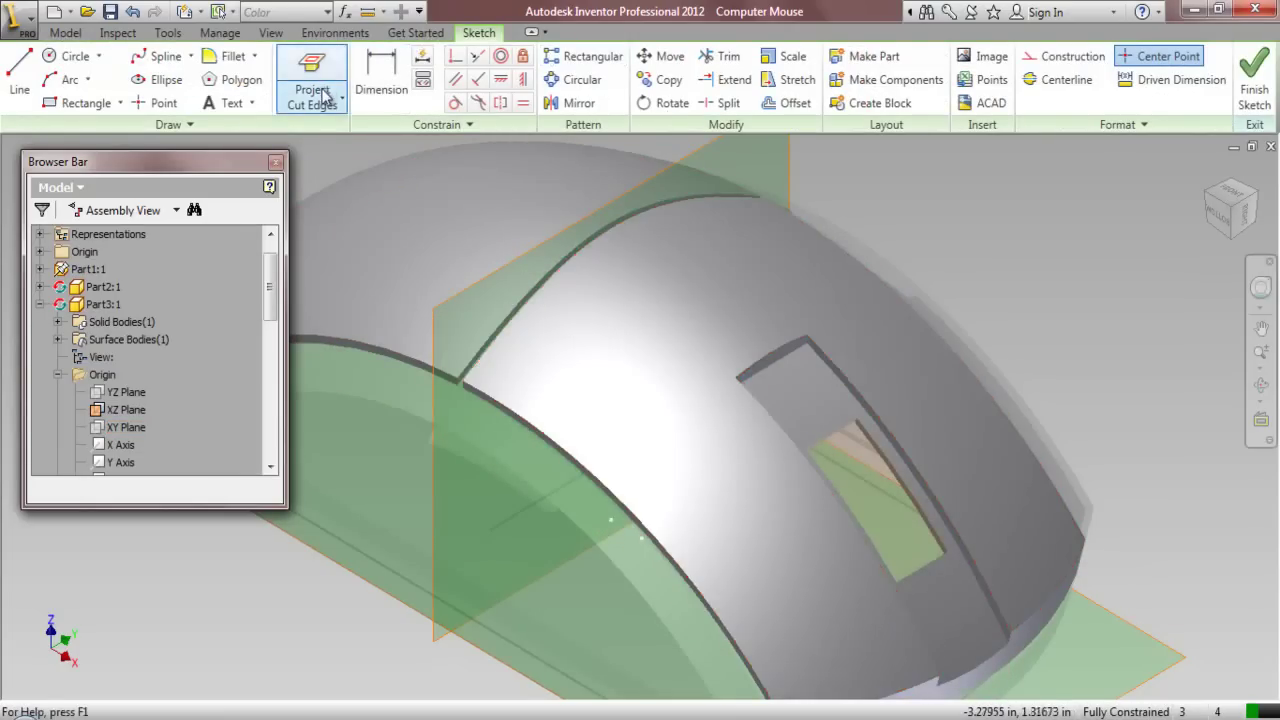
click(1030, 57)
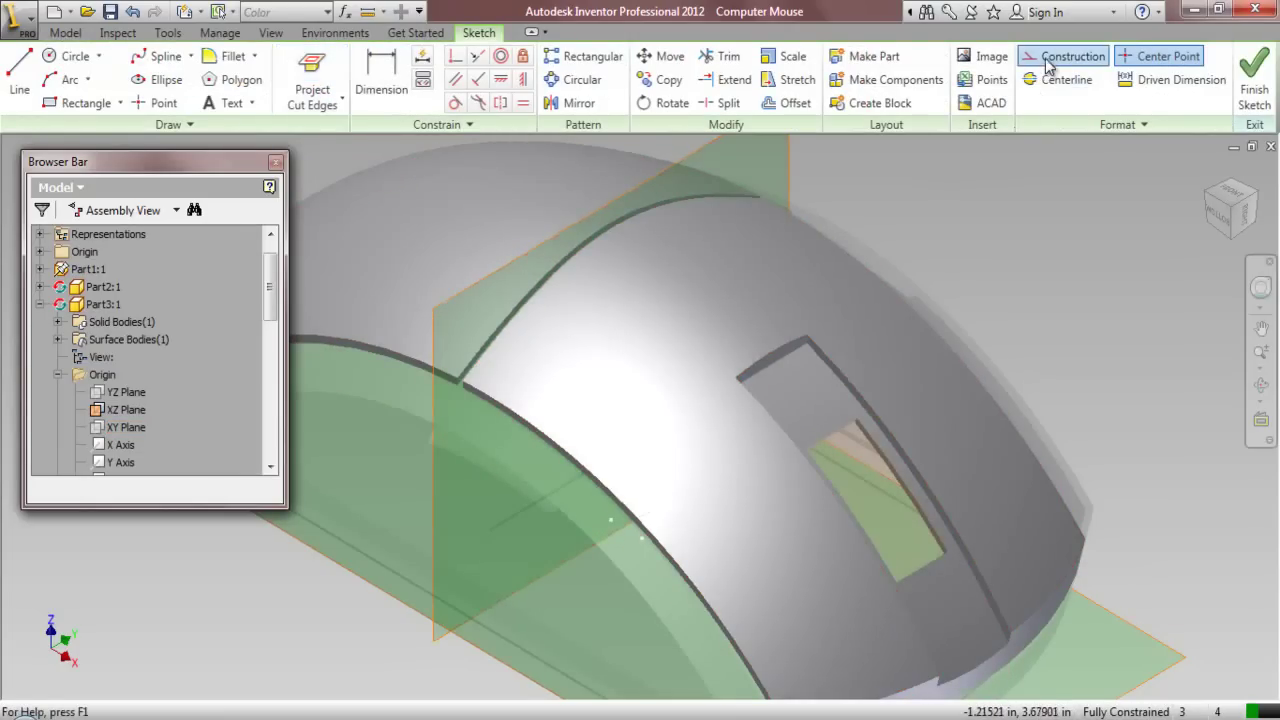
click(312, 80)
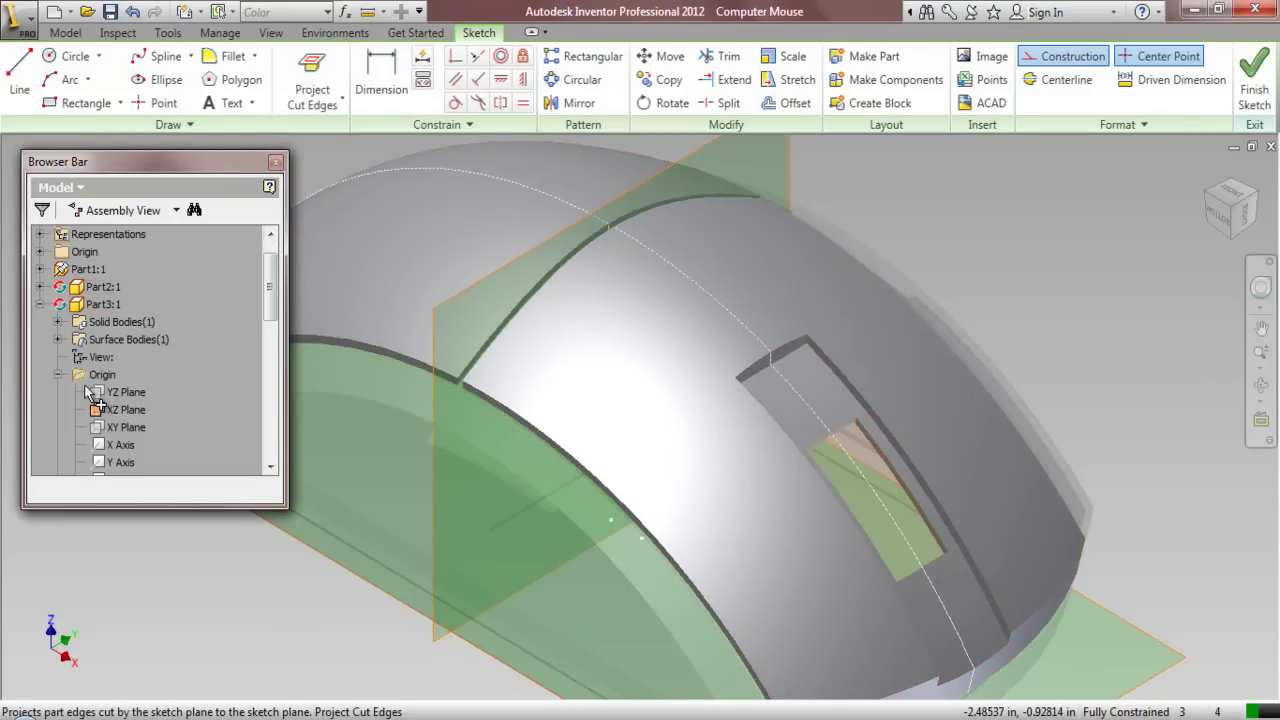
right_click(908, 205)
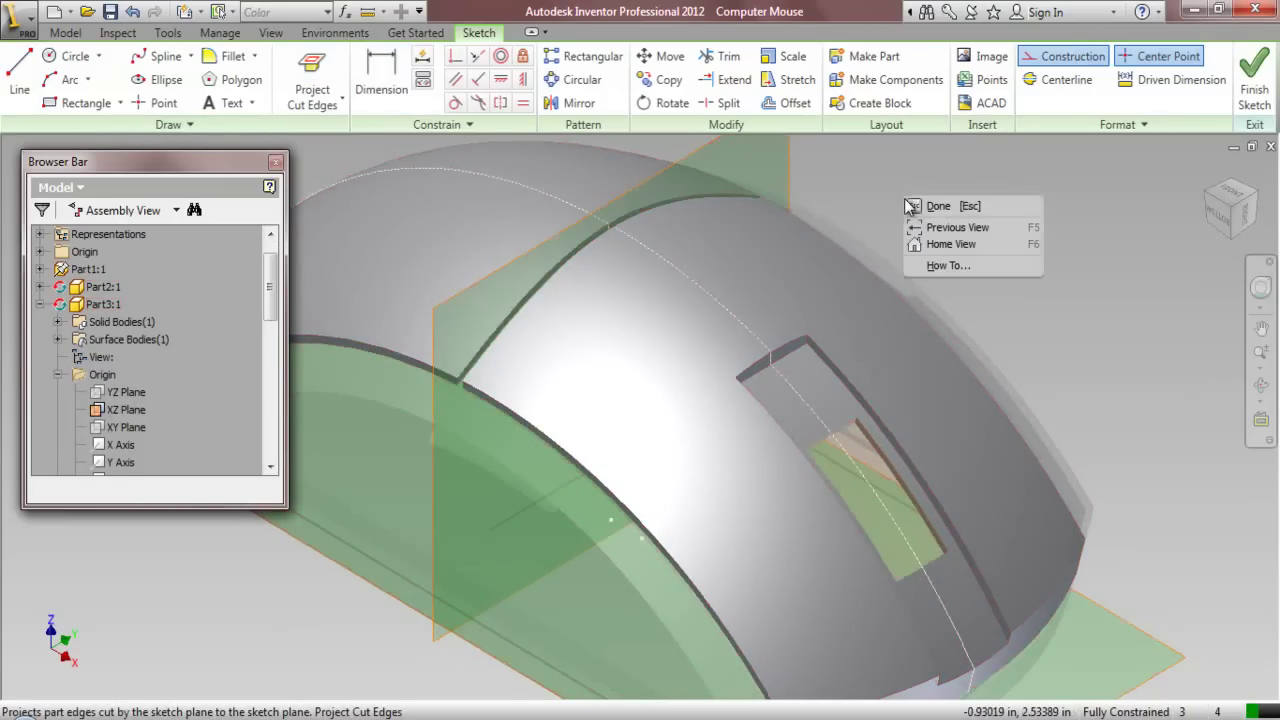
click(912, 206)
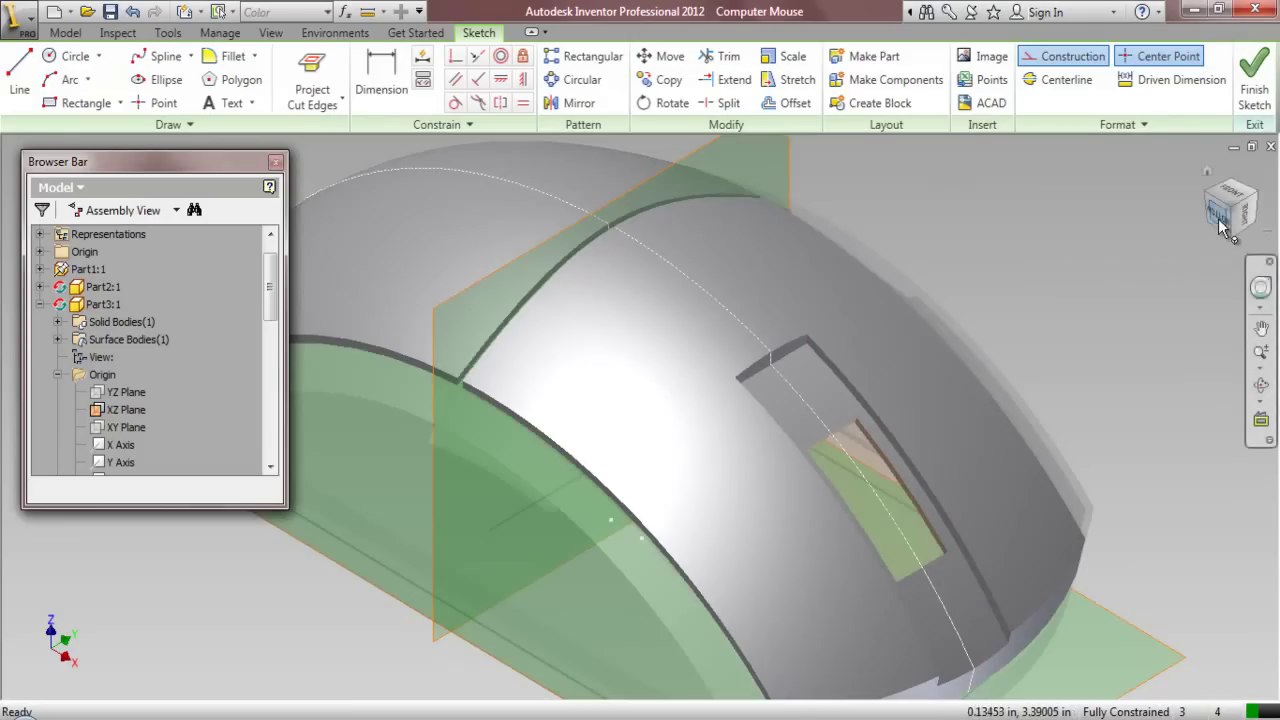
Slice the graphics at the sketch plane and turn the view towards the shell's cross-section
right_click(1120, 228)
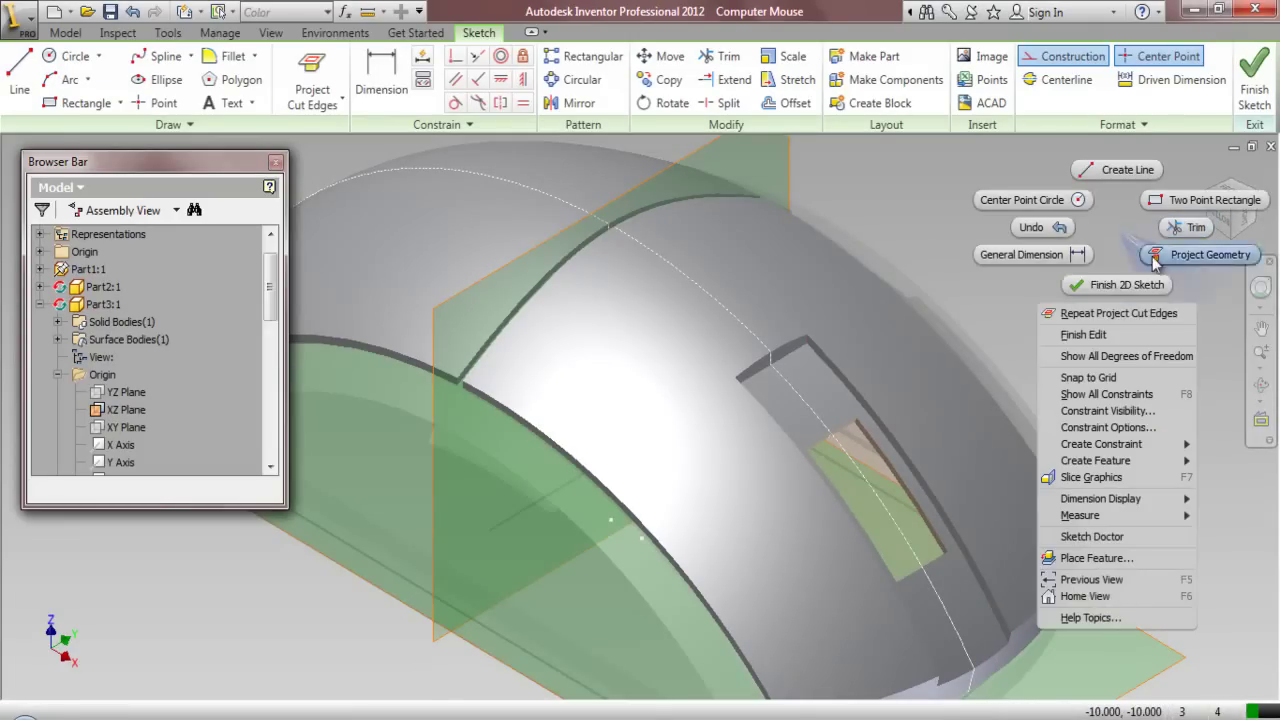
click(1164, 474)
key(F6)
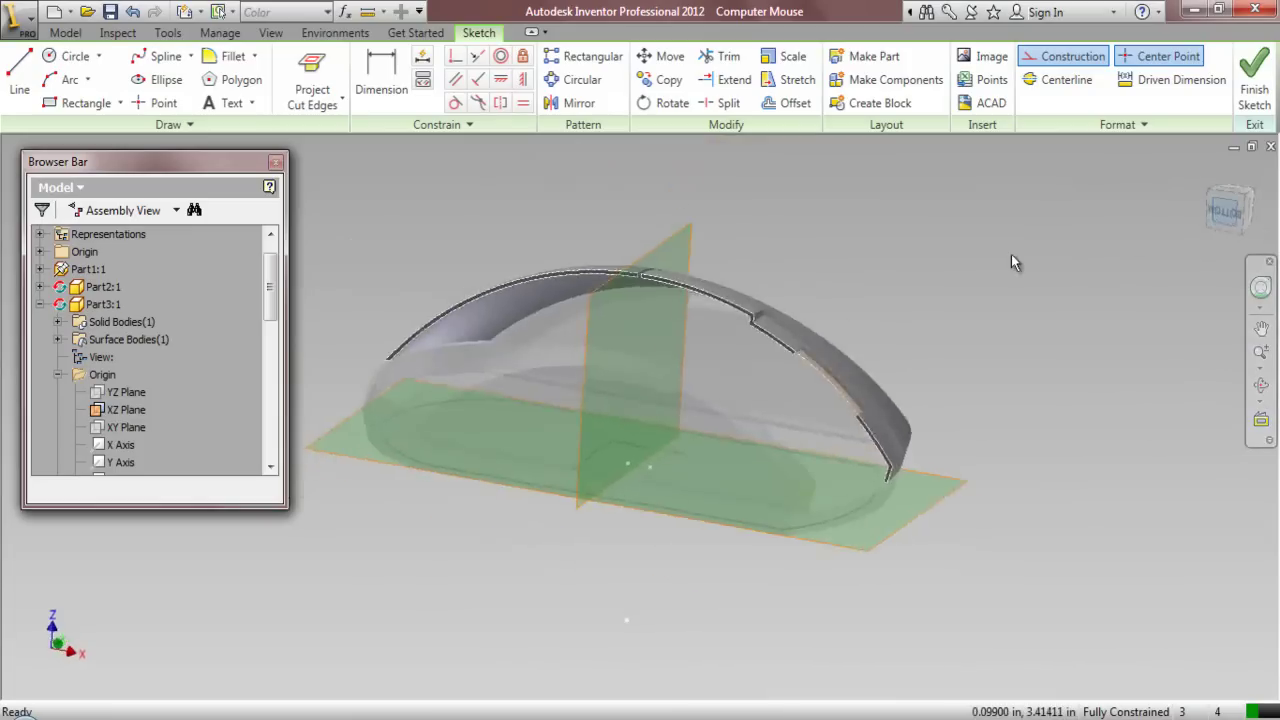
Draw a regular-line rectangle from just above the shell's crest at the upright work plane to beyond and below its front end
scroll(672, 316, up, 5)
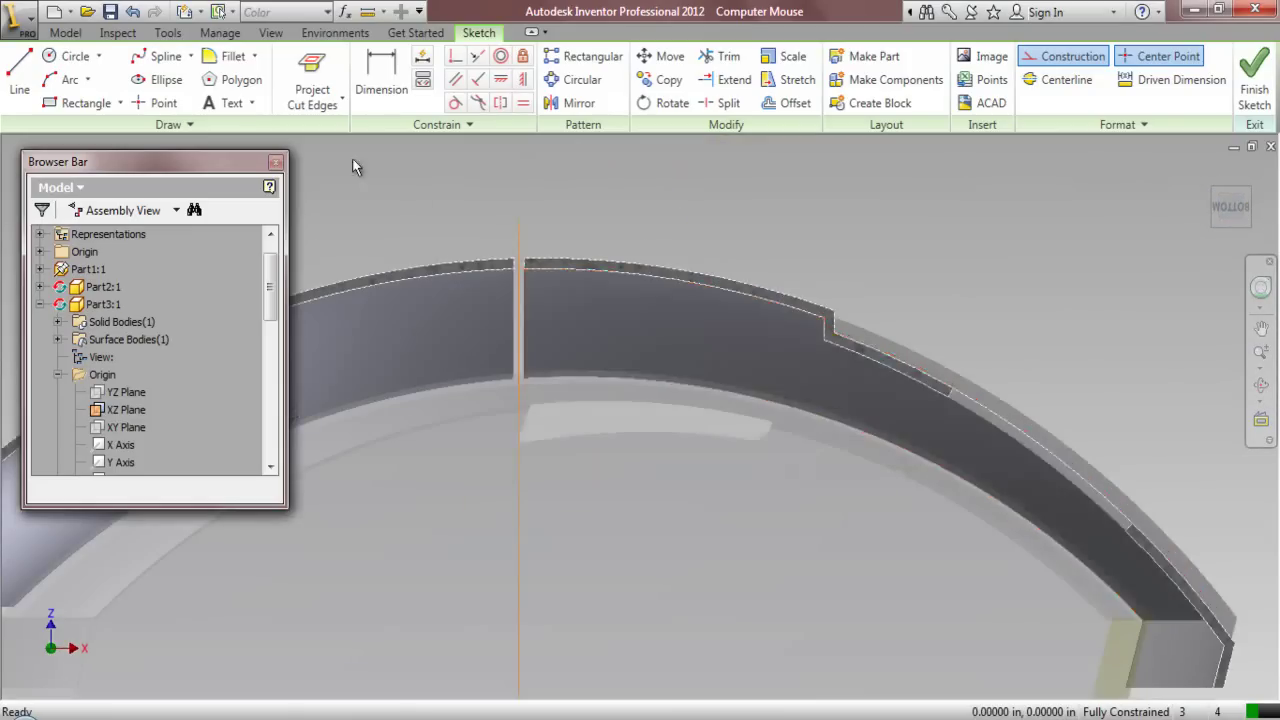
scroll(356, 167, down, 2)
click(1028, 60)
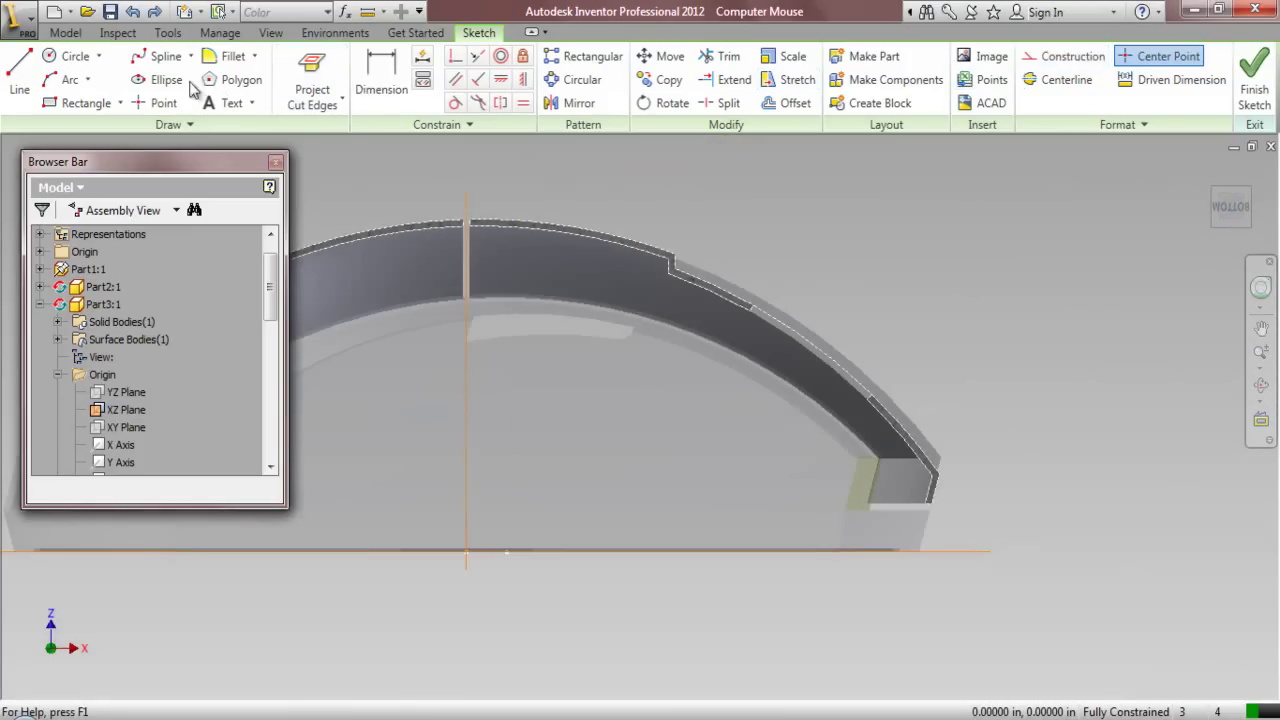
click(80, 103)
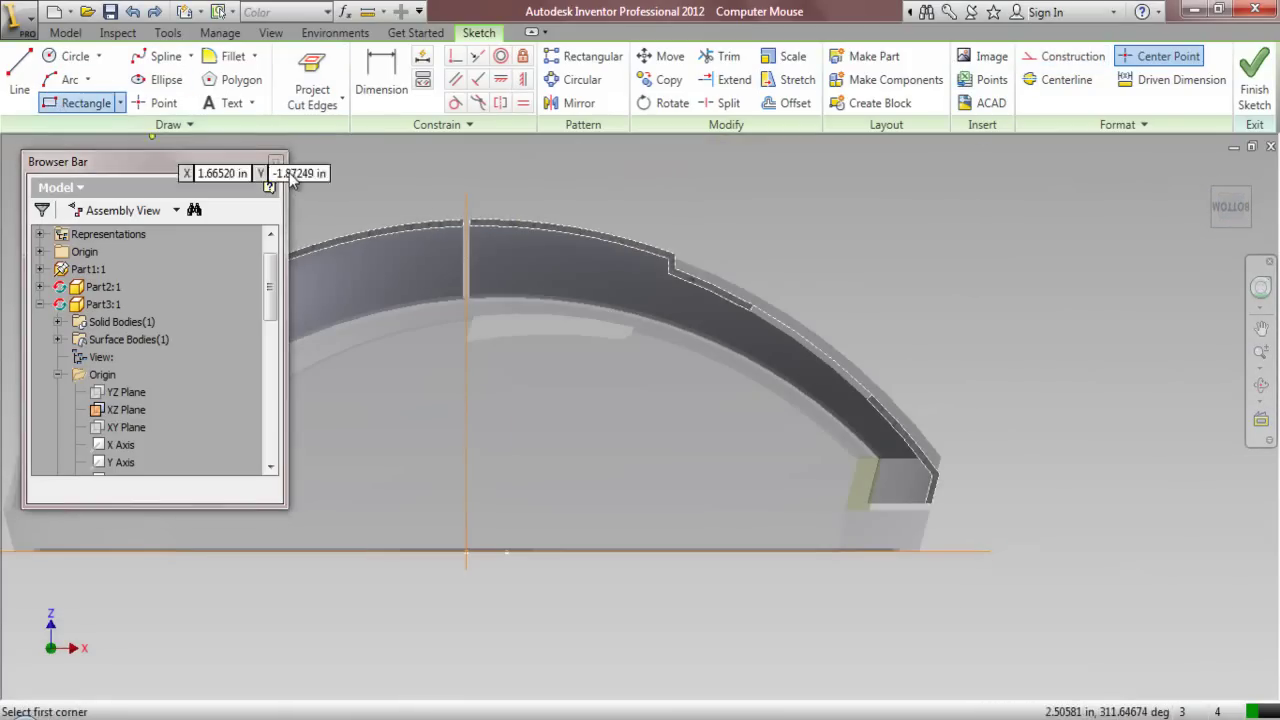
click(469, 208)
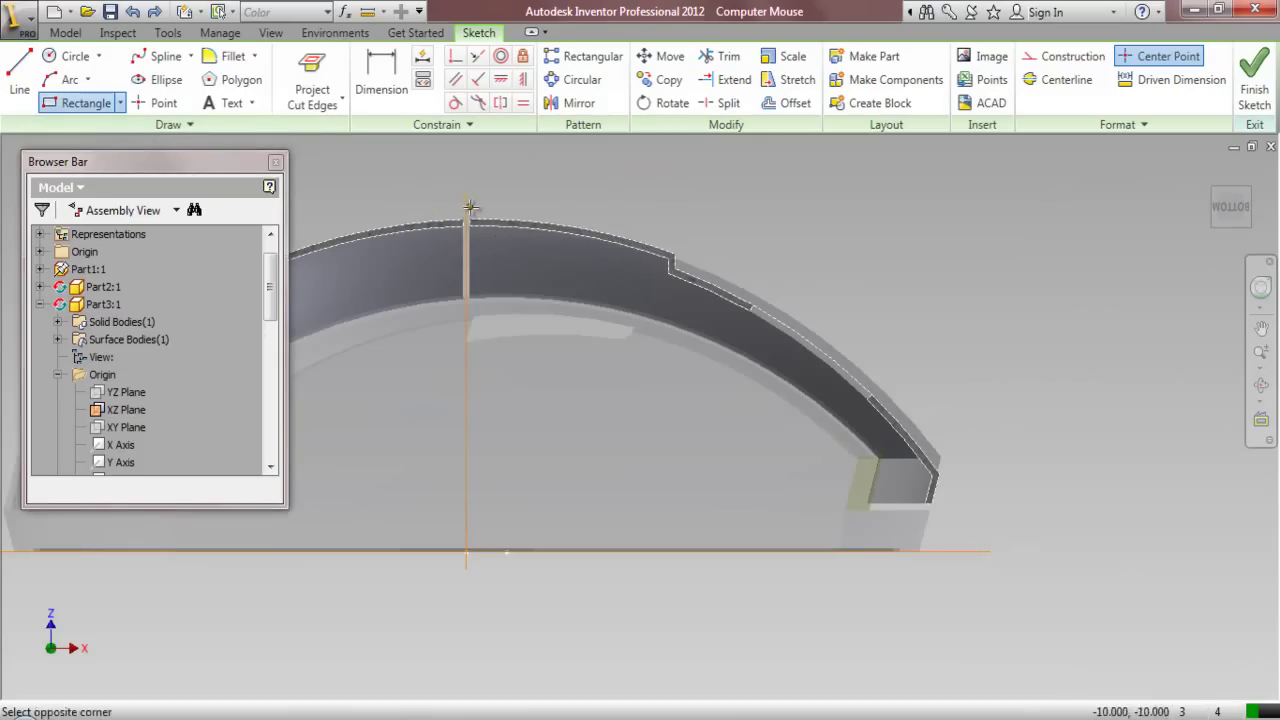
click(952, 509)
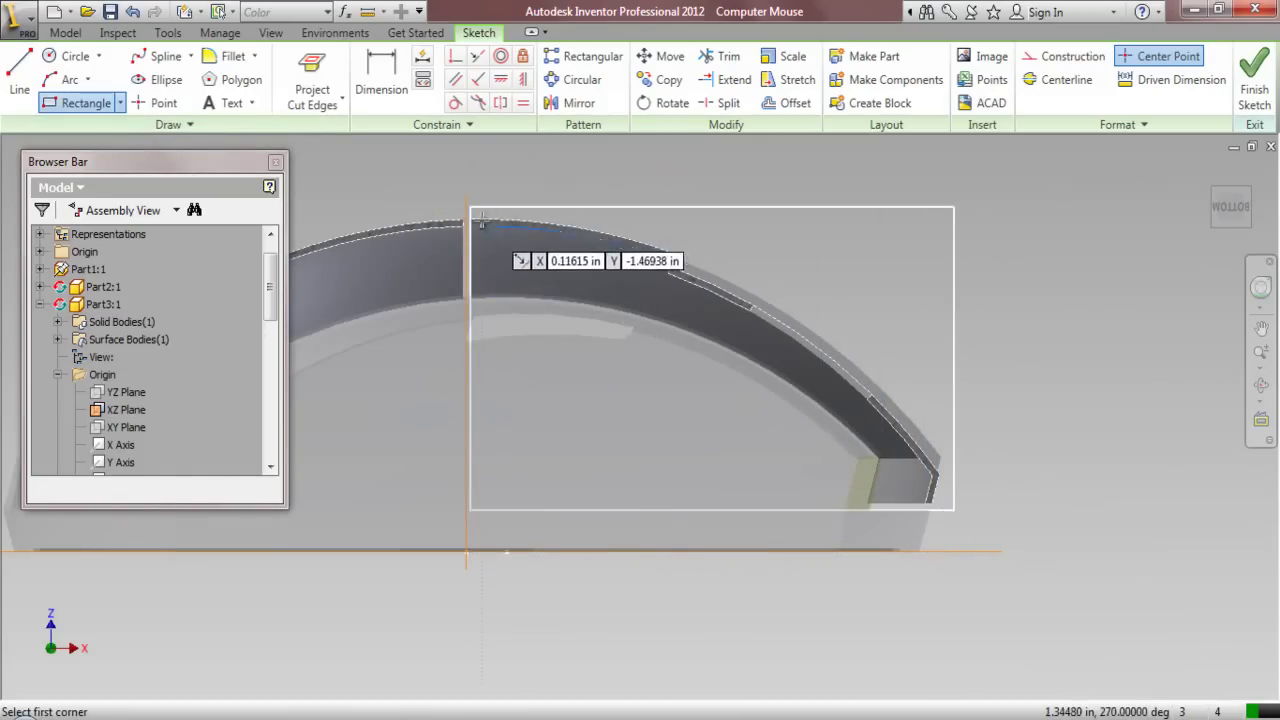
scroll(488, 172, down, 3)
right_click(491, 172)
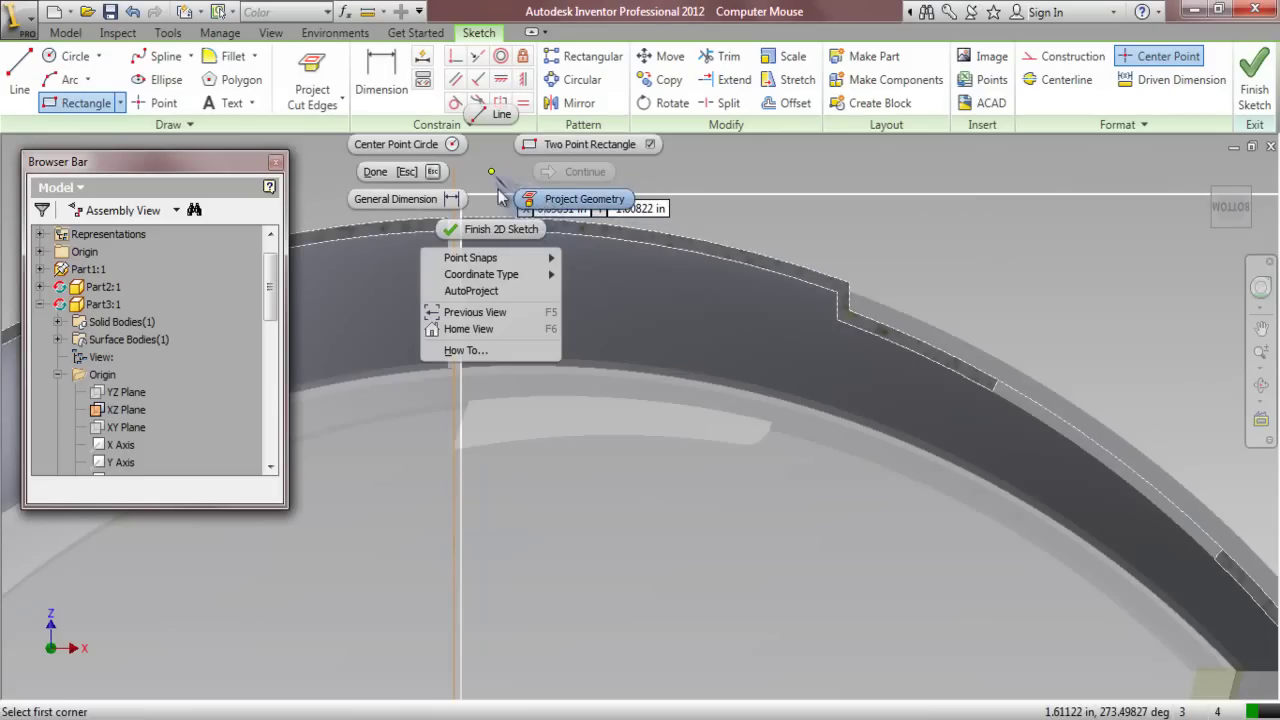
click(420, 172)
Project the upright work plane into the sketch as a construction line
drag(463, 210, 463, 210)
click(1065, 56)
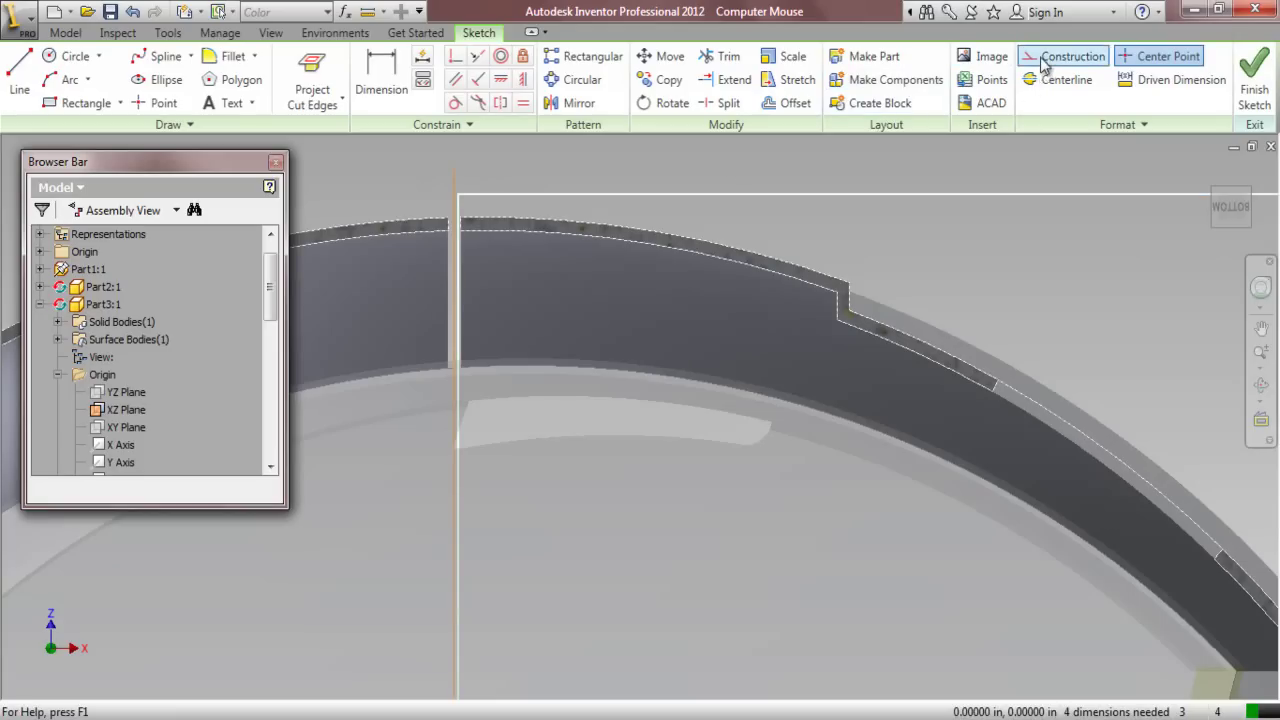
click(313, 97)
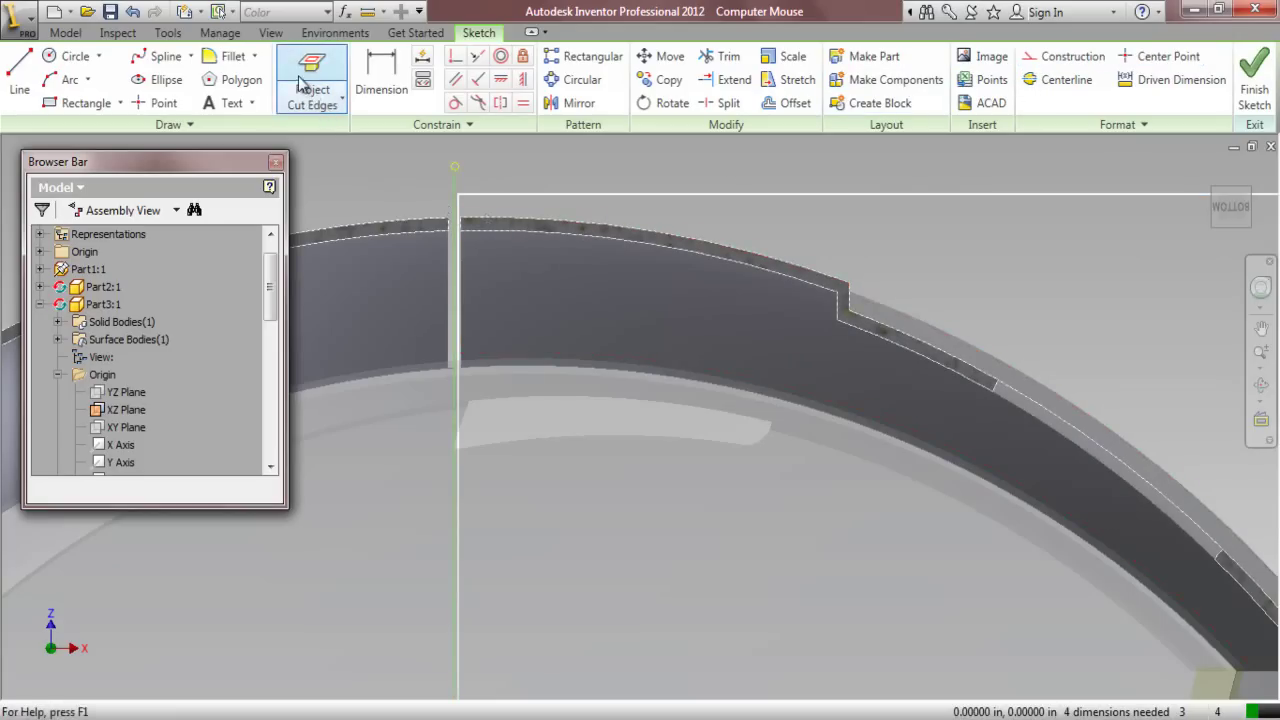
click(337, 104)
click(342, 140)
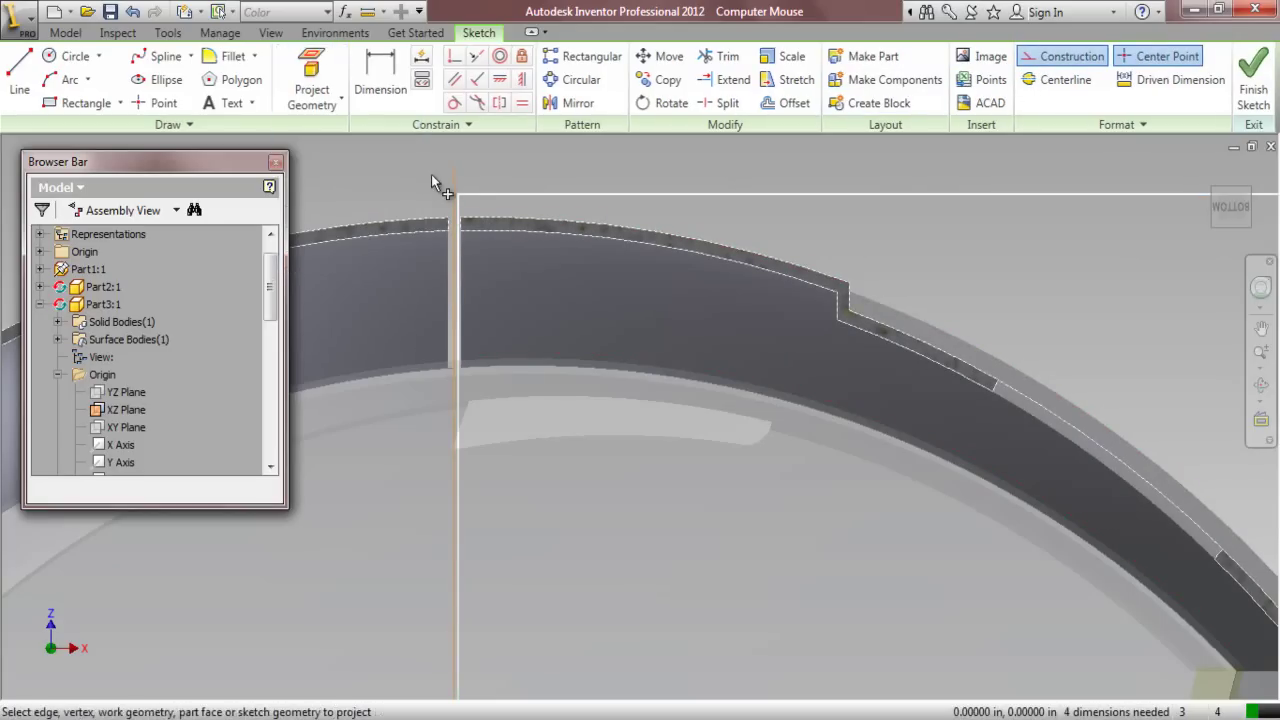
right_click(502, 162)
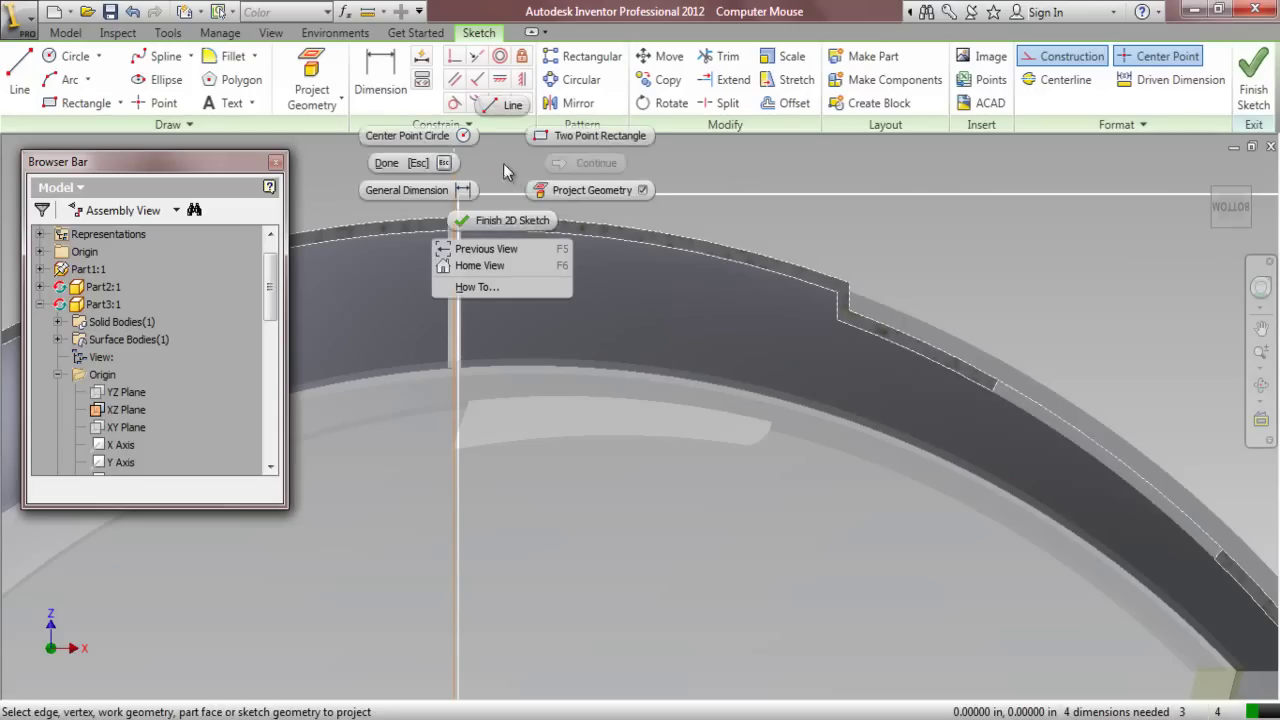
click(428, 164)
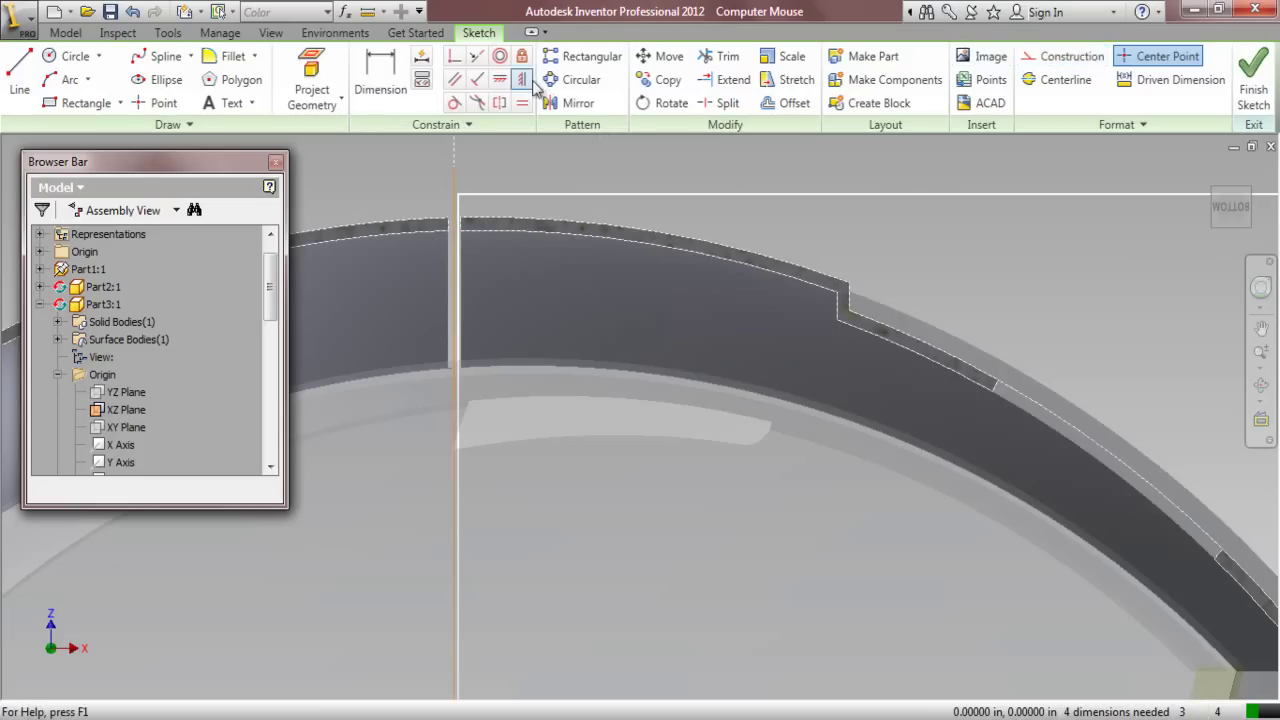
Make the rectangle's vertical edge at the crest collinear with the projected work plane line and finish the sketch
click(476, 56)
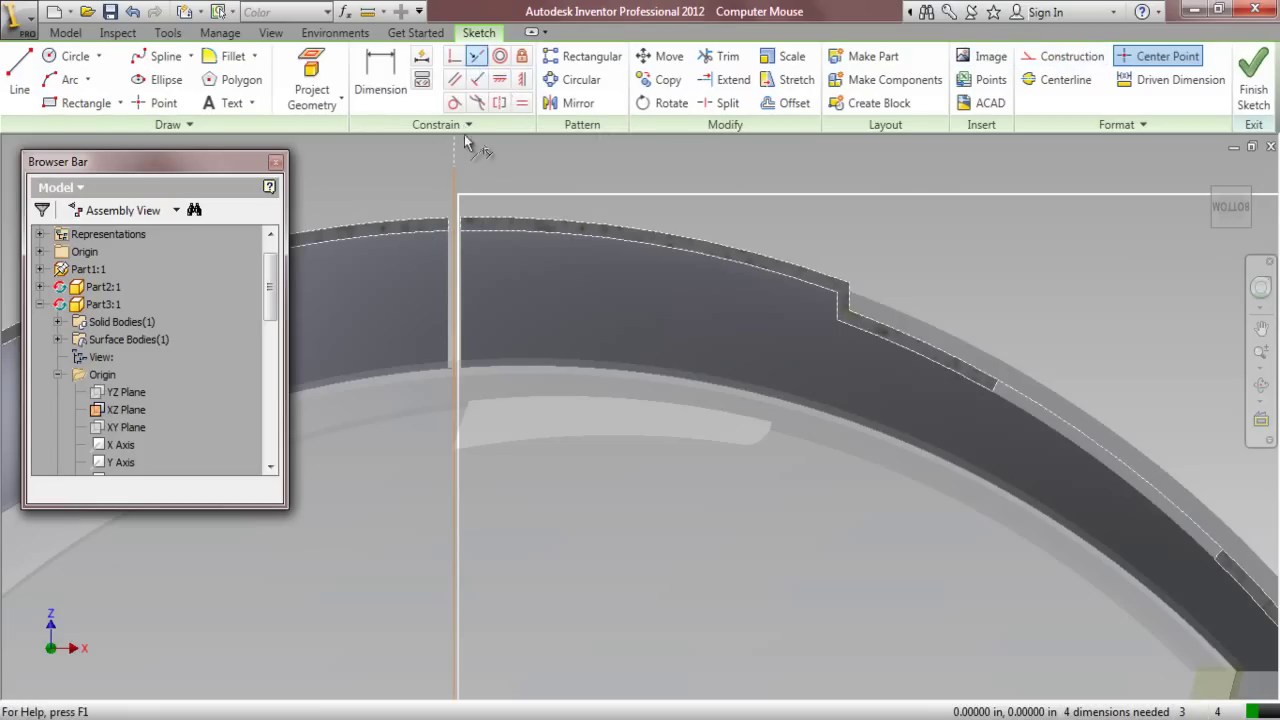
click(458, 204)
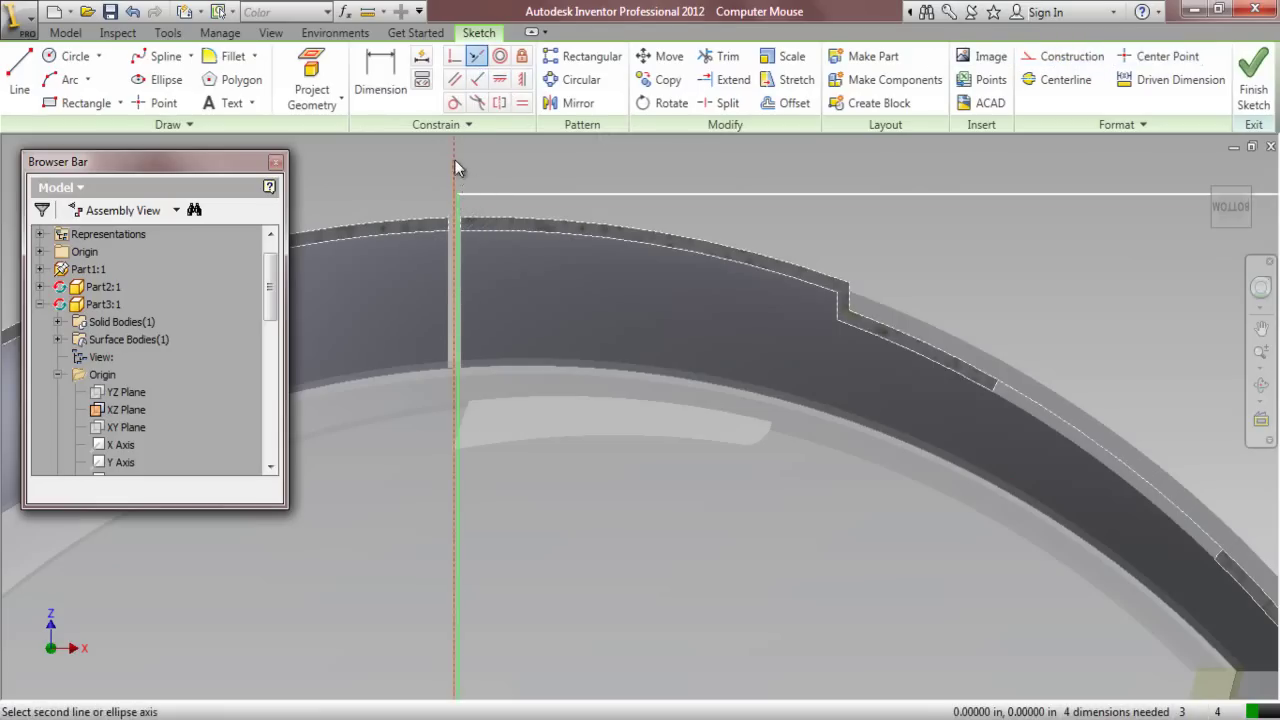
click(398, 232)
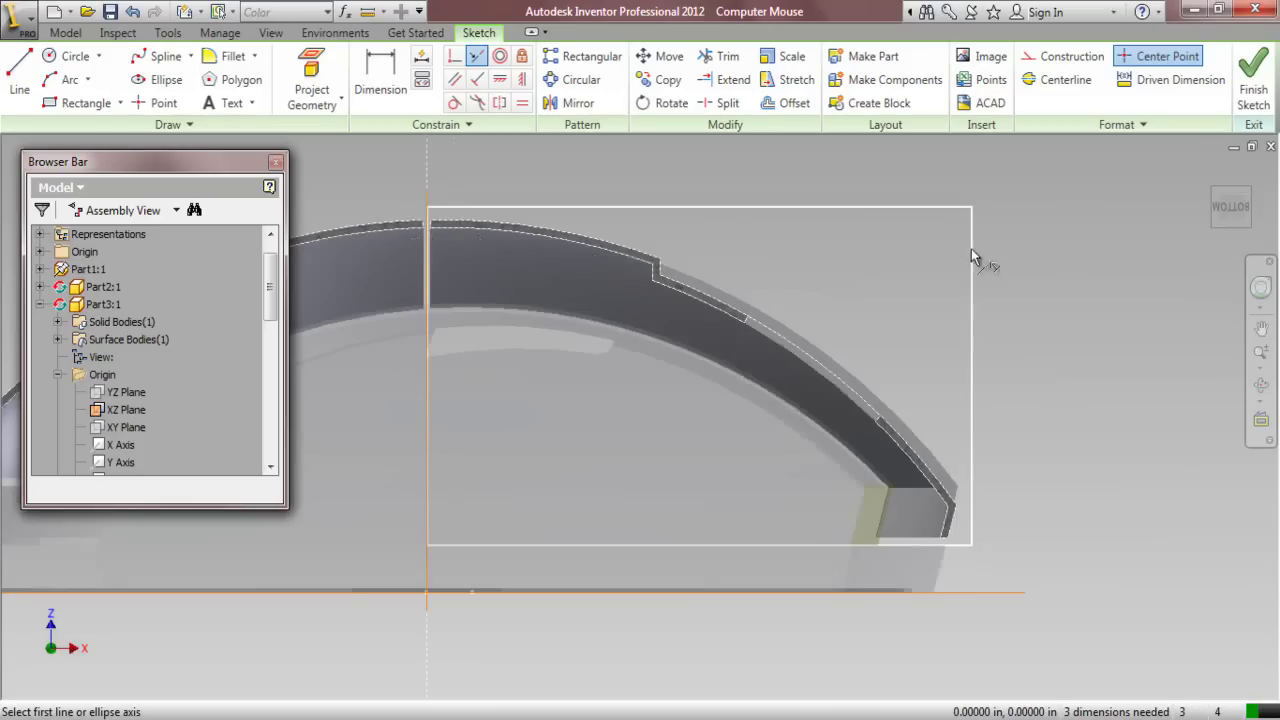
click(1253, 75)
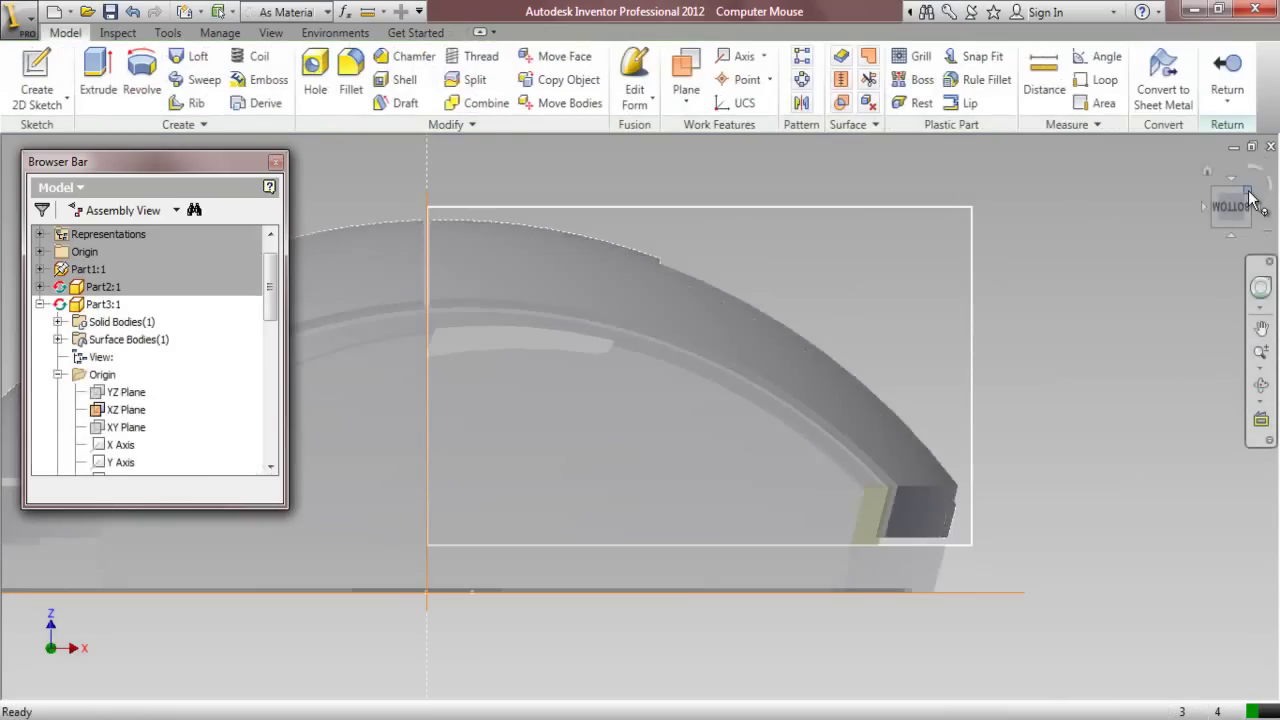
Extrude the rectangle symmetrically by 1/32 in as a cut to split the two mouse buttons along the shell's centre
click(1250, 198)
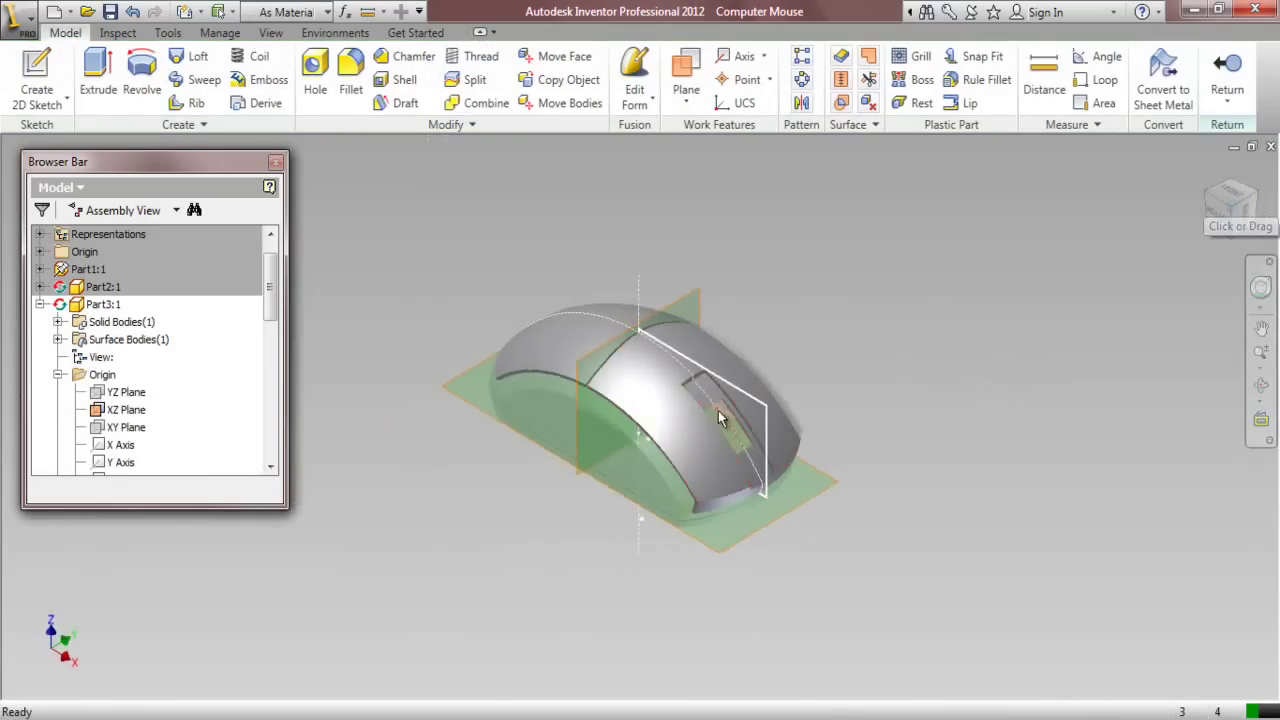
click(98, 72)
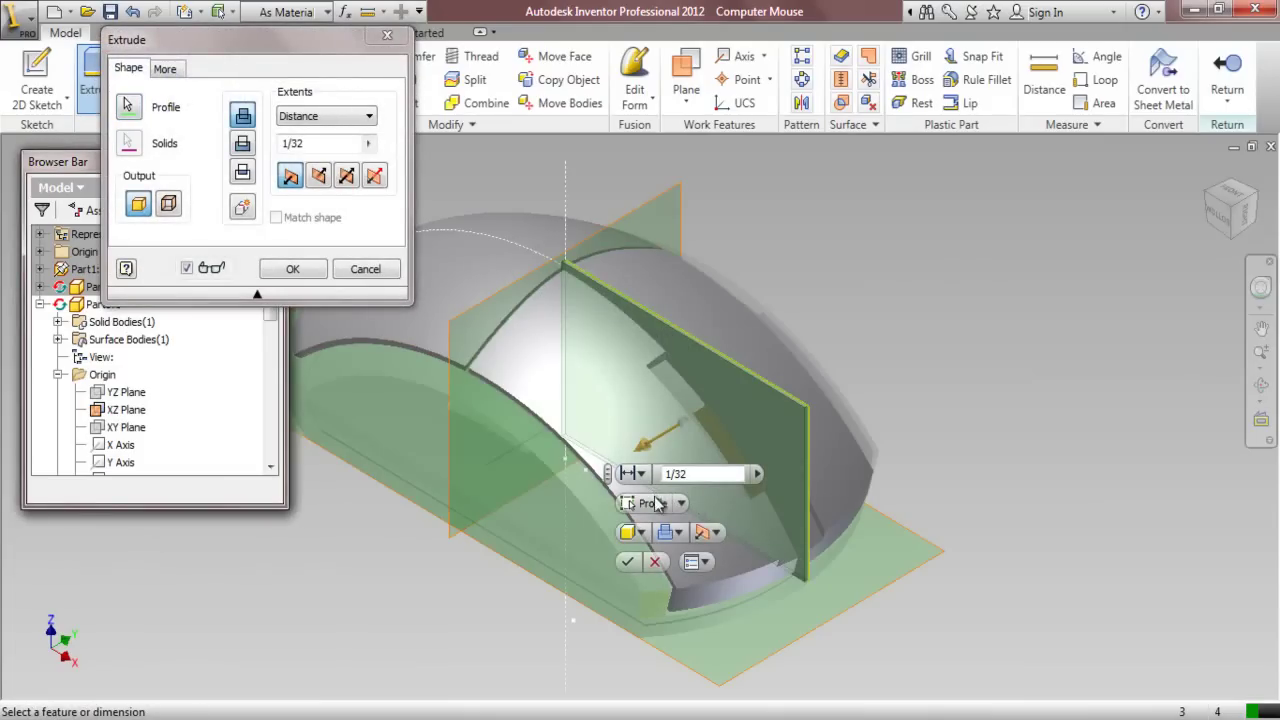
click(712, 535)
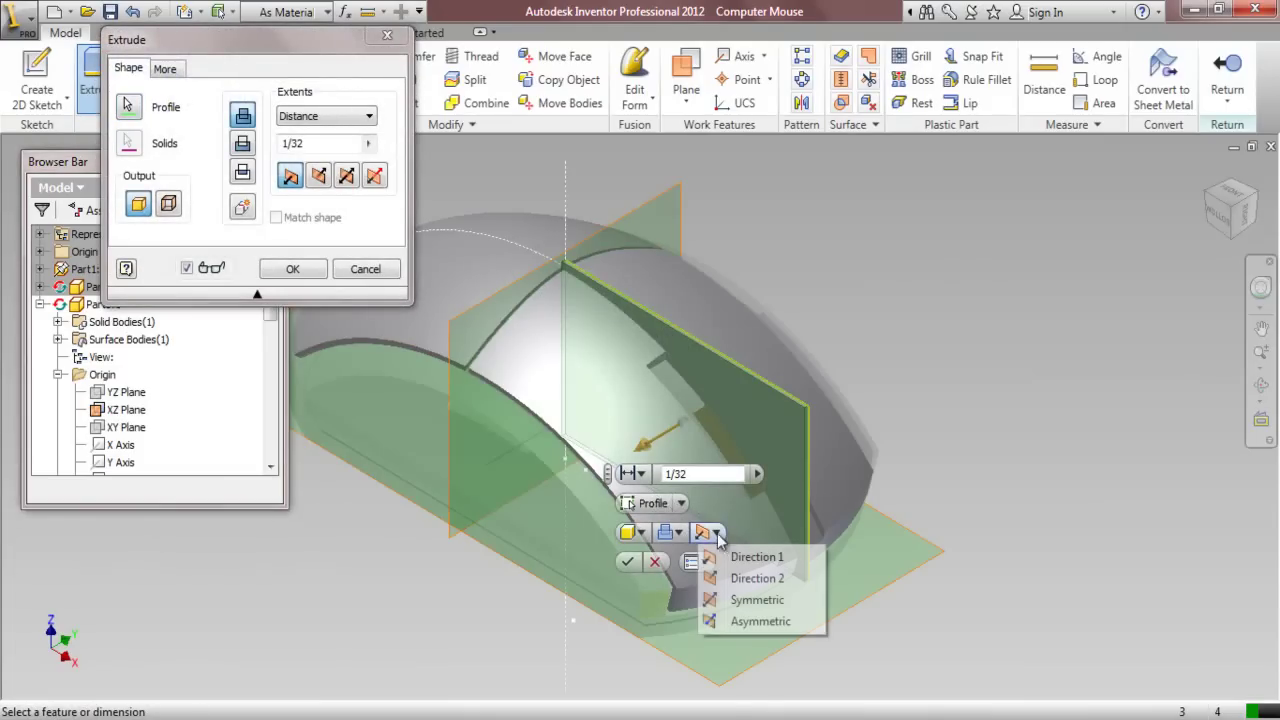
click(757, 600)
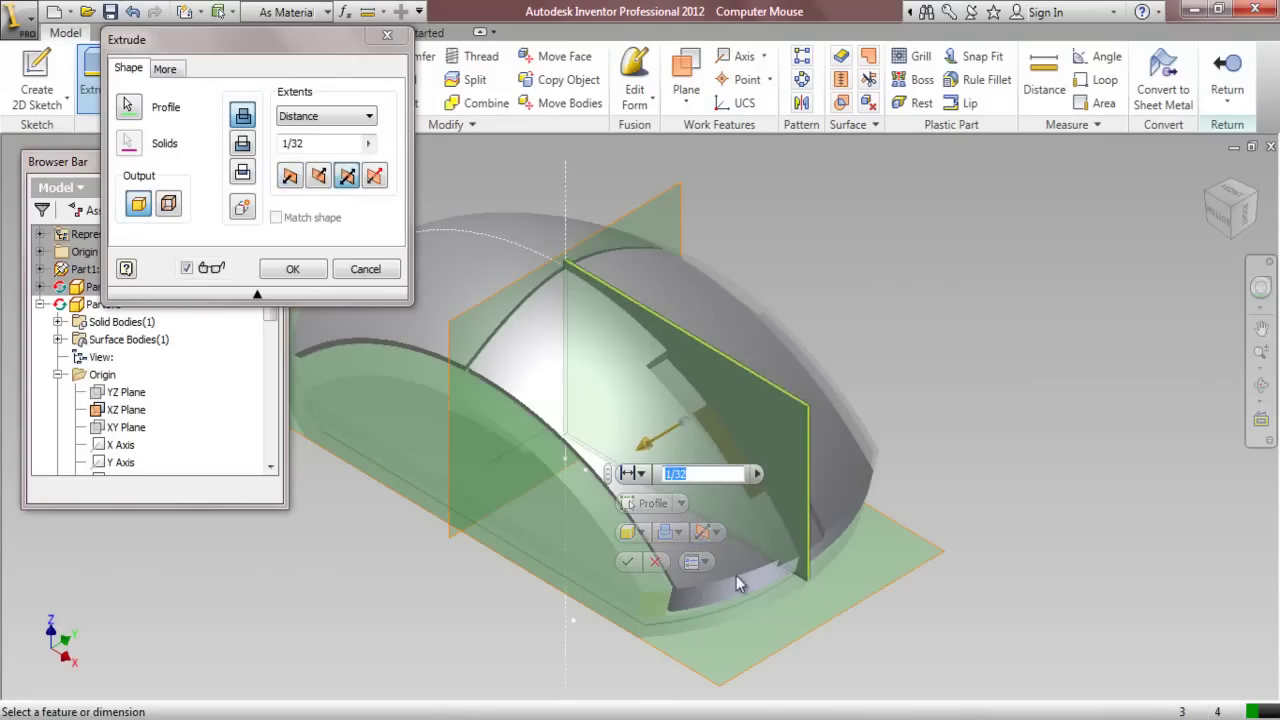
click(678, 537)
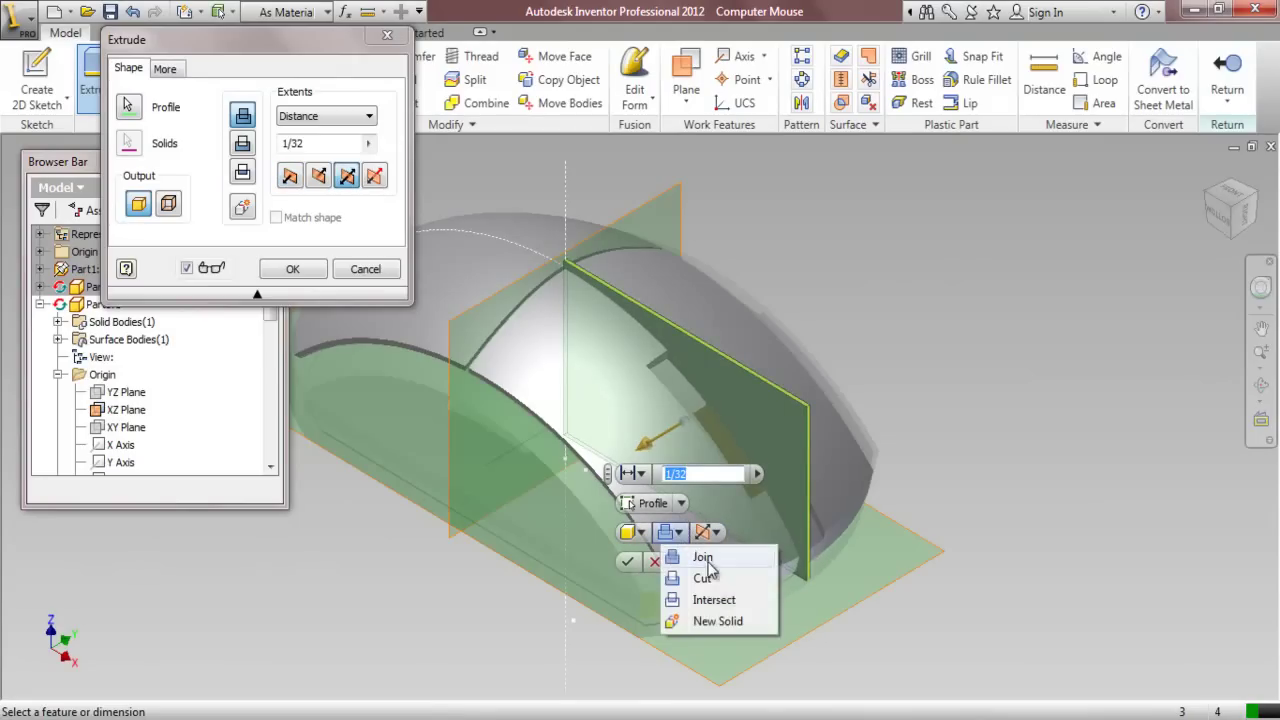
click(717, 577)
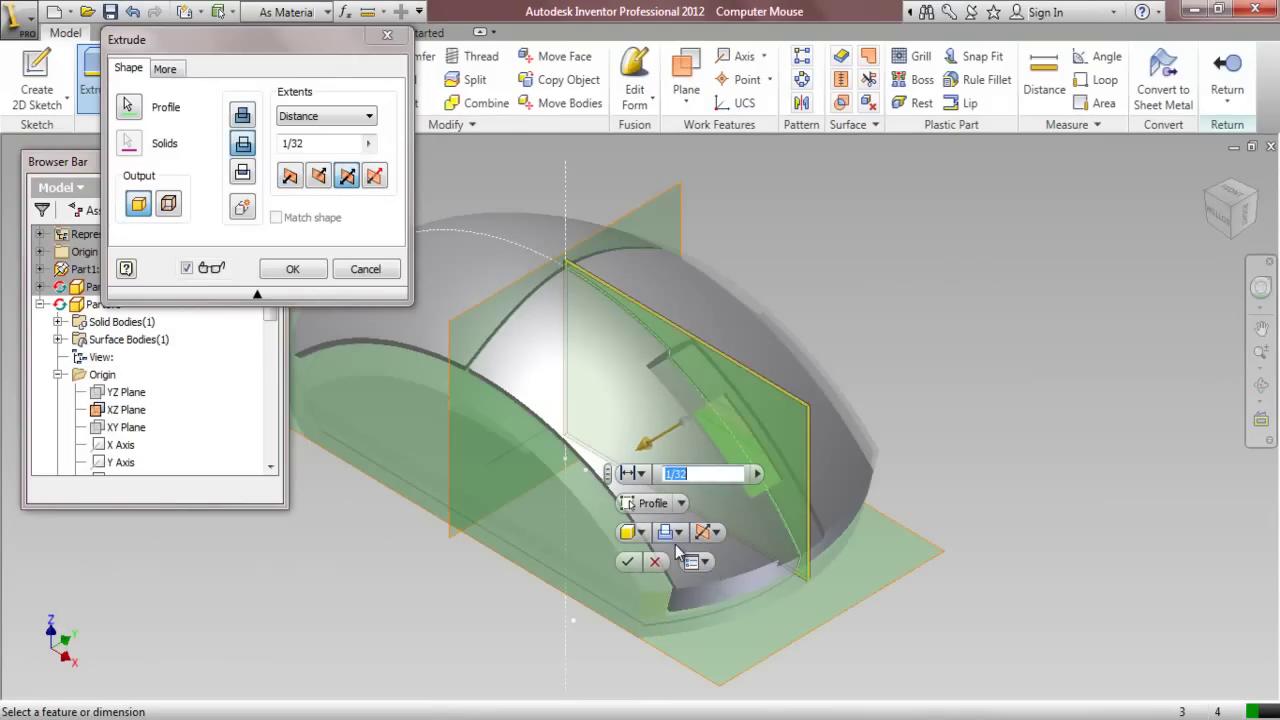
click(627, 561)
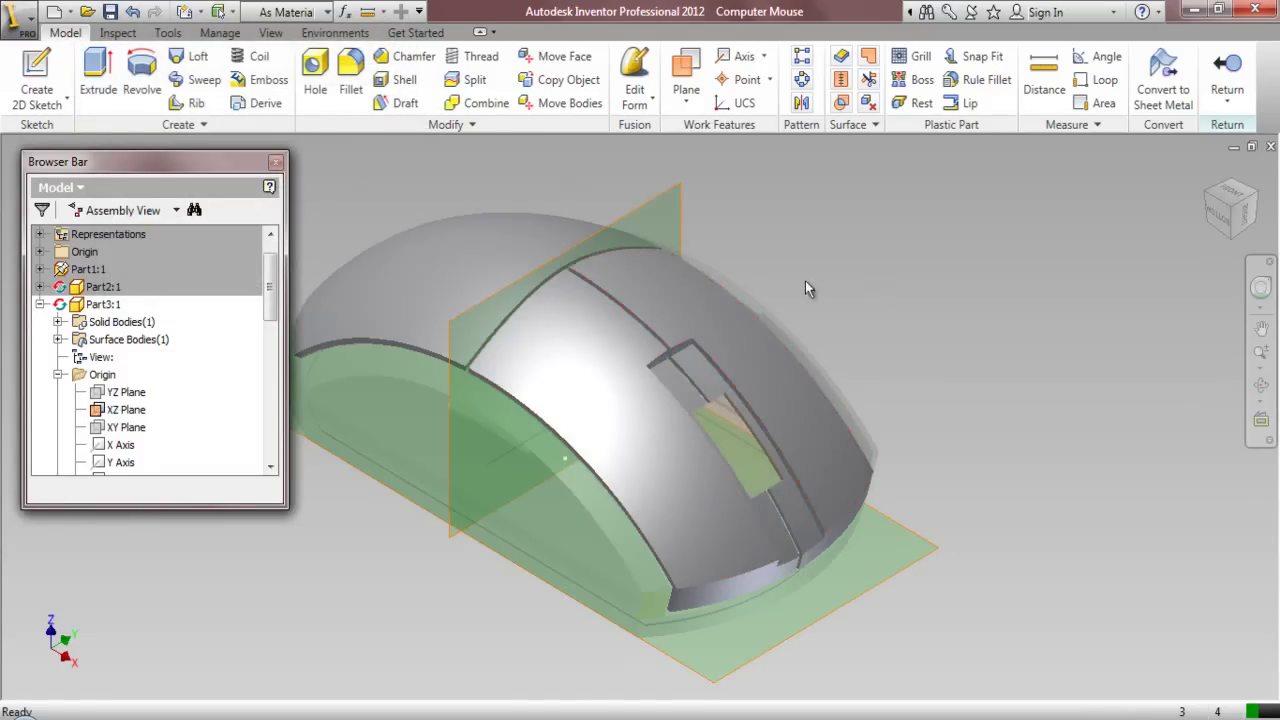
Hide the upright work plane crossing the shell and return from Part3 to the assembly
right_click(667, 190)
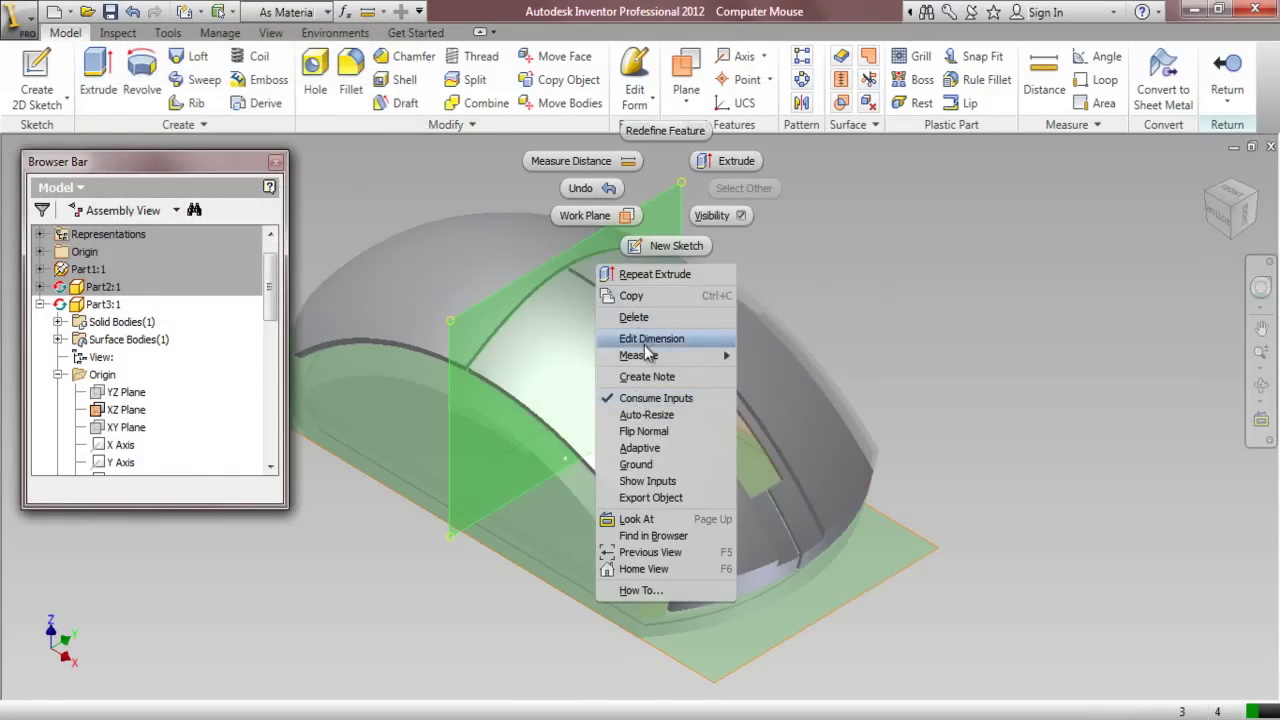
click(720, 218)
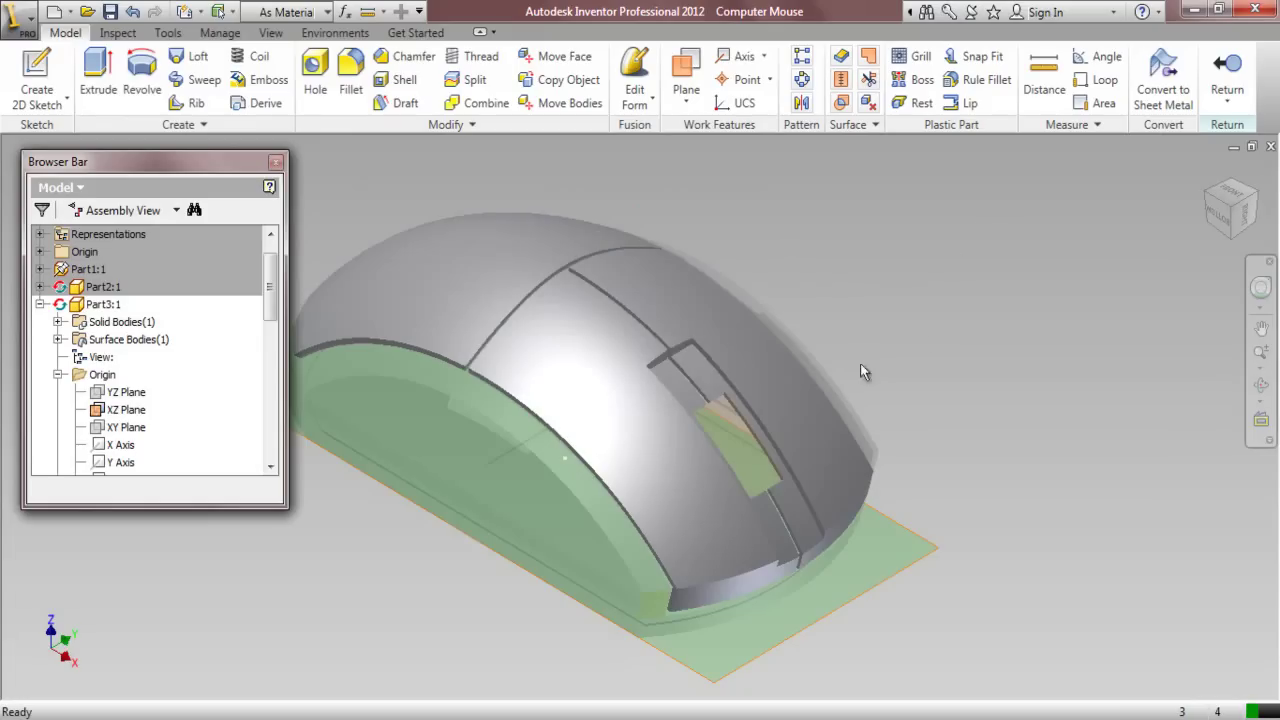
click(1265, 200)
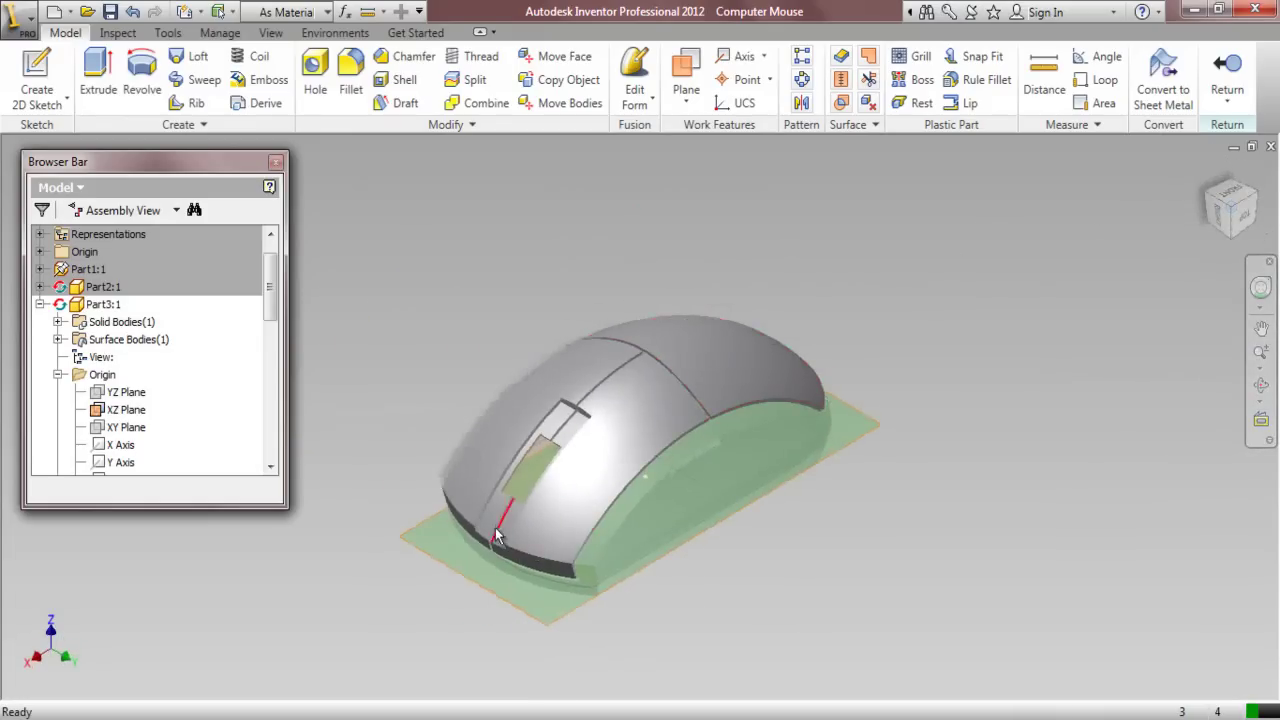
scroll(497, 537, up, 3)
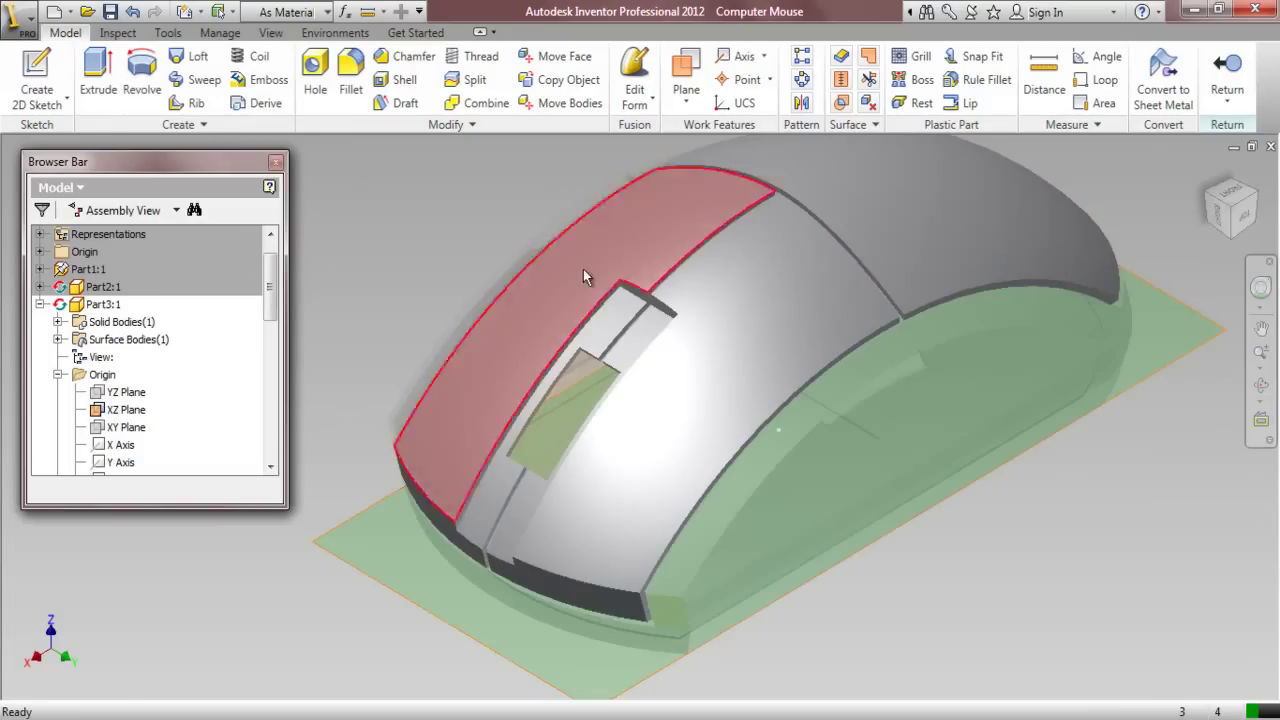
click(1228, 70)
click(429, 320)
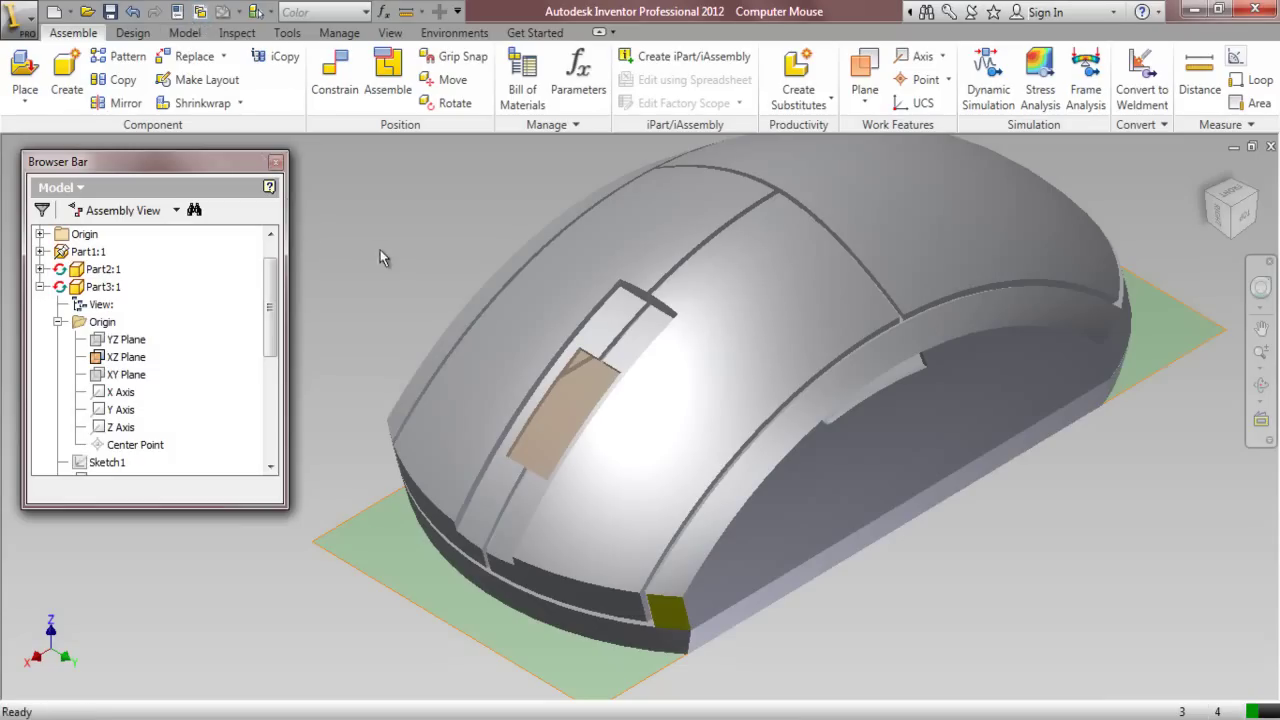
Save Computer Mouse.iam together with its modified dependent Part3.ipt
double_click(615, 631)
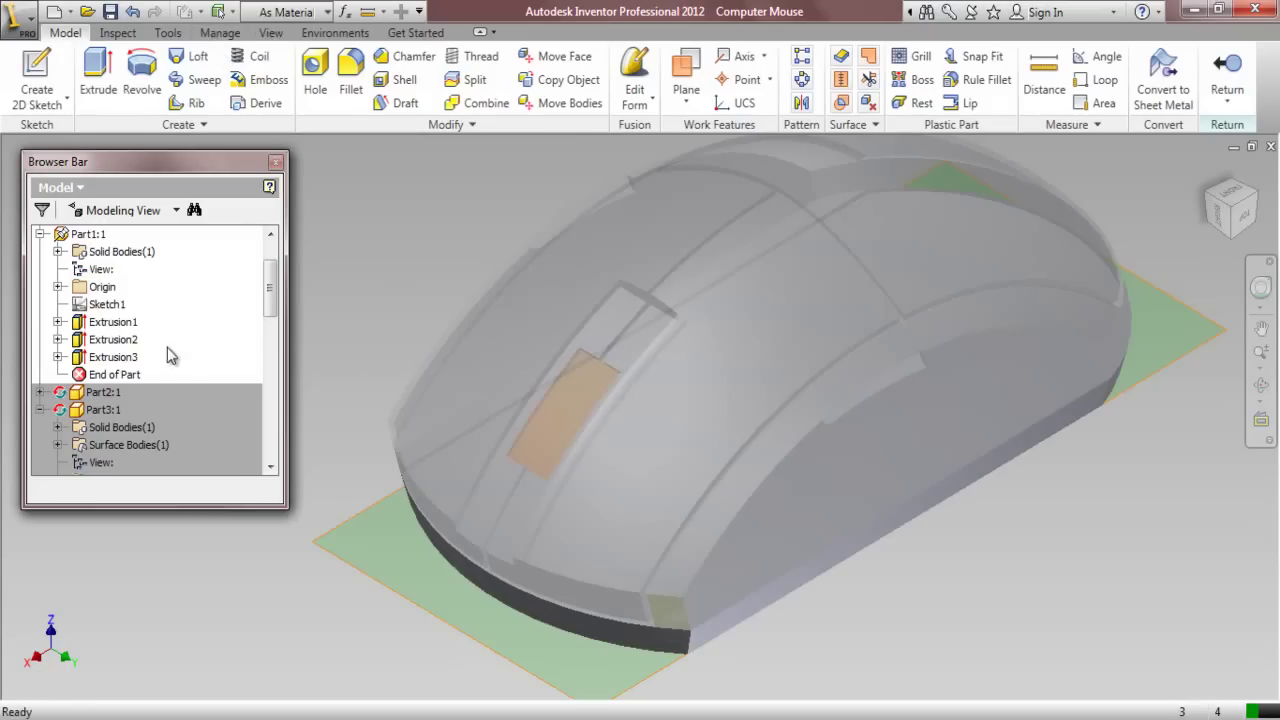
click(1227, 78)
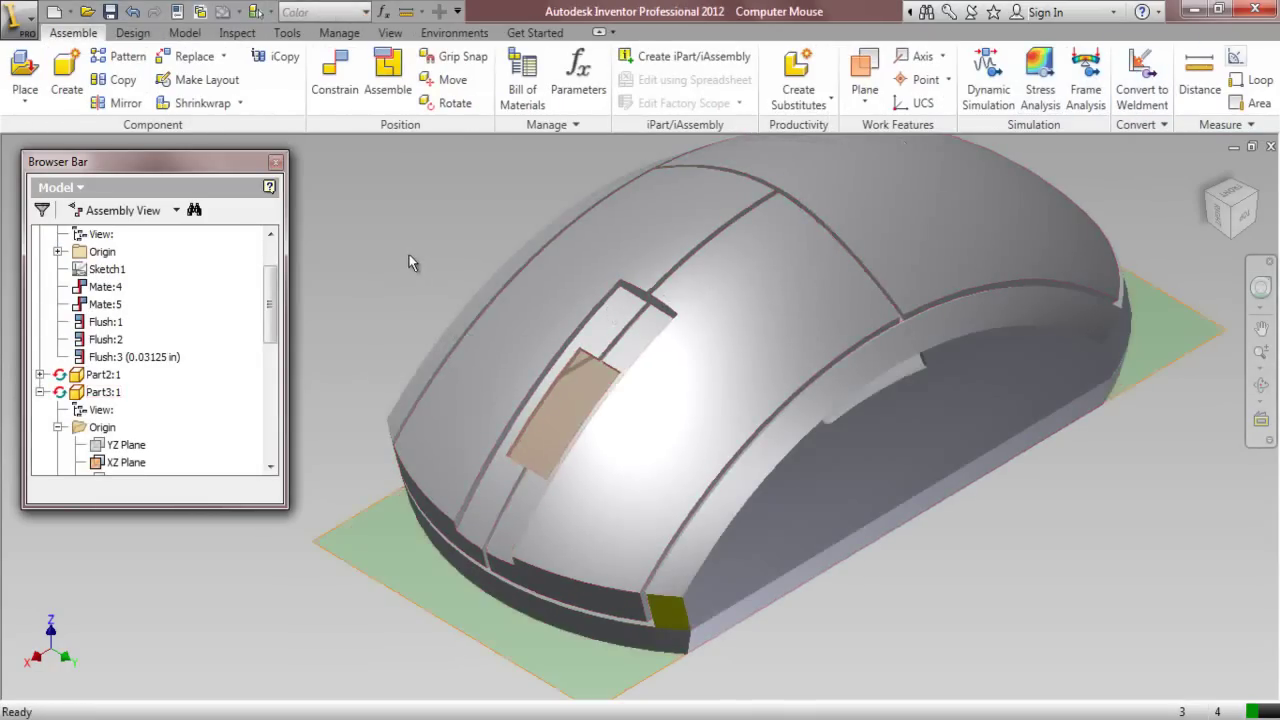
click(110, 11)
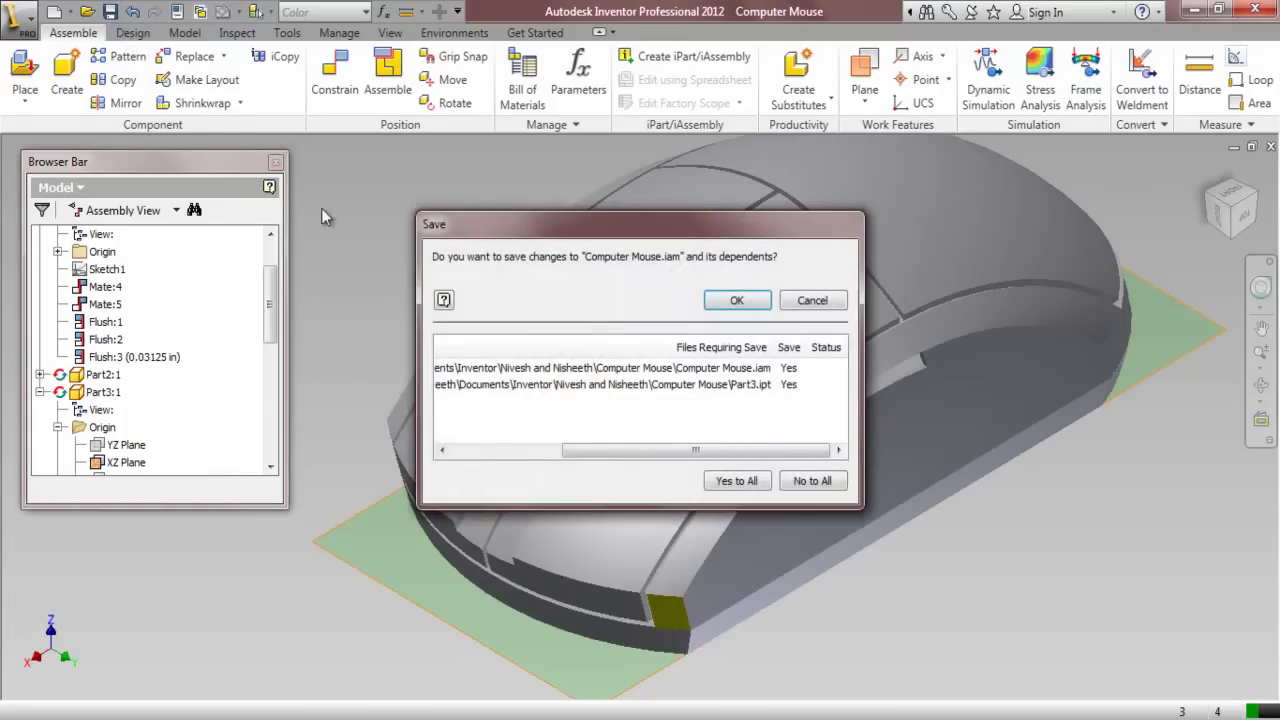
click(737, 300)
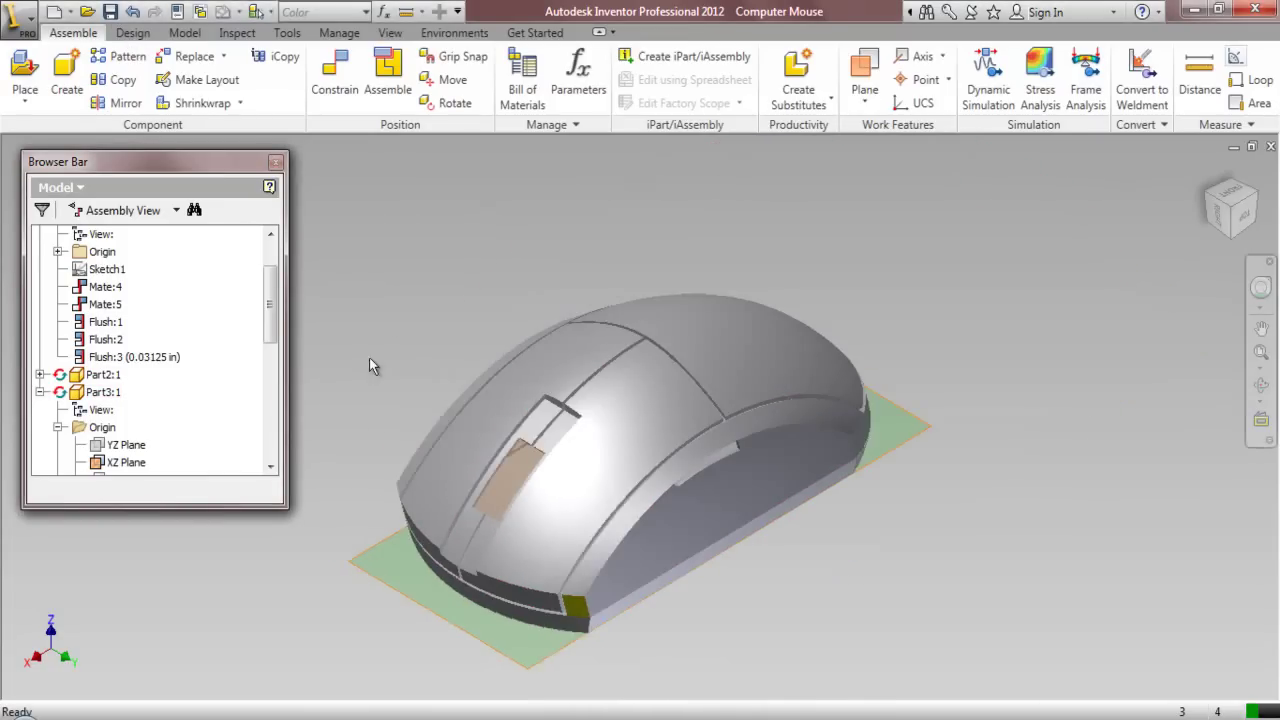
Open Part3 for editing and set up a 1/64 in fillet on one rear corner edge of the scroll-wheel opening
scroll(487, 432, down, 5)
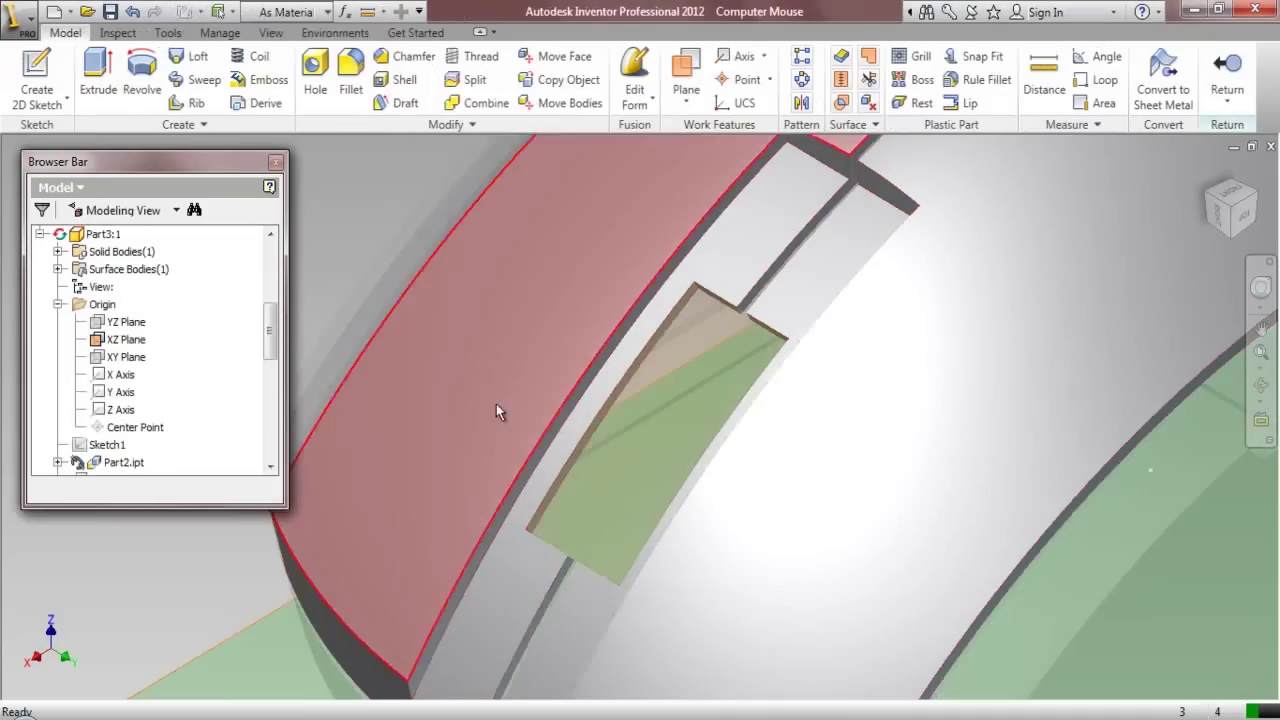
click(350, 75)
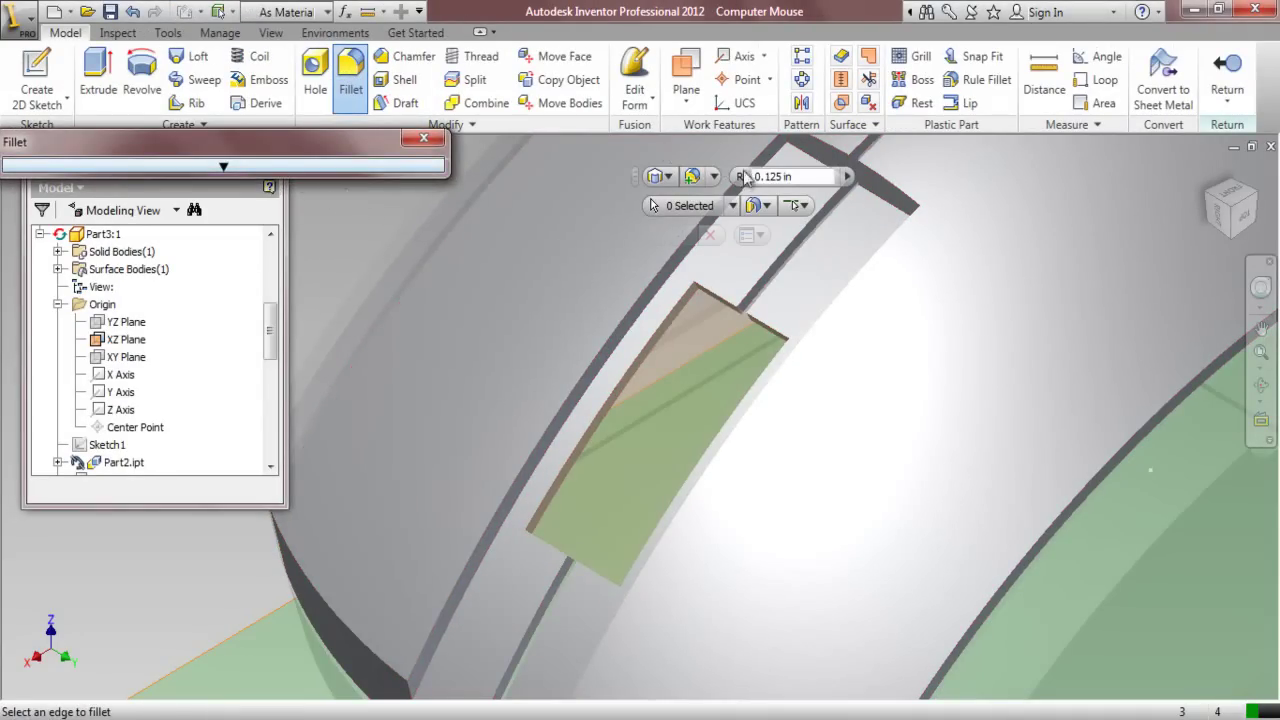
click(775, 176)
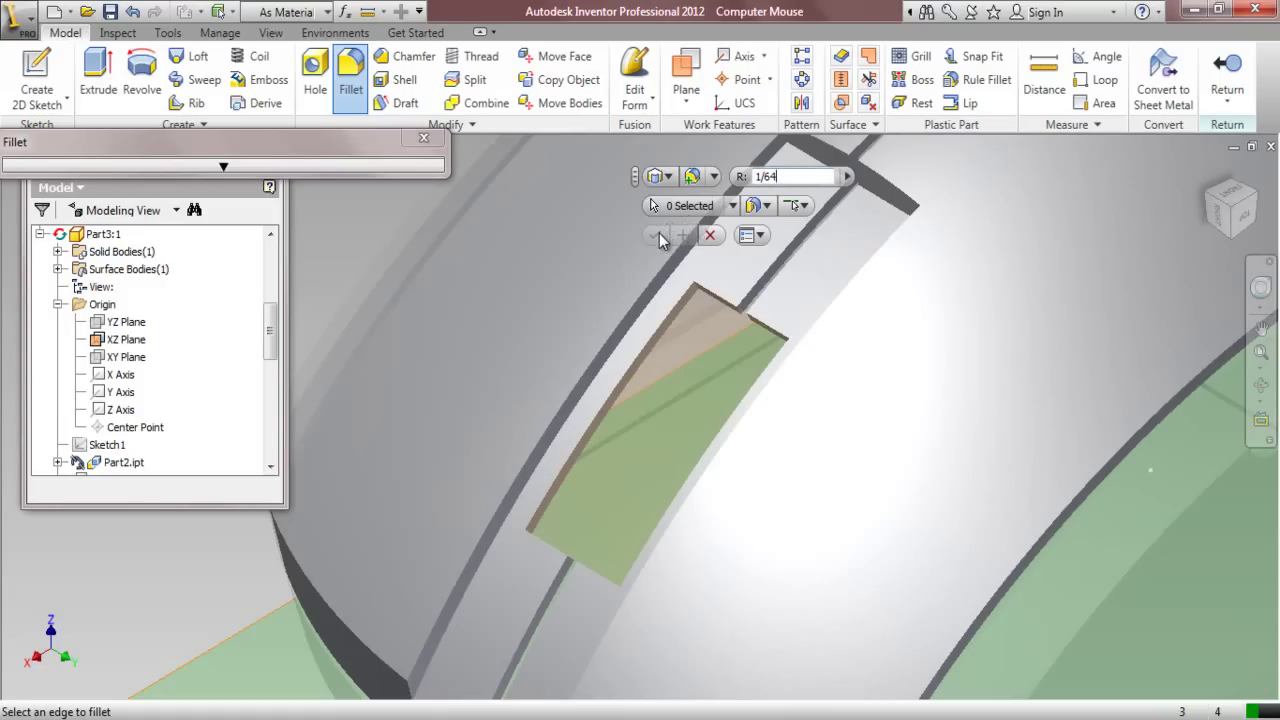
scroll(690, 291, up, 3)
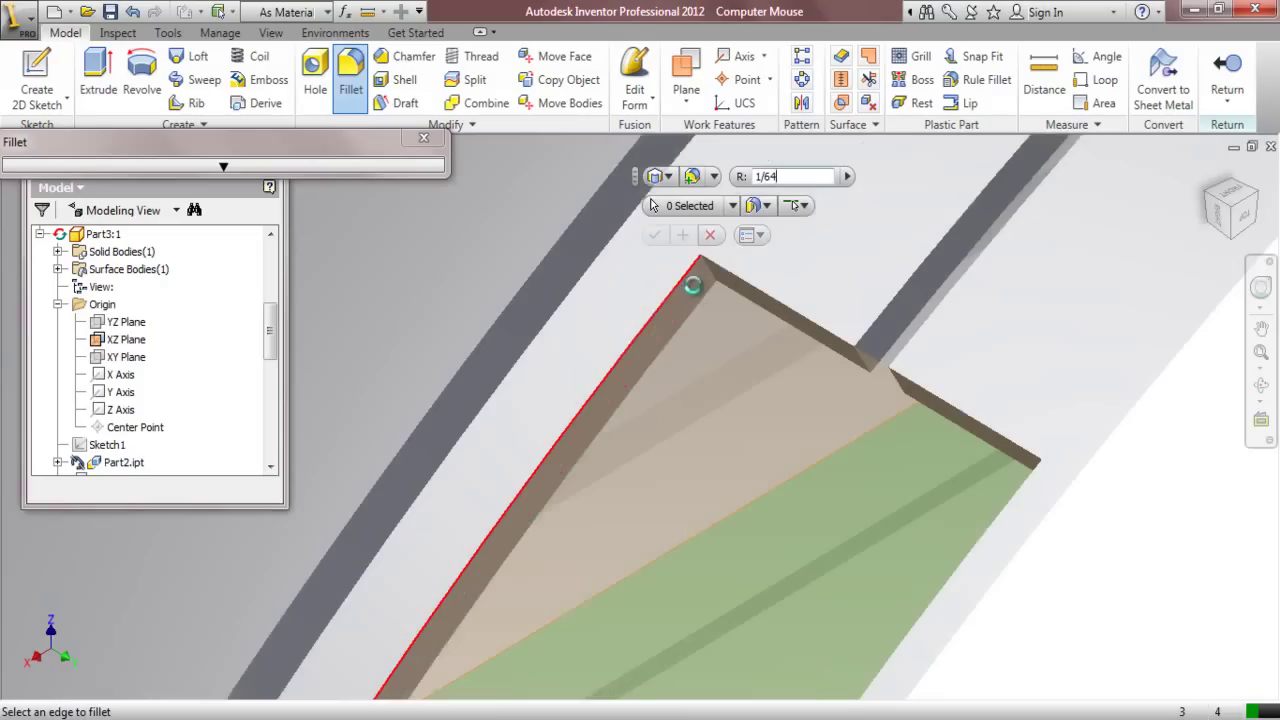
scroll(706, 276, up, 2)
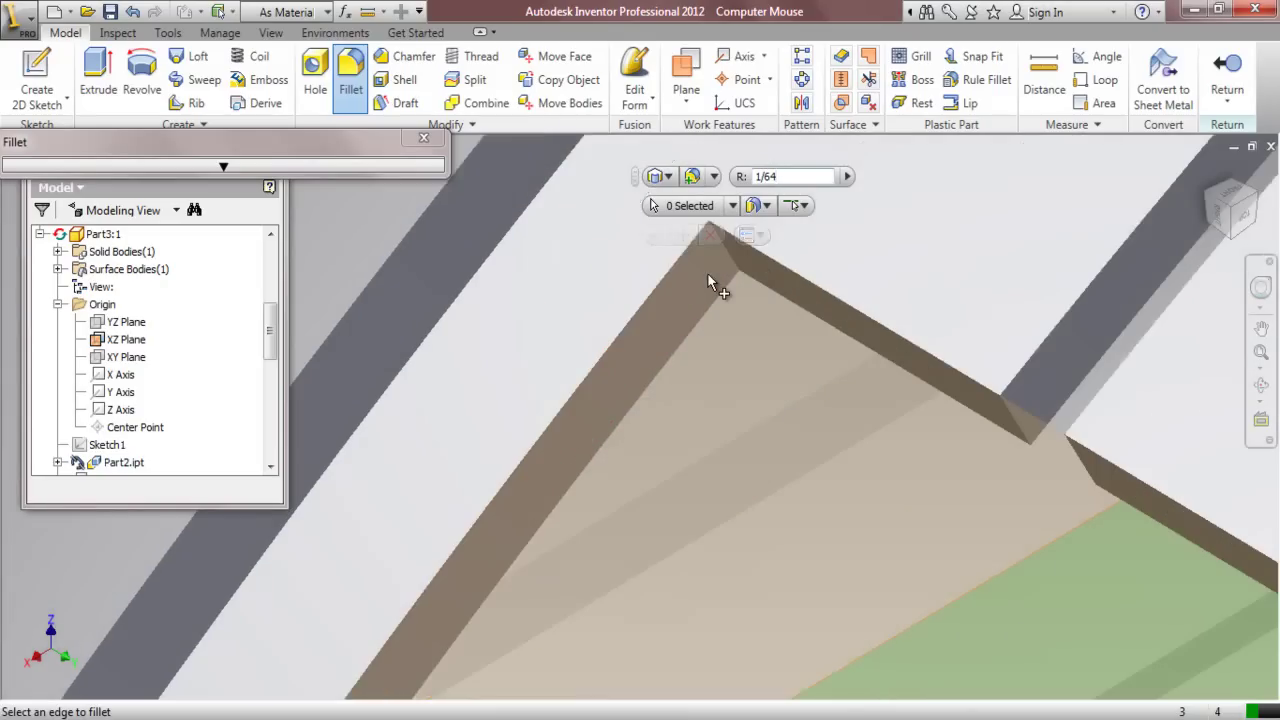
click(729, 258)
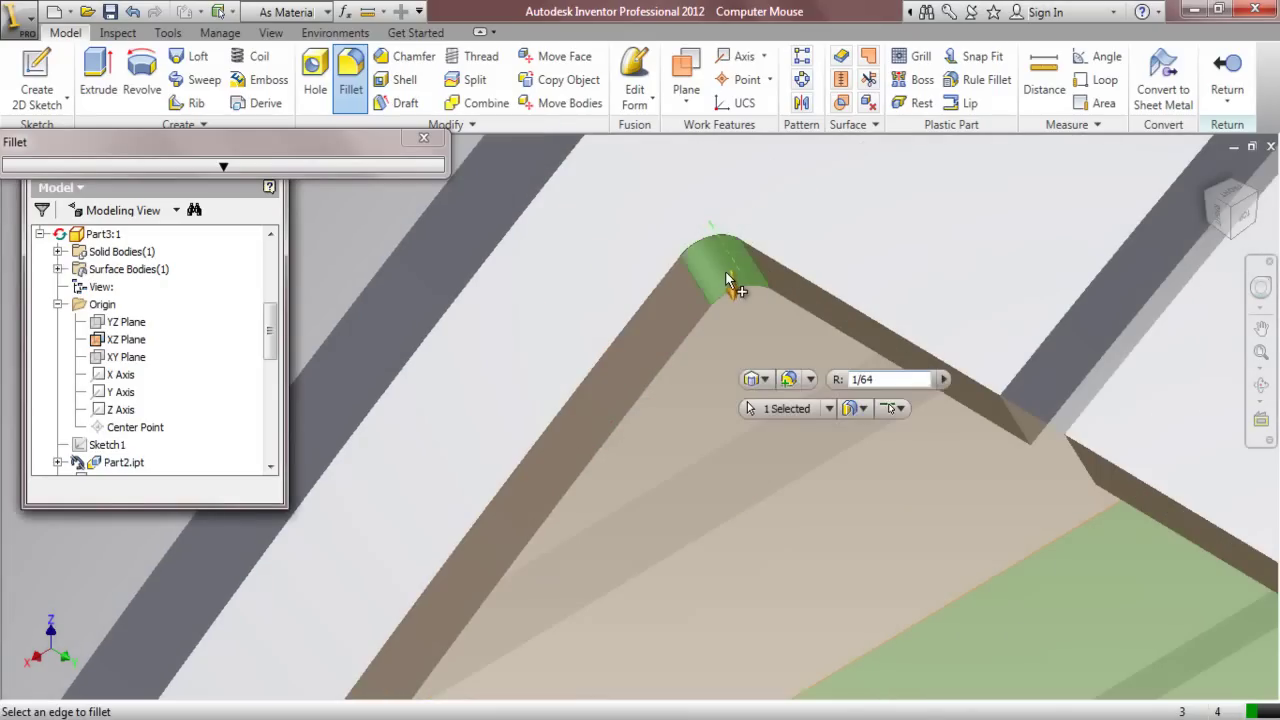
scroll(806, 234, down, 3)
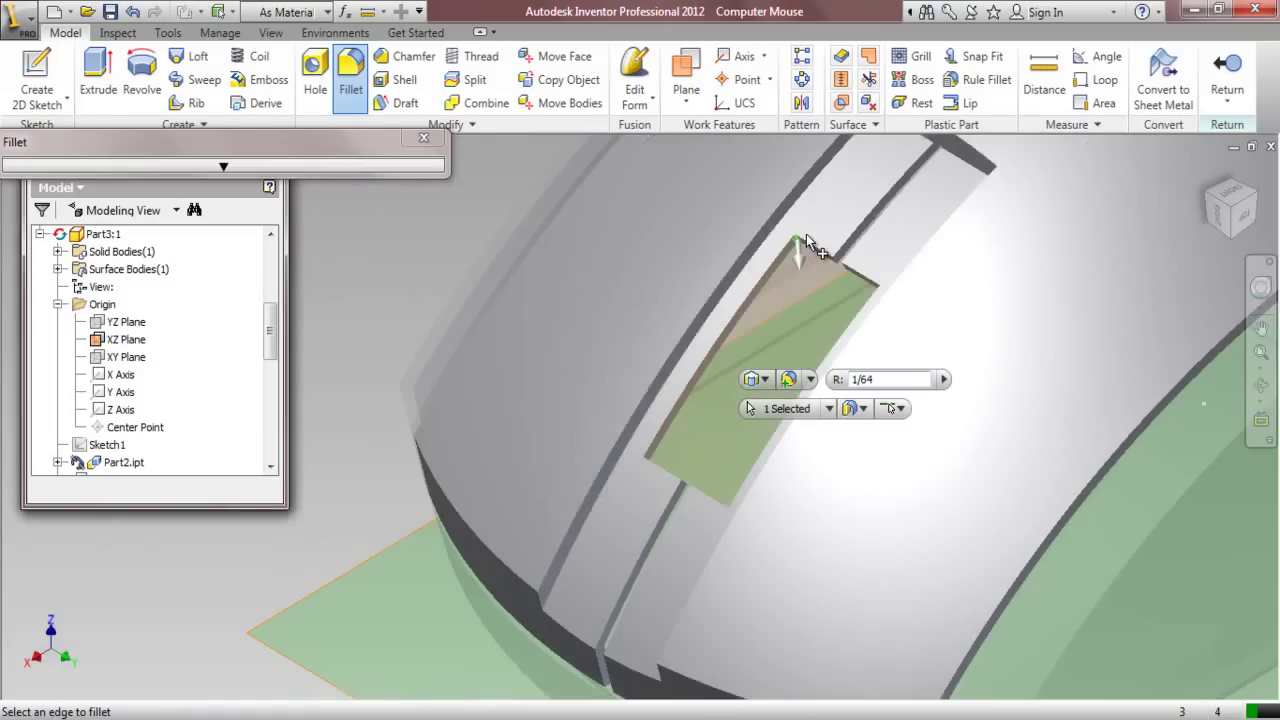
scroll(800, 418, down, 5)
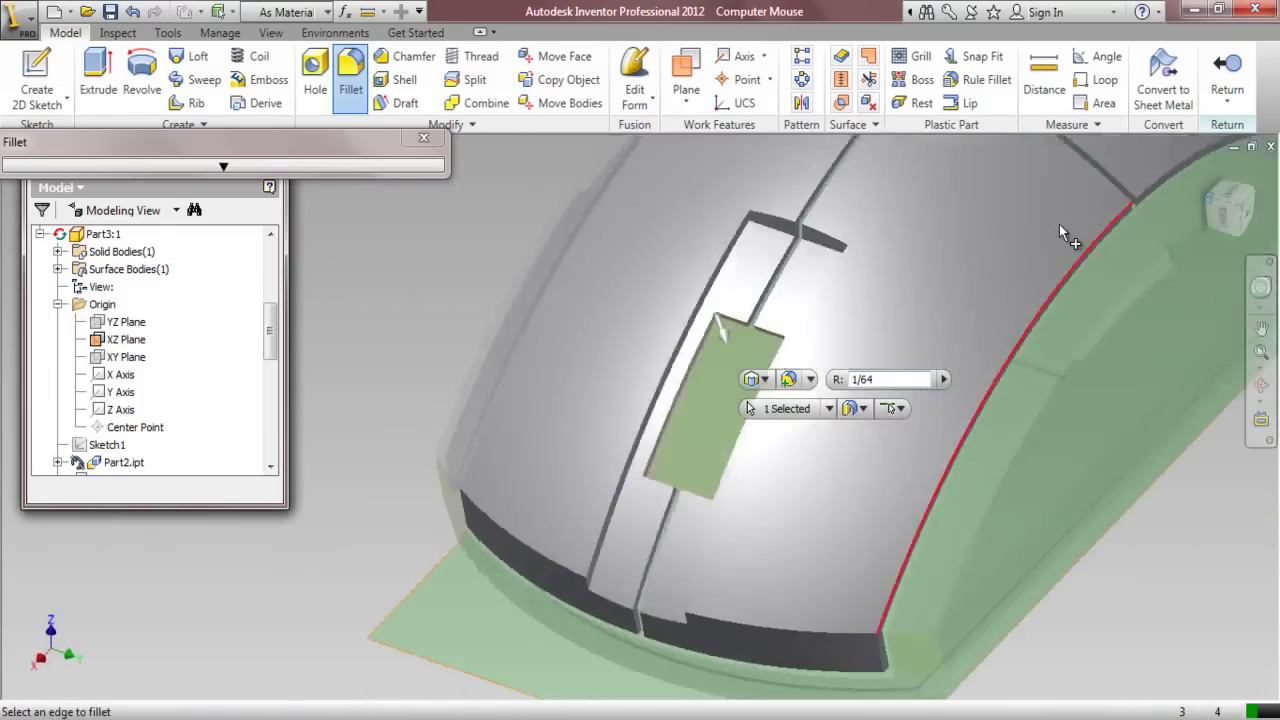